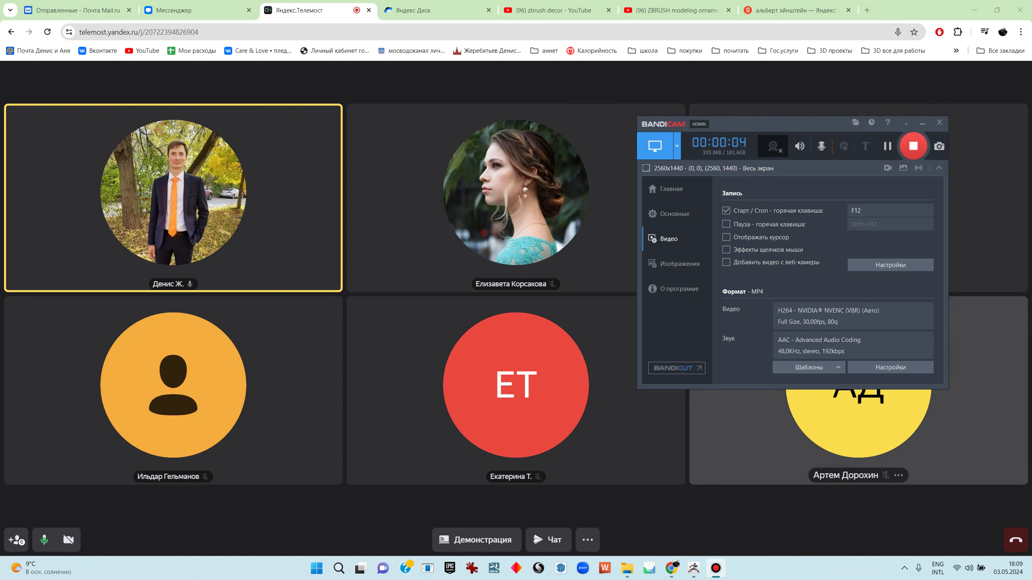
Close the Bandicam window over the call and switch to the VK Messenger course chat tab
click(906, 123)
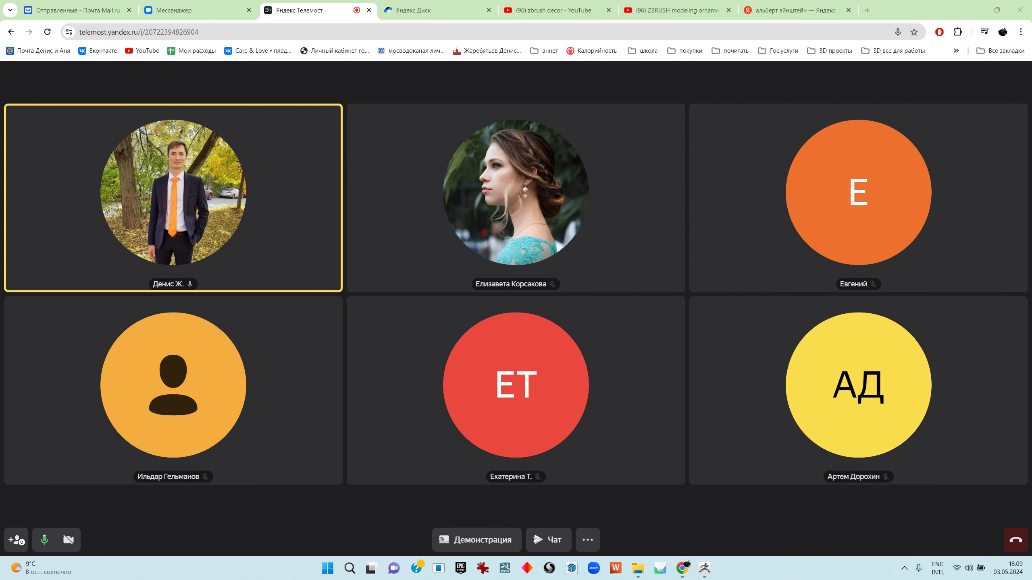
key(ctrl+shift+Tab)
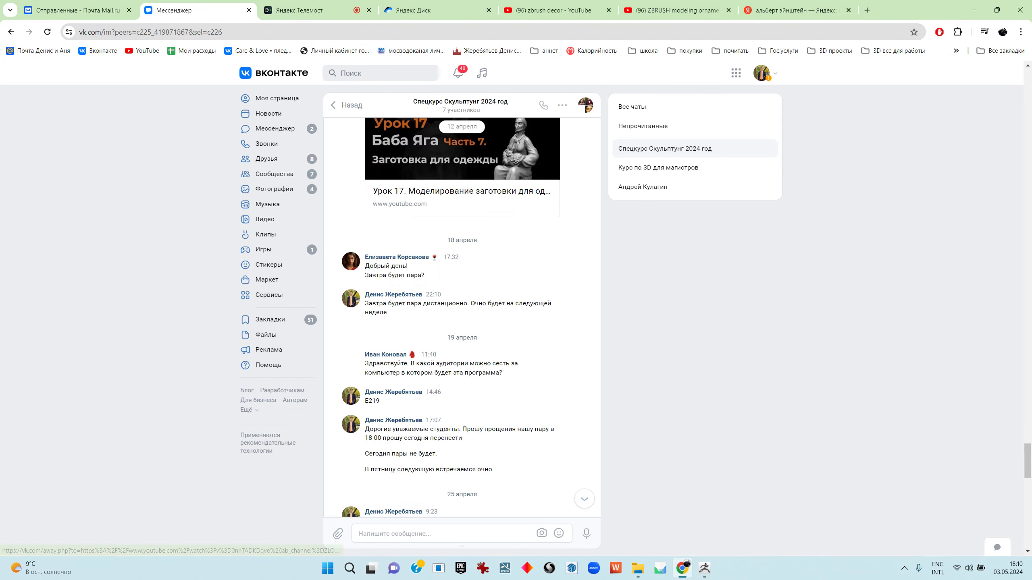
scroll(396, 476, down, 4)
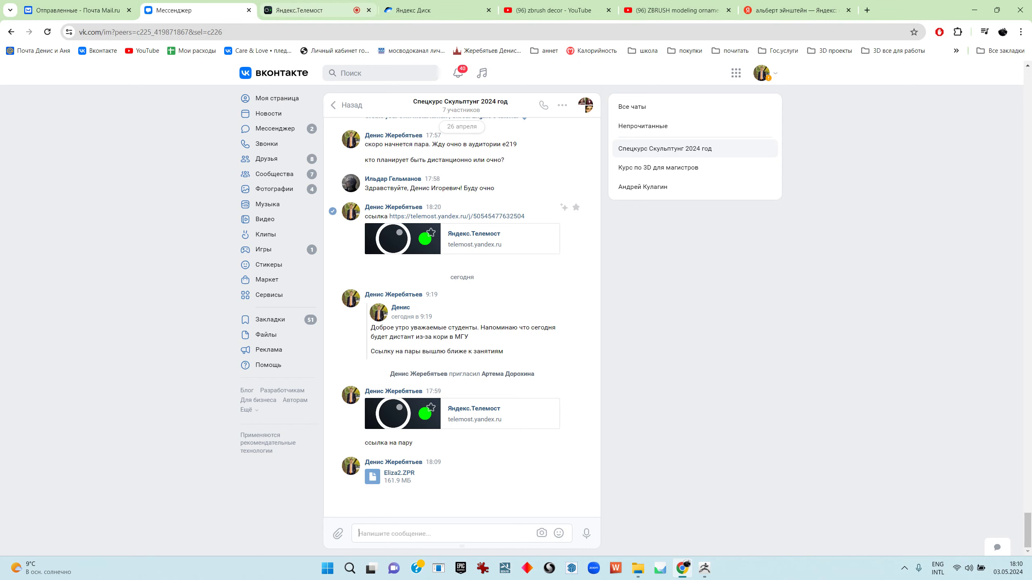
scroll(462, 309, up, 5)
scroll(462, 309, up, 5)
scroll(462, 309, up, 5)
scroll(462, 308, up, 5)
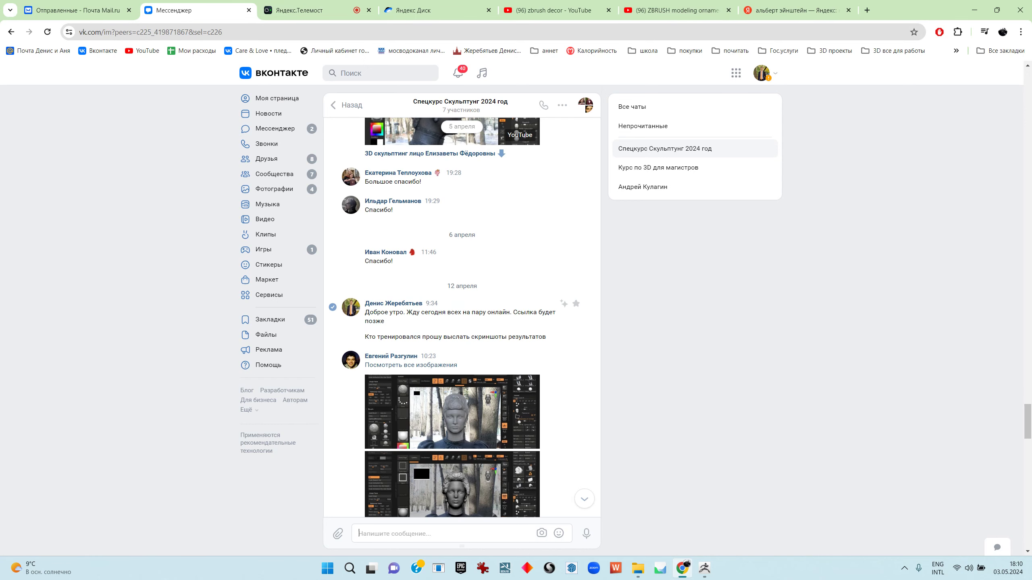
scroll(462, 308, up, 3)
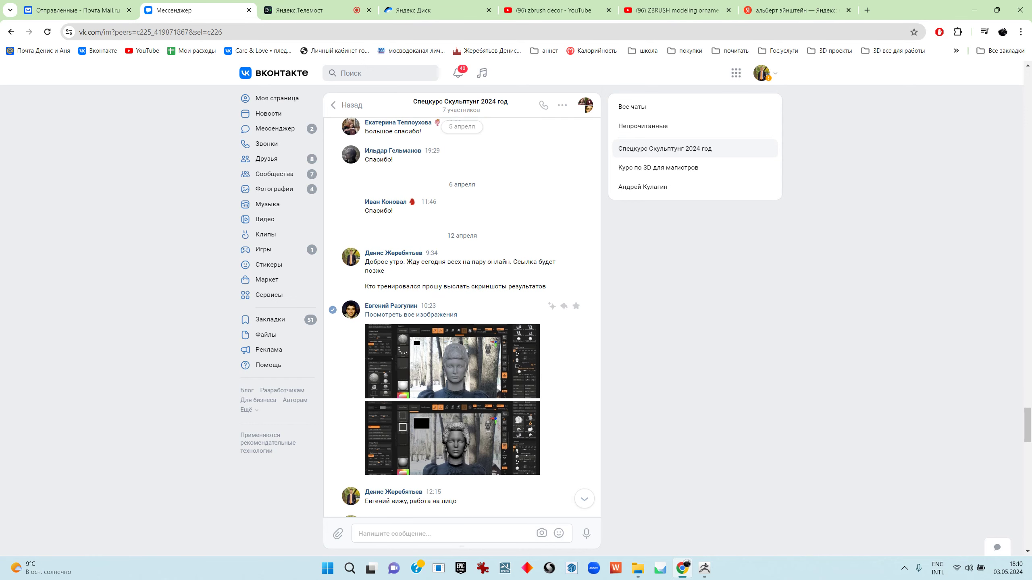
scroll(462, 309, down, 5)
scroll(462, 309, down, 5)
scroll(462, 308, down, 5)
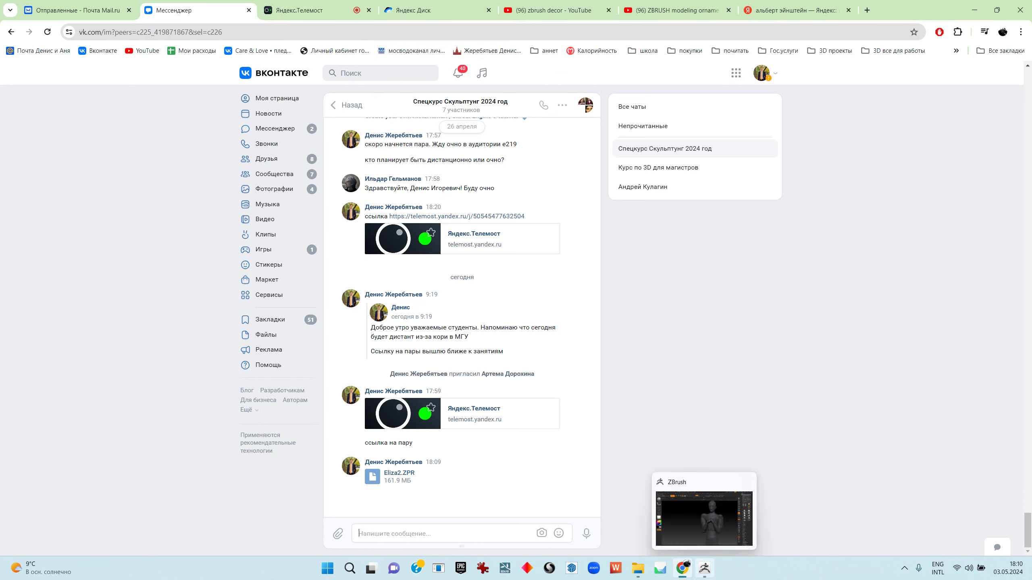
click(705, 568)
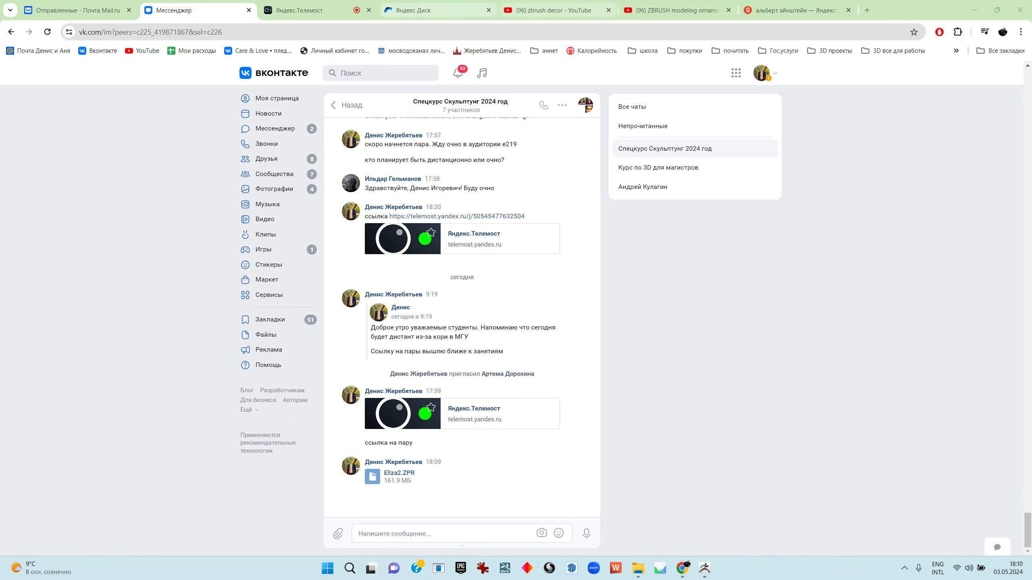
click(300, 10)
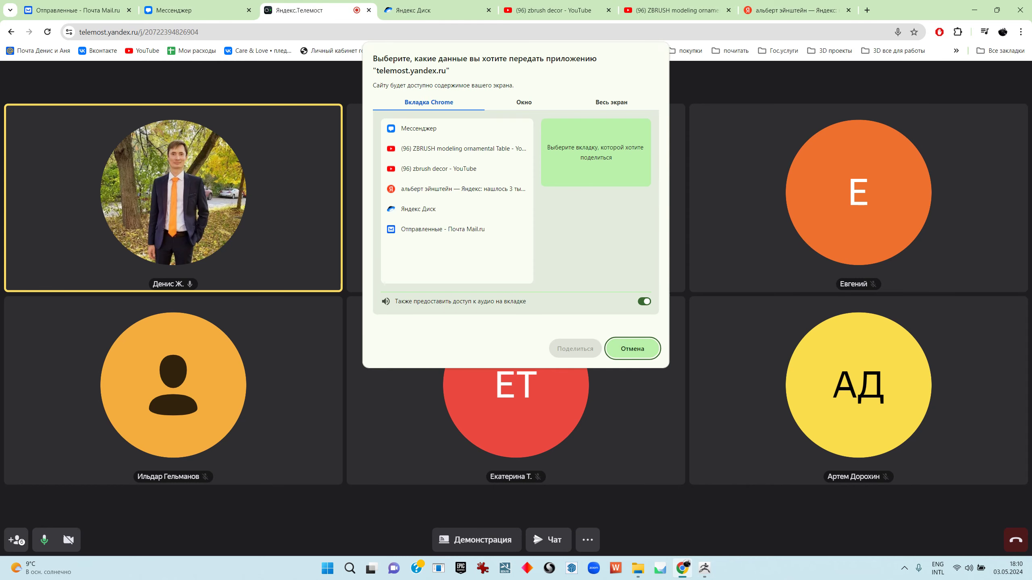
Share the entire screen (Весь экран) in the Telemost call, then return to the course chat
click(612, 102)
click(445, 173)
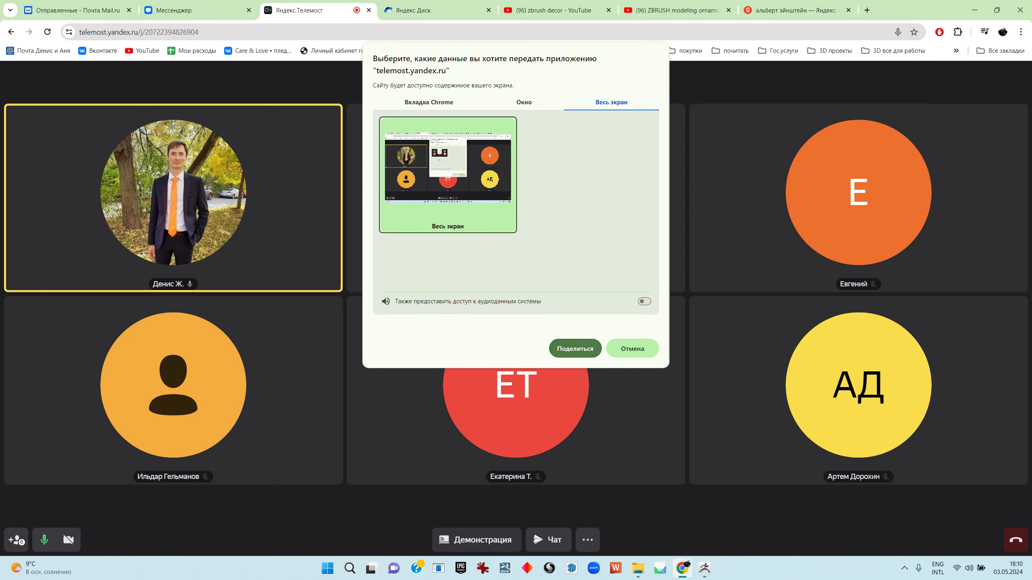
click(575, 349)
click(197, 10)
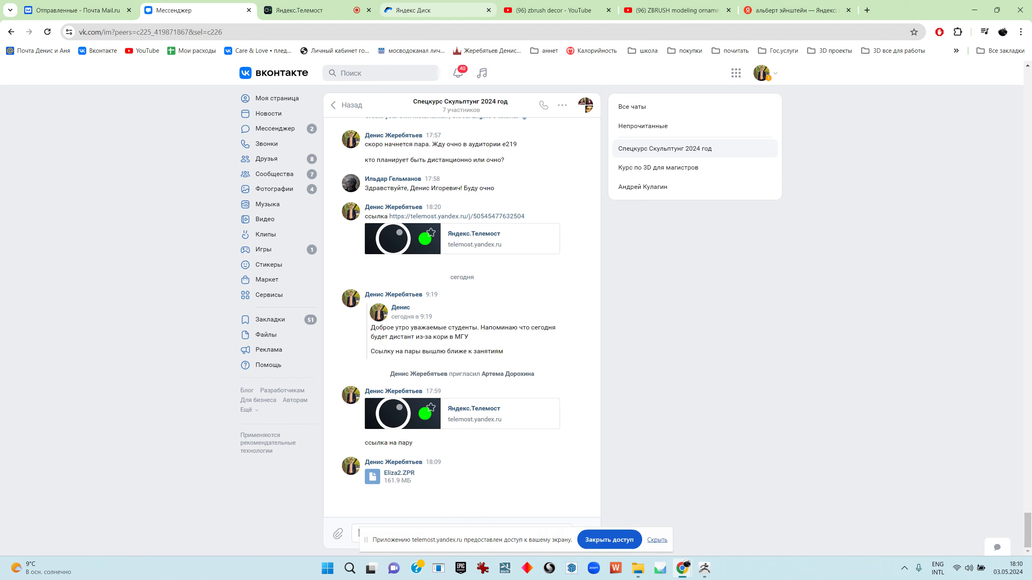
Download Eliza2.ZPR from the chat and open the desktop Sculptris folder
click(399, 474)
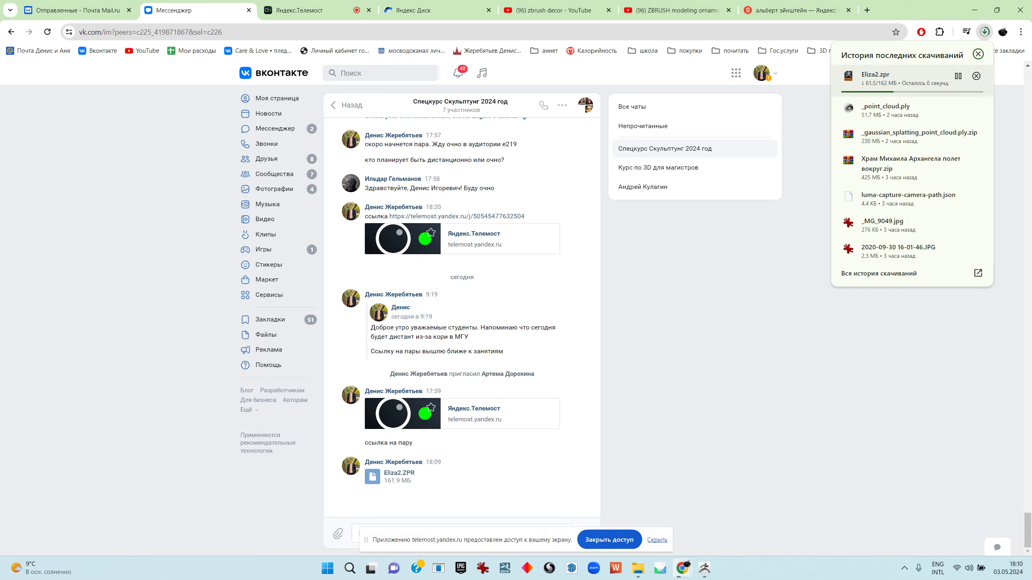
click(974, 10)
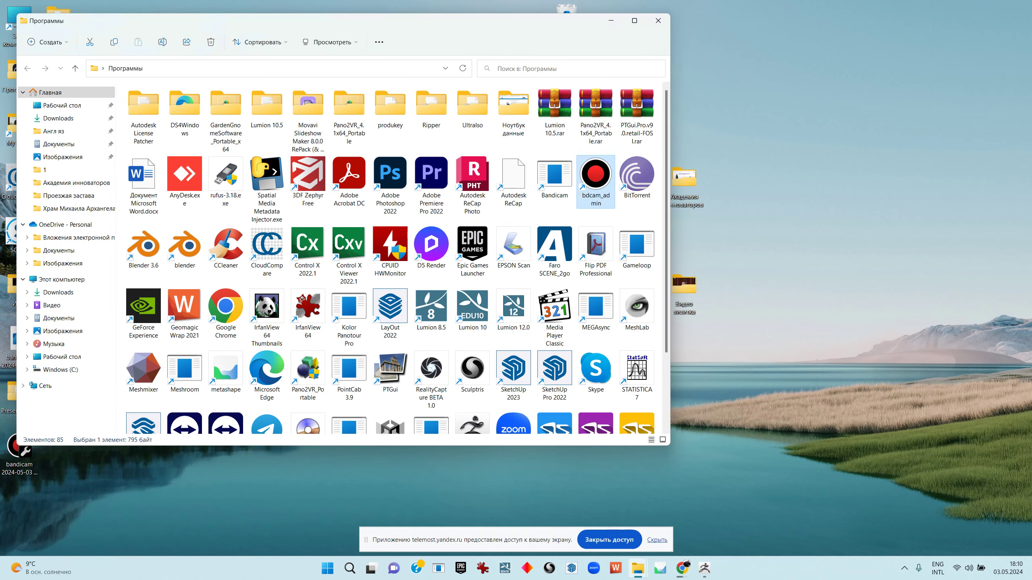
drag(325, 20, 574, 49)
click(859, 48)
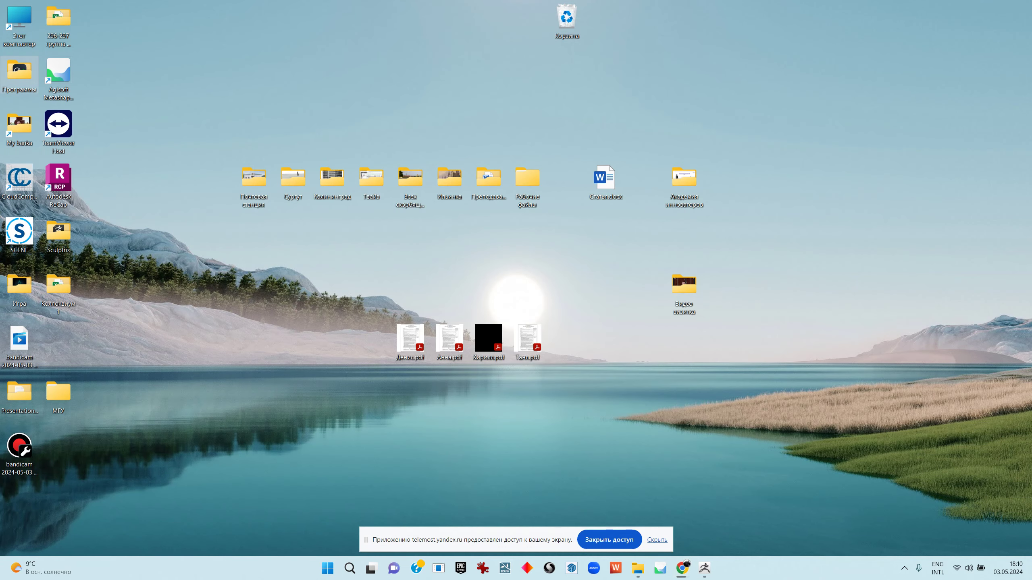
double_click(58, 231)
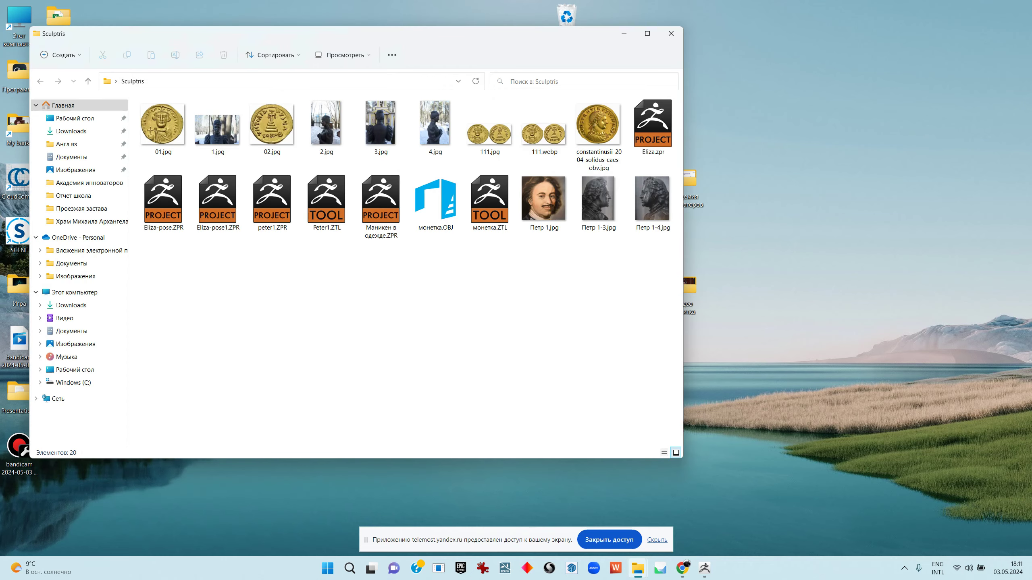
mouse_move(325, 33)
mouse_down()
mouse_move(549, 37)
mouse_move(432, 39)
mouse_up()
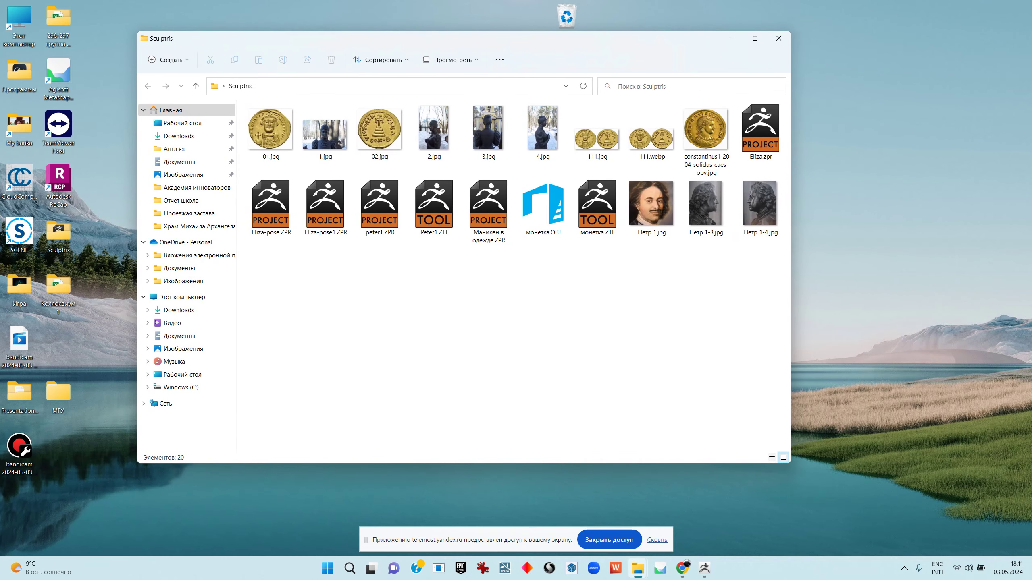
click(345, 87)
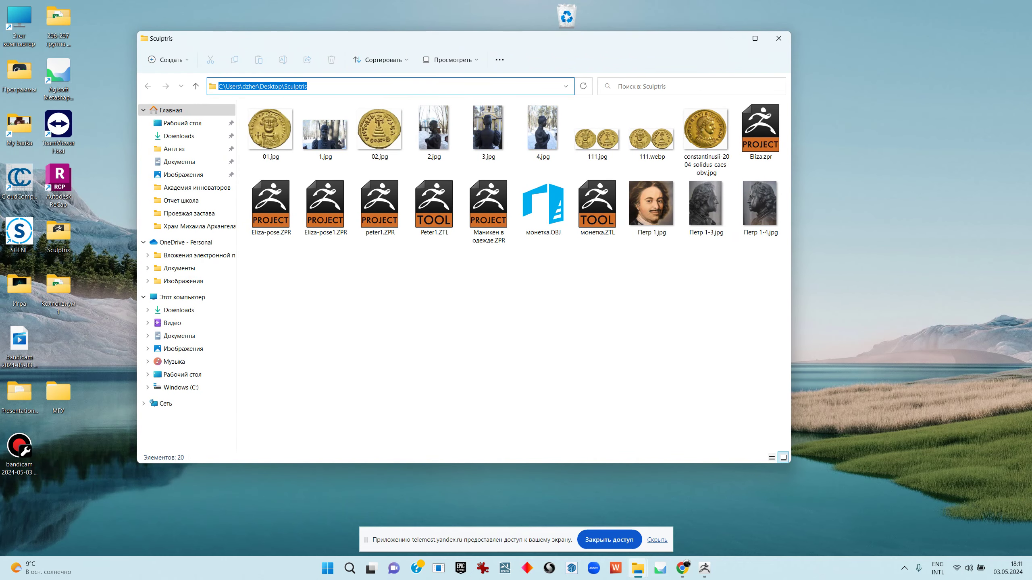
Move Eliza2.zpr from Downloads into the Sculptris folder, then return to ZBrush
click(682, 569)
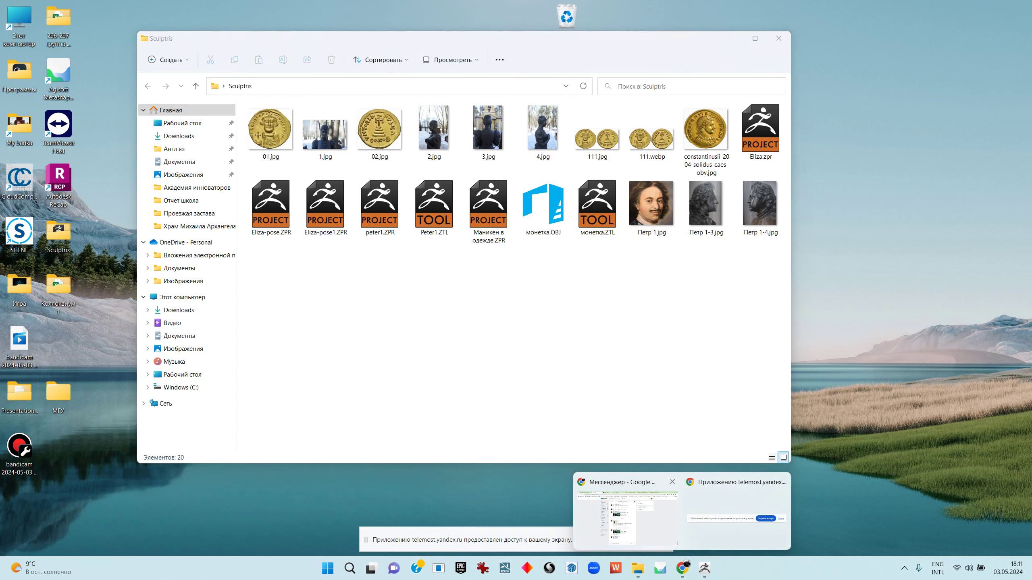
click(178, 310)
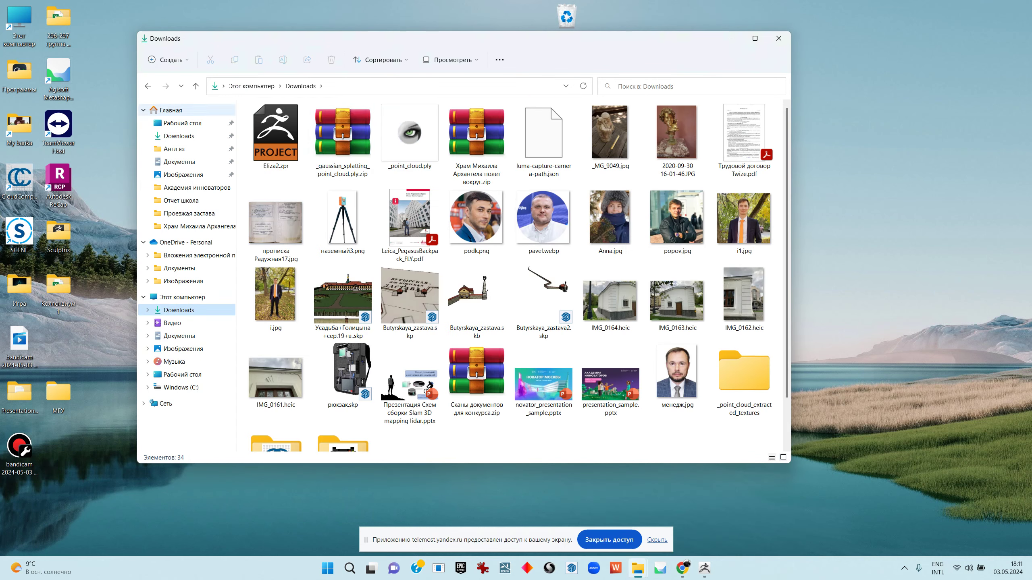
key(Down)
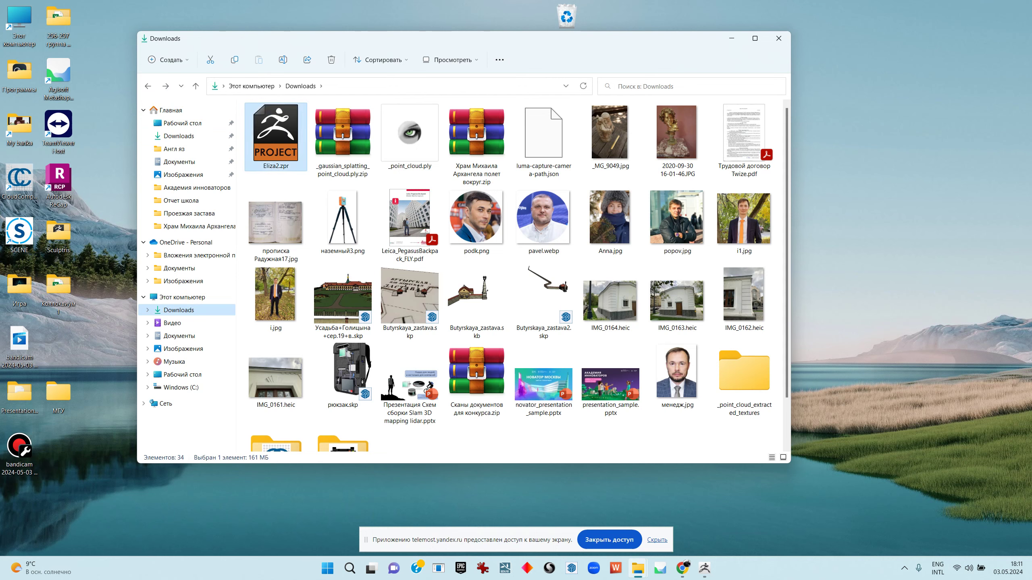
key(ctrl+x)
key(alt+Left)
key(ctrl+v)
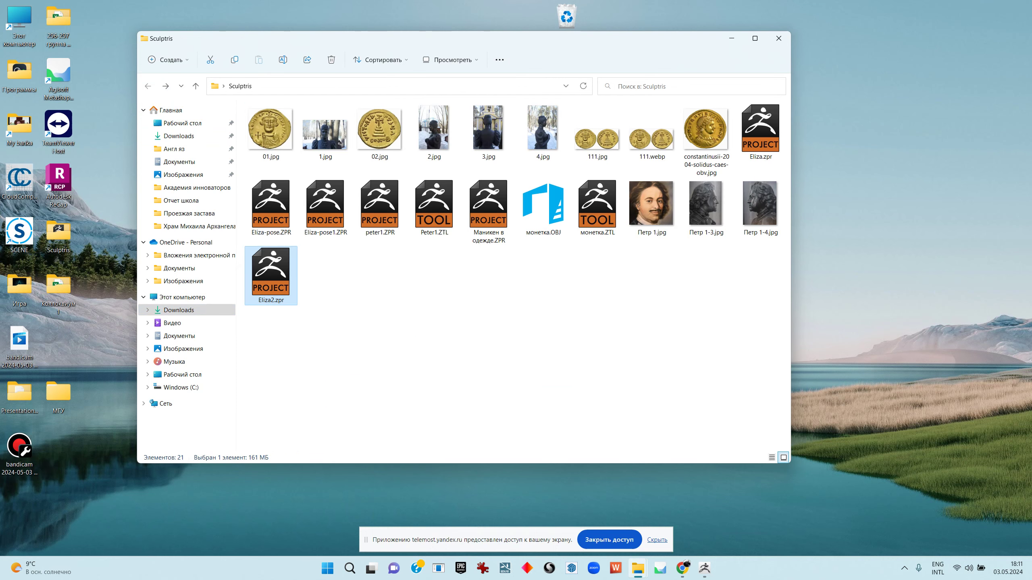
click(704, 568)
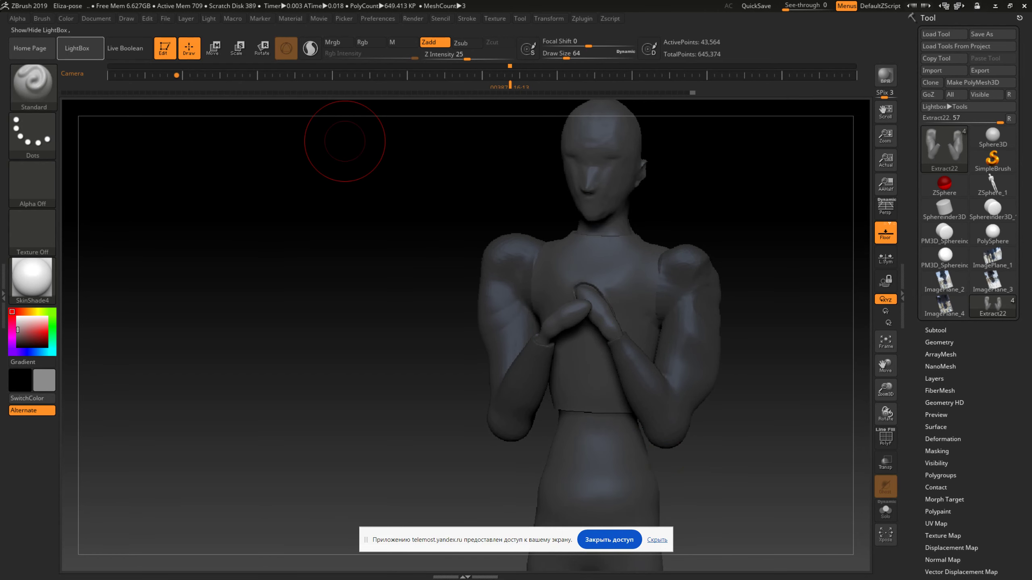
Load the Eliza2 project from Desktop\Sculptris via LightBox, replacing the Eliza-pose scene
click(77, 48)
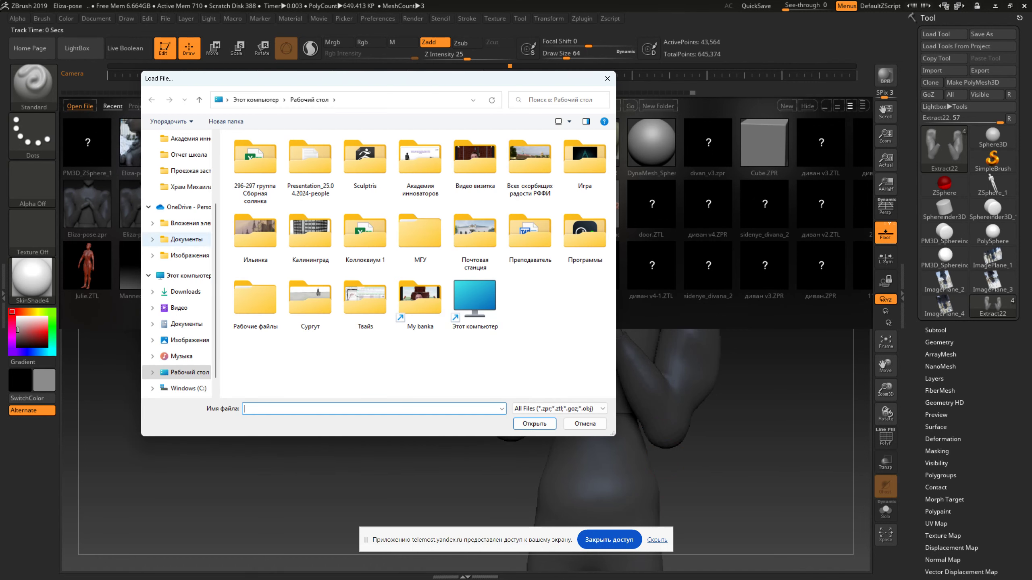
scroll(179, 284, up, 3)
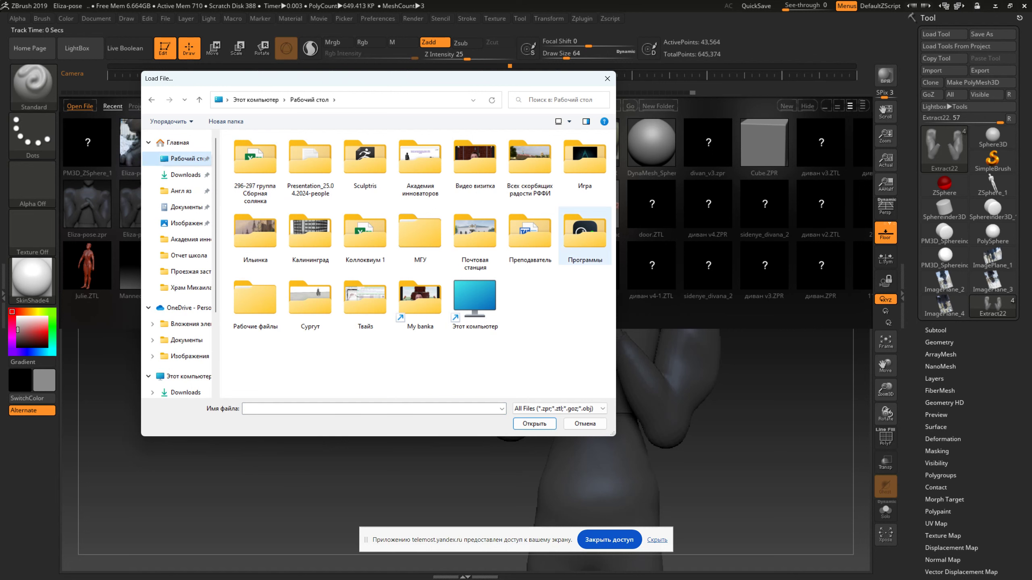
double_click(364, 156)
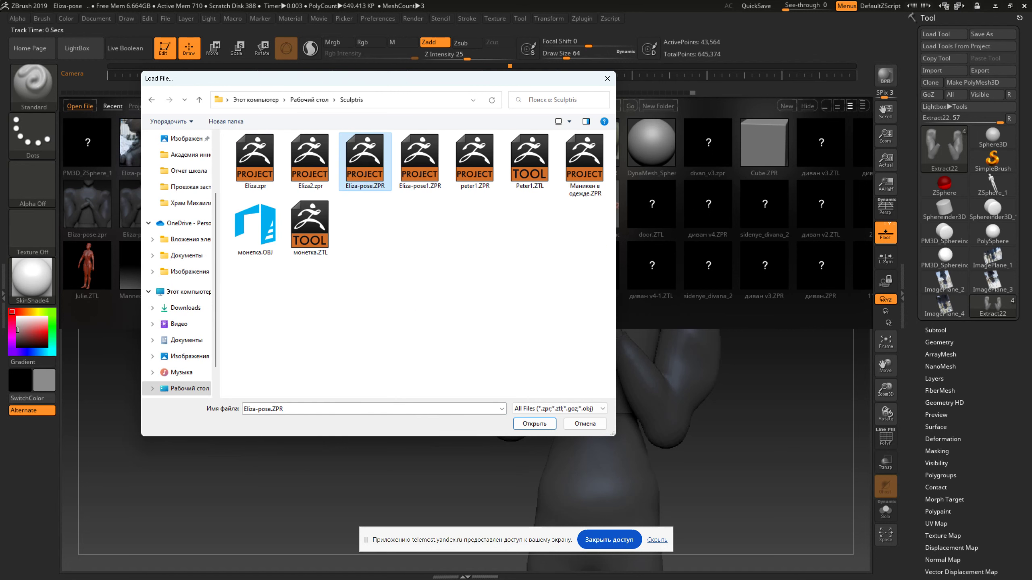
click(255, 161)
double_click(310, 161)
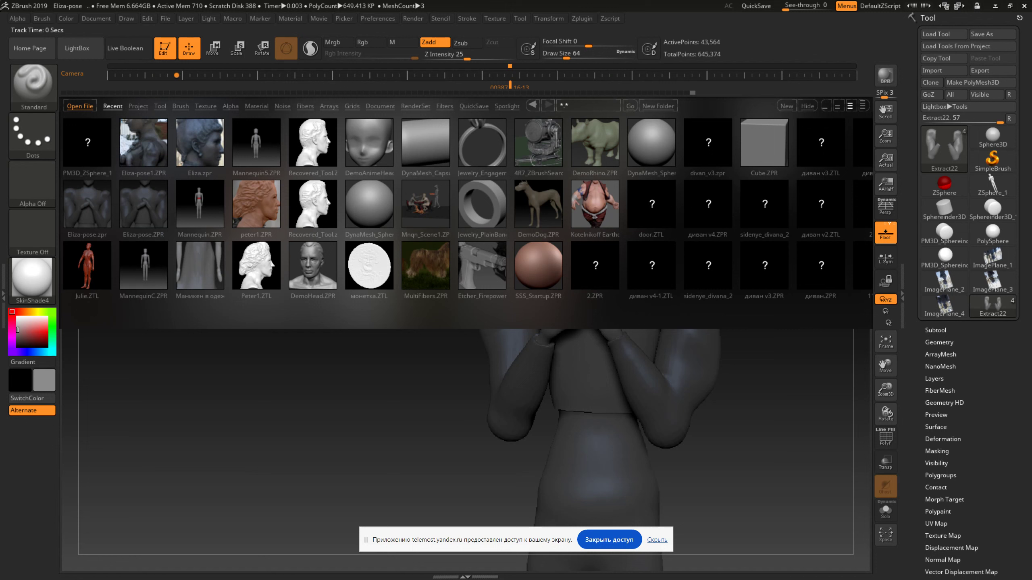
click(508, 318)
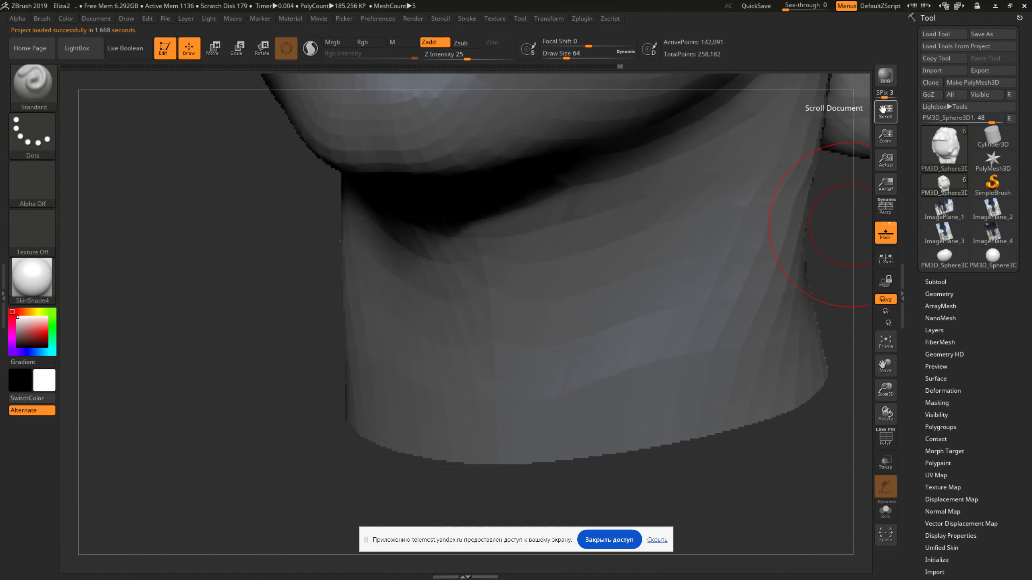
Fit the Eliza2 head to the view and orbit it to profile and three-quarter angles
click(886, 184)
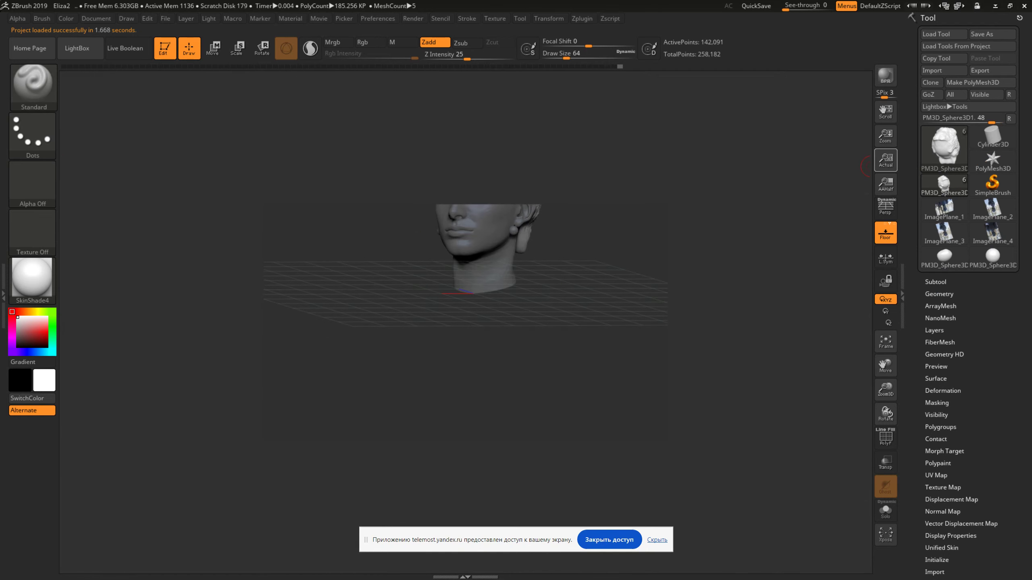
click(886, 160)
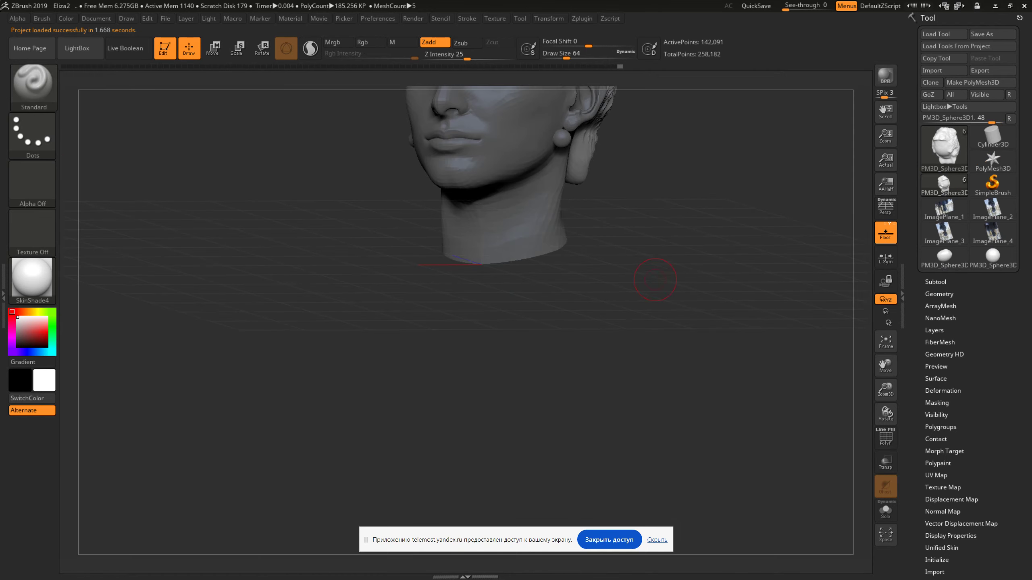
key(f)
mouse_move(655, 280)
mouse_down()
mouse_move(508, 325)
mouse_move(671, 321)
mouse_move(301, 87)
mouse_up()
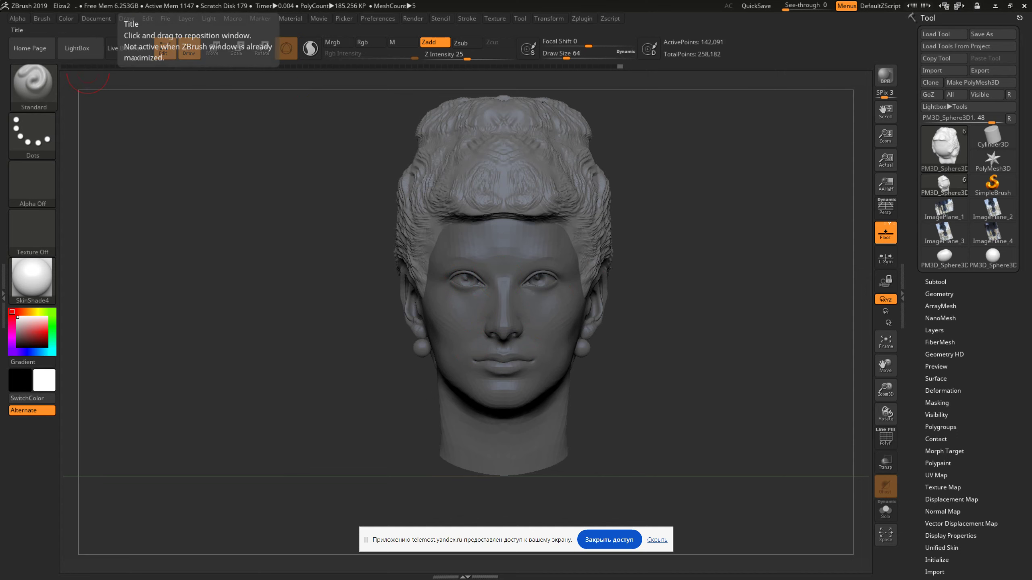
drag(88, 80, 162, 101)
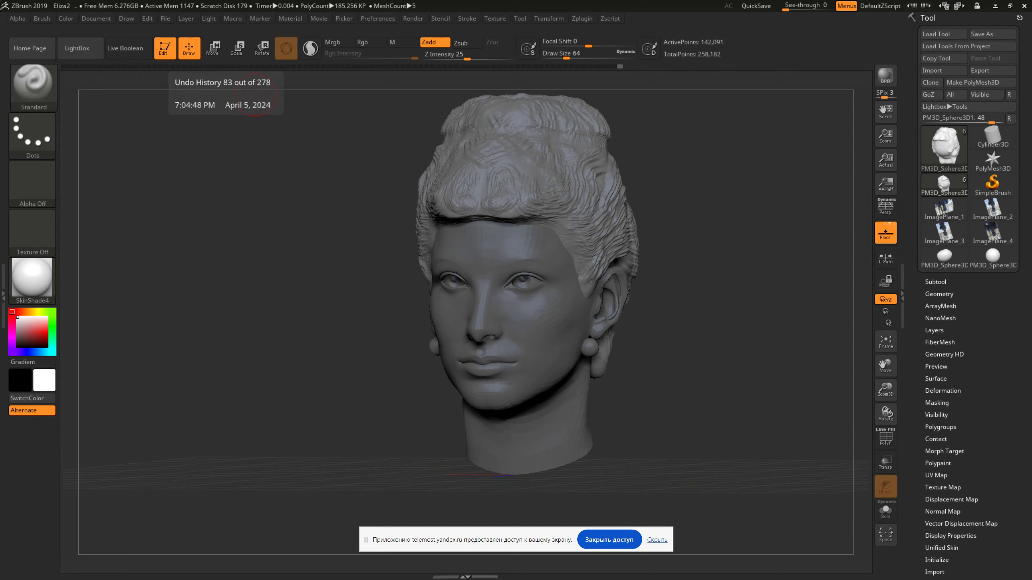
Browse LightBox tool files, then minimize ZBrush and bring the course chat browser forward
click(77, 48)
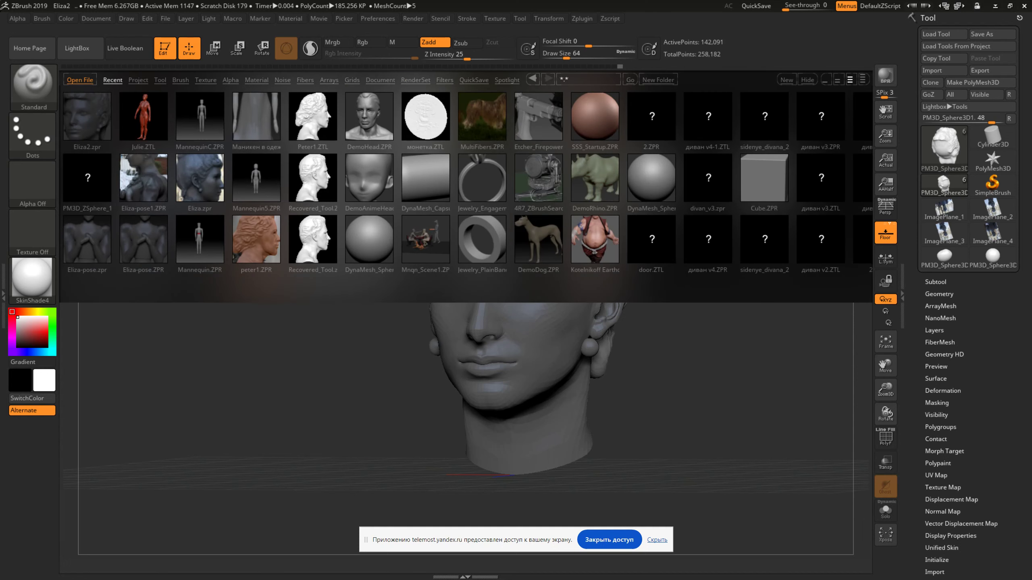
click(160, 80)
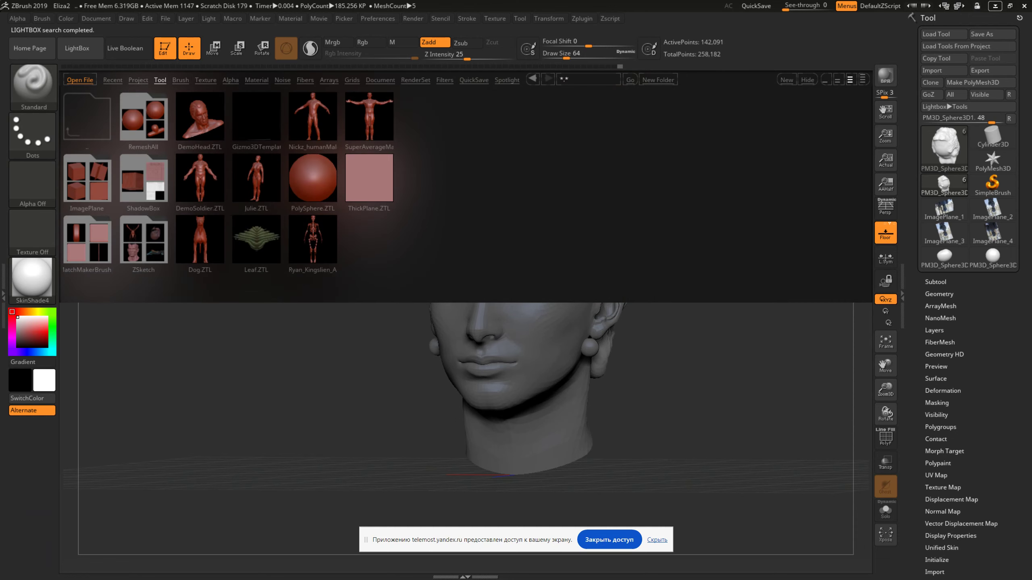
click(995, 5)
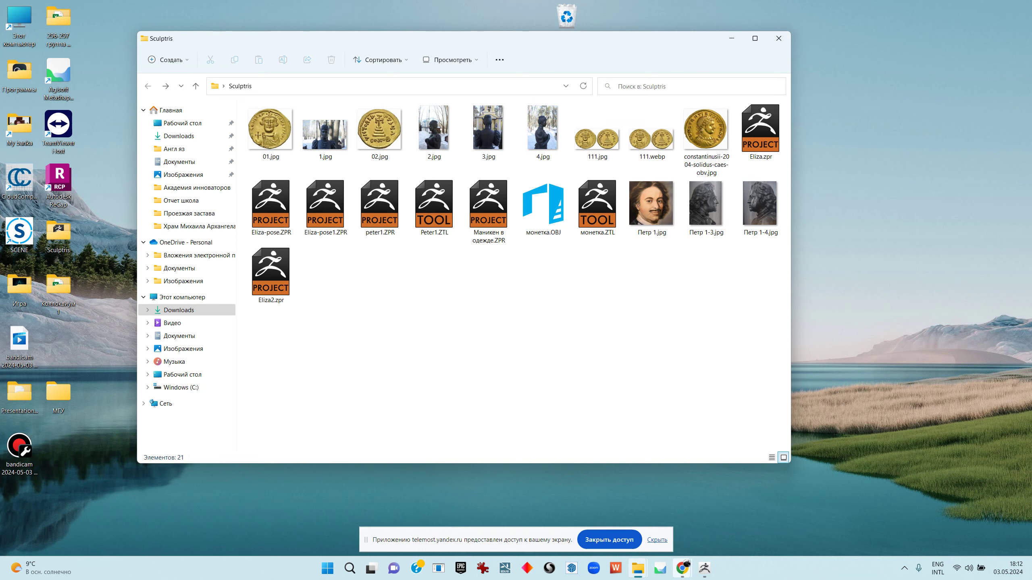
mouse_move(682, 568)
click(627, 519)
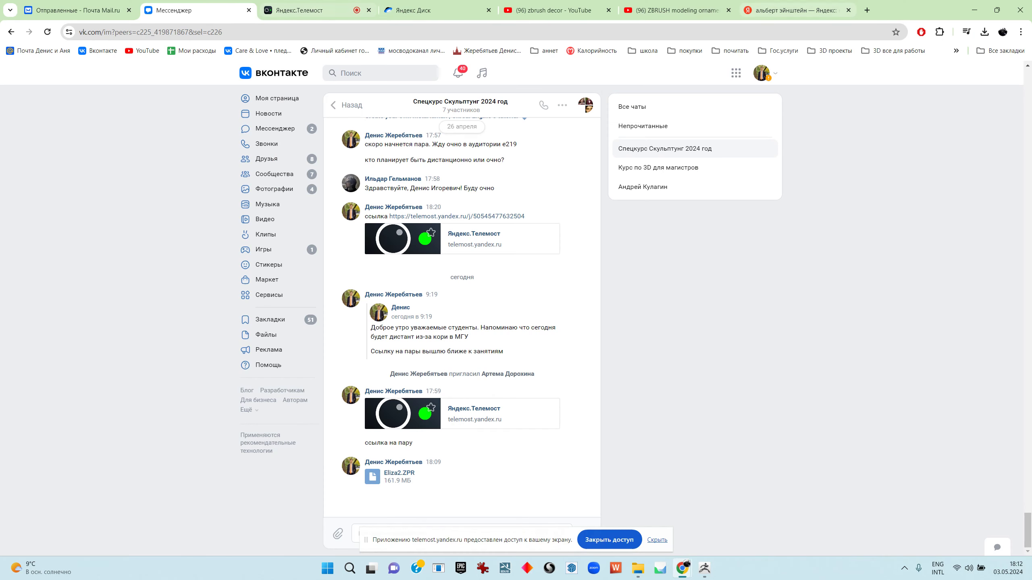
Open 1.jpg from the Памятник Чернышову folder on Yandex Disk full-screen
click(436, 10)
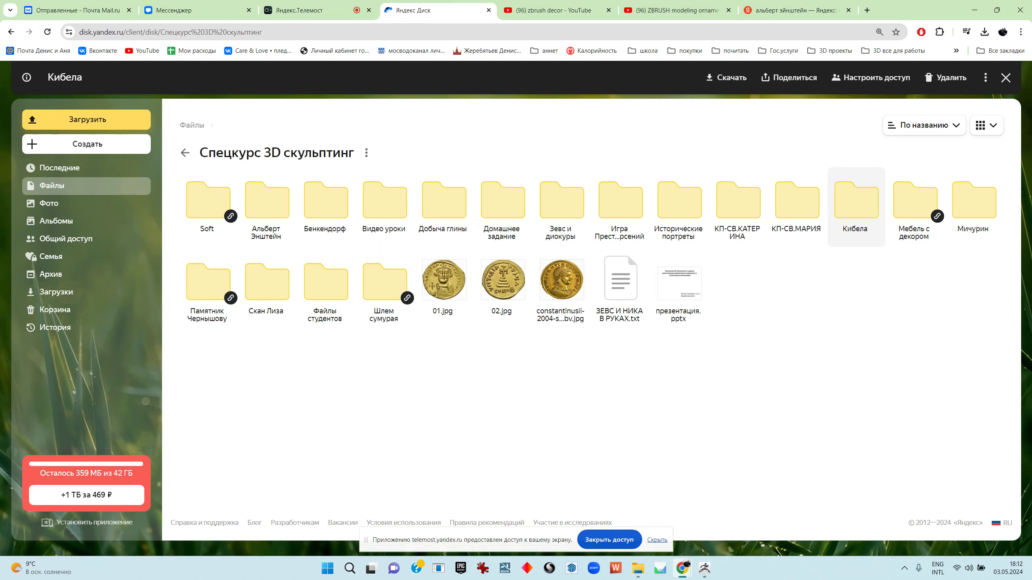
double_click(208, 282)
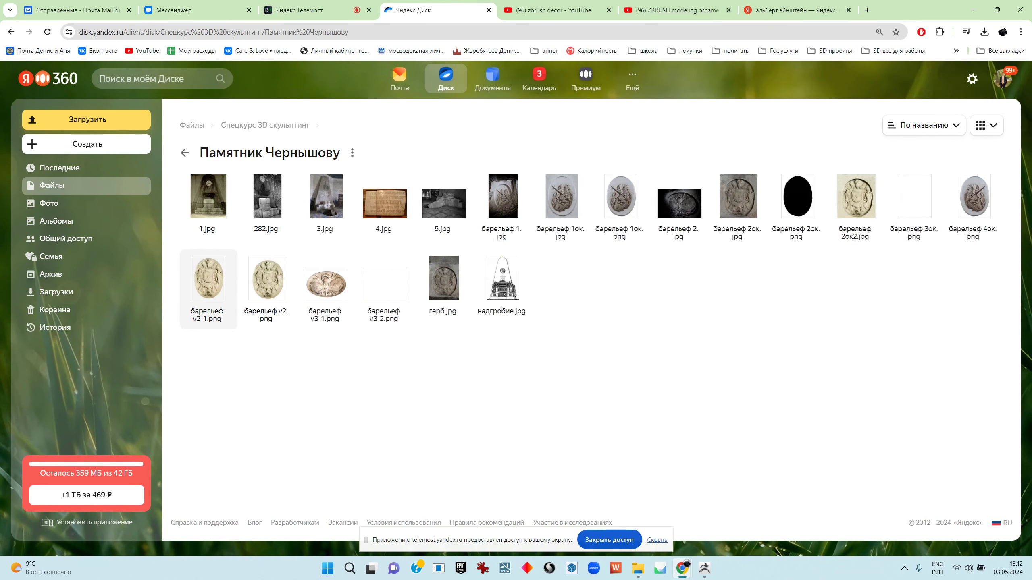
double_click(208, 197)
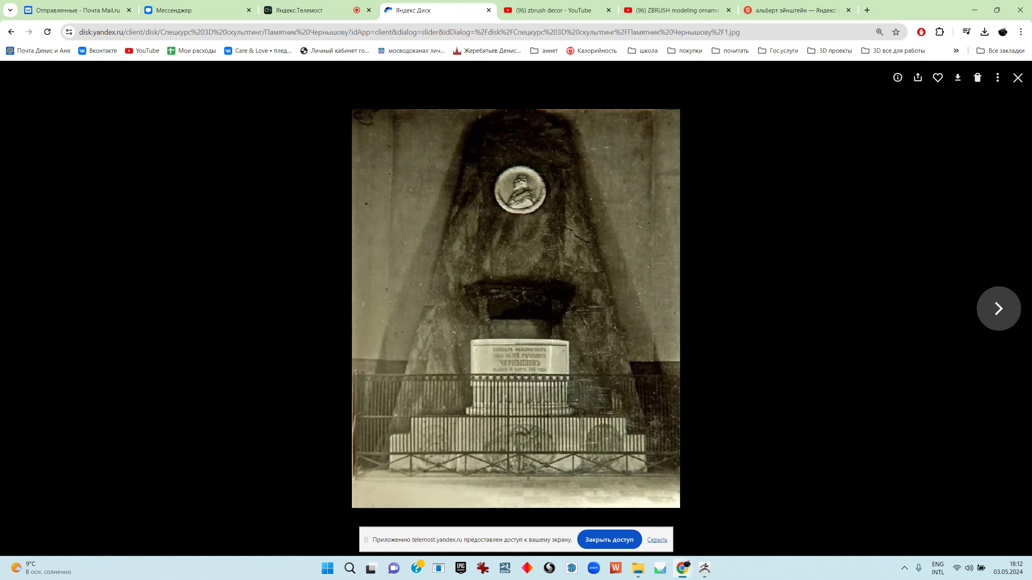
Page through the monument photos (282.jpg, 3.jpg, 5.jpg) and the bas-relief images
click(999, 309)
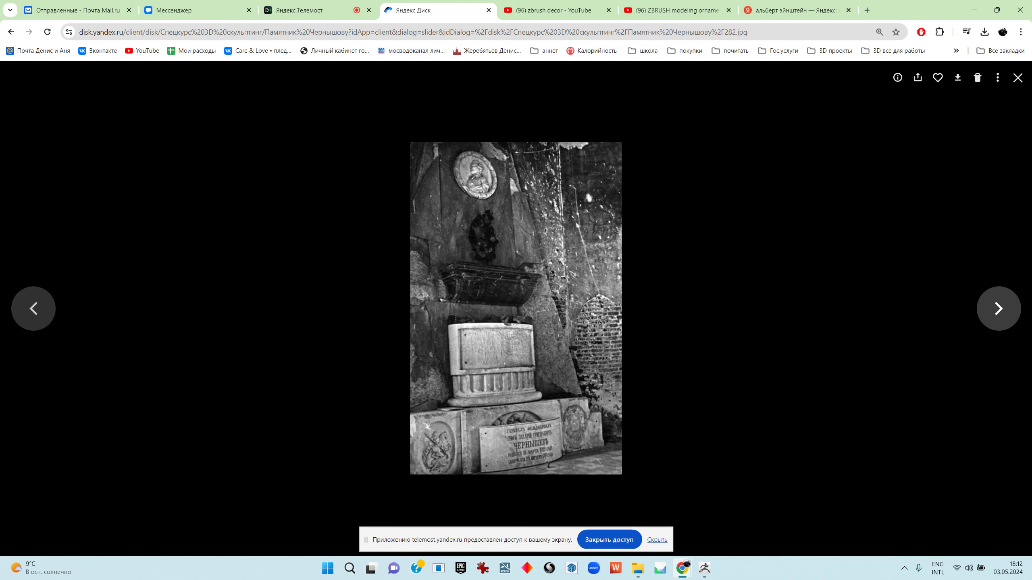
key(Right)
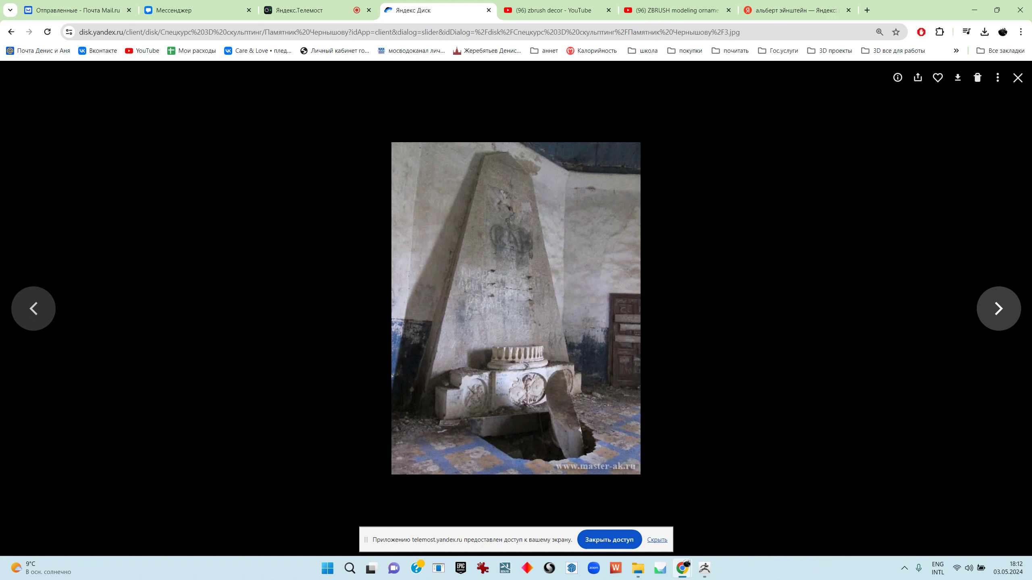
key(Right)
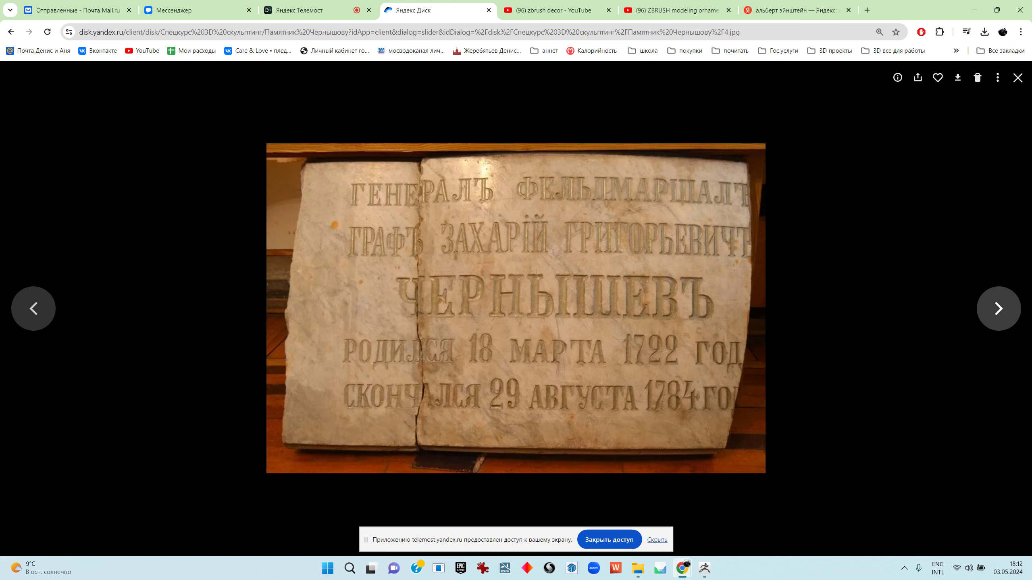
key(Right)
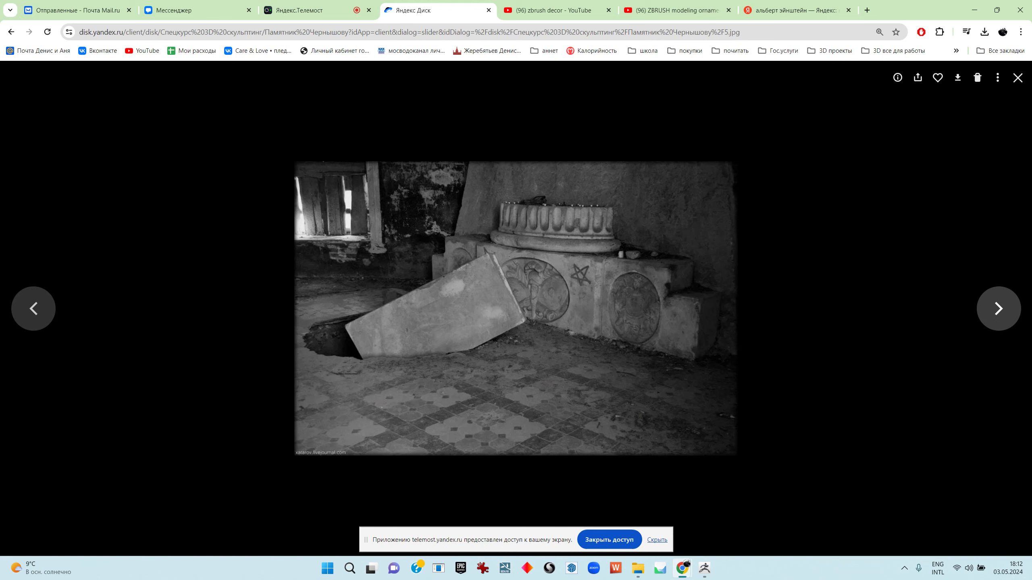
key(Right)
key(Right)
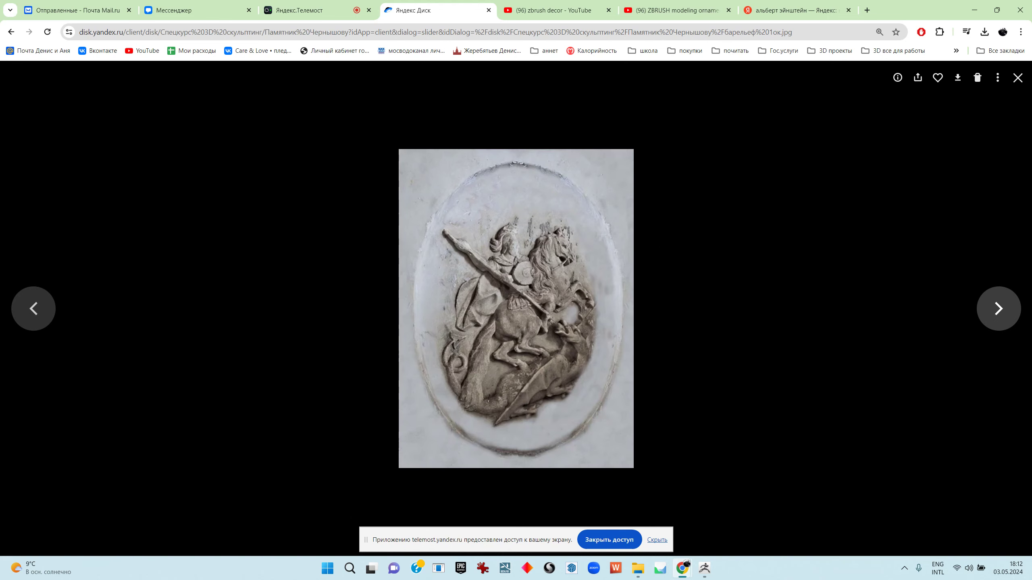
key(Right)
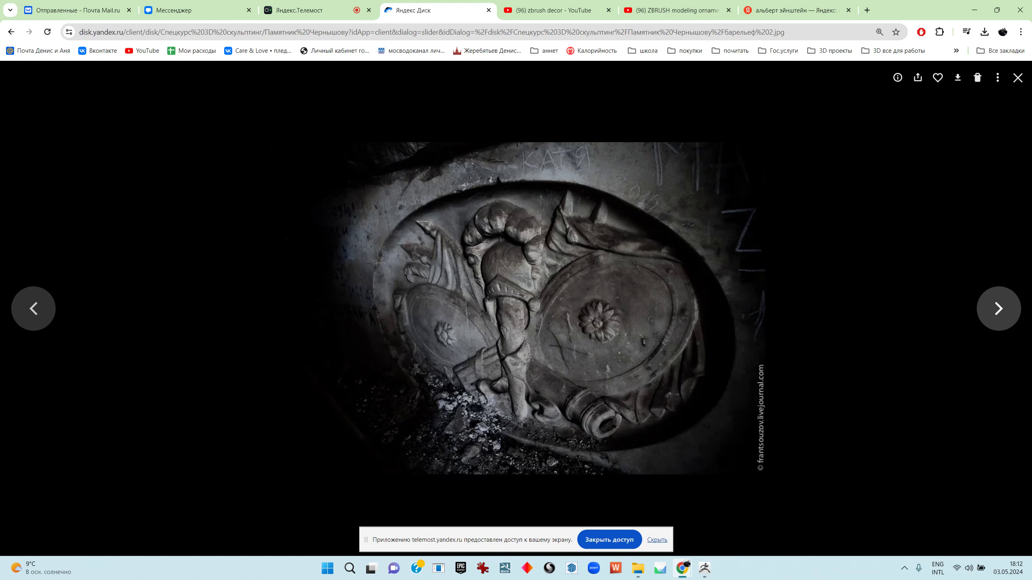
key(Right)
key(Right)
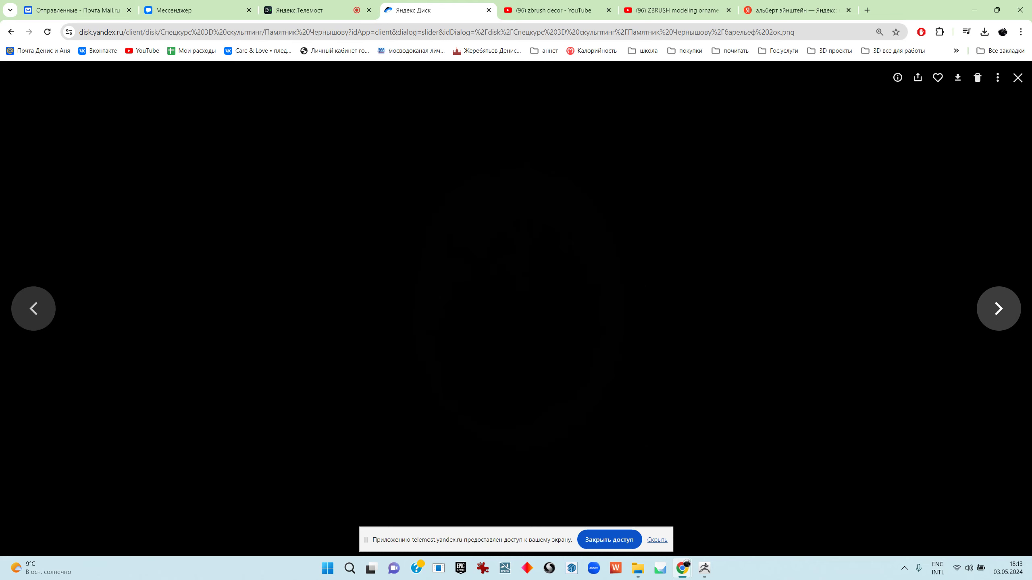
key(Right)
Return to the folder, briefly recheck 1.jpg, then open the tombstone drawing надгробие.jpg
key(Escape)
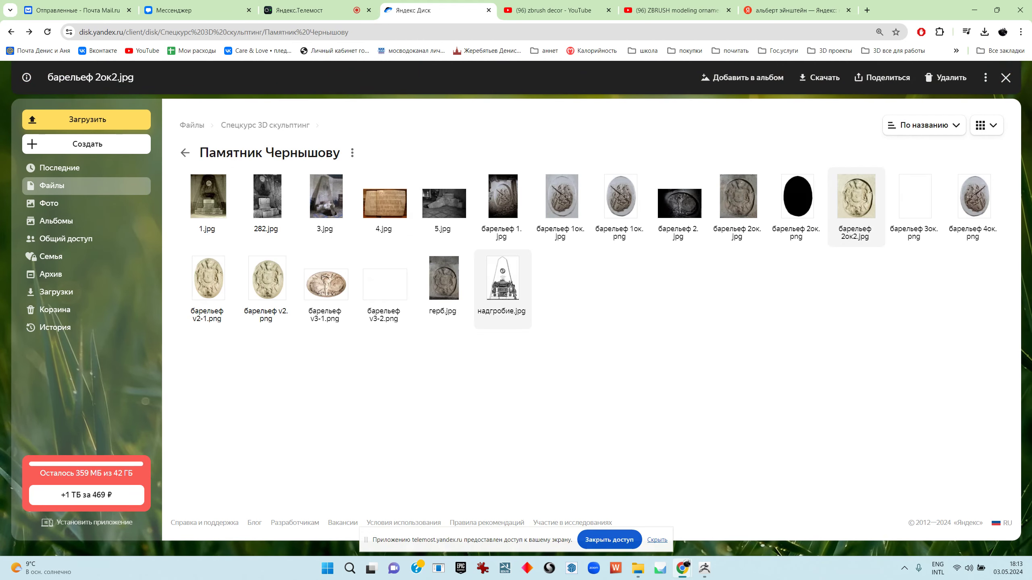
click(209, 199)
key(Return)
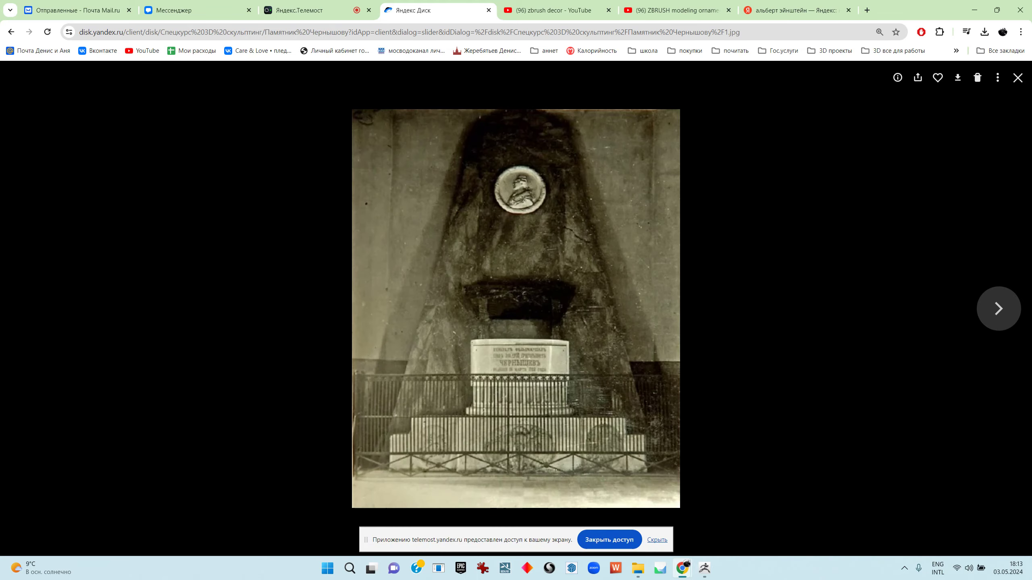
key(Escape)
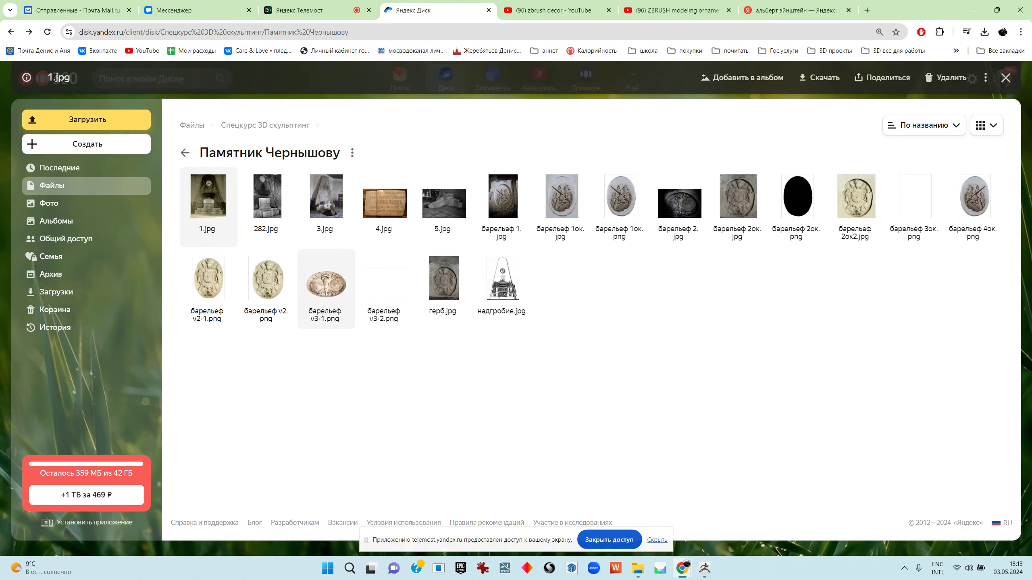
double_click(493, 277)
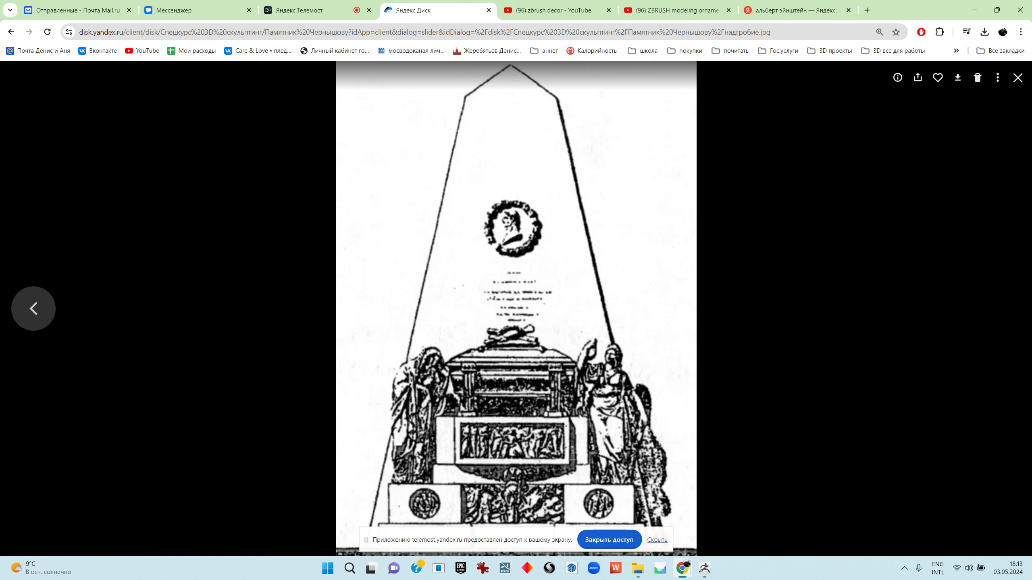
mouse_move(366, 540)
mouse_down()
mouse_move(443, 509)
mouse_move(752, 132)
mouse_move(815, 155)
mouse_move(791, 144)
mouse_up()
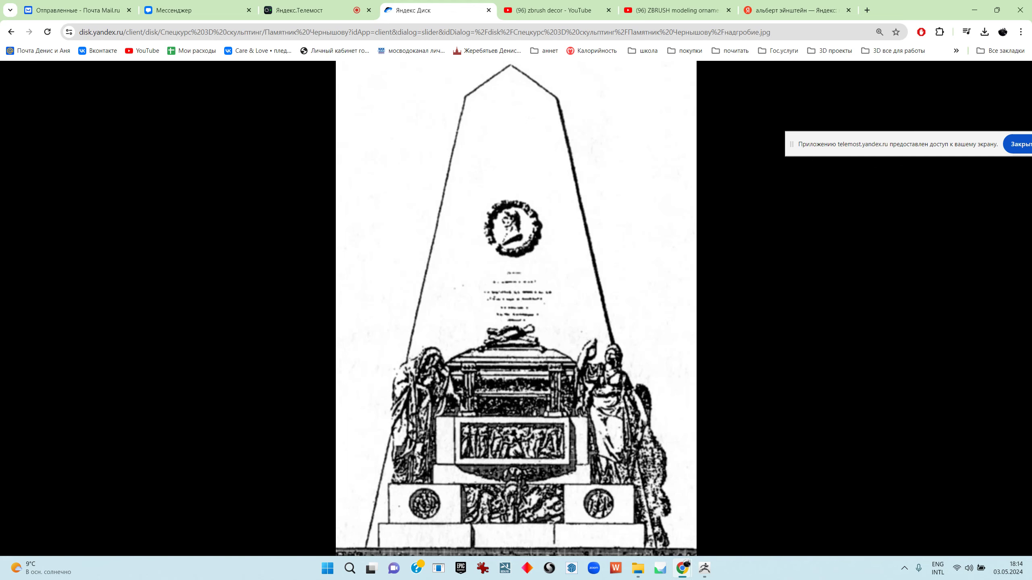
Step back through the relief images to the carved coat-of-arms photo
key(Left)
key(Left)
key(Left)
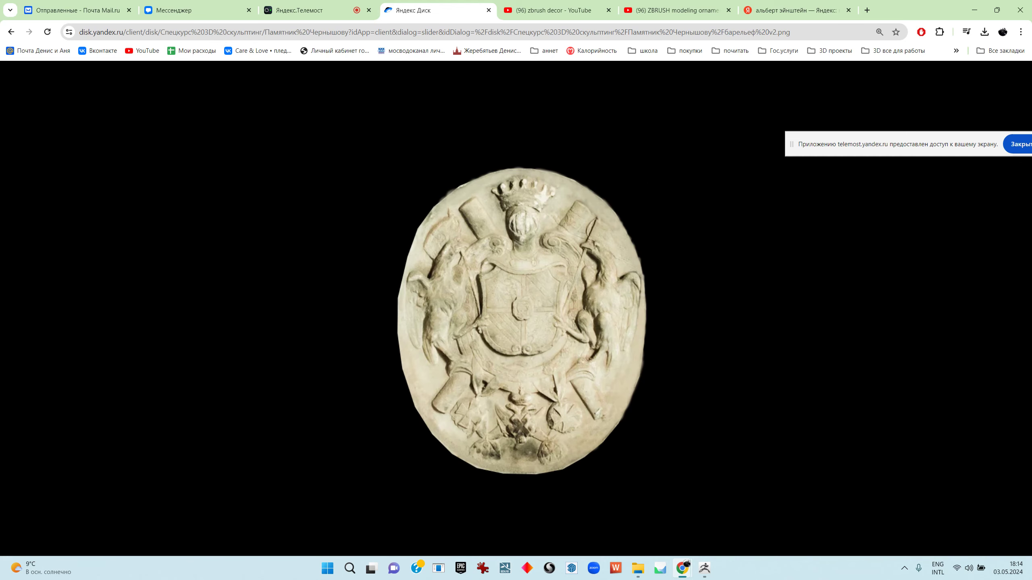
key(Left)
key(Left)
key(Left)
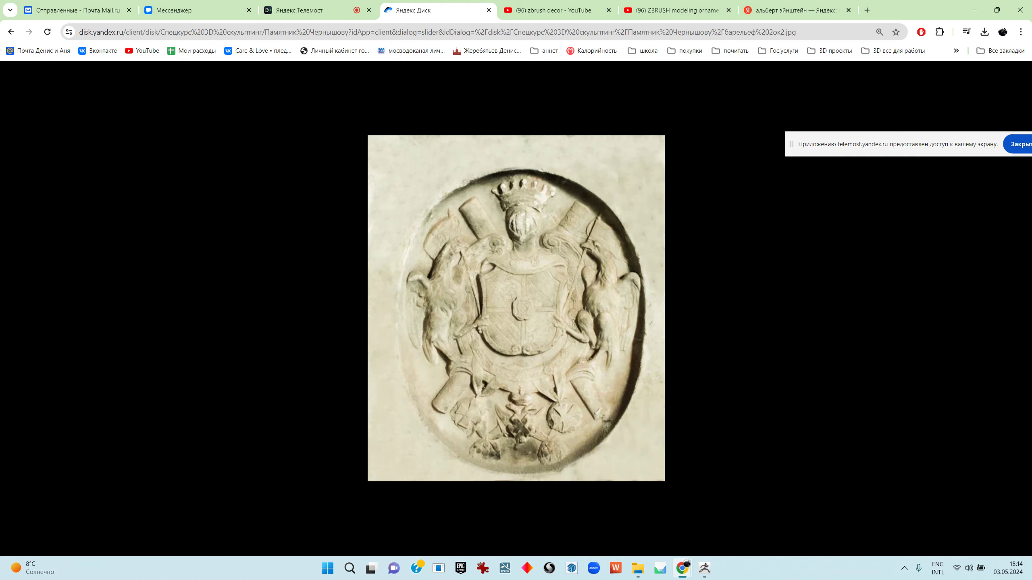
key(Left)
key(Left)
key(Left)
key(Left)
key(Left)
key(Left)
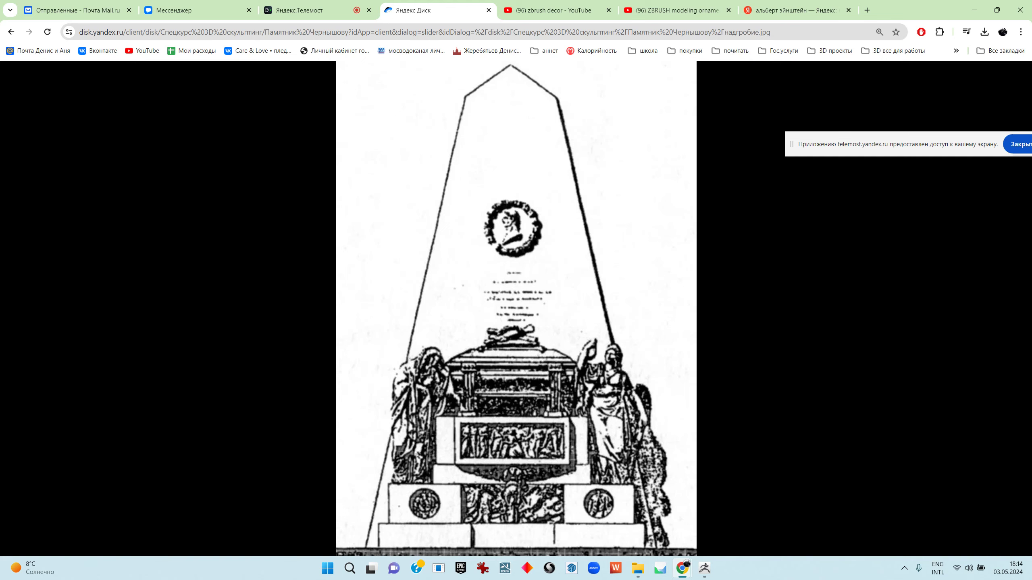
key(Left)
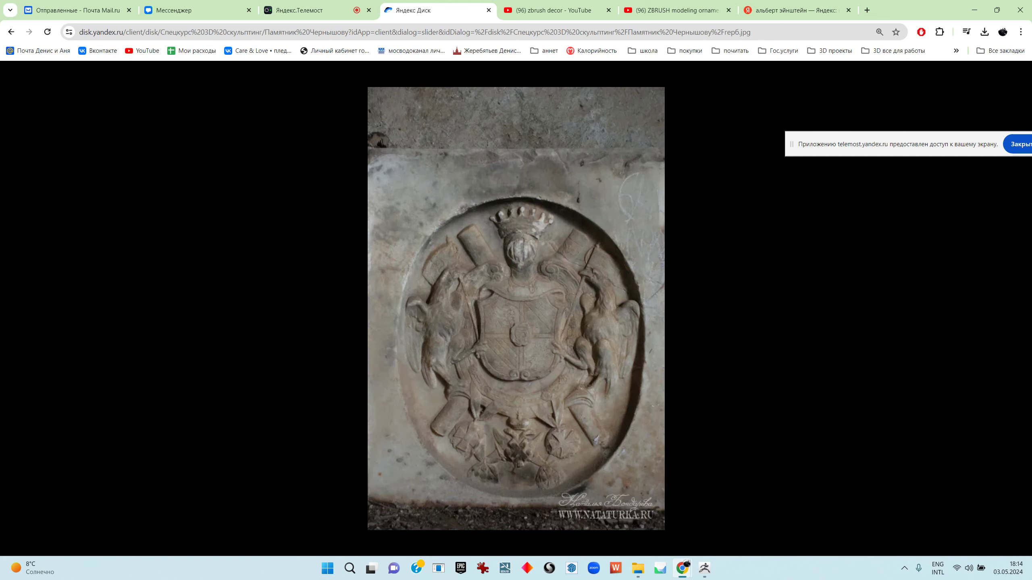
Copy a public Поделиться link for the Памятник Чернышову folder
key(Escape)
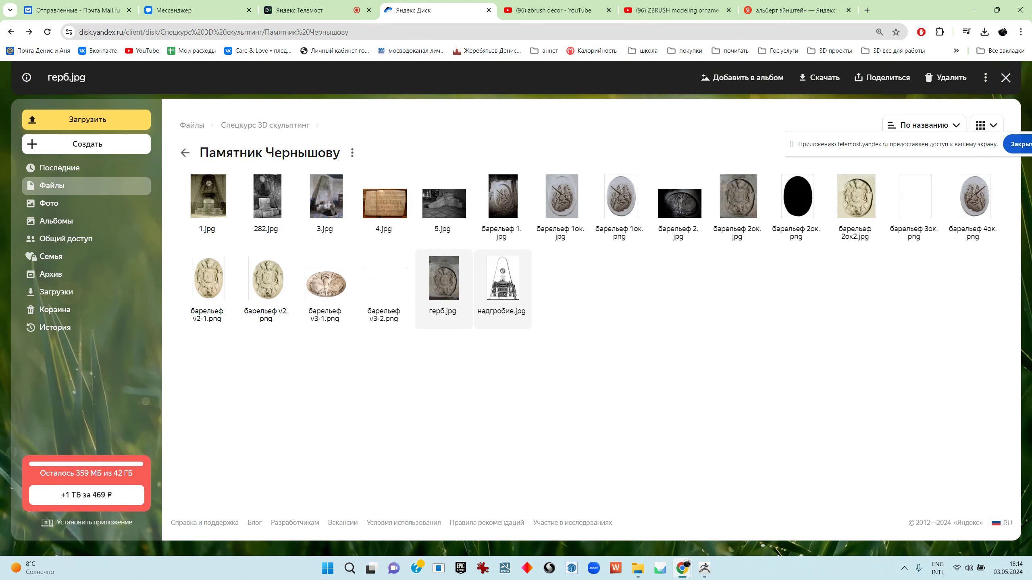
click(352, 153)
click(244, 174)
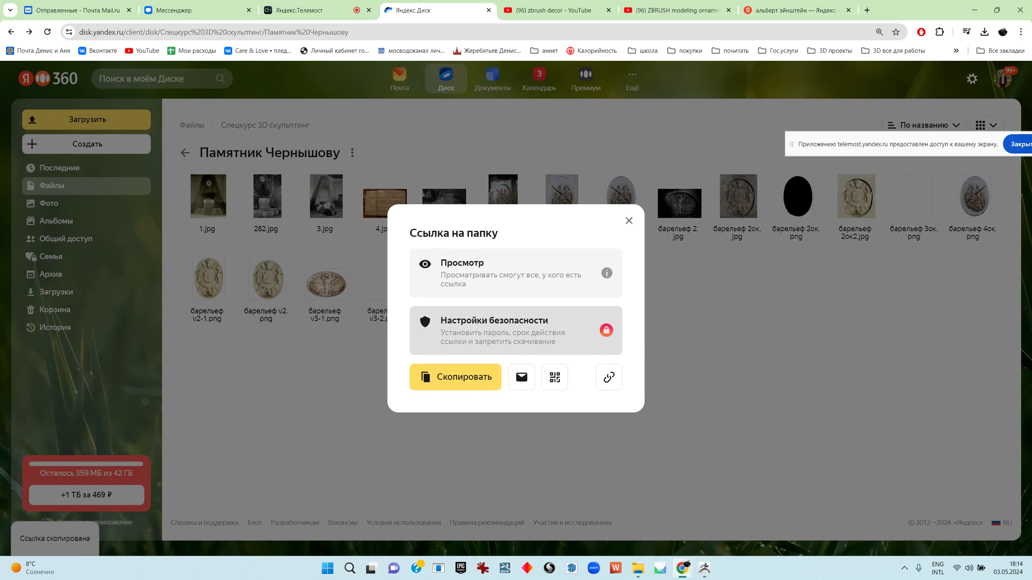
Send 'часть 2' with the pasted Yandex Disk folder link to the course chat
click(195, 10)
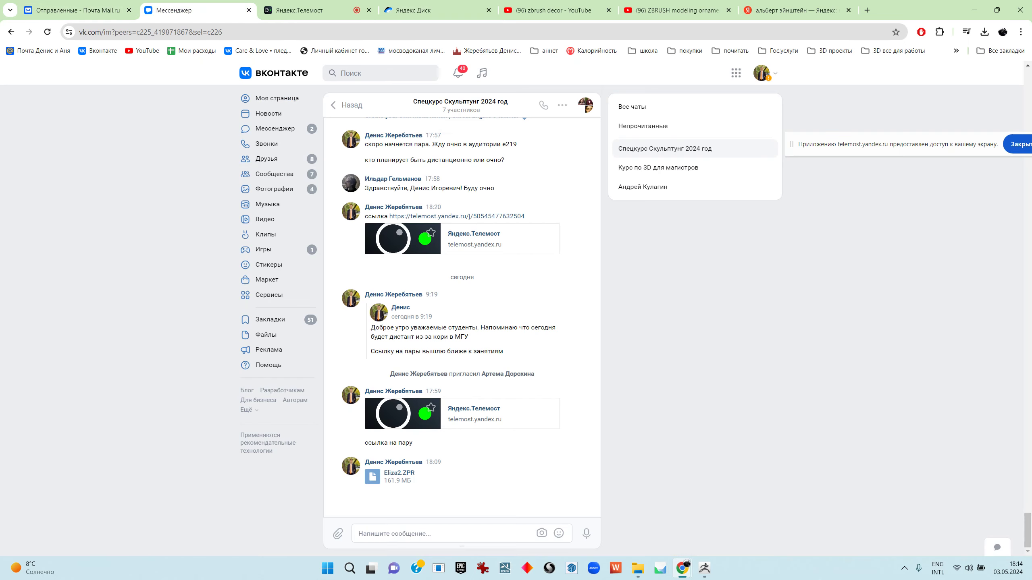
text(xссы)
key(BackSpace)
key(BackSpace)
key(BackSpace)
key(alt+shift)
text(часть 2)
text(https://disk.yandex.ru/d/AHiPeeQoPo9Mxw)
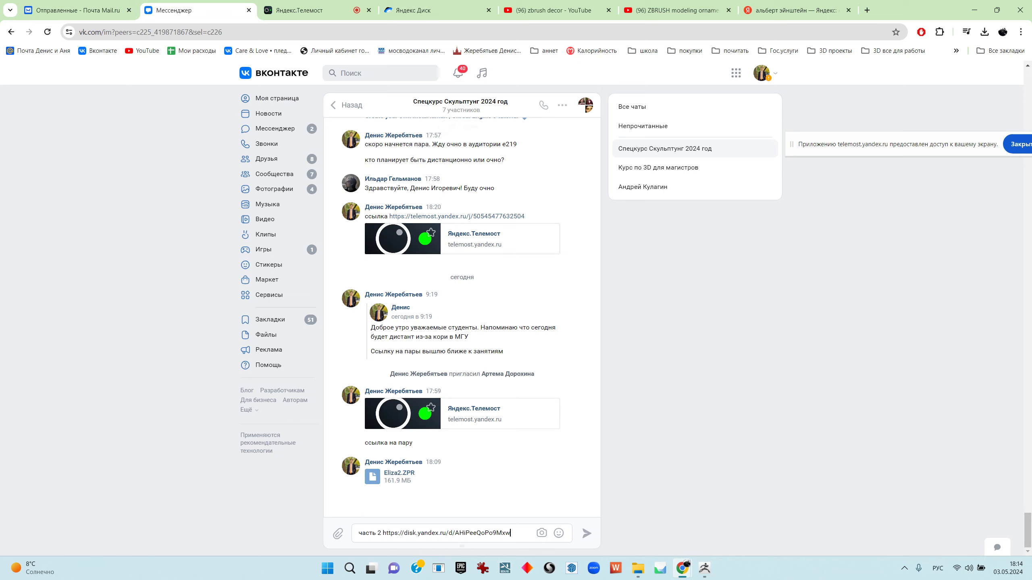
key(Return)
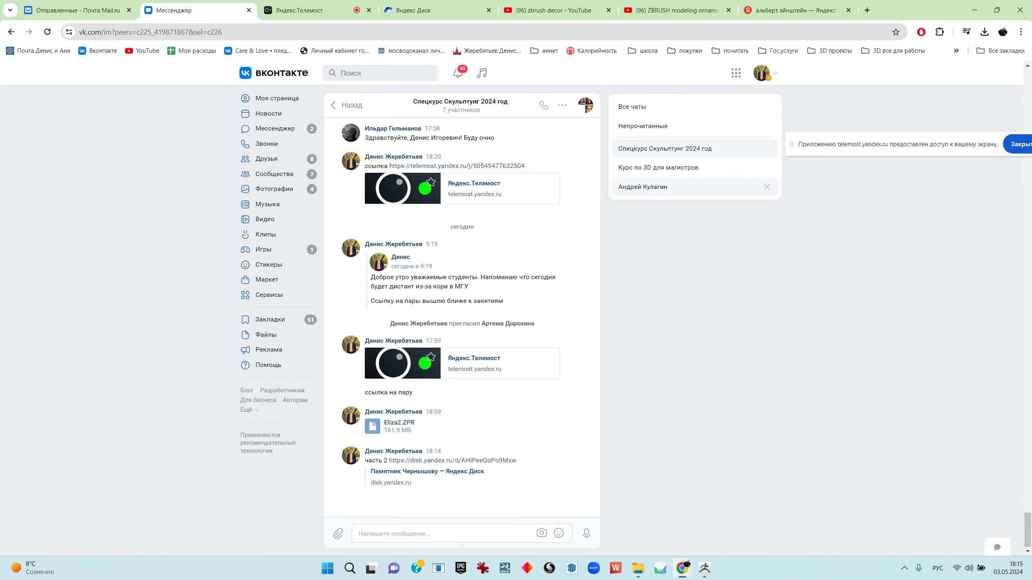
mouse_move(452, 407)
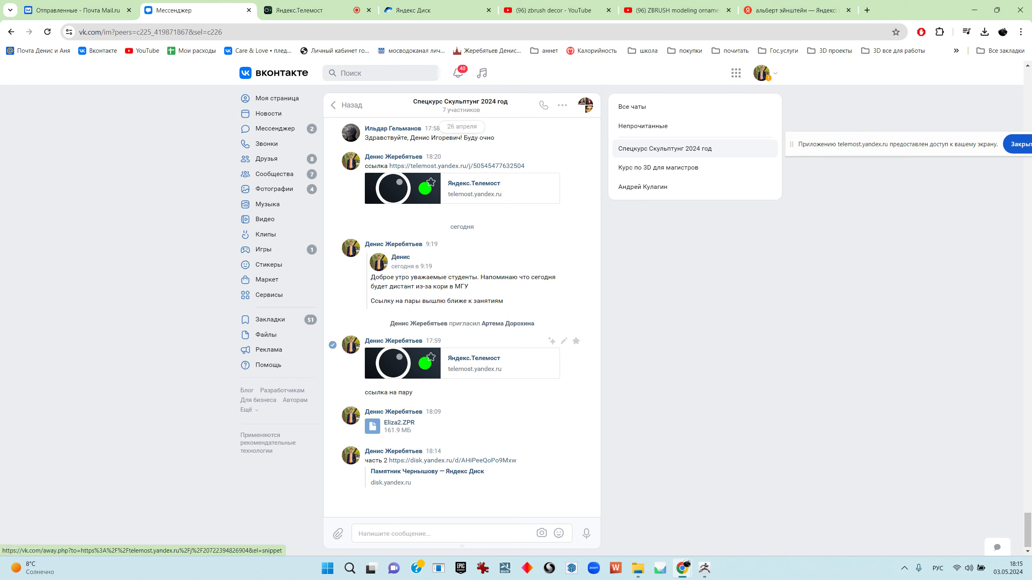
Back in ZBrush, orbit and zoom the Eliza2 head to inspect the hair and three-quarter views
key(alt+Tab)
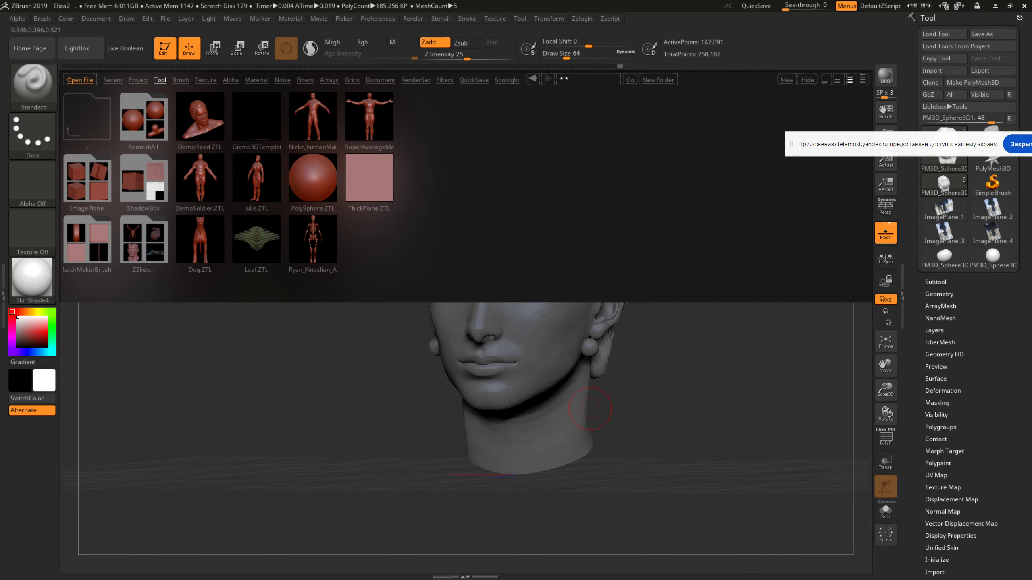
click(77, 48)
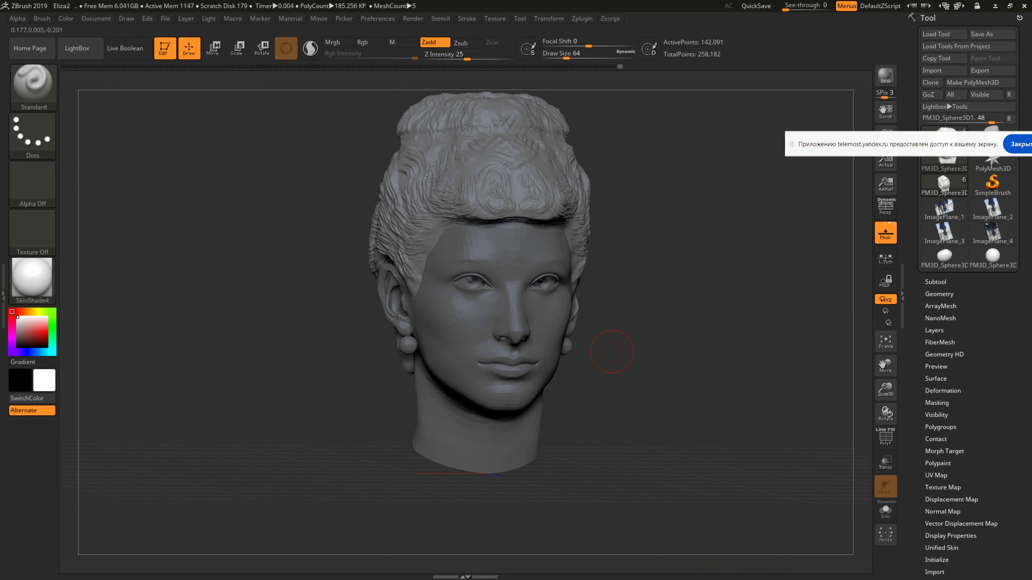
drag(284, 325, 528, 325)
mouse_move(691, 284)
mouse_down()
mouse_move(772, 284)
mouse_move(651, 285)
mouse_up()
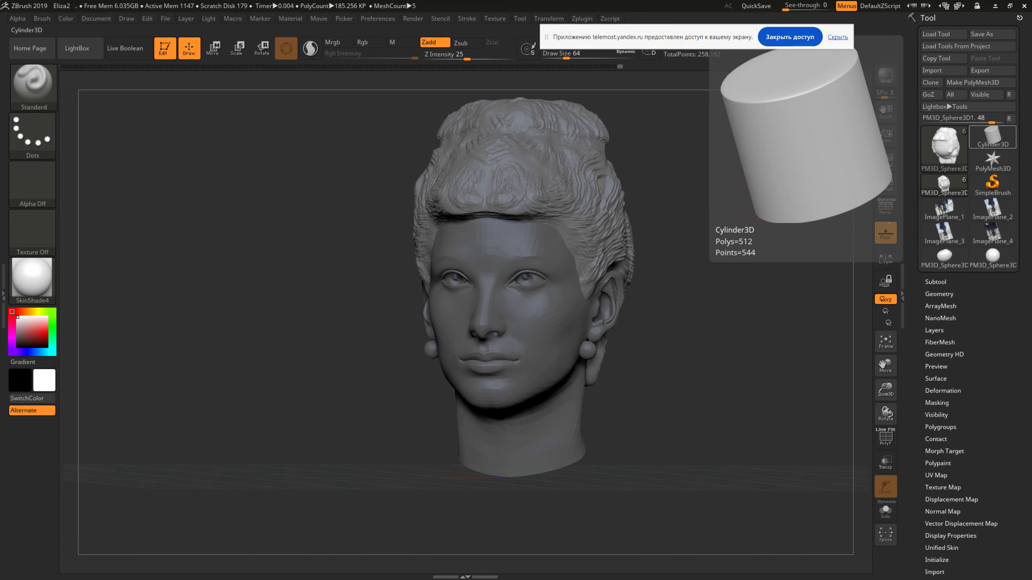
drag(813, 162, 844, 141)
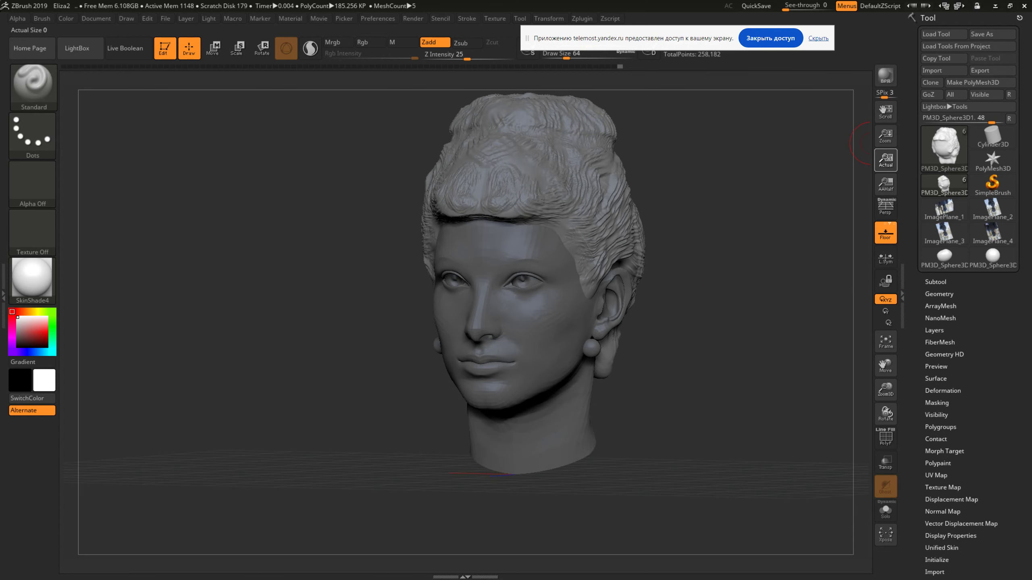
click(886, 184)
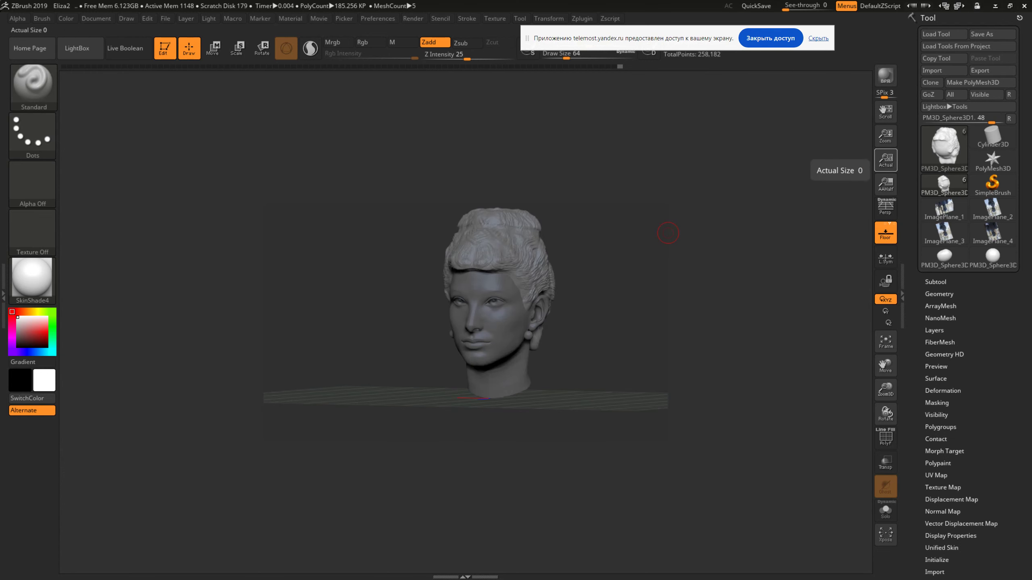
click(886, 160)
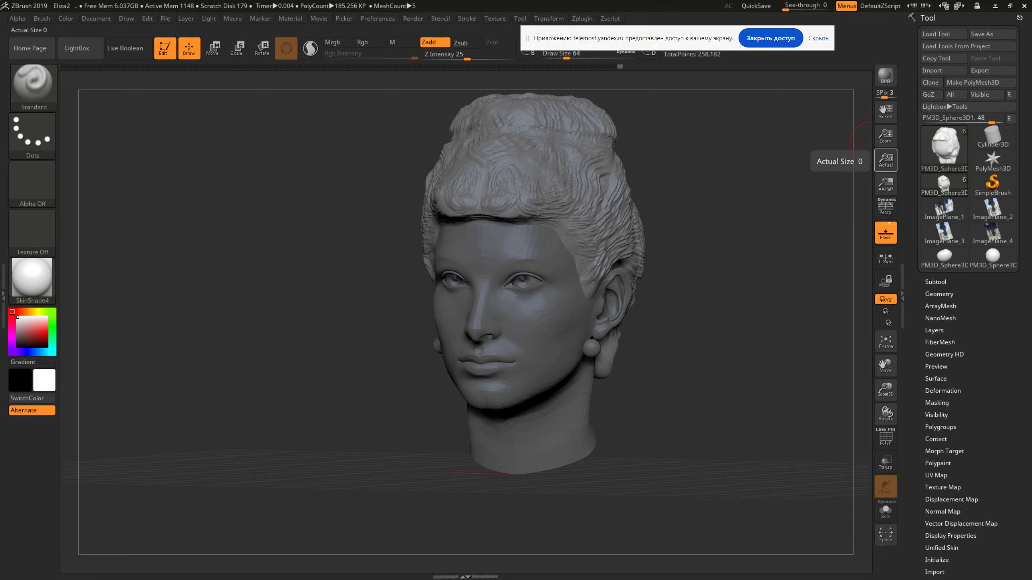
mouse_move(684, 369)
ctrl+right_down()
mouse_move(686, 333)
mouse_move(761, 281)
mouse_move(633, 272)
mouse_move(606, 306)
ctrl+right_up()
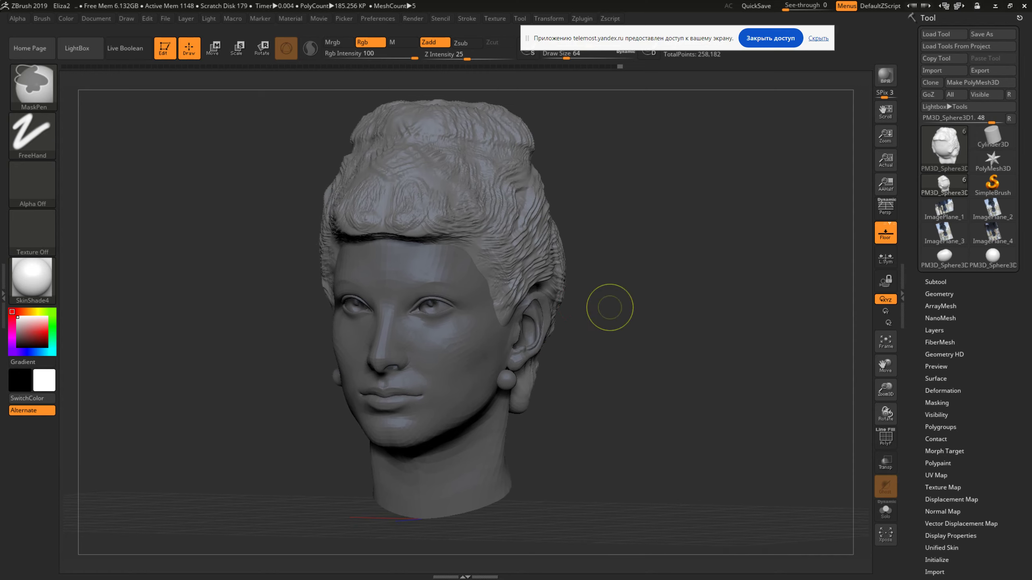
mouse_move(606, 306)
mouse_down()
mouse_move(650, 308)
mouse_move(570, 302)
mouse_up()
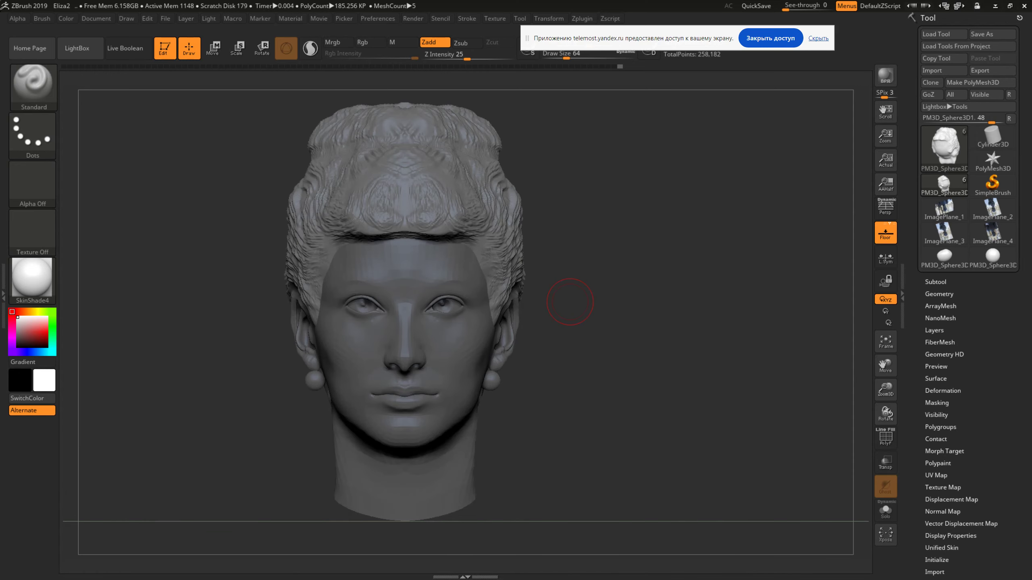
Hide and restore the interface trays, then open the LightBox Tool library of ZTL models
key(Tab)
click(901, 296)
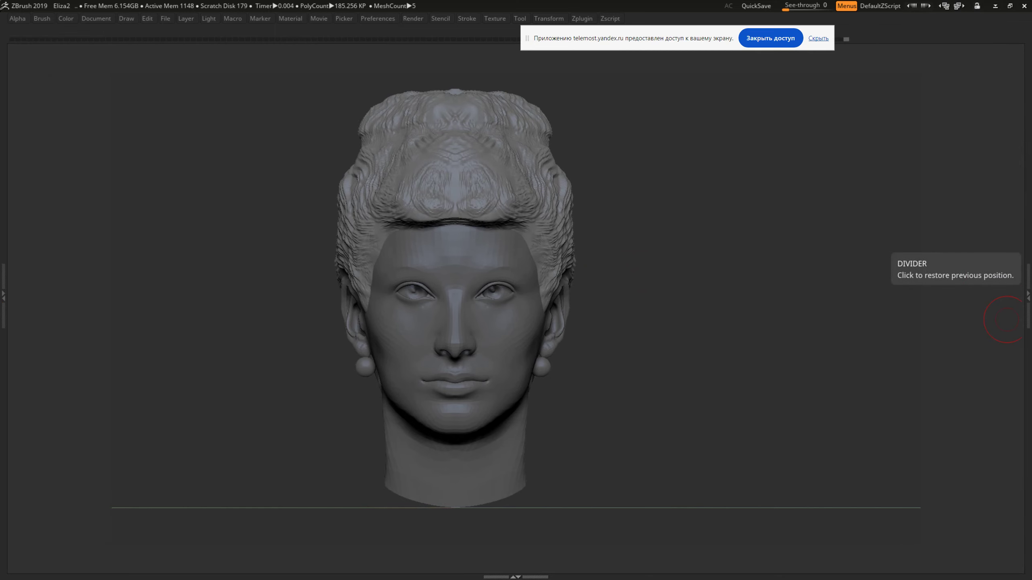
click(1028, 296)
key(Tab)
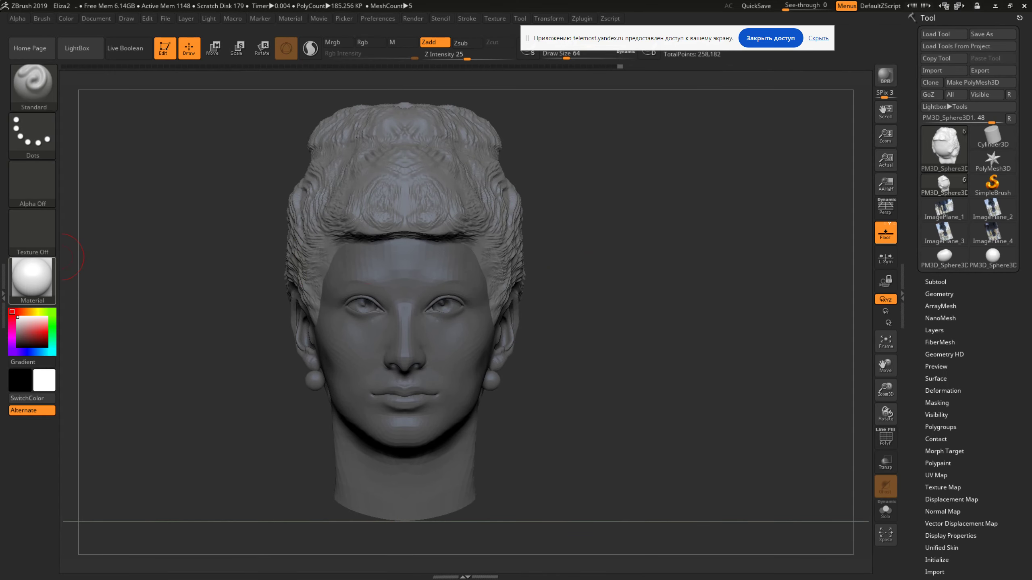
mouse_move(648, 286)
mouse_down()
mouse_move(589, 284)
mouse_move(636, 279)
mouse_up()
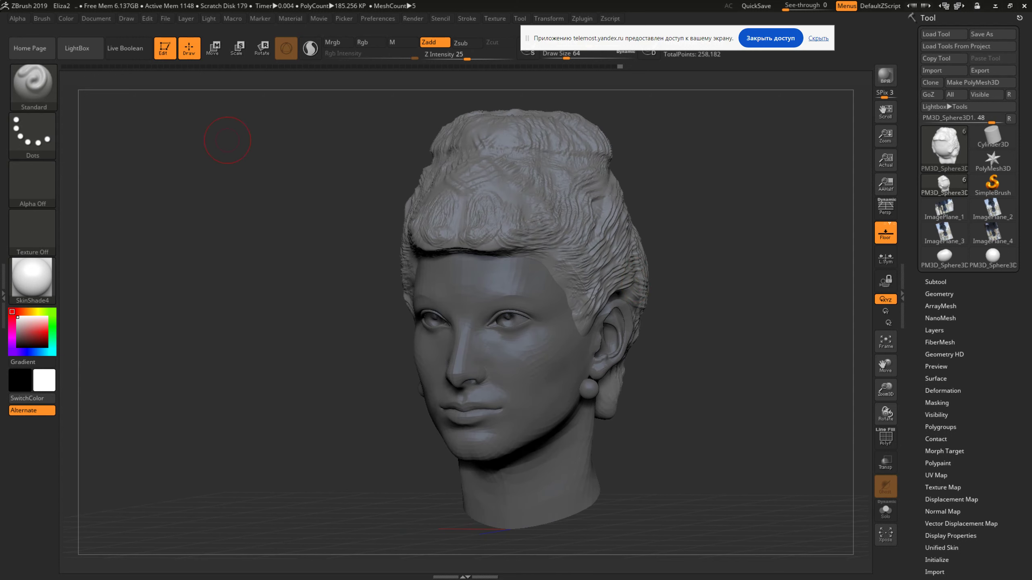
click(77, 47)
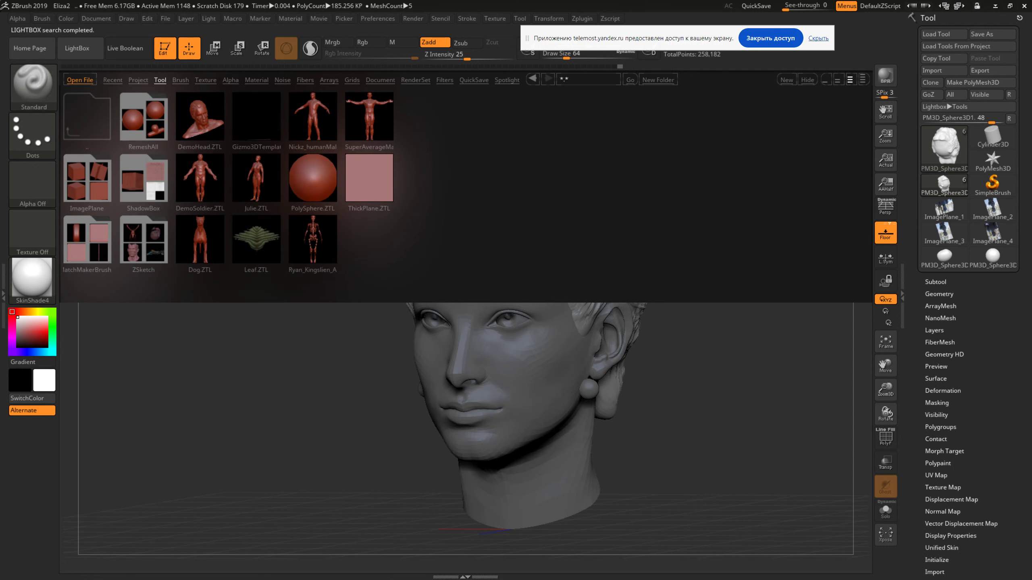
Load the Julie.ZTL sample figure and turn it to a side view
double_click(256, 177)
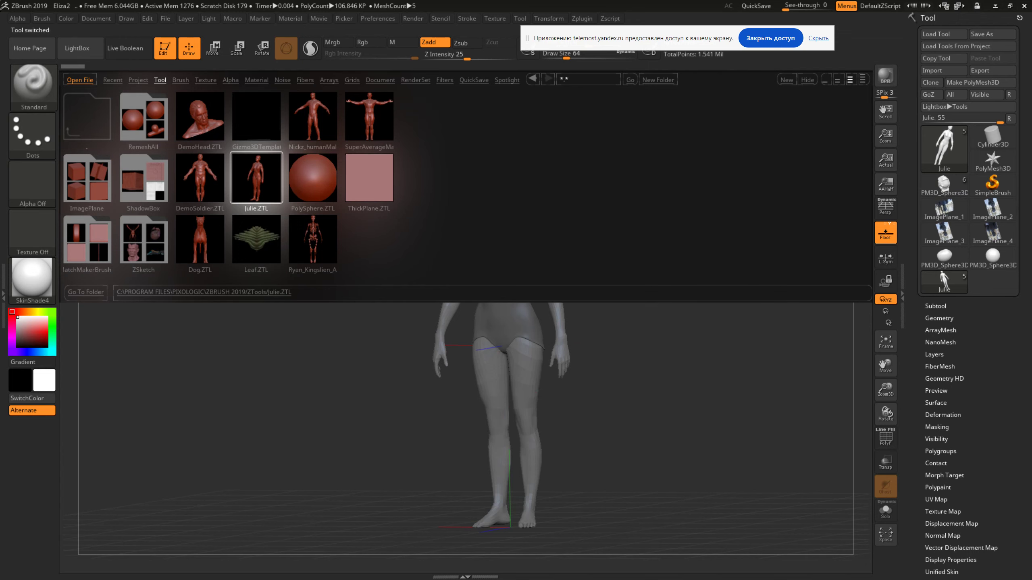
mouse_move(475, 385)
mouse_down()
mouse_move(487, 319)
mouse_move(529, 323)
mouse_up()
key(comma)
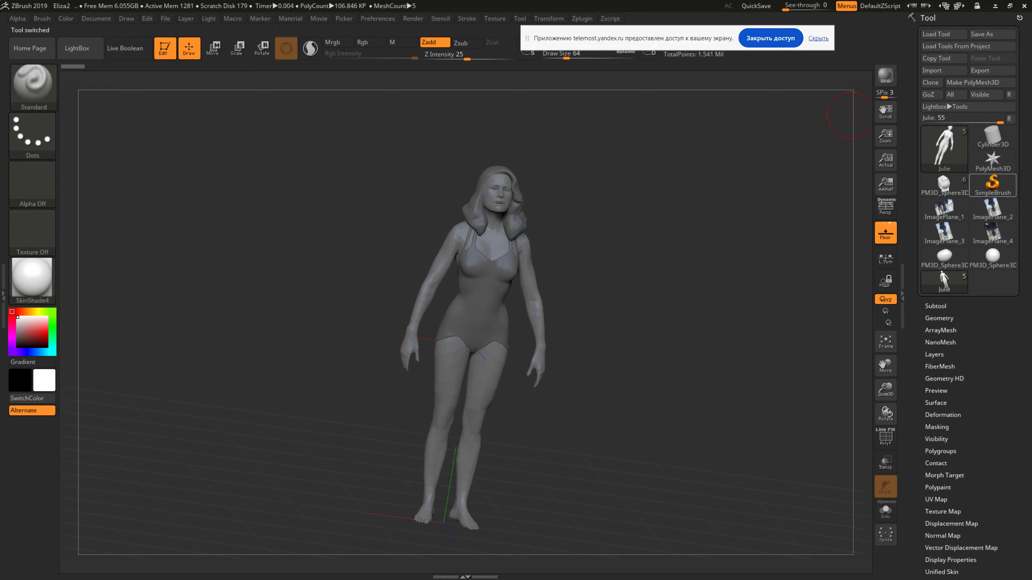
Orbit Julie through a three-quarter view to an exact front view, then reopen LightBox
drag(700, 357, 731, 358)
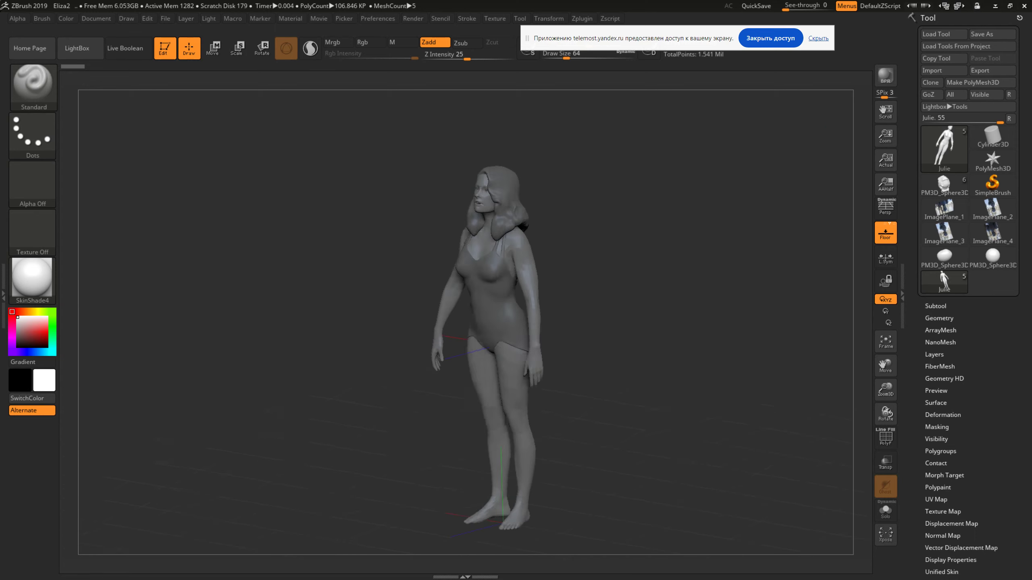
drag(732, 358, 752, 358)
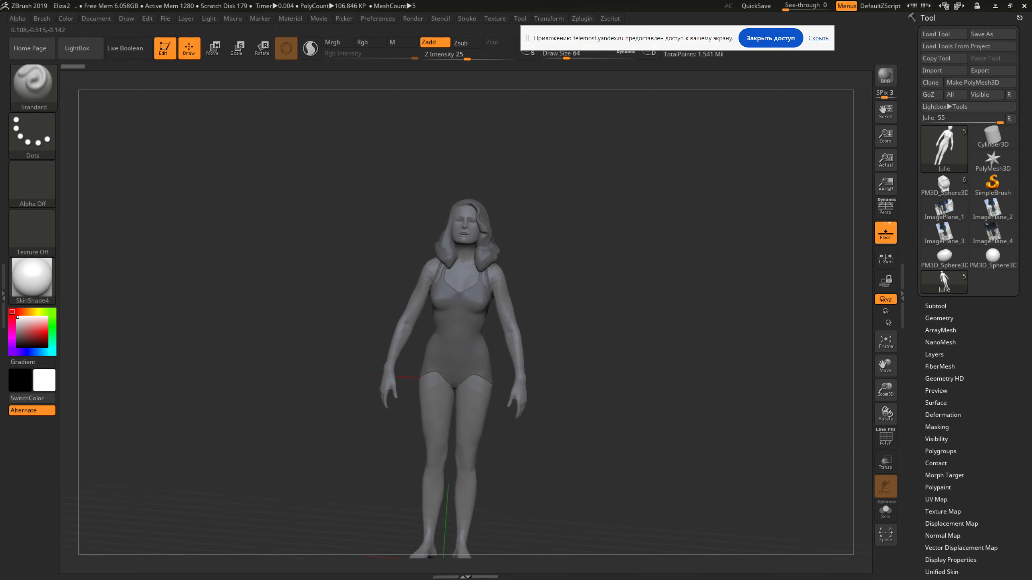
mouse_move(592, 323)
shift+mouse_down()
mouse_move(603, 326)
mouse_move(571, 265)
shift+mouse_up()
shift+drag(568, 309, 509, 304)
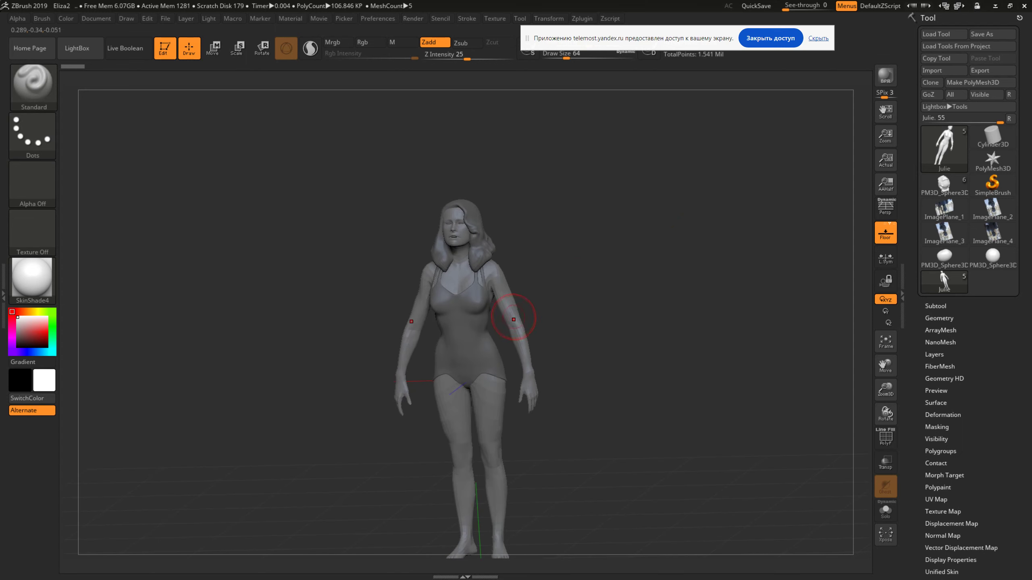
shift+drag(561, 309, 545, 306)
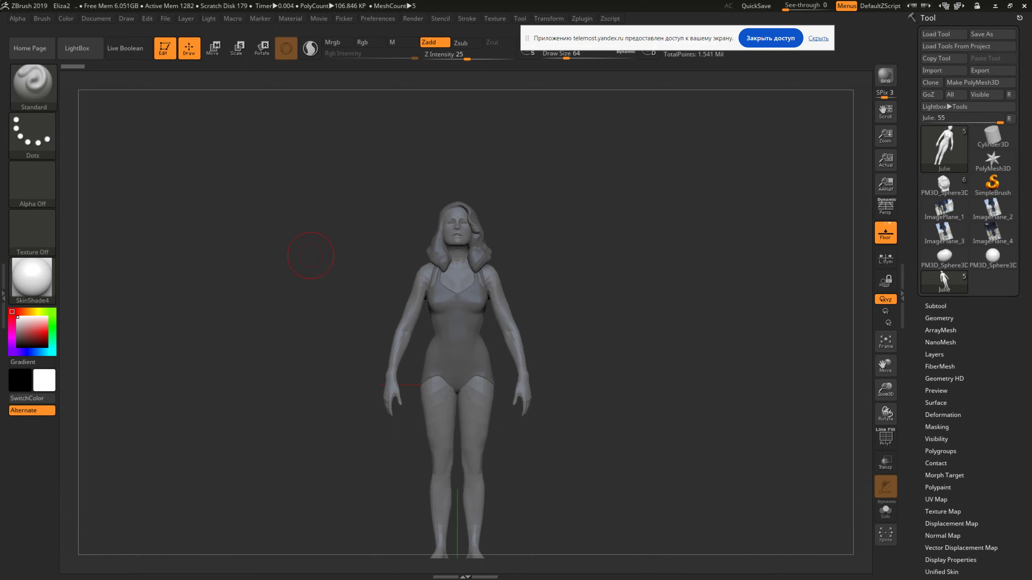
click(77, 48)
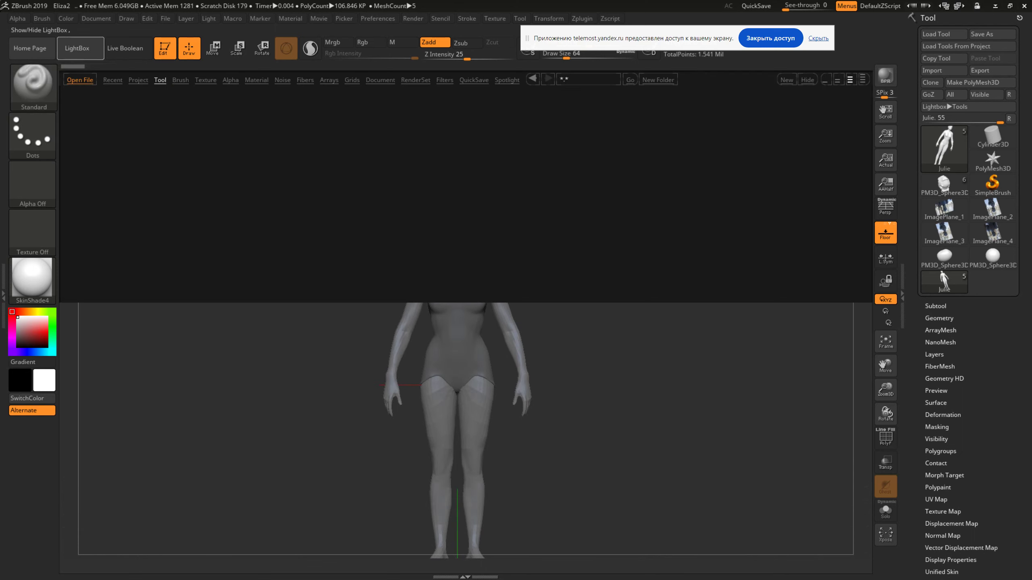
Save the figure as Julie.ZTL in Desktop\Sculptris, after one cancelled Save As attempt
click(77, 48)
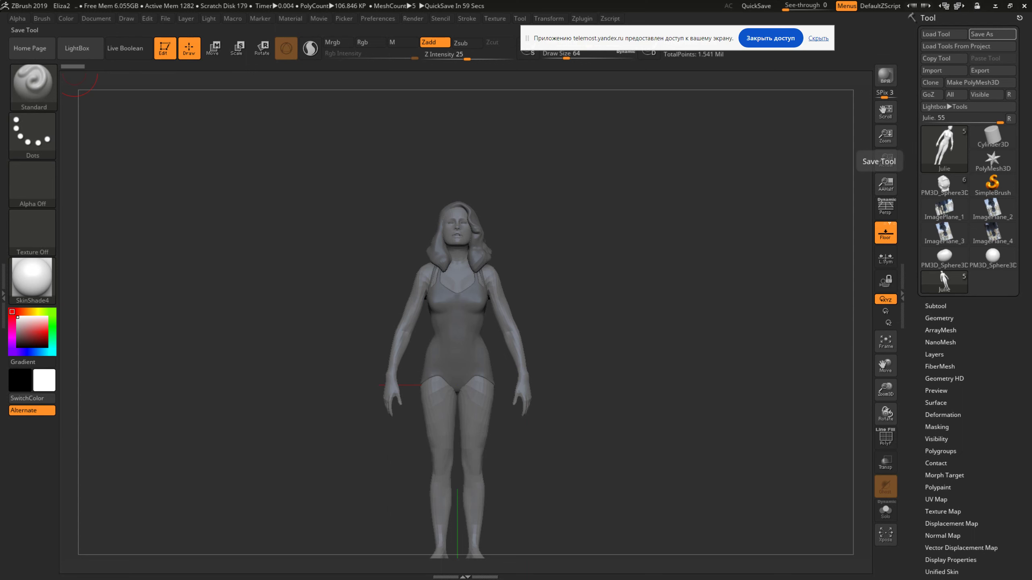
click(992, 34)
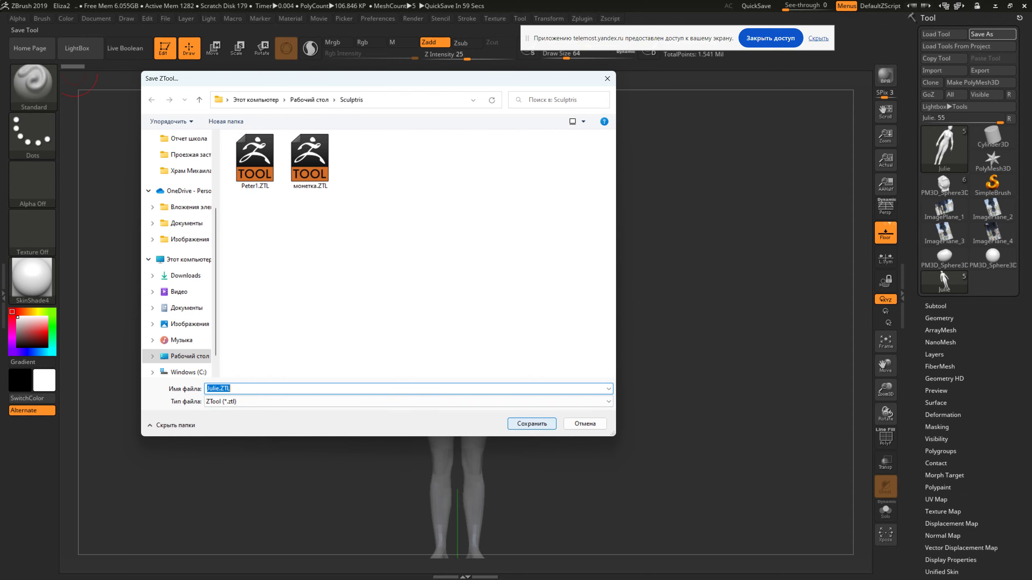
key(Return)
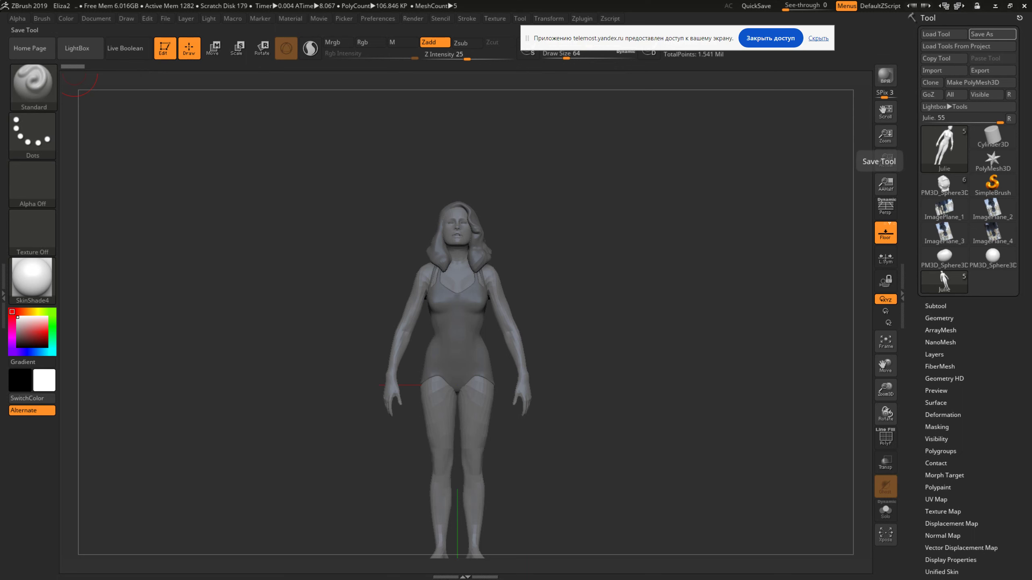
click(992, 34)
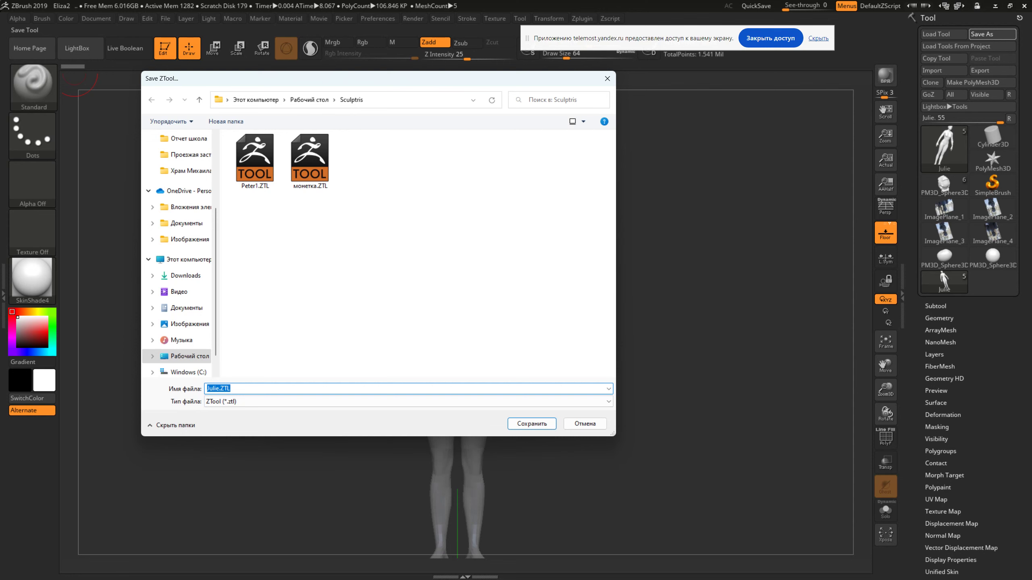
key(Return)
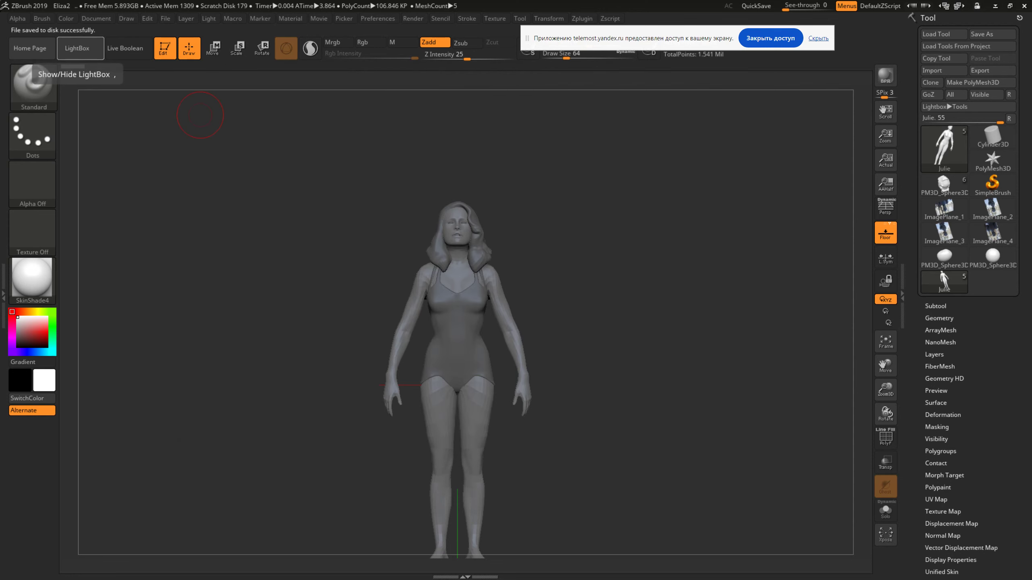
Open монетка.ZTL from the Sculptris folder through LightBox's Recent tab
click(77, 48)
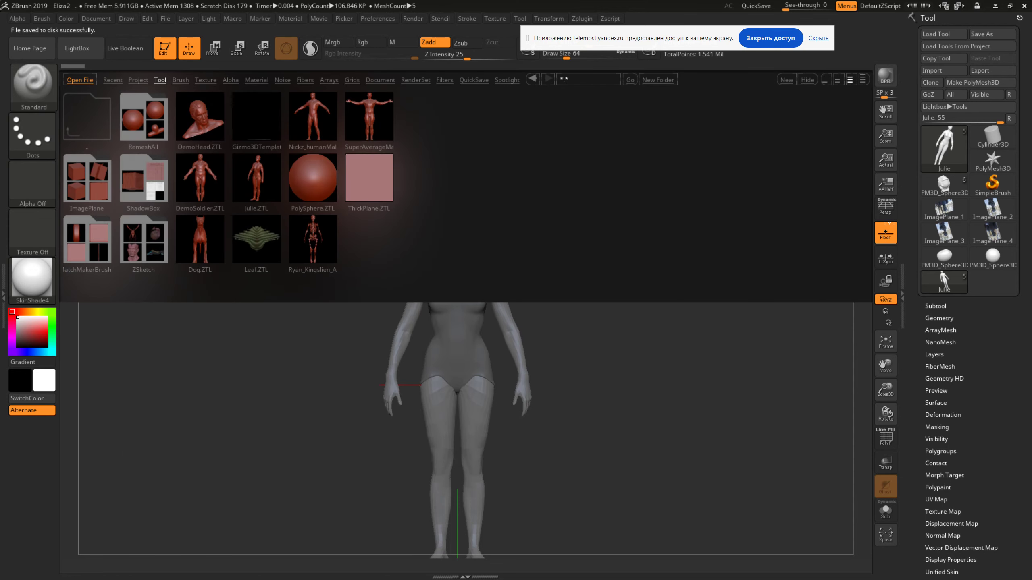
click(113, 80)
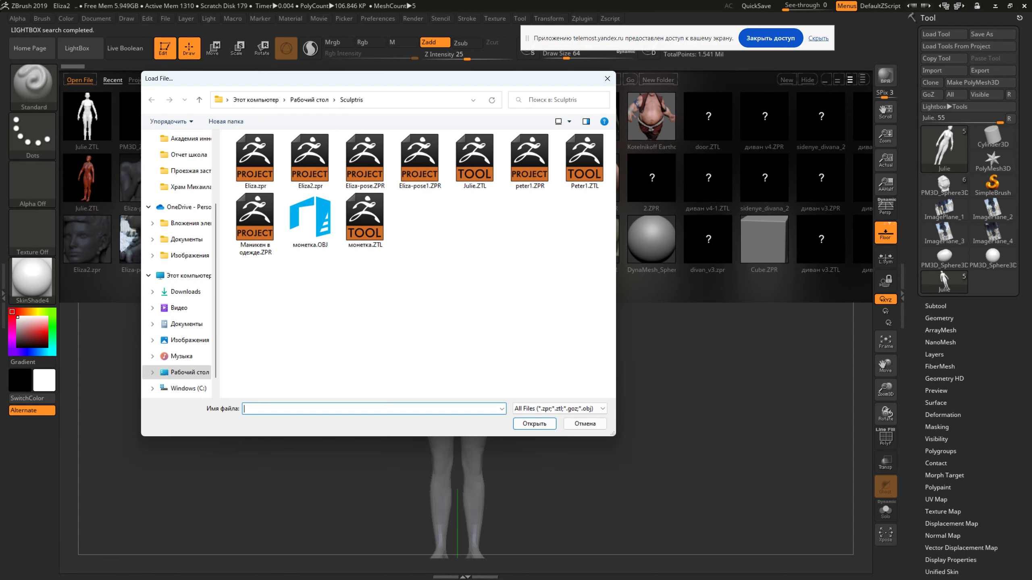
click(364, 220)
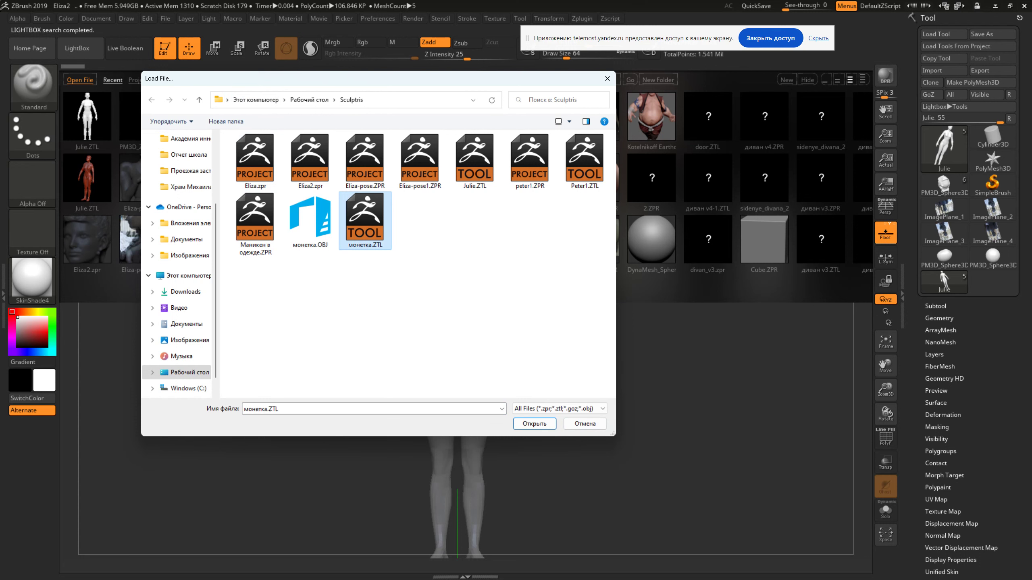
key(Return)
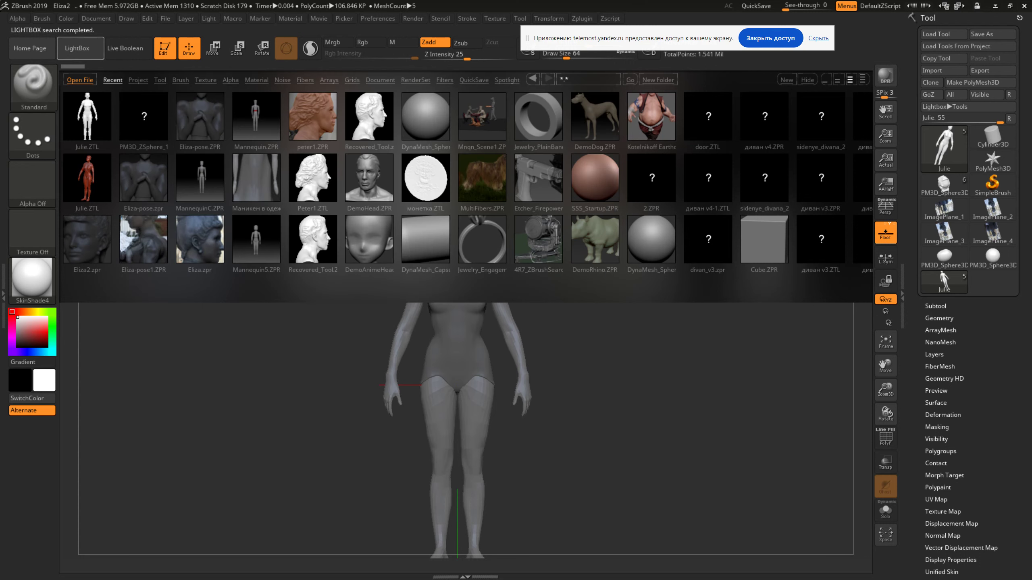
Expand the Subtool list showing Julie, Swimsuit, Eyes and Teeth, and try Insert
click(77, 48)
click(944, 70)
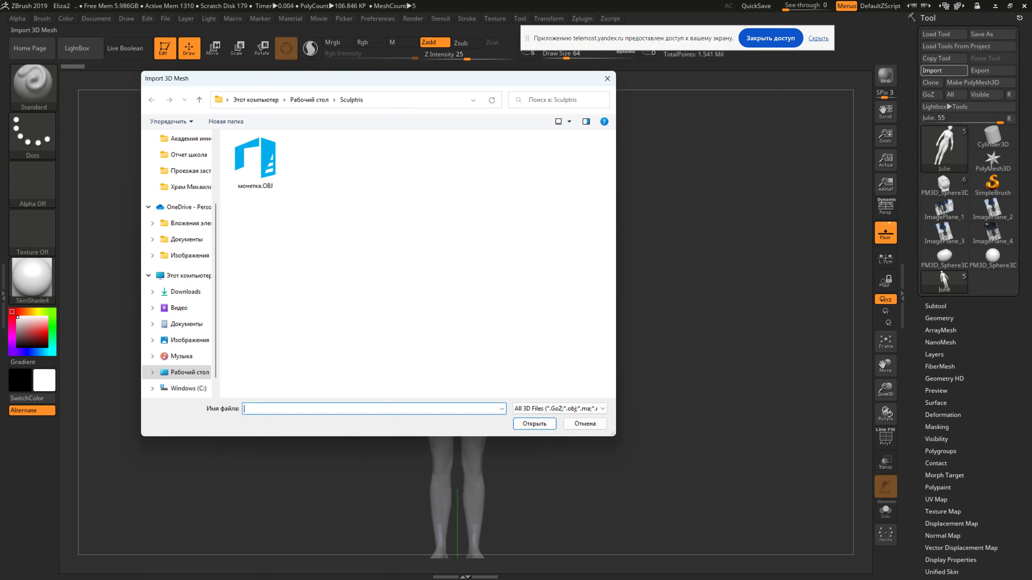
key(Escape)
click(935, 305)
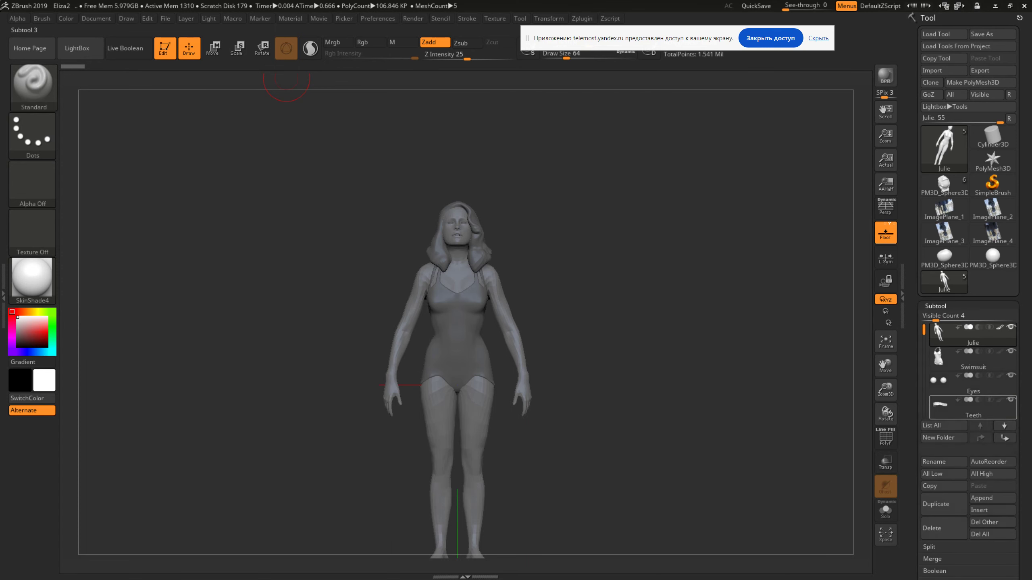
scroll(969, 284, down, 5)
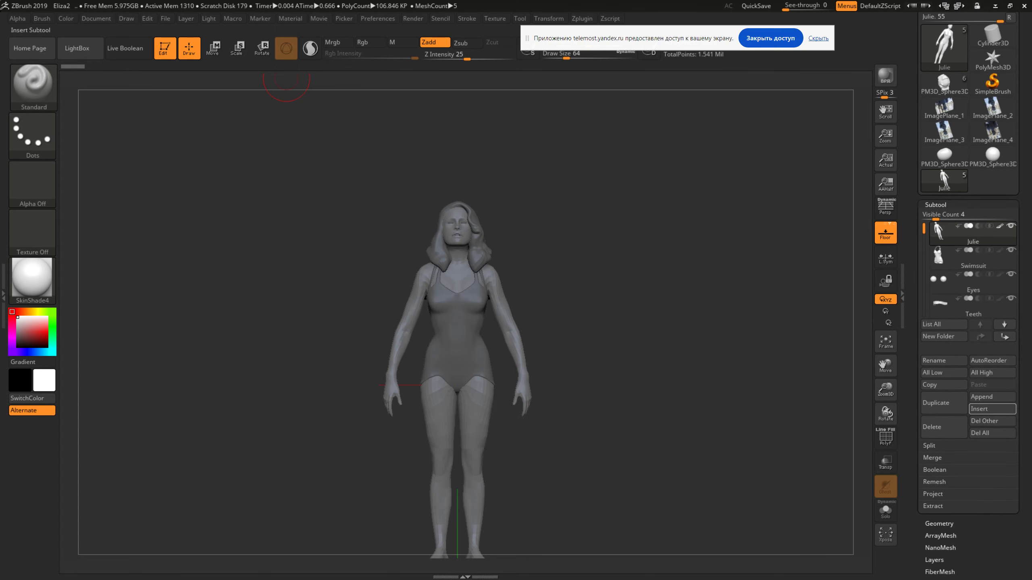
click(979, 409)
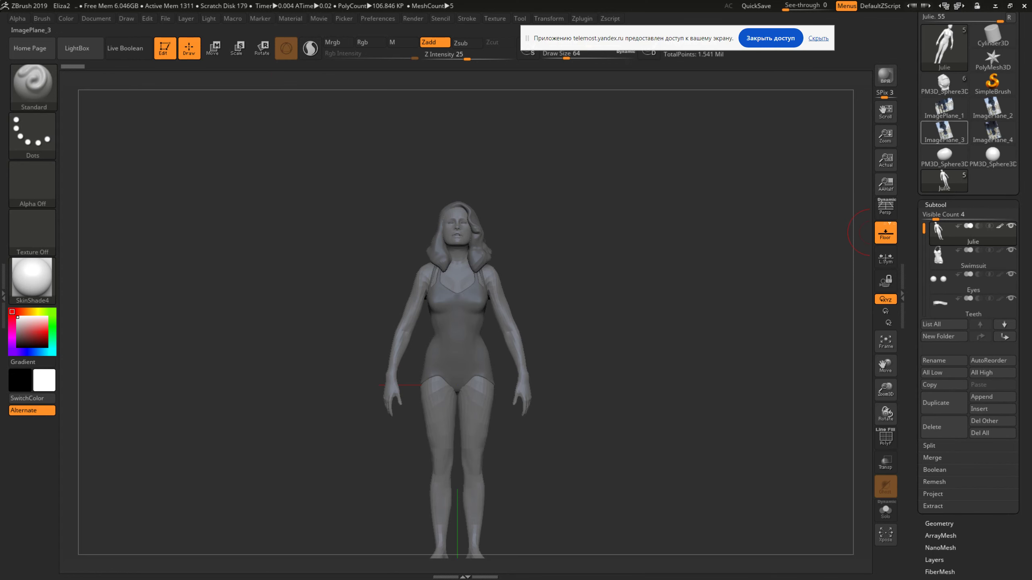
scroll(967, 81, up, 3)
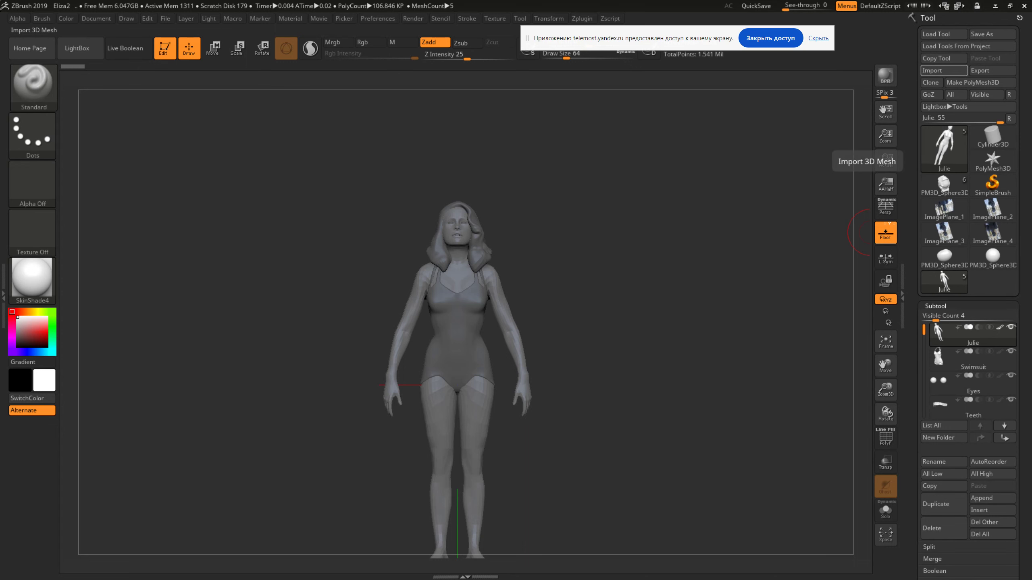
Review the Import dialog's file-type list, keep All 3D Files, and cancel
click(943, 71)
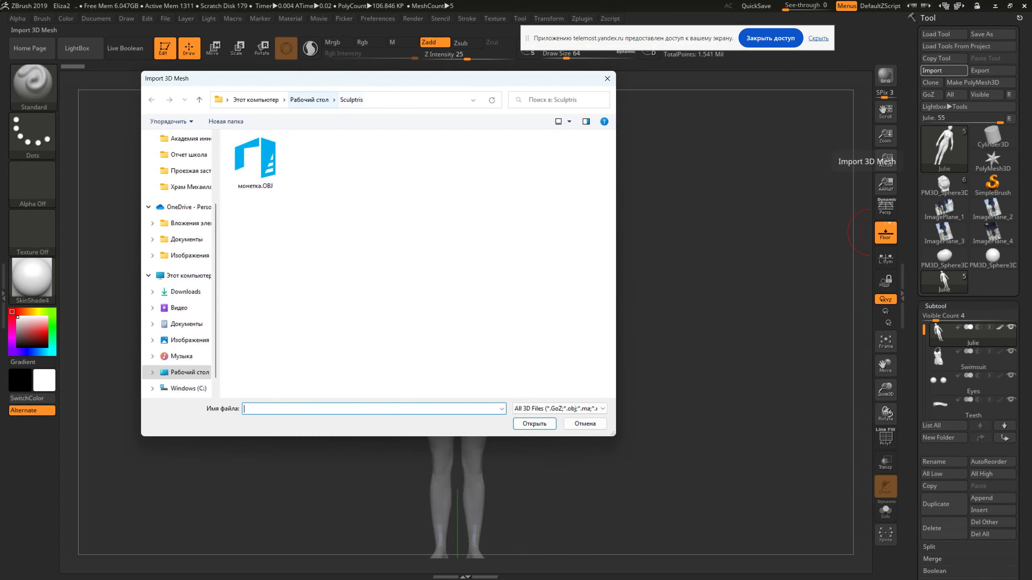
click(559, 408)
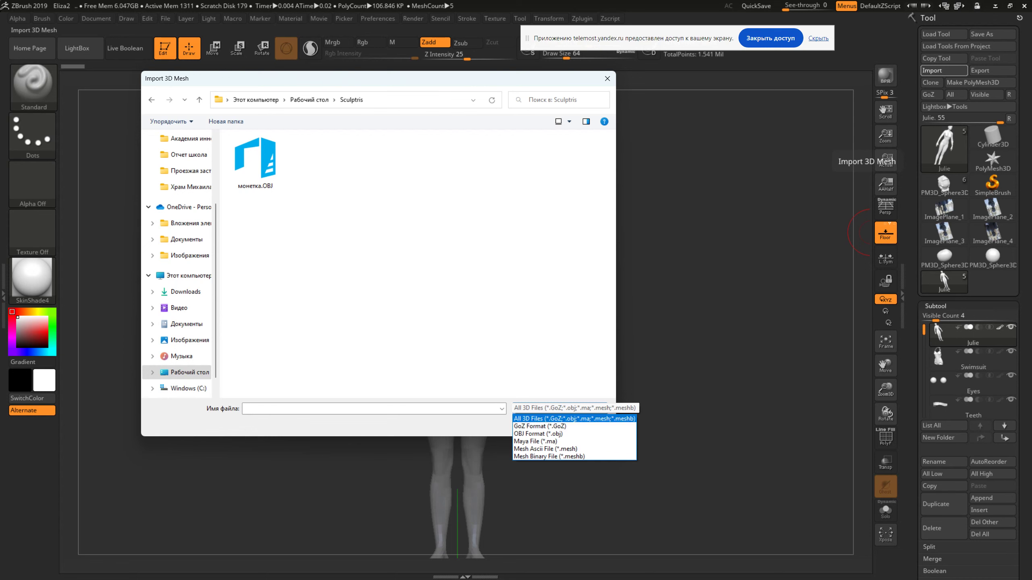
click(573, 419)
click(573, 407)
click(573, 419)
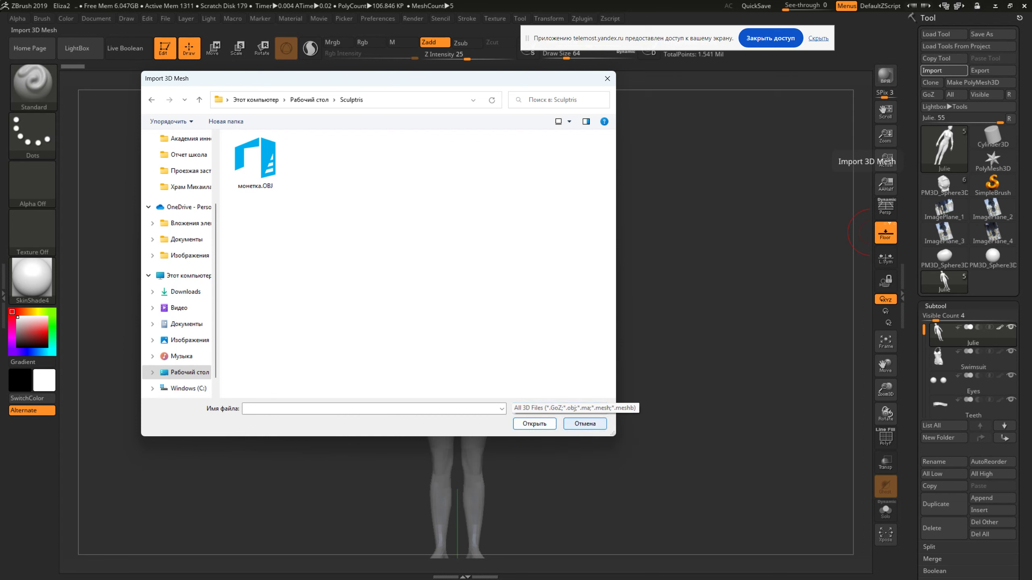
click(585, 423)
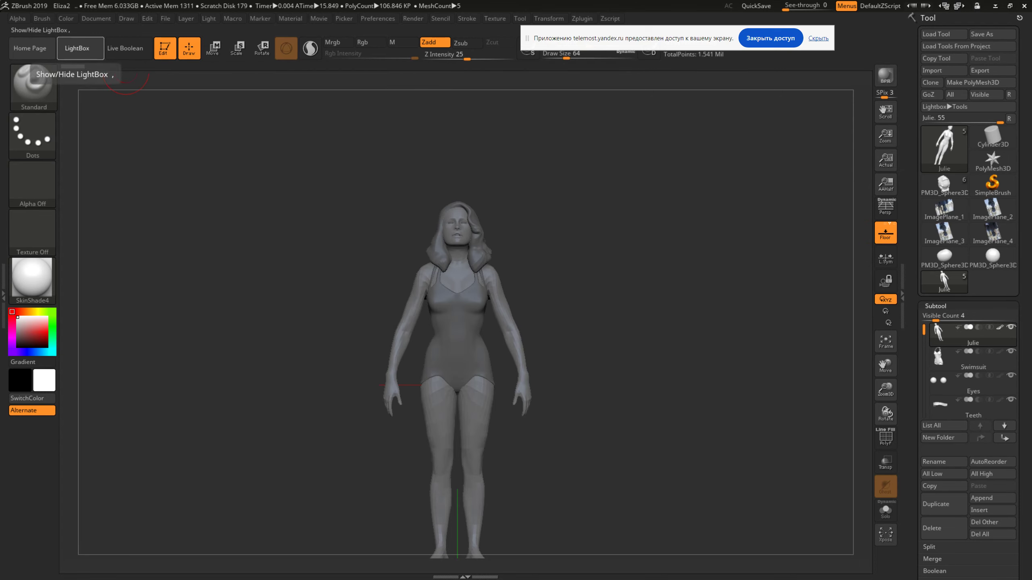
Load Eliza2.zpr from the desktop Sculptris folder via LightBox
click(77, 48)
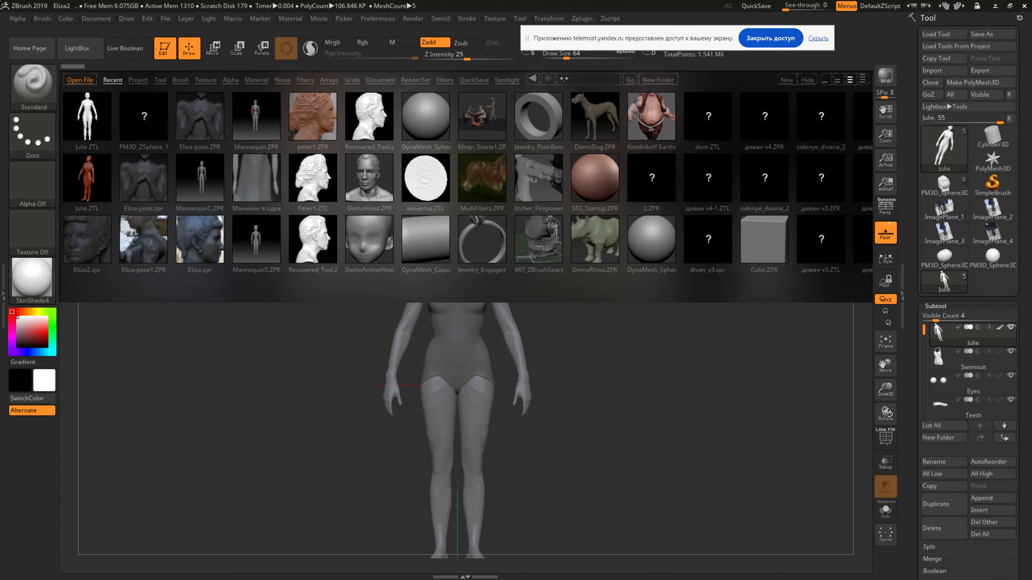
click(80, 80)
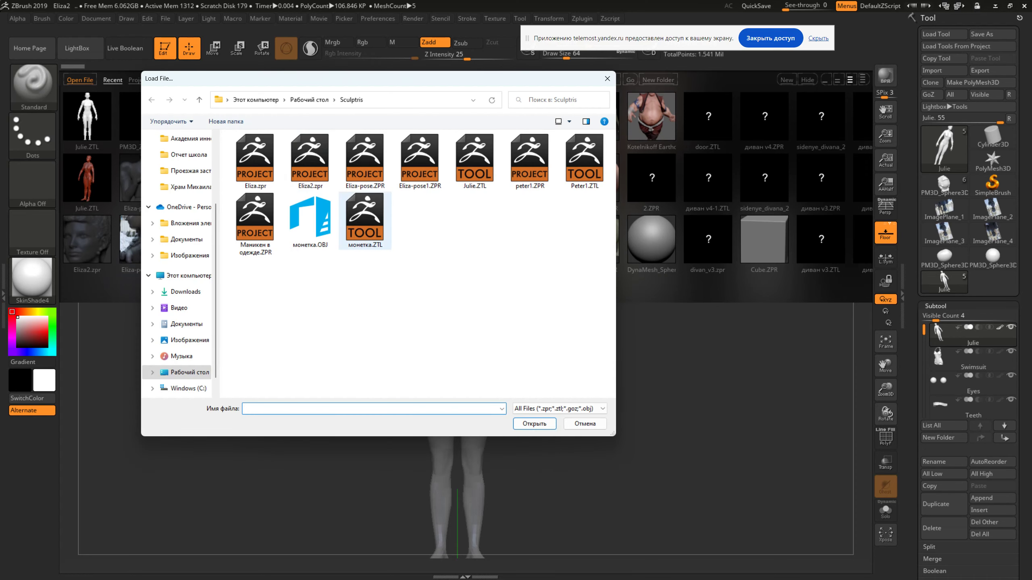
click(310, 100)
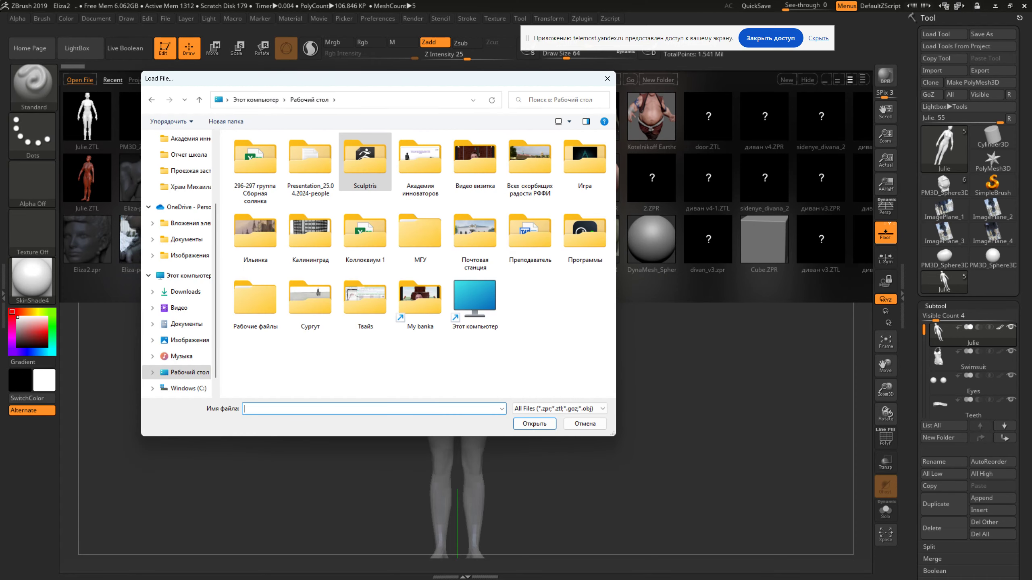
double_click(365, 160)
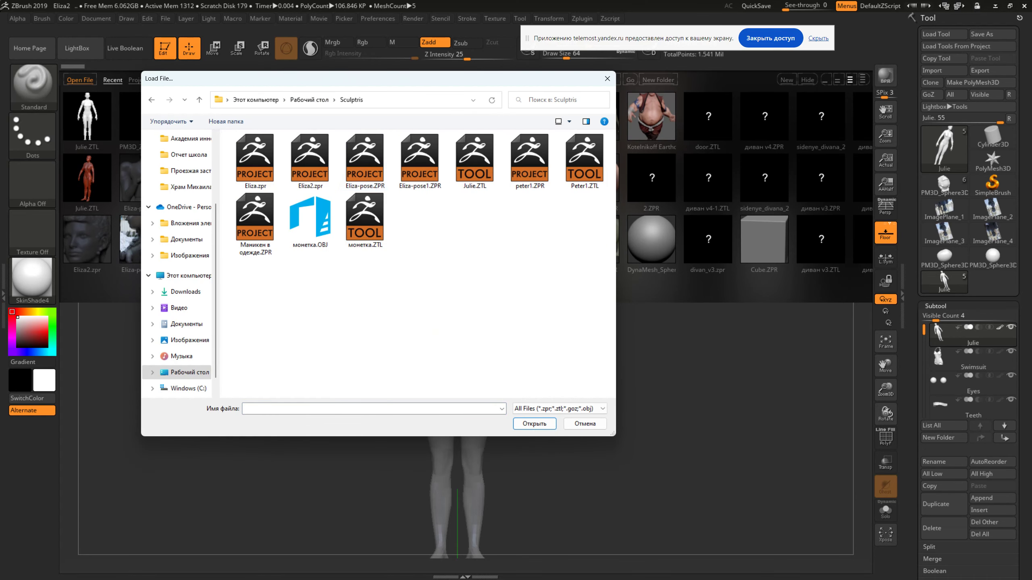
click(310, 160)
key(Return)
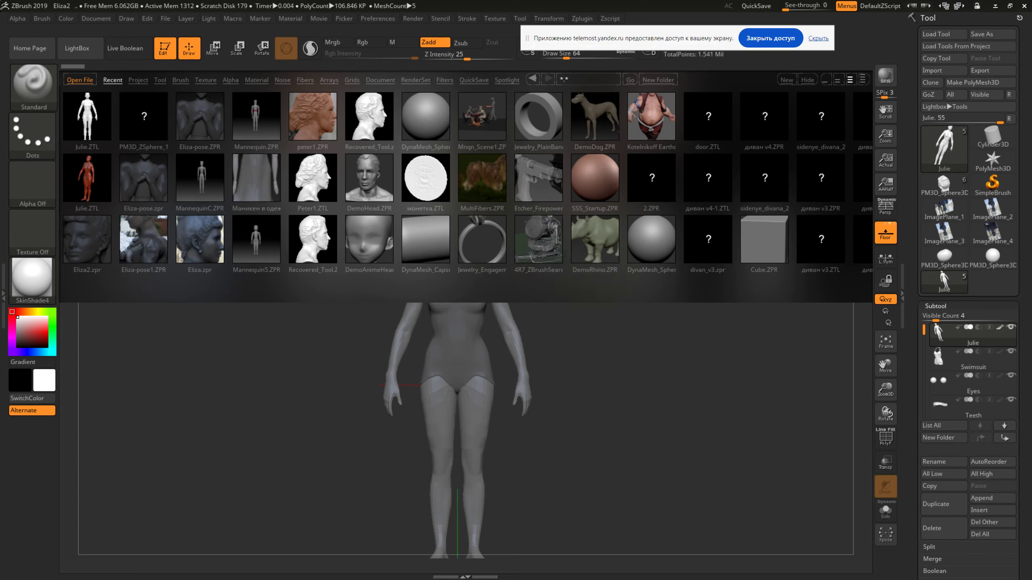
Save the current project into the Sculptris folder under the new name 'ы'
key(Return)
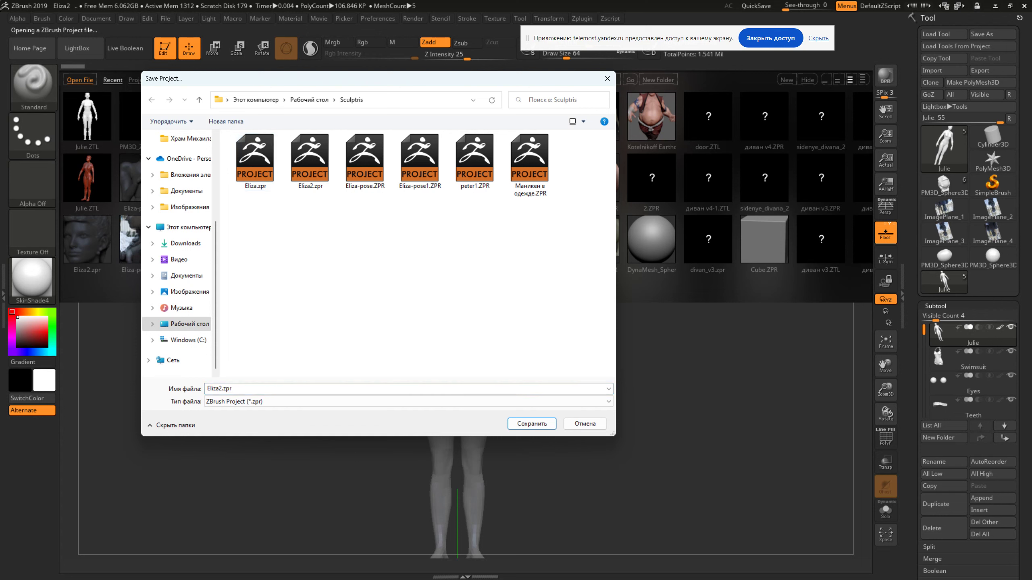
key(alt+Up)
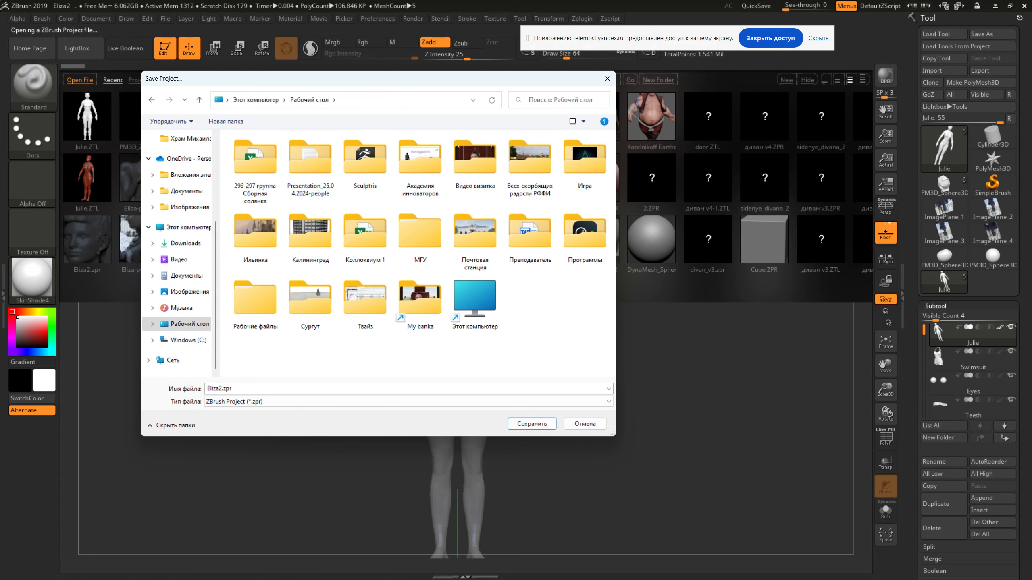
double_click(365, 160)
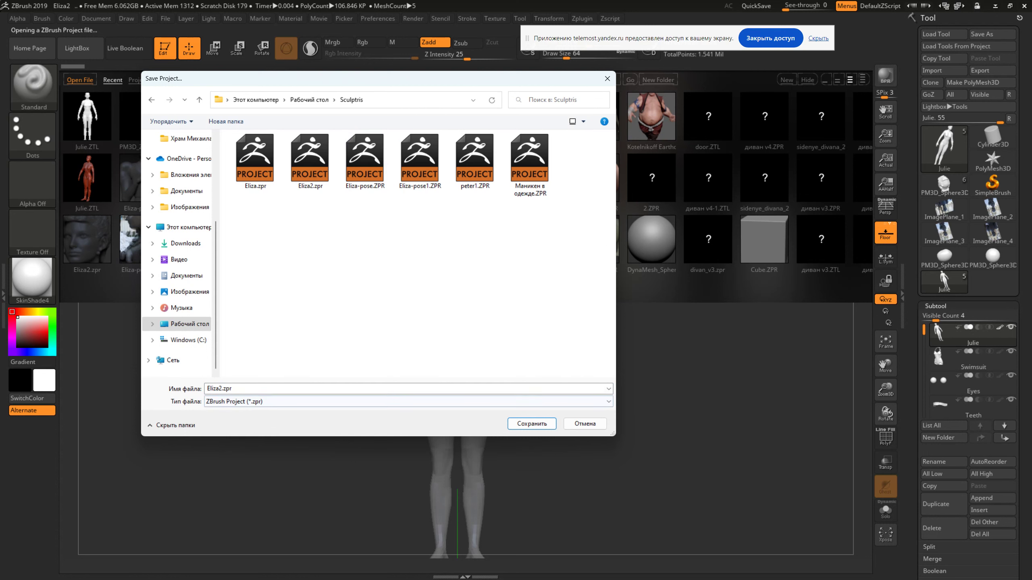
text(ы)
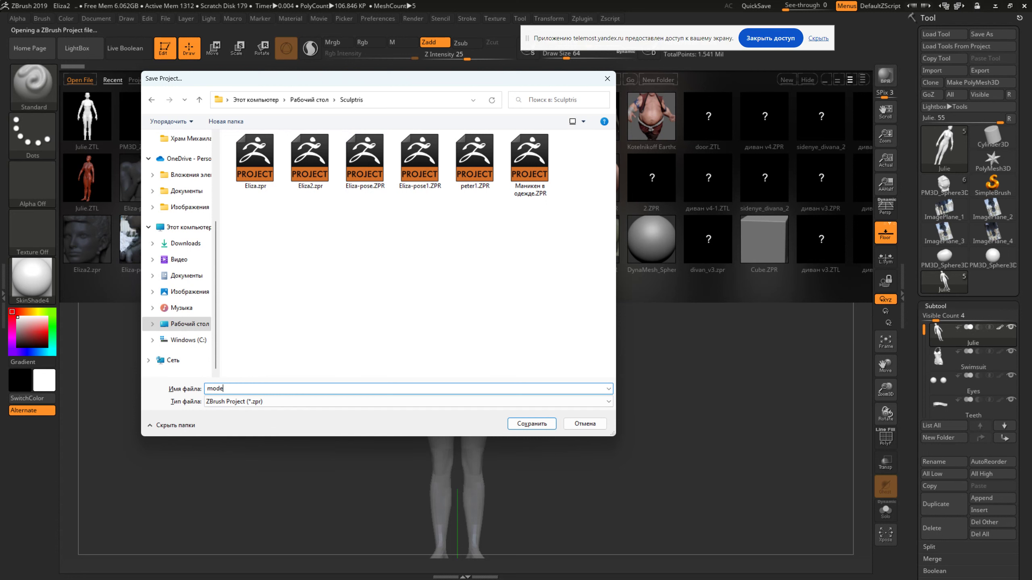
key(Return)
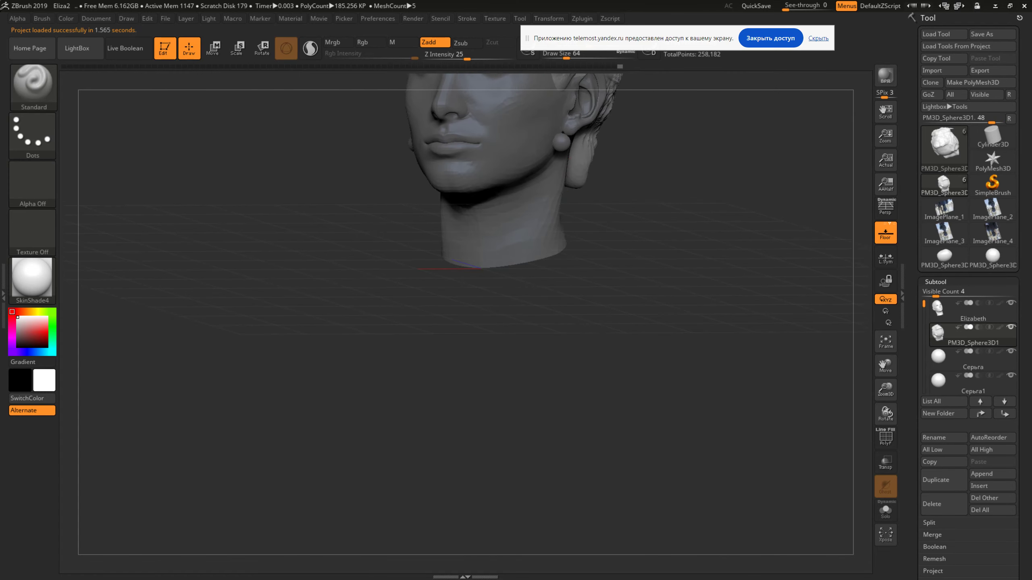
Orbit the Eliza head to a straight front view and bring up Import 3D Mesh
shift+drag(668, 317, 772, 244)
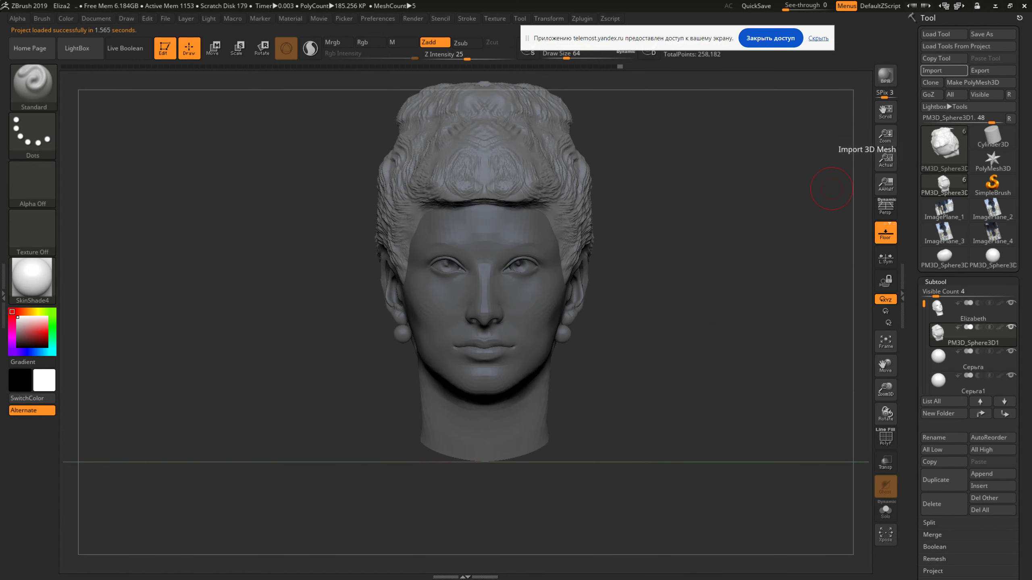
click(933, 70)
click(559, 408)
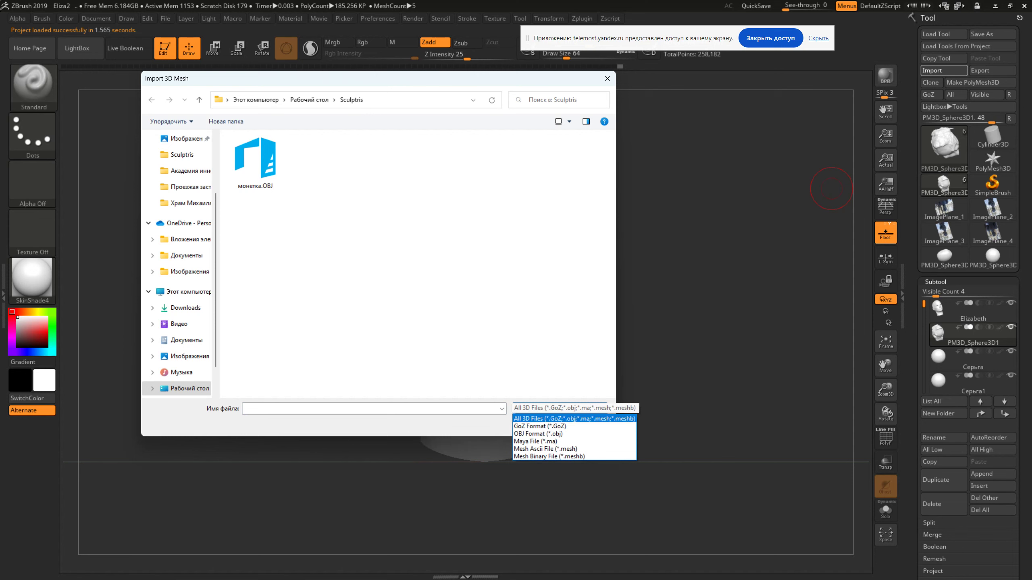
key(Escape)
Try the GoZ file-type filter, then set it back to All 3D Files
click(559, 409)
click(540, 426)
click(558, 408)
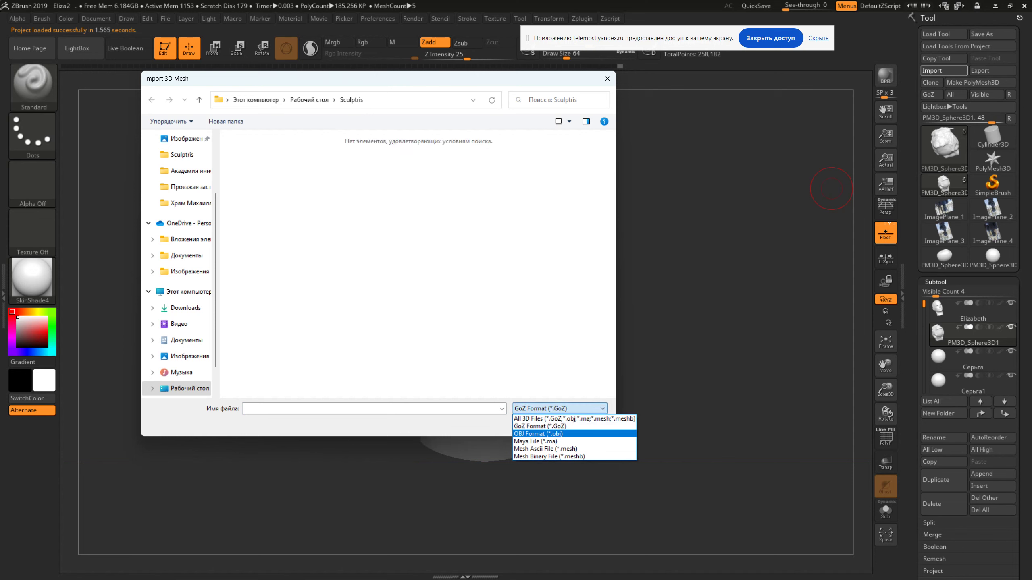
key(Up)
key(Up)
key(Return)
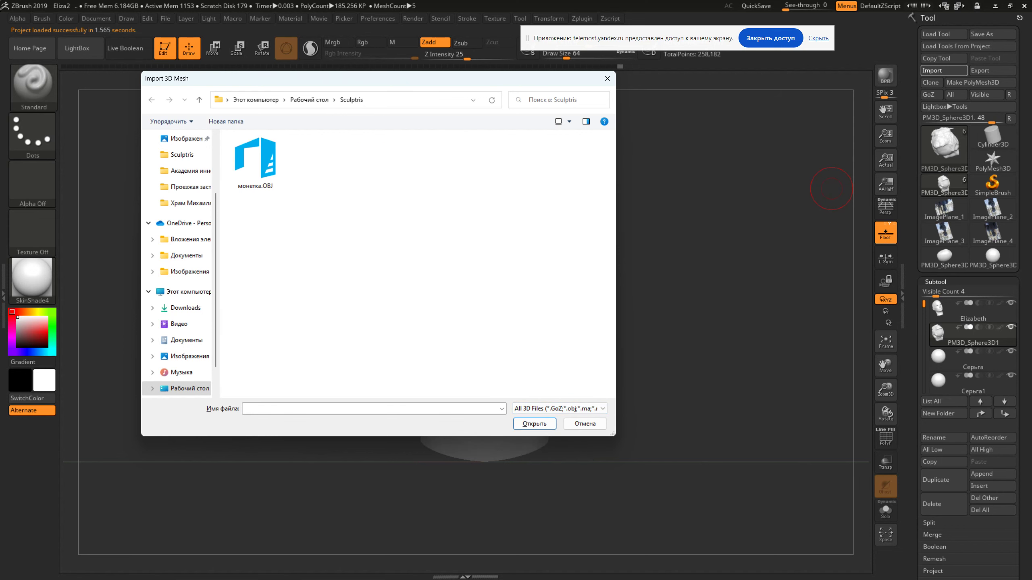
key(alt+Tab)
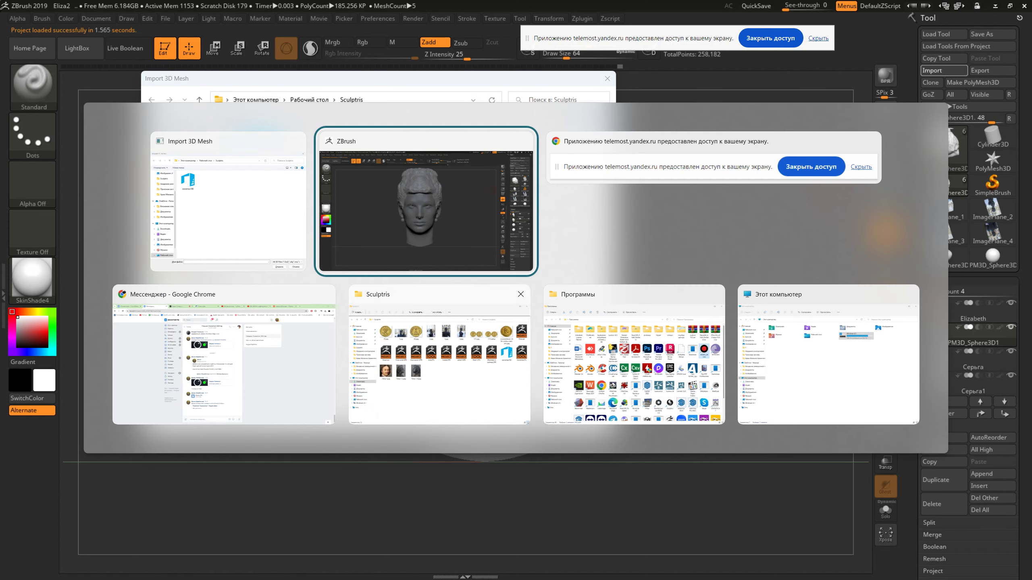
Look over Eliza.zpr and model.ZPR in the Sculptris Explorer window, then minimise it
key(alt+Tab)
key(alt+Tab)
key(alt+Tab)
key(Left)
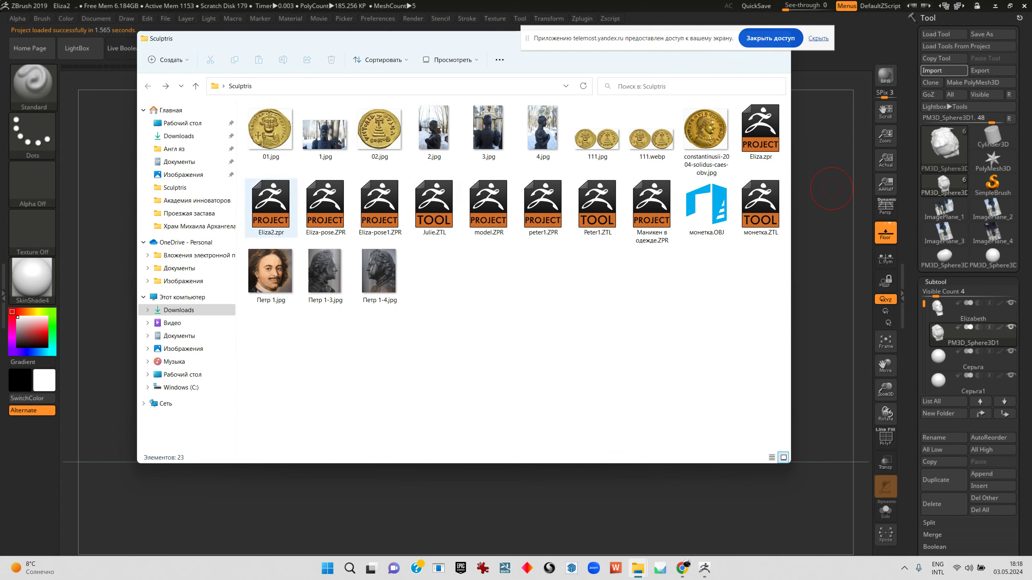
click(761, 133)
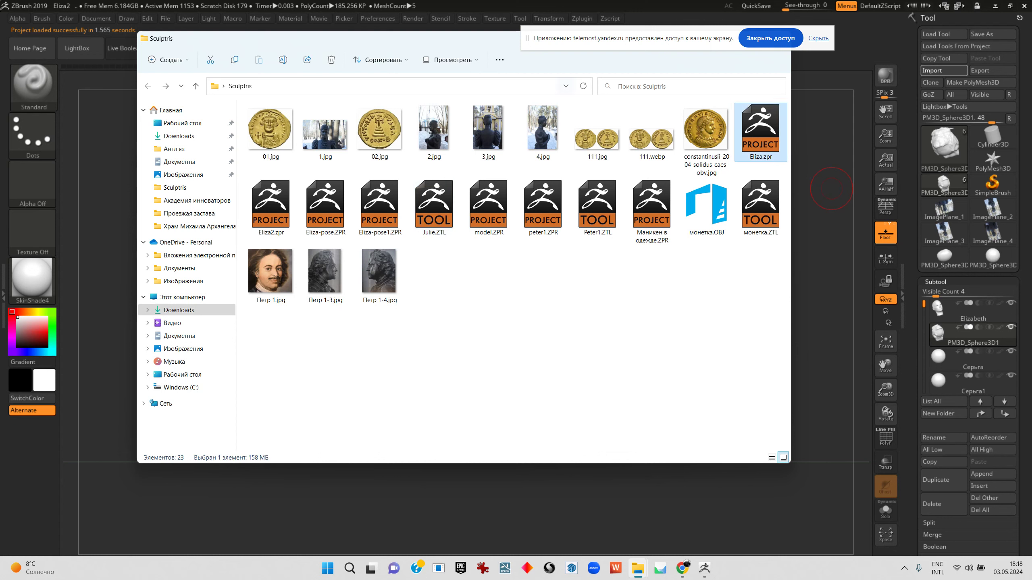
key(ctrl+space)
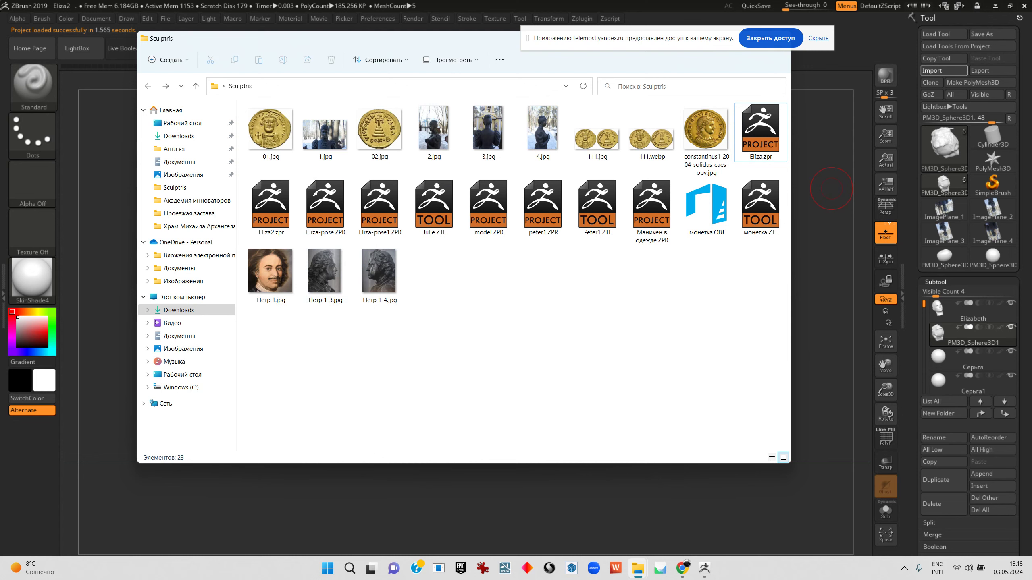
key(m)
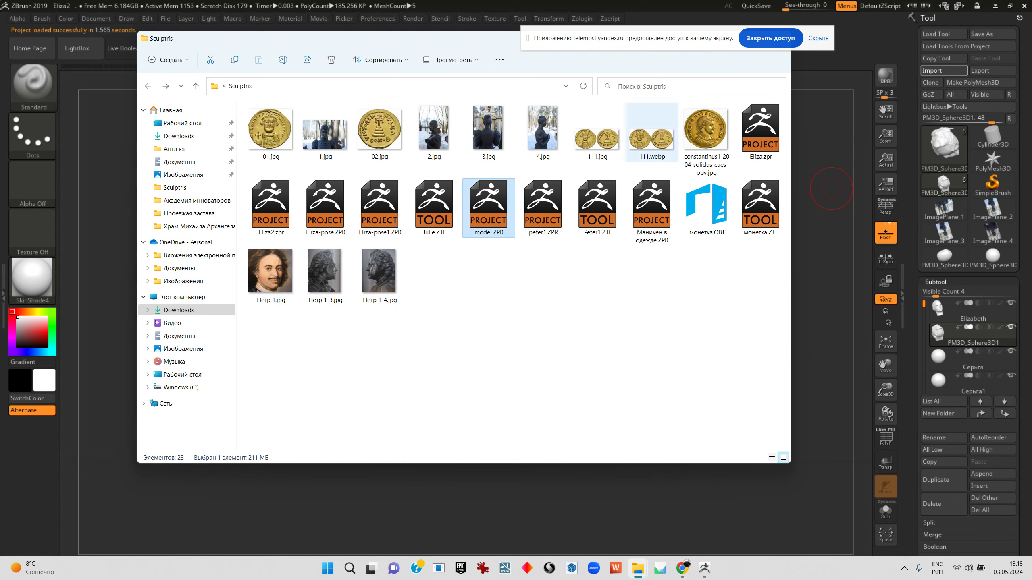
drag(447, 39, 339, 117)
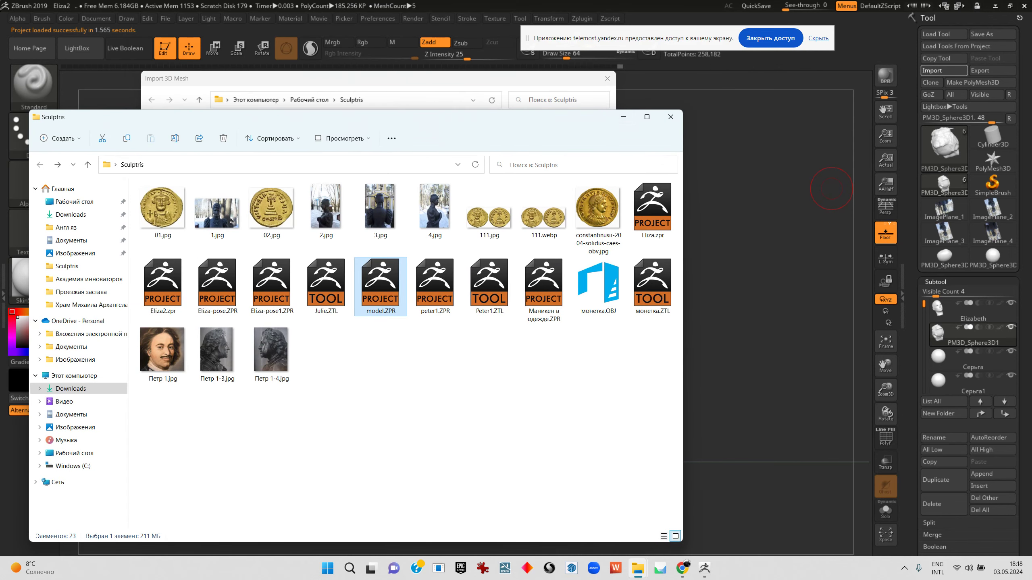
click(624, 117)
click(575, 408)
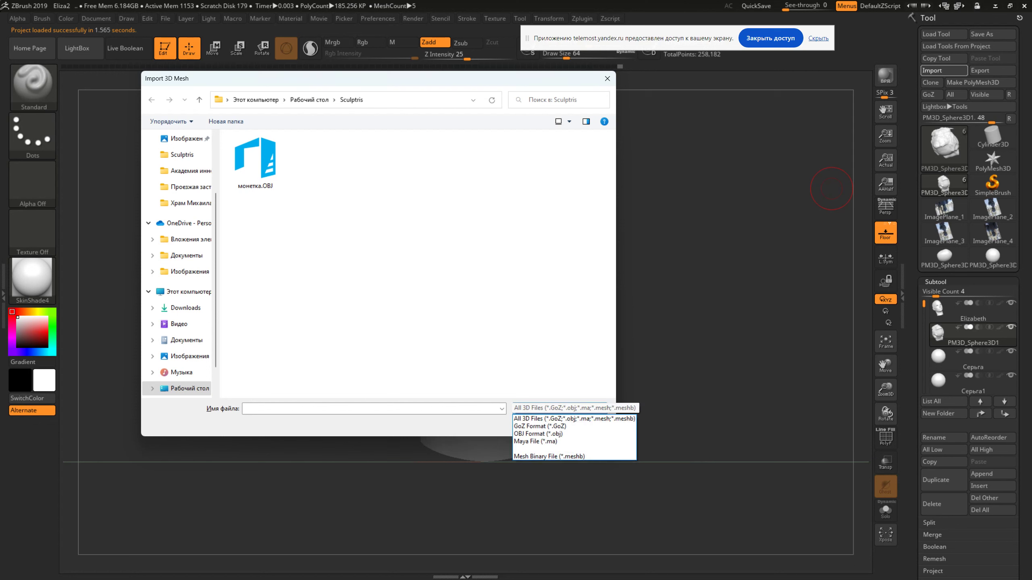
Cancel the mesh import twice without importing anything, then scroll the Tool palette
click(575, 408)
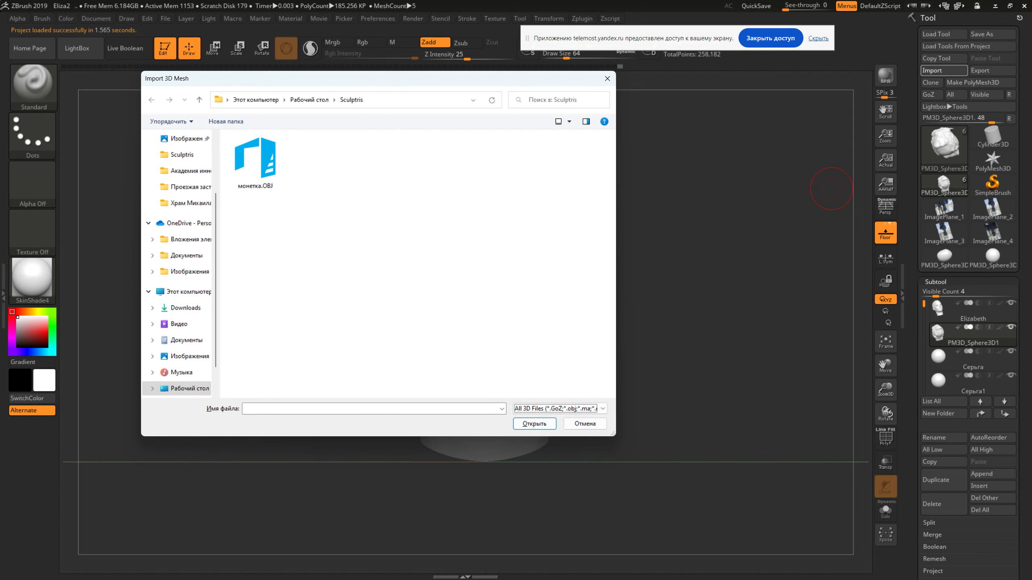
click(584, 424)
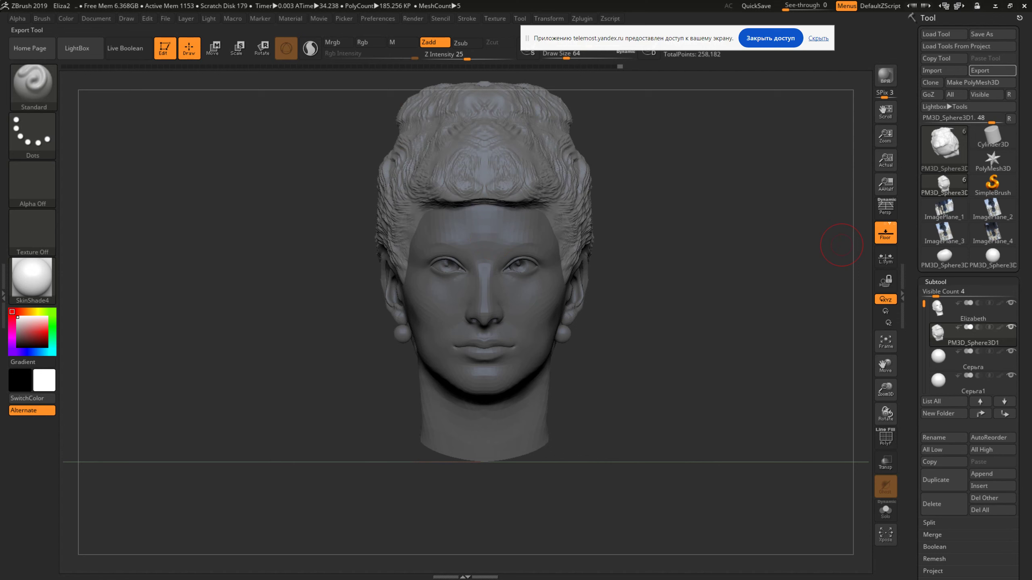
click(934, 71)
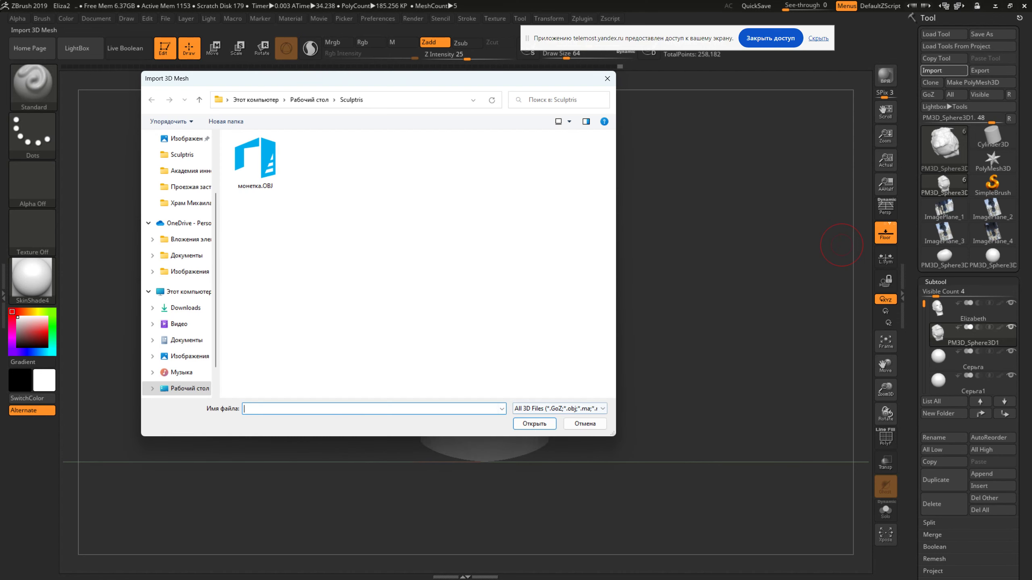
key(Escape)
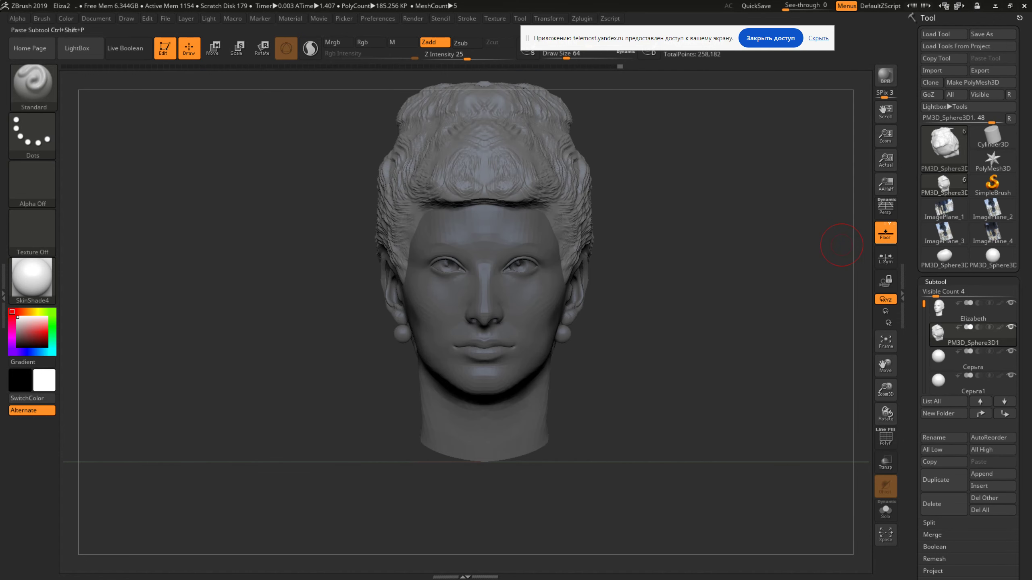
scroll(967, 366, down, 2)
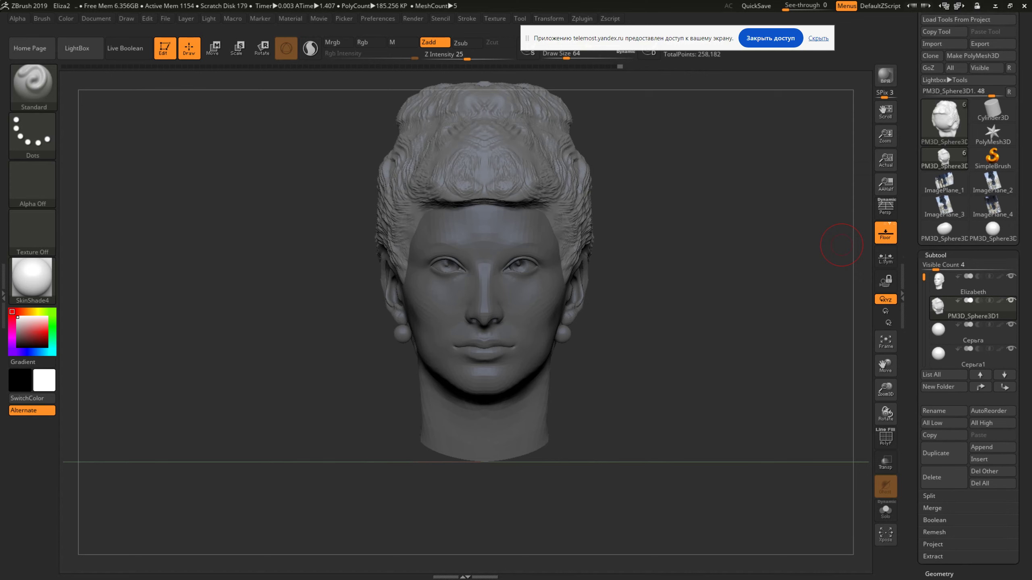
scroll(967, 366, down, 2)
scroll(967, 366, down, 1)
scroll(976, 122, up, 3)
scroll(975, 82, up, 2)
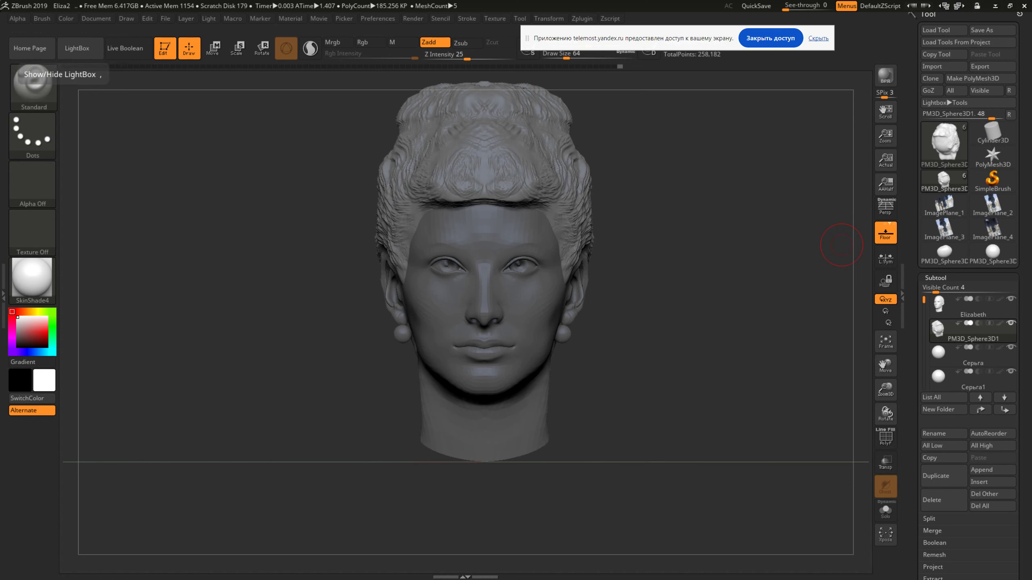
Reload Julie from LightBox and check the Save As file types, then cancel
click(77, 48)
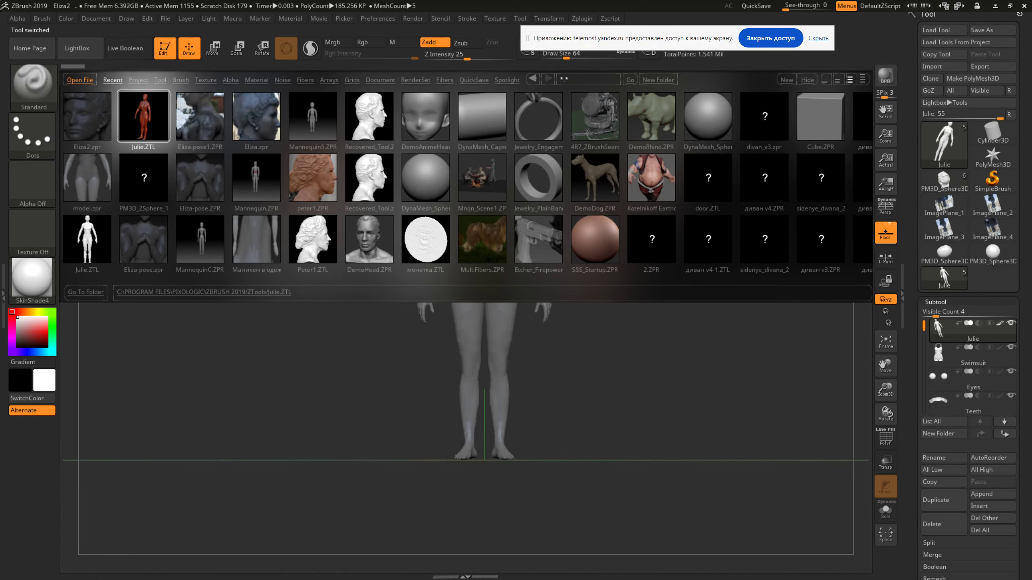
click(77, 48)
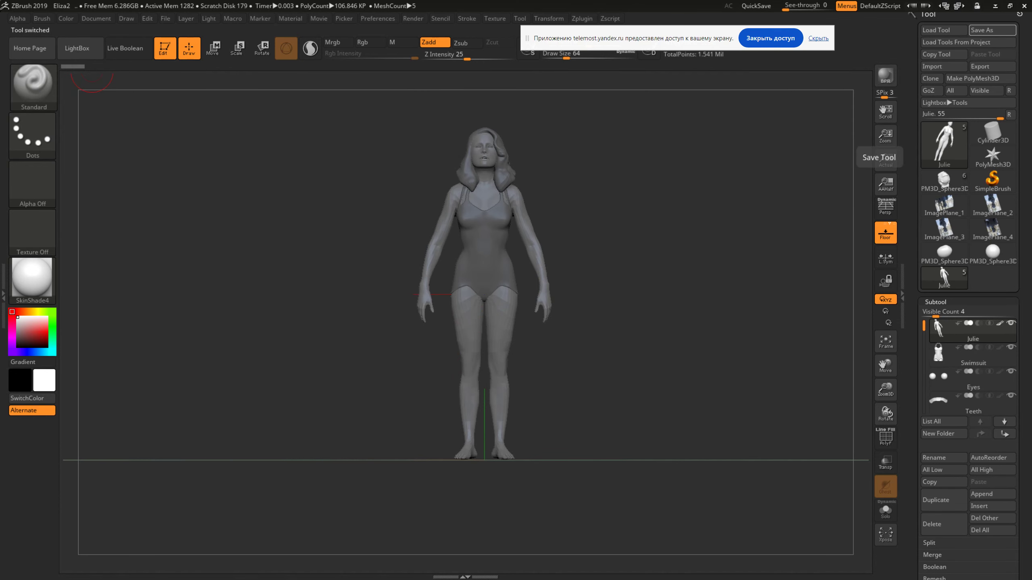
click(991, 30)
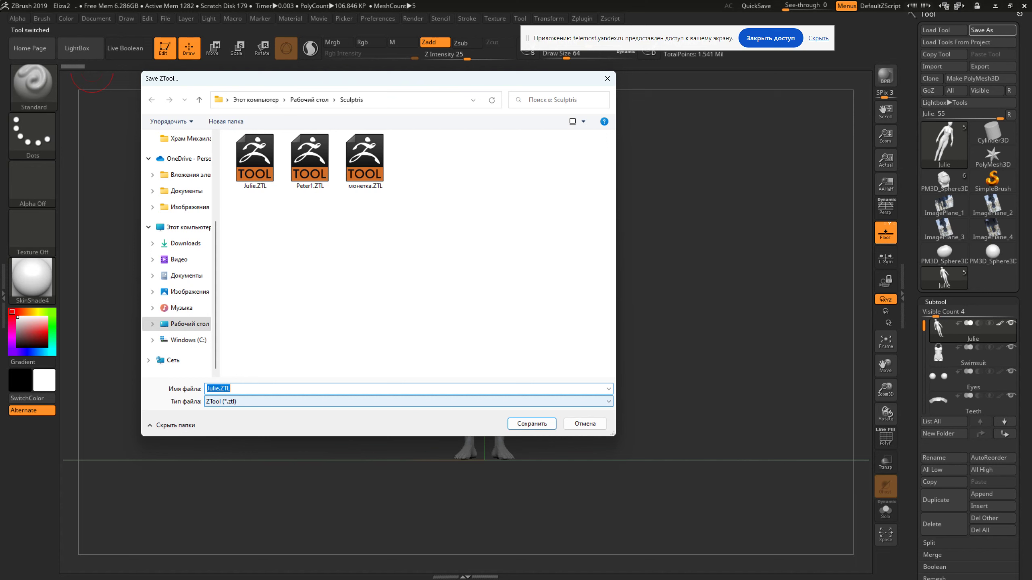
click(406, 402)
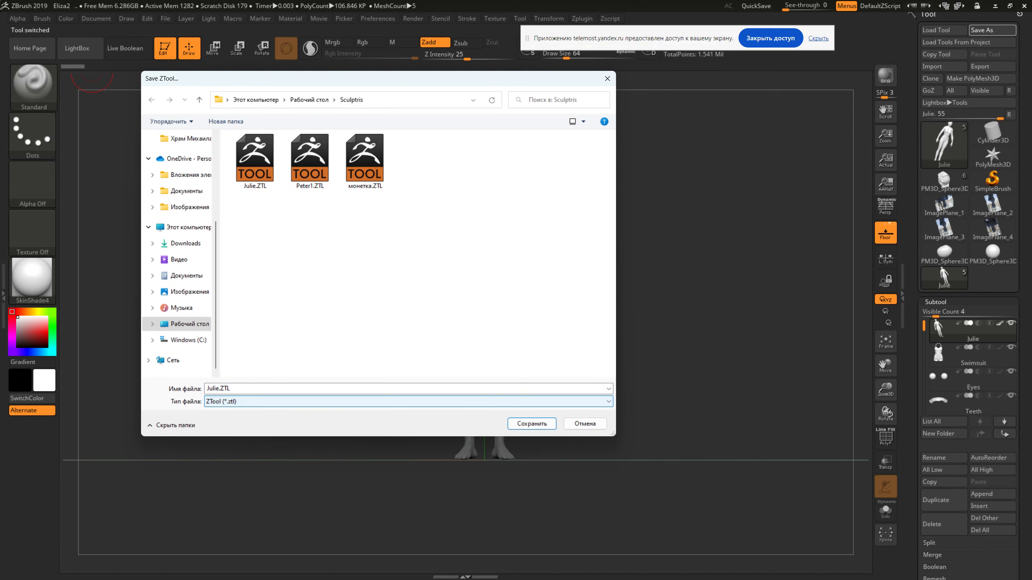
key(Return)
Export the Julie figure to Sculptris as model.GoZ in GoZ Binary NoFlags format
click(991, 66)
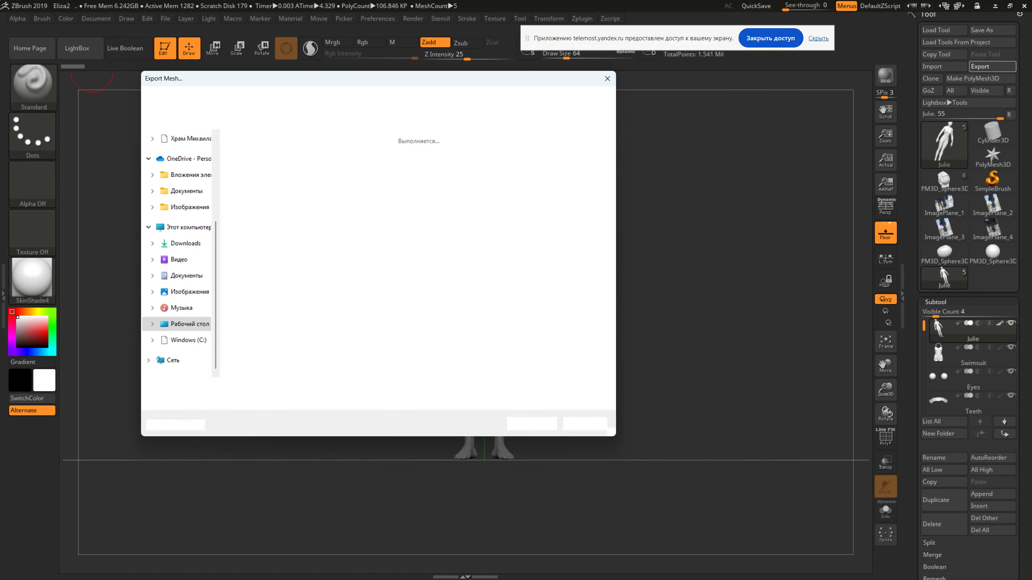
click(407, 402)
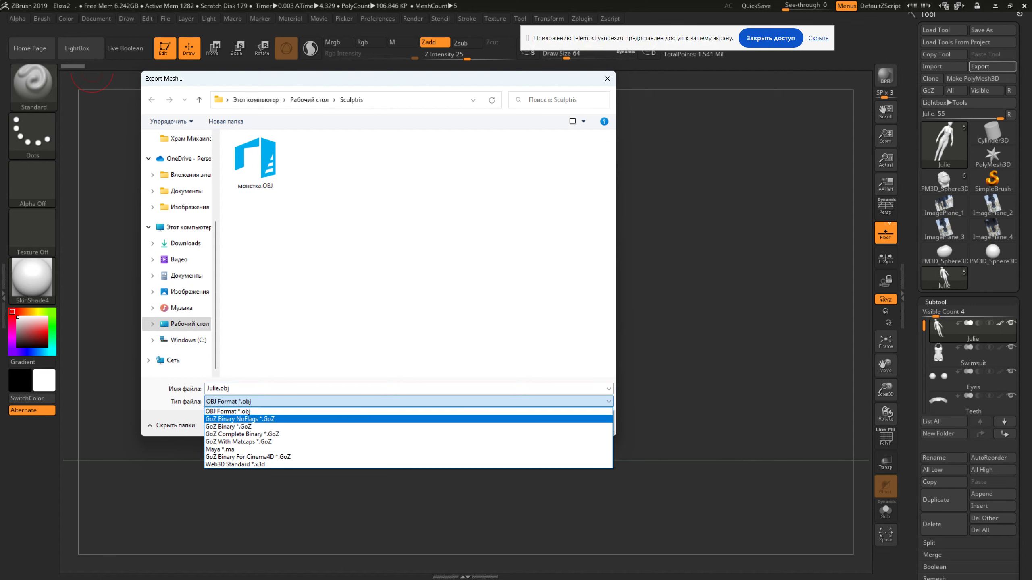
click(239, 419)
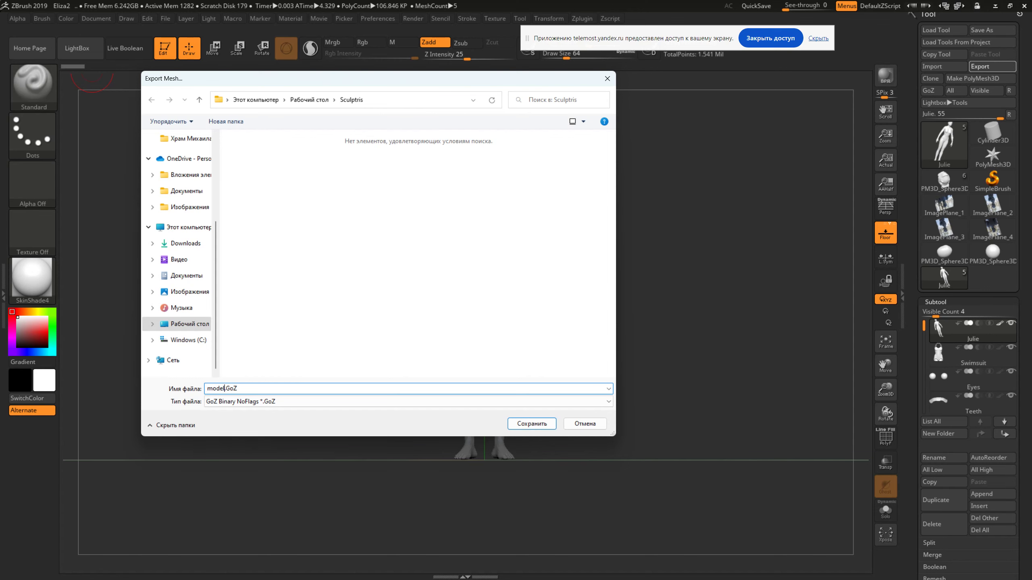
key(Return)
drag(92, 78, 288, 93)
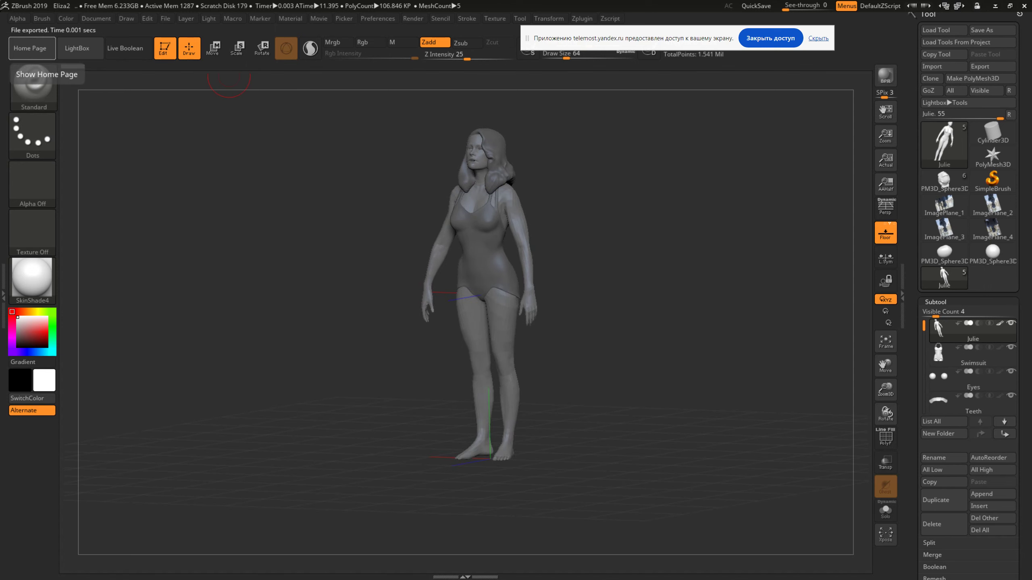
click(77, 49)
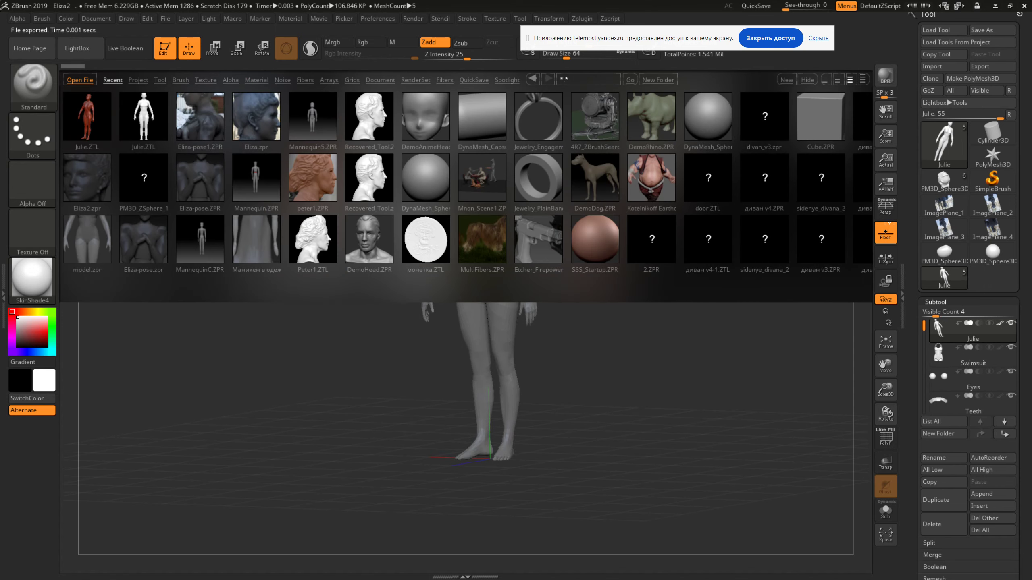
Load Eliza2.zpr past the save prompt, set Actual size and turn the head front
click(80, 80)
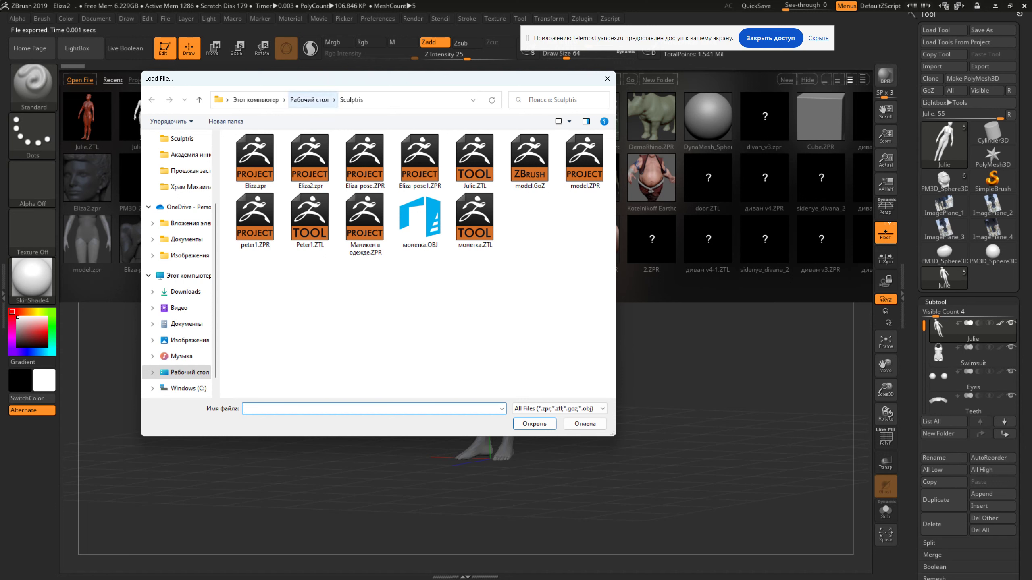
click(475, 161)
click(310, 160)
double_click(310, 161)
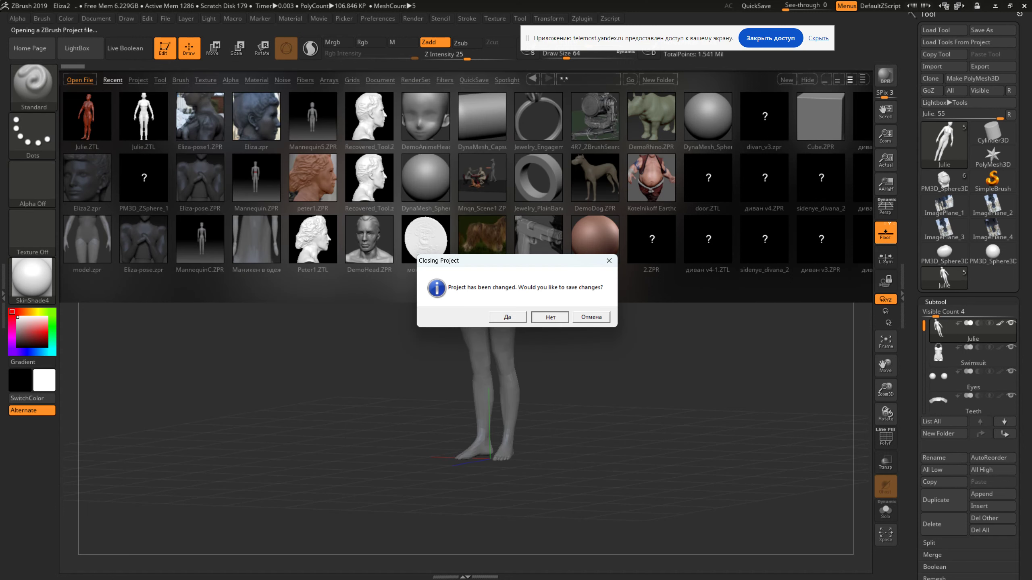
key(Return)
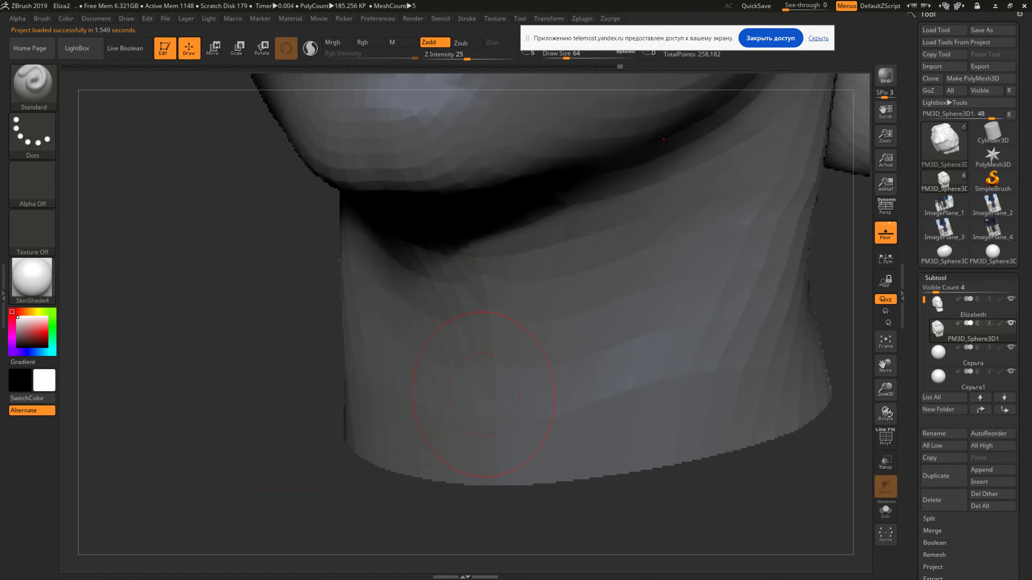
click(886, 160)
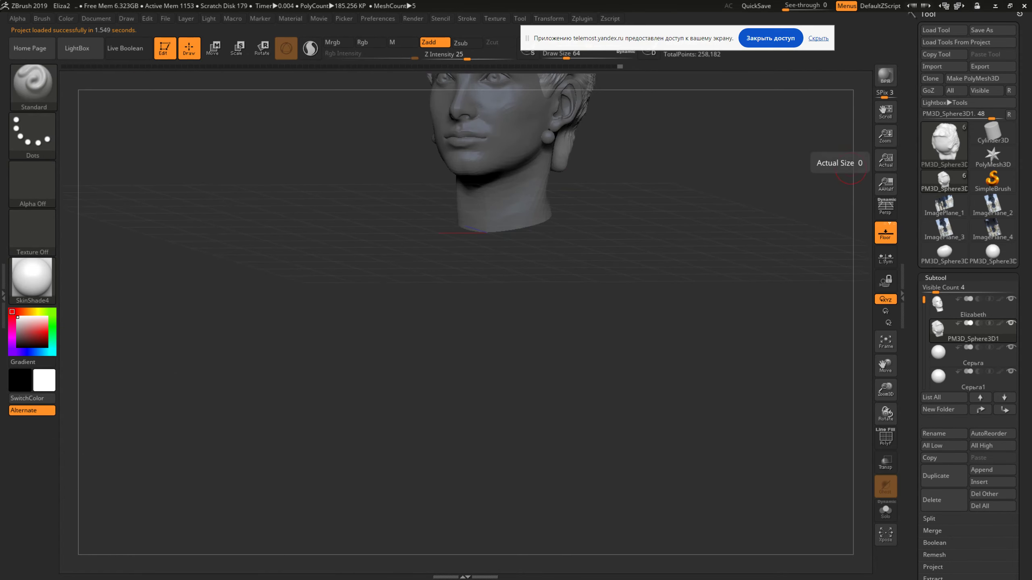
drag(603, 316, 631, 328)
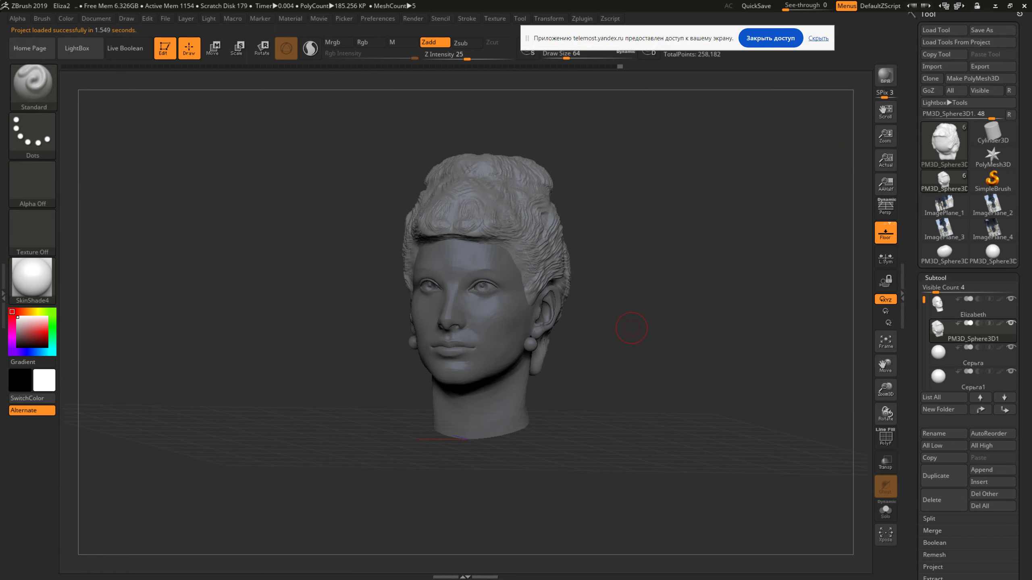
click(944, 66)
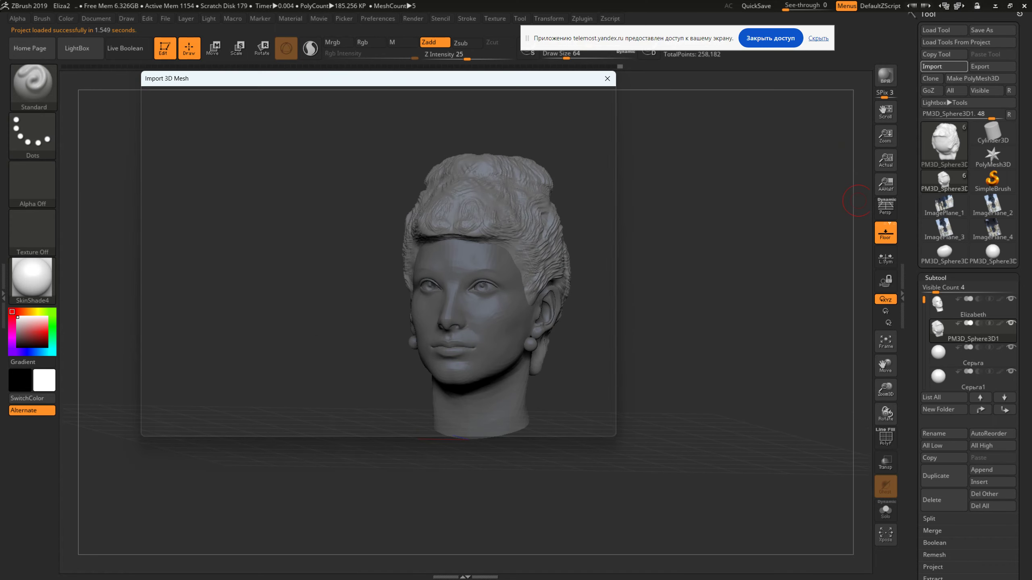
Import model.GoZ into the Eliza2 project and inspect the imported body's feet
click(255, 161)
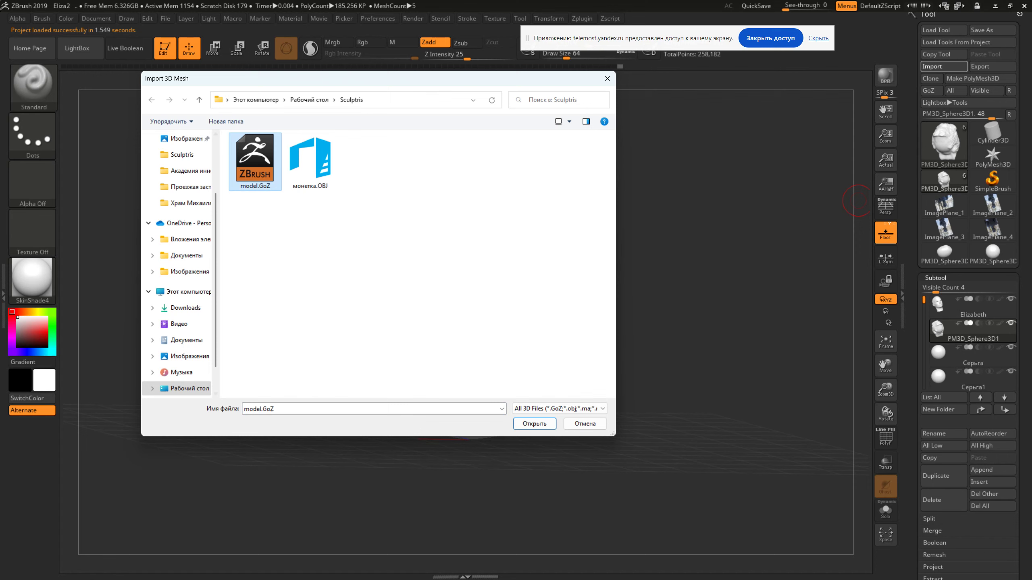
click(534, 423)
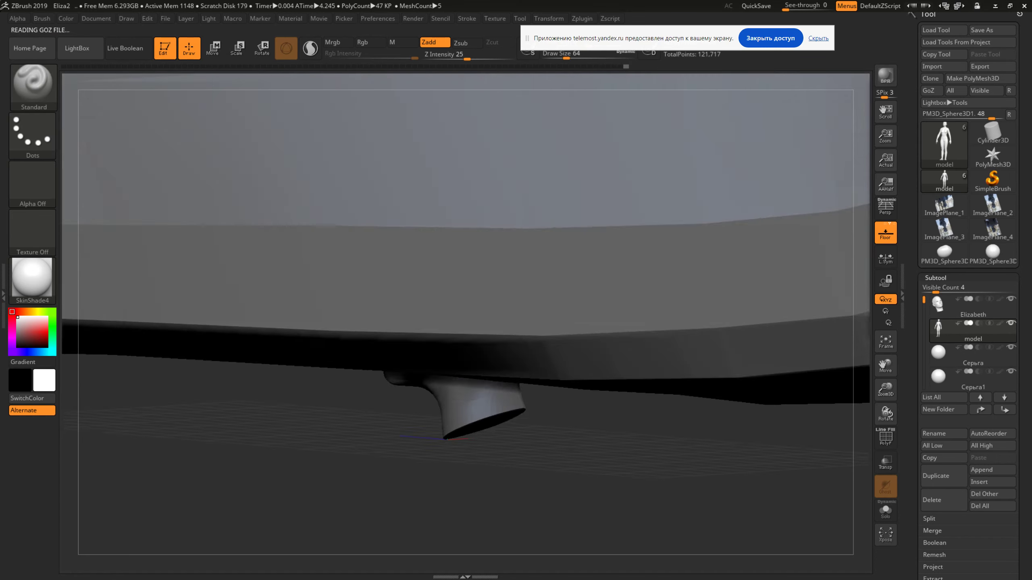
mouse_move(528, 285)
ctrl+right_down()
mouse_move(623, 341)
mouse_move(499, 396)
ctrl+right_up()
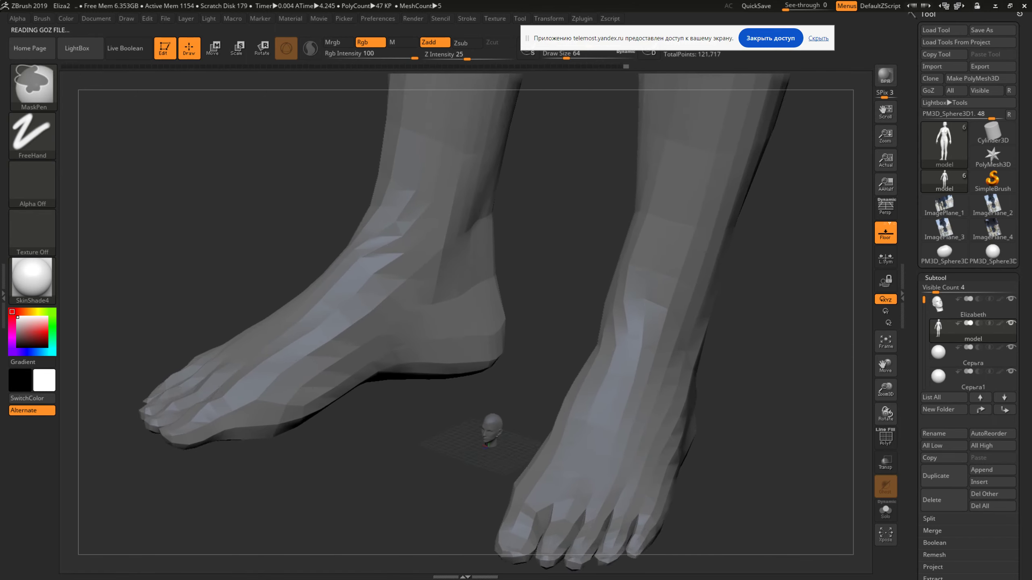
right_drag(500, 450, 546, 295)
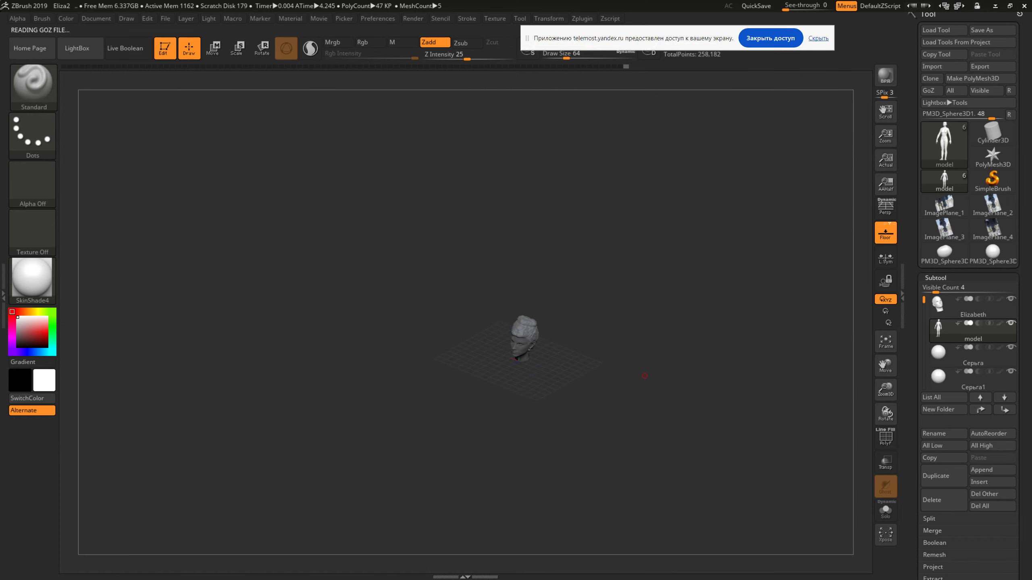
Zoom in on the head, make model the active subtool, and turn it near-front
ctrl+right_drag(549, 285, 861, 353)
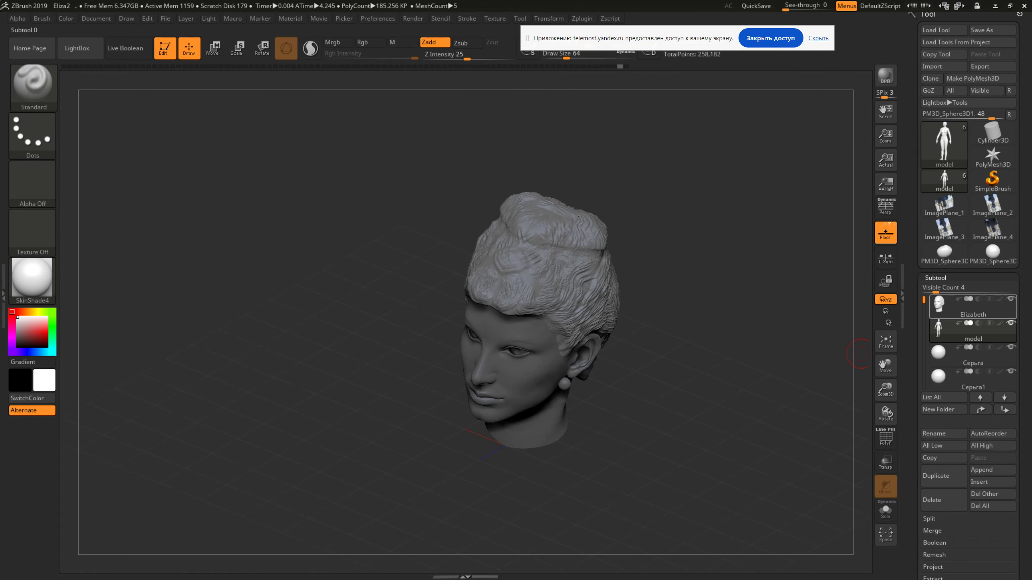
click(973, 330)
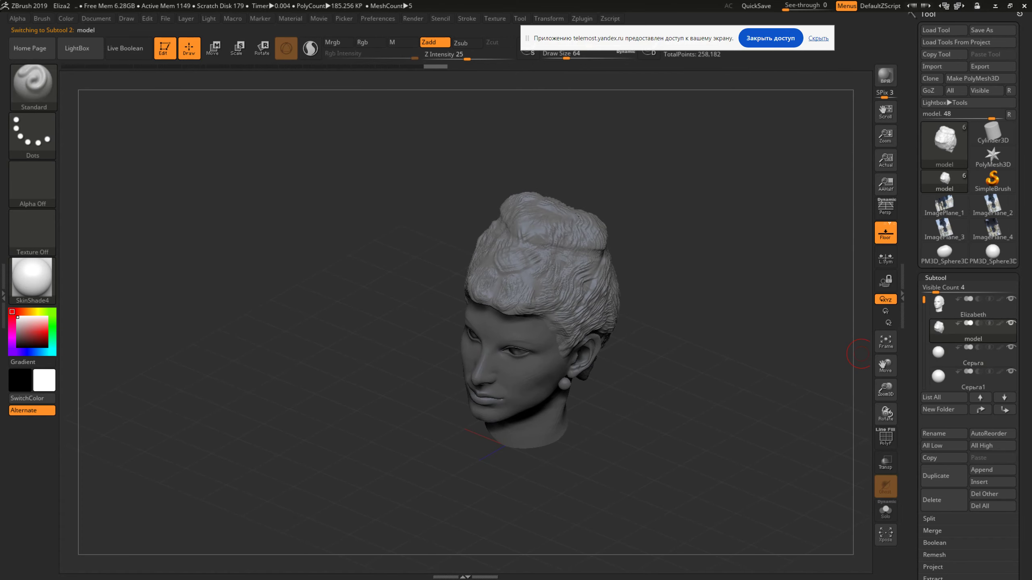
right_drag(854, 333, 827, 340)
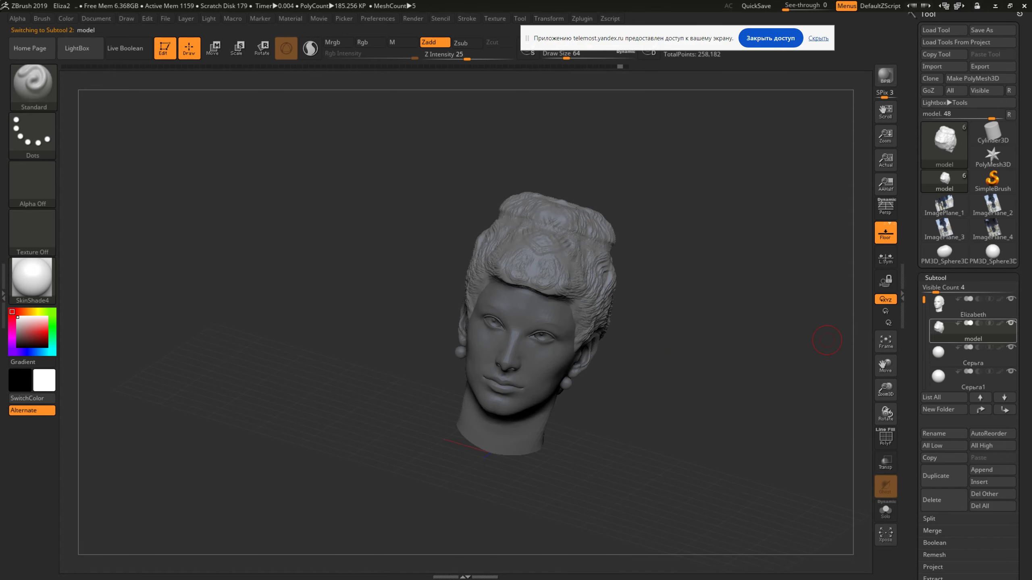
With the bottom subtool Серьга1 active, append a Cylinder3D subtool, PM3D_Cylinder3D1
click(863, 385)
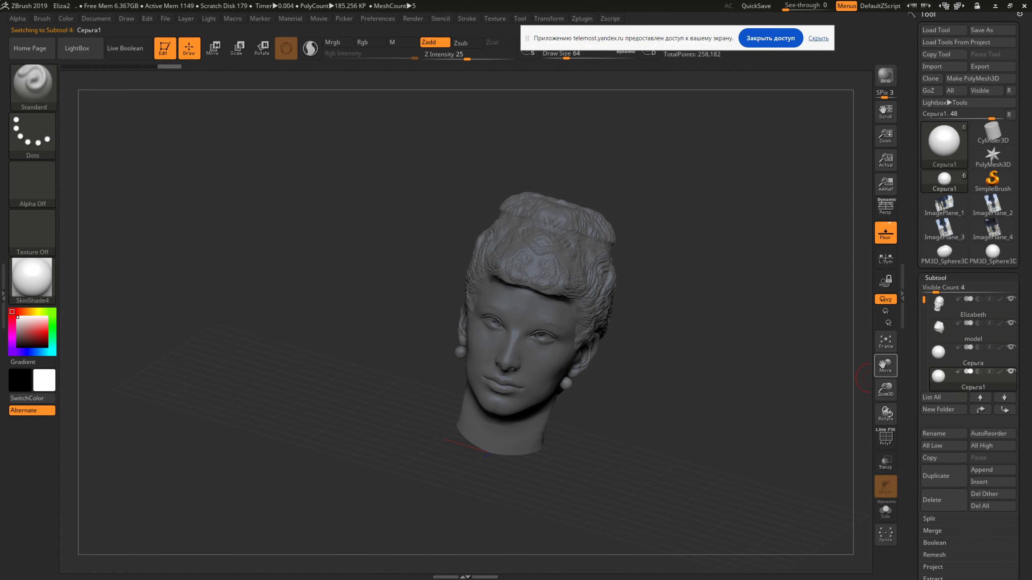
mouse_move(959, 377)
click(973, 306)
click(973, 378)
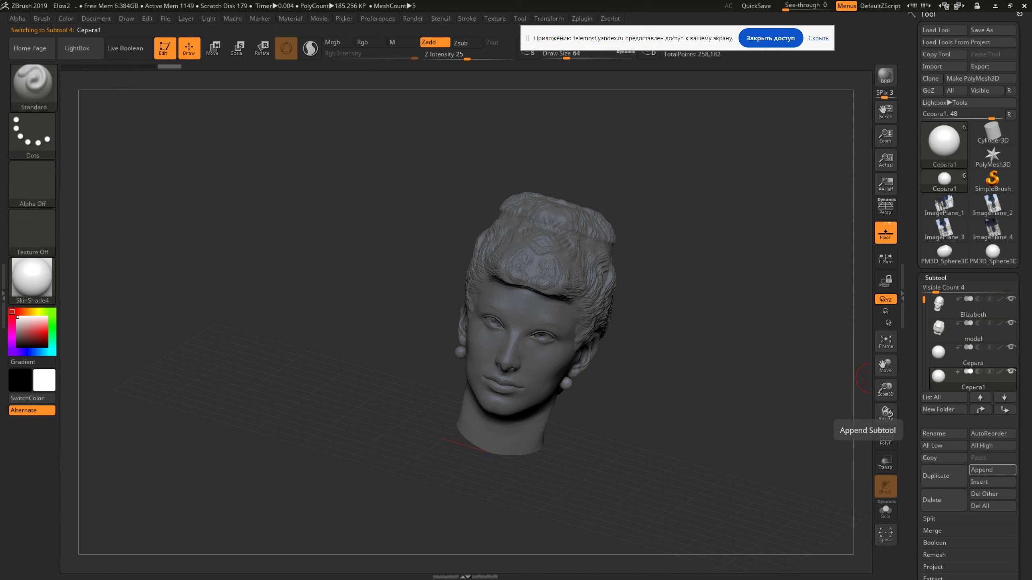
click(991, 482)
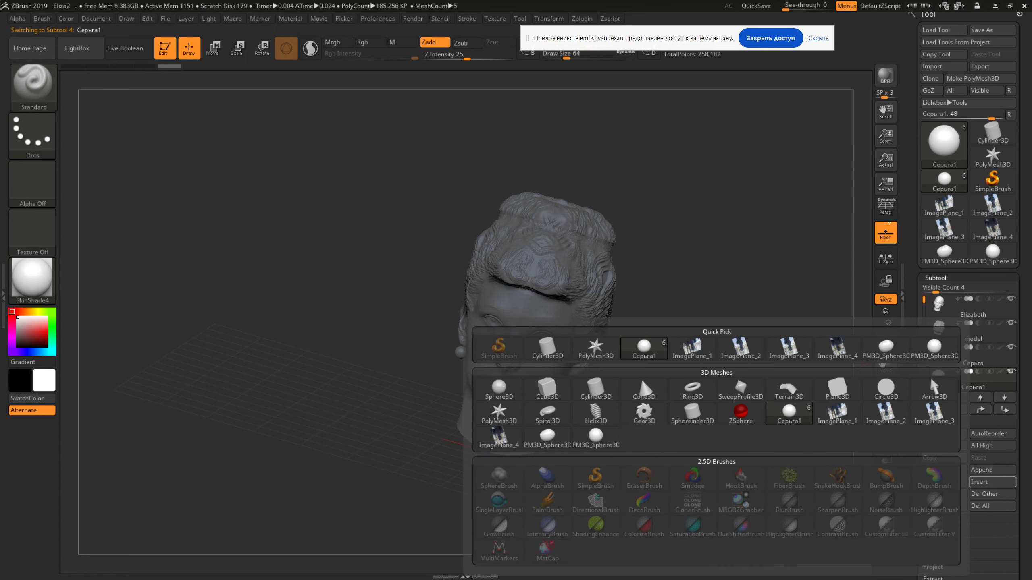
click(548, 347)
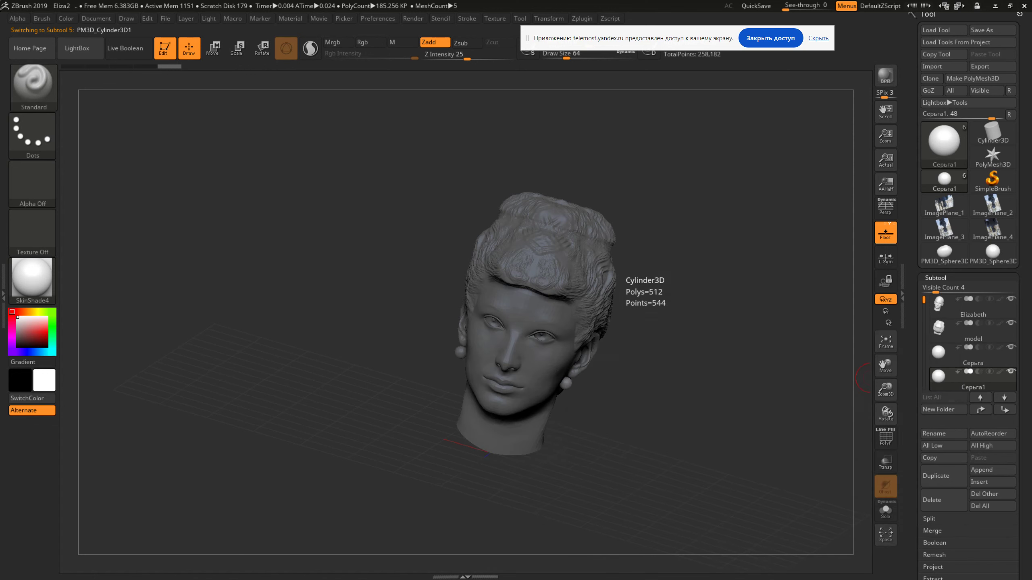
right_drag(573, 353, 560, 358)
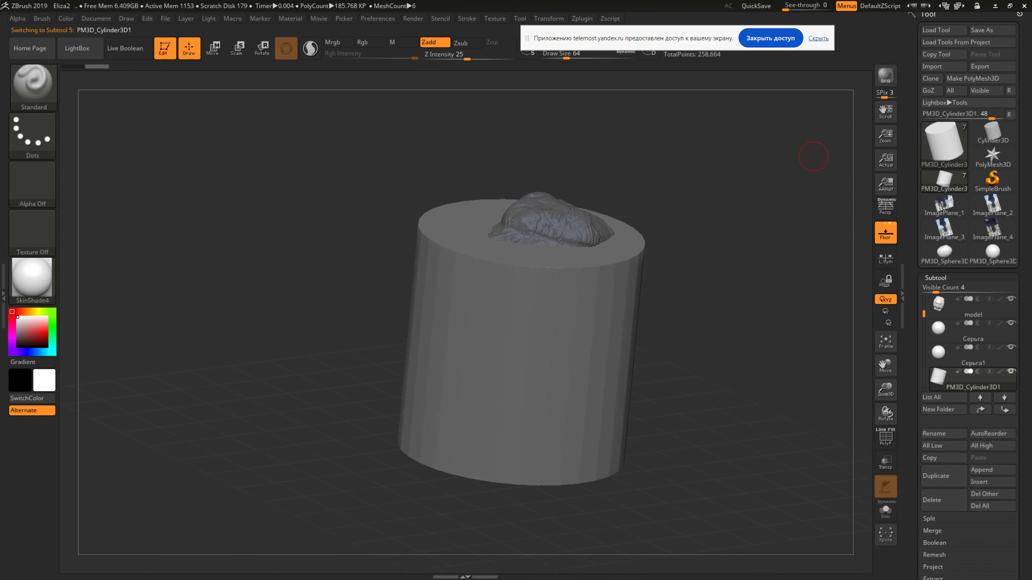
click(934, 67)
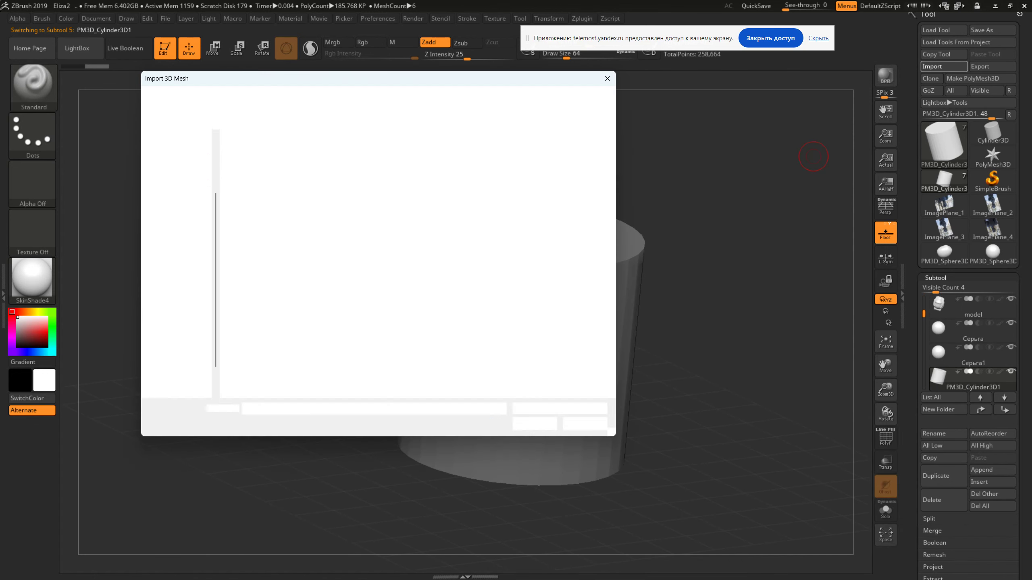
Load model.GoZ into the cylinder subtool and orbit out to see the whole body
double_click(256, 160)
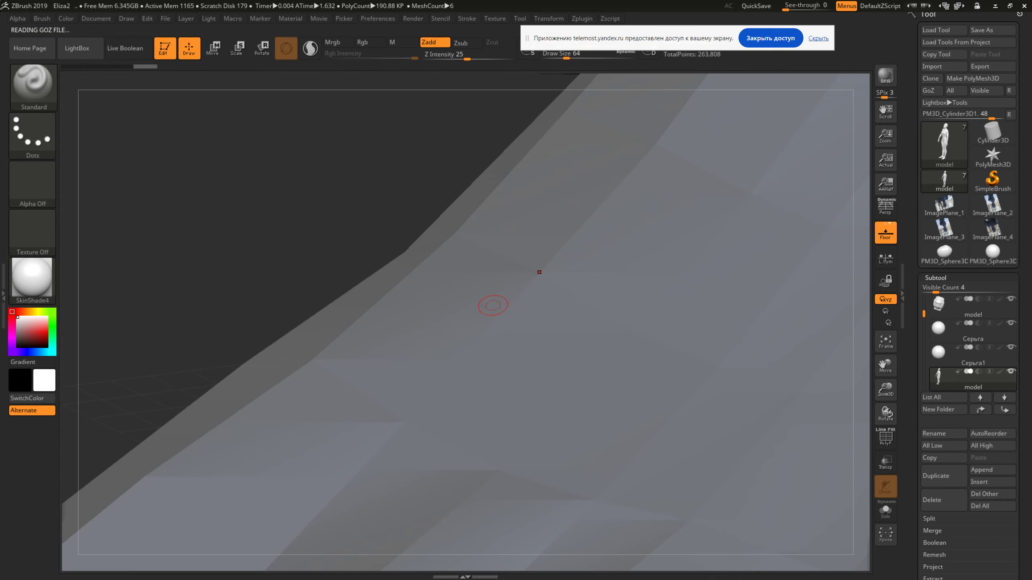
mouse_move(539, 273)
ctrl+right_down()
mouse_move(615, 188)
mouse_move(581, 351)
ctrl+right_up()
right_drag(539, 217, 544, 220)
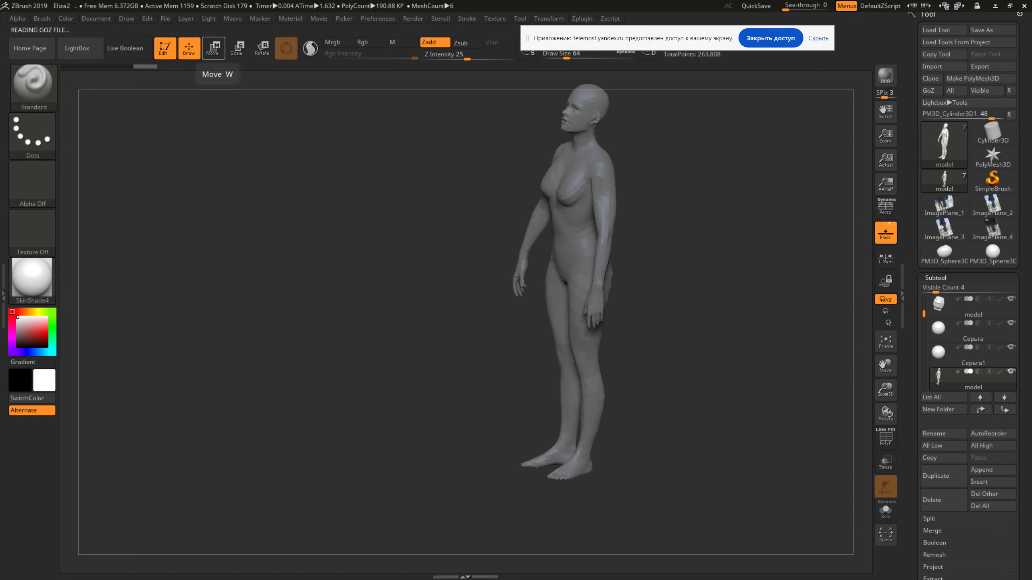
Move the body figure lower with the gizmo and try shrinking it
click(214, 48)
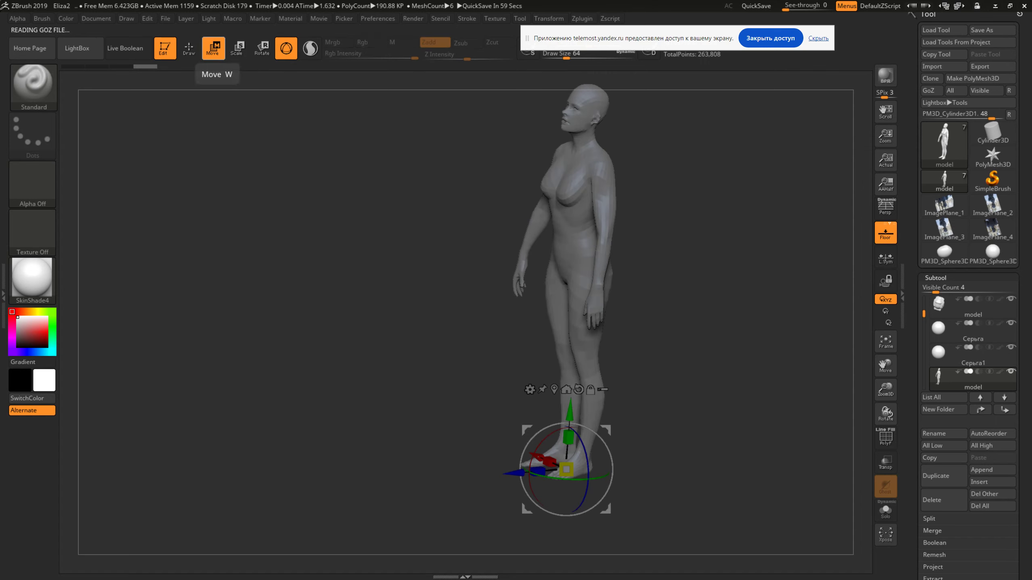
drag(570, 410, 565, 487)
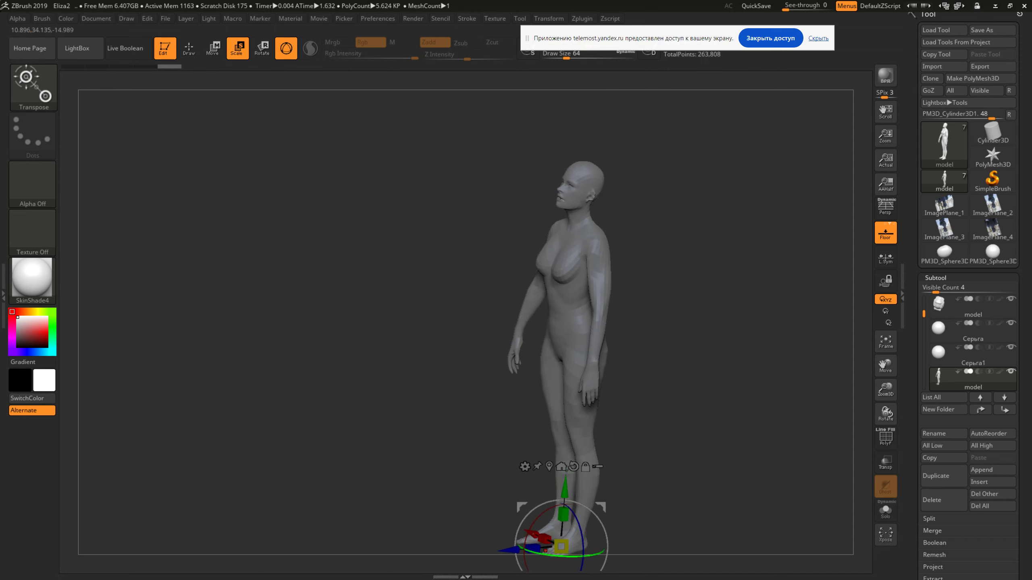
drag(561, 546, 552, 549)
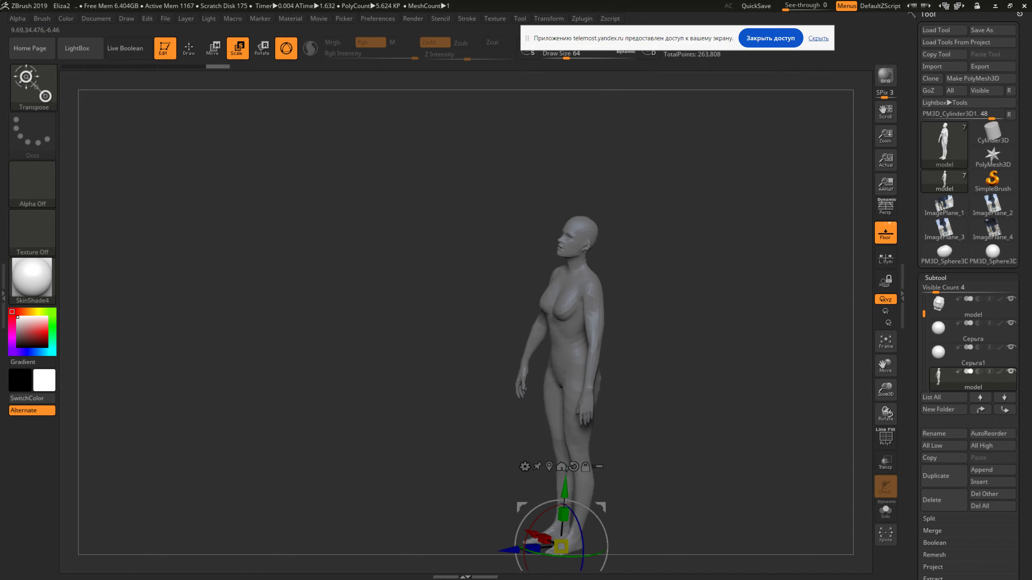
drag(561, 545, 557, 424)
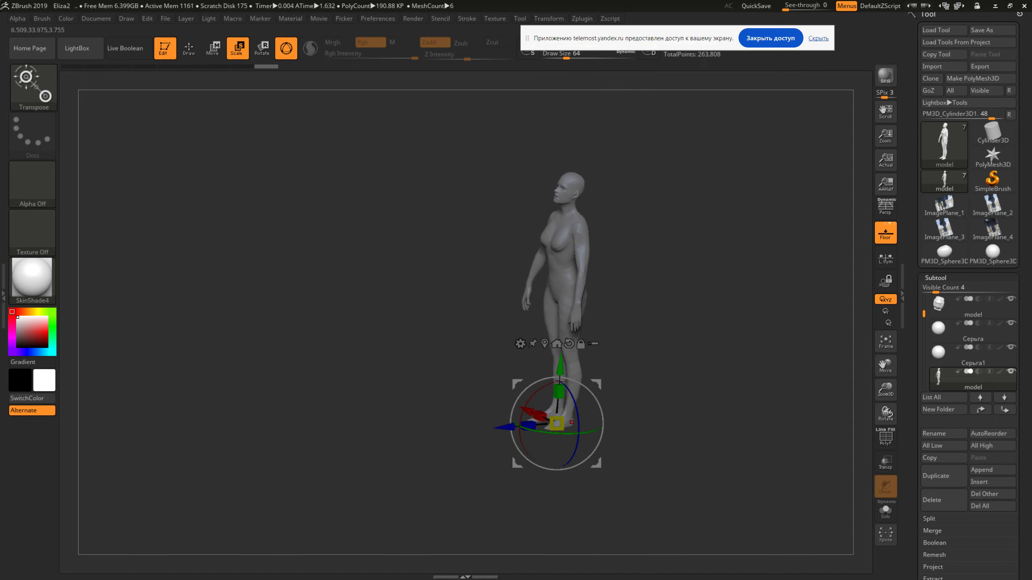
key(ctrl)
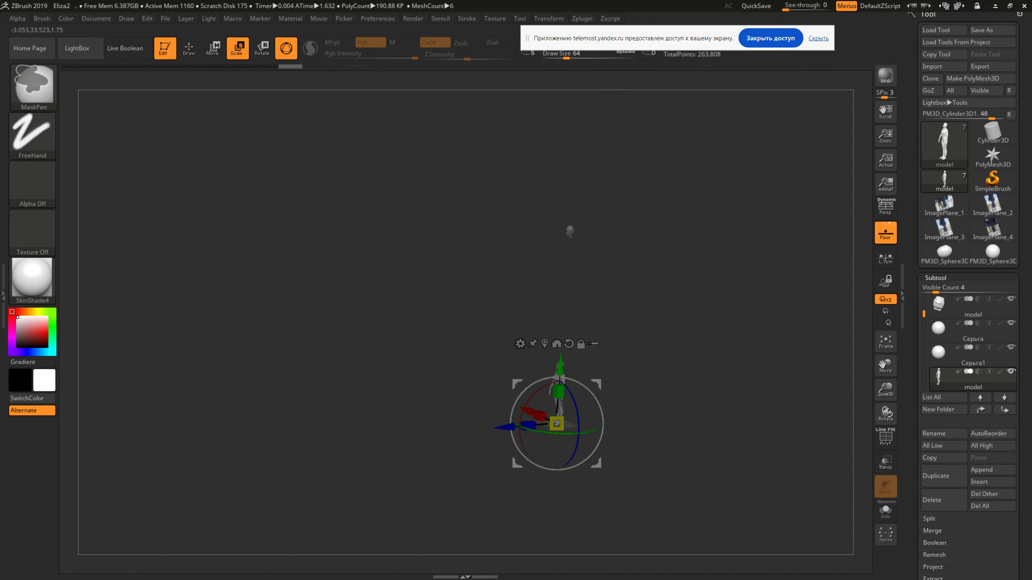
drag(557, 423, 557, 500)
key(ctrl+z)
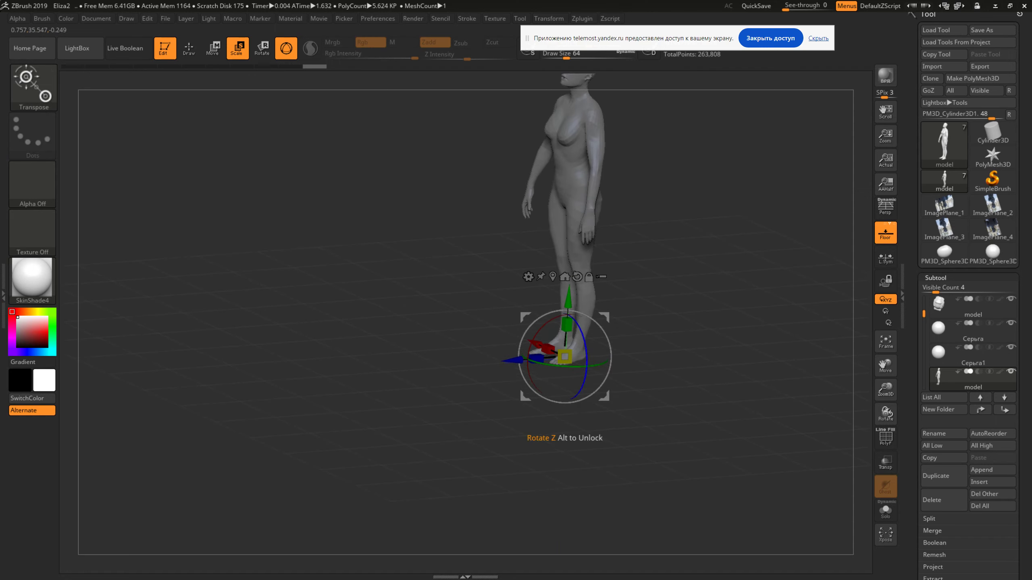
Undo the body's rescaling back to full size and make Серьга1 the active subtool
drag(565, 356, 565, 390)
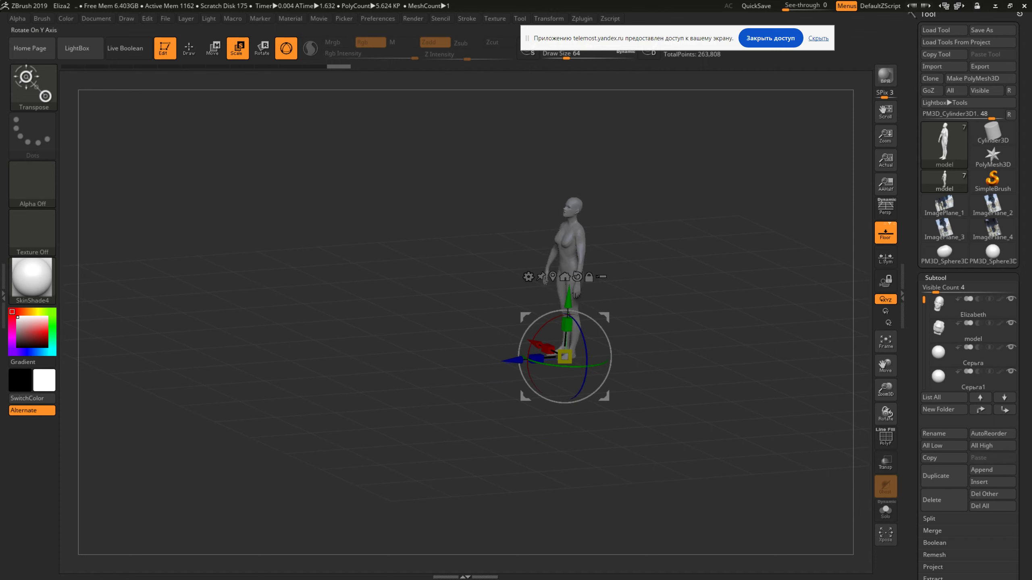
shift+drag(691, 285, 732, 285)
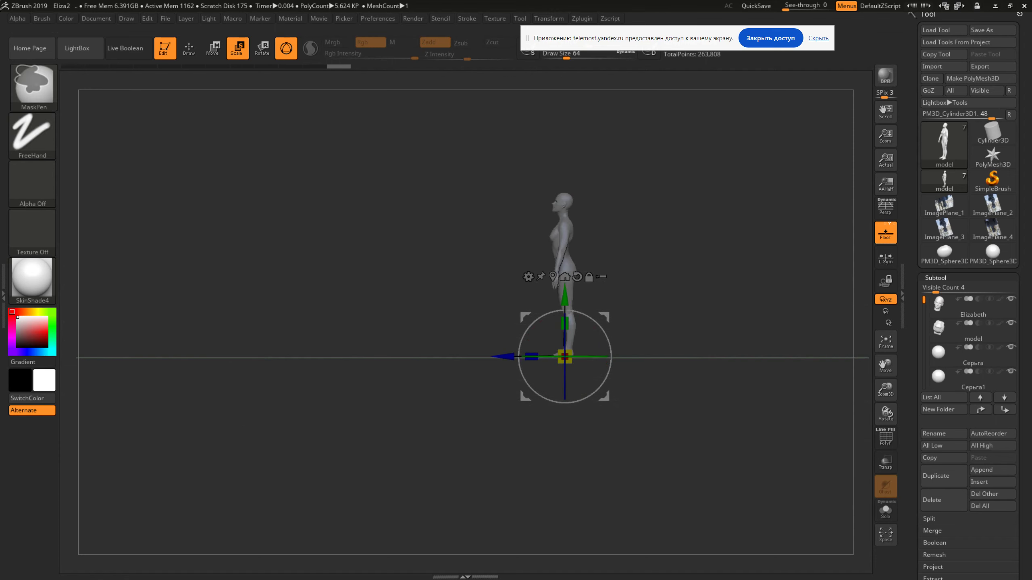
drag(564, 435, 581, 415)
key(ctrl+z)
key(ctrl+z)
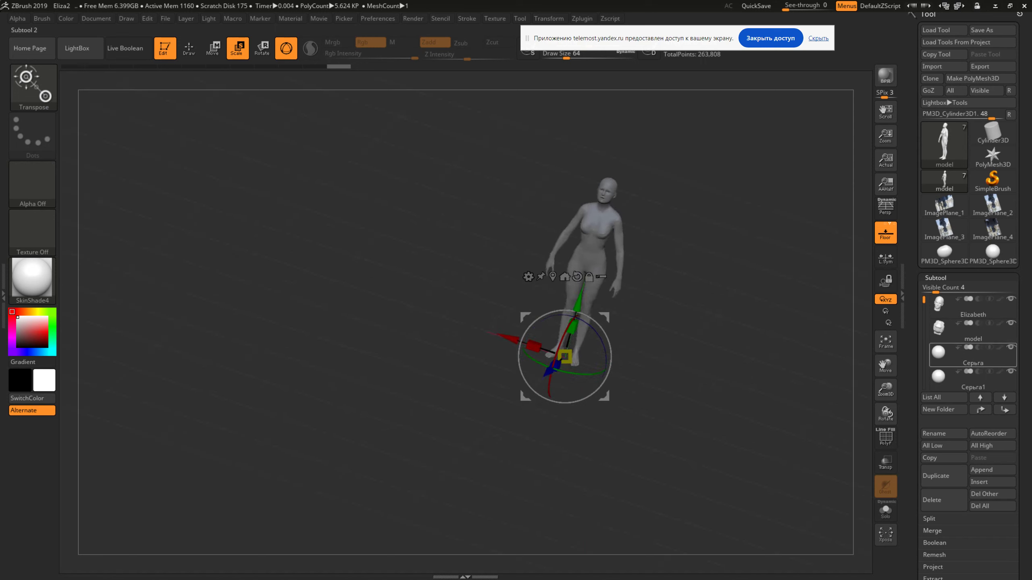
scroll(971, 343, down, 1)
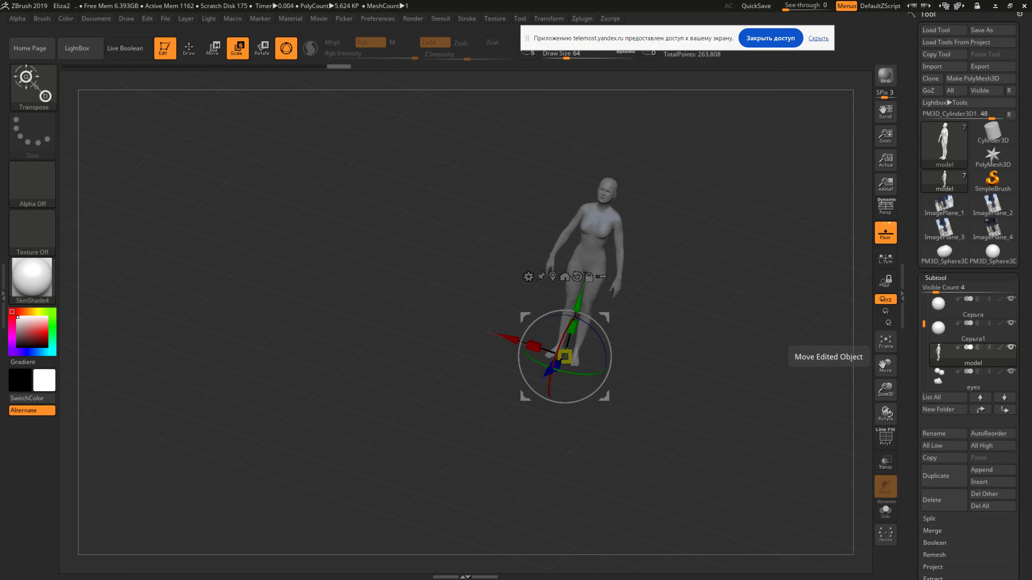
click(973, 332)
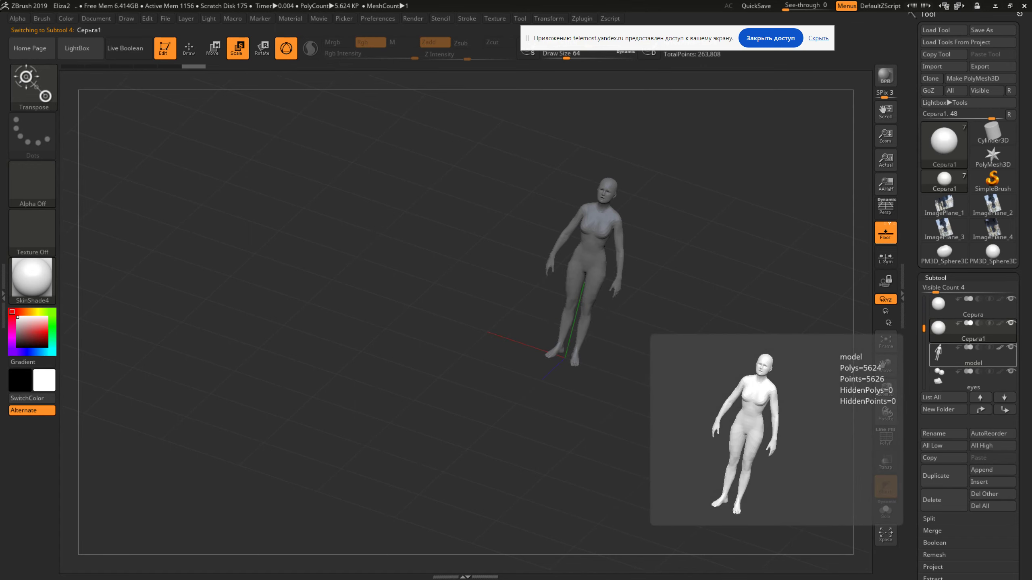
Select the model, Серьга and Elizabeth subtools in turn, then open LightBox
click(976, 355)
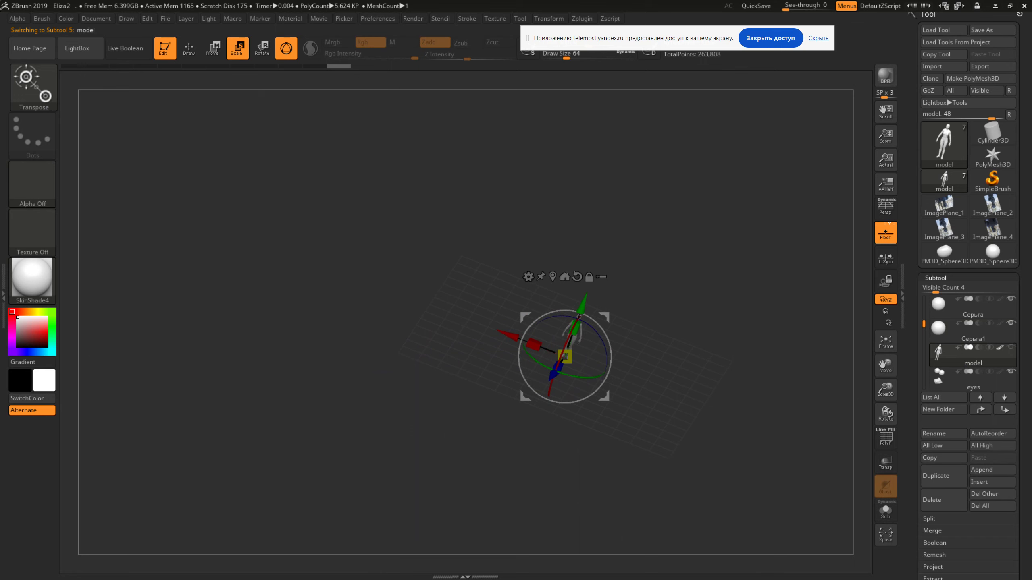
click(973, 311)
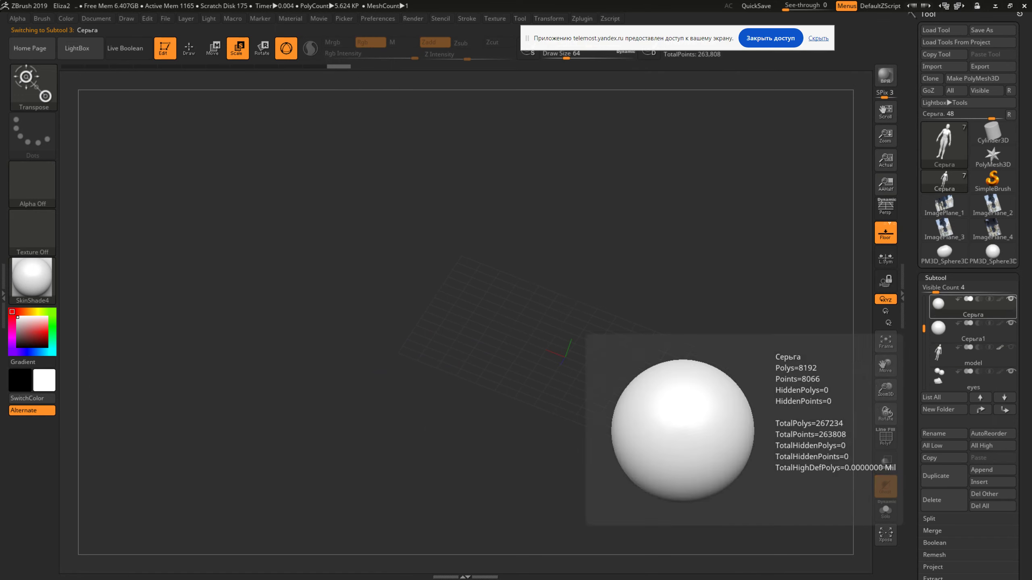
key(ctrl)
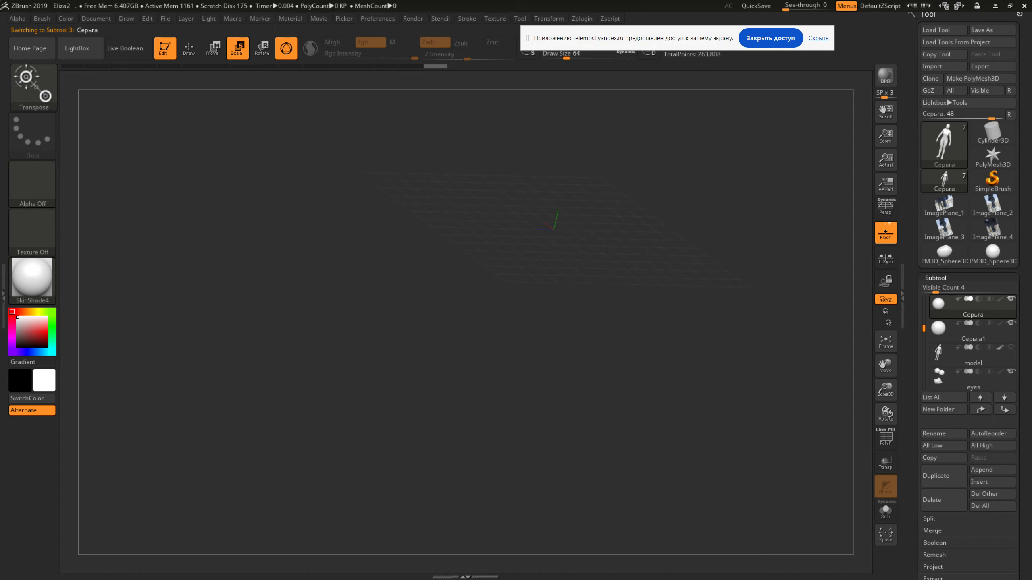
scroll(973, 344, up, 2)
click(973, 307)
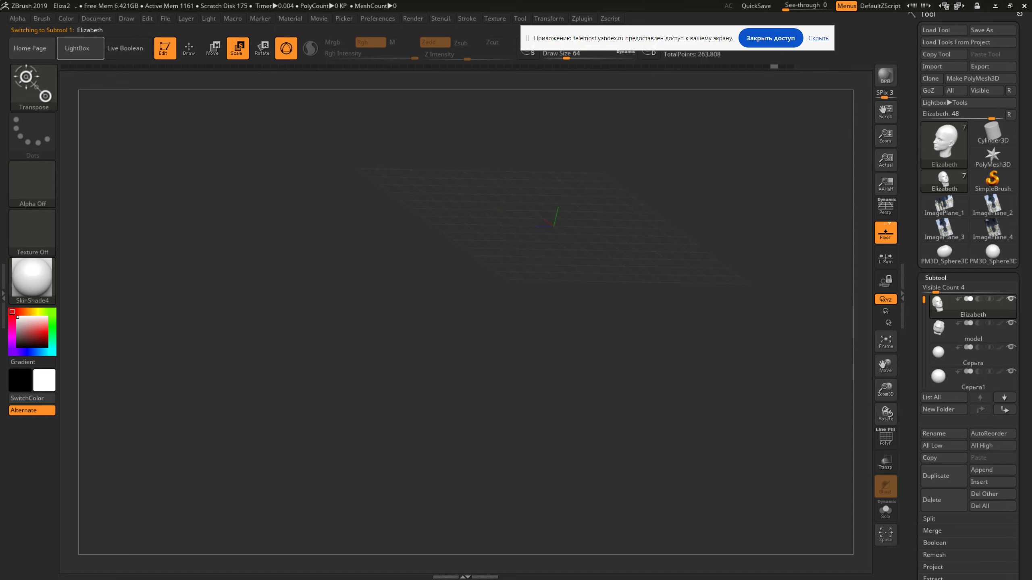
click(77, 48)
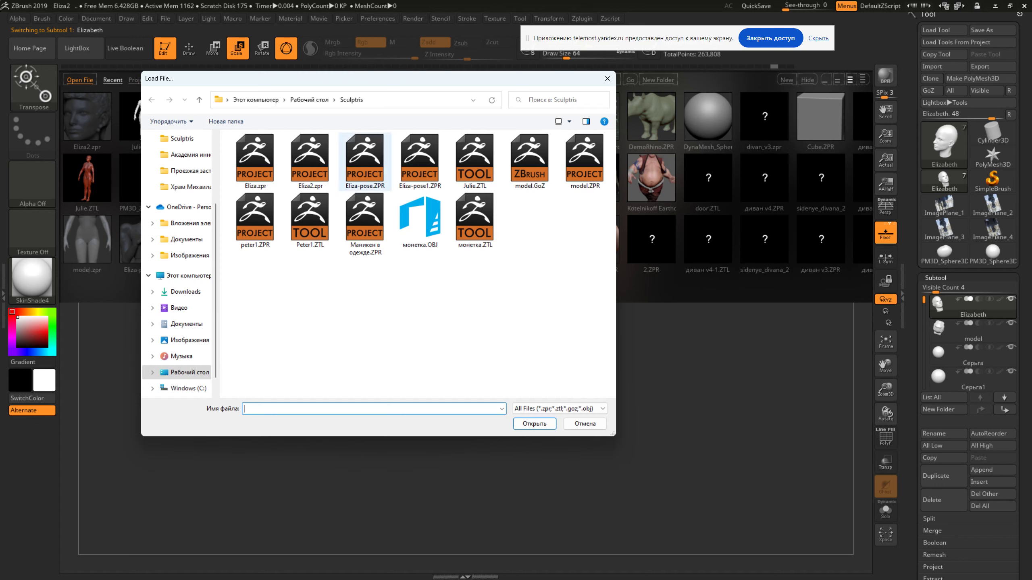
Load the saved Eliza2 head project and frame the head in view
click(474, 219)
double_click(310, 220)
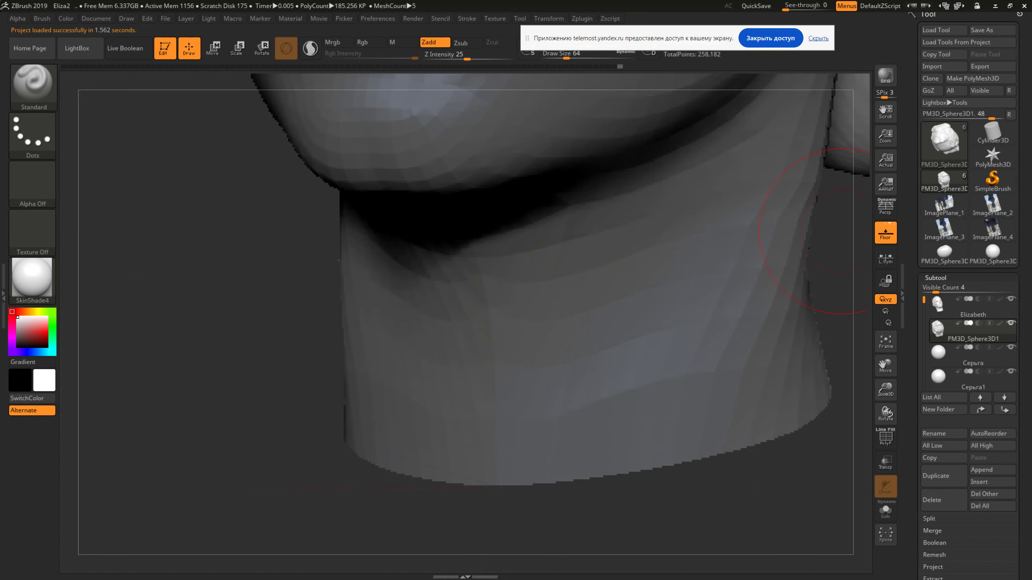
click(886, 159)
alt+drag(668, 195, 650, 279)
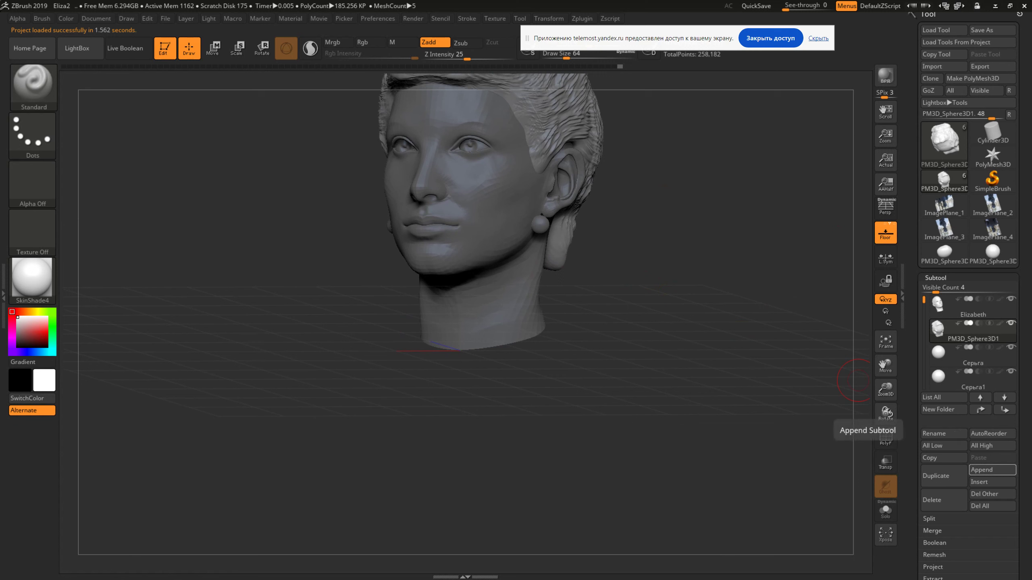
Insert a Cylinder3D subtool, PM3D_Cylinder3D1, into the head project
click(991, 482)
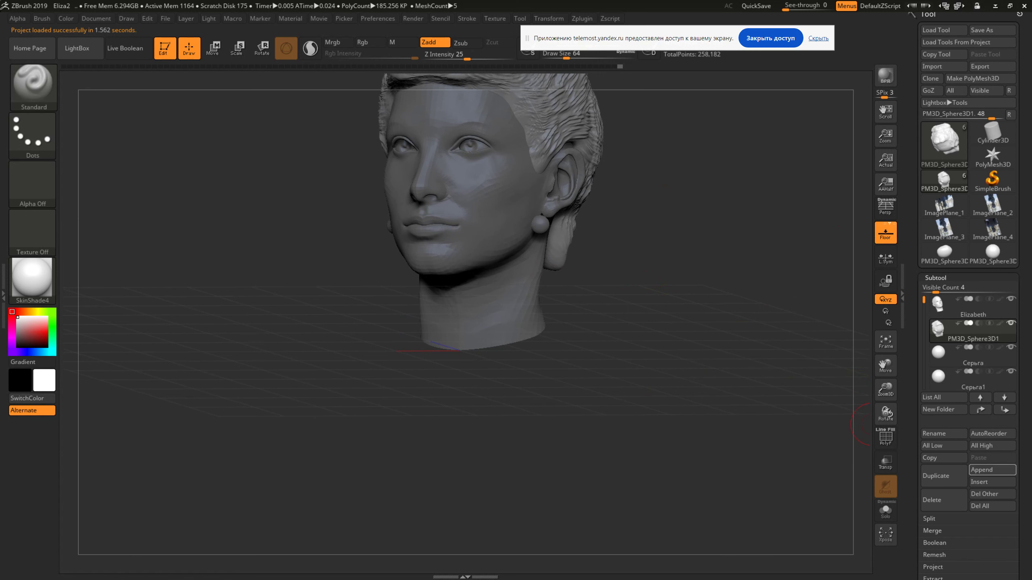
click(991, 482)
click(930, 377)
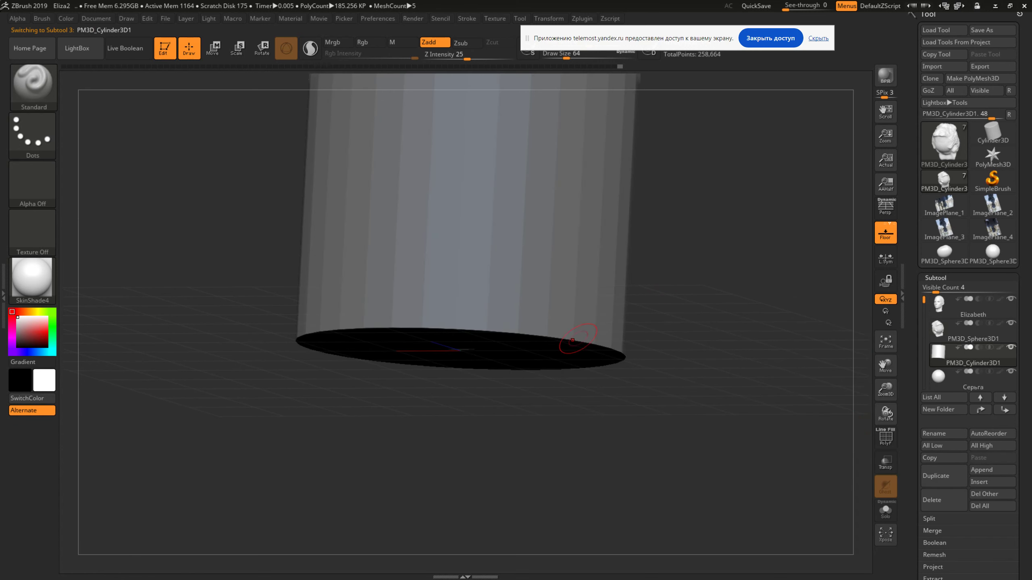
Scale PM3D_Cylinder3D1 down and place it below the head like a pedestal
key(f)
key(w)
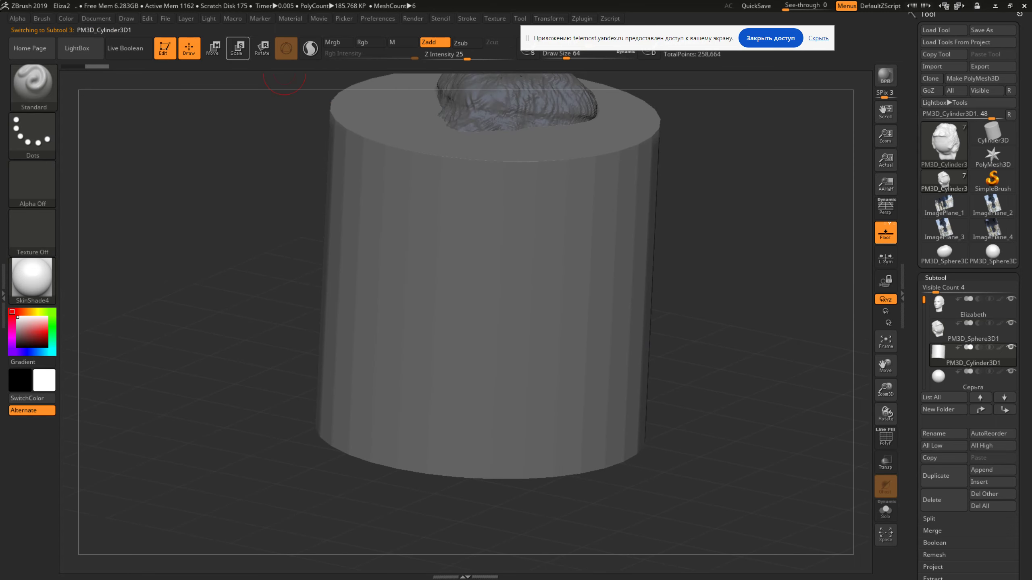
click(238, 48)
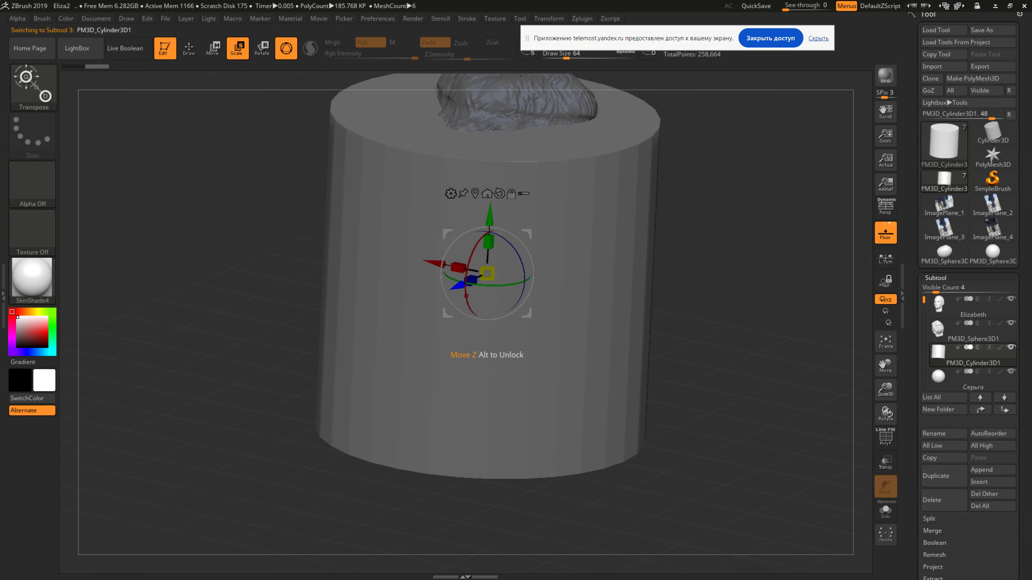
drag(487, 274, 471, 285)
drag(489, 215, 477, 490)
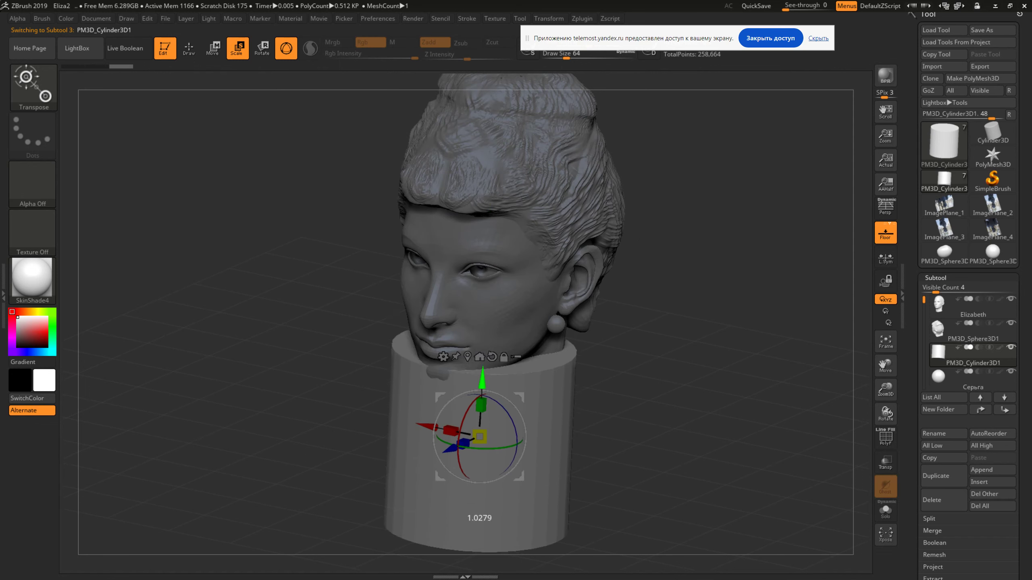
alt+drag(691, 487, 729, 313)
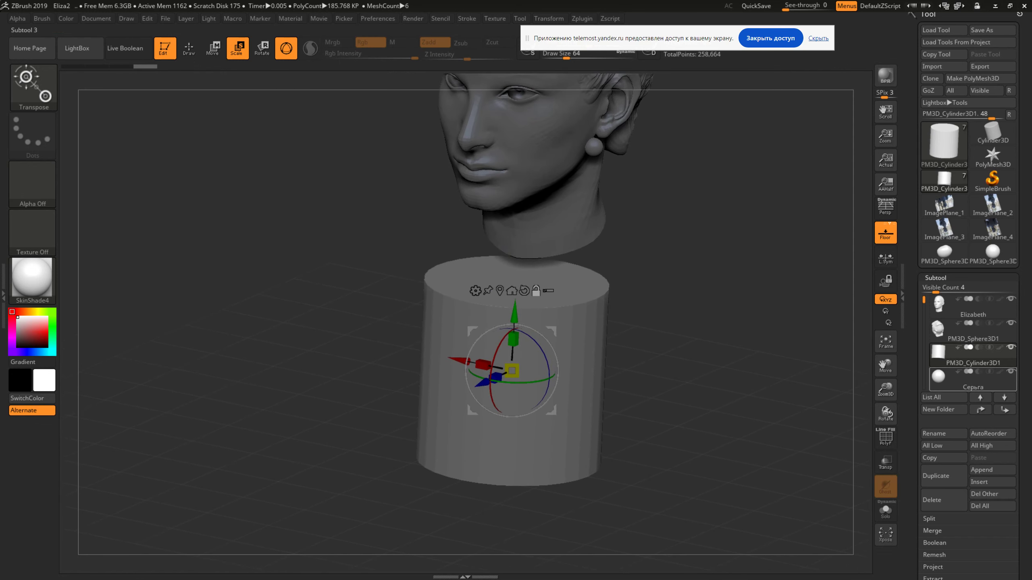
alt+click(487, 134)
alt+click(512, 439)
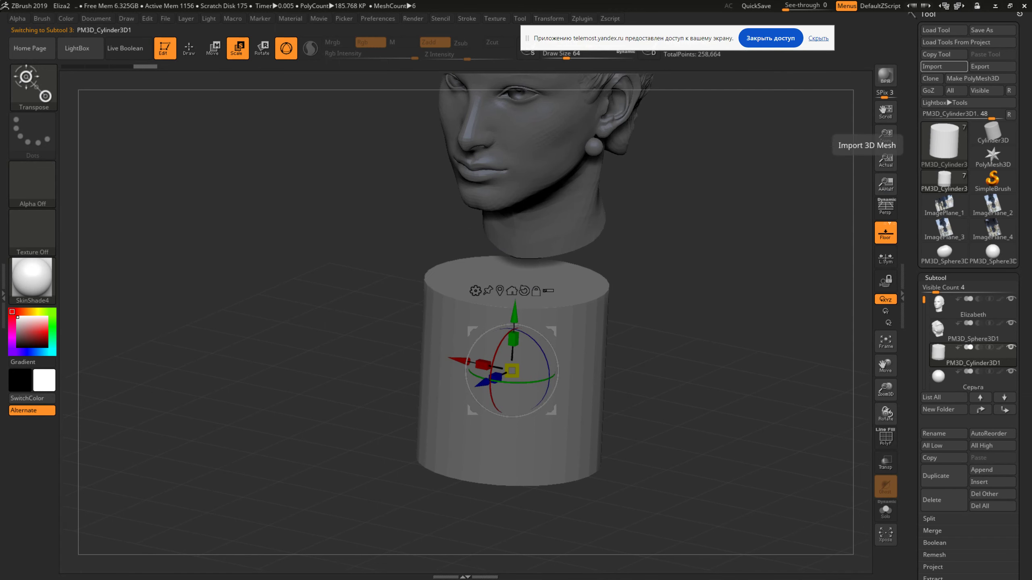
Import model.GoZ into the cylinder subtool, undoing trial rescales of the body
click(944, 66)
double_click(253, 160)
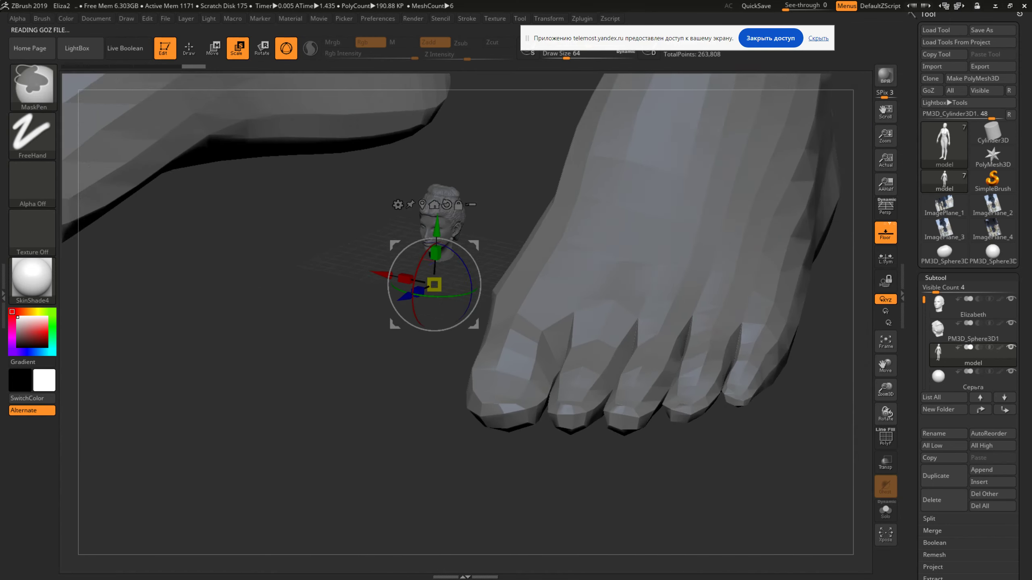
ctrl+right_drag(488, 309, 487, 383)
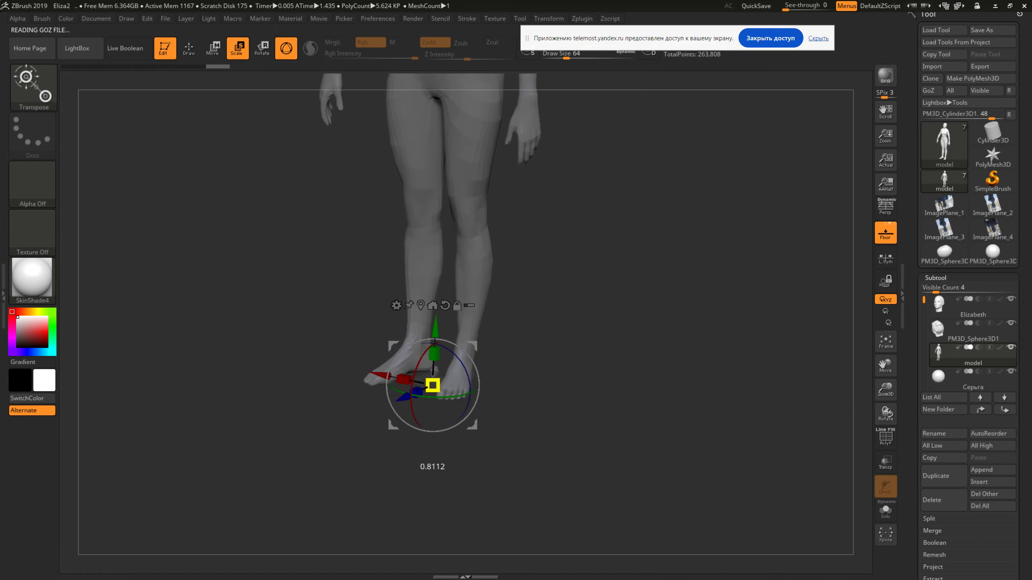
drag(432, 386, 419, 396)
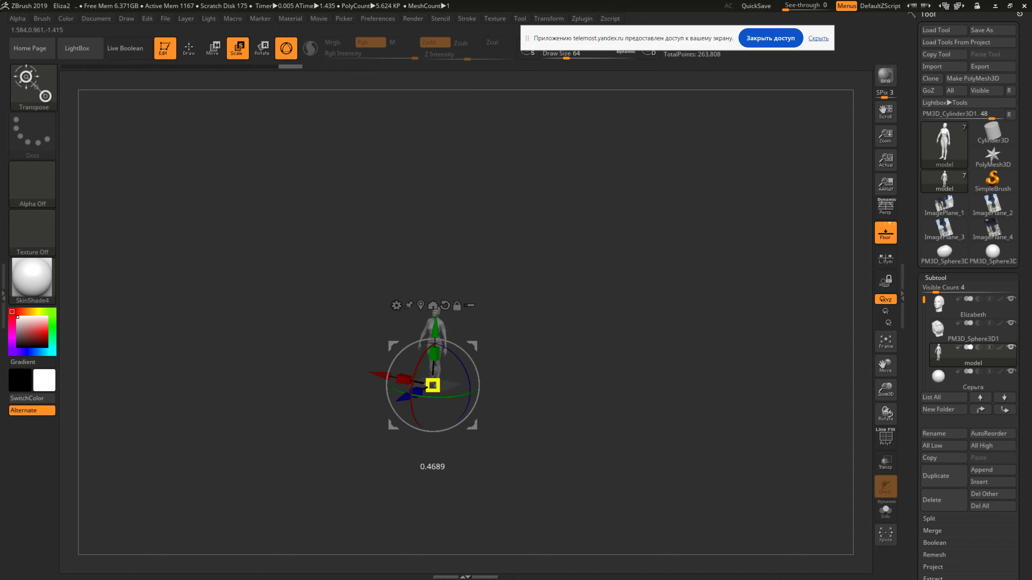
key(ctrl+z)
key(ctrl+z)
key(ctrl+z)
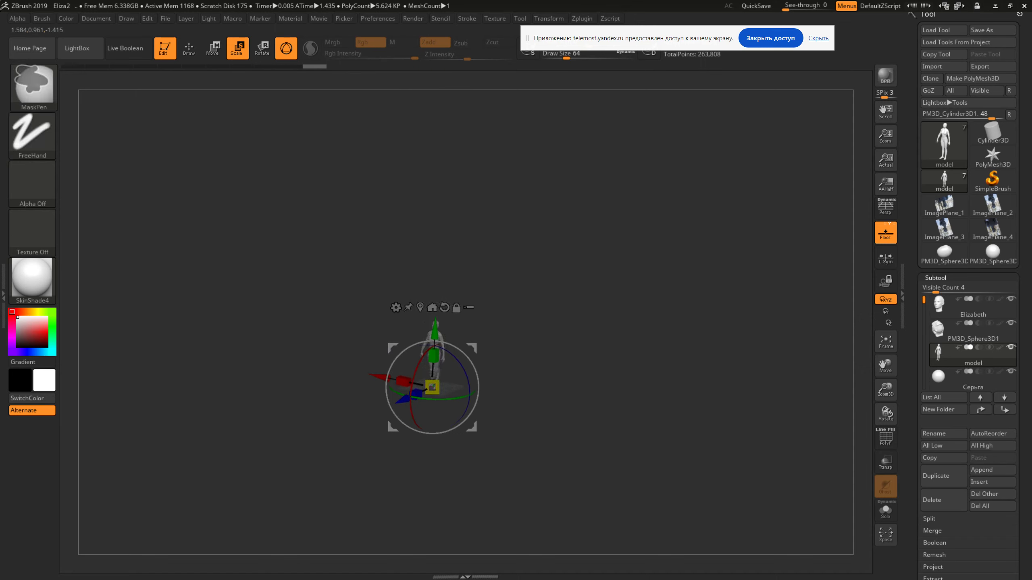
key(ctrl+z)
key(ctrl+z)
drag(430, 438, 431, 436)
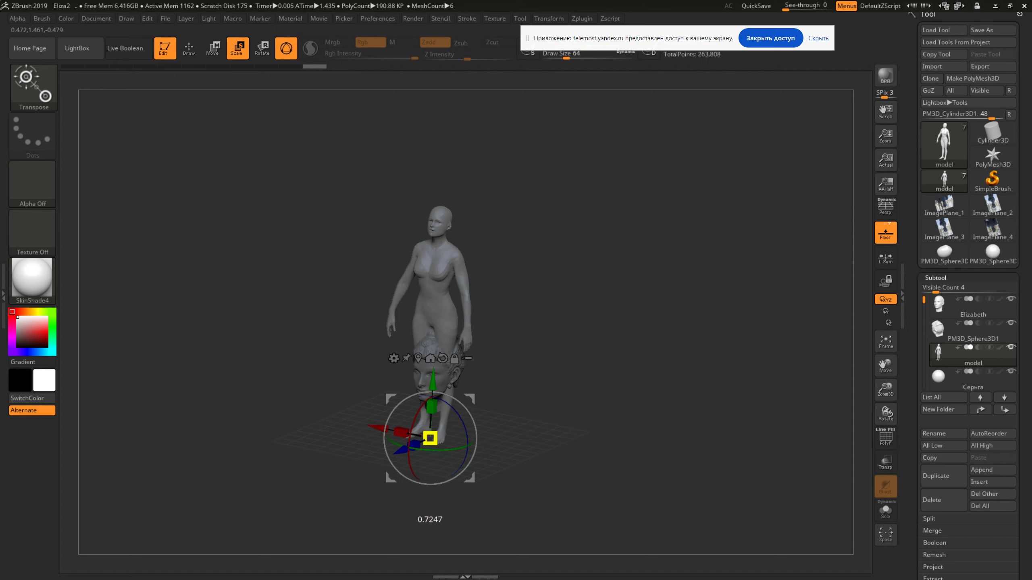
key(ctrl+z)
key(ctrl+z)
Scale and stretch the body so the Elizabeth head sits on its shoulders
mouse_move(285, 447)
alt+mouse_down()
mouse_move(353, 281)
mouse_move(354, 423)
alt+mouse_up()
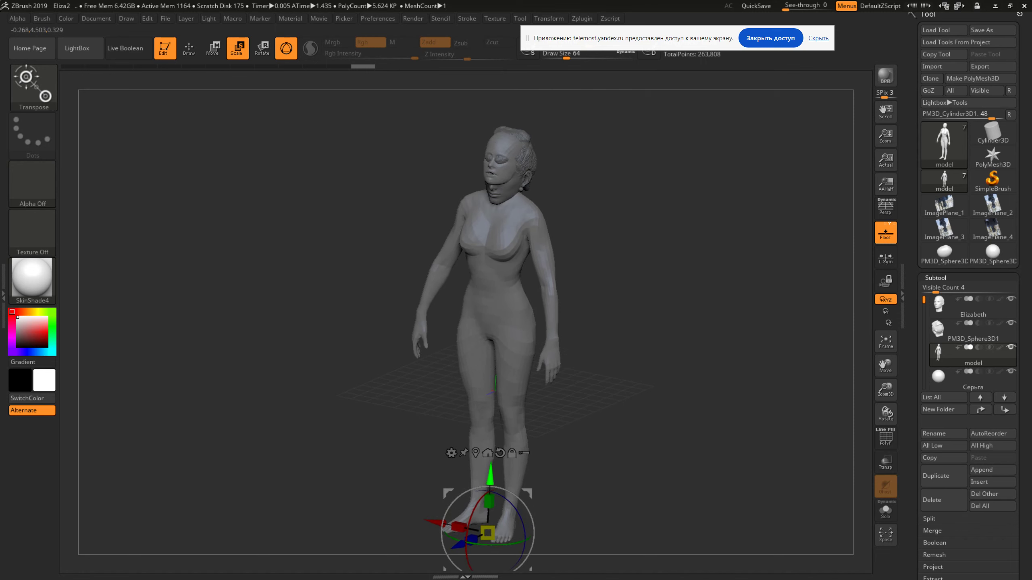
mouse_move(506, 441)
mouse_down()
mouse_move(563, 379)
mouse_move(506, 383)
mouse_move(556, 380)
mouse_up()
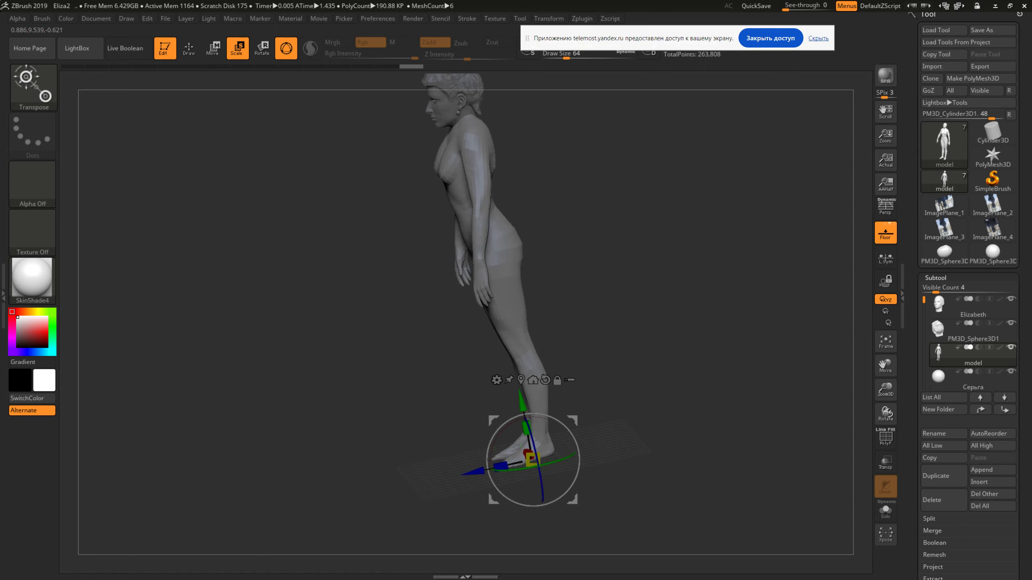
drag(557, 381, 507, 383)
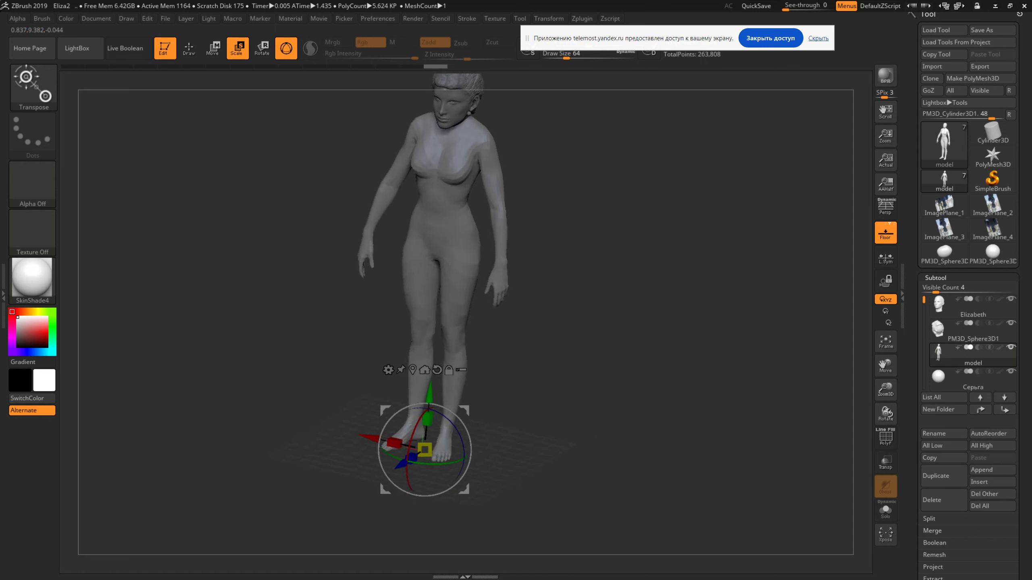
mouse_move(476, 451)
mouse_down()
mouse_move(475, 394)
mouse_move(468, 450)
mouse_up()
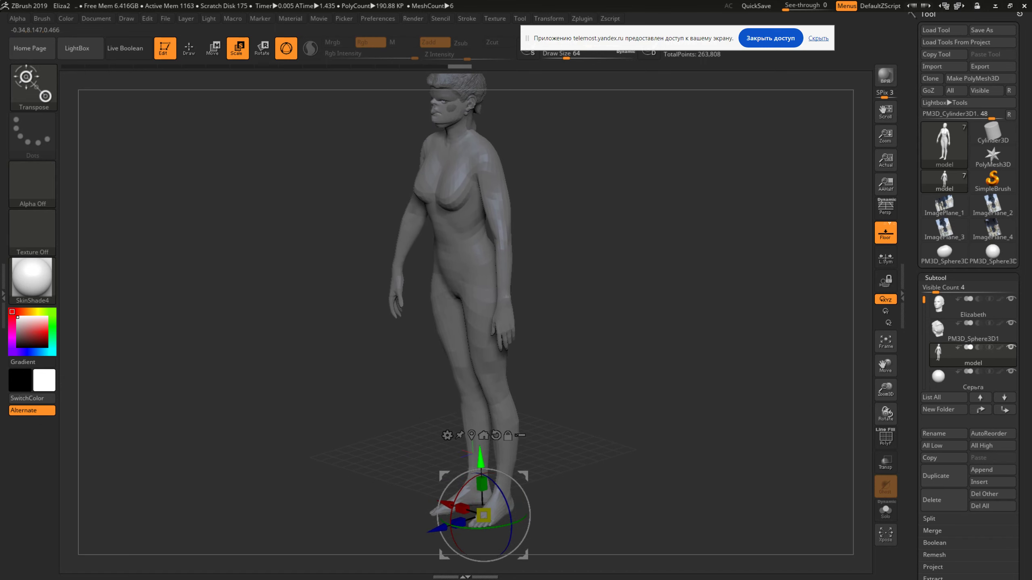
mouse_move(479, 509)
mouse_down()
mouse_move(485, 484)
mouse_move(483, 518)
mouse_up()
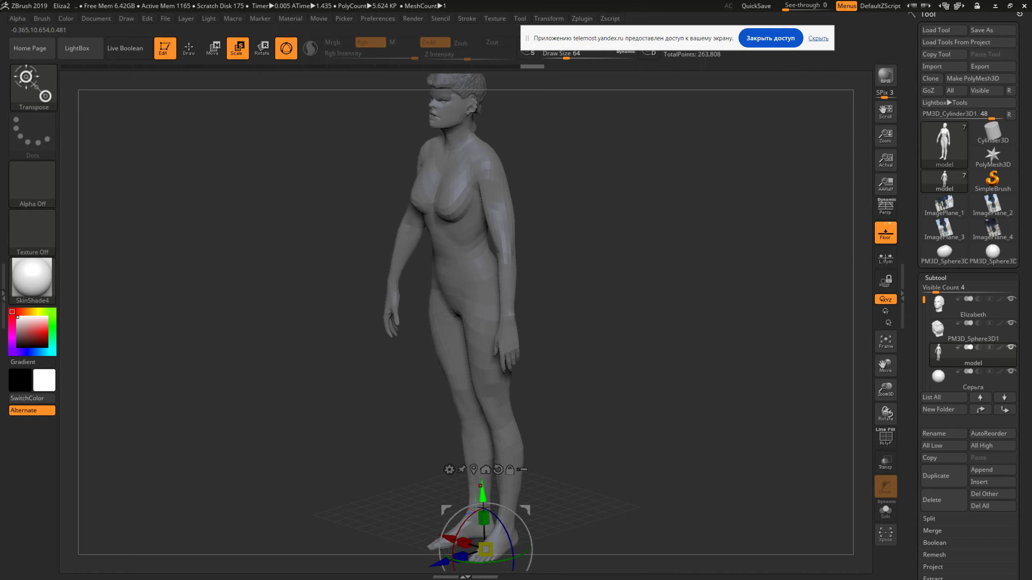
drag(528, 541, 533, 537)
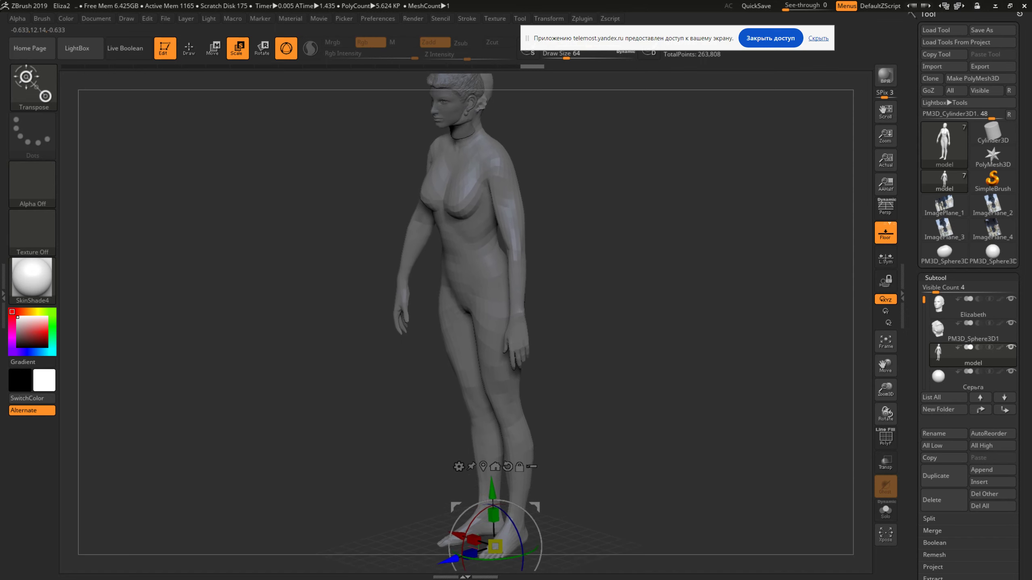
mouse_move(609, 326)
mouse_down()
mouse_move(670, 325)
mouse_move(569, 325)
mouse_move(589, 334)
mouse_move(549, 350)
mouse_up()
Zoom in on the bust, turn it to a left profile, and switch to Move mode
key(ctrl)
mouse_move(650, 326)
mouse_down()
mouse_move(629, 309)
mouse_move(589, 318)
mouse_move(650, 326)
mouse_move(549, 326)
mouse_up()
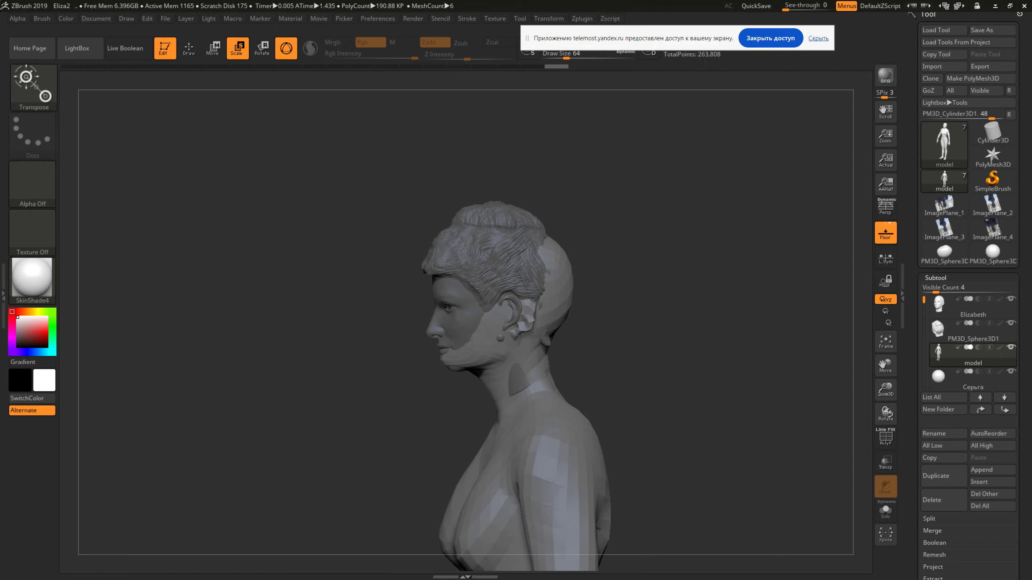
drag(691, 325, 528, 325)
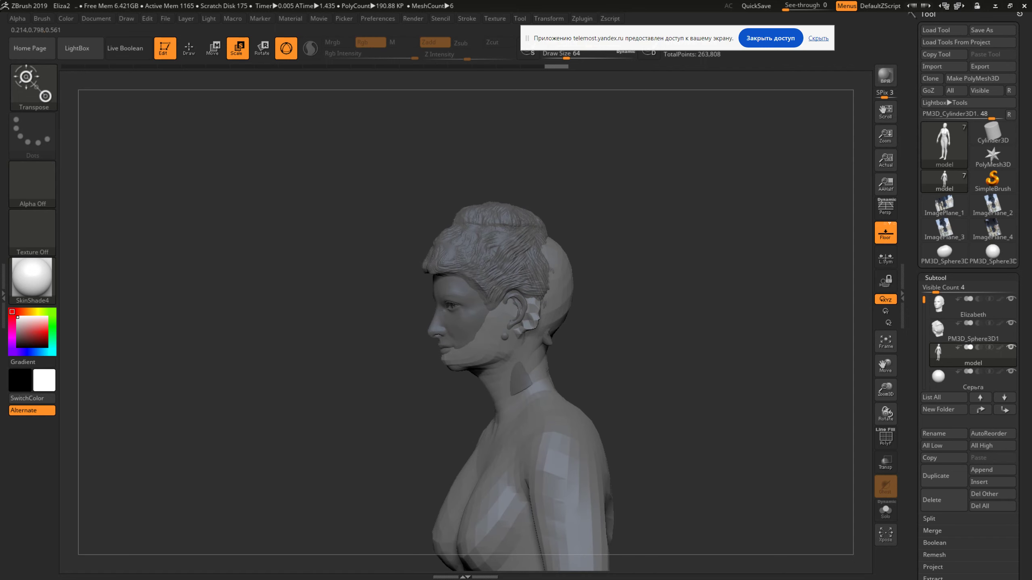
mouse_move(691, 326)
mouse_down()
mouse_move(683, 342)
mouse_move(699, 325)
mouse_up()
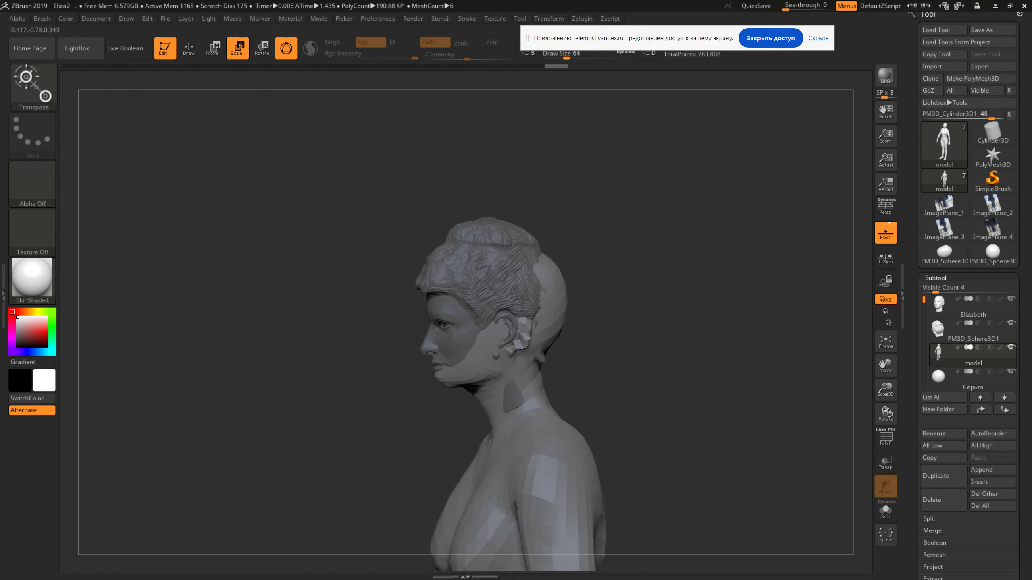
click(212, 48)
drag(691, 326, 708, 326)
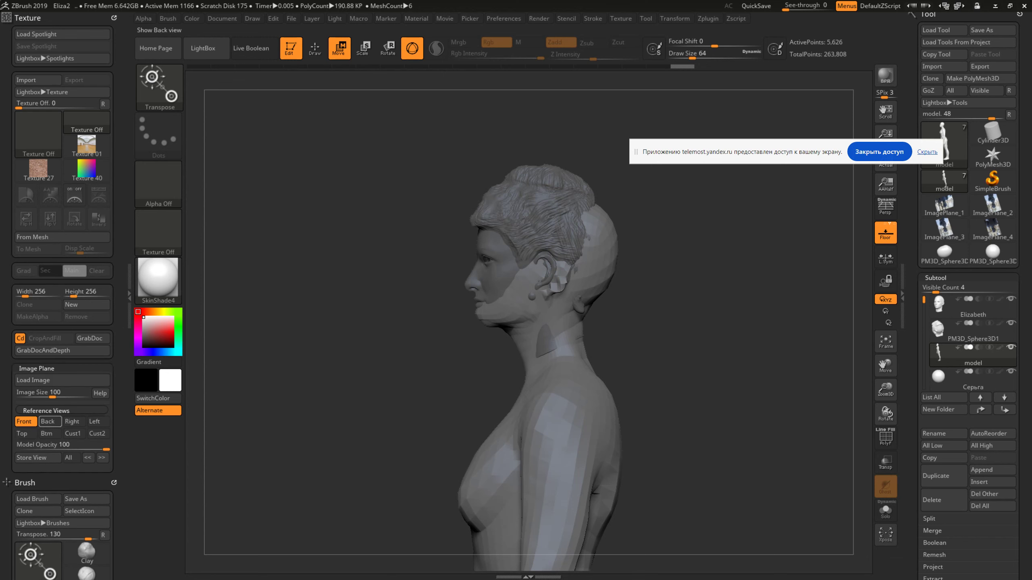
Show the statue photo as the front reference and fit the model to it
click(47, 422)
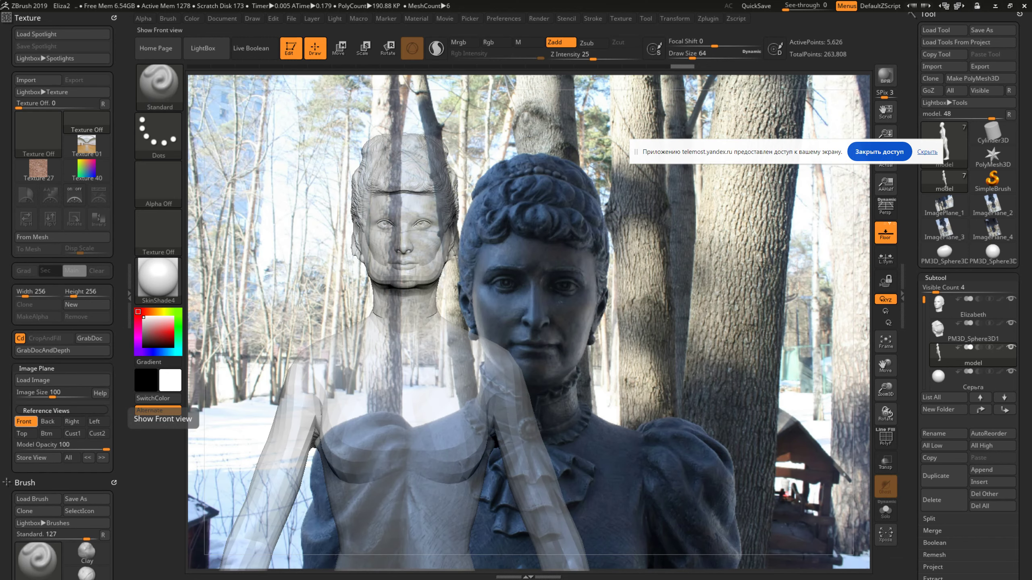
click(157, 409)
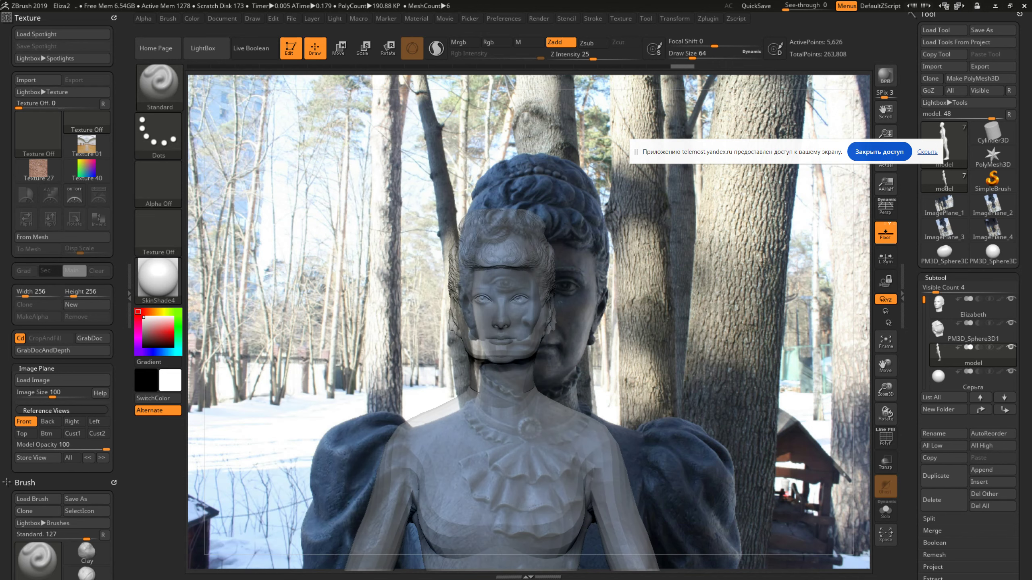
key(ctrl)
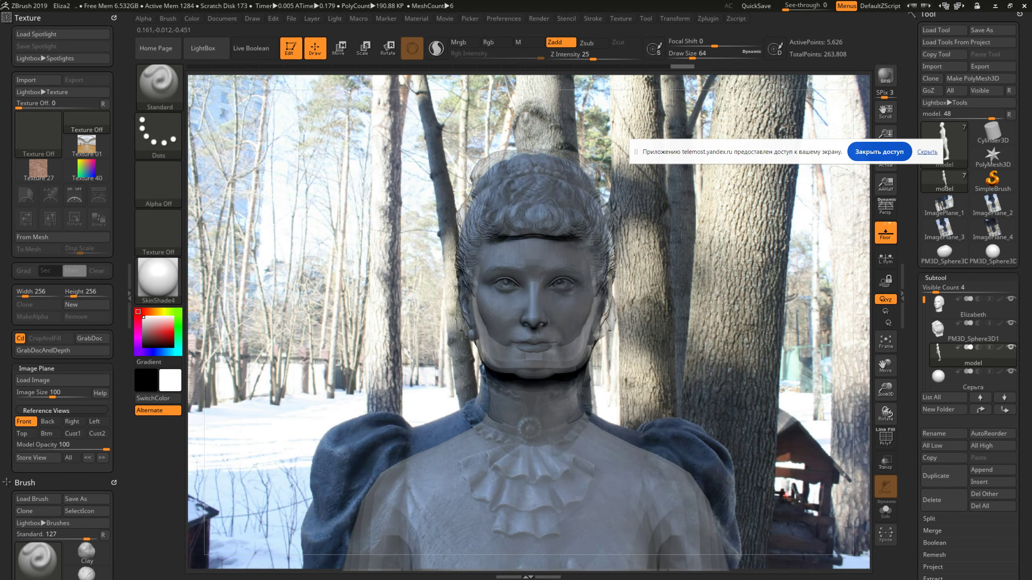
key(ctrl+z)
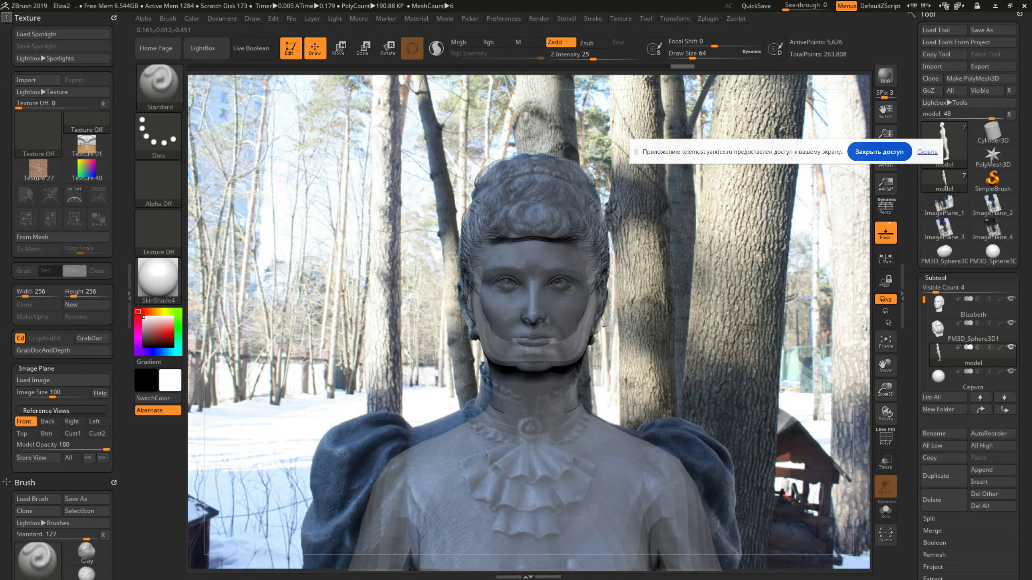
key(ctrl+shift+z)
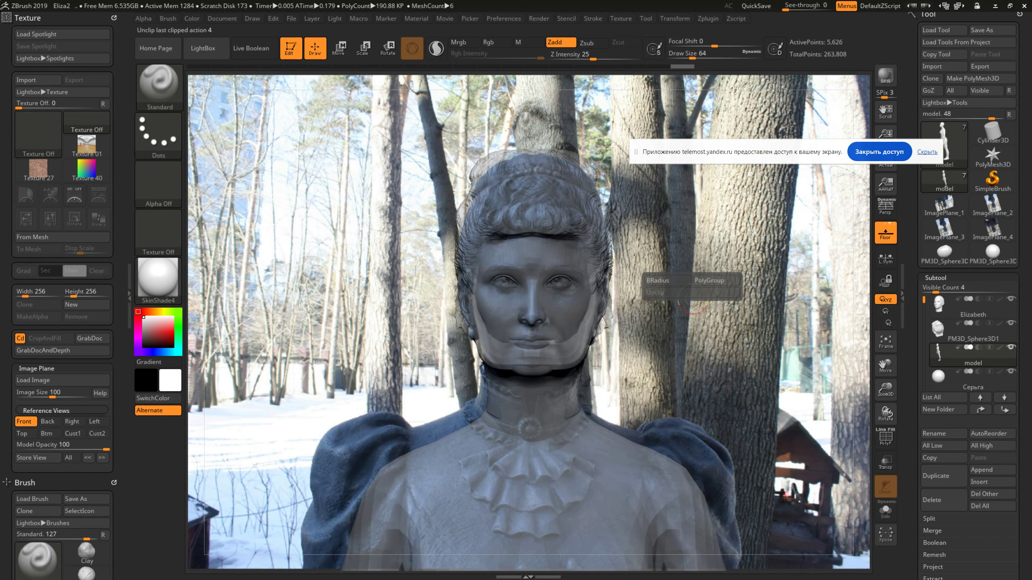
key(ctrl+z)
key(ctrl+z)
key(ctrl+z)
key(ctrl+z)
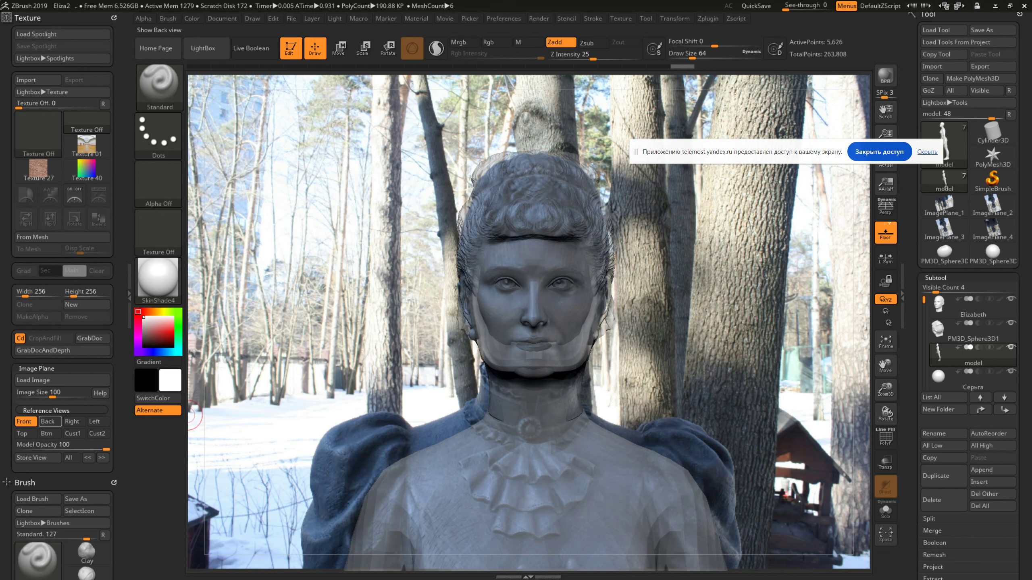
Compare the head with the right-side reference, store the view, and make Elizabeth active
click(71, 422)
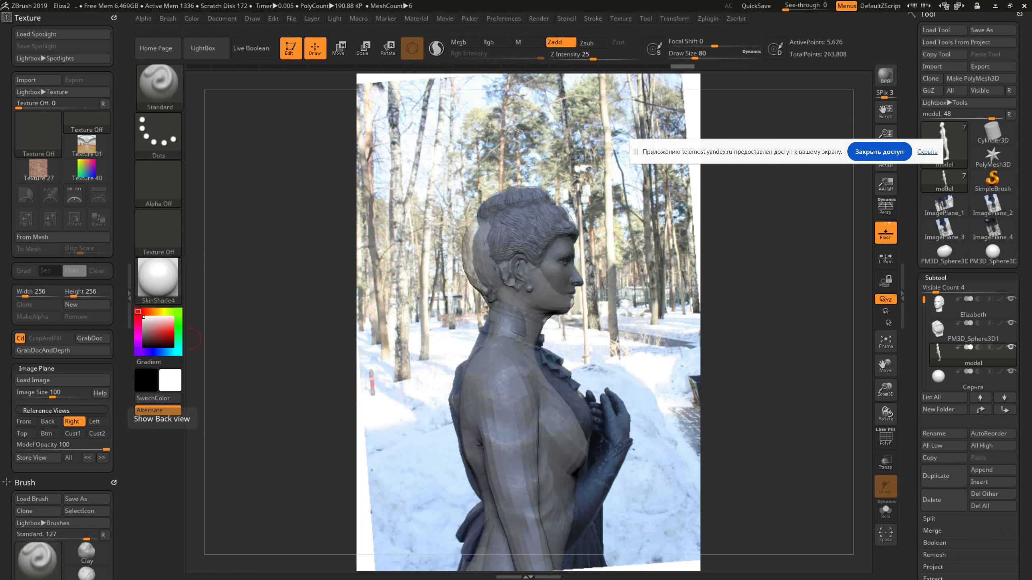
click(32, 457)
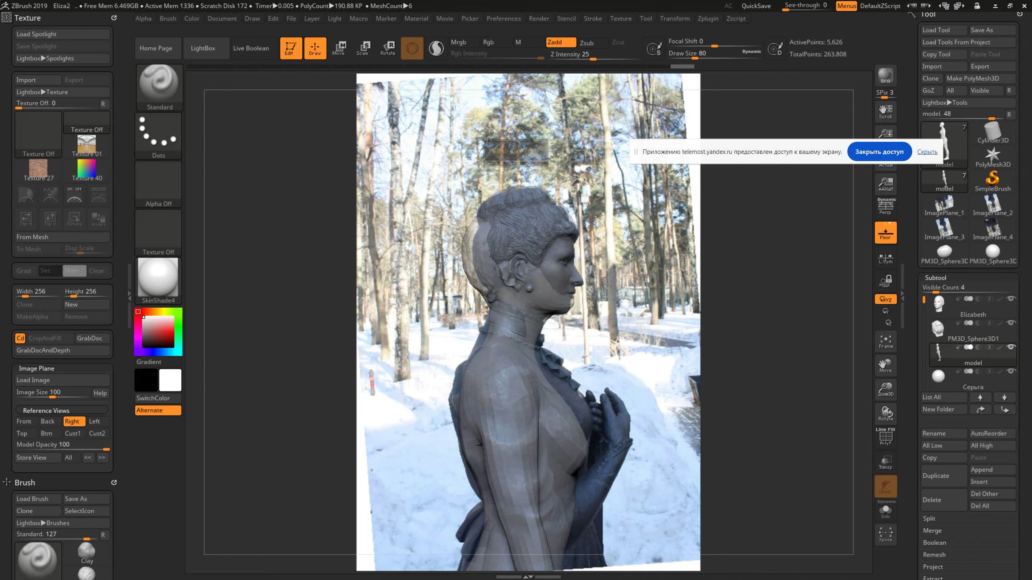
click(24, 422)
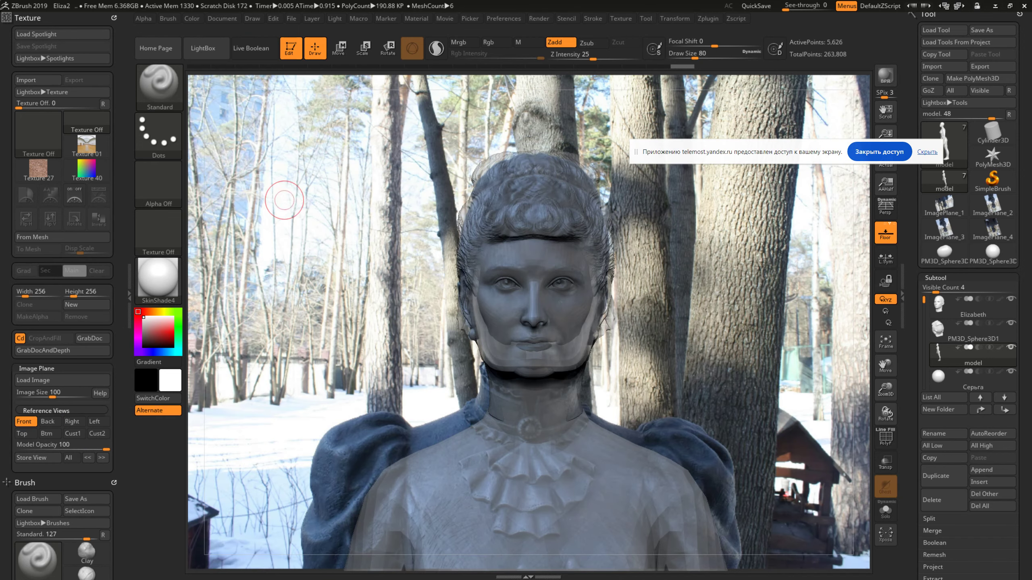
mouse_move(295, 190)
mouse_down()
mouse_move(309, 191)
mouse_move(293, 189)
mouse_up()
click(71, 422)
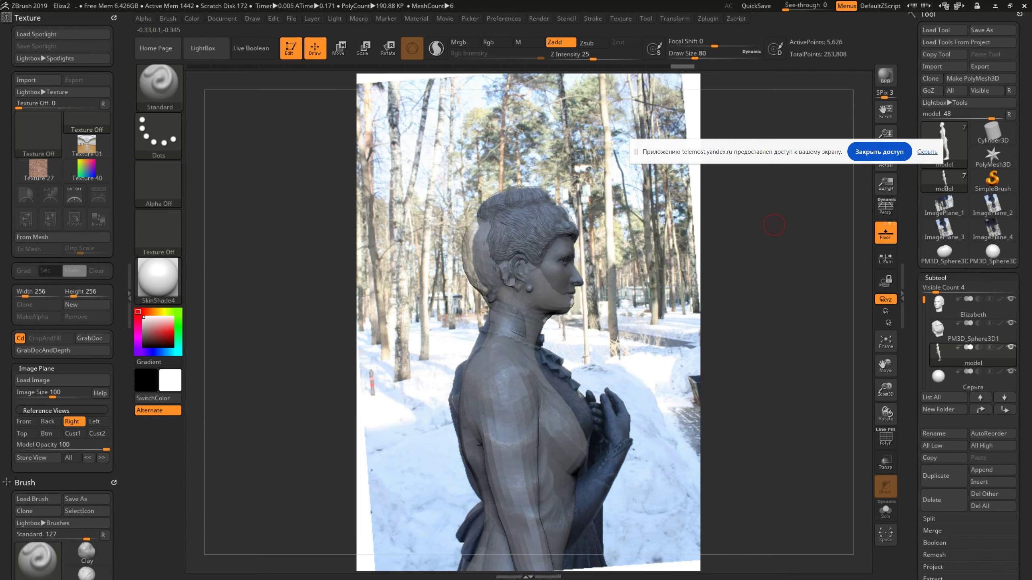
mouse_move(973, 356)
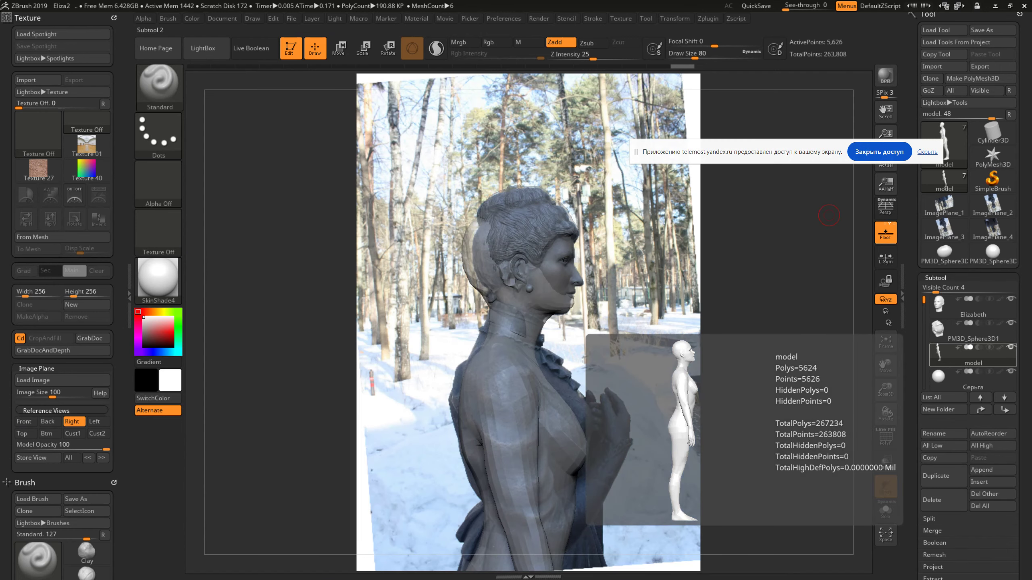
click(973, 309)
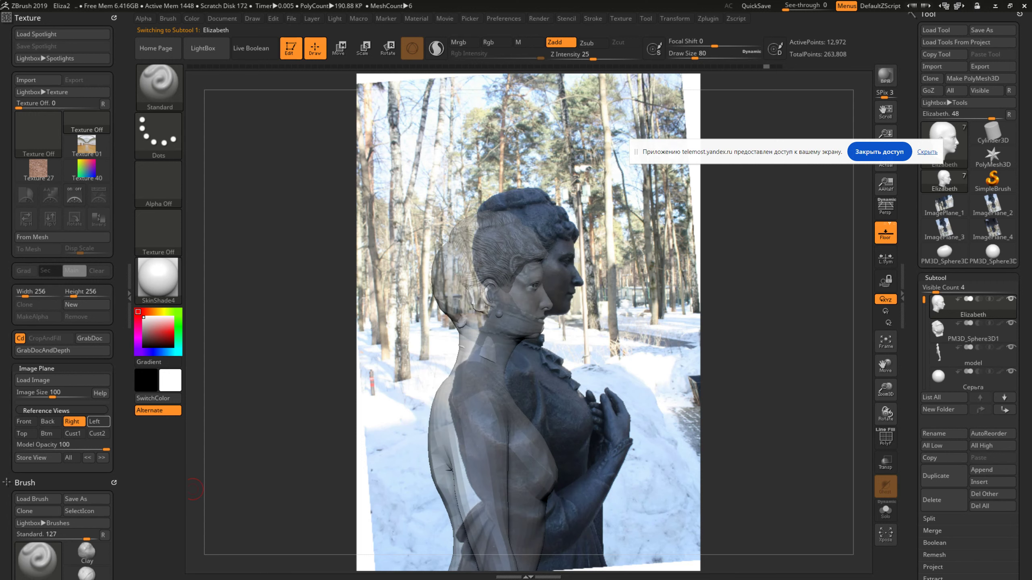
Turn to the left profile and lasso-select the top of the head with SelectLasso
click(98, 421)
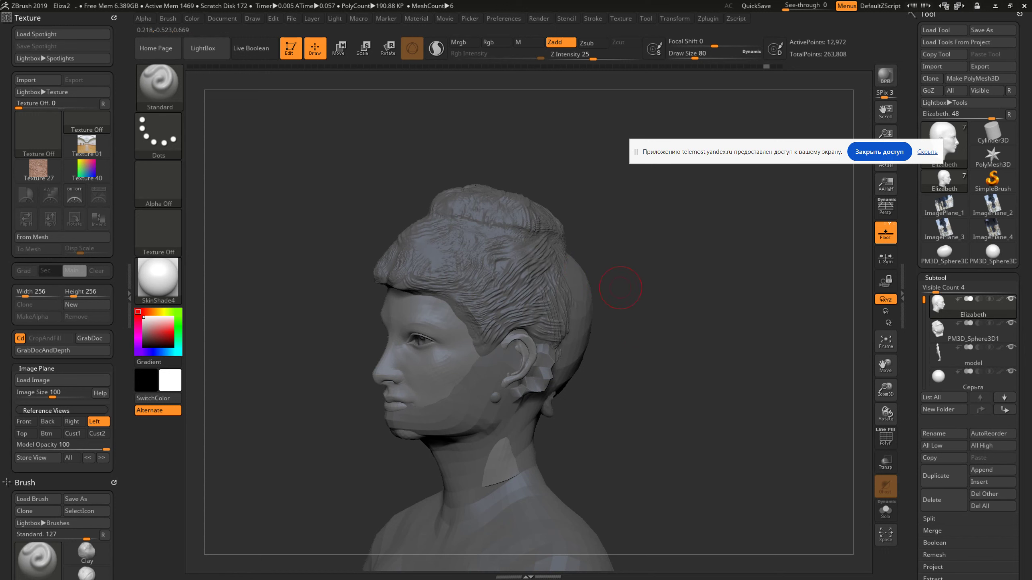
key(ctrl)
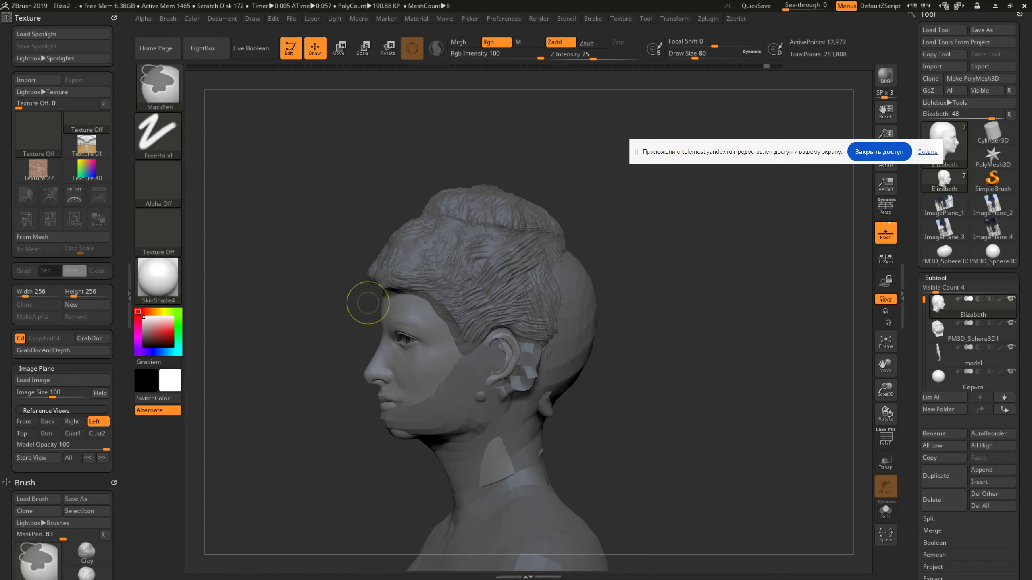
key(ctrl+shift)
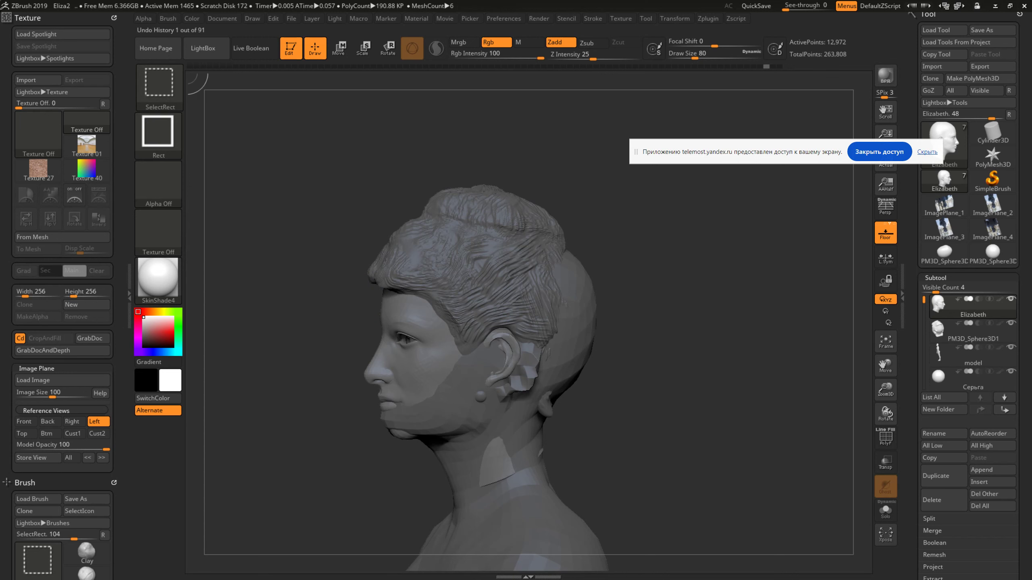
click(159, 86)
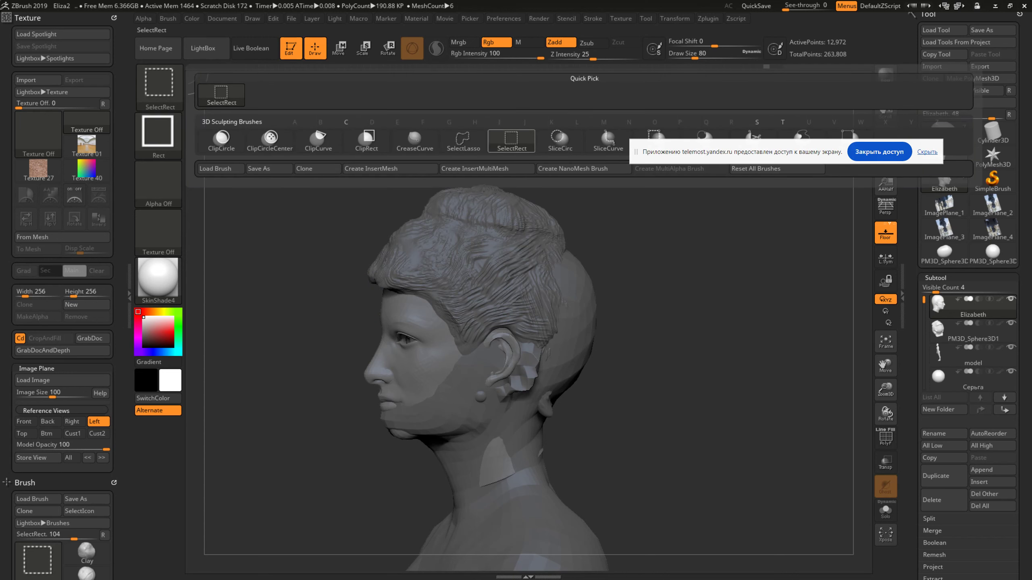
click(463, 141)
mouse_move(309, 203)
ctrl+alt+shift+mouse_down()
mouse_move(593, 205)
mouse_move(473, 53)
ctrl+alt+shift+mouse_up()
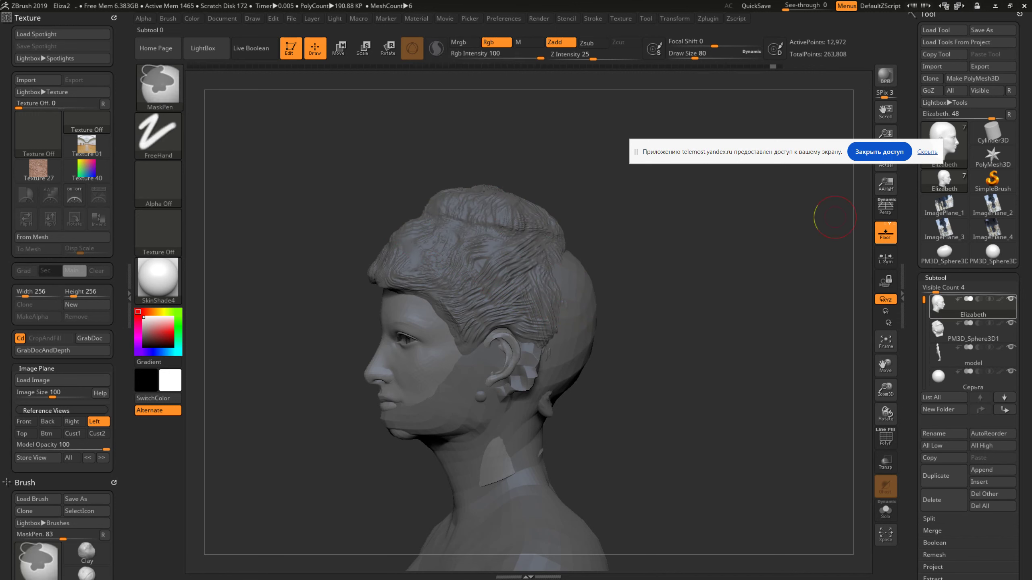
Make the body model subtool active and lasso-hide its original head
click(973, 354)
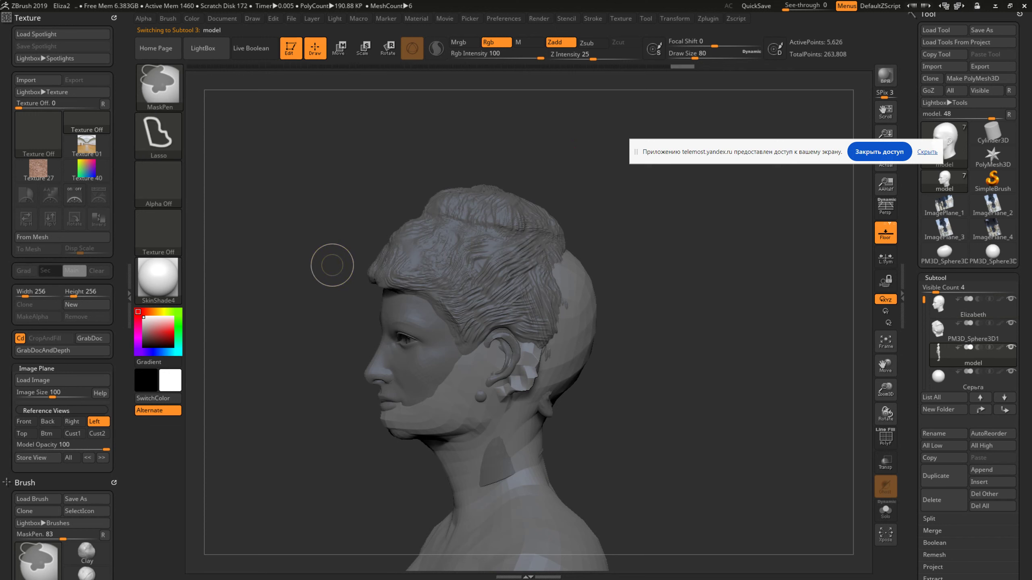
key(ctrl+shift)
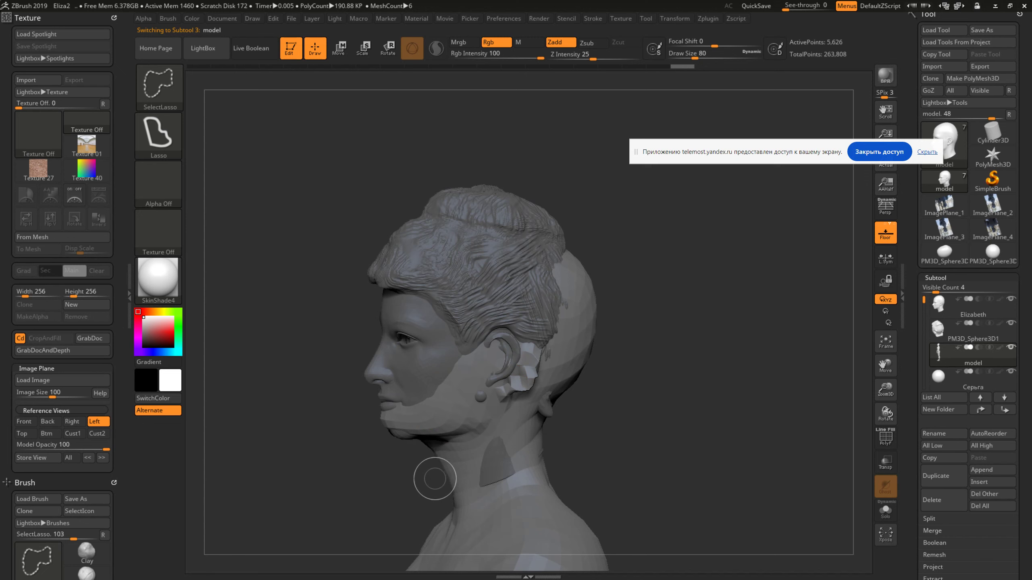
ctrl+shift+drag(406, 483, 726, 334)
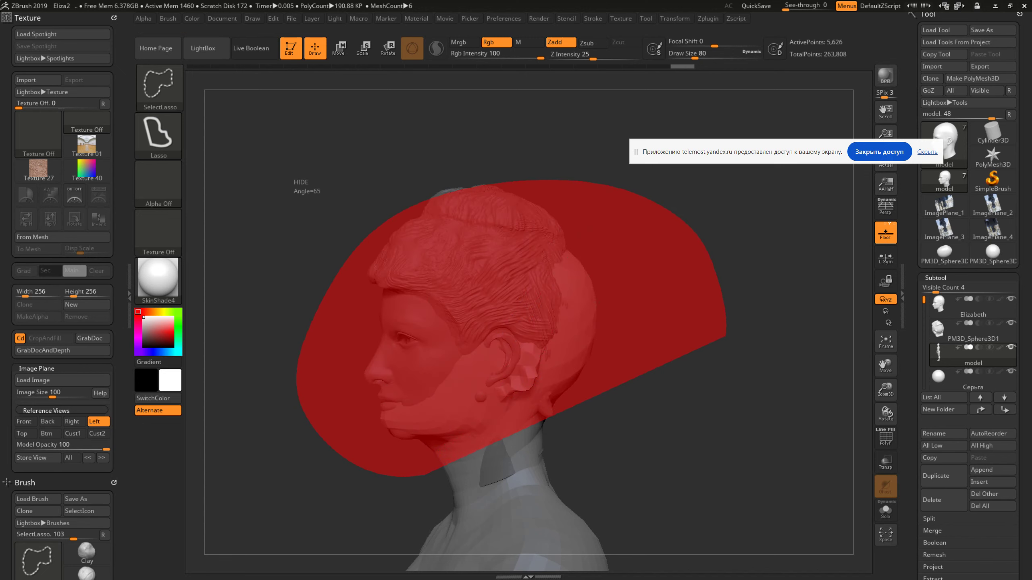
mouse_move(726, 336)
ctrl+shift+mouse_down()
mouse_move(704, 416)
mouse_move(837, 422)
ctrl+shift+mouse_up()
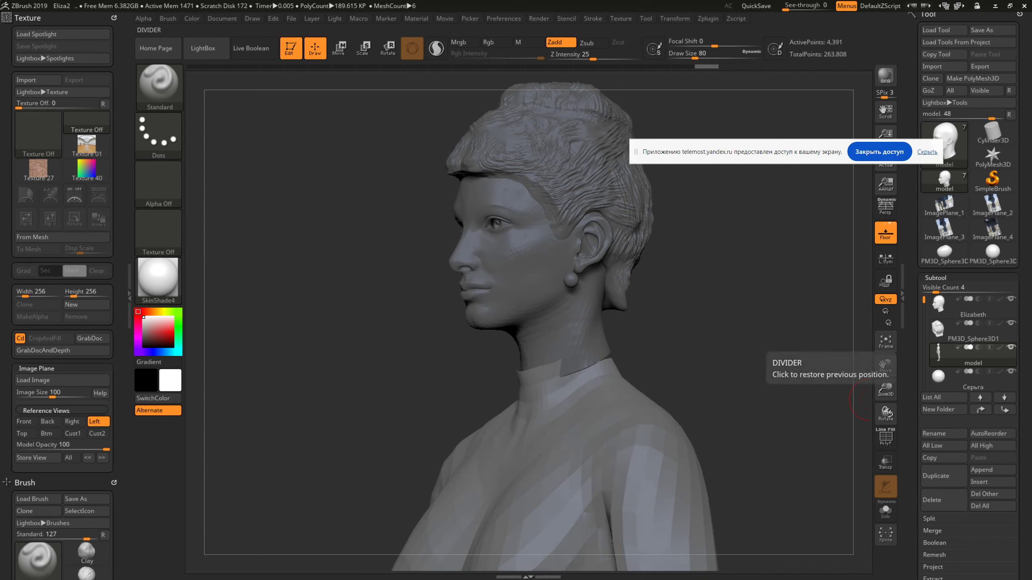
Orbit to left profile, select the body model in Move mode, and frame the figure
mouse_move(726, 335)
mouse_down()
mouse_move(670, 337)
mouse_move(731, 320)
mouse_up()
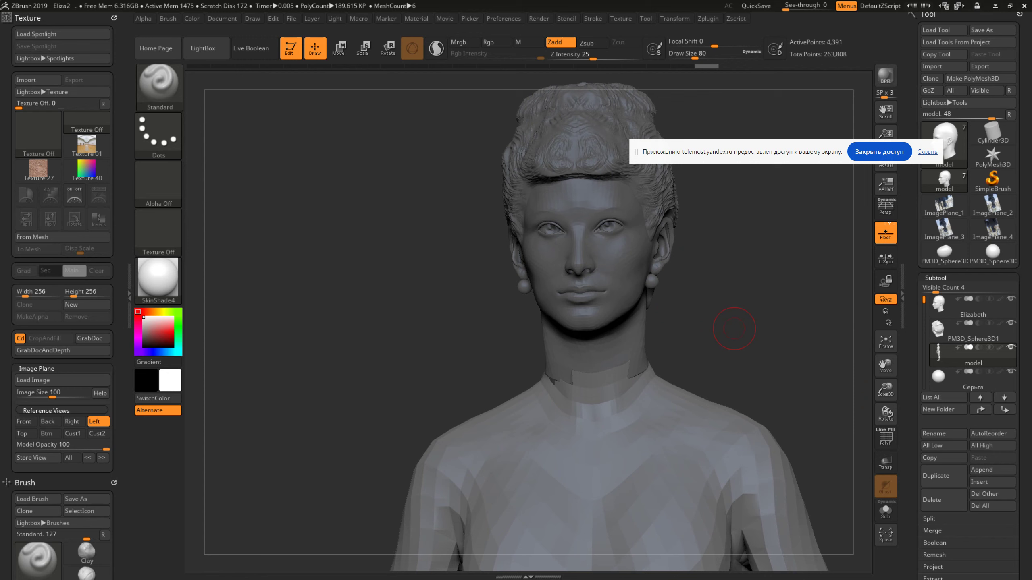
drag(734, 329, 760, 301)
alt+click(576, 370)
key(w)
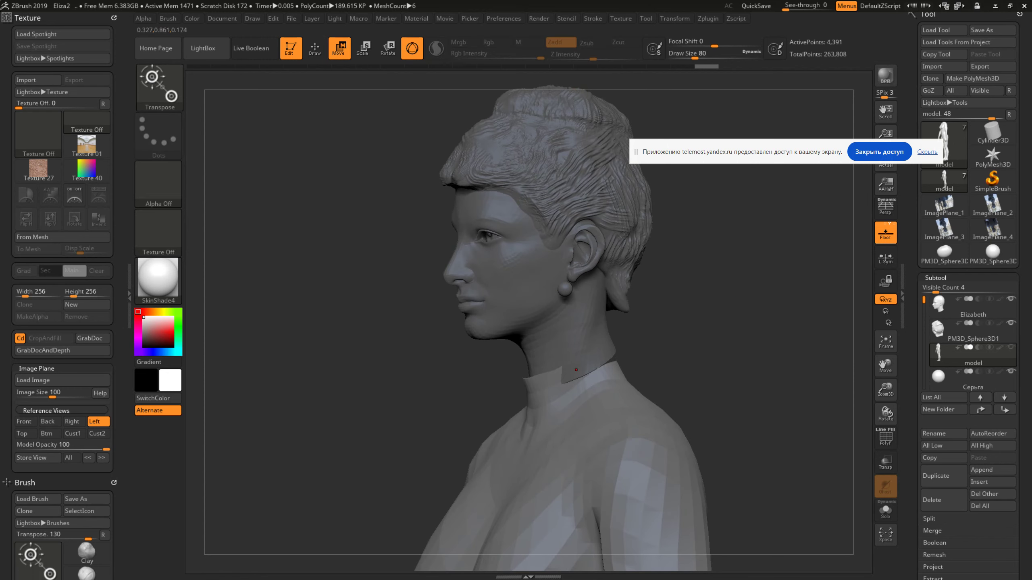
key(f)
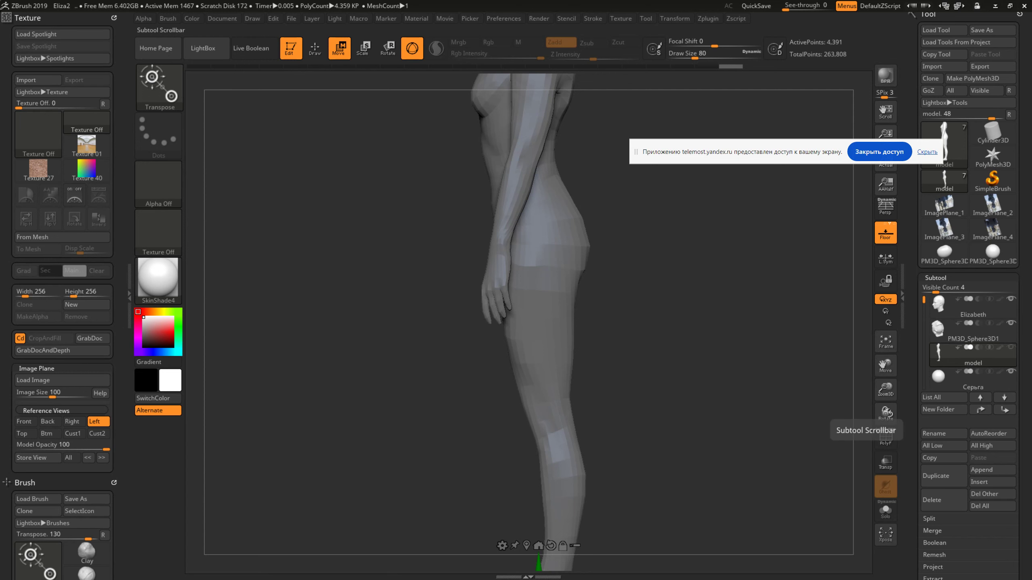
Browse the subtool list and bring the Elizabeth head subtool into view
scroll(924, 346, down, 3)
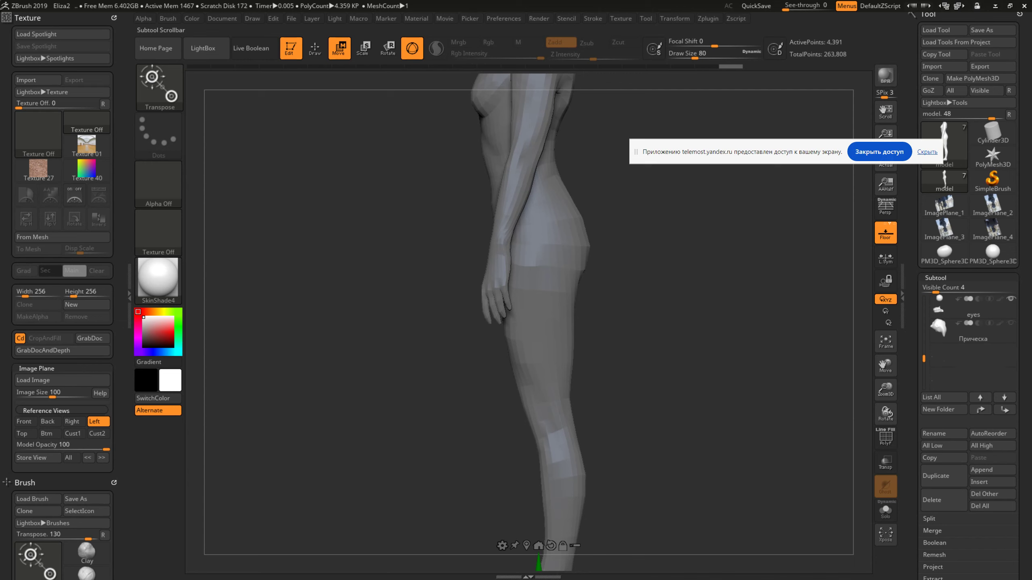
scroll(971, 337, up, 1)
scroll(937, 353, down, 1)
click(938, 352)
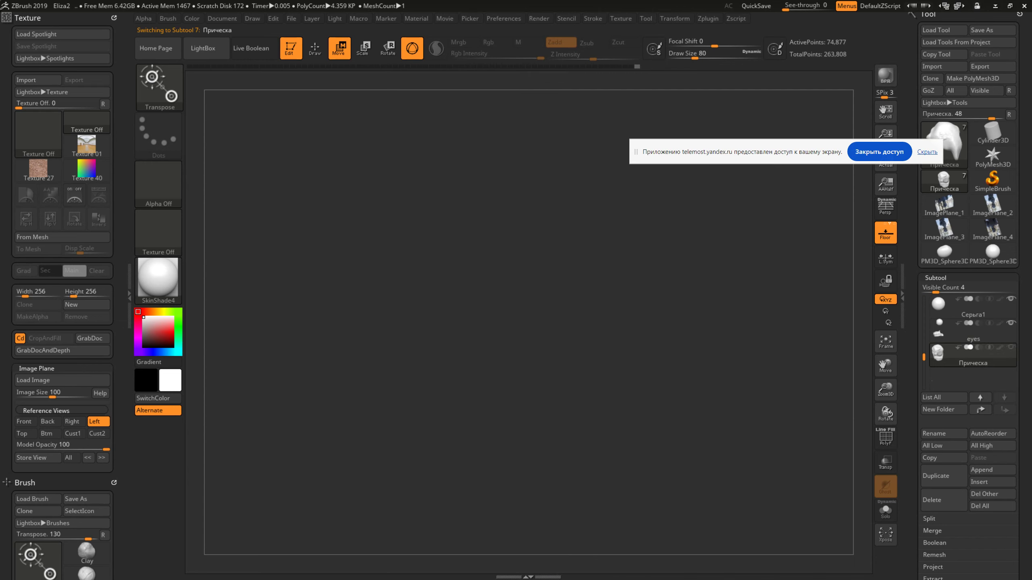
scroll(971, 338, up, 4)
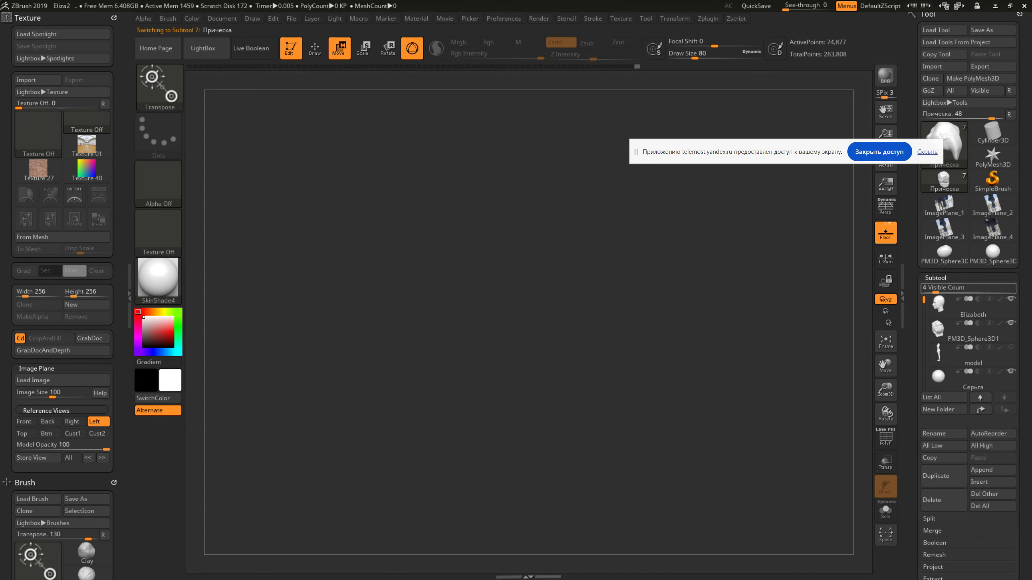
click(947, 306)
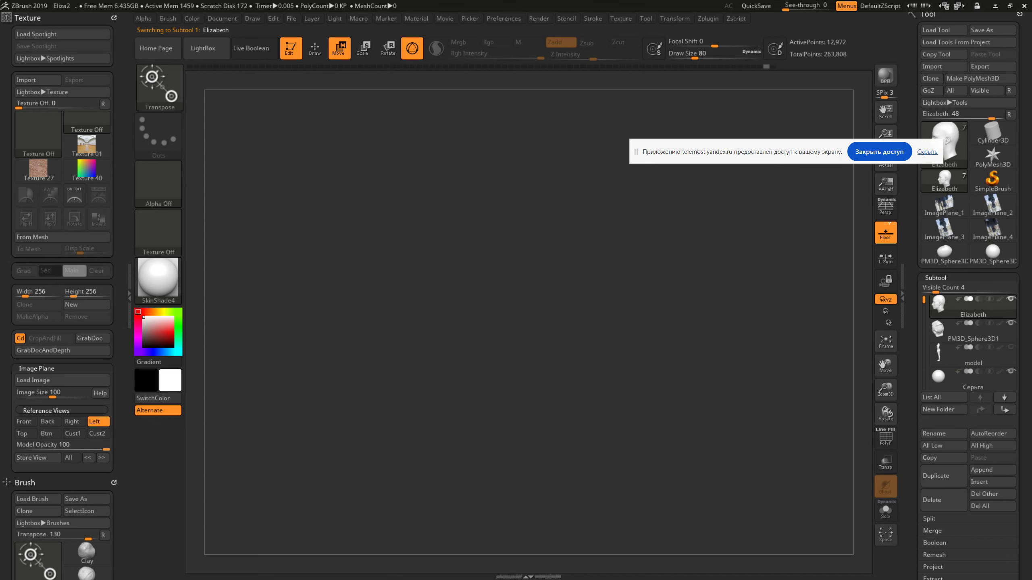
click(945, 144)
key(space)
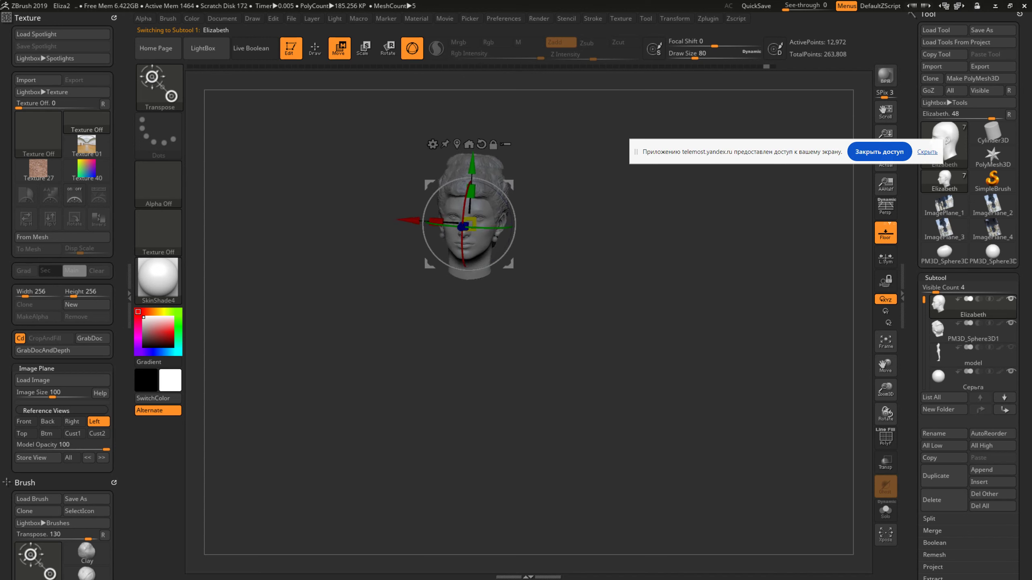
Select the Прическа hair subtool and choose Subtool > Delete
scroll(973, 338, down, 3)
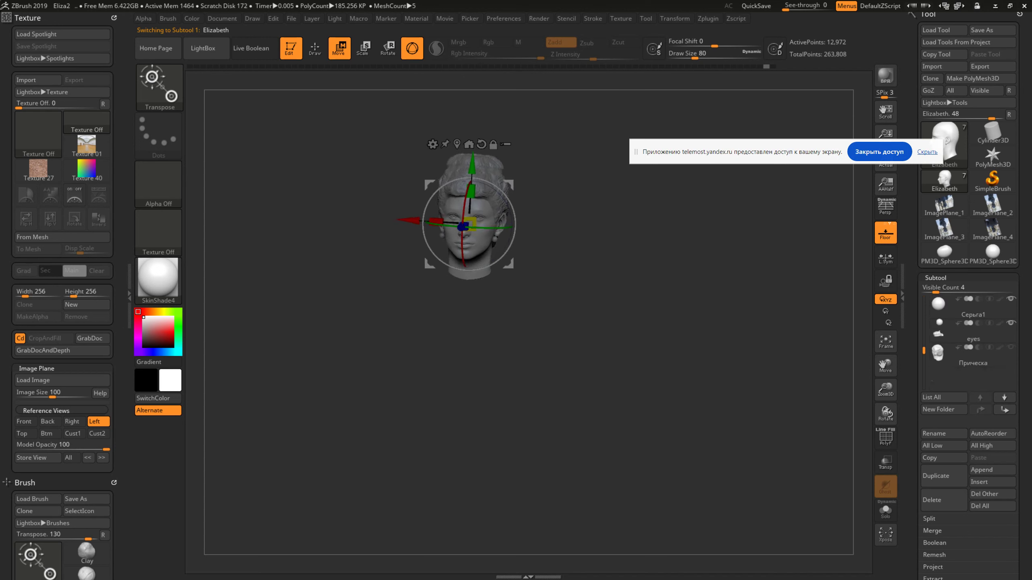
click(973, 356)
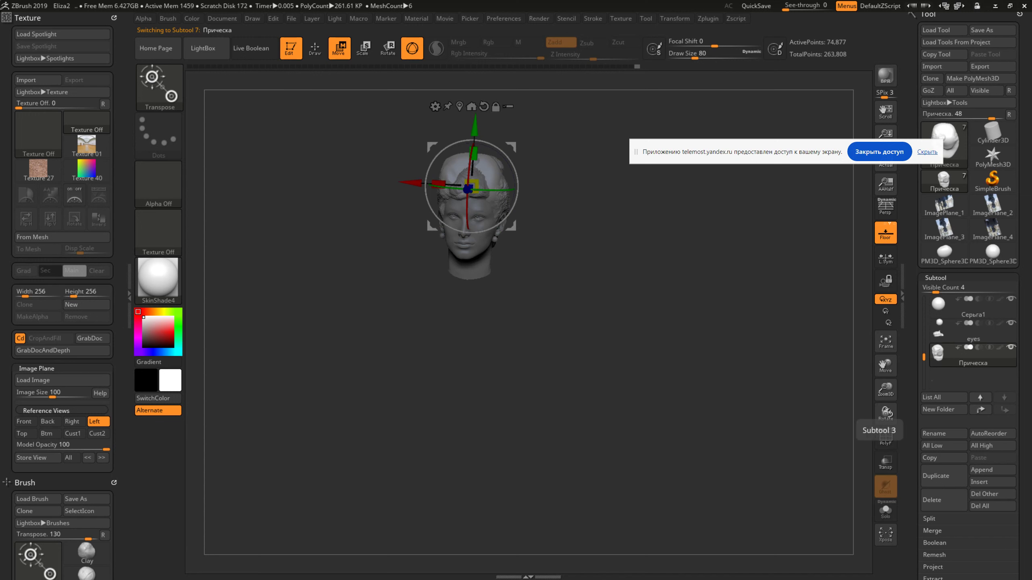
click(938, 501)
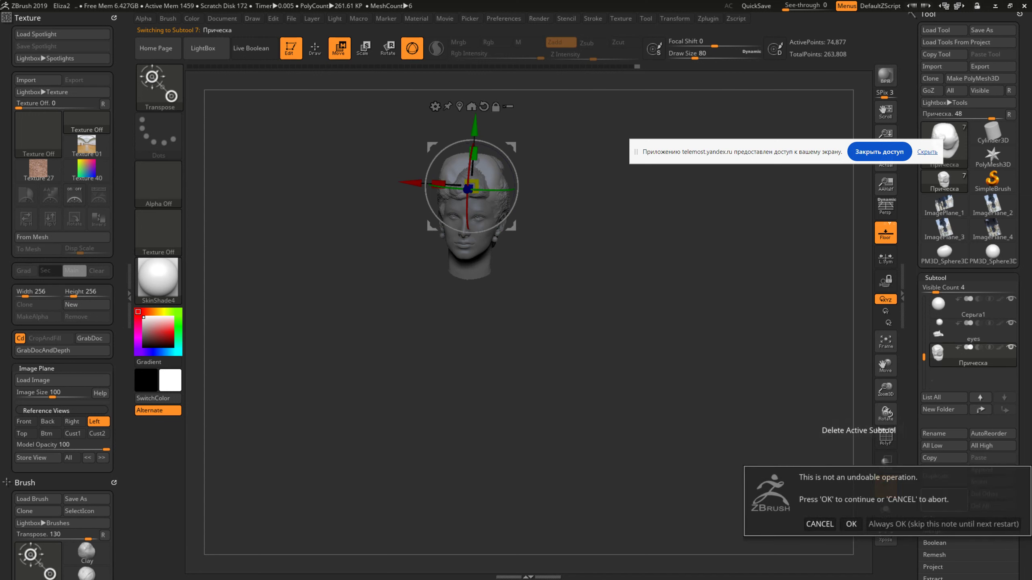
Confirm deleting Прическа, then reframe the view on the head and shoulders
click(851, 524)
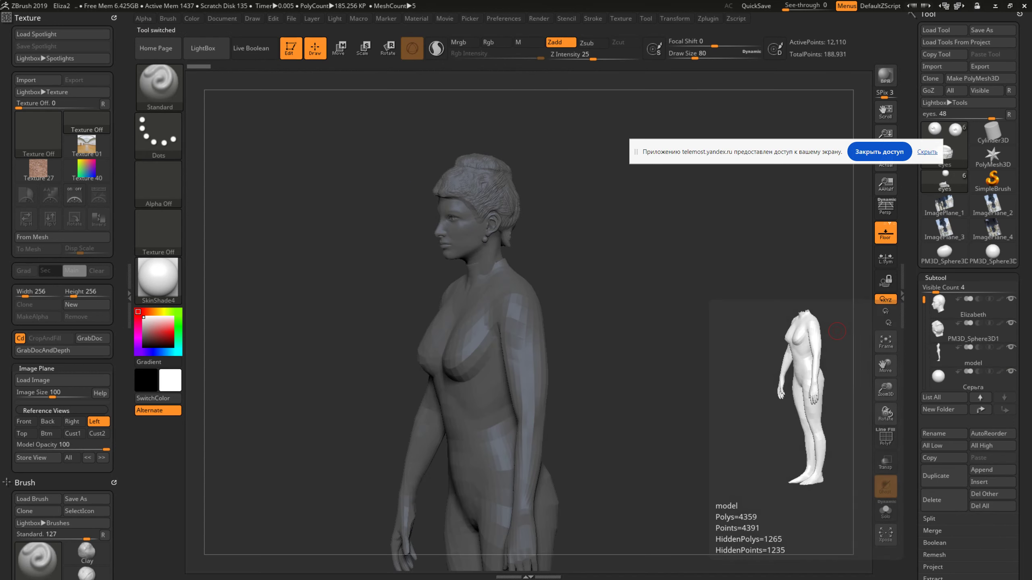
alt+drag(618, 216, 619, 307)
key(ctrl+z)
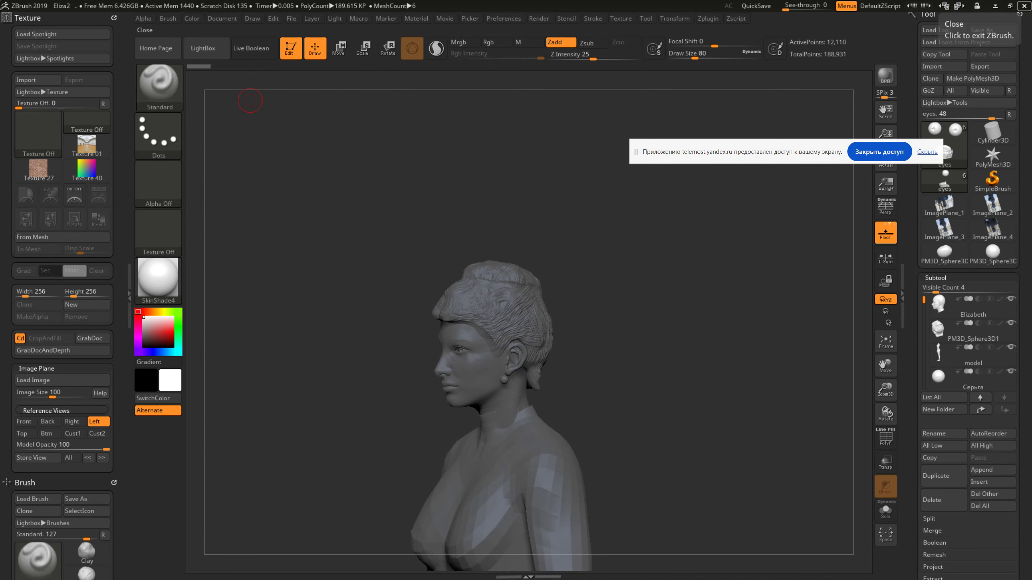
Close ZBrush, saving the project renamed from Eliza2.zpr to Eliza3.zpr in Sculptris
click(1024, 6)
click(491, 317)
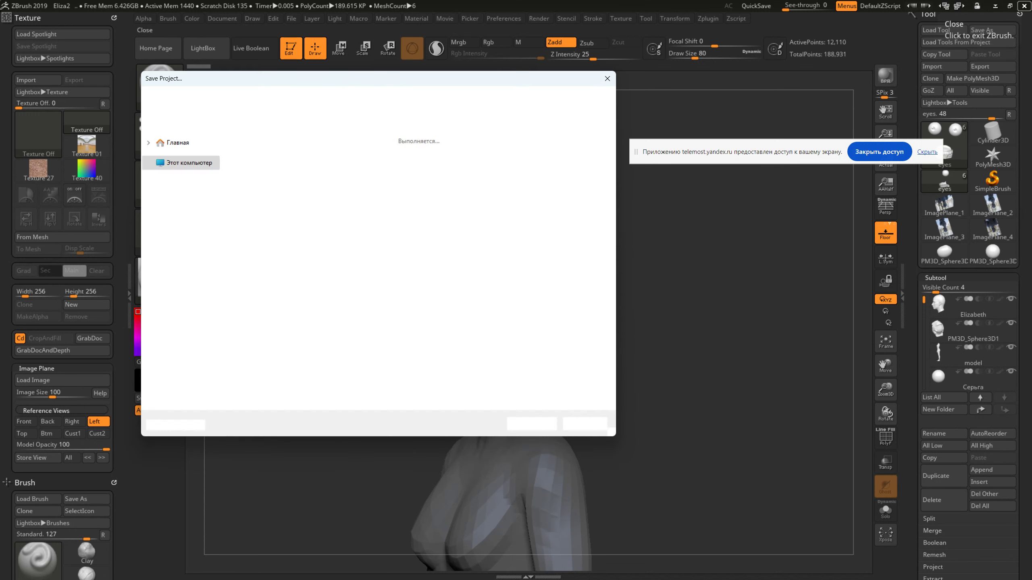
click(310, 161)
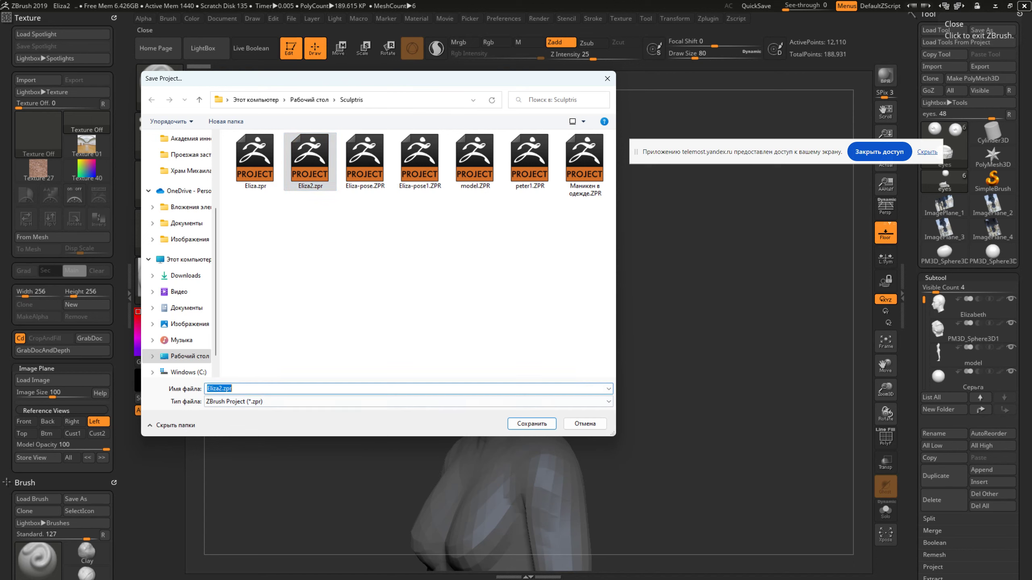
text(3)
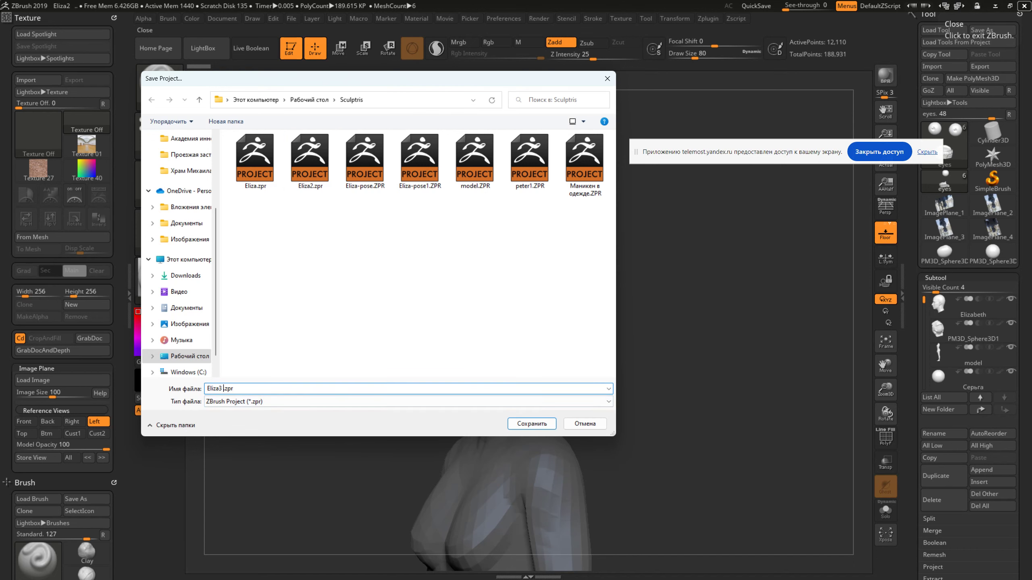
text(=)
key(Return)
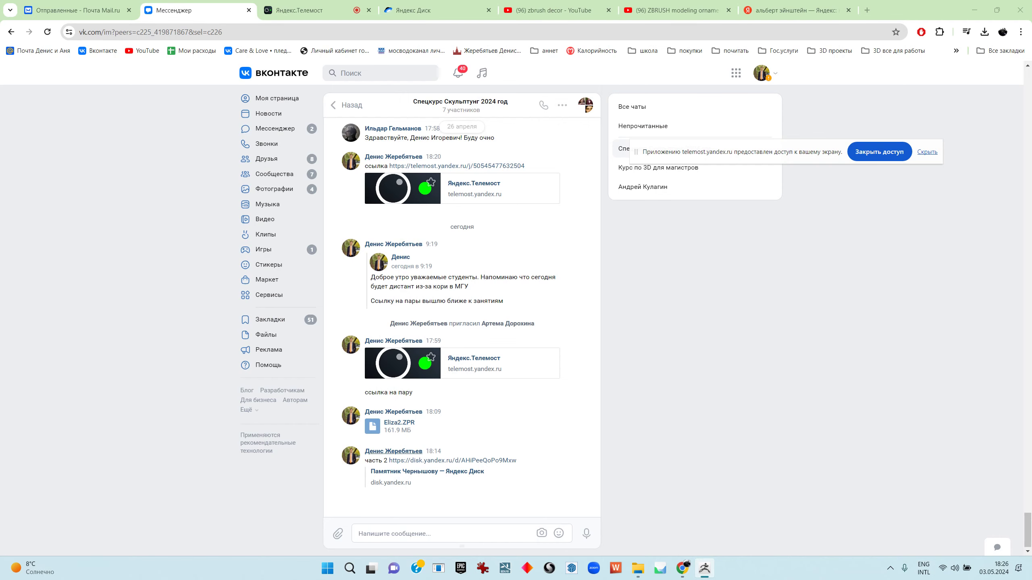
Drag Eliza3.ZPR from the Sculptris folder into the VK course chat and send it
key(alt+Tab)
key(alt+Tab)
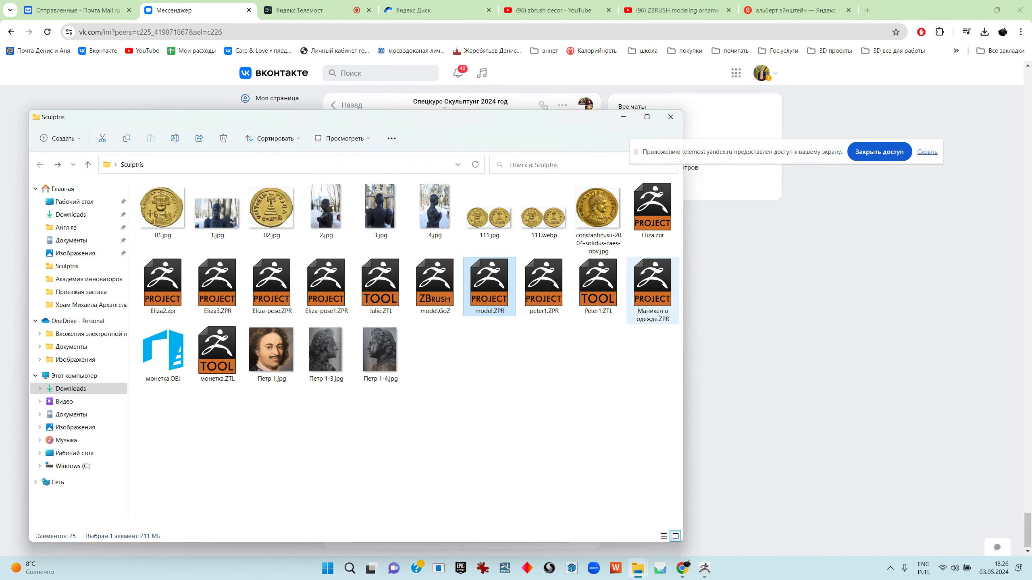
click(272, 284)
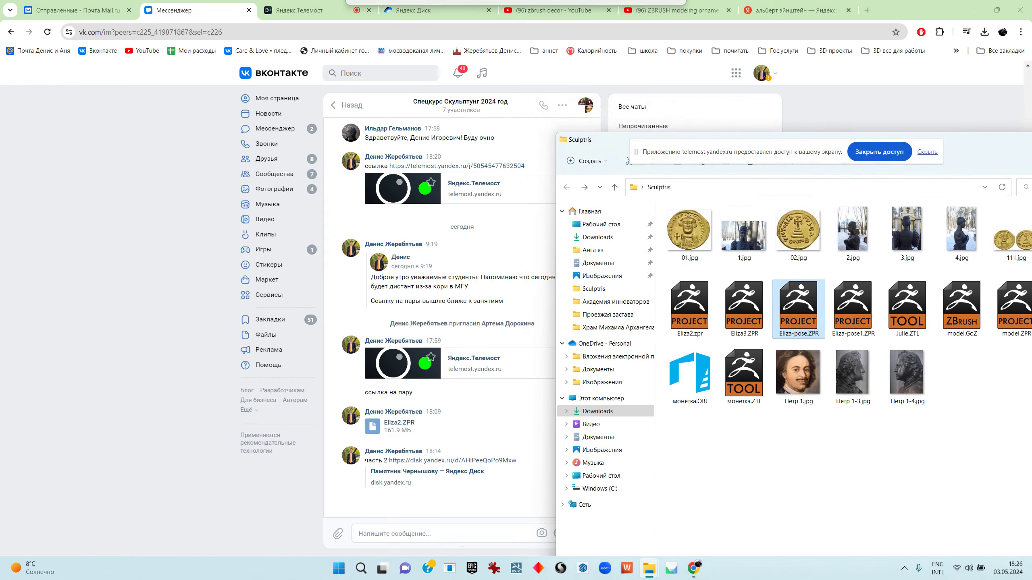
drag(203, 117, 708, 111)
drag(723, 280, 406, 496)
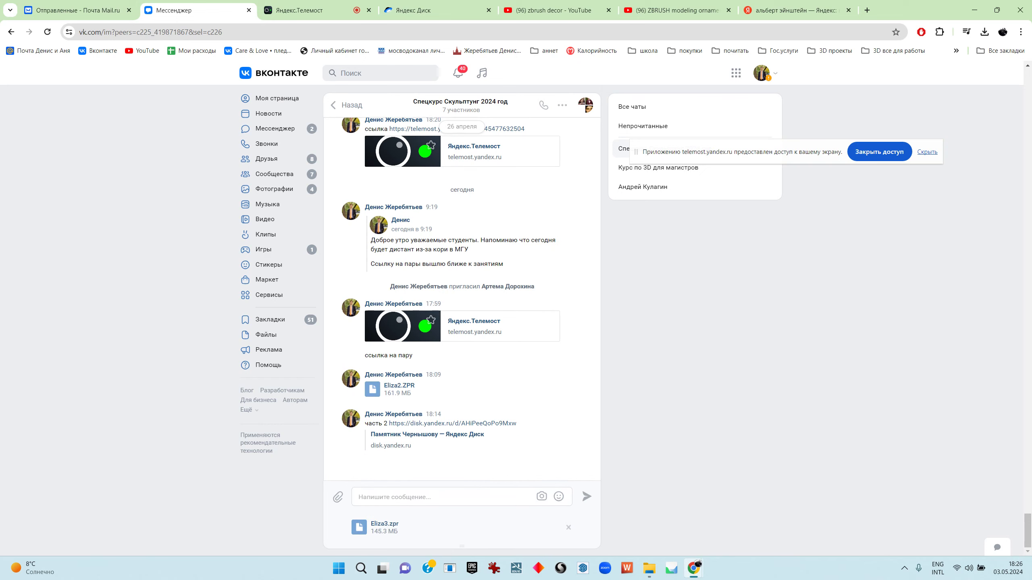
key(Return)
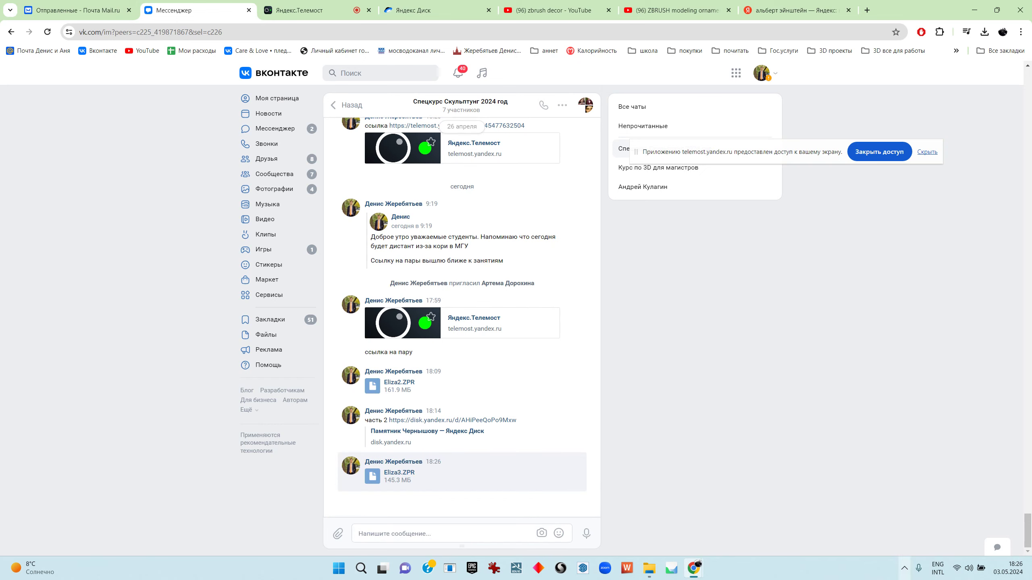
Open the screen recorder's settings window from the tray, then hide it again
click(904, 568)
click(885, 540)
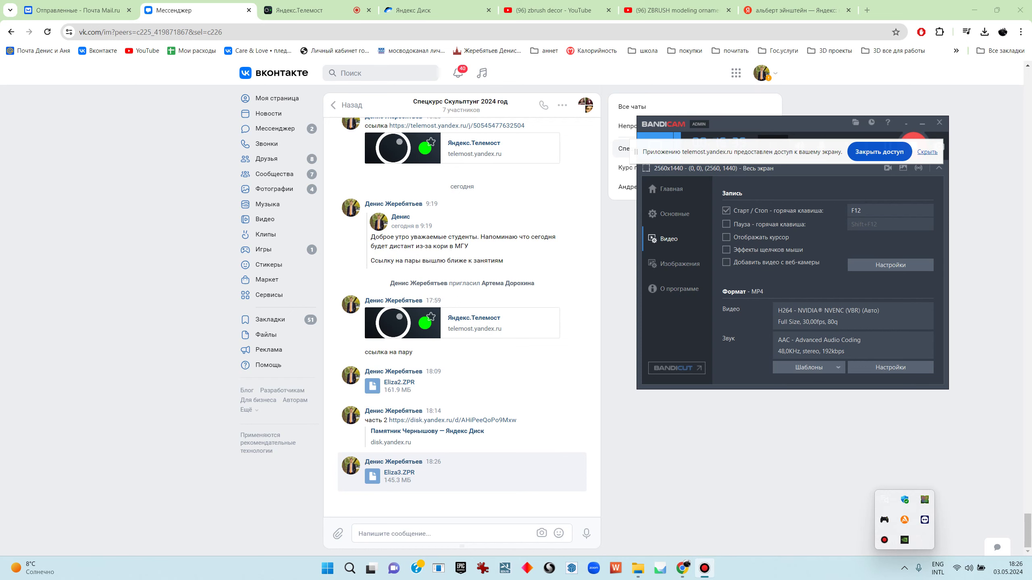
drag(772, 122, 716, 228)
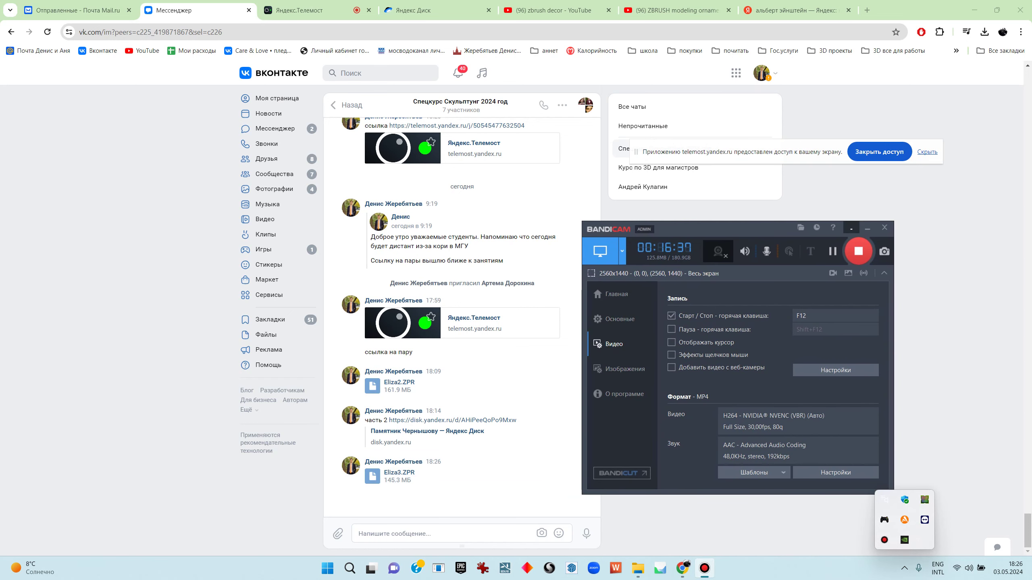
click(885, 227)
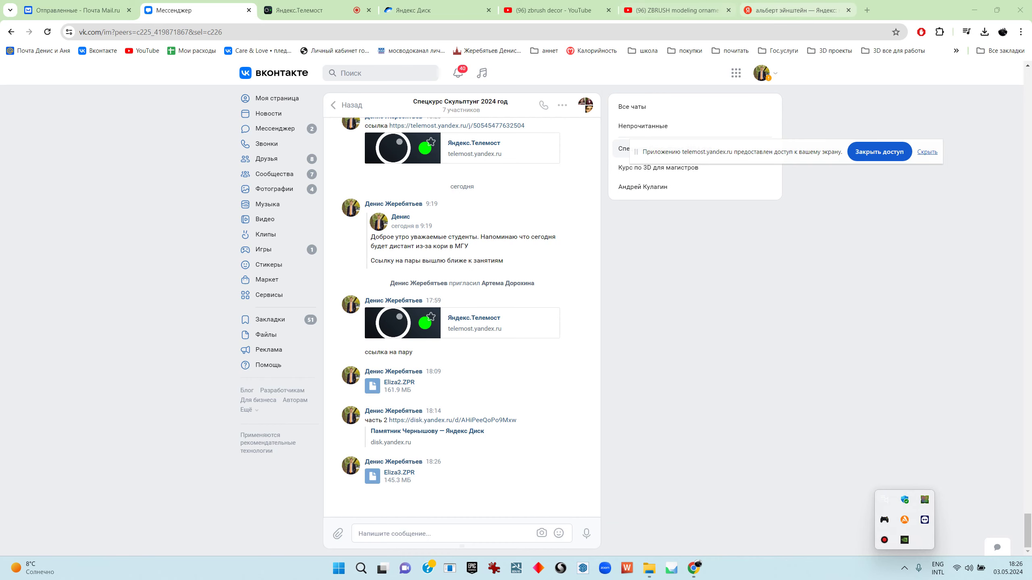
Close the Einstein and zbrush decor search tabs and minimise the browser
click(793, 10)
key(ctrl+w)
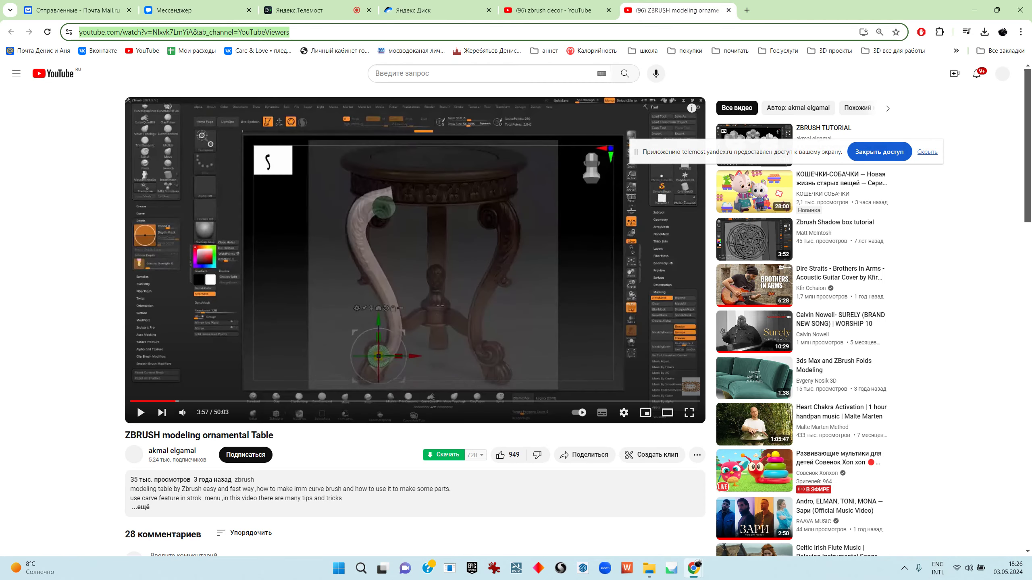
key(ctrl+shift+Tab)
click(608, 10)
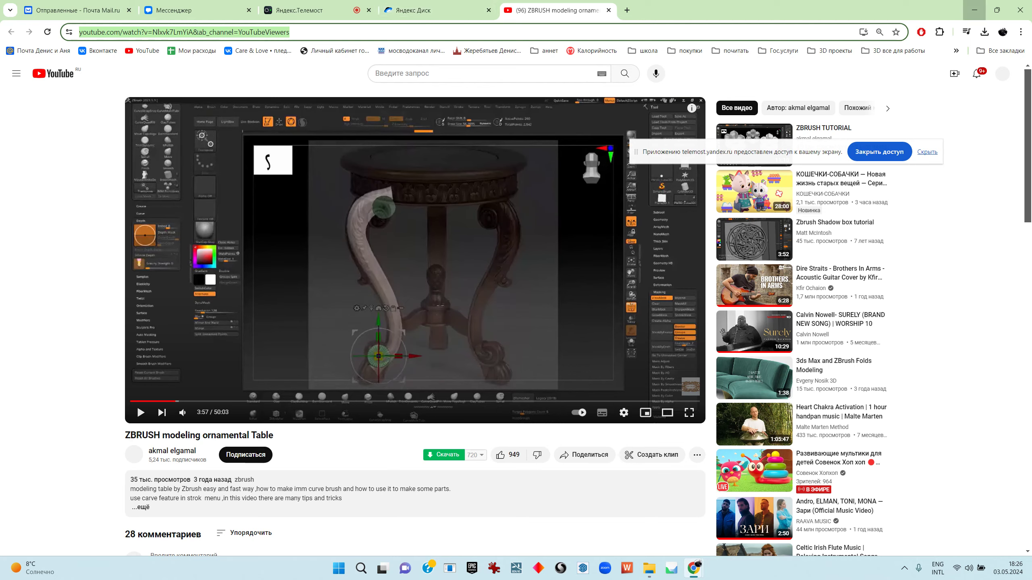
click(974, 10)
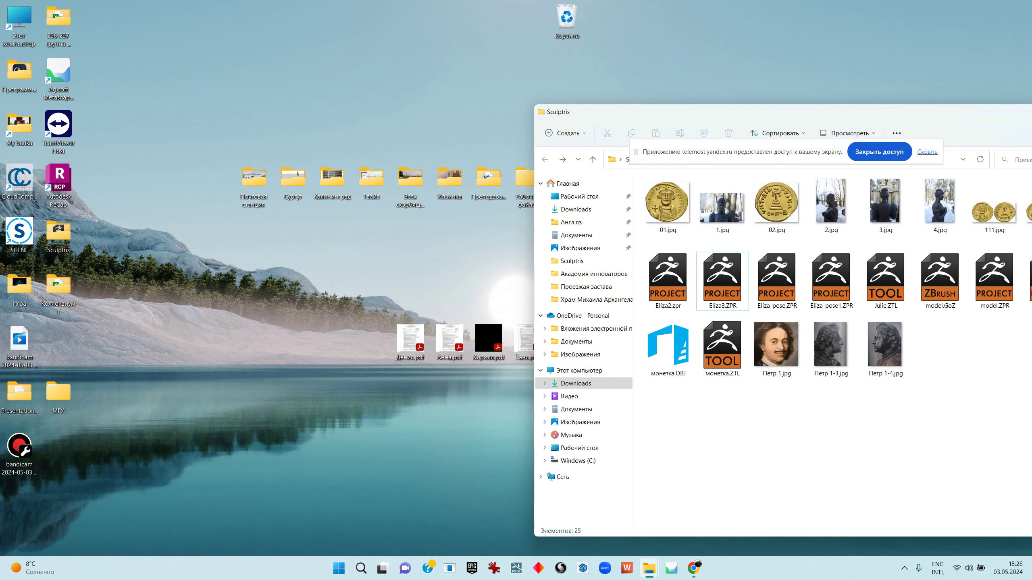
Start ZBrush 2019 from its shortcut in the desktop Программы folder
double_click(19, 73)
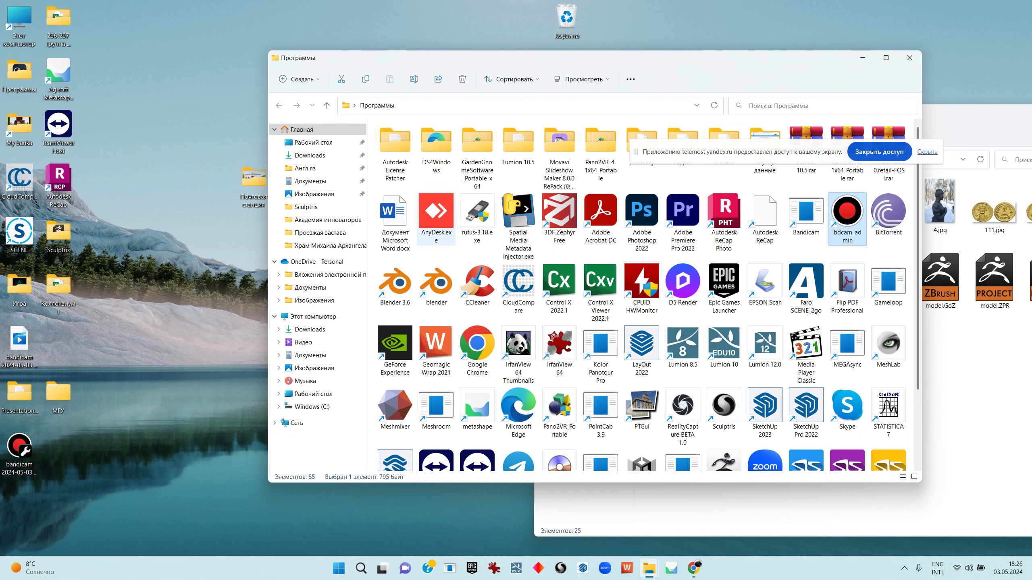
scroll(642, 297, down, 3)
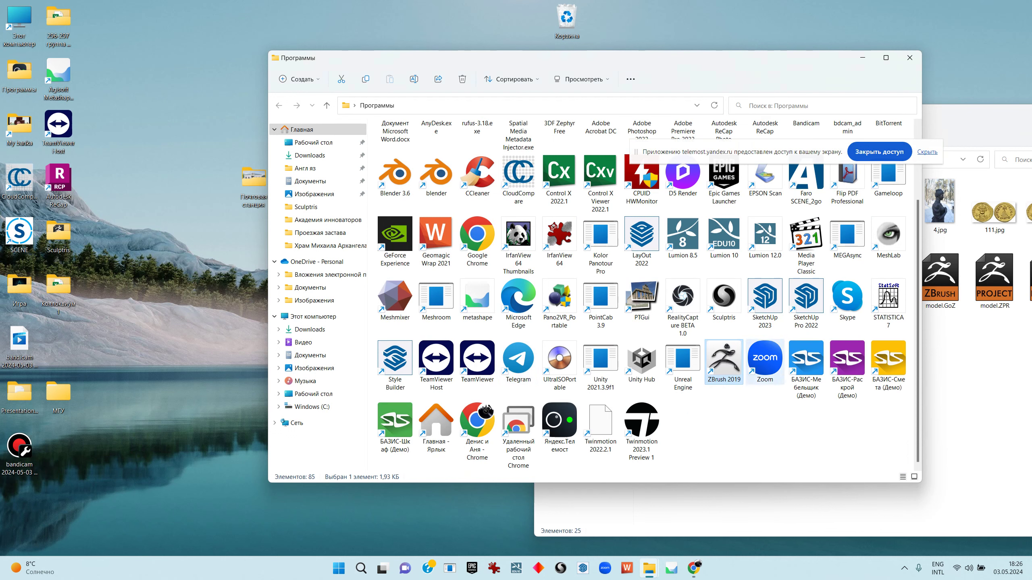
double_click(724, 360)
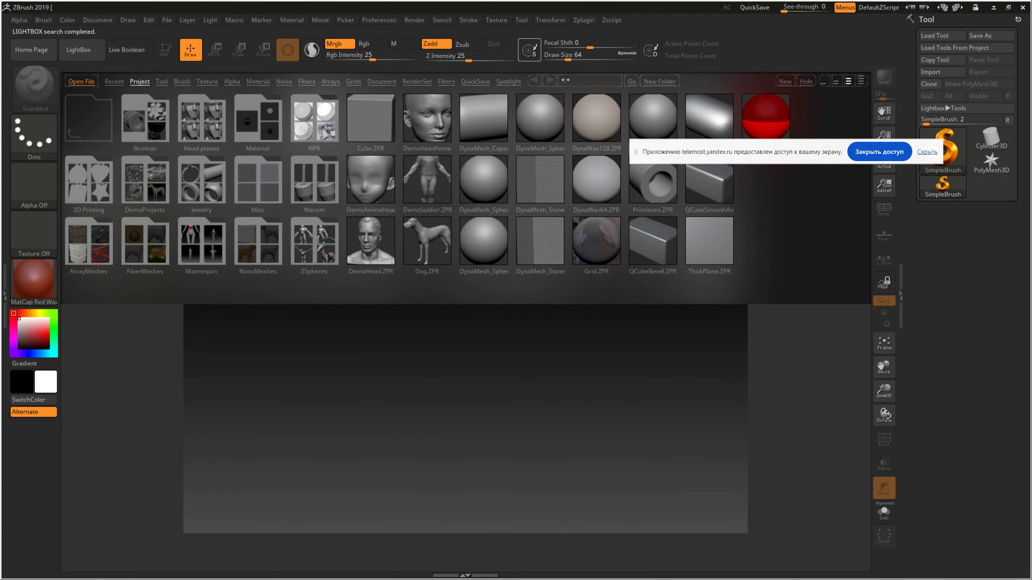
Load Eliza3.ZPR from Desktop > Sculptris through LightBox's Open File browser
click(82, 82)
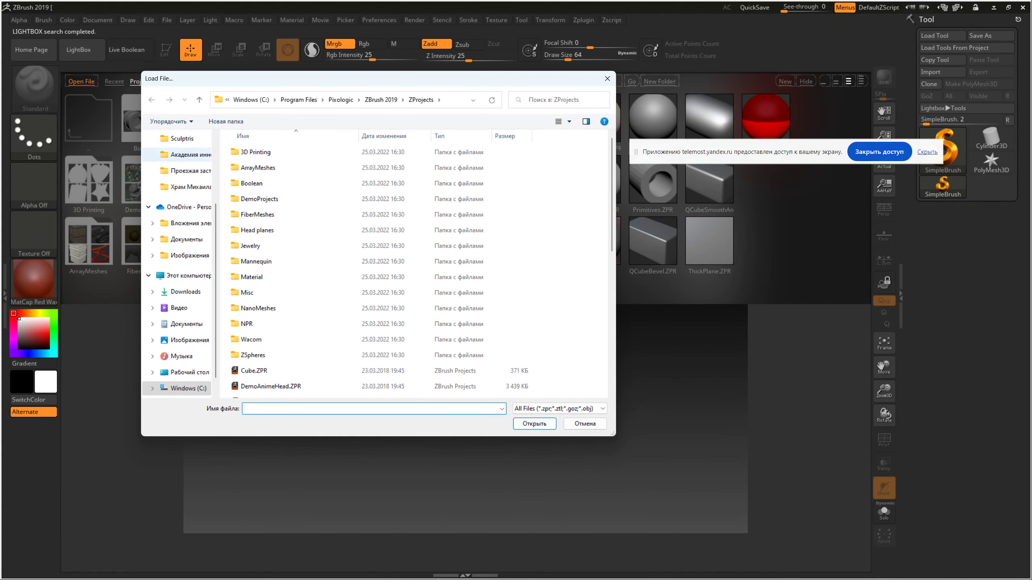
scroll(179, 203, up, 3)
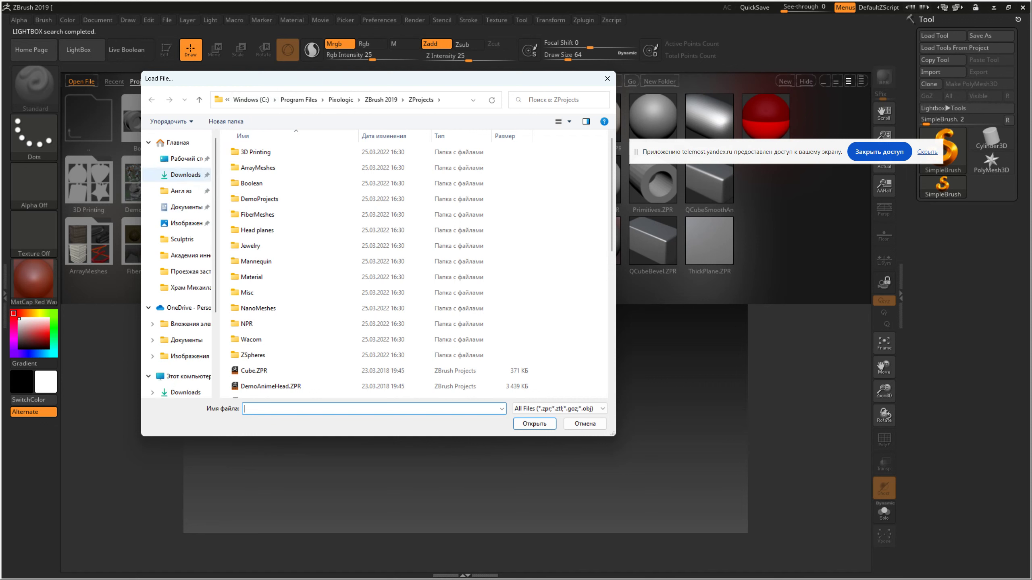
click(185, 159)
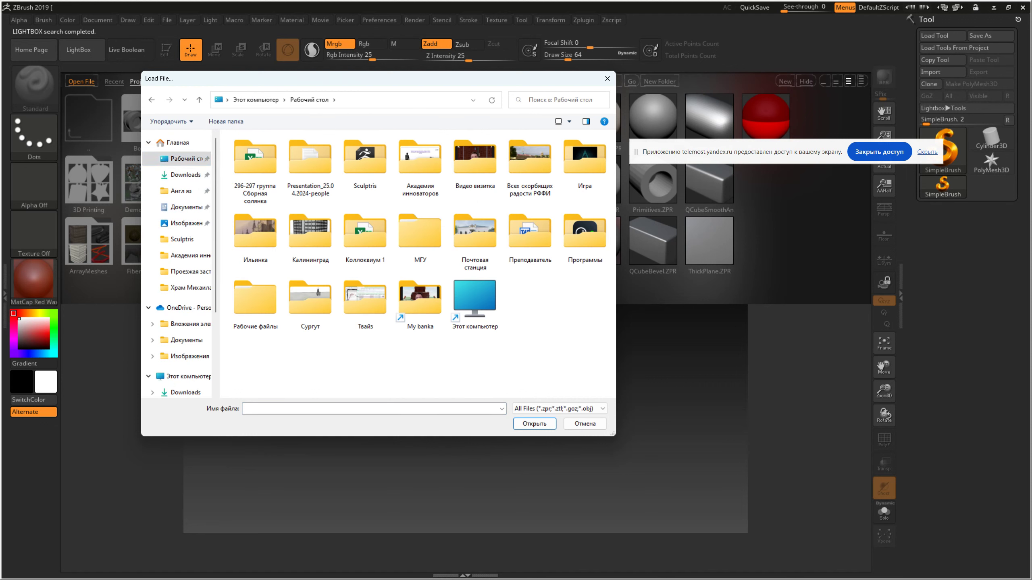
click(475, 163)
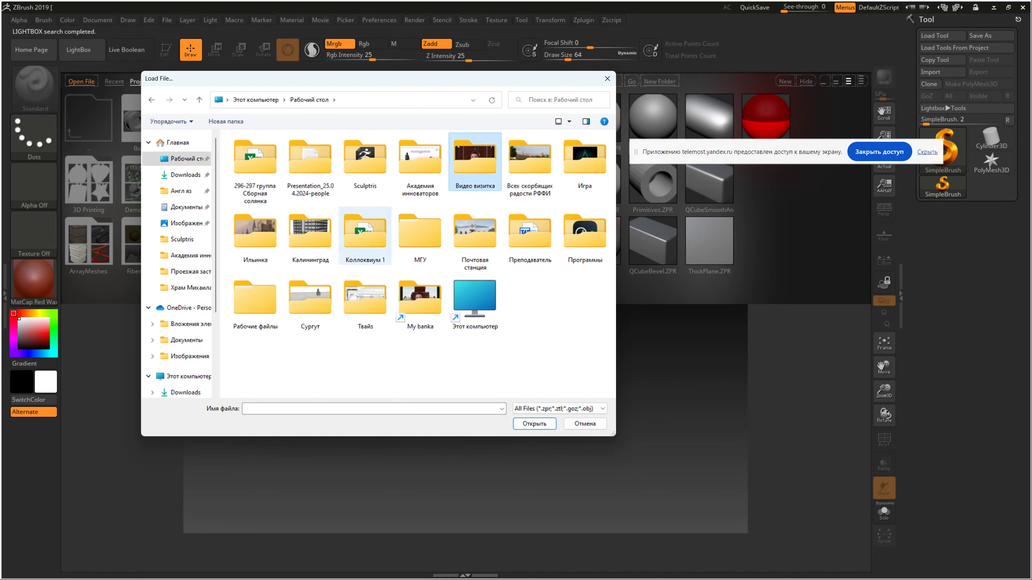
click(528, 357)
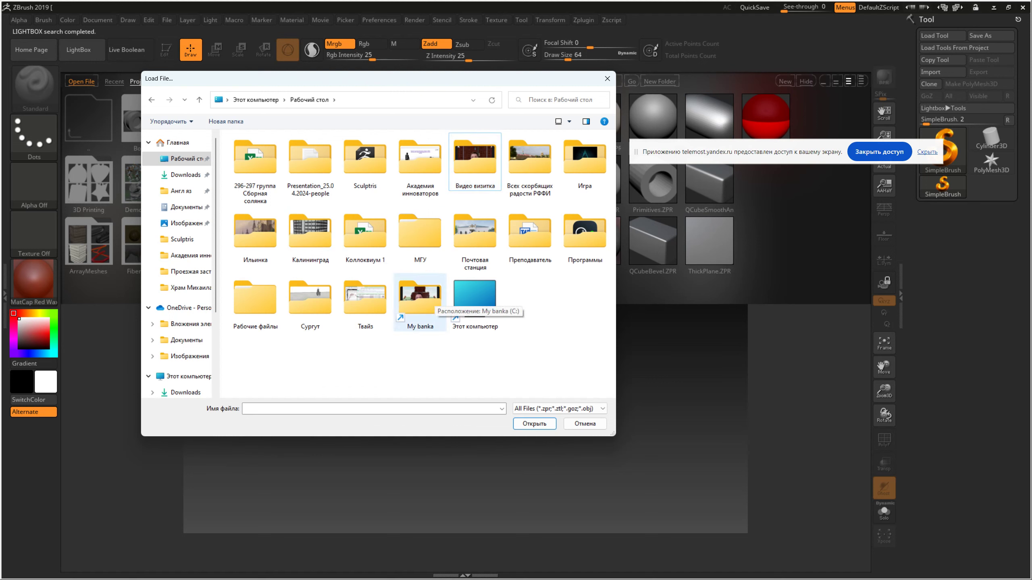
click(310, 236)
double_click(364, 163)
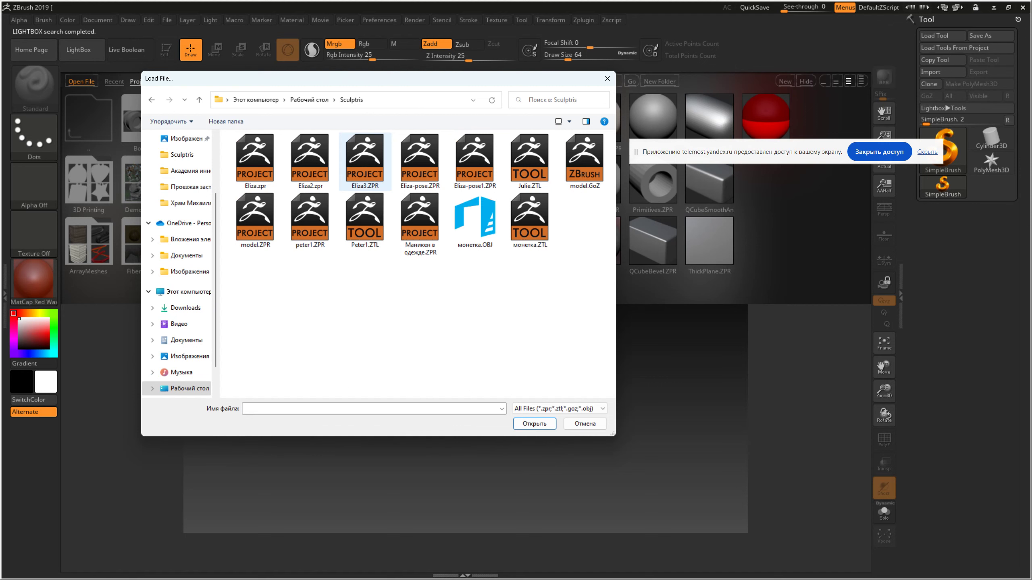
double_click(310, 163)
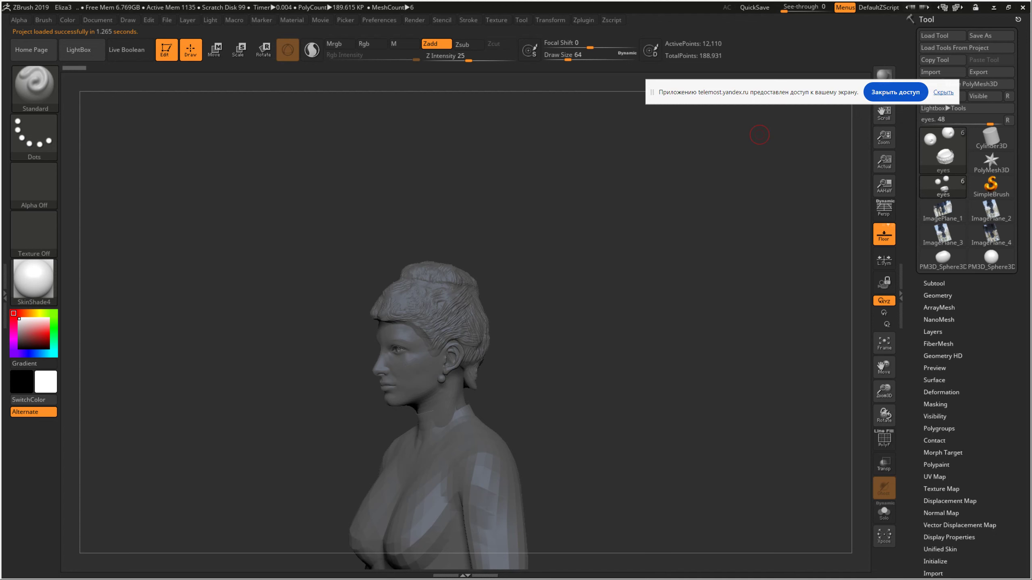
Dock the Texture palette and show the Front statue photo under Image Plane > Reference Views
click(550, 19)
click(496, 20)
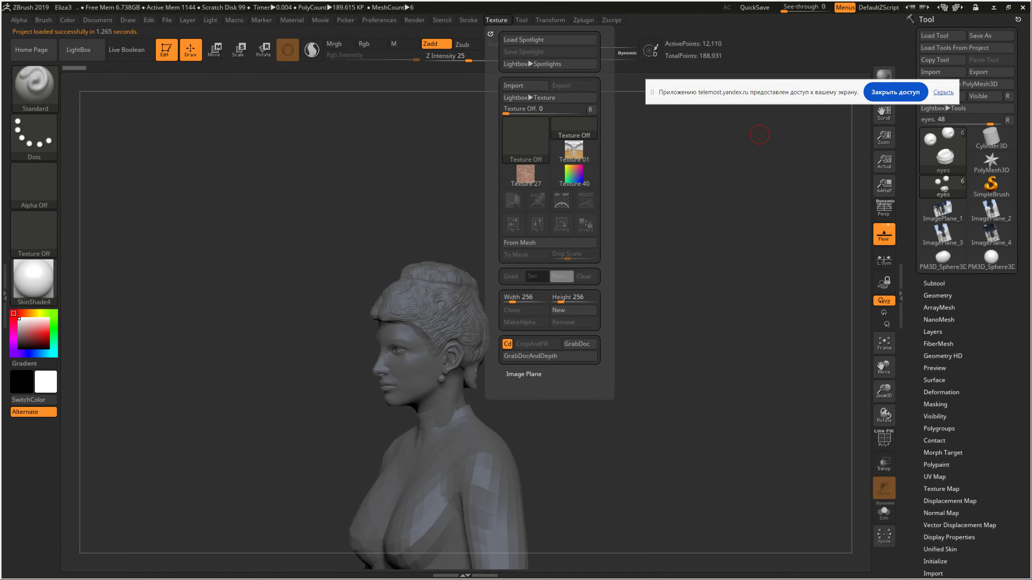
click(490, 34)
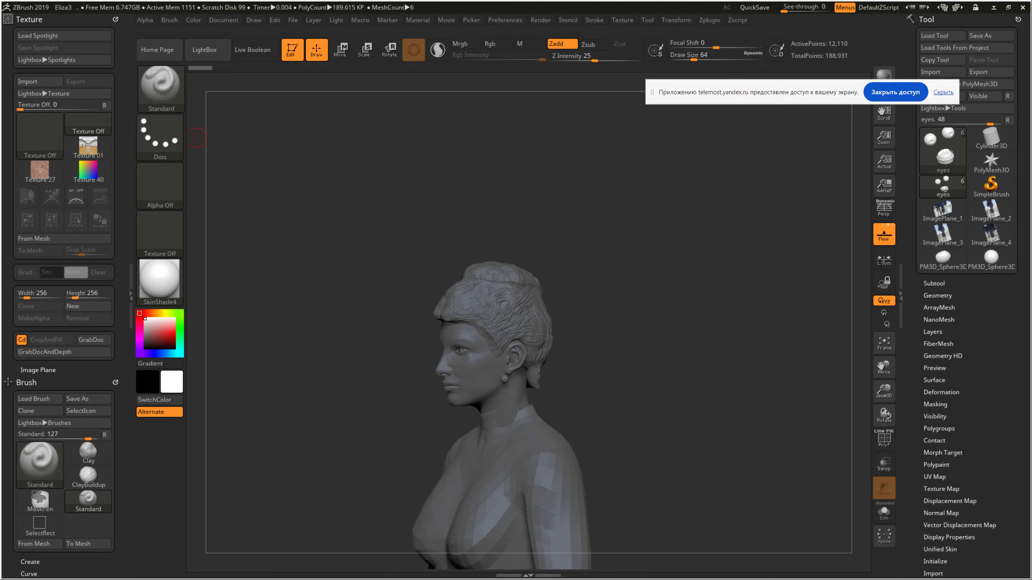
click(37, 371)
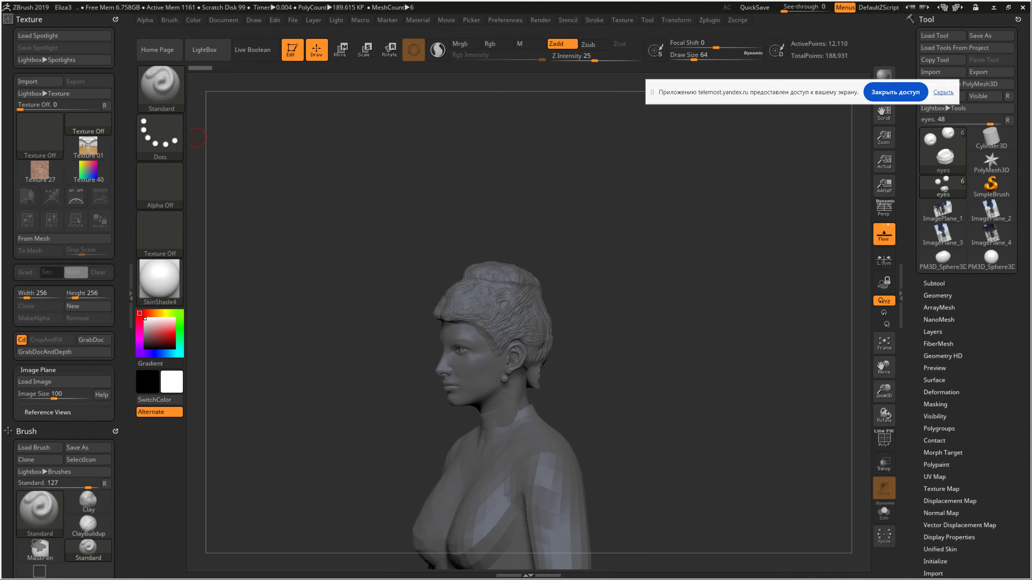
click(48, 413)
click(25, 423)
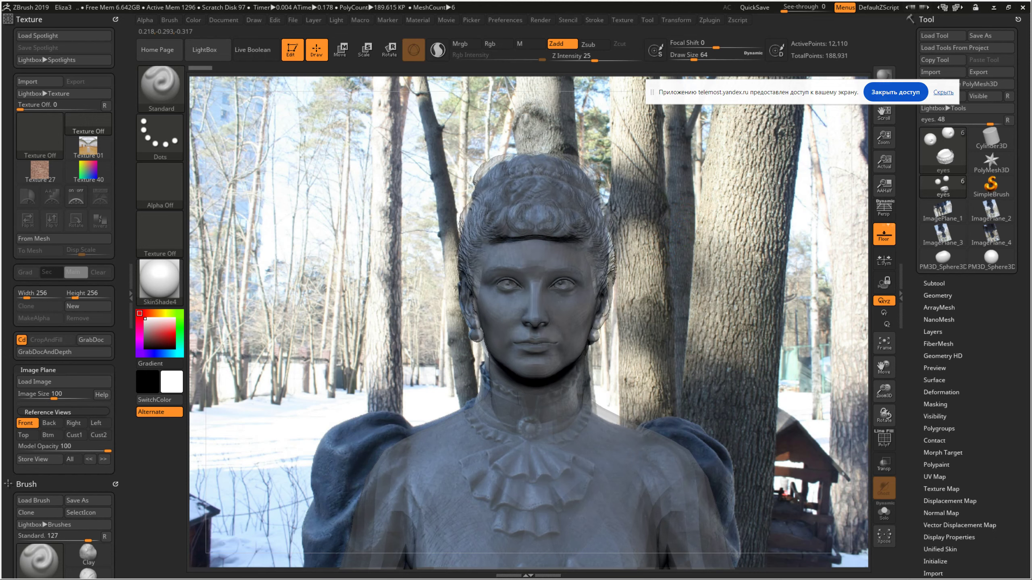
key(super)
key(super)
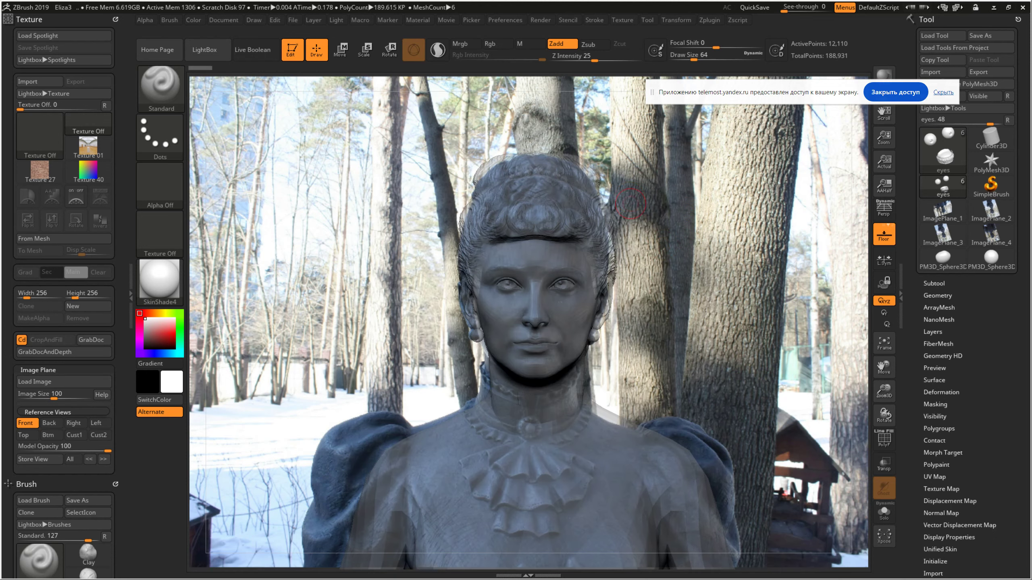
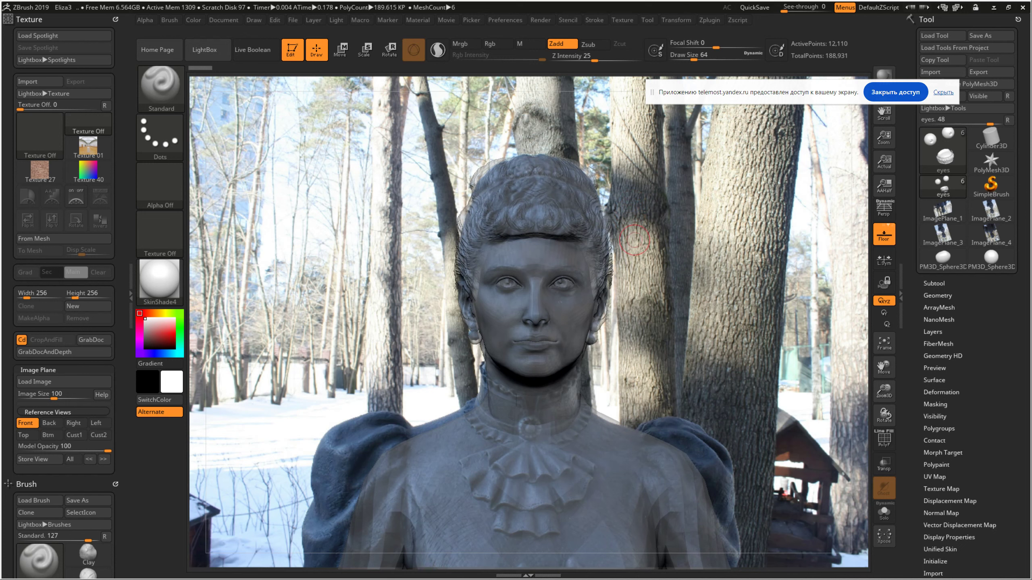
With the Smooth brush active, compare the bust to right, left and back references, undoing two strokes
key(shift)
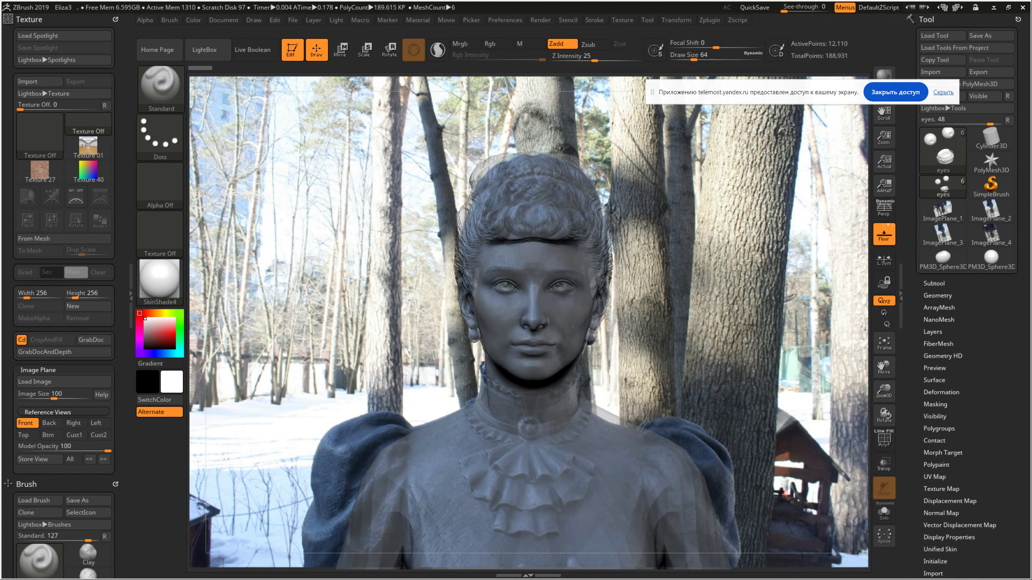
click(73, 423)
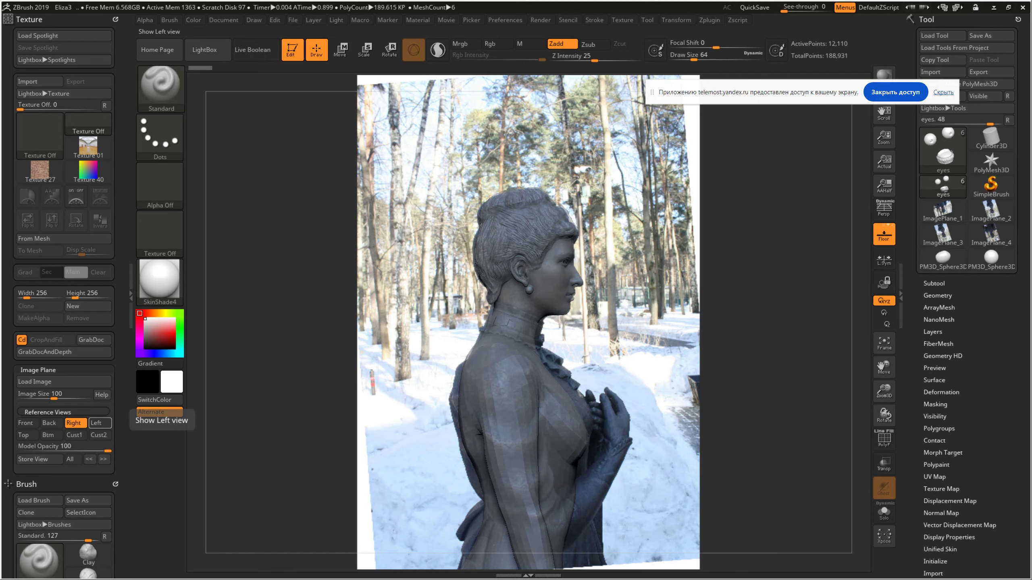
click(96, 423)
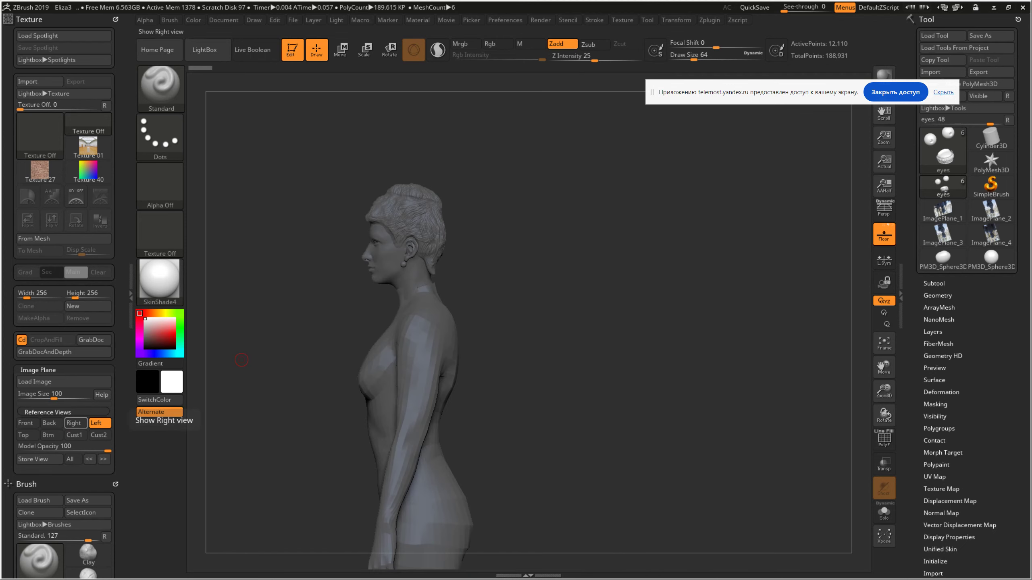
click(96, 423)
click(49, 423)
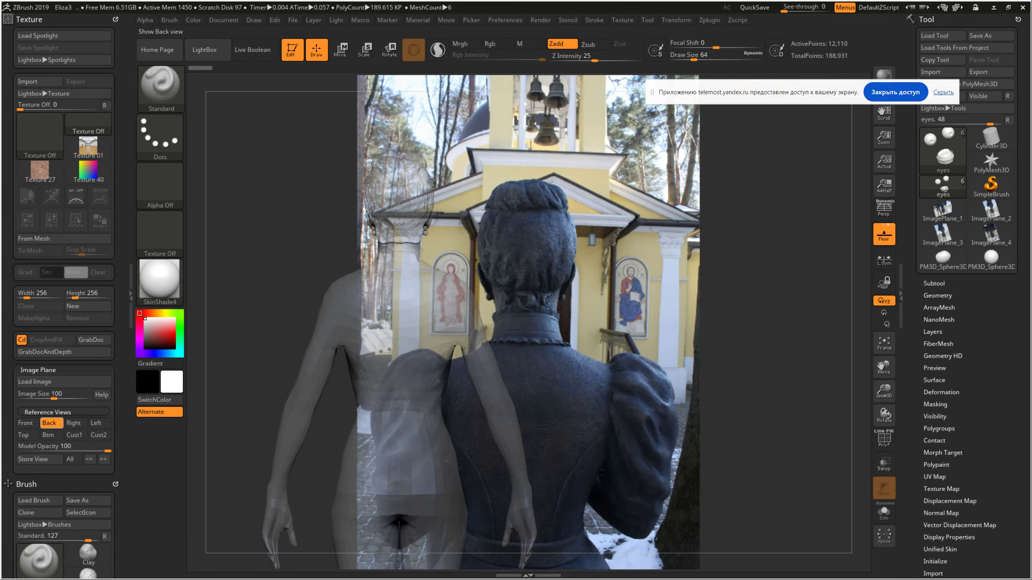
key(ctrl+shift+z)
key(ctrl+shift+z)
key(ctrl+shift+z)
key(ctrl+shift+z)
key(ctrl+z)
key(ctrl+z)
key(ctrl+z)
key(ctrl+z)
key(ctrl+z)
key(ctrl+z)
key(ctrl+z)
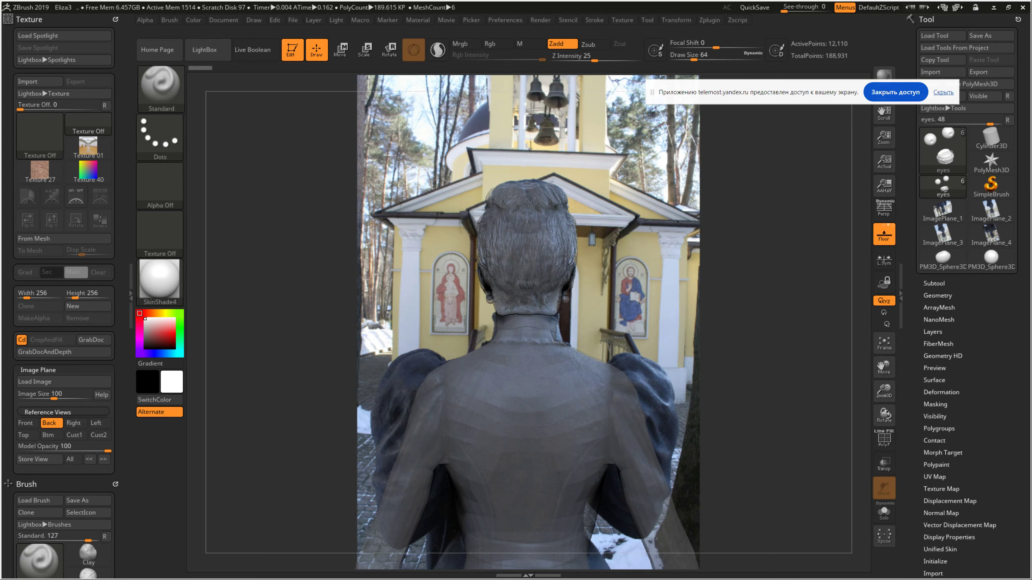
key(ctrl+z)
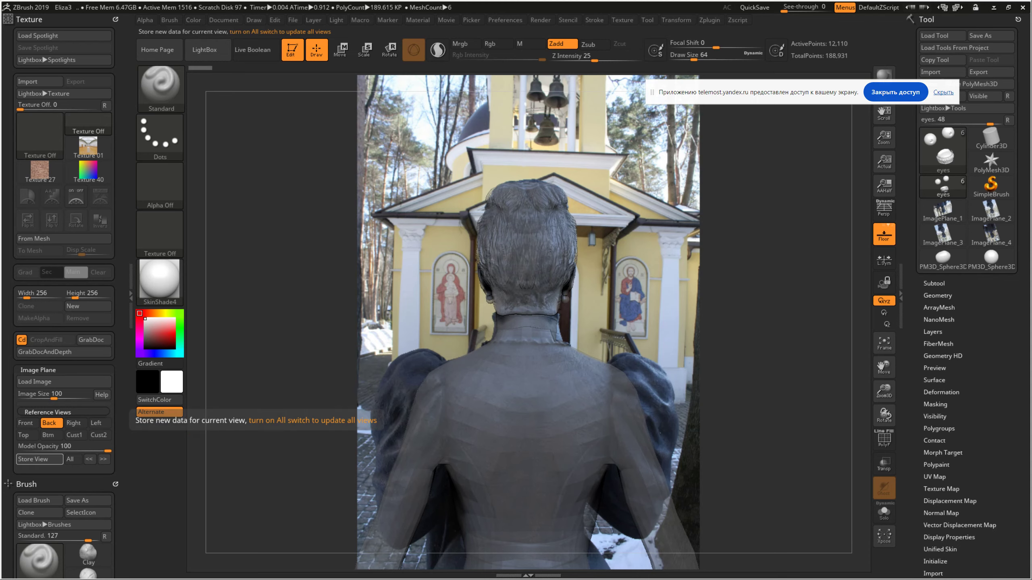
Recheck the front, back and right reference photos, end on front view, and show the subtool list
click(25, 423)
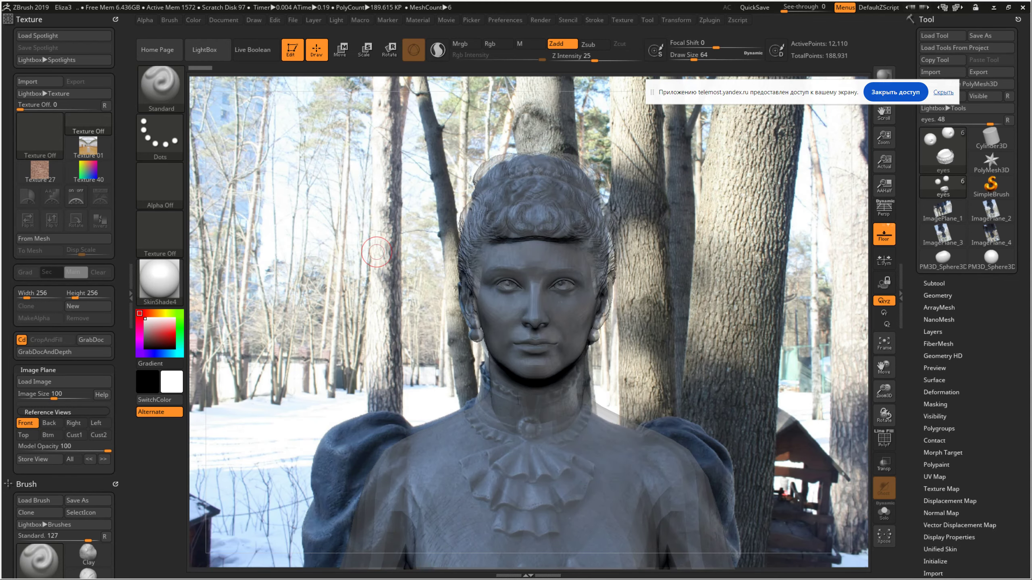
click(49, 423)
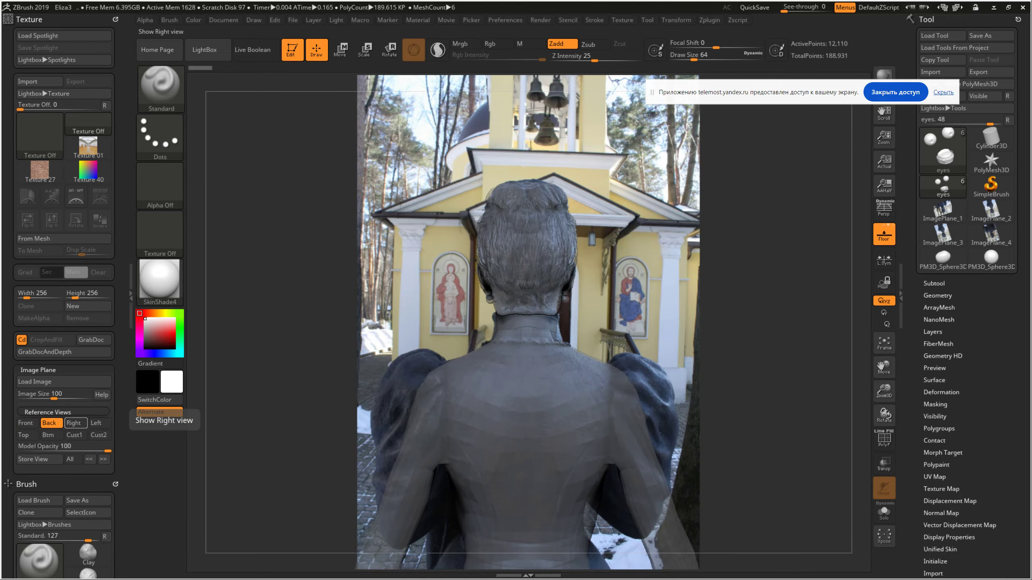
click(73, 423)
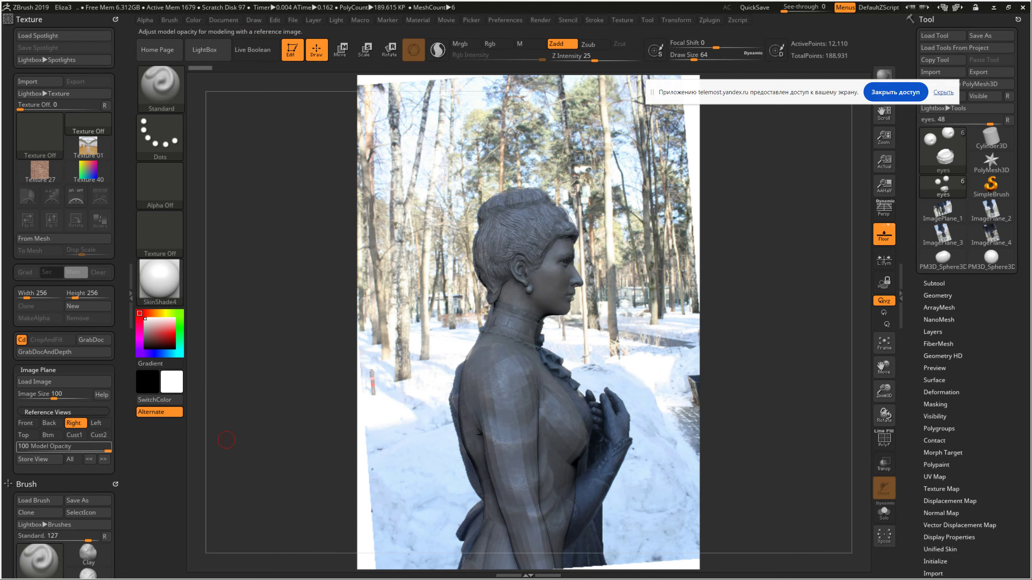
click(25, 423)
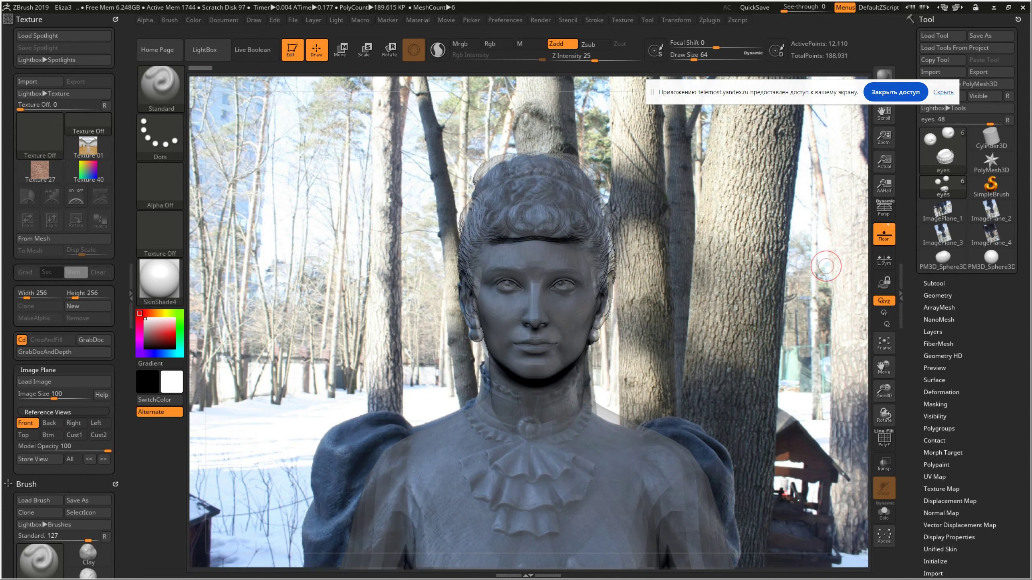
click(933, 283)
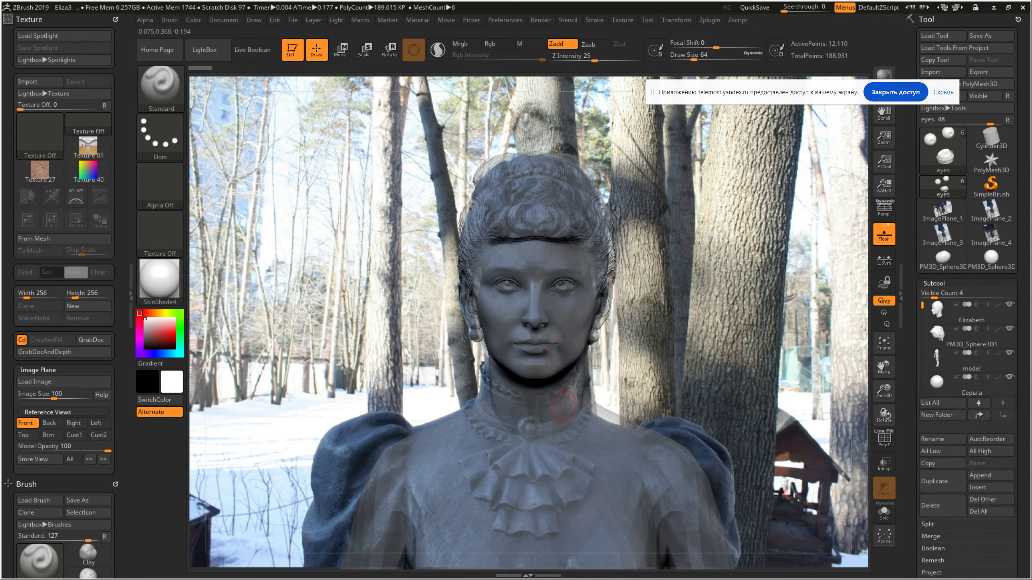
mouse_move(968, 361)
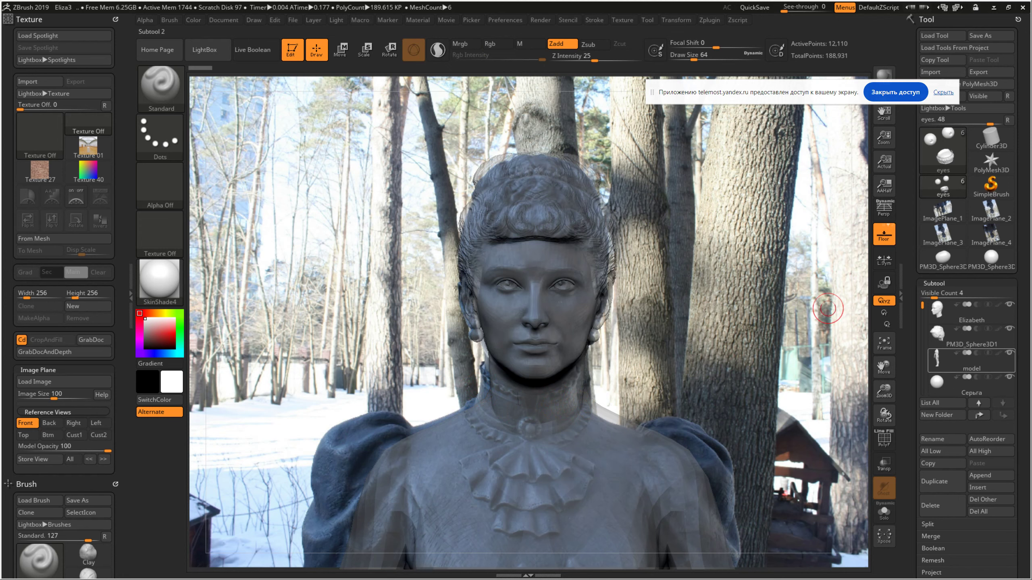
Select the 'model' body subtool and frame its head and shoulders from the left side
alt+click(828, 308)
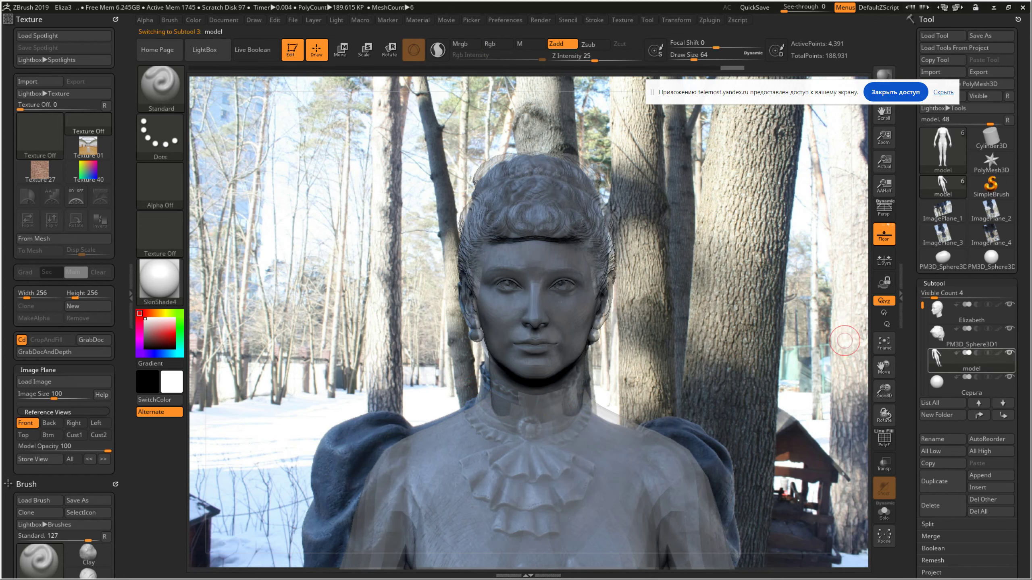
drag(853, 394, 741, 379)
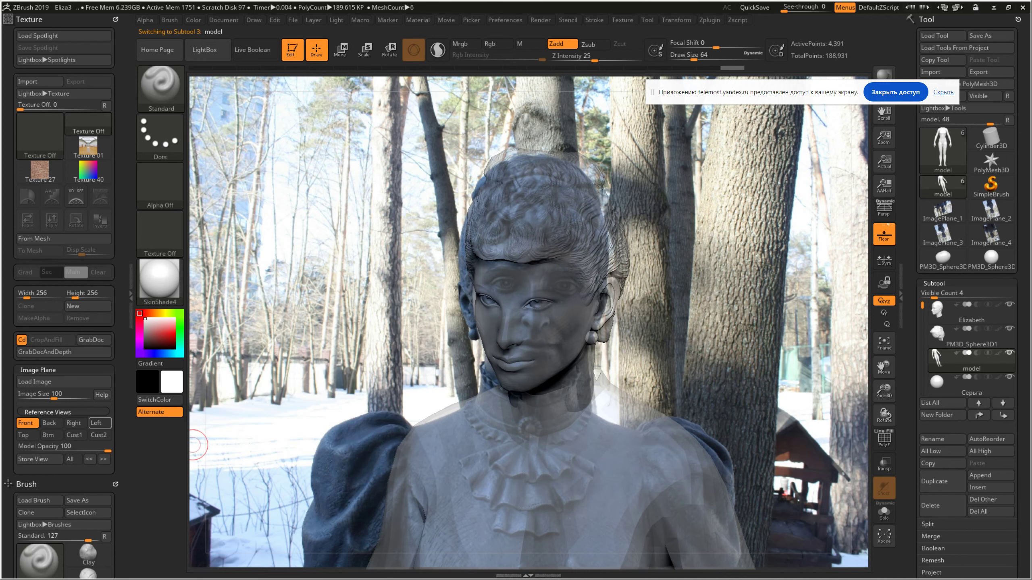
click(100, 422)
click(99, 435)
mouse_move(480, 342)
alt+mouse_down()
mouse_move(480, 284)
mouse_move(520, 284)
mouse_move(599, 351)
alt+mouse_up()
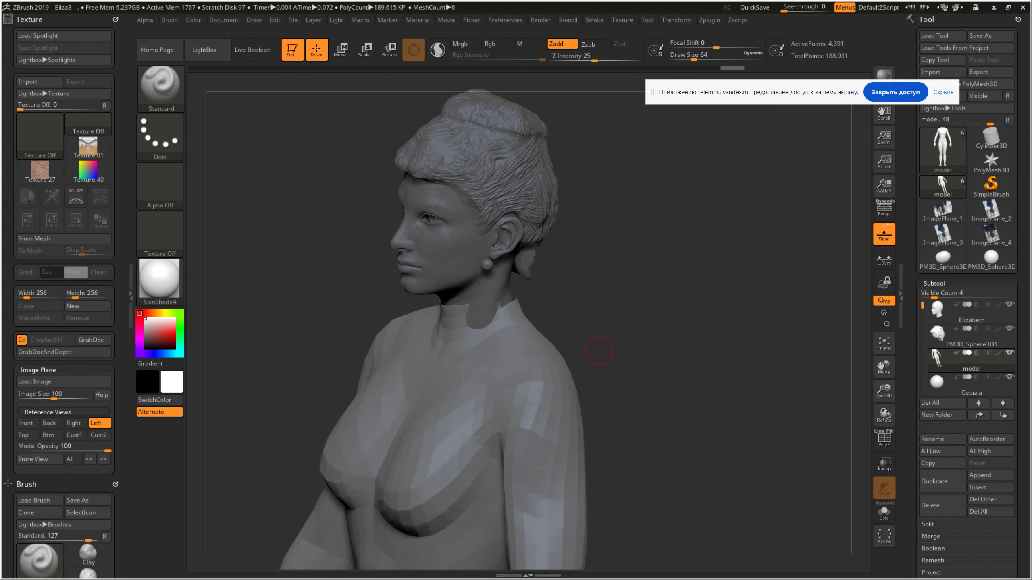
scroll(967, 406, down, 2)
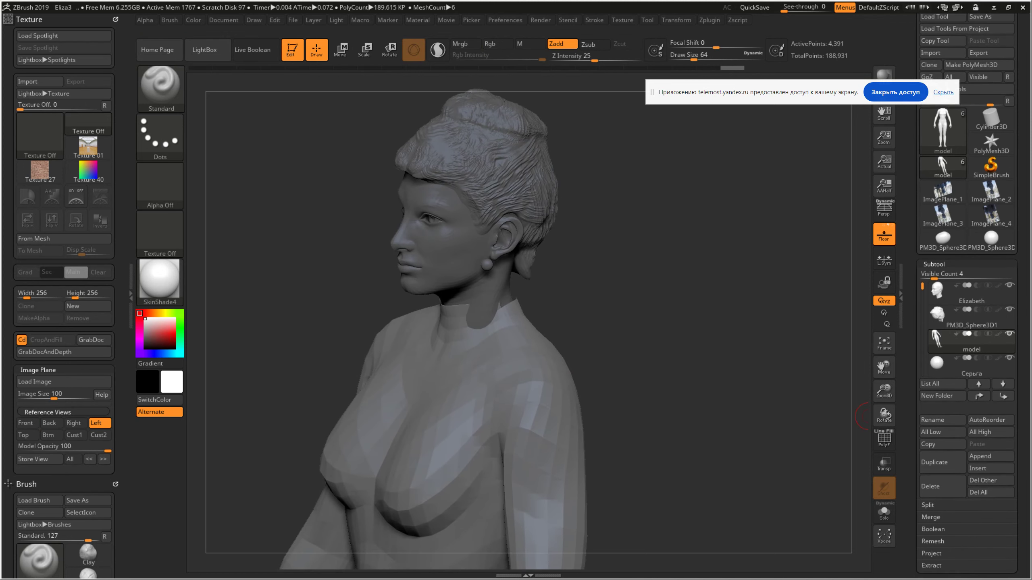
scroll(967, 366, down, 5)
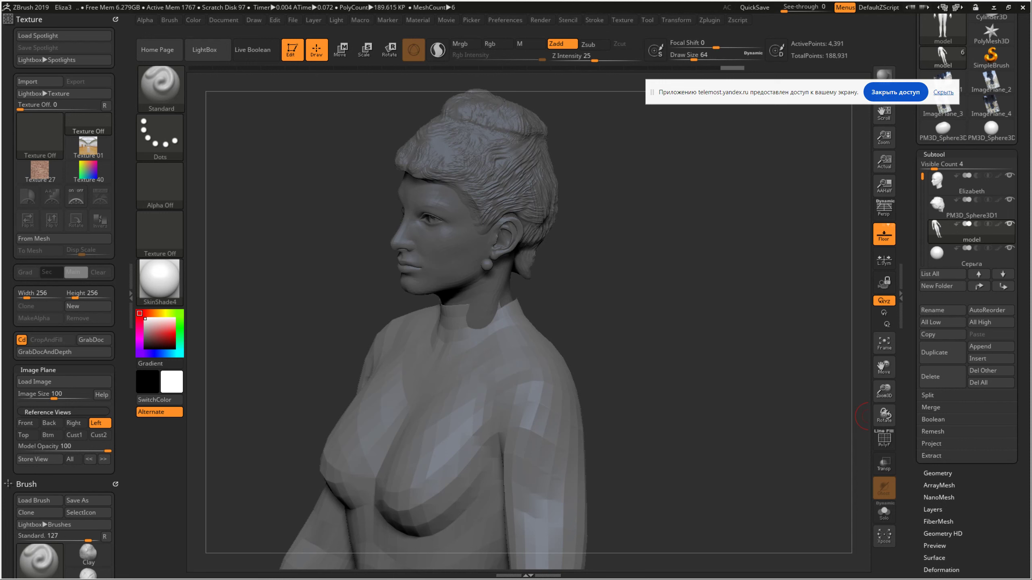
scroll(967, 285, up, 6)
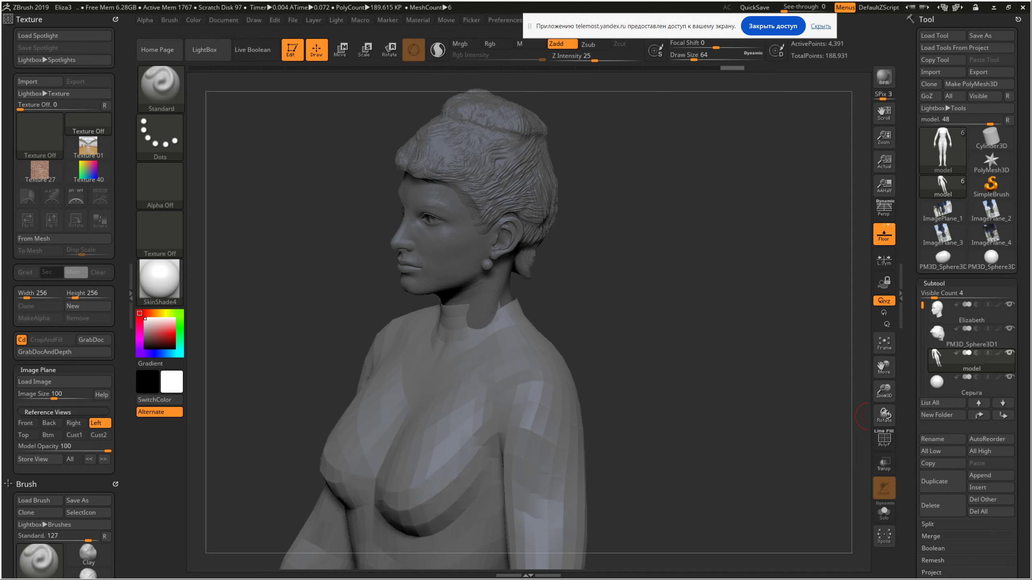
click(979, 83)
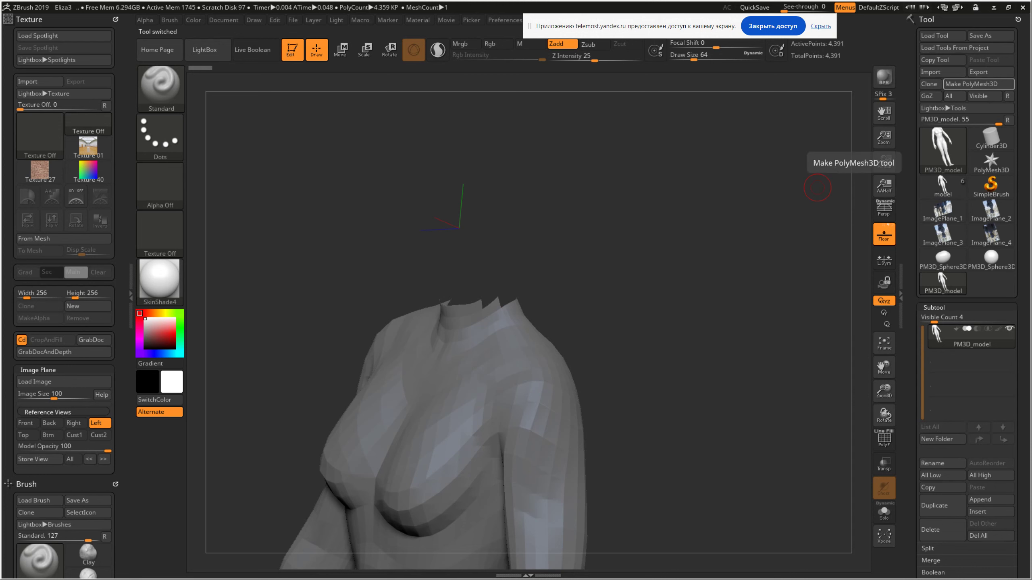
scroll(967, 467, down, 5)
scroll(967, 468, down, 1)
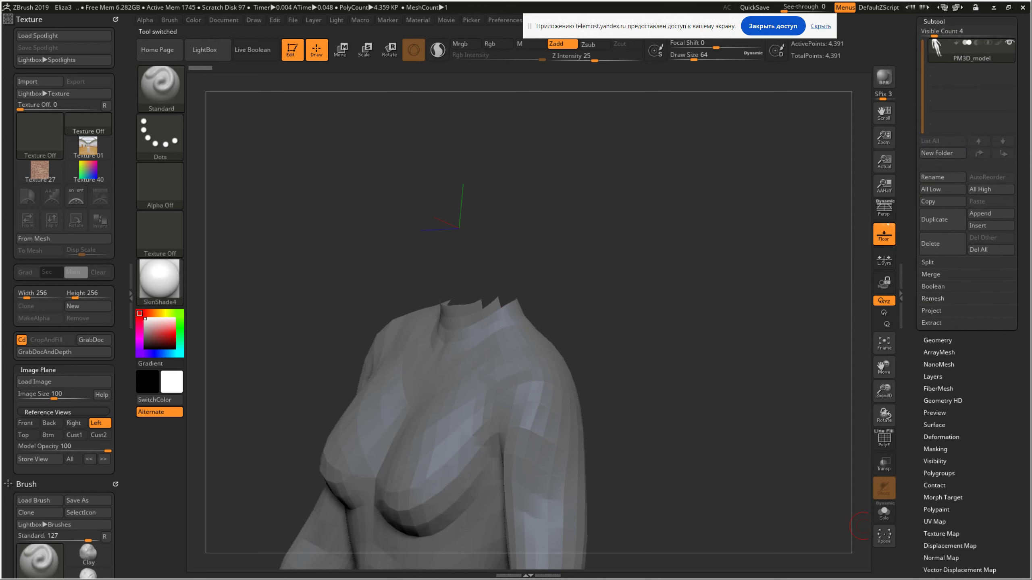
click(938, 341)
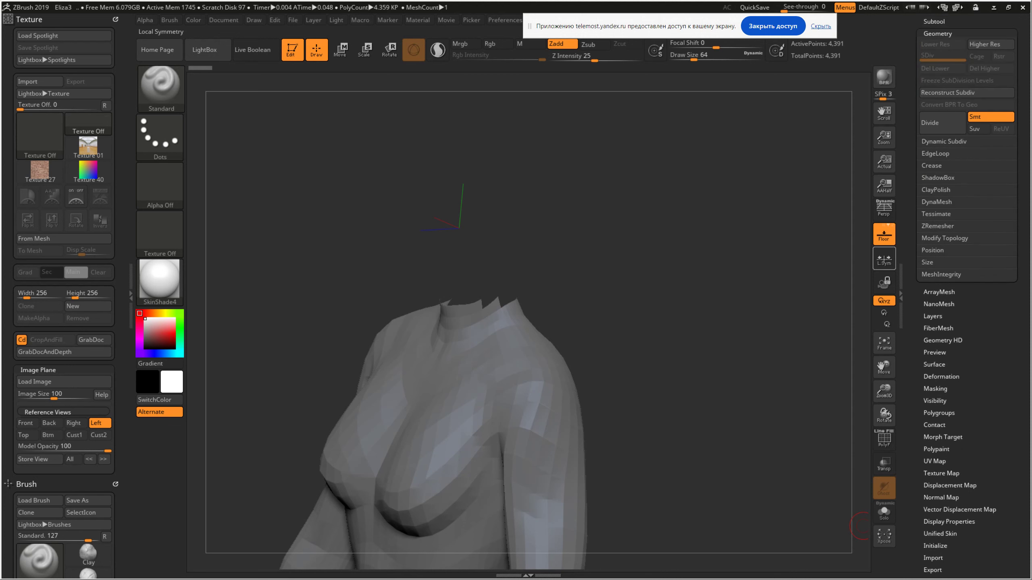
scroll(967, 284, up, 1)
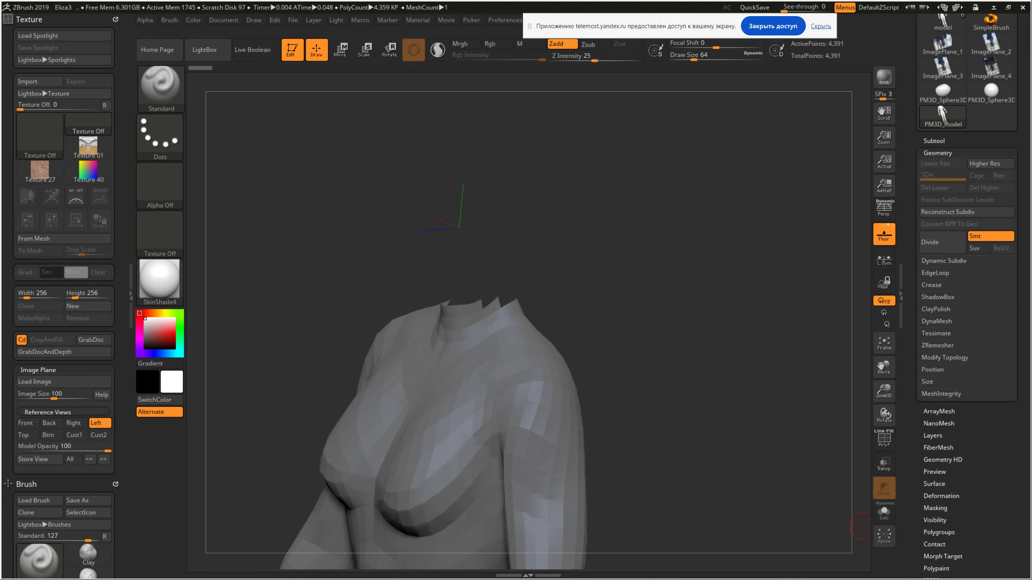
click(937, 322)
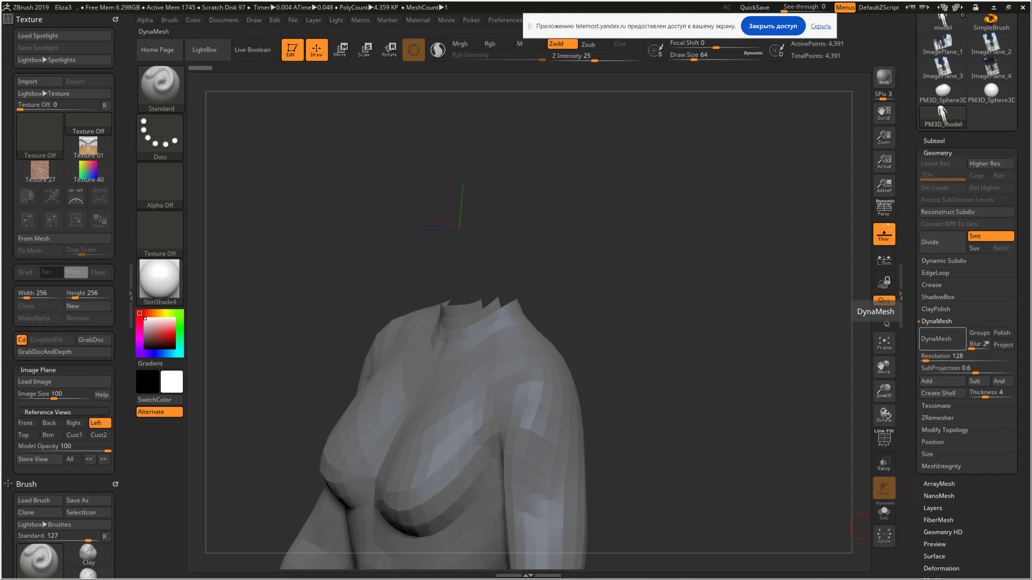
click(946, 356)
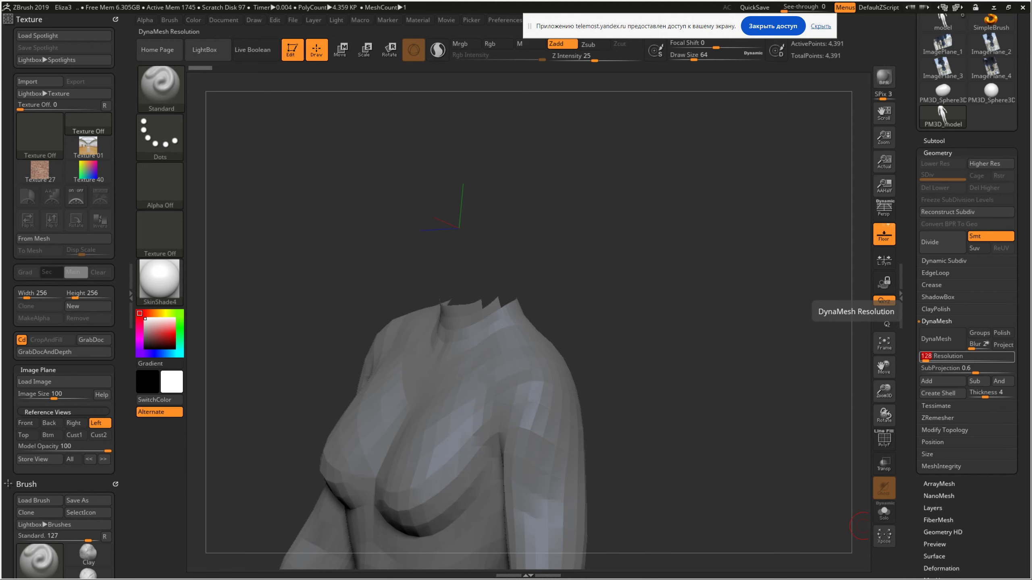
text(900)
key(Return)
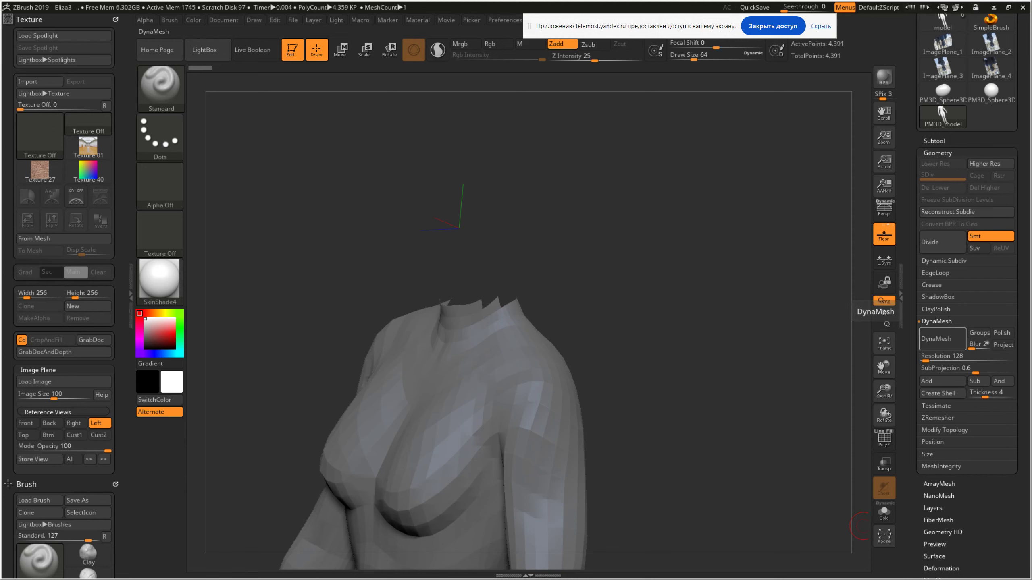
click(946, 356)
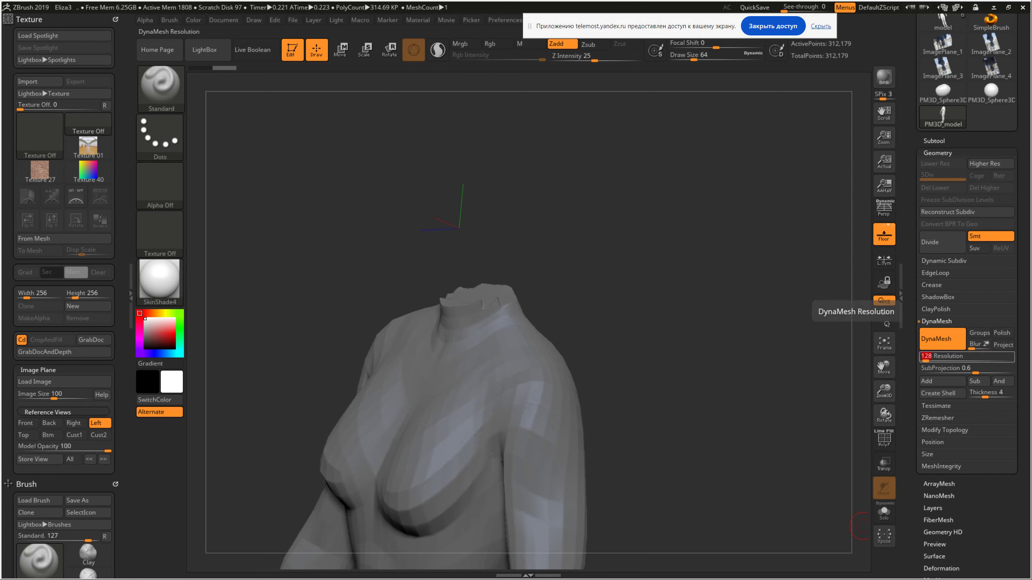
text(900)
text(904)
key(Return)
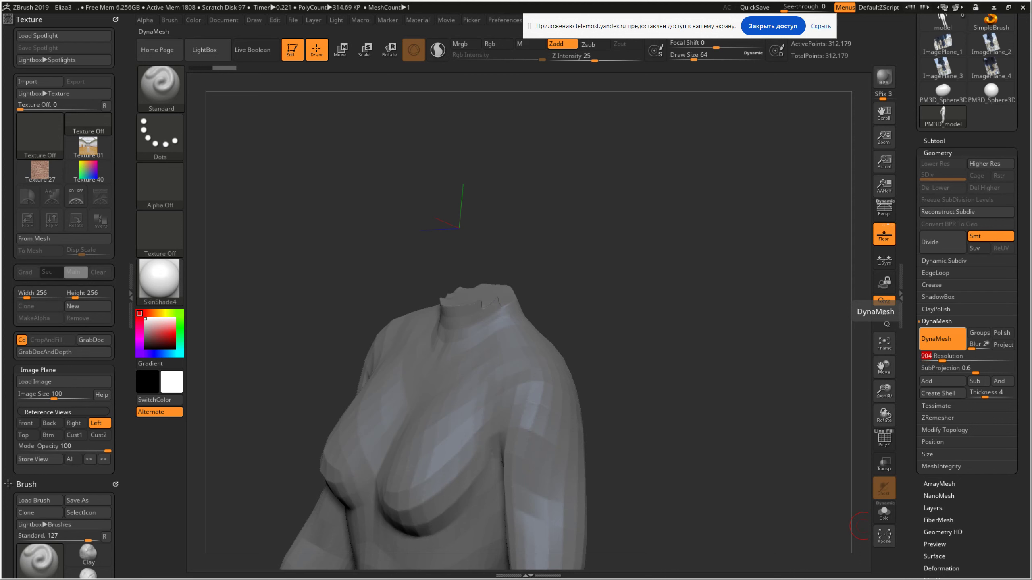
drag(537, 376, 543, 425)
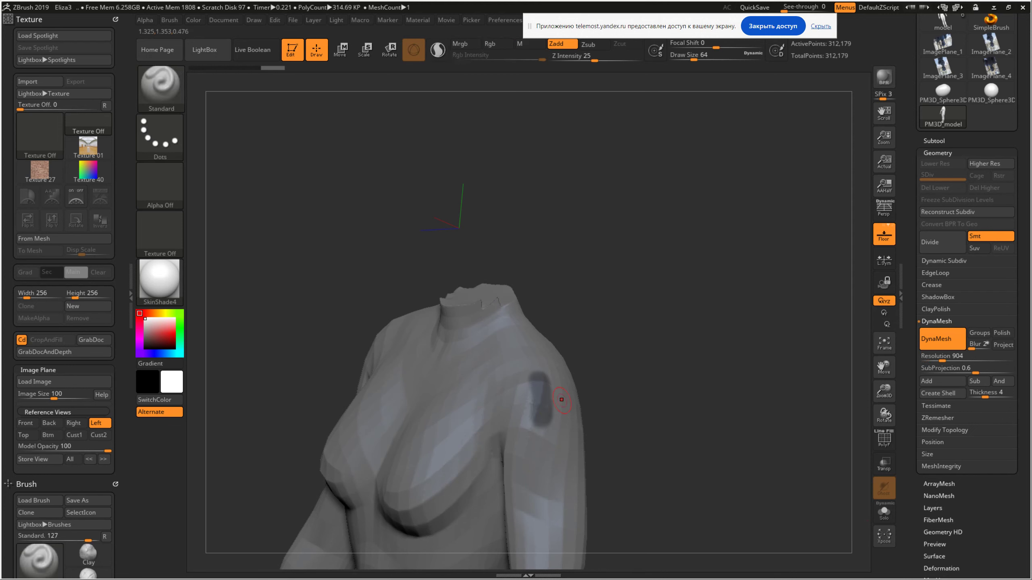
key(ctrl+z)
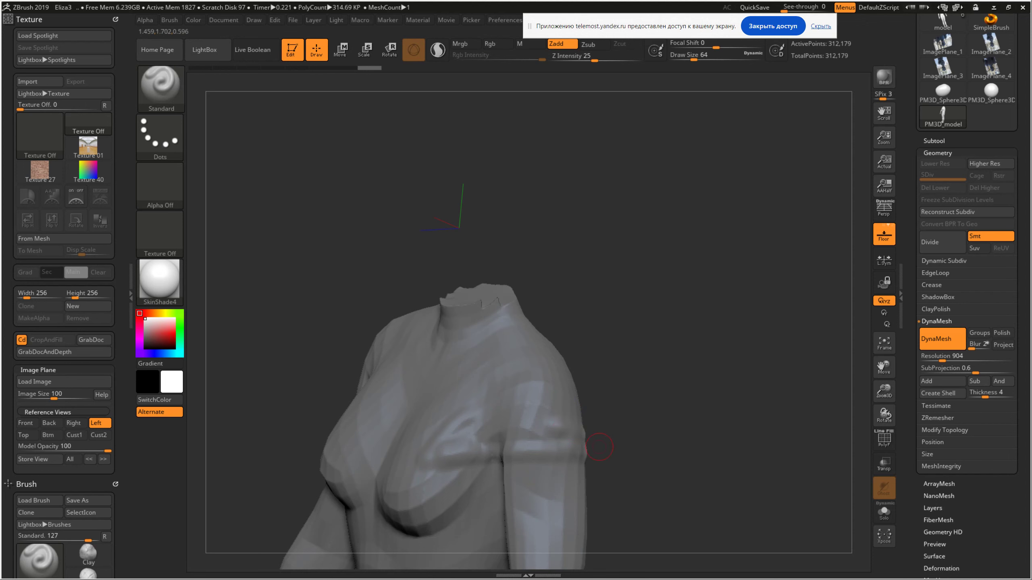
key(ctrl)
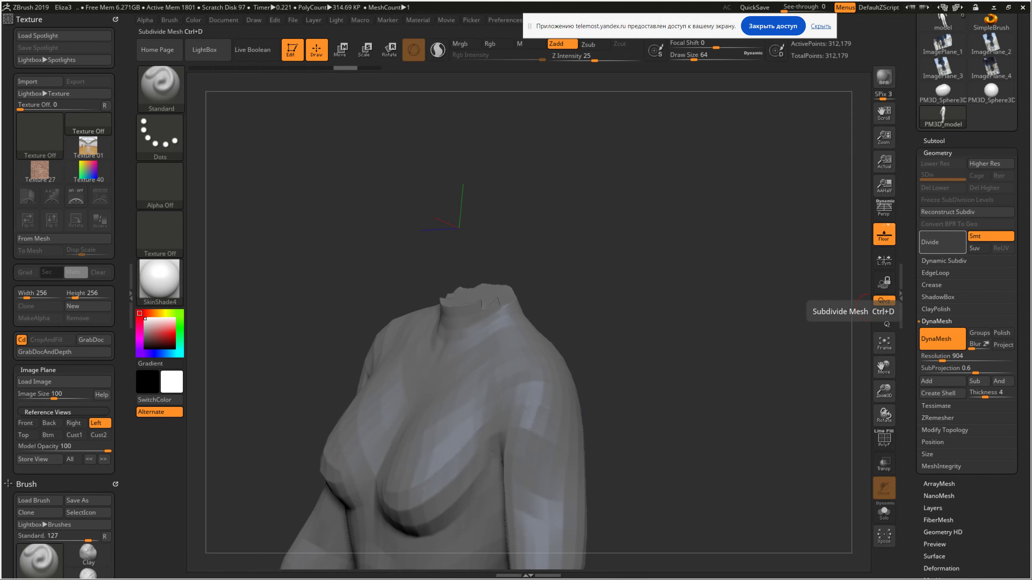
click(901, 296)
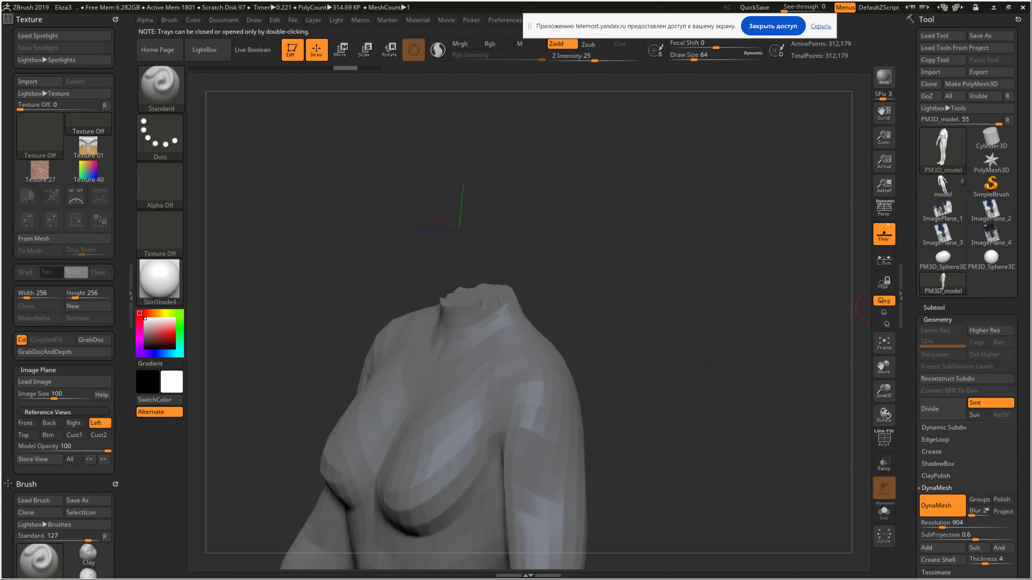
Expand the subtool list and switch from the sphere tool back to the PM3D_model torso
click(934, 307)
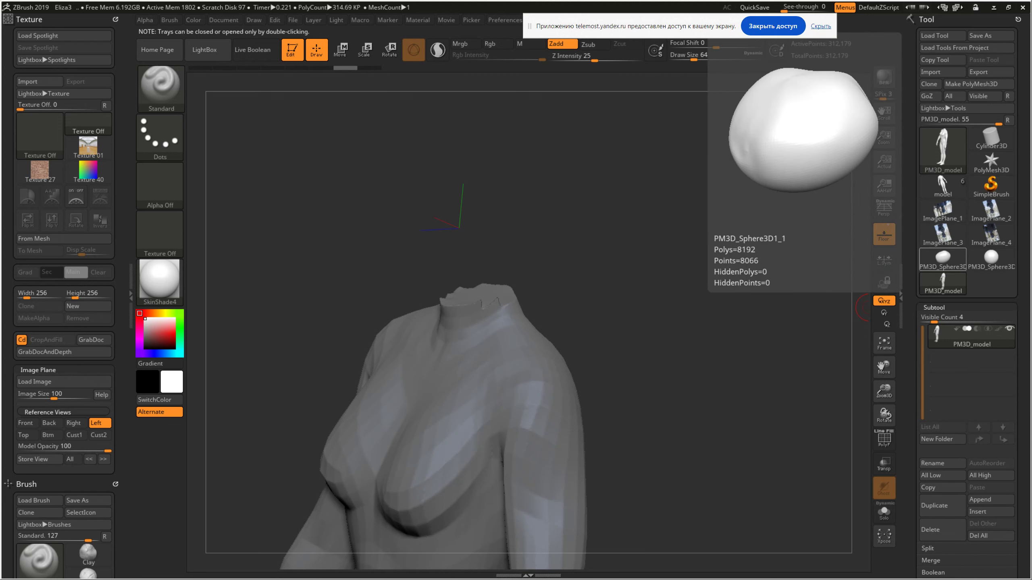
click(991, 258)
click(942, 283)
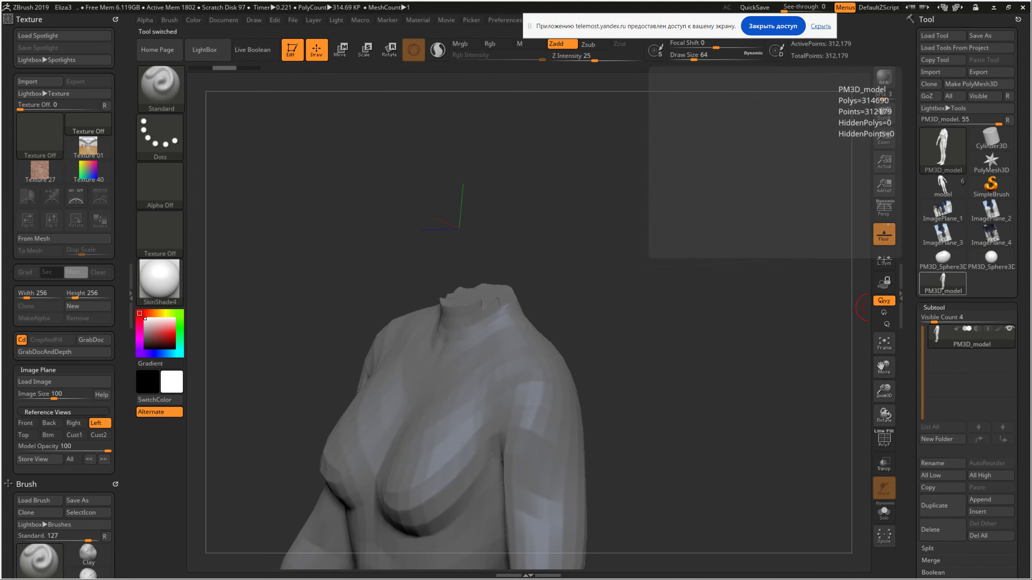
click(943, 150)
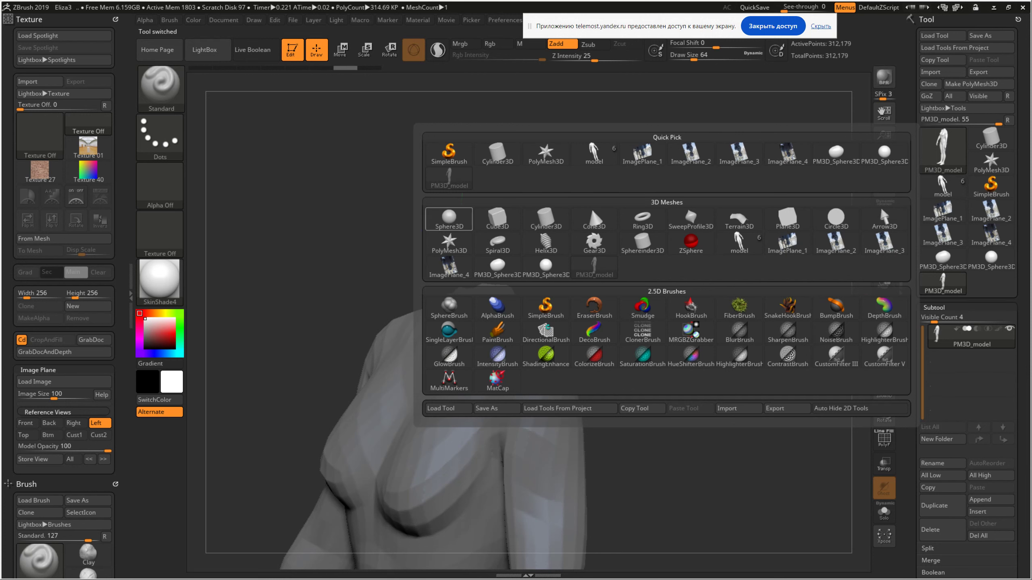
click(456, 183)
Browse LightBox's recently opened files, then close LightBox
click(205, 49)
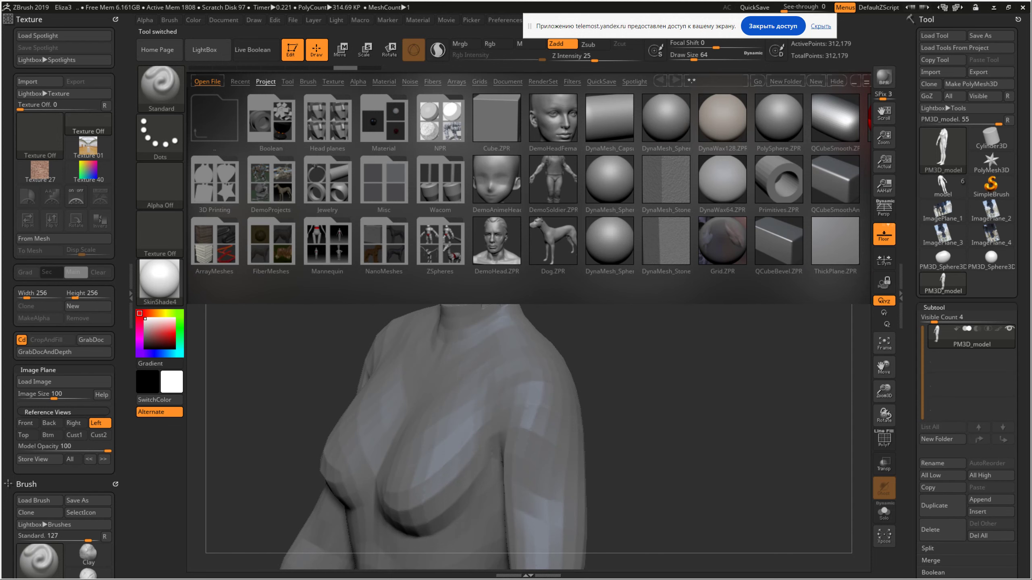
click(240, 82)
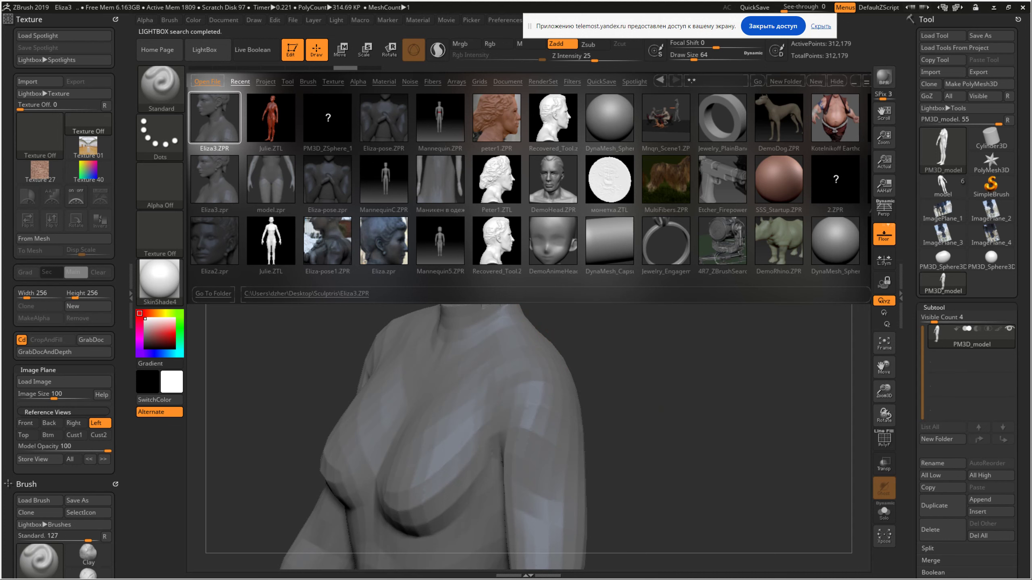
key(comma)
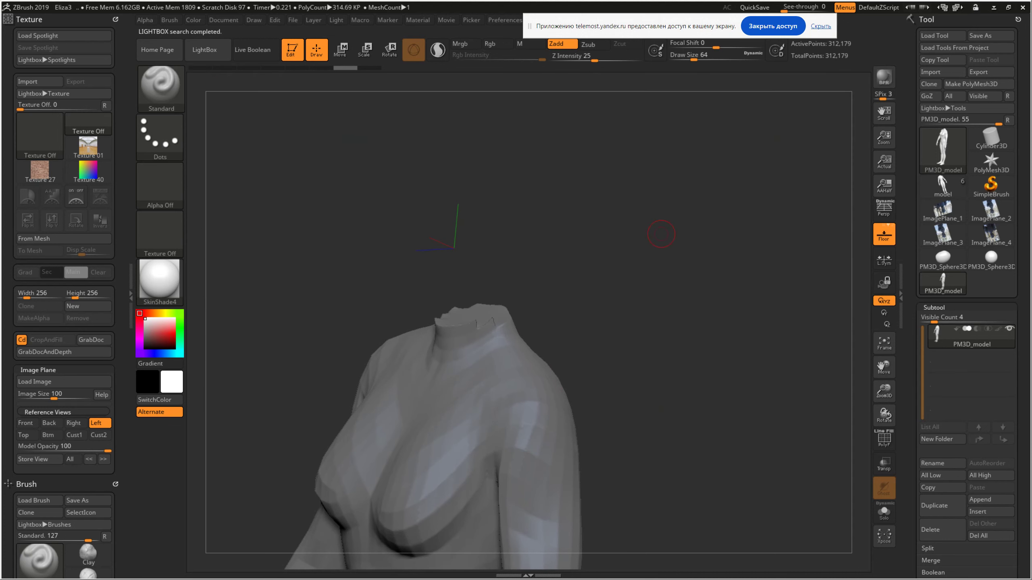
drag(658, 322, 674, 326)
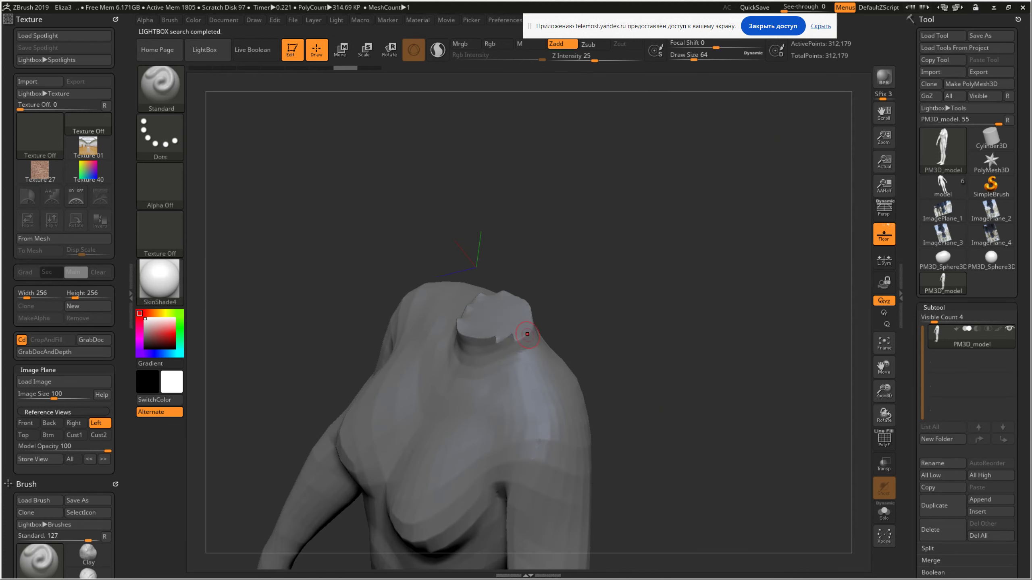
key(shift)
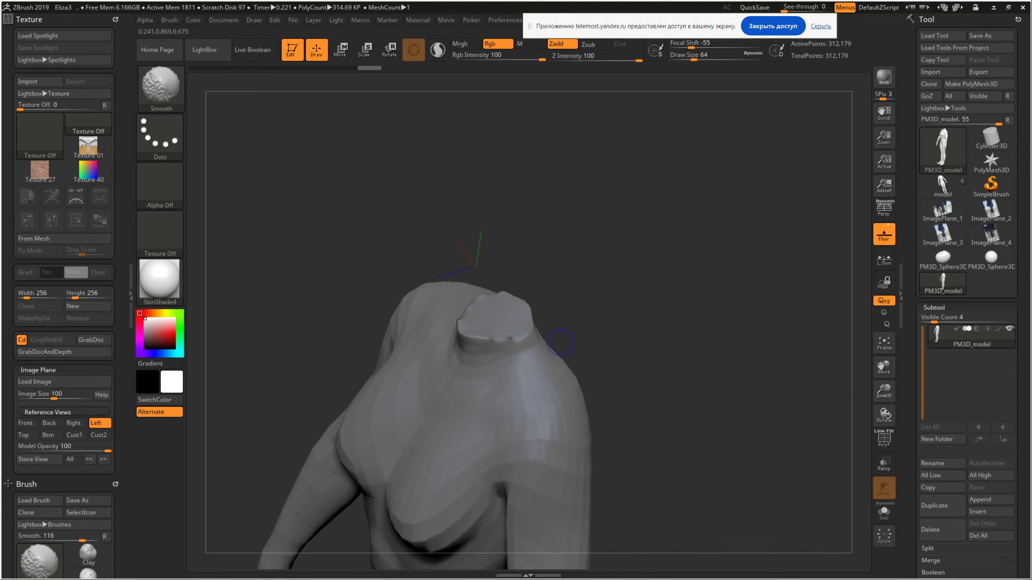
scroll(967, 285, down, 1)
scroll(967, 284, down, 2)
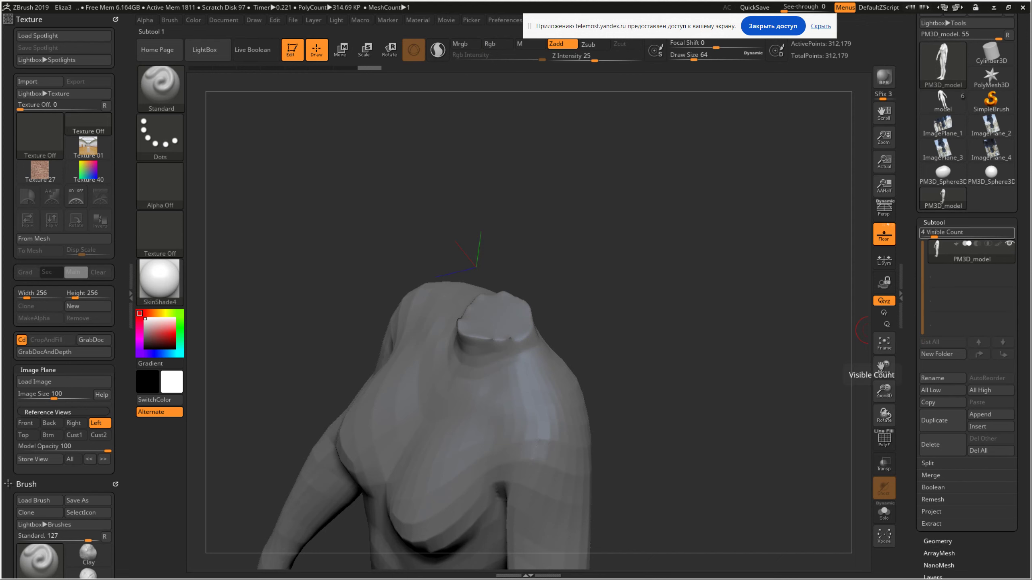
scroll(967, 366, up, 1)
scroll(943, 163, up, 2)
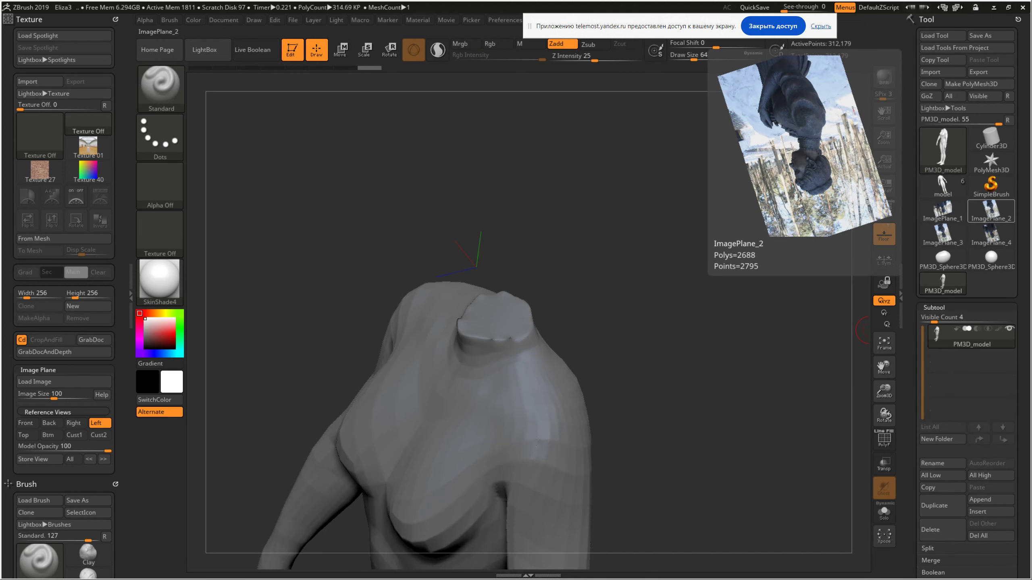
click(943, 234)
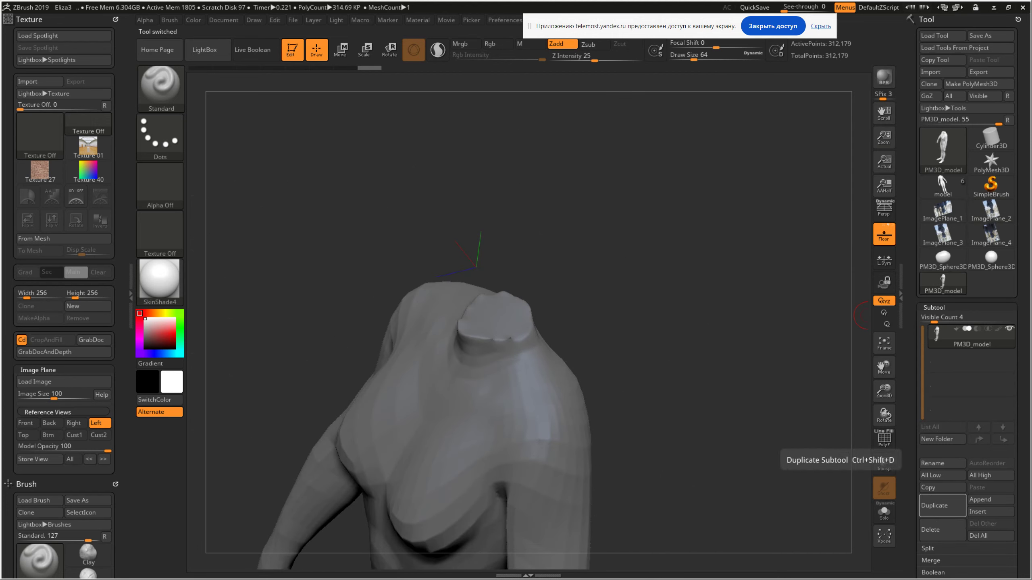
click(991, 500)
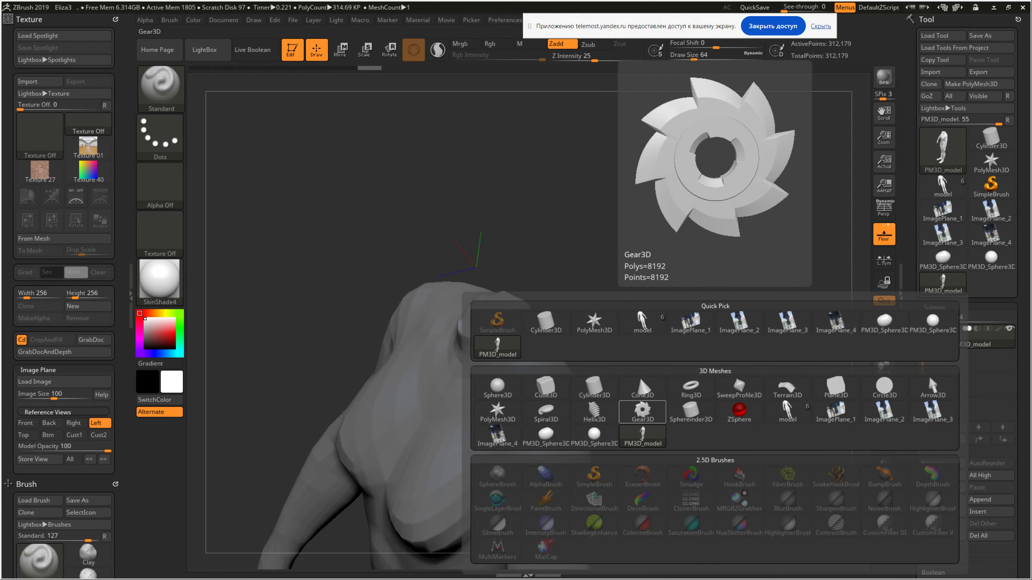
drag(862, 431, 862, 374)
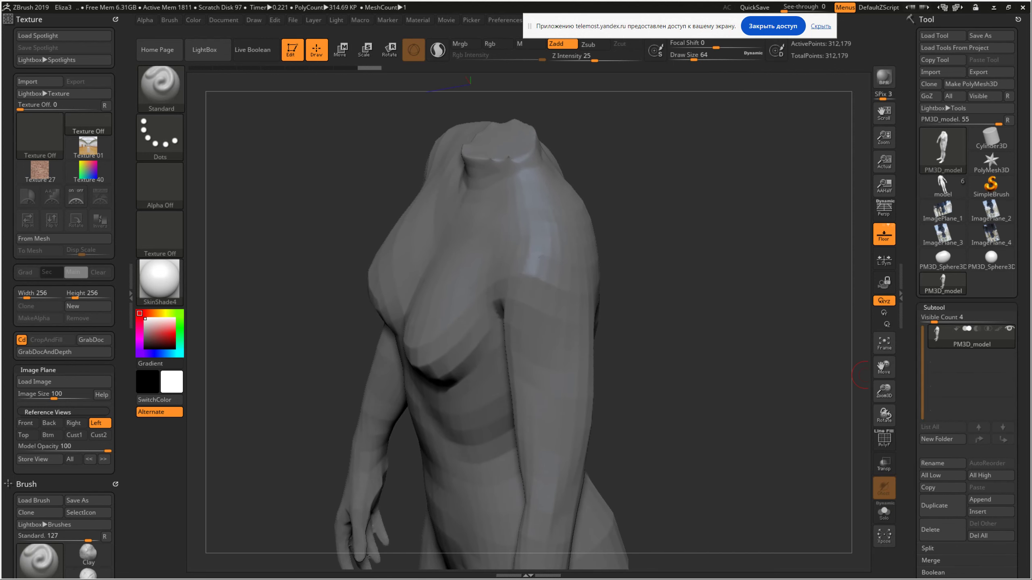
scroll(967, 285, down, 5)
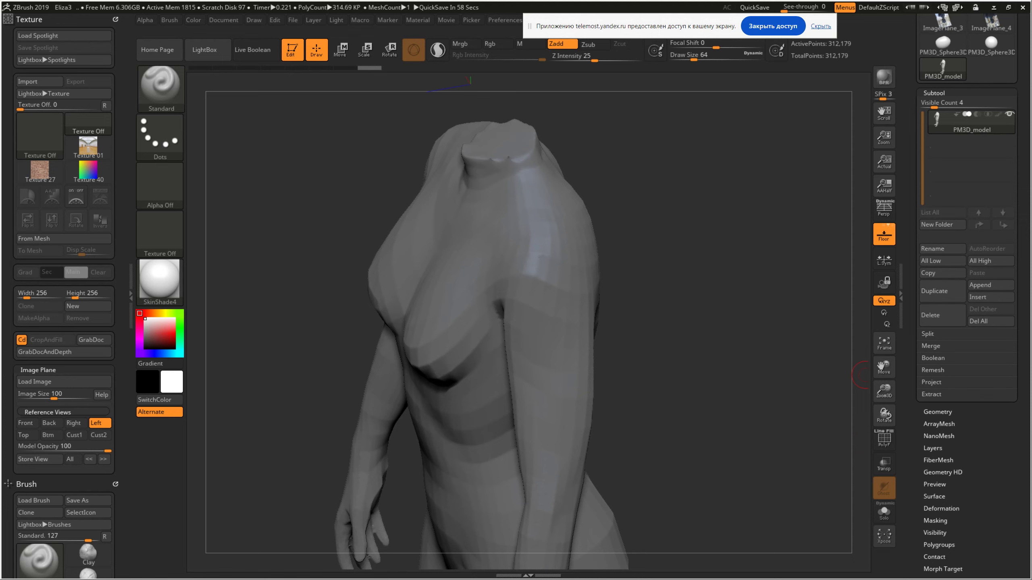
drag(611, 225, 425, 94)
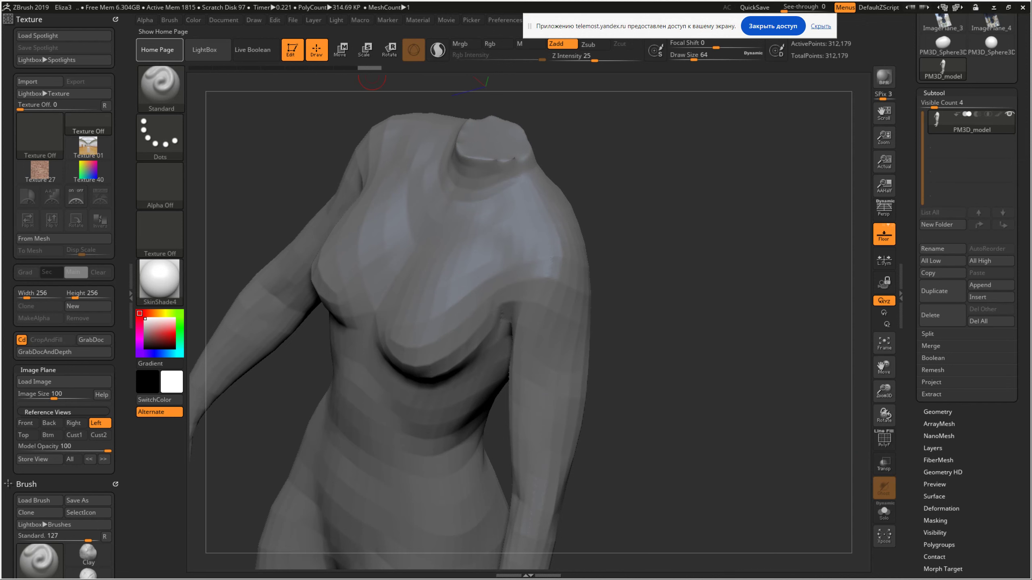
Open Eliza3.ZPR from LightBox Recent, dismiss the save prompt, and select the model subtool
click(204, 49)
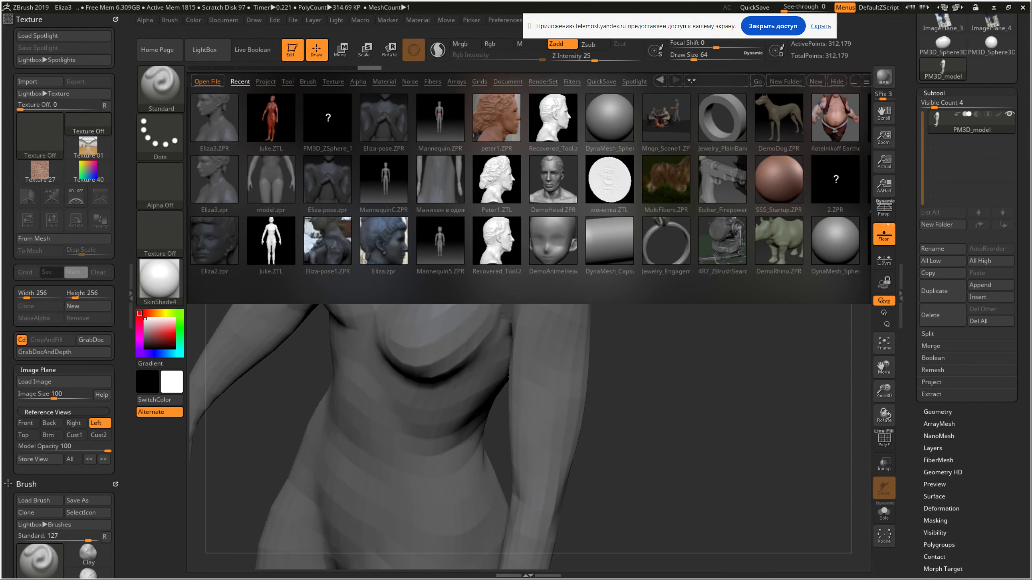
double_click(214, 118)
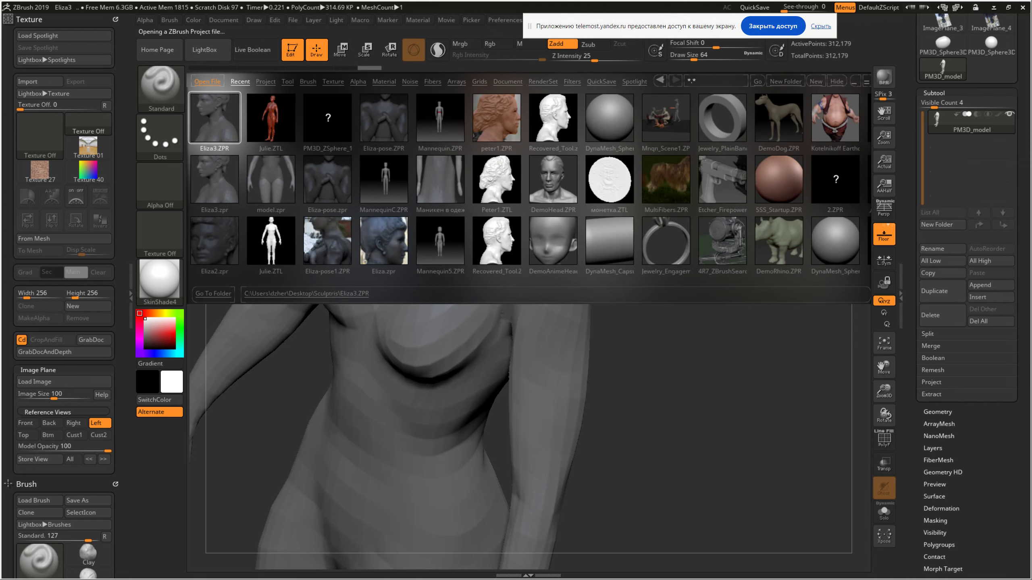
key(Return)
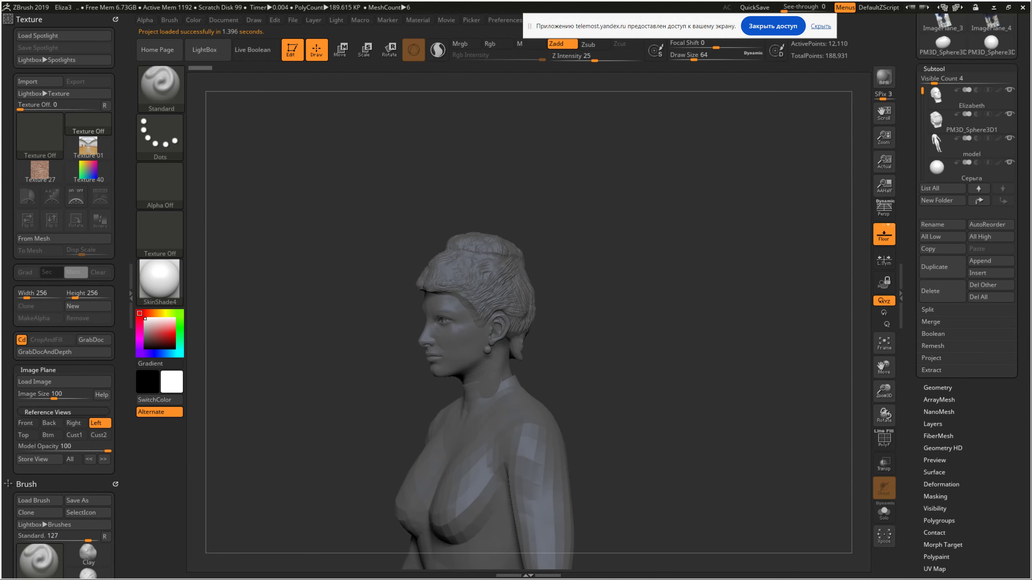
key(alt+Down)
key(alt+Down)
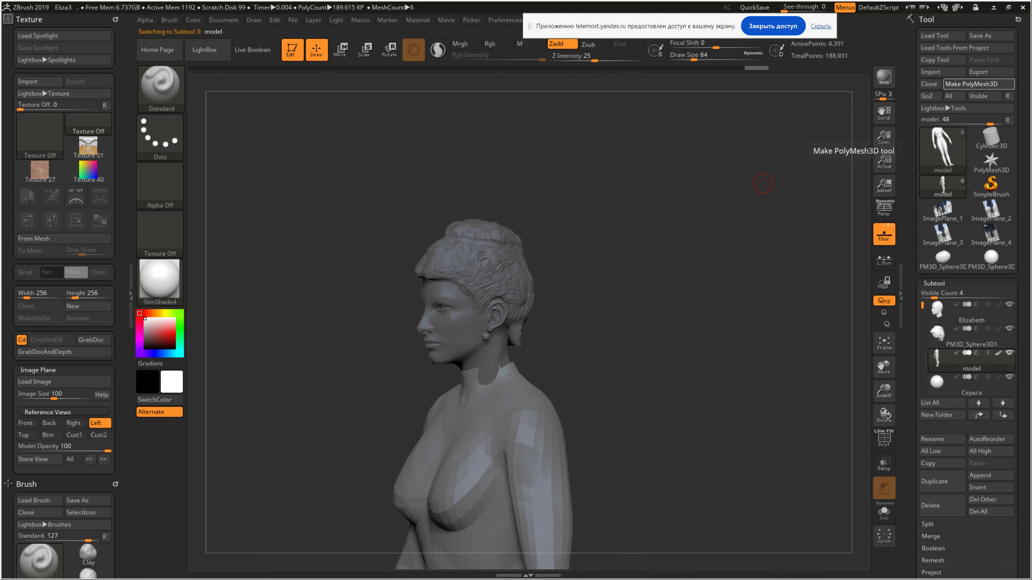
Convert the model subtool into a standalone PM3D_model polymesh and cancel the Closing Project prompt
click(978, 84)
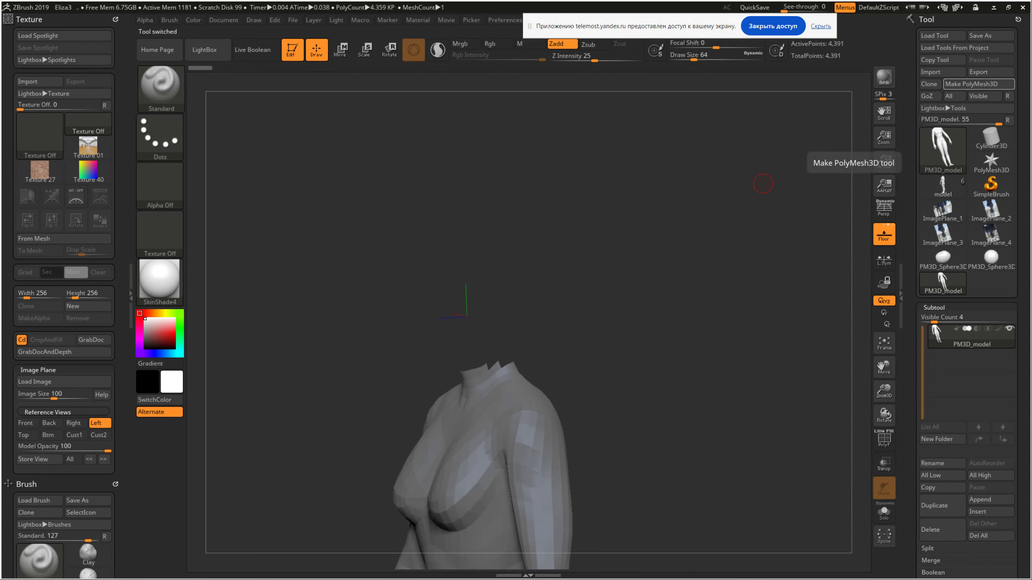
mouse_move(971, 337)
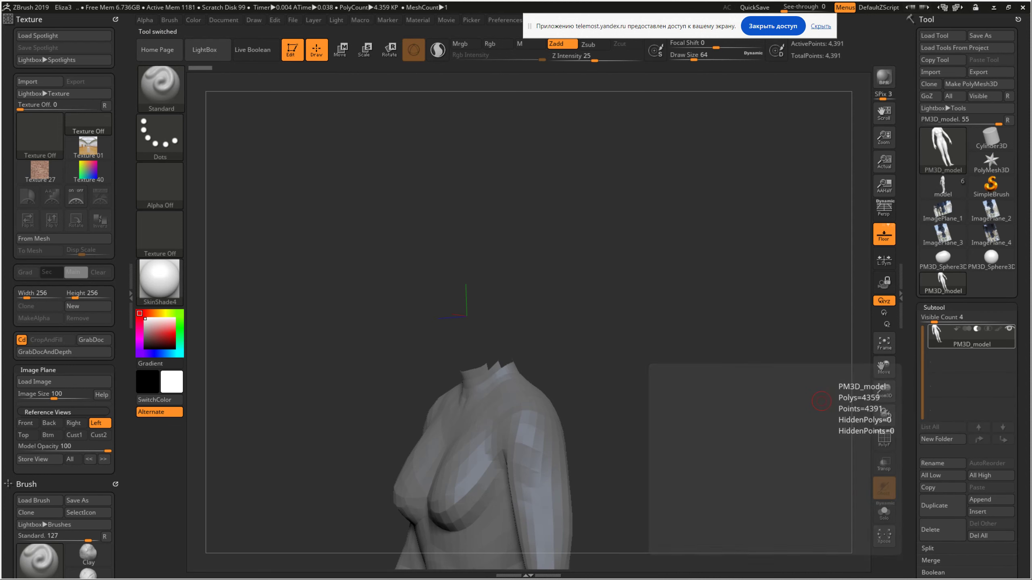
key(ctrl)
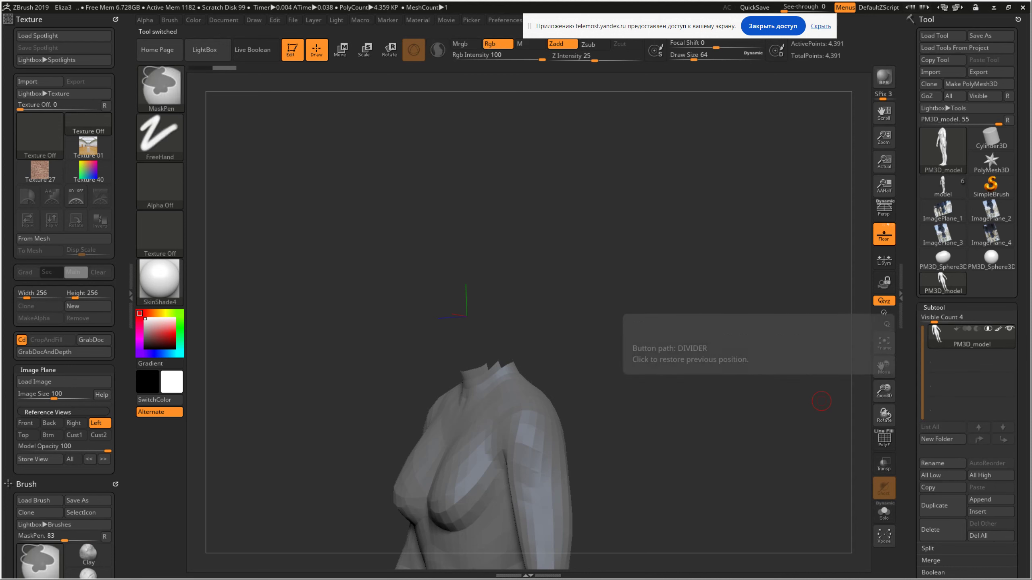
key(alt+F4)
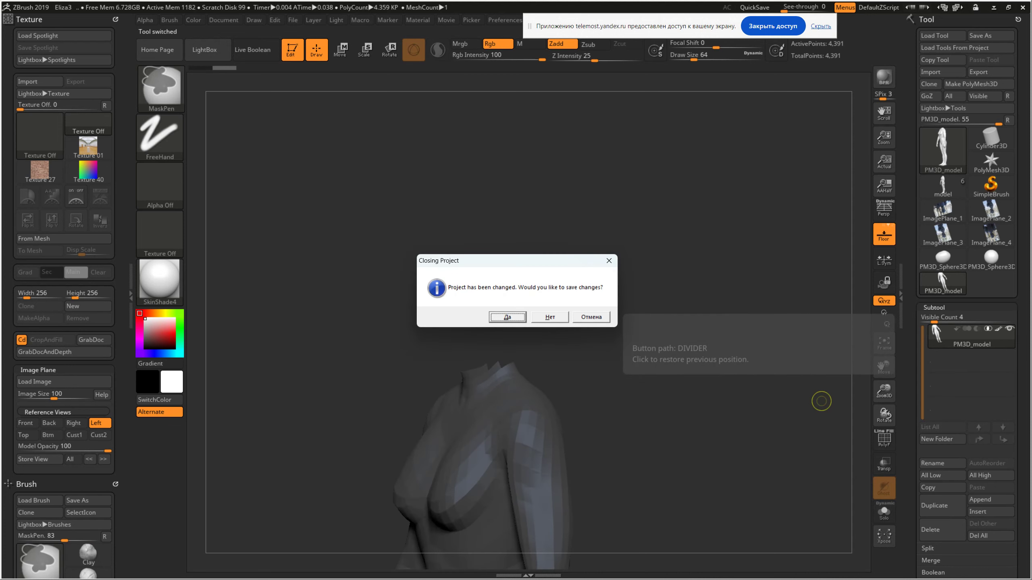
key(Escape)
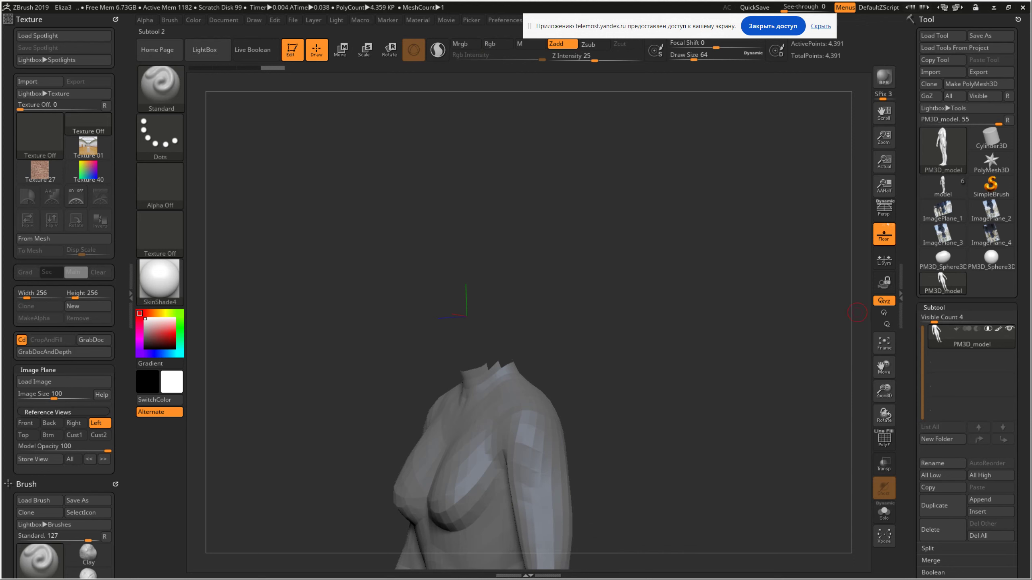
Duplicate the torso tool and set the DynaMesh resolution to 900
scroll(847, 343, down, 5)
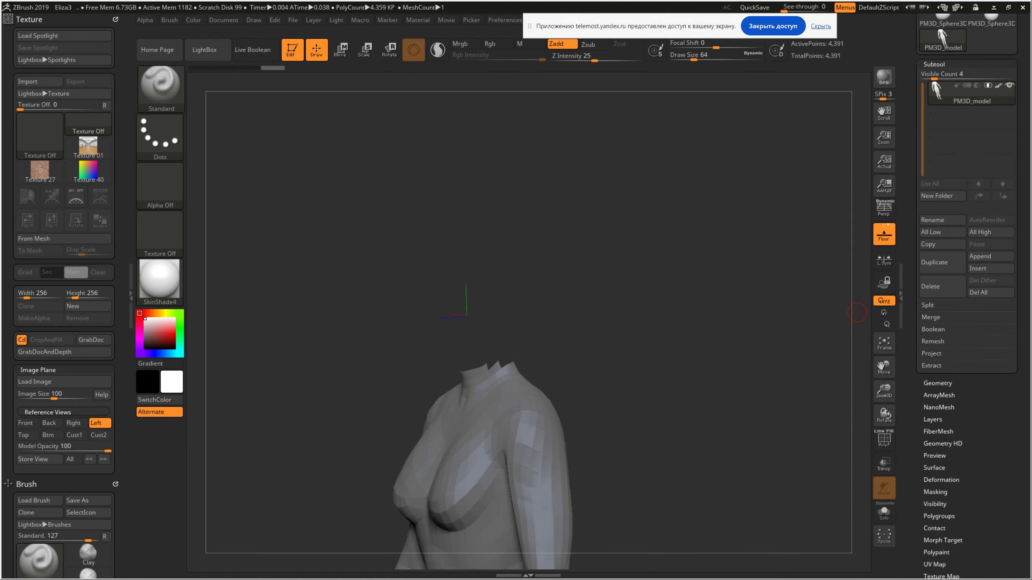
key(shift)
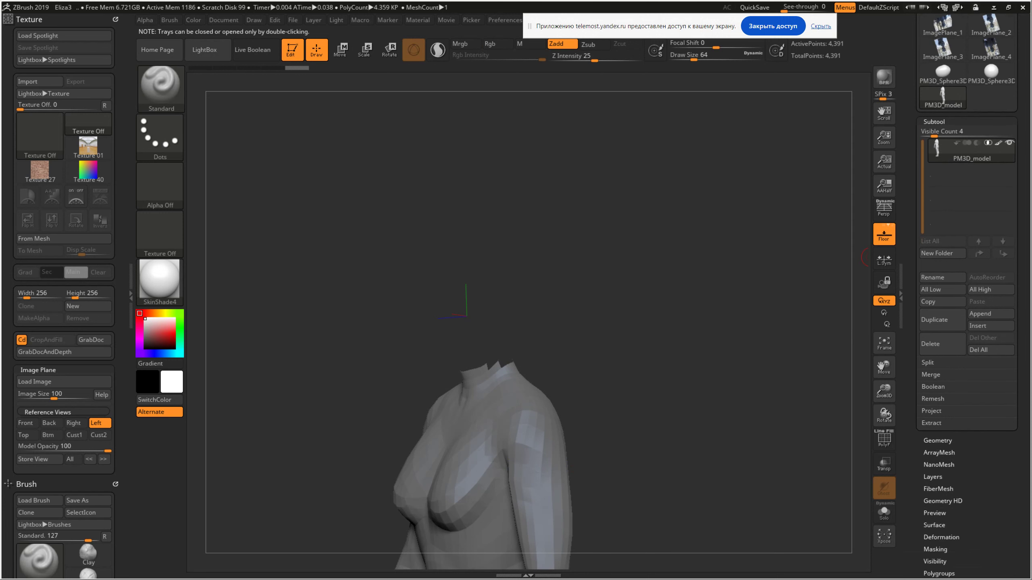
scroll(967, 296, down, 5)
scroll(967, 204, up, 5)
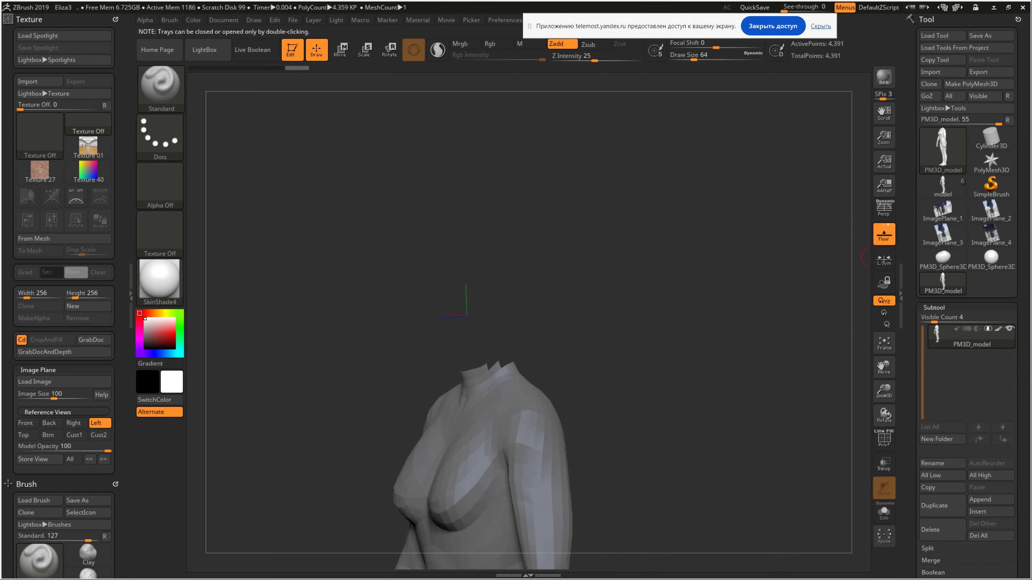
click(992, 282)
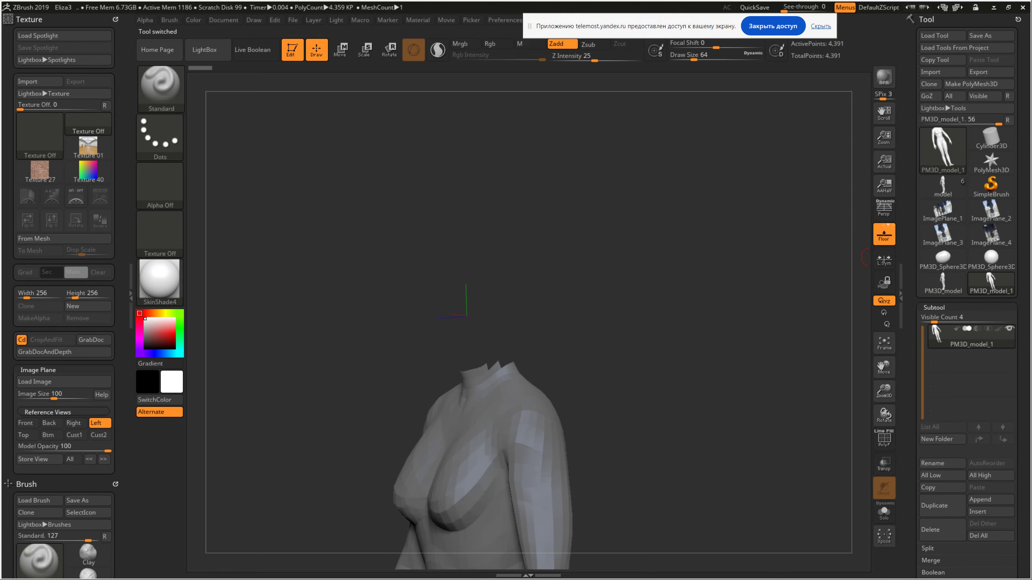
scroll(967, 285, down, 10)
click(937, 180)
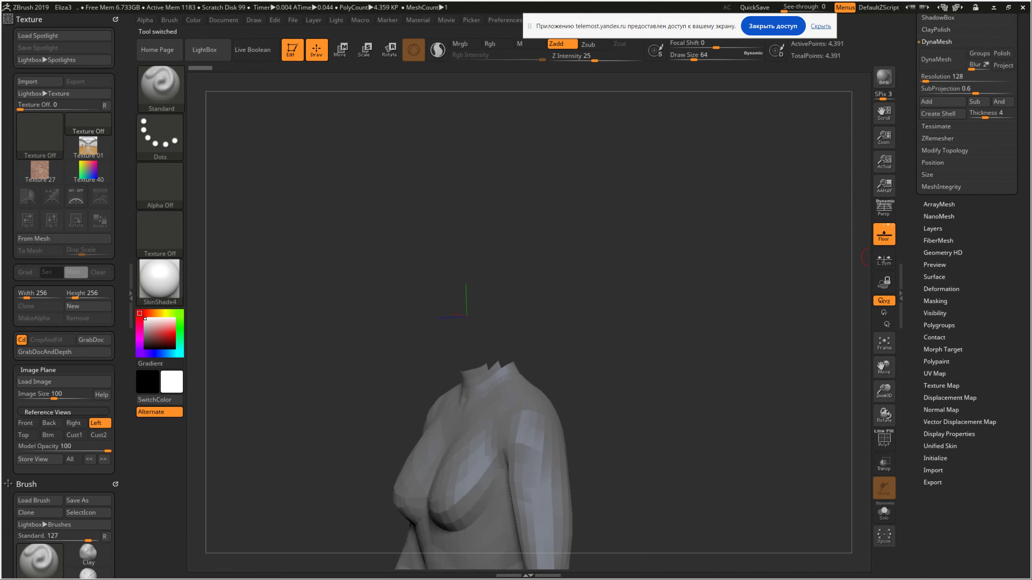
scroll(967, 118, up, 2)
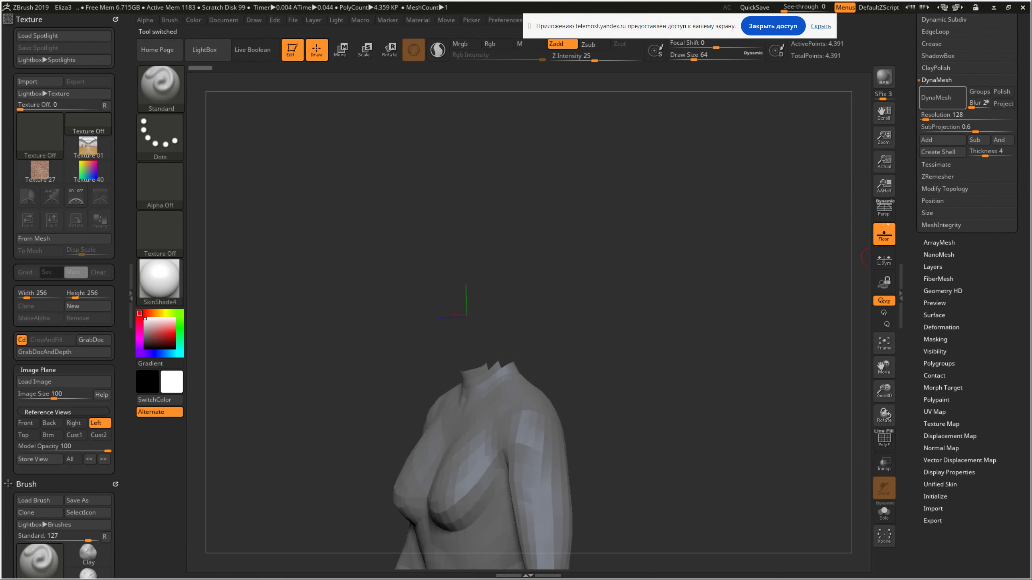
click(926, 115)
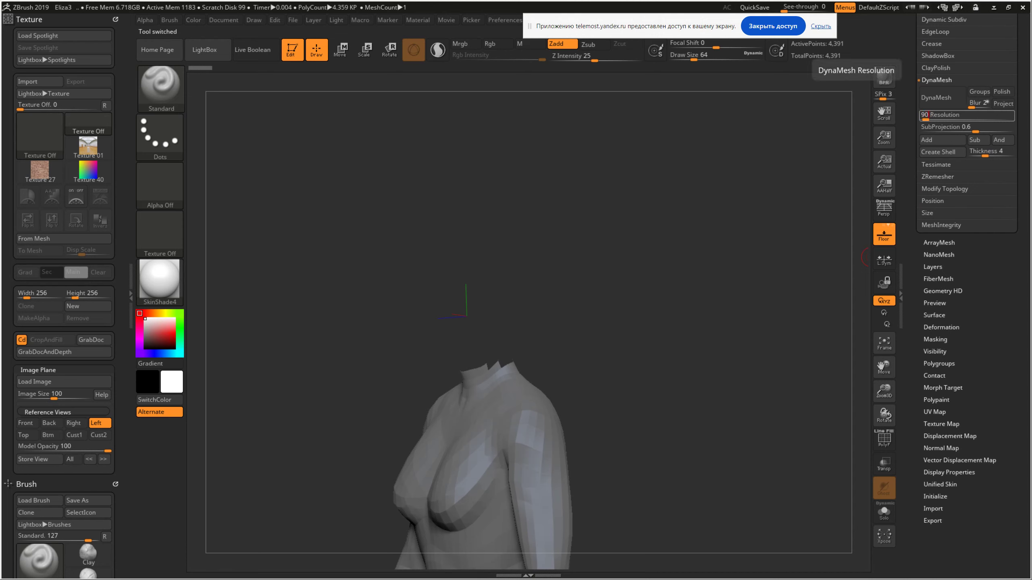
text(904)
key(Return)
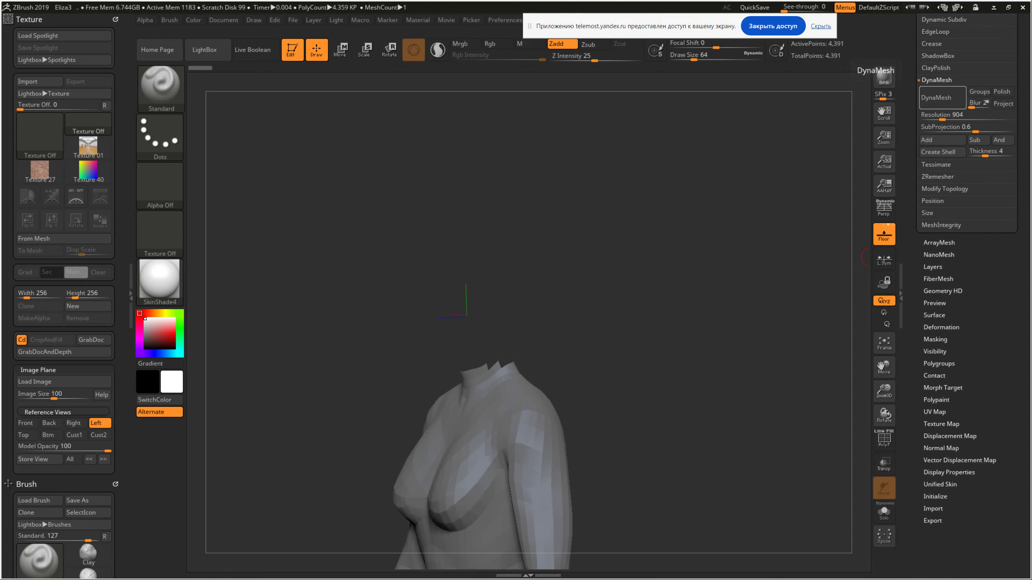
DynaMesh the torso to about 4.8 million points, inspect it, and close ZBrush choosing to save
click(936, 98)
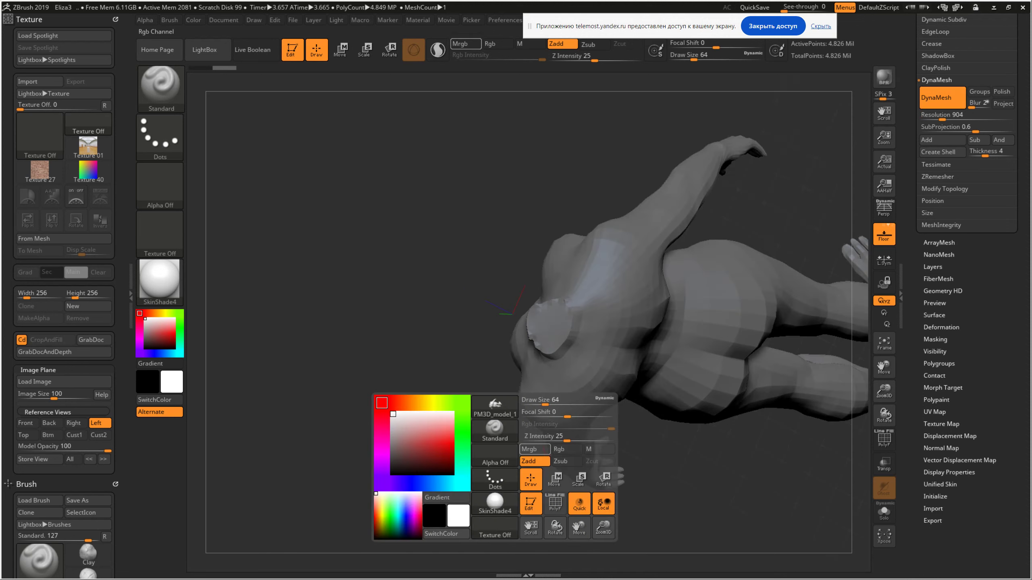
drag(528, 423, 589, 344)
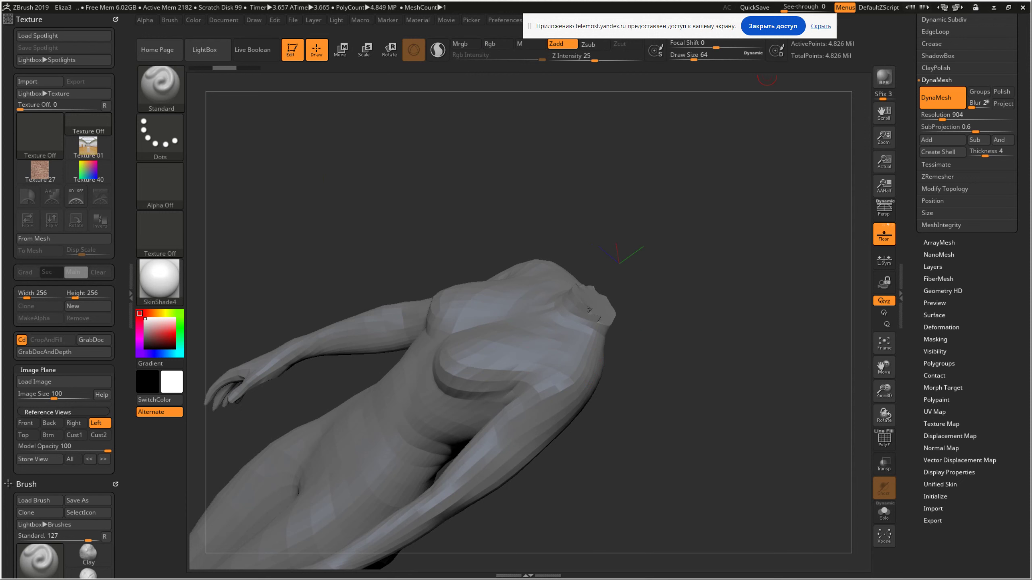
click(1023, 7)
key(Return)
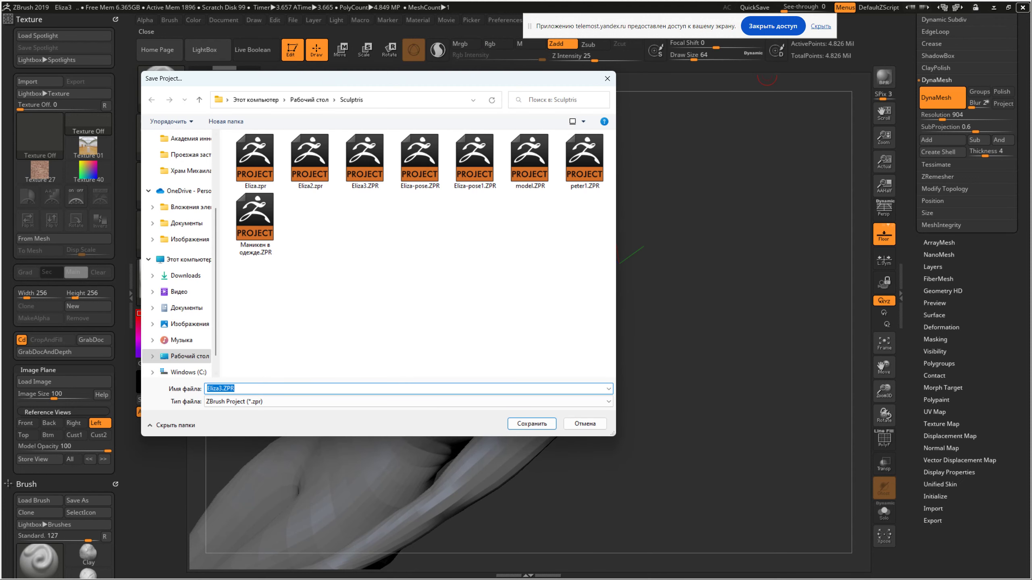
Save the project as Eliza4.ZPR and relaunch ZBrush 2019
key(Return)
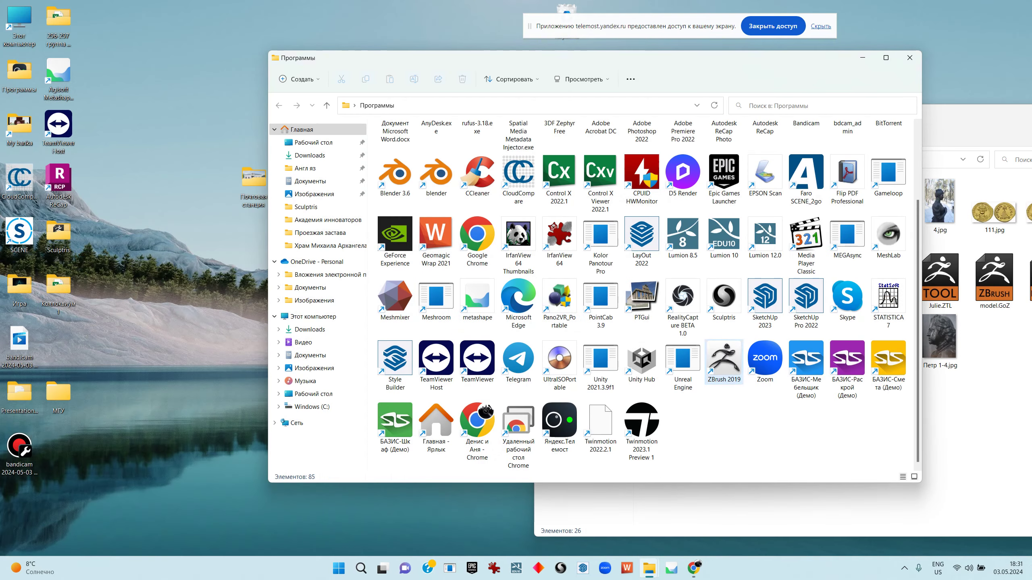
double_click(724, 360)
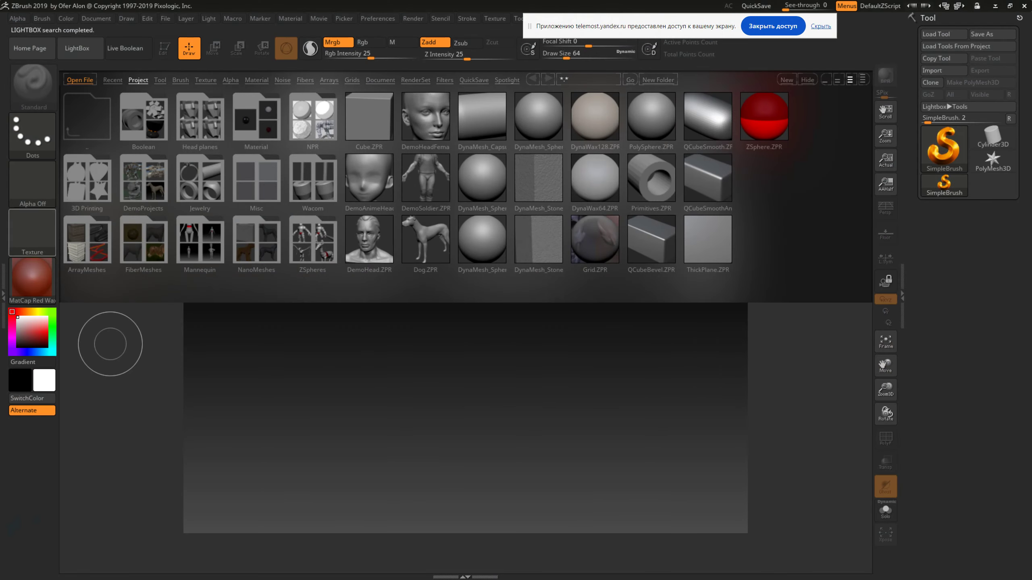
click(77, 48)
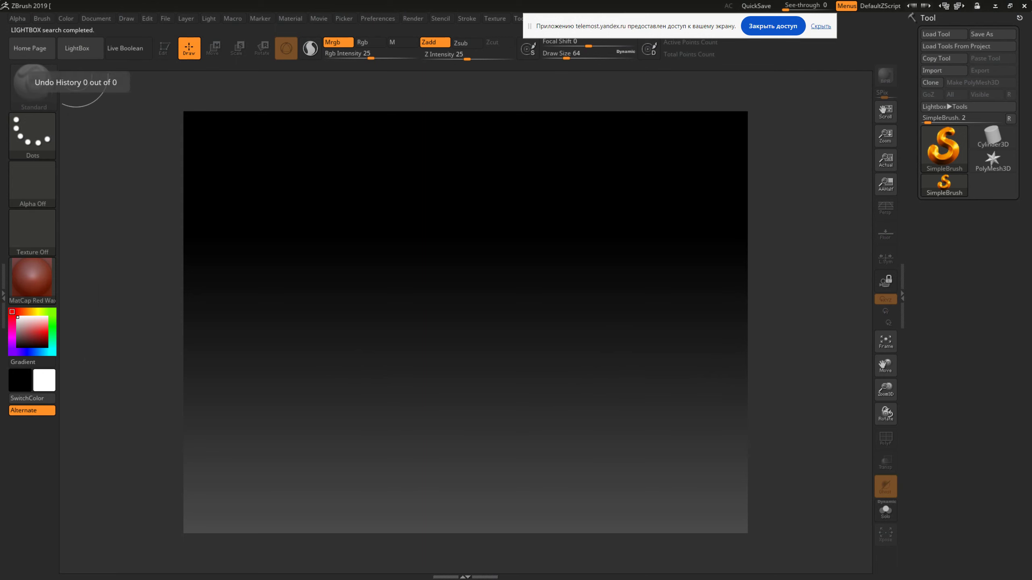
click(77, 48)
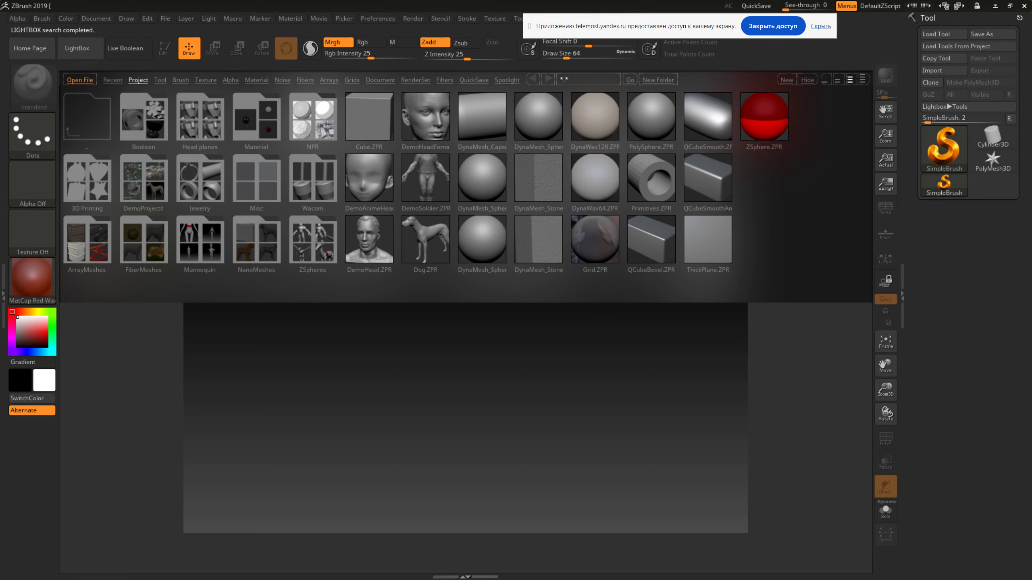
Open Eliza4.ZPR by pasting the Sculptris folder path into the Load File dialog
click(79, 80)
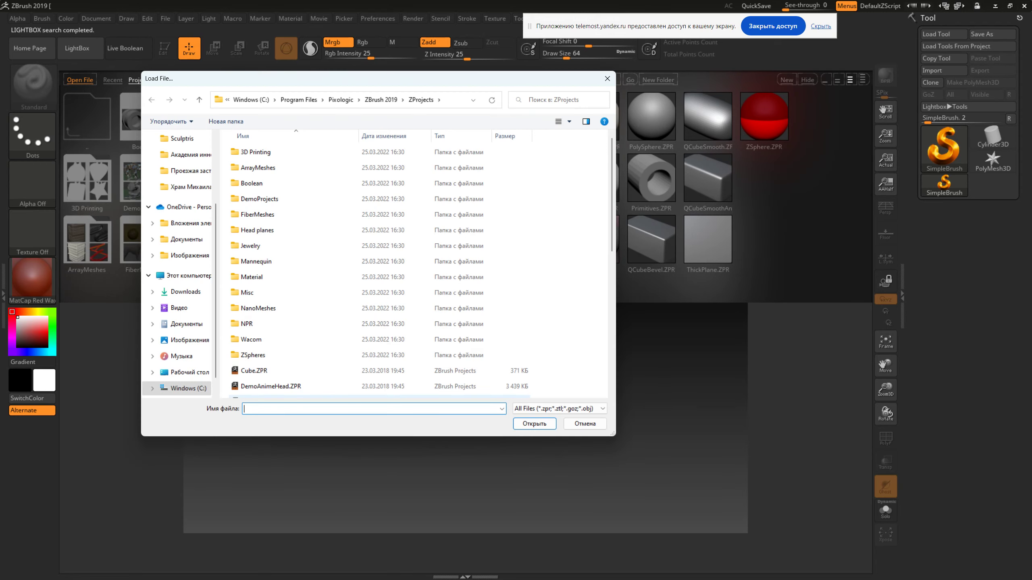
key(alt+Tab)
key(alt+Tab)
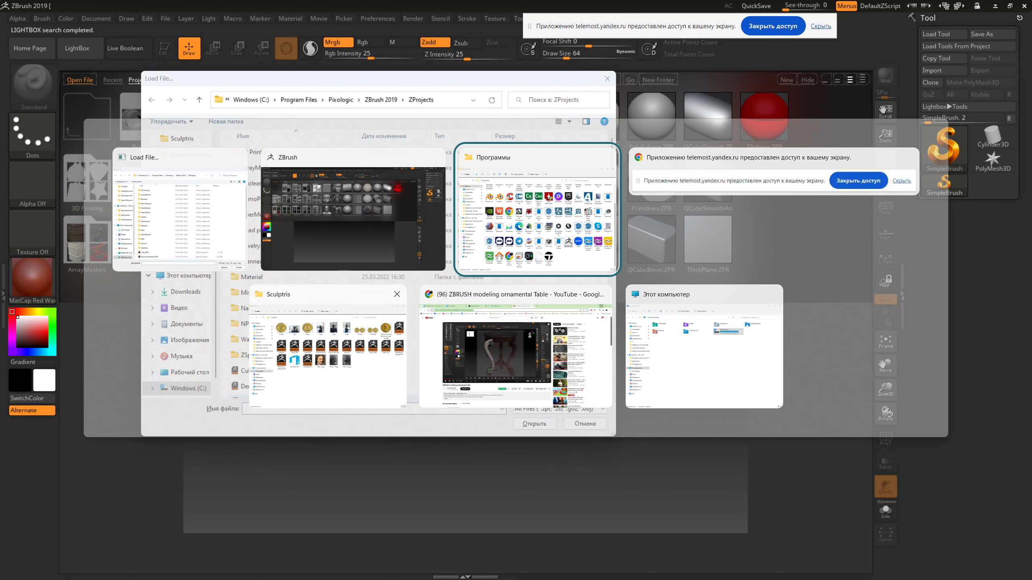
click(391, 296)
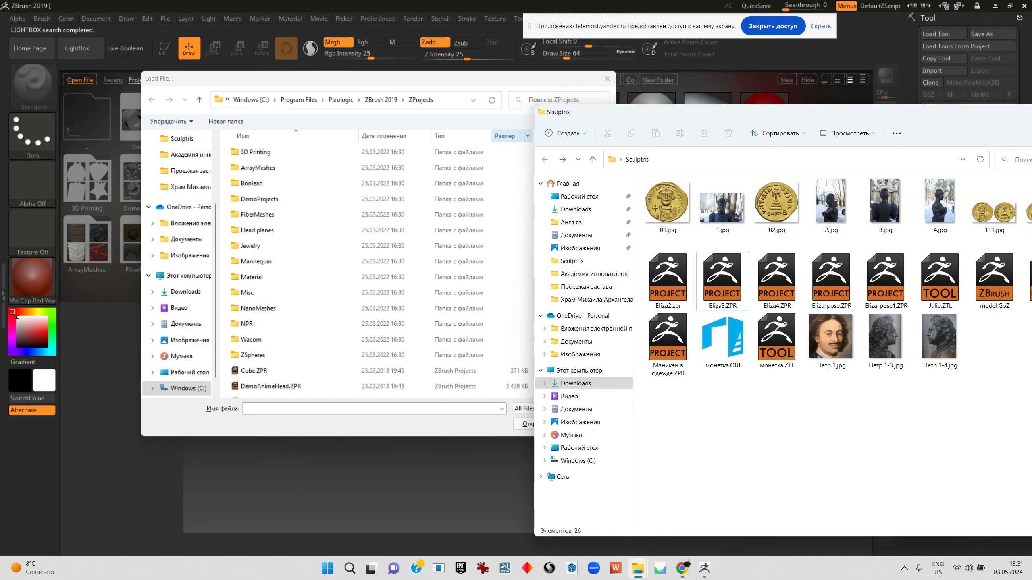
key(ctrl+l)
key(ctrl+c)
key(alt+Tab)
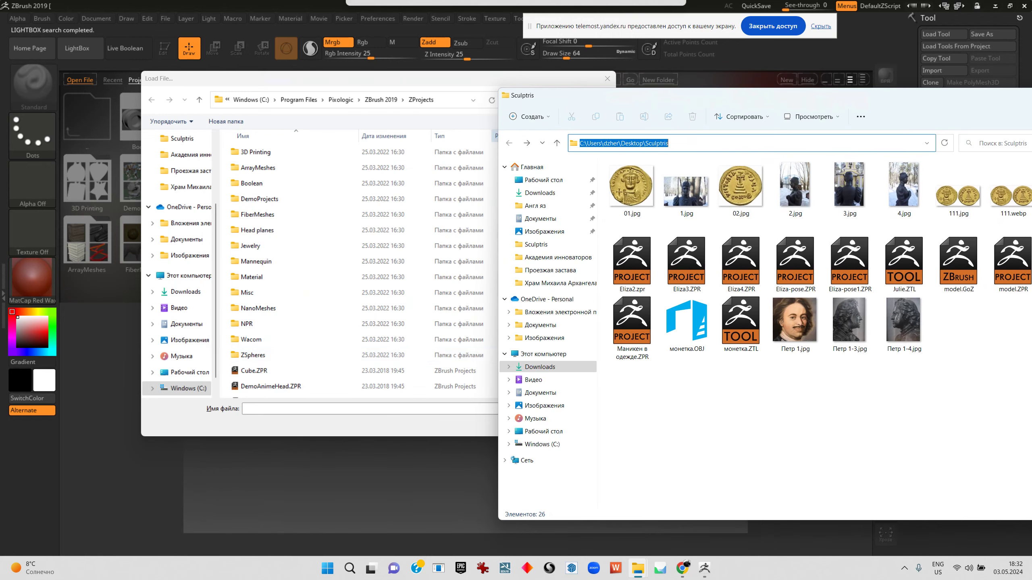
key(ctrl+v)
key(Return)
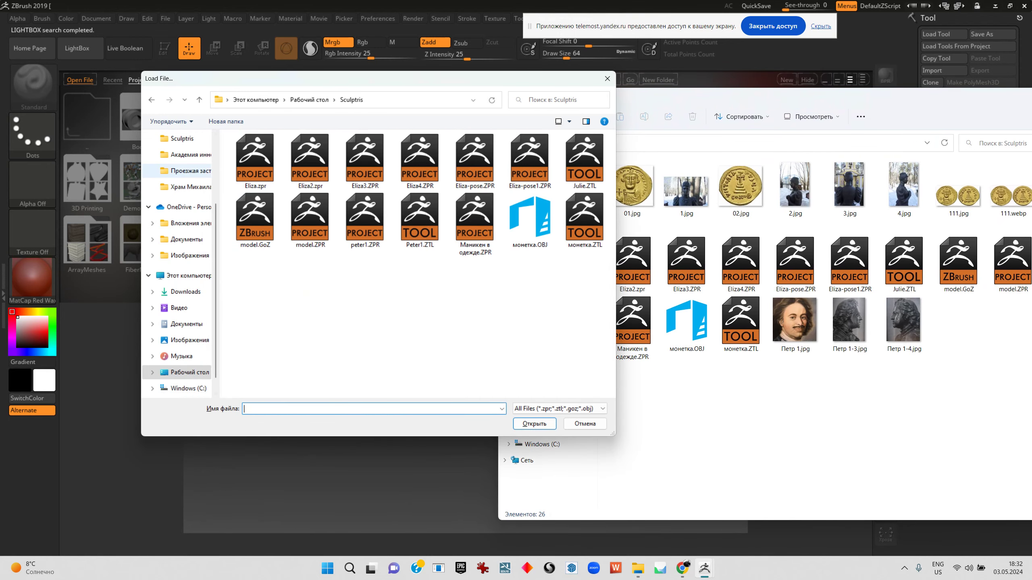
click(310, 161)
key(Right)
key(Right)
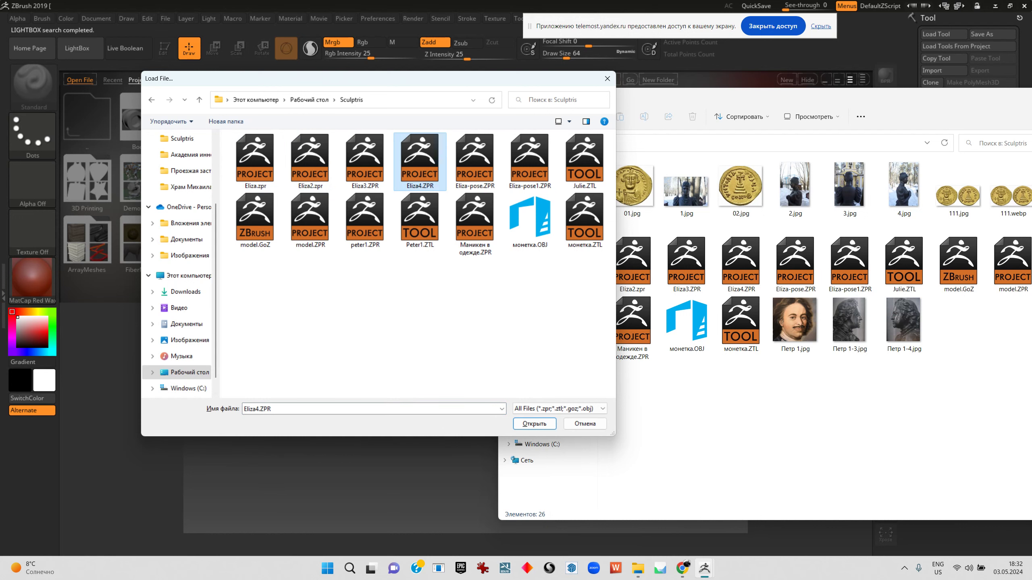
key(Return)
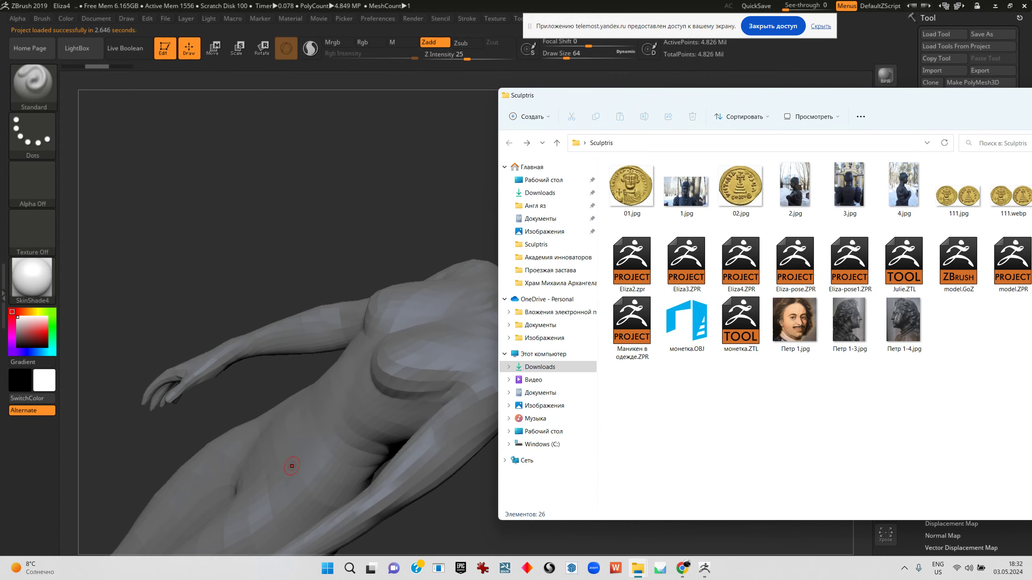
Rotate the model and switch to the PM3D_model tool from the subtool list
click(292, 467)
drag(291, 467, 809, 176)
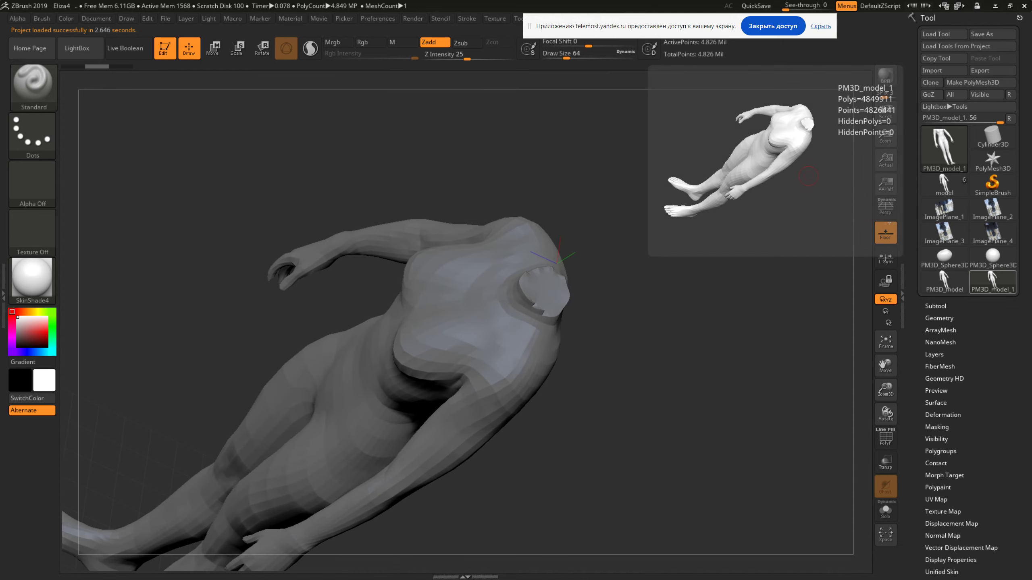
click(944, 147)
click(931, 350)
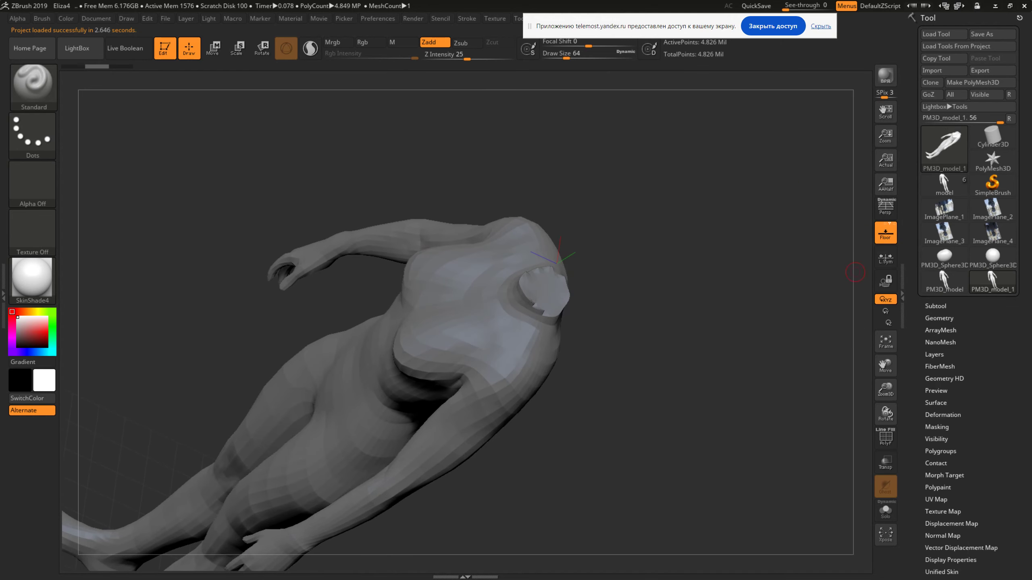
click(935, 306)
click(944, 281)
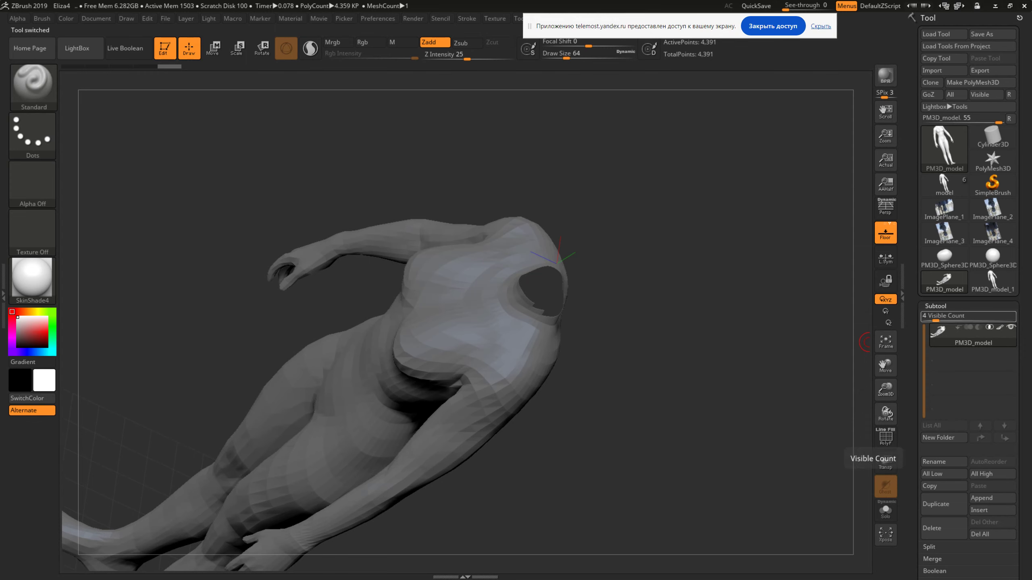
Switch between PM3D_model_1 and PM3D_model, viewing the bust from front and three-quarter angles
click(992, 280)
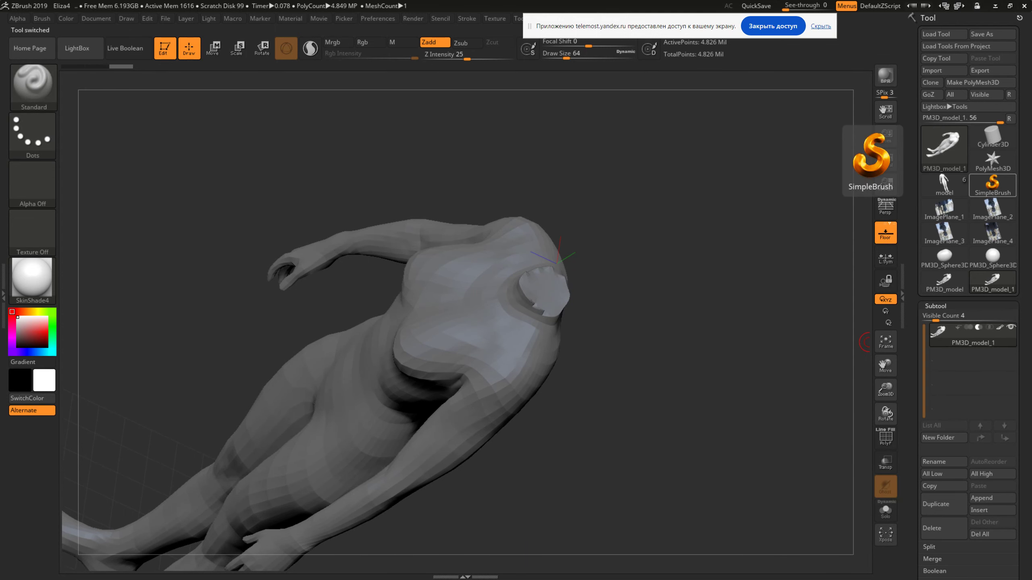
click(944, 148)
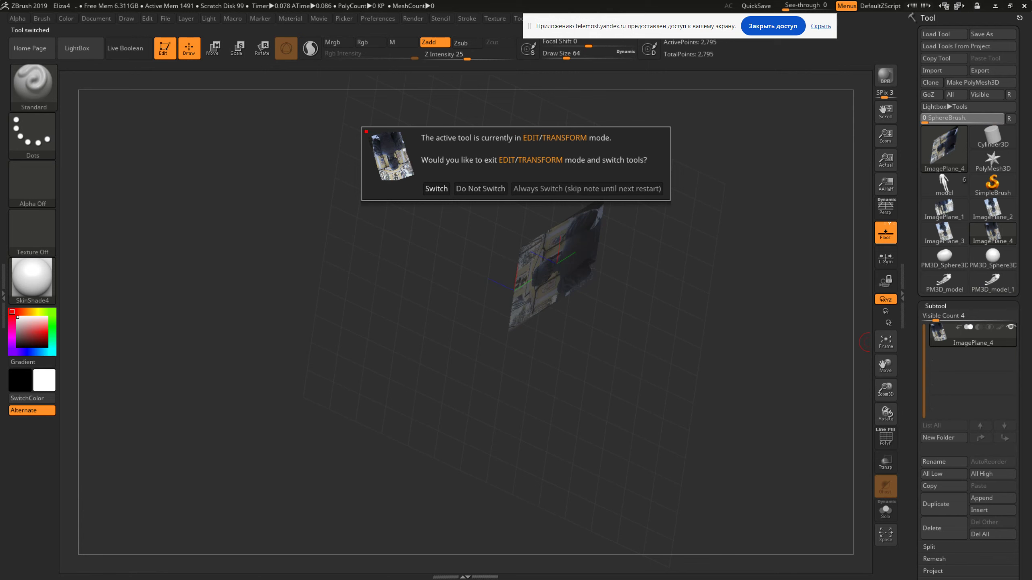
click(436, 188)
click(944, 280)
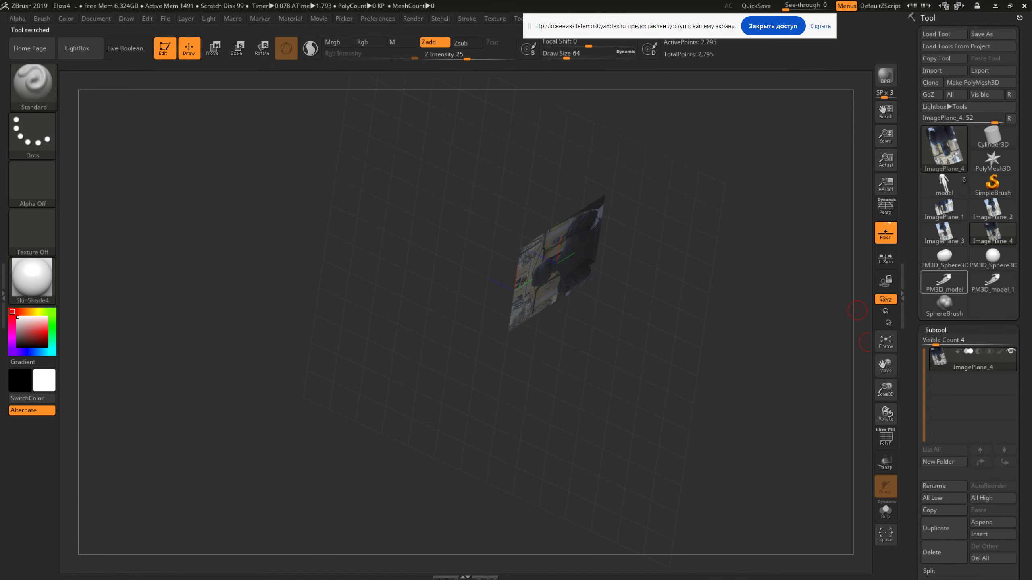
shift+drag(858, 311, 693, 391)
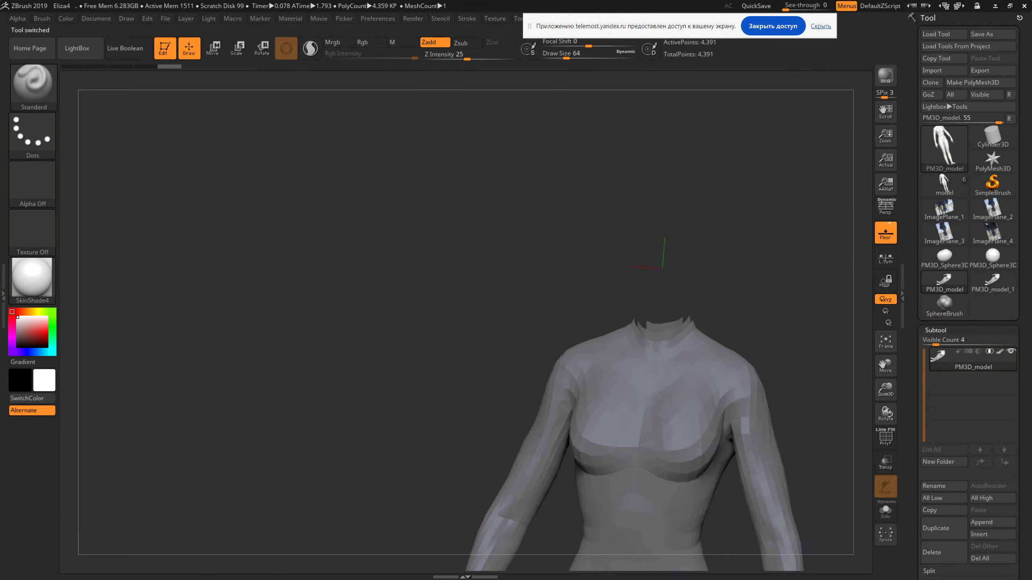
click(992, 281)
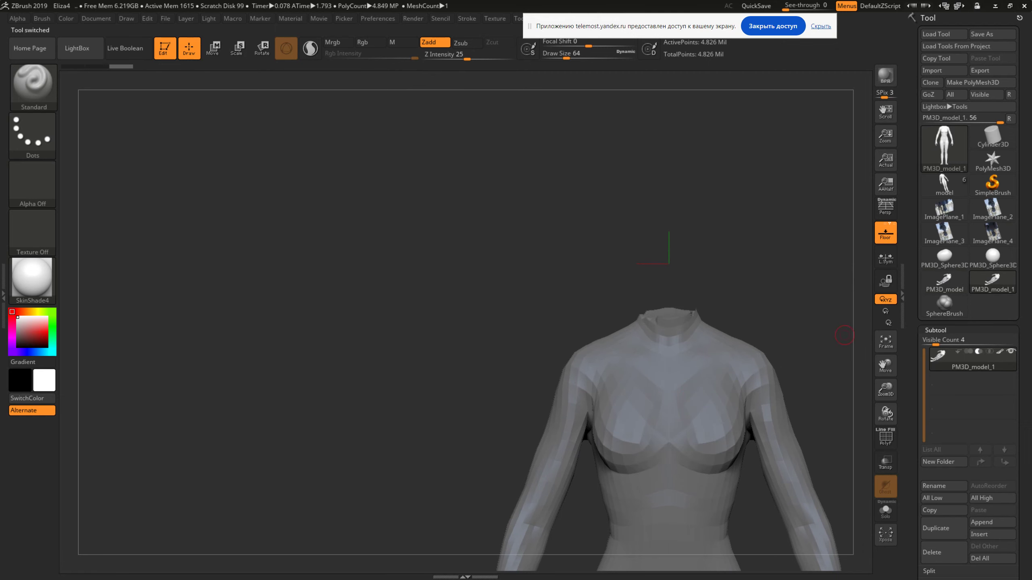
drag(728, 244, 666, 320)
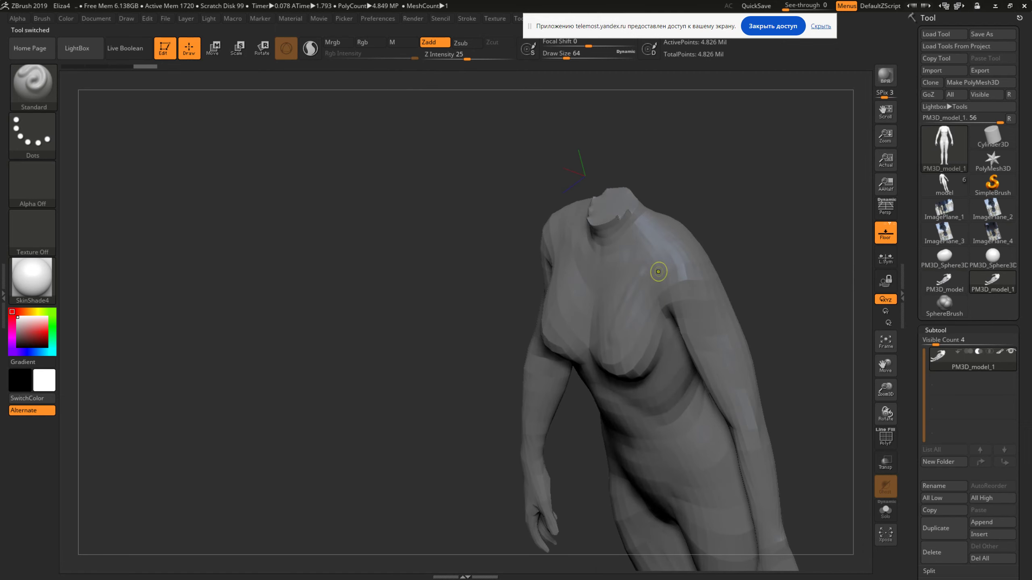
shift+drag(599, 277, 626, 233)
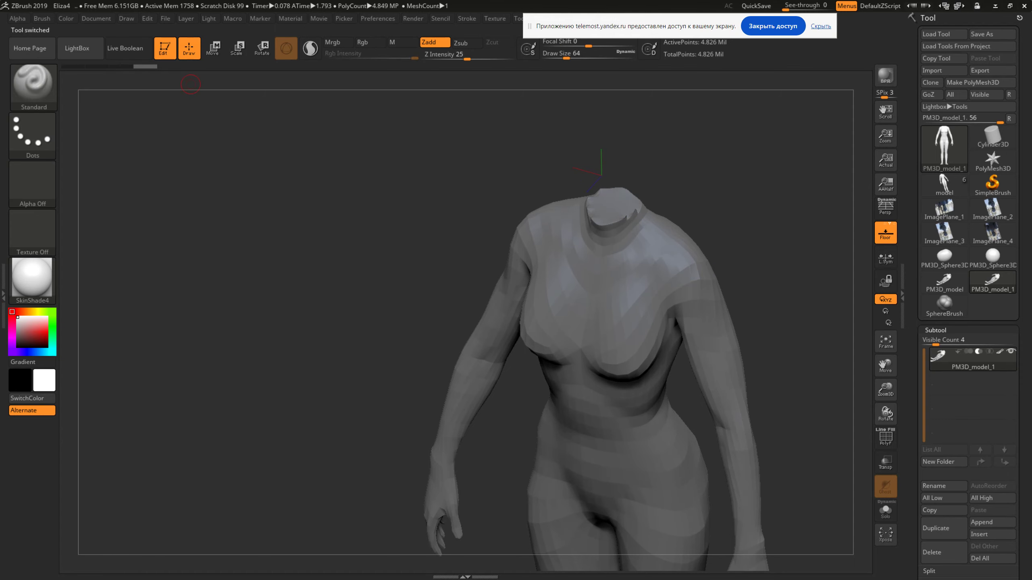
Cancel saving the tool and quitting, turn the body to side profile, and open LightBox
click(992, 34)
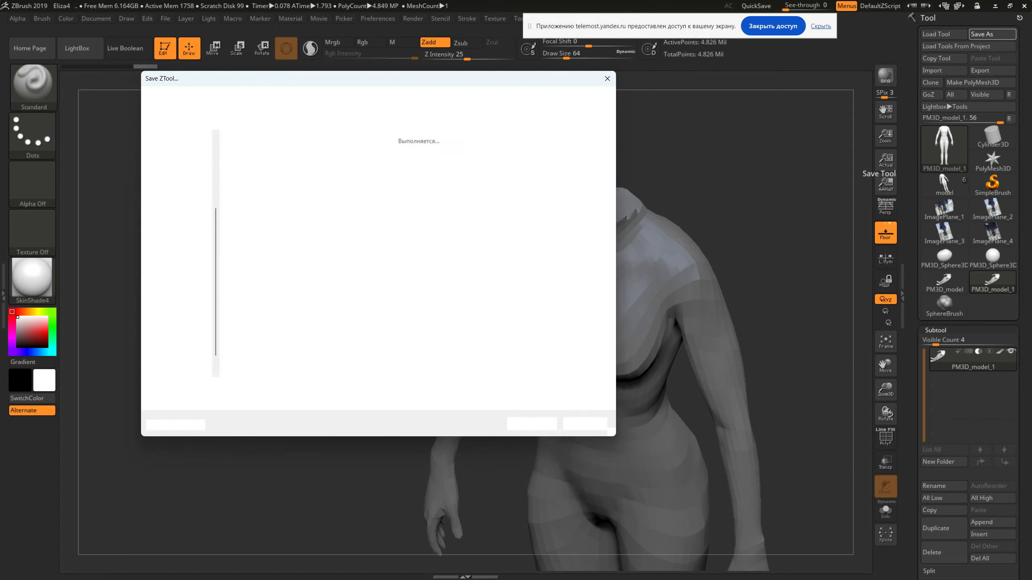
key(Escape)
click(1024, 5)
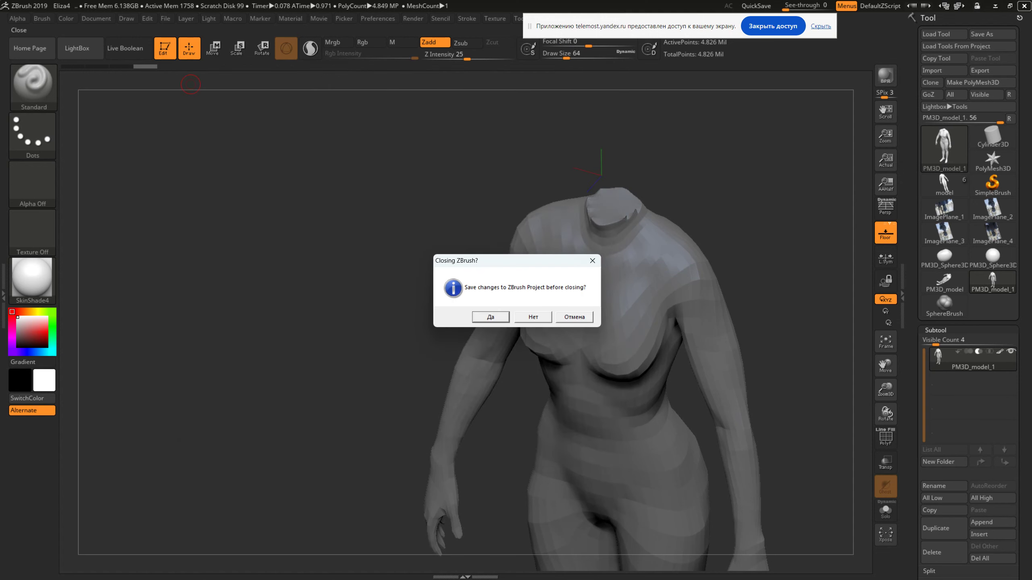
click(574, 317)
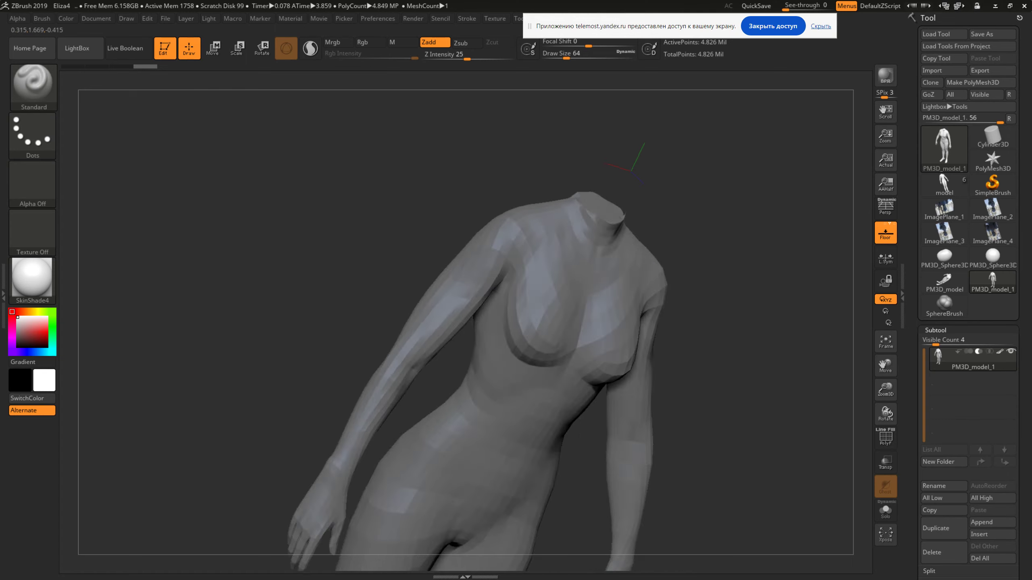
drag(606, 300, 447, 301)
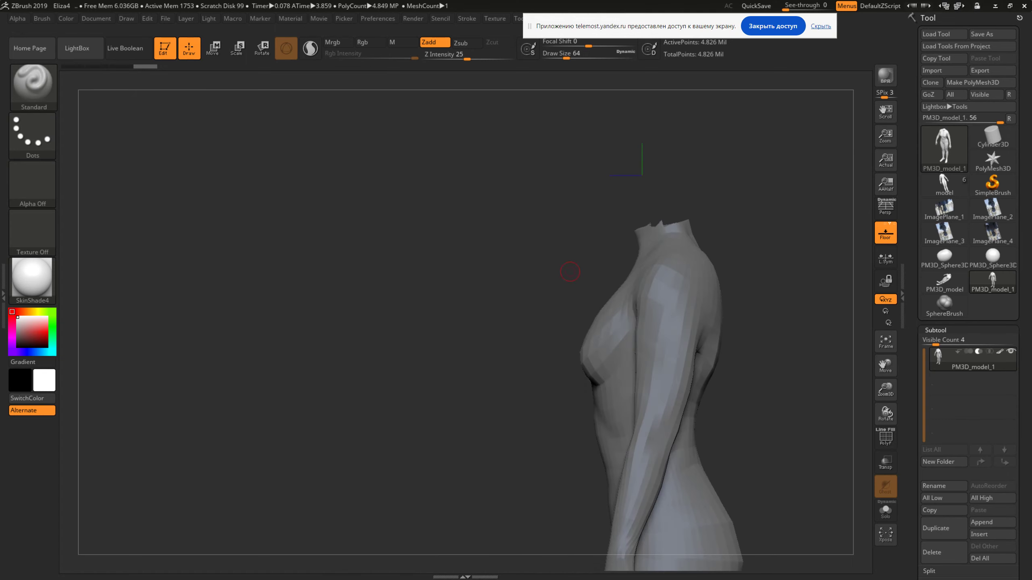
alt+drag(523, 258, 474, 290)
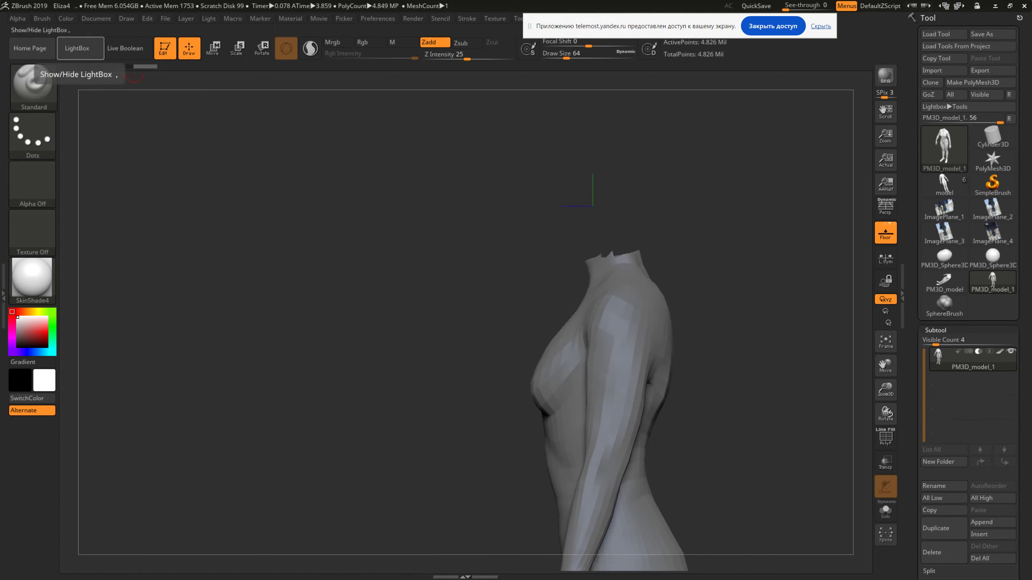
click(81, 48)
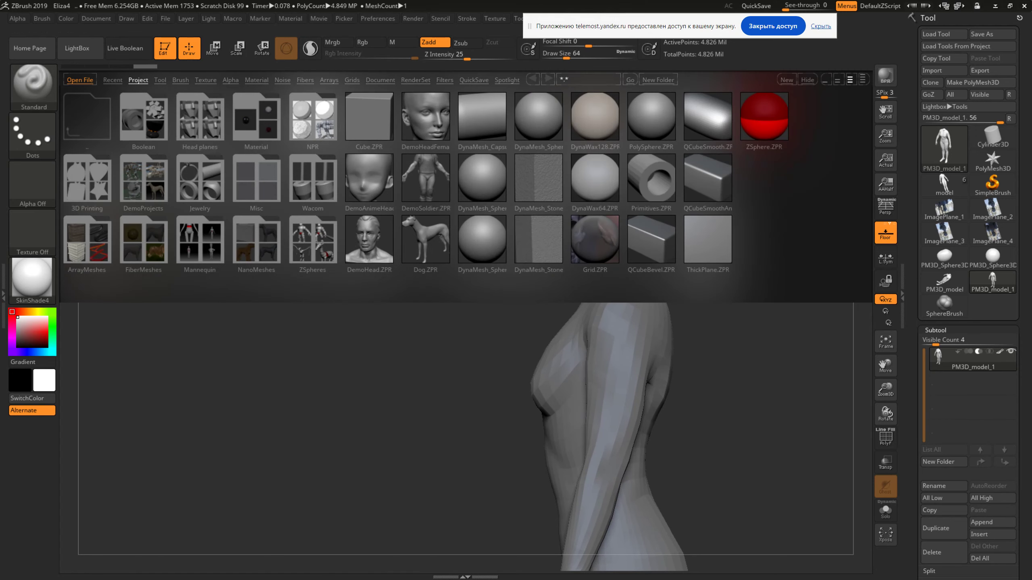
Load Eliza3.ZPR without saving and zoom out to see the chin and neck
click(80, 80)
double_click(365, 160)
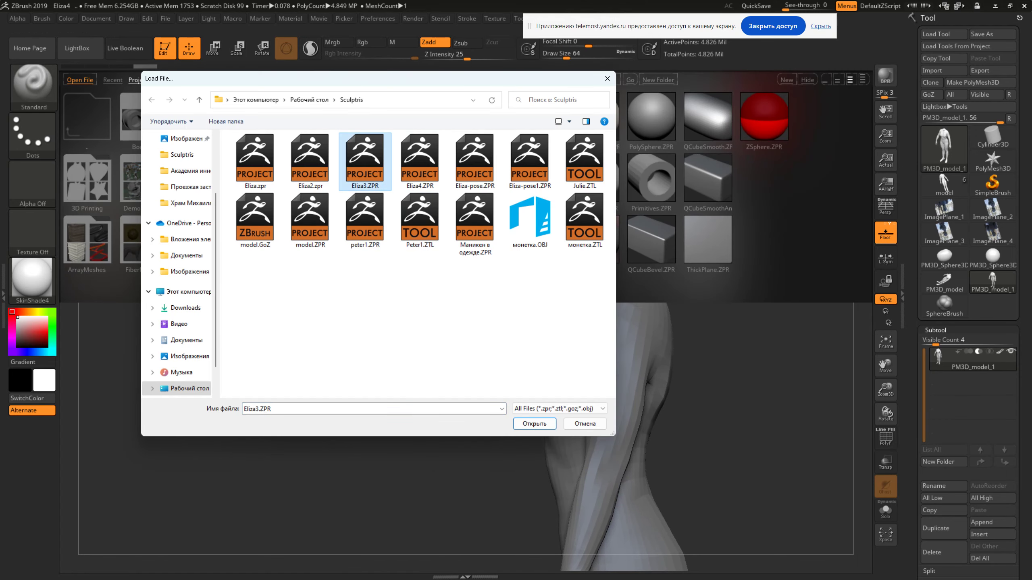
key(Tab)
key(Return)
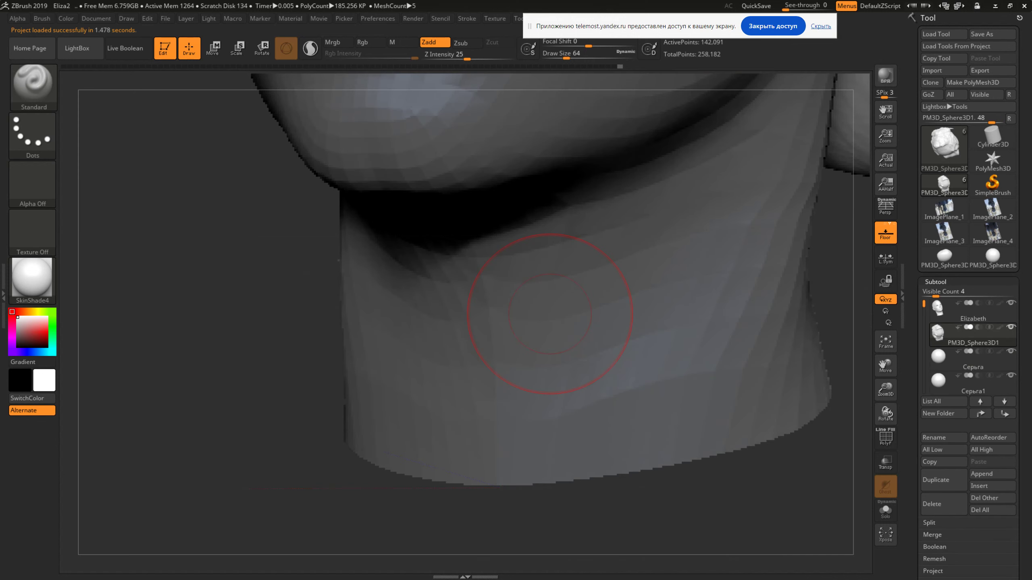
ctrl+right_drag(549, 313, 559, 333)
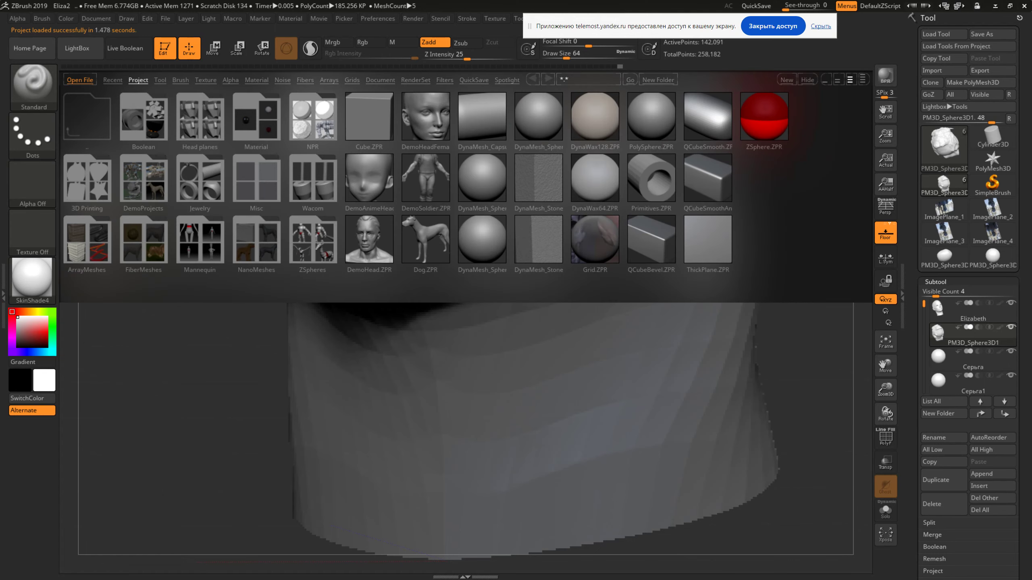
Reopen Eliza4.ZPR, dismissing the save-changes dialog
click(80, 79)
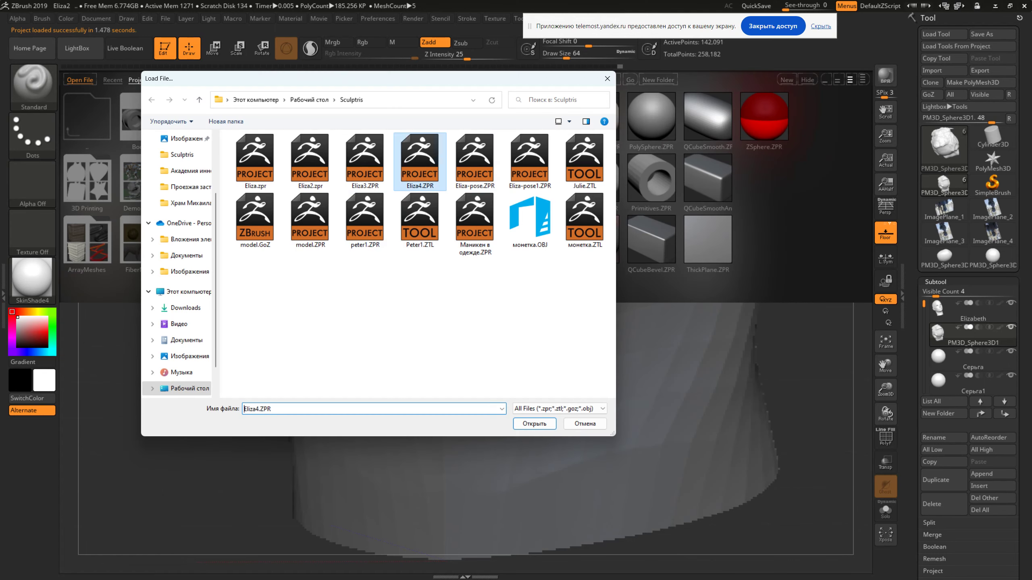
double_click(419, 161)
click(507, 317)
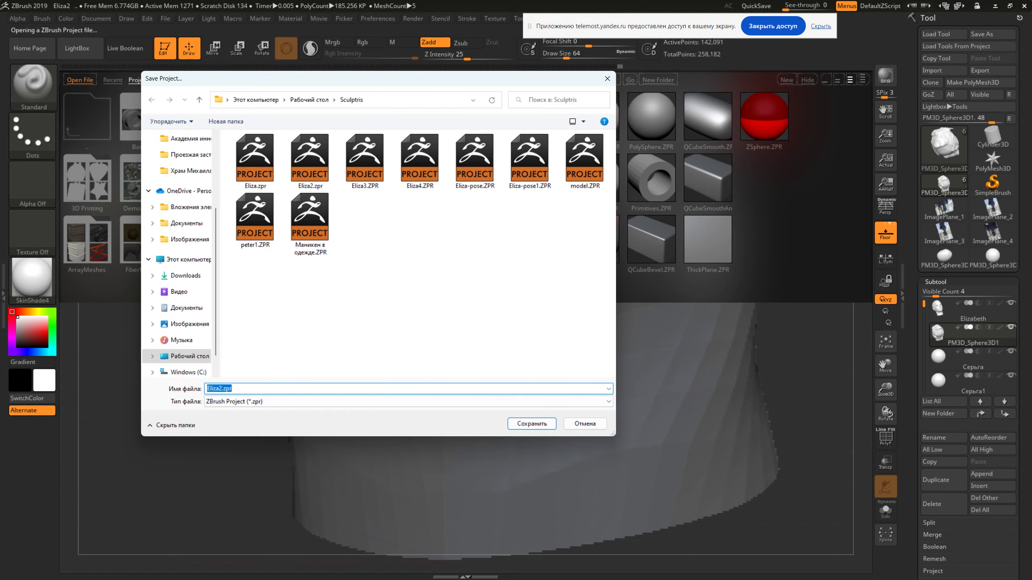
click(585, 424)
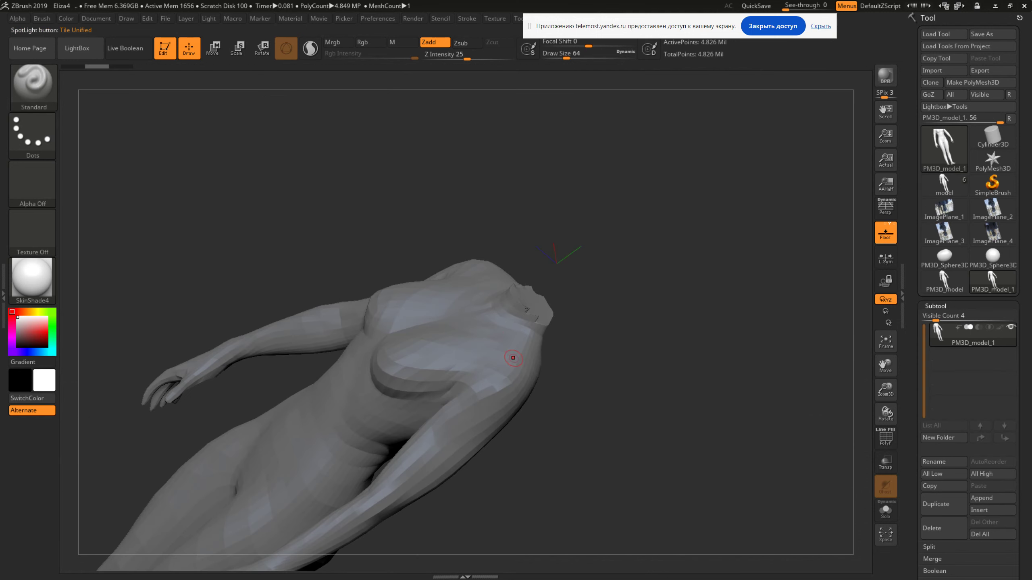
Export the torso as model.GoZ in GoZ Binary NoFlags format, skipping Save As
drag(598, 327, 608, 260)
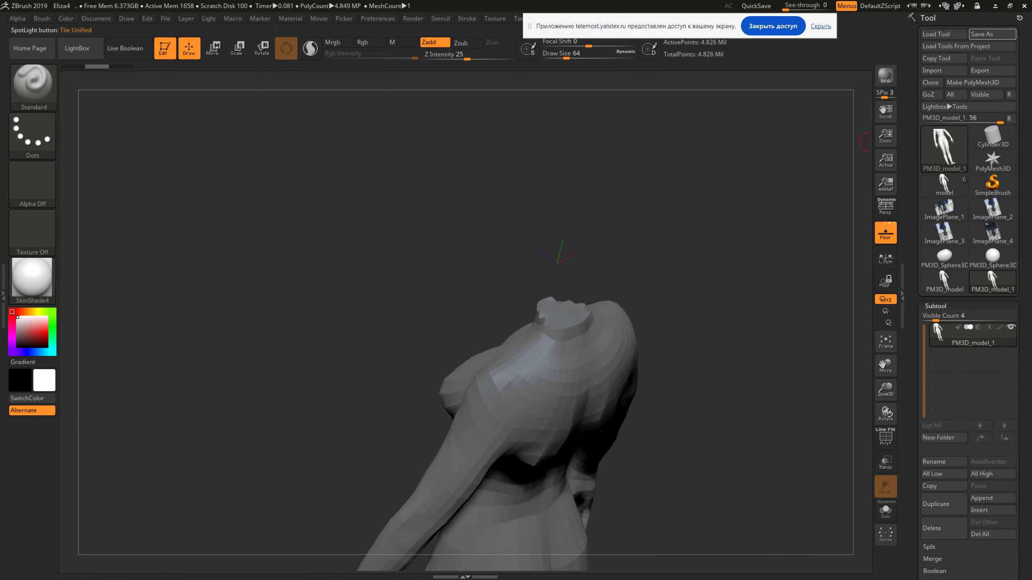
click(983, 34)
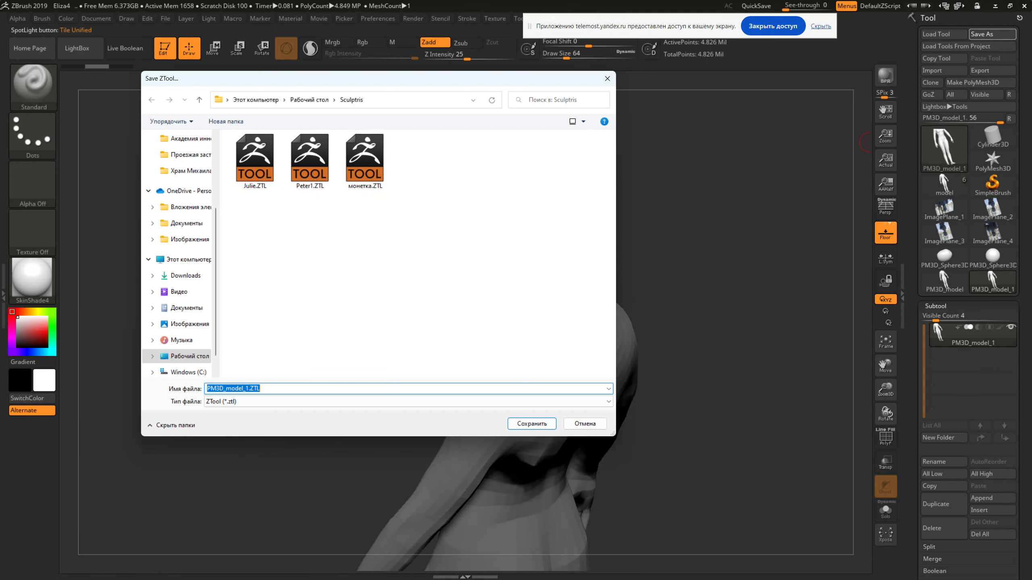
key(Escape)
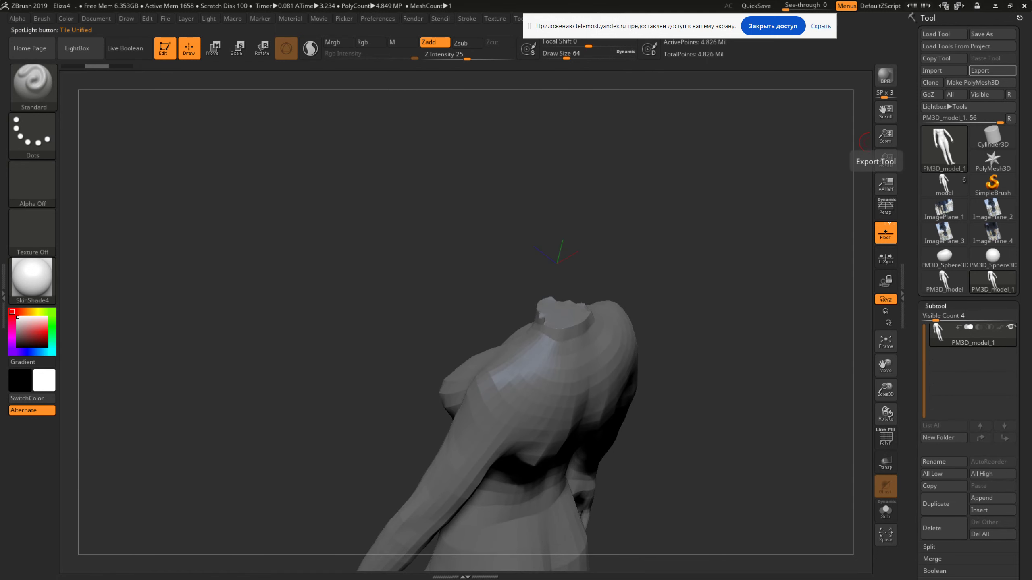
click(992, 70)
click(406, 401)
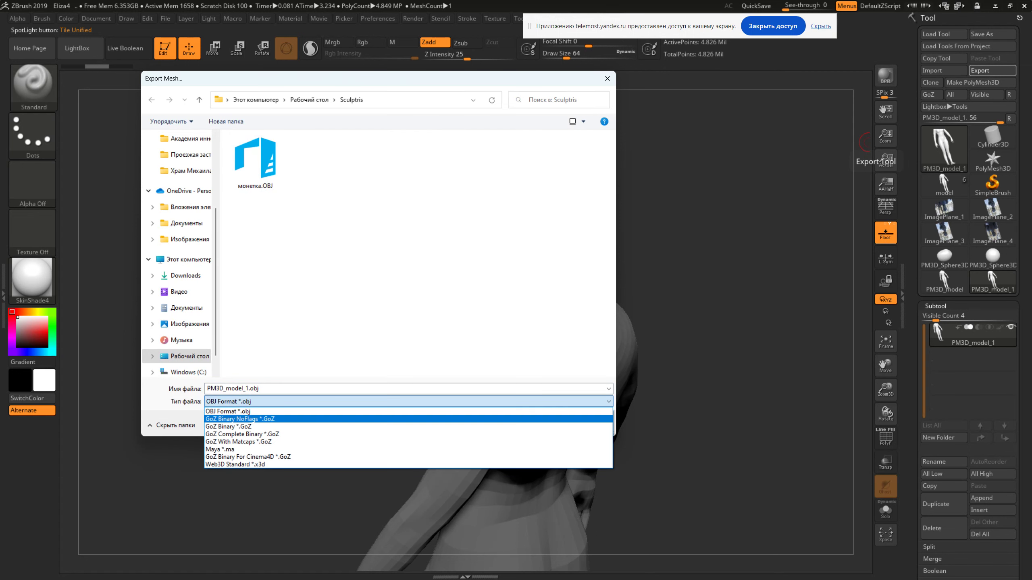
click(240, 419)
click(256, 161)
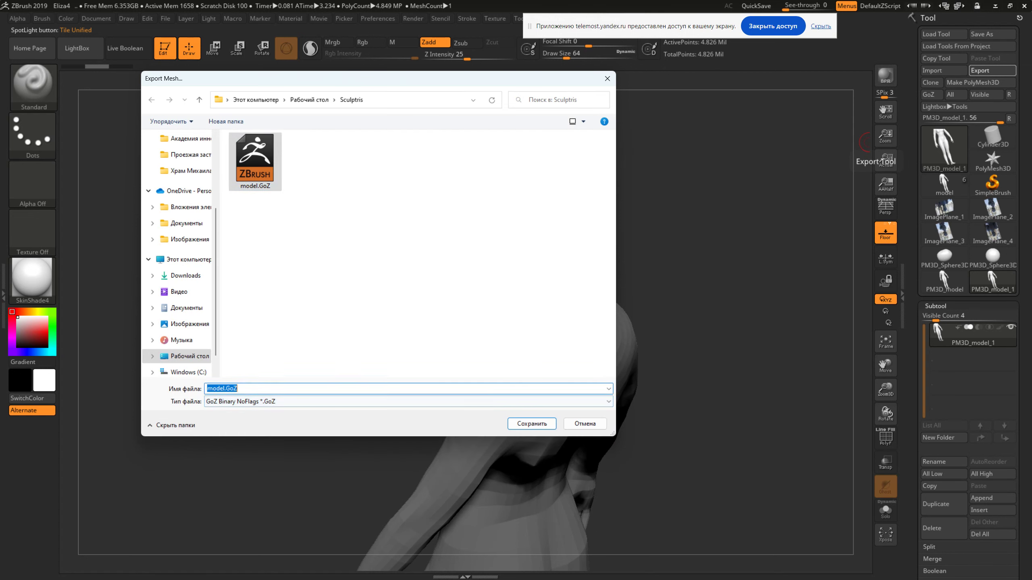
key(Return)
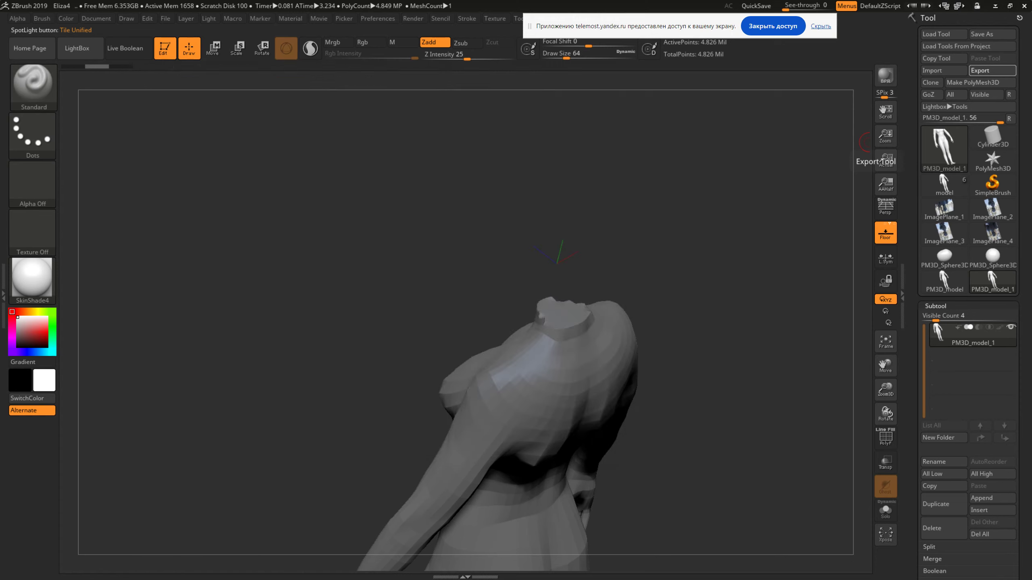
click(77, 48)
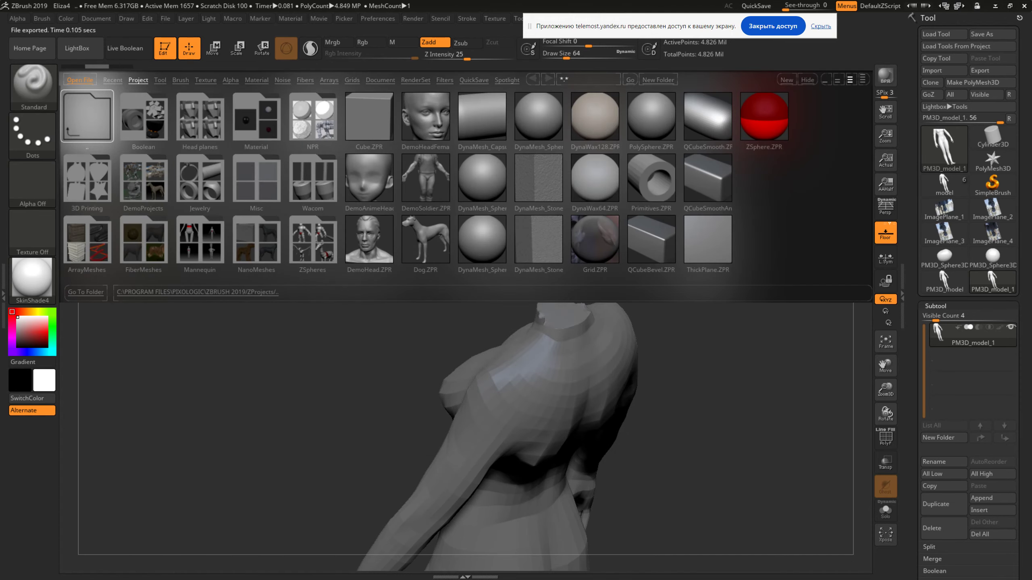
Open Eliza2.zpr from LightBox without saving the body, zoomed out at actual size
click(87, 117)
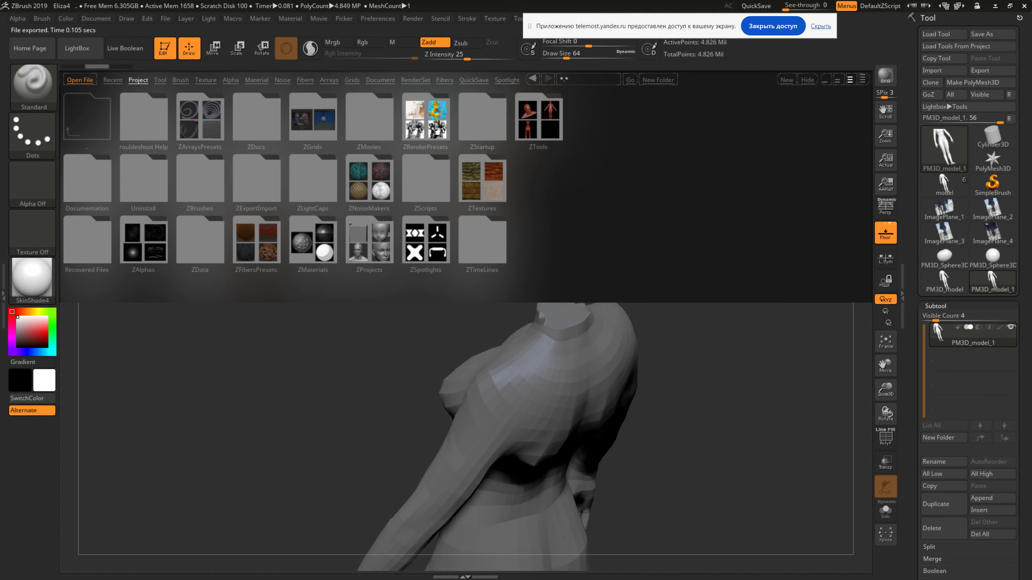
click(80, 80)
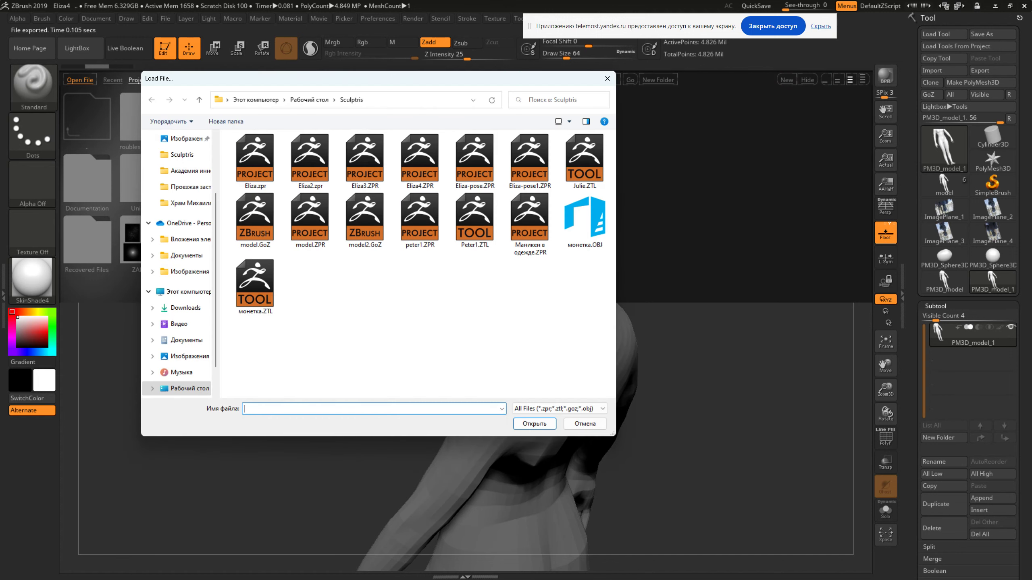
click(420, 161)
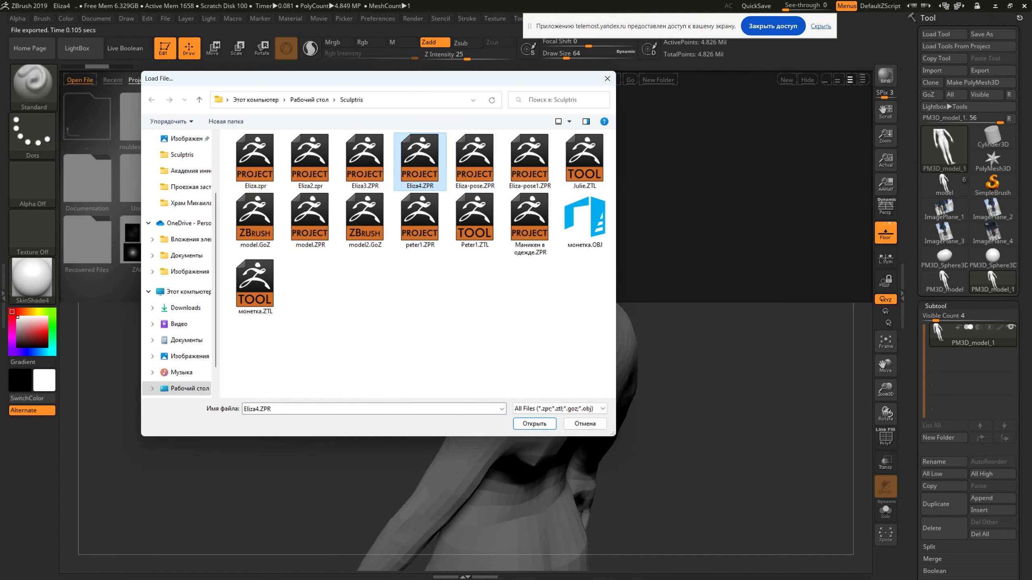
double_click(310, 160)
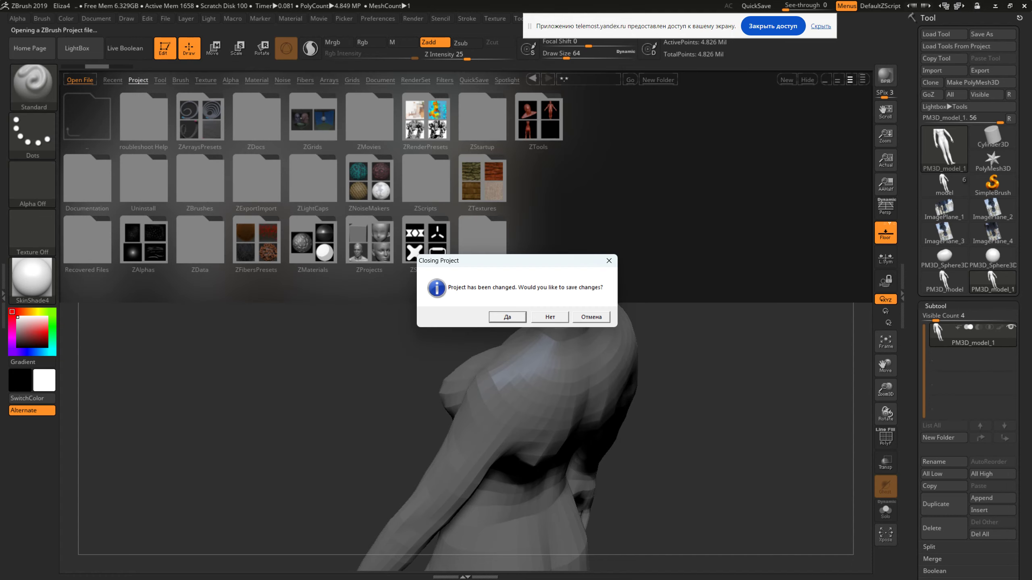
key(Escape)
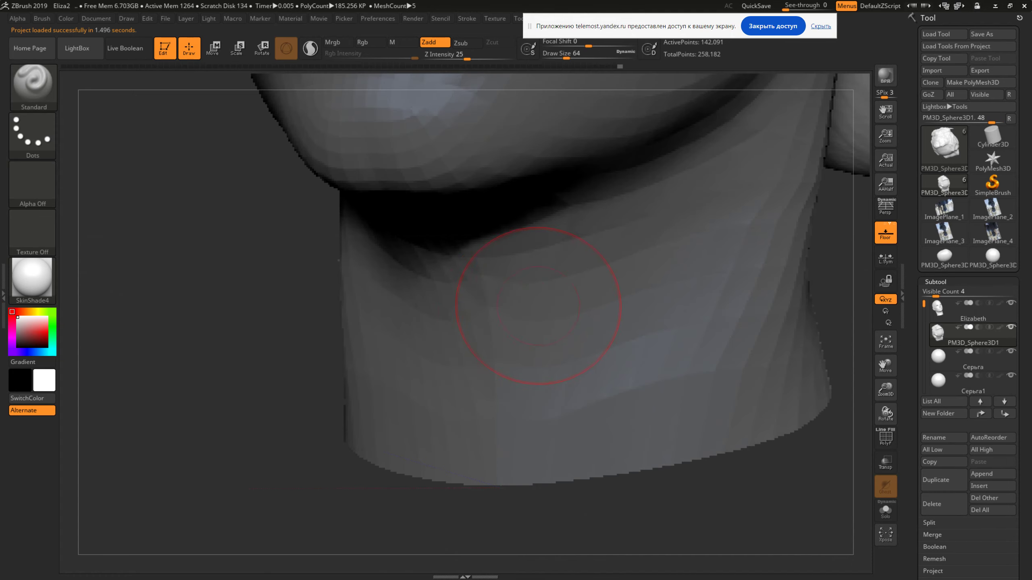
alt+drag(658, 333, 655, 212)
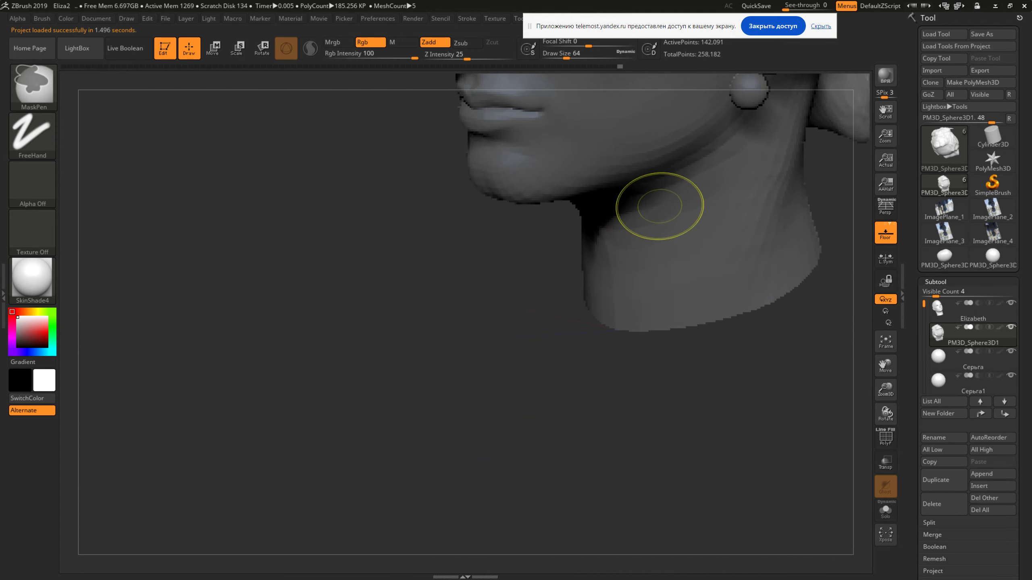
click(885, 159)
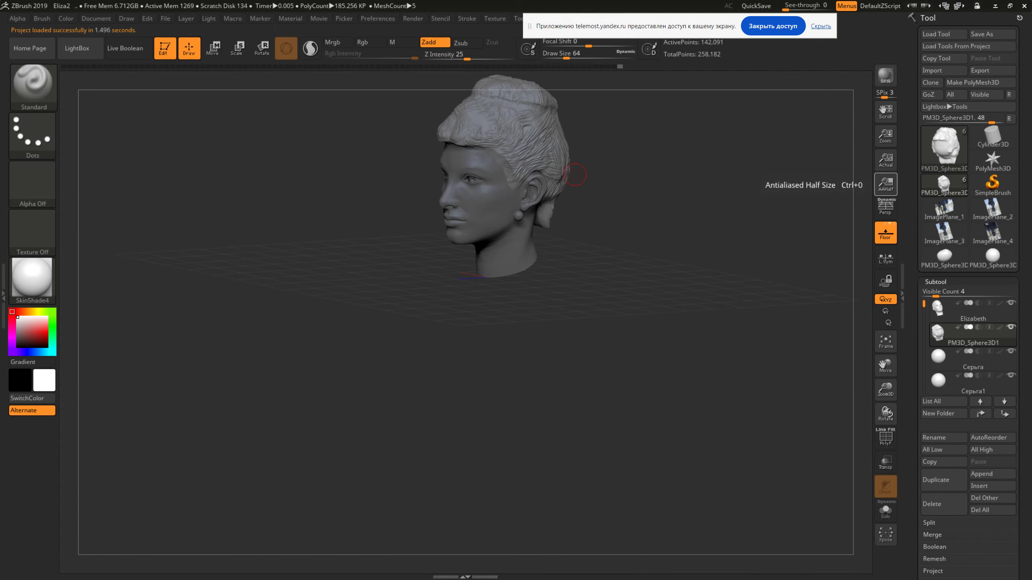
Smooth the head display with AAHalf, turn it three-quarter, and import model2.GoZ
click(885, 183)
drag(731, 142, 808, 122)
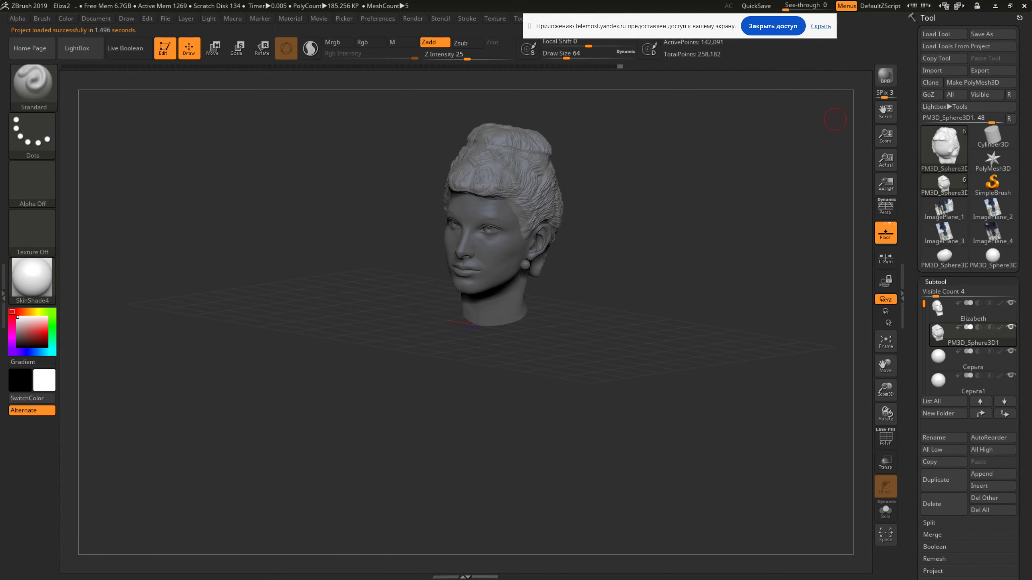
click(944, 70)
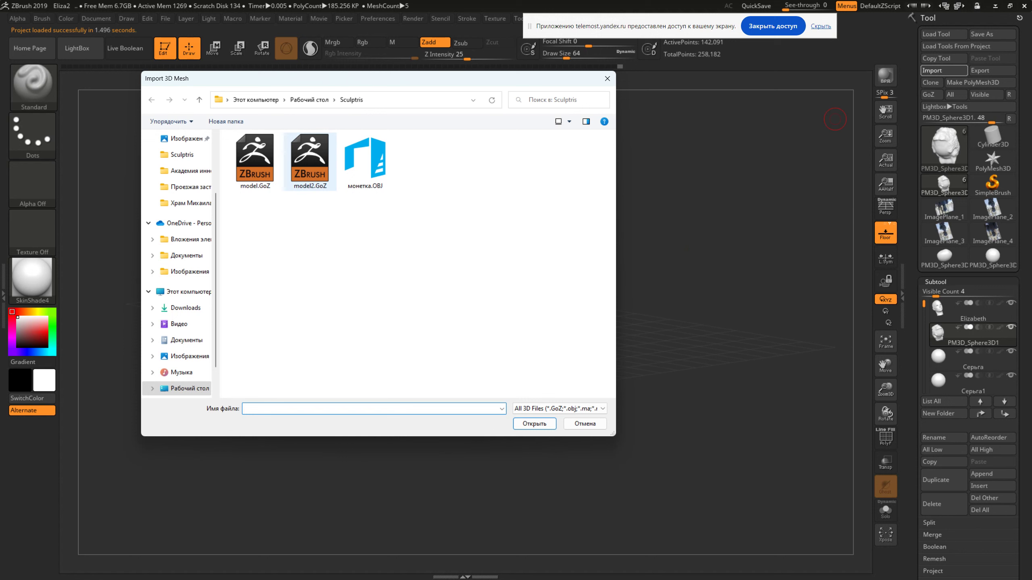
drag(365, 78, 548, 83)
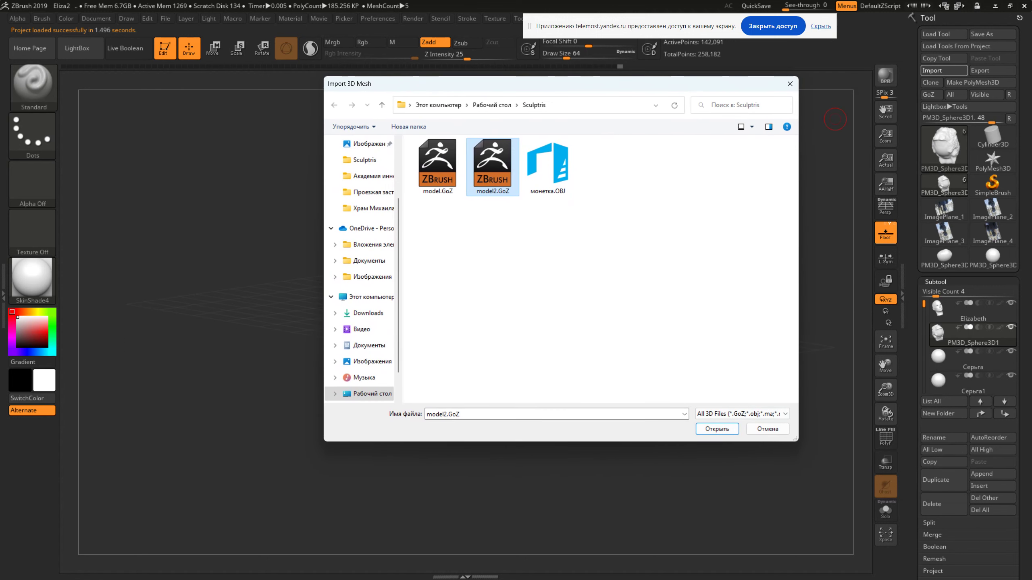
click(718, 429)
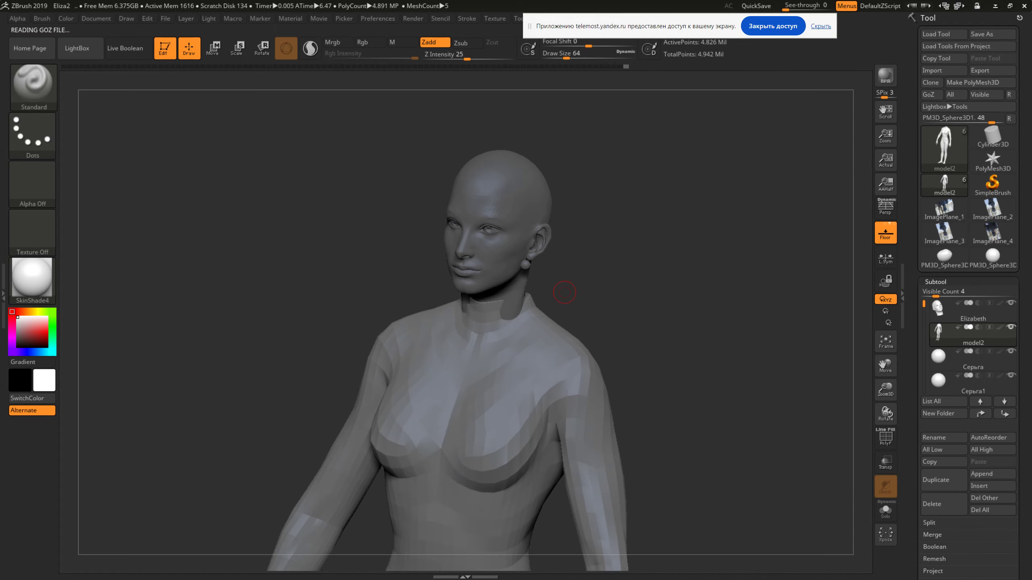
Insert a Cylinder3D subtool alongside the imported model
drag(553, 287, 821, 402)
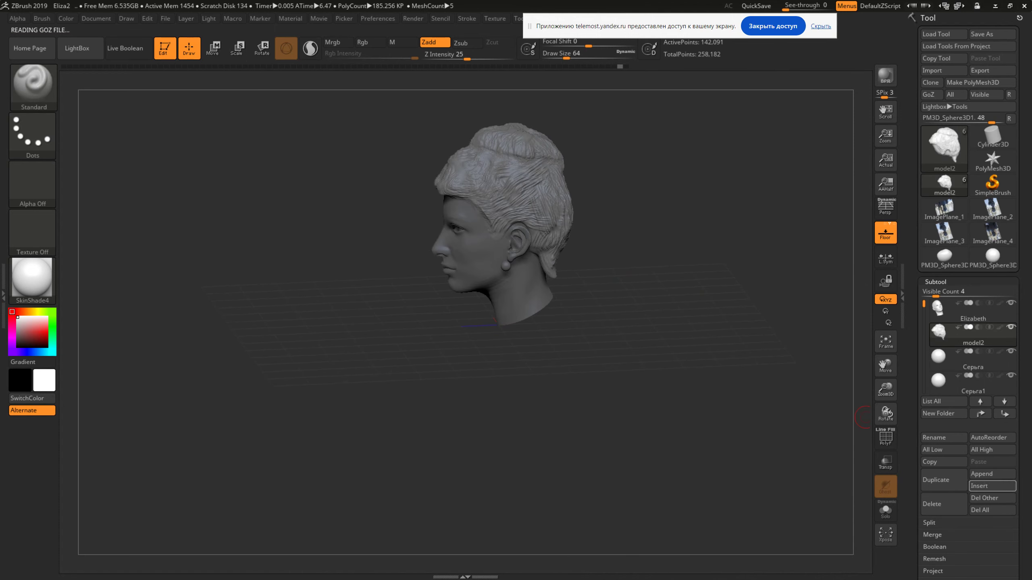
click(991, 486)
click(547, 348)
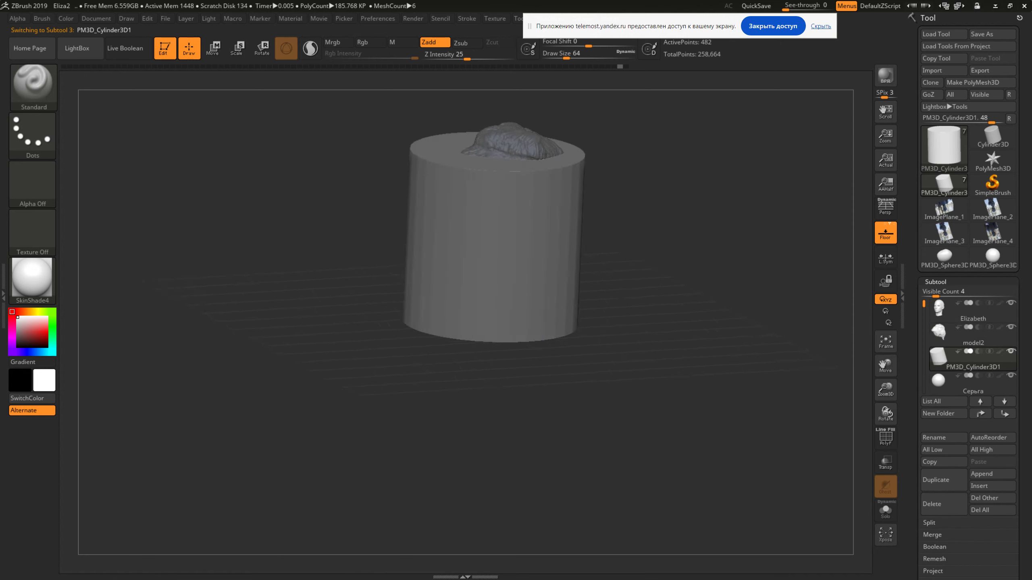
Move the cylinder down beneath the head like a pedestal with the Move gizmo
key(w)
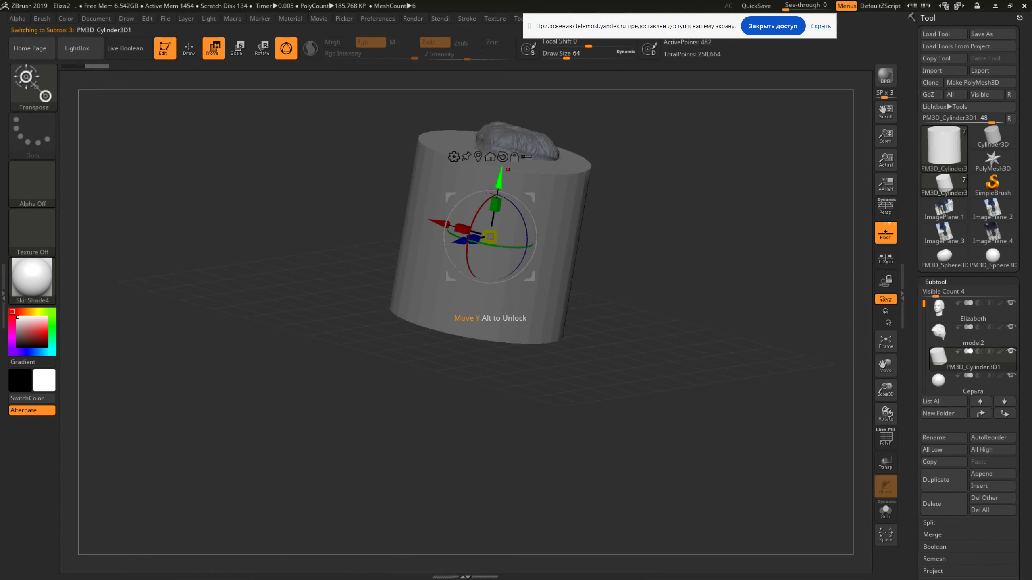
mouse_move(670, 284)
mouse_down()
mouse_move(650, 325)
mouse_move(609, 326)
mouse_up()
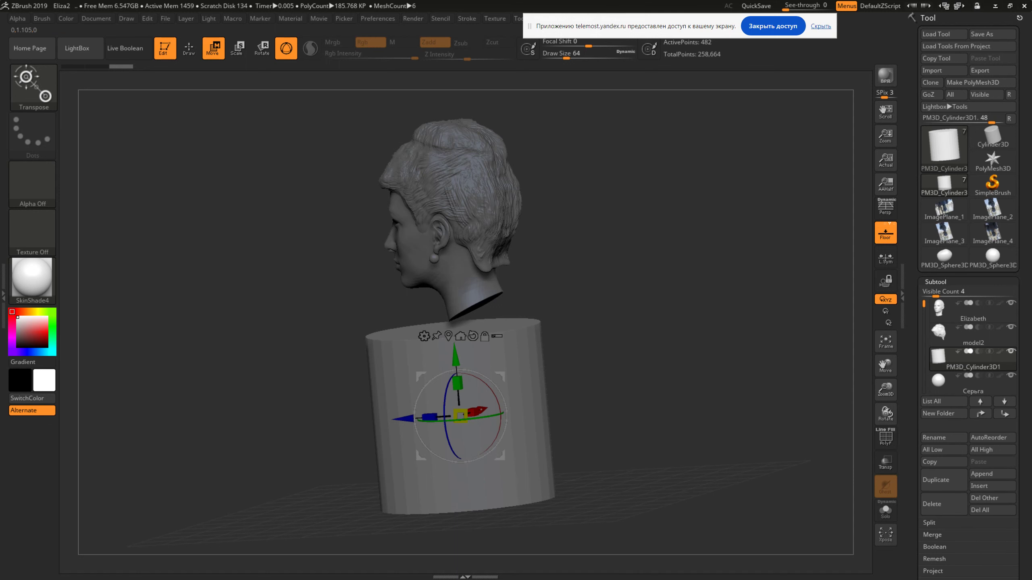
click(944, 69)
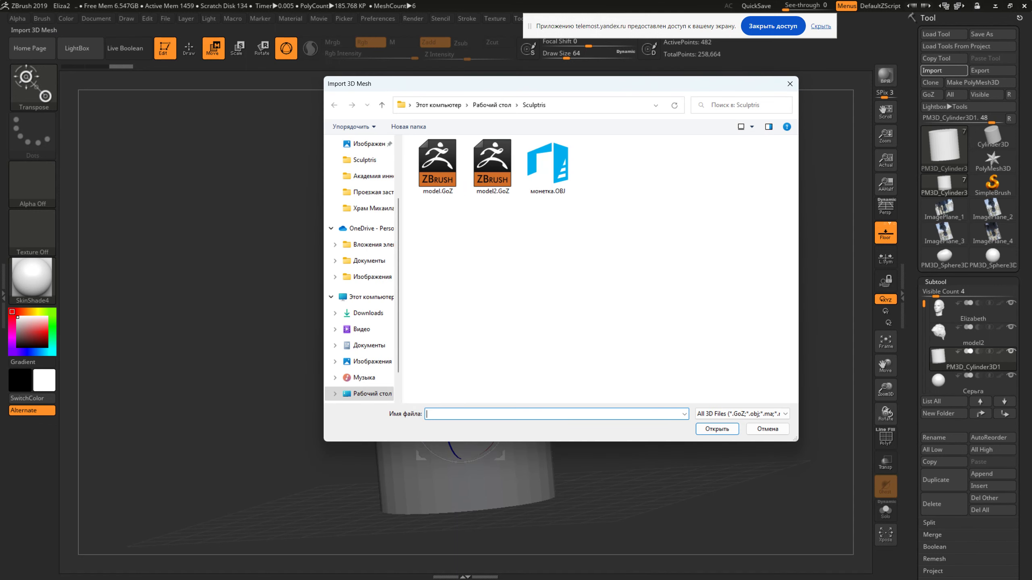
Import model2.GoZ as the torso in place of the cylinder and orbit the figure
double_click(493, 164)
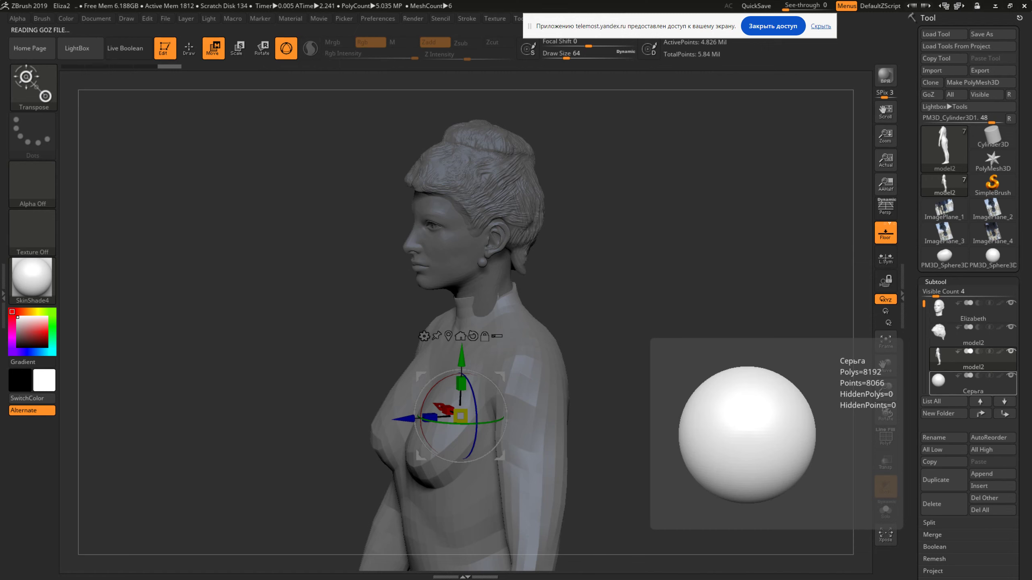
key(q)
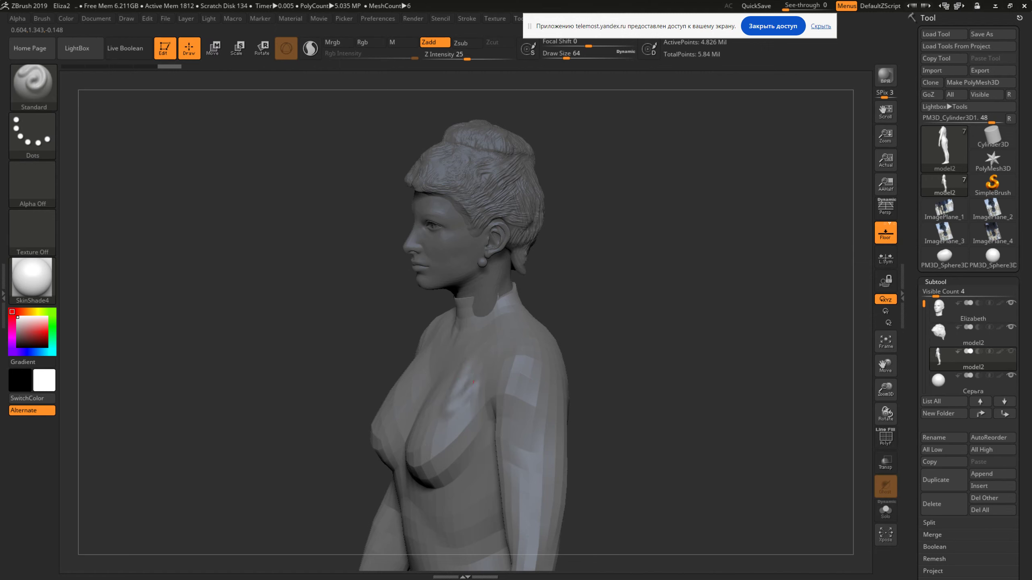
mouse_move(495, 323)
mouse_down()
mouse_move(589, 325)
mouse_move(508, 321)
mouse_up()
alt+drag(587, 264, 599, 305)
mouse_move(588, 350)
mouse_down()
mouse_move(595, 359)
mouse_move(254, 196)
mouse_up()
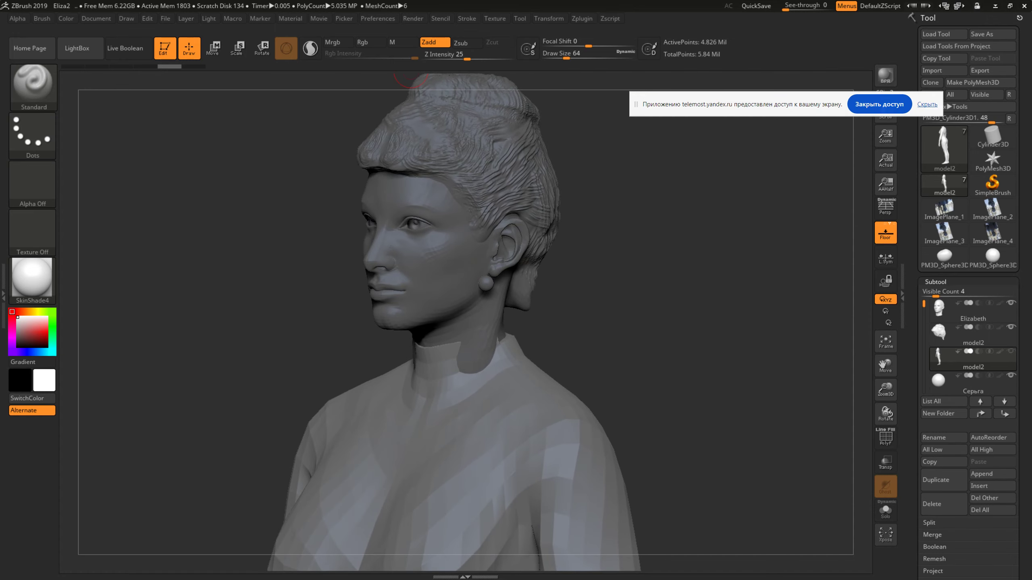
mouse_move(691, 285)
mouse_down()
mouse_move(650, 284)
mouse_move(731, 288)
mouse_move(698, 257)
mouse_up()
drag(517, 353, 491, 359)
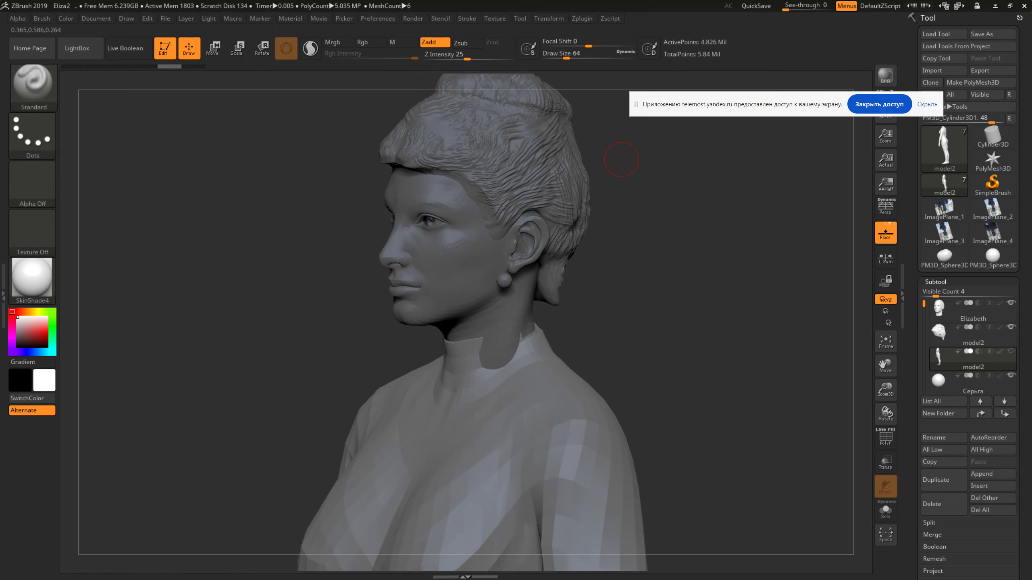
Switch the brush to Zsub and carve the patch where the neck meets the body
click(467, 43)
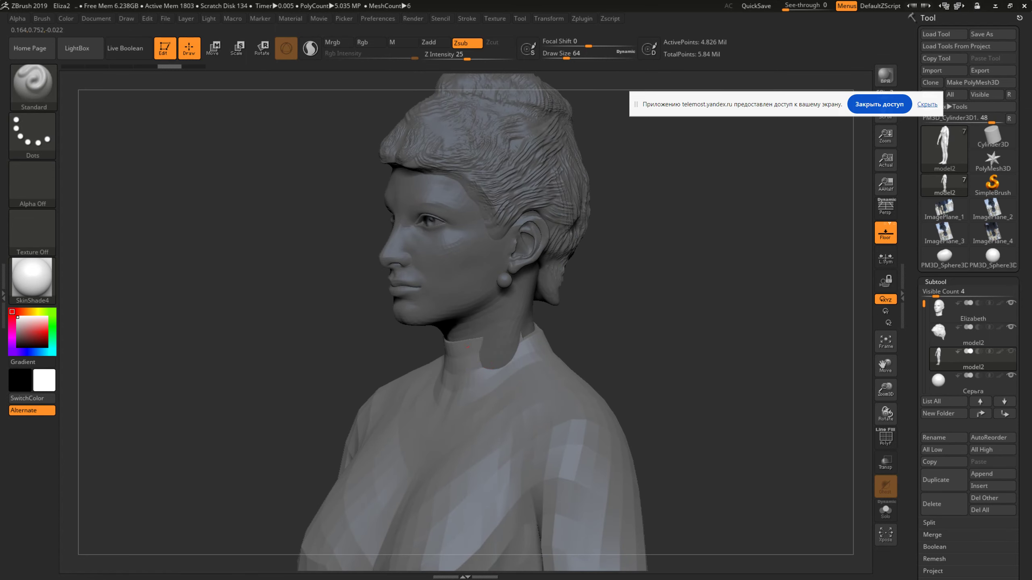
drag(442, 349, 503, 335)
drag(574, 325, 578, 333)
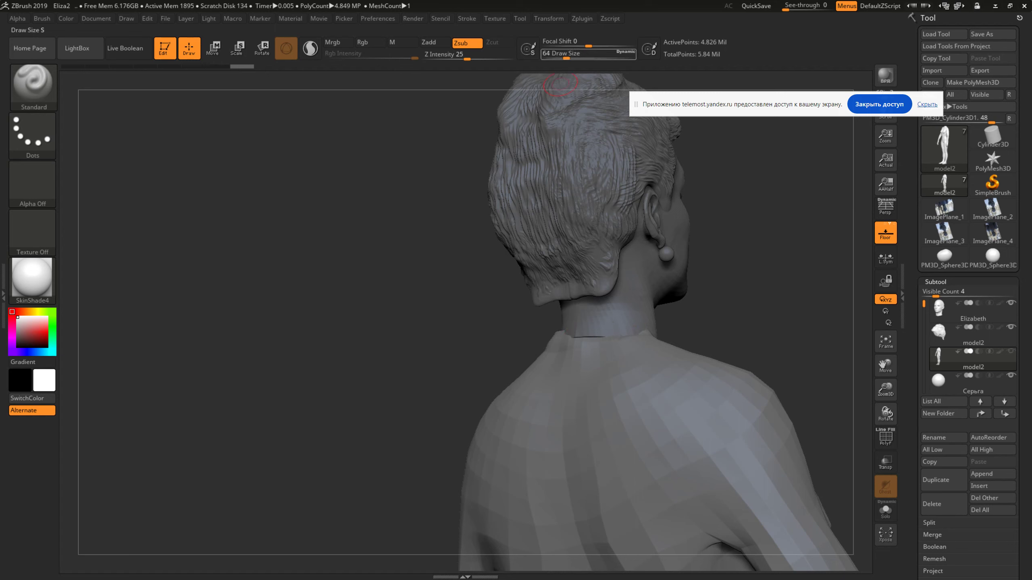
Toggle between add and Smooth brush modes while turning the figure to profile
key(alt)
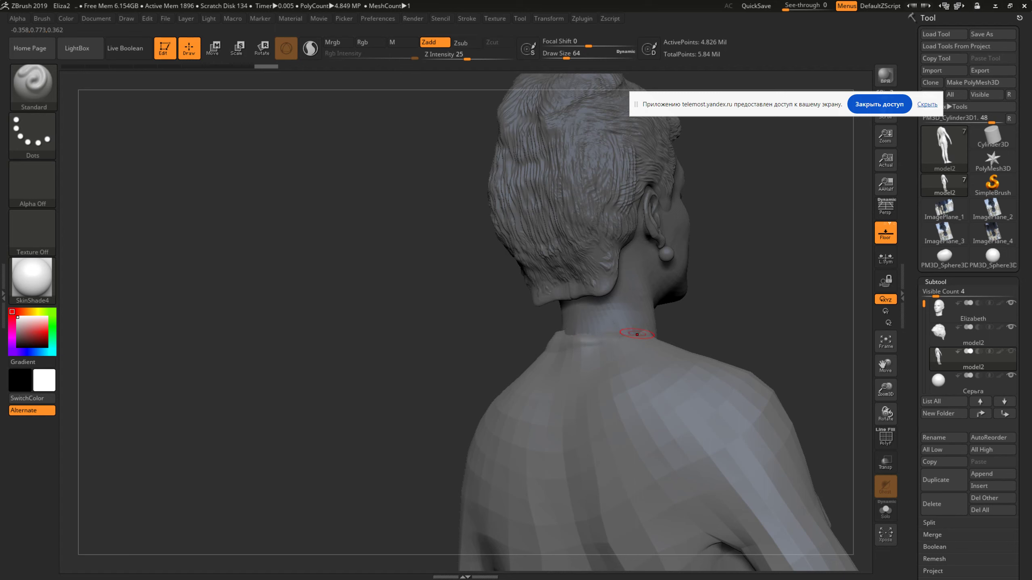
key(shift)
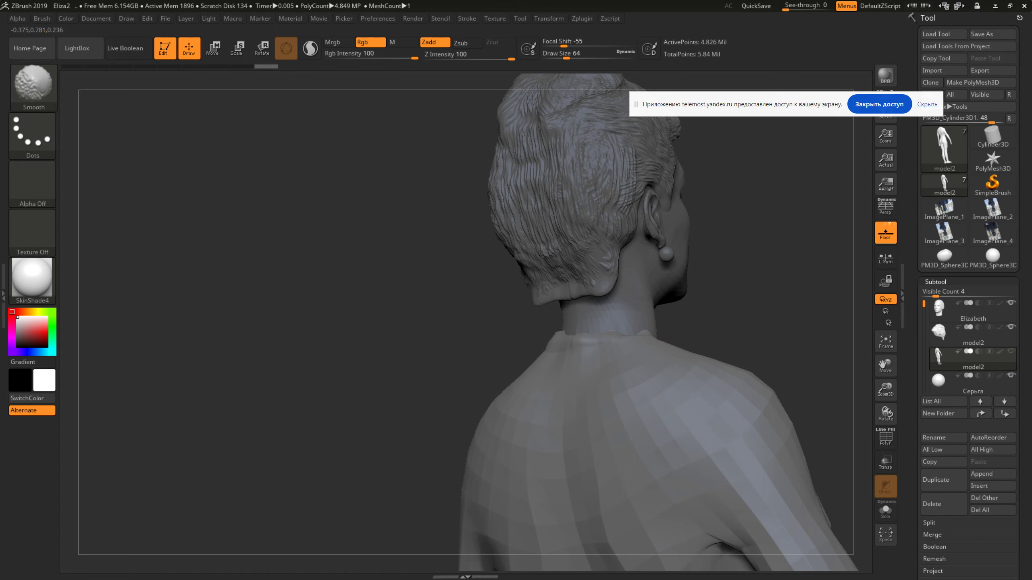
key(space)
key(shift)
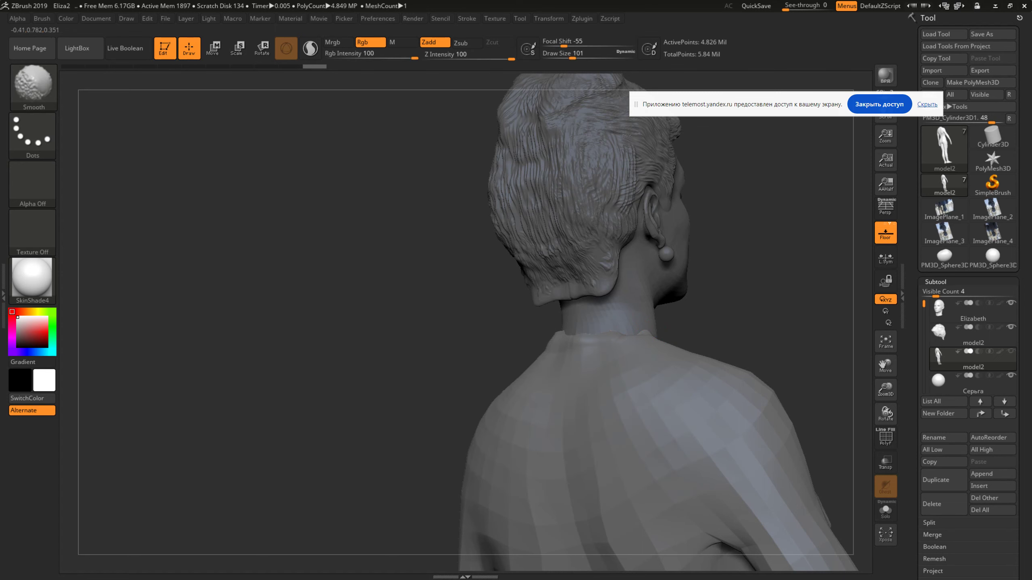
drag(610, 366, 528, 366)
Try lime and green colours on the model, then reset the colour to white
key(space)
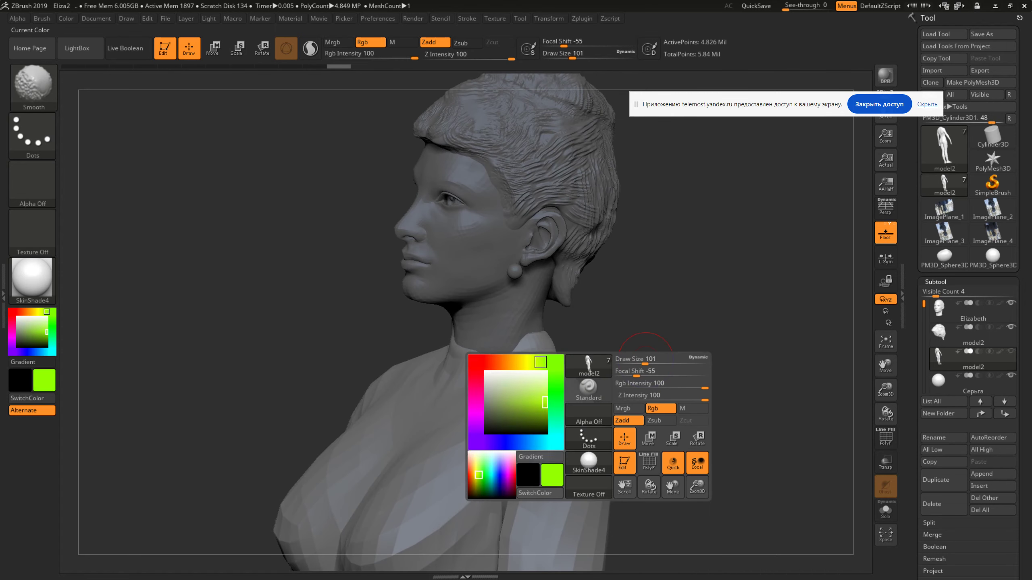
click(540, 378)
drag(244, 284, 183, 285)
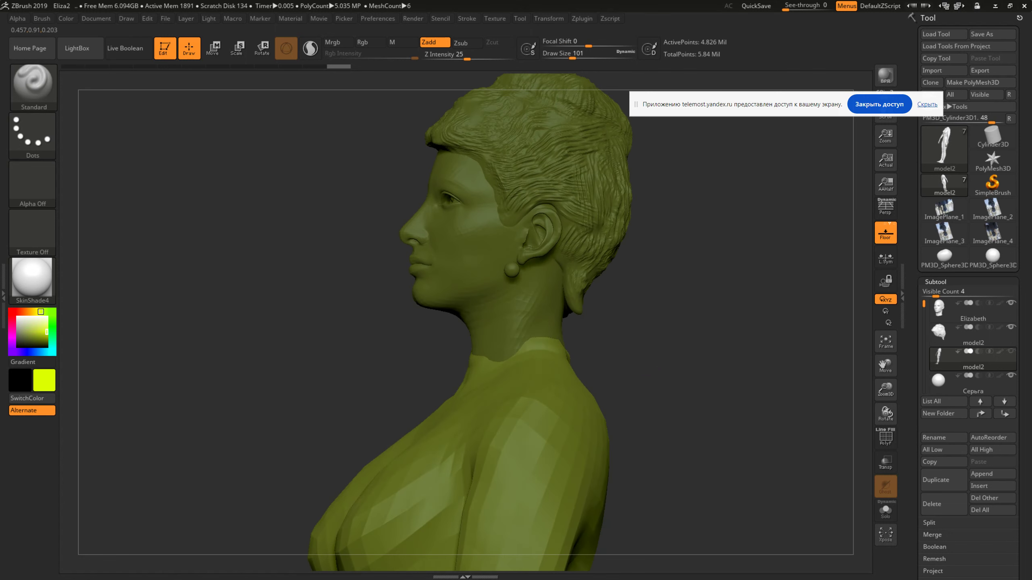
click(52, 336)
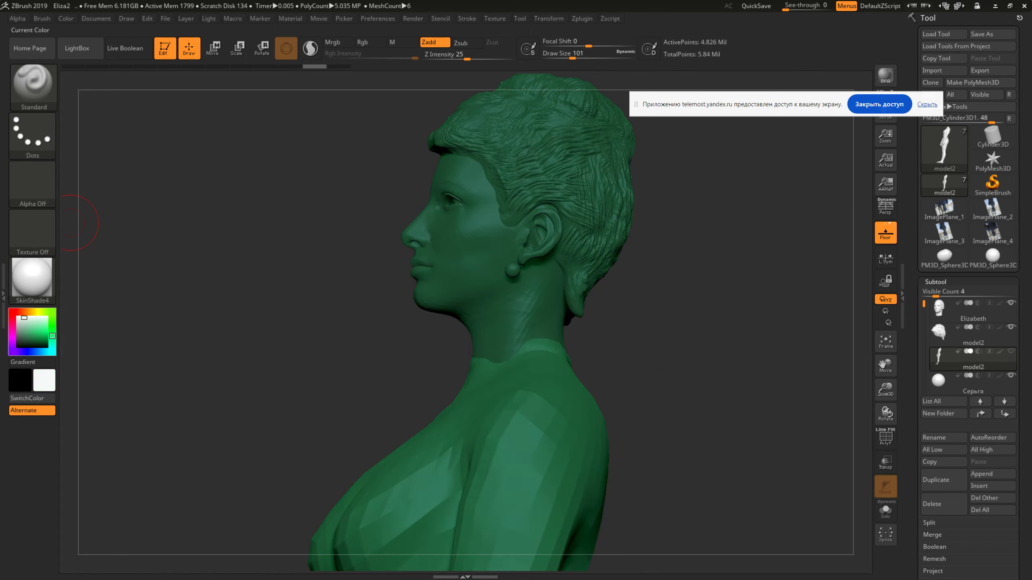
click(18, 343)
click(17, 318)
Carve slightly into the neck beneath the chin from the front view
drag(163, 325, 366, 325)
key(shift)
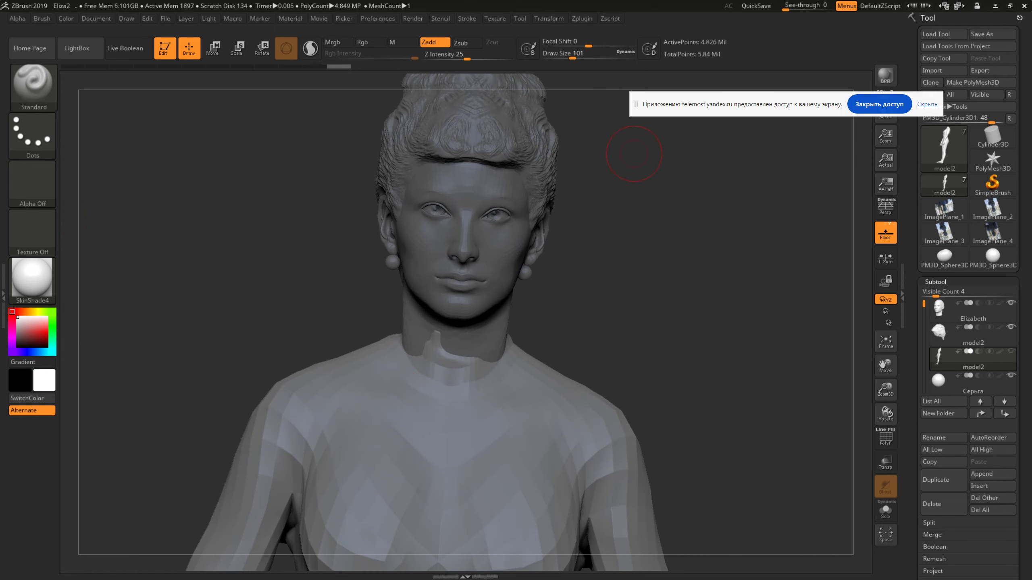
key(u)
mouse_move(432, 349)
mouse_down()
mouse_move(423, 339)
mouse_move(449, 351)
mouse_up()
mouse_move(448, 354)
right_down()
mouse_move(604, 350)
mouse_move(540, 350)
right_up()
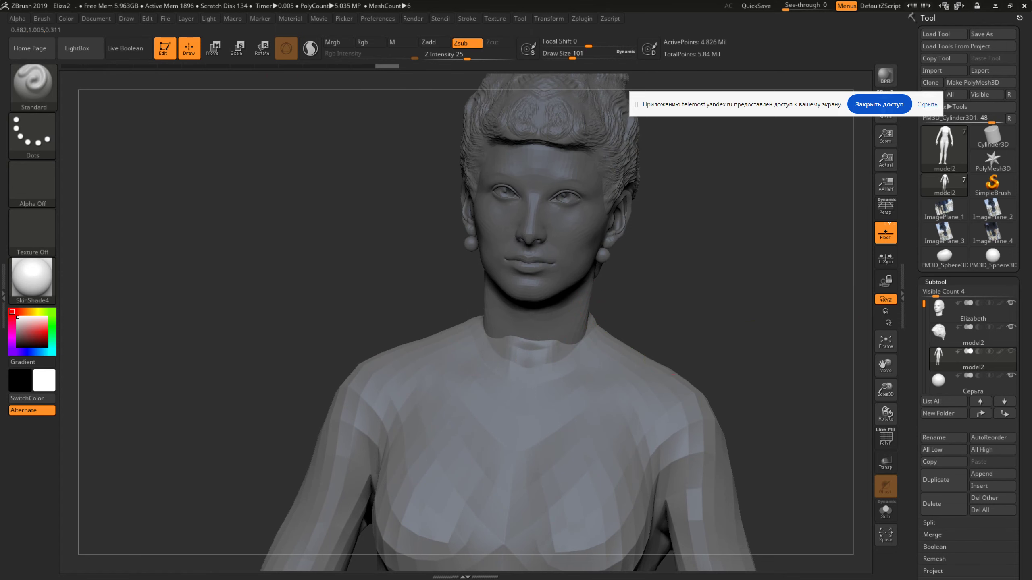
Switch the Standard brush back to adding material and orbit around the bust
right_drag(540, 354, 631, 356)
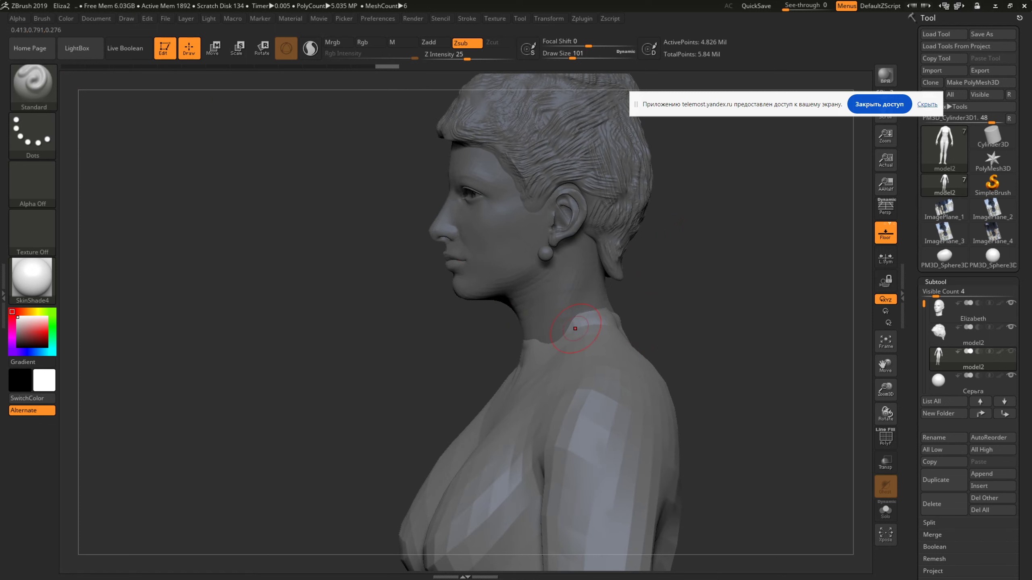
key(alt)
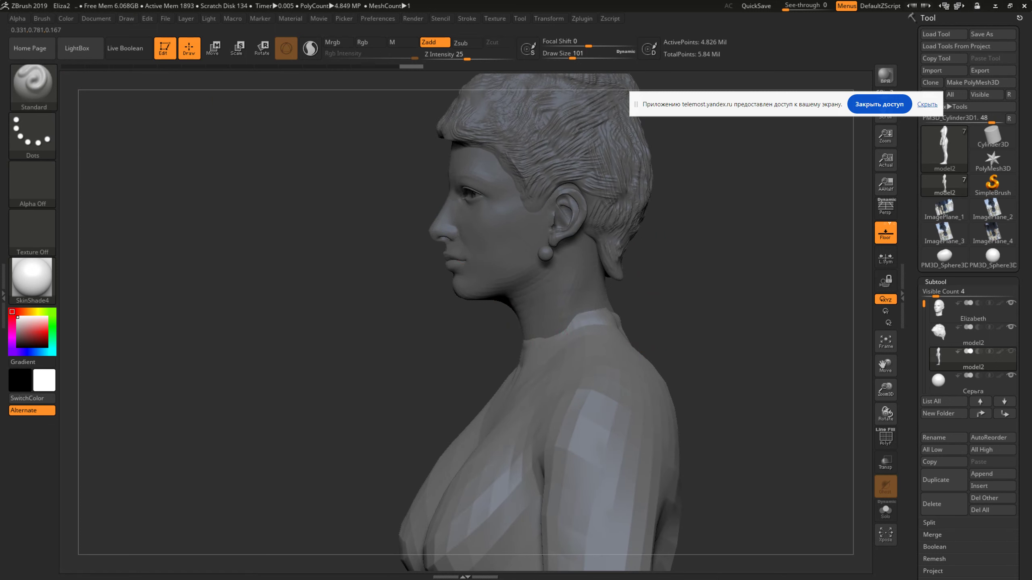
right_drag(560, 325, 509, 348)
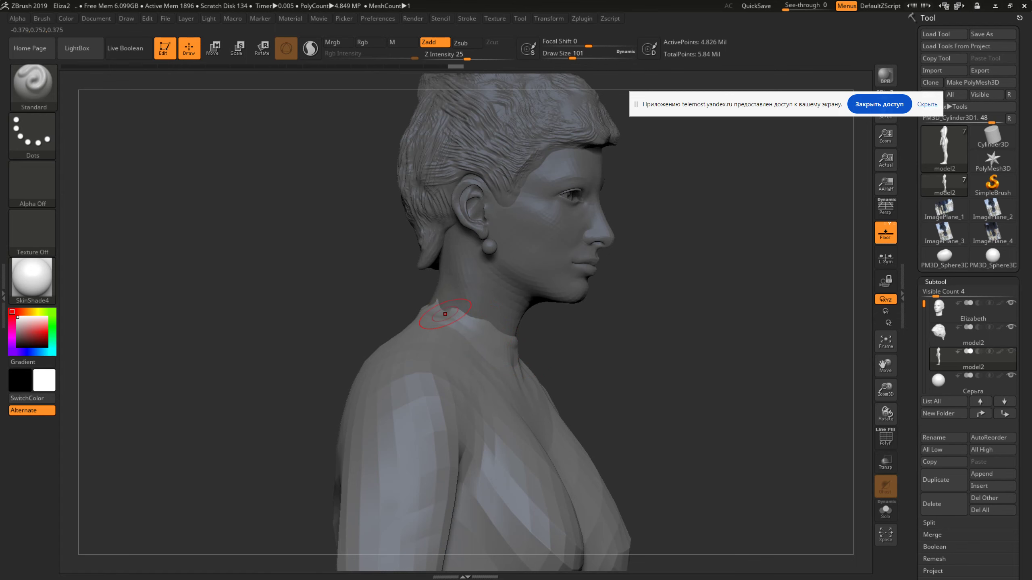
drag(447, 317, 422, 311)
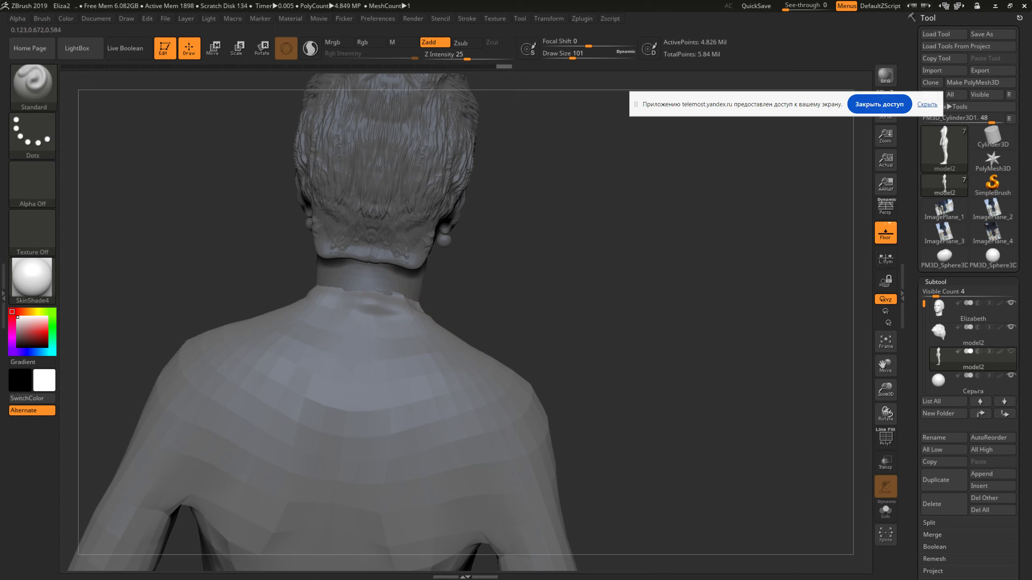
Set the Smooth brush Draw Size to 202 and turn the bust to three-quarter view
key(shift)
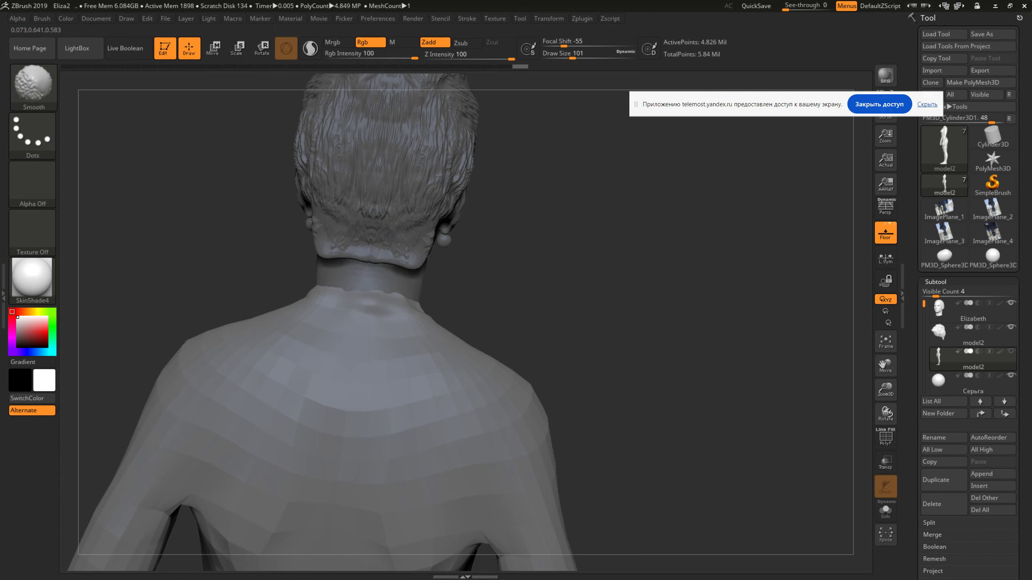
drag(609, 244, 552, 230)
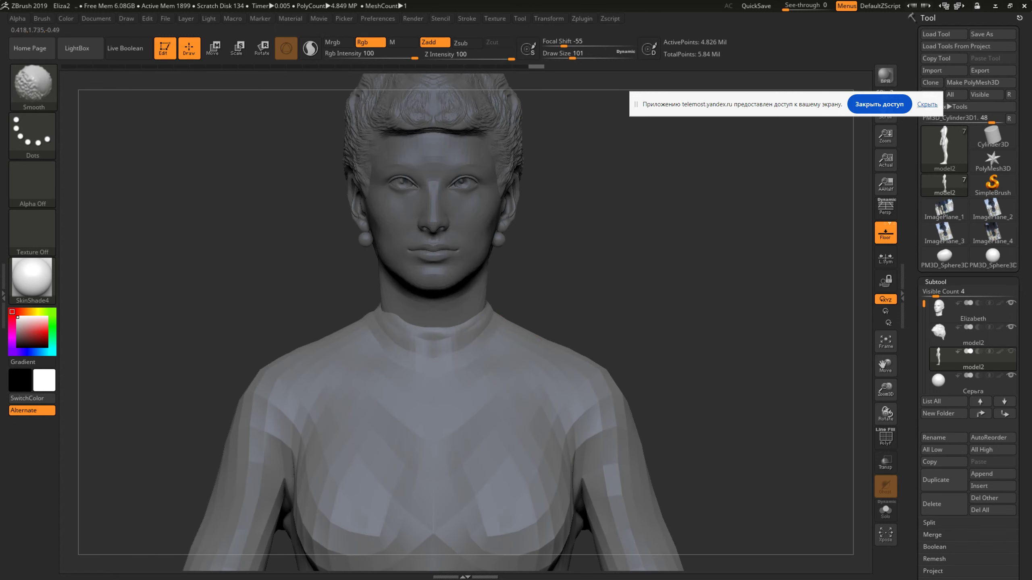
key(space)
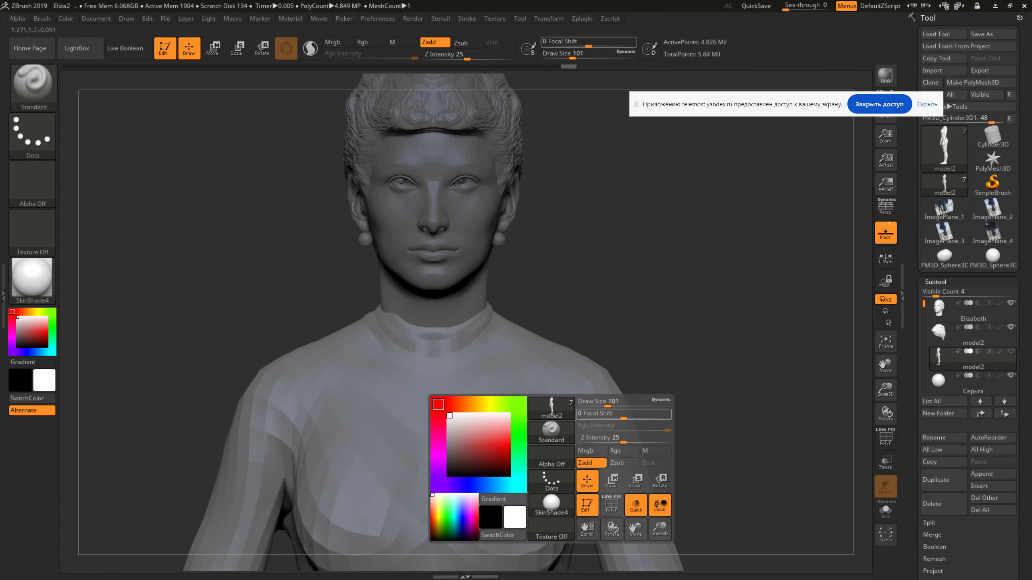
mouse_move(585, 408)
mouse_down()
mouse_move(600, 408)
mouse_move(621, 443)
mouse_up()
mouse_move(683, 433)
mouse_down()
mouse_move(609, 435)
mouse_move(775, 468)
mouse_move(608, 393)
mouse_up()
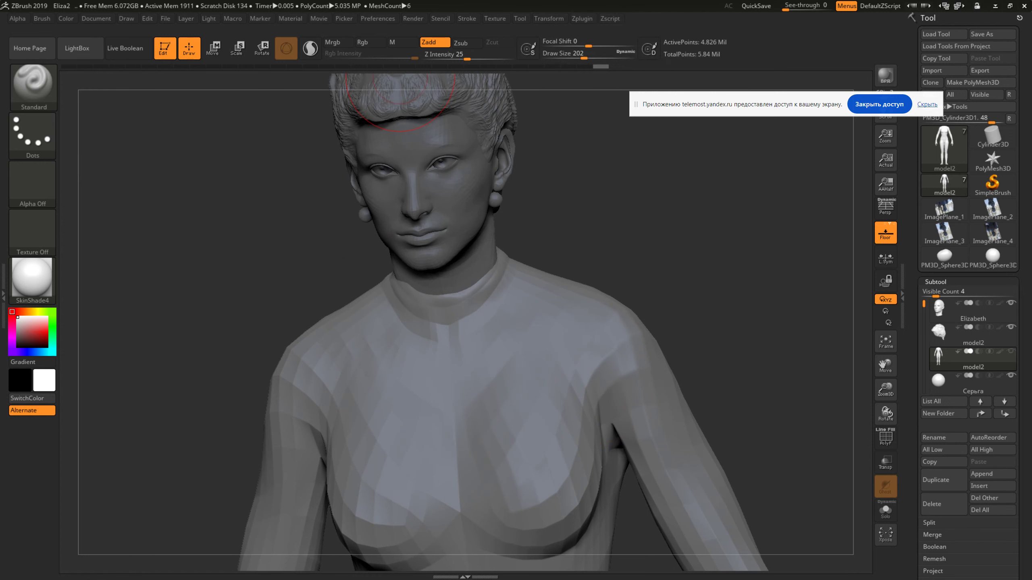
click(549, 18)
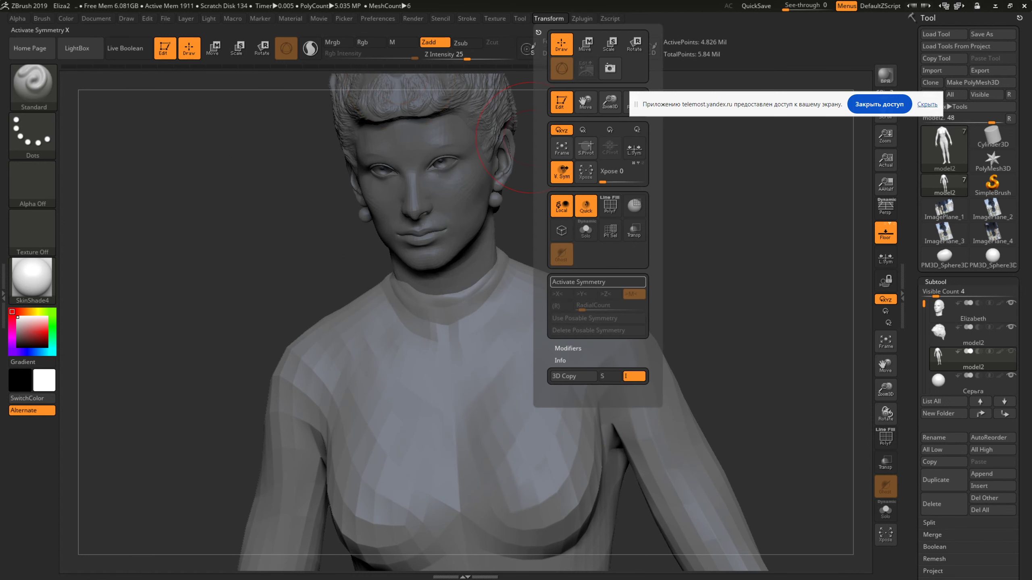
mouse_move(495, 18)
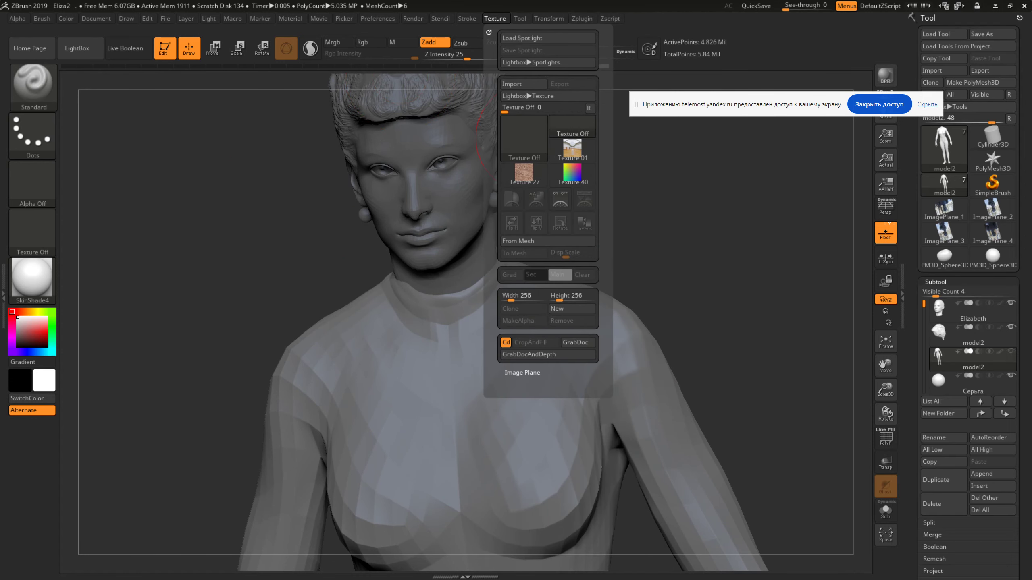
Dock the Texture palette's Image Plane and load the Front reference photo behind the bust
click(495, 18)
click(502, 36)
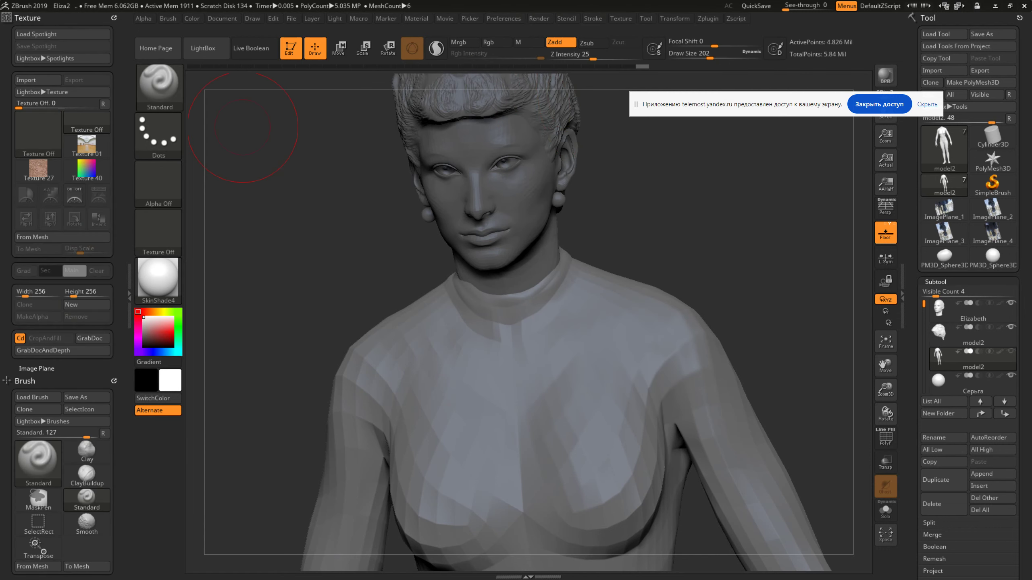
click(24, 381)
click(37, 369)
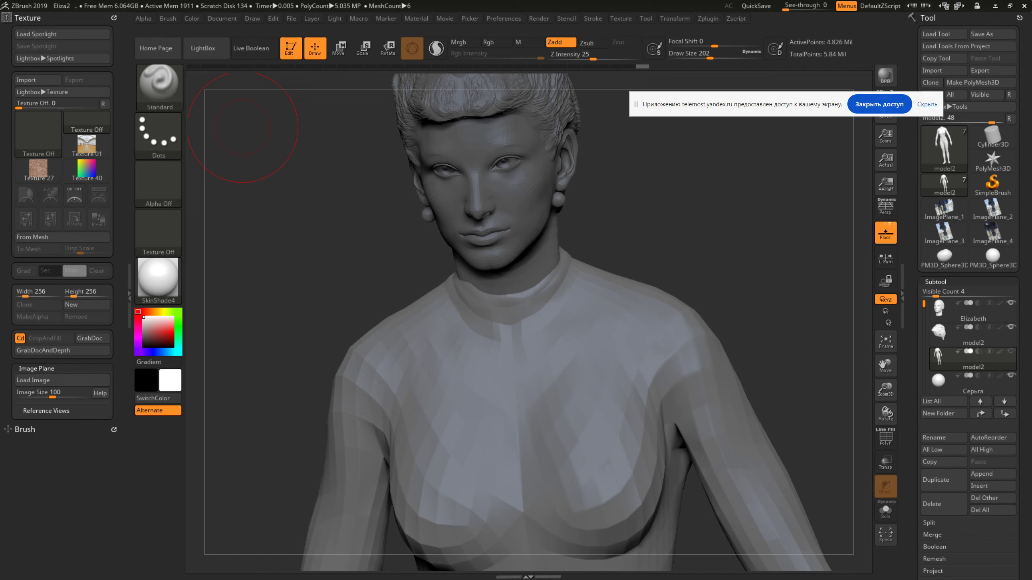
click(24, 422)
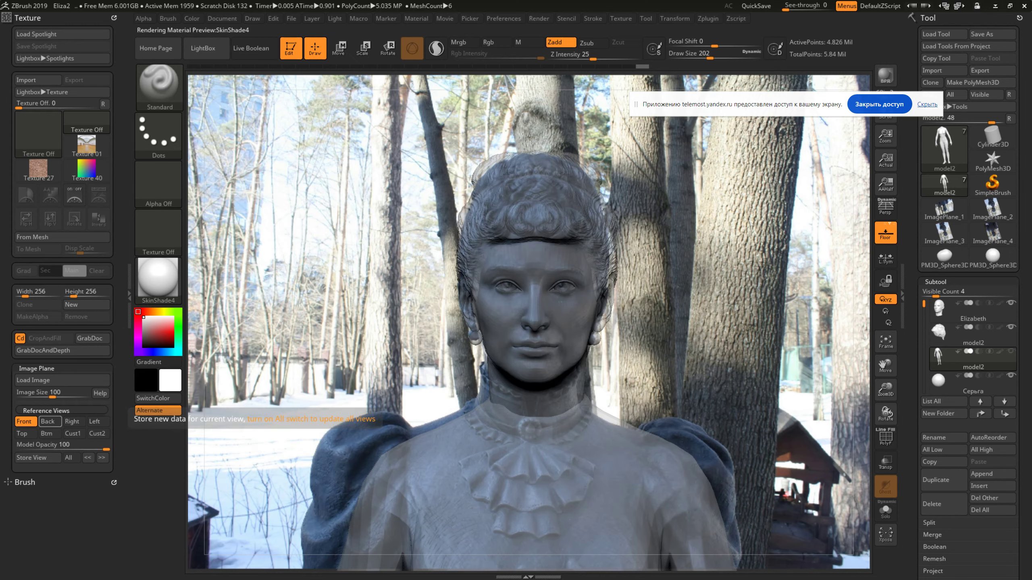
Check the Back and Right reference photos, store the side view, and return to Front
click(47, 422)
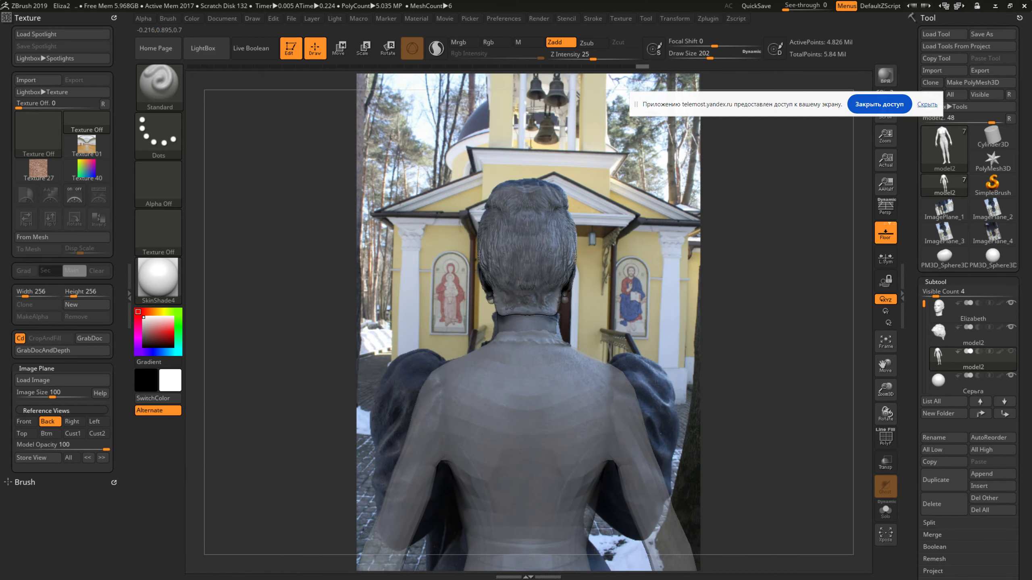
key(ctrl+shift)
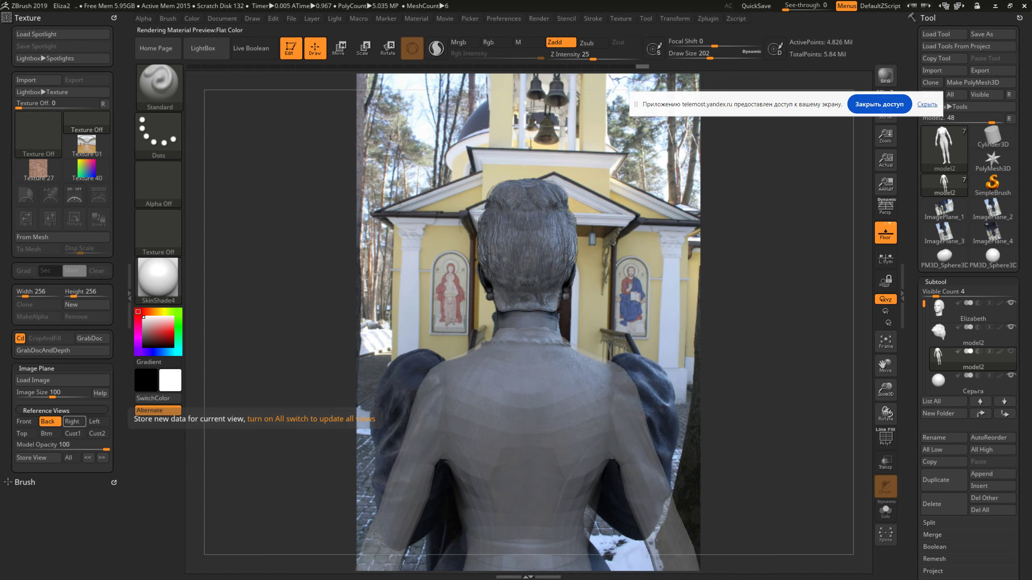
click(72, 421)
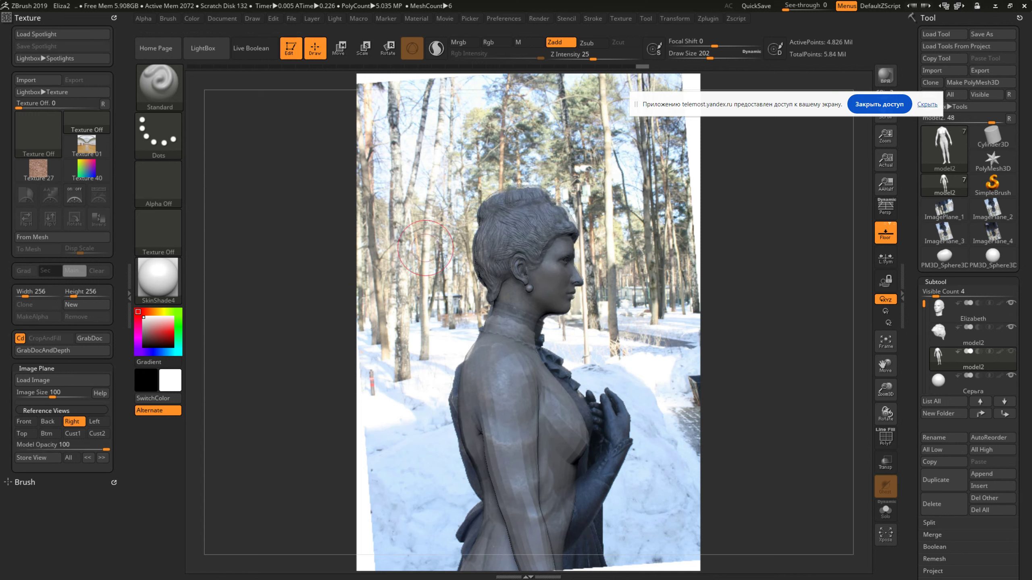
click(31, 457)
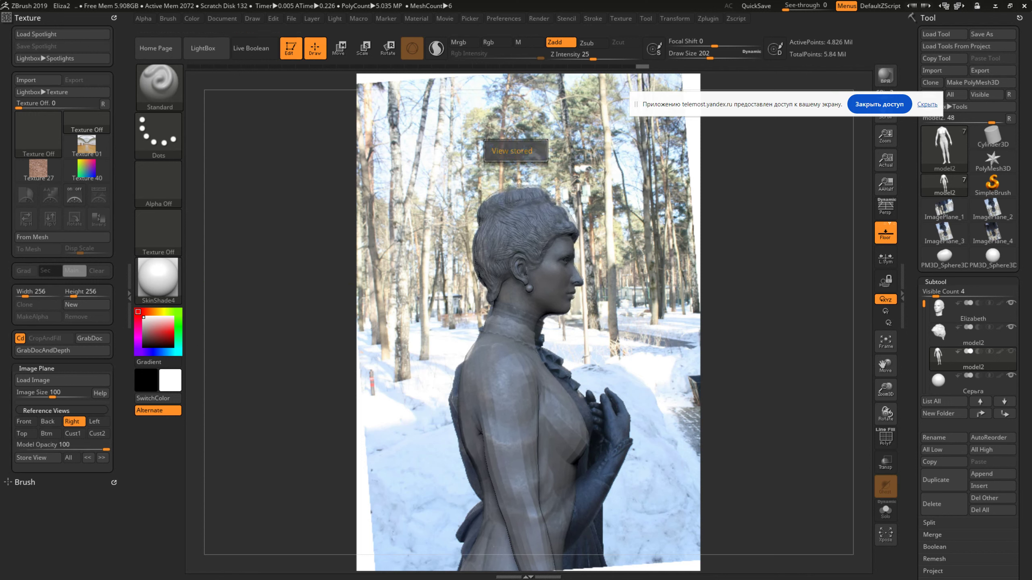
click(24, 421)
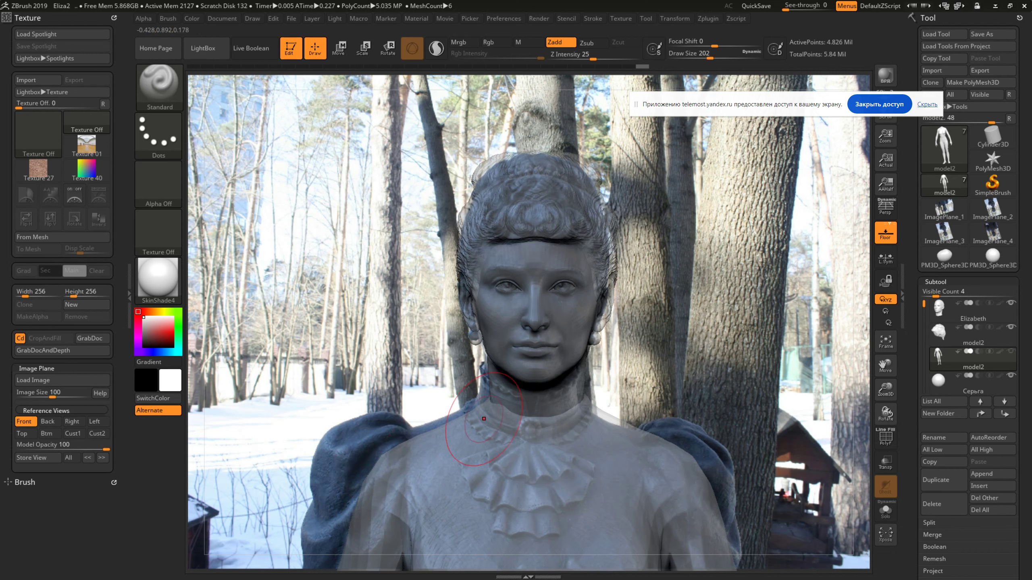
Shrink the brush to Draw Size 77, sculpt along the neck, and clear the mask
key(space)
mouse_move(612, 403)
mouse_down()
mouse_move(594, 403)
mouse_move(601, 414)
mouse_up()
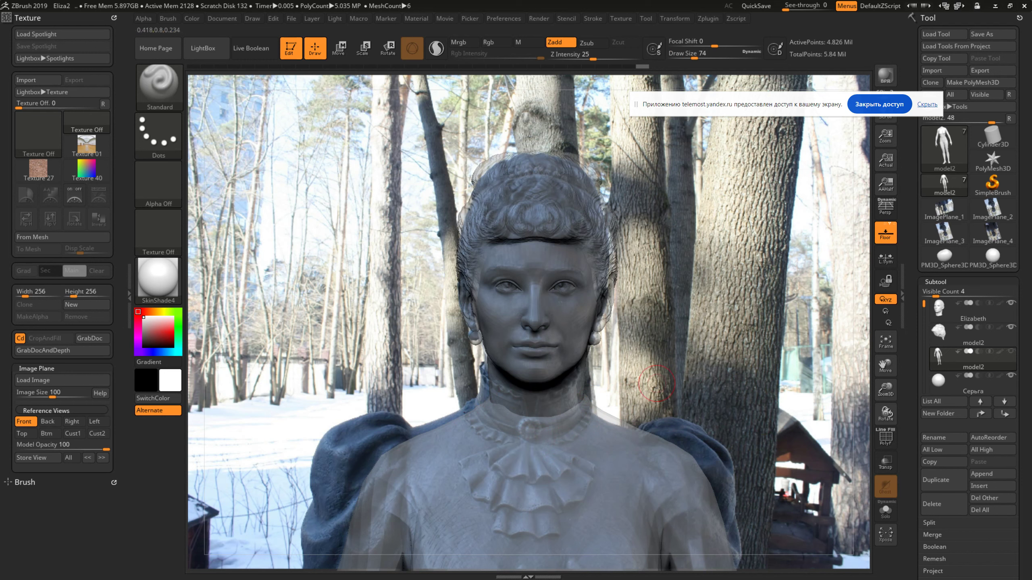
drag(562, 425, 592, 406)
key(ctrl)
ctrl+drag(573, 400, 677, 357)
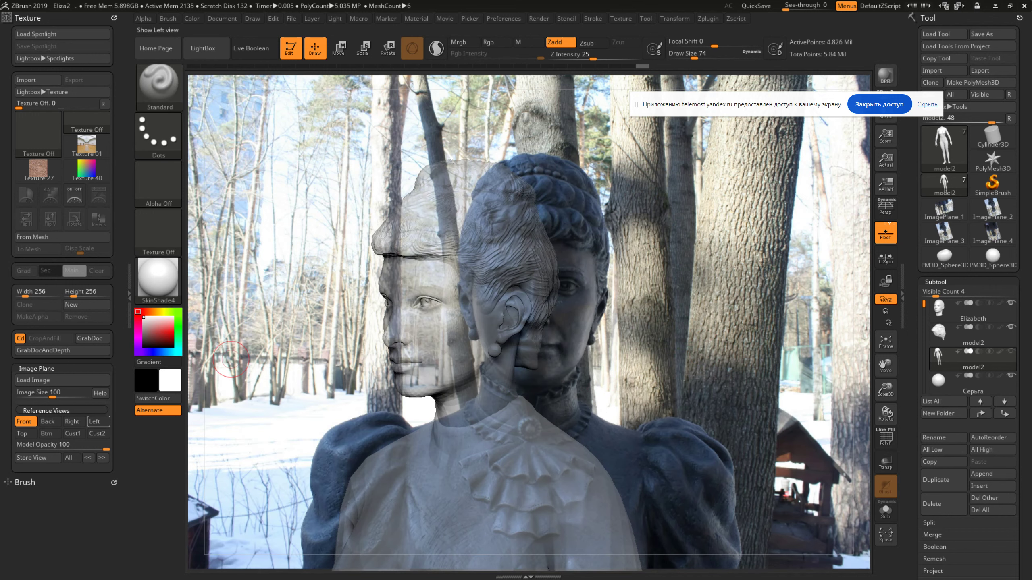
From the Left view, MaskPen a collar band along the front of the neck
click(98, 422)
mouse_move(548, 185)
ctrl+right_down()
mouse_move(511, 362)
mouse_move(481, 294)
ctrl+right_up()
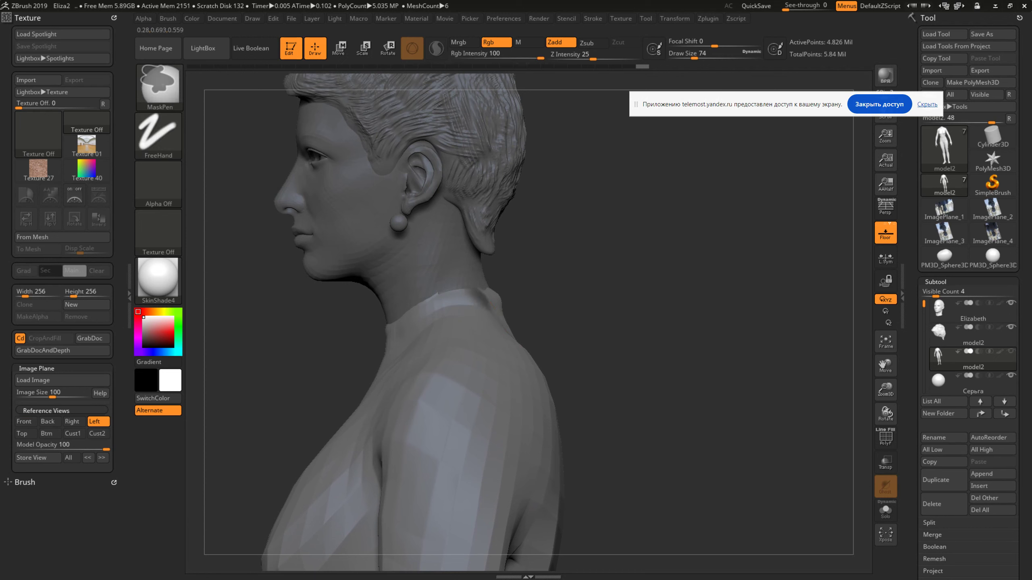
right_drag(406, 317, 433, 303)
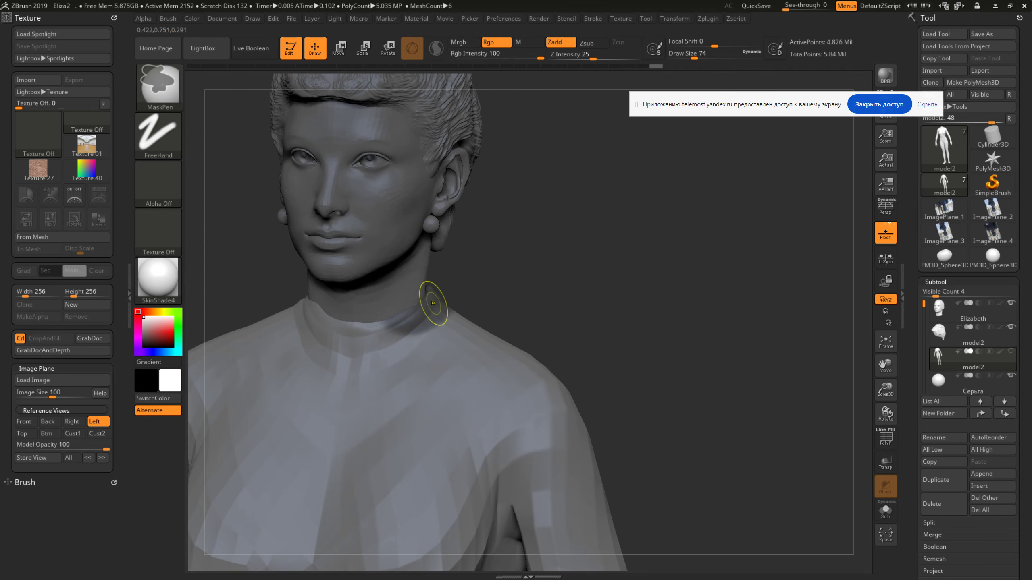
ctrl+drag(433, 303, 321, 340)
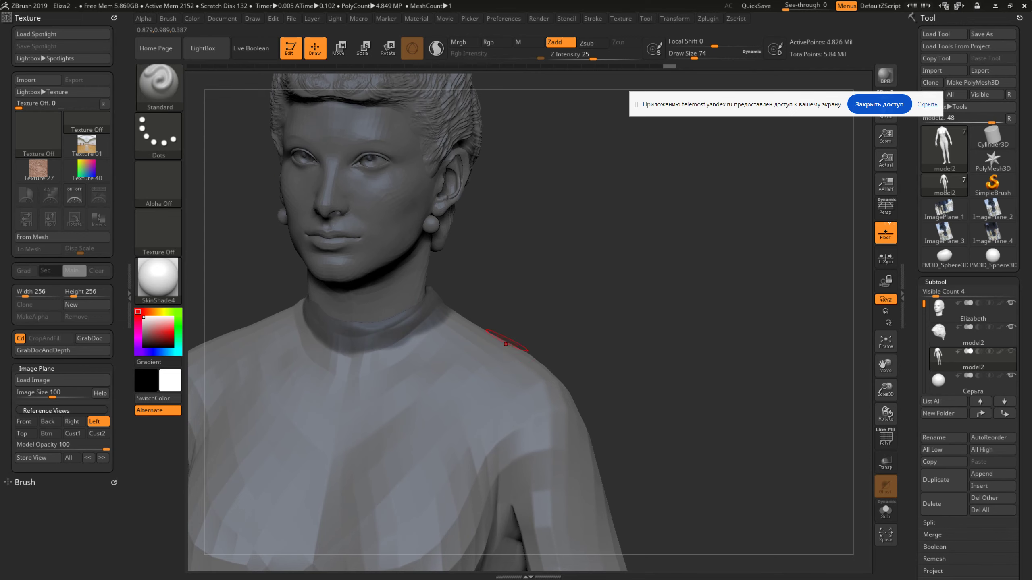
mouse_move(496, 337)
right_down()
mouse_move(423, 321)
mouse_move(521, 272)
mouse_move(580, 219)
right_up()
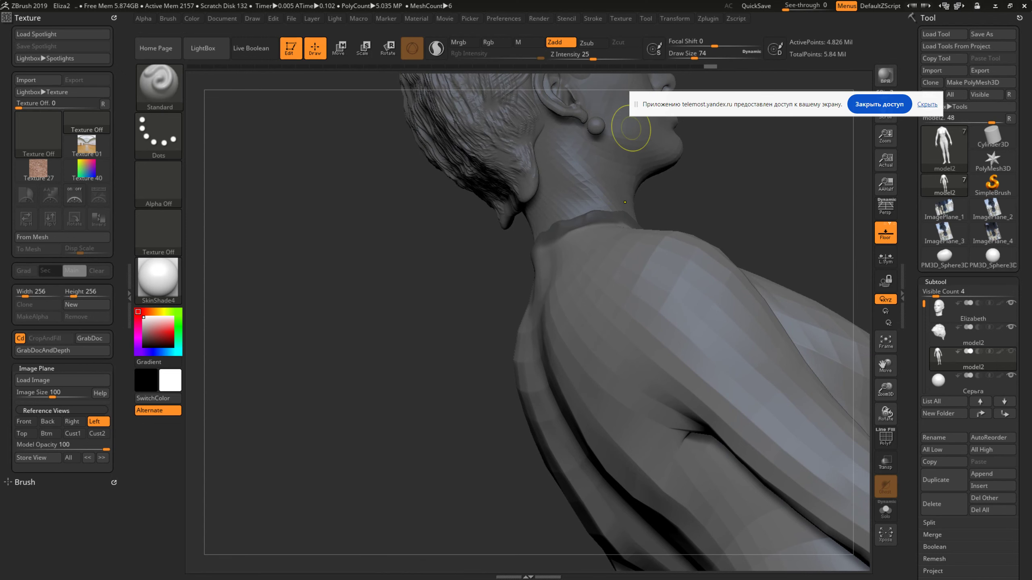
Extend the neck mask band around the back of the neck
key(t)
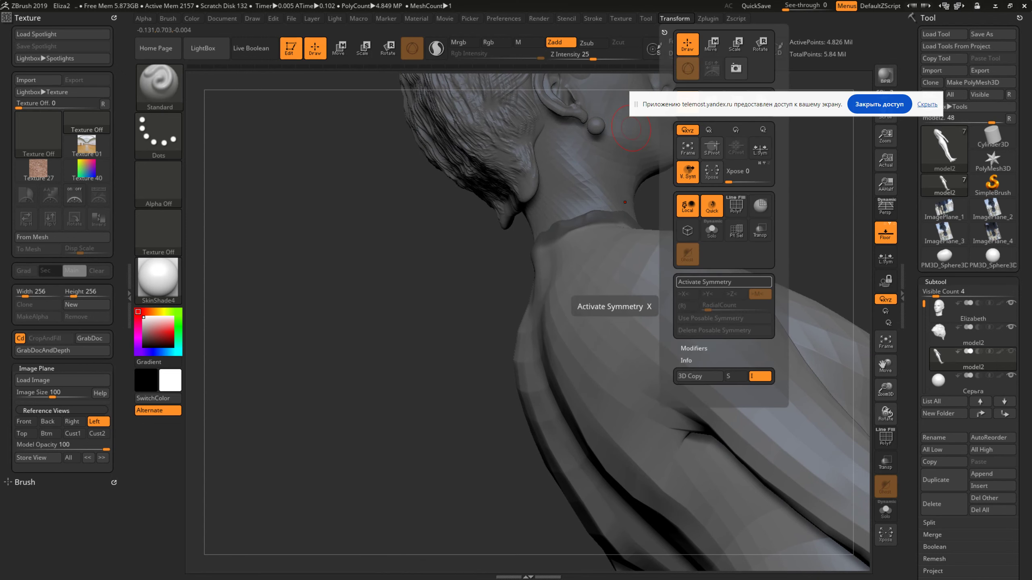
right_drag(564, 304, 514, 230)
ctrl+drag(515, 231, 439, 239)
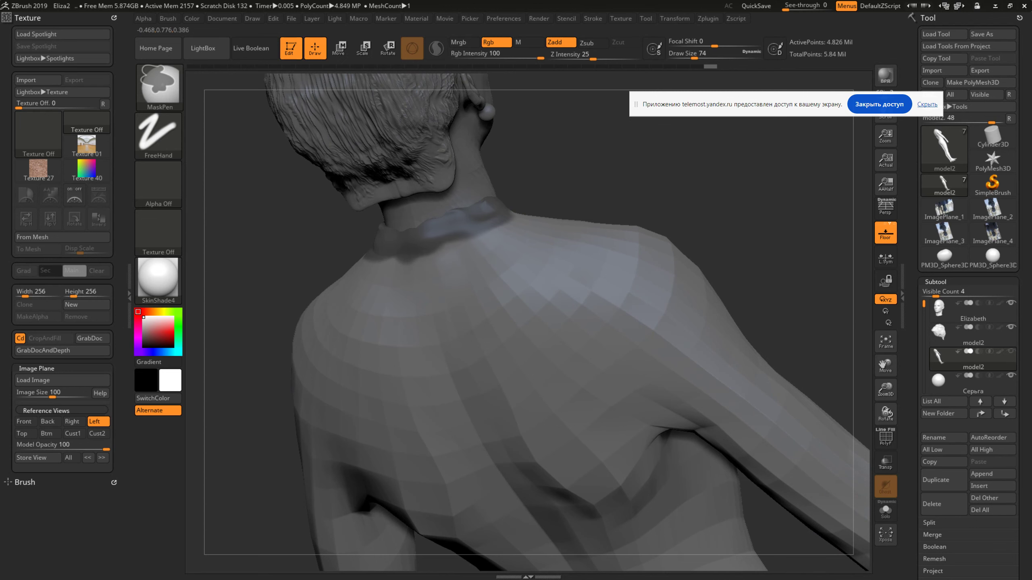
right_drag(439, 239, 492, 207)
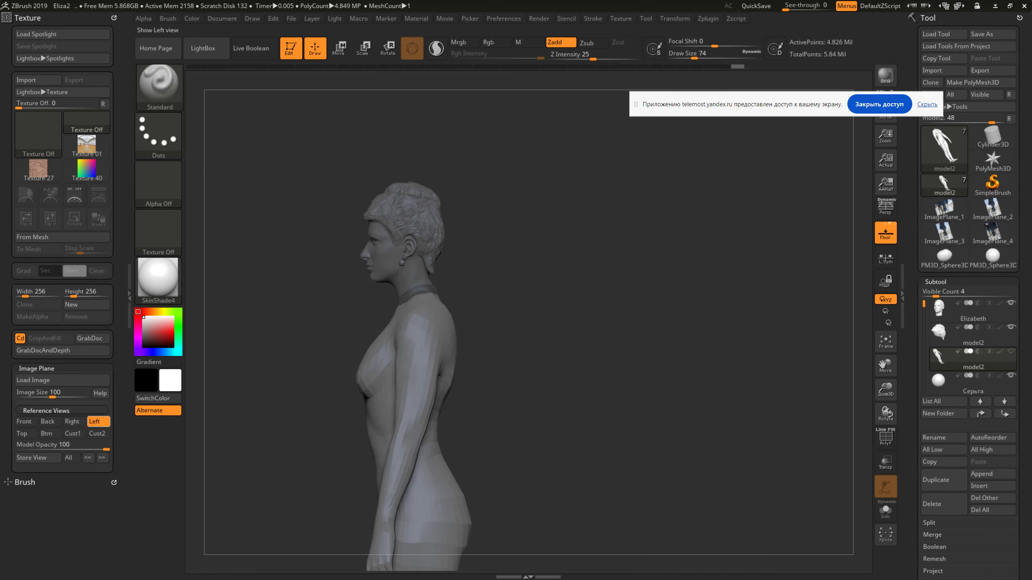
Show the Right reference photo, enlarge the view, and set Model Opacity to 23
click(71, 421)
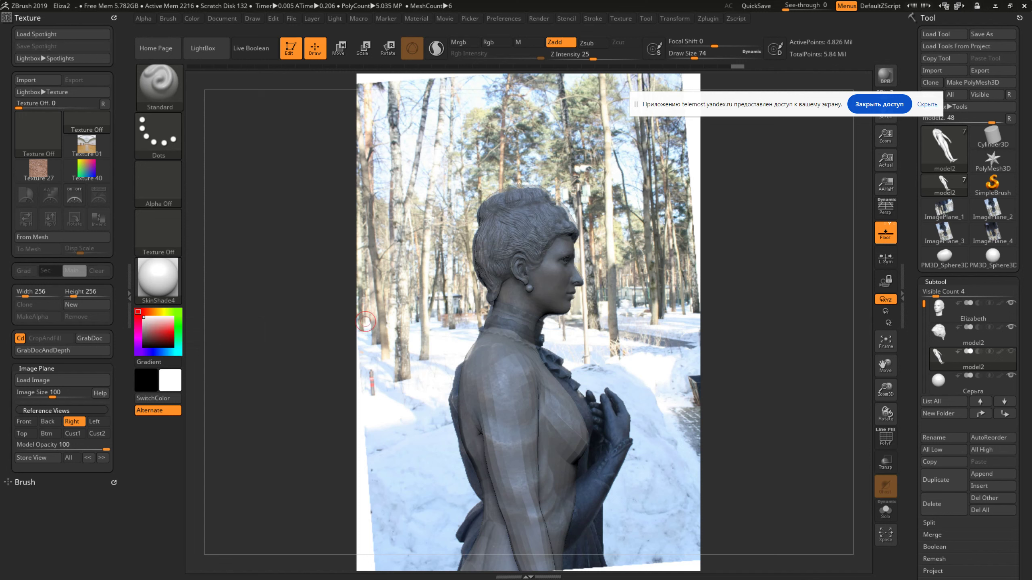
key(ctrl)
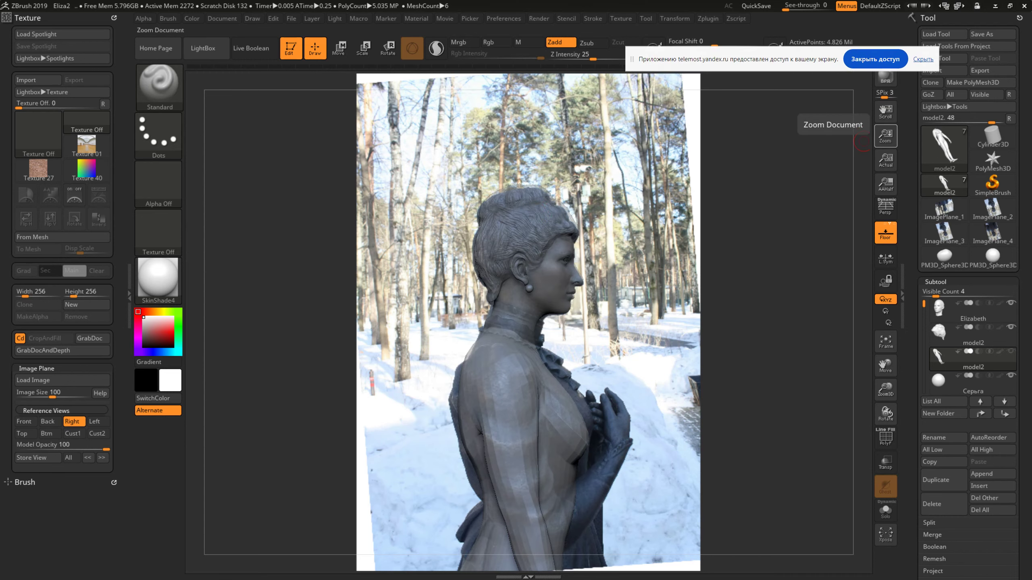
drag(886, 135, 892, 118)
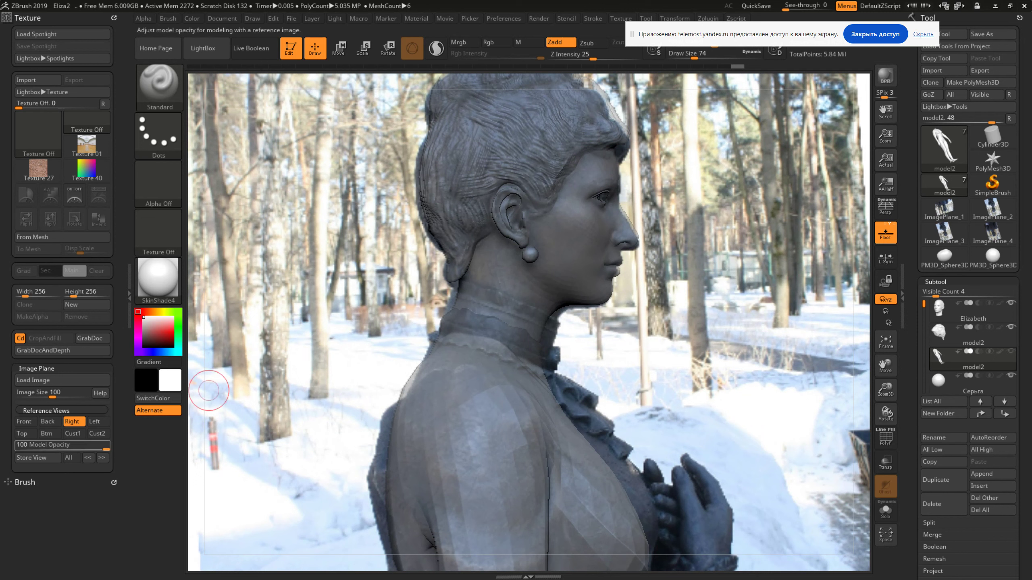
drag(105, 448, 37, 447)
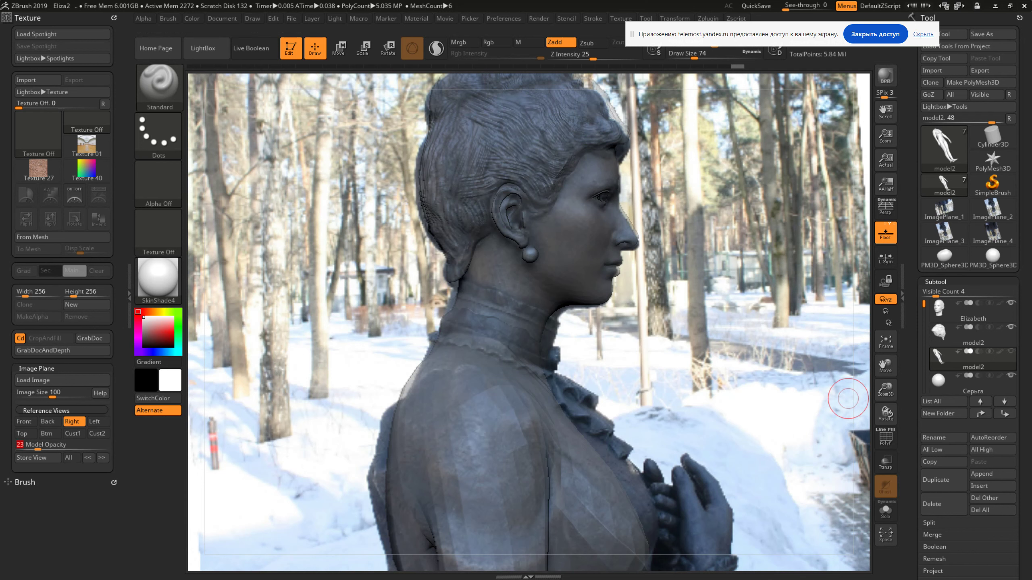
Tidy the Tool palette's Geometry and Subtool sections, then switch back to the Front reference
scroll(975, 485, down, 3)
scroll(975, 486, down, 2)
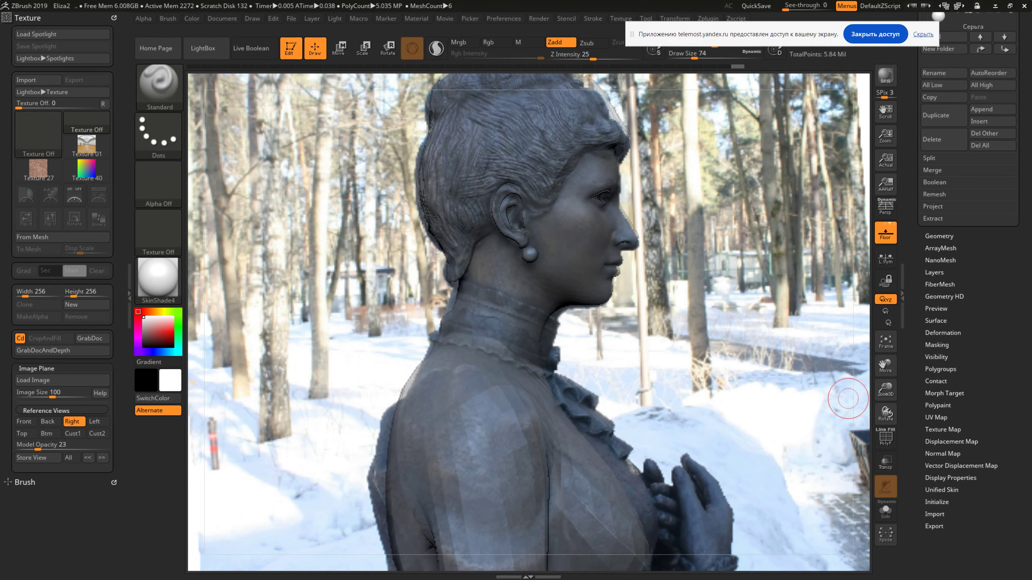
scroll(971, 244, up, 5)
click(939, 294)
click(935, 282)
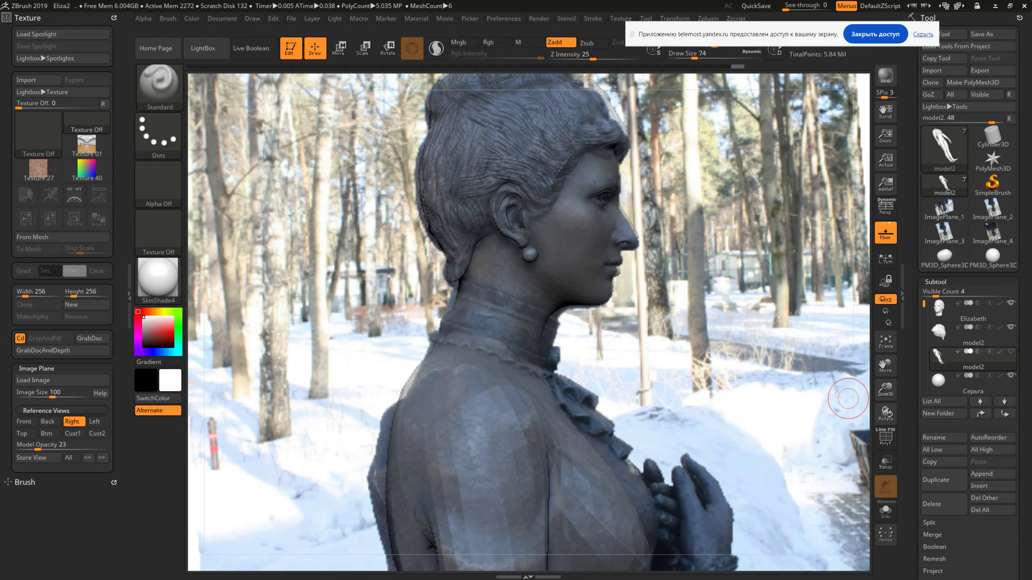
scroll(969, 285, down, 5)
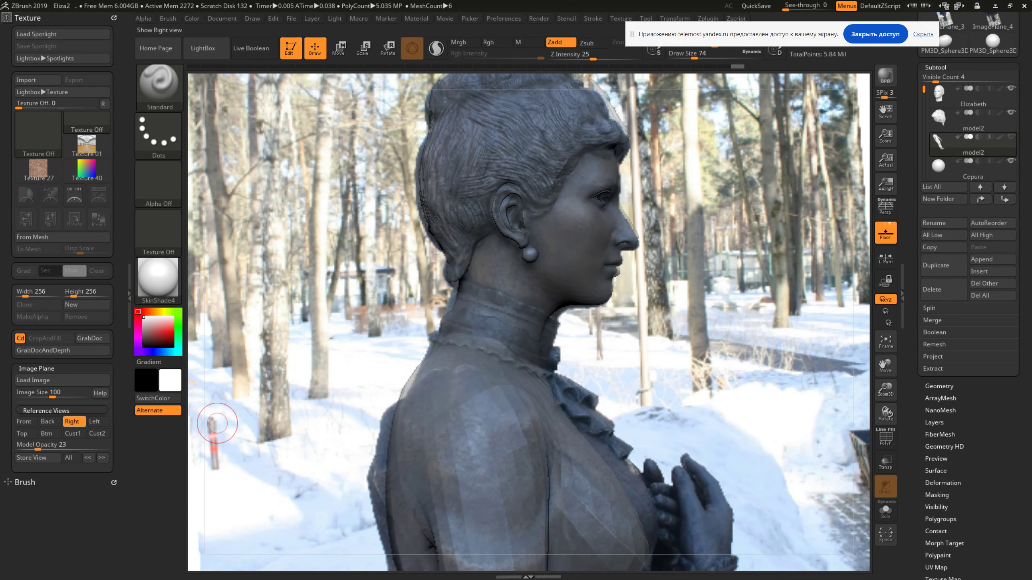
click(24, 421)
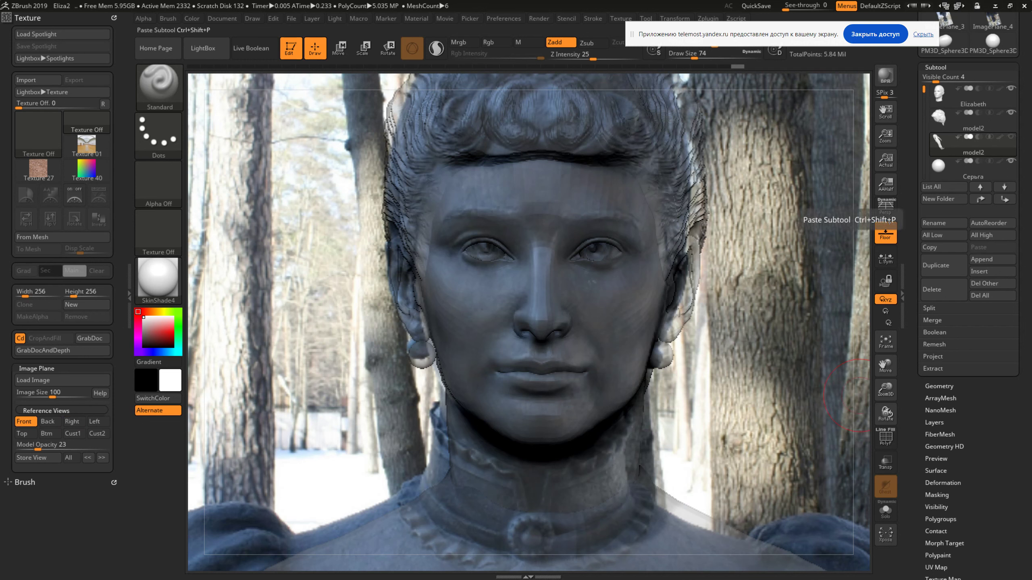
Extract the masked neck band at 0.015 thickness and accept it as subtool Extract1
click(932, 369)
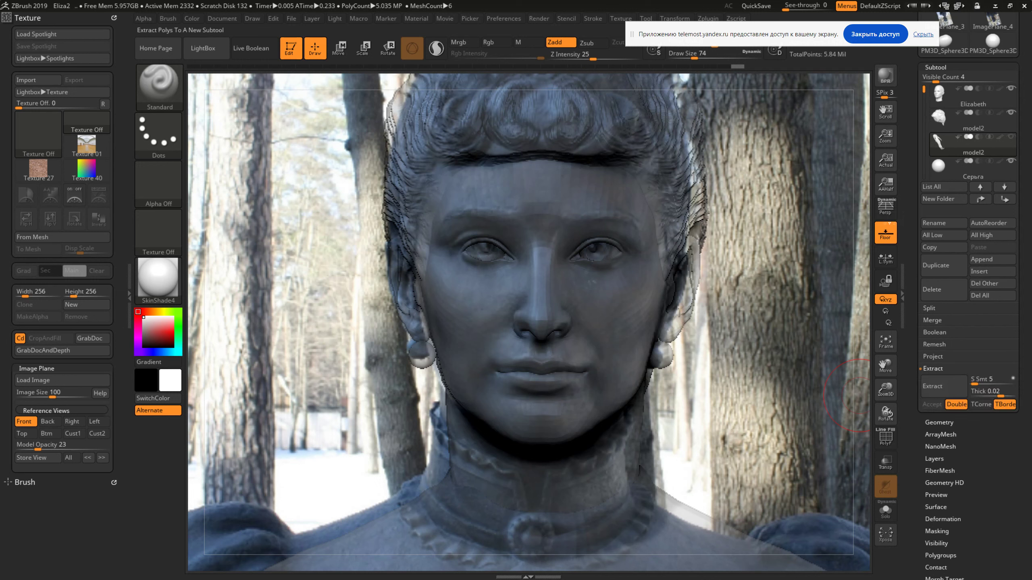
click(991, 391)
text(0.015)
key(Return)
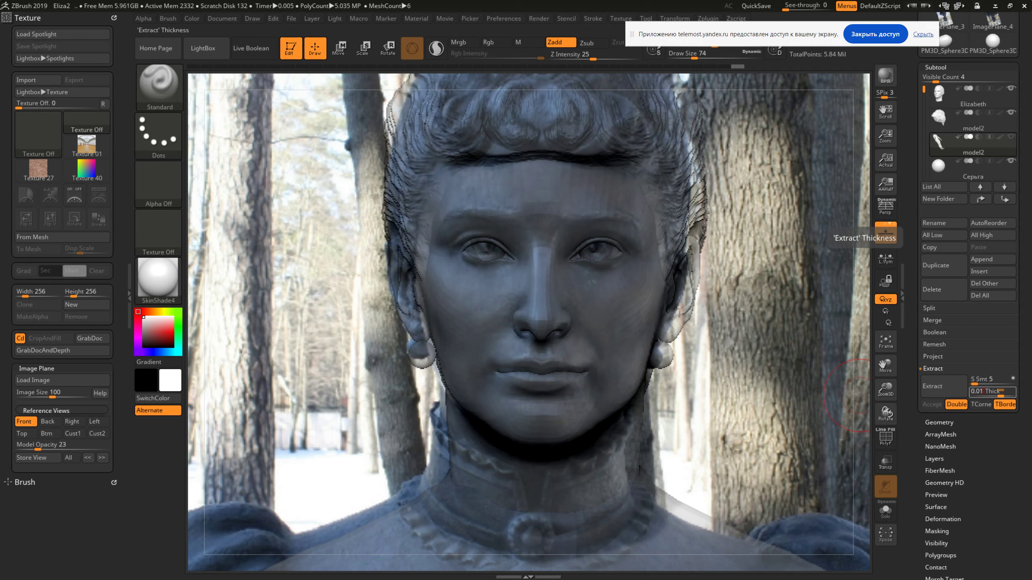
key(Return)
click(943, 386)
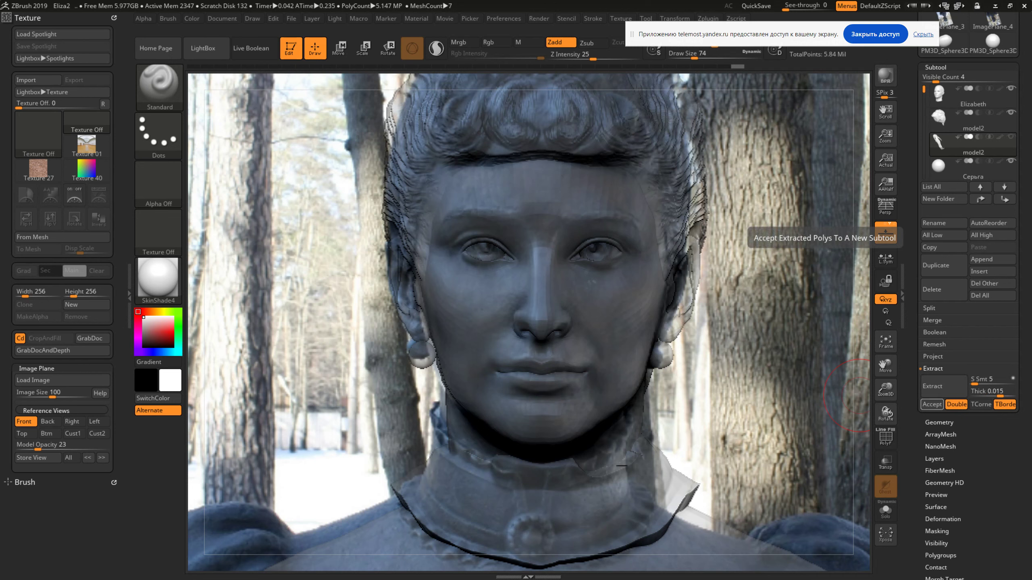
click(932, 404)
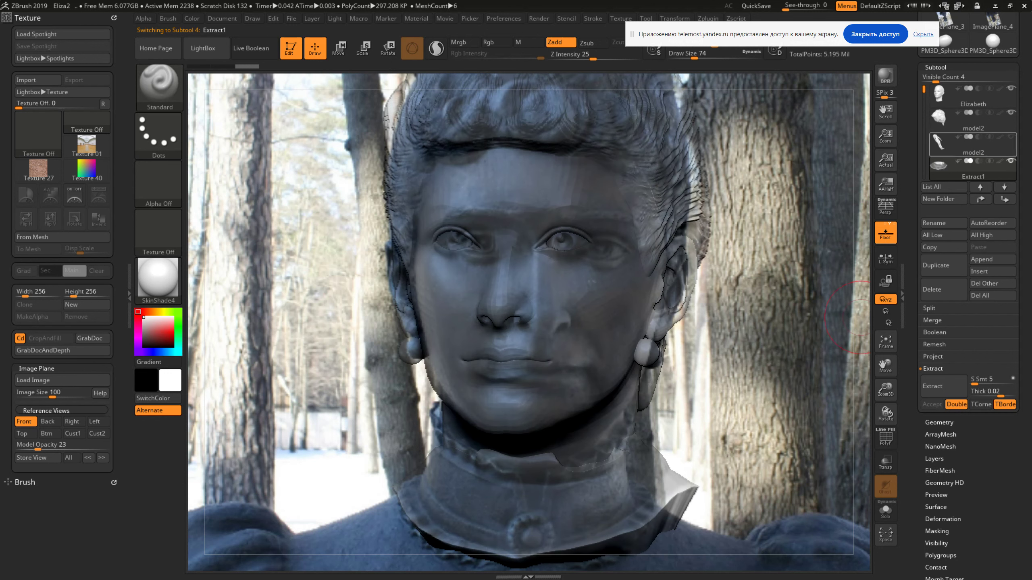
Show the Left reference view and Shift-smooth the new collar from a three-quarter angle
mouse_move(771, 340)
mouse_down()
mouse_move(650, 325)
mouse_move(208, 210)
mouse_up()
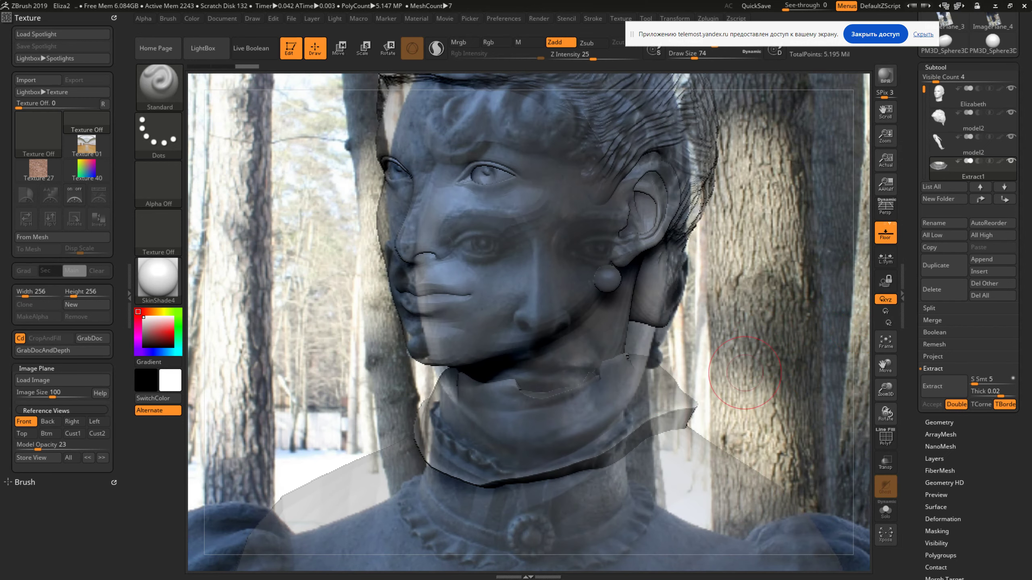
click(94, 421)
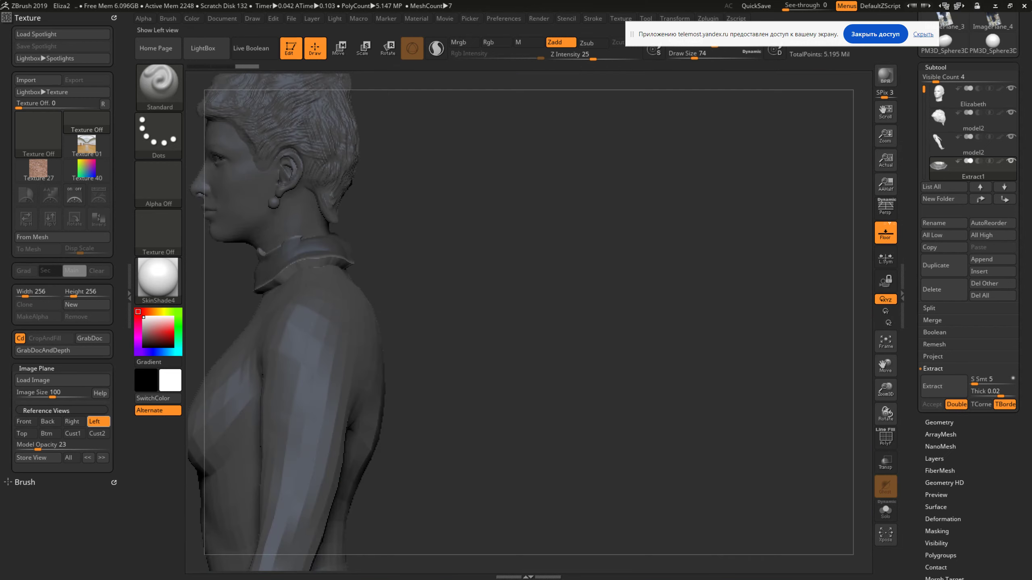
key(space)
key(ctrl)
drag(491, 252, 518, 279)
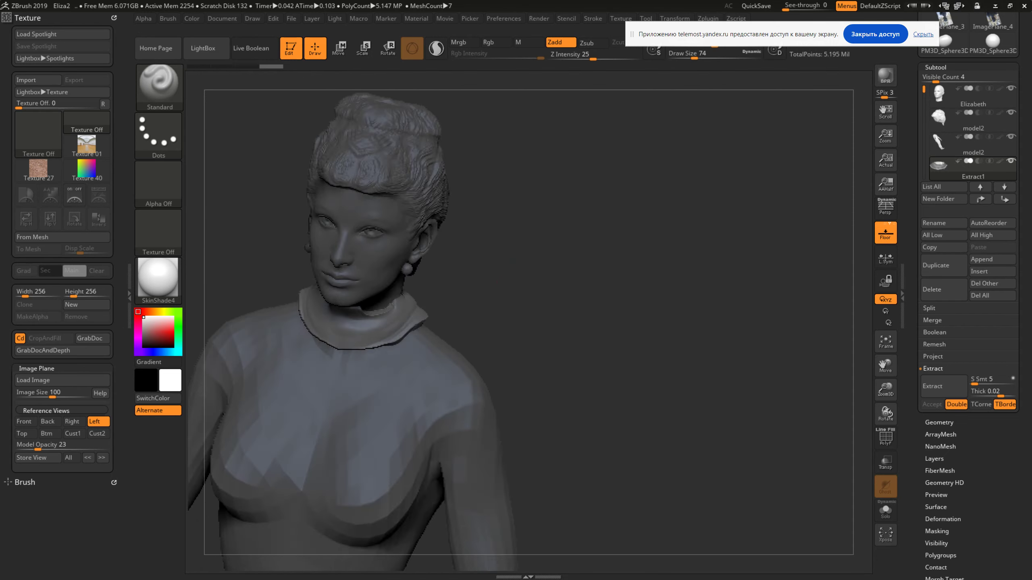
key(shift)
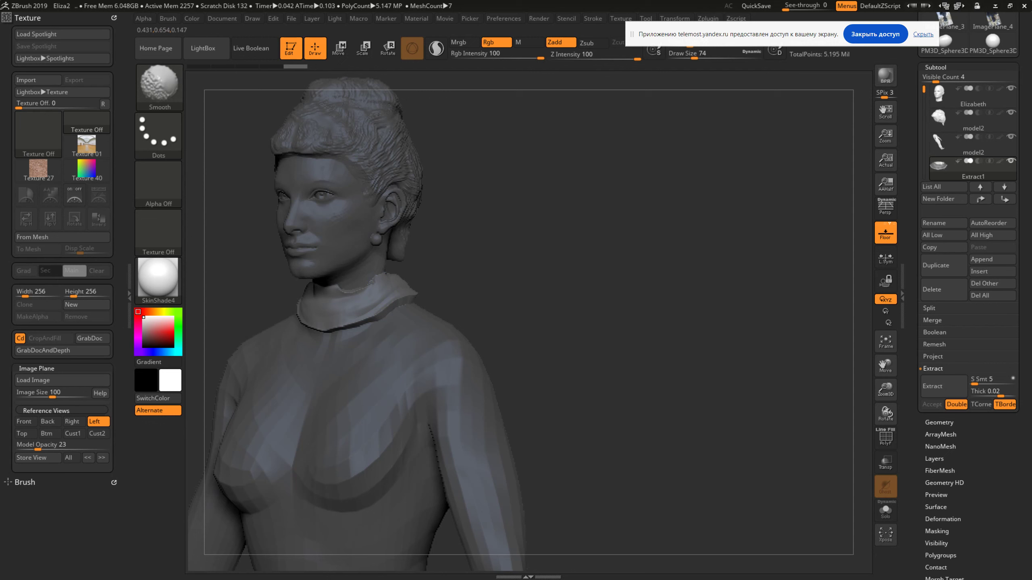
drag(467, 285, 414, 213)
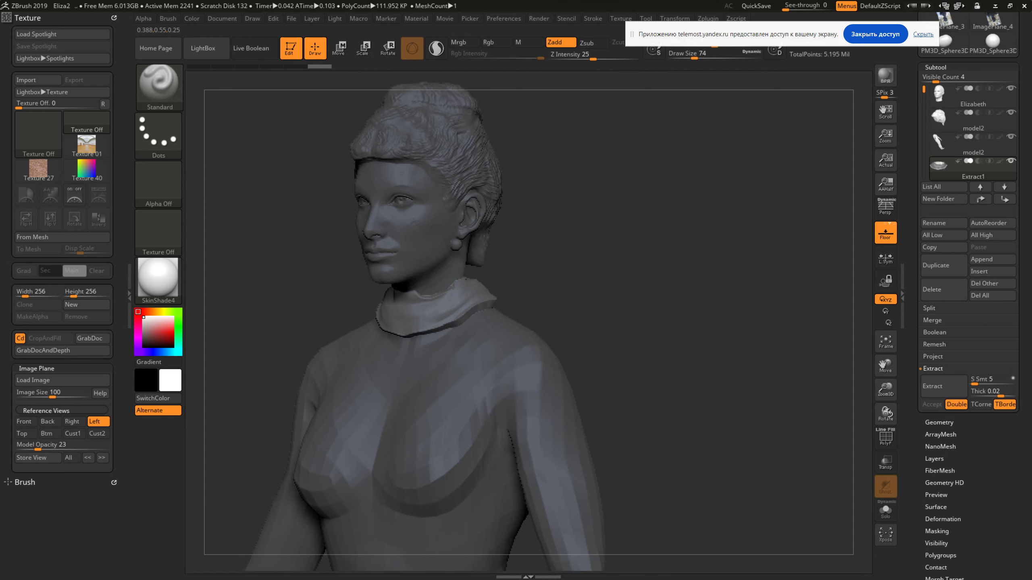
key(shift)
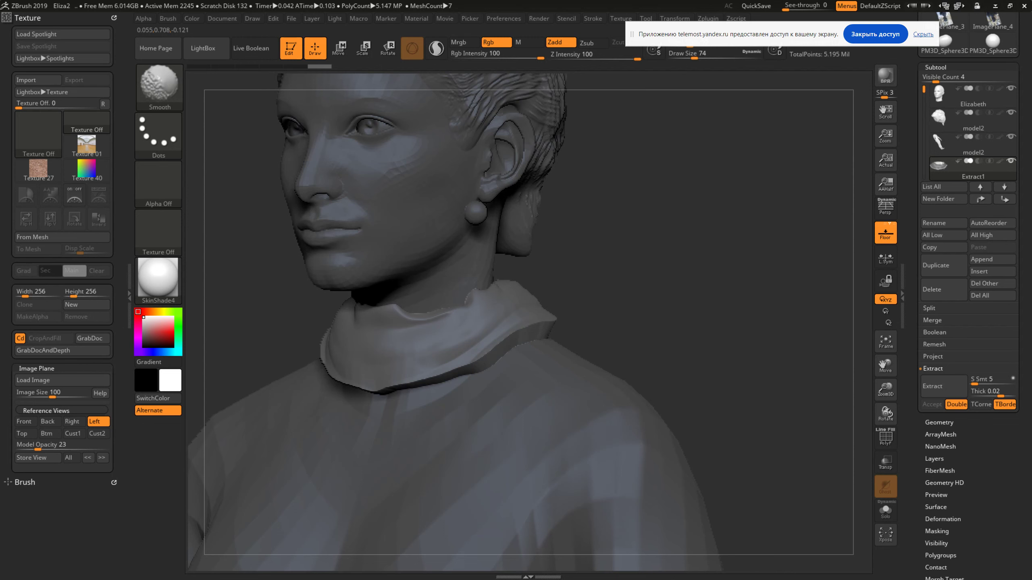
click(159, 88)
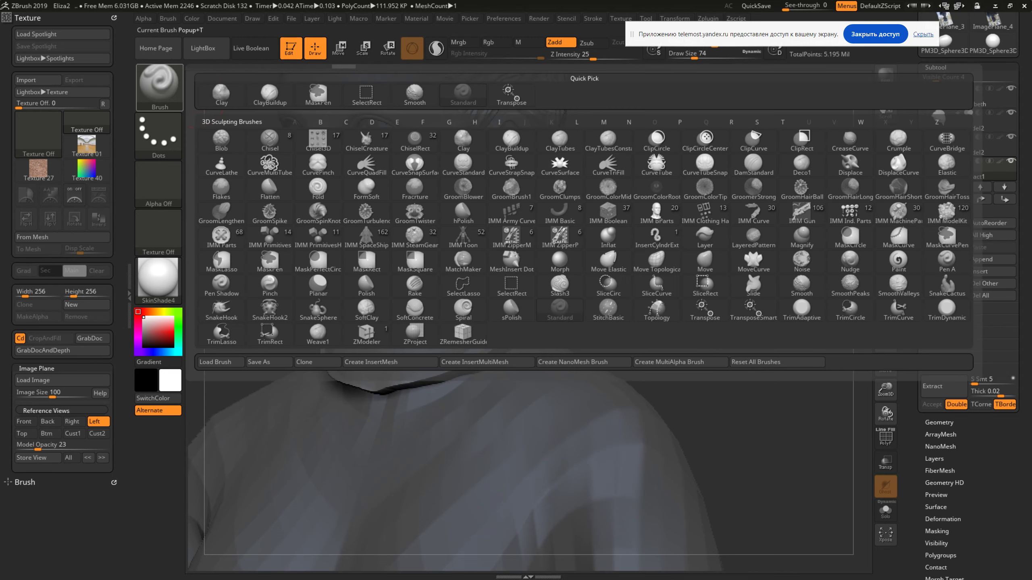
Reshape the collar edges with the Move Topological brush and Shift-smooth them
key(m)
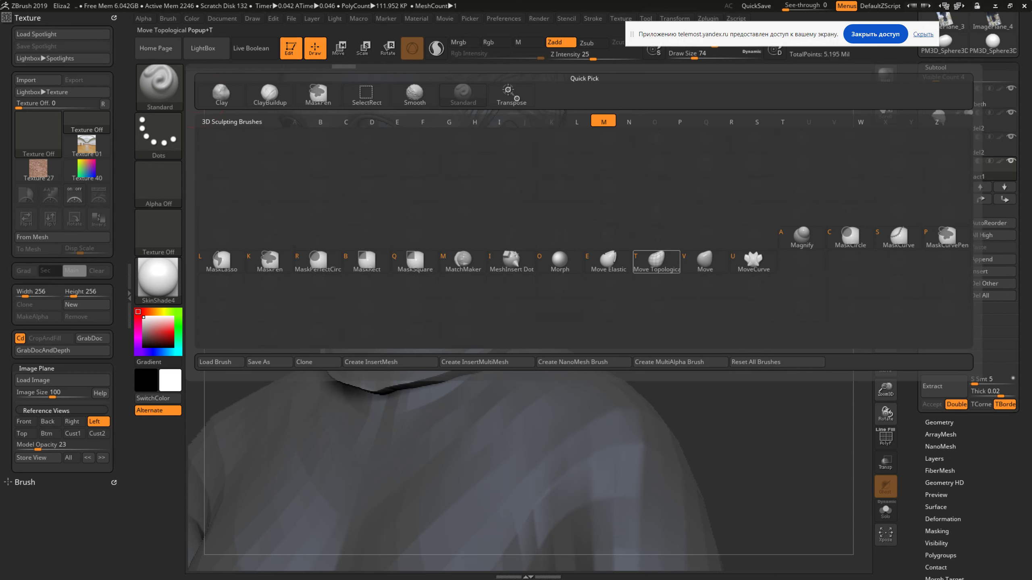
key(t)
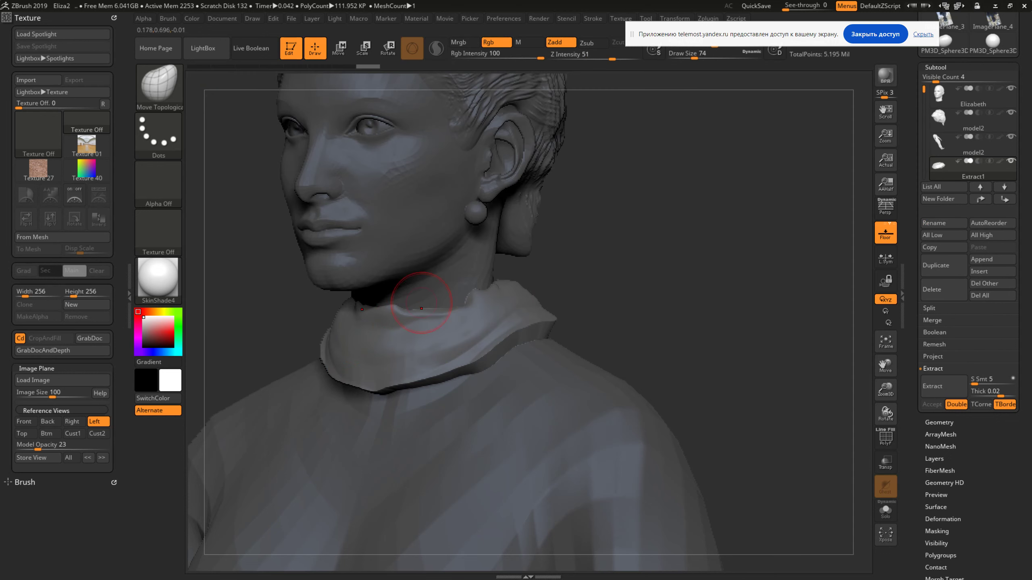
shift+drag(711, 285, 792, 285)
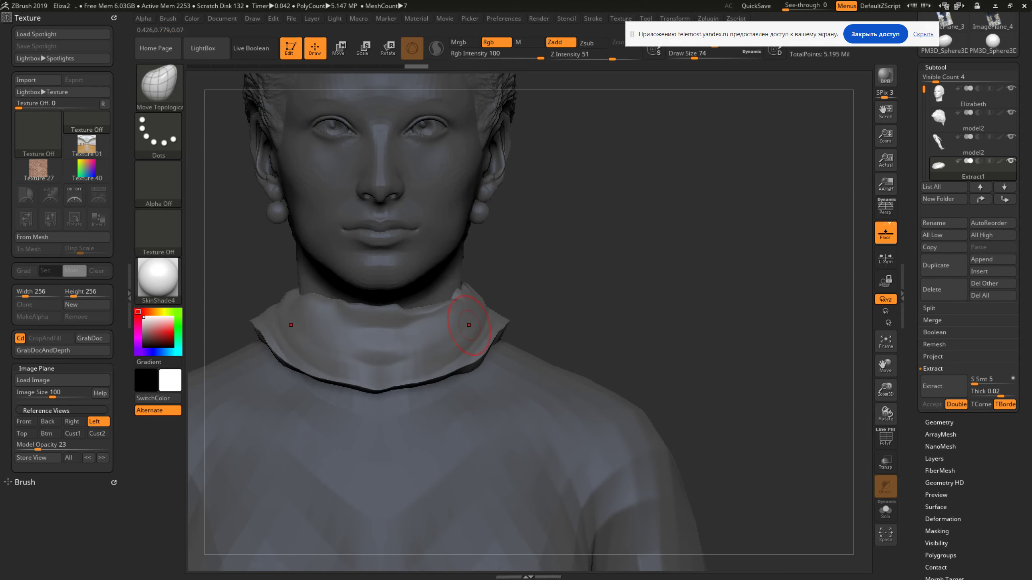
key(shift)
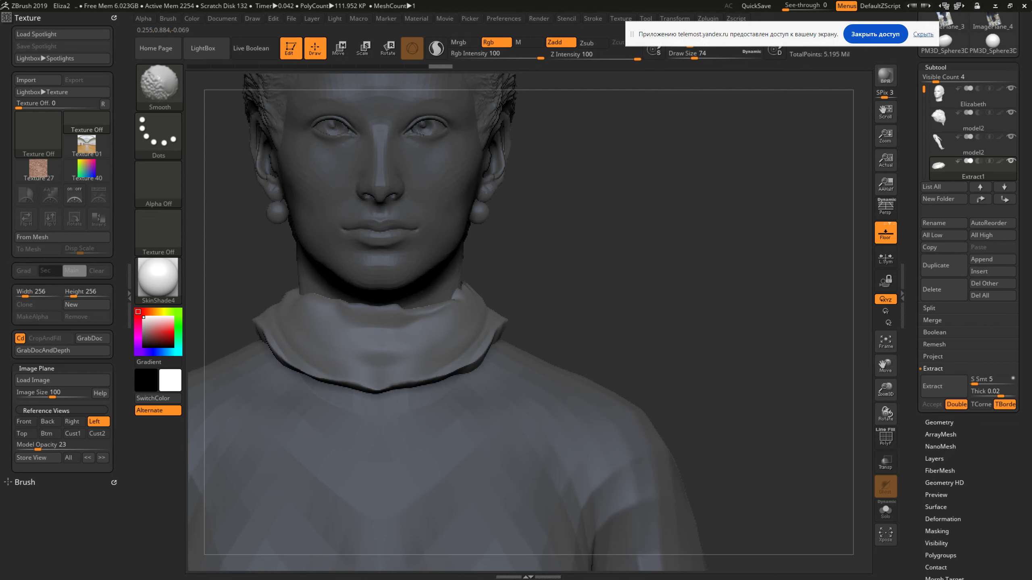
shift+drag(437, 330, 437, 308)
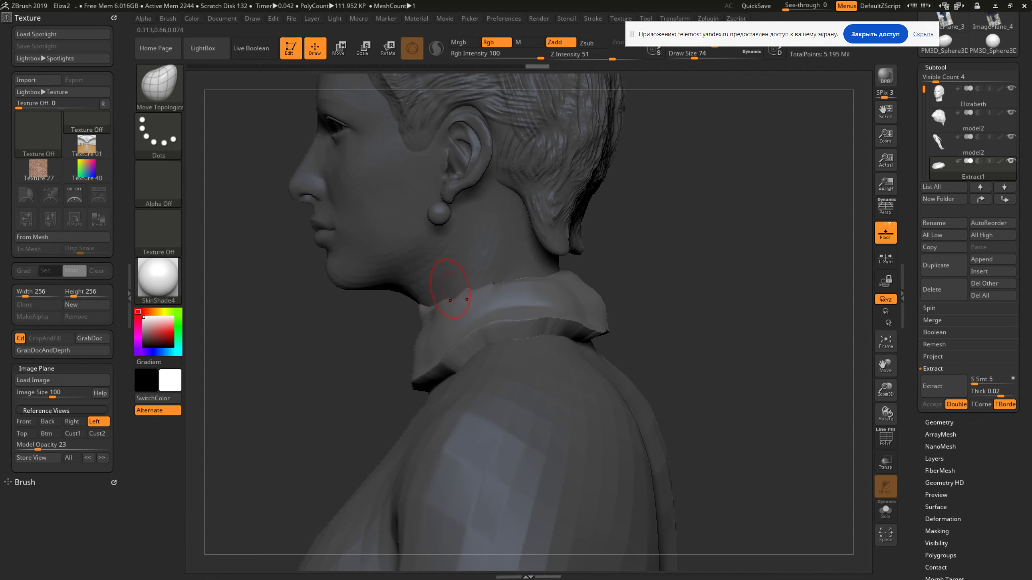
shift+drag(451, 290, 309, 285)
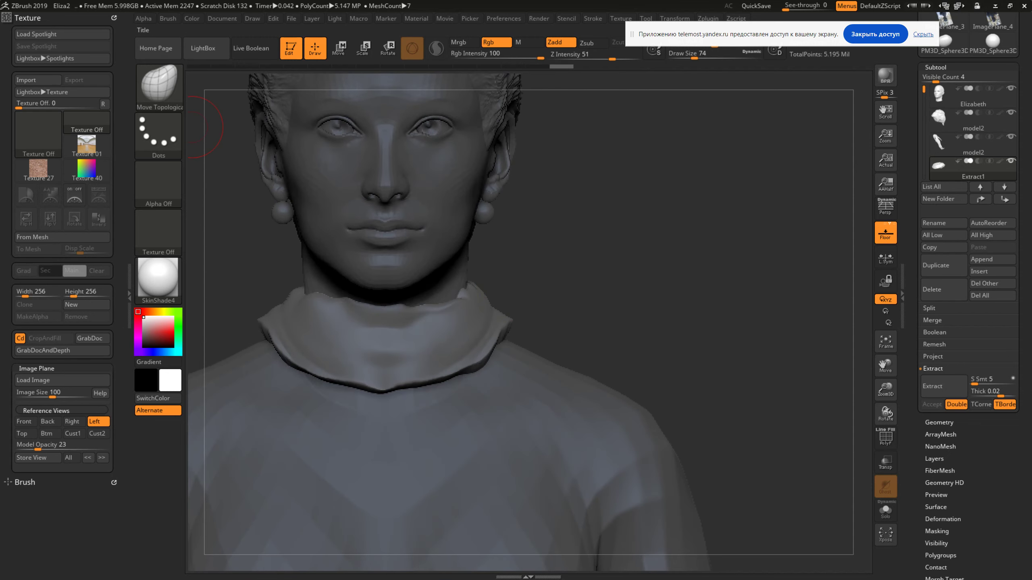
scroll(971, 147, up, 5)
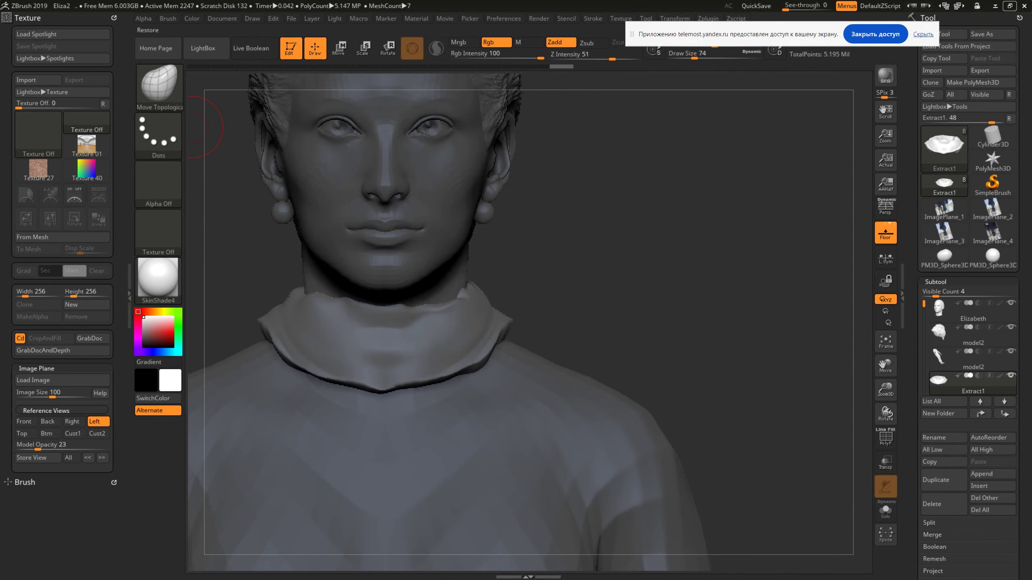
Quit ZBrush, saving the project over Eliza4.ZPR
click(1024, 6)
key(Return)
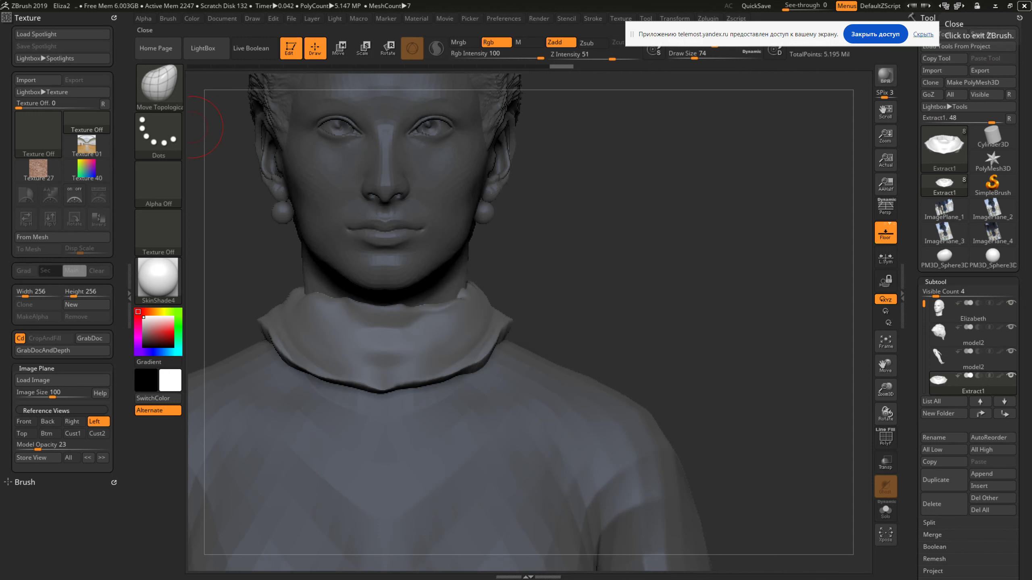
double_click(602, 166)
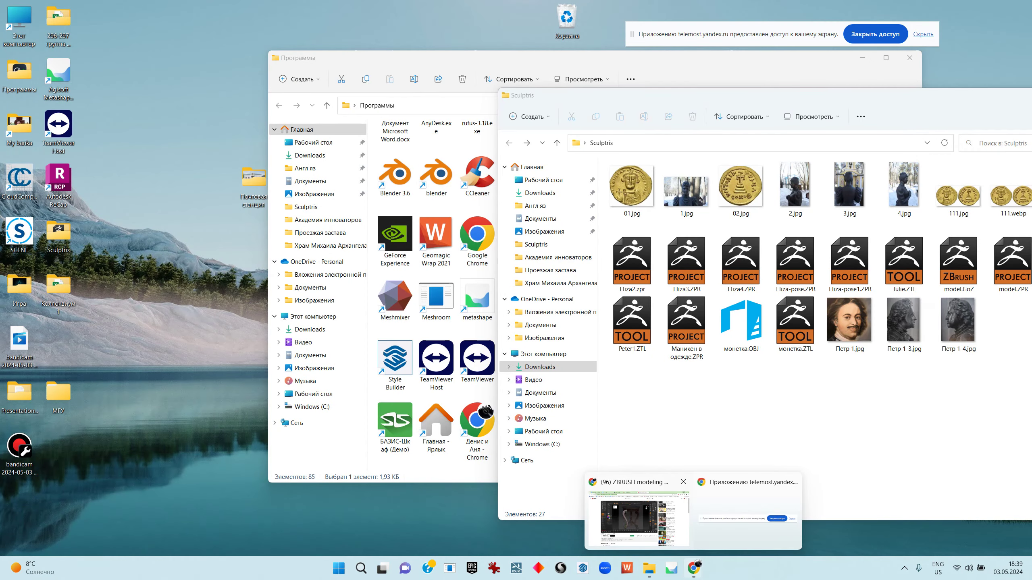
Bring up the course chat and drag Eliza4.ZPR from the Sculptris folder into a new message
click(634, 516)
click(195, 10)
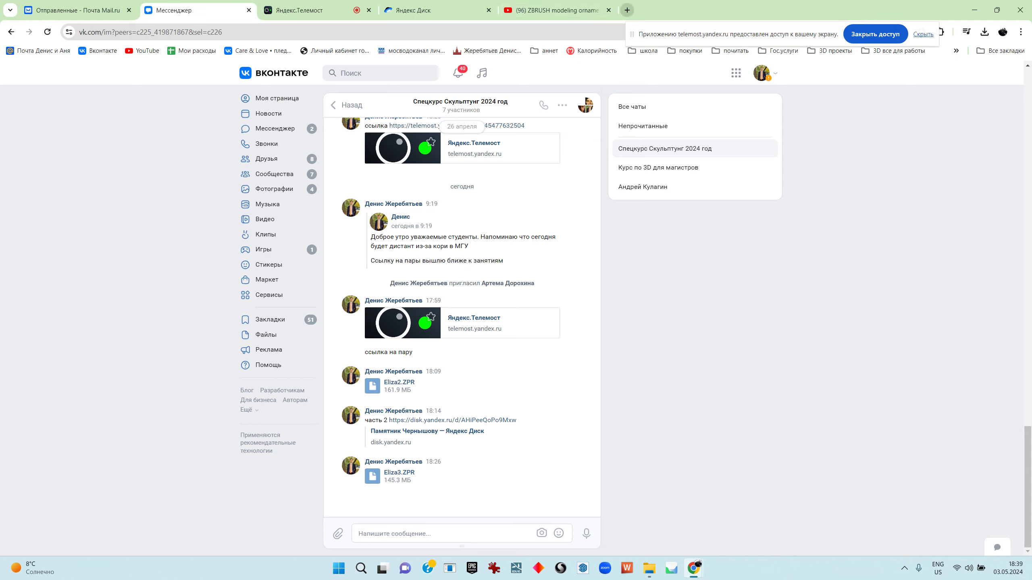
click(608, 10)
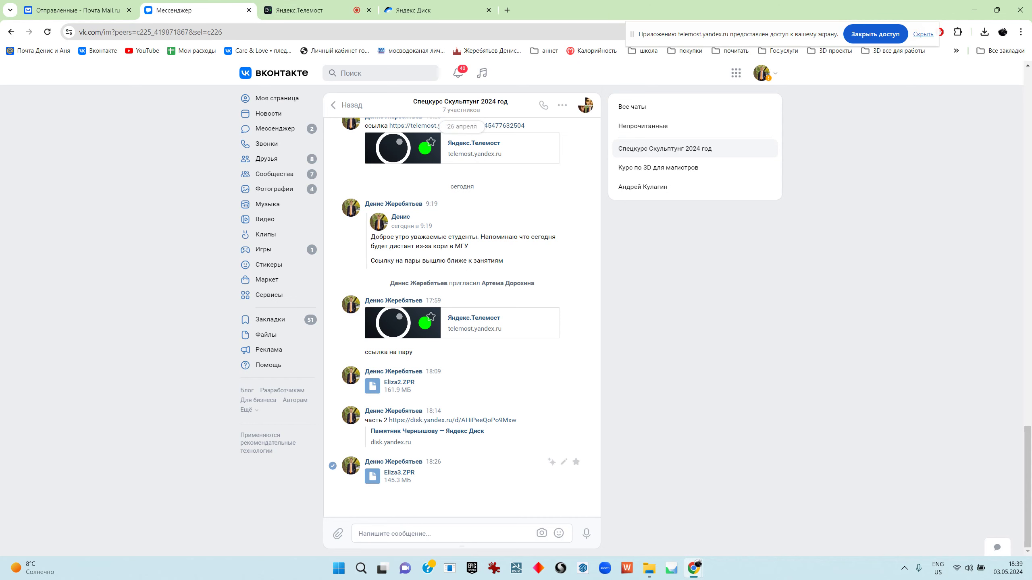
key(alt+Tab)
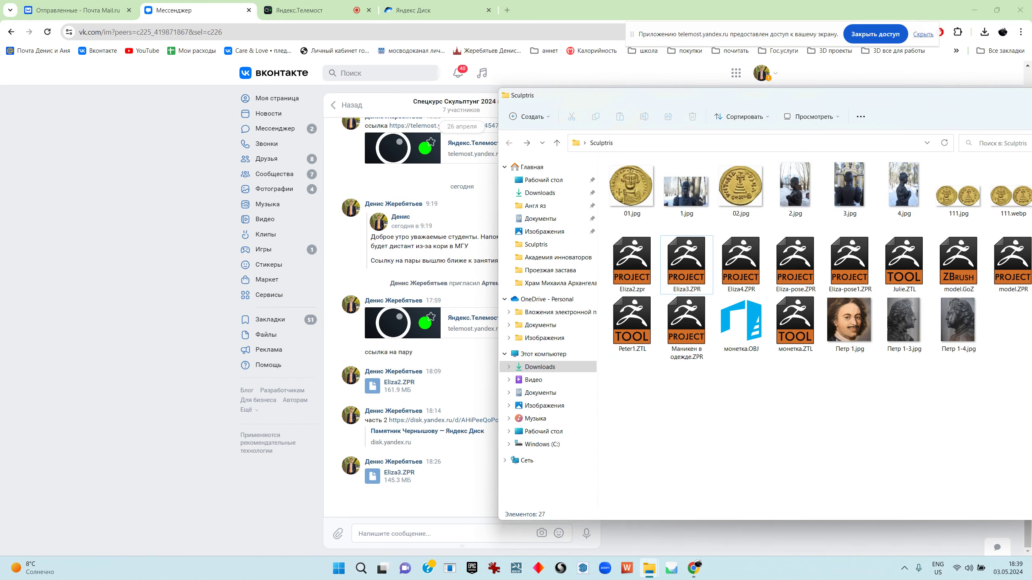
drag(609, 76, 225, 55)
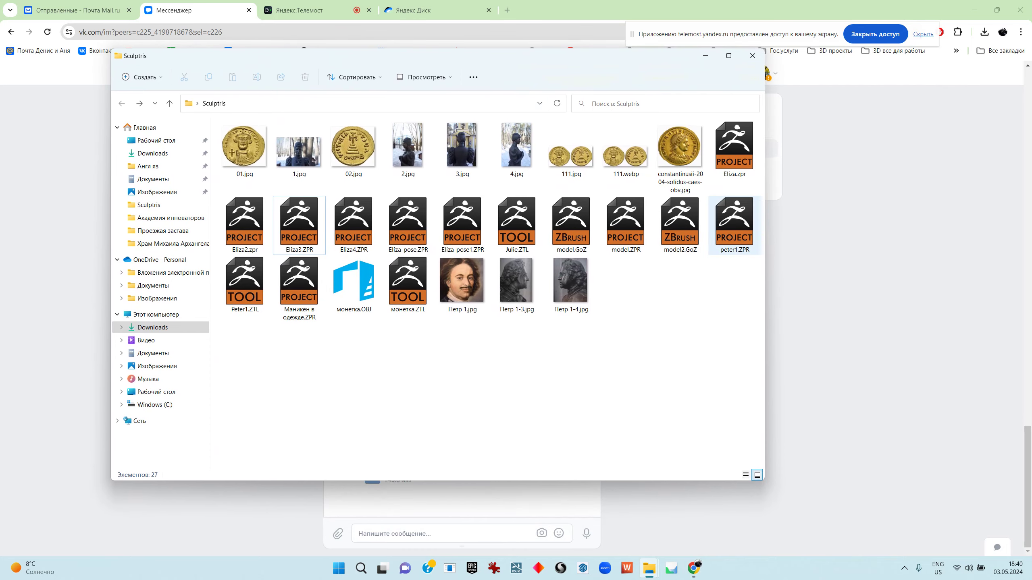
mouse_move(354, 224)
mouse_down()
mouse_move(386, 378)
mouse_move(447, 504)
mouse_up()
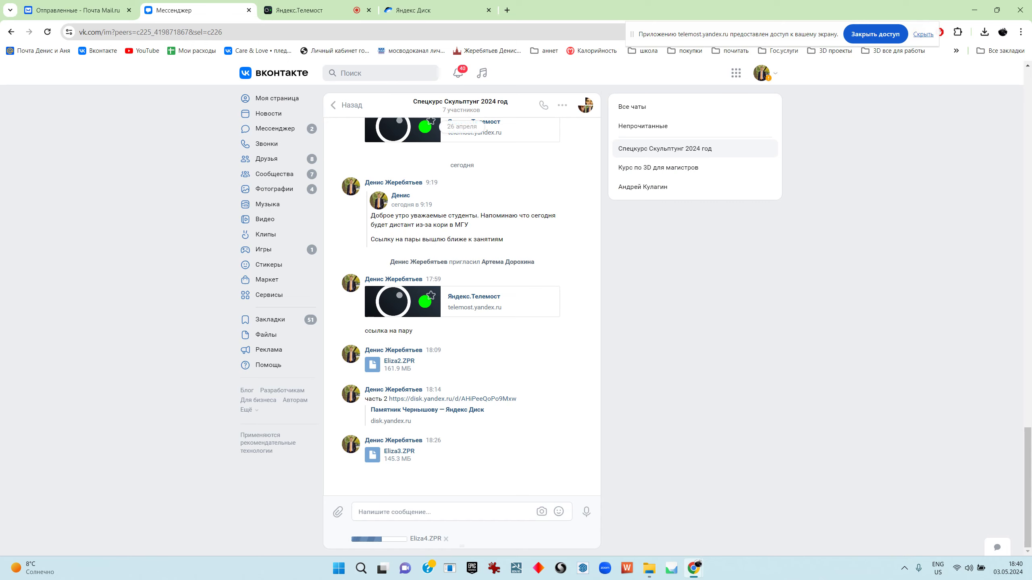
Delete the Eliza3.ZPR message for everyone and send the Eliza4.zpr file
click(332, 353)
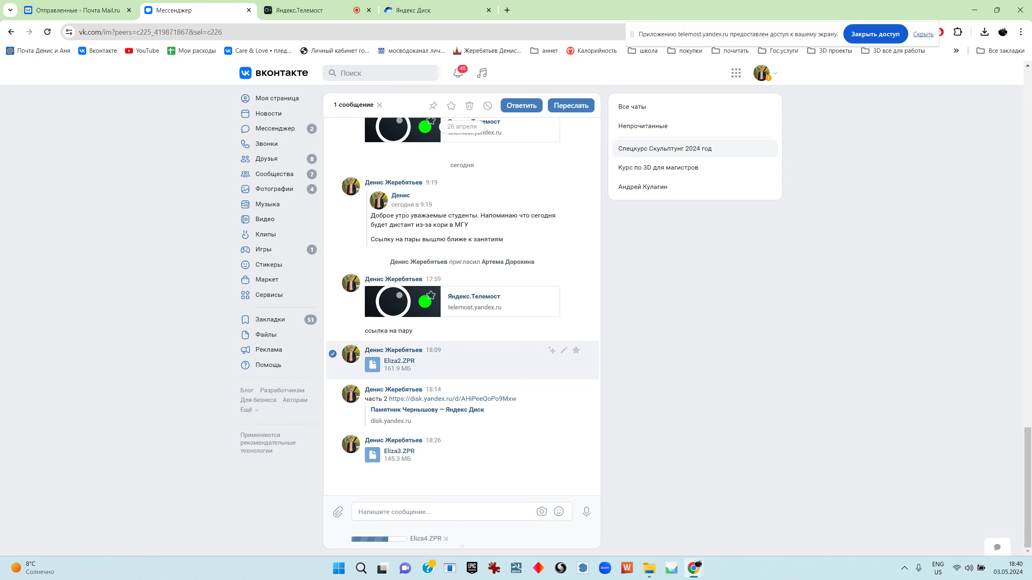
click(332, 353)
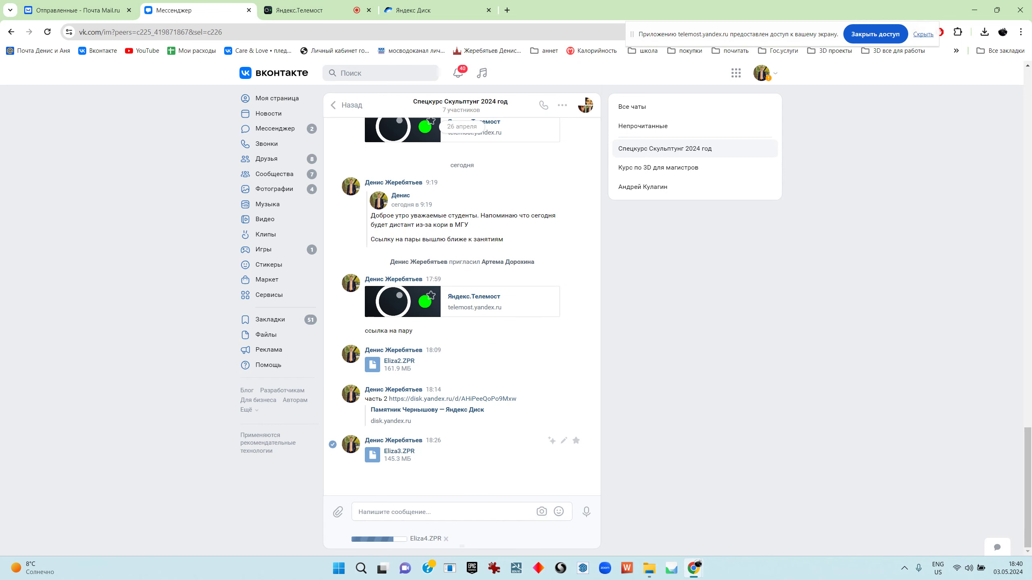
click(333, 444)
click(470, 106)
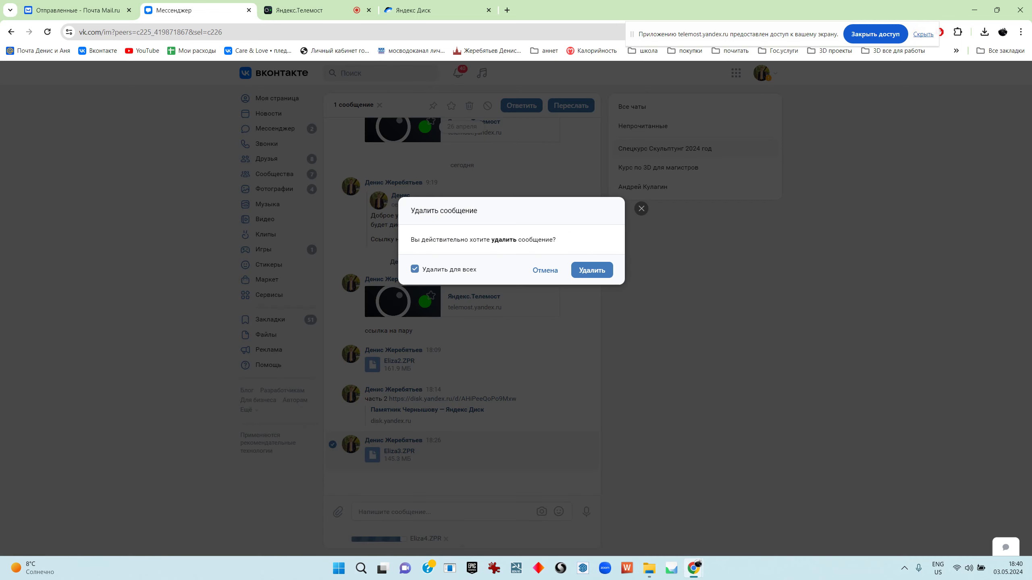
click(591, 270)
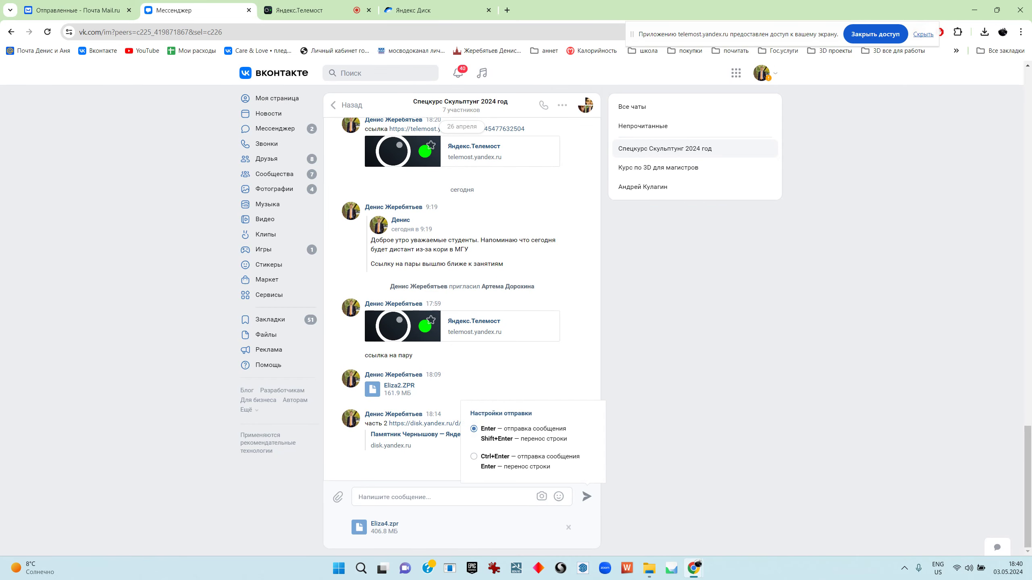
click(586, 496)
mouse_move(649, 568)
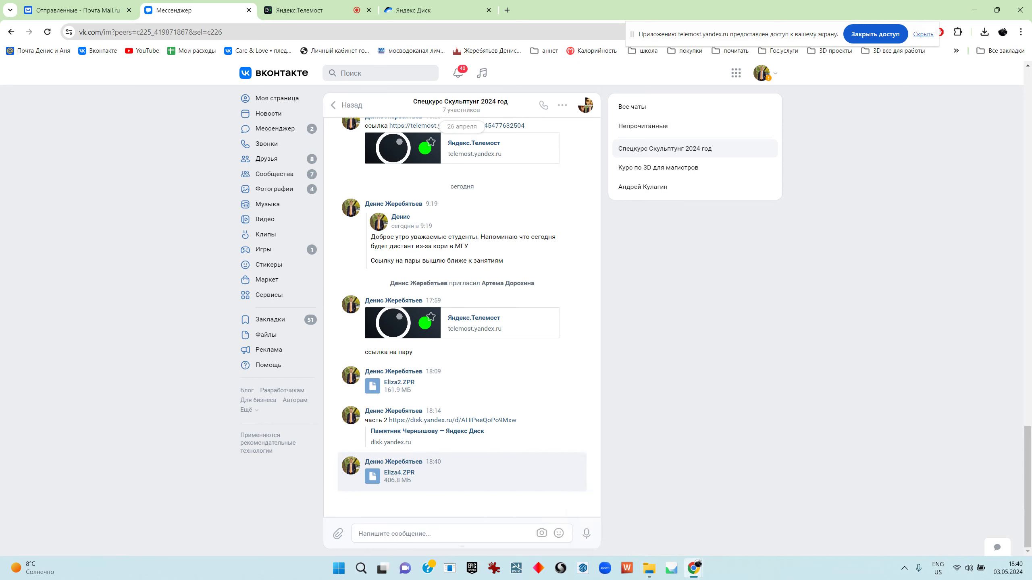
key(ctrl+Tab)
key(ctrl+Tab)
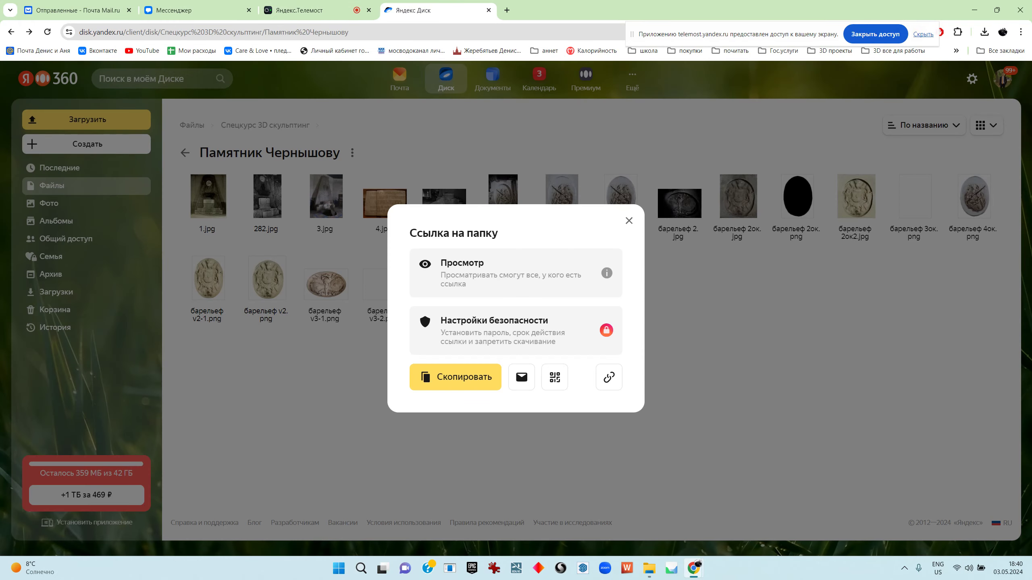
Add a folder Елизавета Федоровна inside Спецкурс 3D скульптинг and open it
key(Escape)
click(185, 153)
right_click(604, 529)
click(646, 429)
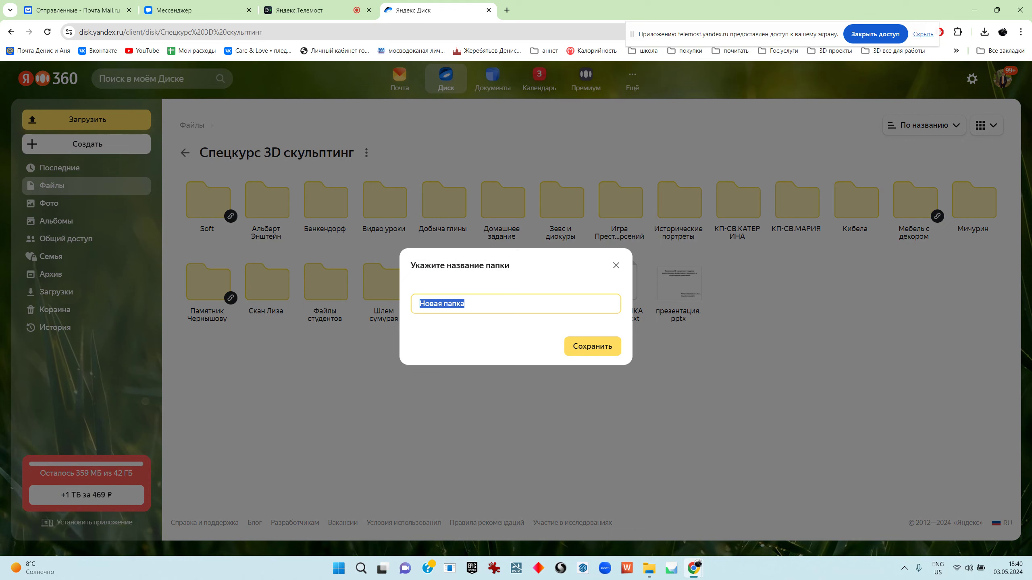
text(T)
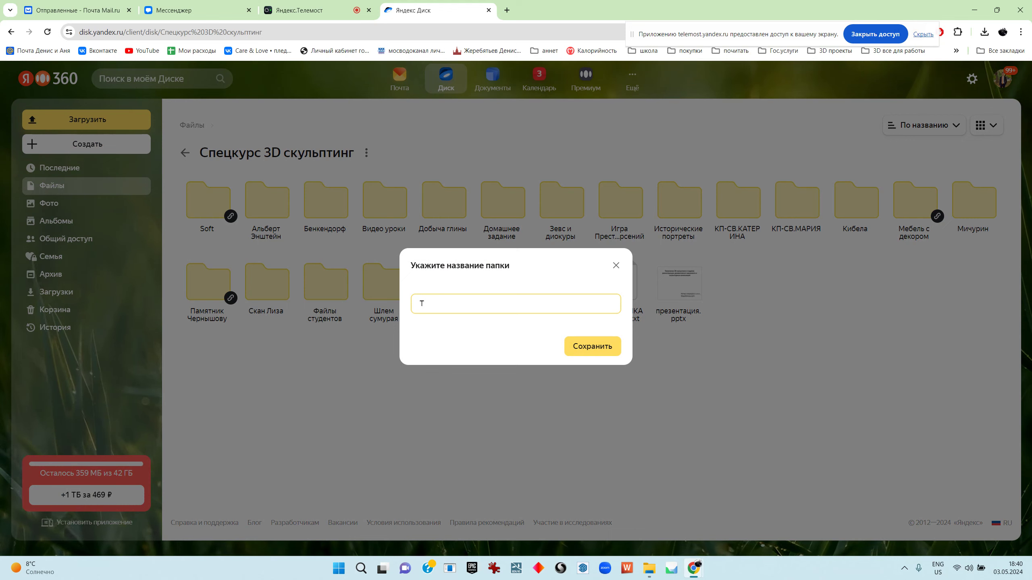
key(BackSpace)
text(Ел)
key(Return)
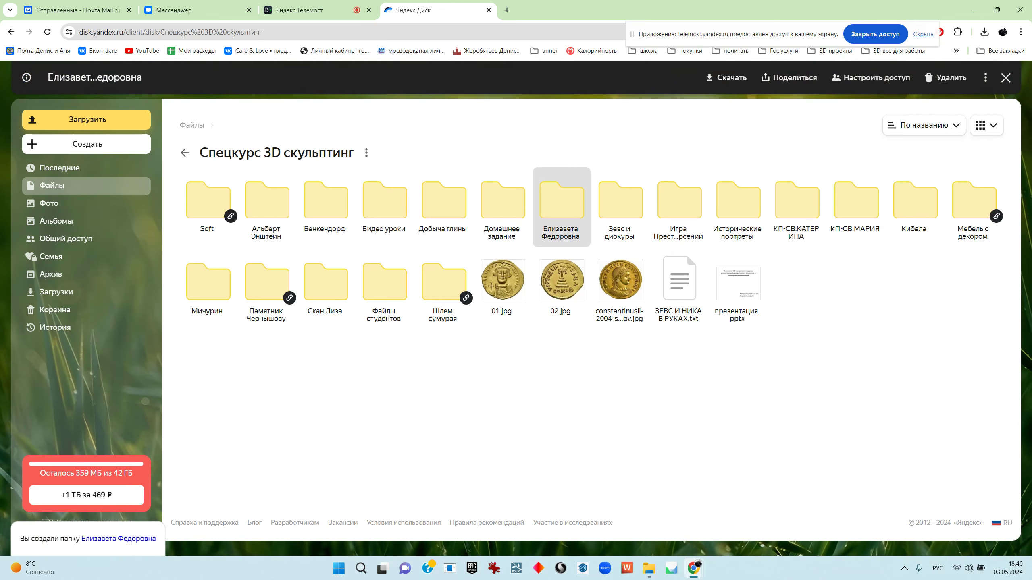
key(Return)
key(alt+Tab)
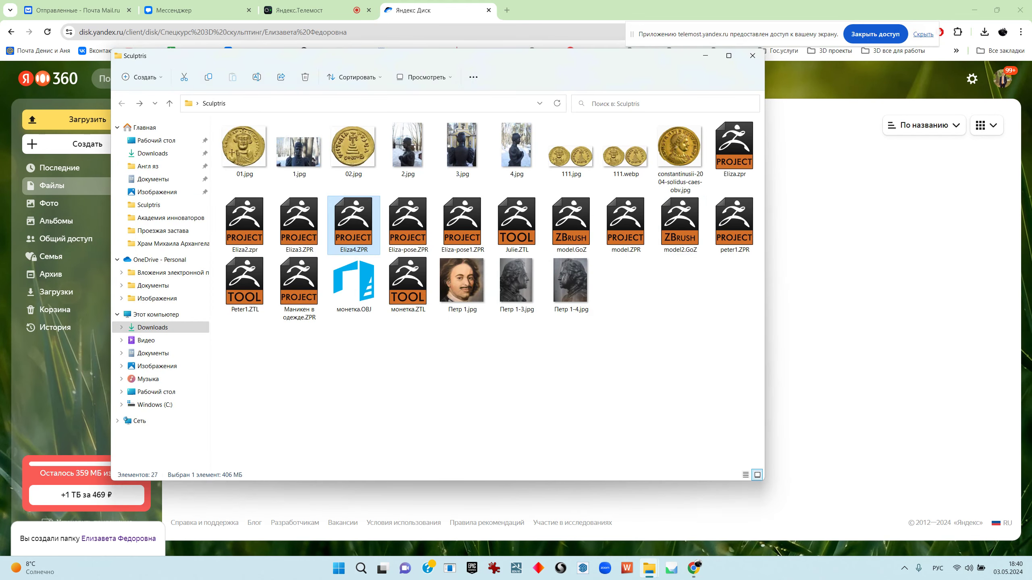
Upload 1–4.jpg, Eliza2.zpr and Eliza4.ZPR to the cloud folder, then select all files in Загрузки
click(300, 150)
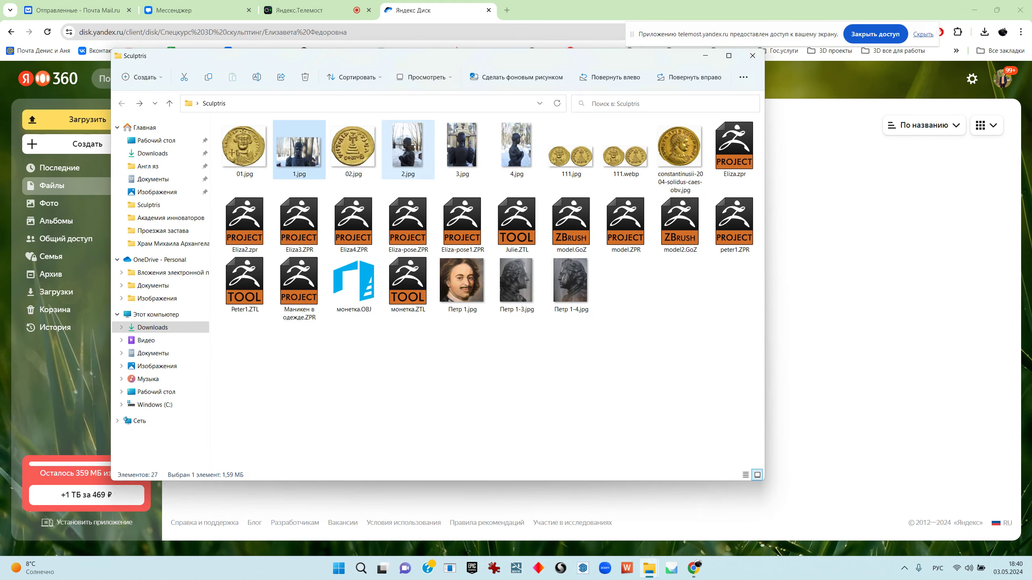
ctrl+click(408, 150)
ctrl+click(462, 150)
ctrl+click(516, 150)
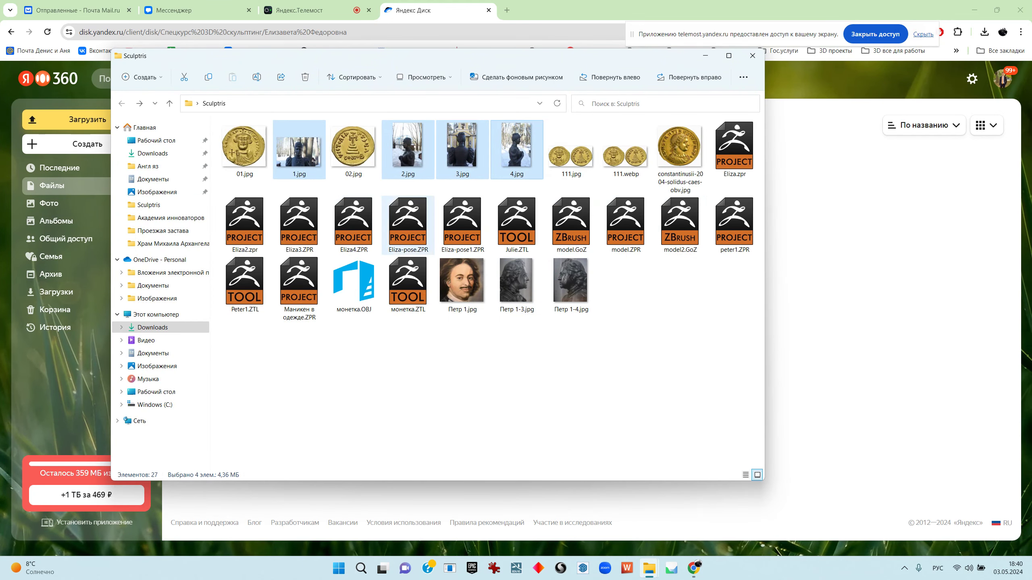
ctrl+click(244, 223)
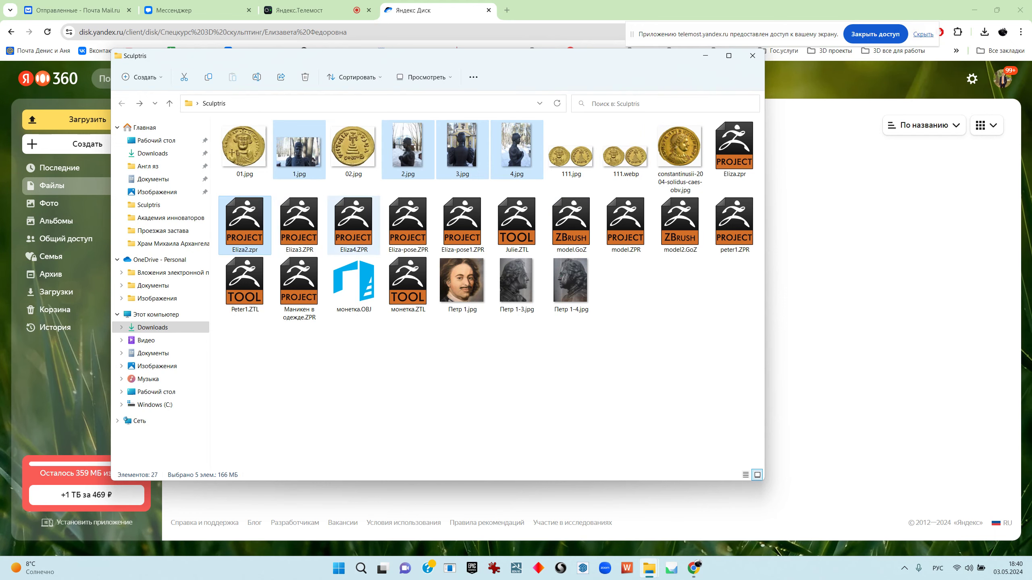
ctrl+click(353, 223)
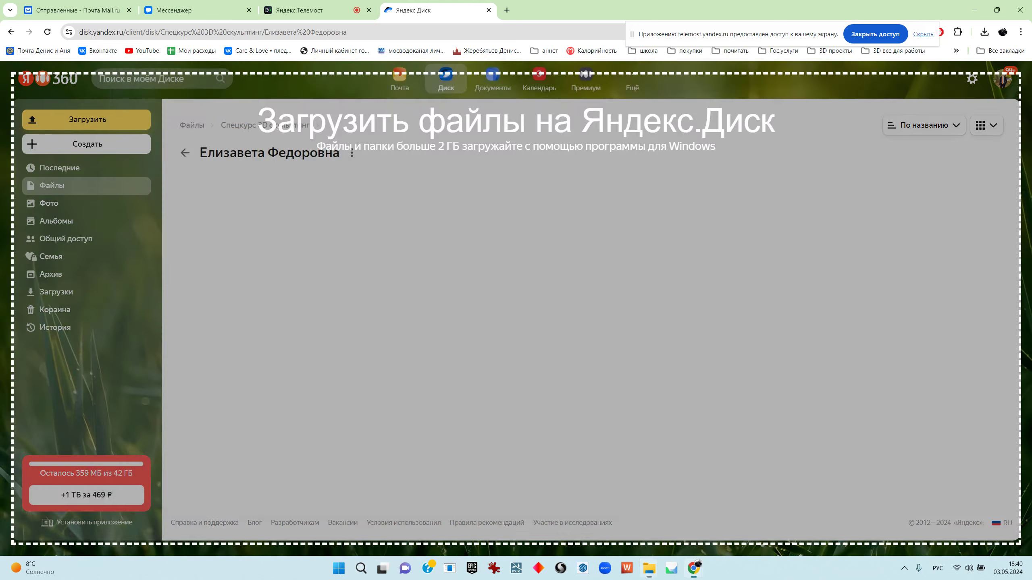
drag(354, 223, 829, 276)
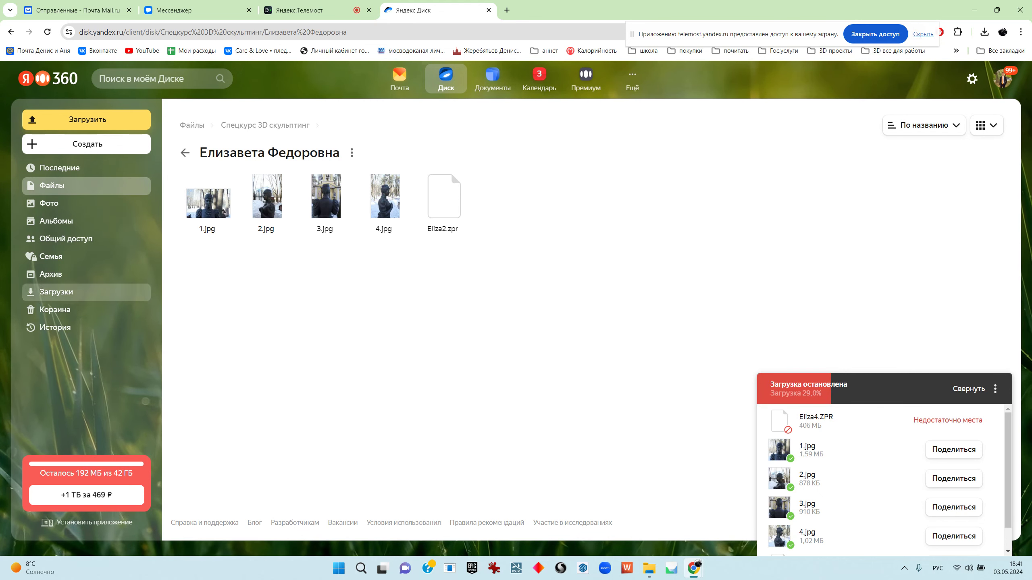
click(56, 292)
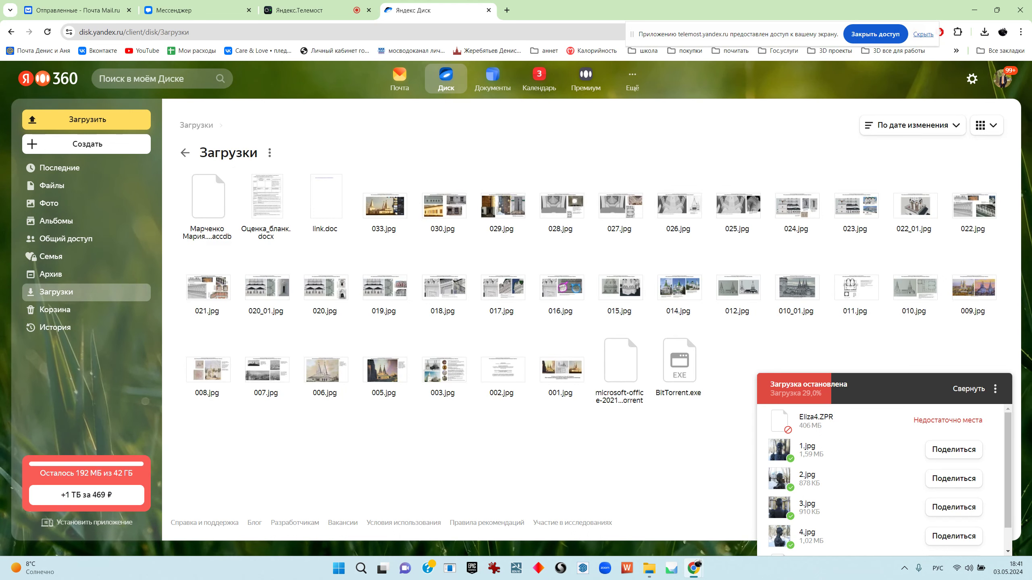
key(ctrl+a)
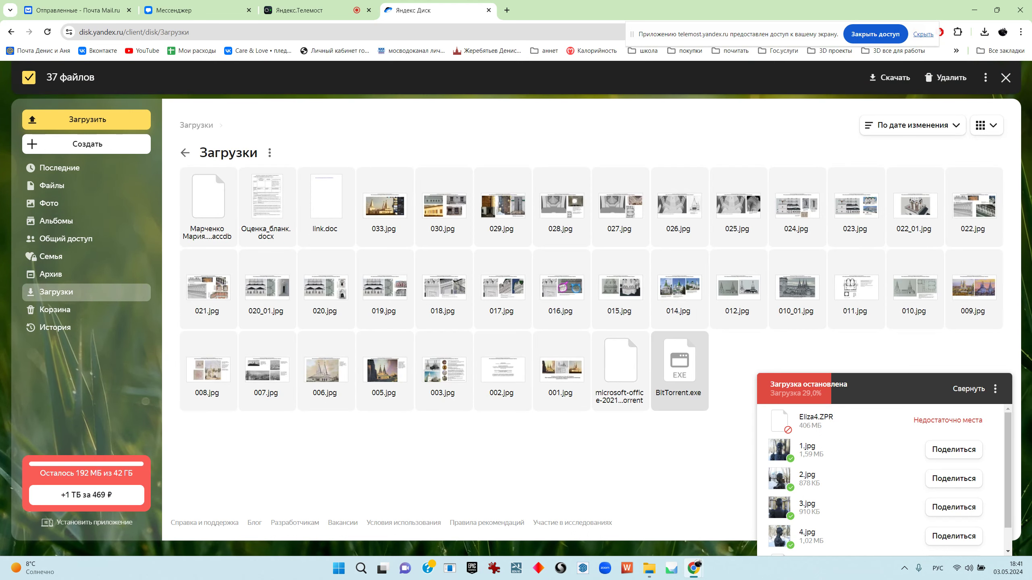
Delete the 37 selected Загрузки files and empty the Корзина trash
key(Delete)
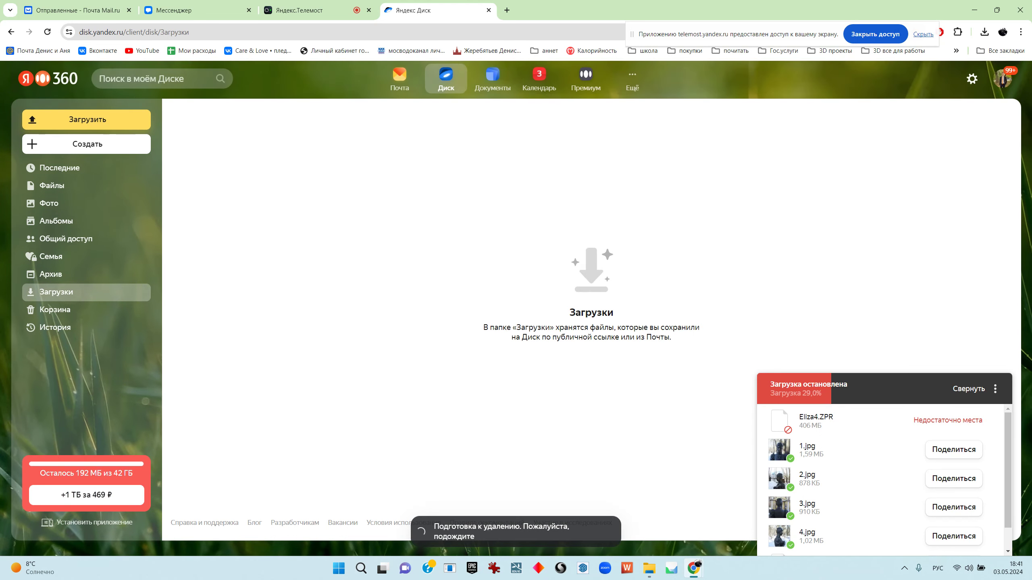
click(55, 309)
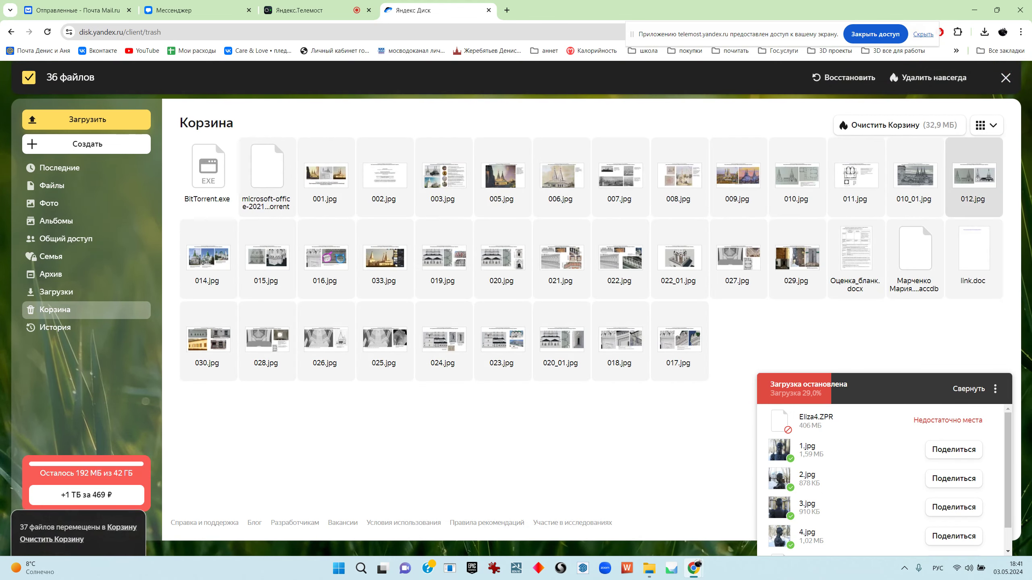
click(895, 125)
click(597, 341)
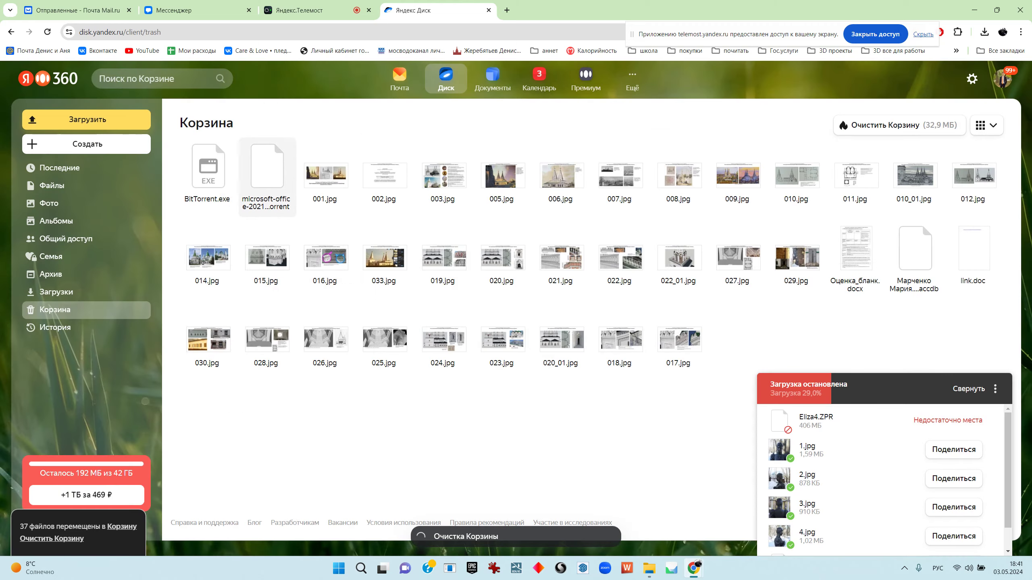
click(191, 10)
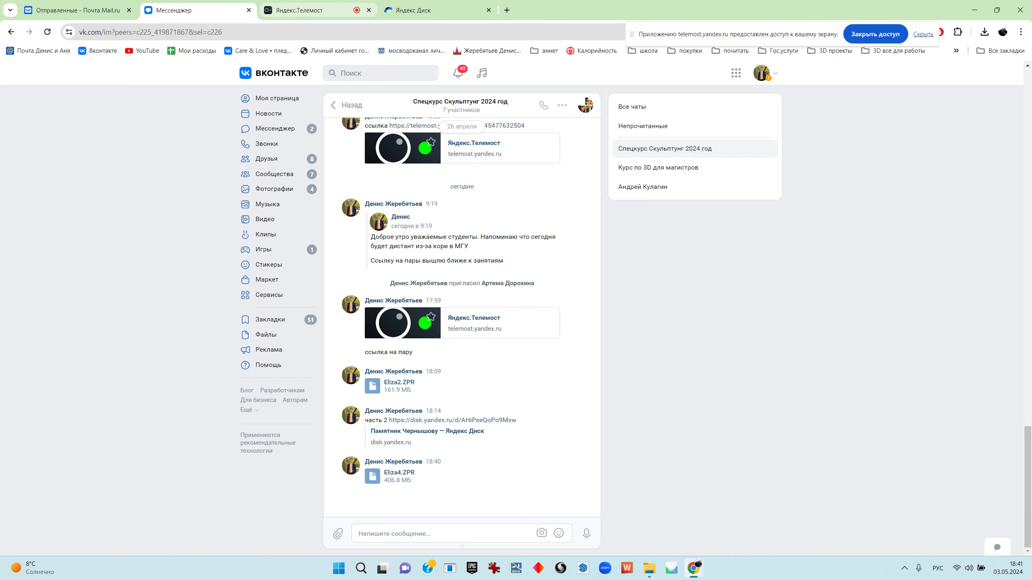
Return to the Загрузки folder on Yandex Disk and minimize the browser
click(309, 9)
click(434, 10)
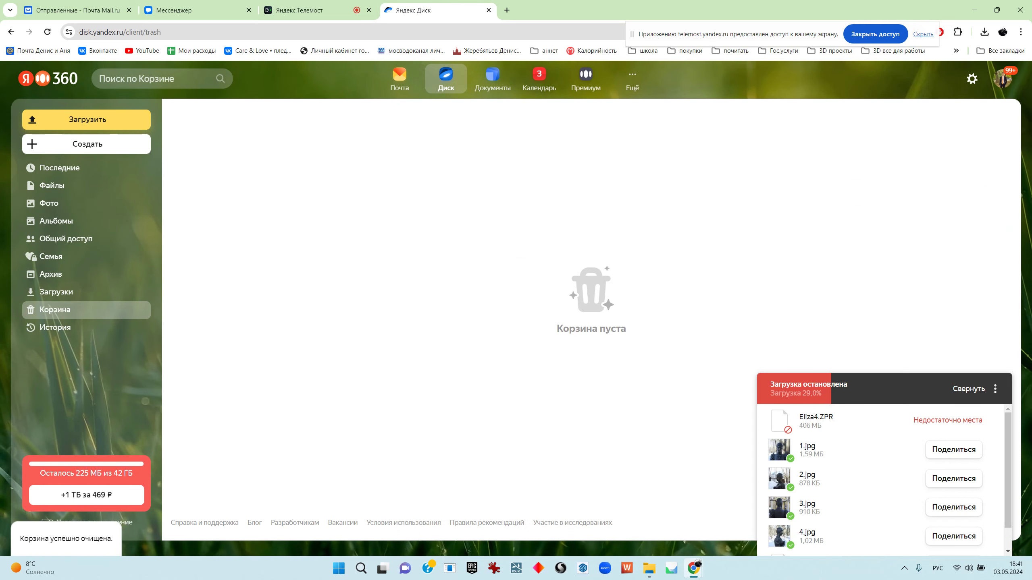
click(11, 32)
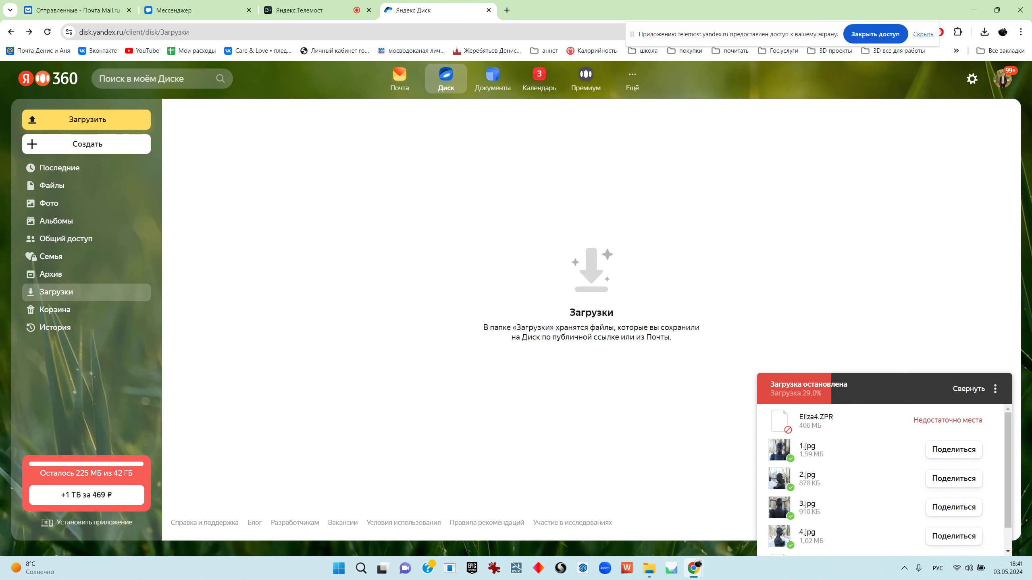
click(974, 10)
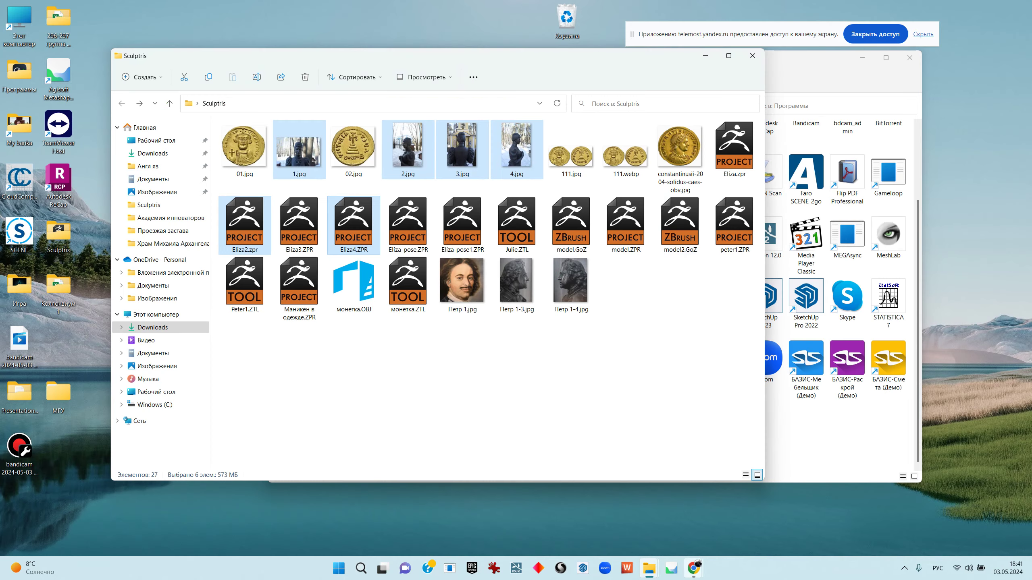
Clear the Sculptris selection and start ZBrush 2019 from the Программы folder window
click(693, 568)
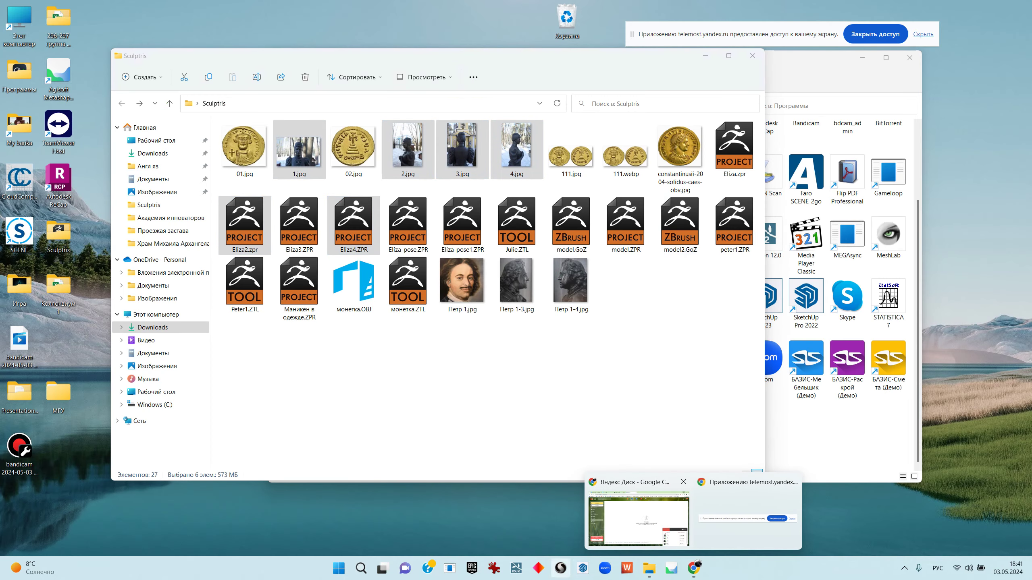
click(528, 366)
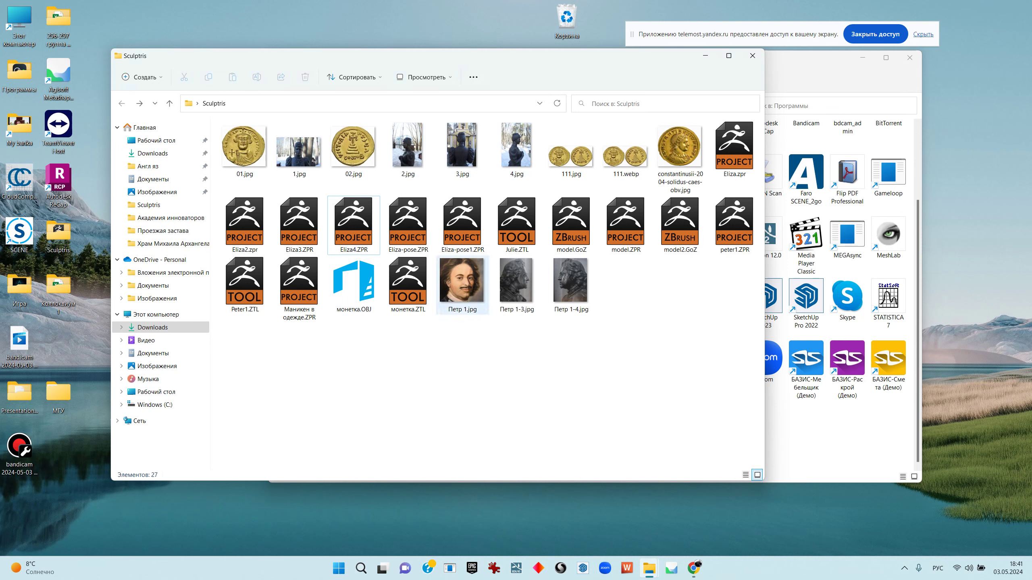
click(833, 439)
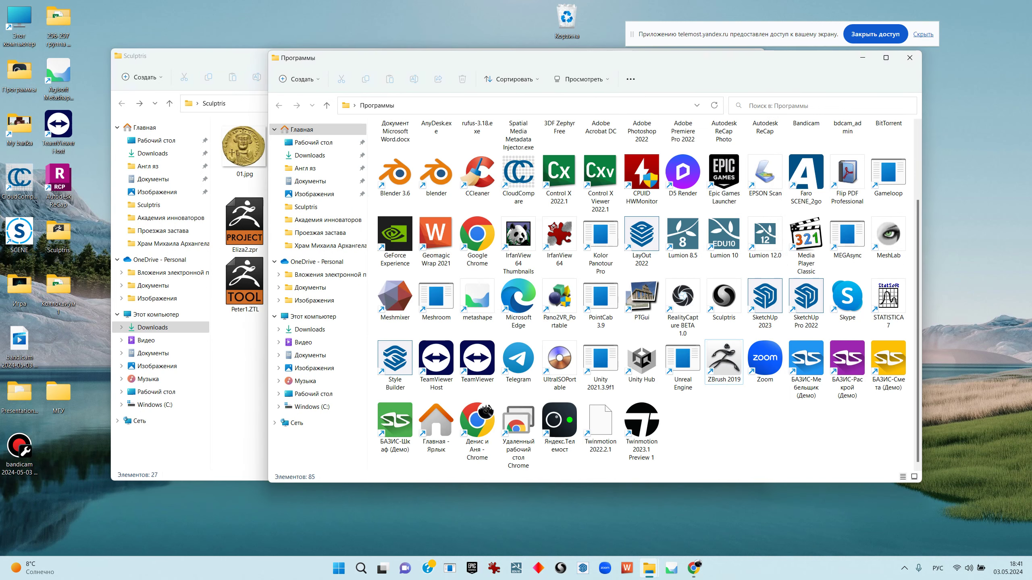
double_click(724, 358)
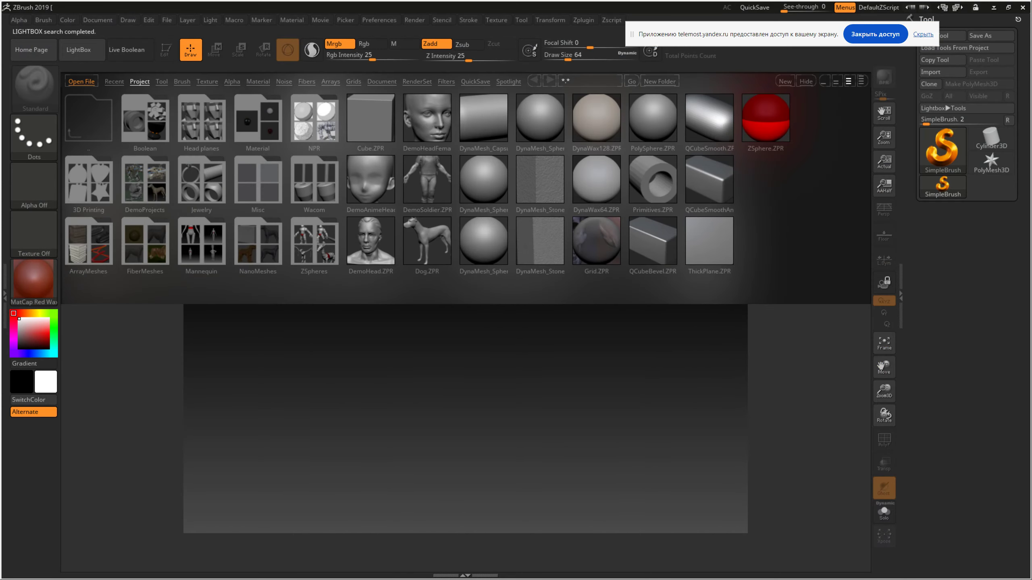
click(82, 82)
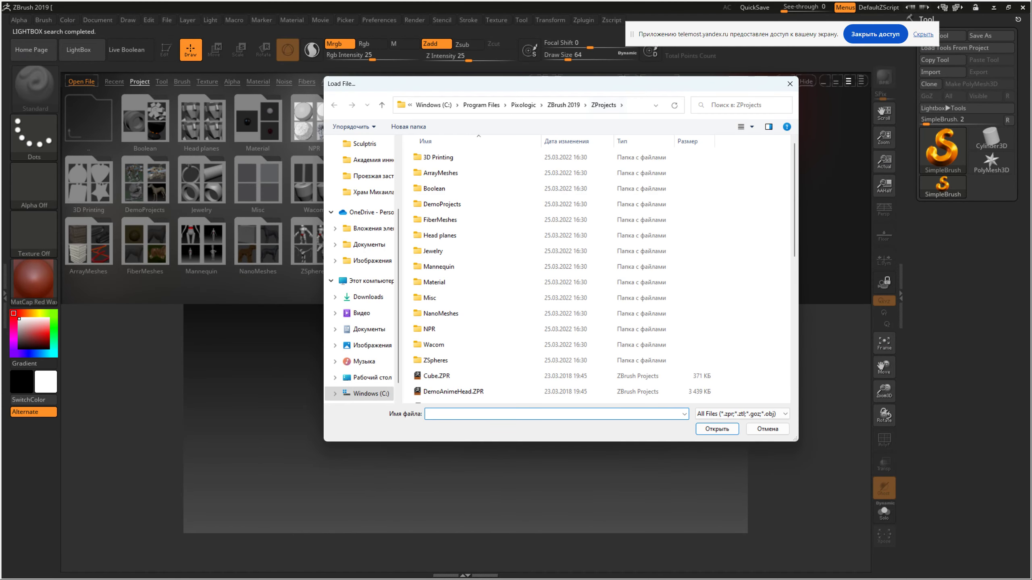
Load Eliza4.ZPR from Рабочий стол > Sculptris in the Load File dialog
click(410, 105)
click(426, 130)
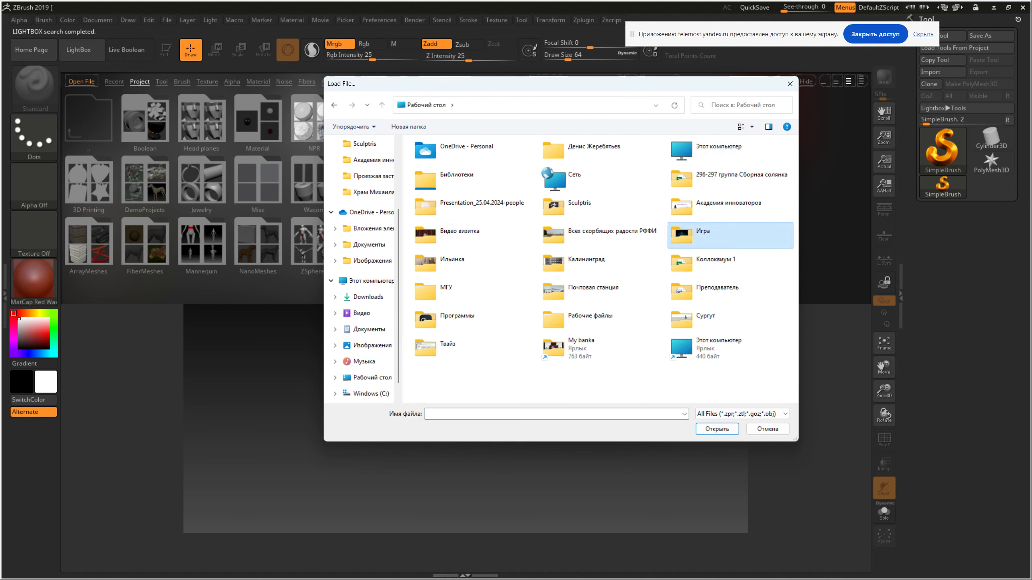
click(715, 260)
double_click(601, 205)
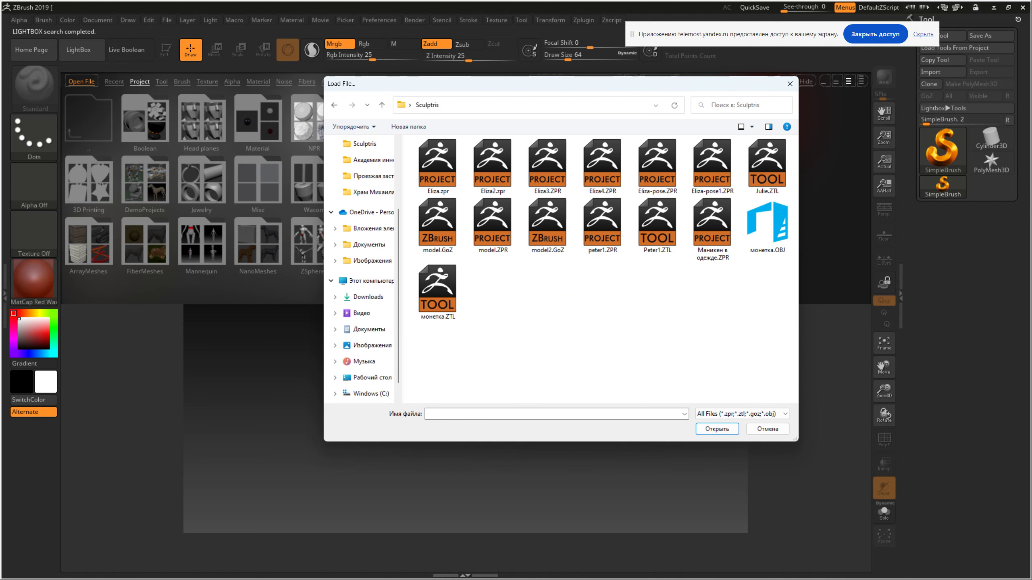
click(438, 291)
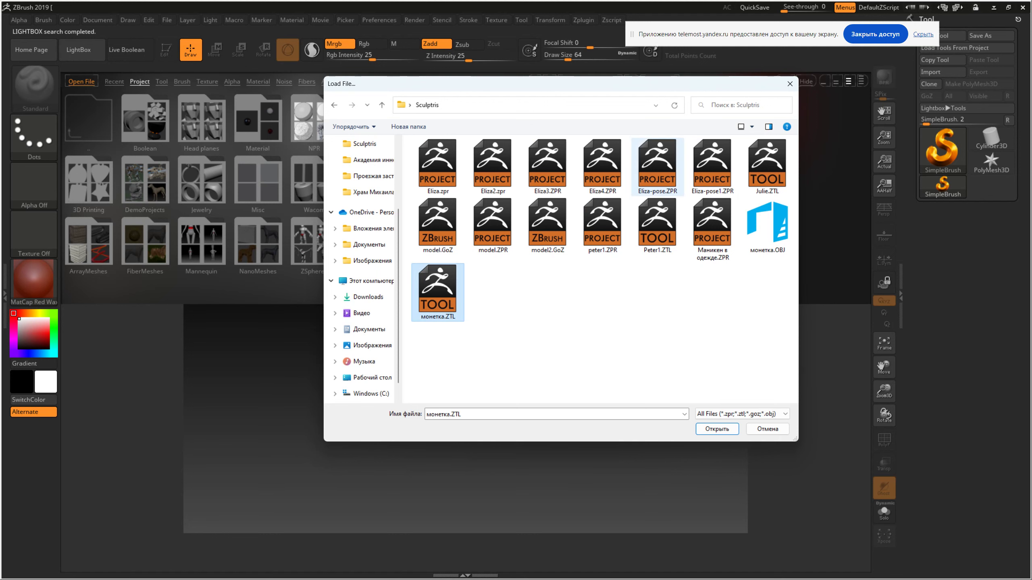
double_click(437, 290)
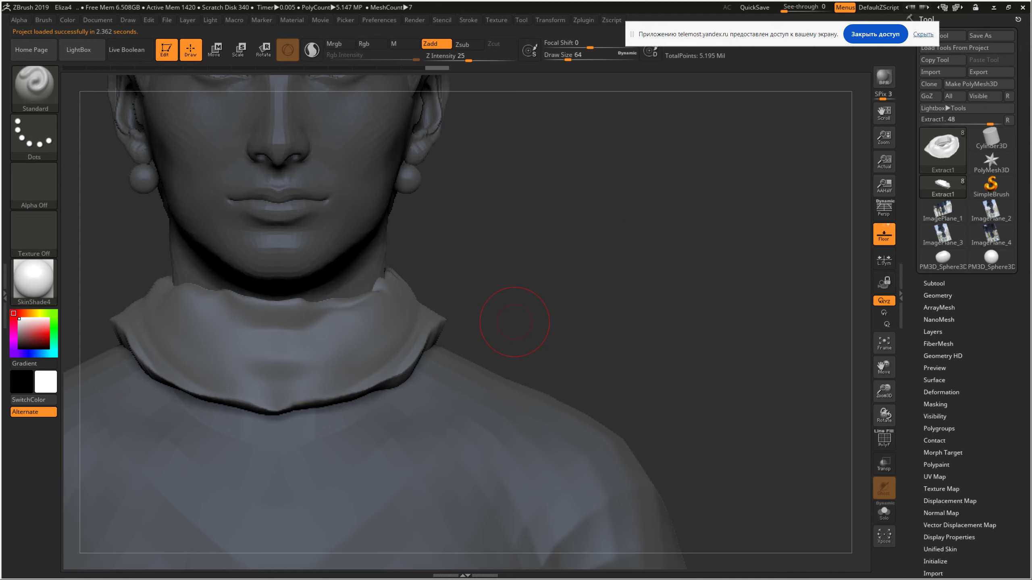
Dock the Texture palette and show the Front reference image plane behind the bust
drag(515, 322, 418, 316)
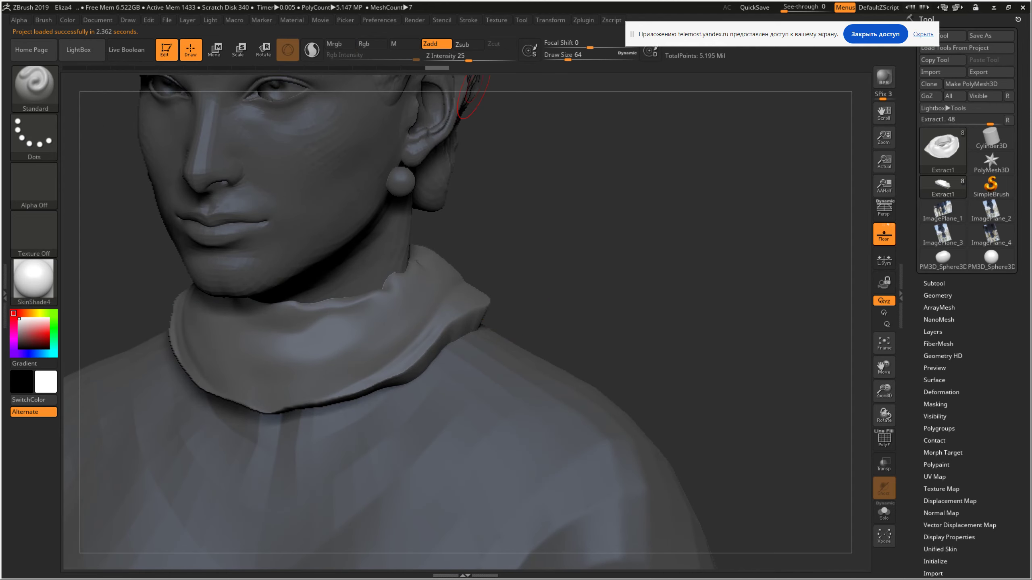
click(550, 19)
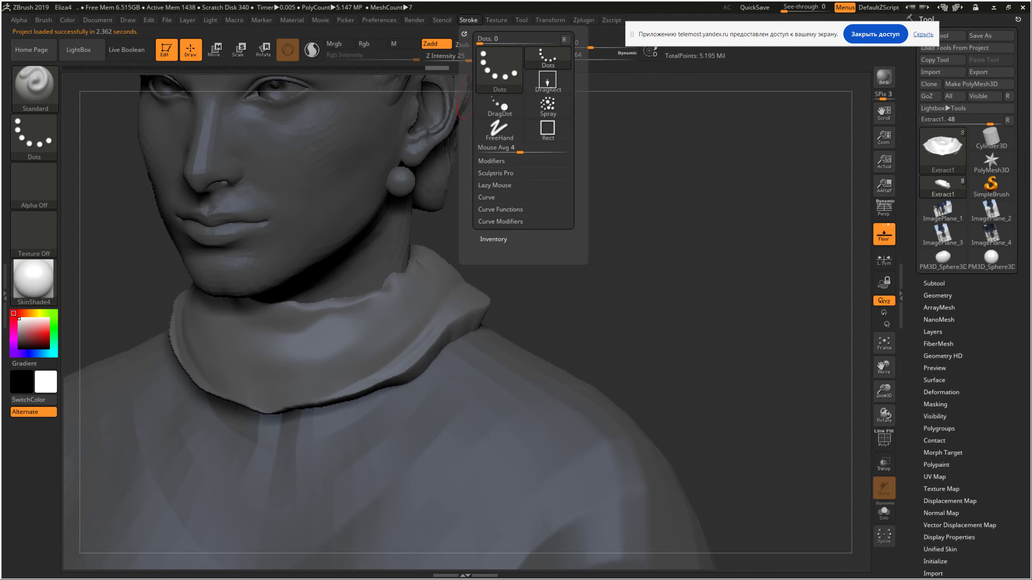
click(496, 20)
click(489, 34)
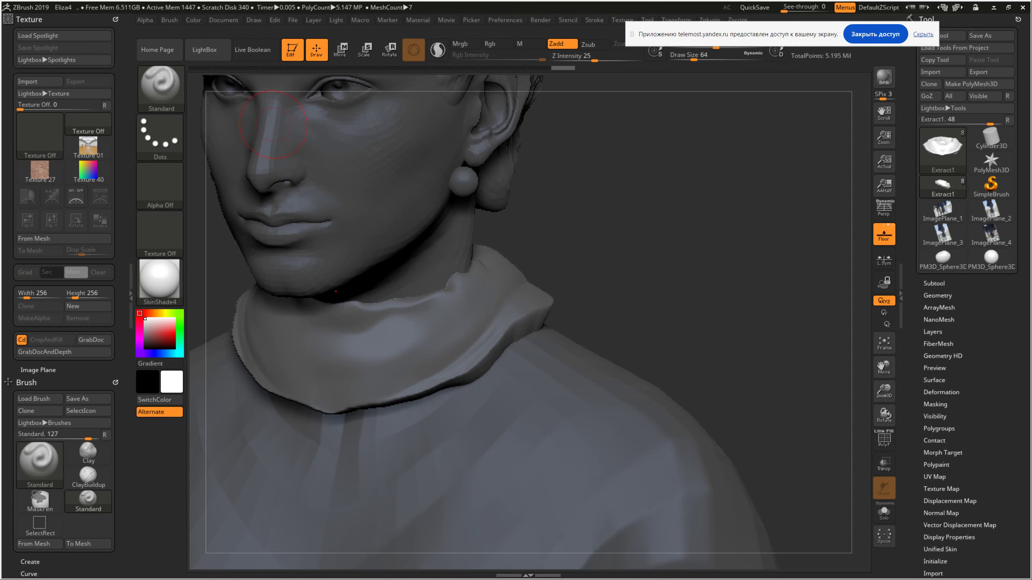
click(38, 370)
click(47, 413)
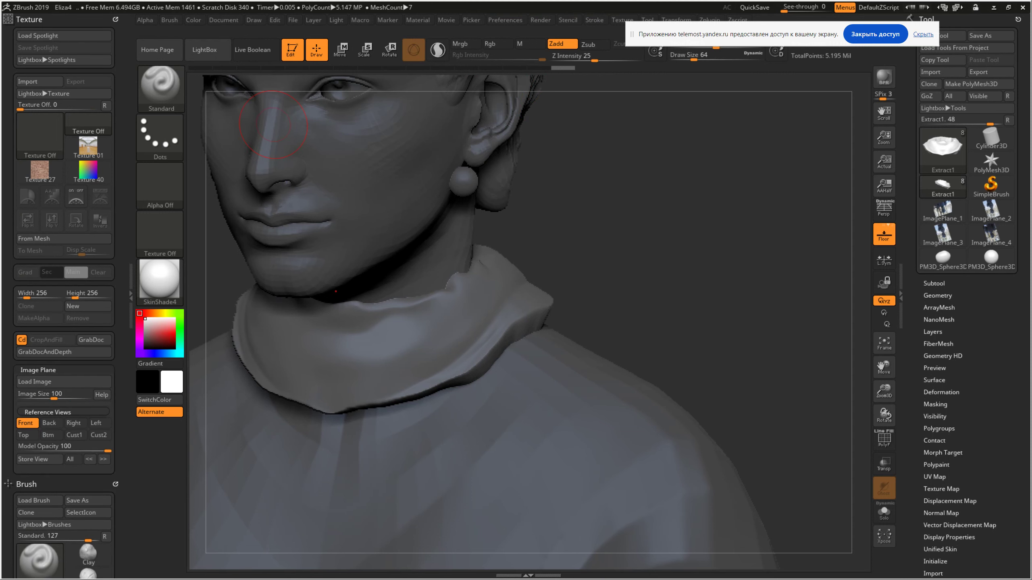
click(25, 423)
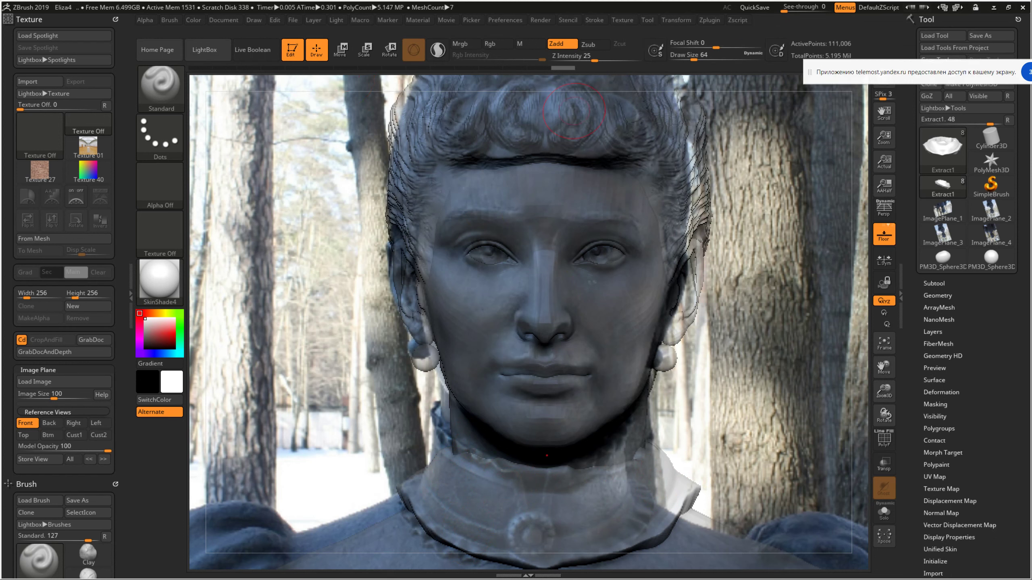
Set the brush to carve and compare the collar against the front reference photo
click(593, 44)
drag(690, 485, 672, 498)
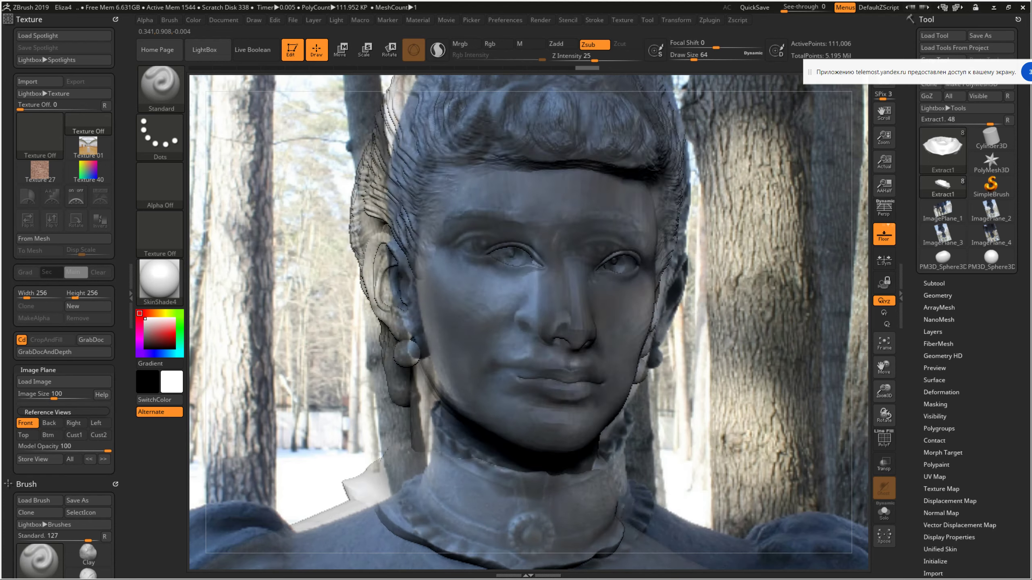
right_drag(589, 541, 576, 467)
drag(752, 444, 641, 522)
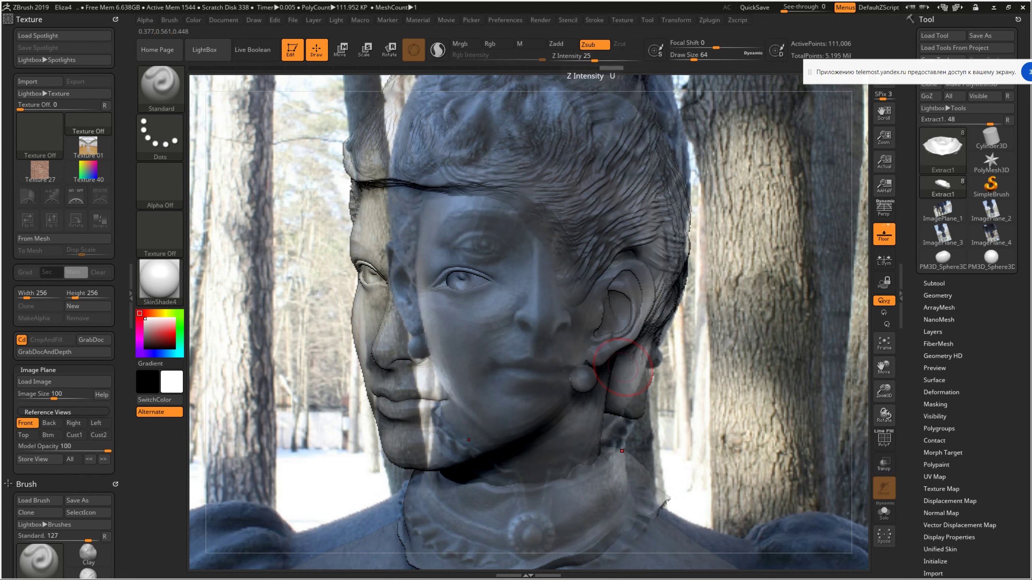
drag(208, 117, 626, 325)
key(space)
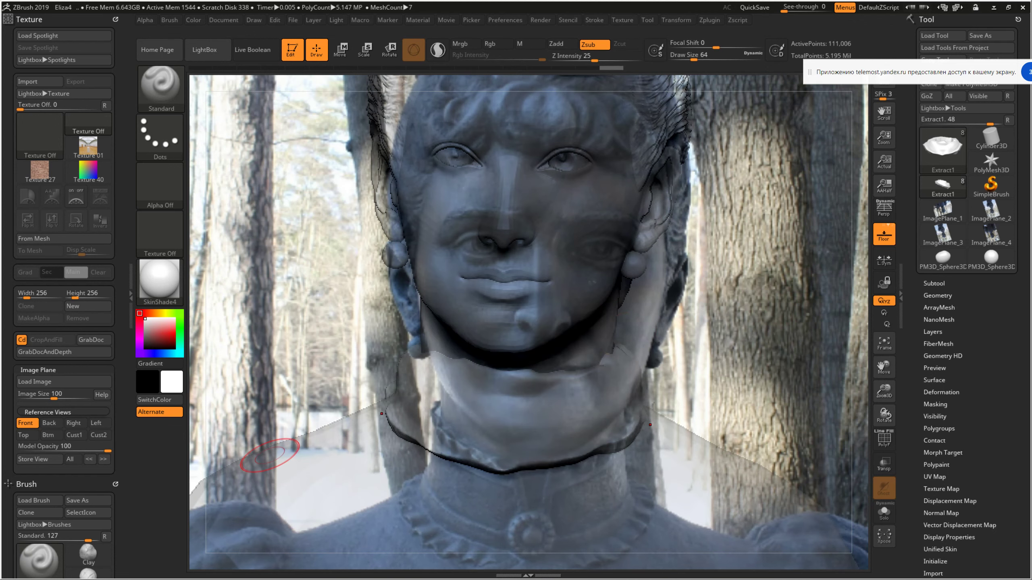
click(25, 422)
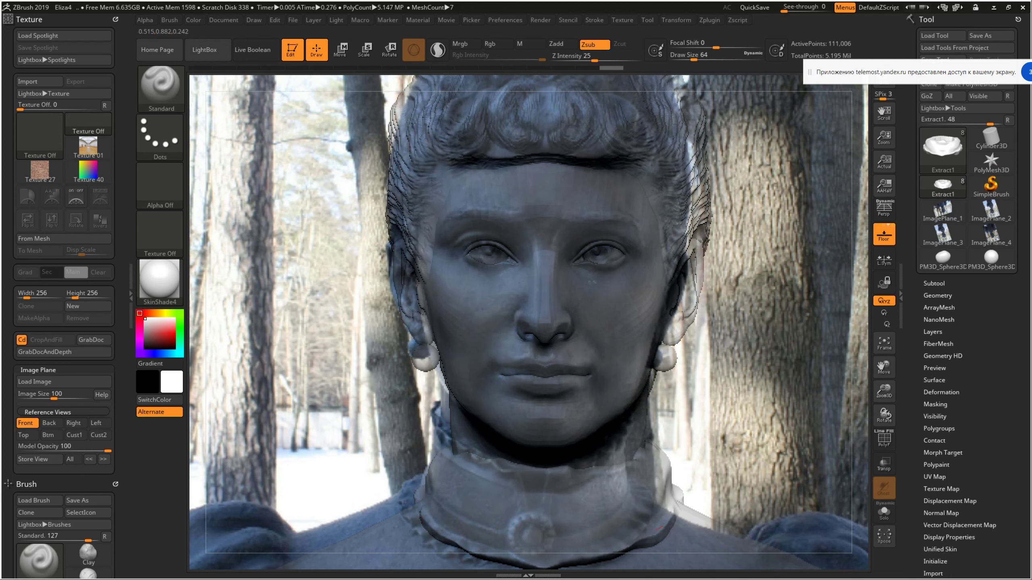
Raise the draw size to 80 and smooth the collar from the Left reference view
key(space)
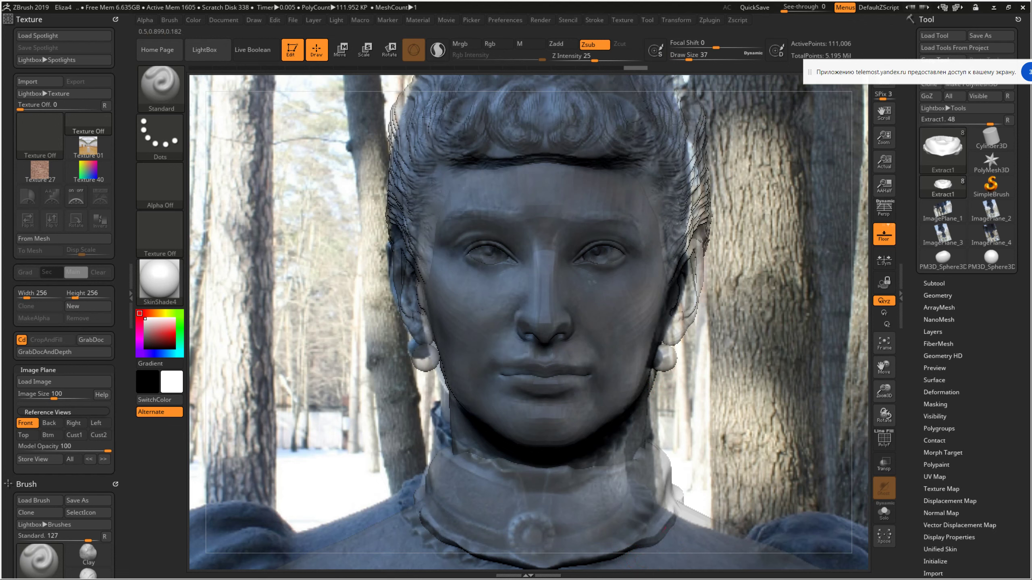
mouse_move(692, 494)
right_down()
mouse_move(672, 490)
mouse_move(691, 480)
mouse_move(670, 464)
right_up()
key(space)
drag(680, 405, 690, 405)
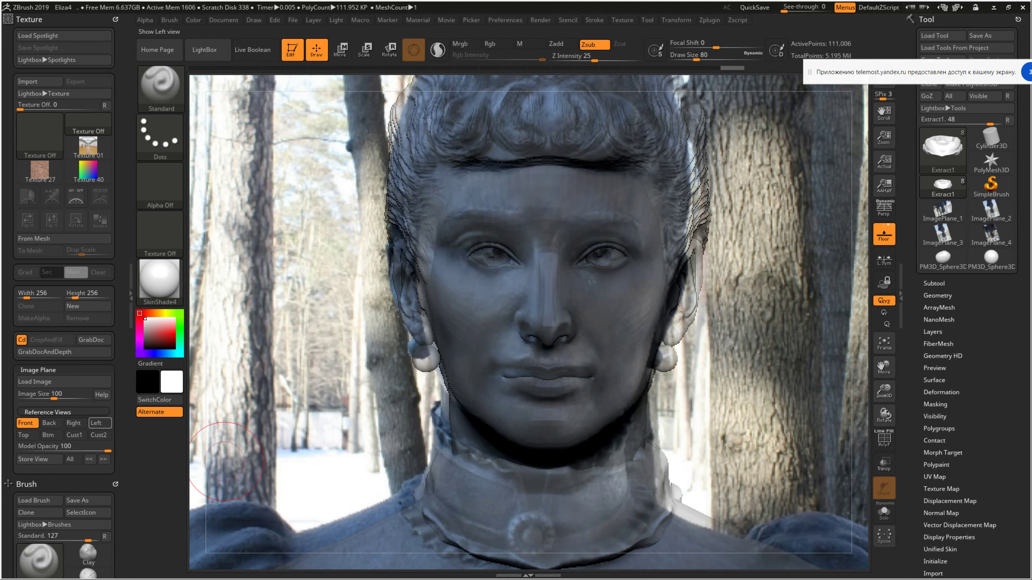
click(100, 423)
mouse_move(569, 326)
mouse_down()
mouse_move(707, 326)
mouse_move(634, 325)
mouse_move(675, 325)
mouse_up()
shift+drag(541, 338, 569, 398)
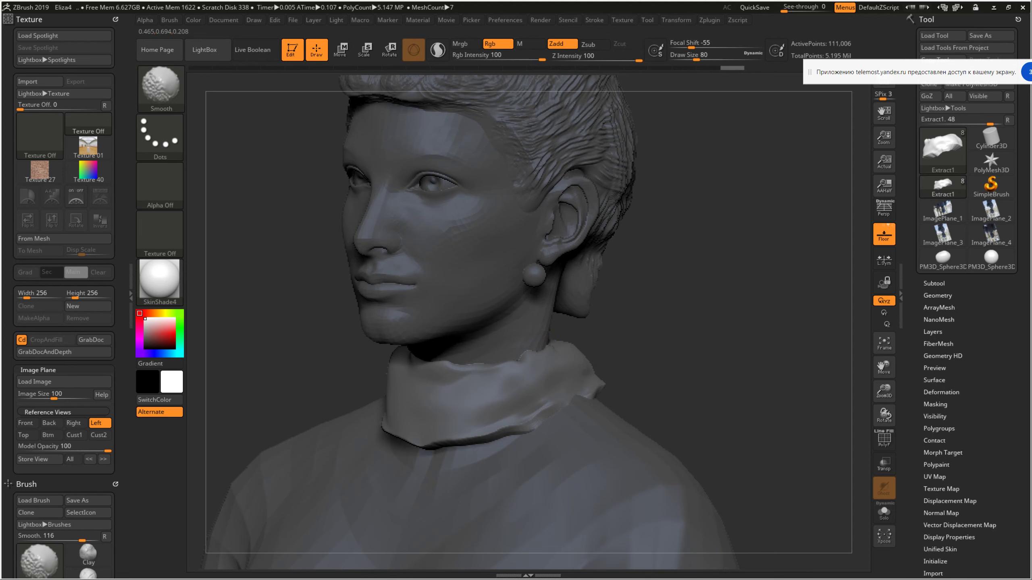
Smooth the stand-up collar around the back of the neck
mouse_move(711, 285)
mouse_down()
mouse_move(540, 403)
mouse_move(508, 395)
mouse_move(527, 387)
mouse_up()
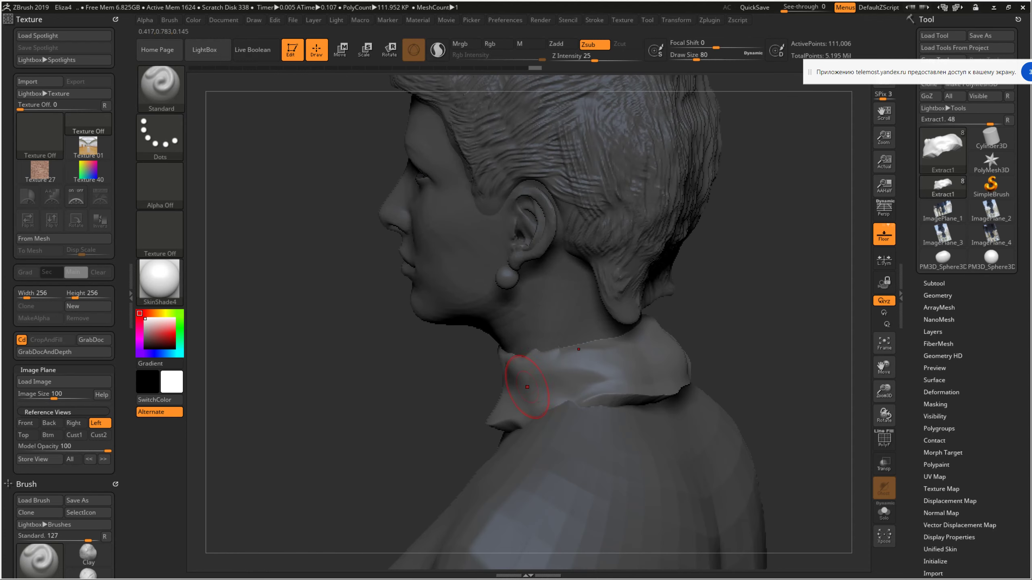
mouse_move(613, 366)
right_down()
mouse_move(593, 373)
mouse_move(722, 350)
right_up()
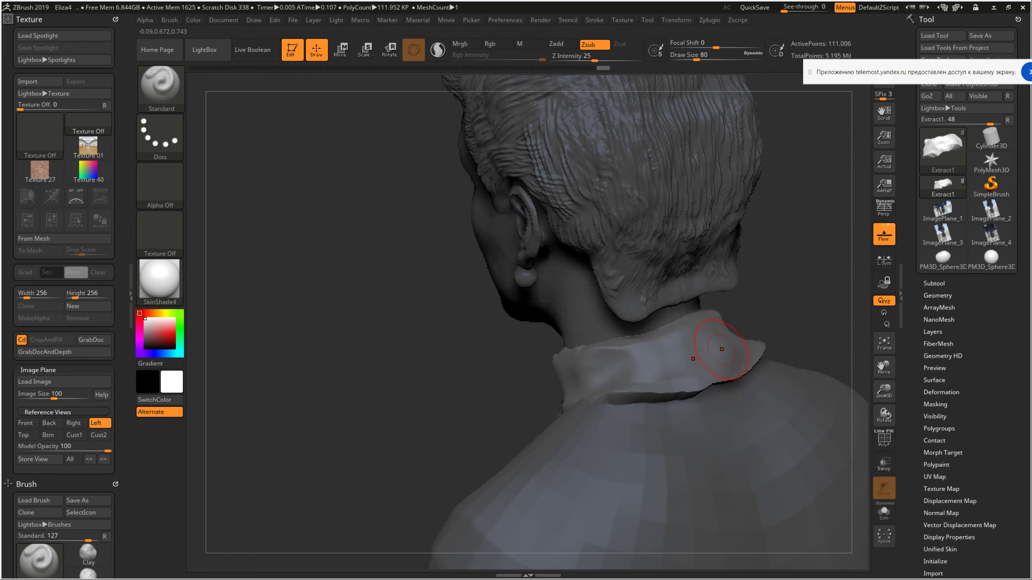
key(shift)
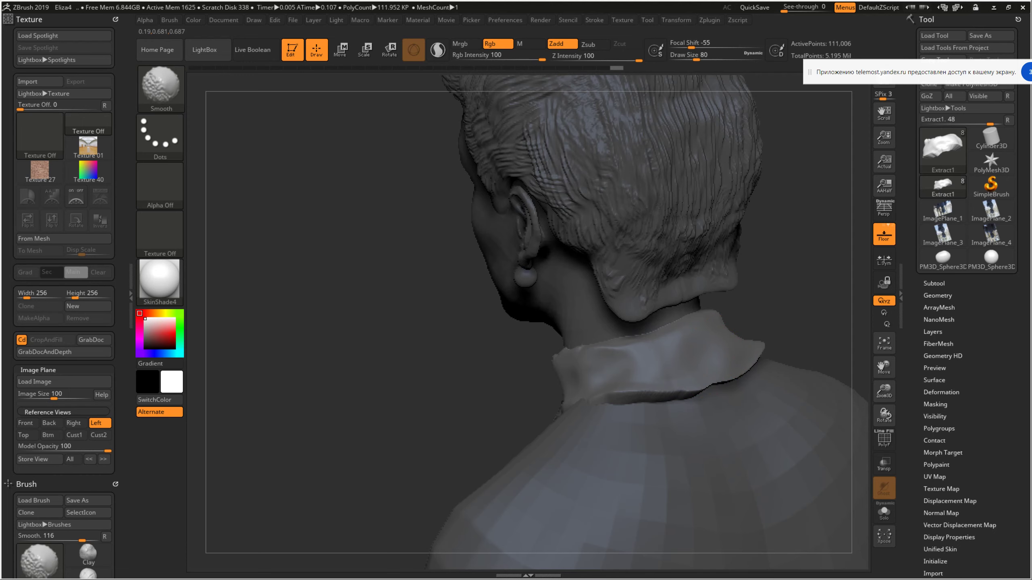
mouse_move(594, 391)
right_down()
mouse_move(631, 357)
mouse_move(612, 365)
right_up()
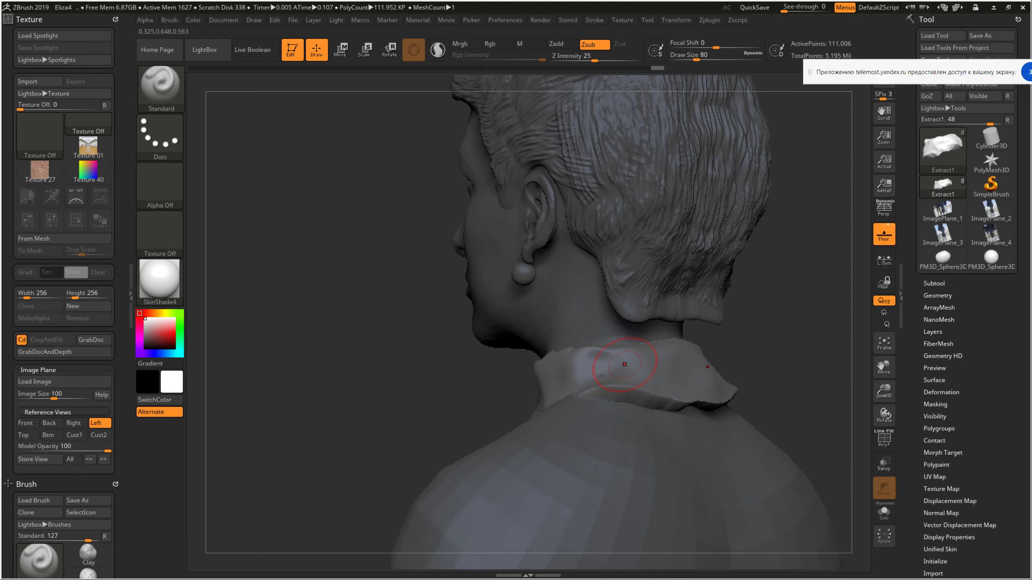
shift+drag(633, 373, 631, 366)
right_click(621, 370)
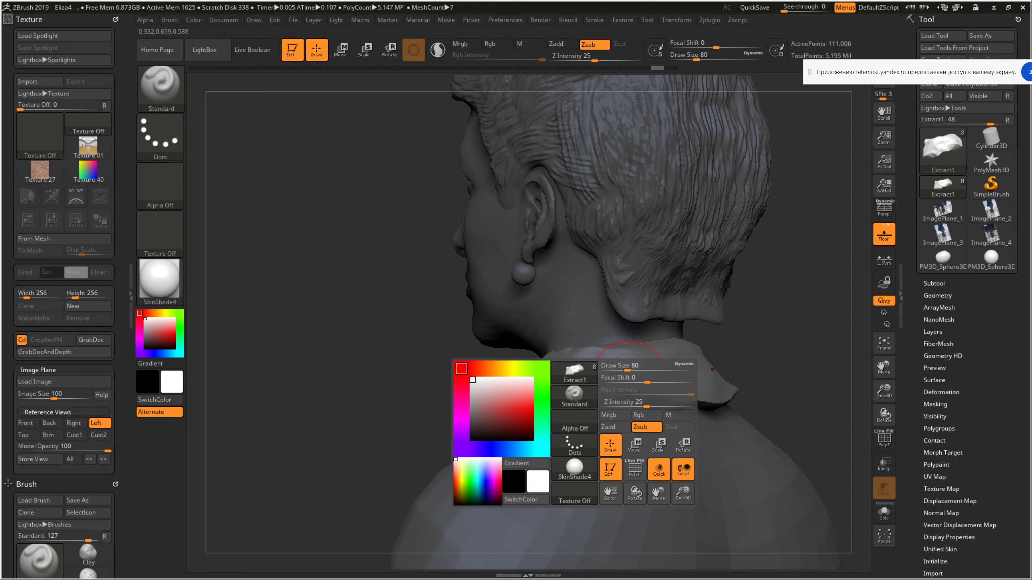
right_click(628, 367)
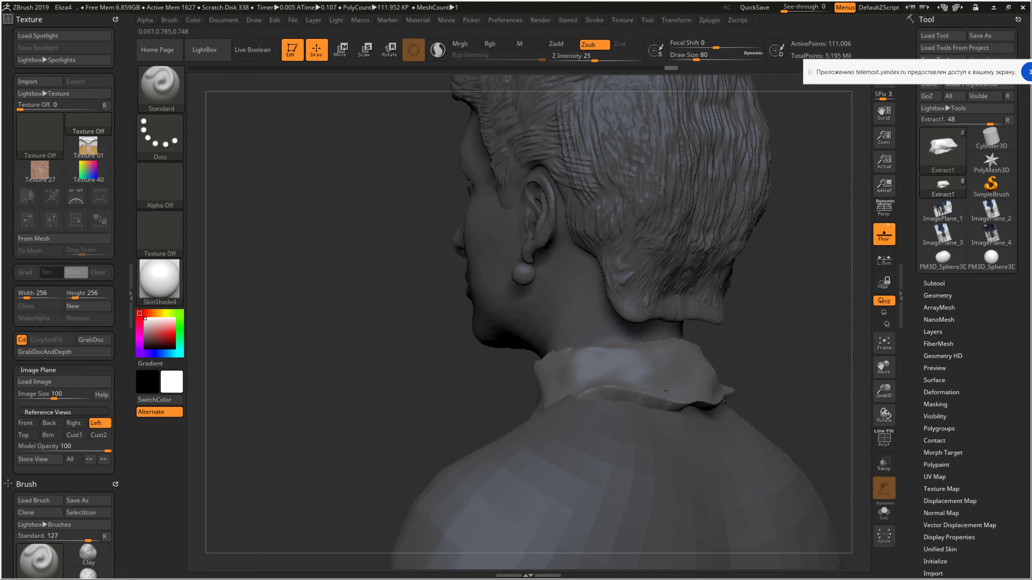
drag(606, 391, 772, 390)
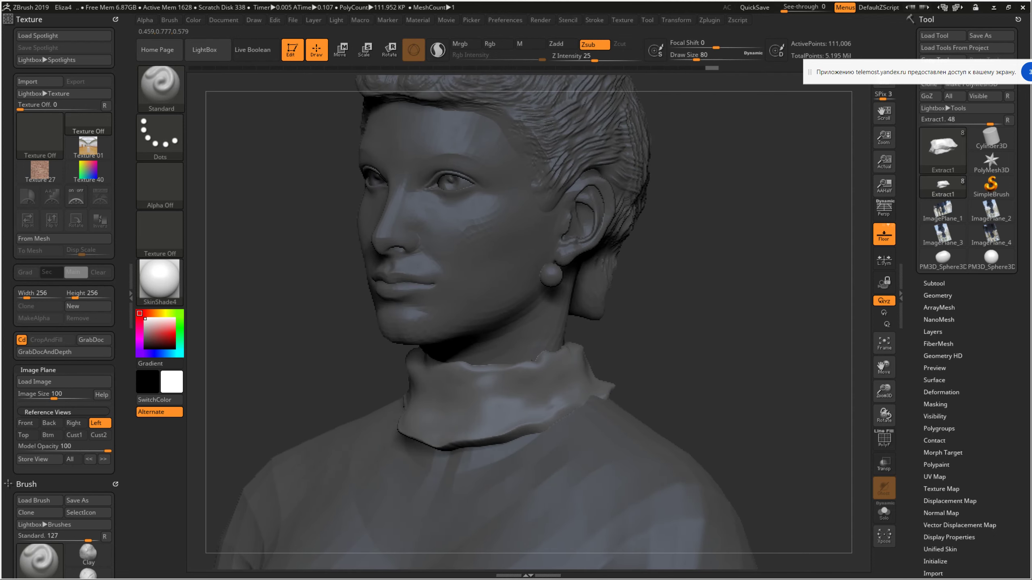
Reset the main colour to white and return to the front reference view
right_click(545, 406)
click(506, 496)
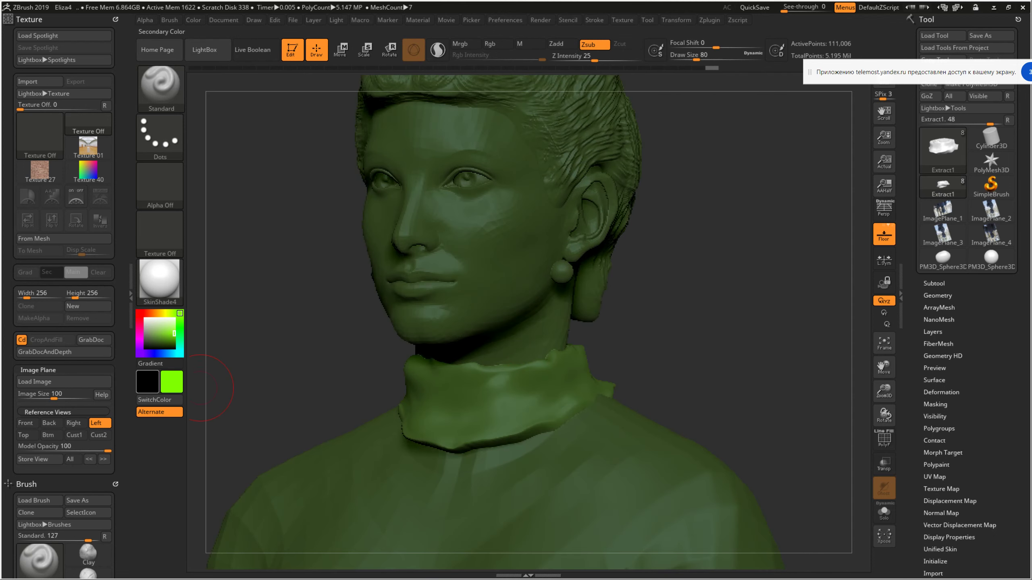
drag(174, 333, 145, 339)
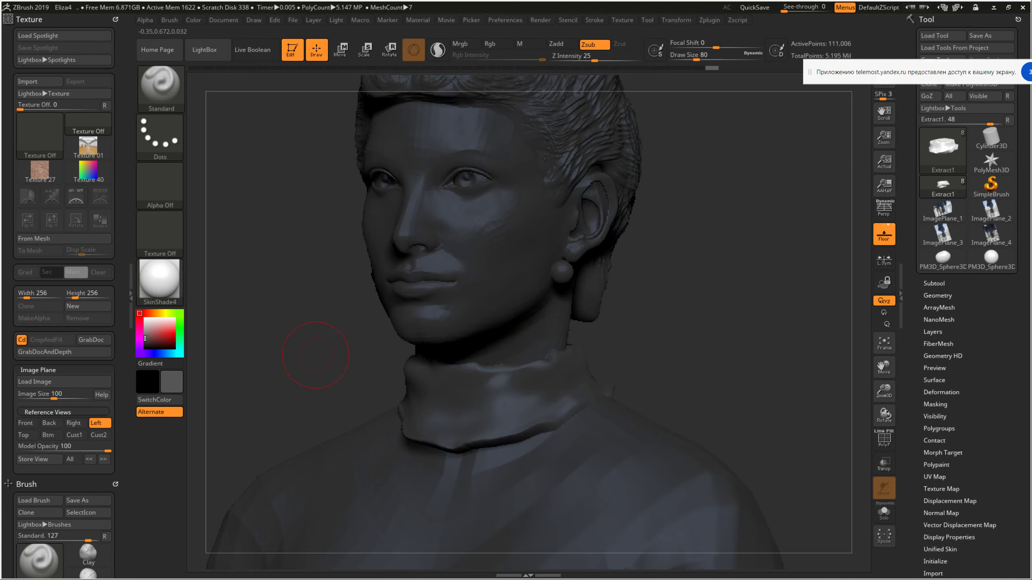
click(145, 319)
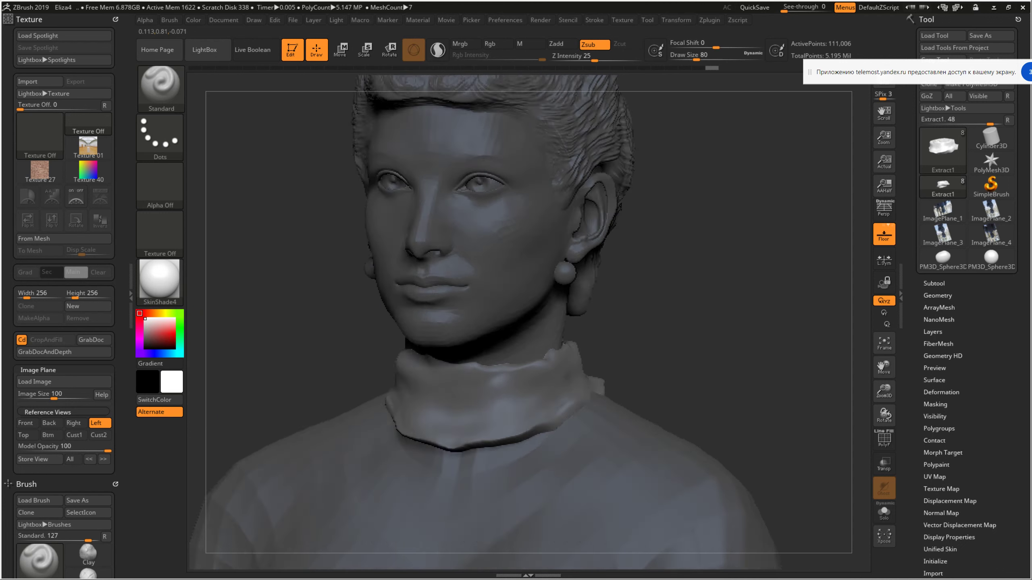
right_drag(489, 382, 459, 362)
right_click(458, 361)
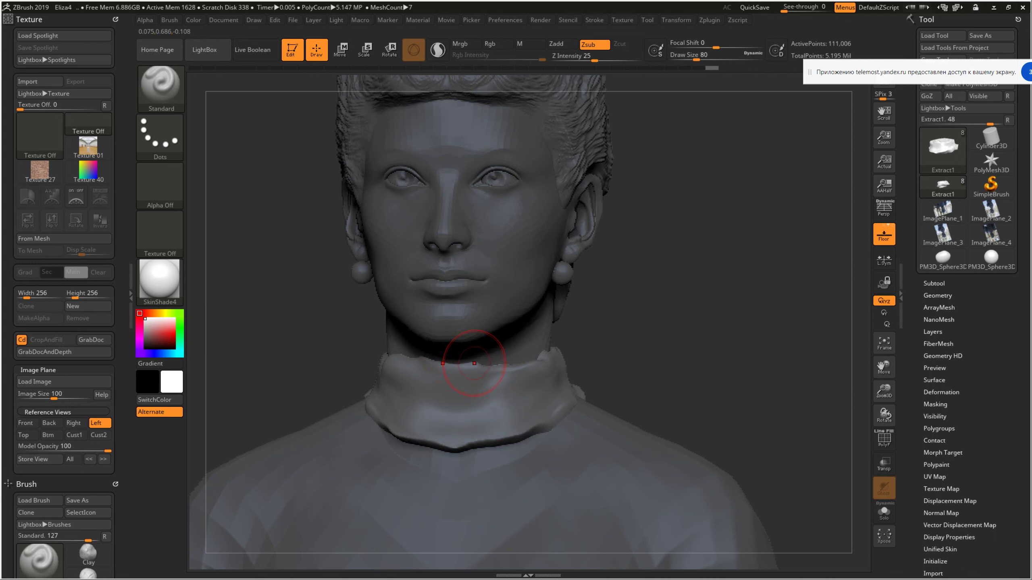
key(shift)
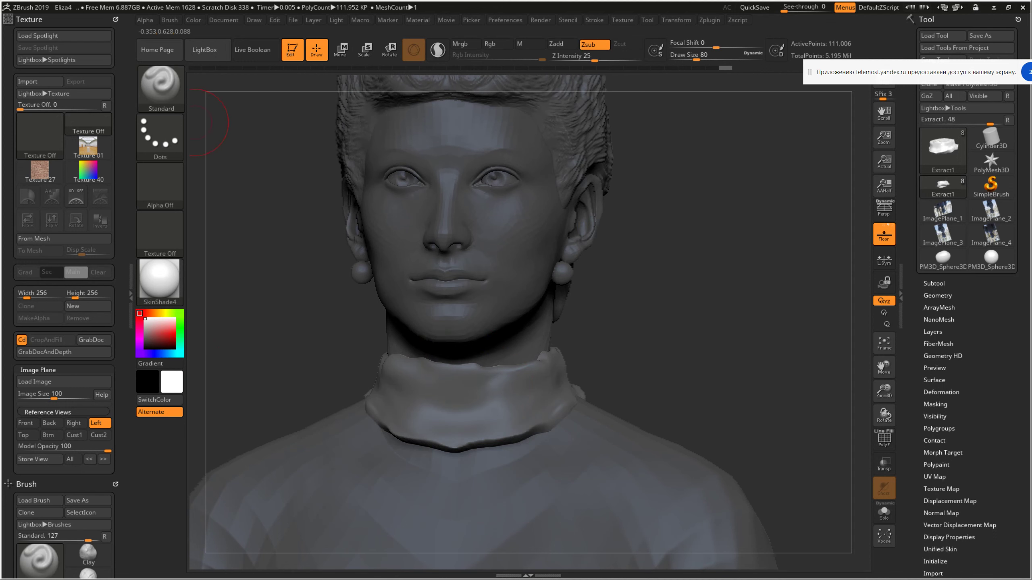
right_drag(414, 345, 418, 317)
right_drag(439, 414, 443, 447)
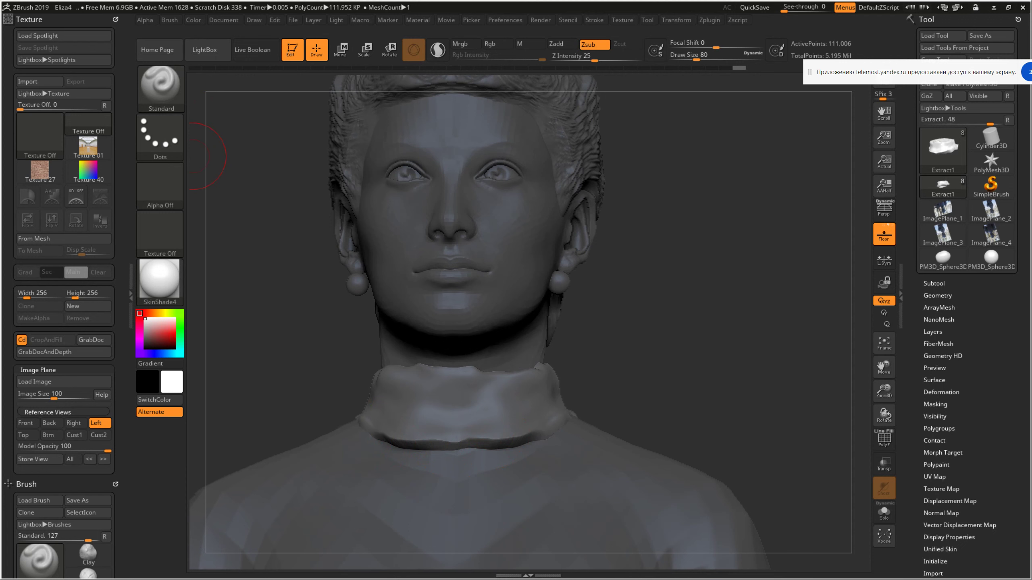
click(25, 423)
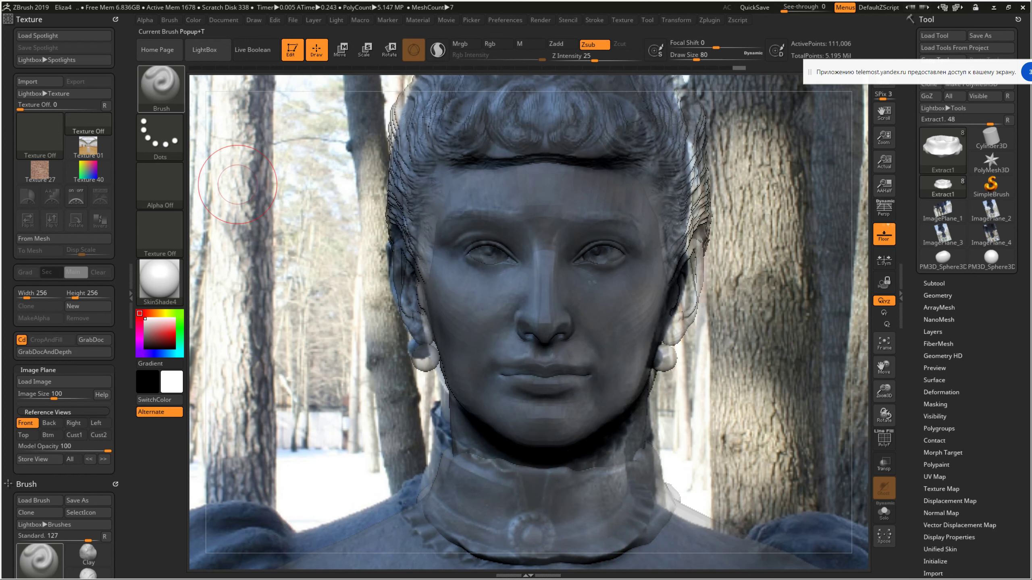
Select the Move Topological brush with Draw Size 49
click(160, 87)
key(m)
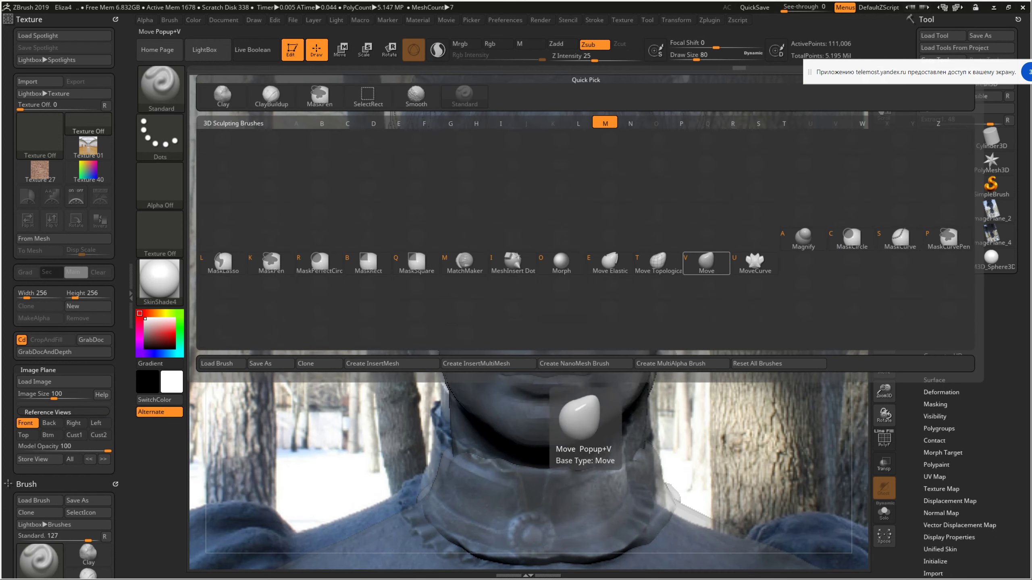
click(658, 262)
key(space)
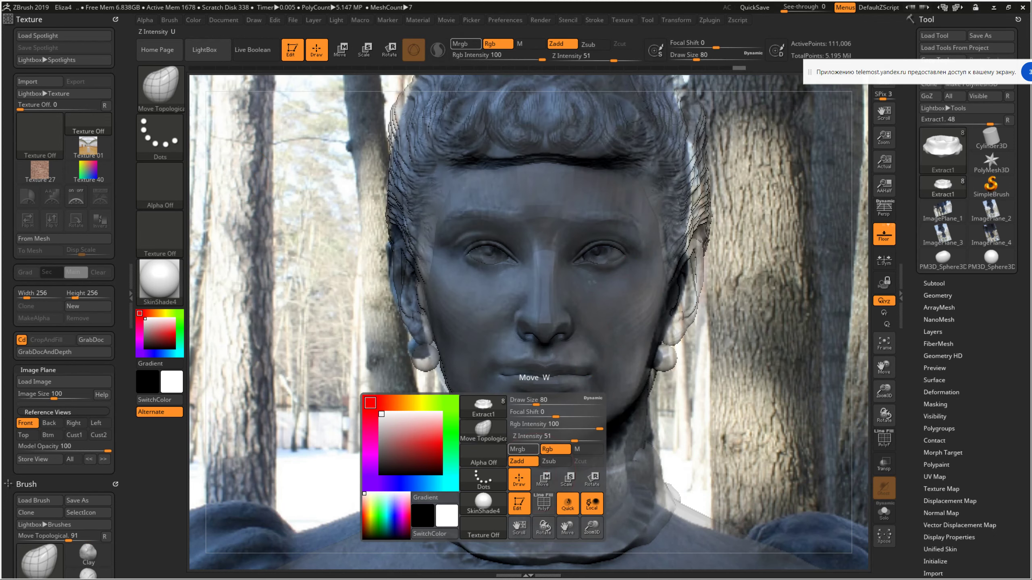
drag(513, 400, 504, 399)
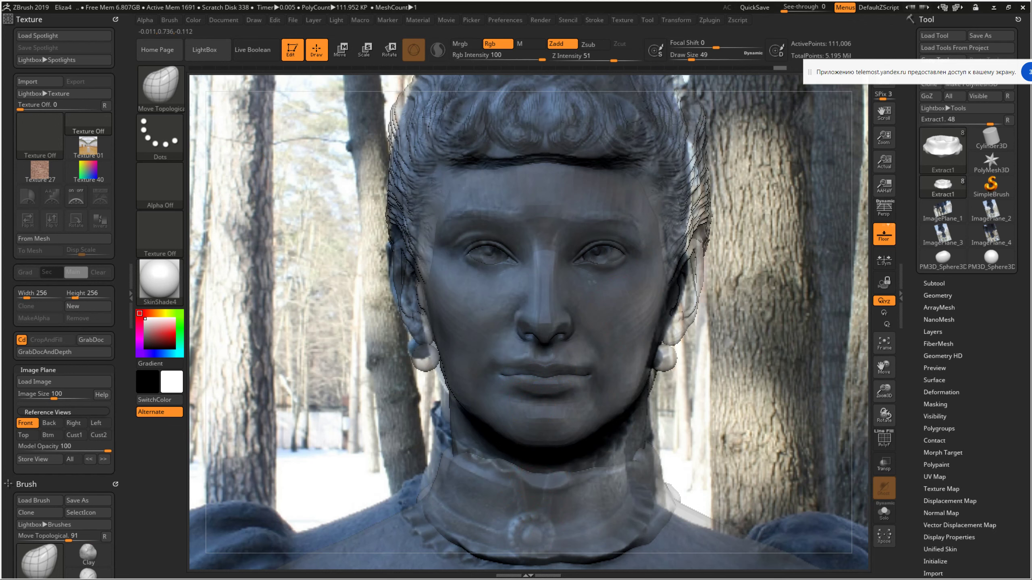
Nudge the collar's front notch up and down to match the front photo
mouse_move(555, 478)
mouse_down()
mouse_move(487, 476)
mouse_move(542, 455)
mouse_up()
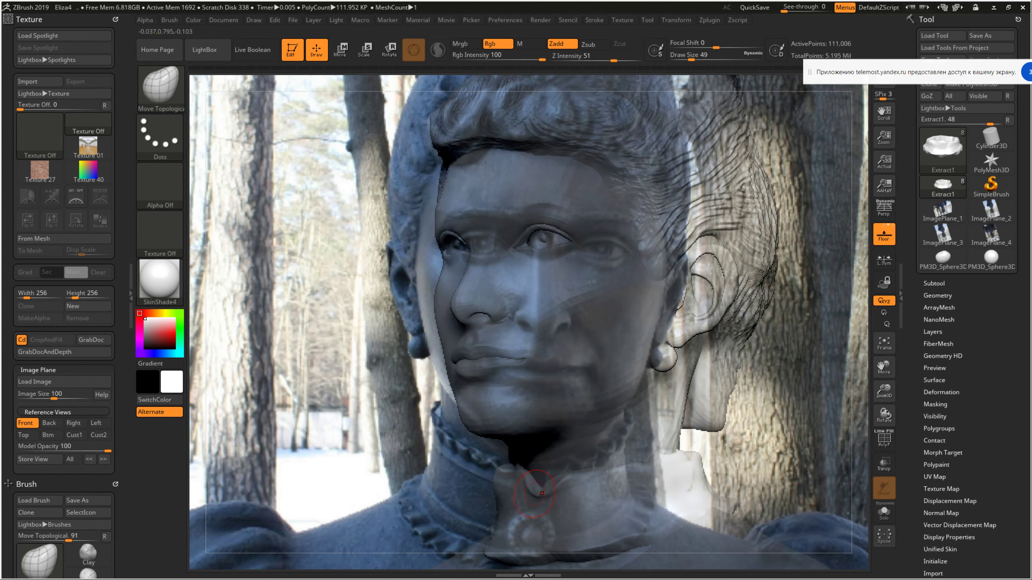
drag(540, 495, 558, 480)
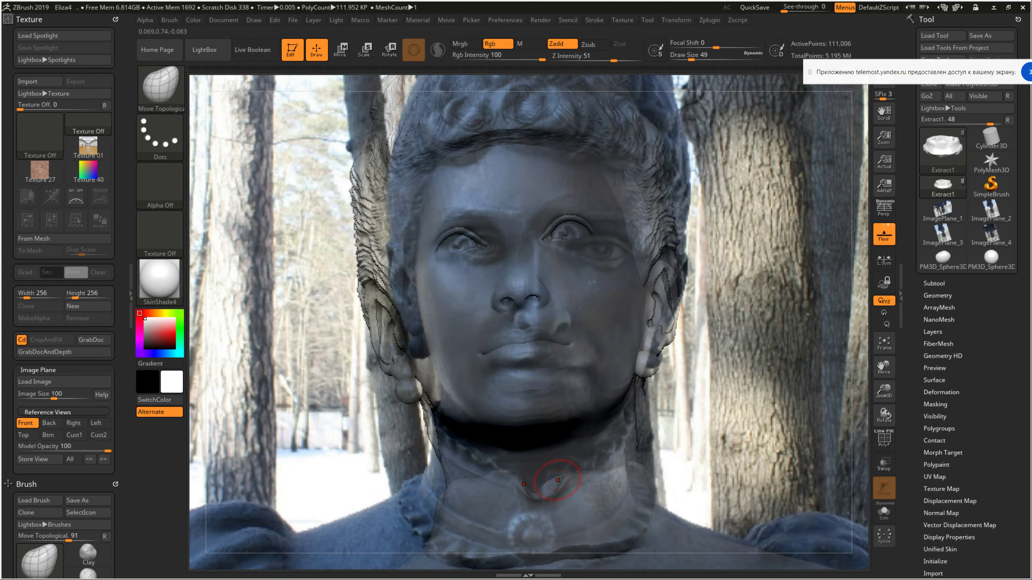
key(shift)
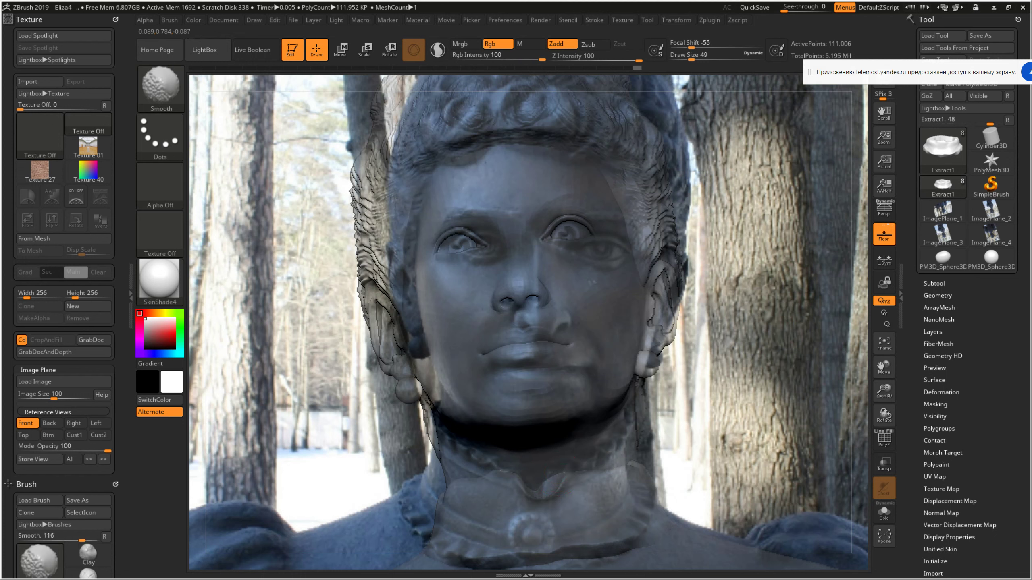
key(ctrl+z)
drag(542, 503, 541, 483)
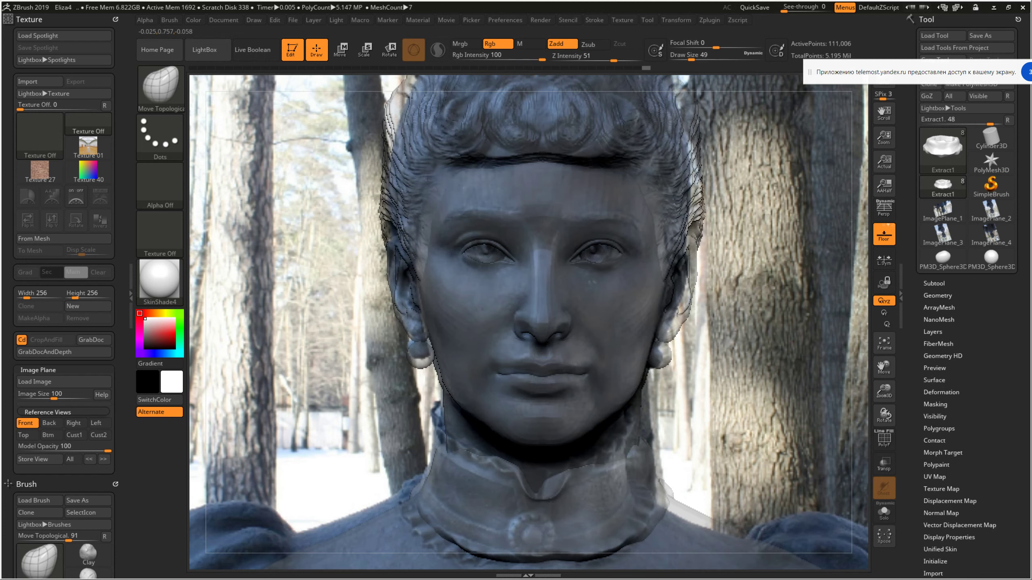
drag(542, 490, 529, 502)
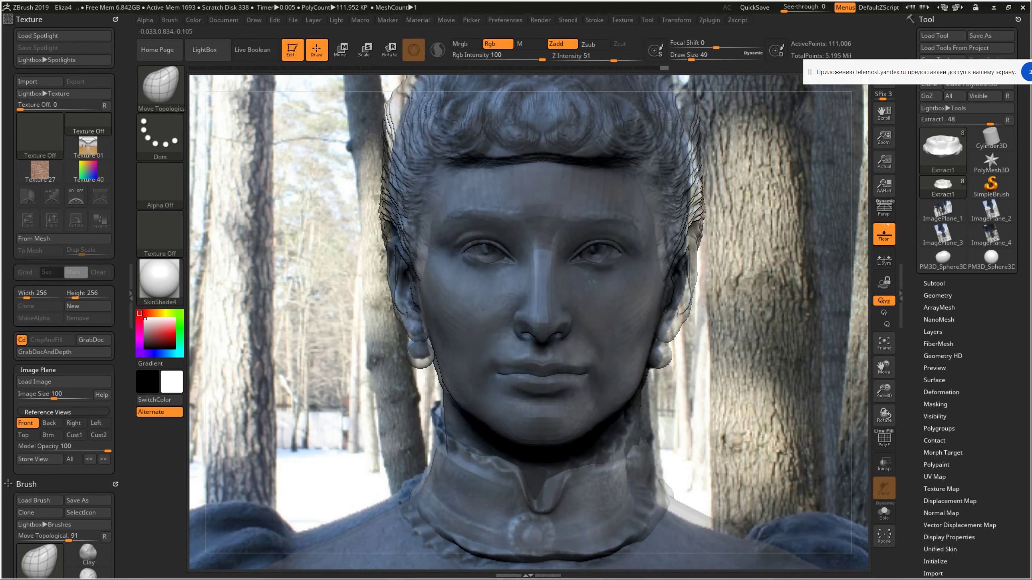
click(95, 422)
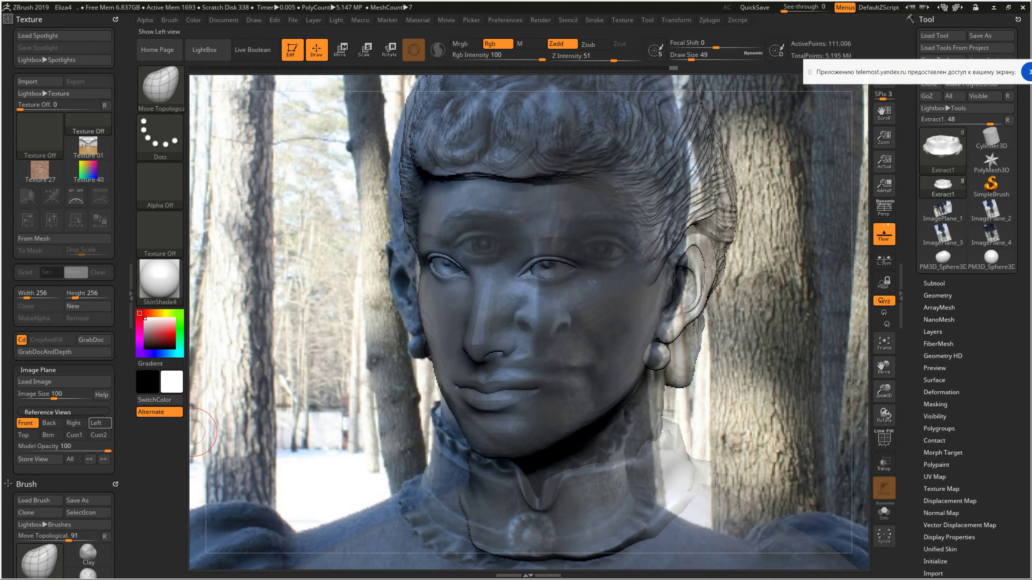
Reshape the collar's front fold with Move Topological, then filter brushes to those starting with S
drag(295, 291, 447, 293)
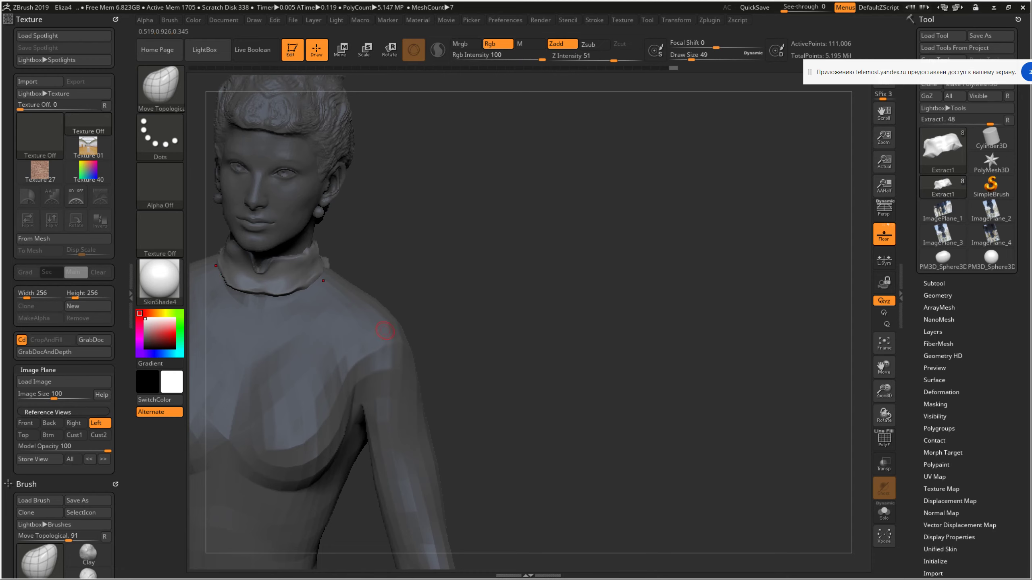
mouse_move(690, 326)
mouse_down()
mouse_move(731, 325)
mouse_move(731, 244)
mouse_up()
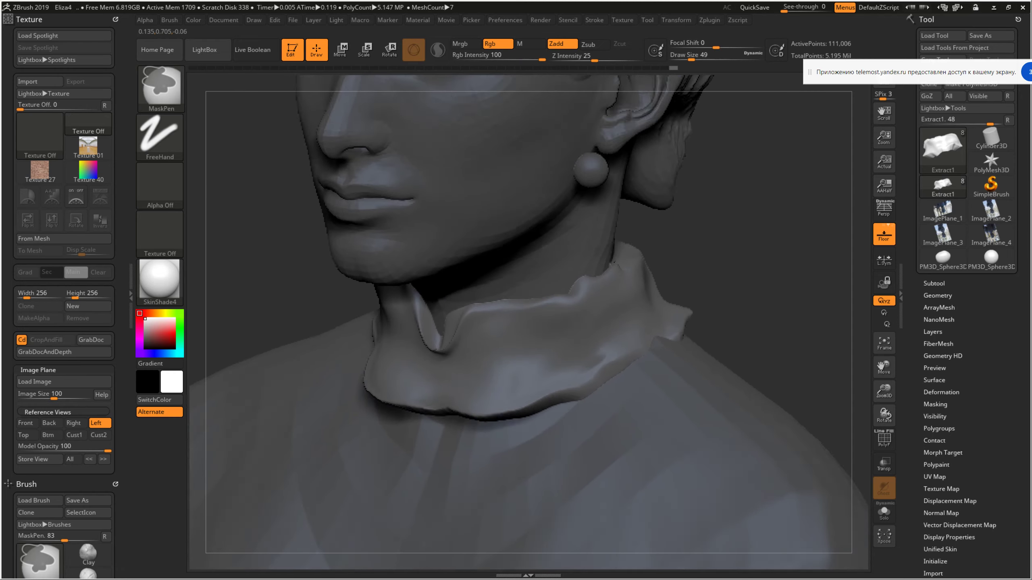
drag(772, 285, 488, 358)
key(shift)
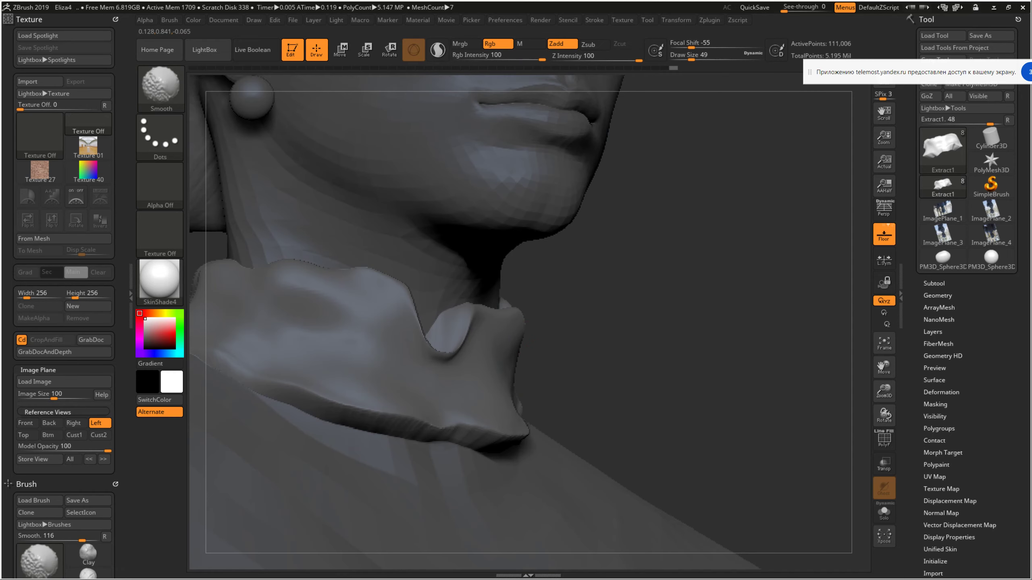
drag(691, 325, 528, 333)
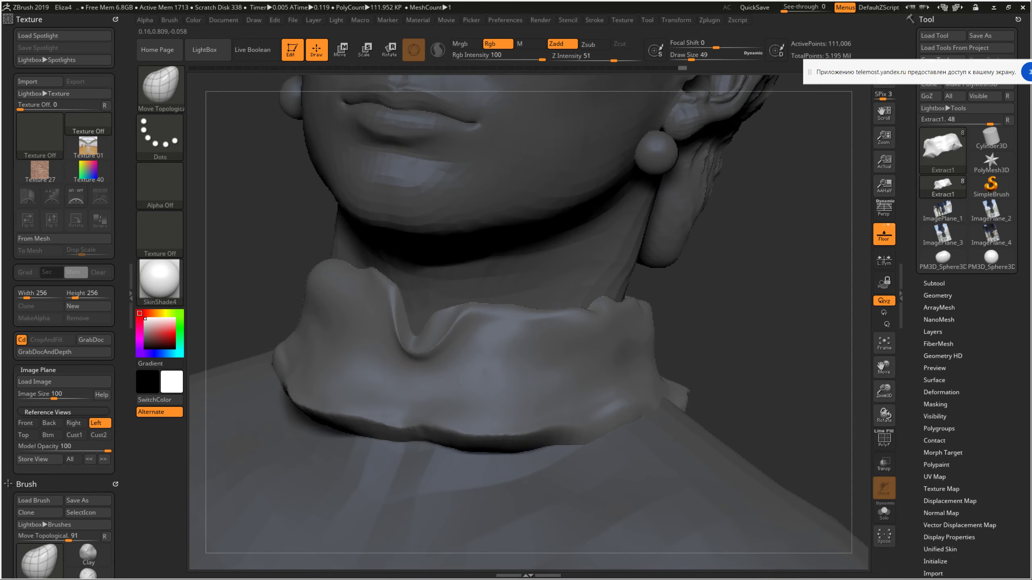
drag(429, 310, 425, 325)
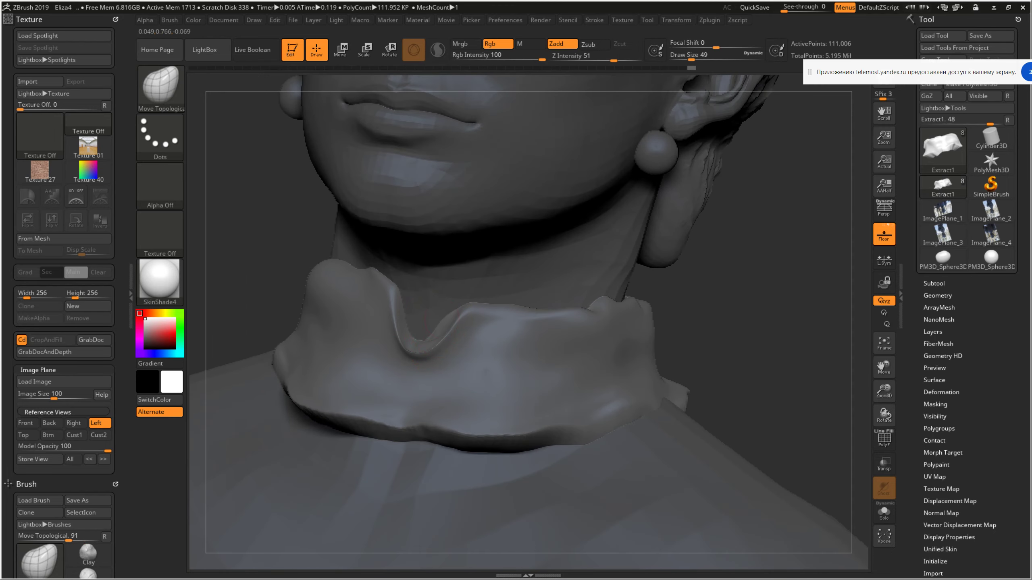
drag(430, 311, 423, 333)
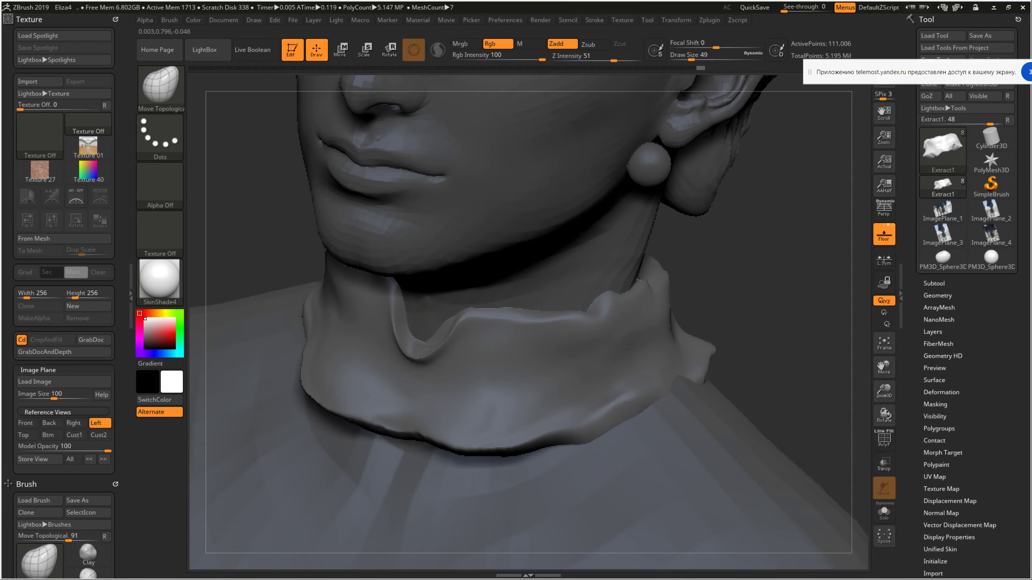
shift+drag(731, 285, 569, 309)
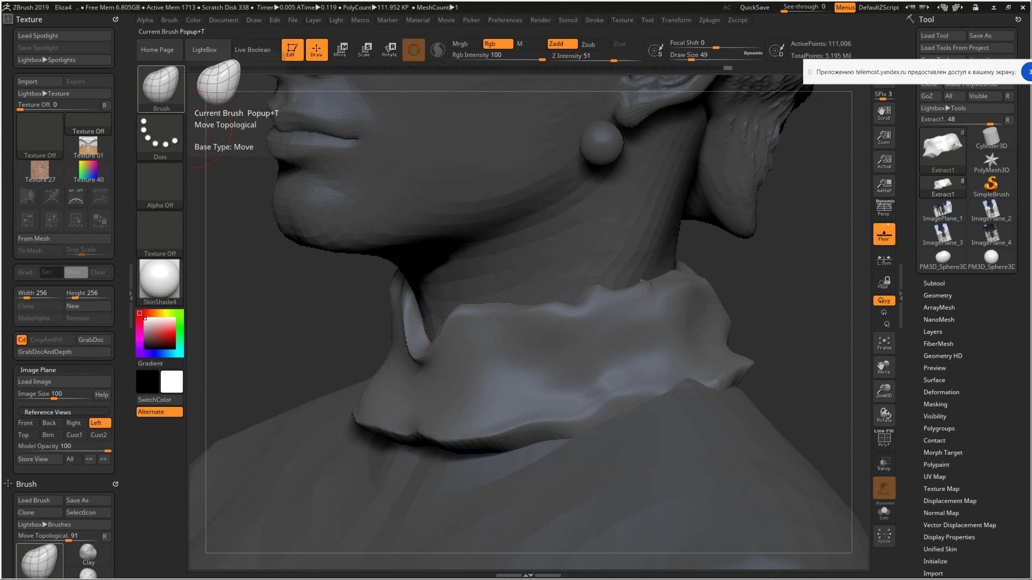
click(161, 88)
key(s)
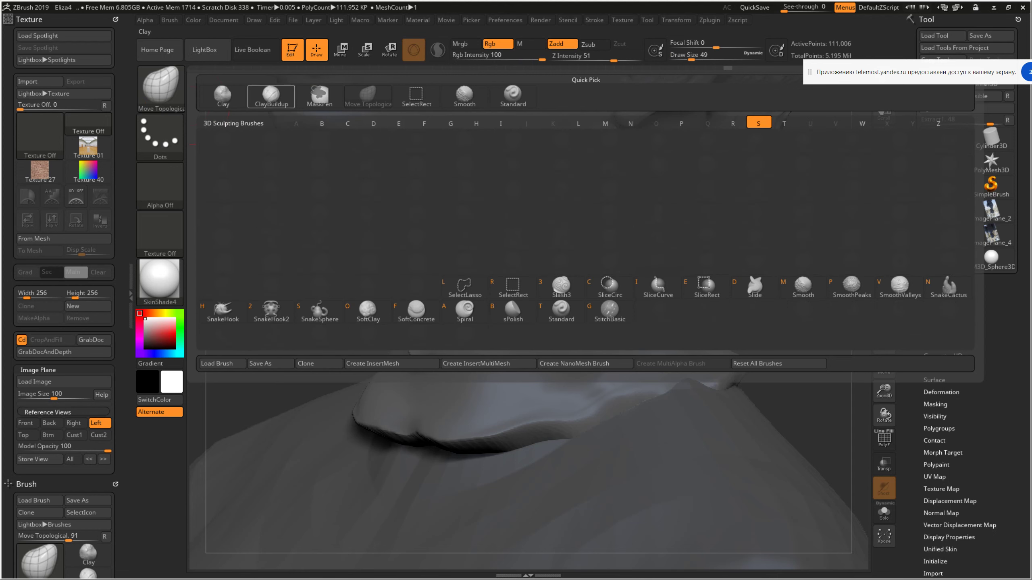
Try a Standard-brush crease in the neck fold, then undo it
click(498, 97)
drag(454, 351, 417, 372)
key(ctrl+z)
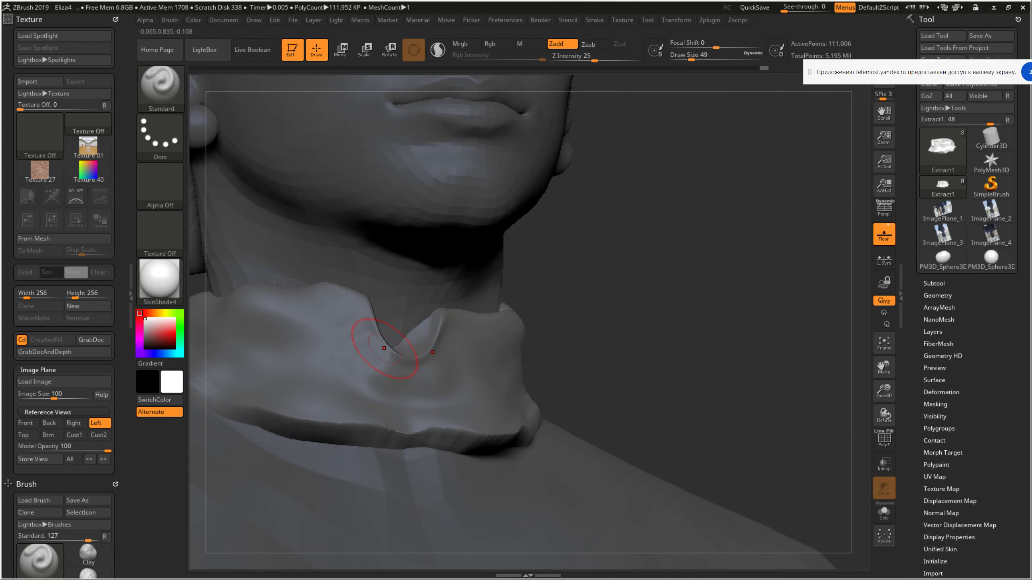
Set the Smooth brush to Focal Shift 0 and Draw Size 35
key(shift)
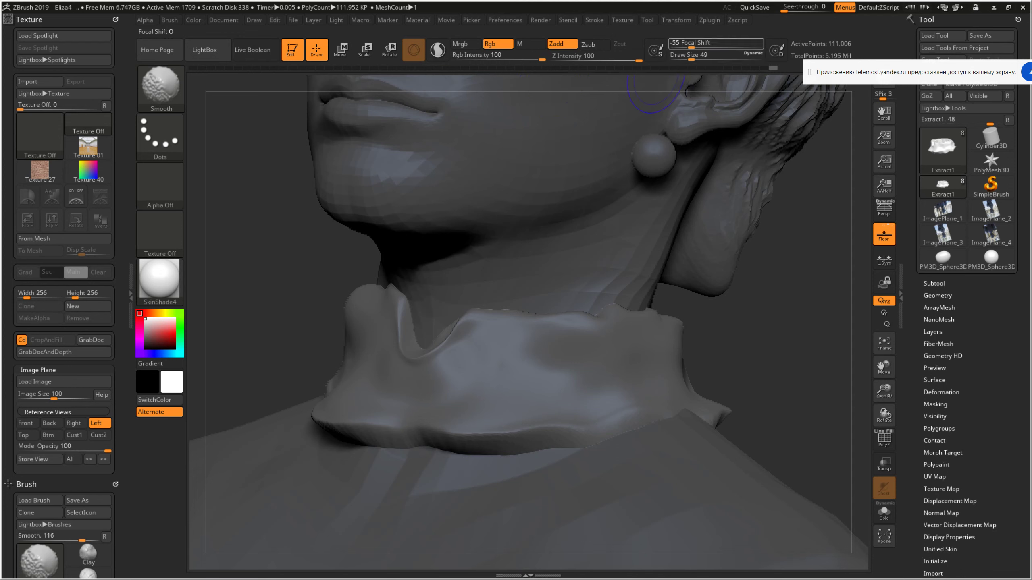
drag(691, 45, 717, 45)
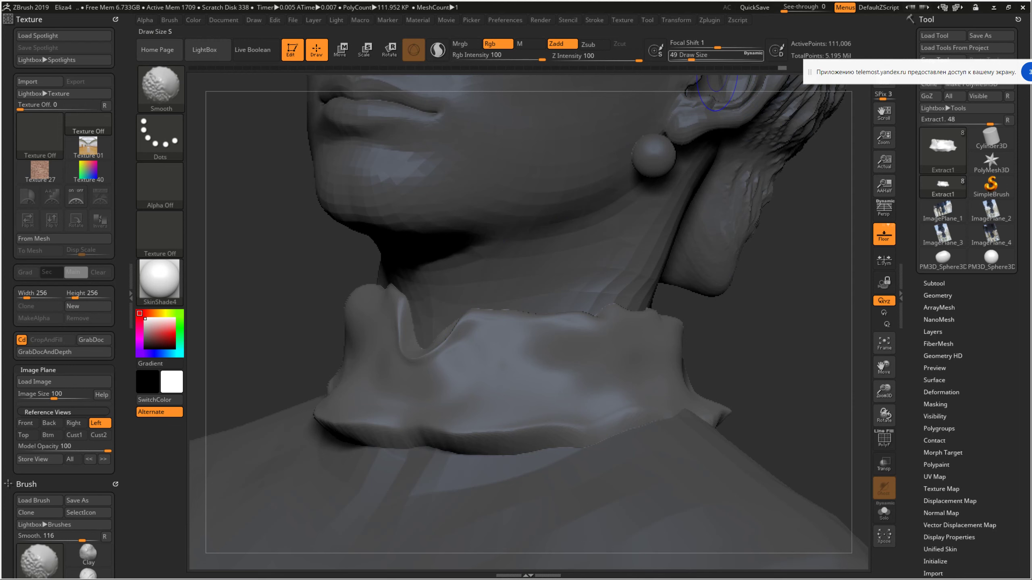
drag(690, 55, 696, 55)
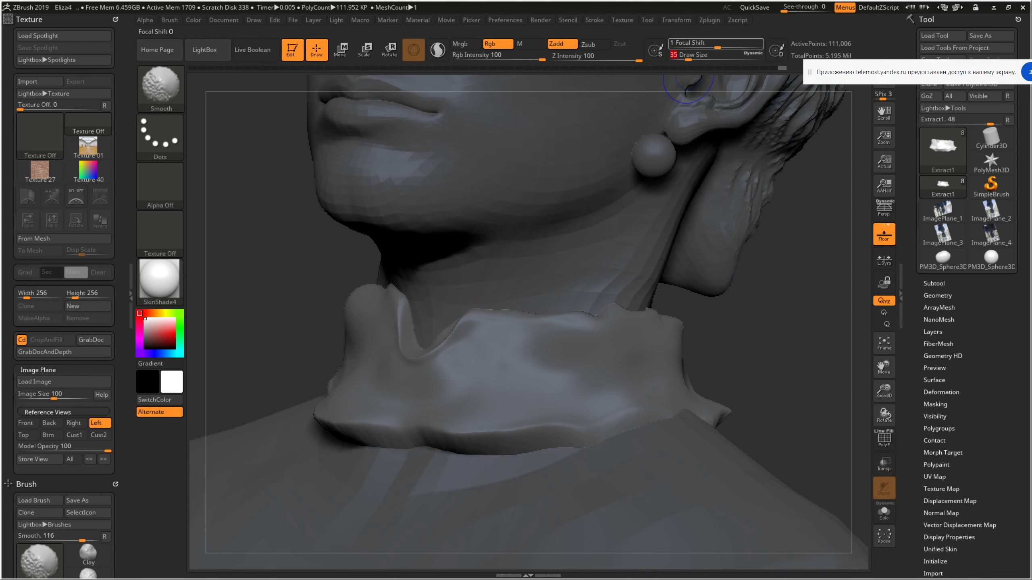
key(shift)
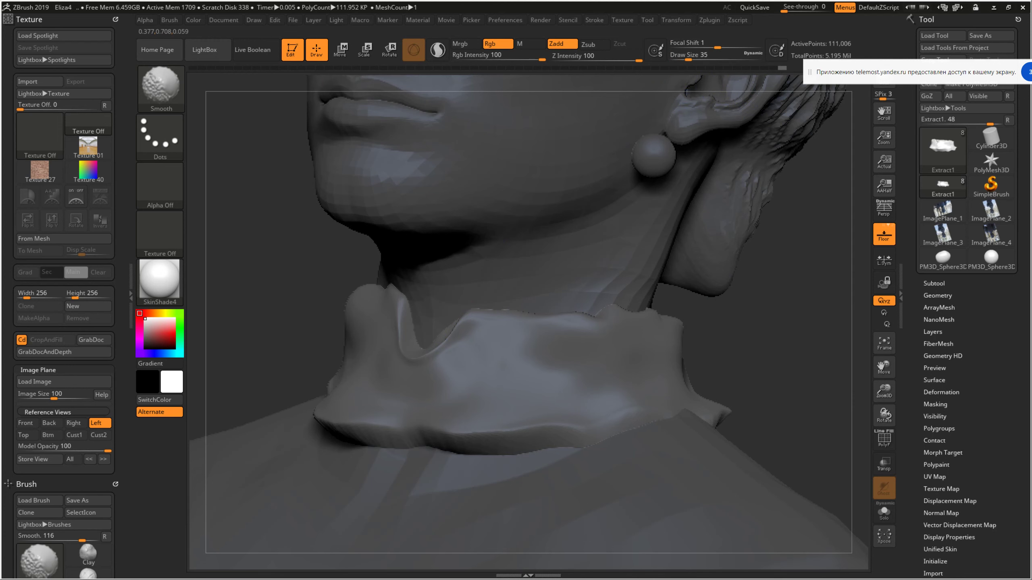
shift+right_drag(539, 352, 610, 349)
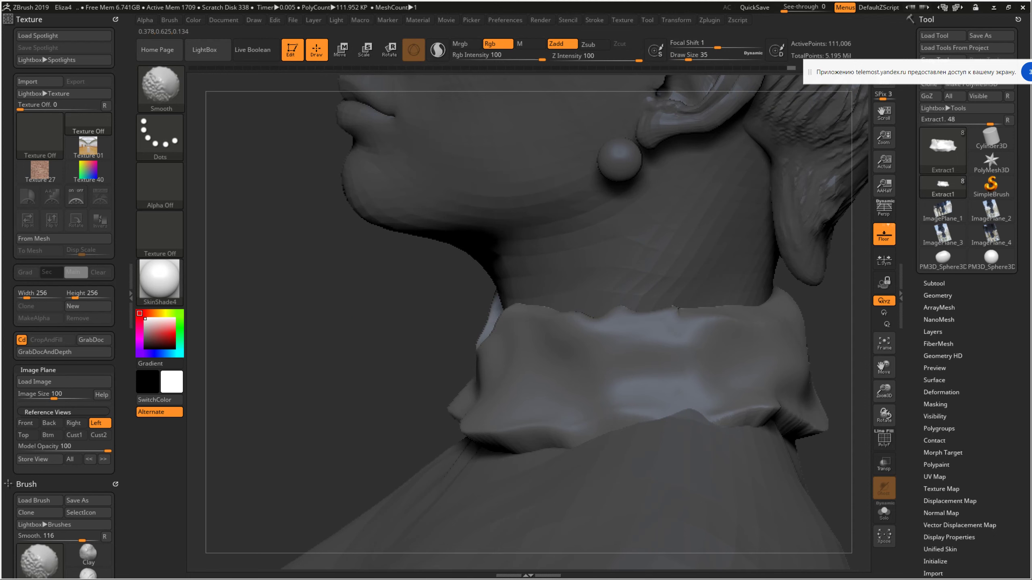
Deepen the collar's front notch into a V under the chin with Move Topological
key(b)
key(m)
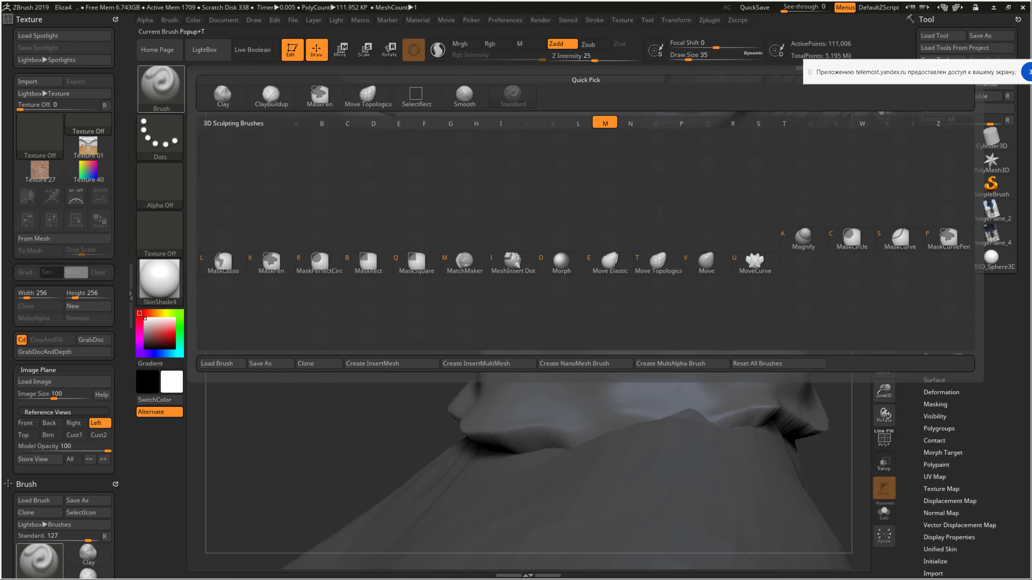
click(658, 262)
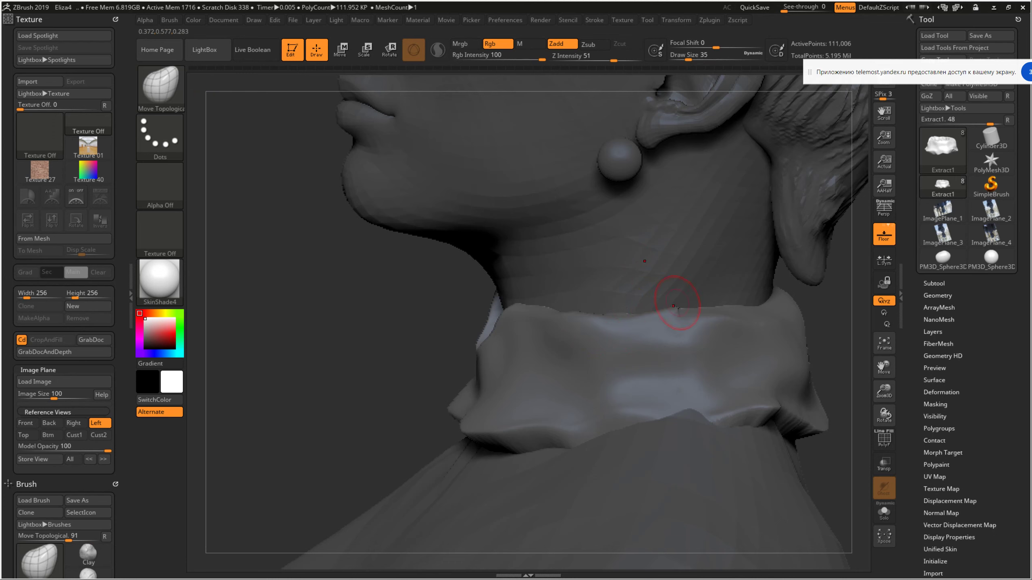
key(shift)
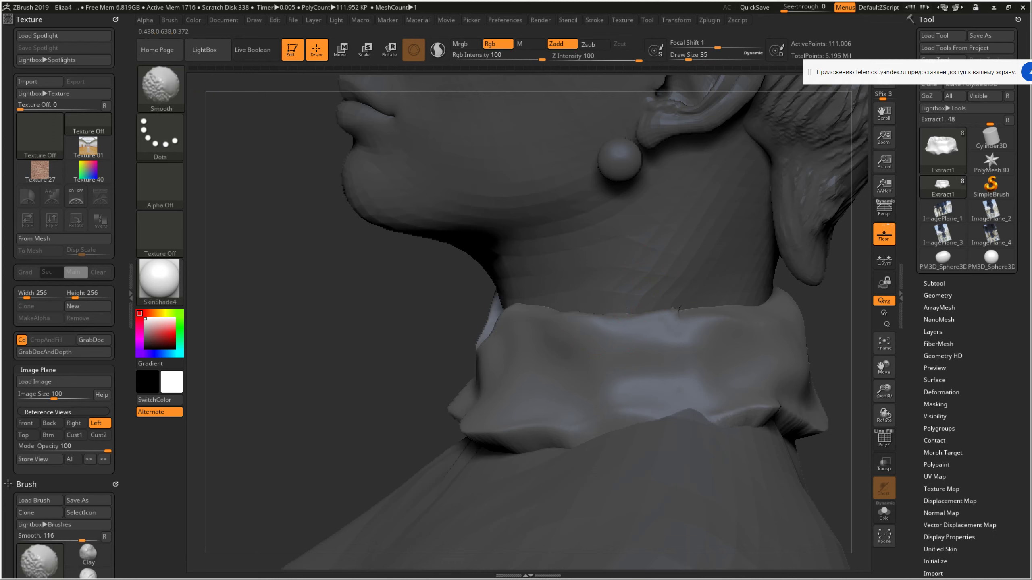
mouse_move(601, 402)
mouse_down()
mouse_move(454, 355)
mouse_move(431, 321)
mouse_up()
key(ctrl+z)
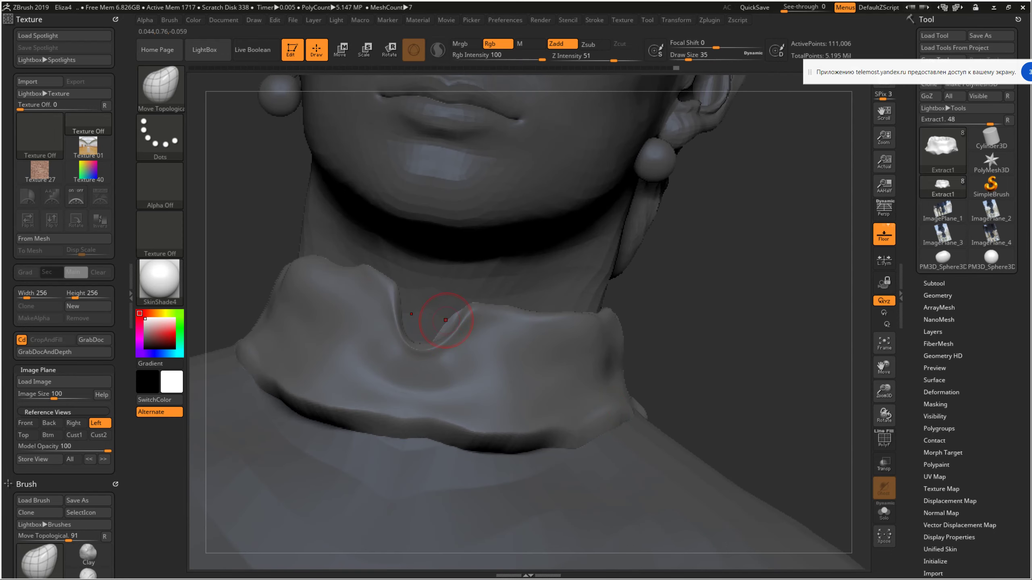
key(ctrl+shift+z)
Check the collar piece on its own in Solo mode and reapply the notch edit
mouse_move(449, 327)
right_down()
mouse_move(426, 378)
mouse_move(390, 276)
right_up()
right_click(426, 378)
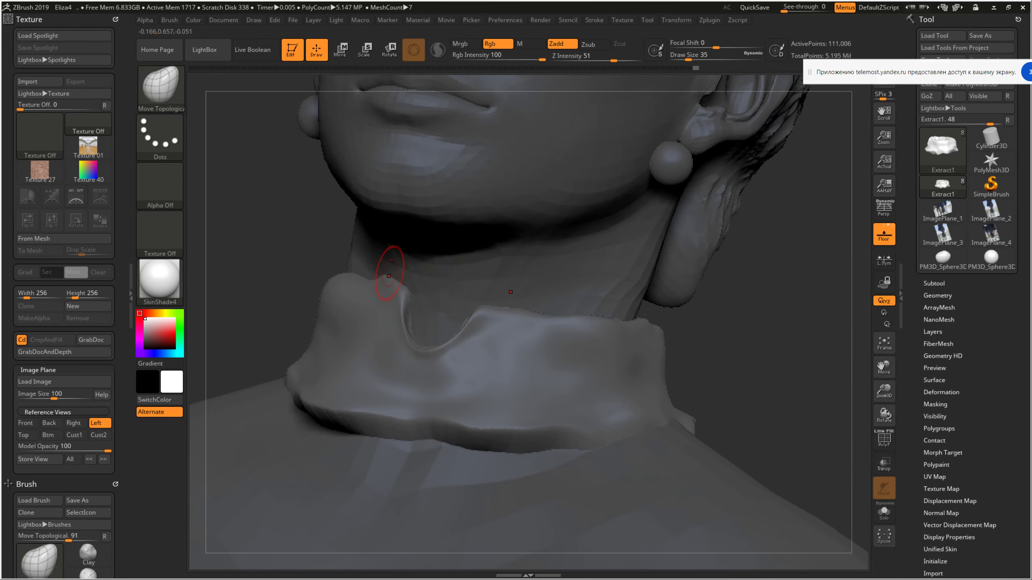
key(ctrl+shift+z)
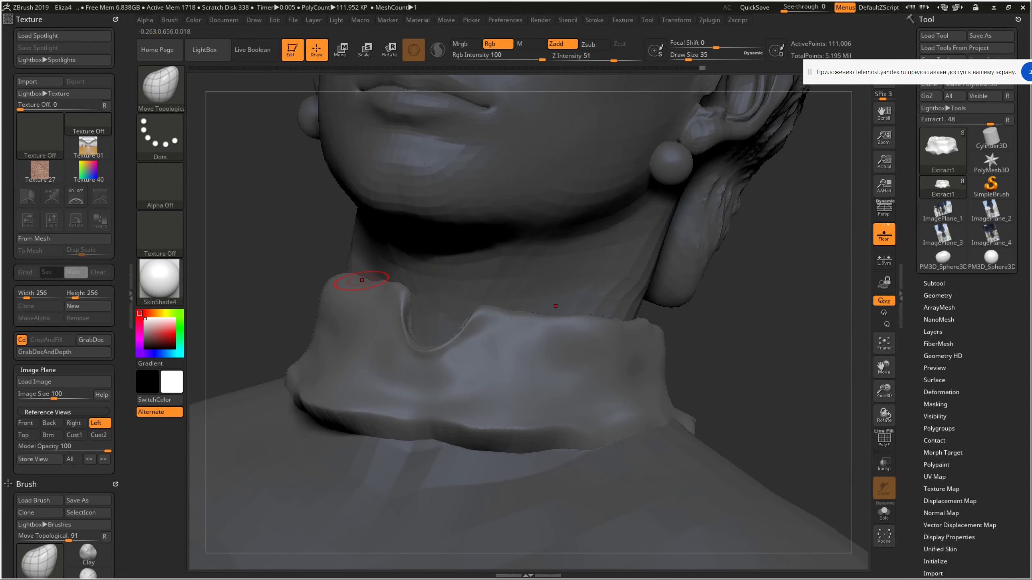
key(ctrl+shift+z)
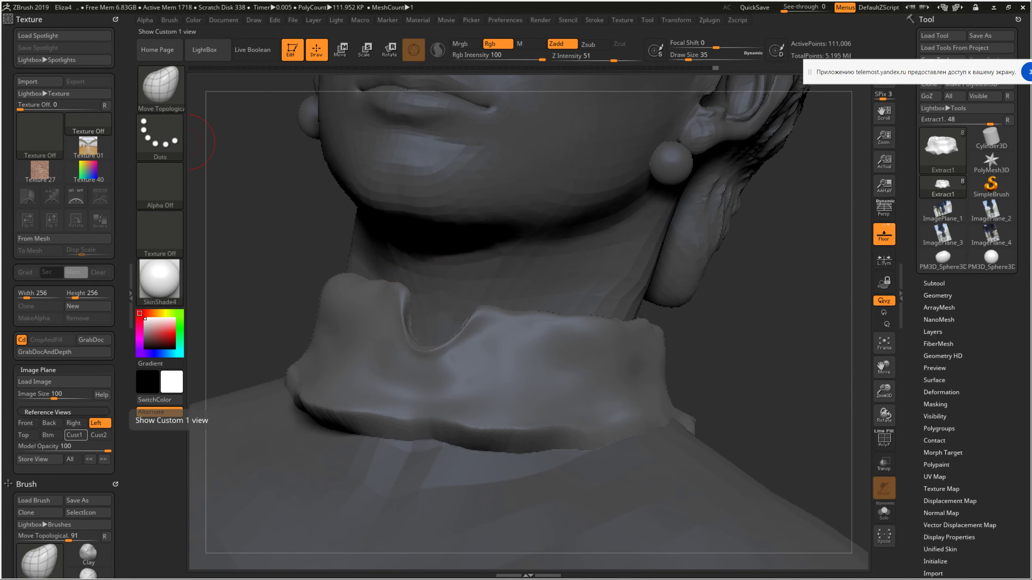
click(97, 423)
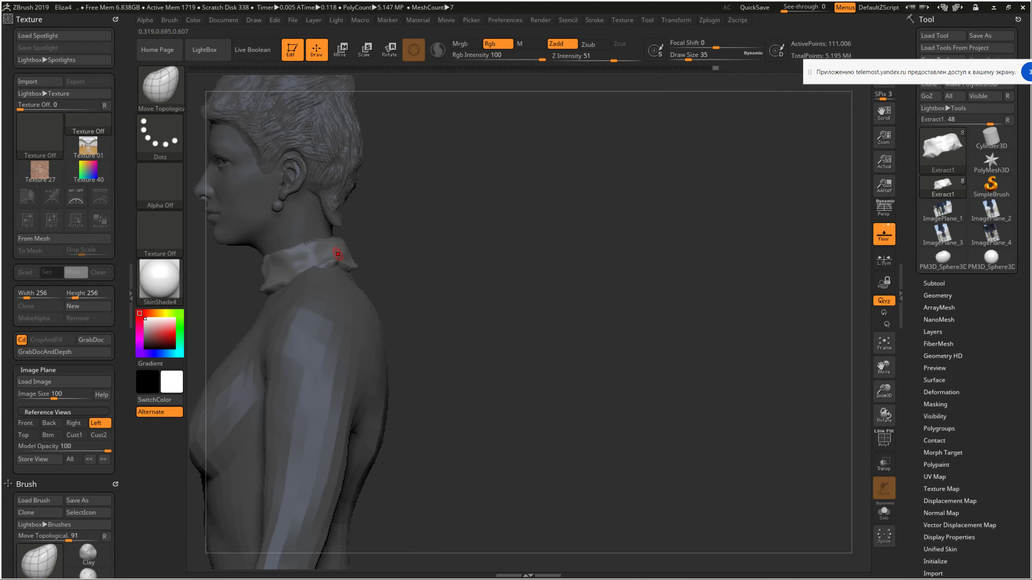
Raise the brush draw size to 108 and show the Back reference photo
key(space)
drag(329, 241, 339, 242)
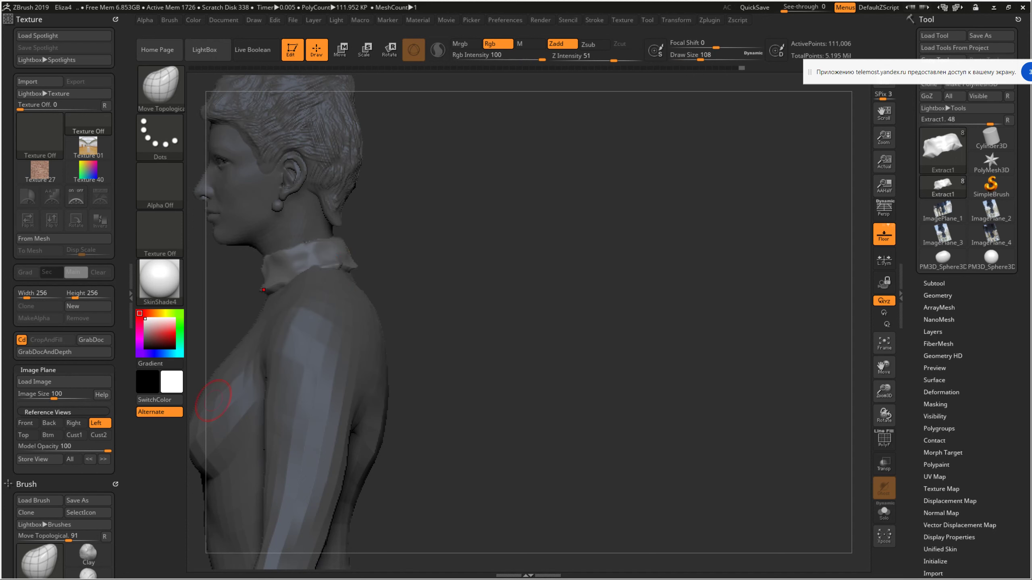
click(49, 423)
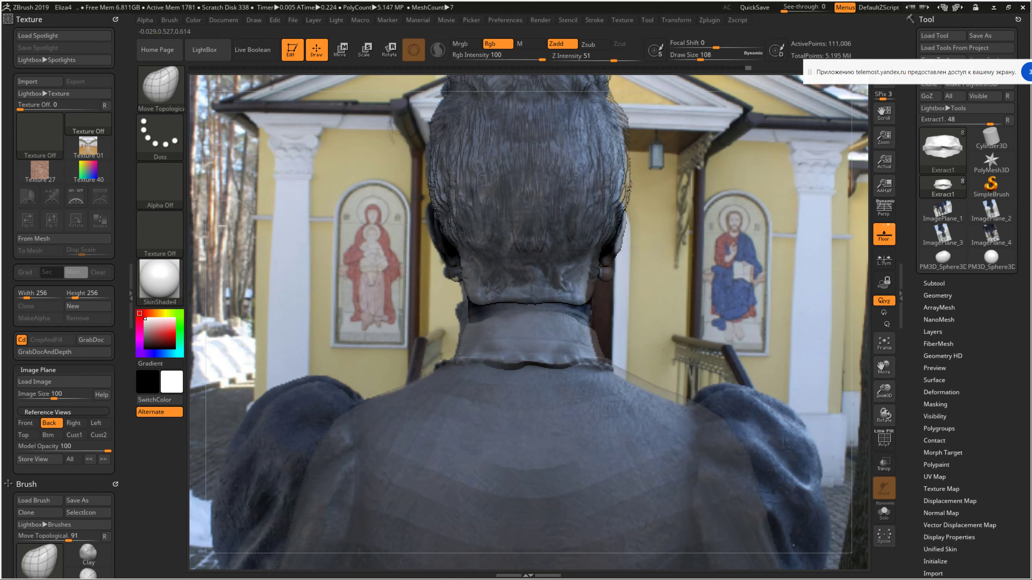
click(25, 423)
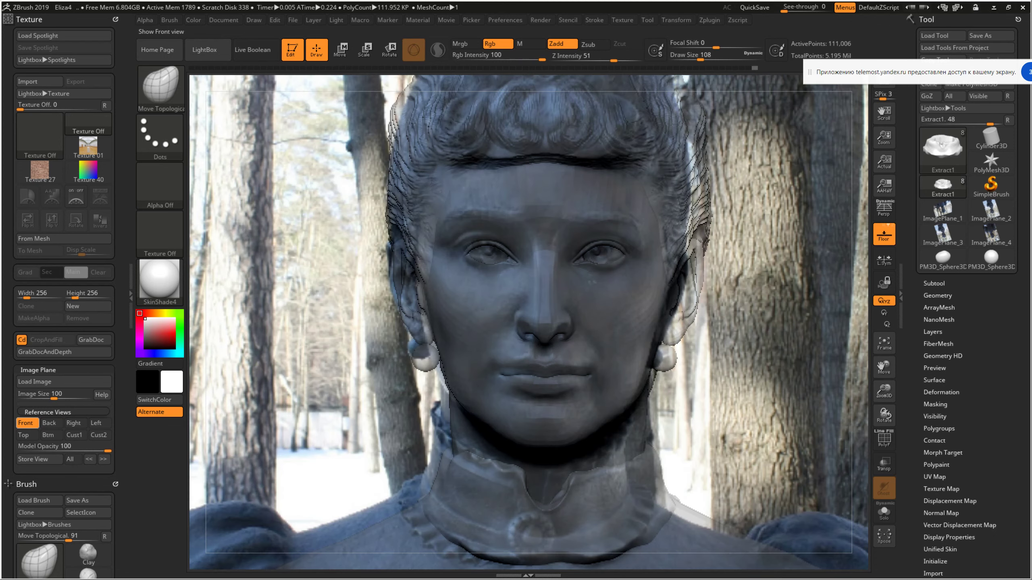
click(74, 423)
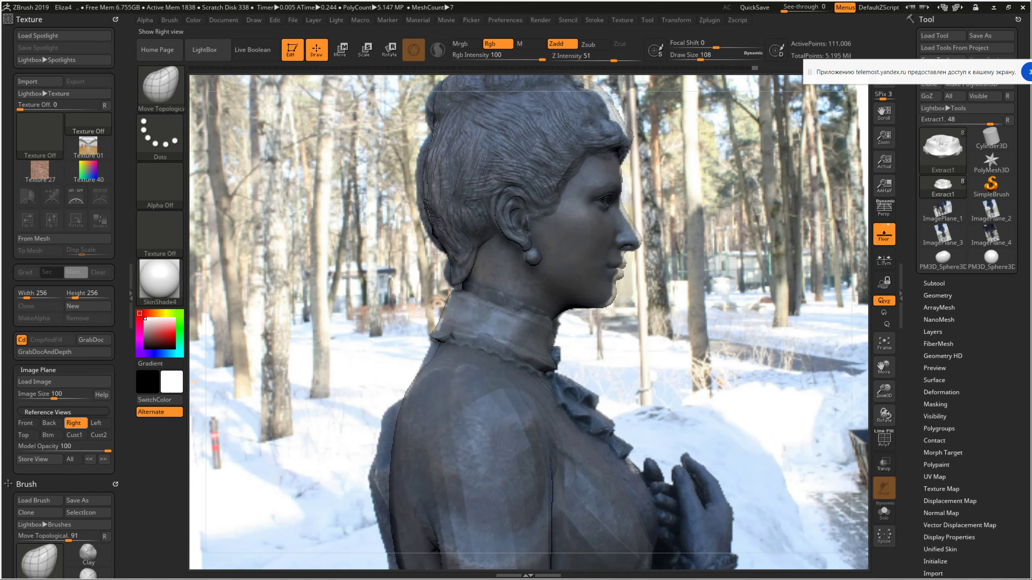
click(49, 423)
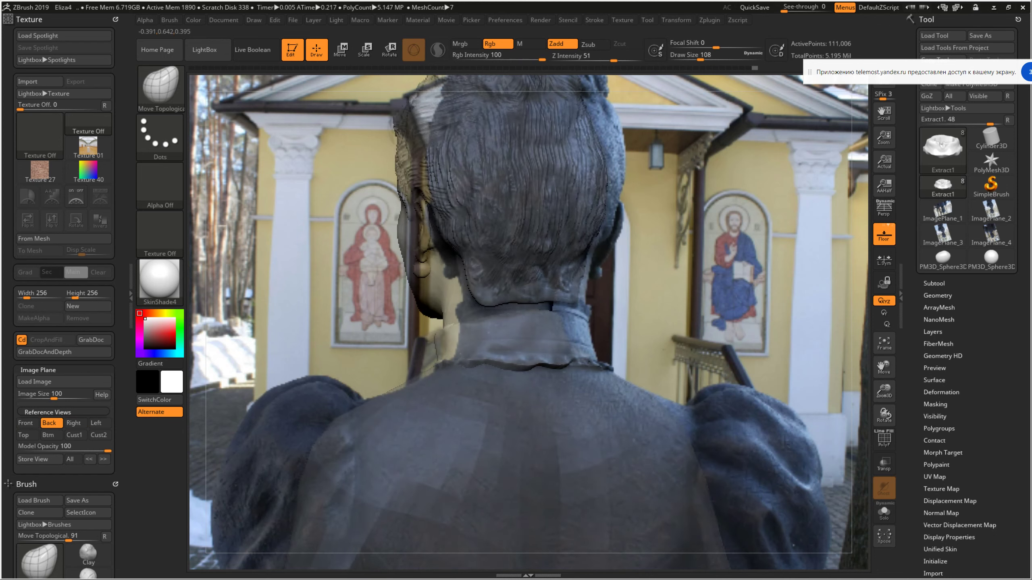
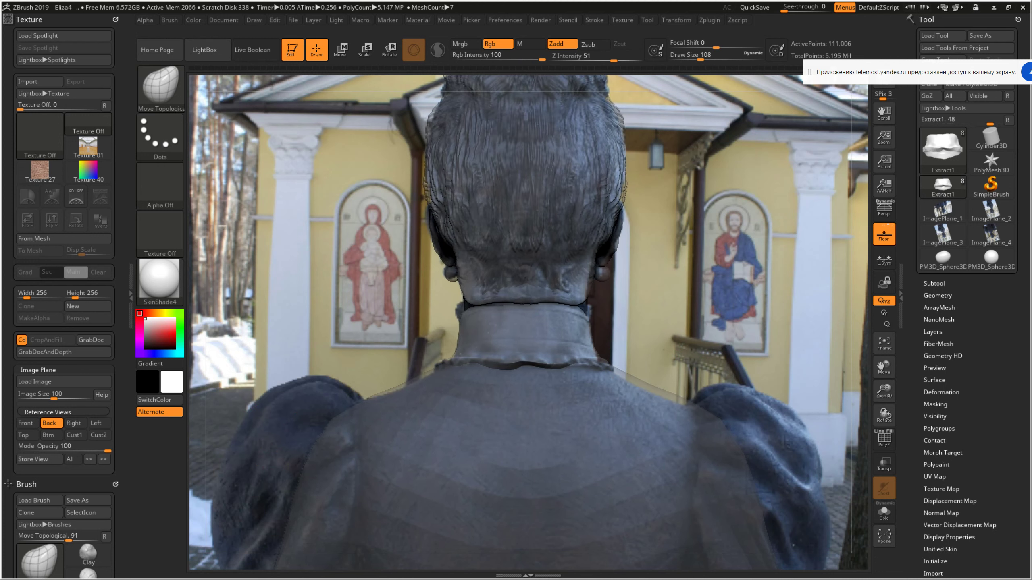
Store the view, show the front statue reference photo, and lower Draw Size to 35
click(35, 459)
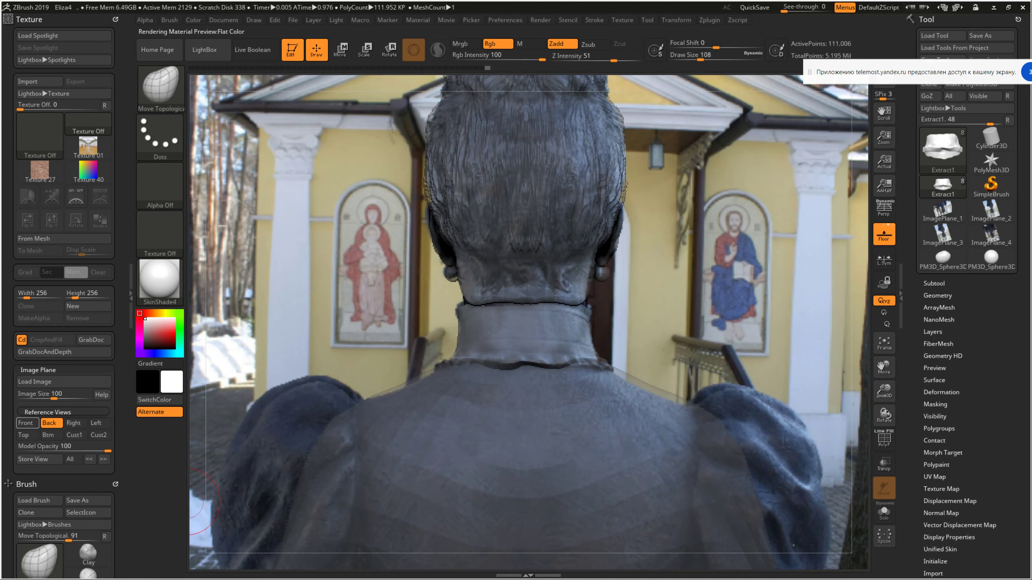
click(25, 423)
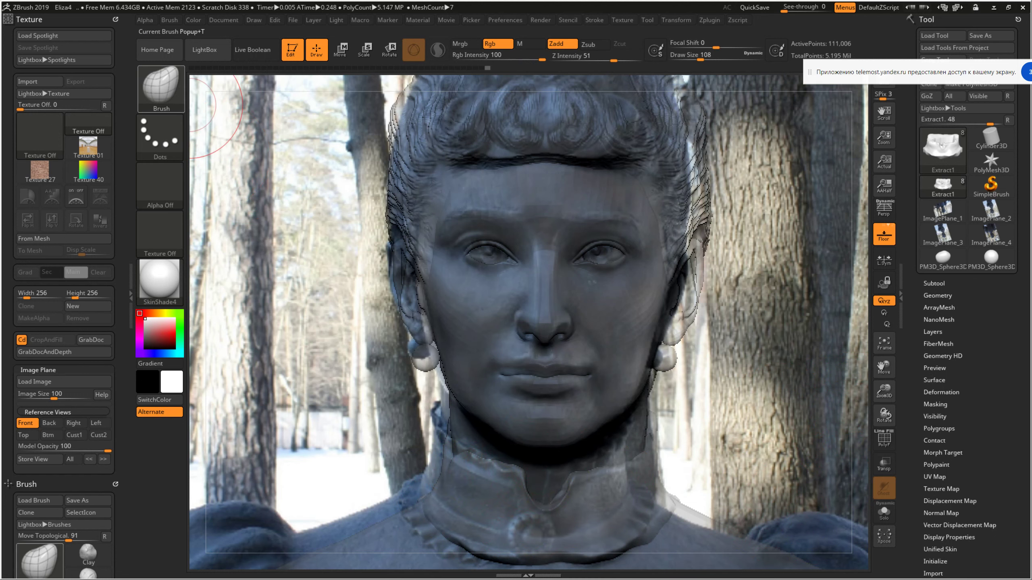
click(161, 88)
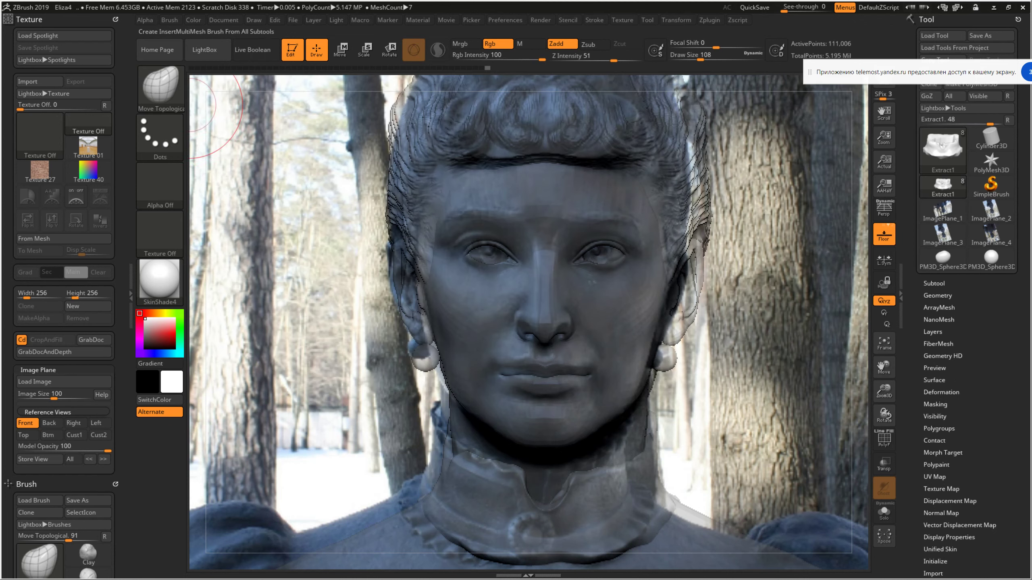
key(space)
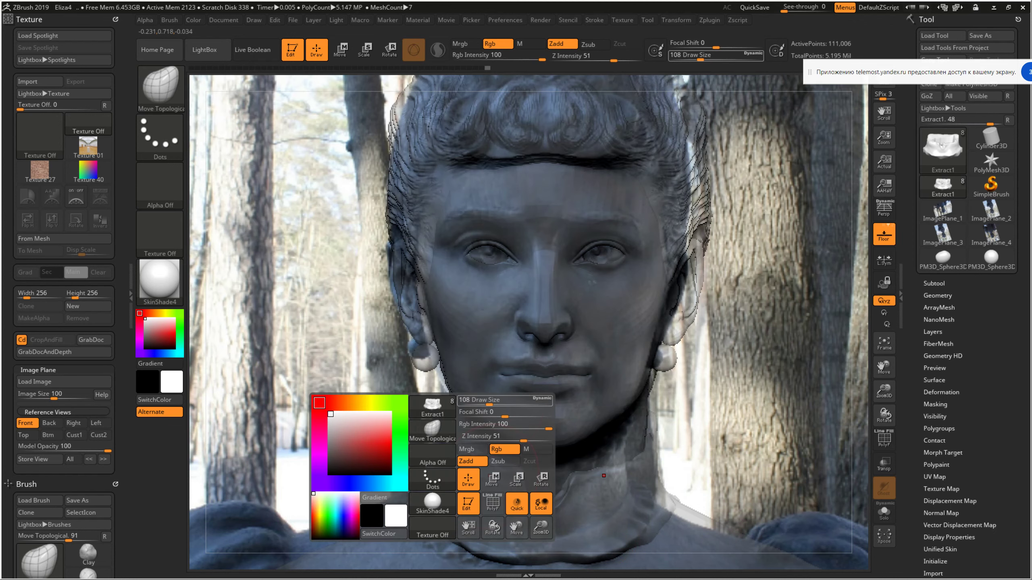
drag(490, 402, 473, 403)
key(space)
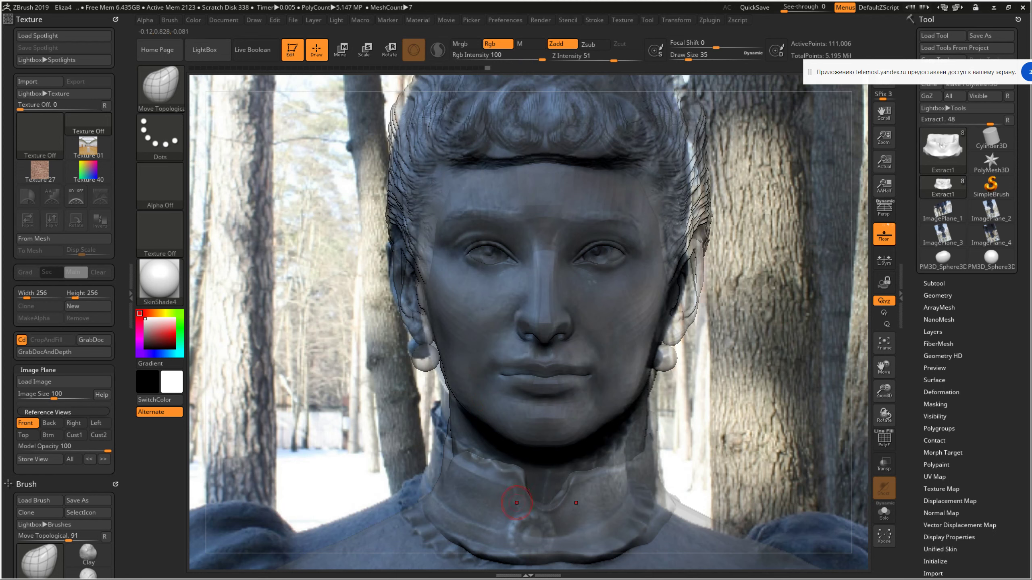
drag(515, 476, 196, 174)
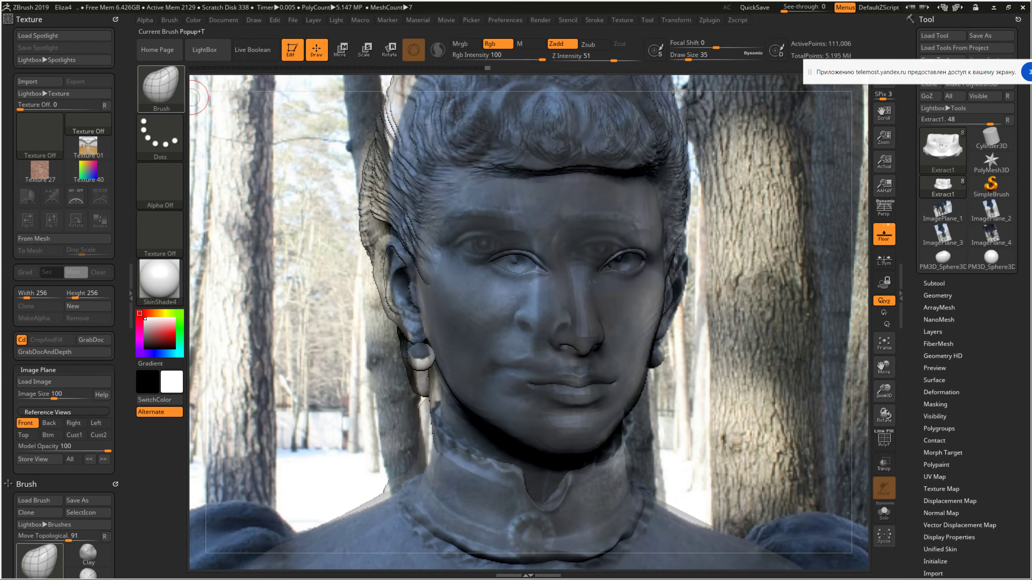
Switch to the left reference view, zoom to the head and collar, and set Draw Size 68
click(100, 423)
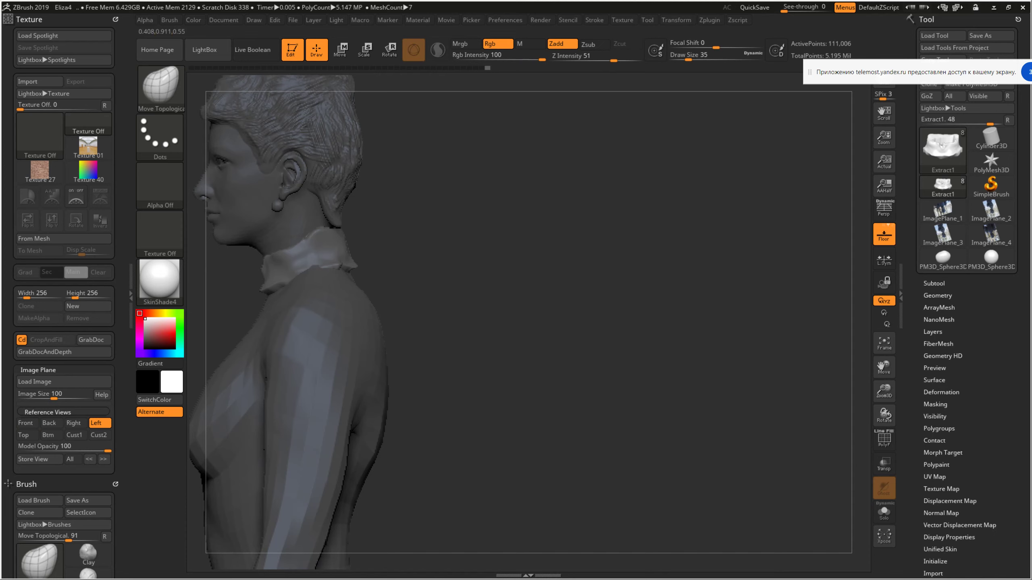
mouse_move(304, 306)
mouse_down()
mouse_move(610, 308)
mouse_move(366, 309)
mouse_up()
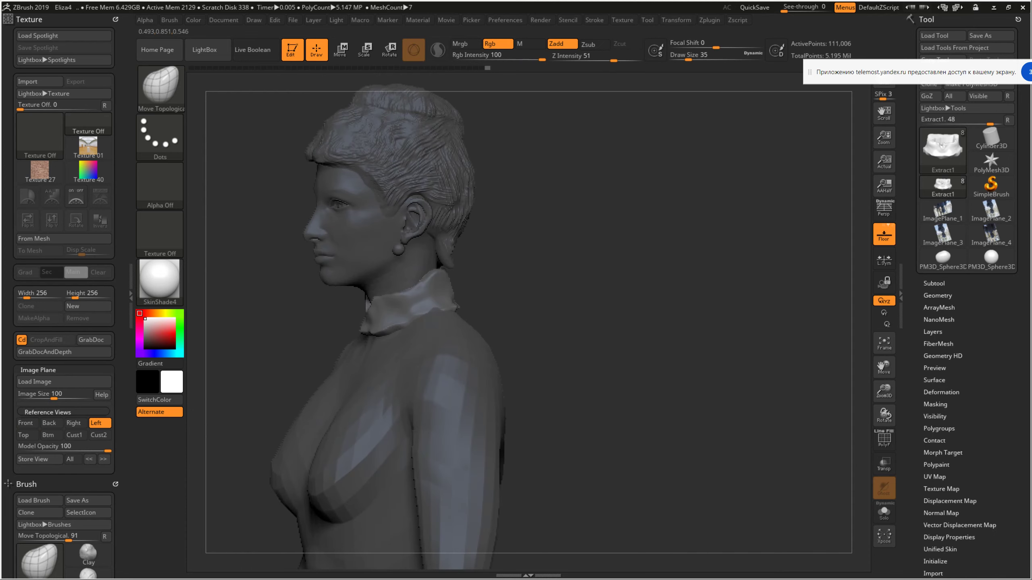
alt+drag(603, 246, 603, 171)
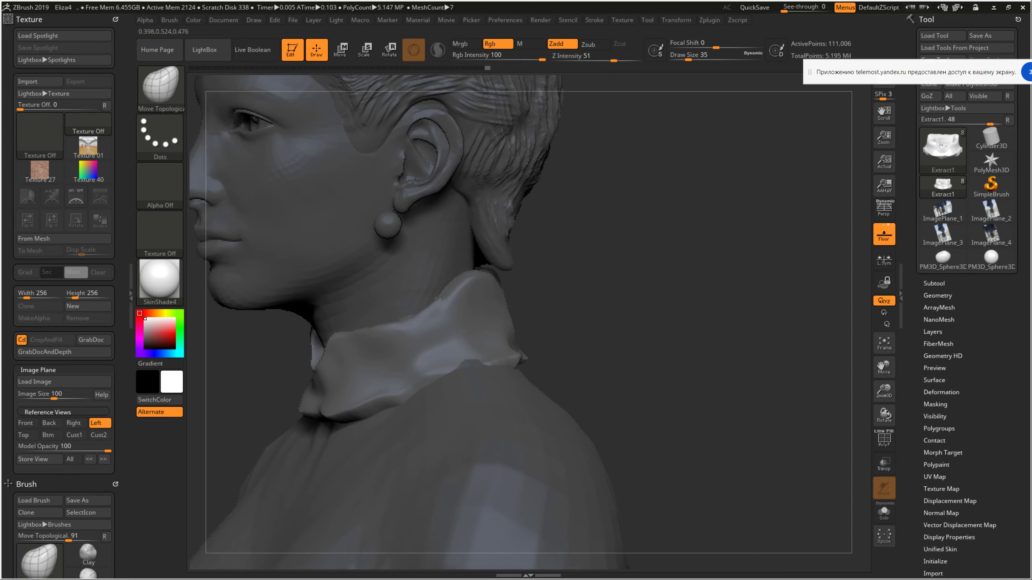
key(space)
drag(468, 351, 498, 330)
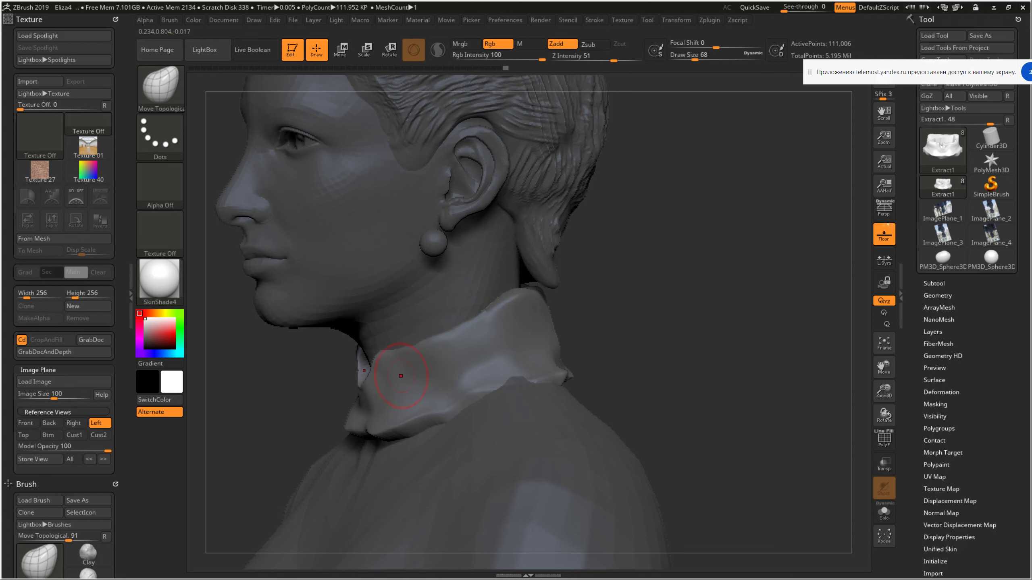
Shift-smooth the collar rim from several angles, then reduce Draw Size to 11
right_drag(401, 376, 650, 378)
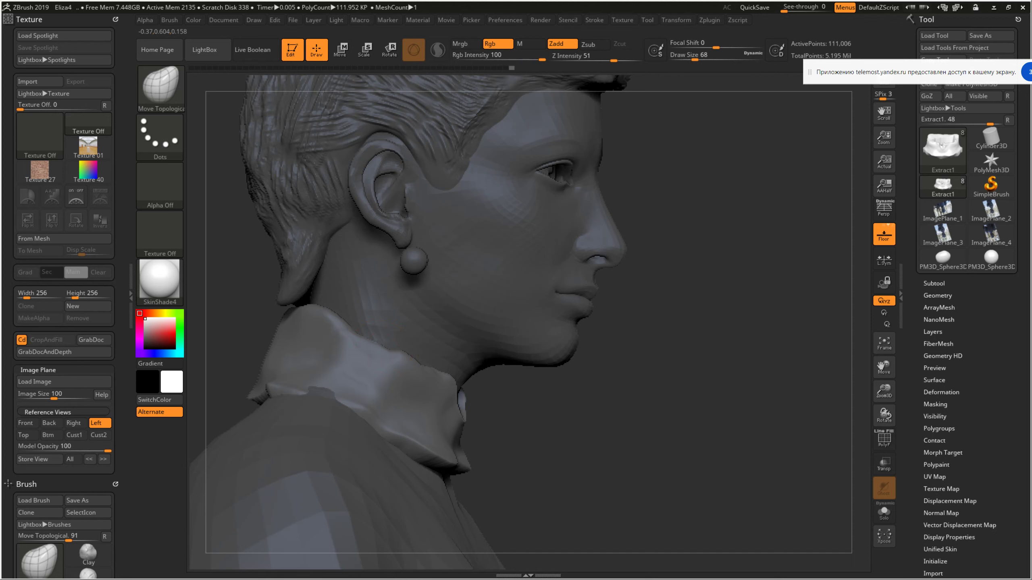
mouse_move(530, 382)
right_down()
mouse_move(406, 382)
mouse_move(668, 299)
right_up()
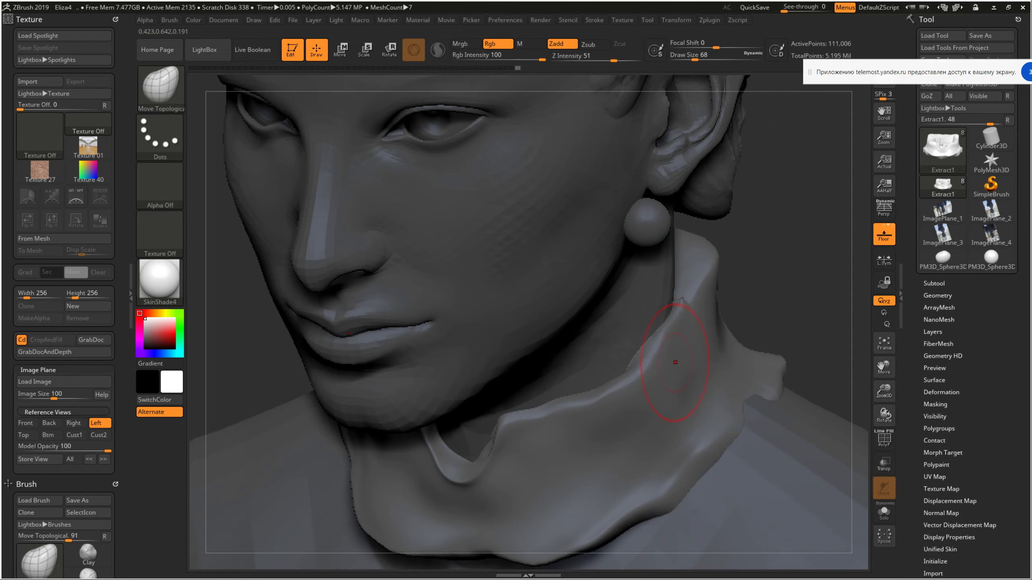
key(shift)
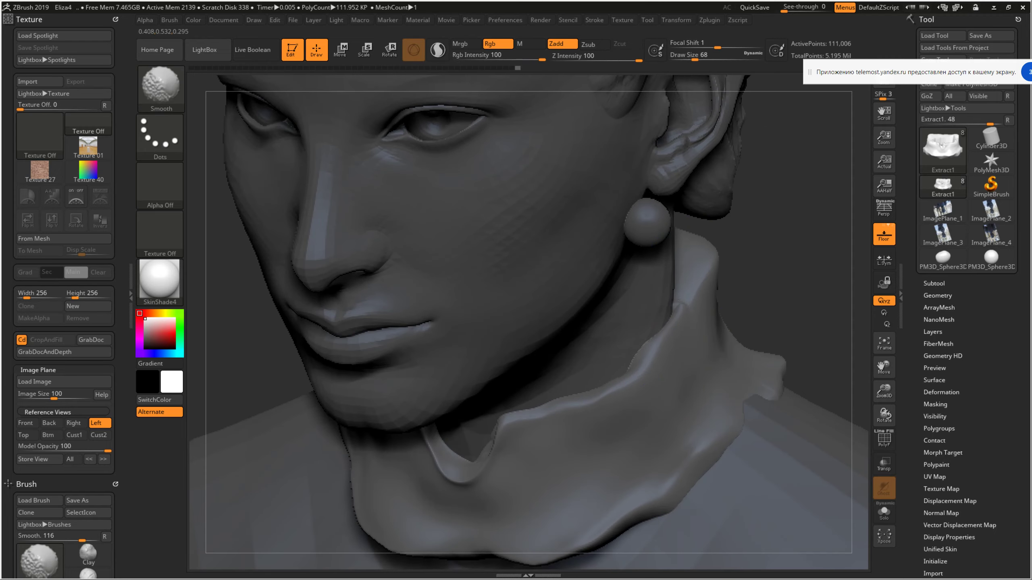
key(shift)
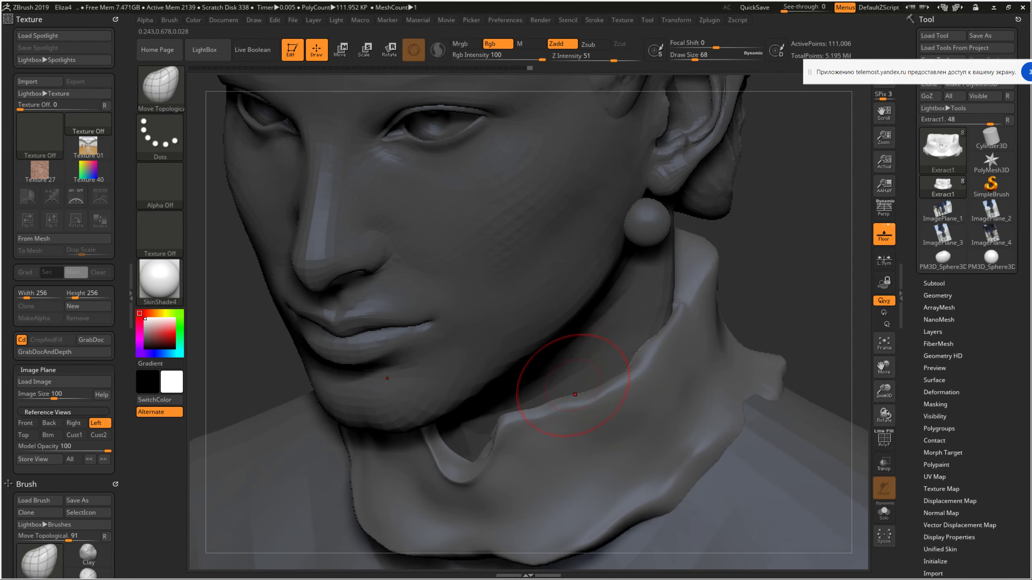
key(shift)
mouse_move(543, 396)
right_down()
mouse_move(731, 386)
mouse_move(715, 386)
right_up()
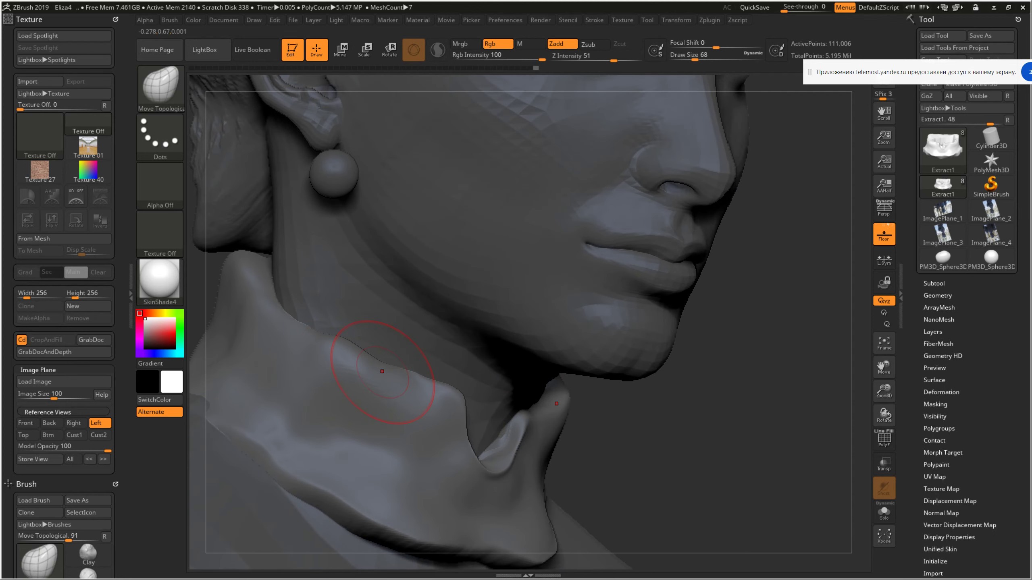
right_drag(509, 360, 373, 378)
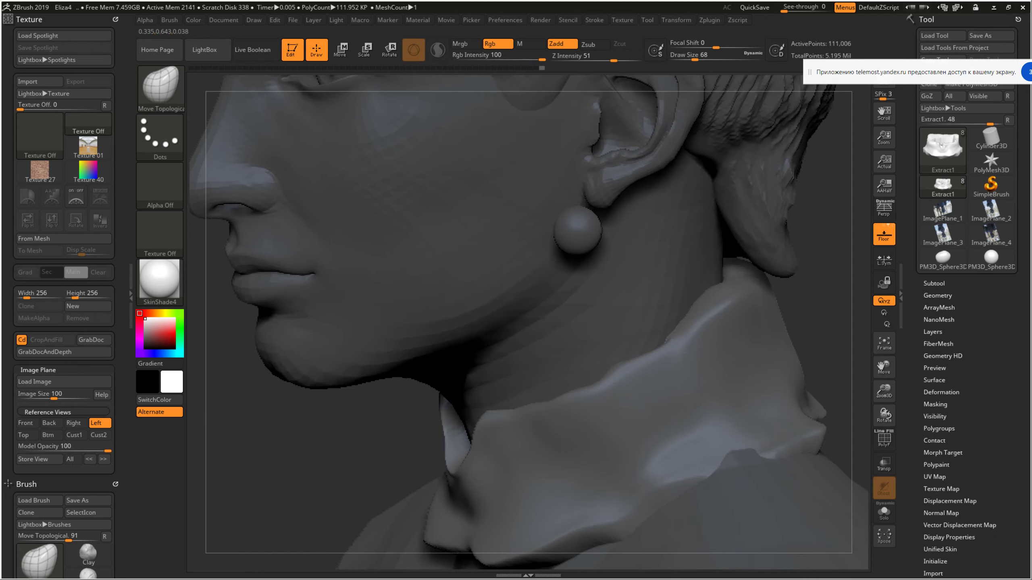
right_click(373, 377)
drag(521, 391, 504, 389)
right_drag(665, 358, 666, 351)
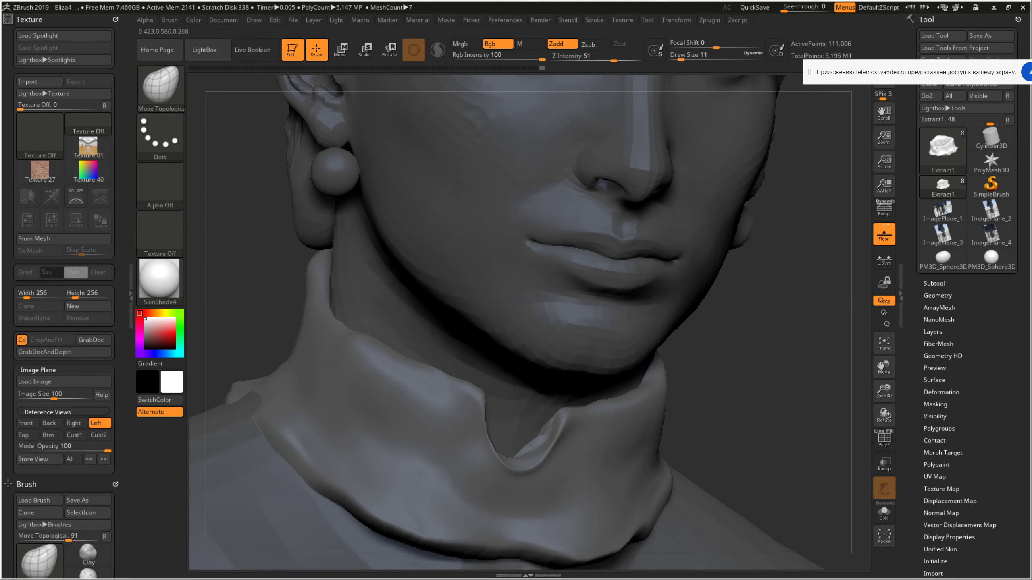
Filter the brush library to brushes starting with S
click(161, 87)
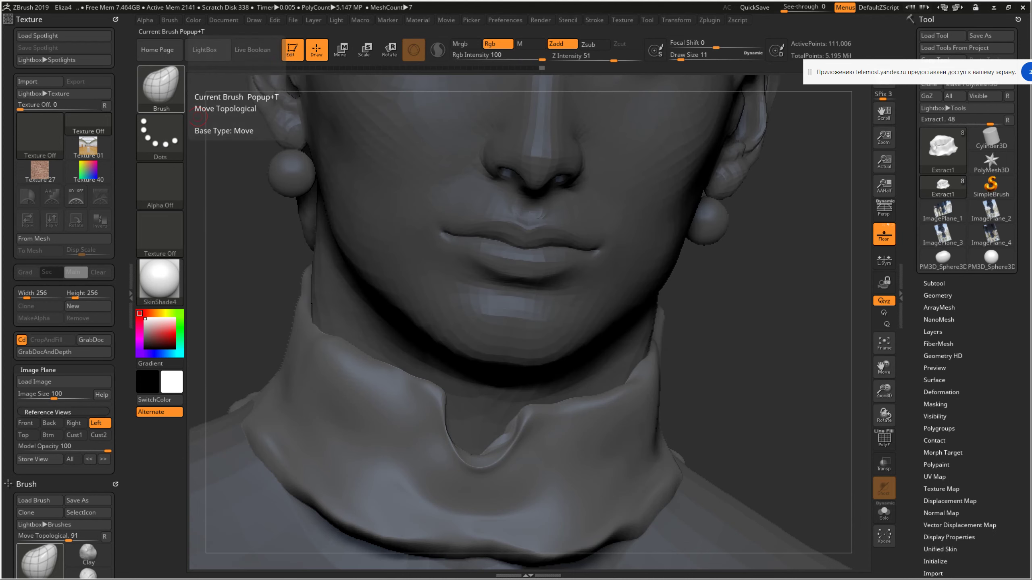
key(b)
key(s)
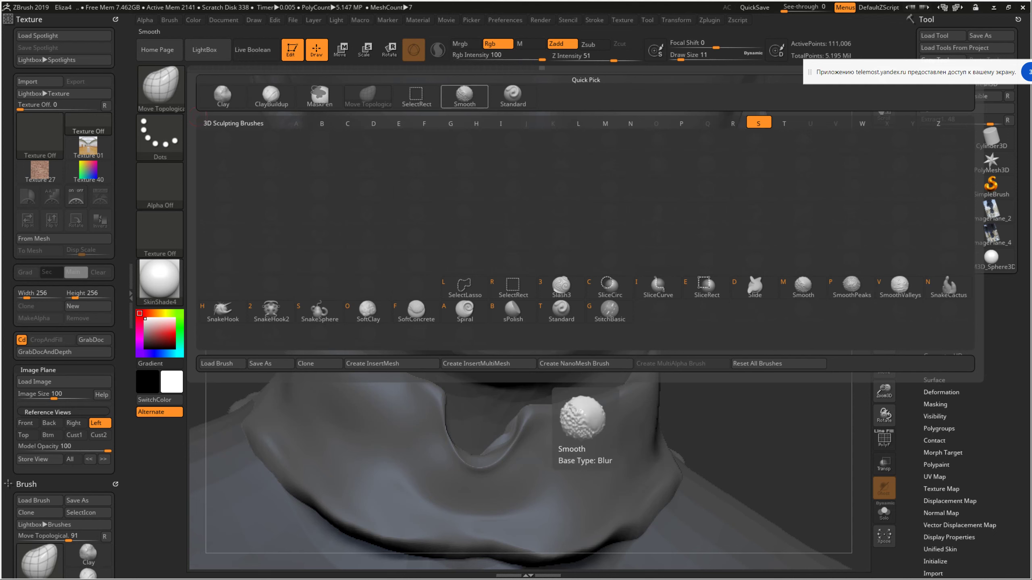
Pick the Standard brush with Z Intensity 70 and Draw Size 20
key(t)
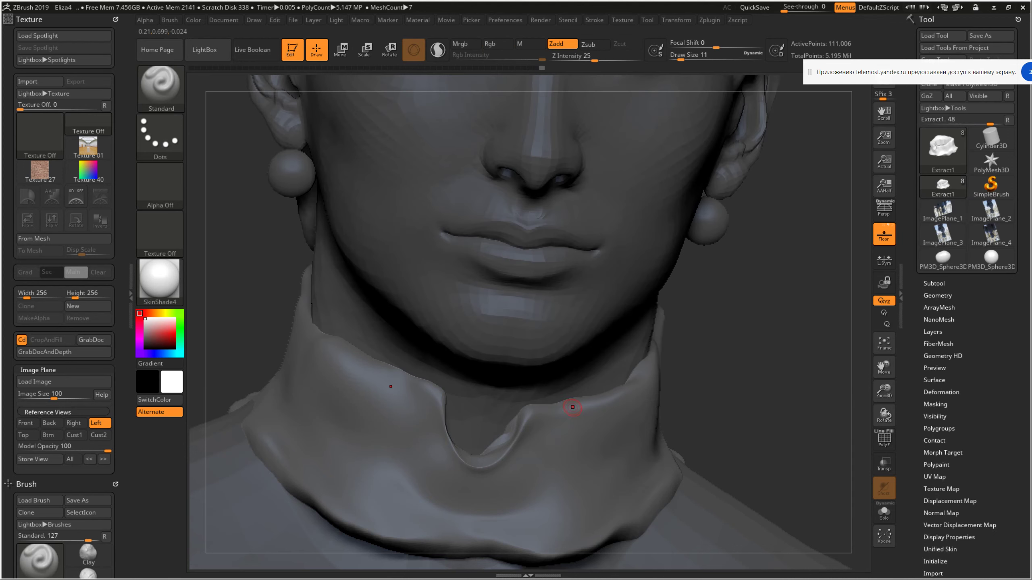
right_drag(536, 406, 517, 421)
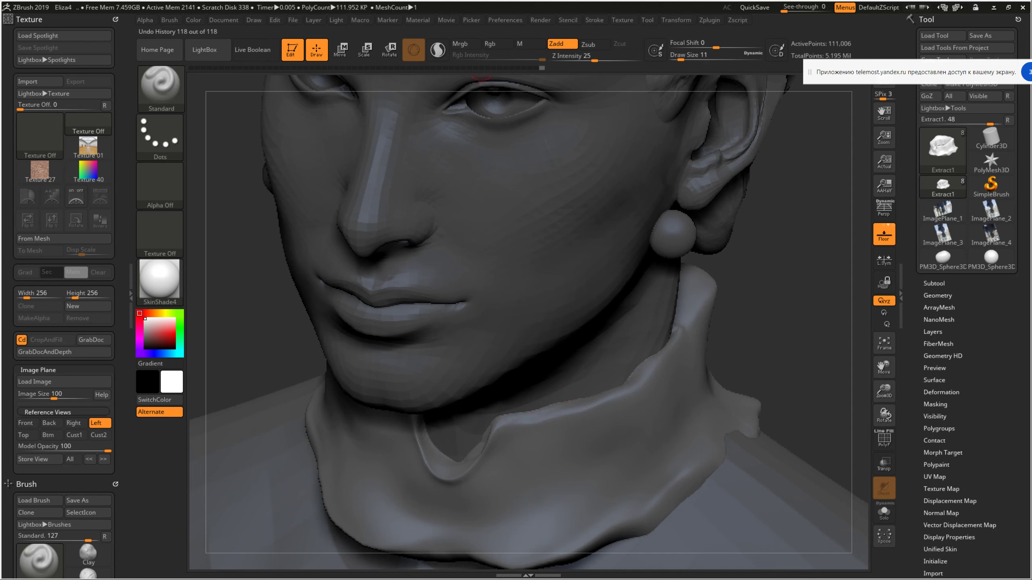
click(624, 57)
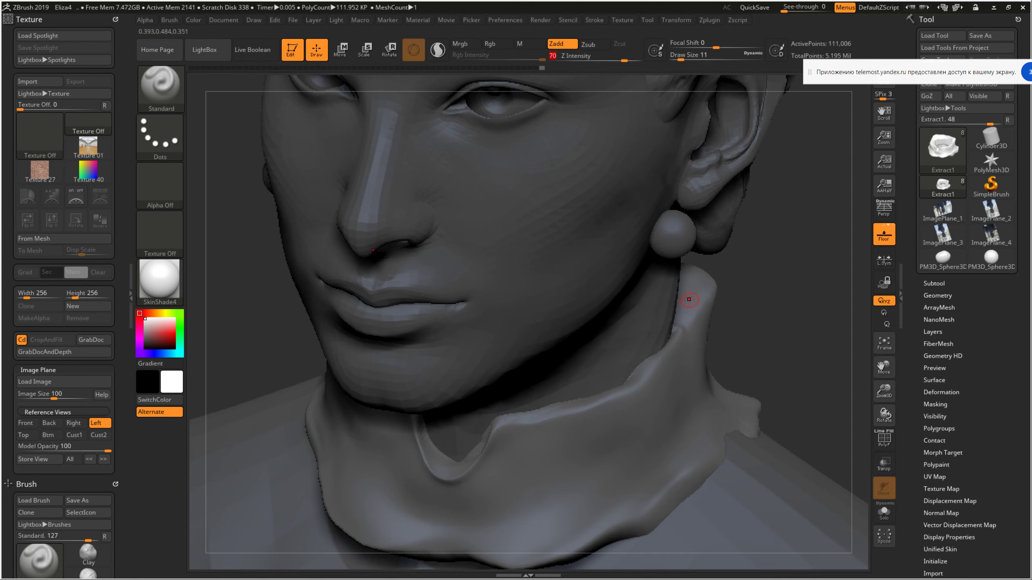
key(space)
drag(687, 296, 683, 305)
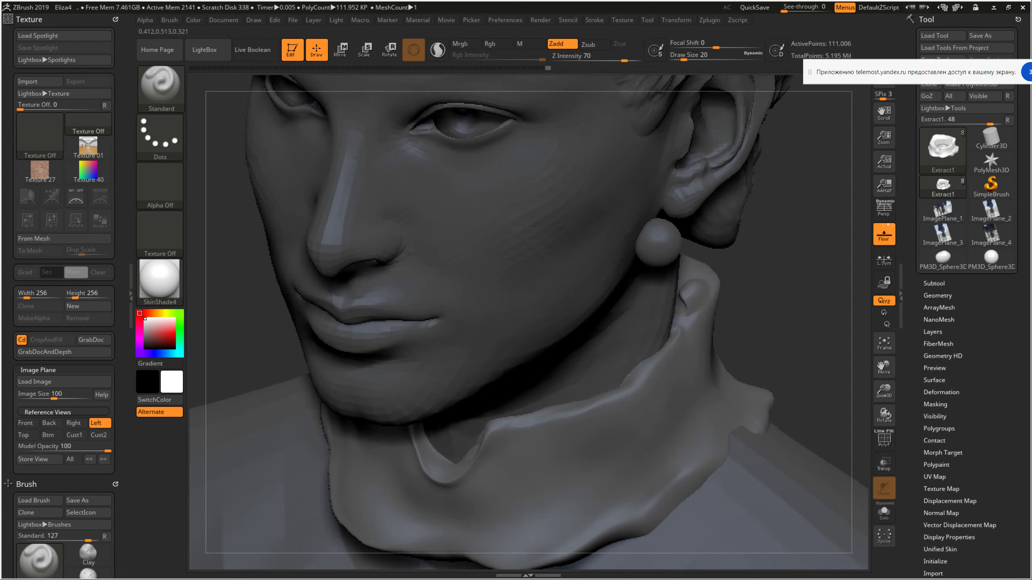
Add small rounded bumps along the collar's upper edge
right_drag(772, 285, 703, 281)
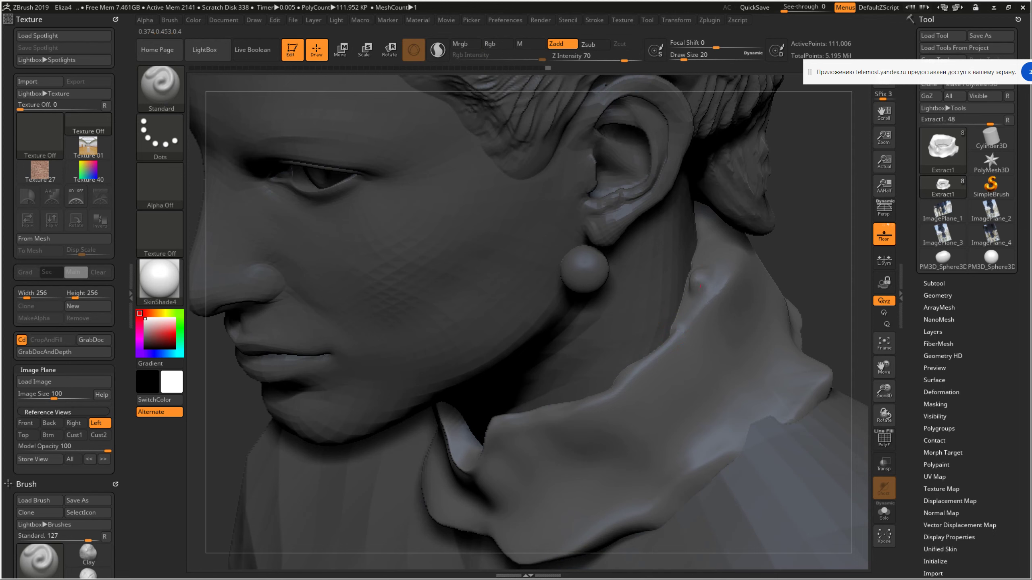
right_drag(636, 310, 656, 354)
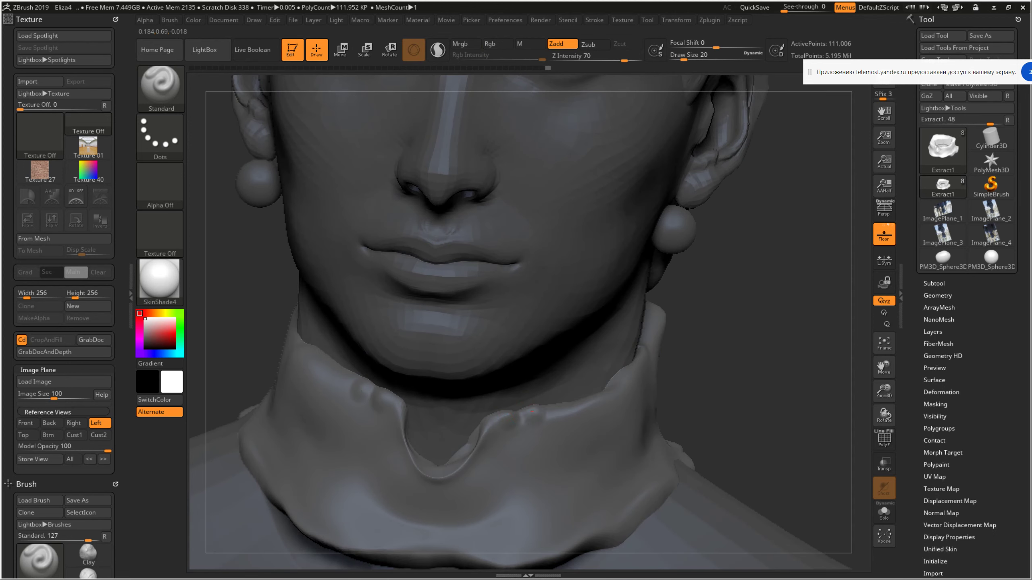
right_drag(358, 393, 548, 341)
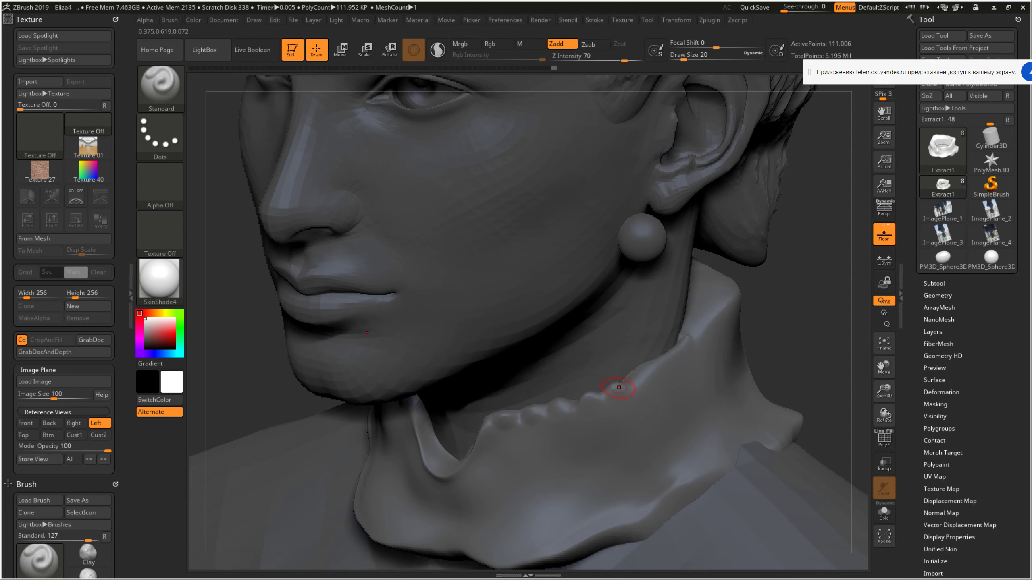
right_drag(617, 387, 627, 375)
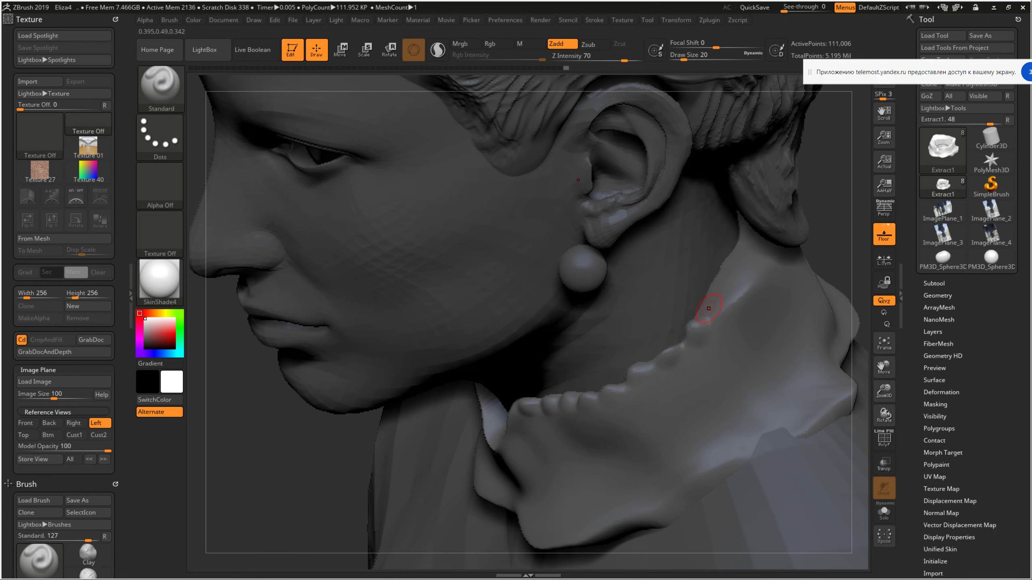
right_drag(710, 304, 723, 292)
key(space)
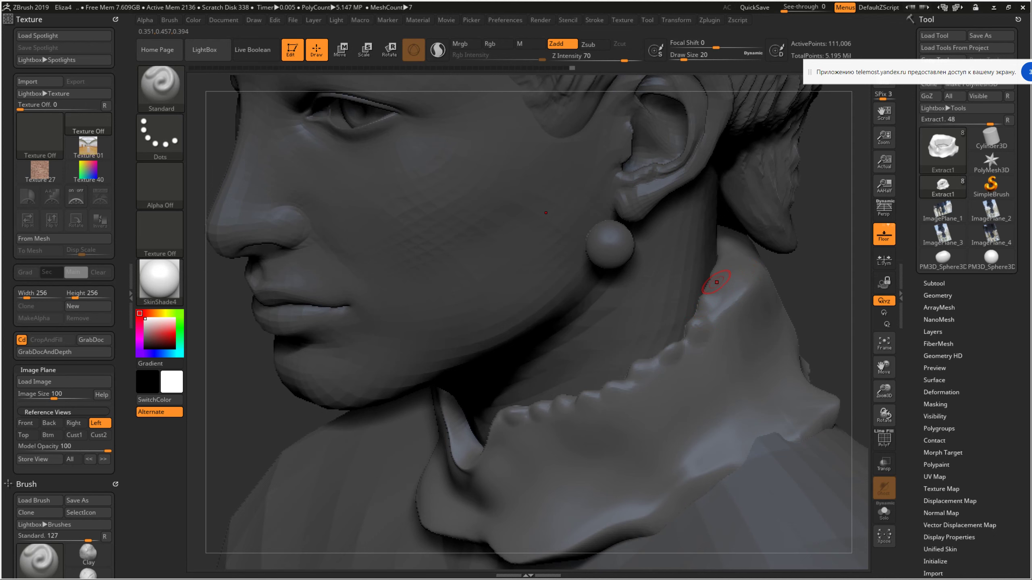
right_drag(723, 258, 853, 264)
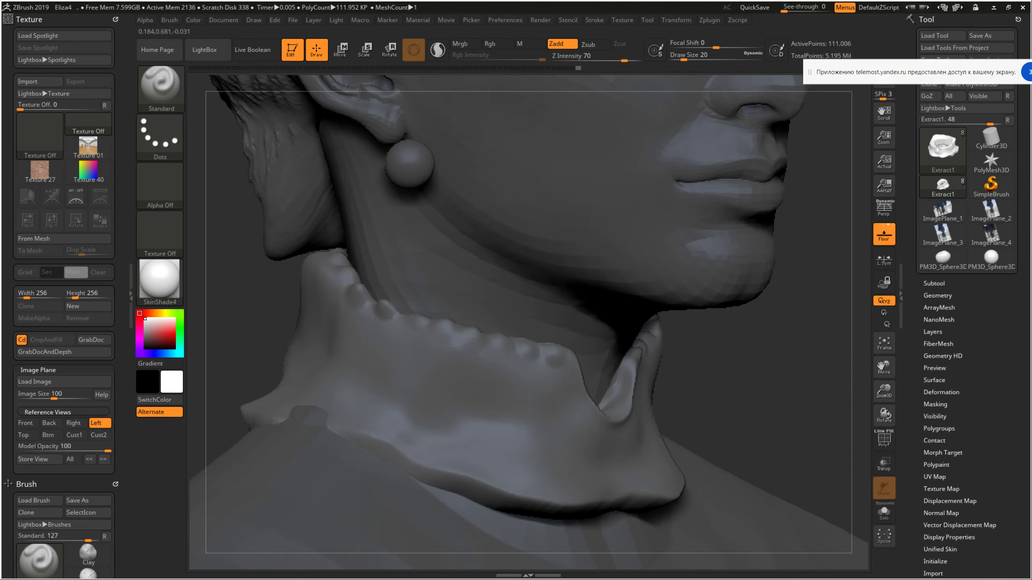
mouse_move(366, 280)
right_down()
mouse_move(479, 282)
mouse_move(520, 306)
right_up()
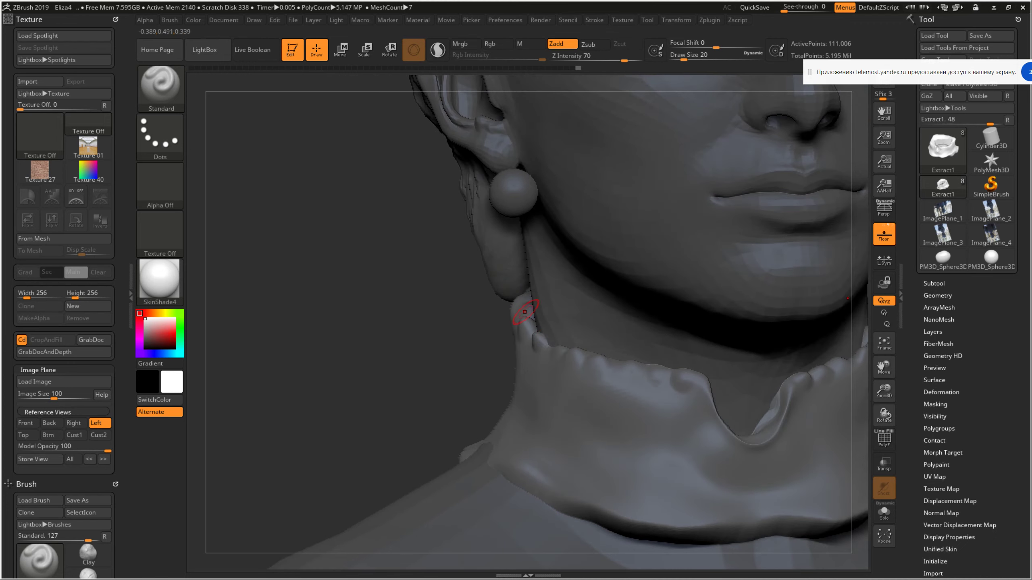
click(629, 359)
click(630, 367)
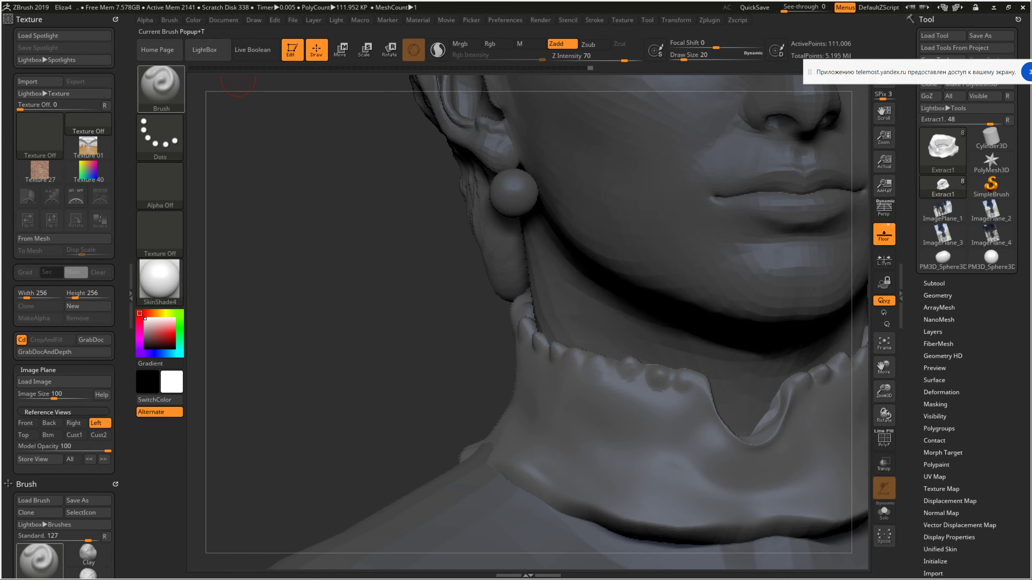
click(49, 423)
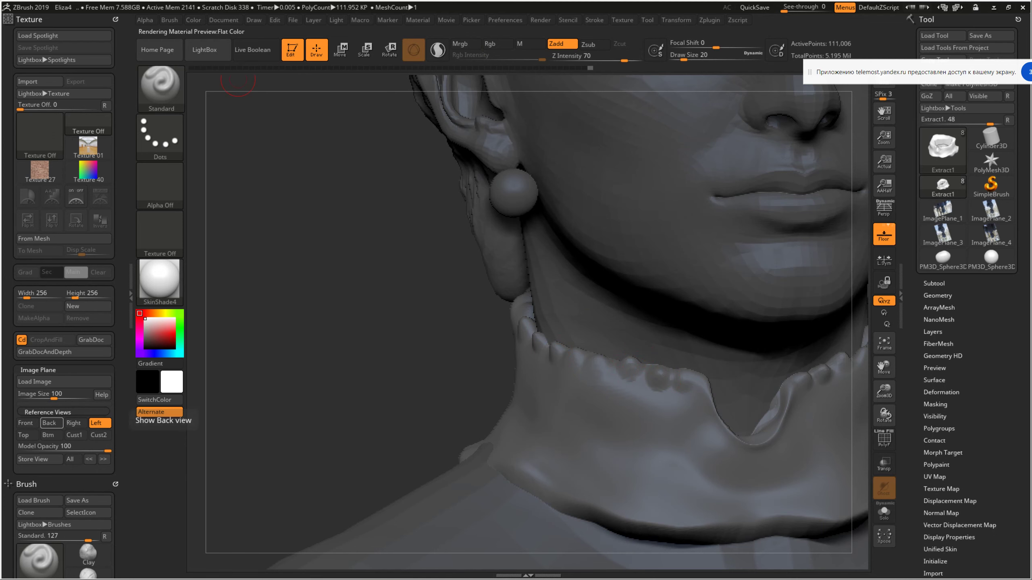
Show the front statue photo, select the Standard brush, and align the head to it
click(25, 423)
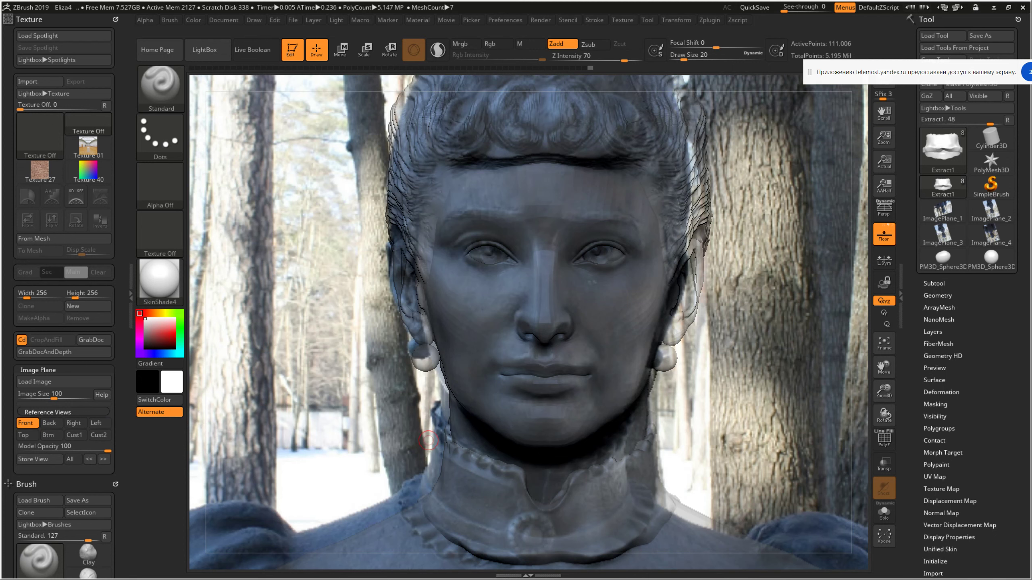
click(161, 86)
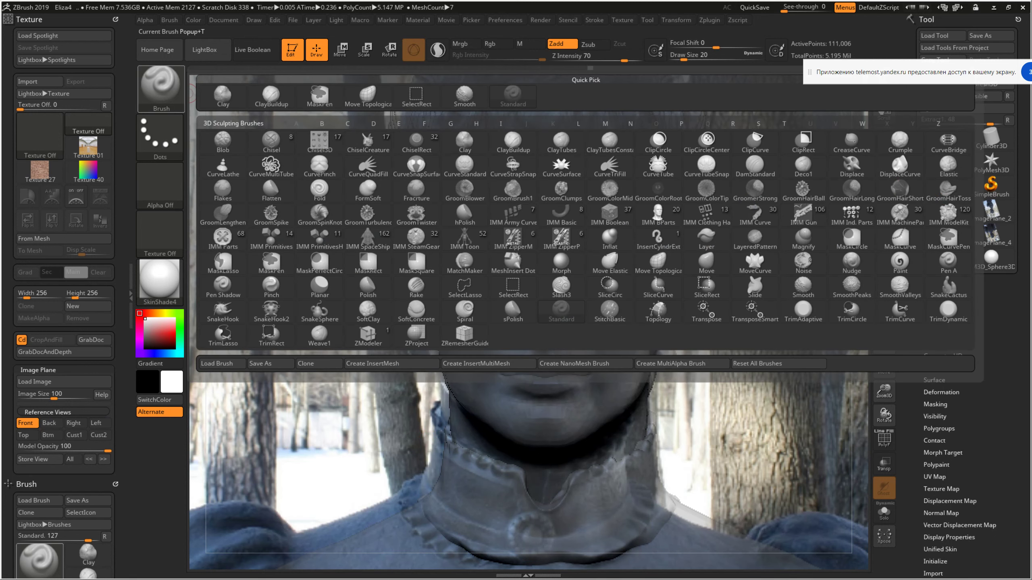
click(561, 311)
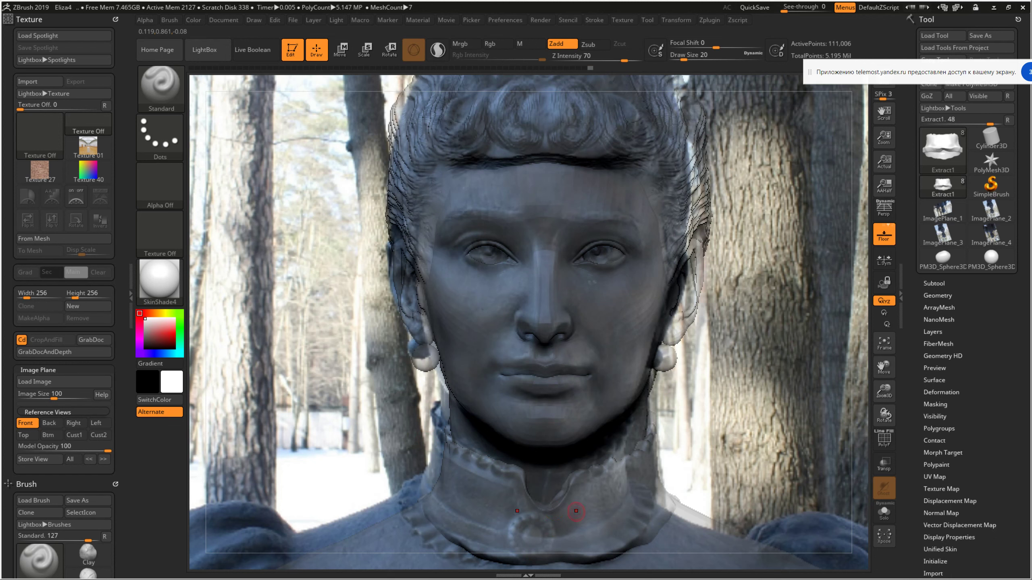
right_drag(528, 528, 562, 530)
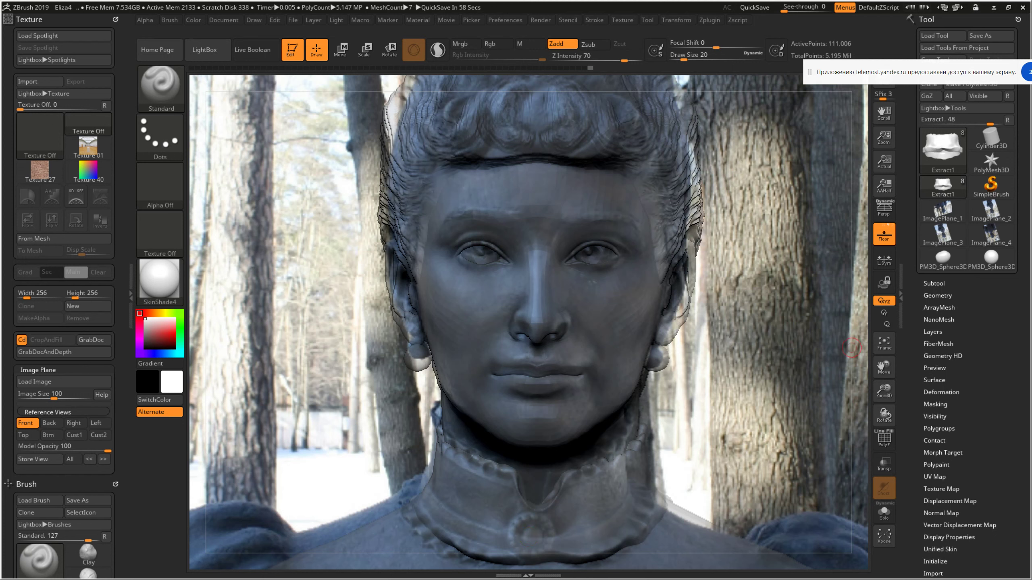
click(933, 283)
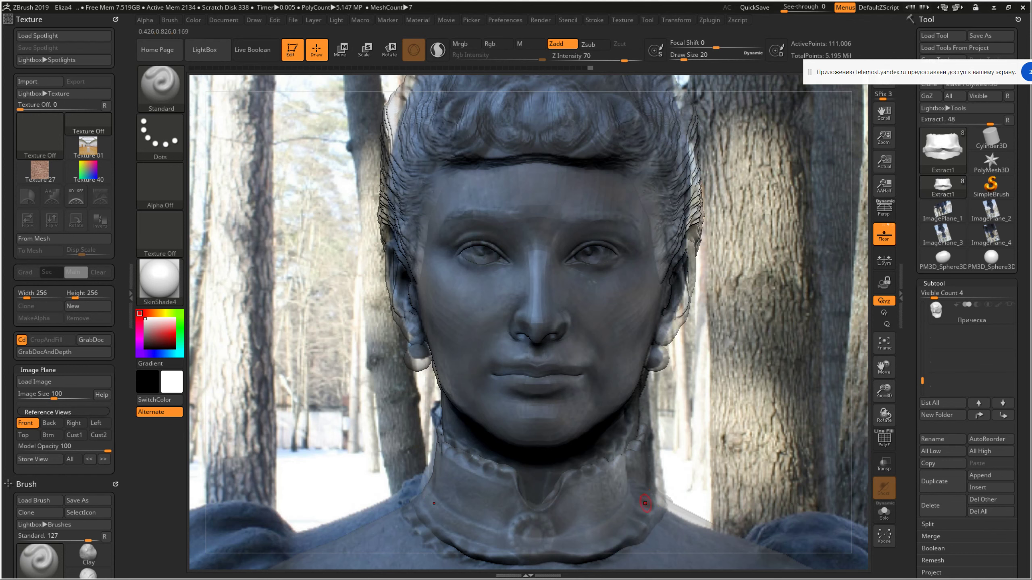
Sculpt a symmetric band along the front collar and lower Z Intensity to 32
drag(438, 500, 538, 543)
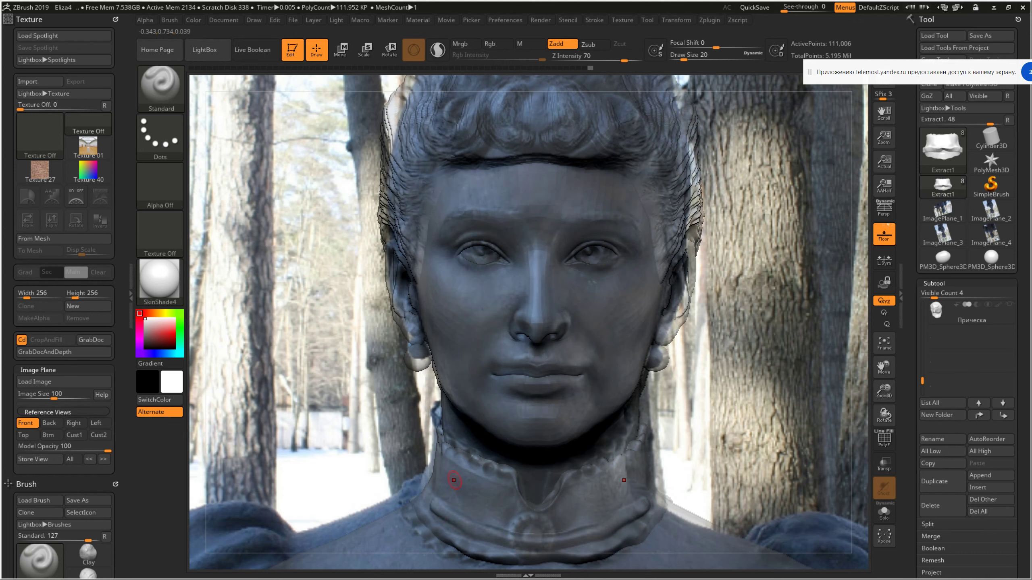
mouse_move(456, 483)
right_down()
mouse_move(479, 488)
mouse_move(525, 456)
right_up()
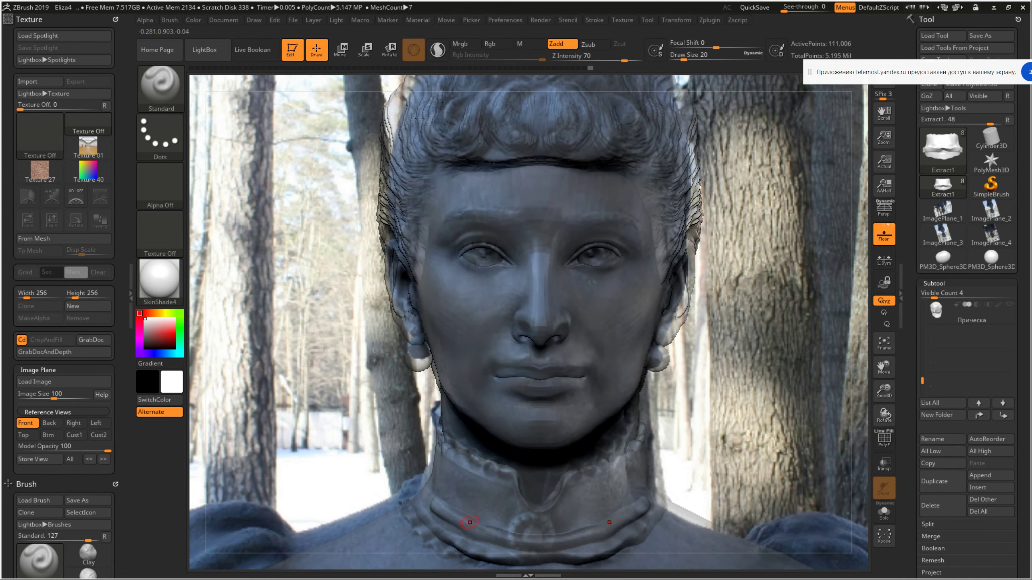
drag(625, 57, 609, 57)
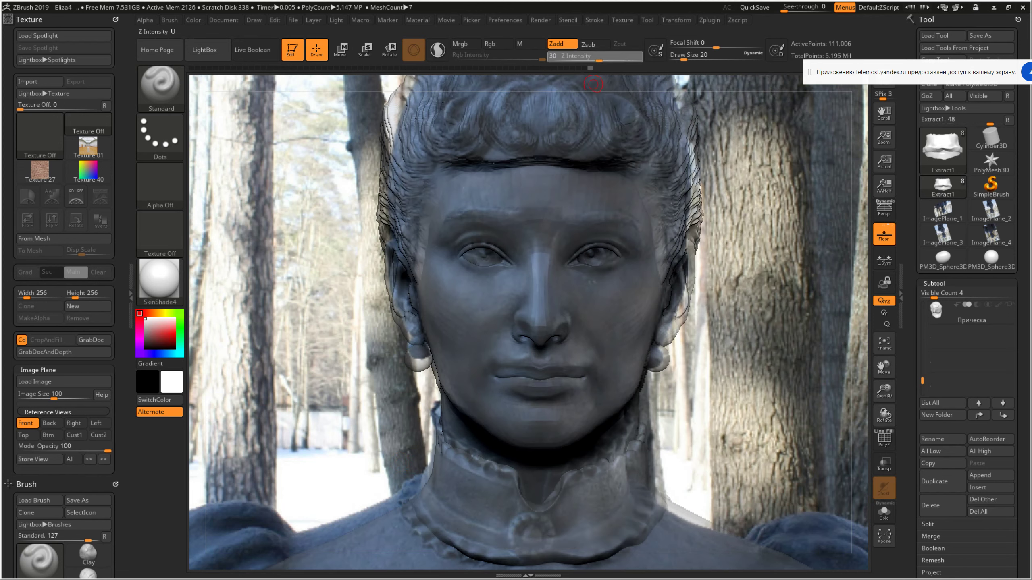
key(space)
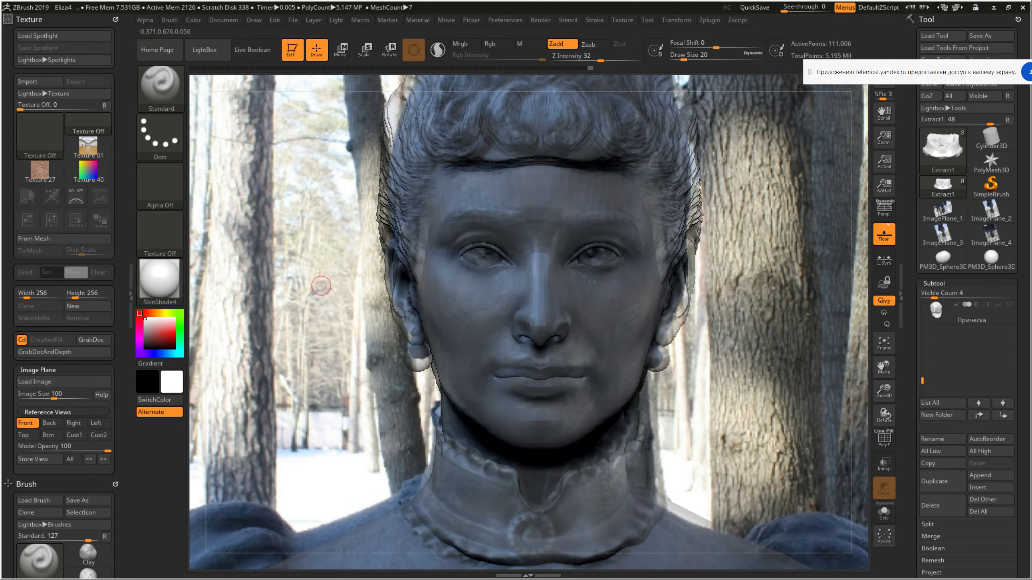
click(160, 86)
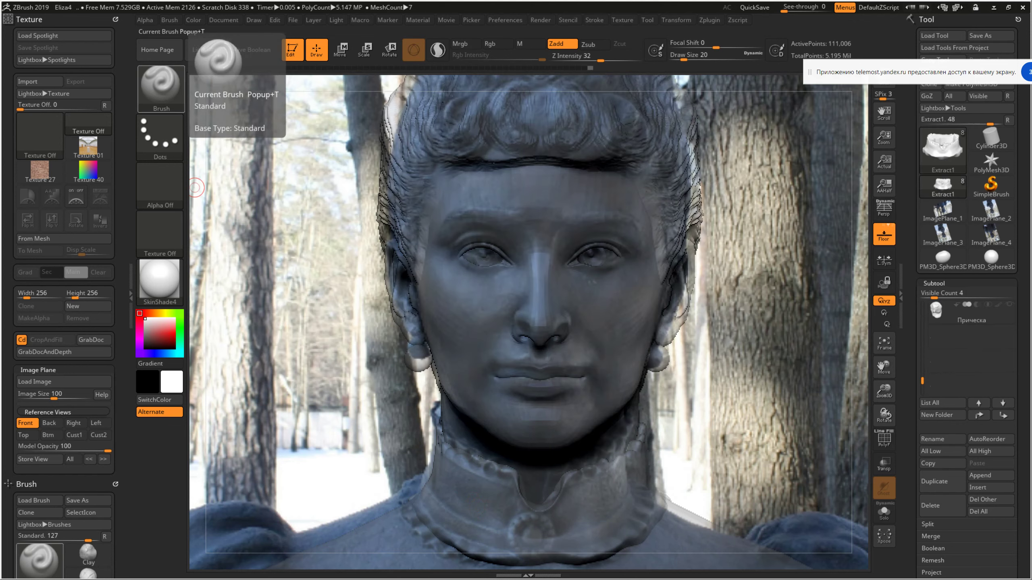
With the Clay brush at Z Intensity 83, build up clay across the side of the neck
click(161, 86)
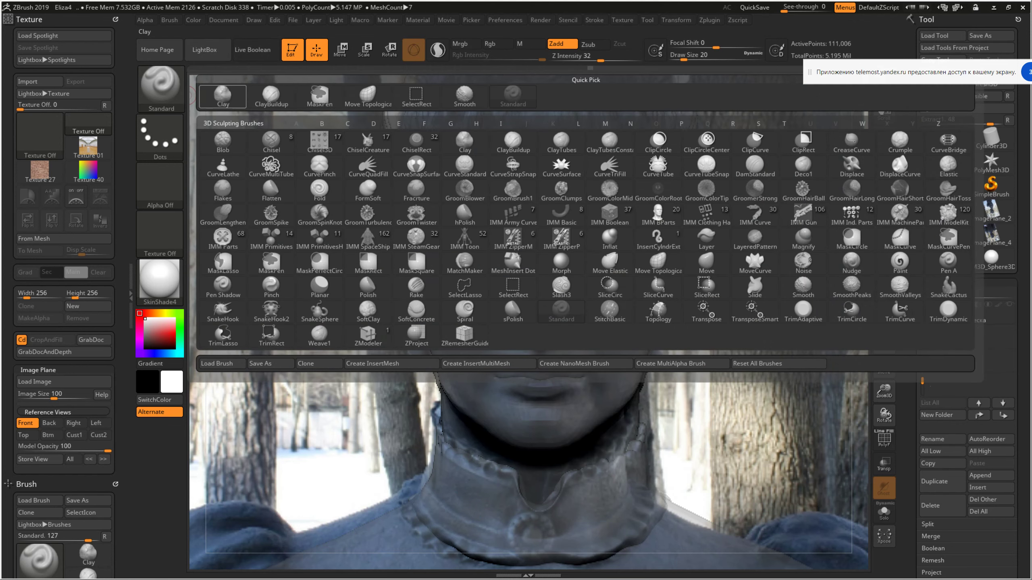
click(223, 95)
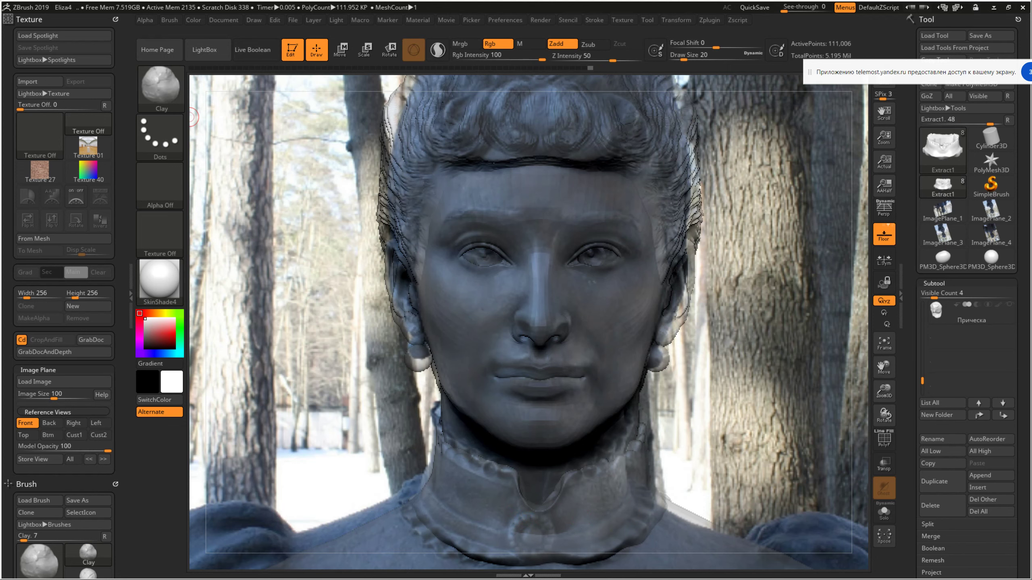
click(96, 423)
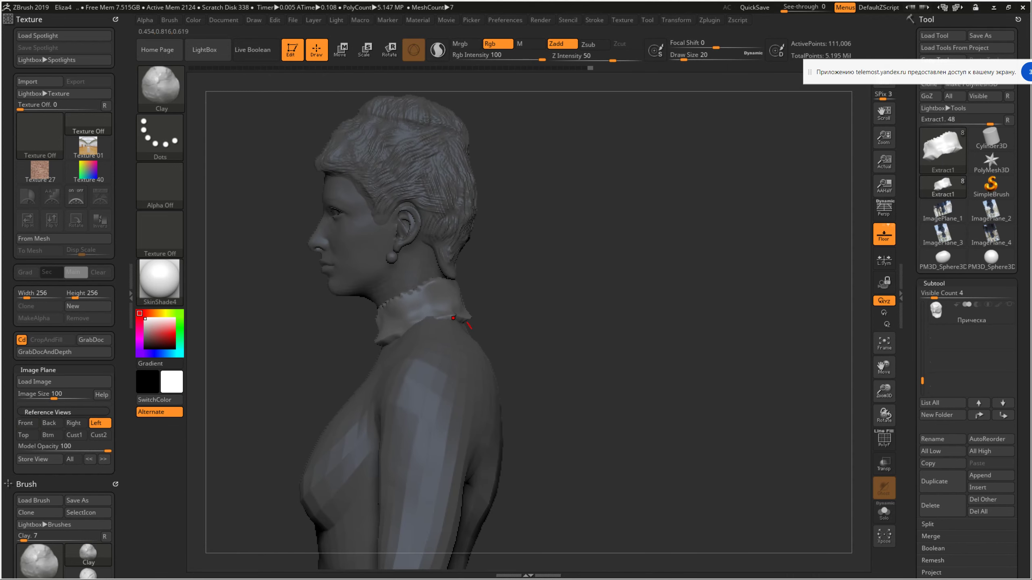
mouse_move(453, 318)
mouse_down()
mouse_move(564, 303)
mouse_move(585, 317)
mouse_up()
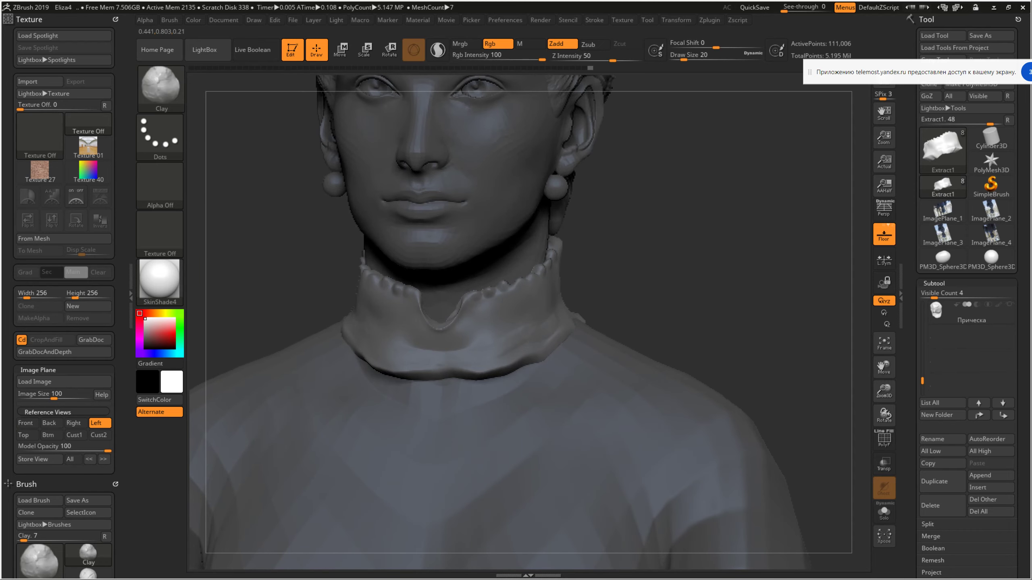
mouse_move(528, 366)
alt+mouse_down()
mouse_move(529, 284)
mouse_move(579, 347)
alt+mouse_up()
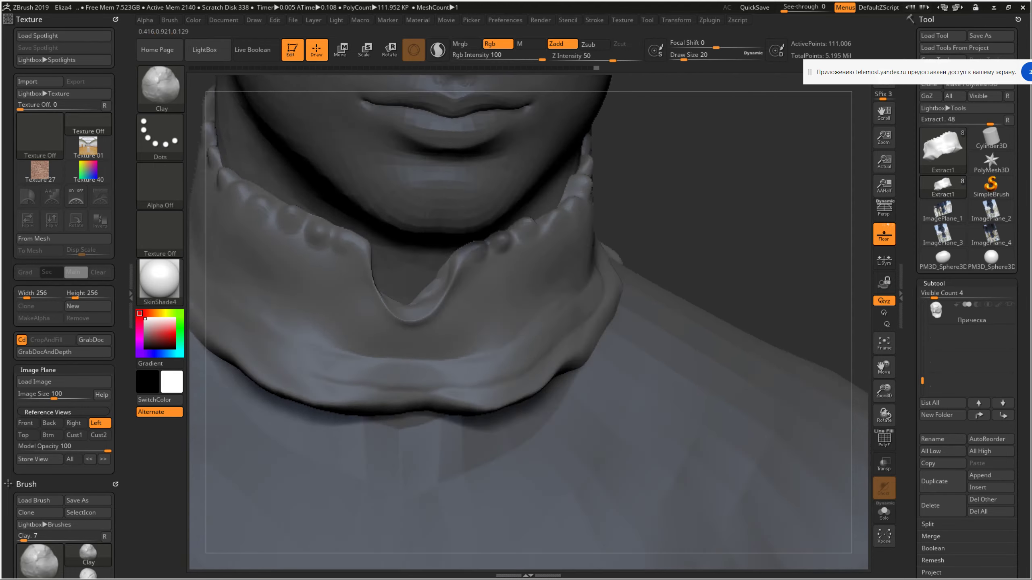
key(ctrl)
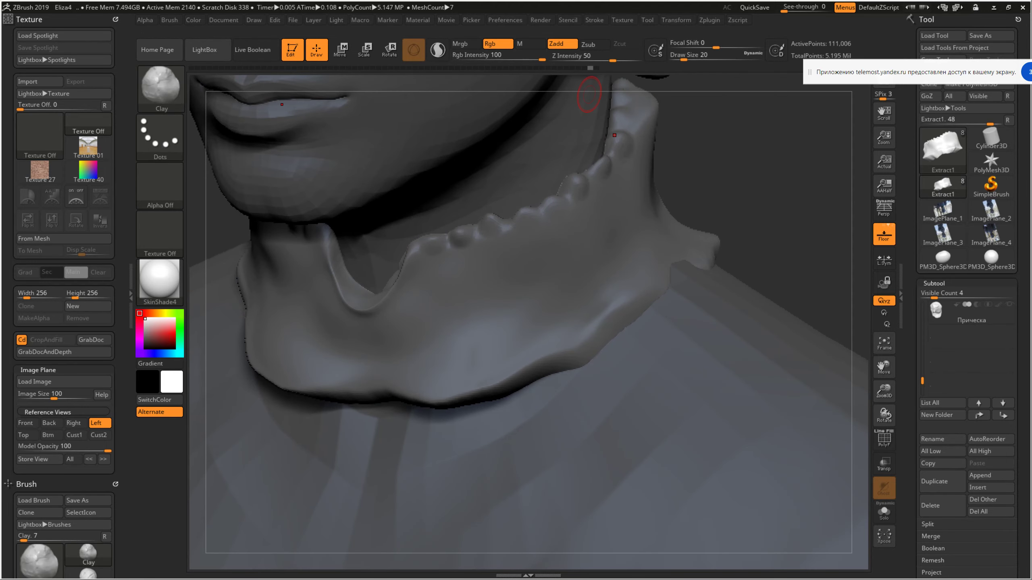
drag(588, 95, 589, 95)
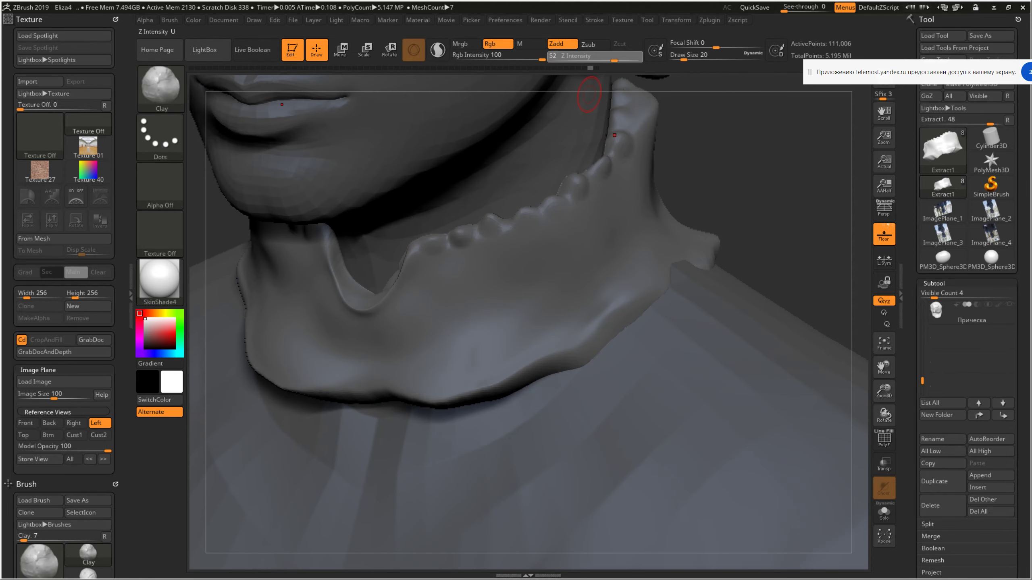
mouse_move(584, 326)
mouse_down()
mouse_move(545, 331)
mouse_move(492, 358)
mouse_move(426, 366)
mouse_move(320, 354)
mouse_up()
mouse_move(391, 369)
mouse_down()
mouse_move(589, 353)
mouse_move(516, 366)
mouse_move(544, 359)
mouse_move(591, 207)
mouse_up()
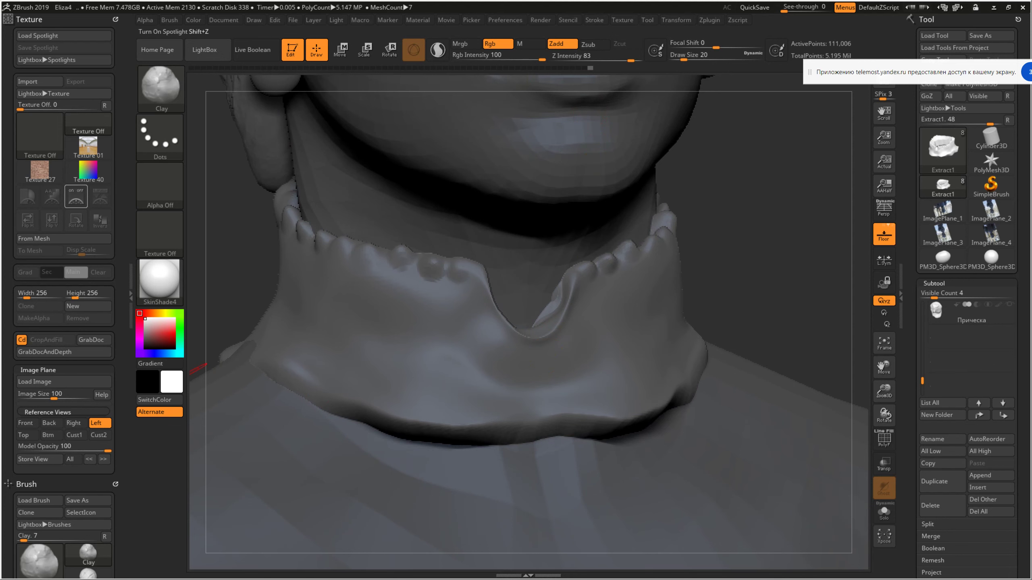
click(98, 423)
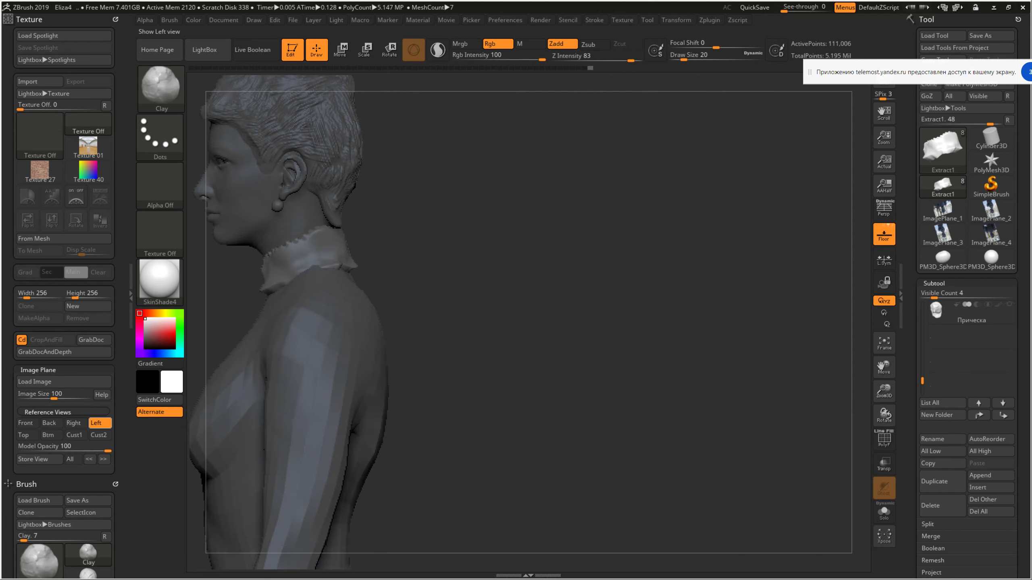
Compare the bust against the right, back and front statue reference photos
click(73, 423)
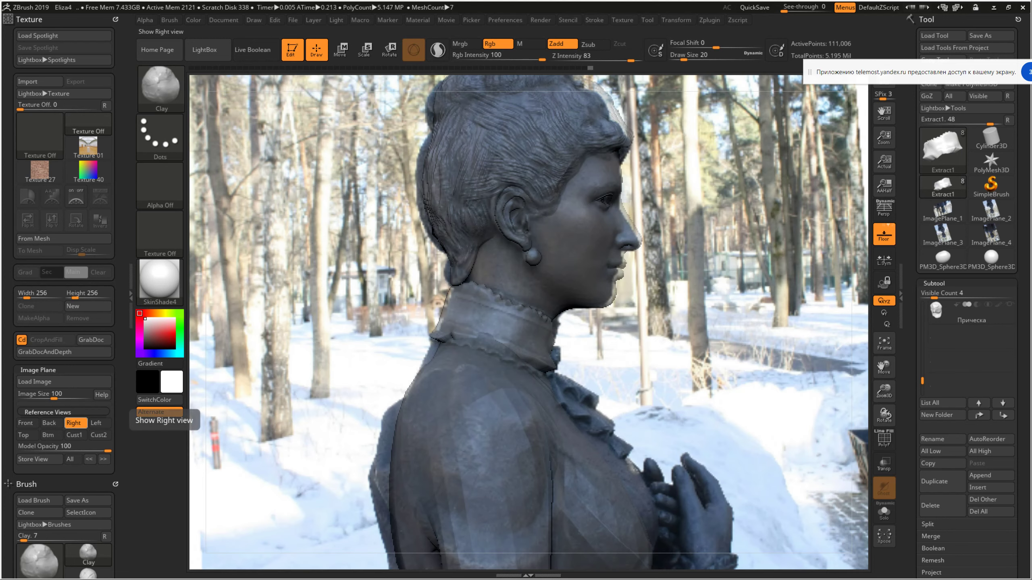
click(49, 423)
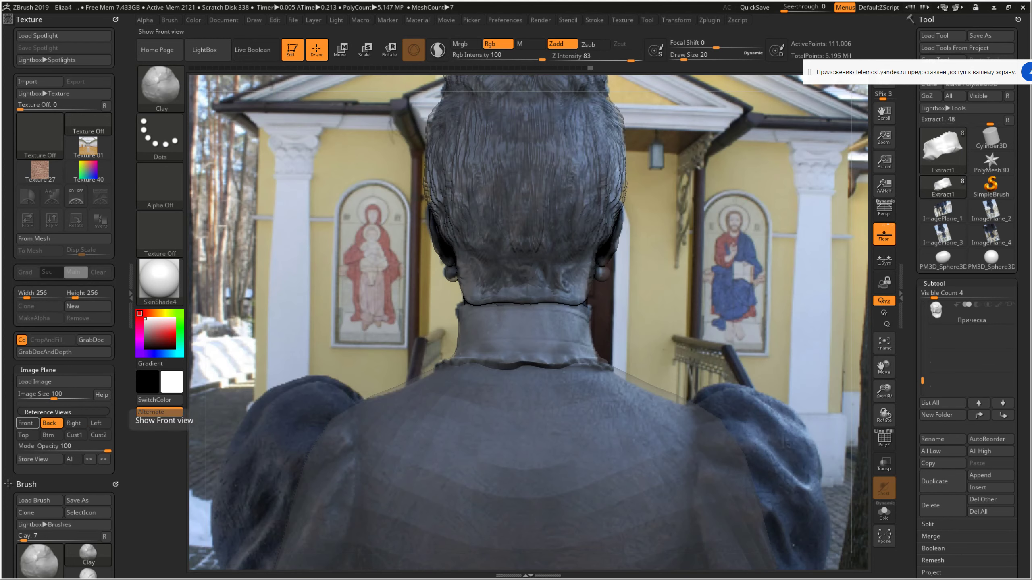
click(25, 423)
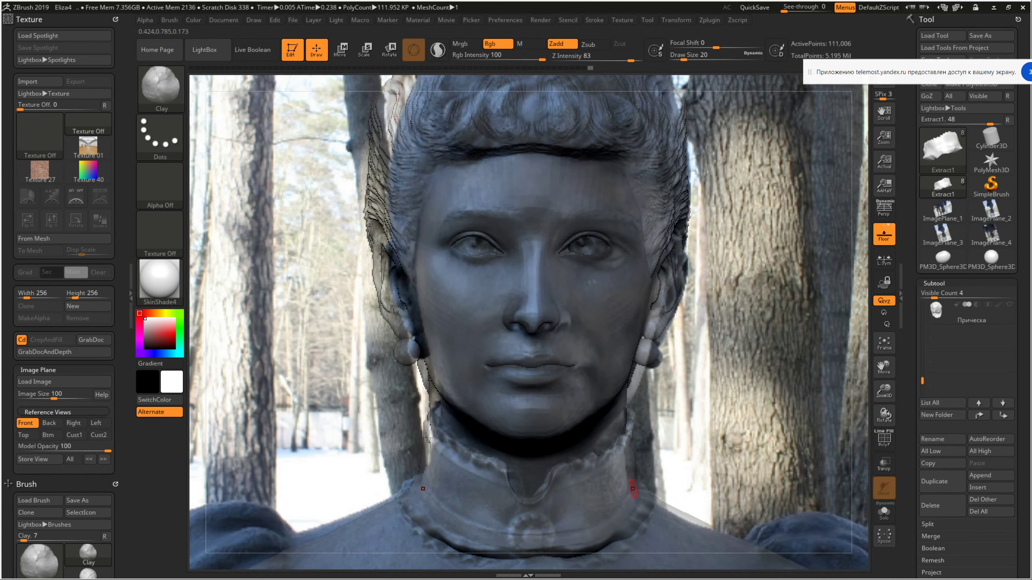
From the left reference view, sculpt a Clay ridge up the side of the collar
click(97, 423)
mouse_move(451, 365)
ctrl+right_down()
mouse_move(491, 309)
mouse_move(488, 326)
ctrl+right_up()
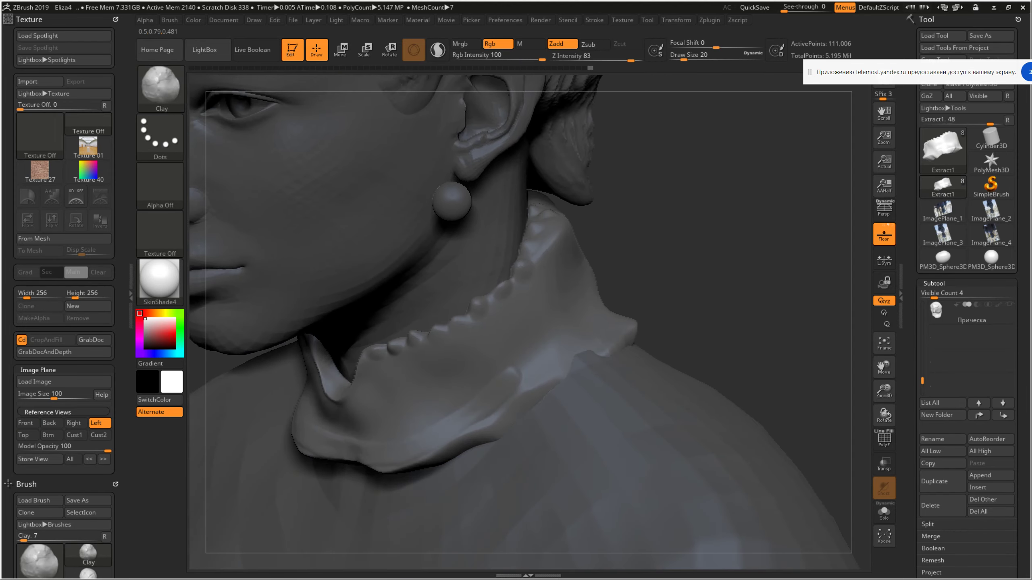
right_drag(524, 388, 512, 387)
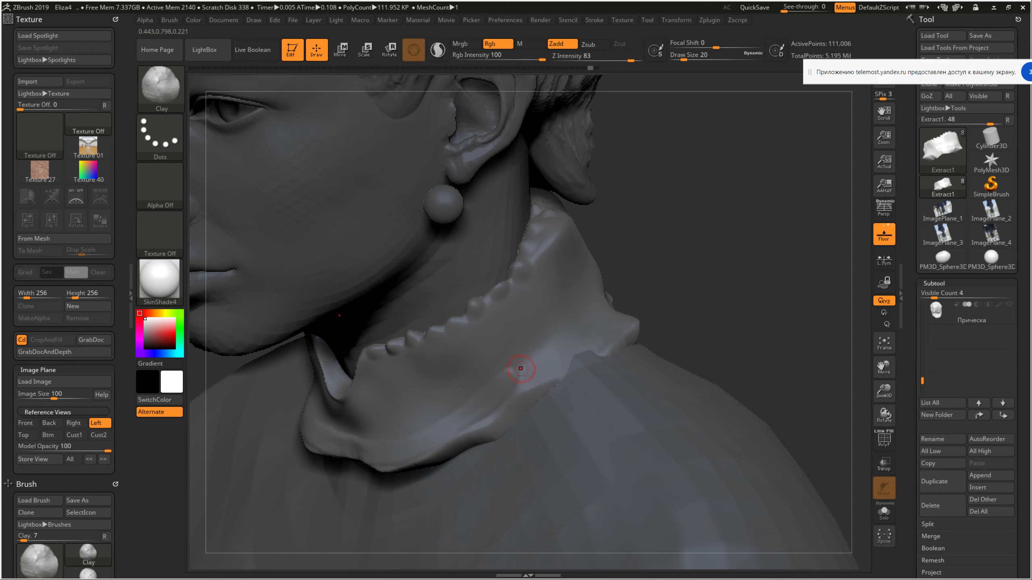
mouse_move(513, 387)
right_down()
mouse_move(598, 287)
mouse_move(725, 173)
mouse_move(749, 176)
right_up()
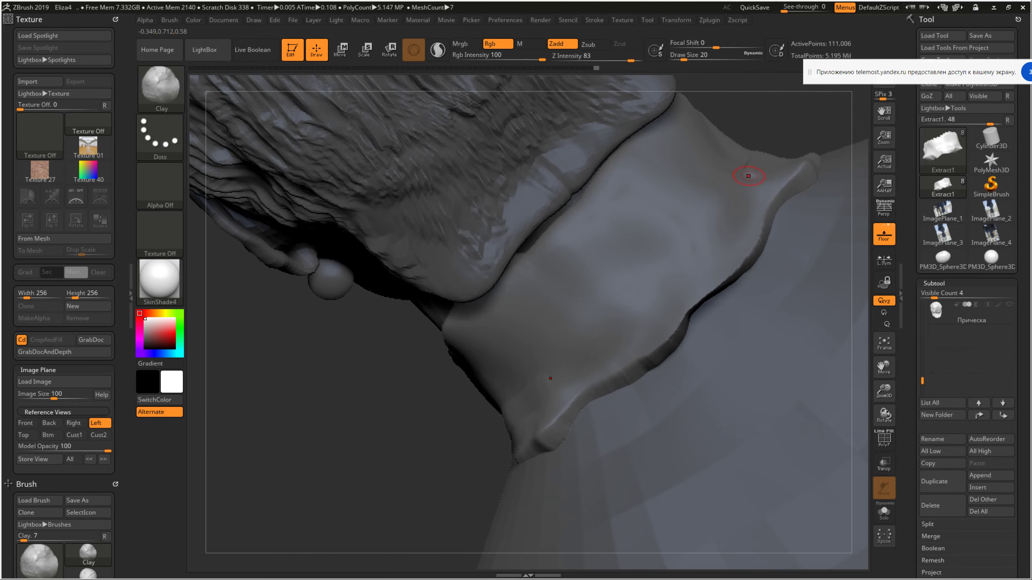
drag(615, 337, 670, 280)
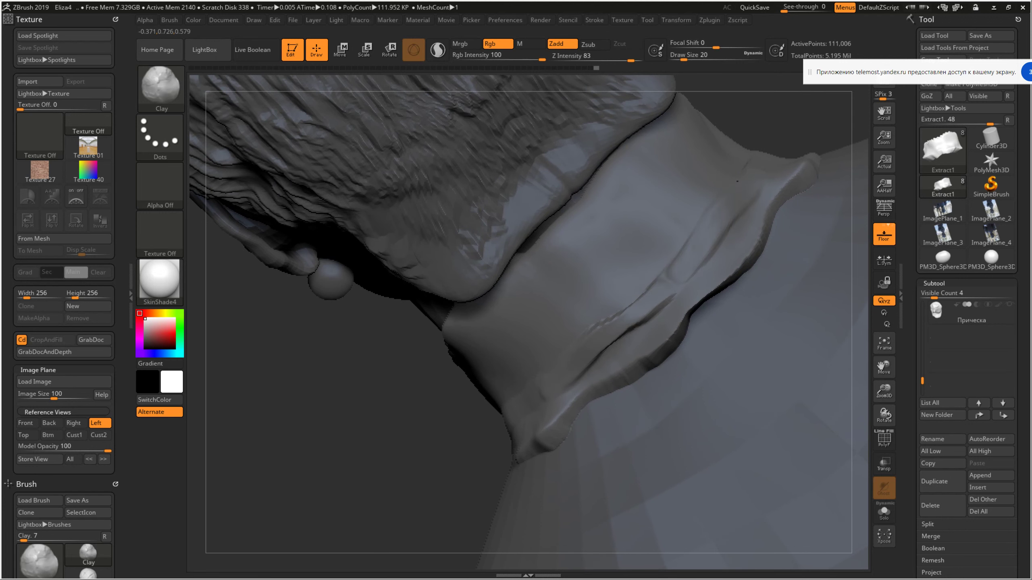
ctrl+right_drag(624, 337, 616, 365)
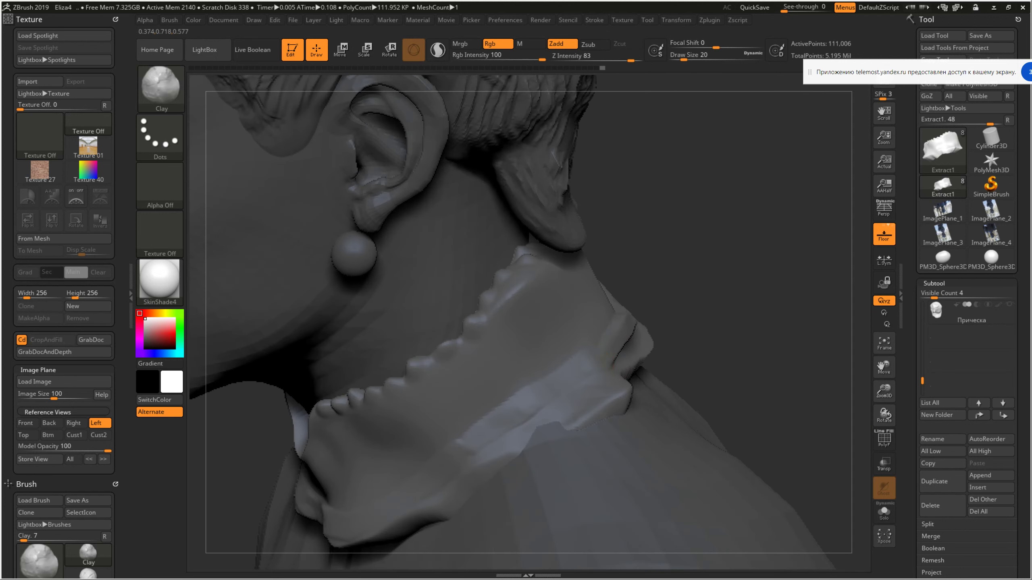
mouse_move(459, 470)
right_down()
mouse_move(620, 388)
mouse_move(499, 395)
right_up()
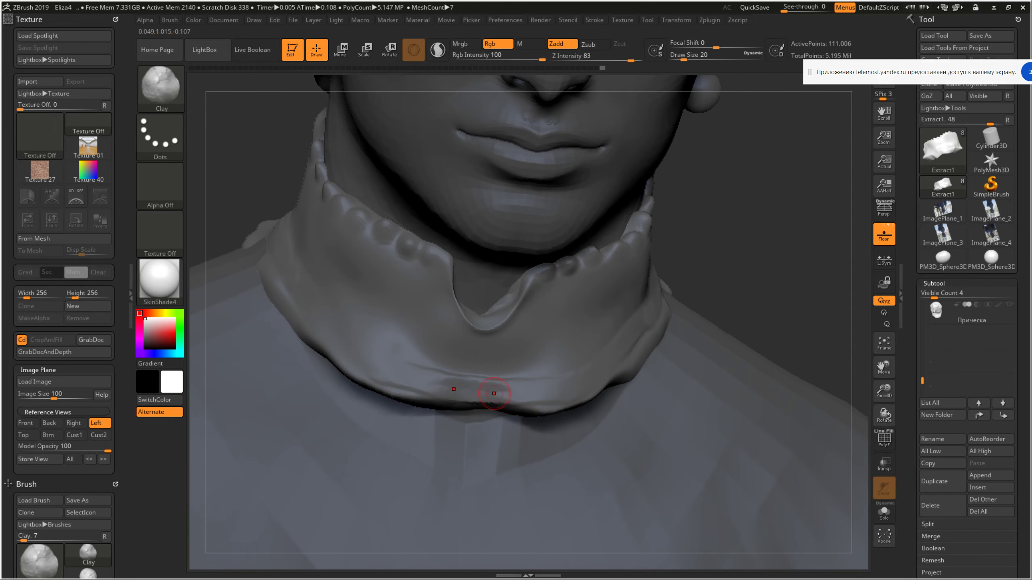
right_drag(553, 417, 572, 393)
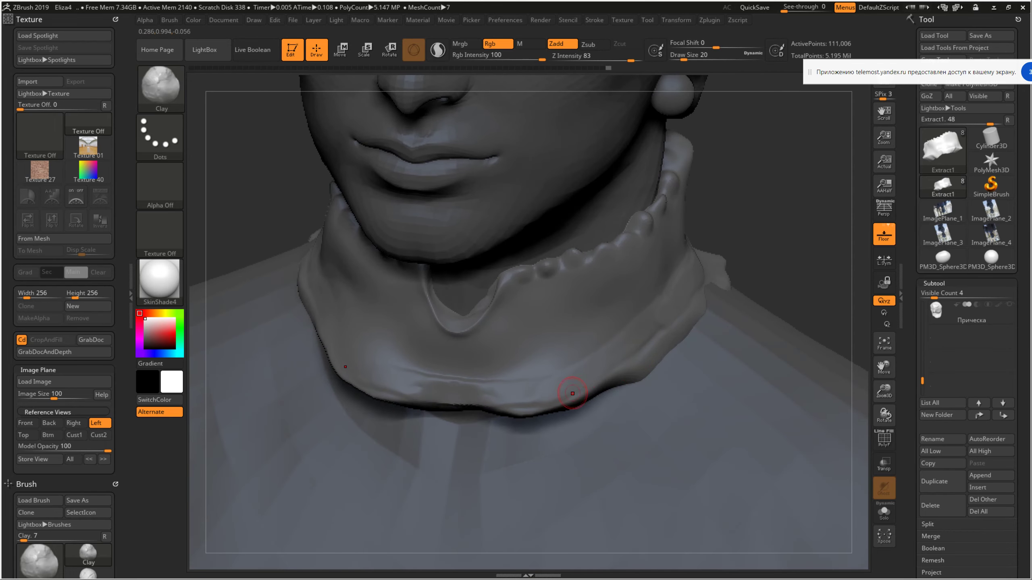
click(161, 88)
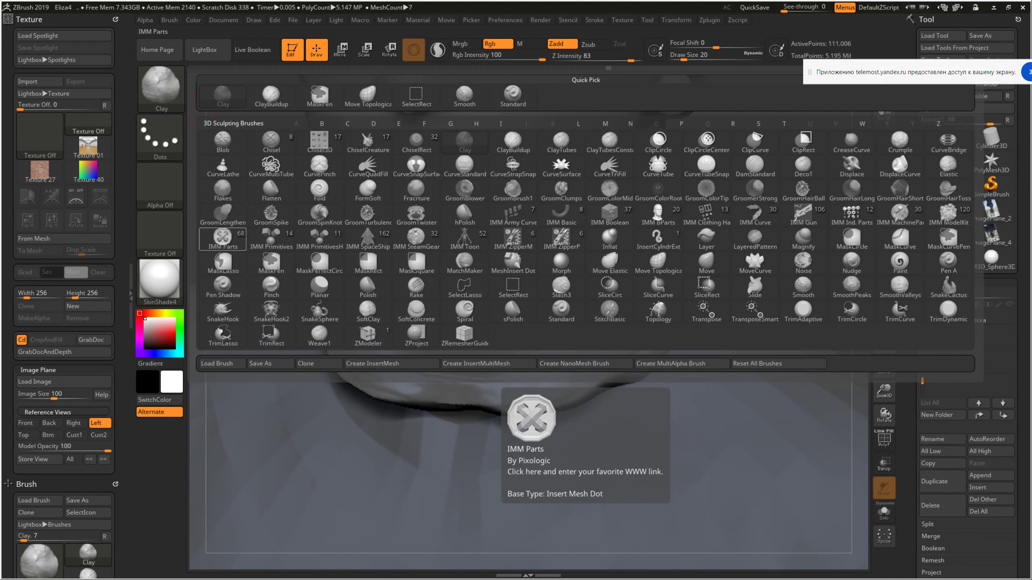
Switch to CurveQuadFill and test a fill along the neck, then undo it
click(223, 237)
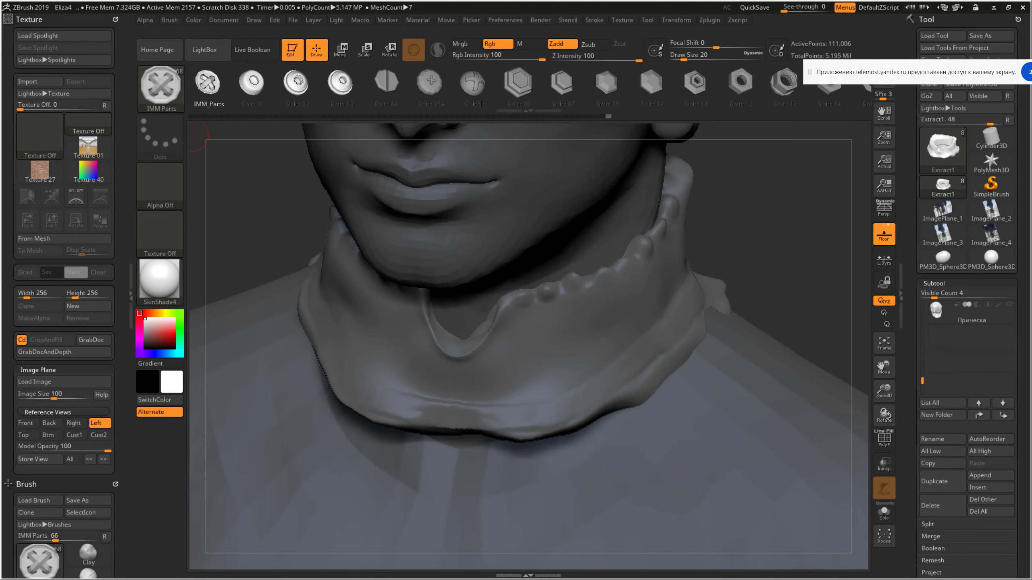
click(161, 86)
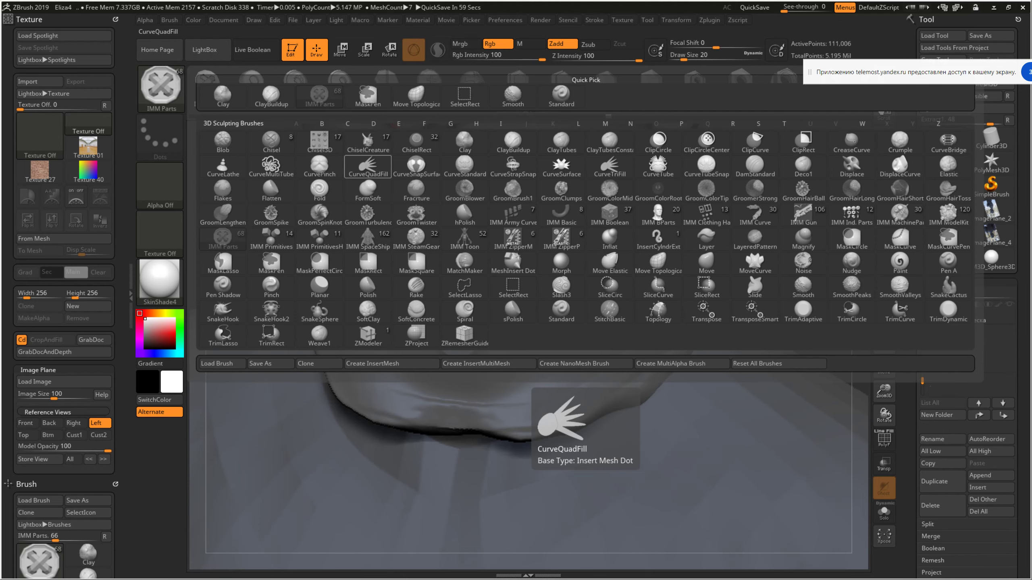
click(367, 166)
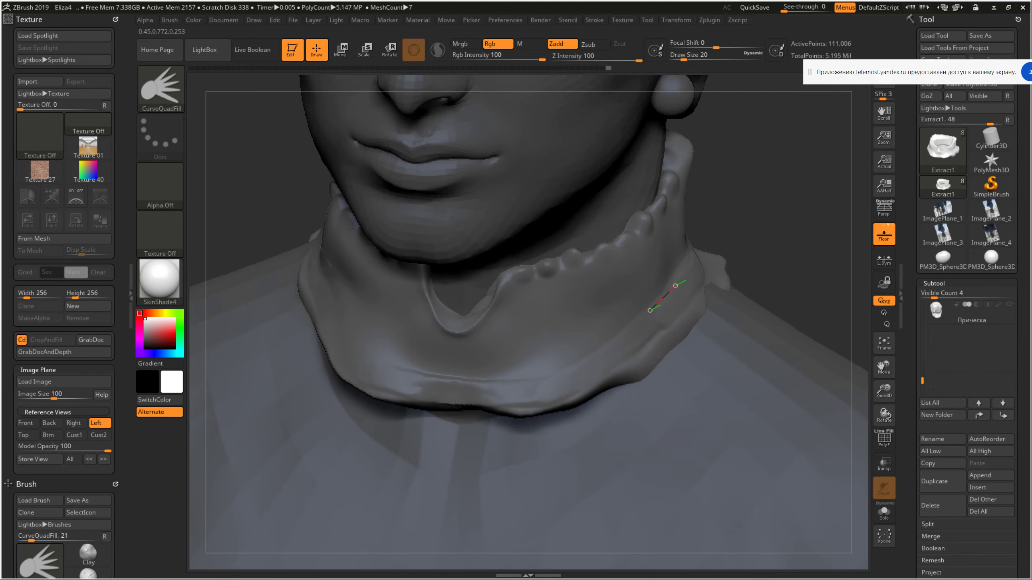
click(369, 335)
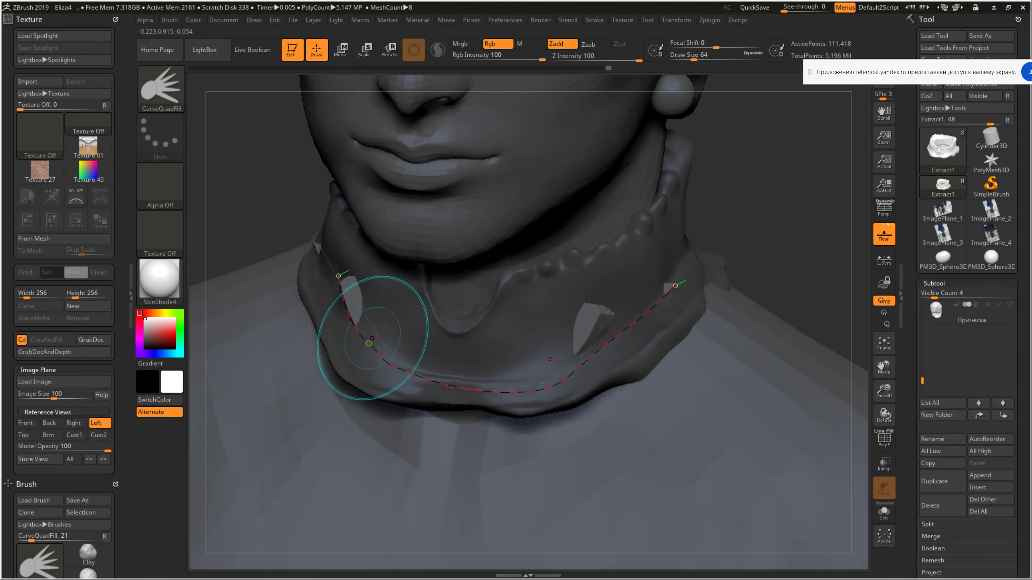
drag(415, 392, 528, 285)
key(ctrl+z)
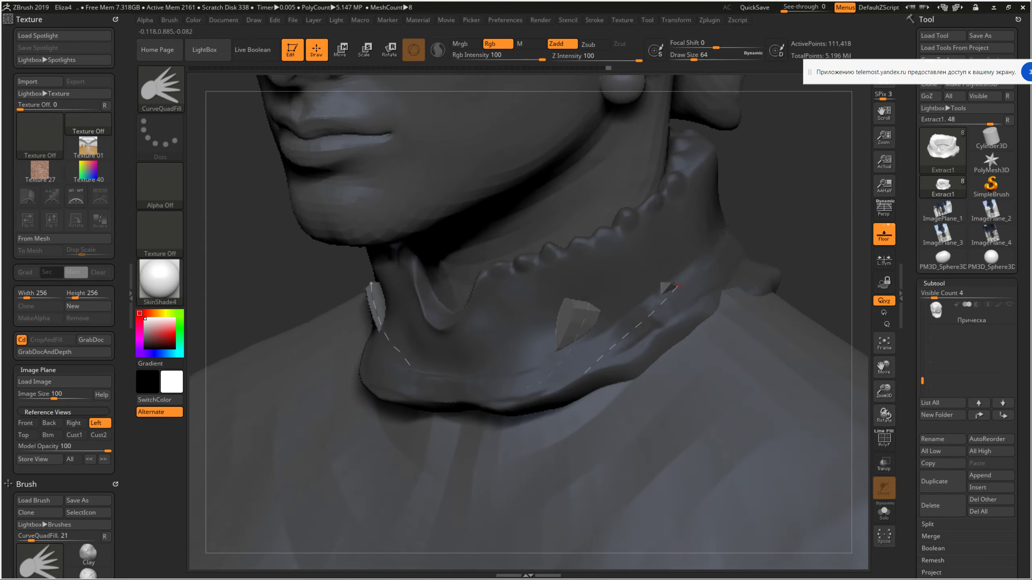
Draw a curve fill across the lower collar toward the right shoulder, then discard it
drag(732, 447, 711, 406)
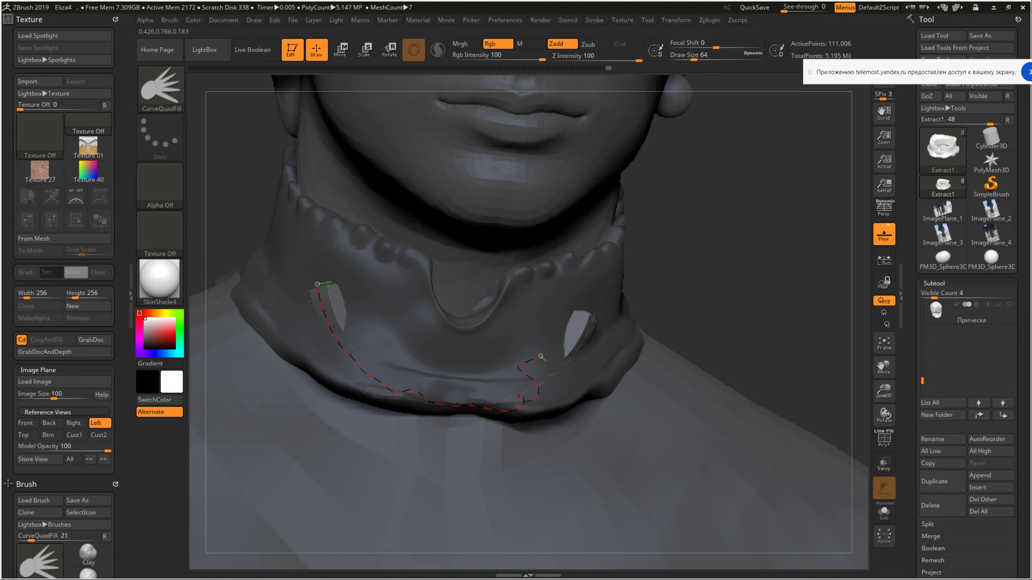
drag(350, 352, 360, 354)
drag(443, 363, 639, 212)
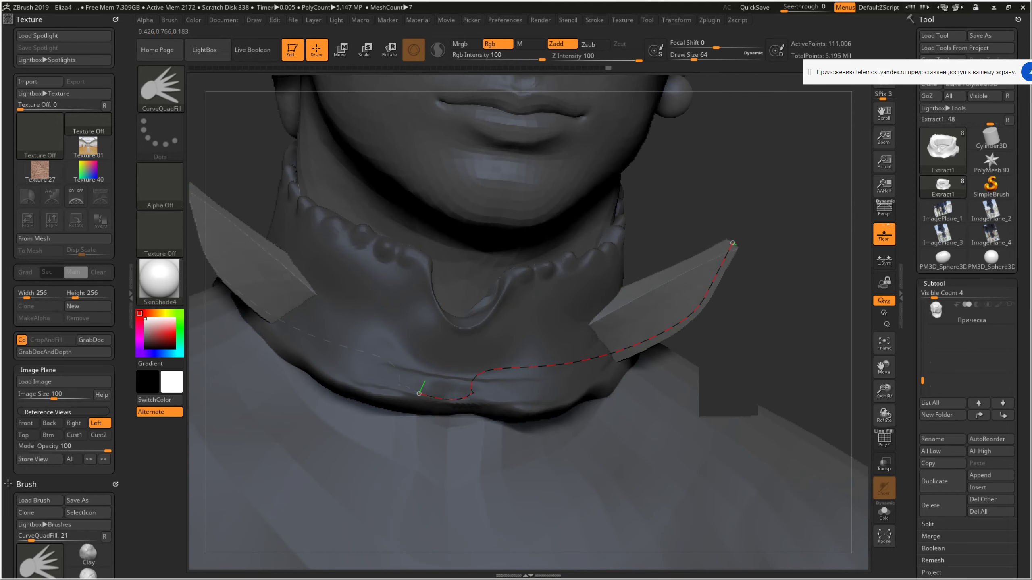
mouse_move(772, 244)
mouse_down()
mouse_move(610, 265)
mouse_move(660, 260)
mouse_up()
key(ctrl)
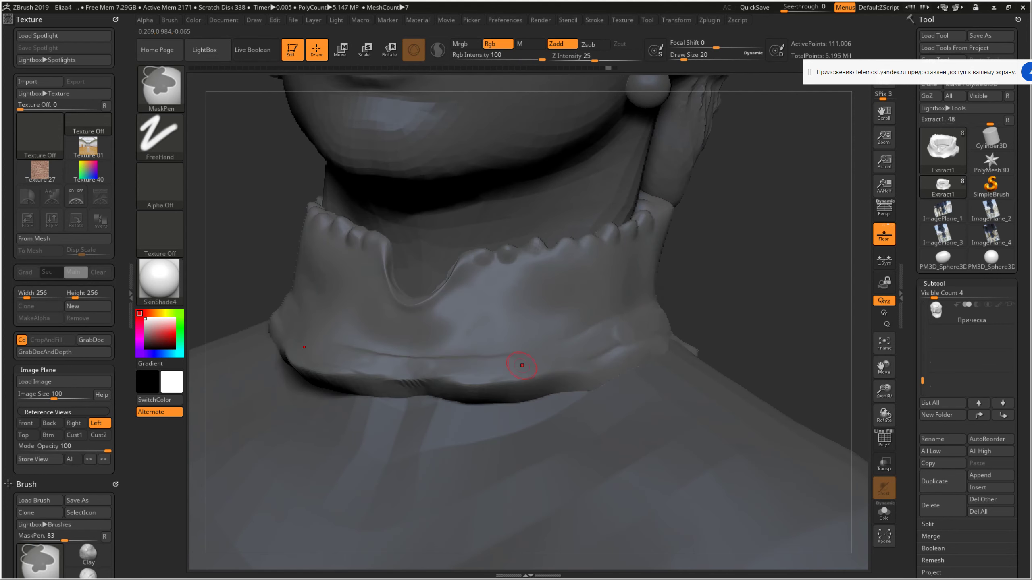
drag(662, 257, 609, 284)
drag(455, 255, 404, 356)
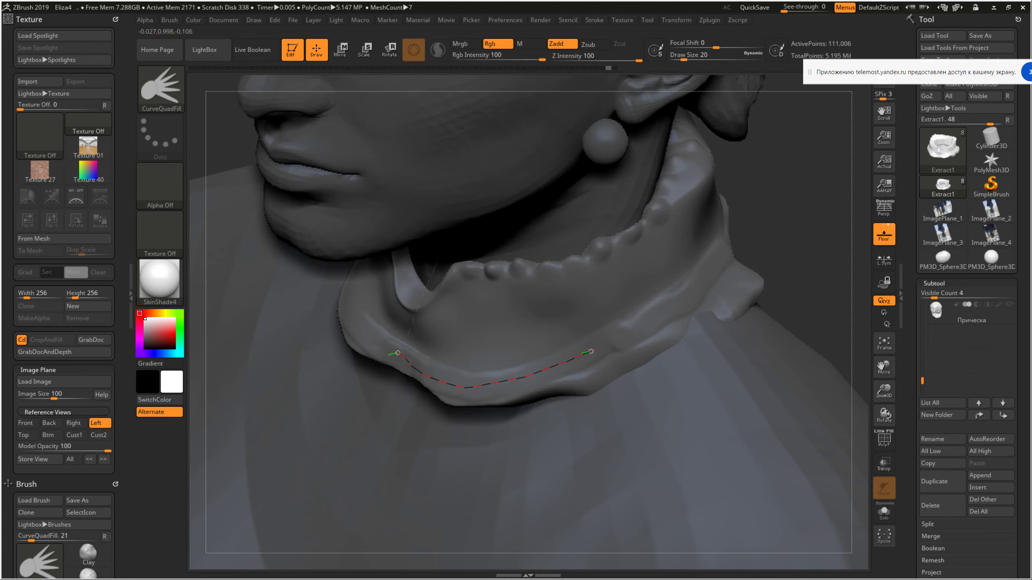
Draw a curve fill under the collar, step back, and bend it into a rounded flap
mouse_move(715, 268)
mouse_down()
mouse_move(695, 246)
mouse_move(715, 233)
mouse_move(628, 230)
mouse_up()
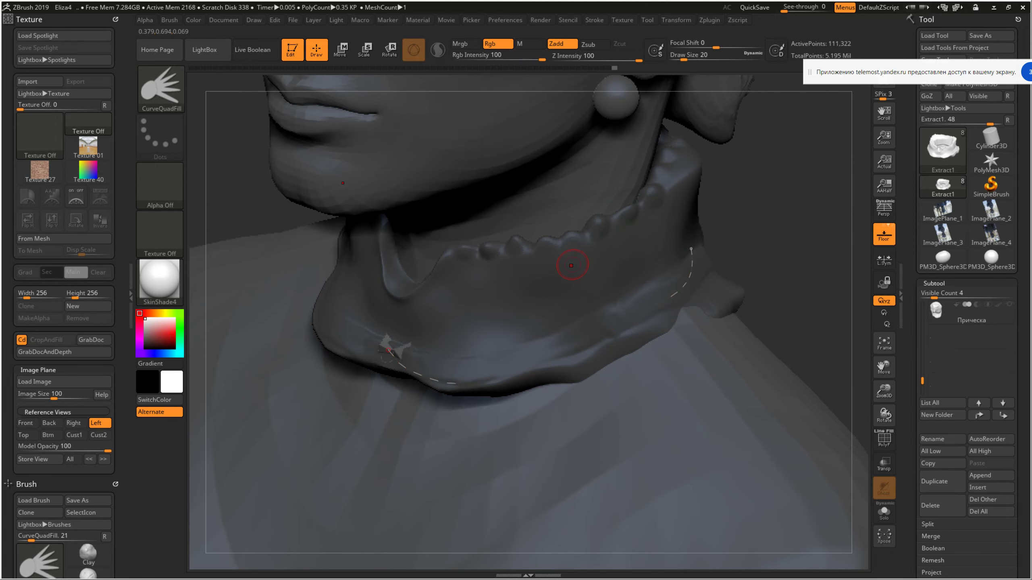
key(ctrl+z)
mouse_move(471, 386)
mouse_down()
mouse_move(357, 293)
mouse_move(297, 366)
mouse_up()
drag(461, 300, 334, 324)
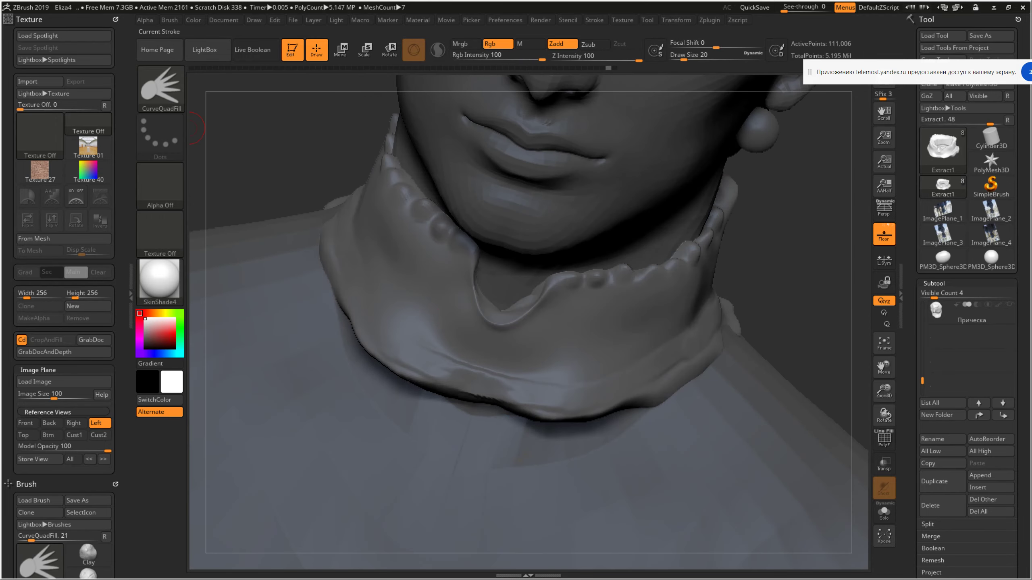
click(160, 87)
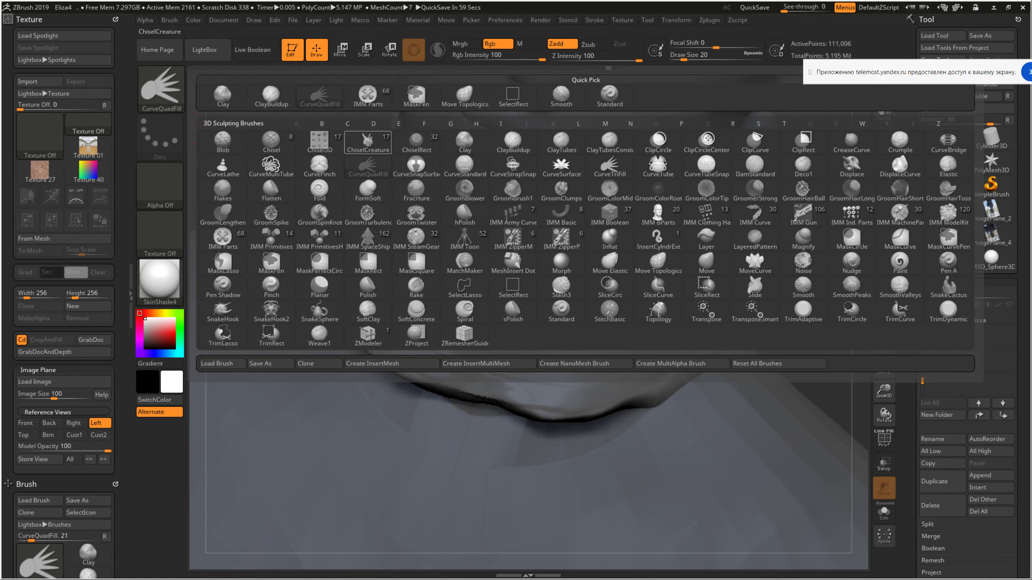
Try IMM Basic half-ring inserts along the collar, then undo them
click(561, 215)
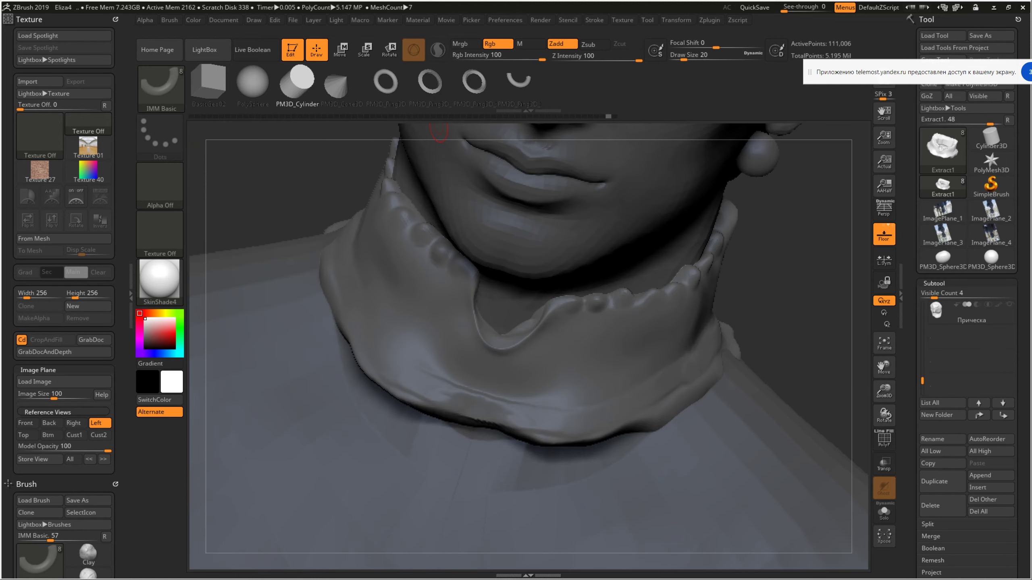
drag(425, 386, 559, 389)
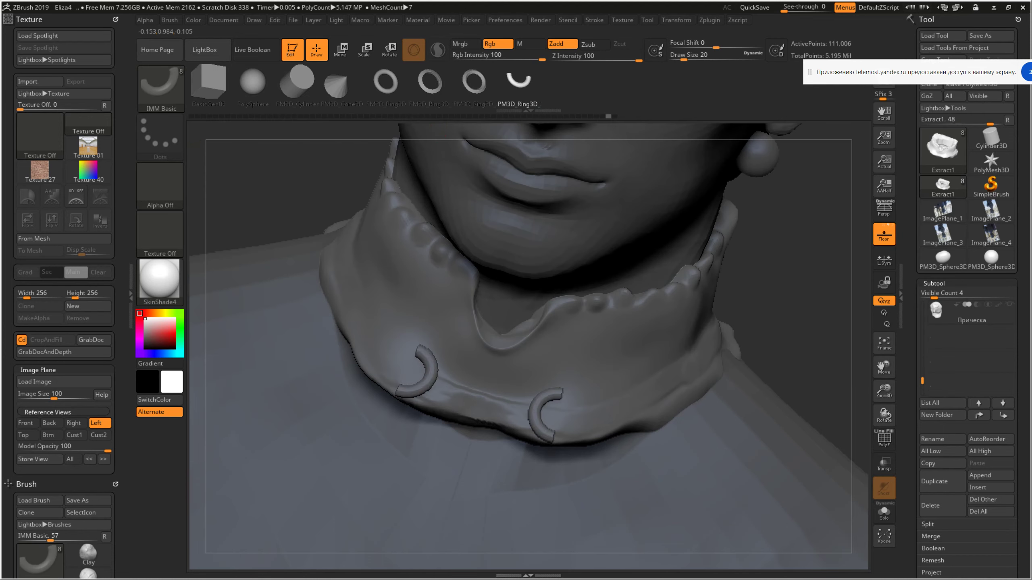
right_drag(559, 390, 346, 134)
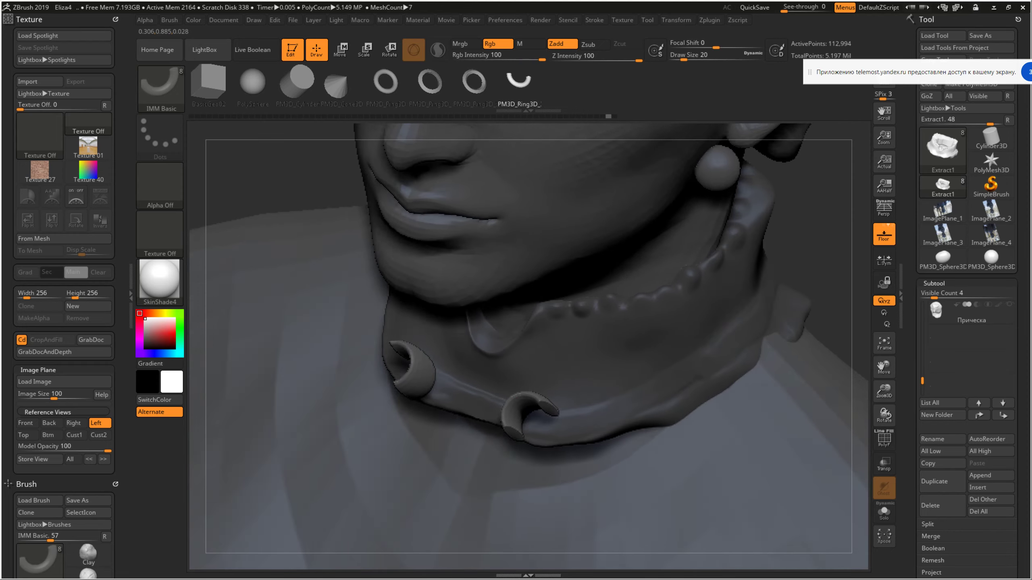
key(ctrl+z)
Test the SnakeCactus brush with a small blob on the jaw
key(b)
click(161, 88)
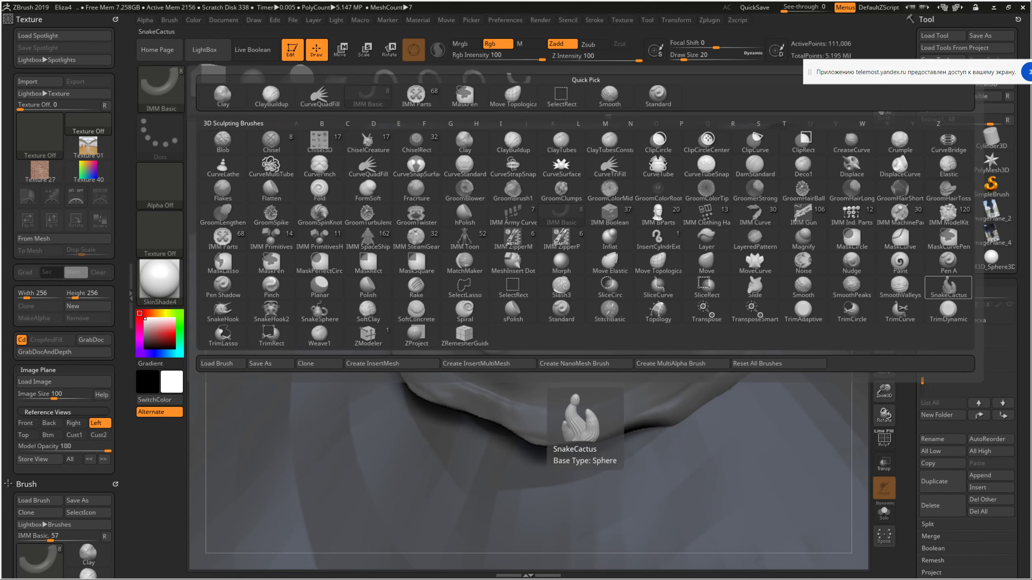
click(948, 286)
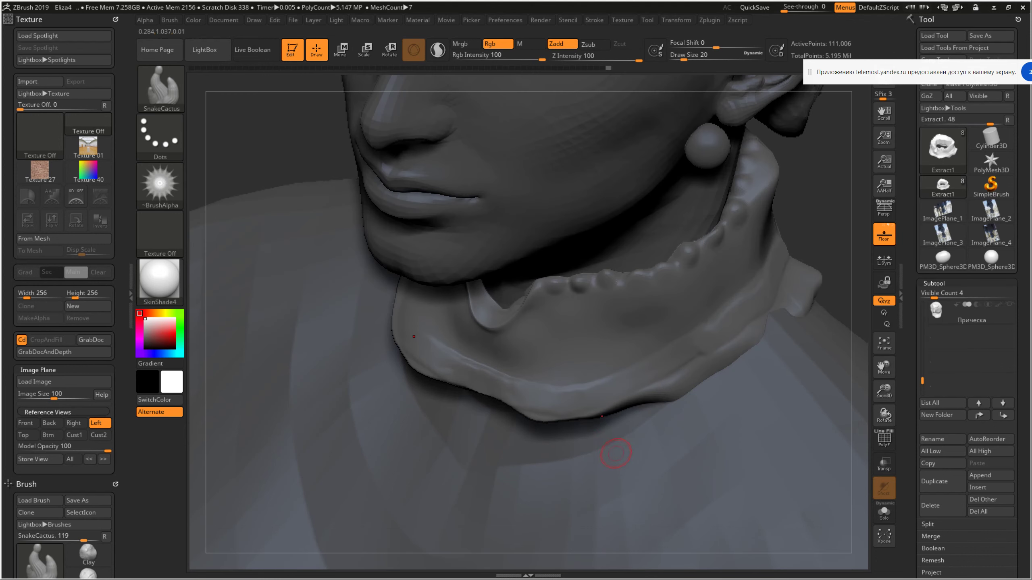
click(607, 381)
click(161, 88)
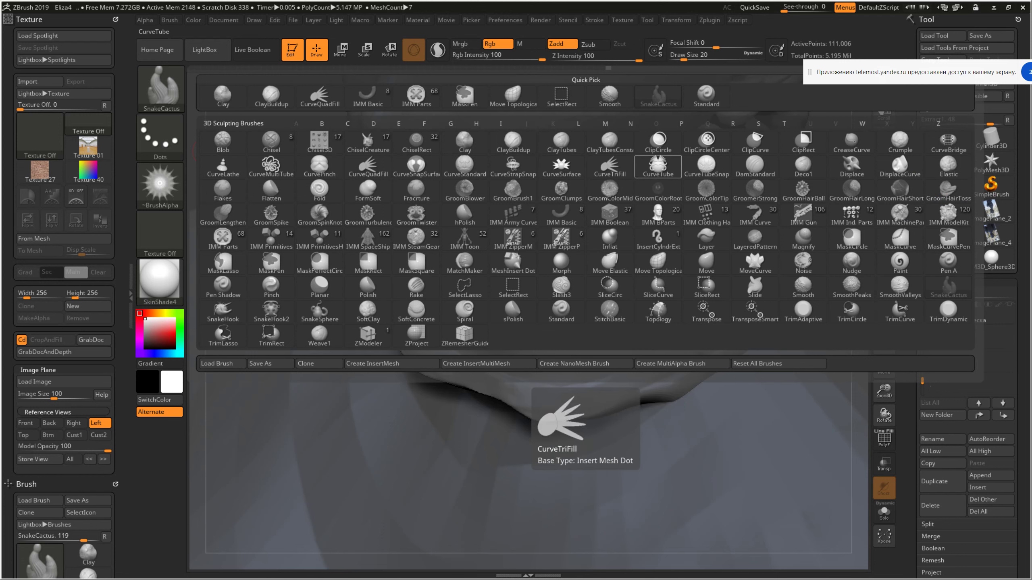
Draw a CurveTube along the collar's lower edge and smooth its end
click(659, 166)
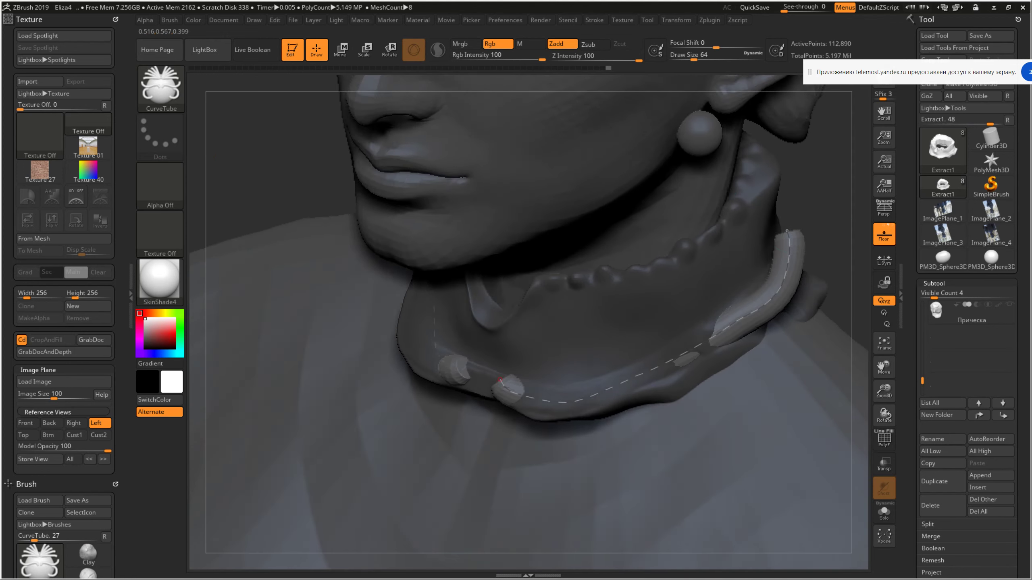
right_drag(500, 380, 565, 369)
drag(601, 276, 606, 348)
right_drag(636, 343, 564, 323)
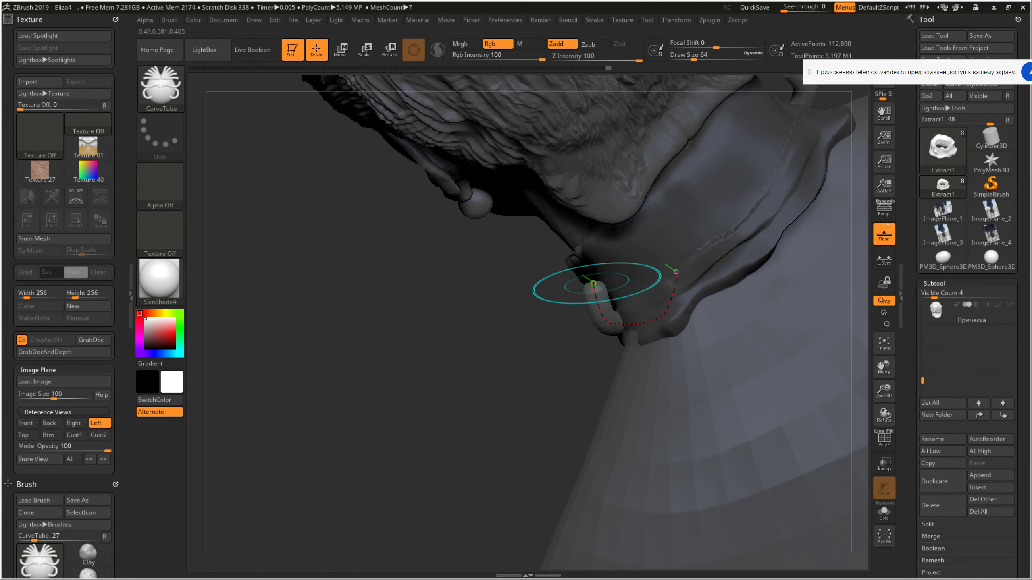
mouse_move(593, 283)
mouse_down()
mouse_move(668, 304)
mouse_move(648, 321)
mouse_up()
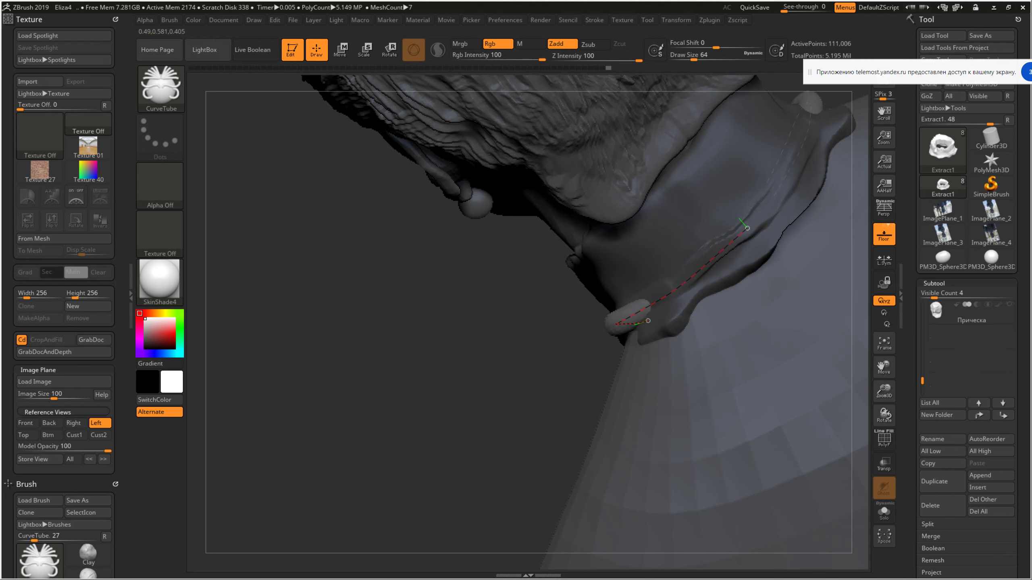
right_drag(632, 322, 536, 336)
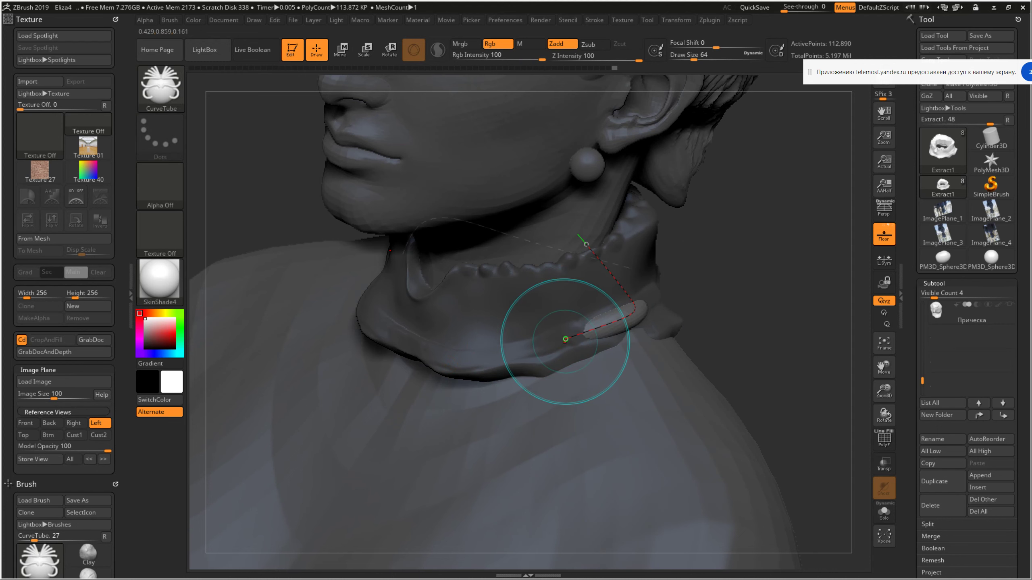
key(ctrl)
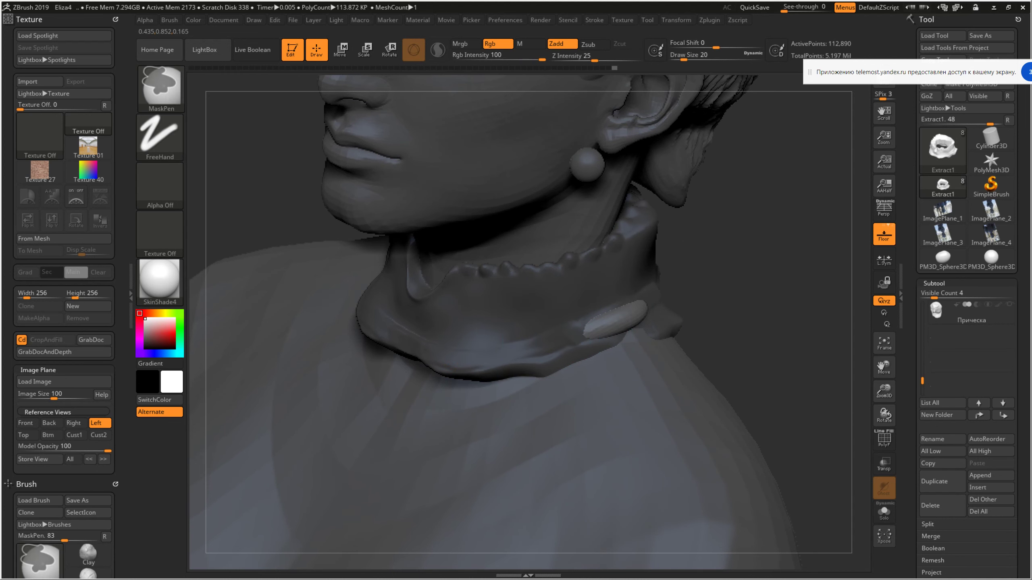
drag(772, 488, 553, 341)
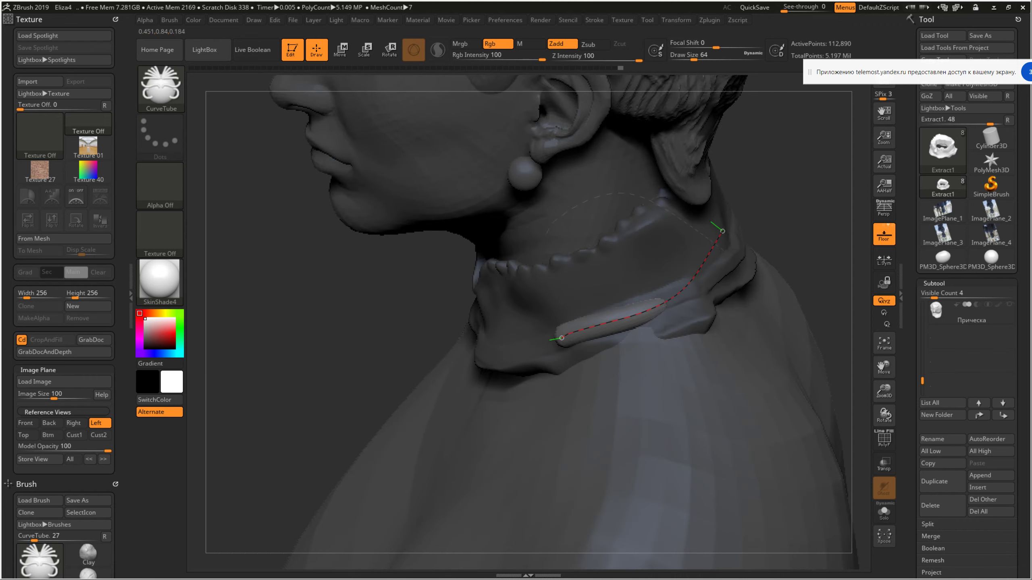
shift+drag(500, 346, 506, 357)
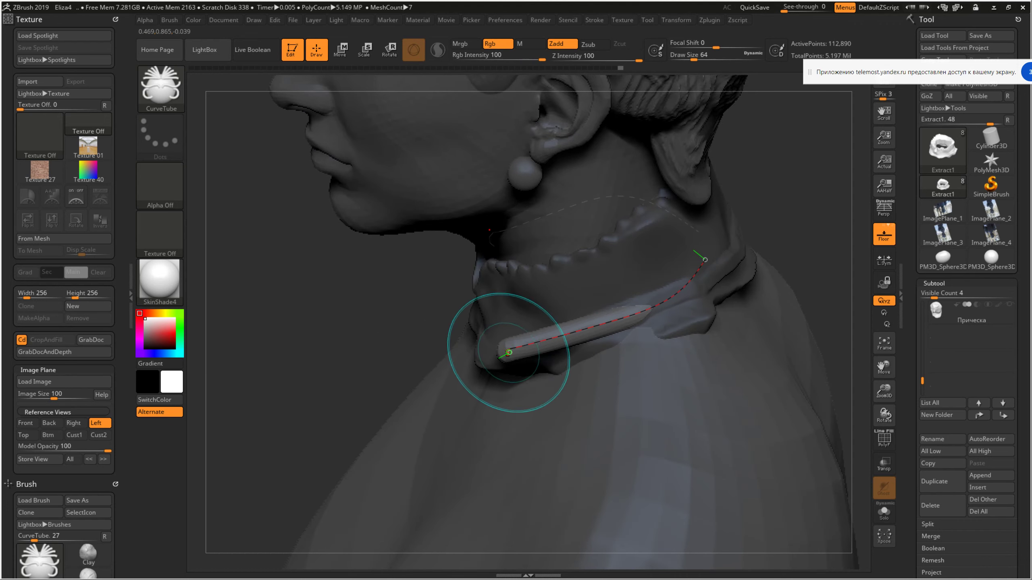
Reshape the right and left collar tubes and extend the tube around the back
drag(772, 508, 657, 277)
key(ctrl)
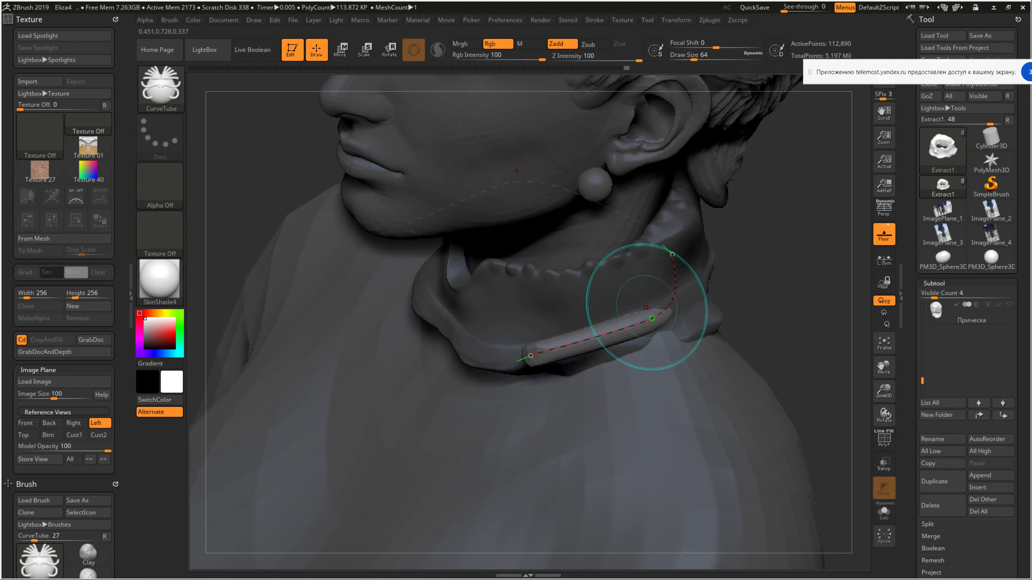
drag(772, 508, 627, 296)
drag(792, 244, 690, 252)
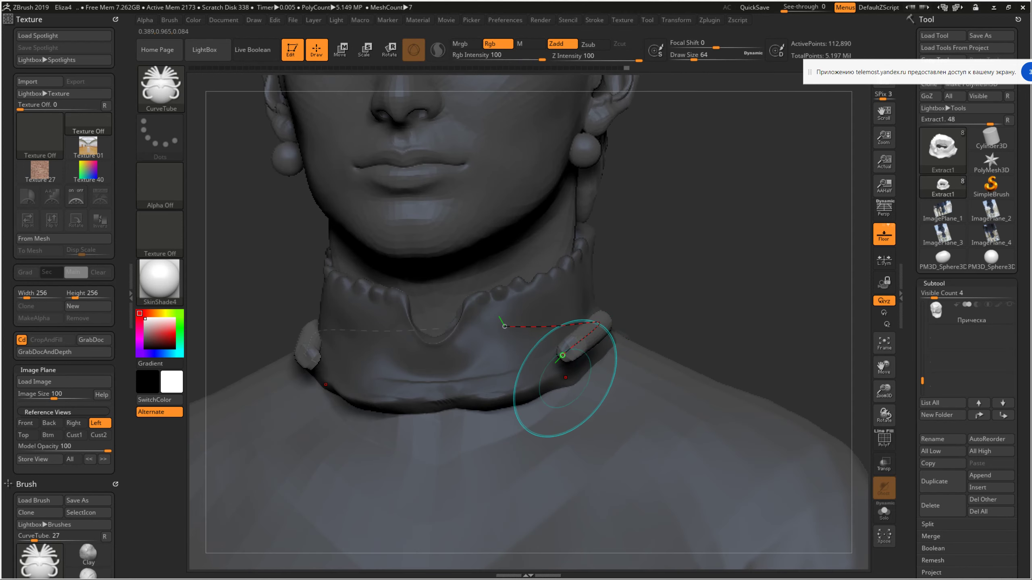
drag(552, 352, 597, 324)
drag(523, 371, 447, 378)
mouse_move(690, 508)
mouse_down()
mouse_move(510, 378)
mouse_move(491, 405)
mouse_up()
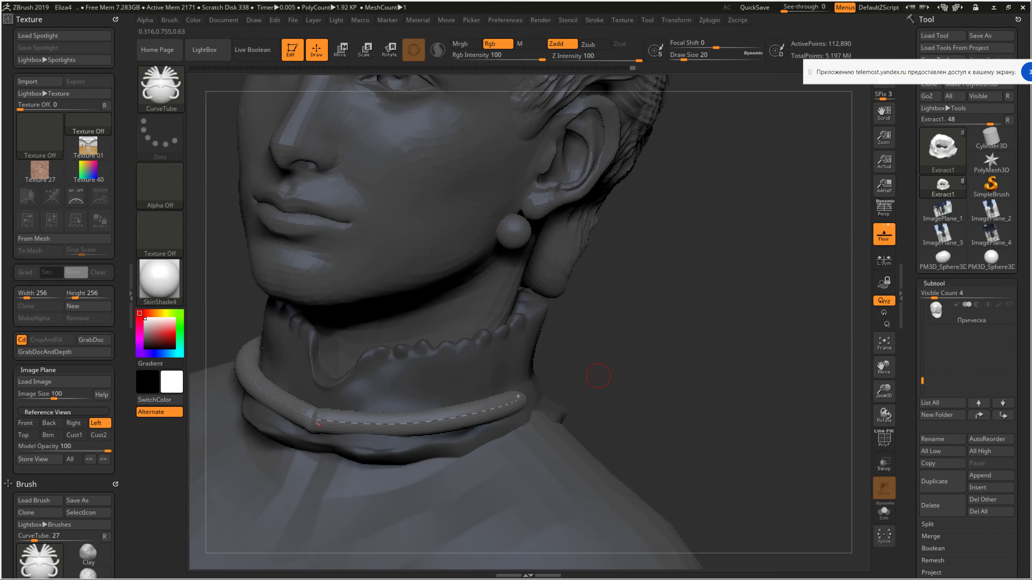
mouse_move(491, 405)
mouse_down()
mouse_move(577, 361)
mouse_move(479, 401)
mouse_up()
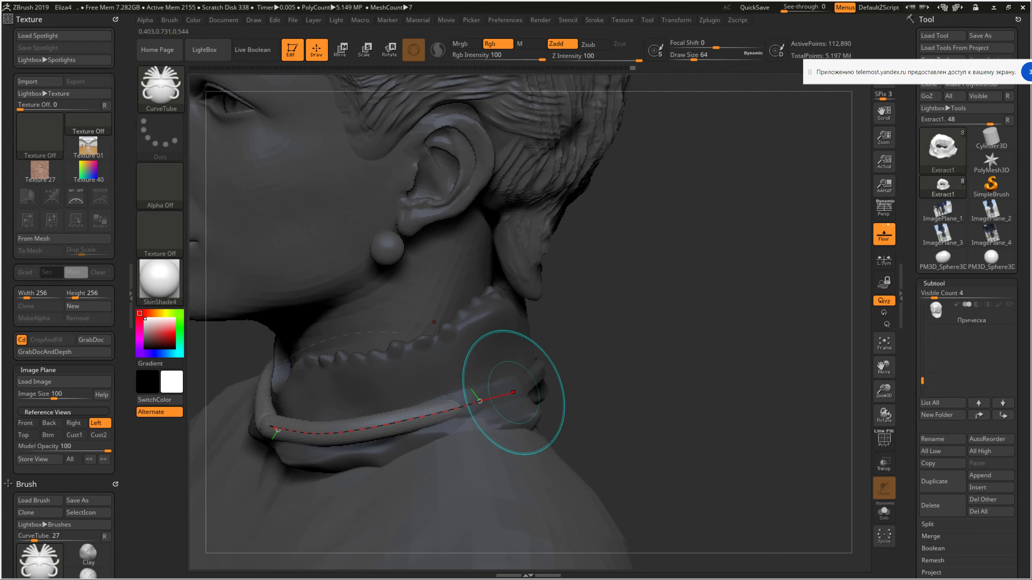
drag(536, 369, 540, 243)
drag(480, 396, 599, 341)
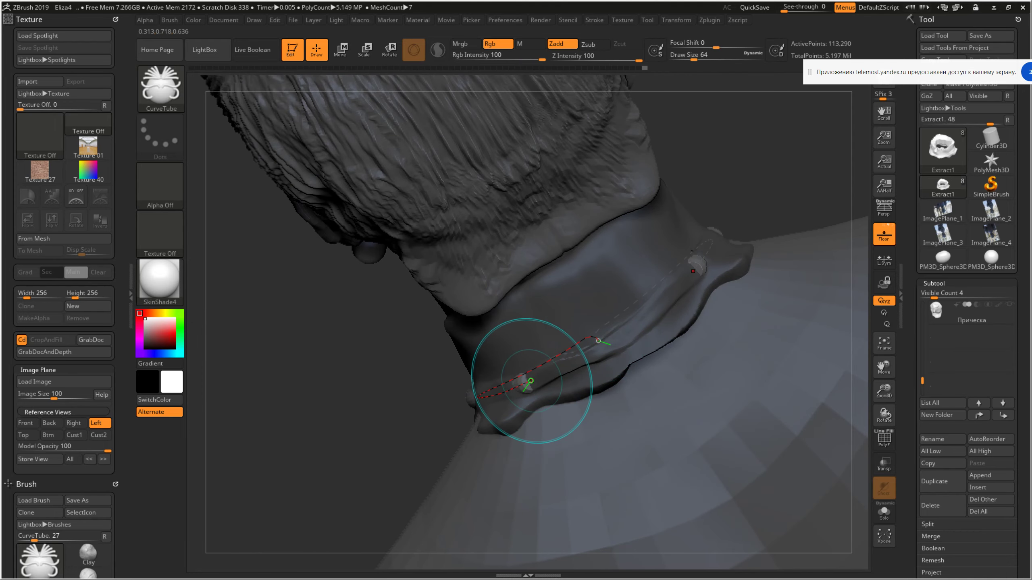
Adjust the tube's lower end, commit it, and update it along the neck curve
key(ctrl)
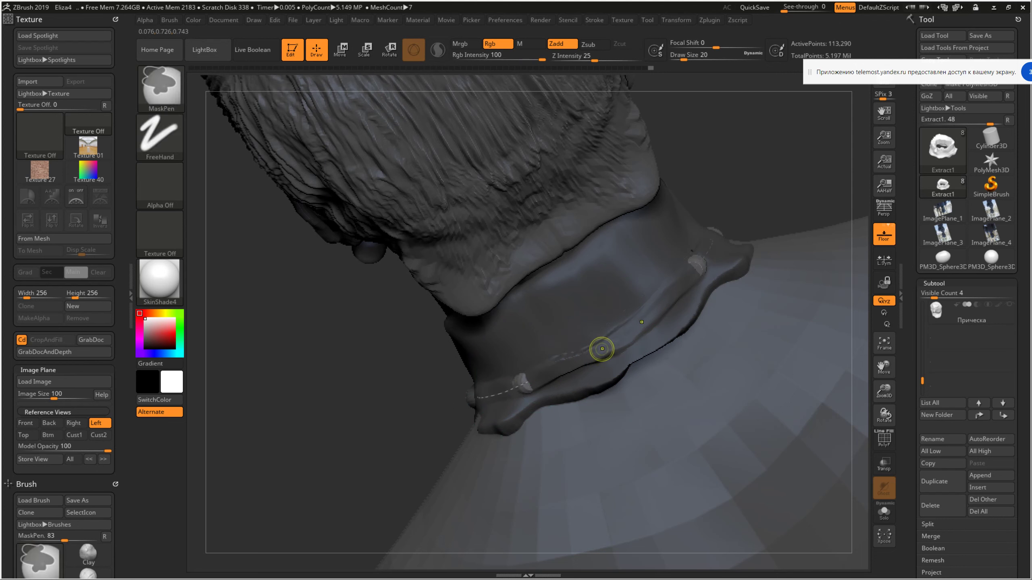
key(ctrl)
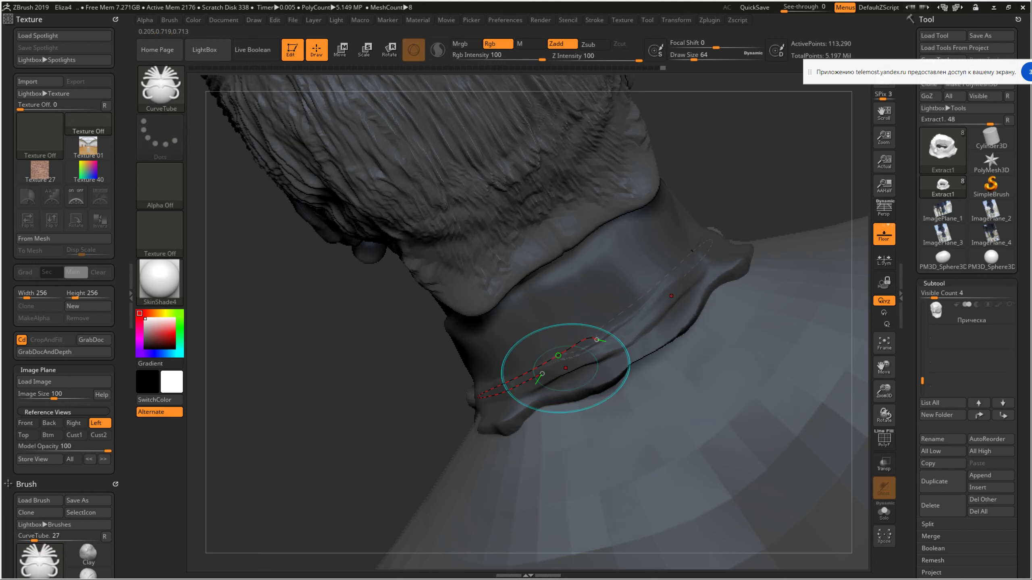
drag(543, 374, 531, 380)
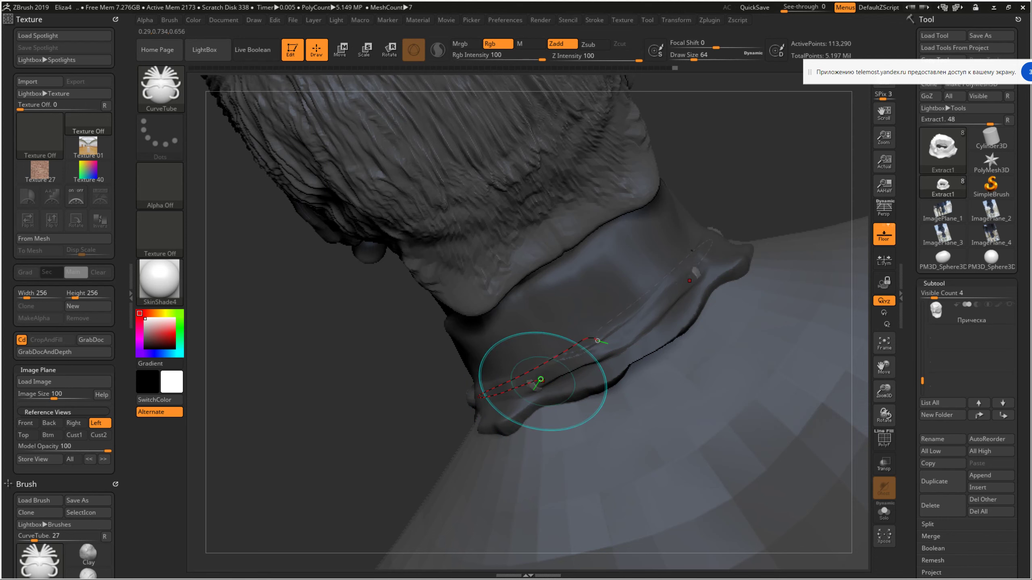
key(ctrl)
alt+click(541, 382)
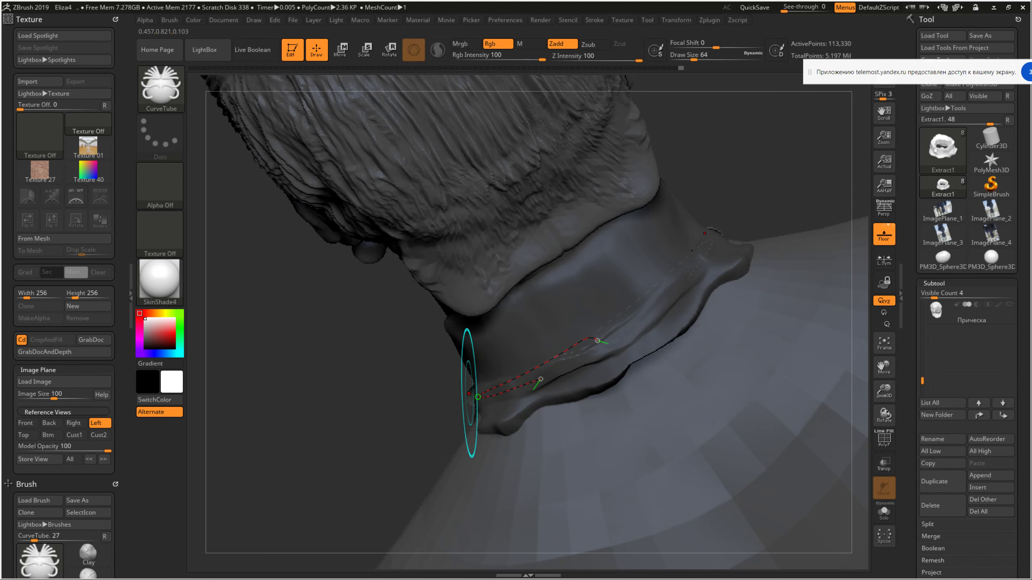
right_drag(460, 402, 545, 362)
drag(315, 394, 500, 416)
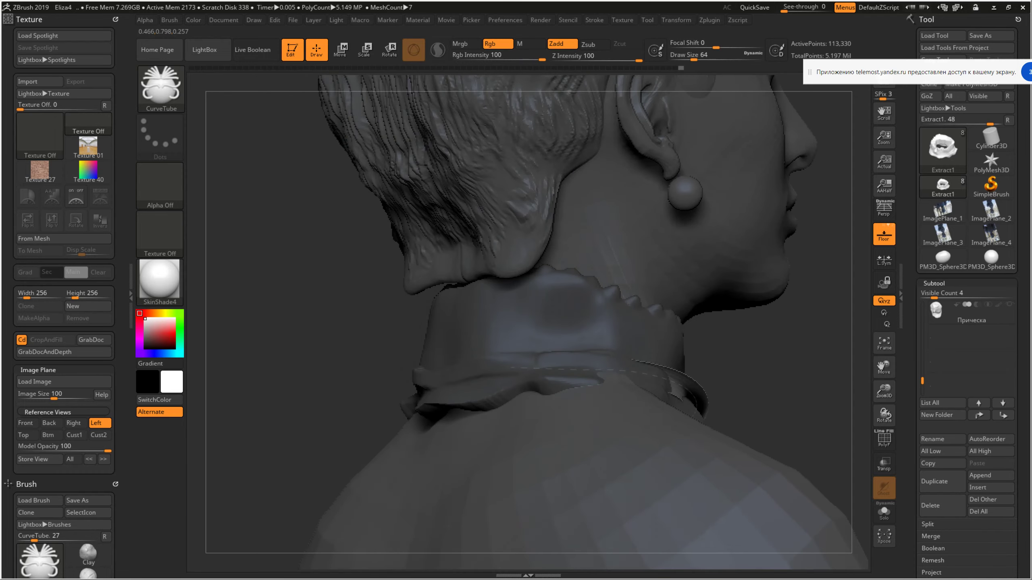
key(ctrl)
ctrl+click(499, 416)
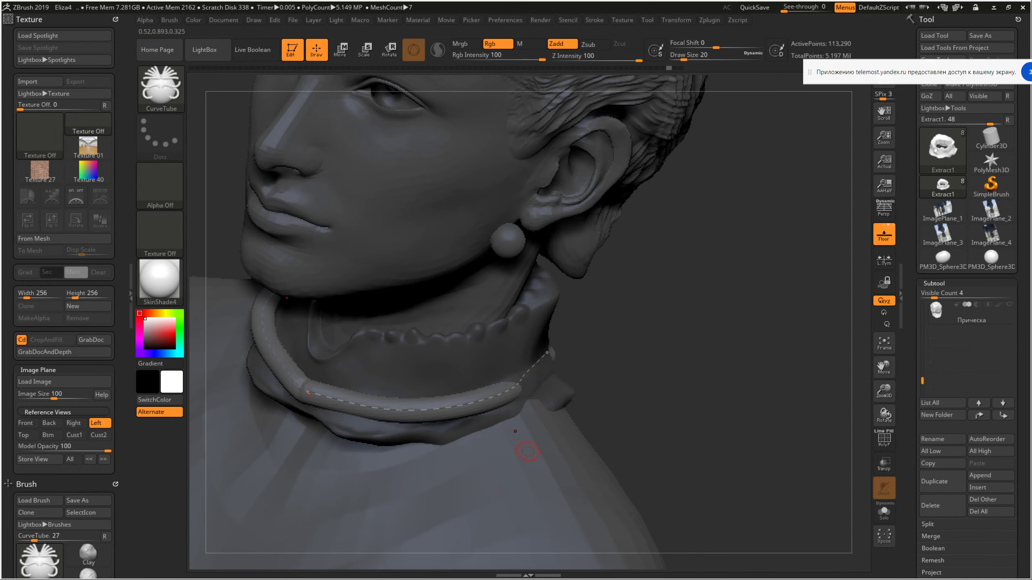
key(ctrl)
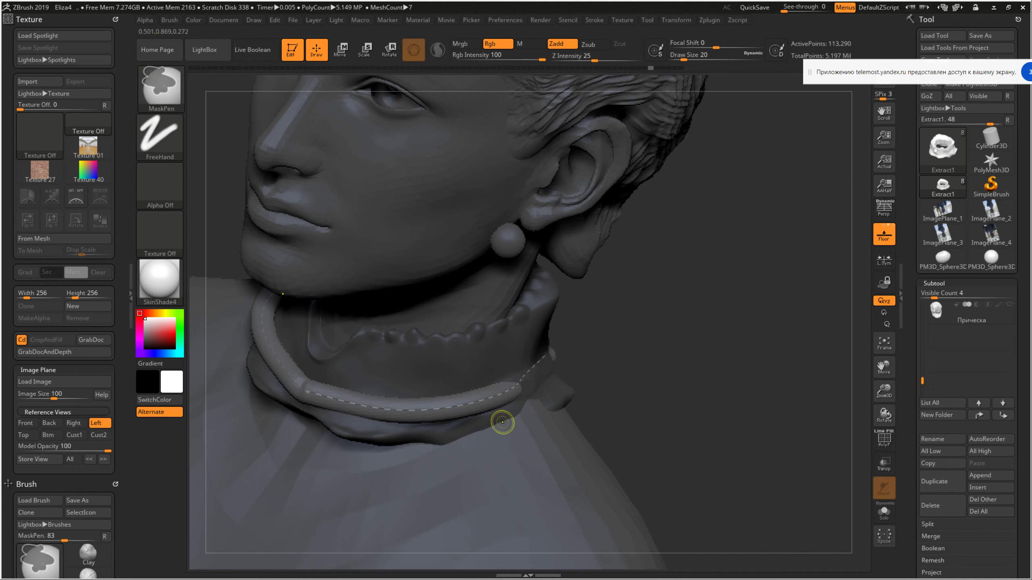
Drag the Undo History slider back until the neck tube disappears
click(628, 67)
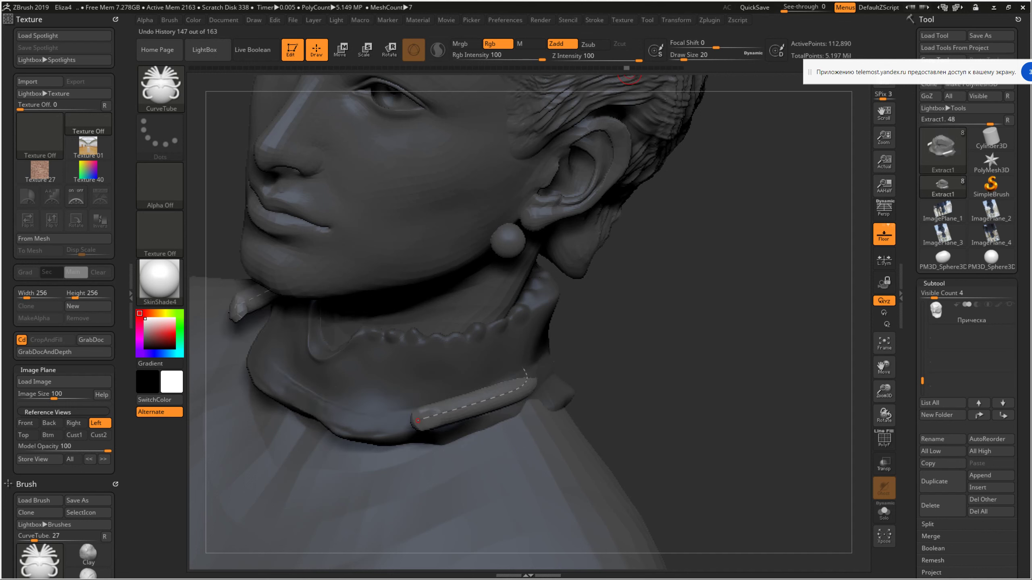
mouse_move(627, 68)
mouse_down()
mouse_move(590, 67)
mouse_move(615, 68)
mouse_up()
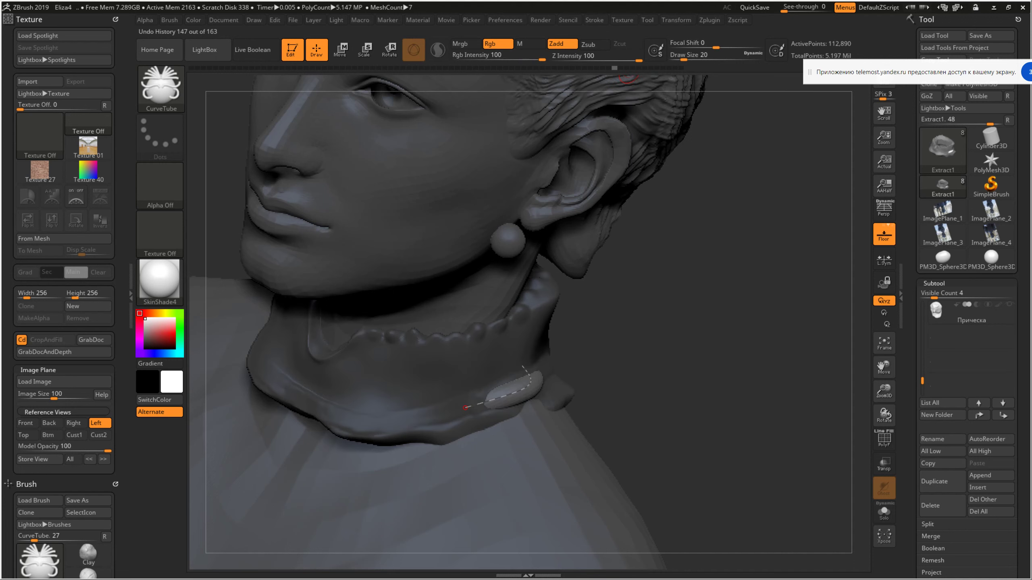
drag(614, 68, 609, 68)
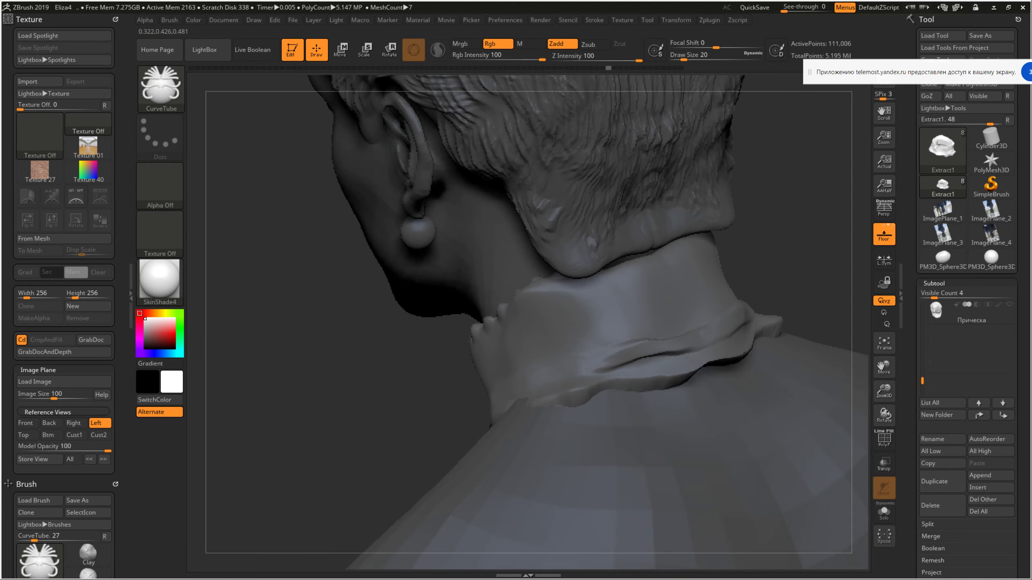
Switch to the Clay brush and start sculpting the collar, discarding the later undo history
click(161, 88)
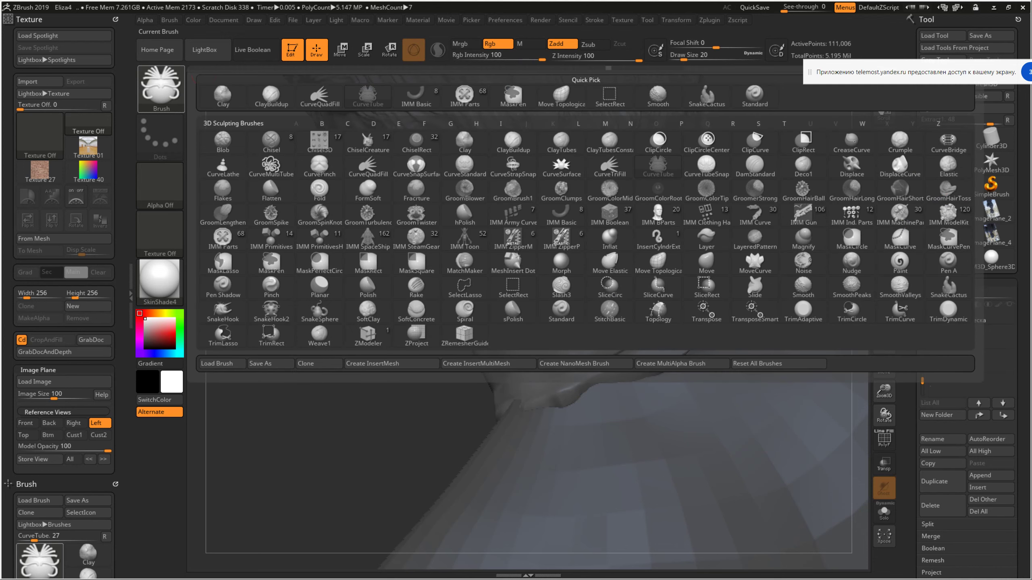
key(c)
key(l)
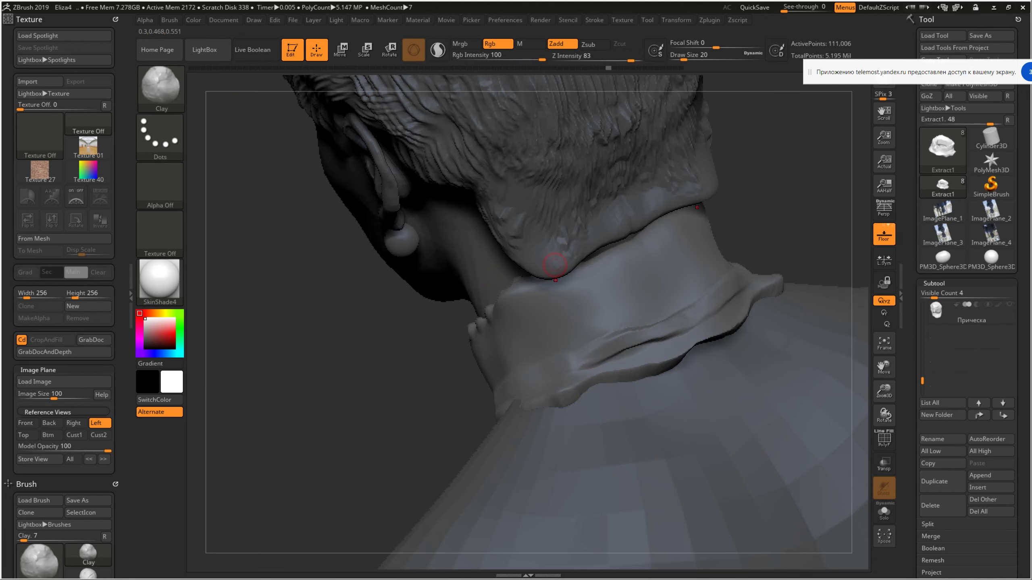
mouse_move(569, 372)
right_down()
mouse_move(668, 300)
mouse_move(586, 357)
right_up()
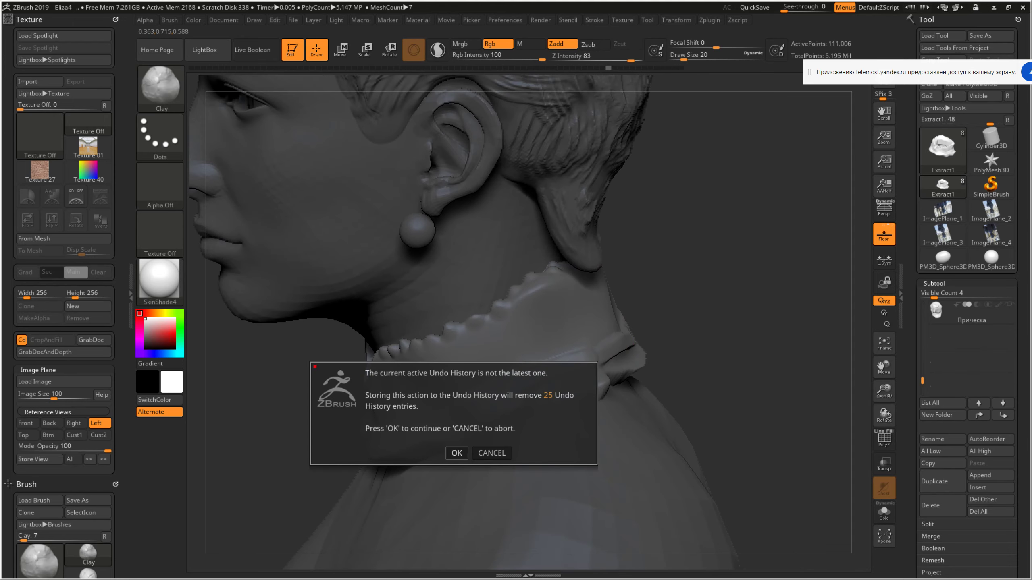
click(456, 453)
Build up and smooth a thick roll around the collar's lower edge, ending in left profile
right_drag(333, 427, 439, 417)
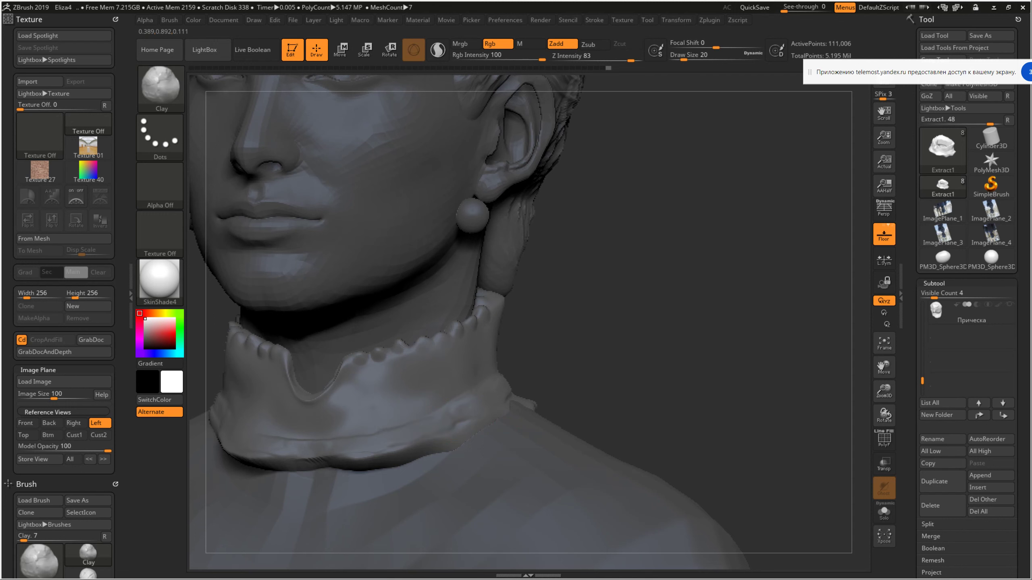
right_drag(414, 380, 473, 443)
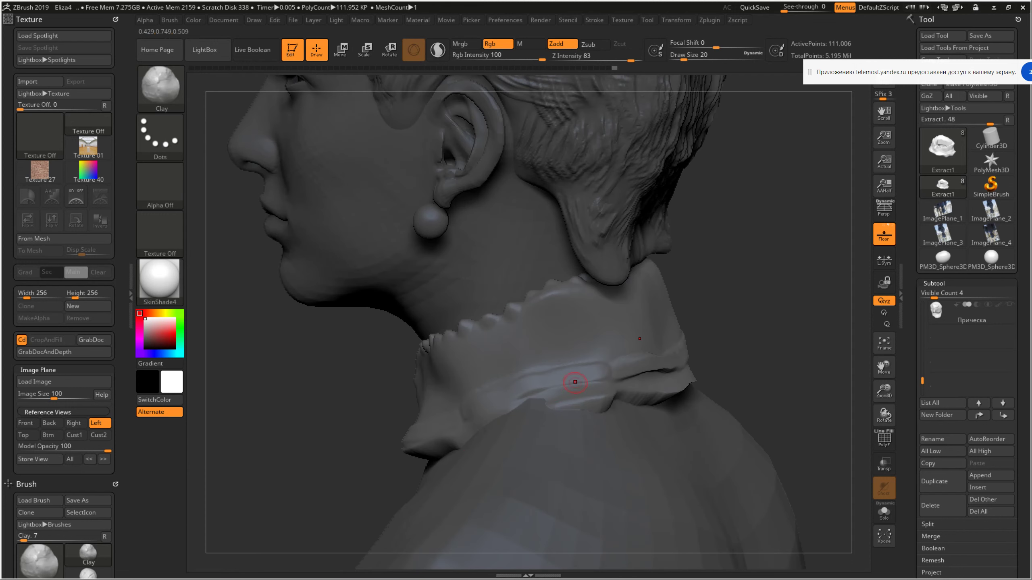
key(shift)
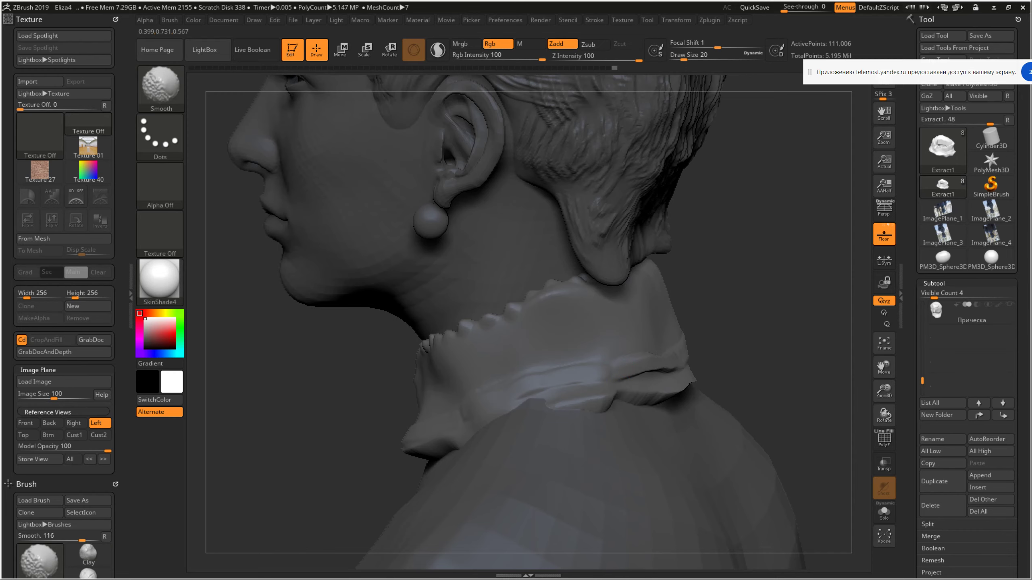
mouse_move(603, 381)
right_down()
mouse_move(687, 345)
mouse_move(541, 432)
right_up()
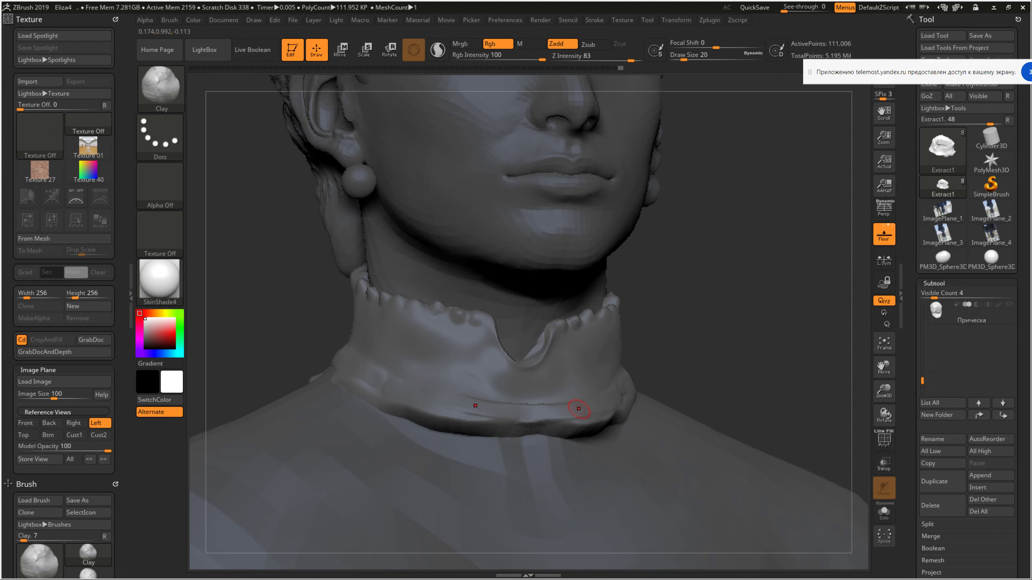
right_drag(582, 407, 504, 389)
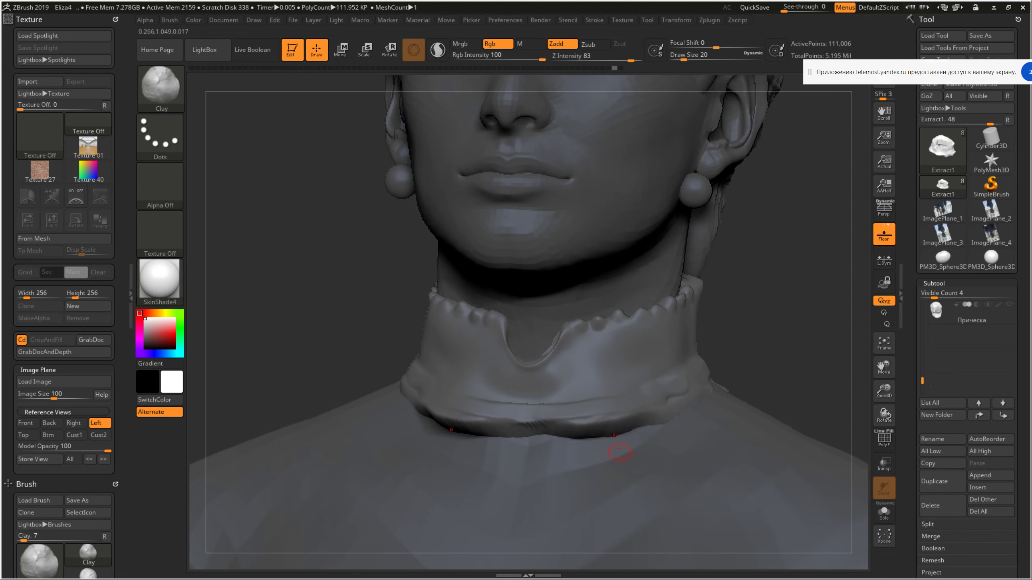
key(shift)
key(shift)
click(100, 424)
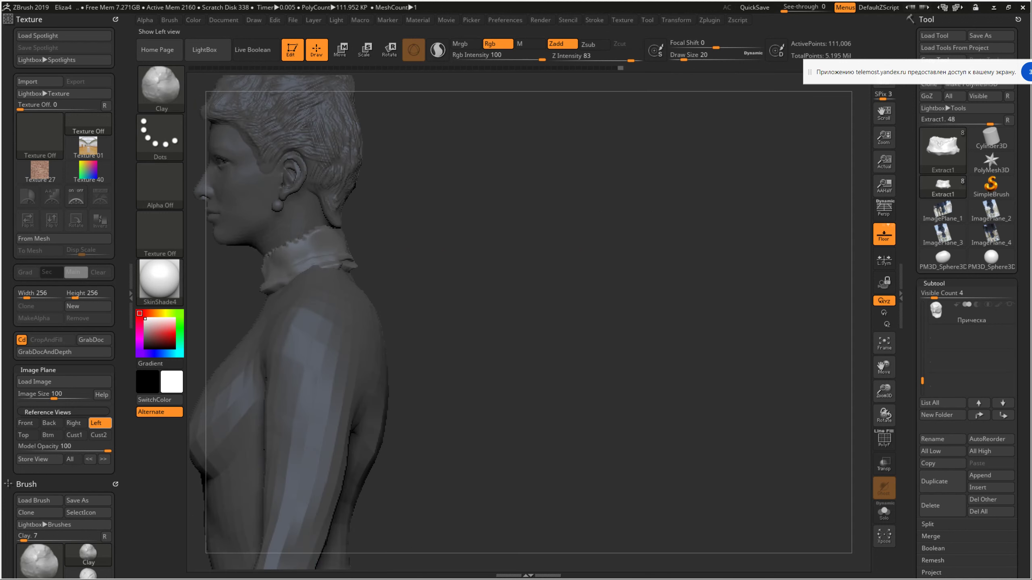
Compare the right profile against the statue photo and switch to the Move Topological brush
click(73, 424)
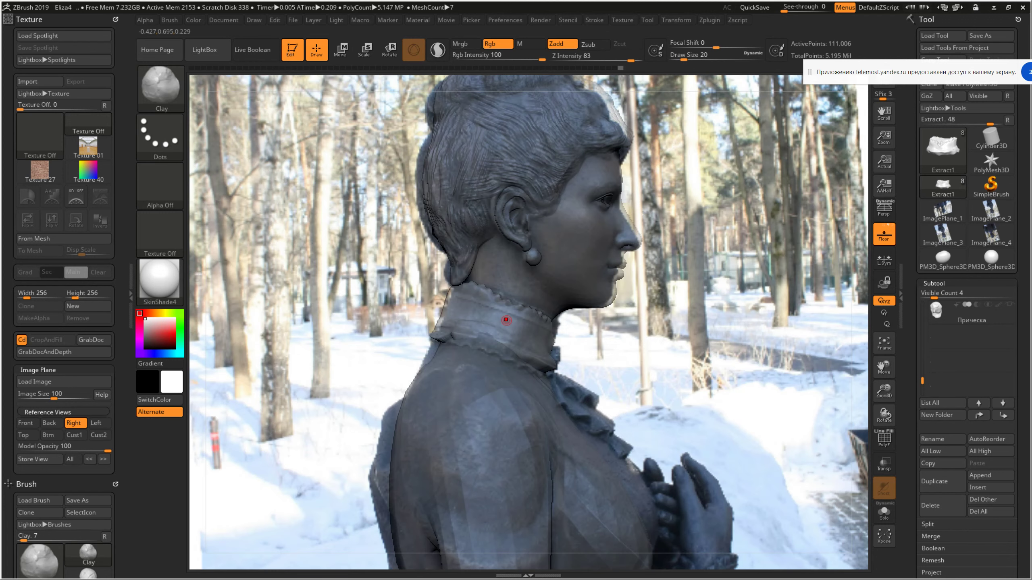
click(161, 87)
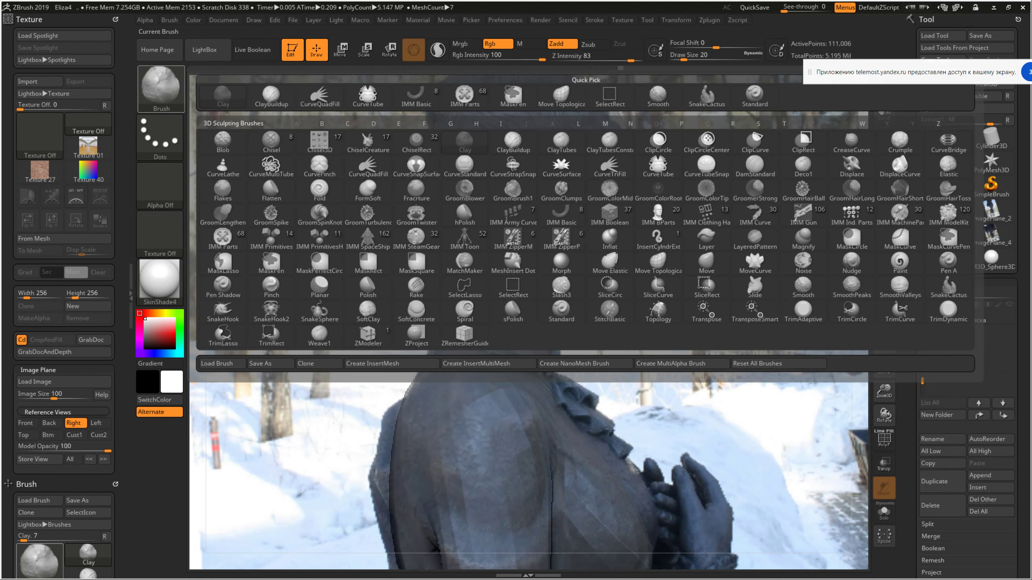
key(m)
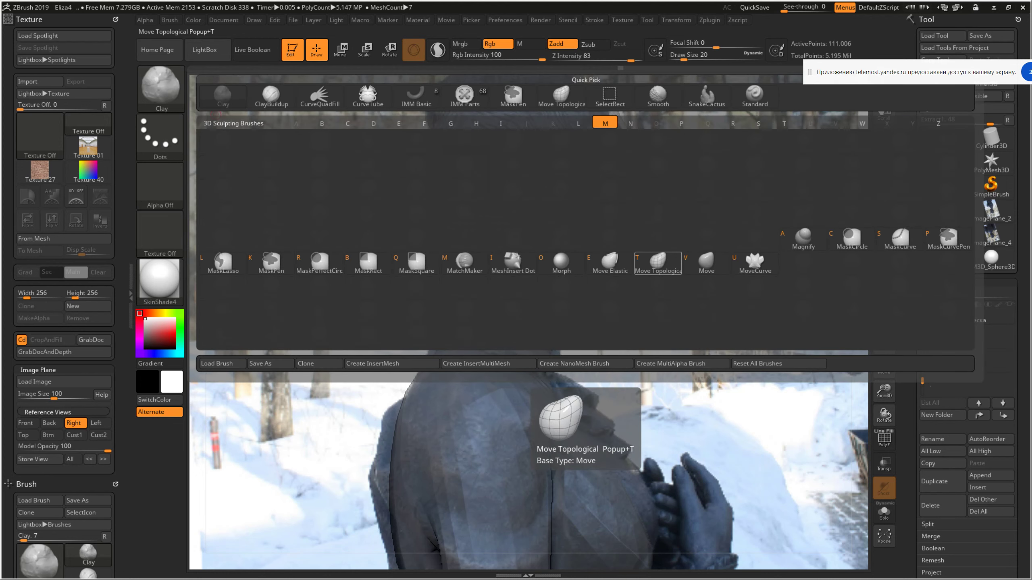
click(658, 262)
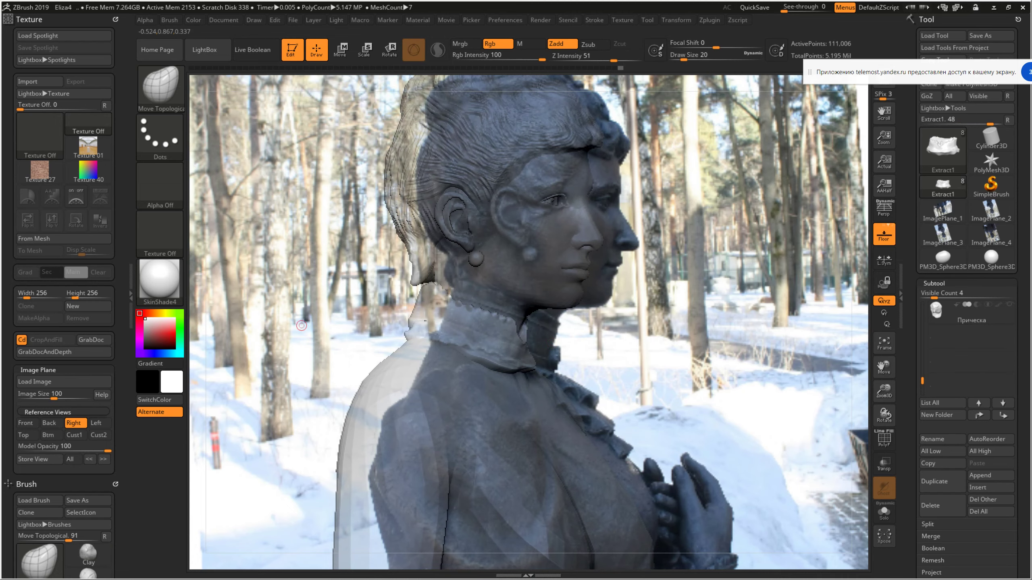
Pull the collar's upper front rim into a V-shaped notch, checking it from several angles
click(96, 423)
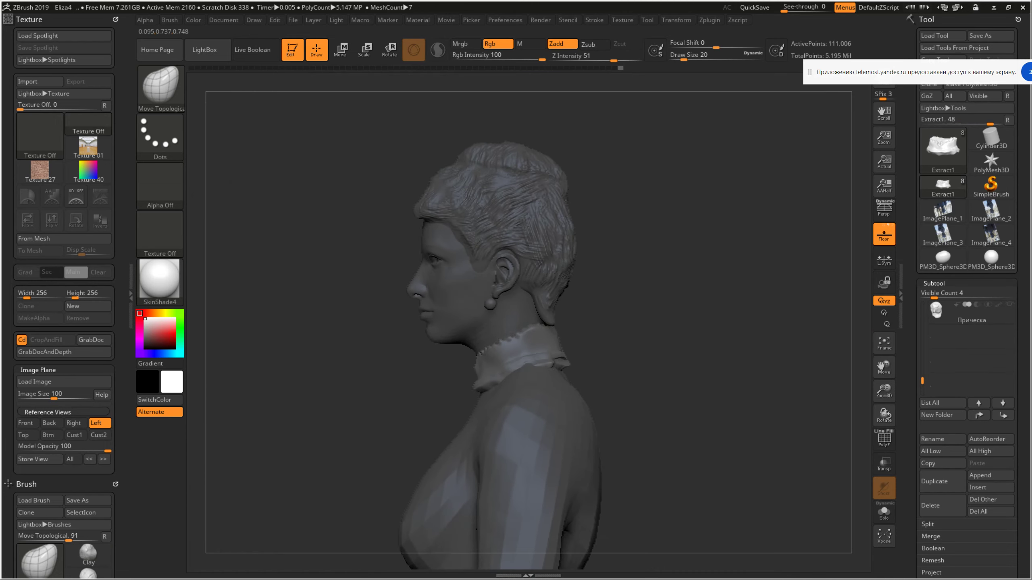
right_drag(622, 433, 528, 406)
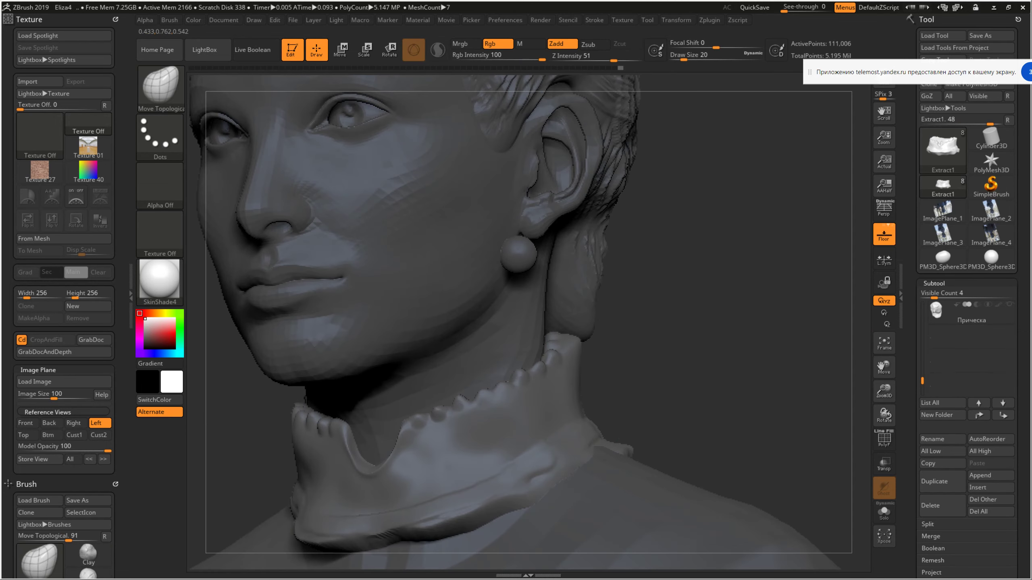
key(space)
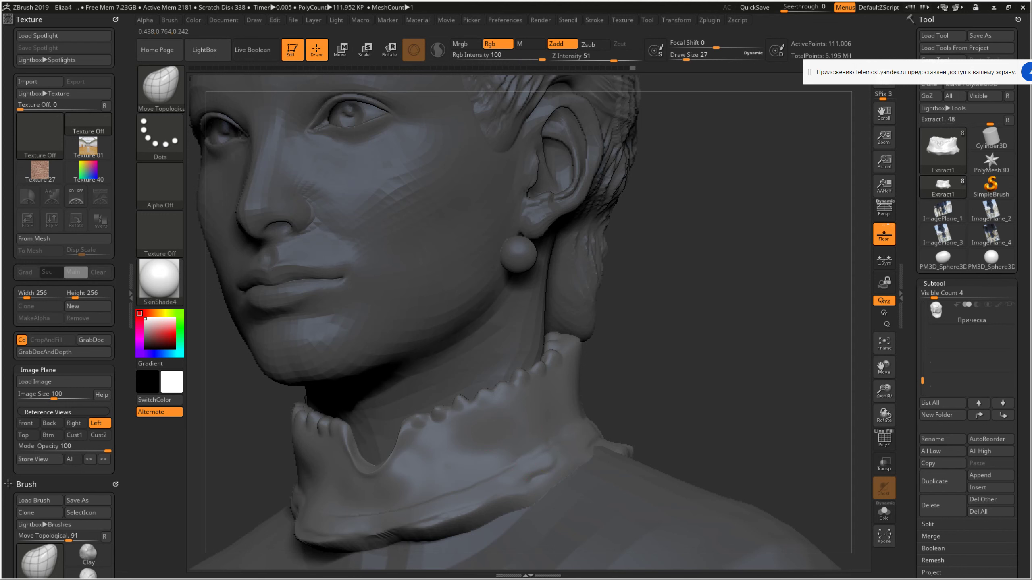
shift+drag(536, 461, 553, 468)
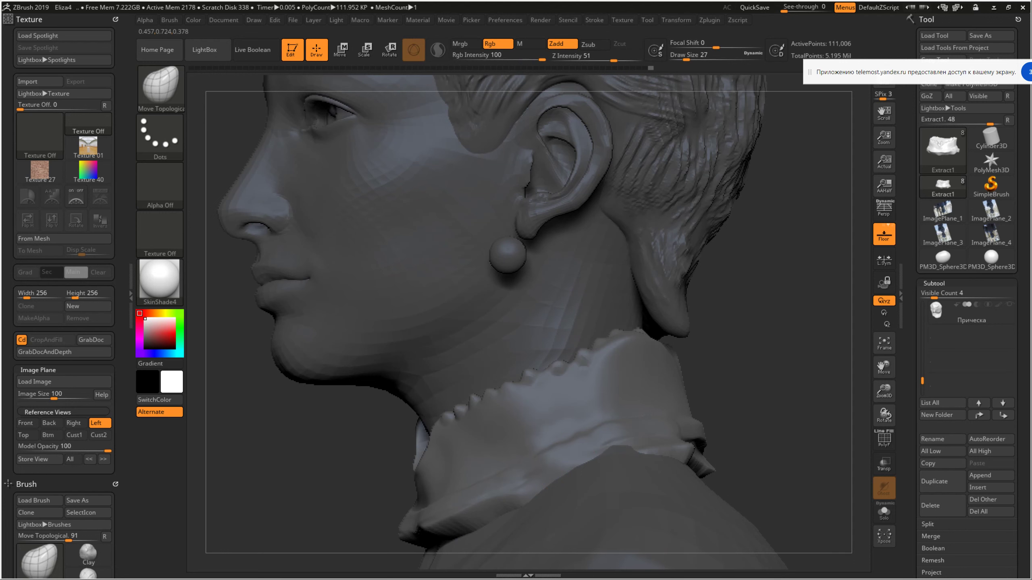
drag(772, 427, 673, 421)
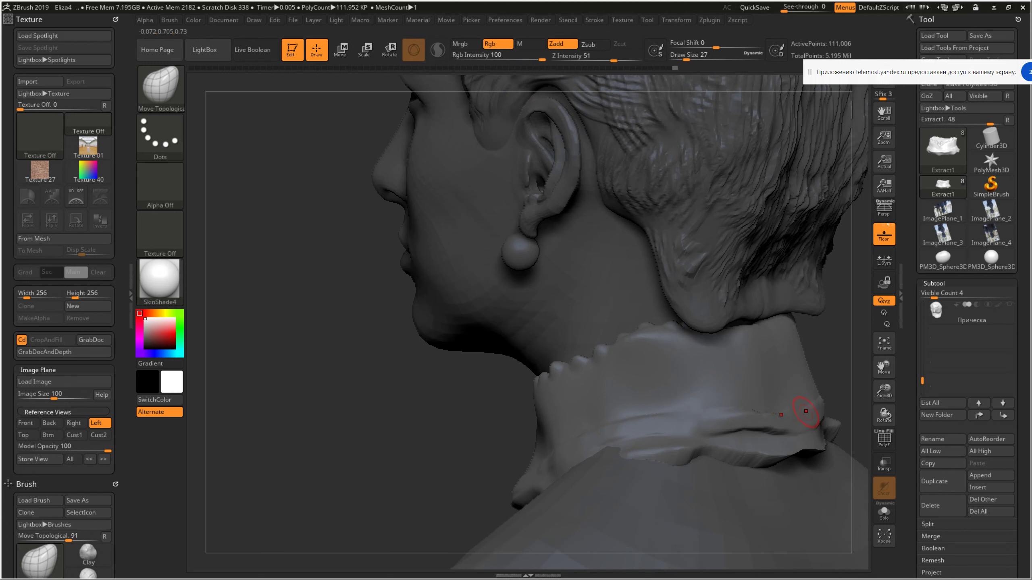
mouse_move(447, 427)
mouse_down()
mouse_move(647, 443)
mouse_move(620, 443)
mouse_up()
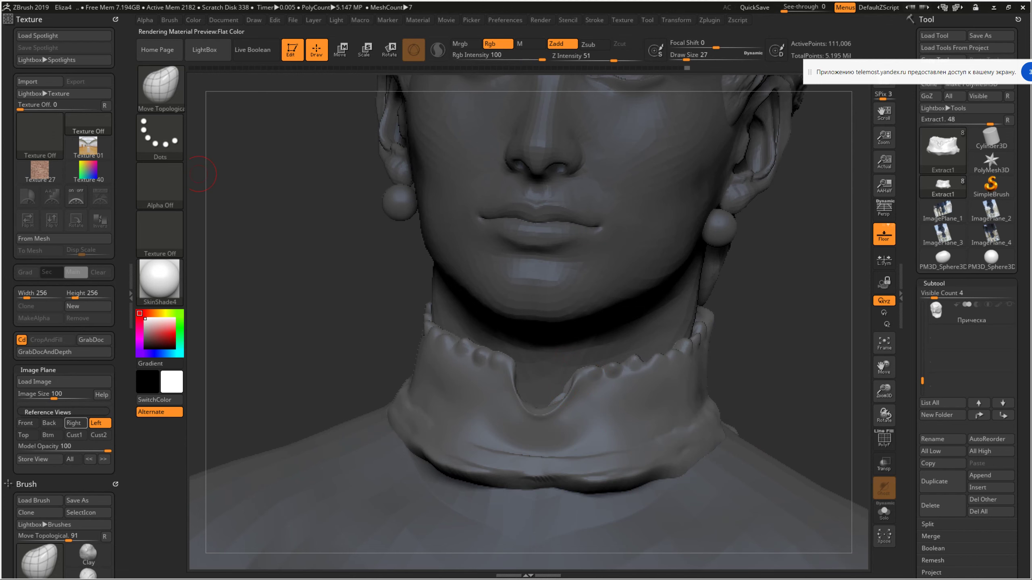
Align the bust's front view with the statue's front photo and store it
click(74, 423)
click(25, 422)
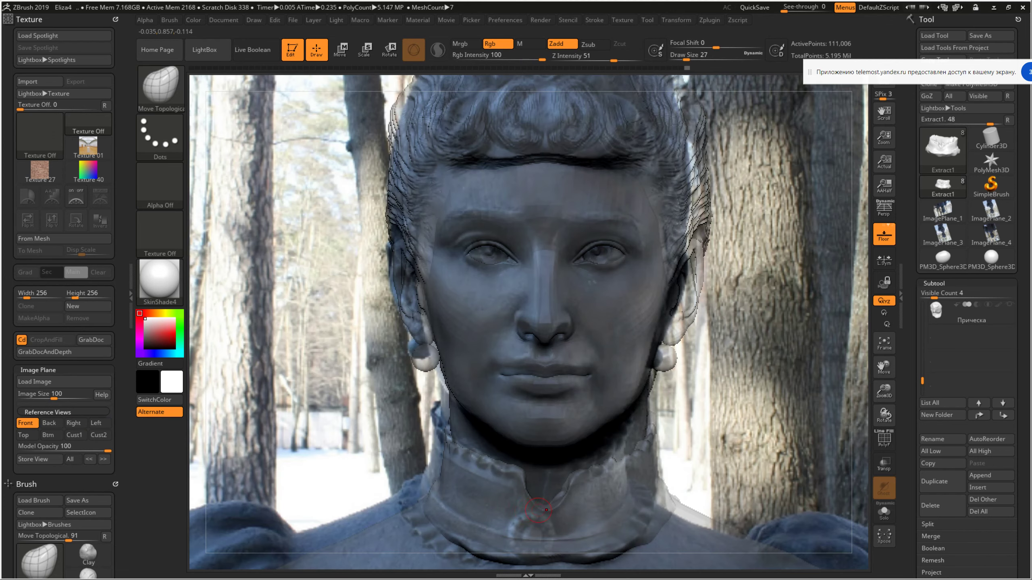
drag(538, 510, 524, 508)
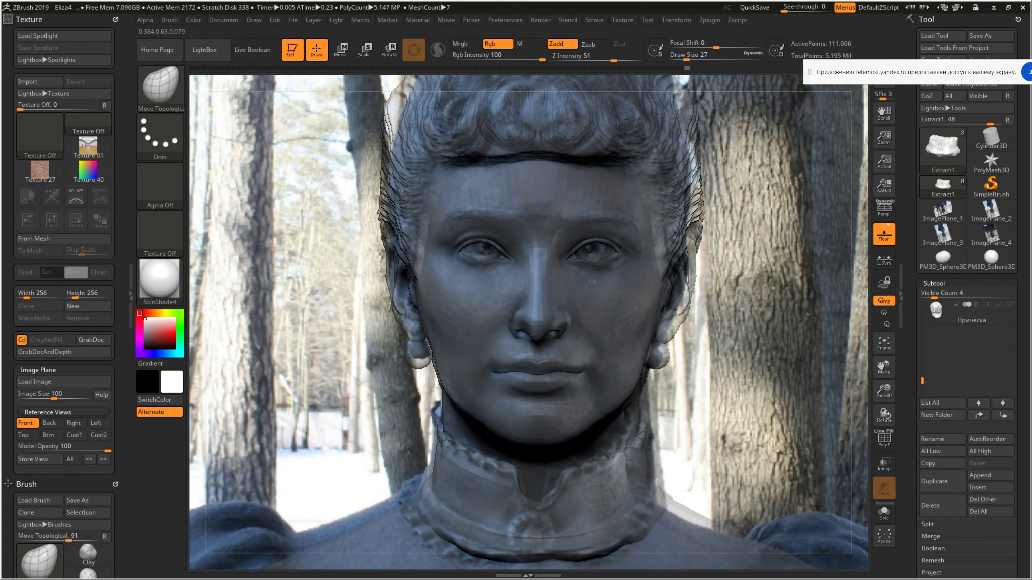
click(39, 459)
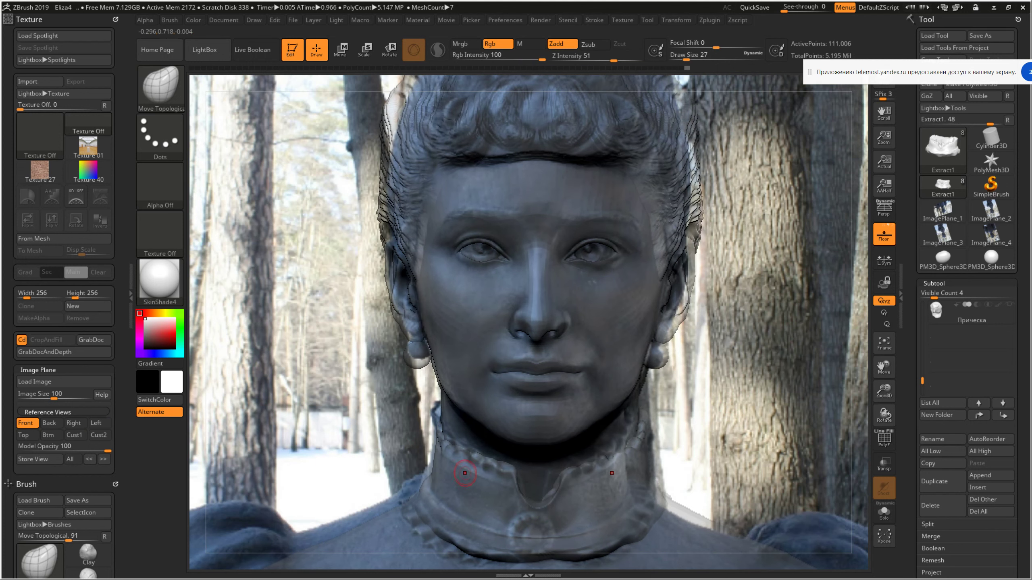
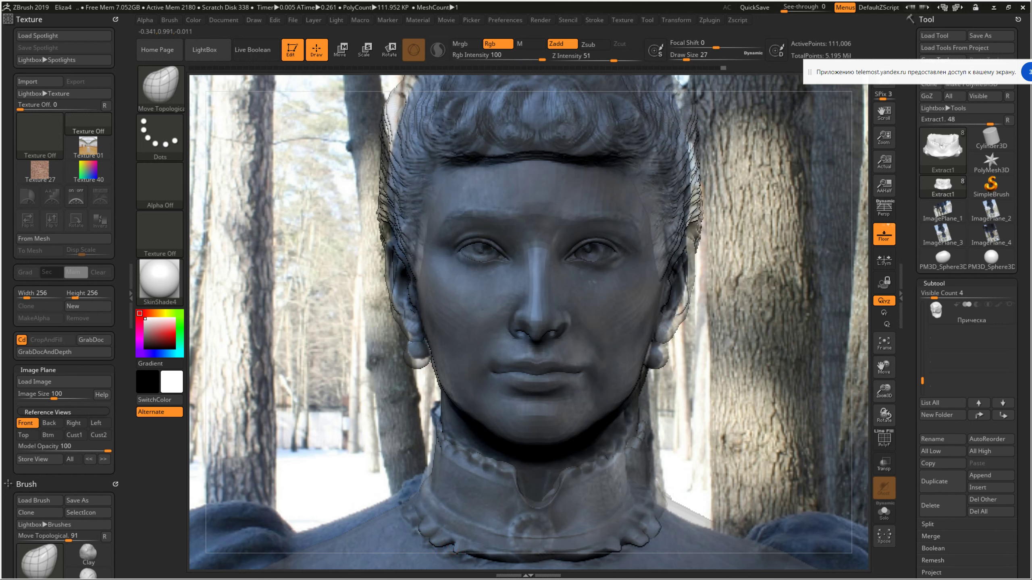
Raise Draw Size to 31 and push the collar's lower edge down to match the front photo
key(space)
drag(449, 403, 451, 403)
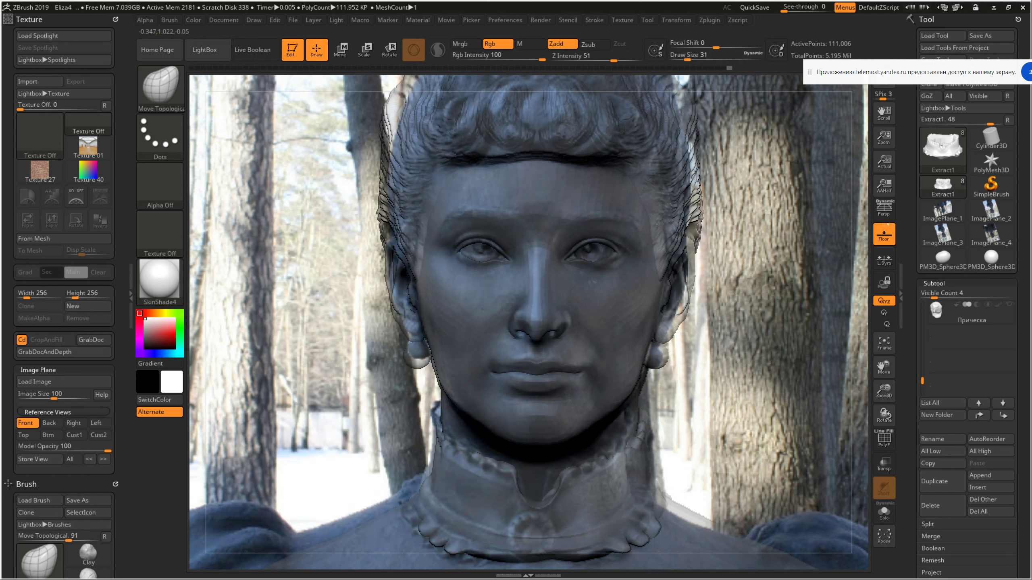
mouse_move(479, 554)
mouse_down()
mouse_move(529, 529)
mouse_move(532, 504)
mouse_move(499, 445)
mouse_up()
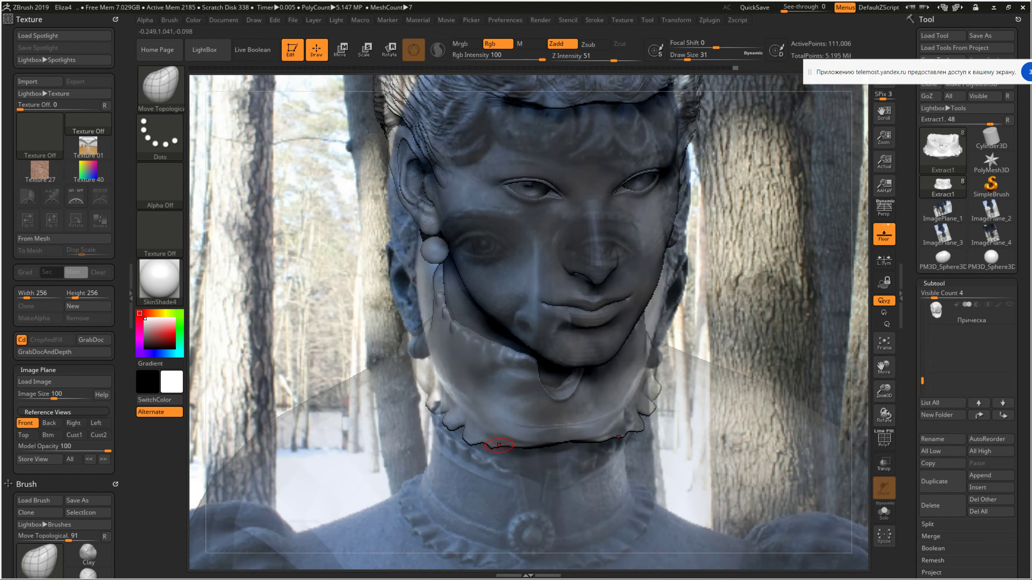
drag(499, 445, 491, 459)
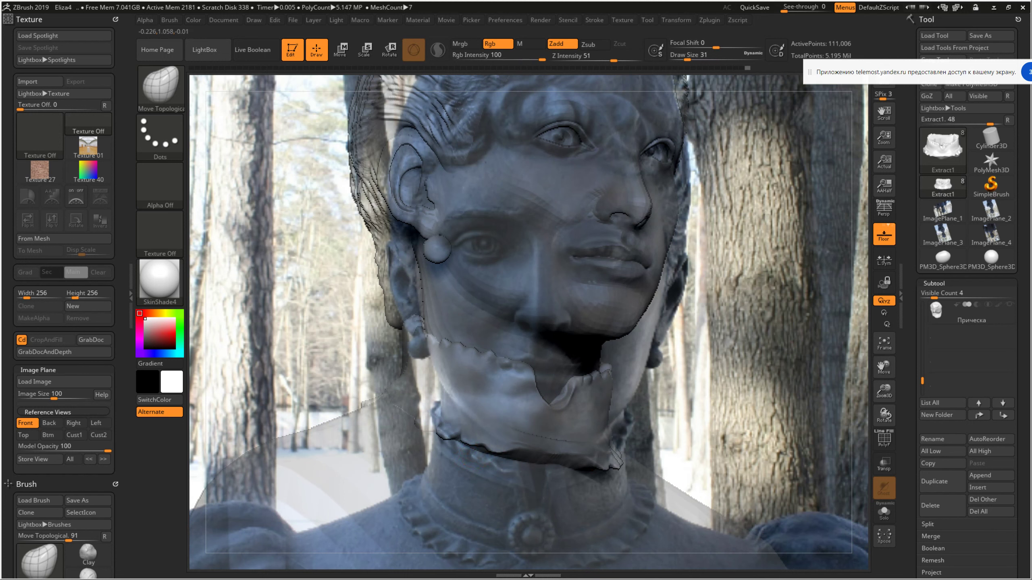
drag(511, 454, 502, 458)
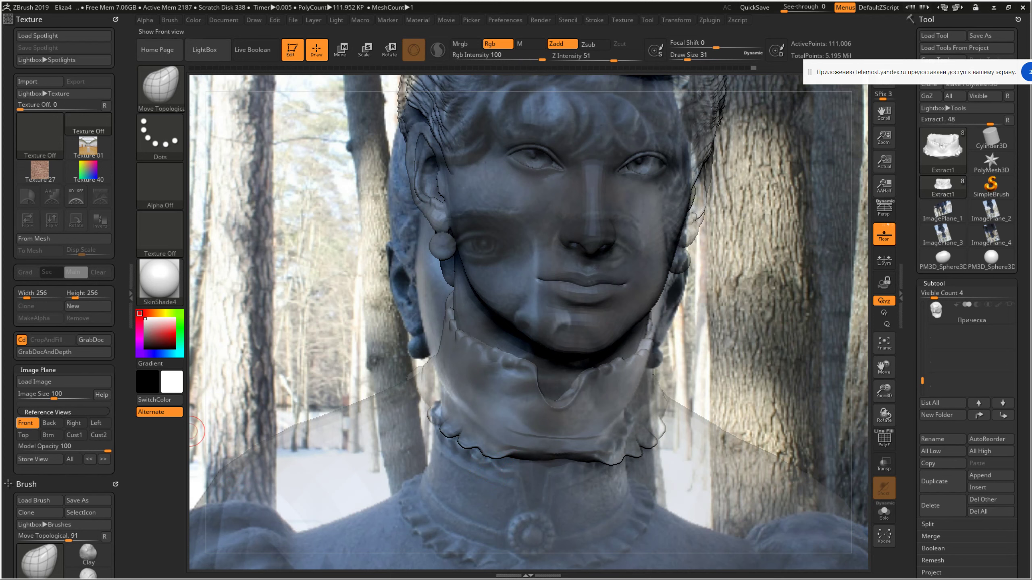
In Front view, pull a new lobe down at the collar's centre, then unhide all subtools
click(25, 422)
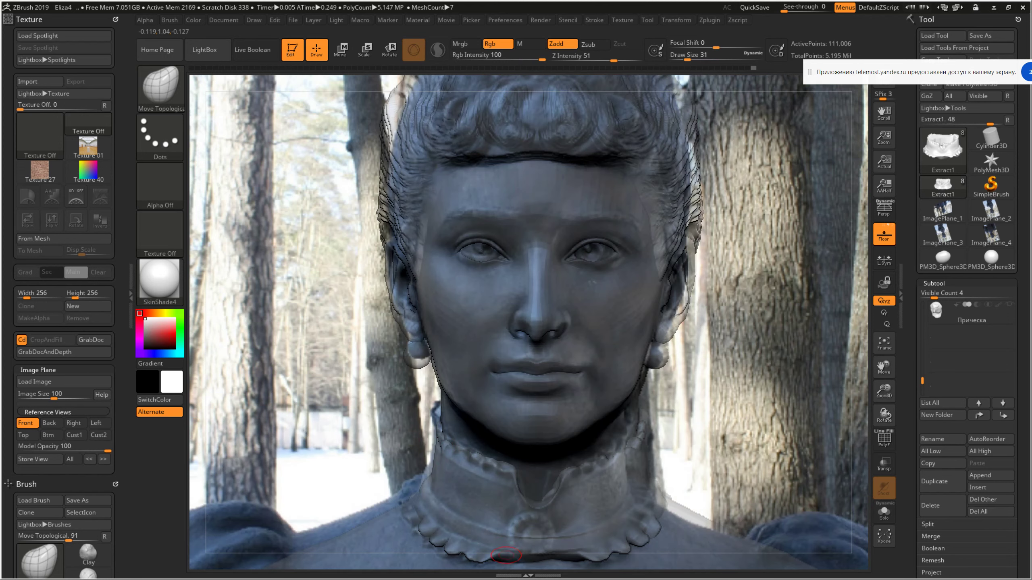
click(25, 423)
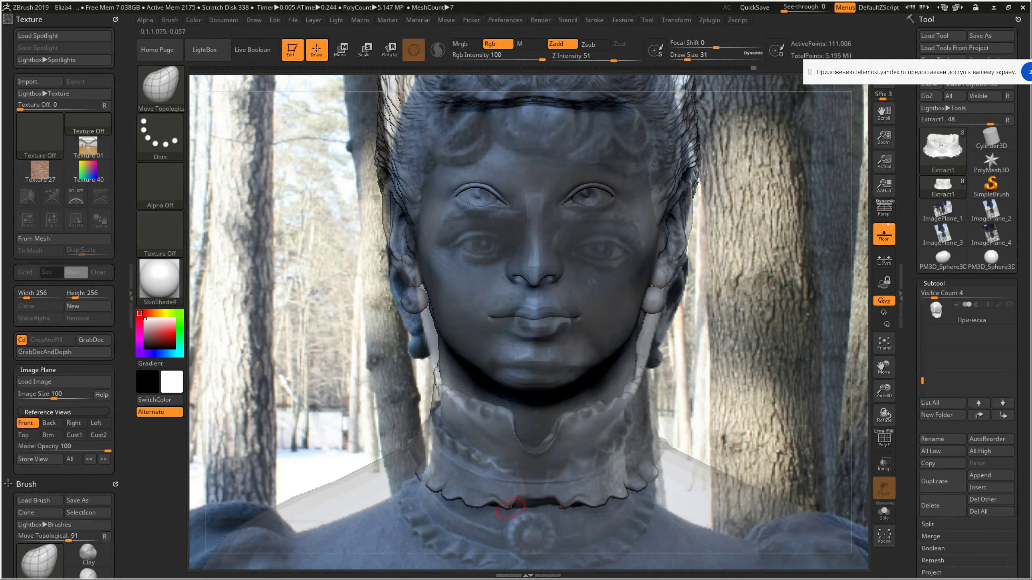
drag(500, 504, 534, 508)
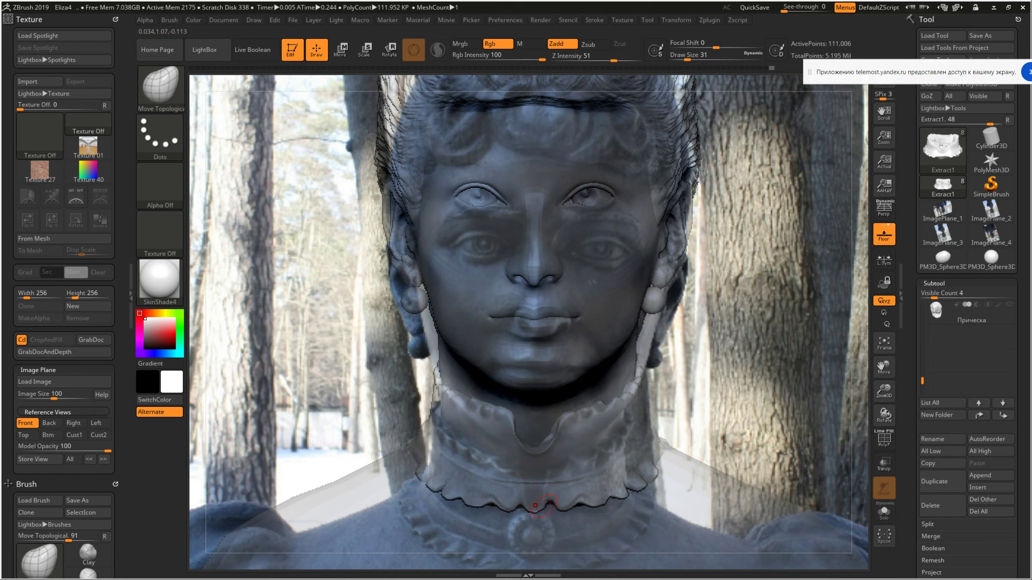
key(shift+alt+s)
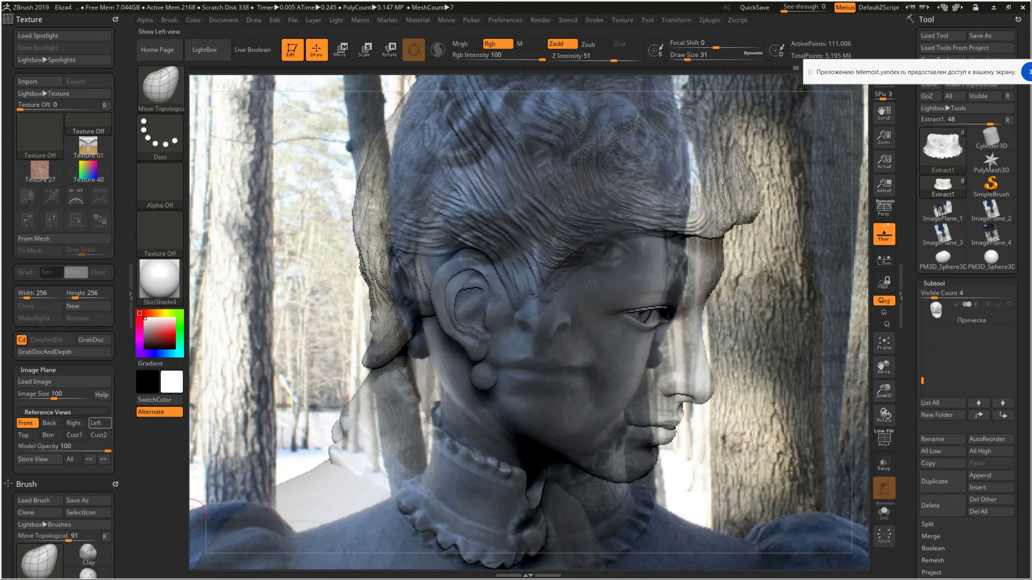
Switch to the Left reference view and orbit over the hair, neck, collar and back of head
click(97, 423)
scroll(448, 340, up, 3)
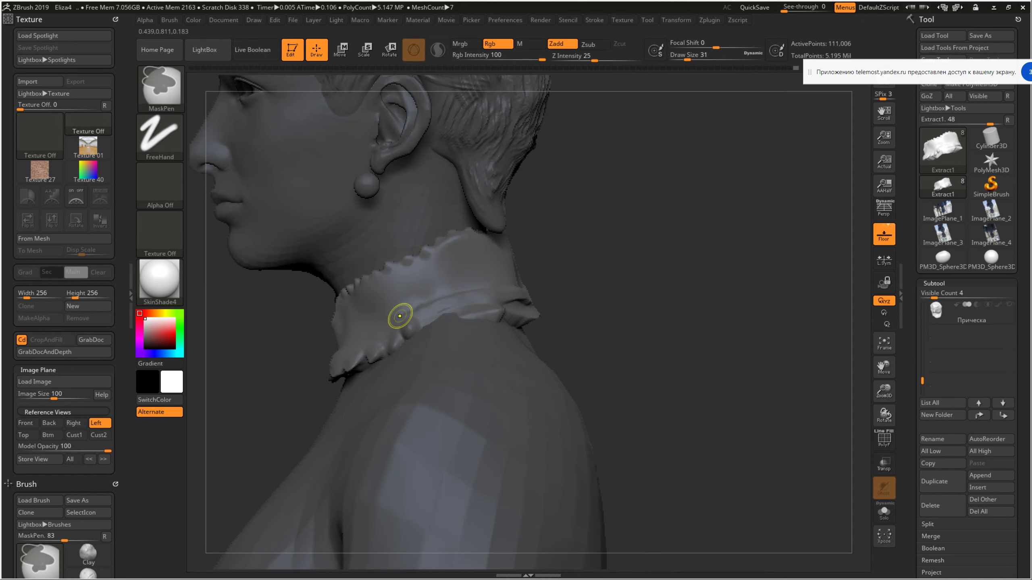
right_drag(396, 313, 402, 359)
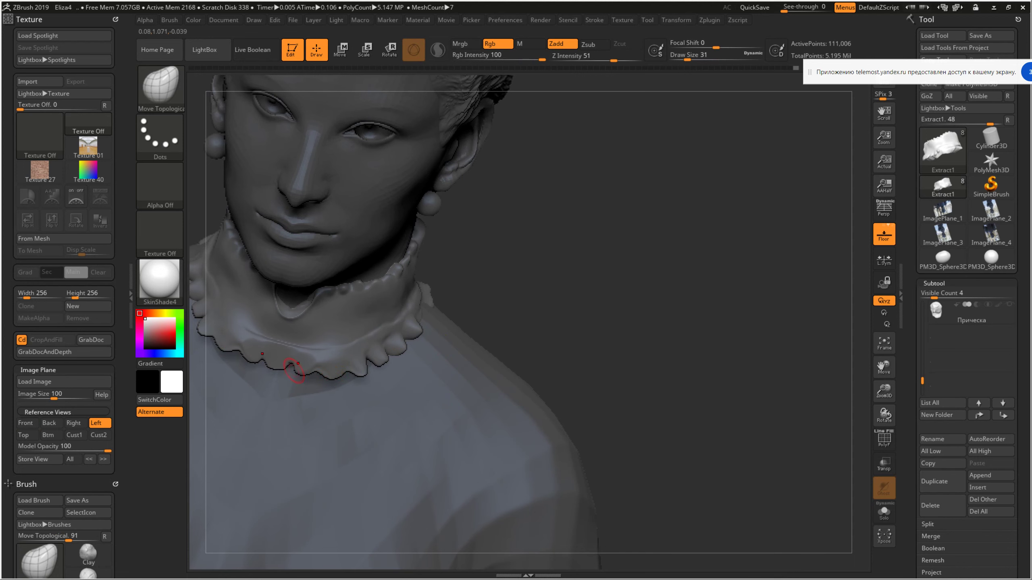
right_drag(289, 358, 458, 342)
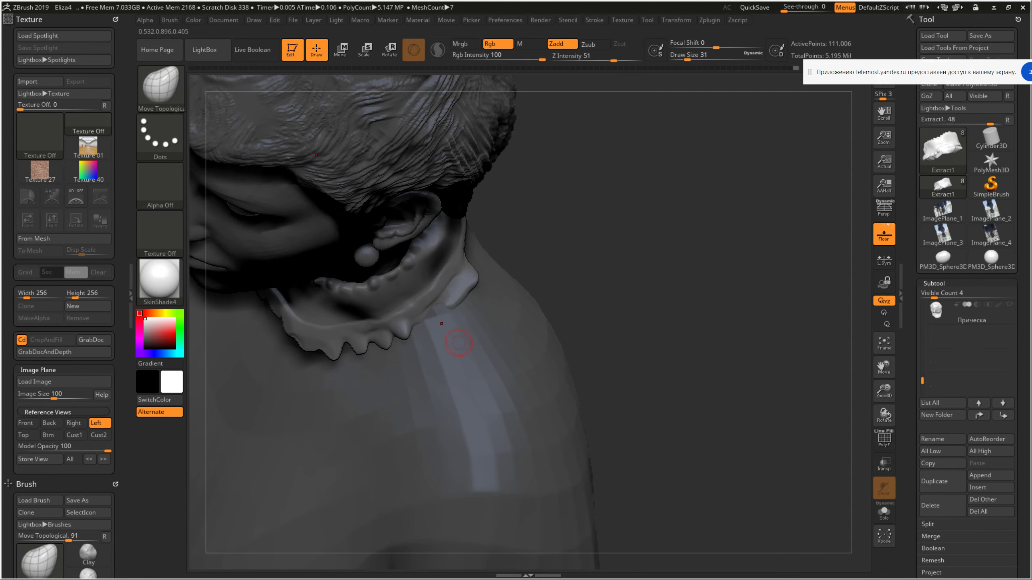
mouse_move(458, 343)
right_down()
mouse_move(453, 295)
mouse_move(405, 348)
mouse_move(447, 330)
mouse_move(495, 396)
mouse_move(540, 406)
mouse_move(601, 393)
right_up()
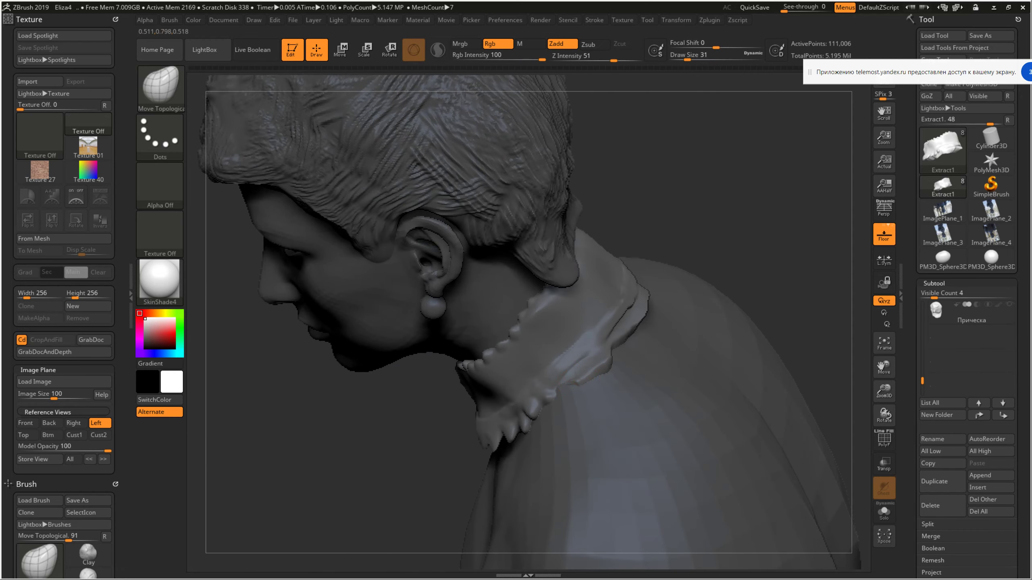
mouse_move(659, 325)
right_down()
mouse_move(640, 300)
mouse_move(640, 195)
mouse_move(588, 239)
right_up()
key(shift)
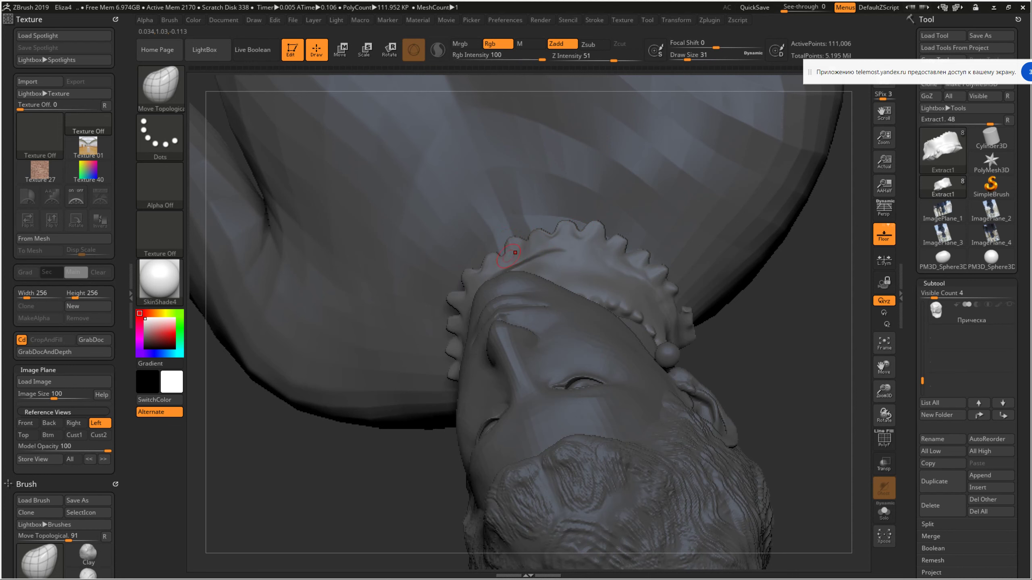
right_drag(515, 252, 542, 254)
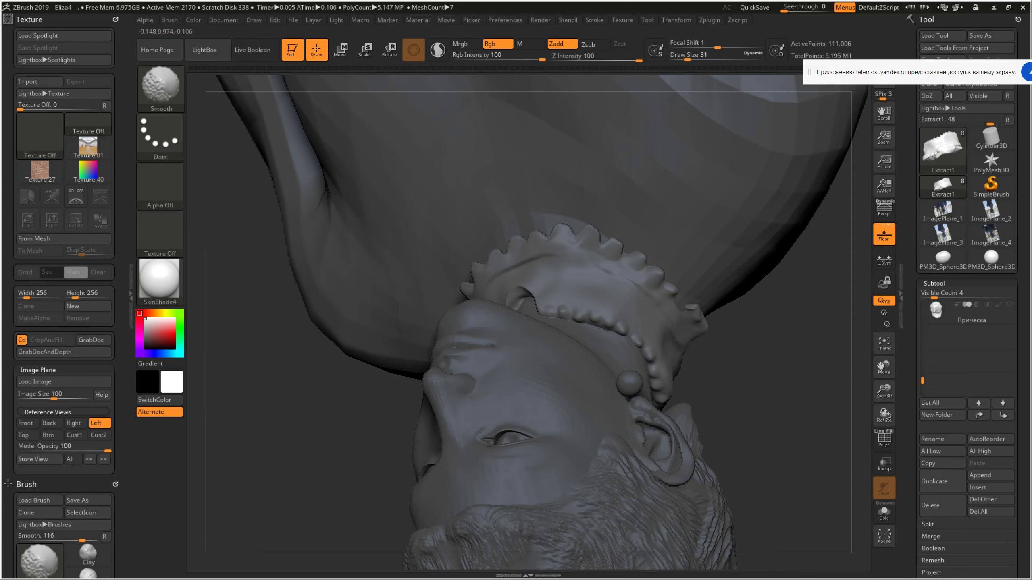
mouse_move(567, 262)
right_down()
mouse_move(577, 269)
mouse_move(496, 242)
mouse_move(498, 300)
mouse_move(707, 305)
right_up()
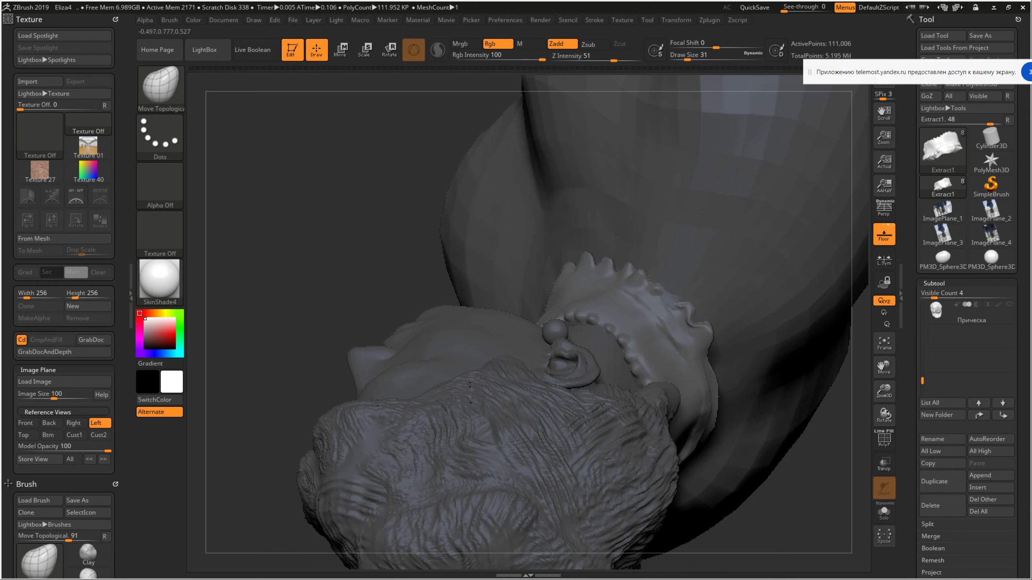
right_drag(707, 305, 689, 316)
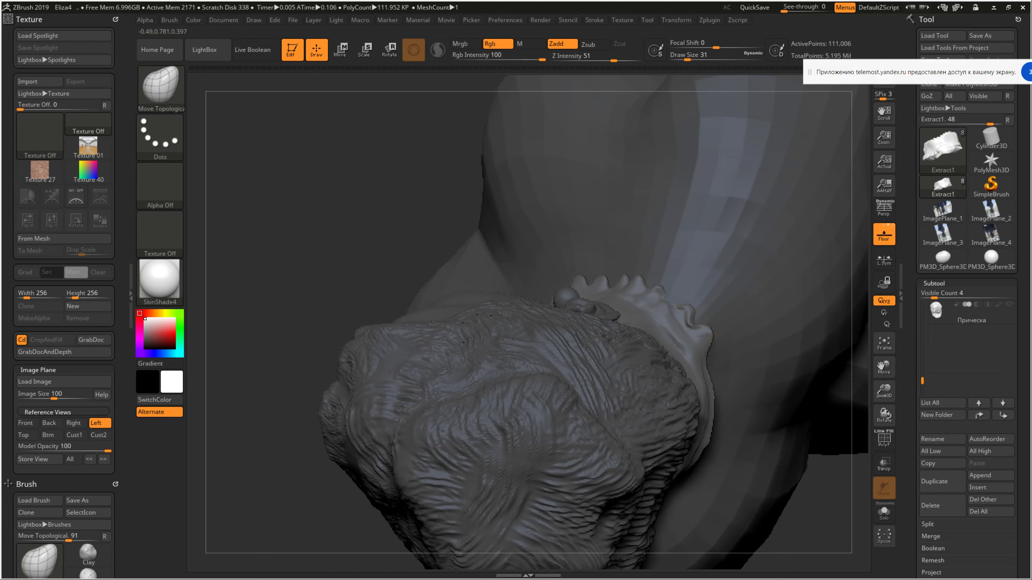
right_drag(736, 333, 752, 287)
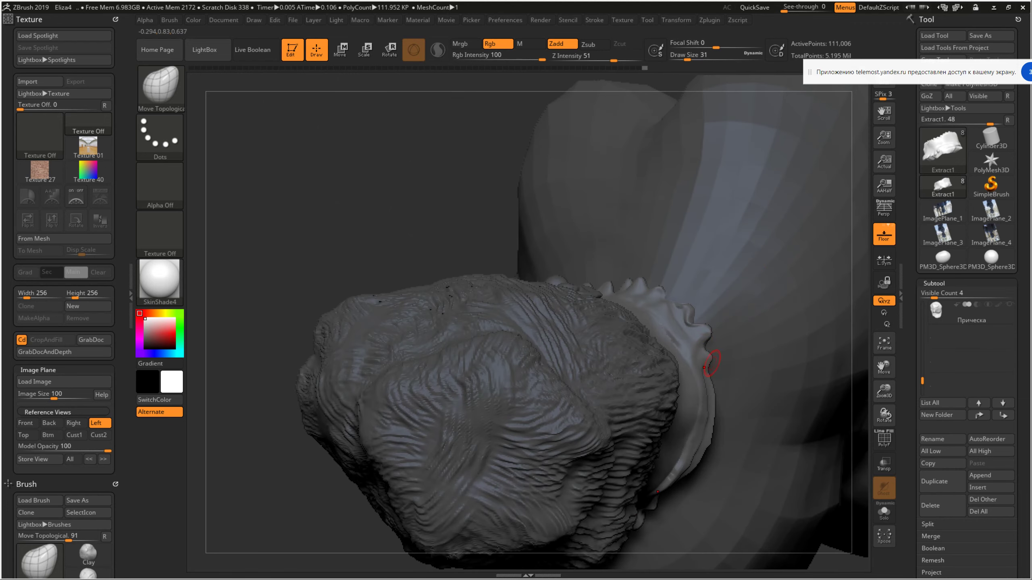
mouse_move(731, 317)
right_down()
mouse_move(705, 375)
mouse_move(688, 355)
right_up()
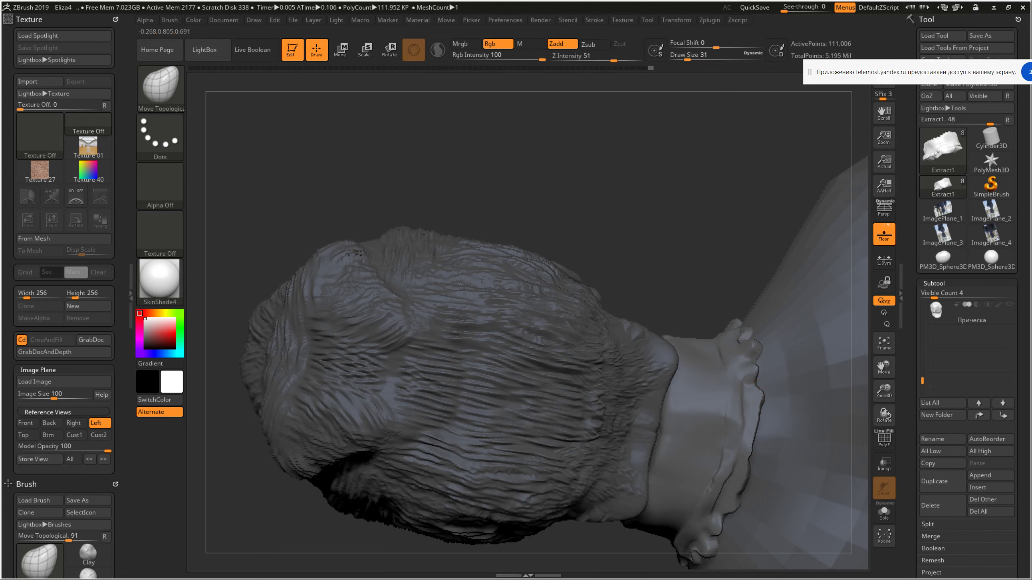
right_drag(762, 400, 772, 402)
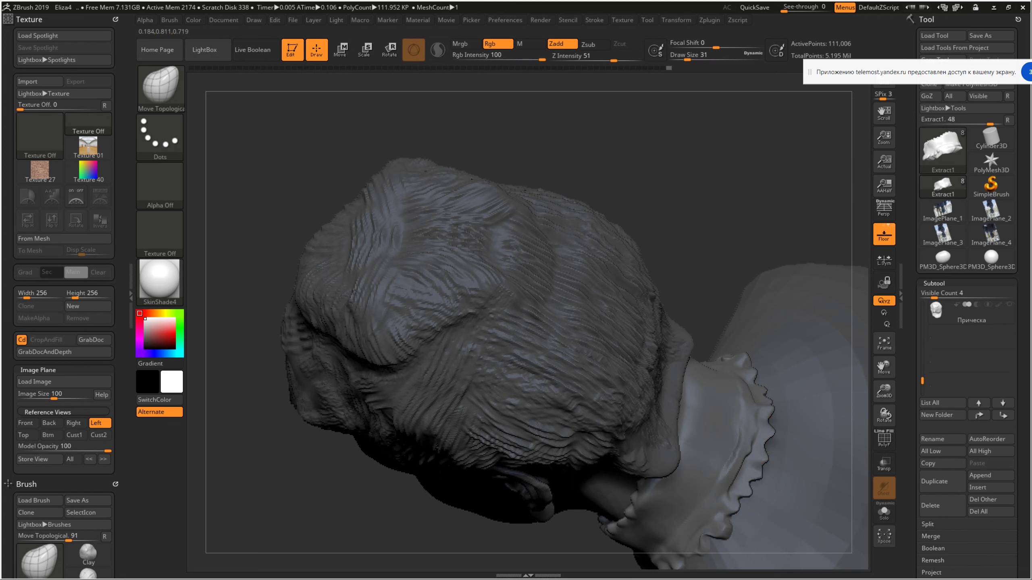
right_drag(782, 465, 758, 438)
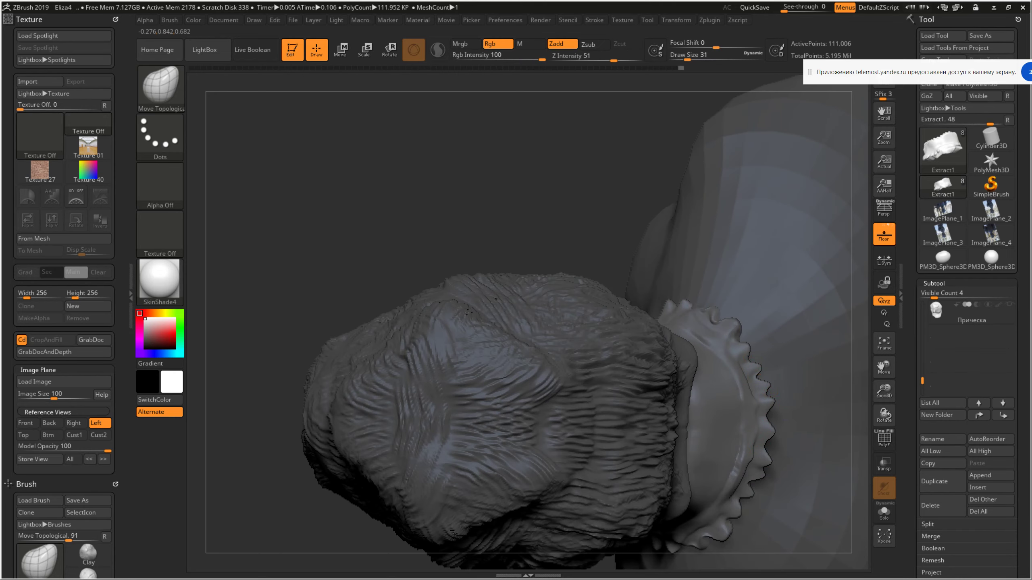
mouse_move(758, 438)
right_down()
mouse_move(690, 435)
mouse_move(587, 501)
right_up()
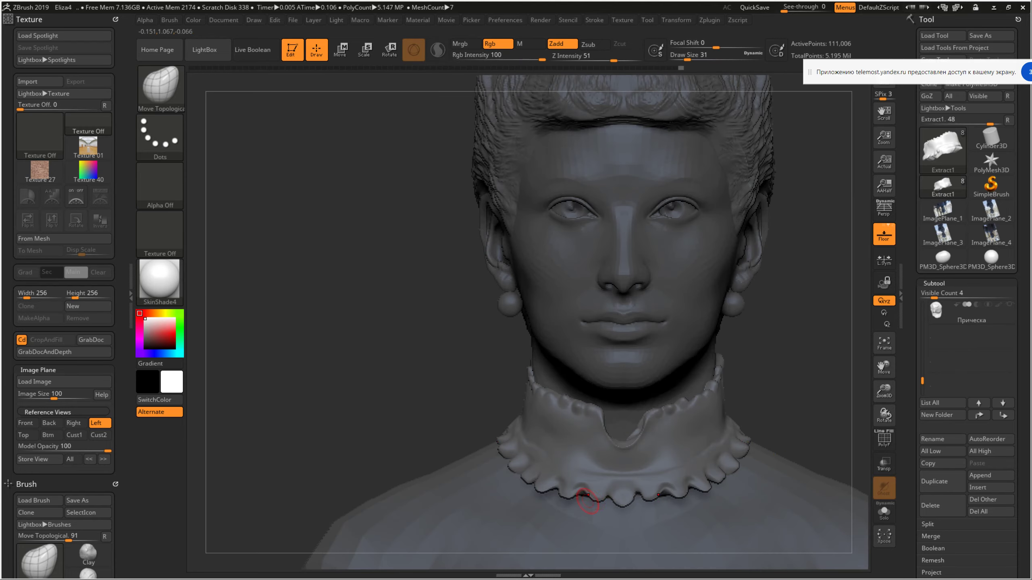
key(b)
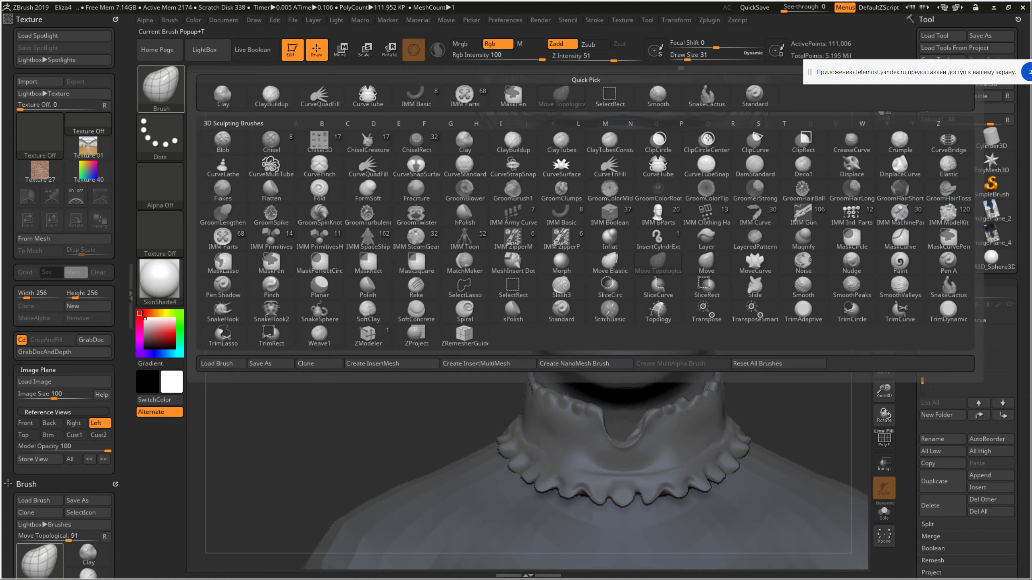
key(Escape)
key(b)
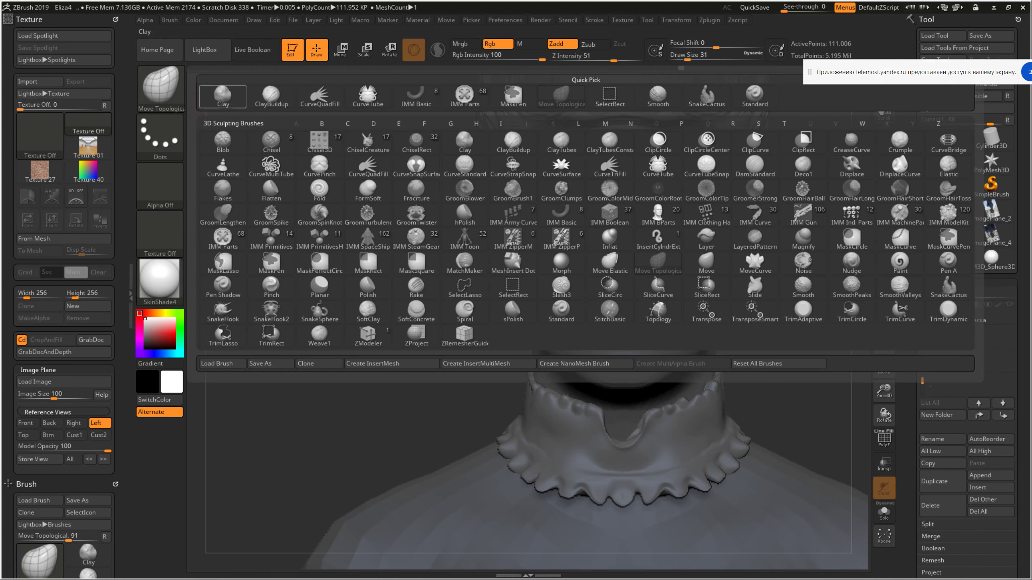
right_drag(608, 483, 632, 428)
key(shift)
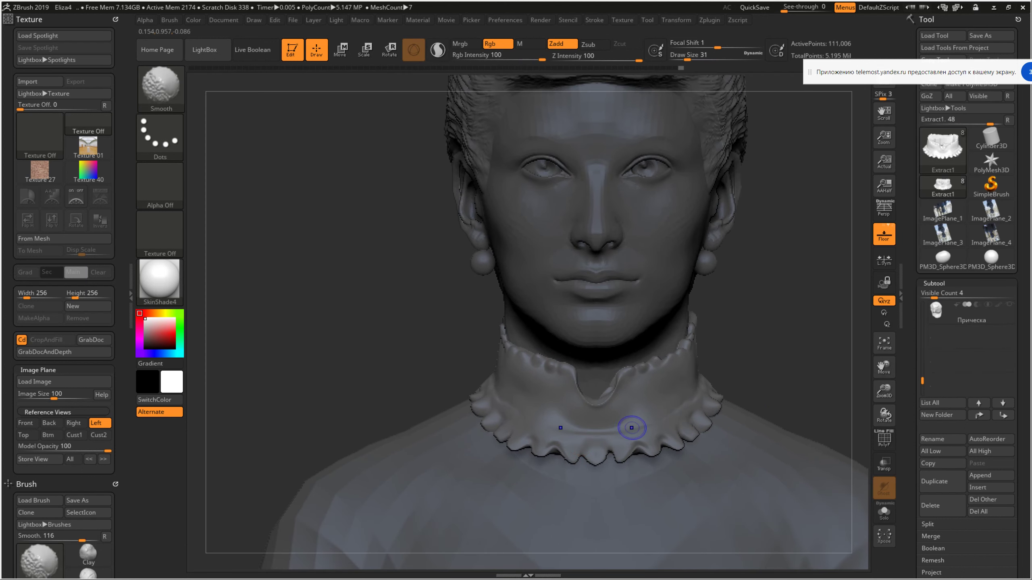
key(shift)
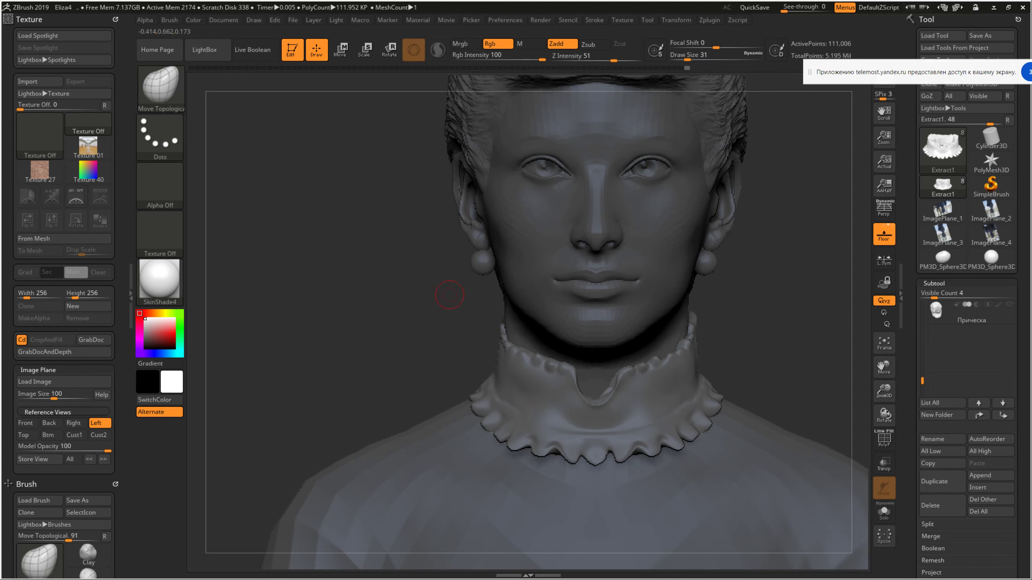
key(b)
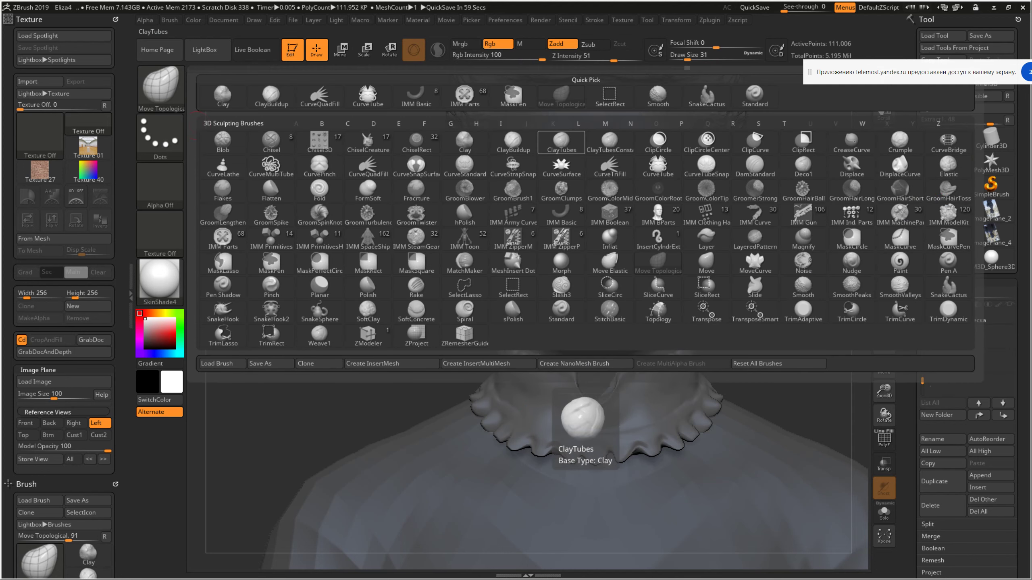
key(c)
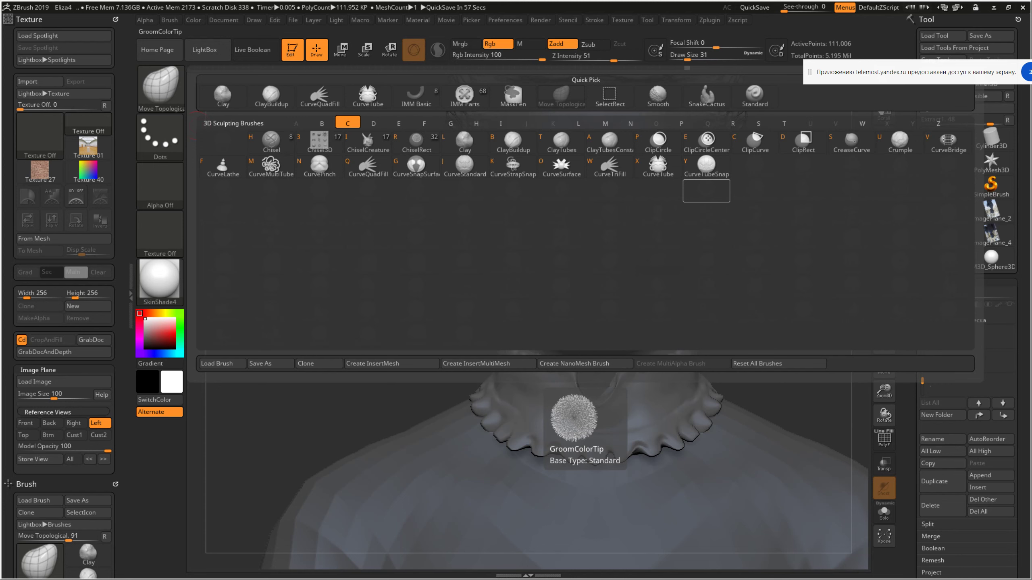
click(161, 87)
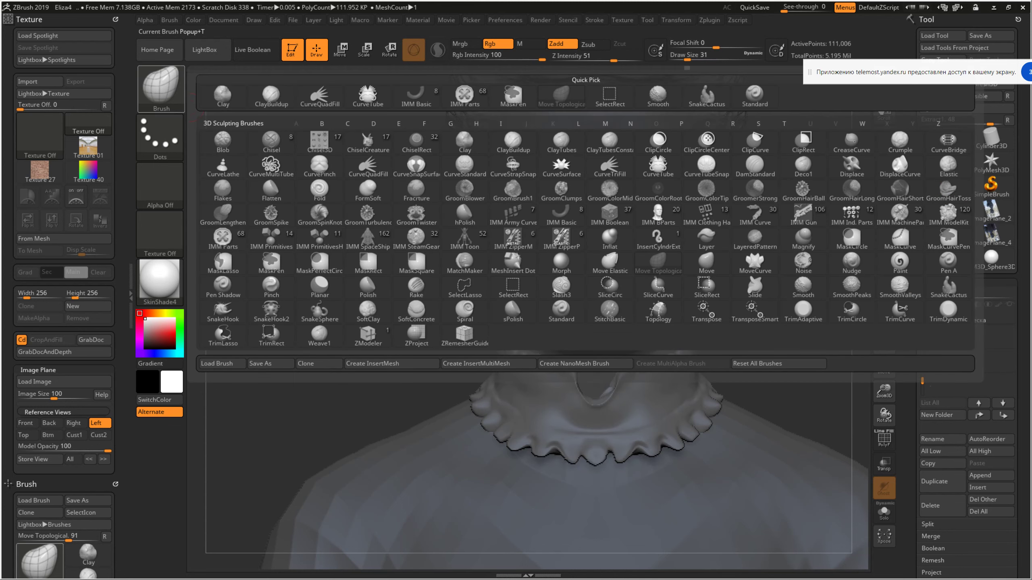
key(c)
click(320, 140)
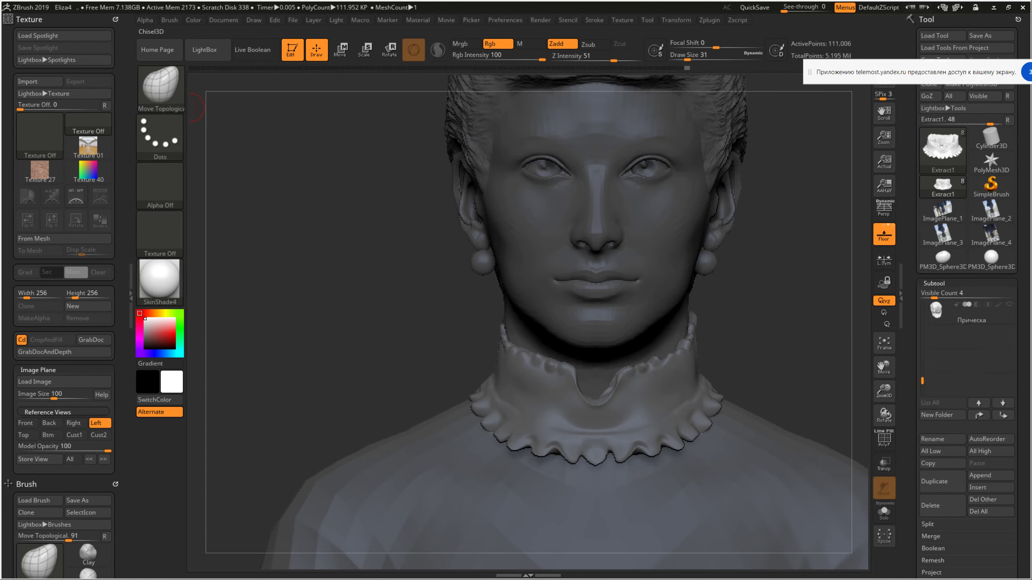
click(161, 88)
key(c)
Select CurvePinch and shape a pinch curve across the front of the collar
key(p)
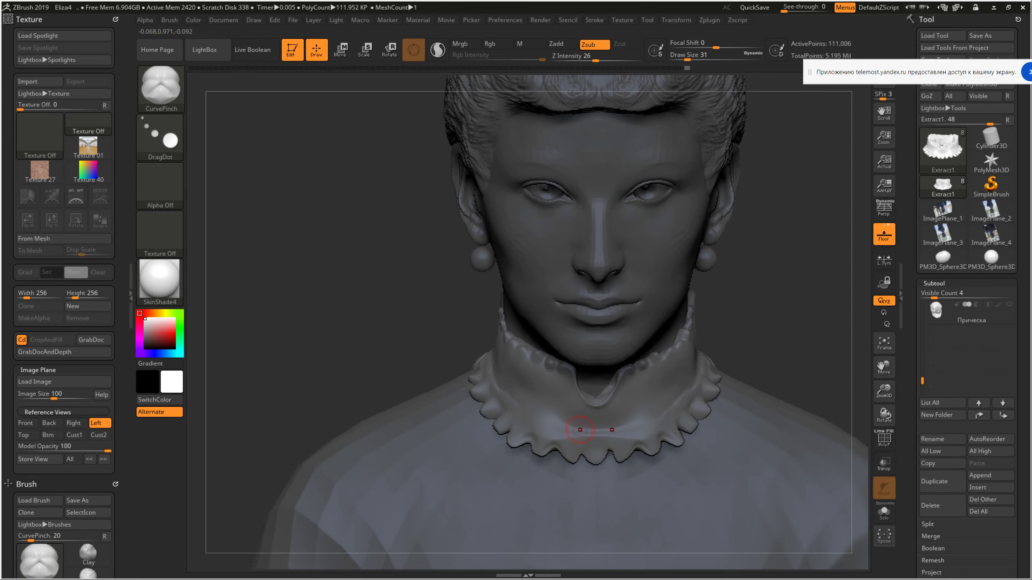
ctrl+right_drag(628, 452, 634, 531)
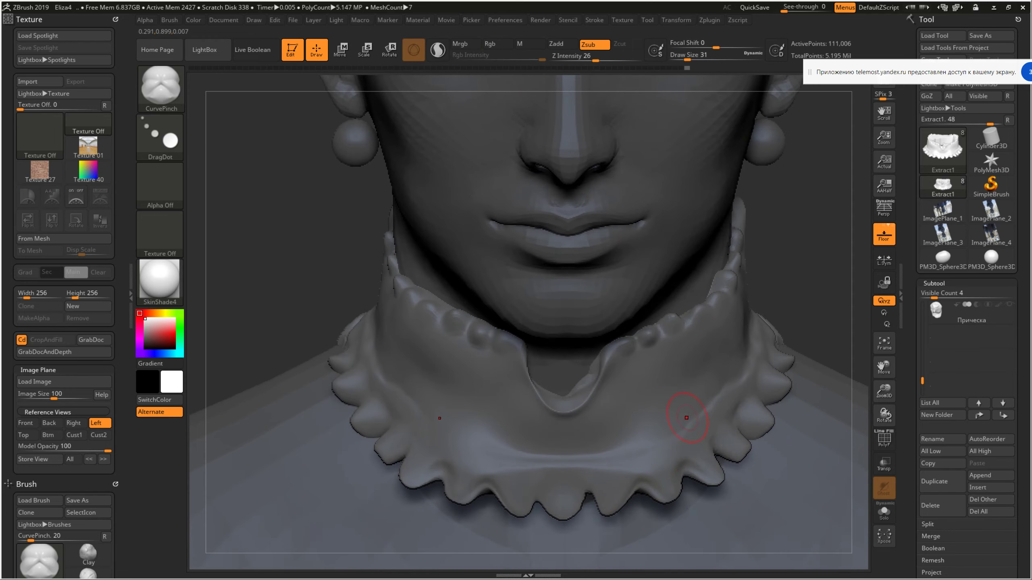
drag(664, 438, 654, 444)
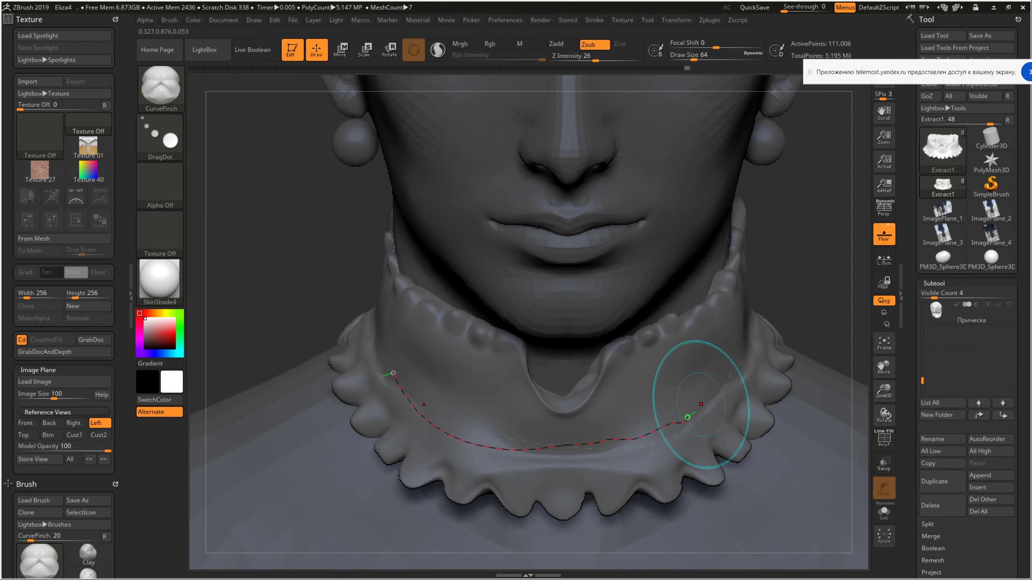
mouse_move(690, 420)
mouse_down()
mouse_move(722, 363)
mouse_move(672, 418)
mouse_up()
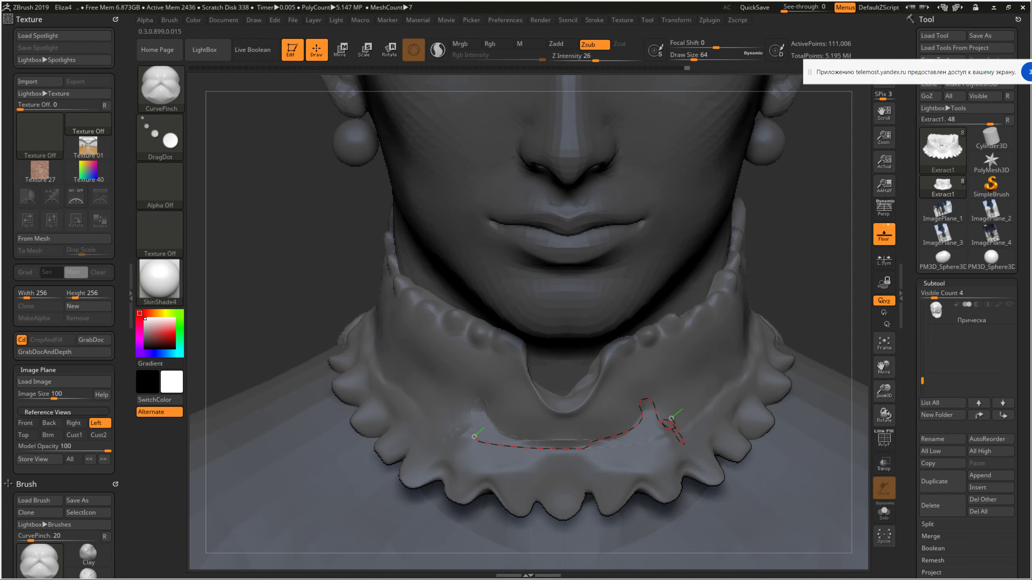
right_drag(657, 368, 666, 362)
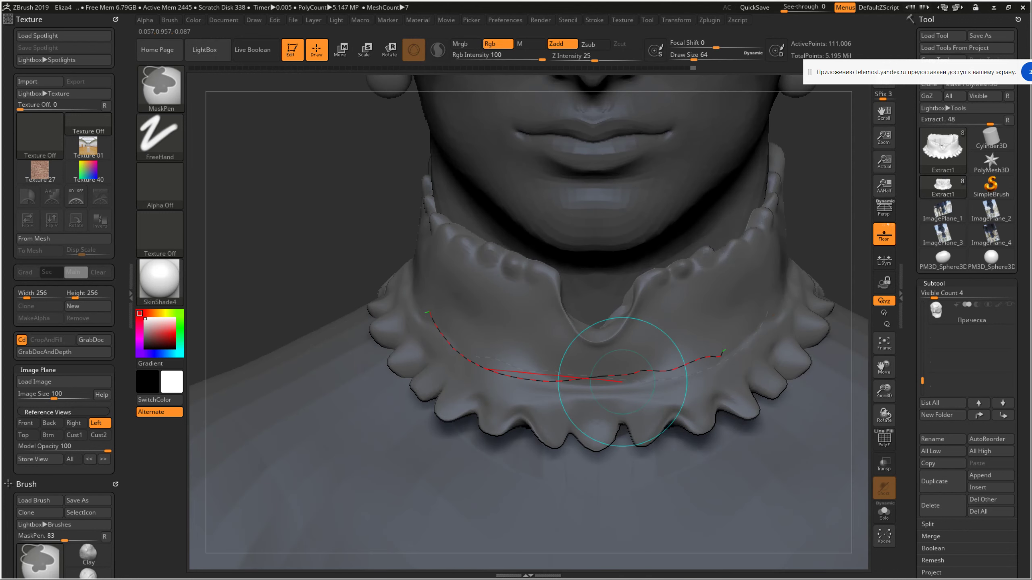
drag(516, 369, 514, 377)
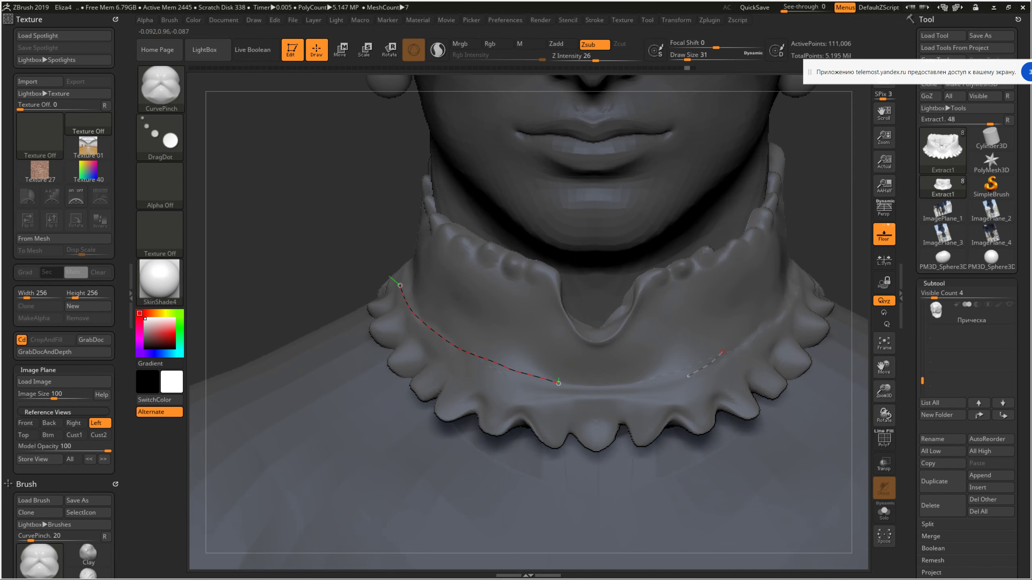
mouse_move(645, 394)
right_down()
mouse_move(576, 369)
mouse_move(508, 366)
mouse_move(819, 366)
mouse_move(529, 366)
right_up()
Draw new pinch curves along the collar from a three-quarter view, then clear the finished curve
drag(348, 322, 562, 398)
drag(483, 369, 460, 364)
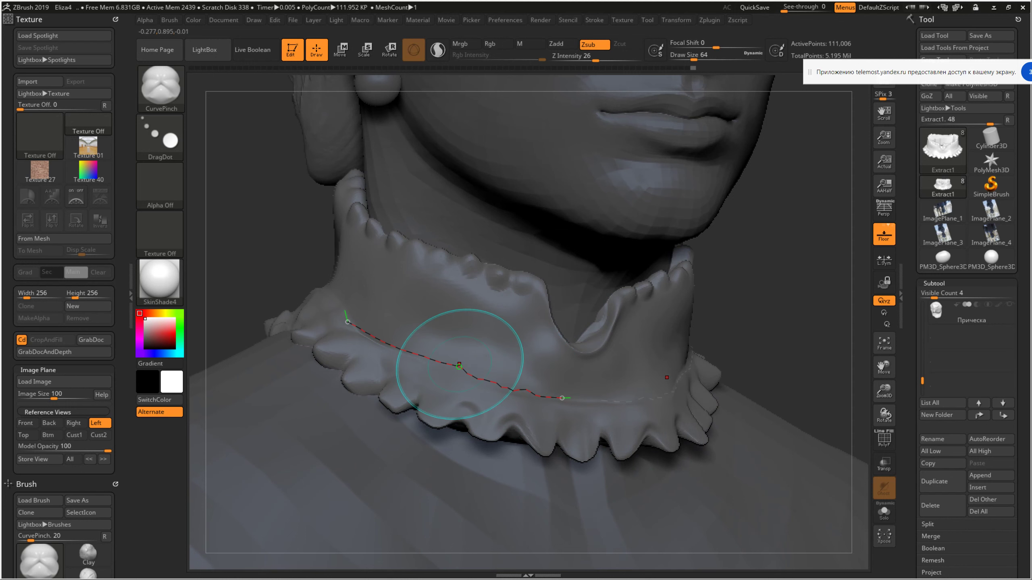
mouse_move(668, 369)
right_down()
mouse_move(685, 402)
mouse_move(489, 382)
right_up()
click(685, 396)
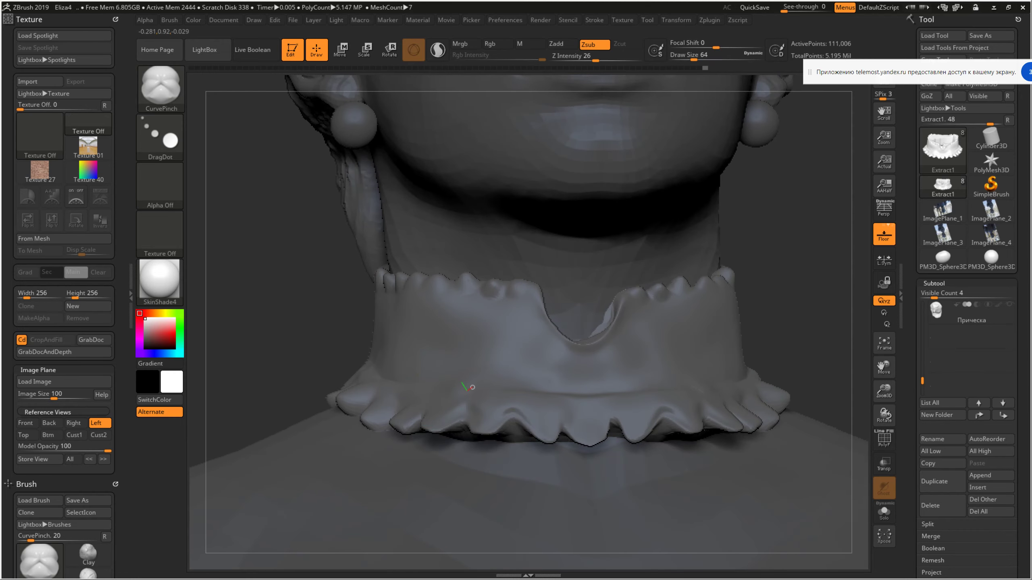
mouse_move(474, 387)
right_down()
mouse_move(529, 369)
mouse_move(495, 357)
mouse_move(594, 371)
mouse_move(533, 382)
right_up()
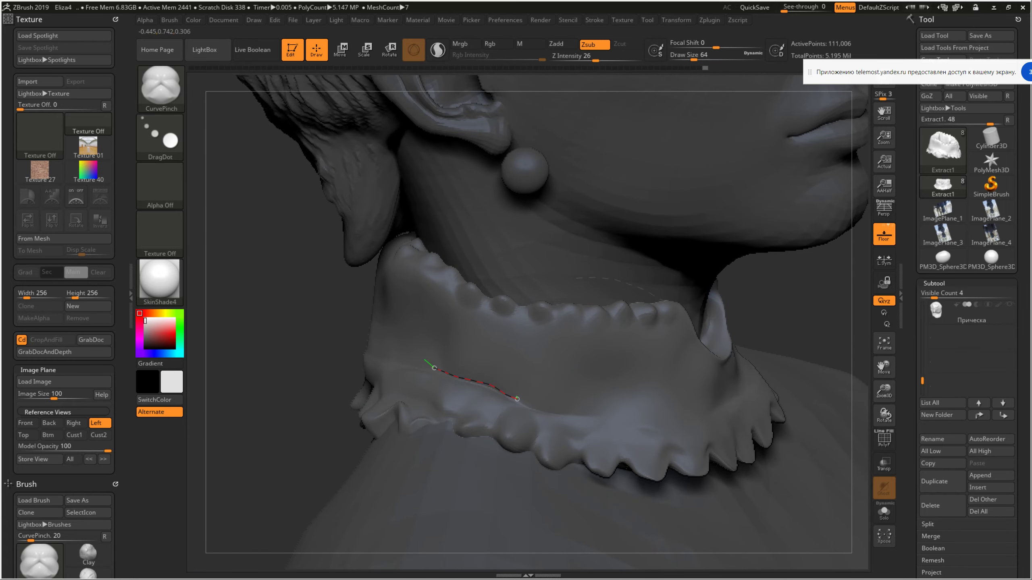
drag(433, 369, 428, 375)
right_drag(516, 399, 595, 392)
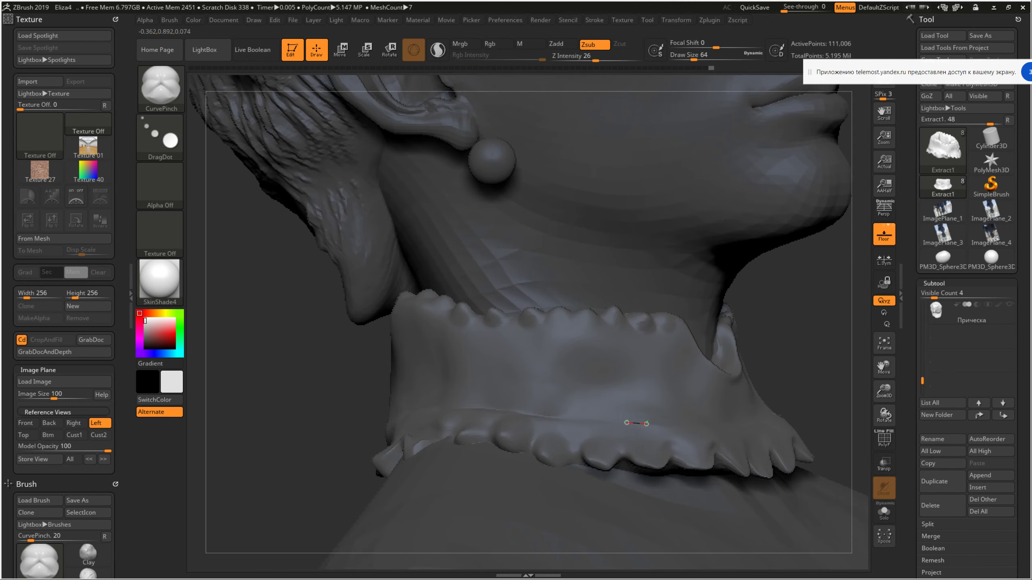
Pinch short curves along the collar's side and reapply them with slight shifts
right_drag(691, 424, 662, 410)
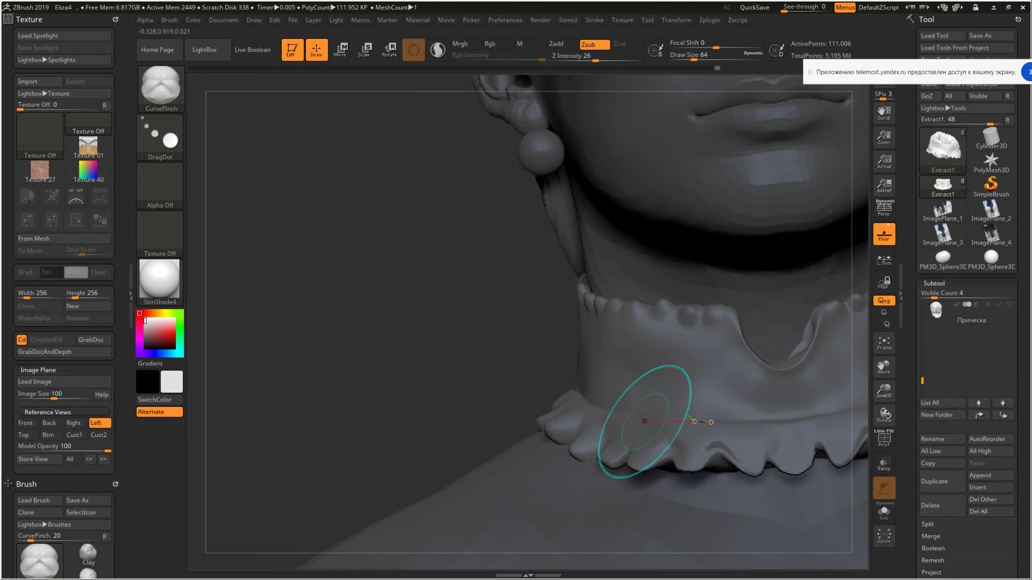
drag(647, 416, 713, 423)
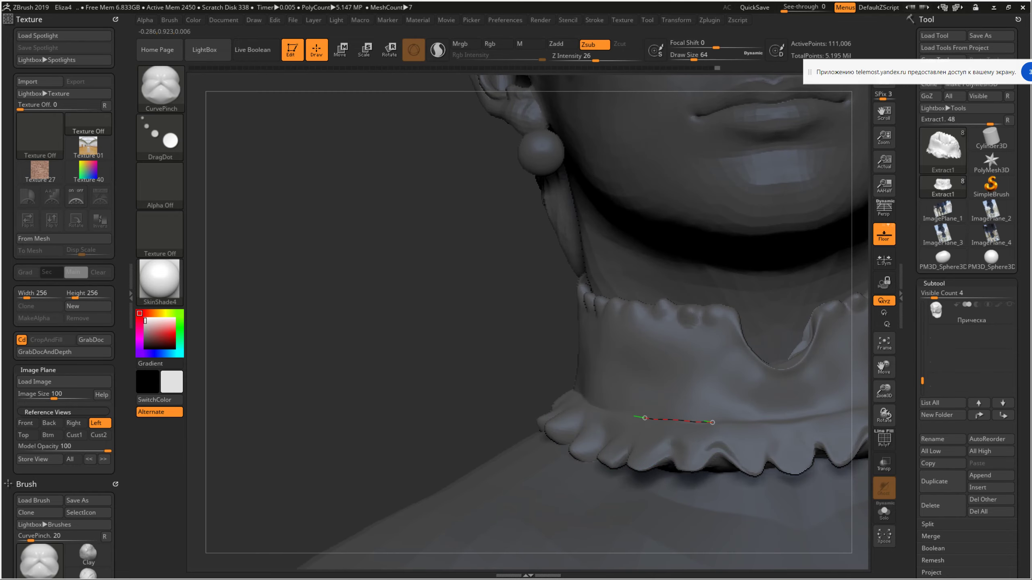
right_drag(690, 418, 604, 411)
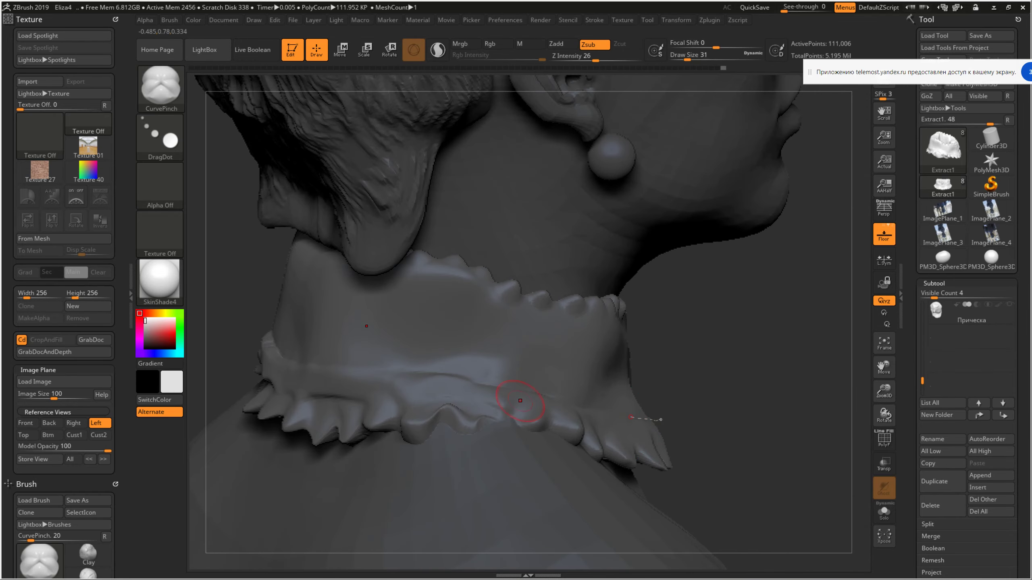
click(437, 374)
drag(430, 378, 429, 378)
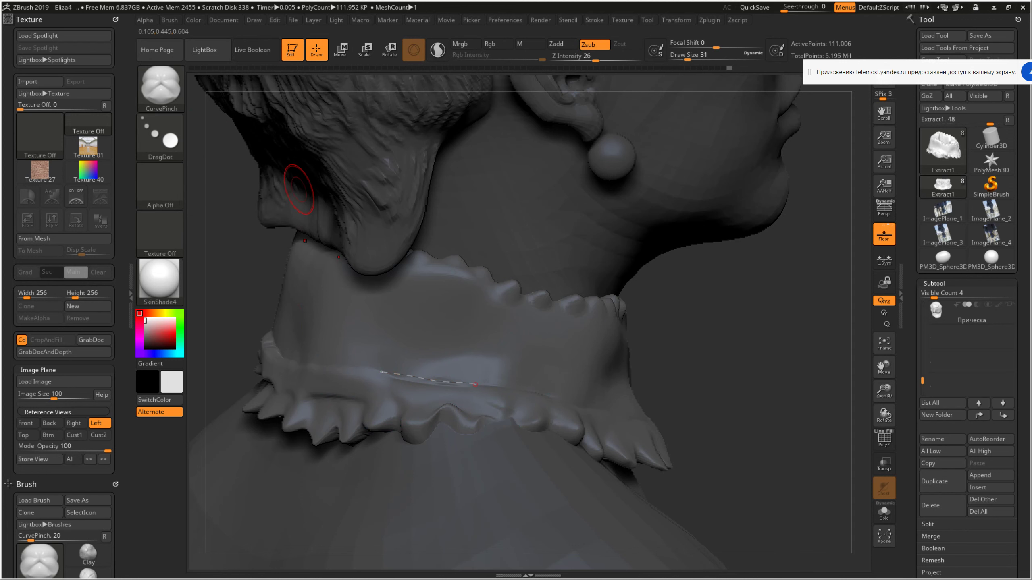
right_drag(358, 369, 363, 381)
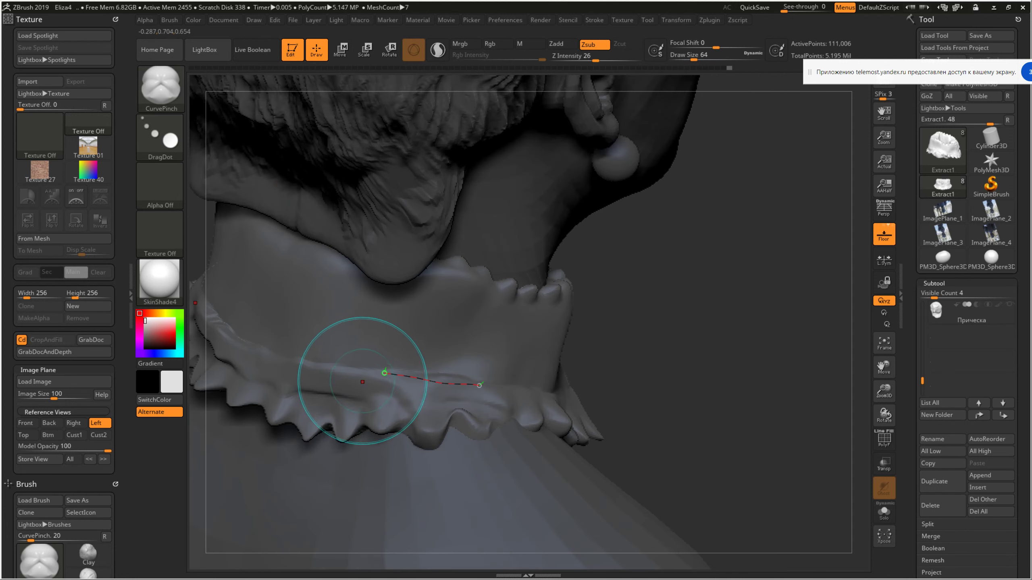
drag(405, 377, 301, 359)
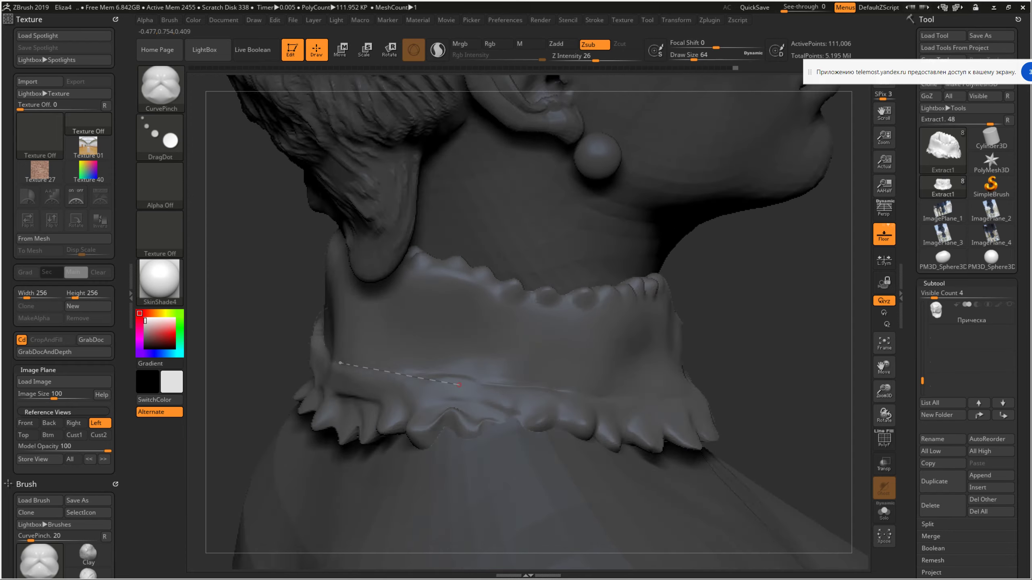
Extend the pinch curve along the collar toward and across the back of the neck
right_drag(453, 385, 461, 380)
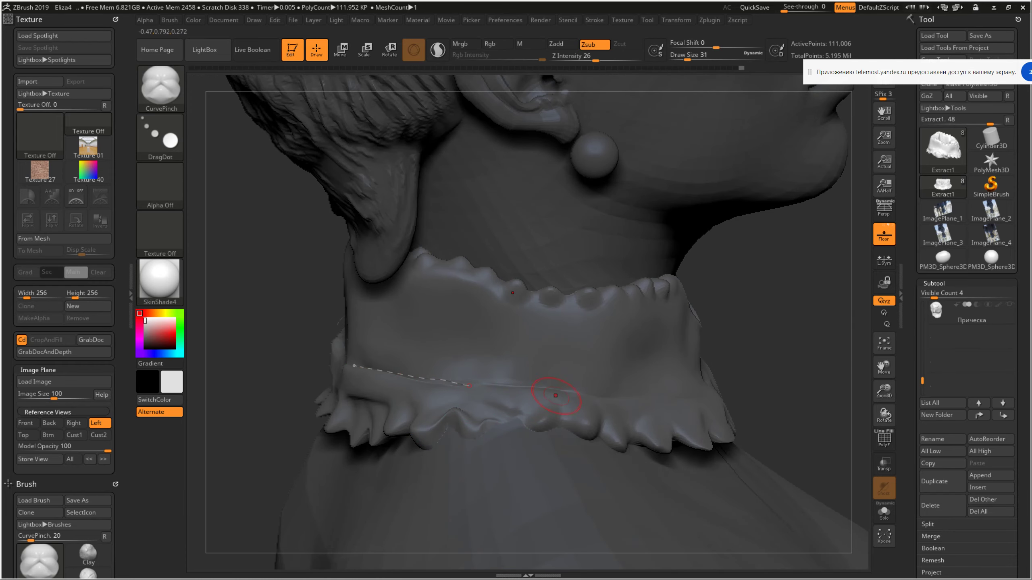
drag(516, 393, 538, 395)
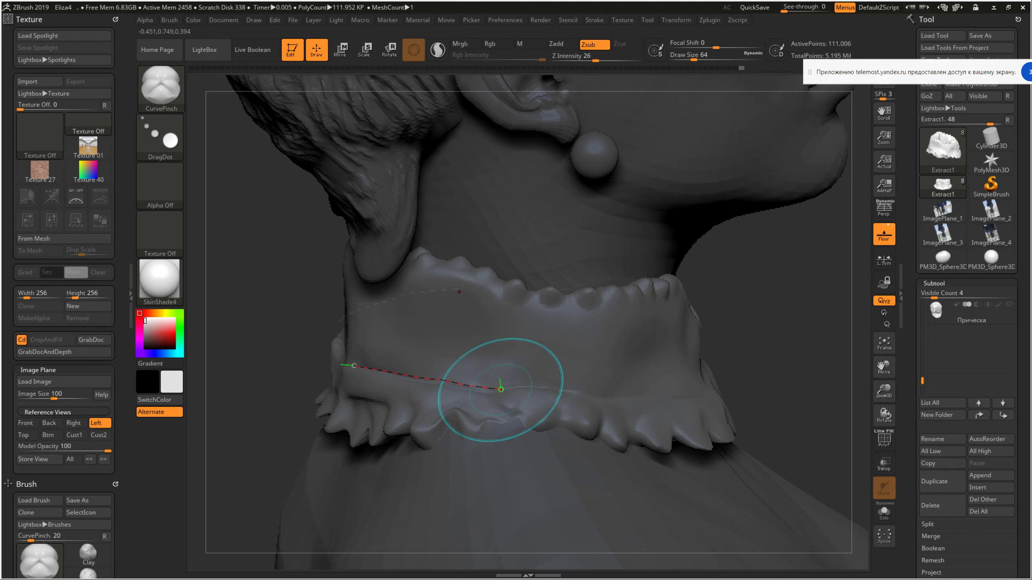
mouse_move(538, 394)
mouse_down()
mouse_move(653, 401)
mouse_move(829, 370)
mouse_up()
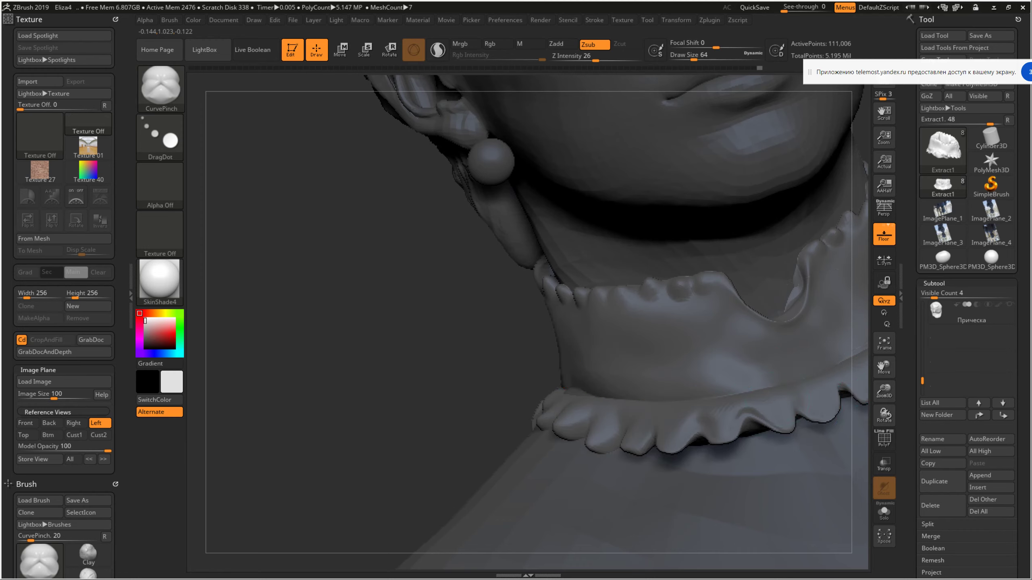
drag(884, 415, 906, 411)
drag(285, 285, 260, 277)
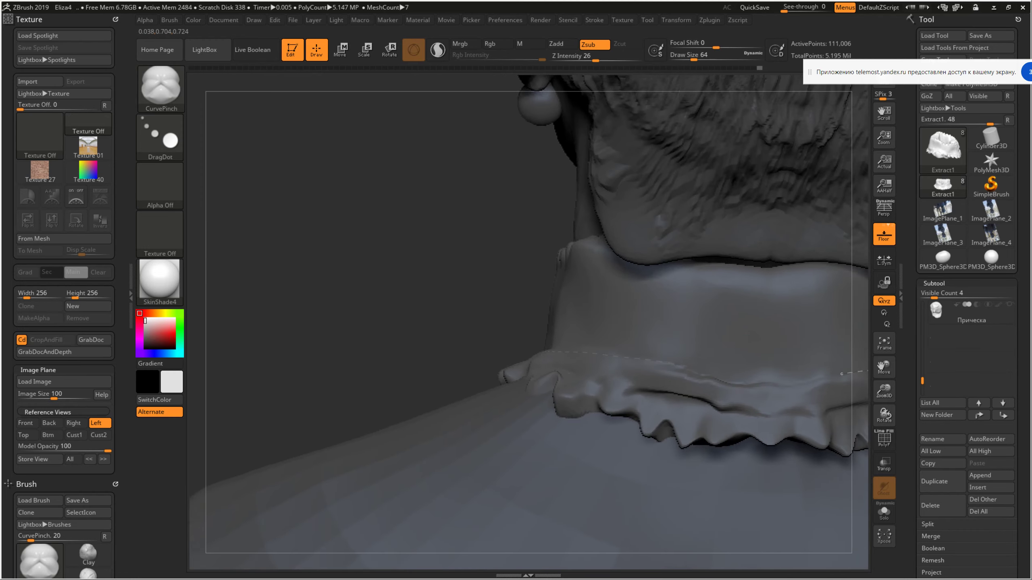
drag(539, 416, 796, 390)
Continue the crease across the back and redraw it along the collar's side profile
drag(642, 401, 691, 394)
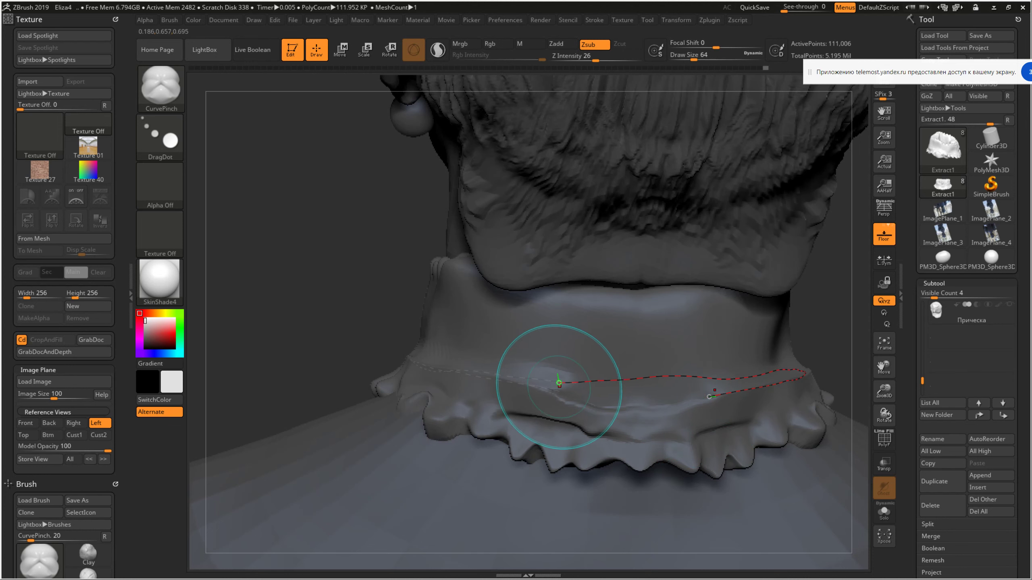
mouse_move(559, 382)
mouse_down()
mouse_move(515, 379)
mouse_move(622, 429)
mouse_move(591, 412)
mouse_up()
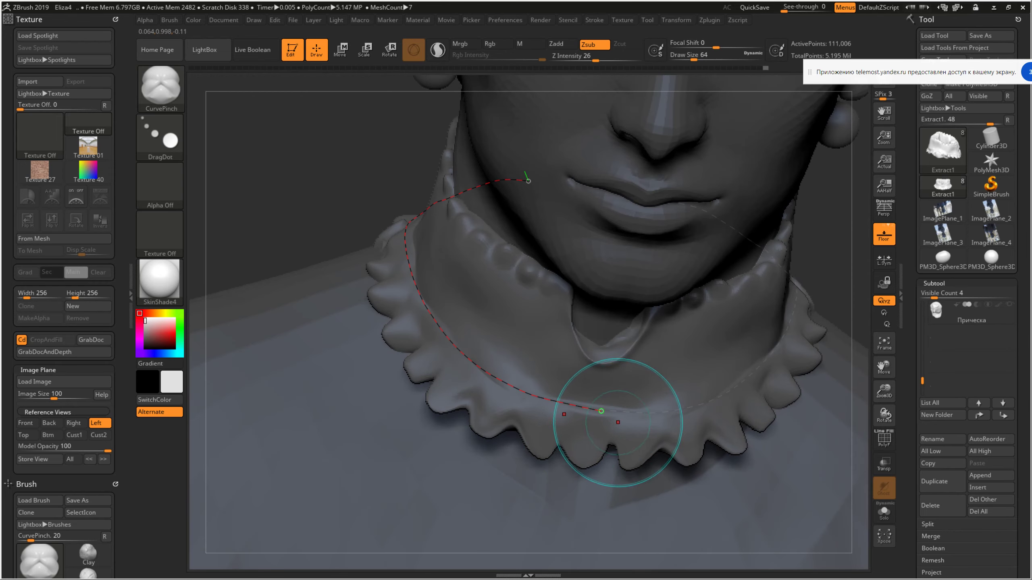
drag(602, 412, 605, 410)
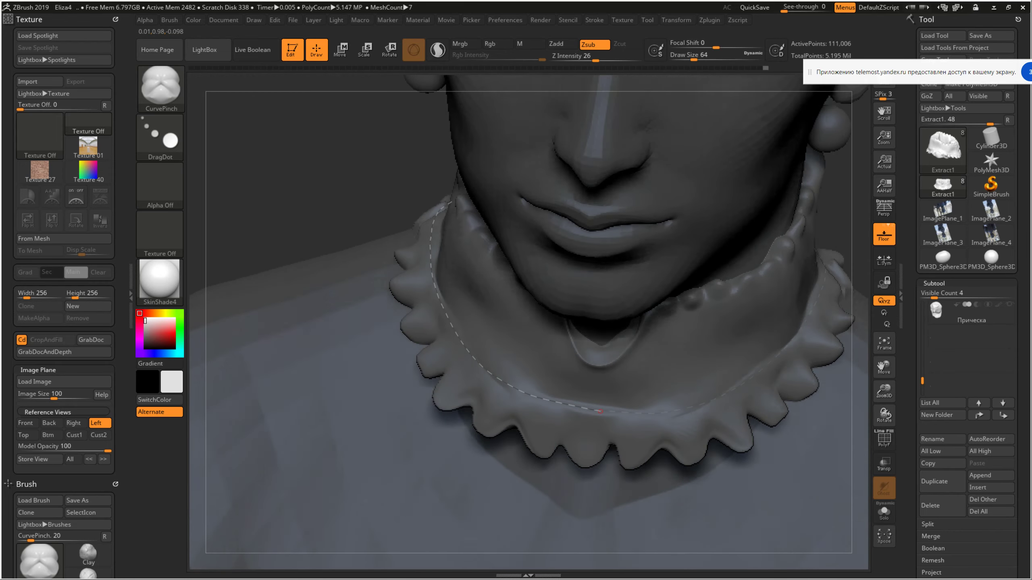
key(space)
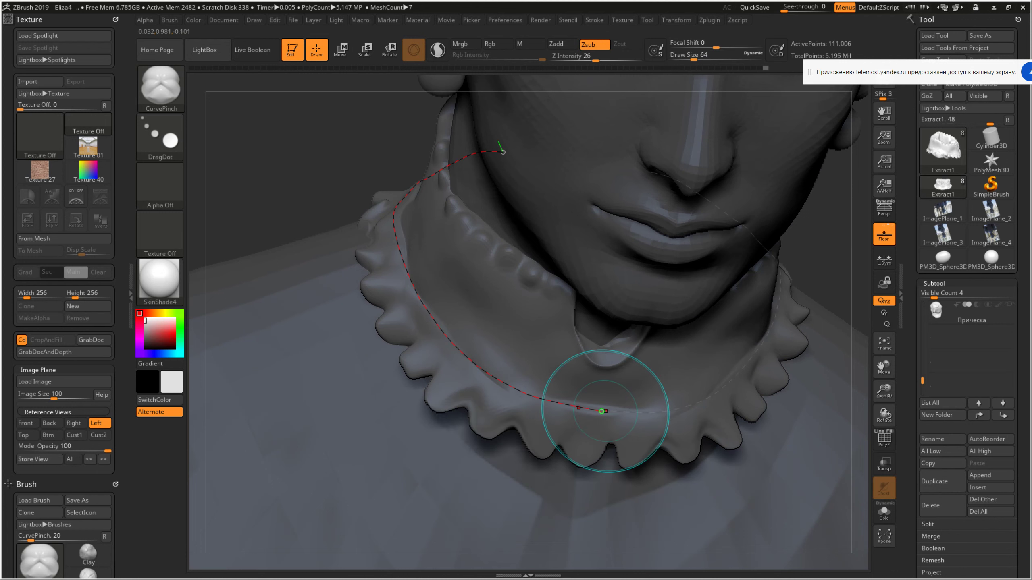
mouse_move(459, 122)
mouse_down()
mouse_move(390, 213)
mouse_move(472, 334)
mouse_move(483, 391)
mouse_up()
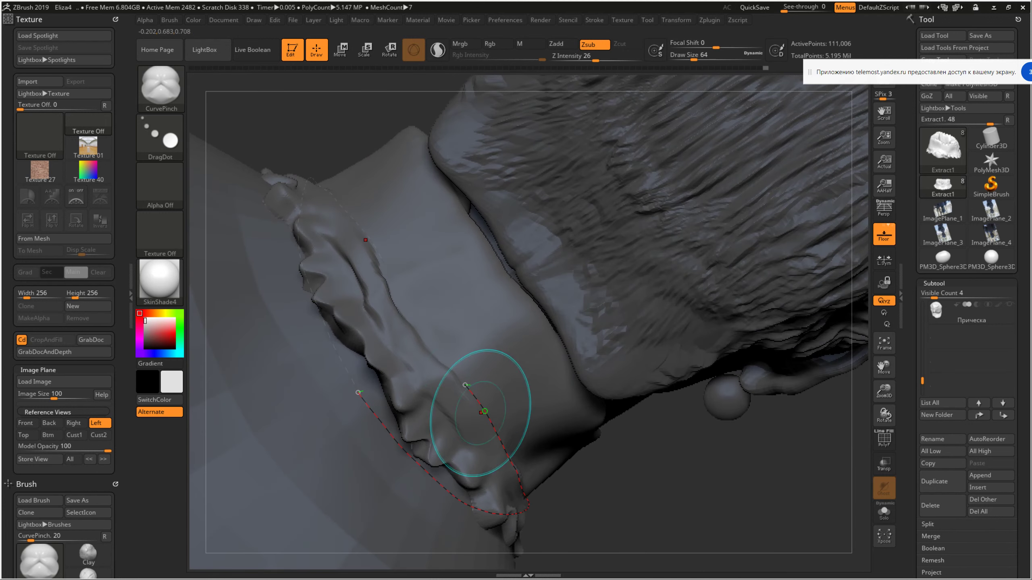
drag(388, 271, 483, 411)
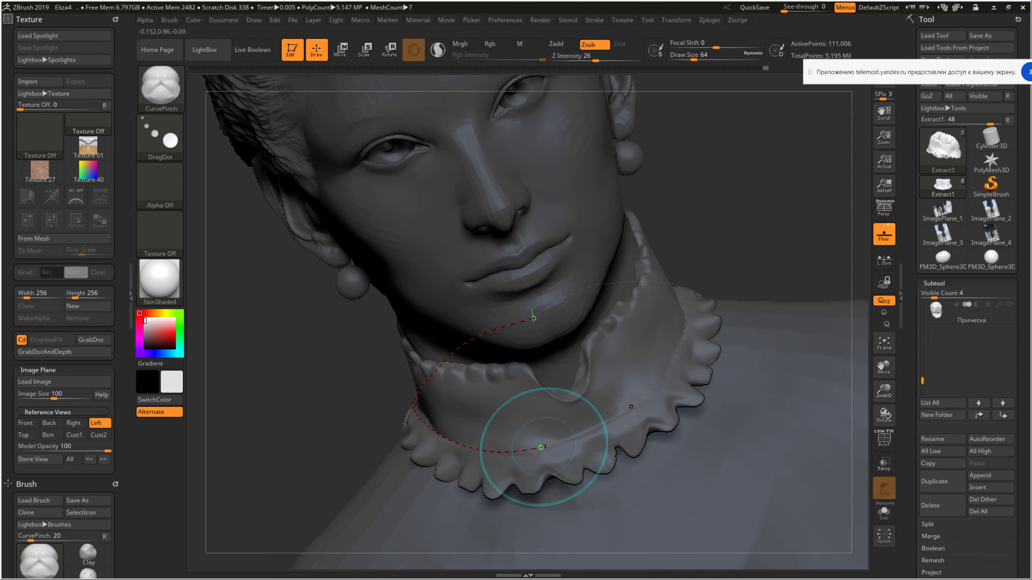
drag(548, 449, 609, 423)
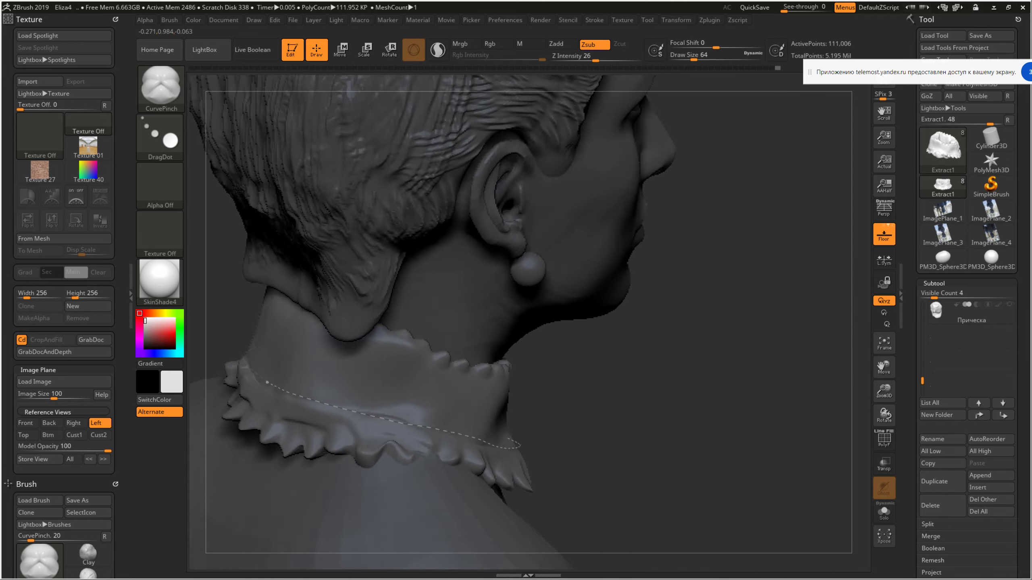
Guide the final curve along the back of the collar at Draw Size 31 and commit it
drag(553, 438, 496, 392)
mouse_move(442, 421)
mouse_down()
mouse_move(319, 393)
mouse_move(299, 414)
mouse_move(460, 438)
mouse_up()
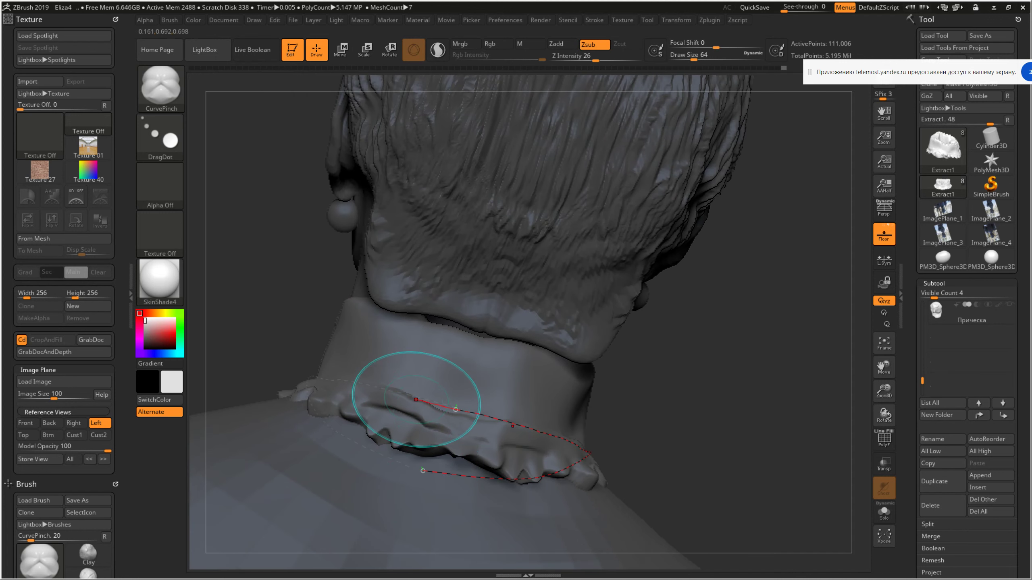
drag(380, 438, 460, 410)
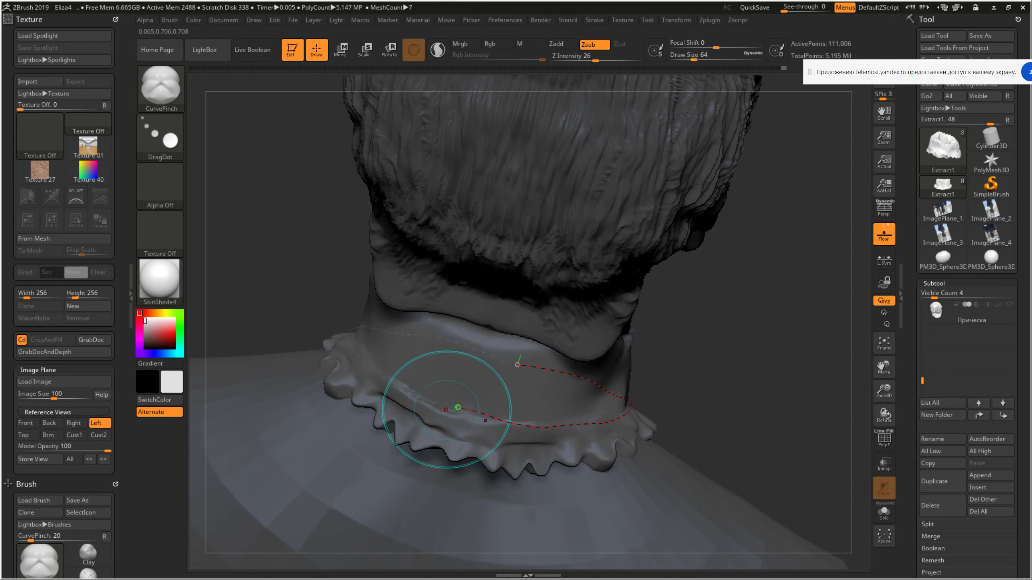
key(bracketleft)
key(bracketleft)
key(bracketleft)
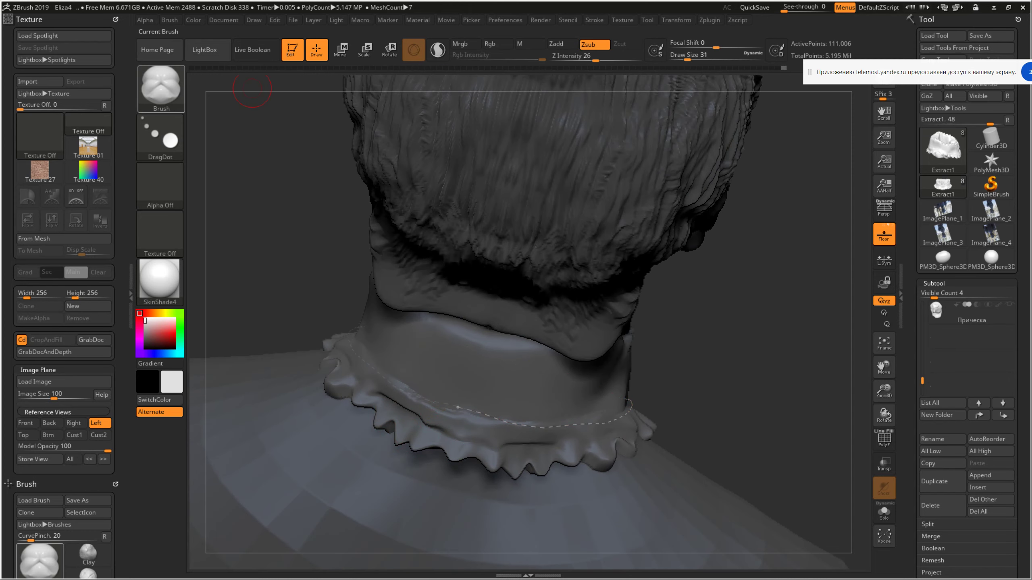
click(161, 87)
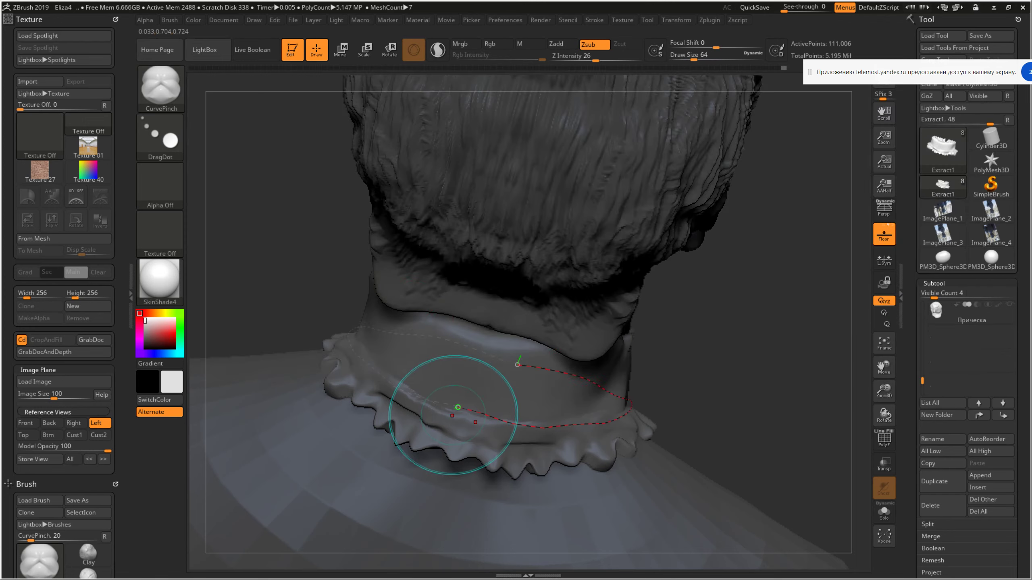
mouse_move(518, 362)
right_down()
mouse_move(609, 358)
mouse_move(636, 370)
right_up()
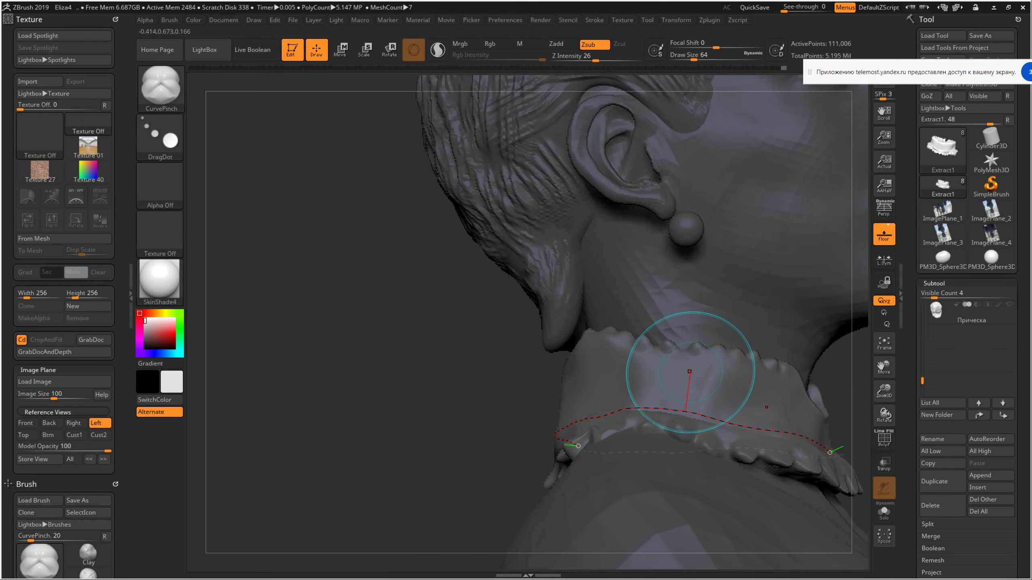
click(689, 371)
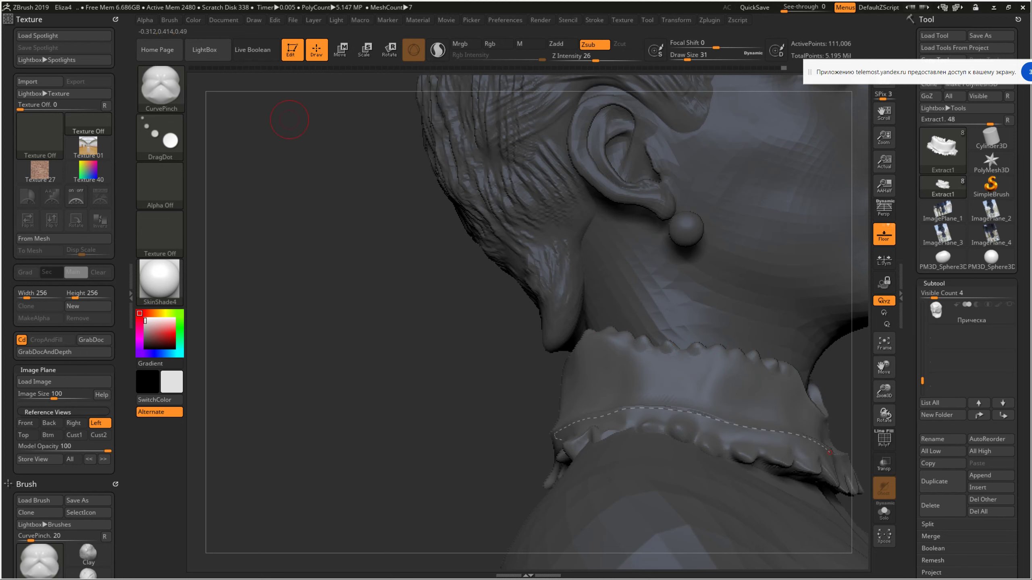
Select the Clay brush with Zsub on, Z Intensity 9 and Draw Size 46
key(b)
key(c)
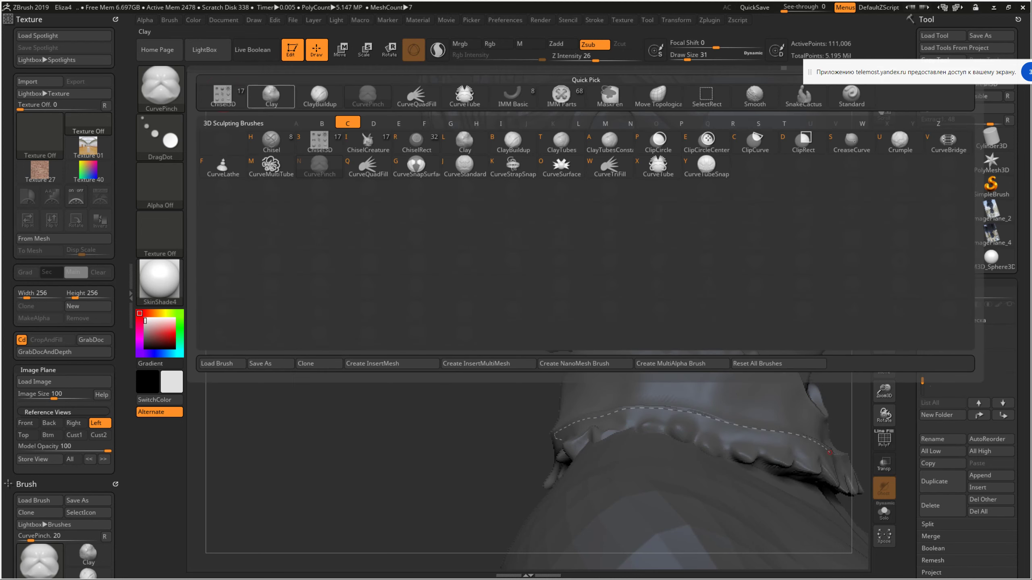
key(l)
key(shift)
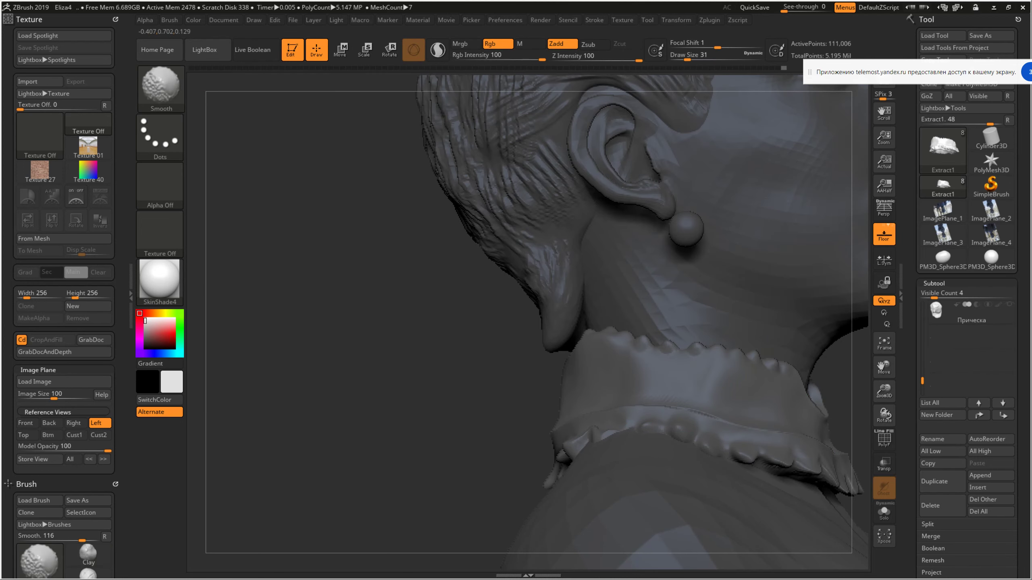
drag(813, 325, 621, 368)
key(ctrl)
key(alt)
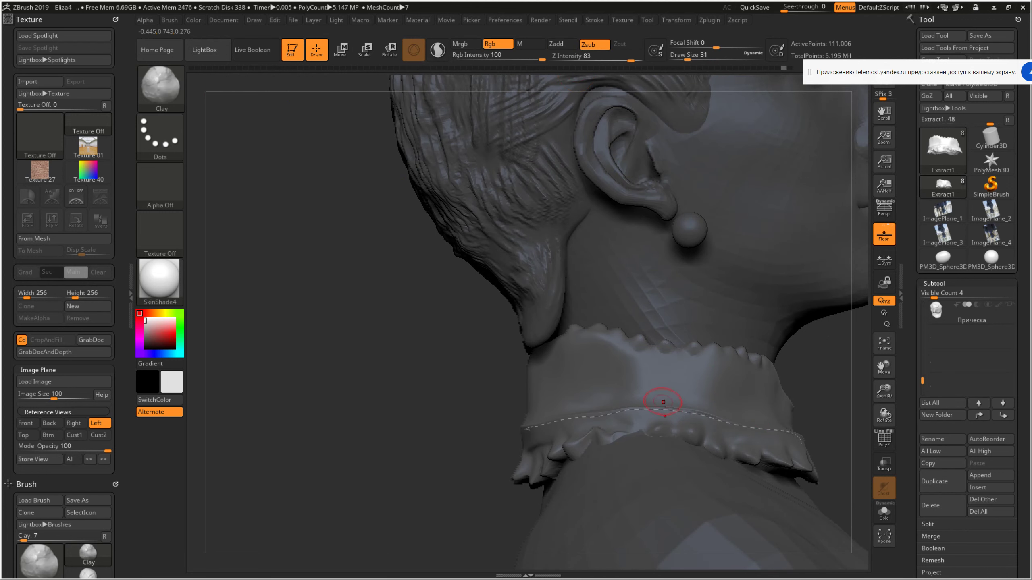
key(ctrl)
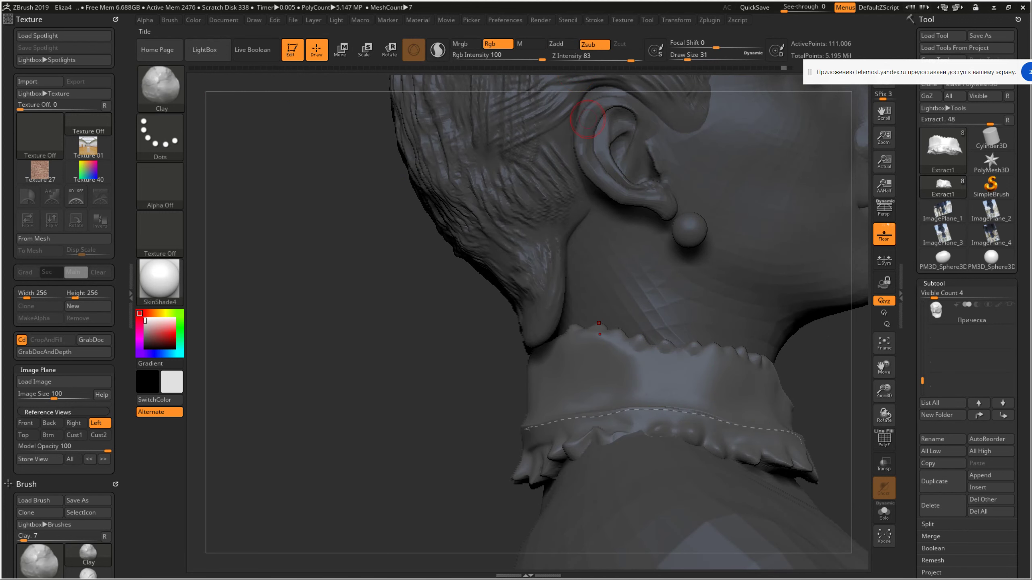
text(9)
key(Return)
key(space)
drag(675, 379, 634, 382)
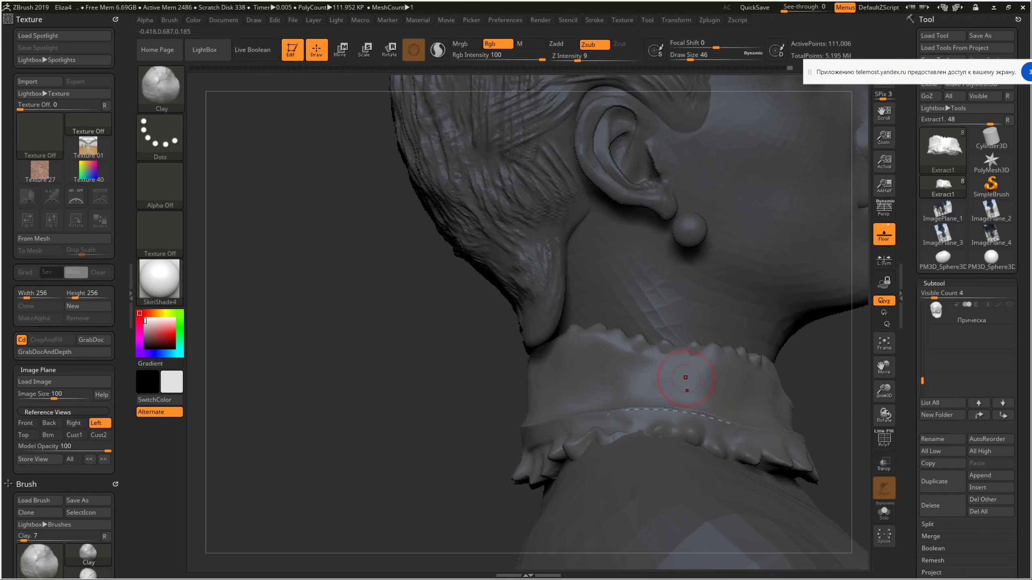
Orbit the bust to inspect the collar from the front, sides and back
right_drag(724, 392, 685, 386)
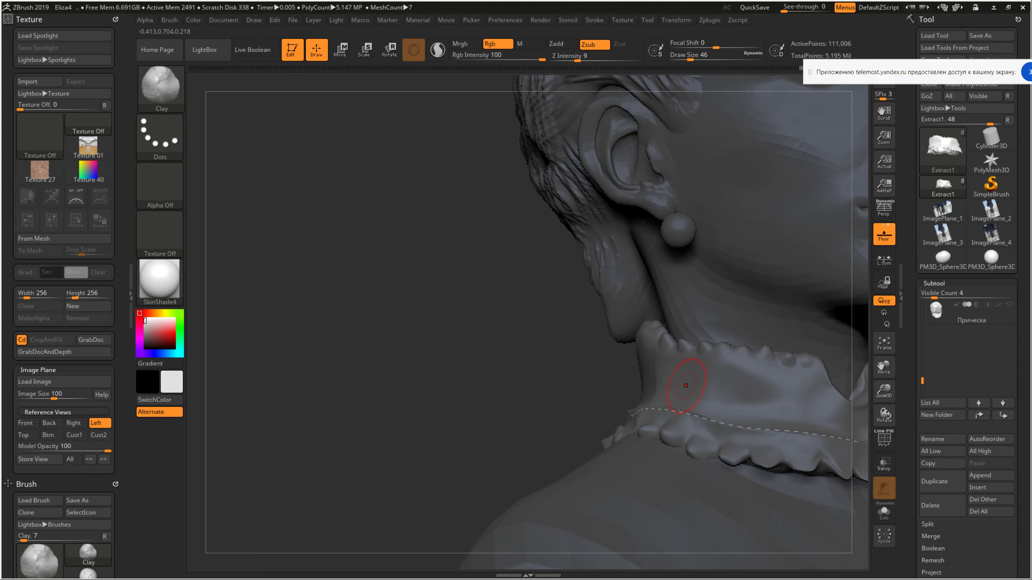
right_drag(764, 393, 735, 388)
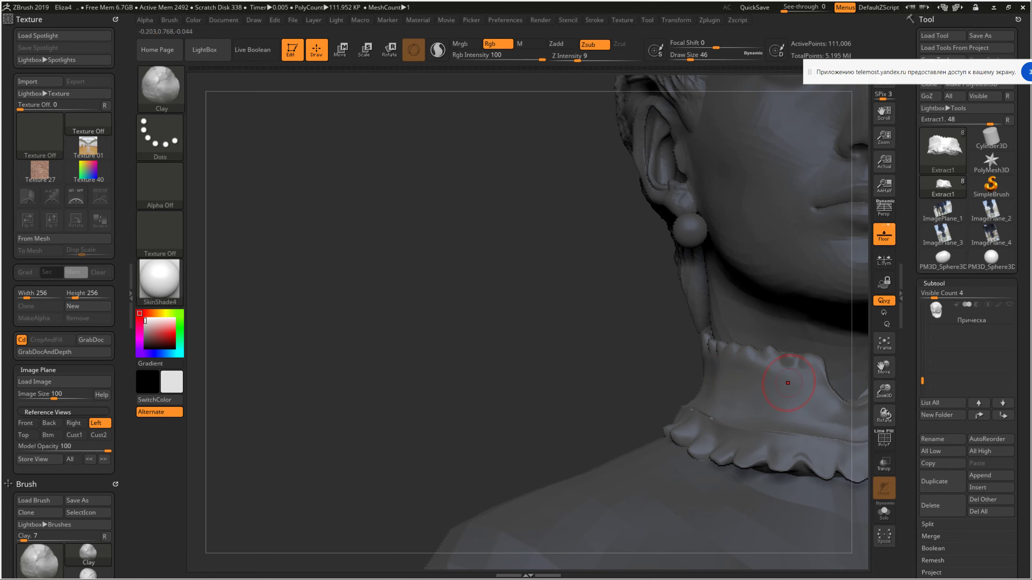
mouse_move(778, 388)
right_down()
mouse_move(704, 379)
mouse_move(666, 397)
right_up()
mouse_move(775, 376)
right_down()
mouse_move(656, 385)
mouse_move(657, 369)
right_up()
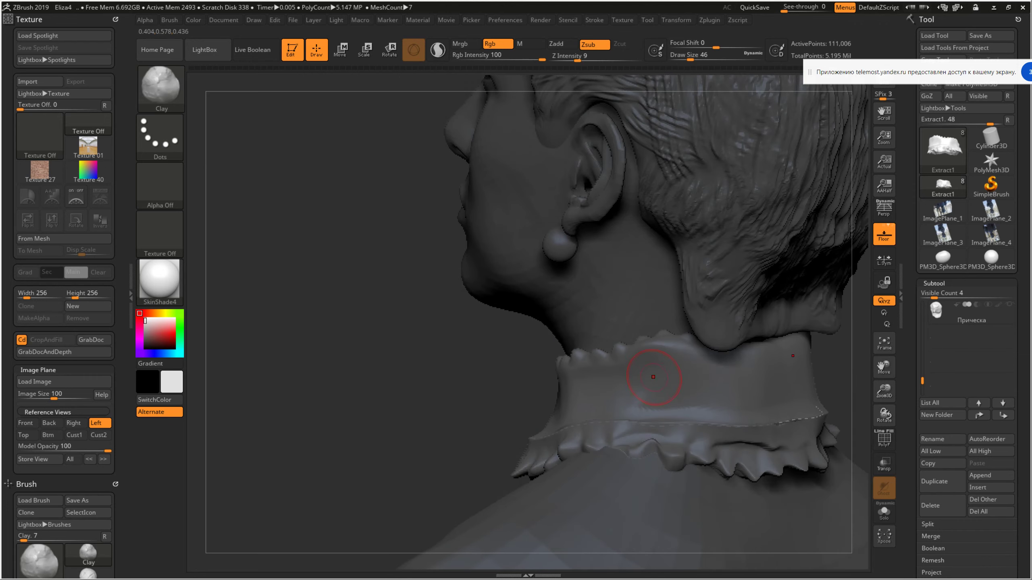
right_drag(218, 181, 496, 347)
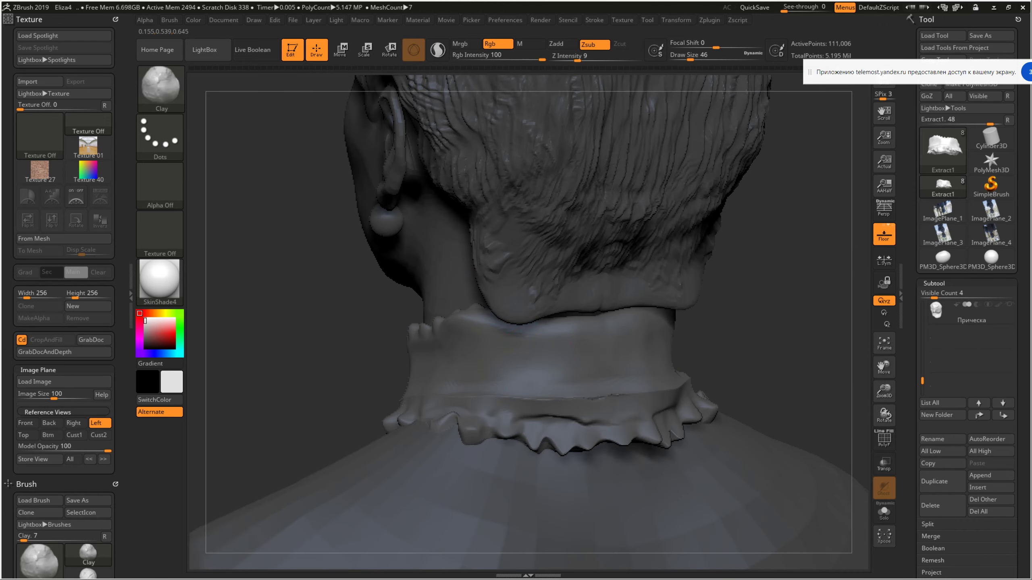
right_drag(667, 350, 628, 353)
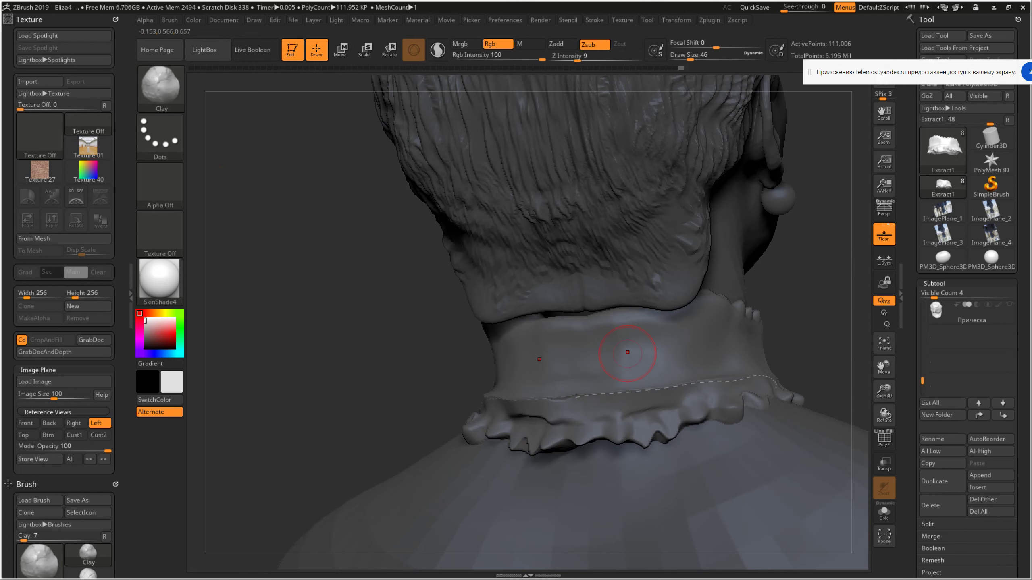
right_drag(755, 354, 528, 358)
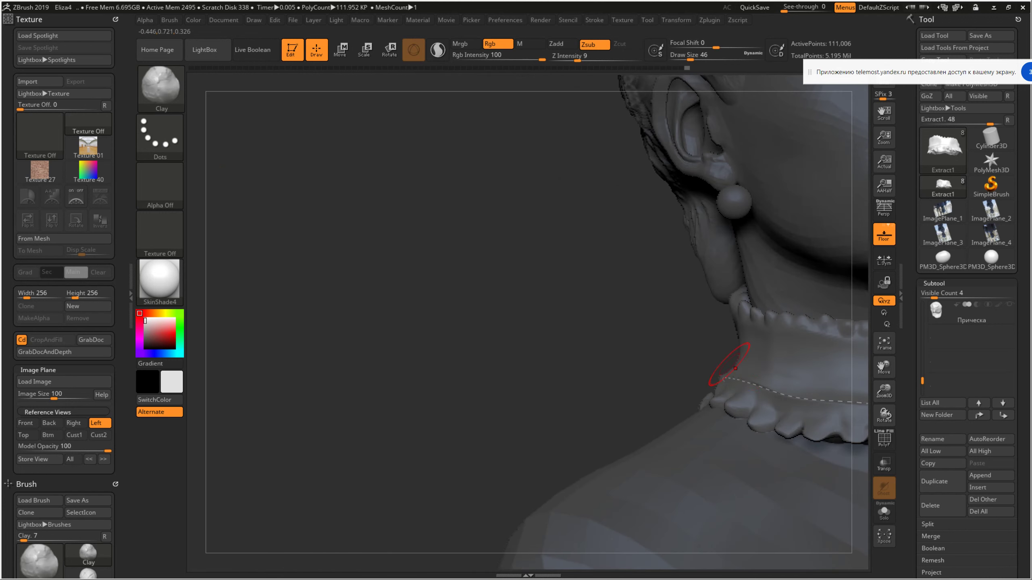
right_drag(650, 386, 686, 391)
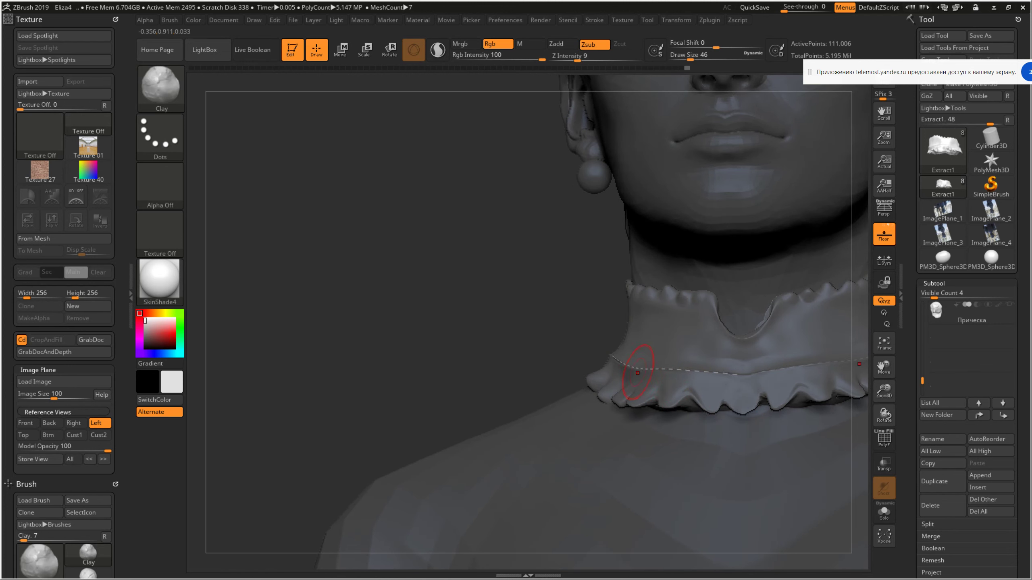
mouse_move(703, 383)
right_down()
mouse_move(658, 386)
mouse_move(589, 358)
mouse_move(549, 366)
right_up()
right_drag(752, 321, 671, 333)
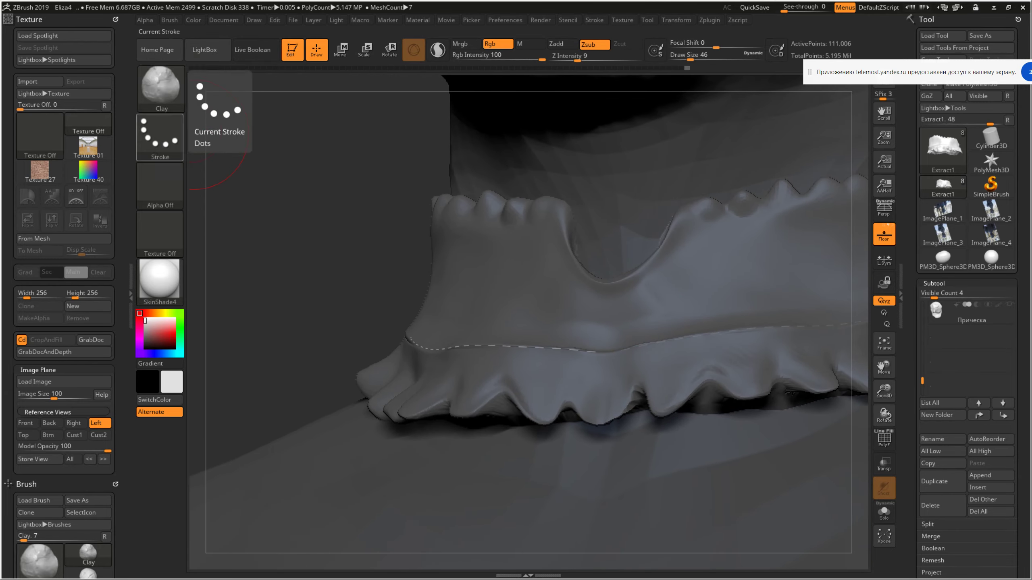
click(160, 87)
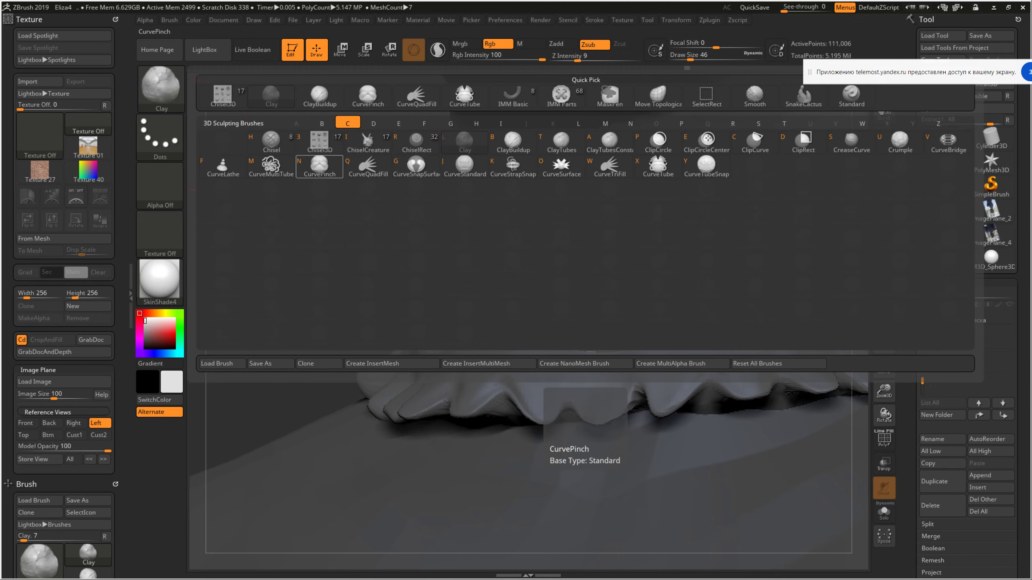
Pick CurvePinch from the 3D Sculpting Brushes and orbit around the jaw and collar
click(320, 164)
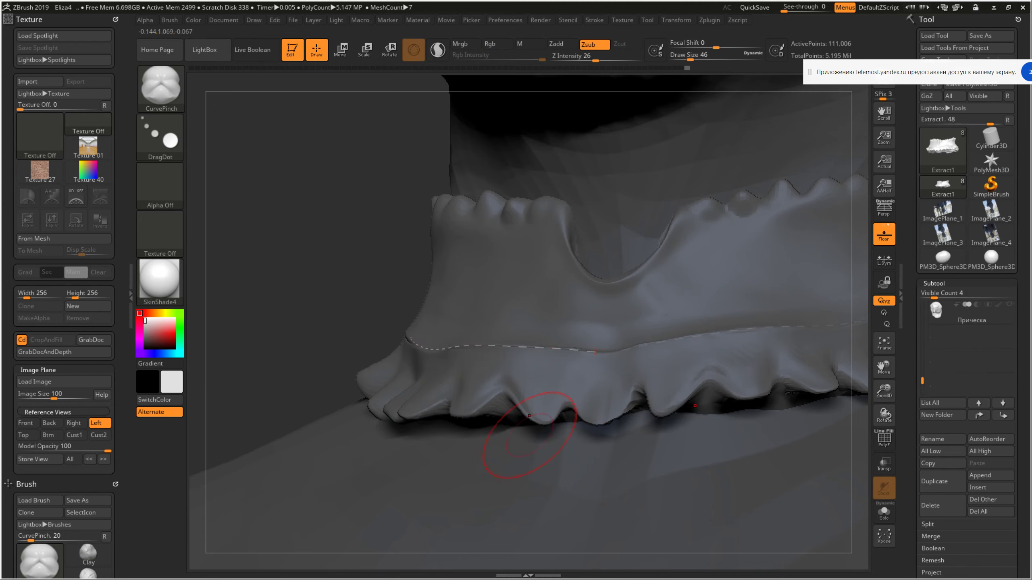
drag(442, 384, 478, 330)
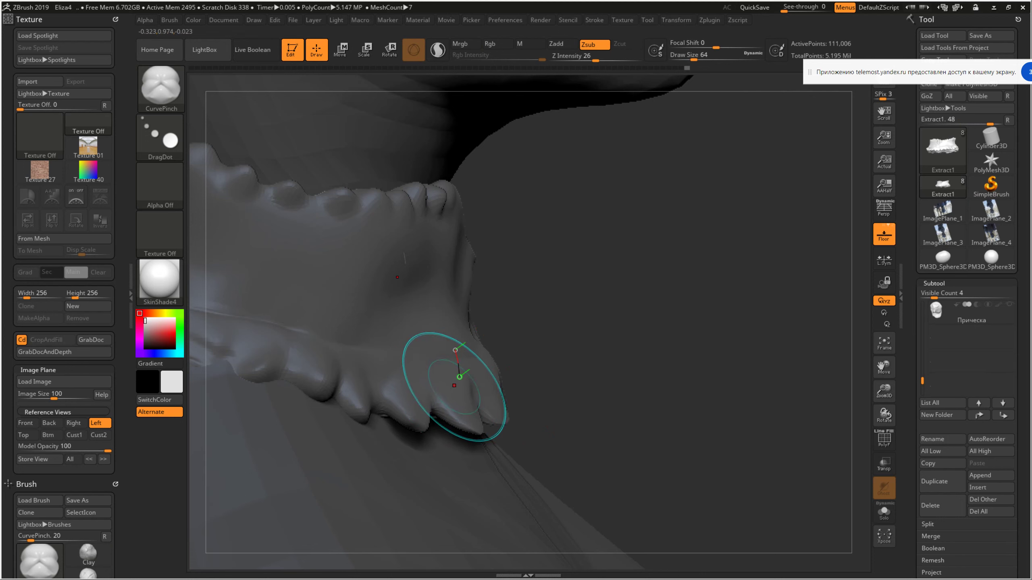
mouse_move(403, 364)
mouse_down()
mouse_move(349, 362)
mouse_move(449, 369)
mouse_up()
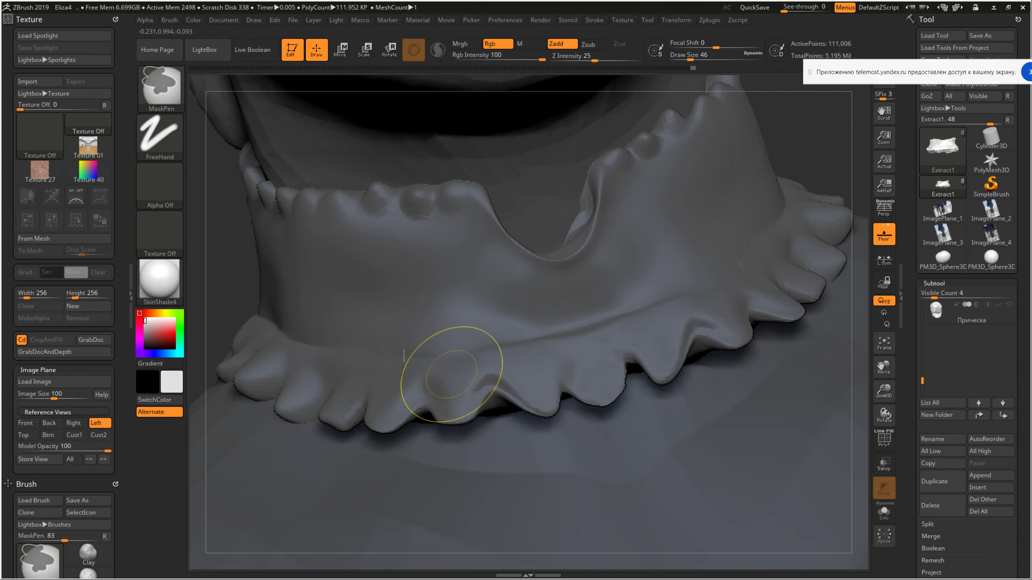
mouse_move(449, 300)
mouse_down()
mouse_move(604, 386)
mouse_move(739, 332)
mouse_up()
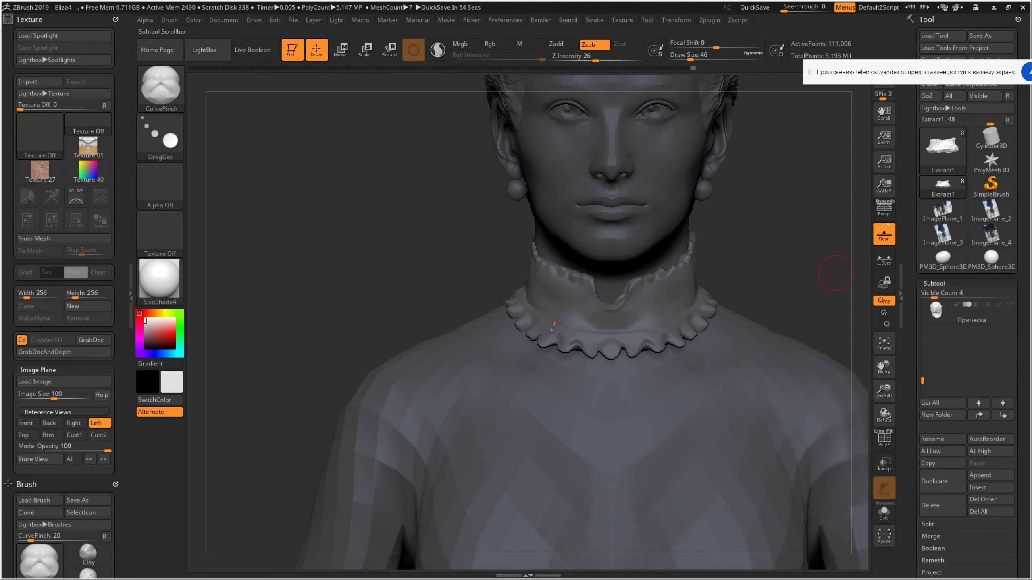
key(alt+Tab)
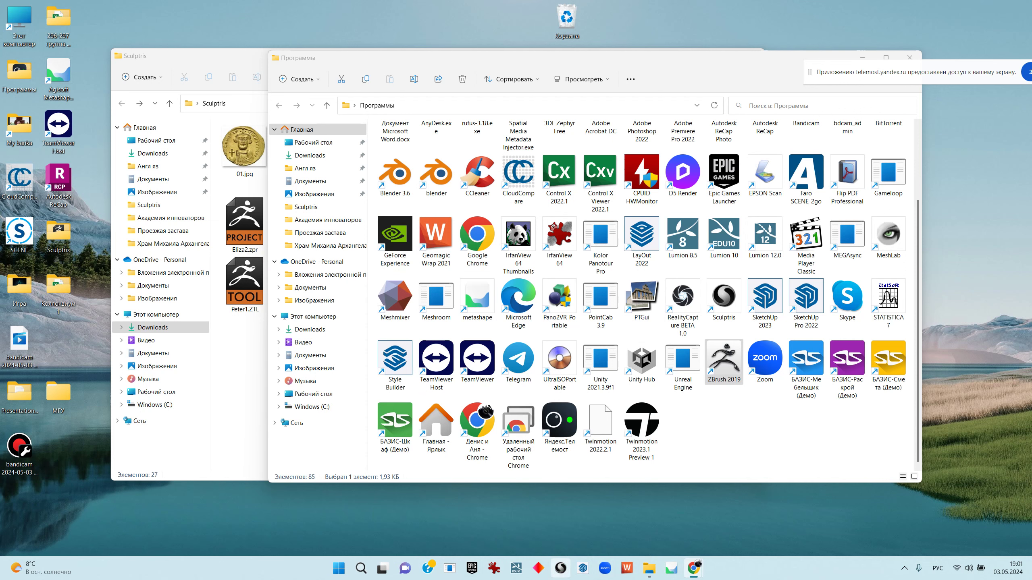
Bring the Программы window forward and launch its ZBrush 2019 shortcut
drag(715, 472, 681, 434)
click(183, 56)
click(434, 482)
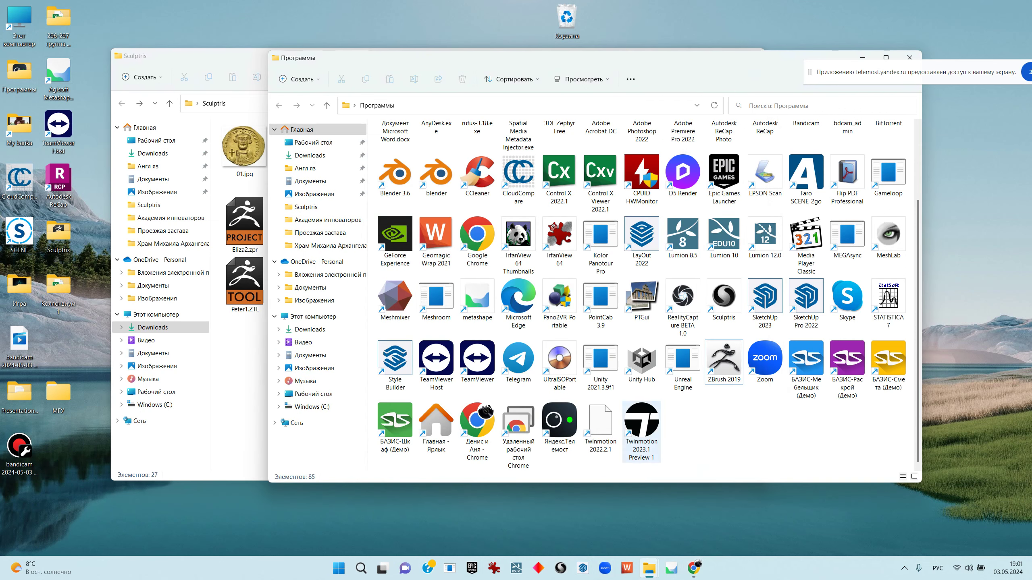
double_click(724, 360)
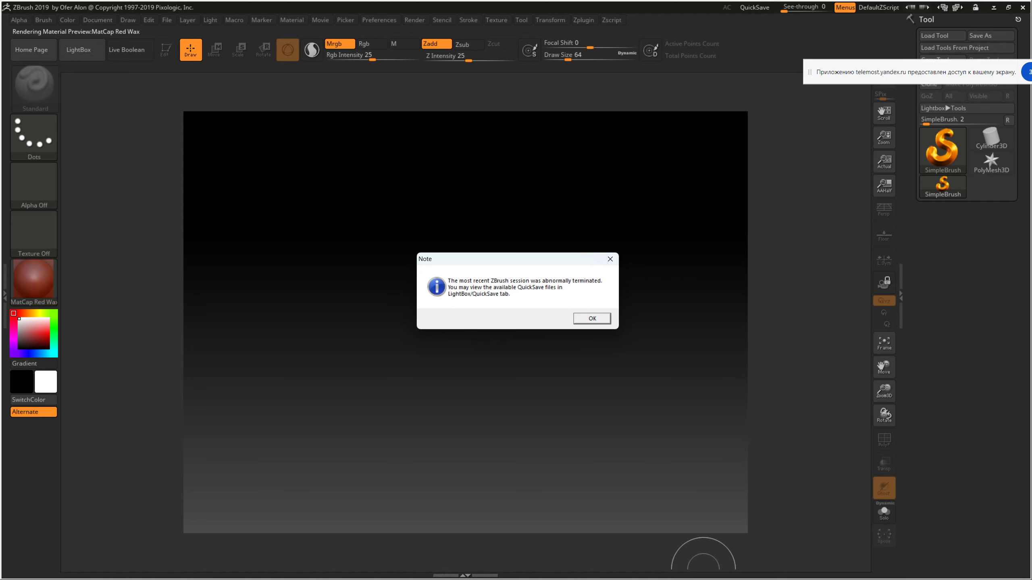
Dismiss the abnormal-termination note and scroll through the QuickSave thumbnails in LightBox
key(Return)
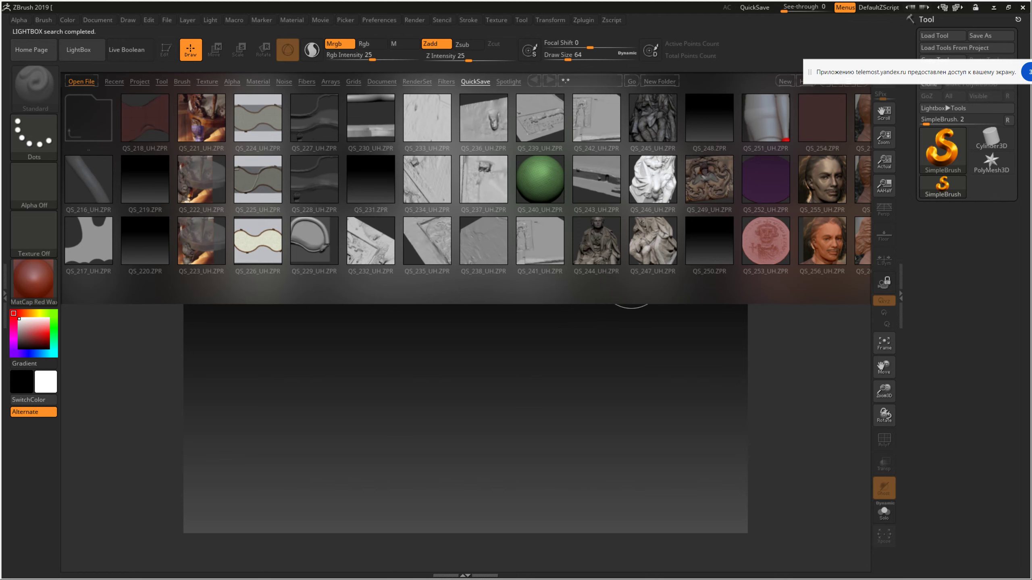
scroll(631, 281, down, 5)
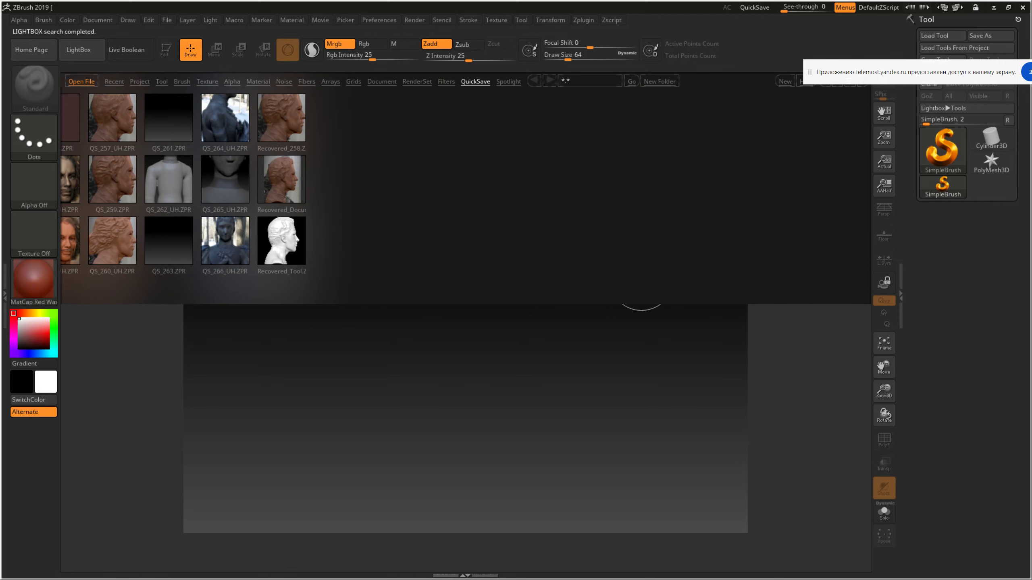
scroll(641, 291, down, 3)
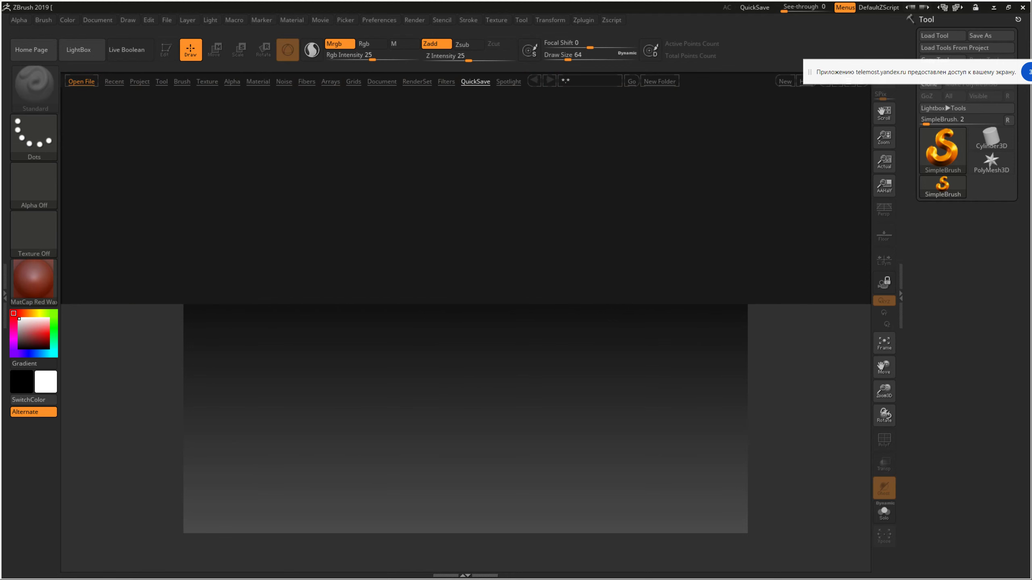
scroll(377, 289, up, 5)
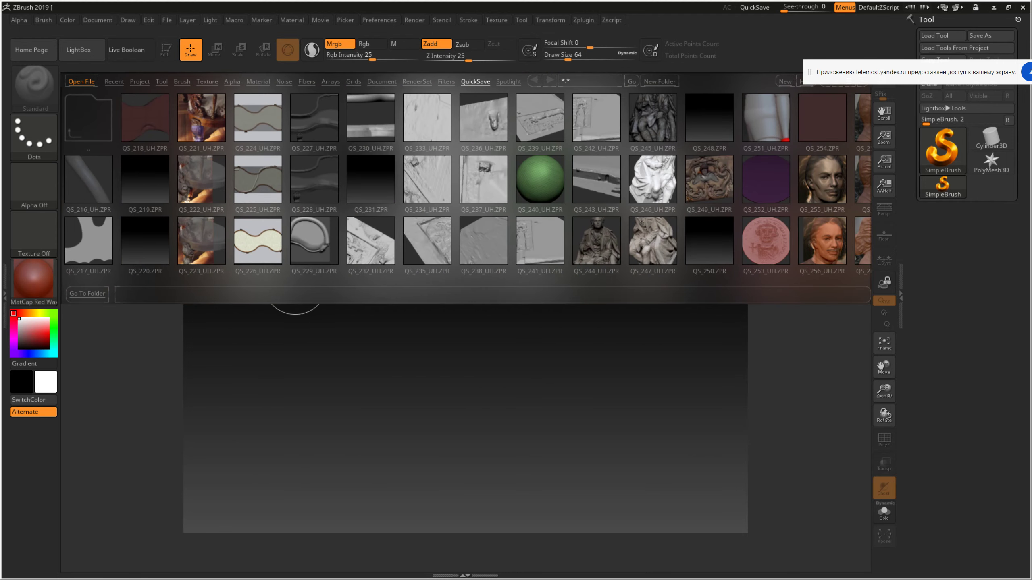
scroll(228, 289, down, 5)
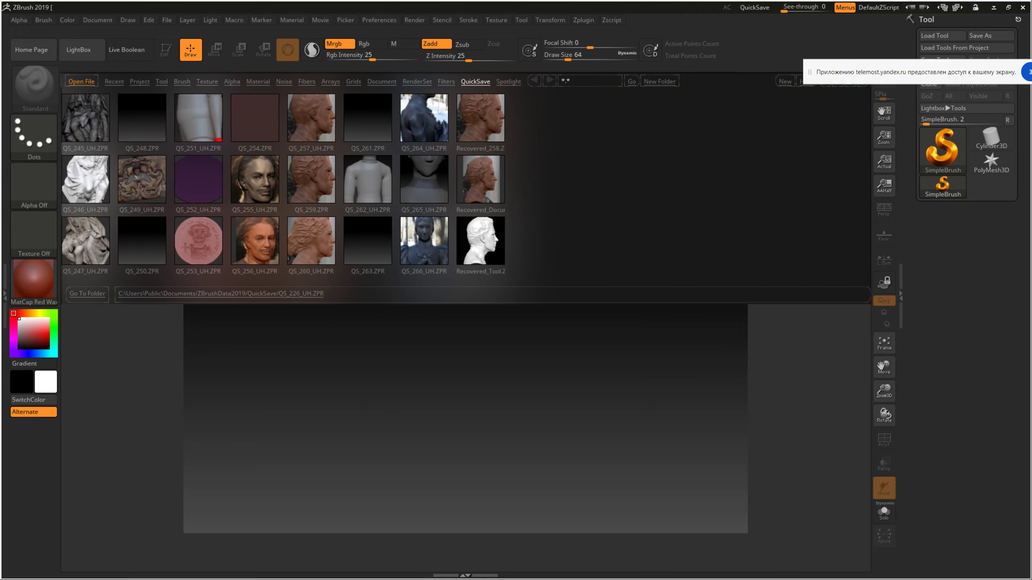
scroll(530, 173, up, 5)
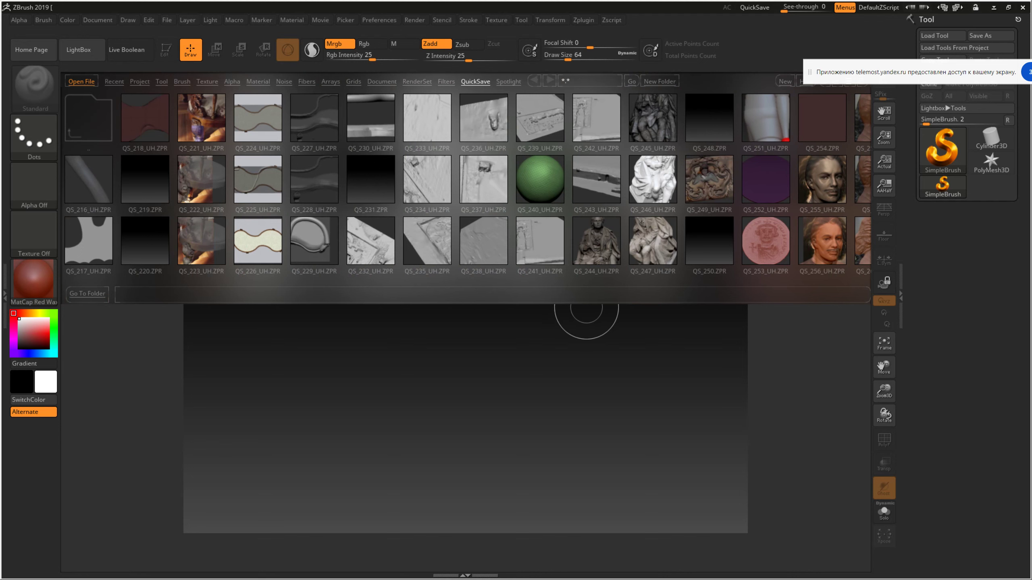
scroll(463, 277, up, 2)
scroll(611, 161, down, 2)
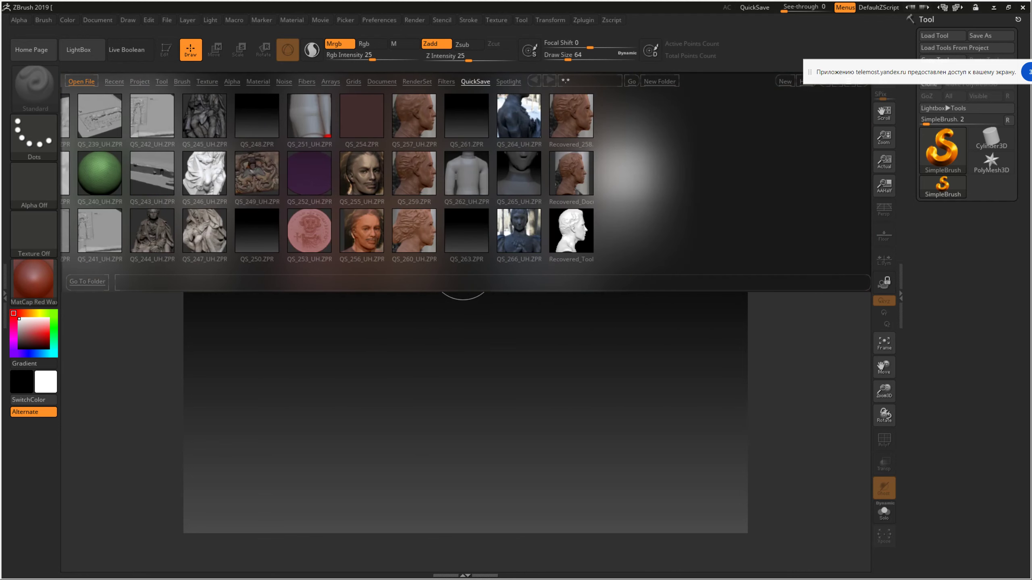
scroll(449, 161, down, 2)
scroll(346, 161, down, 2)
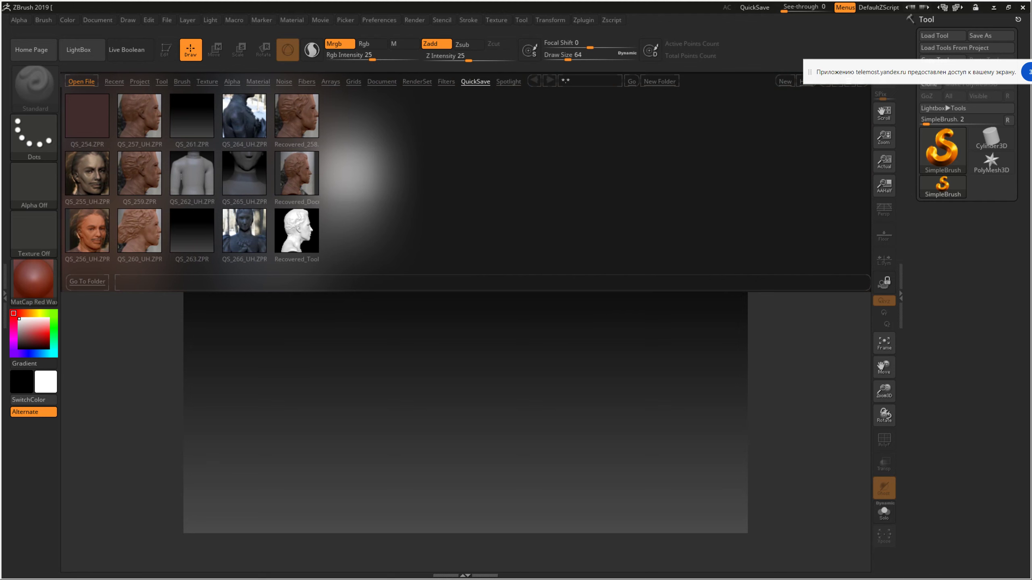
key(ctrl+o)
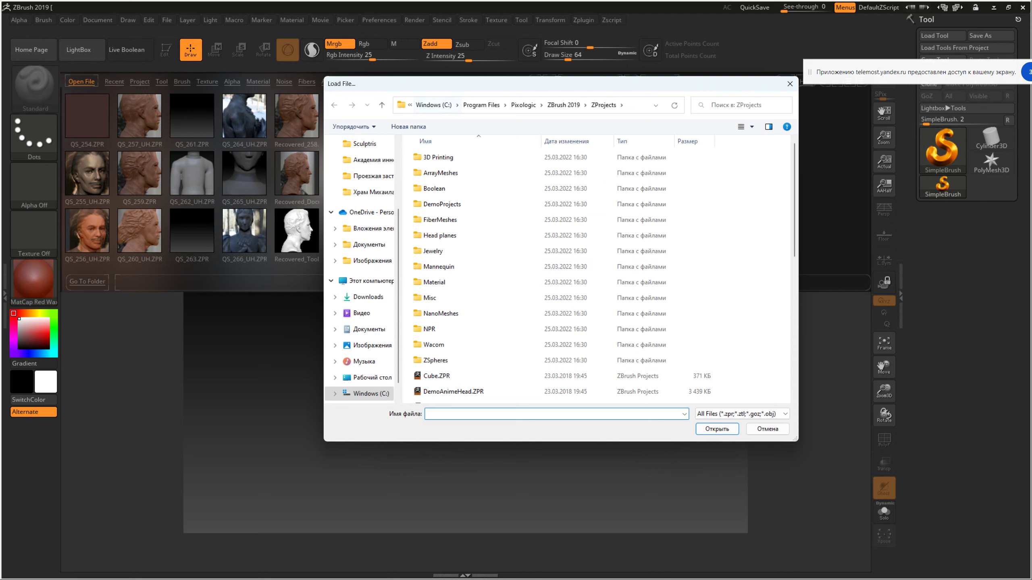
Open Eliza4 from the desktop Sculptris folder and pan the bust to the canvas centre
click(434, 104)
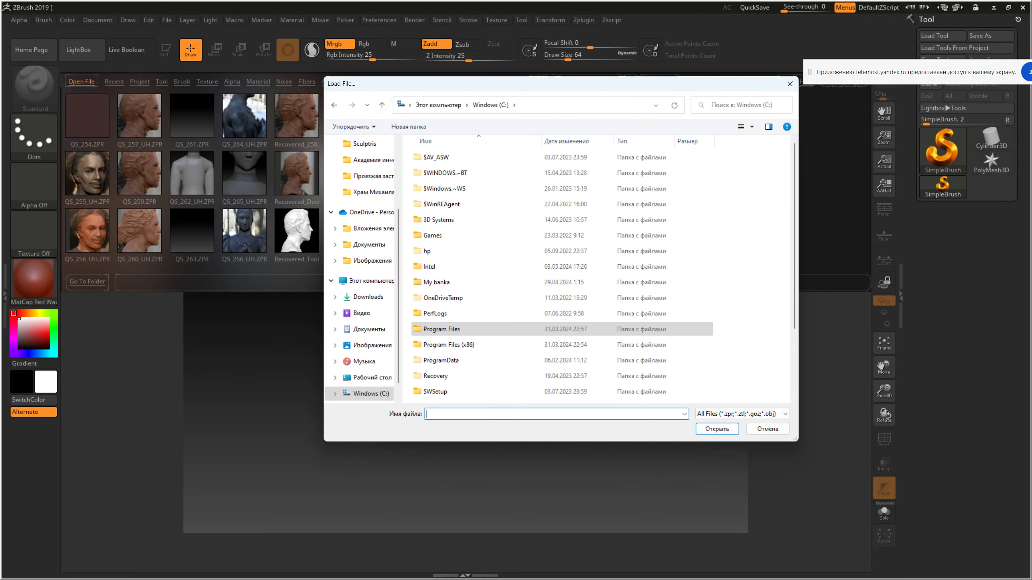
scroll(366, 264, up, 1)
scroll(384, 163, up, 1)
click(368, 164)
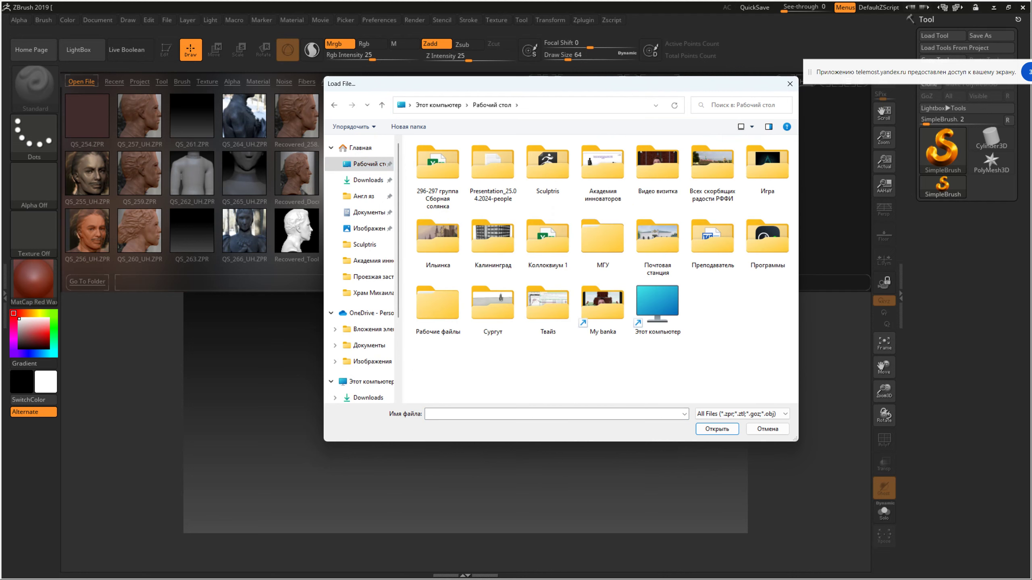
double_click(548, 166)
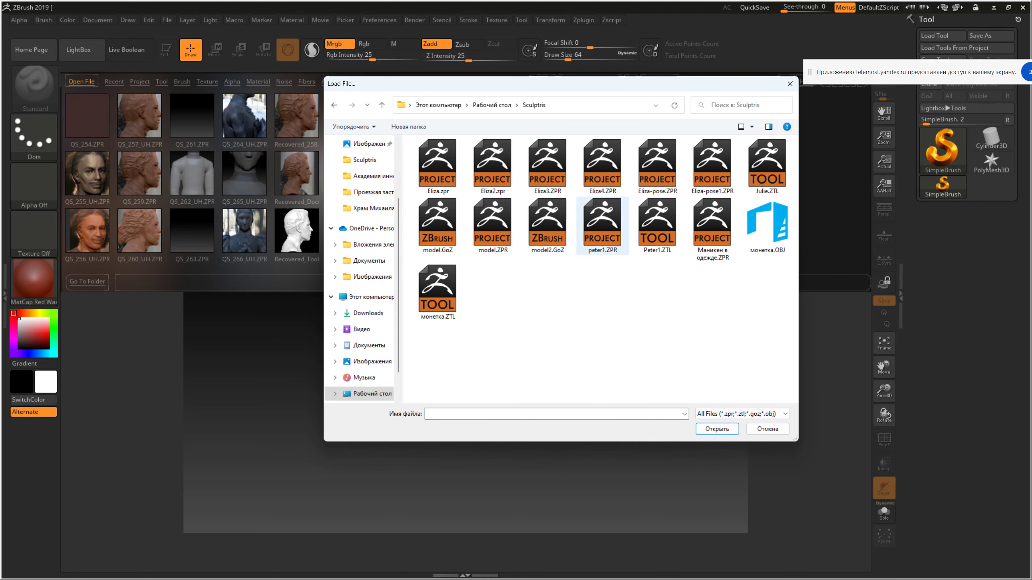
click(548, 224)
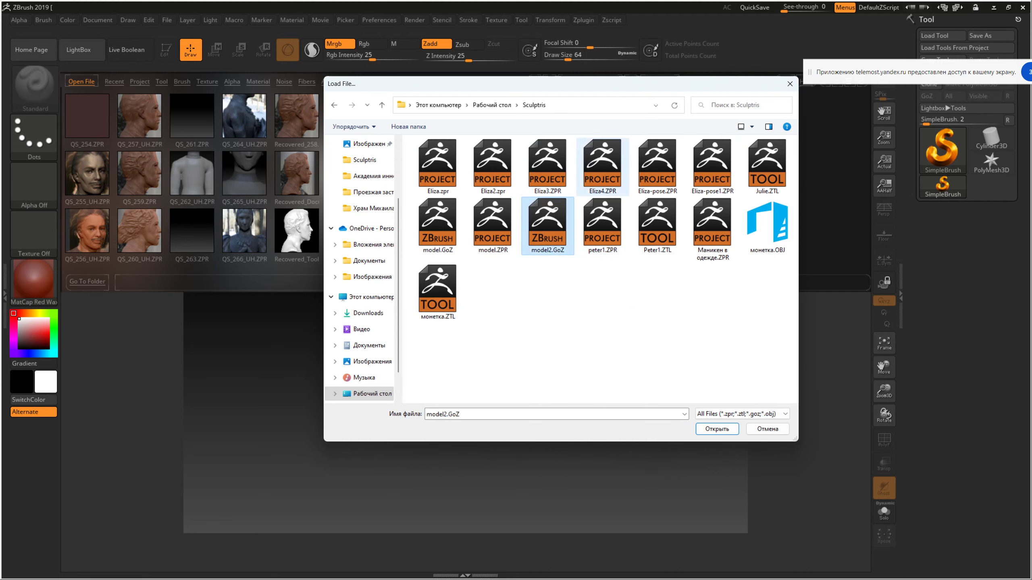
double_click(602, 167)
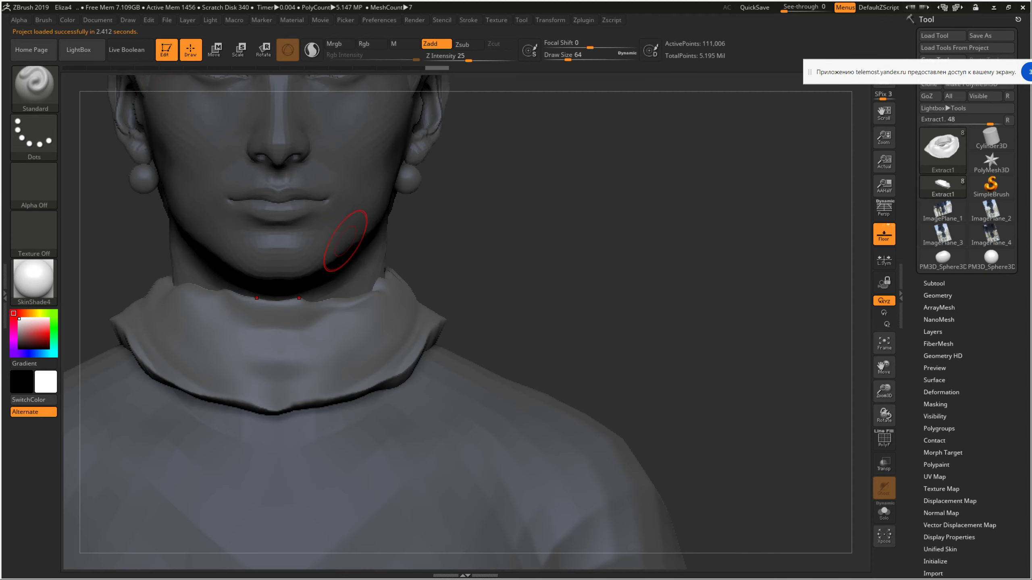
alt+drag(603, 329, 751, 340)
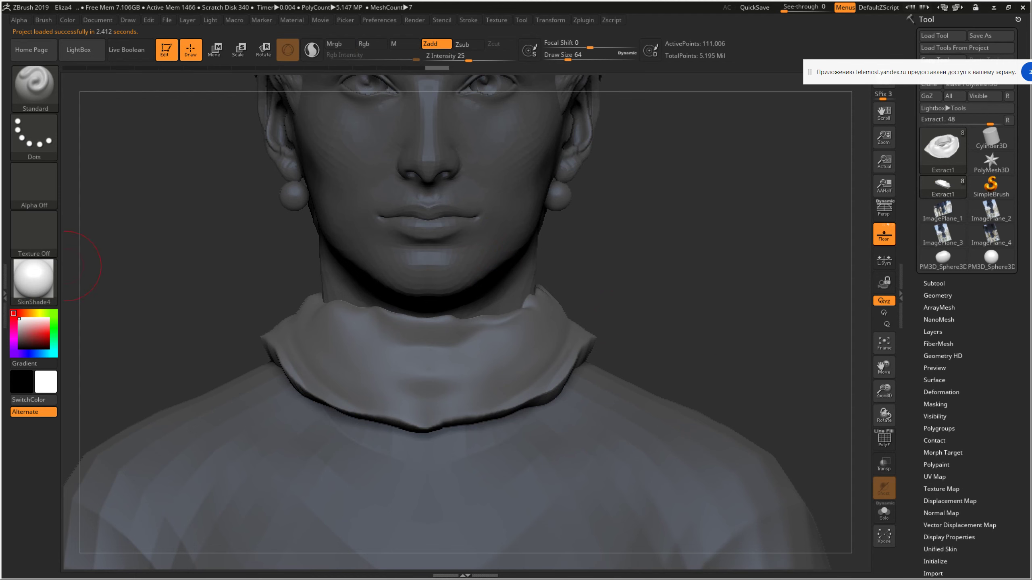
click(550, 20)
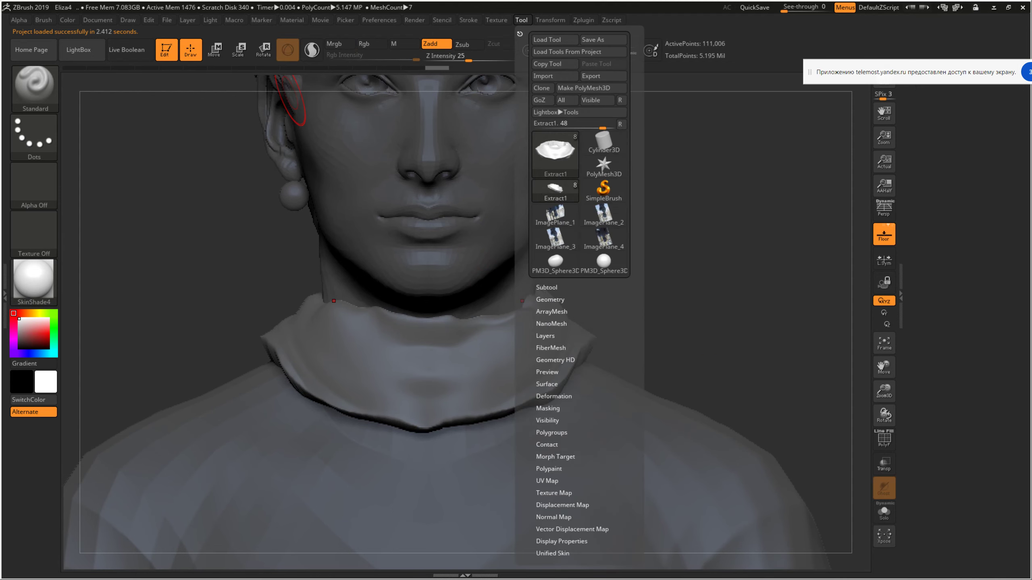
Dock the Texture palette and show the Front reference image behind the bust
click(490, 33)
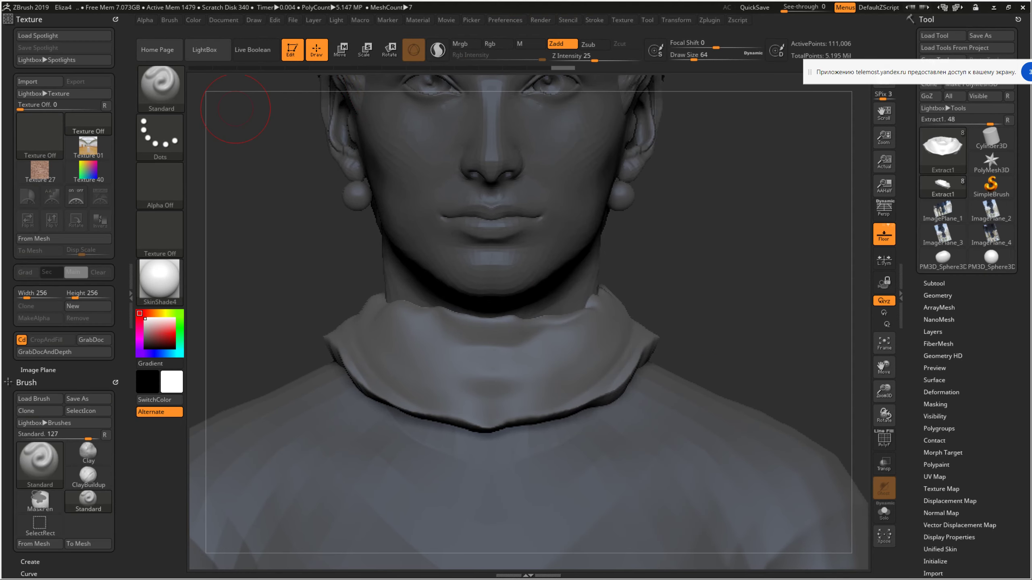
click(38, 370)
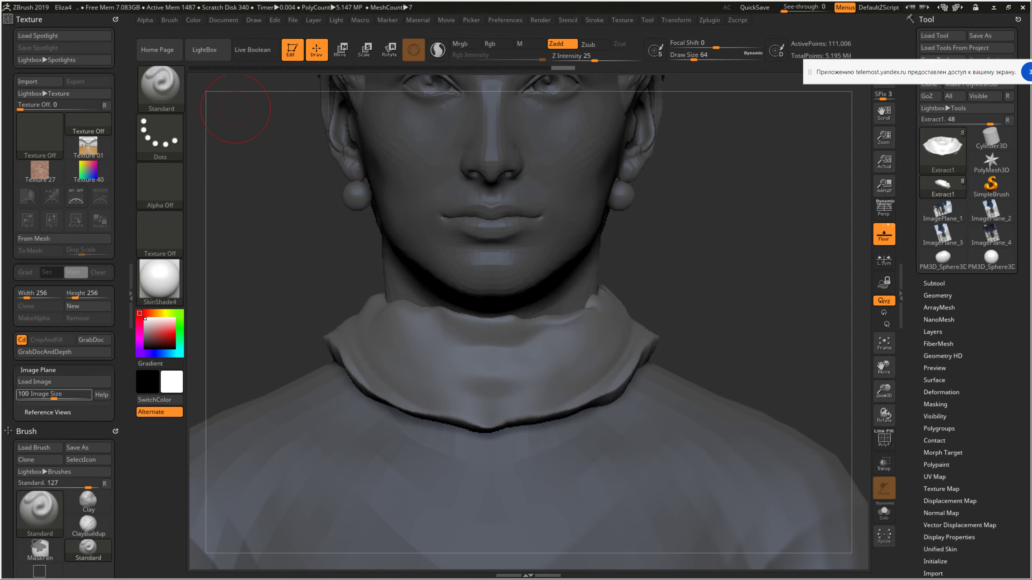
click(48, 412)
click(25, 423)
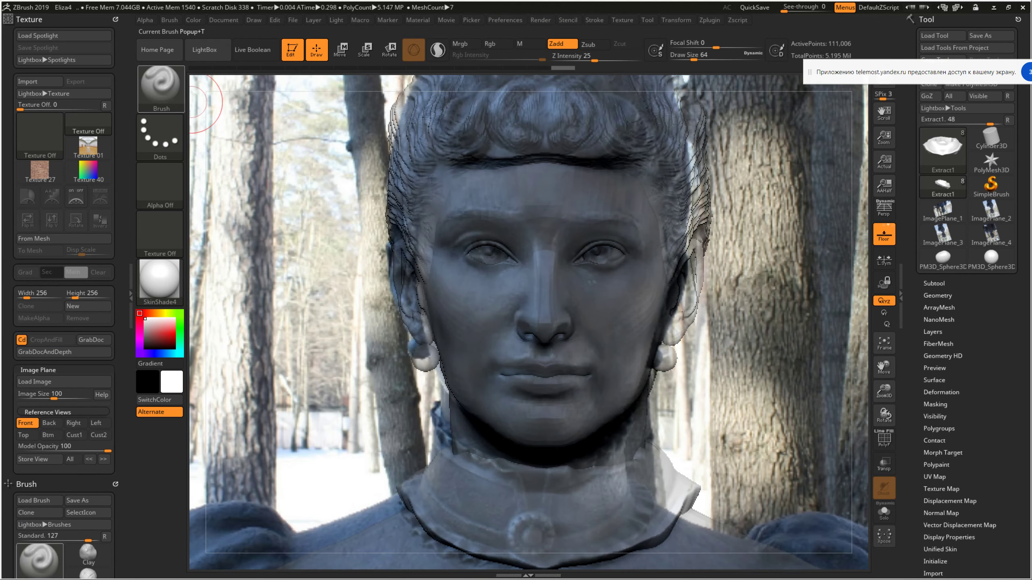
key(space)
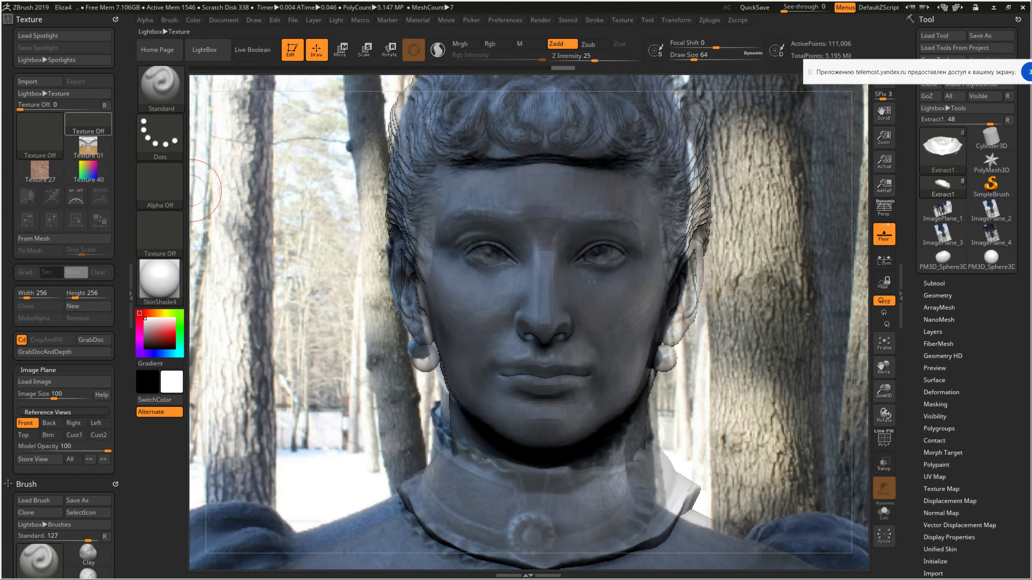
click(161, 87)
key(c)
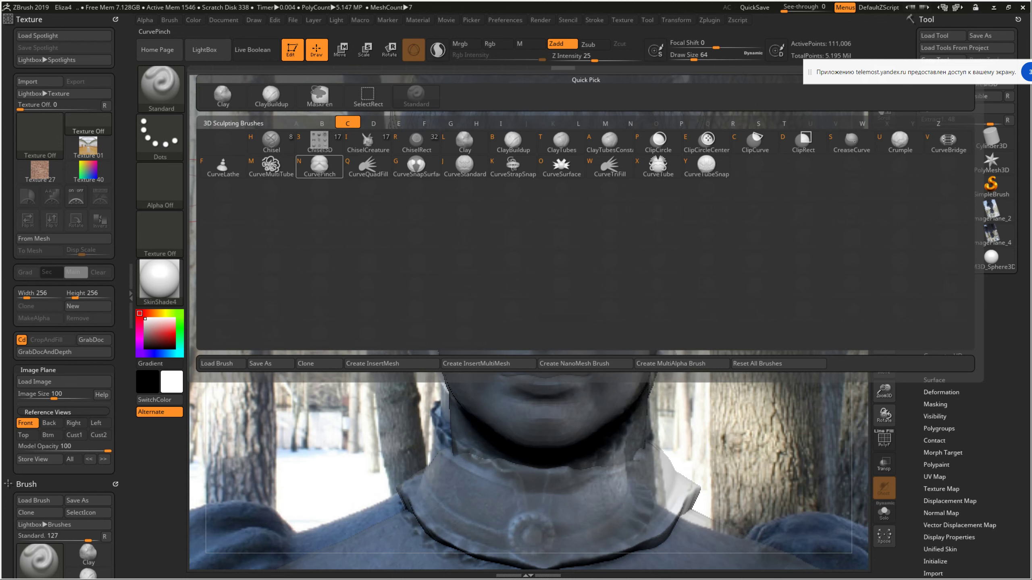
Place a CurvePinch curve on the collar front, then hide the photo via Left reference view
click(319, 164)
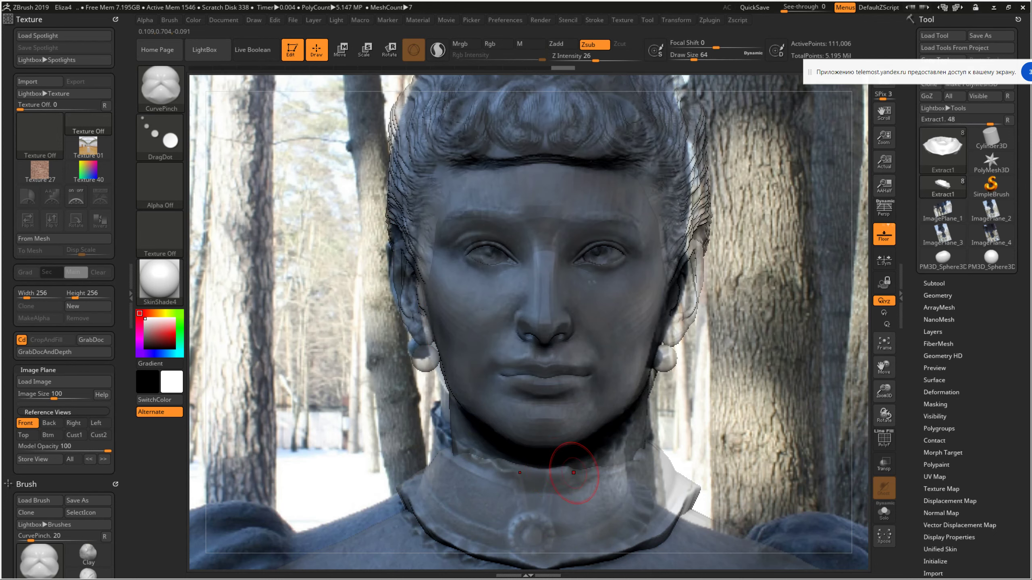
right_drag(584, 455, 661, 429)
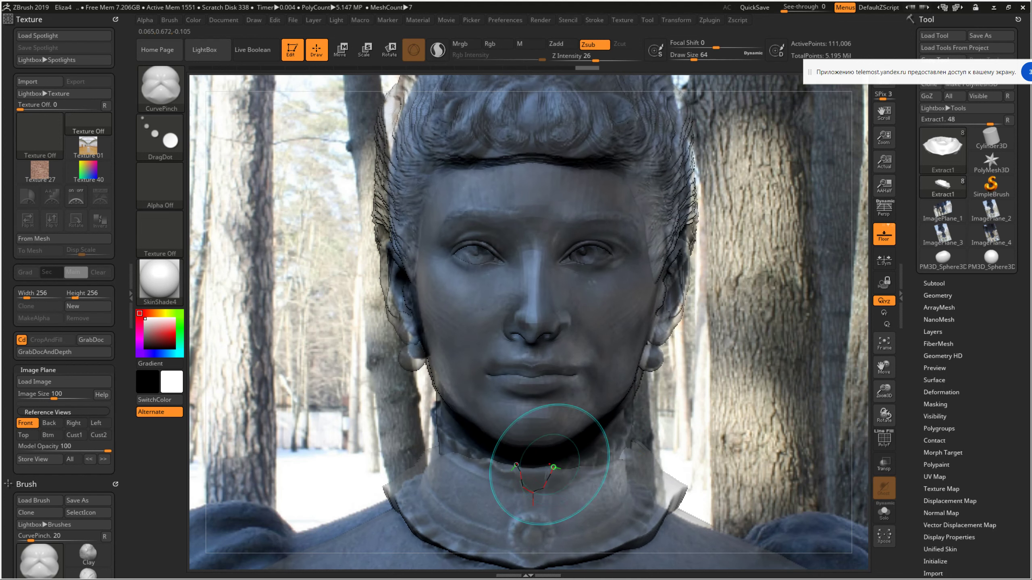
right_drag(543, 468, 543, 468)
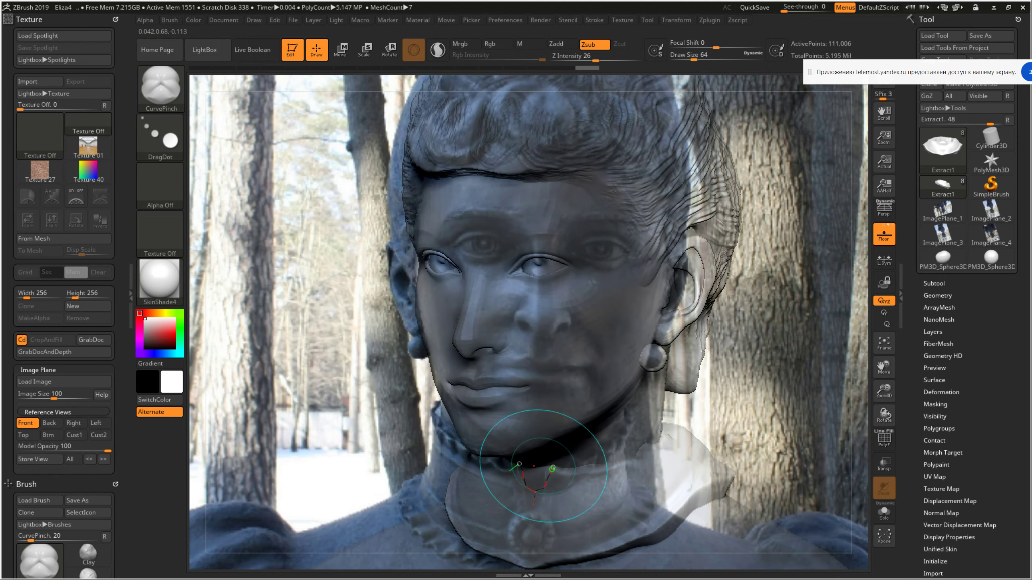
key(ctrl)
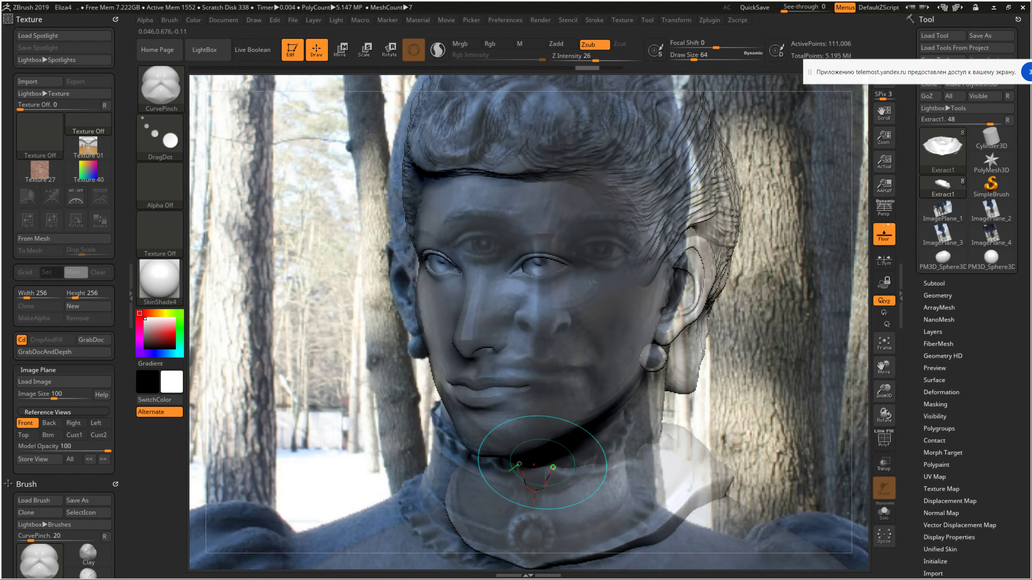
drag(554, 468, 553, 476)
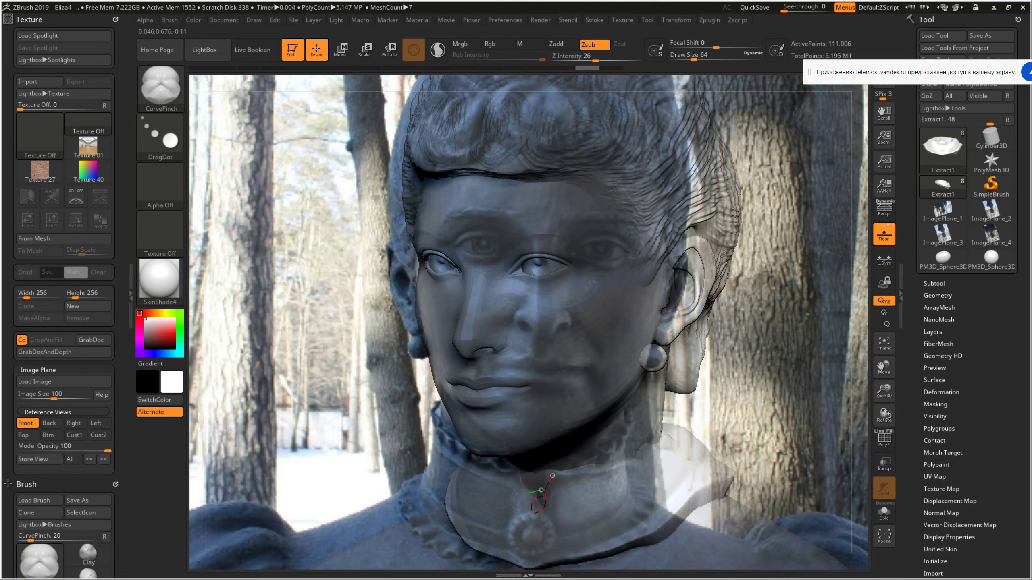
mouse_move(541, 491)
right_down()
mouse_move(449, 433)
mouse_move(533, 492)
mouse_move(496, 443)
right_up()
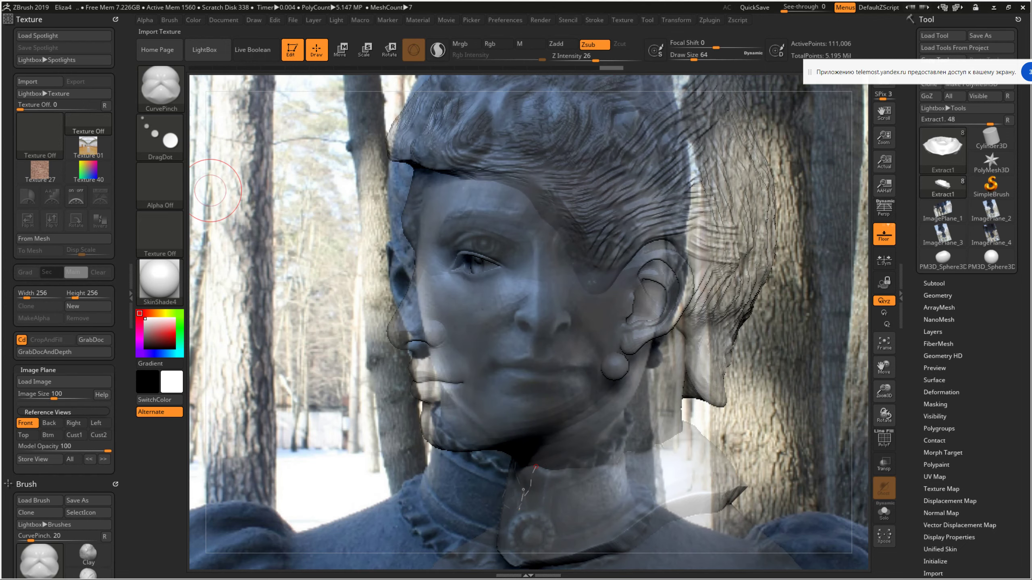
click(99, 423)
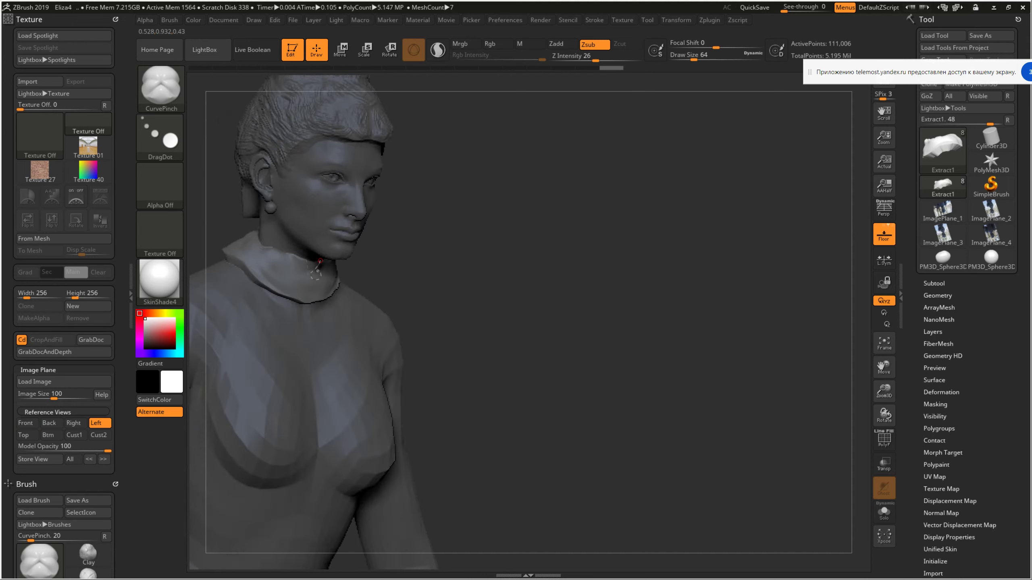
Reselect CurvePinch and stretch the curve's lower end down the collar front
key(b)
key(c)
key(p)
alt+right_drag(471, 366, 470, 357)
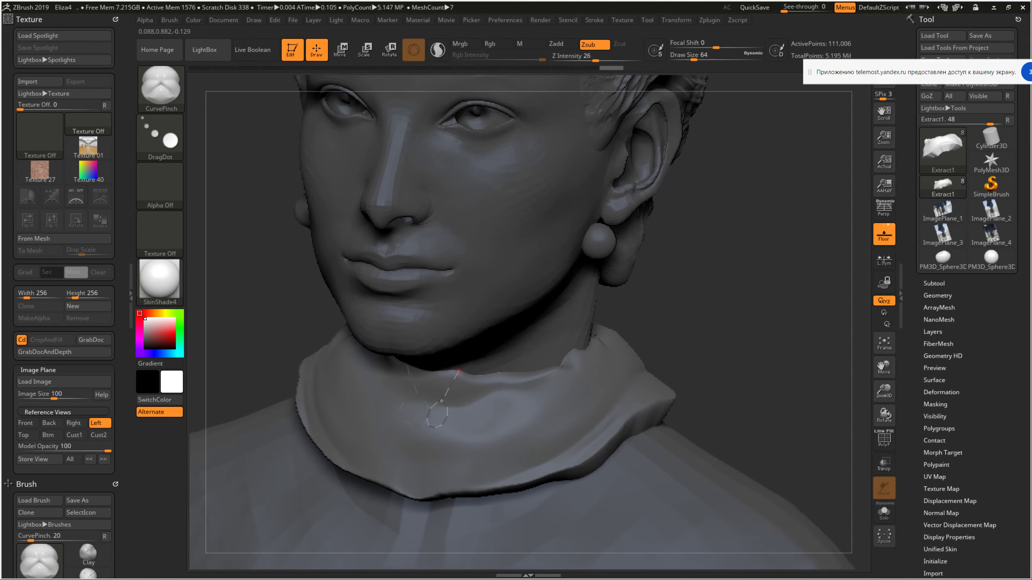
drag(470, 357, 465, 358)
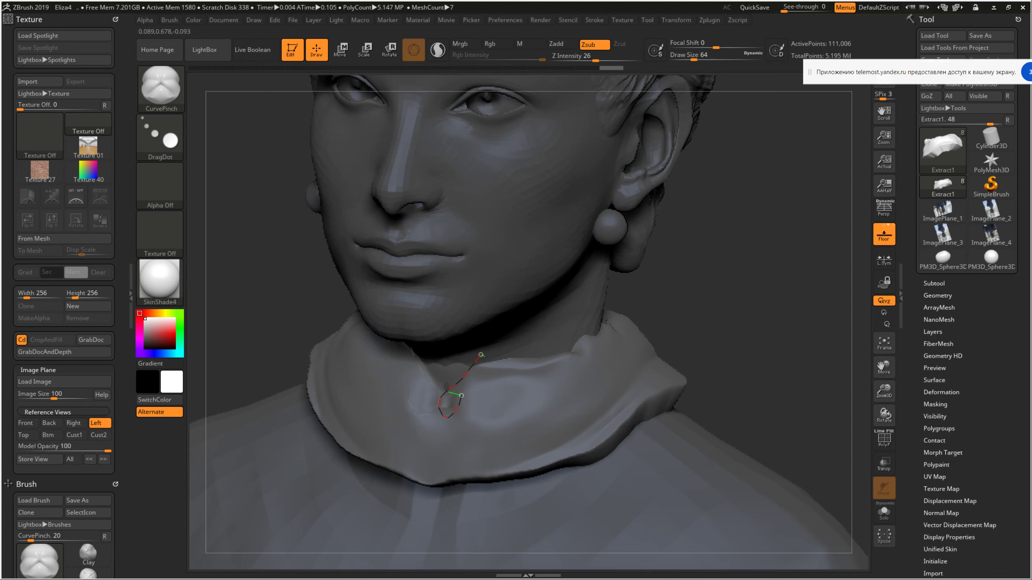
right_drag(473, 369, 476, 388)
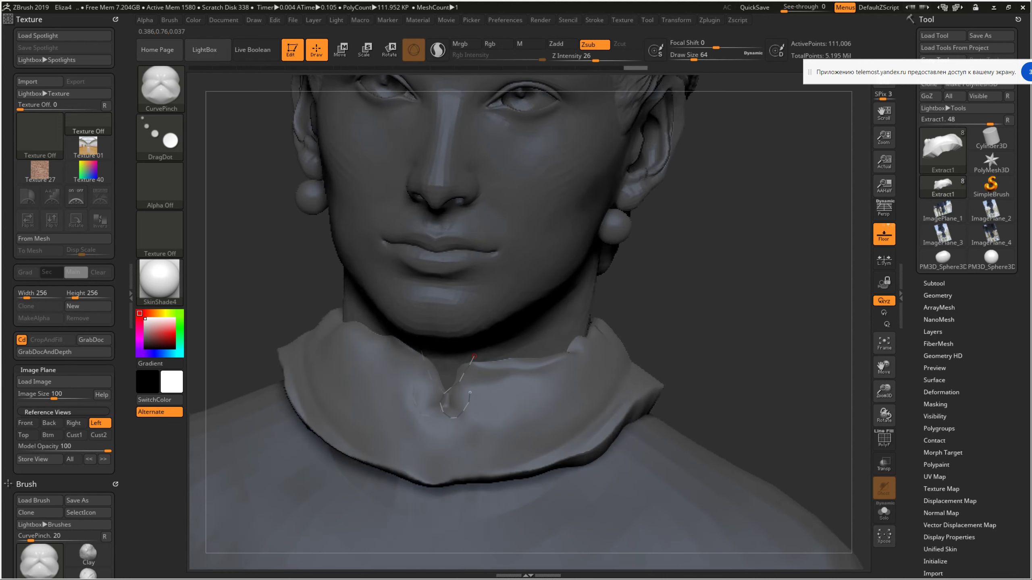
drag(477, 389, 477, 394)
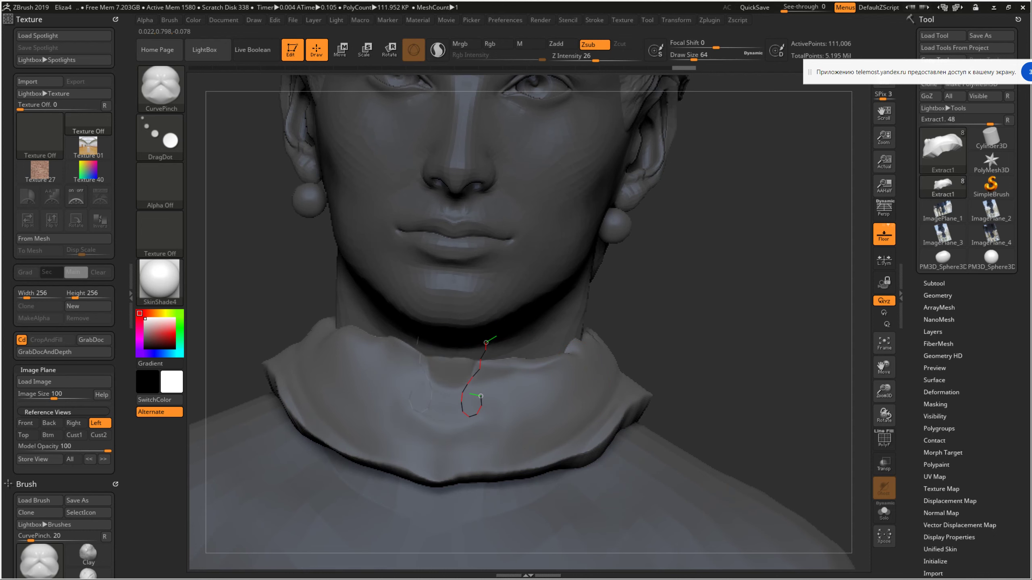
Check the curve from several angles, apply it, and refine its ends to shape the dent
right_drag(476, 394, 437, 369)
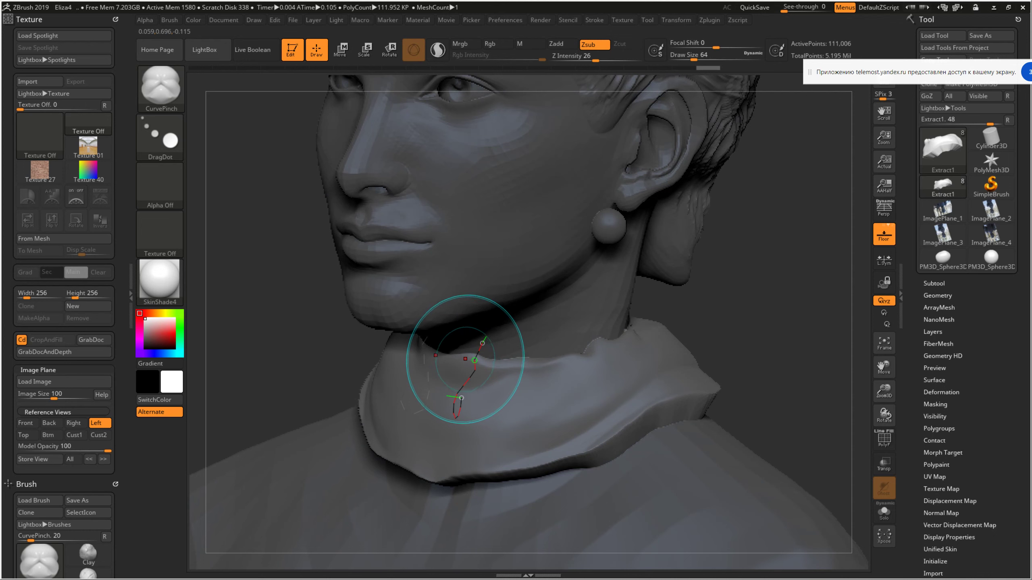
right_drag(454, 369, 406, 369)
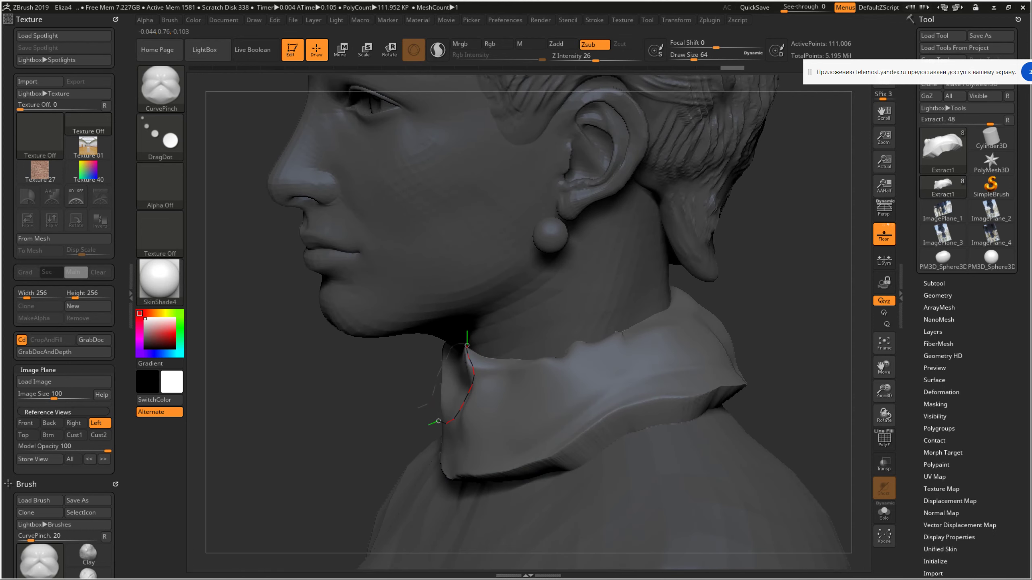
right_drag(448, 350, 478, 351)
click(483, 351)
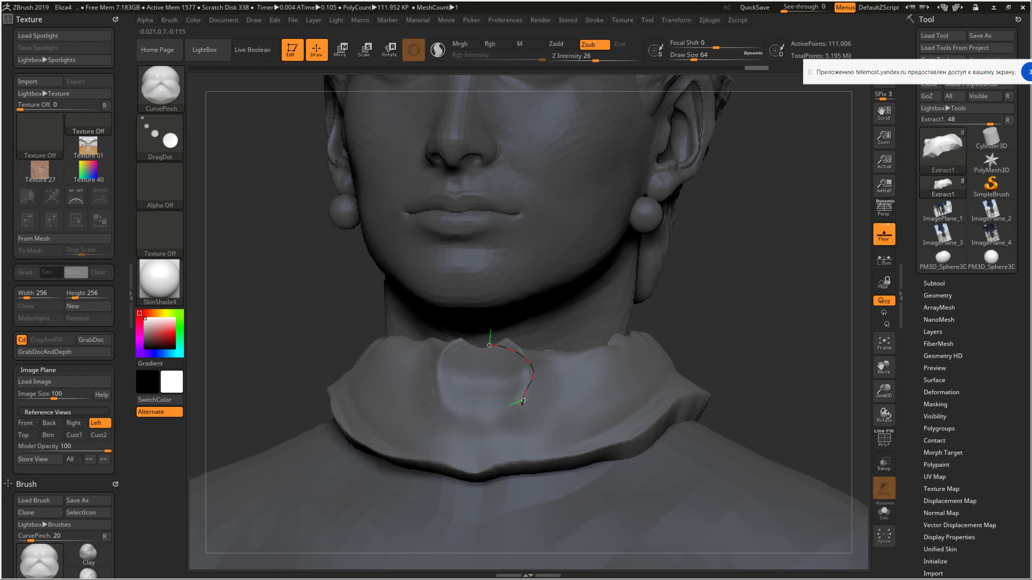
drag(523, 400, 512, 416)
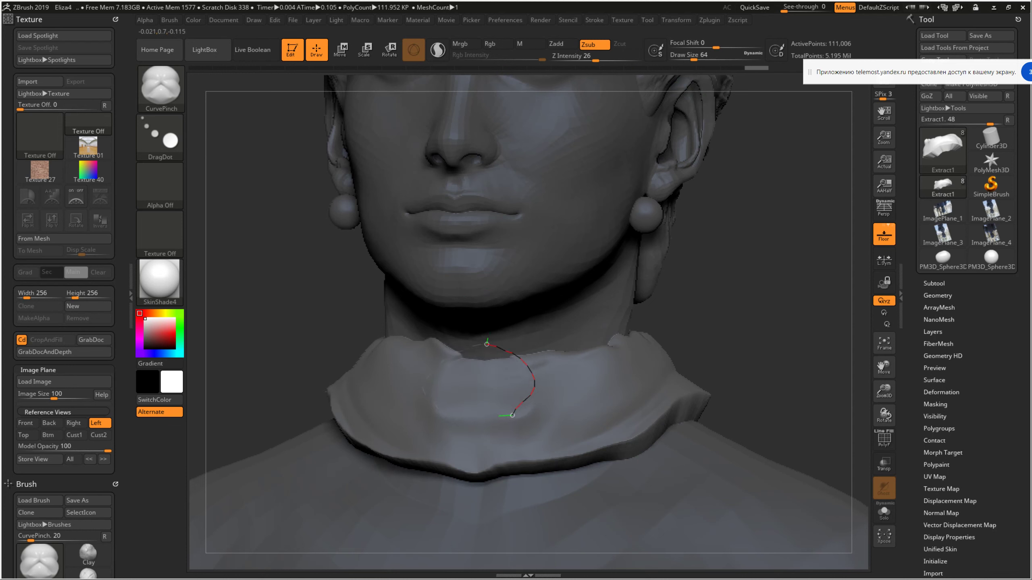
drag(486, 361, 489, 362)
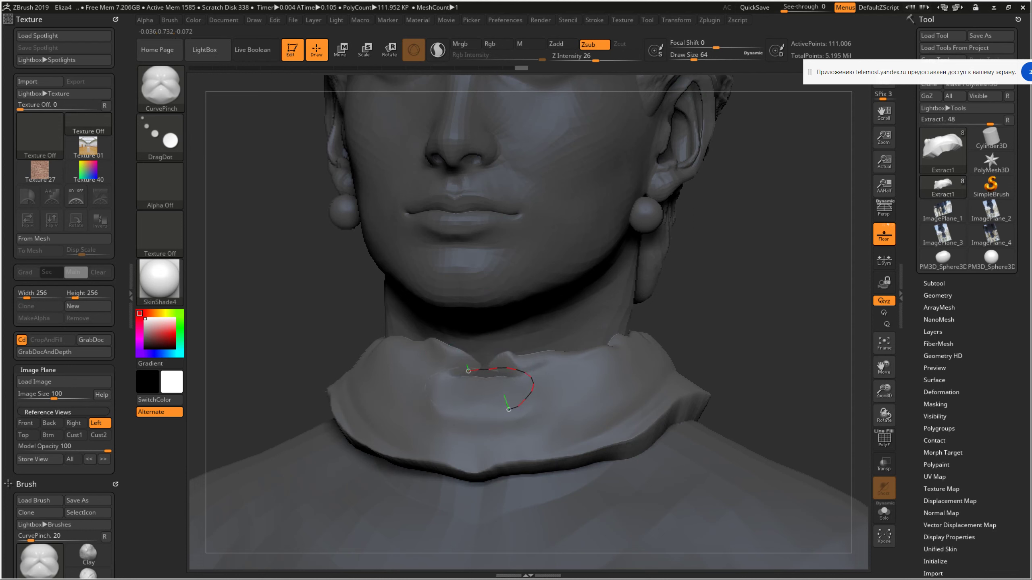
key(ctrl)
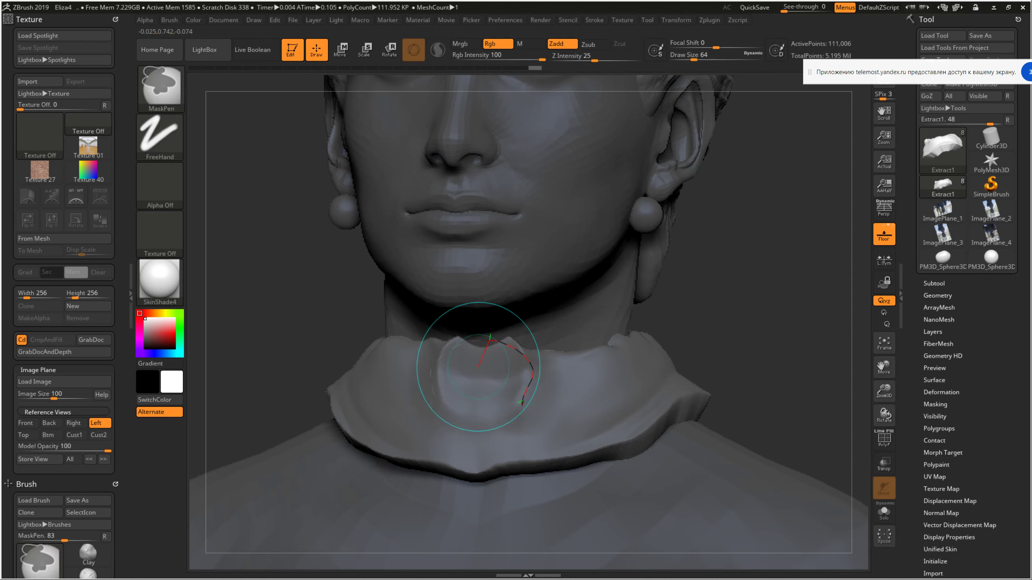
Carve a deepened notch into the collar front with the Clay brush at size 39
drag(478, 367, 477, 367)
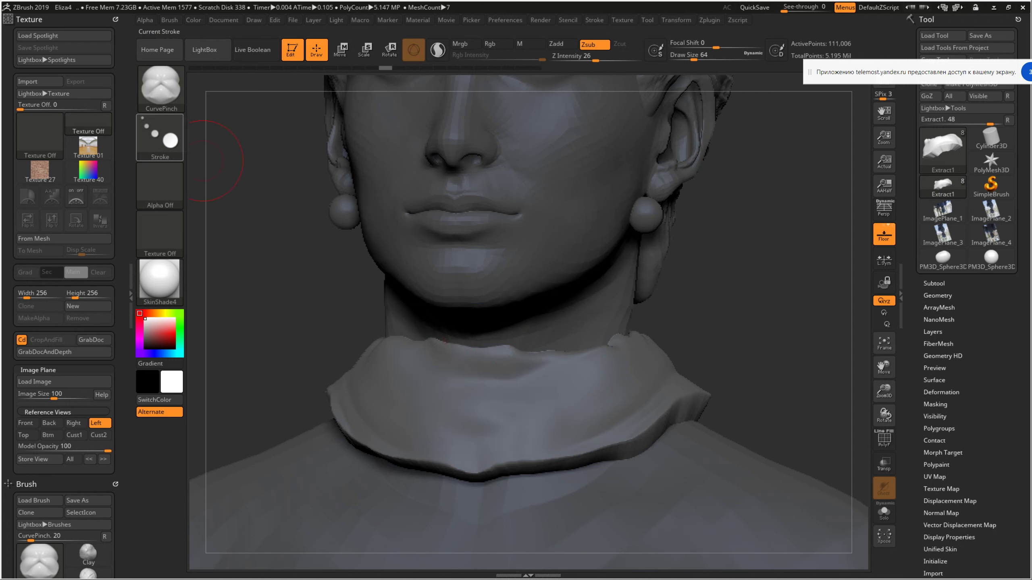
key(b)
key(m)
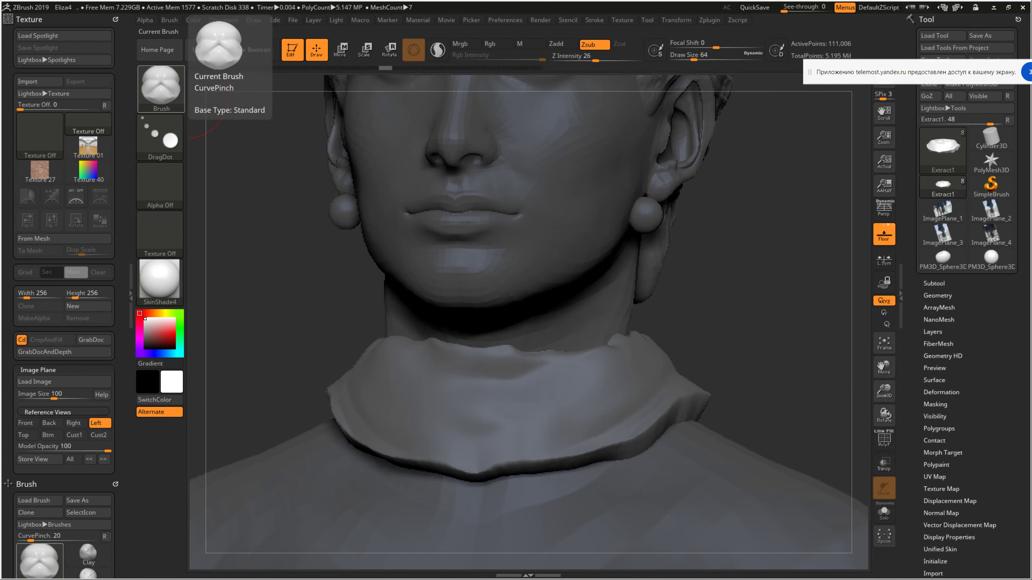
click(161, 88)
click(222, 95)
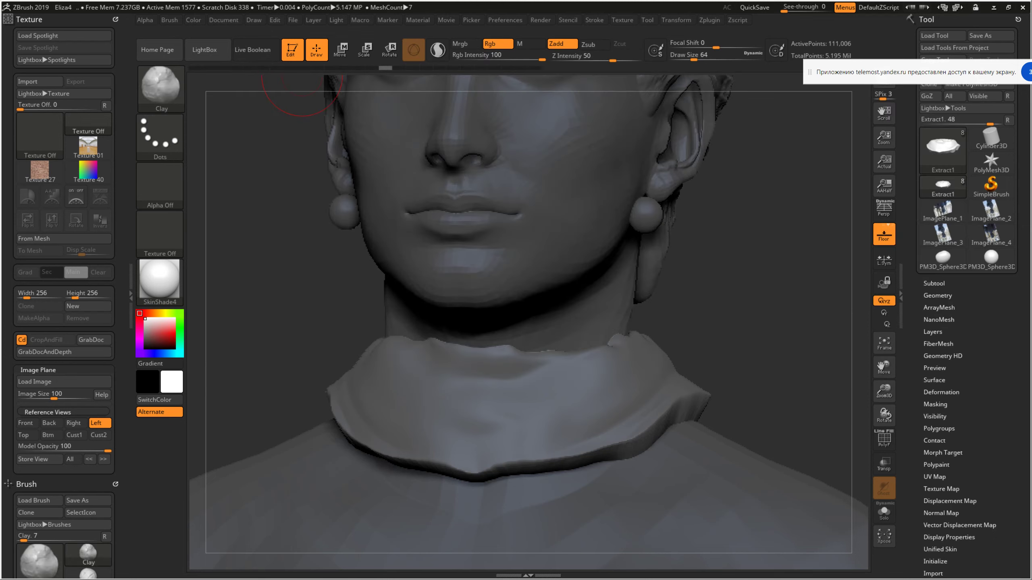
scroll(473, 345, up, 3)
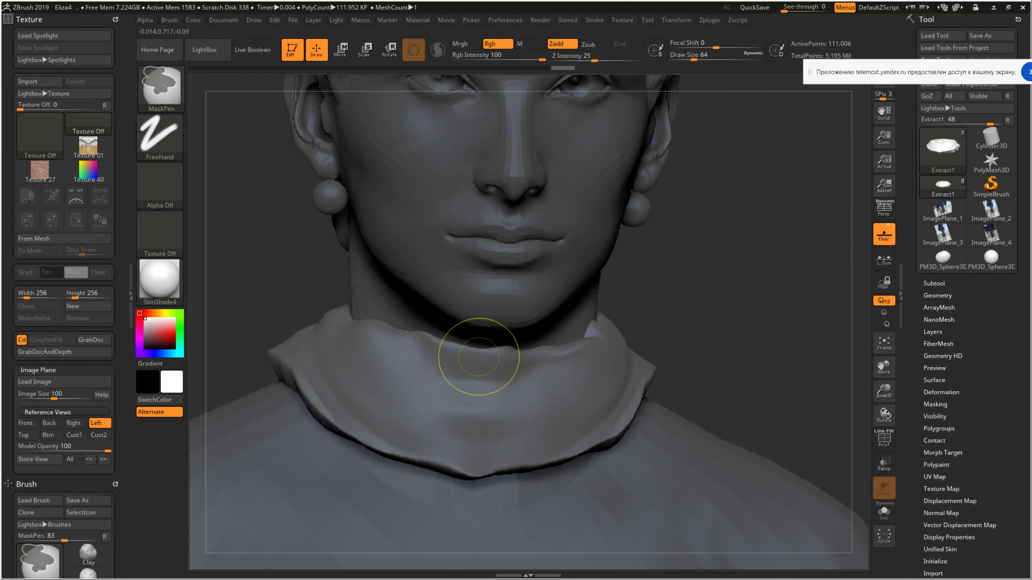
key(space)
drag(480, 353, 485, 368)
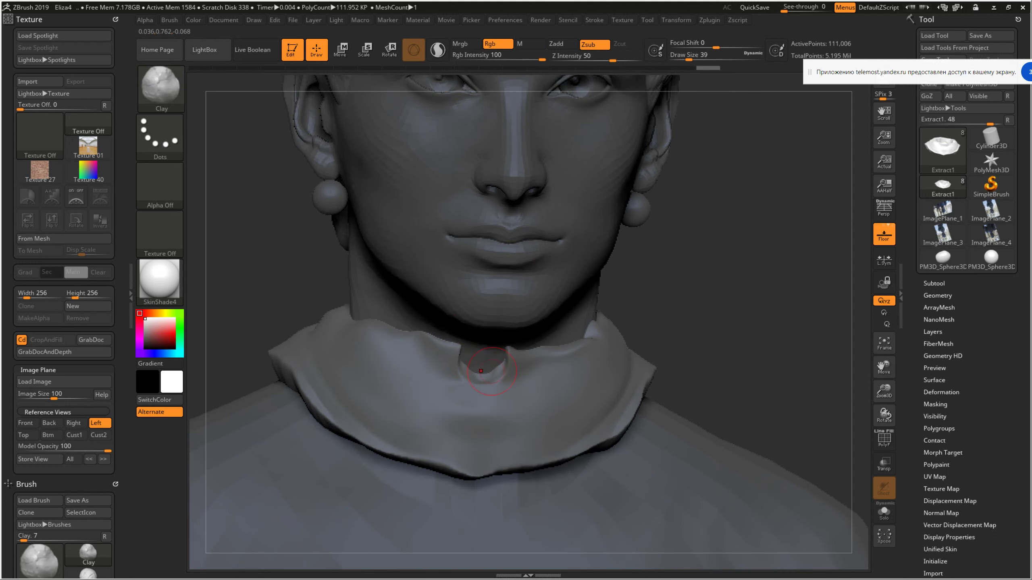
right_drag(485, 368, 498, 365)
drag(482, 371, 481, 376)
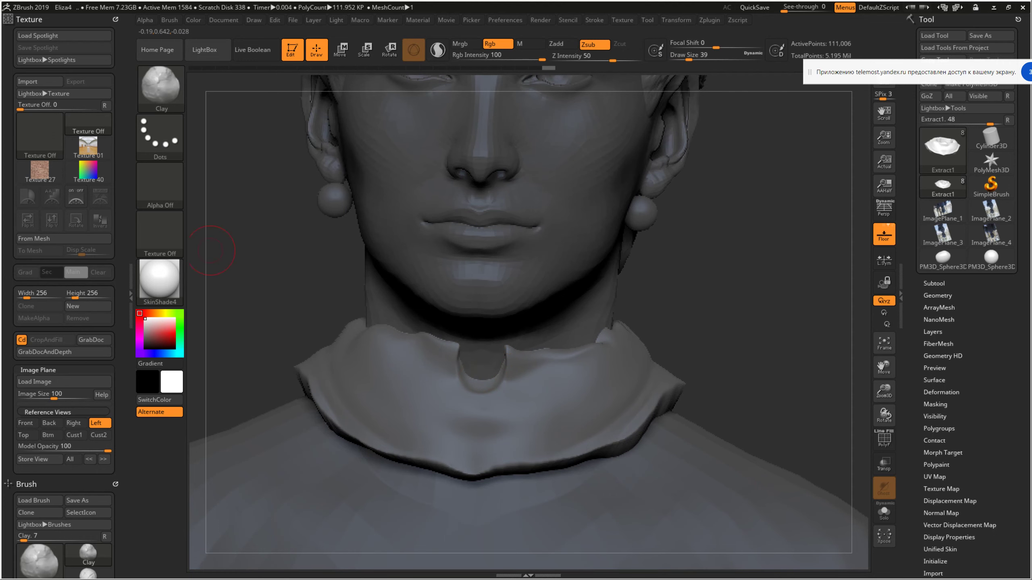
Bring back the front reference photo, shrink the brush and turn the head slightly
click(49, 423)
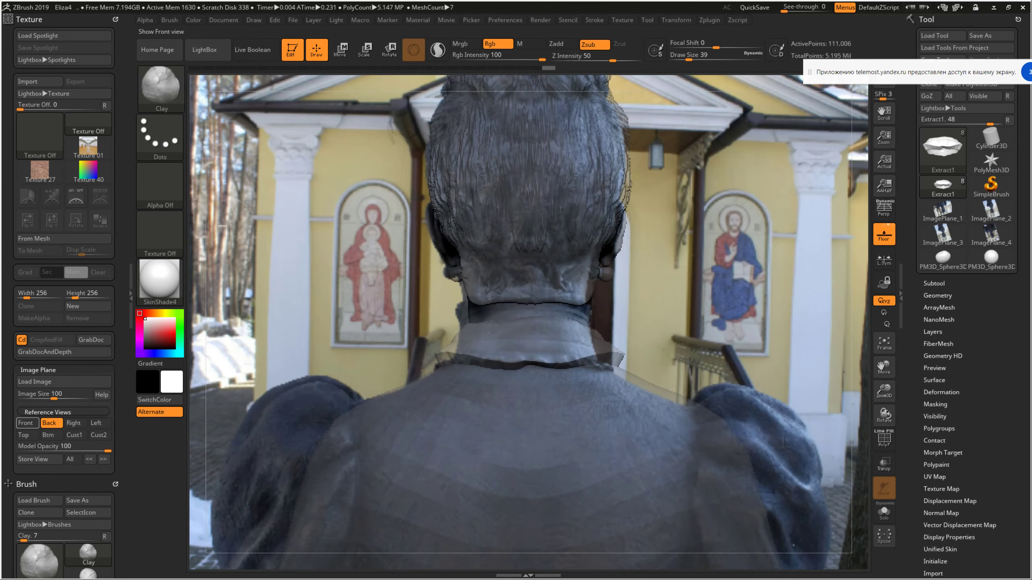
click(25, 423)
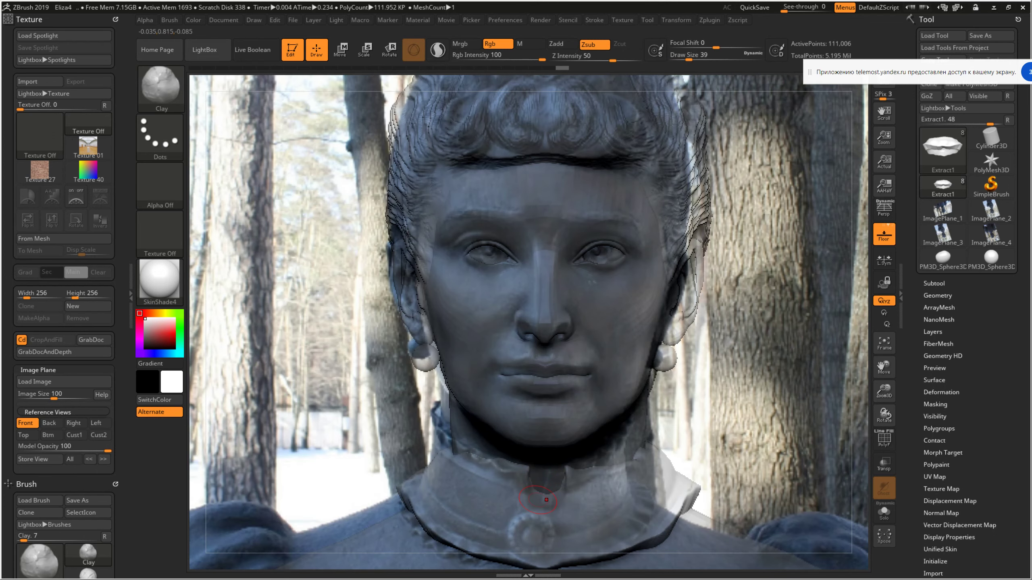
key(space)
drag(545, 400, 544, 401)
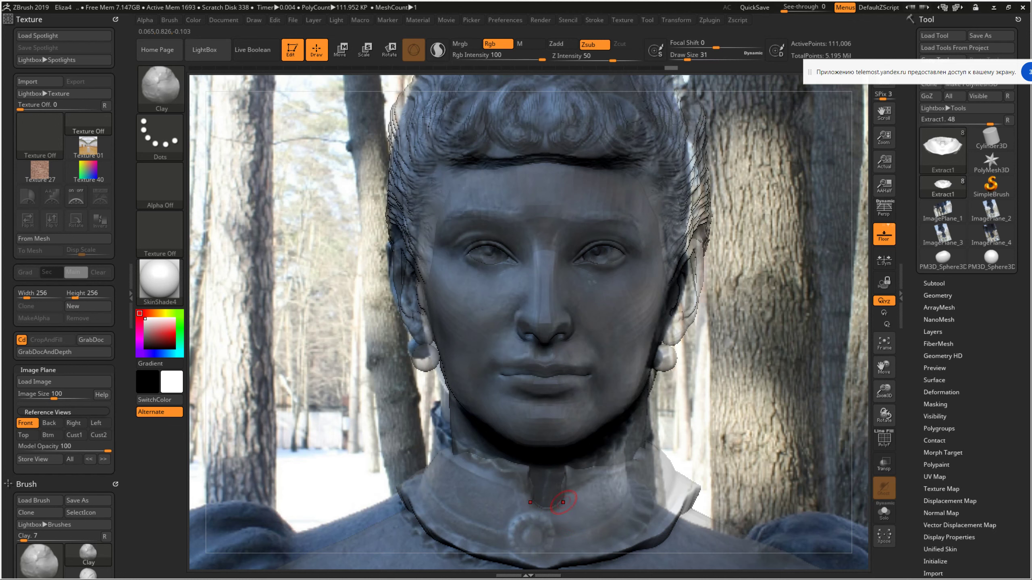
drag(723, 406, 691, 403)
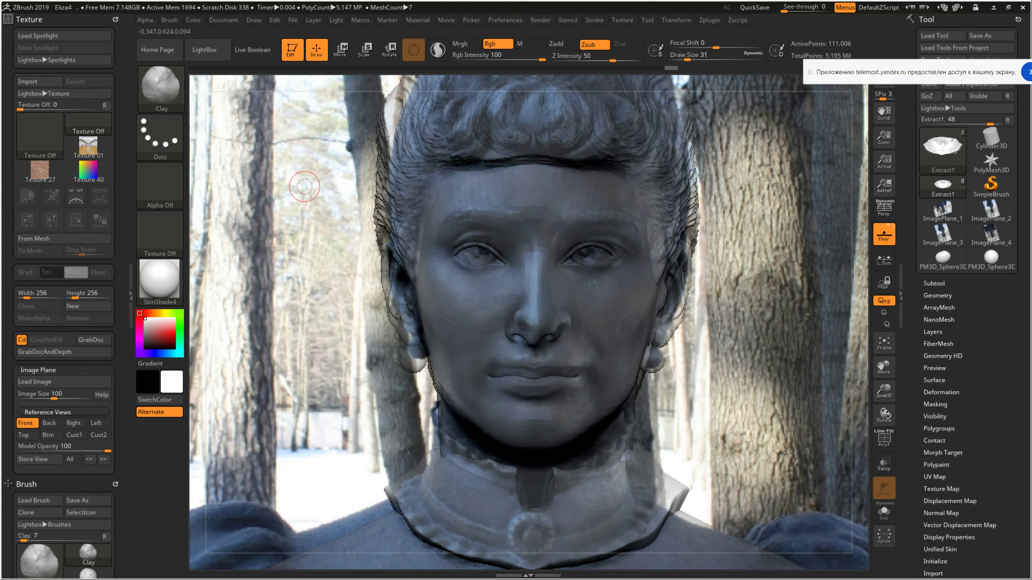
click(161, 86)
Switch to Move Topological and pull the collar's front opening into shape
key(m)
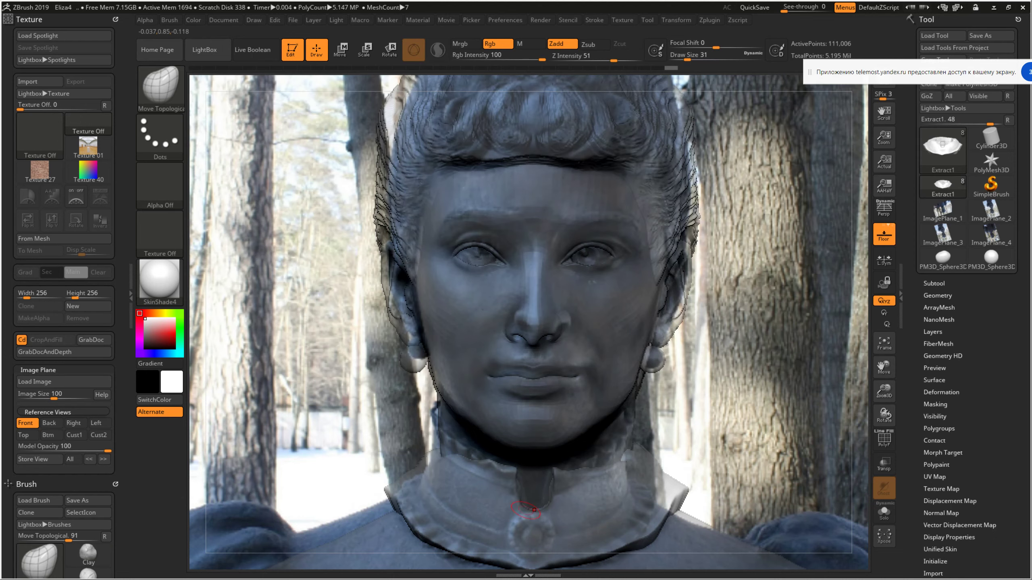
click(657, 260)
key(space)
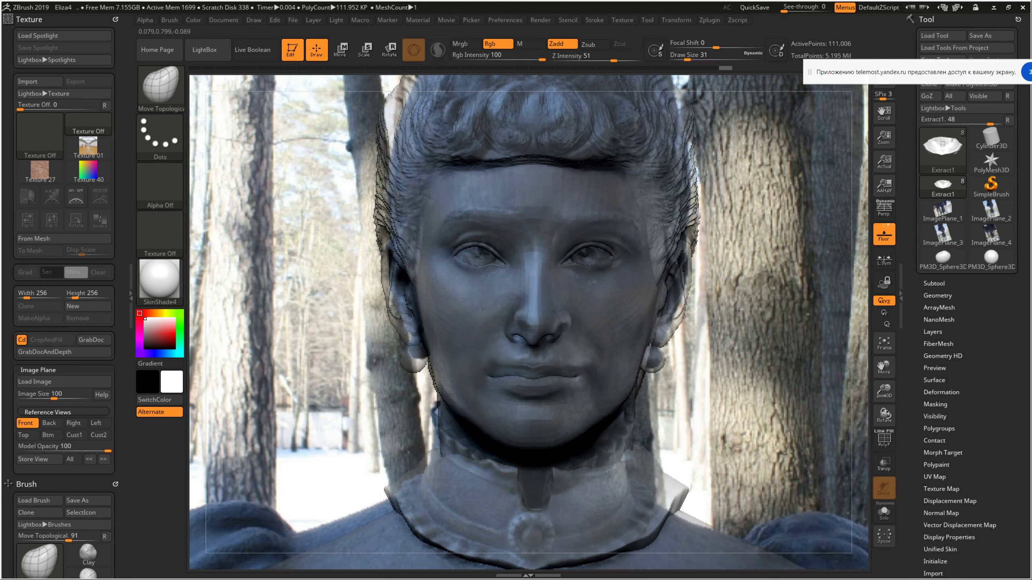
drag(552, 483, 553, 502)
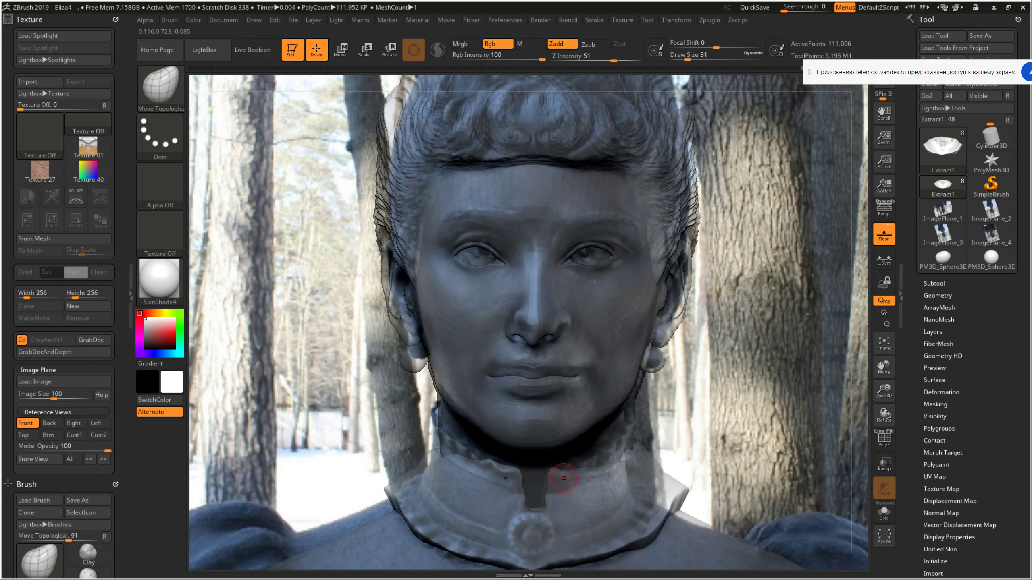
Resize the brush to 46, then soften its falloff and enlarge it
key(space)
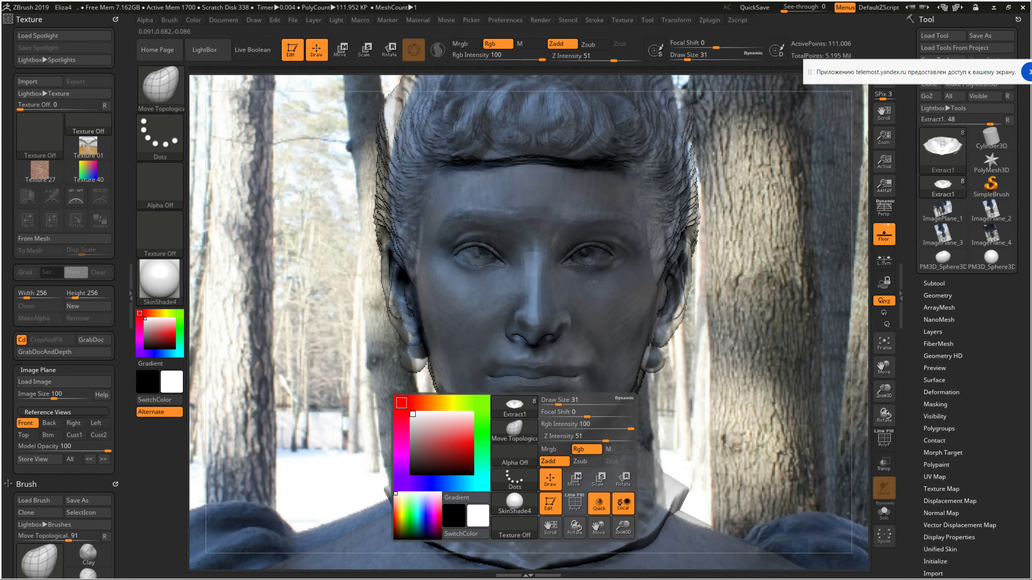
key(space)
drag(509, 248, 521, 247)
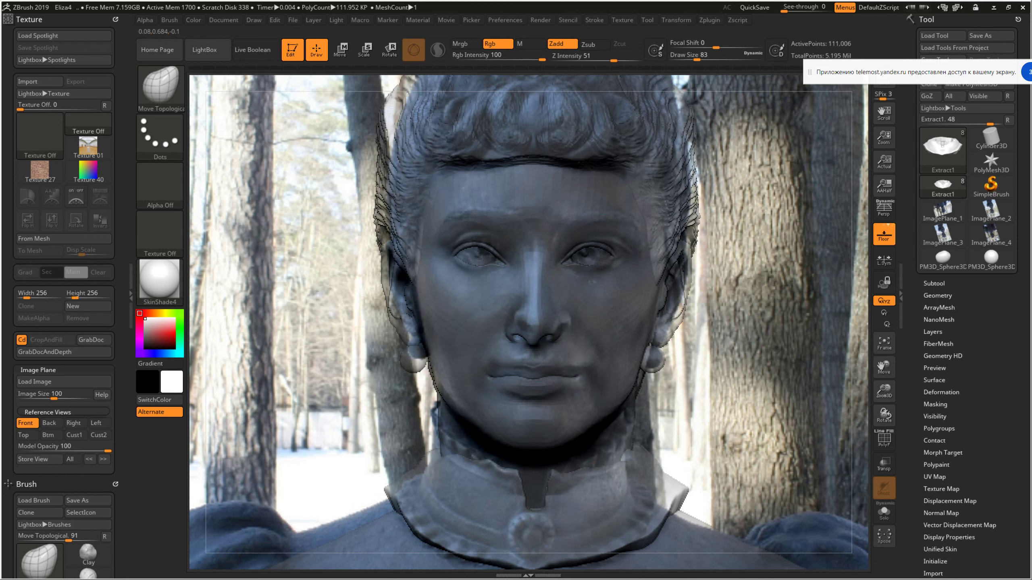
key(space)
drag(554, 404, 546, 404)
key(space)
mouse_move(447, 402)
mouse_down()
mouse_move(467, 401)
mouse_move(422, 390)
mouse_up()
Push the left and right collar edges into place with topological move strokes
drag(413, 478, 391, 501)
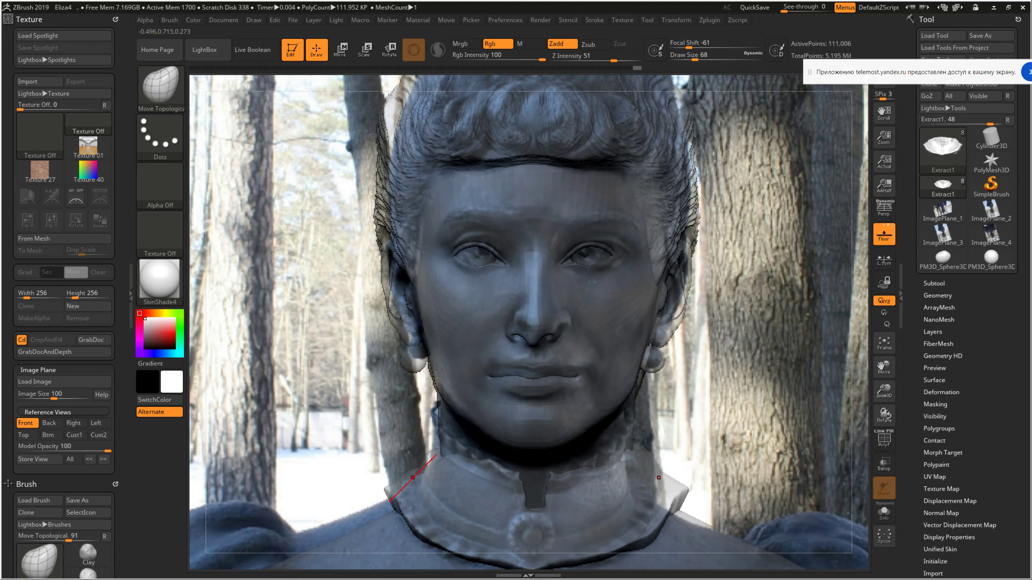
drag(422, 457, 368, 497)
drag(426, 456, 372, 496)
drag(376, 402, 378, 402)
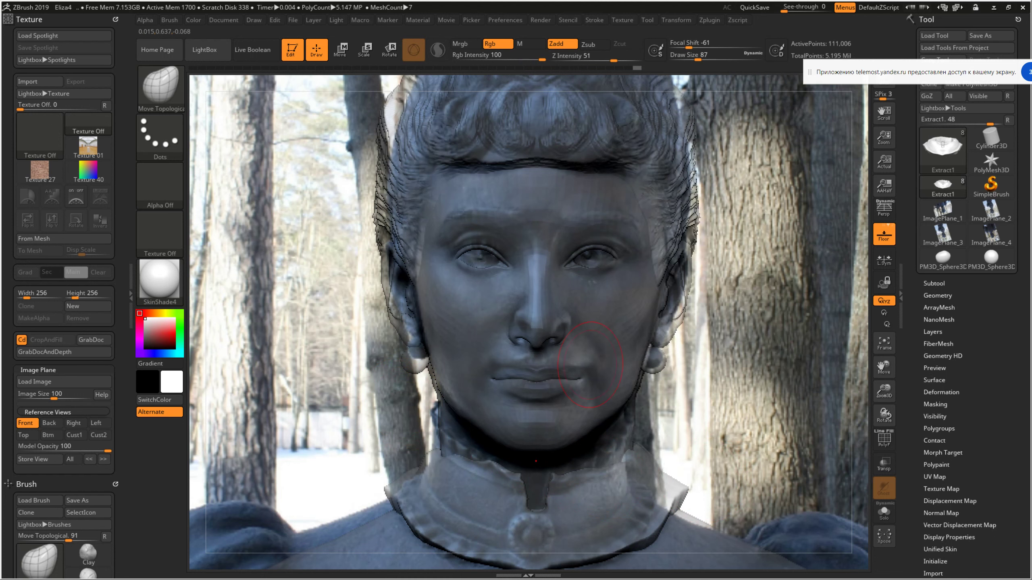
click(161, 87)
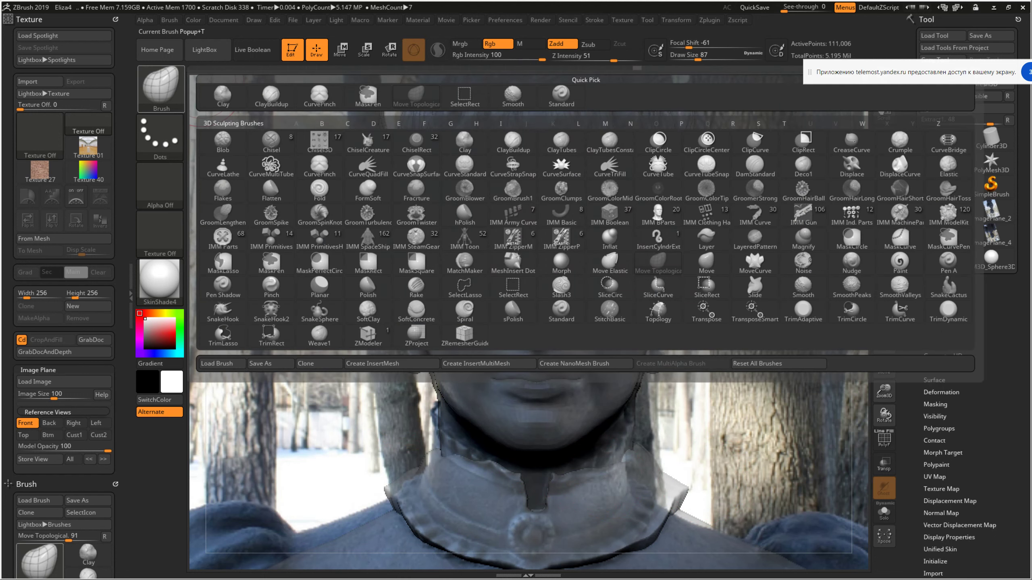
Sculpt along the neck with a soft-falloff Clay brush
click(222, 96)
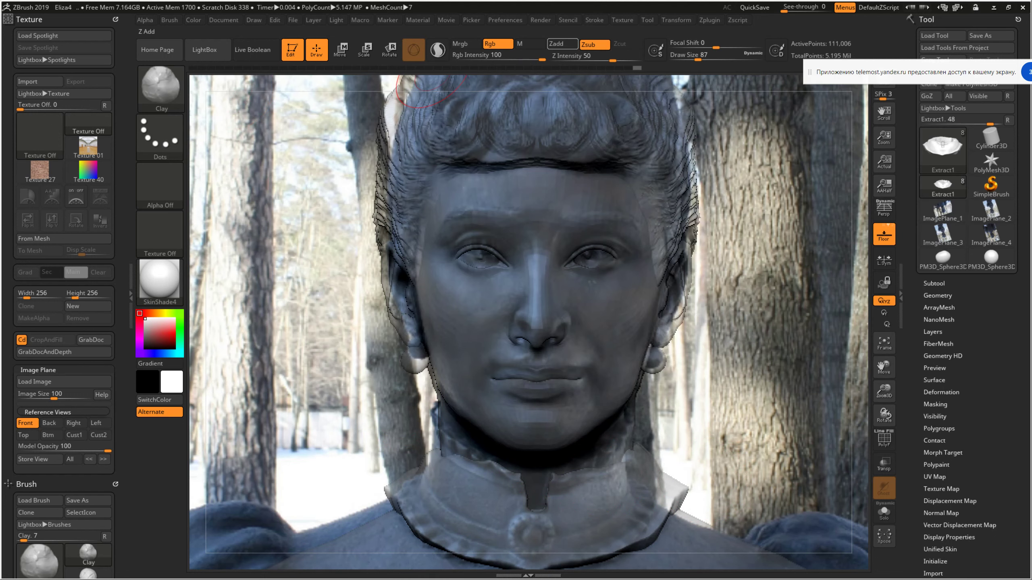
key(space)
drag(698, 412, 675, 400)
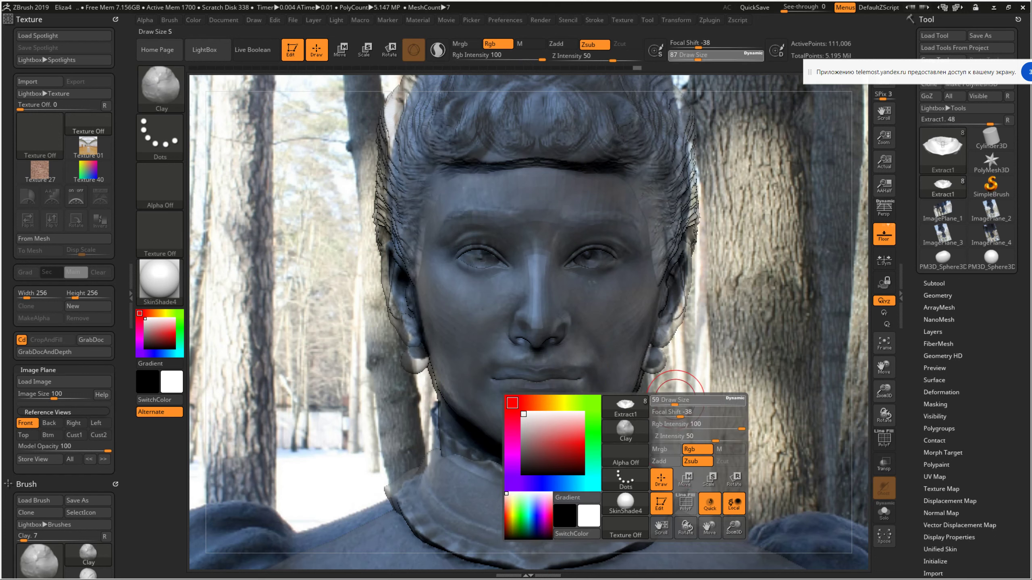
mouse_move(653, 467)
mouse_down()
mouse_move(695, 499)
mouse_move(668, 484)
mouse_move(583, 558)
mouse_move(732, 438)
mouse_up()
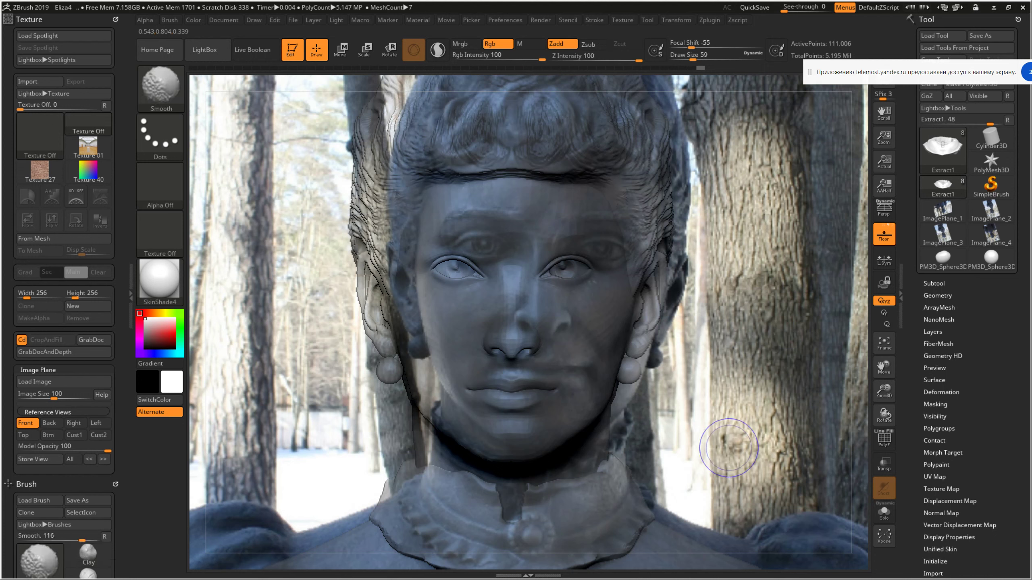
Snap the bust to the front reference view, tilt it to match, and store the view
click(25, 423)
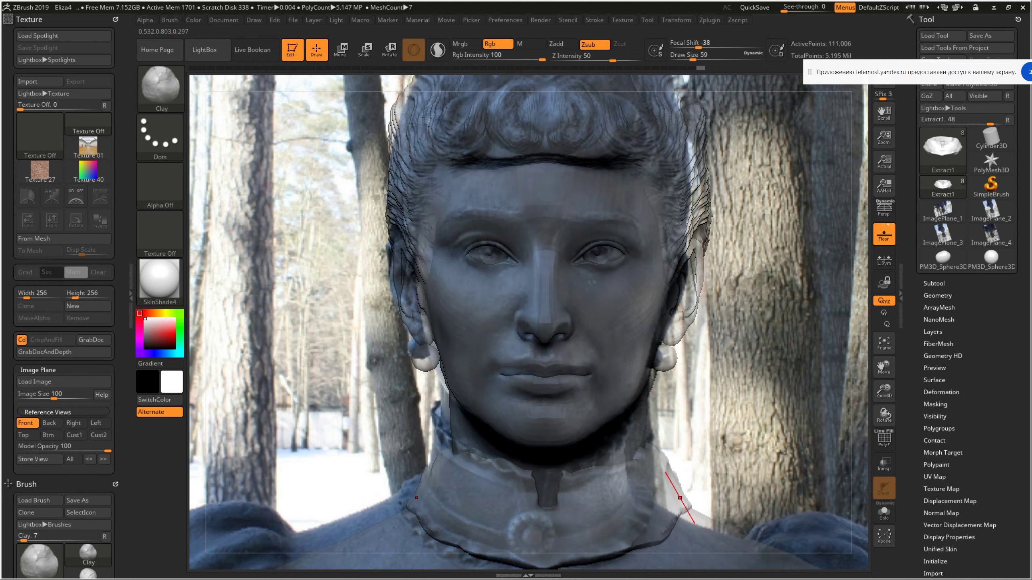
drag(751, 432, 735, 438)
click(32, 459)
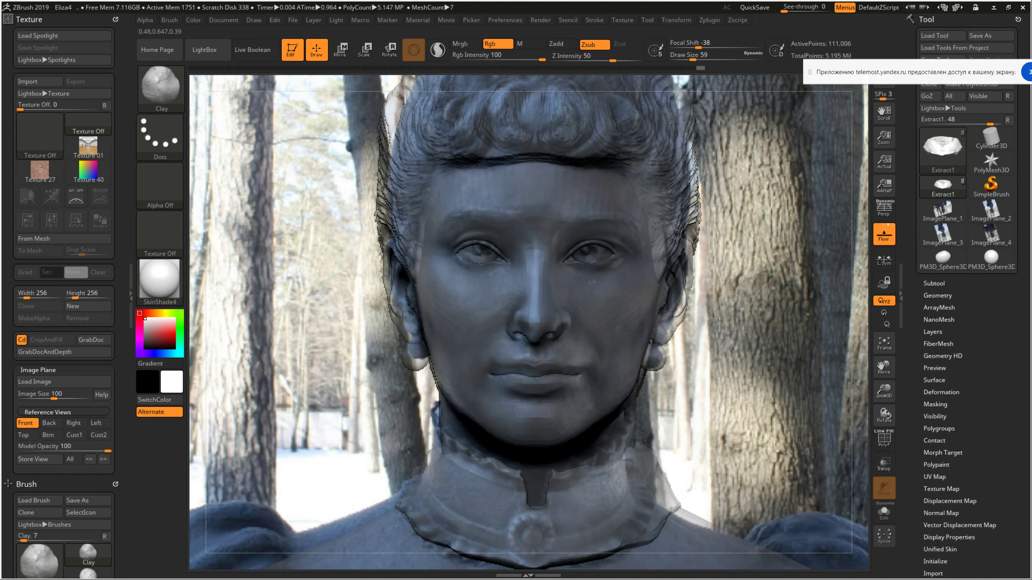
Rotate the head, then step through the Right and Left reference views to the left profile
drag(670, 490, 661, 470)
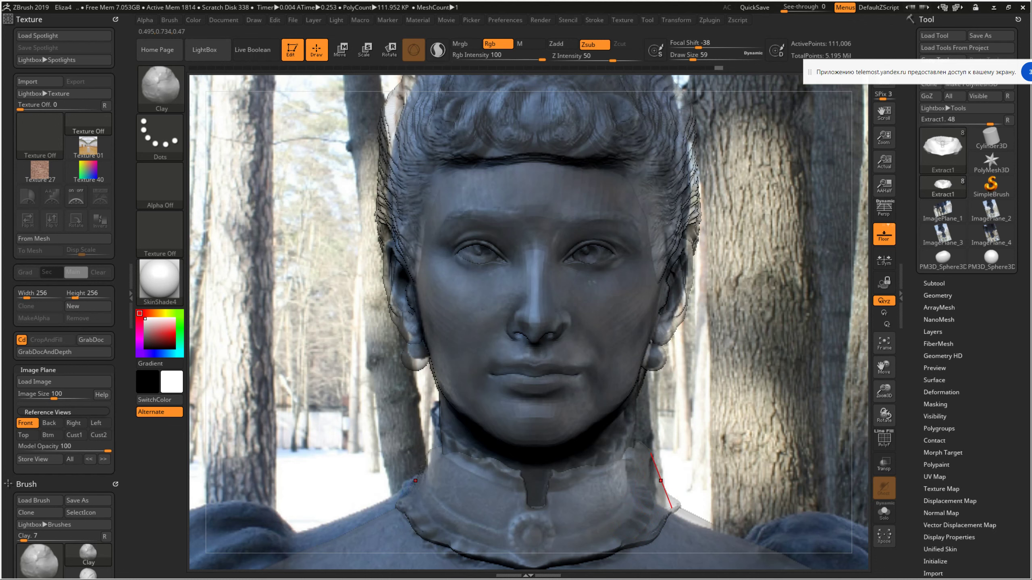
drag(661, 478, 651, 474)
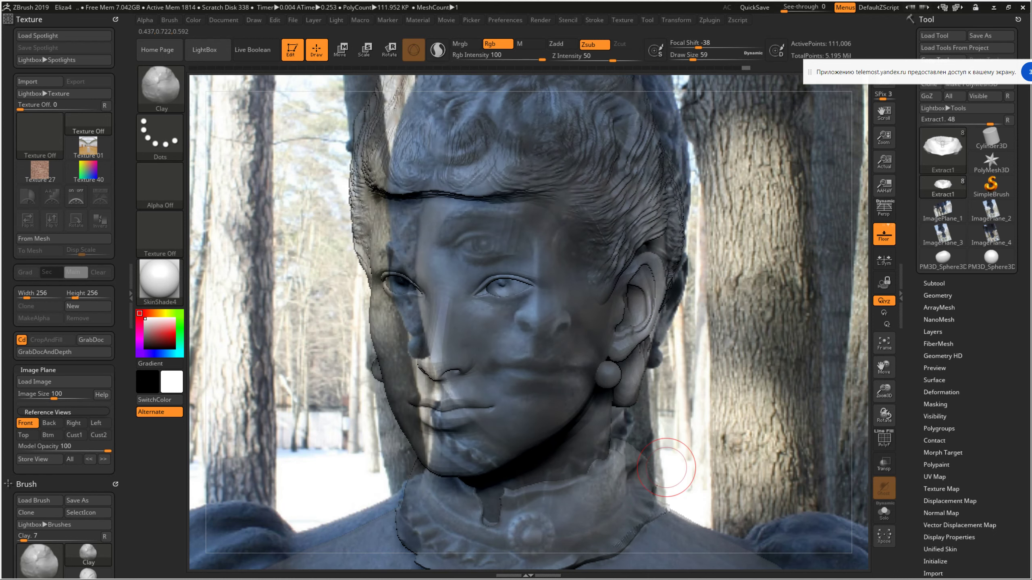
click(74, 423)
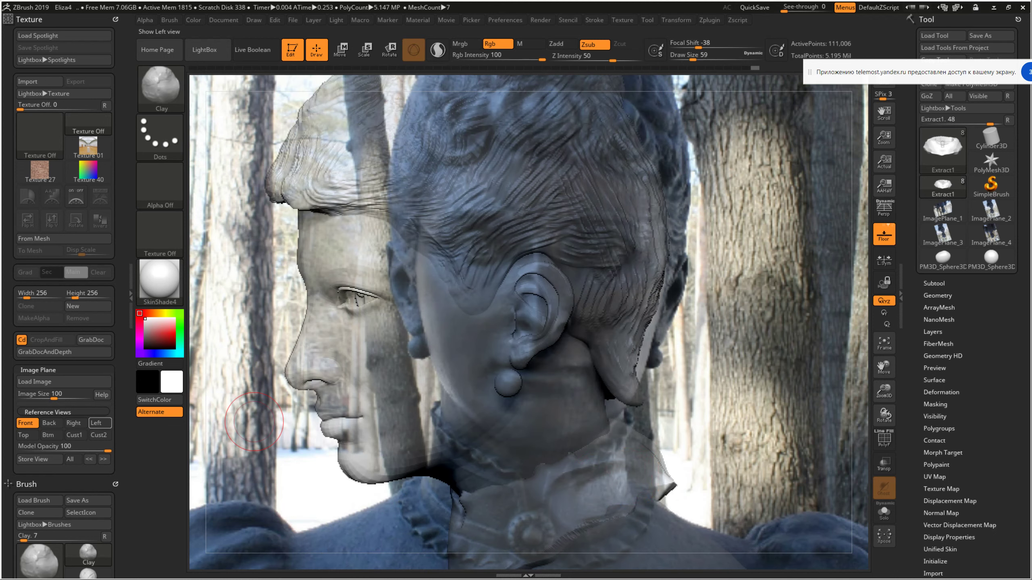
click(96, 423)
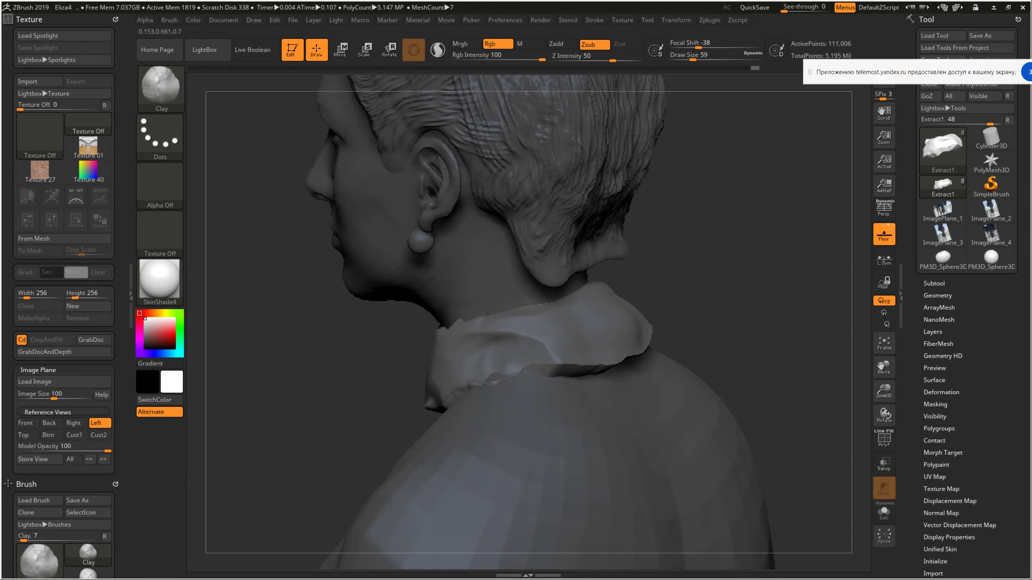
Return to a clean left profile and lower Z Intensity to 20
drag(772, 284, 526, 323)
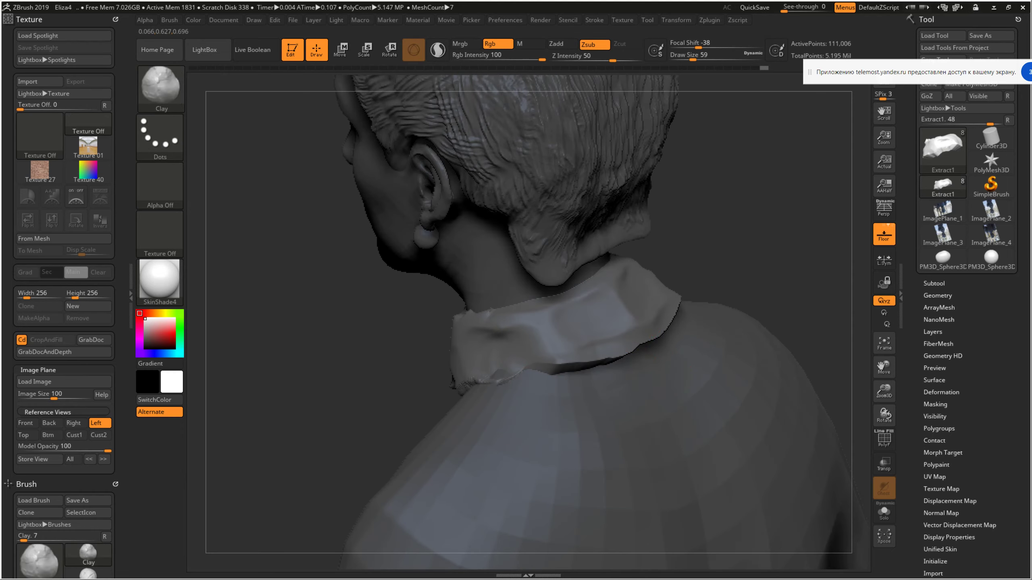
mouse_move(553, 334)
shift+mouse_down()
mouse_move(596, 343)
mouse_move(553, 300)
shift+mouse_up()
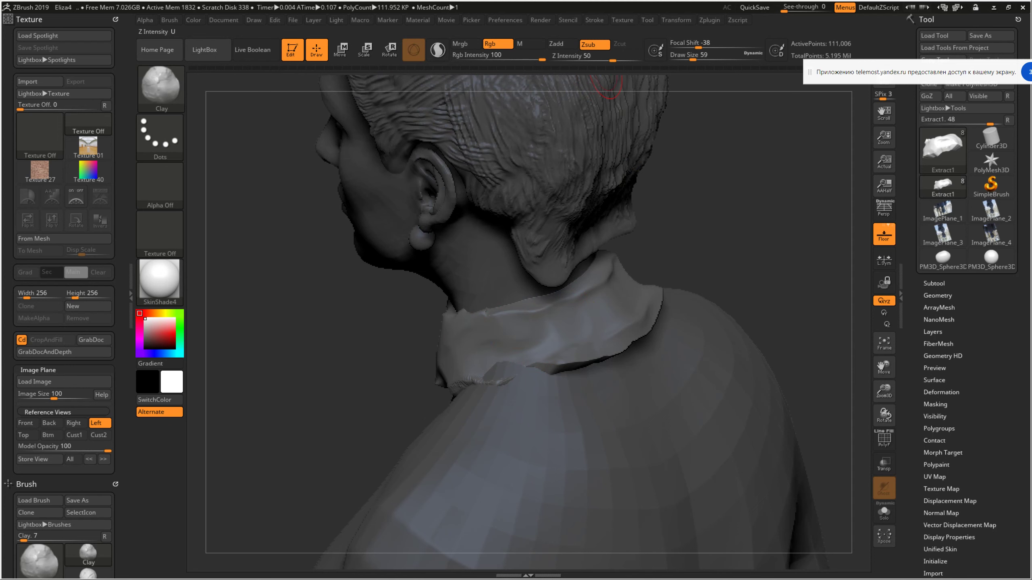
drag(613, 60, 589, 61)
shift+drag(571, 221, 512, 354)
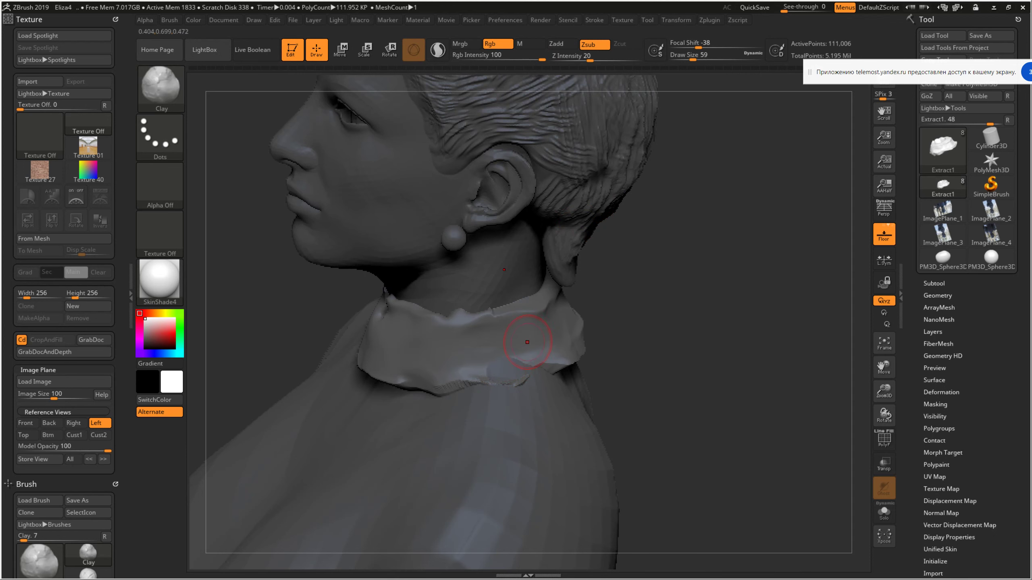
right_click(531, 344)
Clay-stroke around the collar and Shift-smooth its side and front
drag(437, 310, 447, 309)
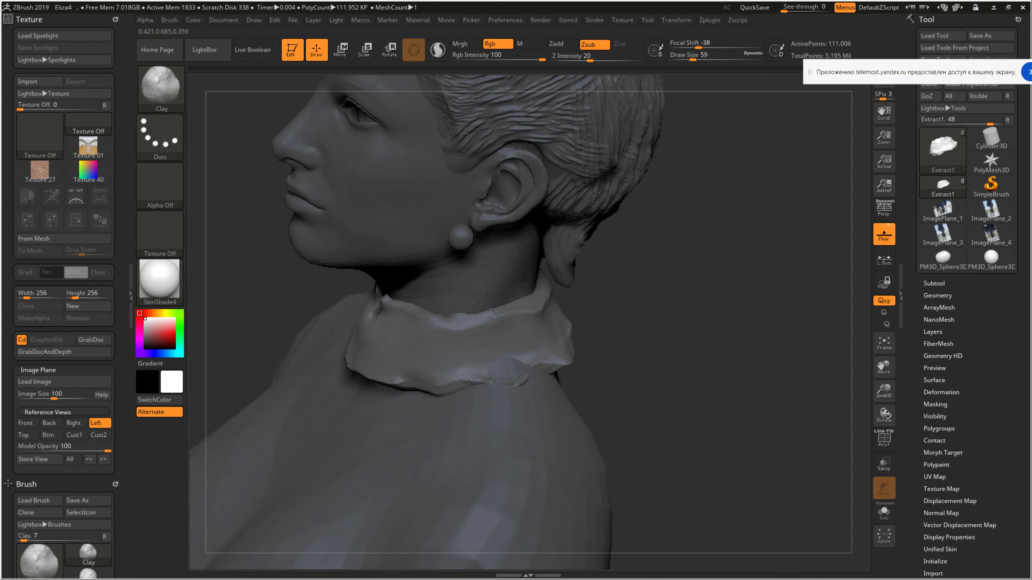
right_click(537, 330)
drag(691, 366, 707, 358)
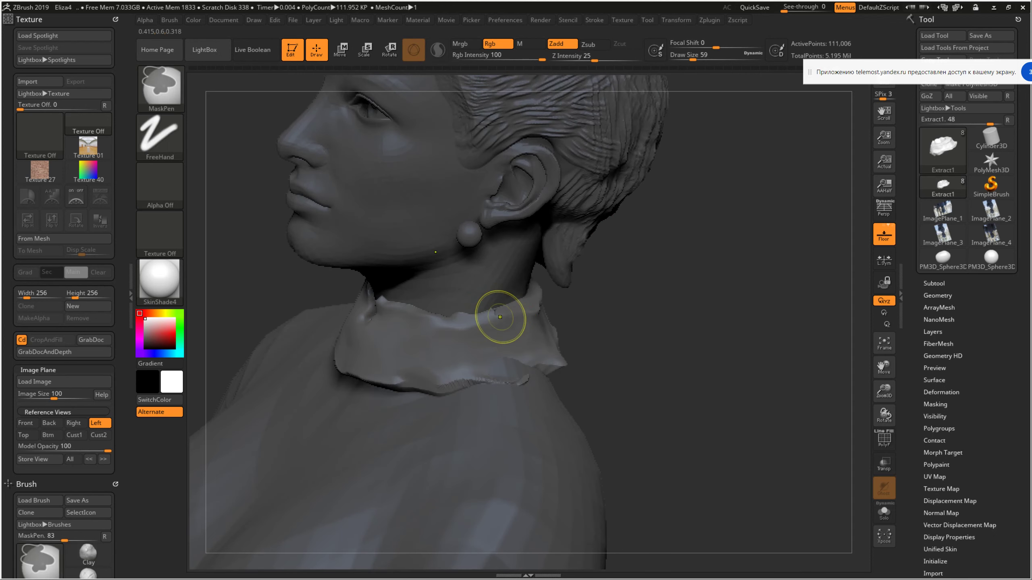
drag(495, 311, 433, 356)
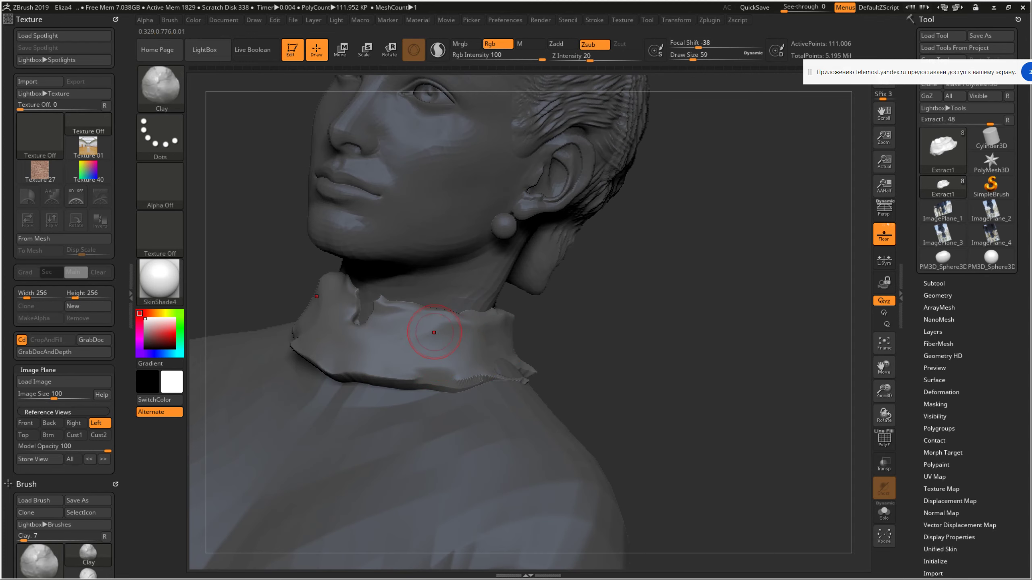
key(shift)
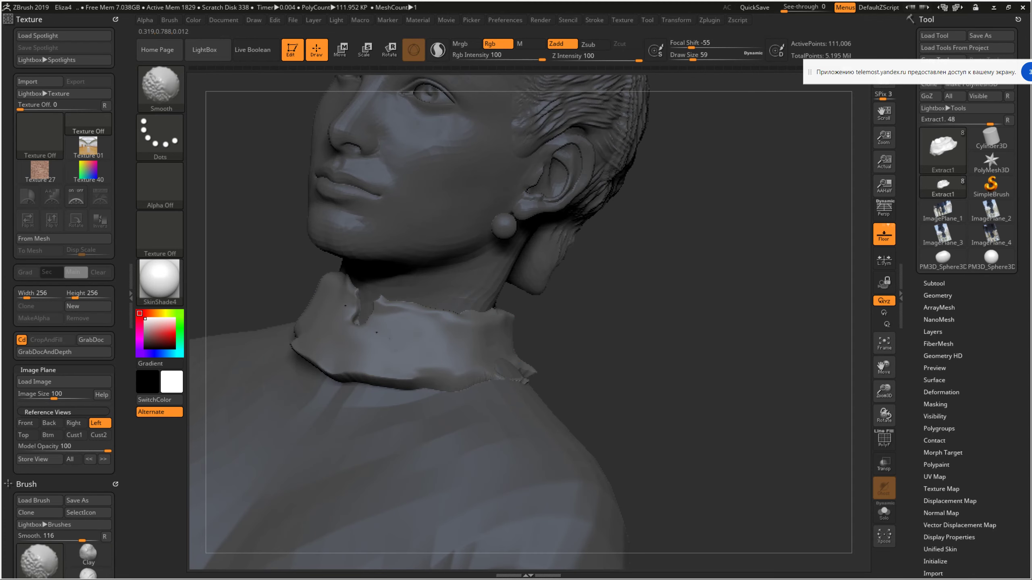
drag(447, 299, 355, 287)
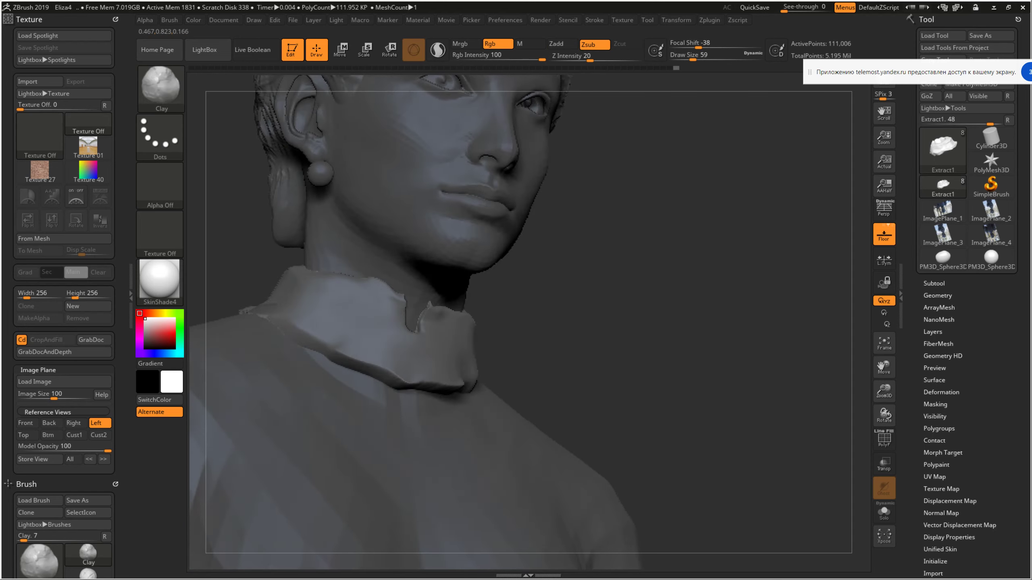
key(shift)
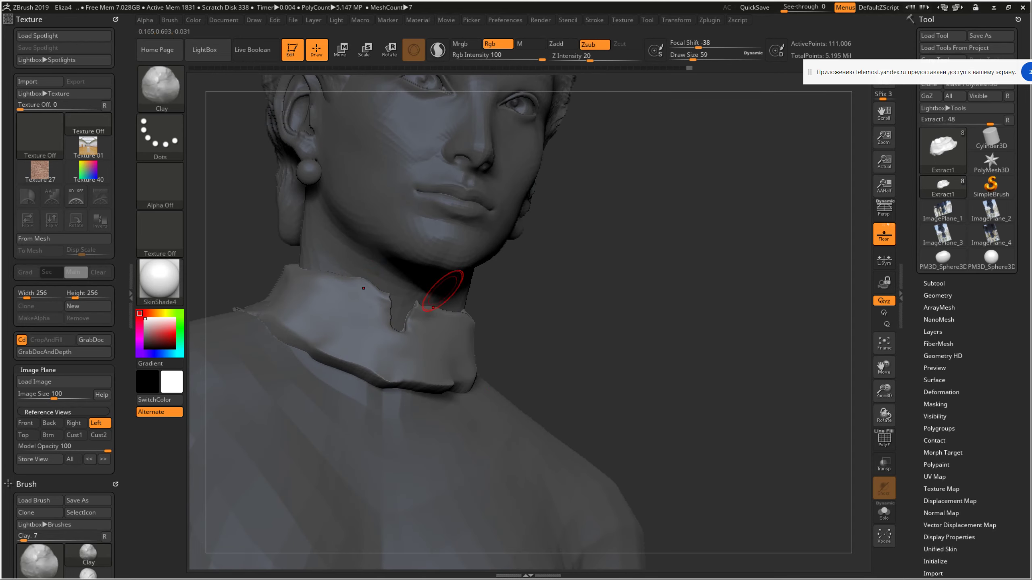
drag(447, 285, 207, 162)
click(161, 86)
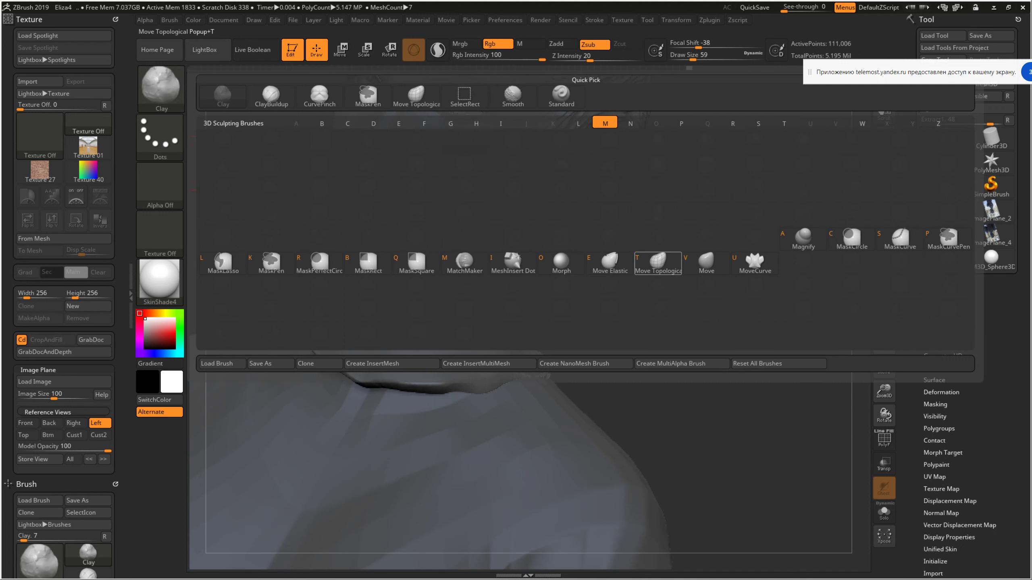
With Move Topological at size 29, reshape the collar edges by the neck notch
click(658, 262)
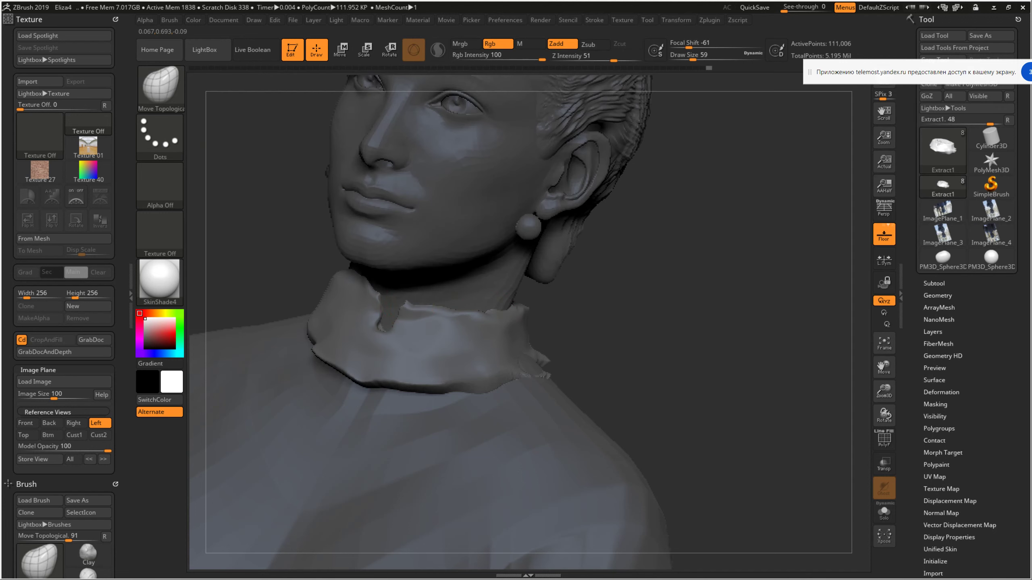
right_drag(430, 317, 605, 377)
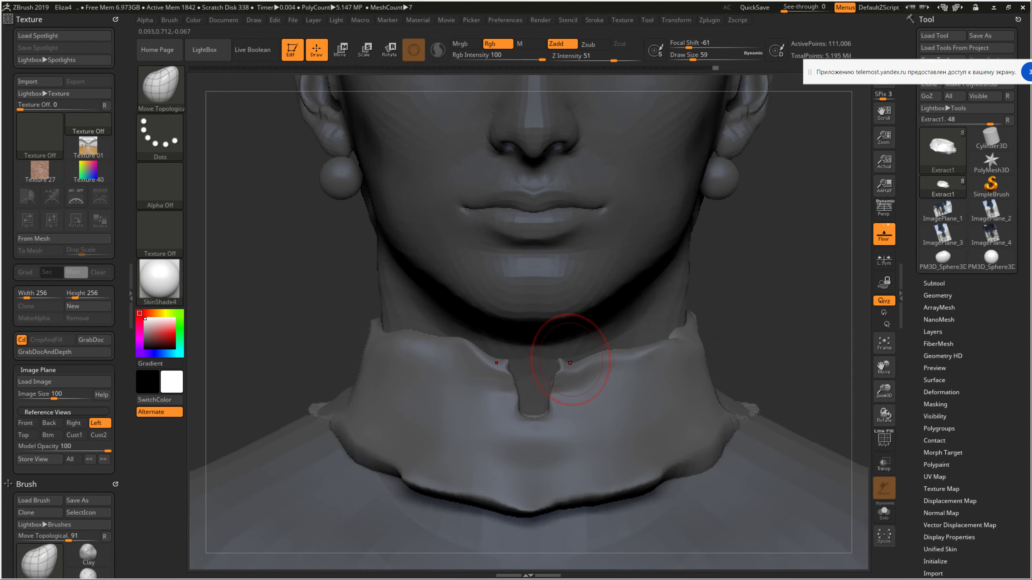
right_click(605, 377)
drag(579, 360, 573, 360)
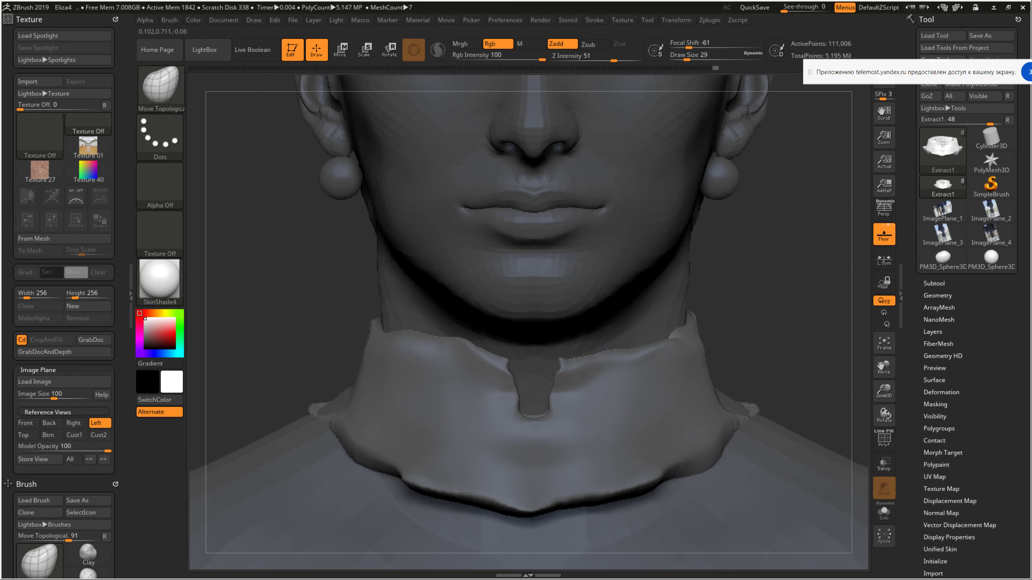
drag(504, 349, 511, 366)
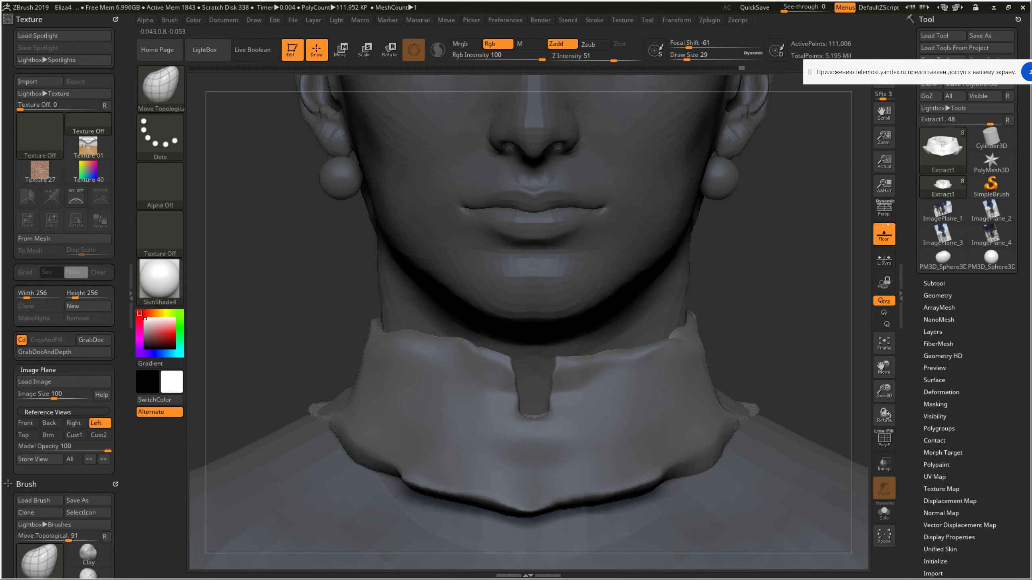
drag(452, 328, 469, 334)
Turn to a side view of the collar and enlarge the brush to size 44
mouse_move(468, 331)
right_down()
mouse_move(410, 392)
mouse_move(619, 434)
mouse_move(534, 449)
right_up()
key(space)
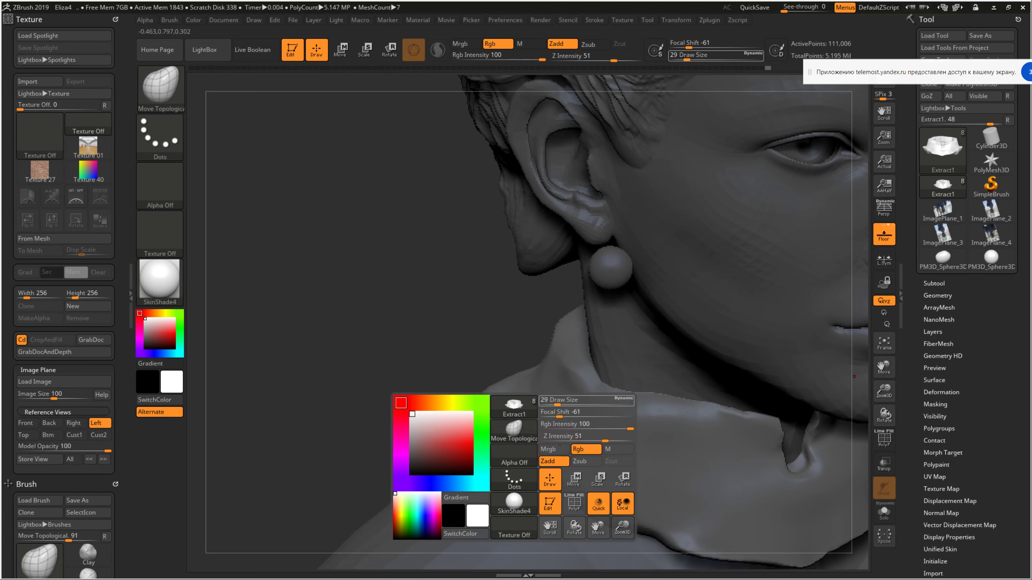
drag(558, 402, 566, 403)
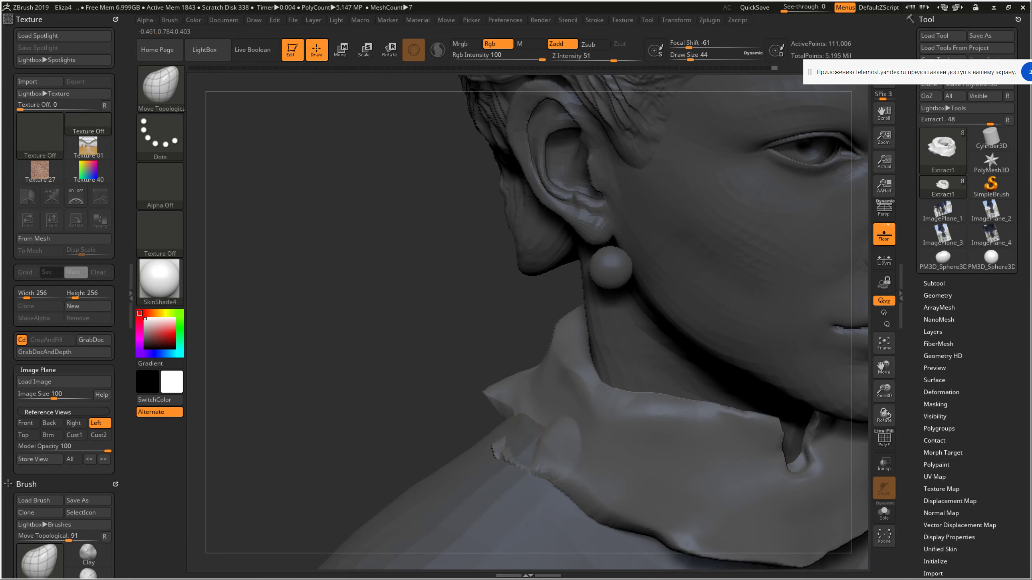
right_drag(529, 423, 560, 445)
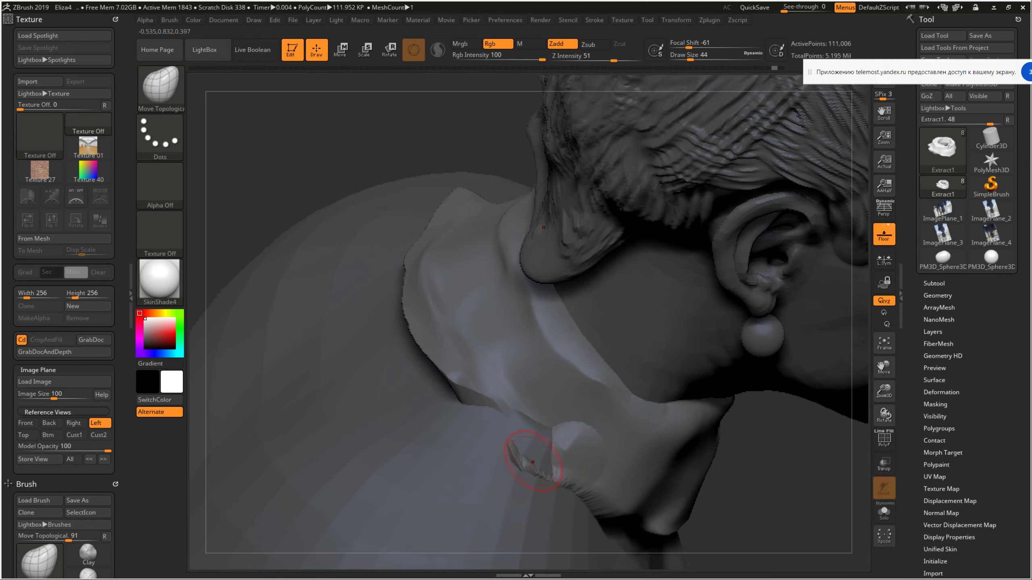
click(161, 86)
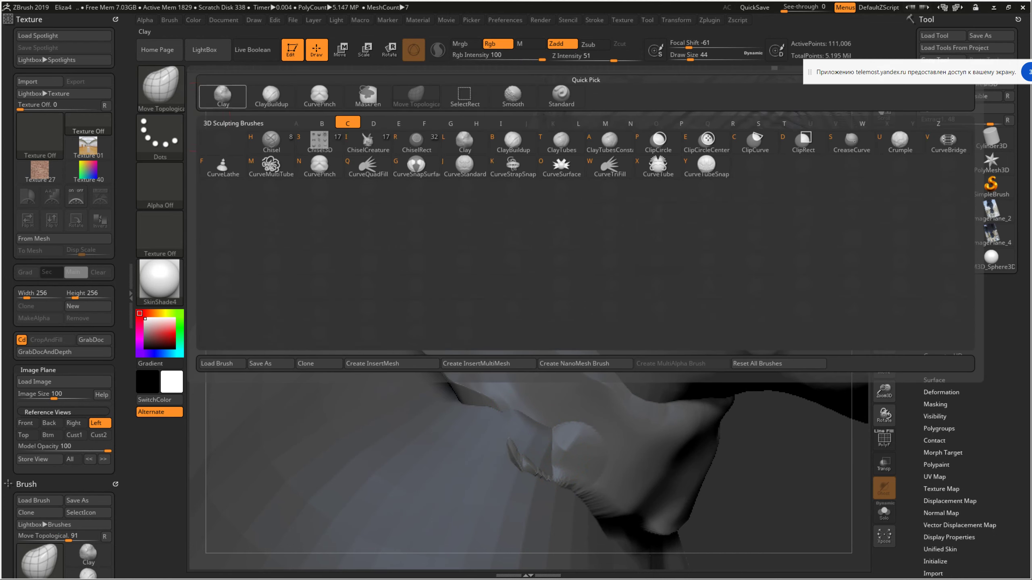
Pick Clay and Shift-smooth the fold crease where the collar meets the shoulder
click(223, 96)
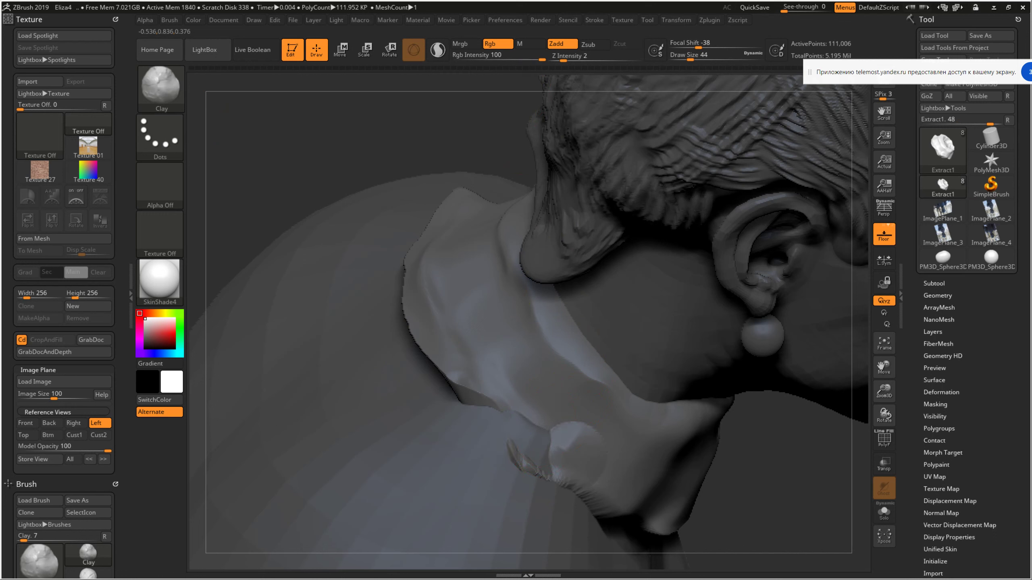
key(shift)
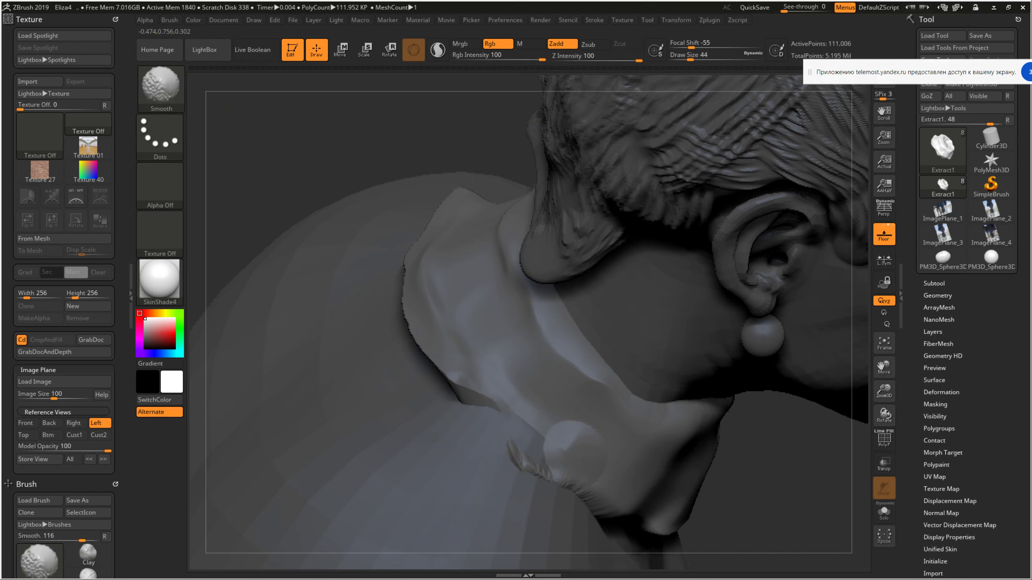
shift+drag(514, 449, 543, 467)
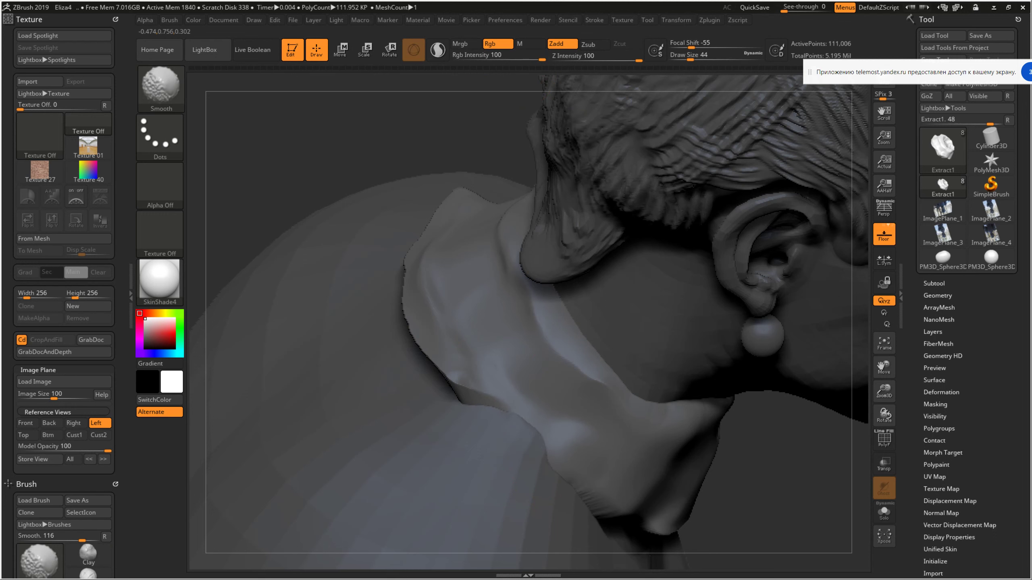
right_drag(542, 467, 488, 407)
shift+drag(366, 252, 398, 309)
right_drag(488, 366, 537, 330)
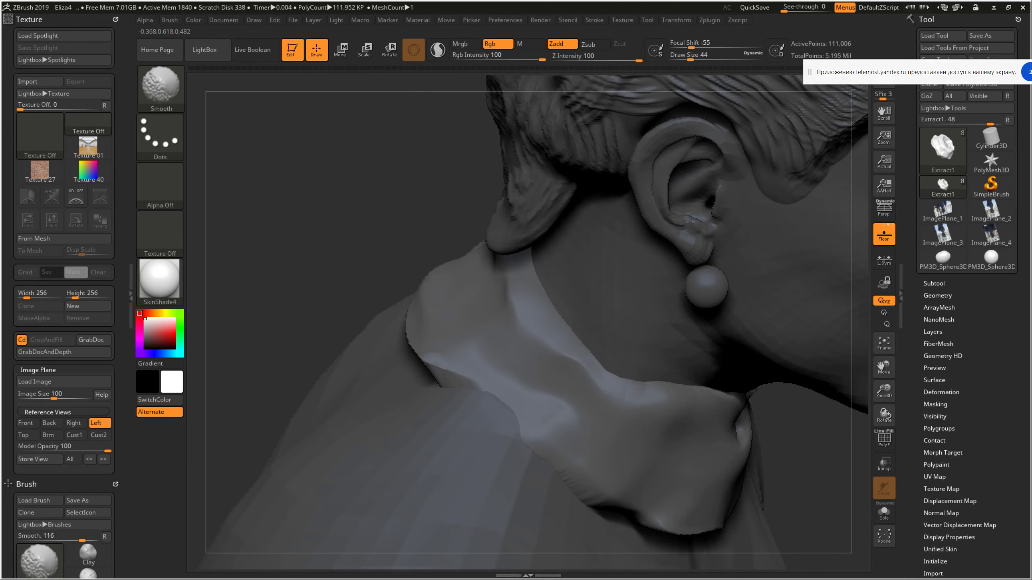
right_drag(536, 330, 447, 338)
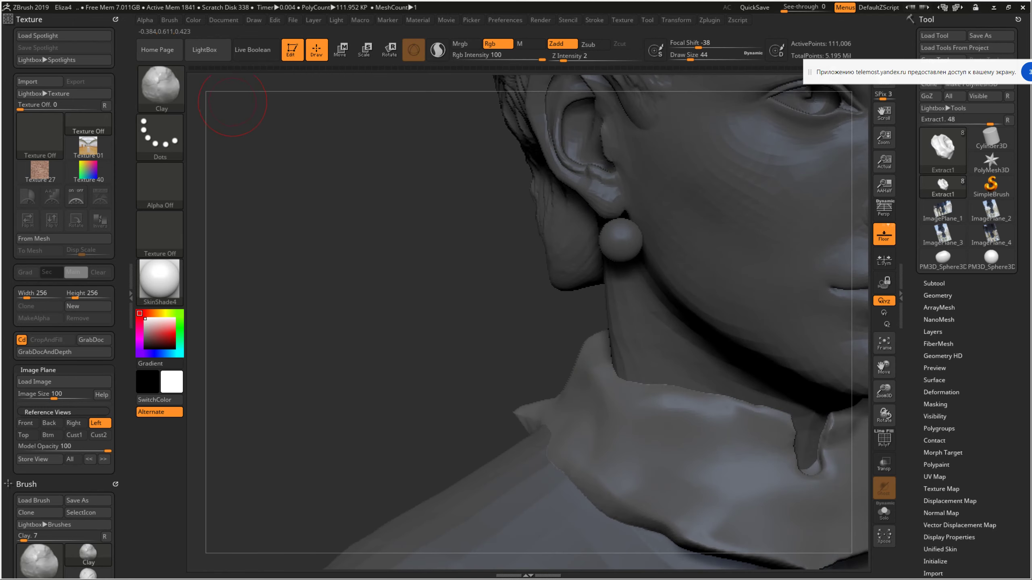
Set the Clay brush to Zsub, draw size 59 and Z Intensity 11, facing front
key(alt)
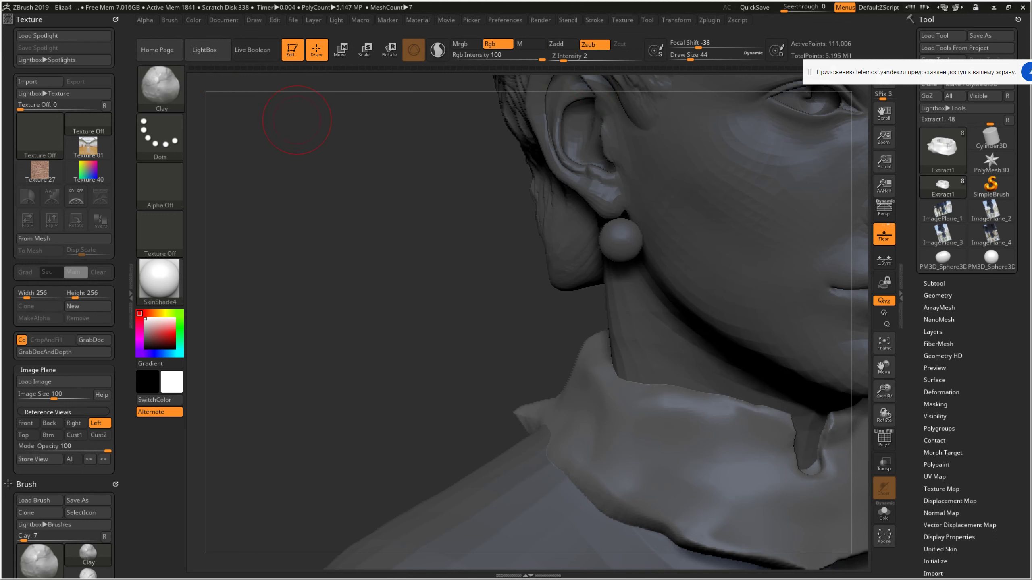
right_click(608, 413)
drag(607, 400, 614, 401)
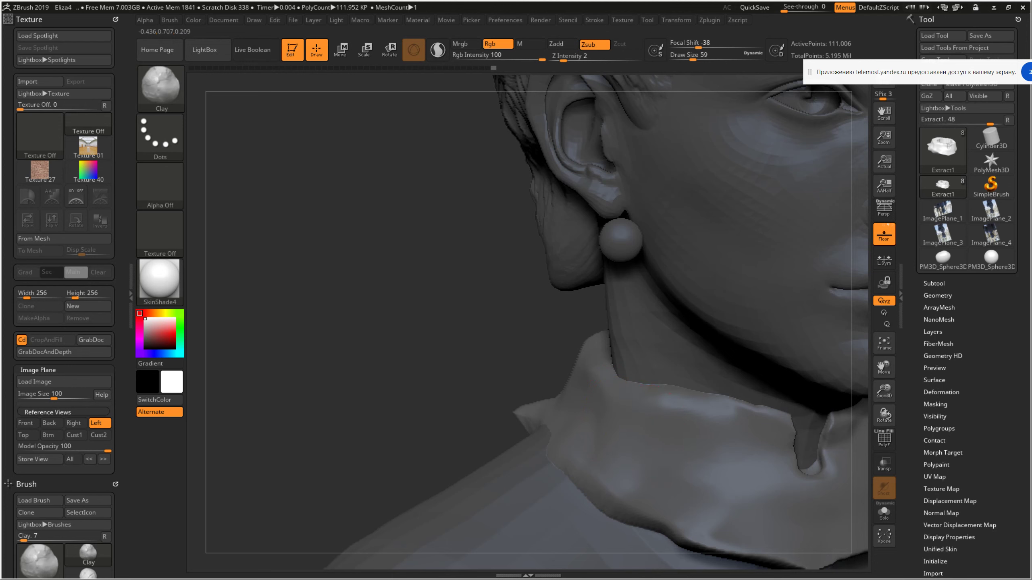
drag(563, 60, 572, 60)
click(585, 56)
text(11)
key(Return)
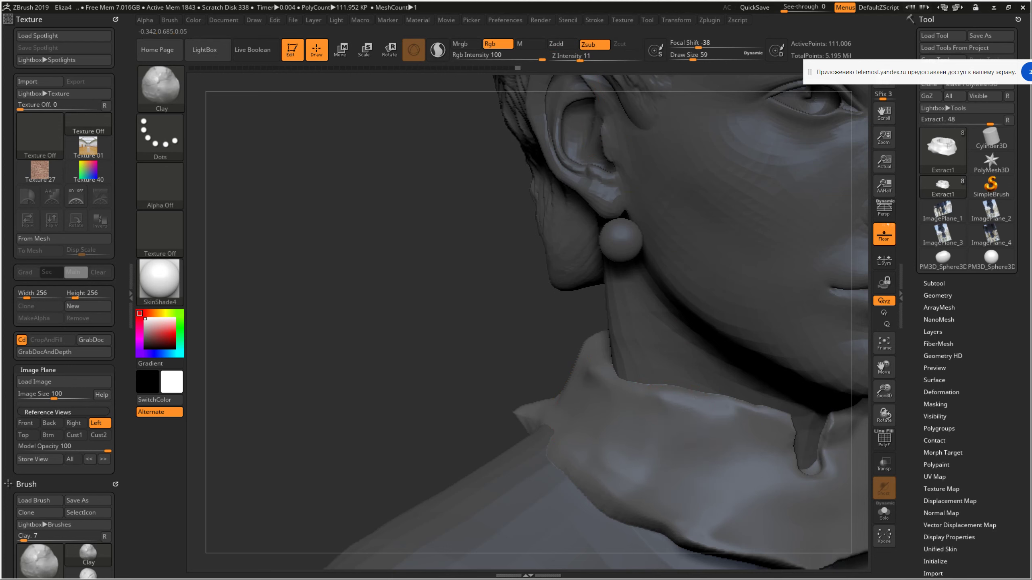
right_drag(725, 454, 728, 461)
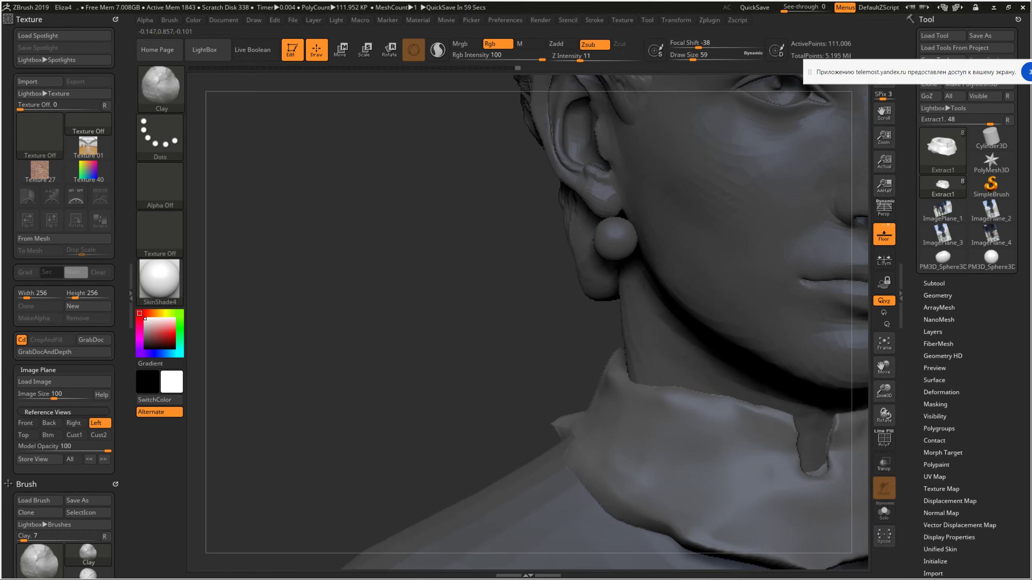
key(super)
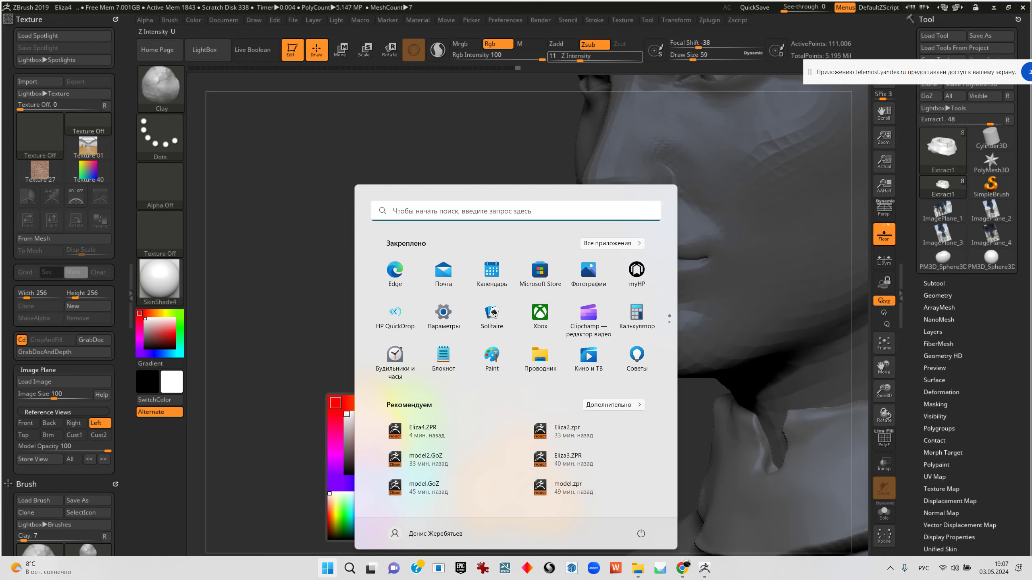
Turn to the front and smooth the notch and edge of the collar
key(Escape)
mouse_move(586, 259)
right_down()
mouse_move(609, 264)
mouse_move(470, 324)
right_up()
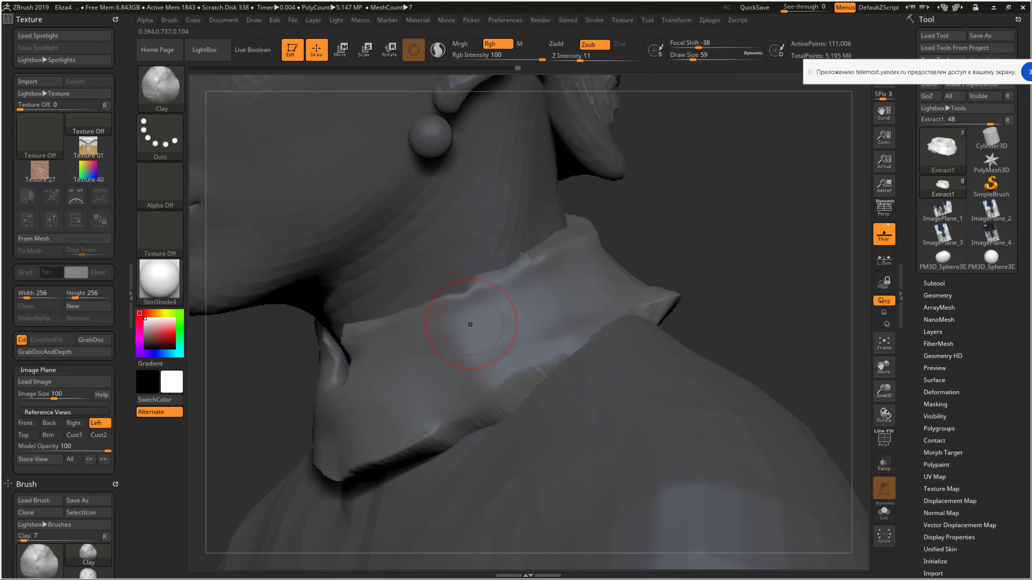
shift+drag(471, 324, 466, 354)
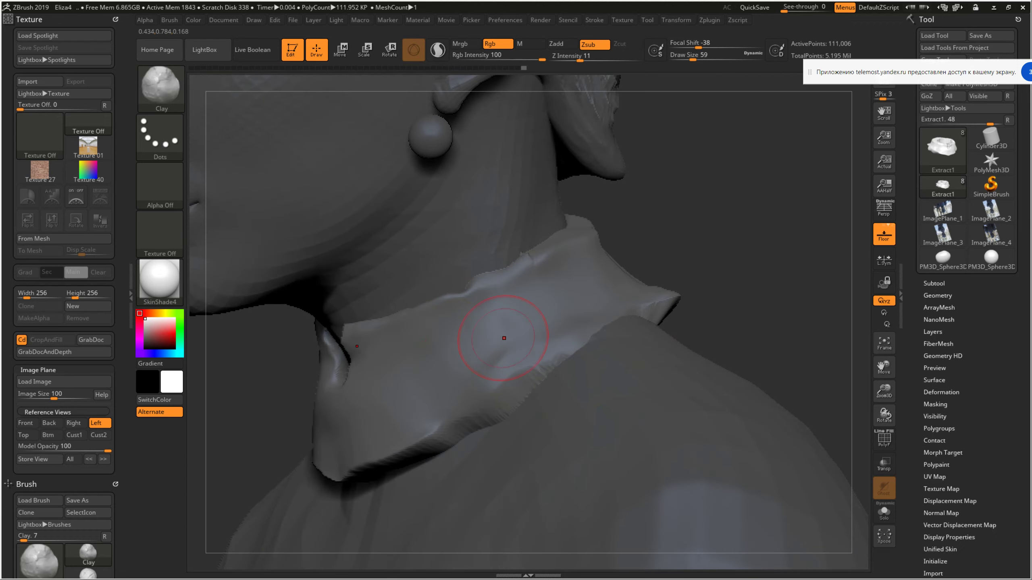
shift+drag(484, 293, 481, 280)
Switch to Move Topological at size 27 and reshape the collar ridge and neck edge
key(b)
key(m)
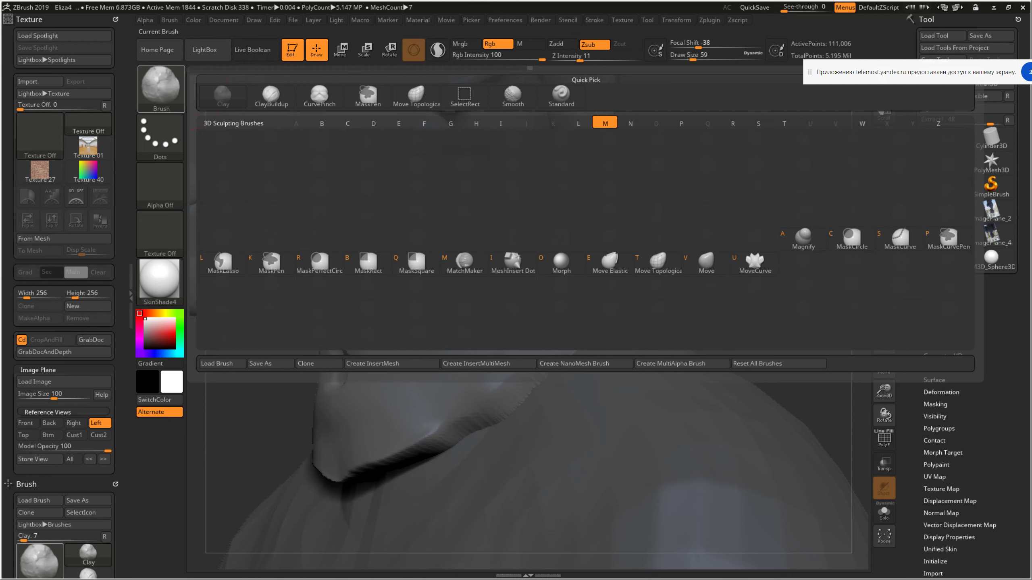
click(658, 261)
drag(467, 297, 465, 283)
key(space)
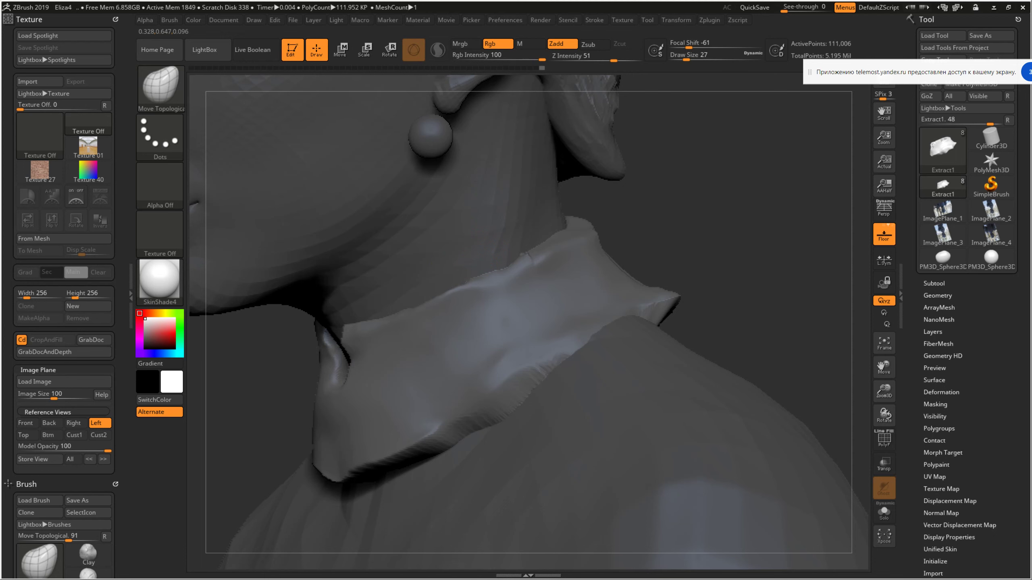
drag(325, 386, 350, 386)
key(shift)
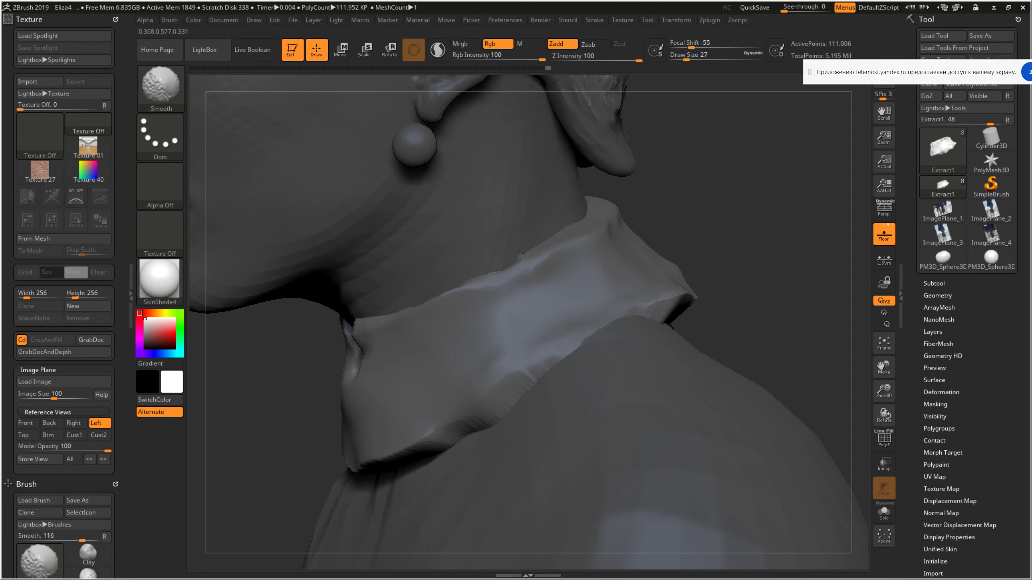
key(shift)
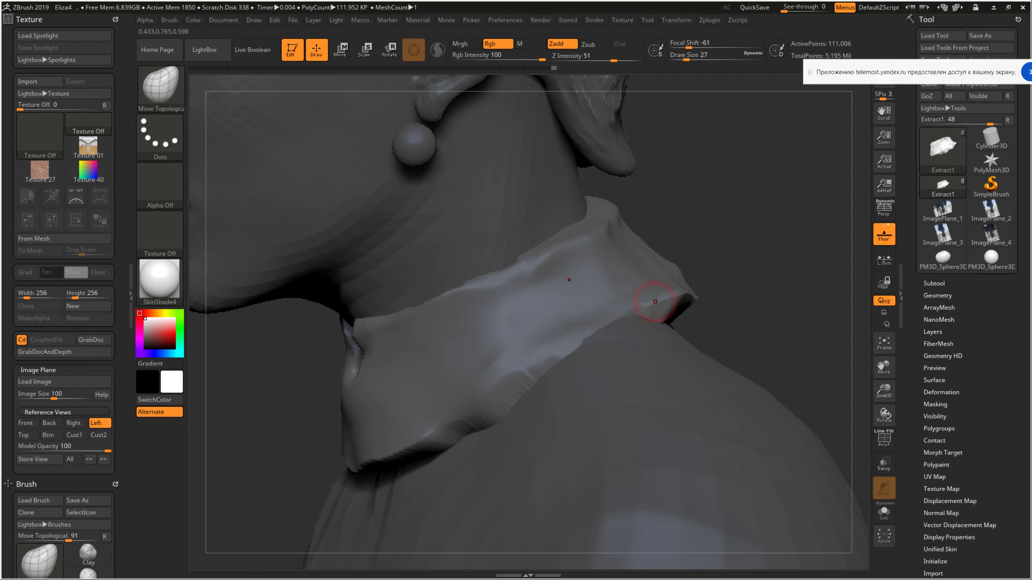
Smooth the collar's right edge, then show the front reference photo behind the bust
right_drag(655, 301, 692, 244)
key(space)
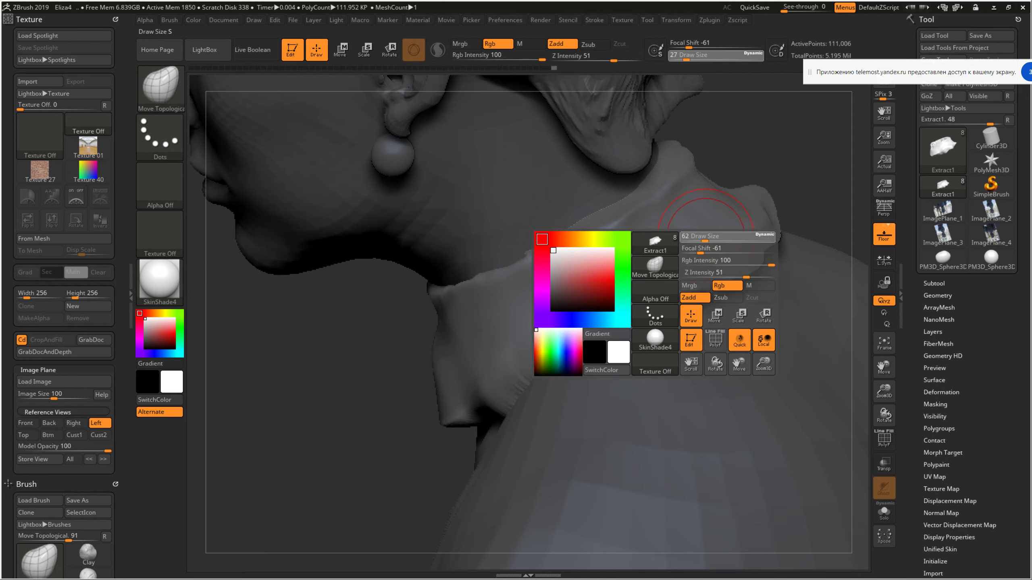
right_drag(729, 168, 732, 170)
key(shift)
mouse_move(756, 228)
shift+mouse_down()
mouse_move(728, 292)
mouse_move(756, 244)
mouse_move(638, 345)
mouse_move(755, 211)
shift+mouse_up()
mouse_move(284, 529)
mouse_down()
mouse_move(427, 522)
mouse_move(471, 431)
mouse_move(463, 451)
mouse_move(440, 413)
mouse_up()
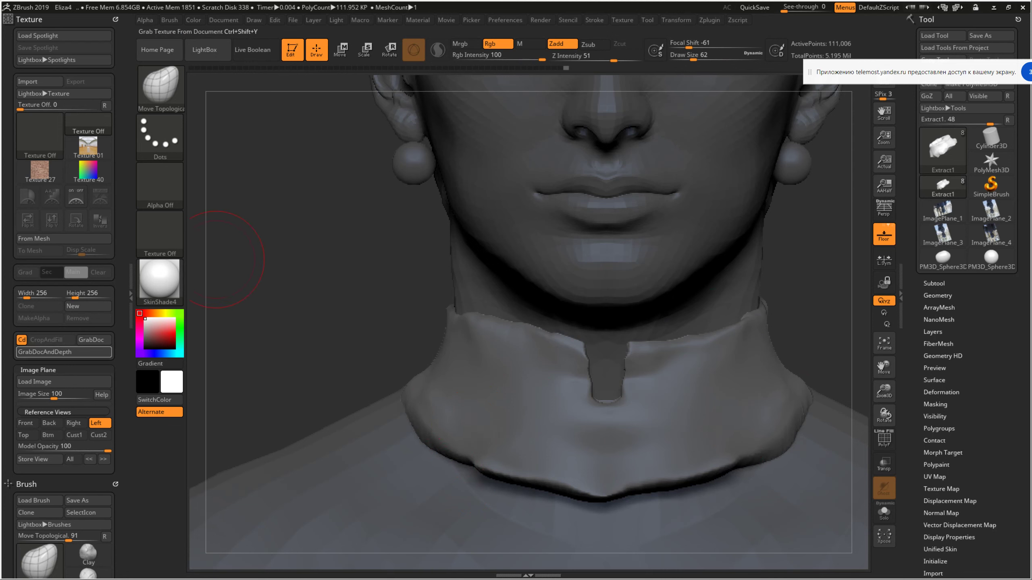
click(25, 422)
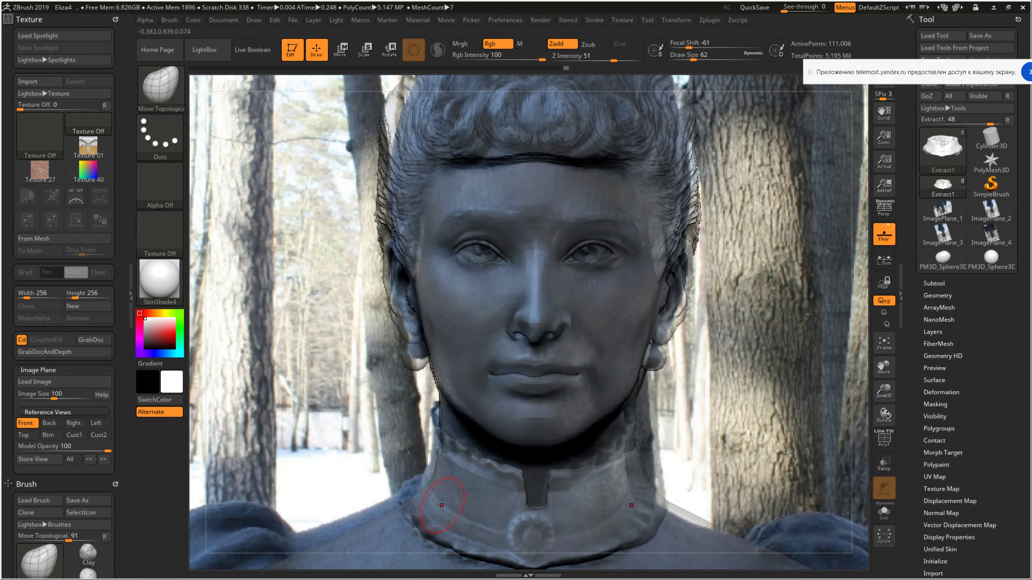
Pick the Standard brush with Focal Shift -64 and stroke along the collar
drag(436, 457, 403, 505)
click(160, 86)
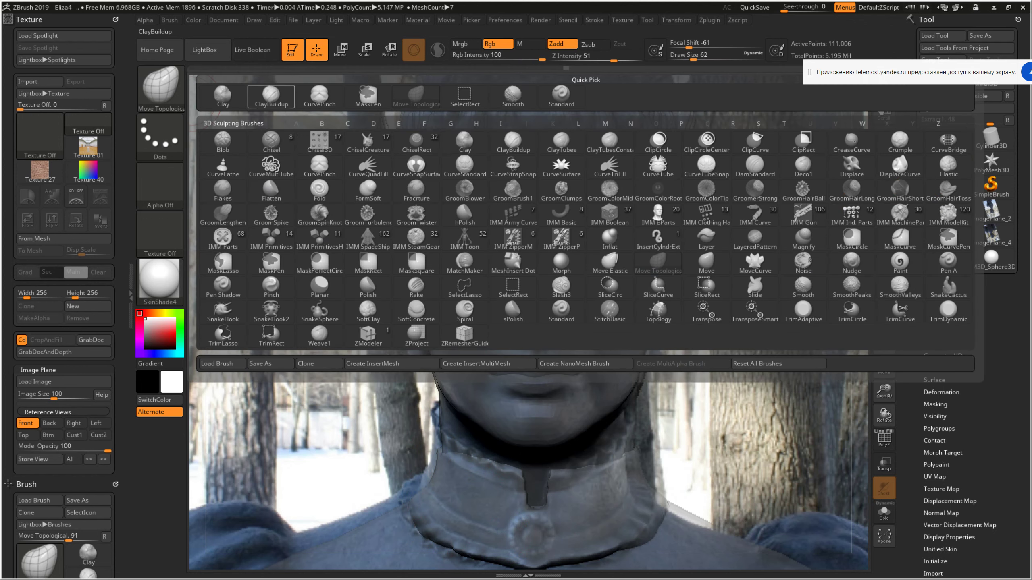
mouse_move(367, 95)
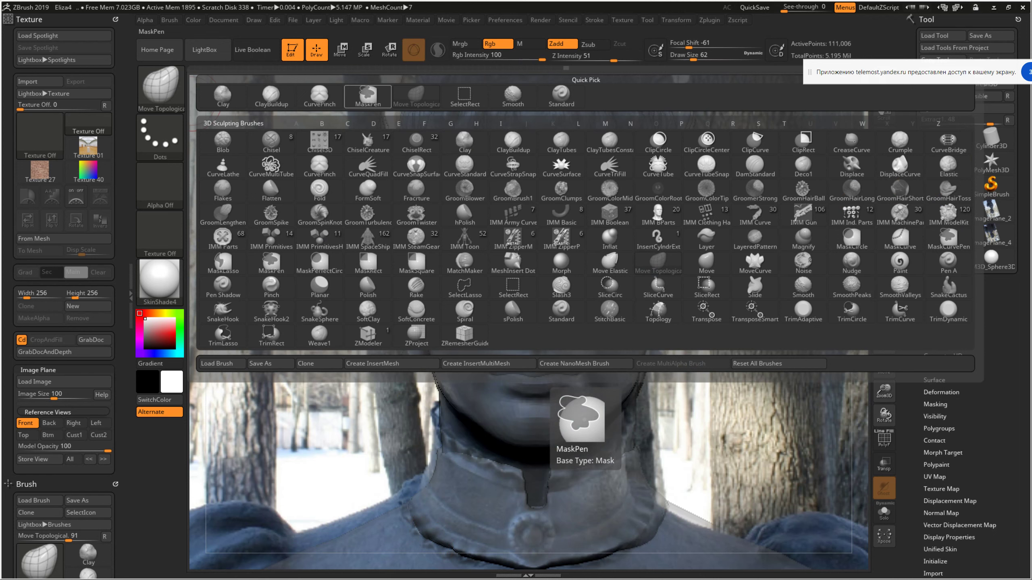
click(561, 309)
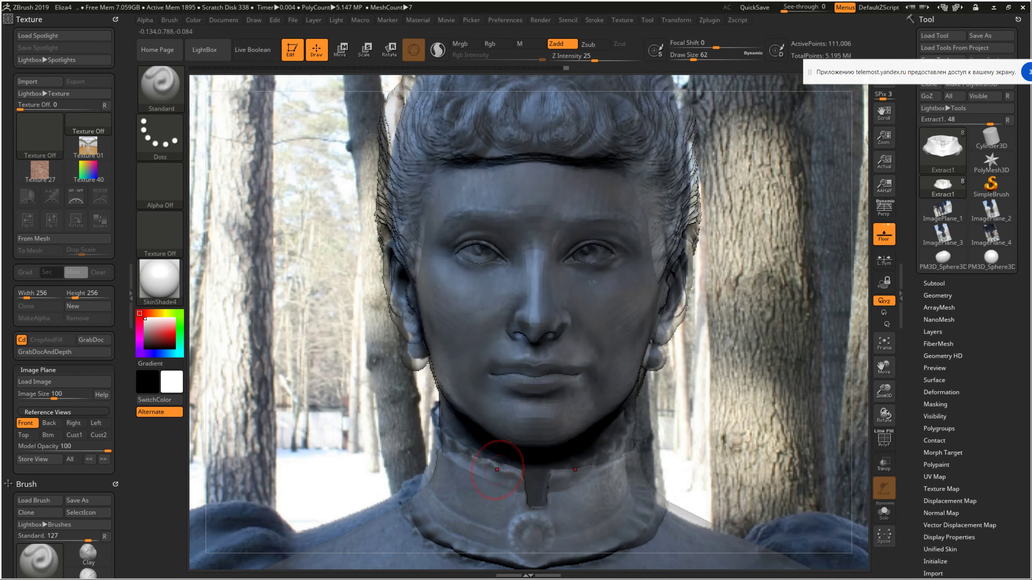
key(space)
key(space)
mouse_move(471, 412)
mouse_down()
mouse_move(443, 412)
mouse_move(458, 412)
mouse_move(446, 400)
mouse_up()
drag(438, 539, 431, 535)
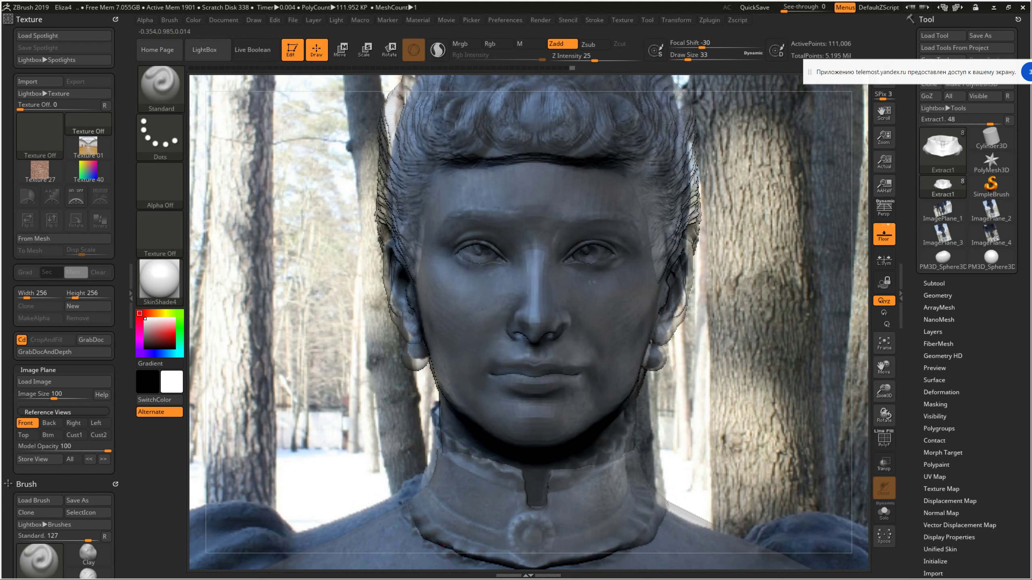
Set Z Intensity 49 and draw size 20, and nudge the collar rim against the photo
drag(594, 57, 611, 57)
right_click(459, 402)
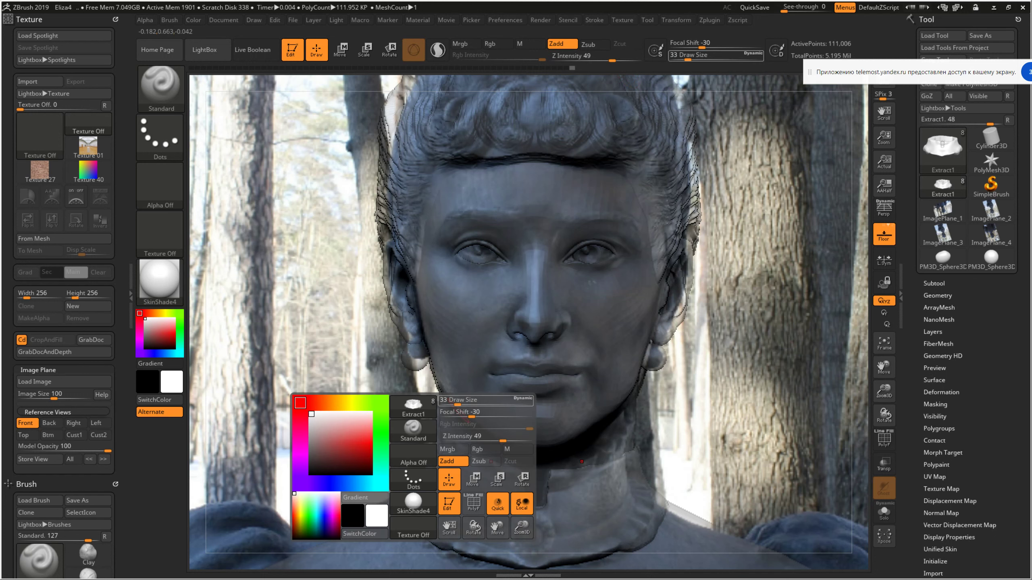
drag(452, 405, 454, 405)
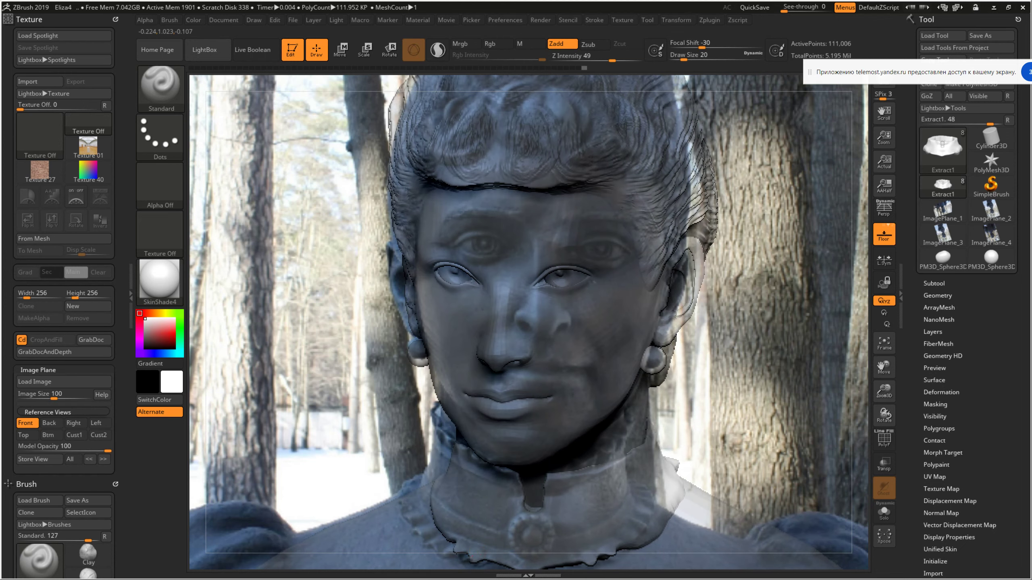
key(space)
right_drag(459, 540, 412, 518)
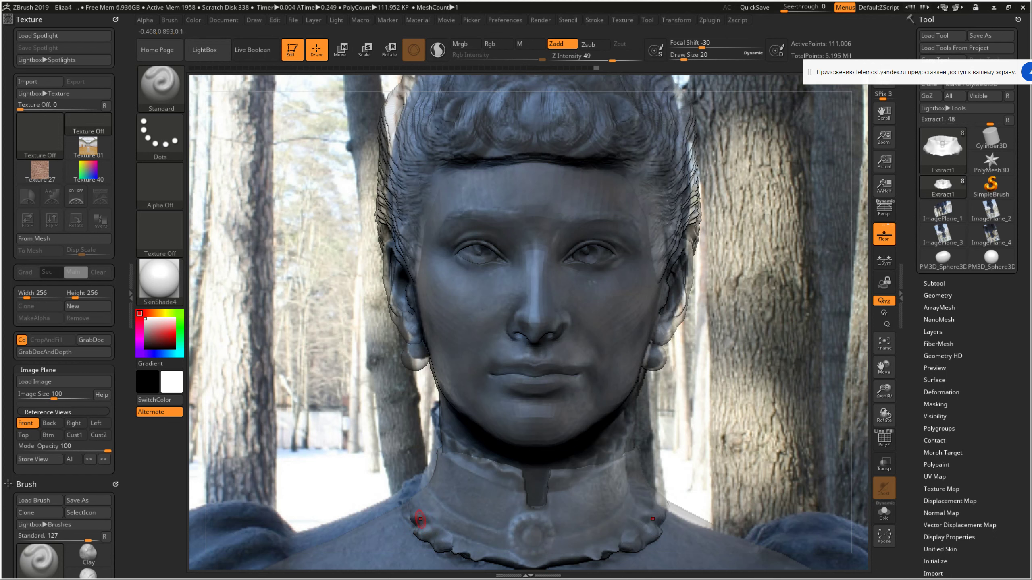
key(ctrl)
key(ctrl)
Switch to the Left view, zoom to the collar, and dab two bumps on its lower edge
drag(565, 554, 242, 381)
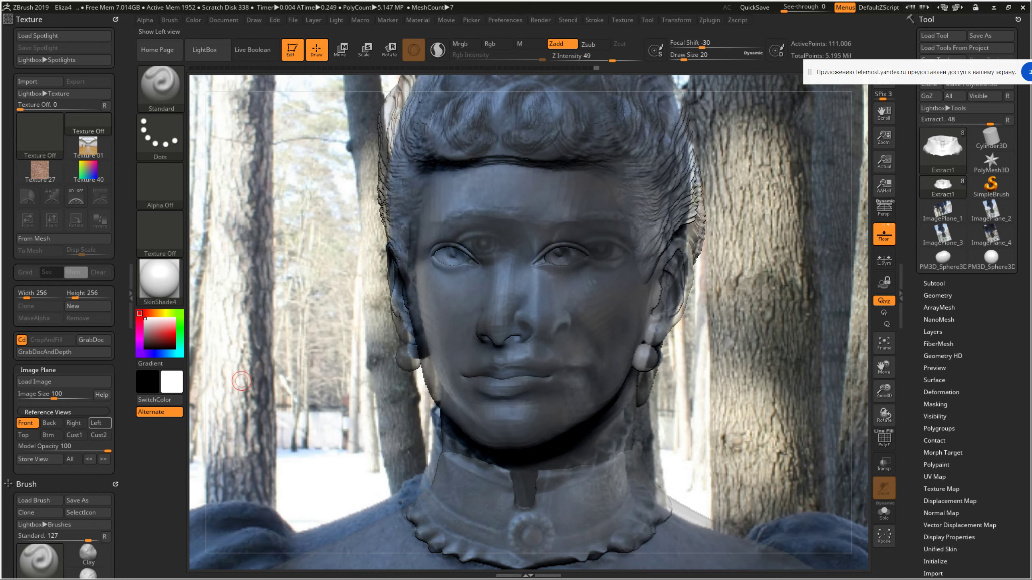
click(100, 423)
drag(406, 447, 496, 477)
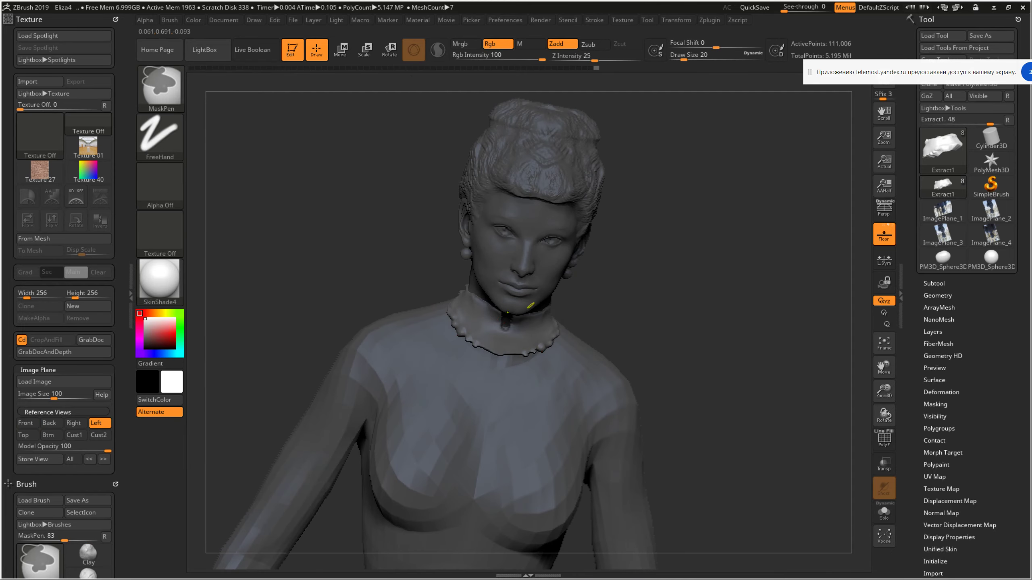
ctrl+right_drag(495, 477, 547, 370)
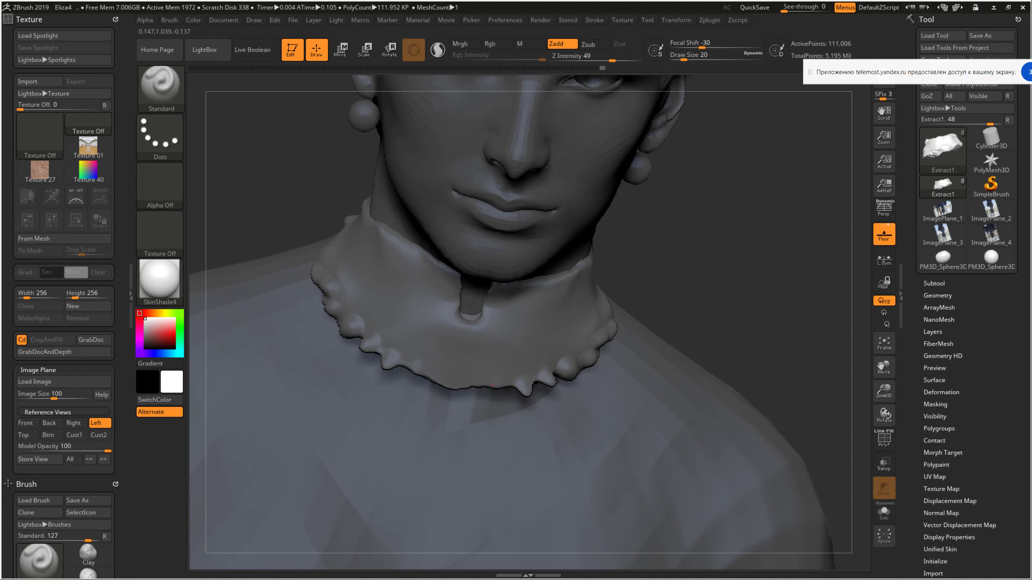
click(490, 387)
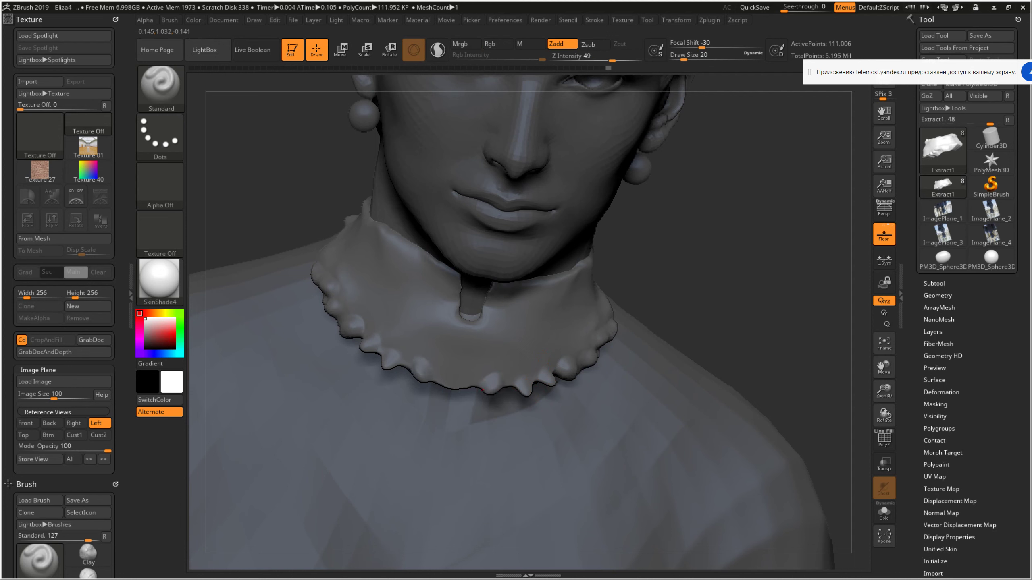
click(456, 388)
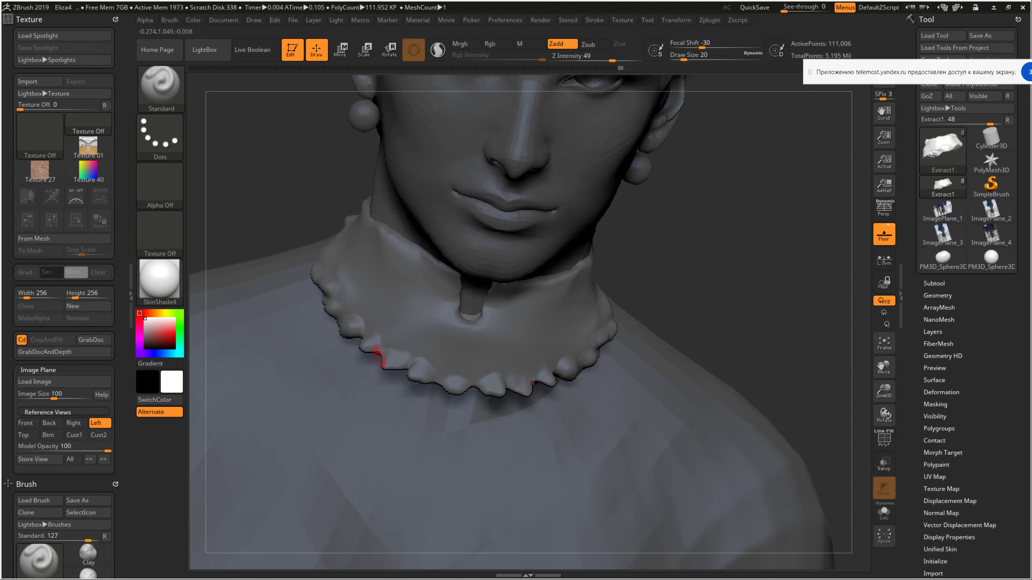
mouse_move(356, 331)
right_down()
mouse_move(373, 332)
mouse_move(326, 303)
mouse_move(500, 390)
right_up()
Shift-smooth an uneven bump and raise new bumps along the collar edge
key(shift)
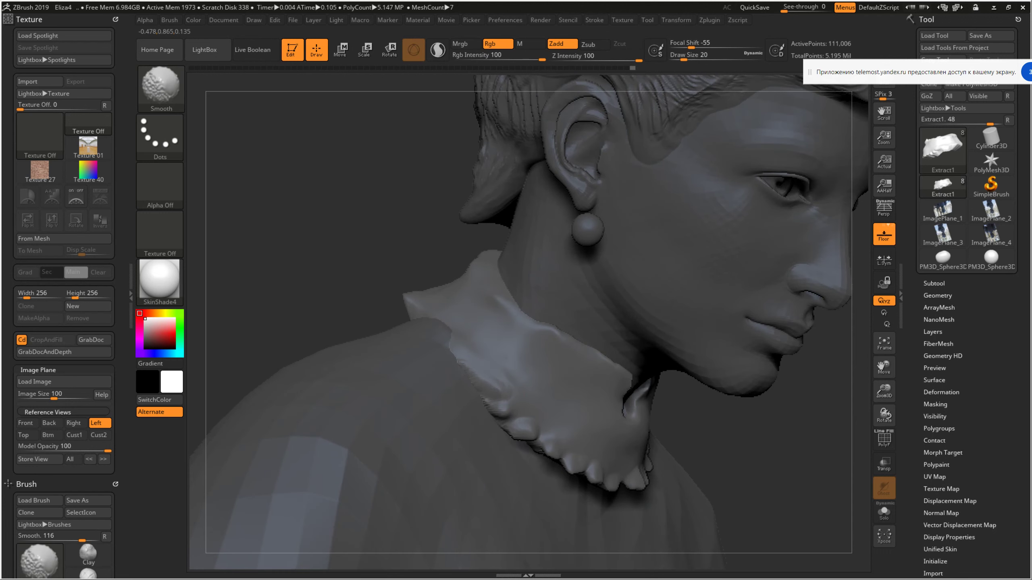
mouse_move(519, 389)
right_down()
mouse_move(507, 390)
mouse_move(521, 407)
right_up()
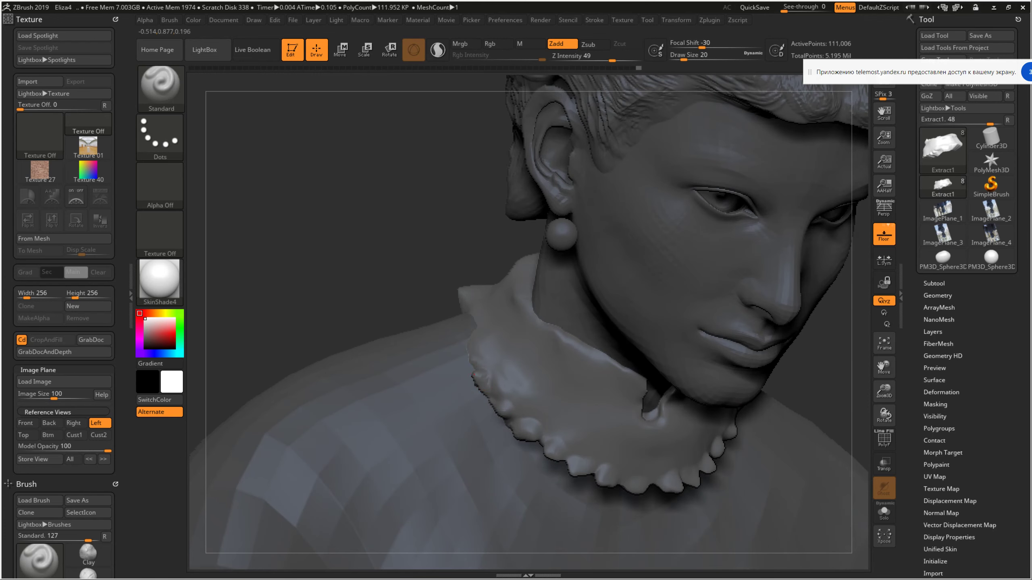
right_drag(479, 381, 468, 346)
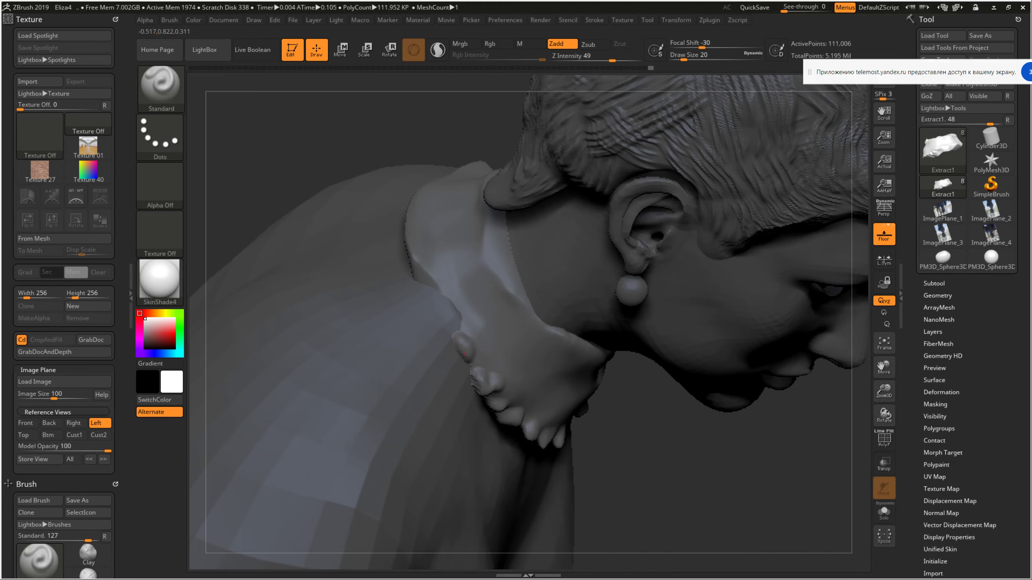
mouse_move(460, 339)
right_down()
mouse_move(511, 247)
mouse_move(727, 328)
mouse_move(650, 284)
mouse_move(627, 346)
mouse_move(792, 350)
mouse_move(486, 410)
mouse_move(555, 400)
mouse_move(430, 369)
right_up()
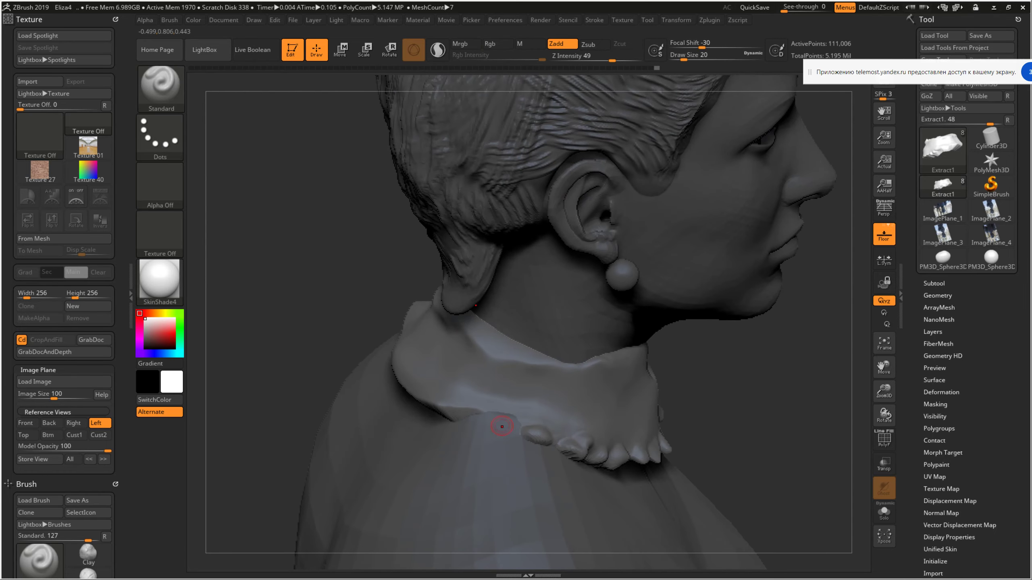
shift+drag(491, 421, 506, 430)
drag(510, 417, 521, 419)
drag(441, 412, 463, 417)
Add a small bump and reshape the collar's rear edge, then face the bust forward
right_drag(454, 413, 446, 410)
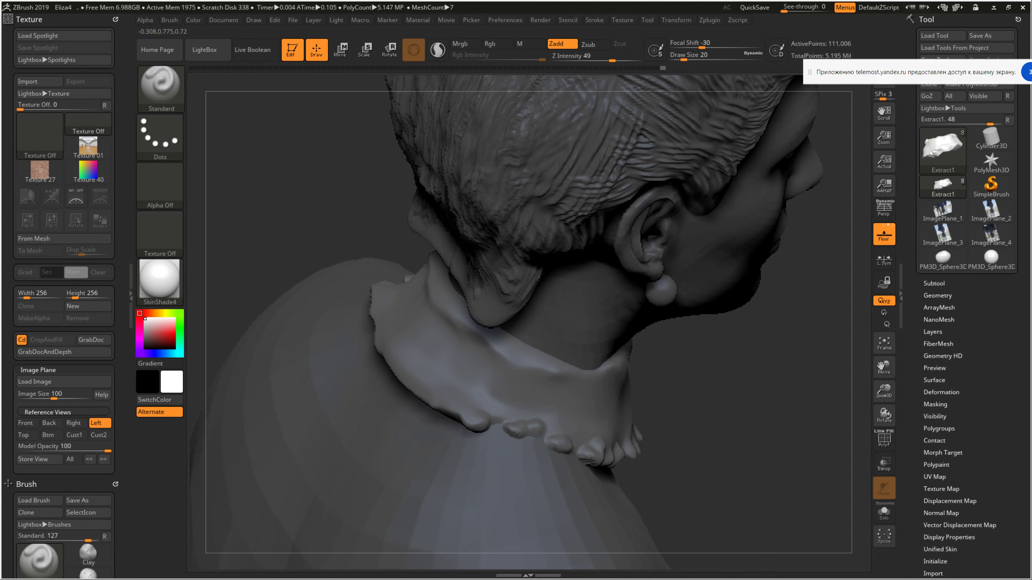
mouse_move(401, 381)
mouse_down()
mouse_move(411, 377)
mouse_move(366, 329)
mouse_up()
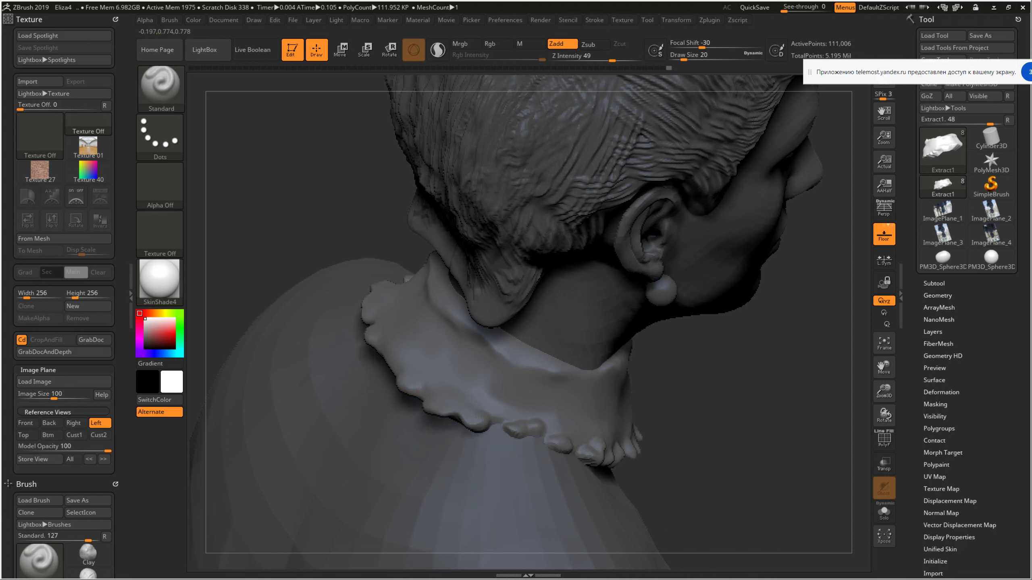
mouse_move(405, 390)
mouse_down()
mouse_move(383, 361)
mouse_move(391, 368)
mouse_up()
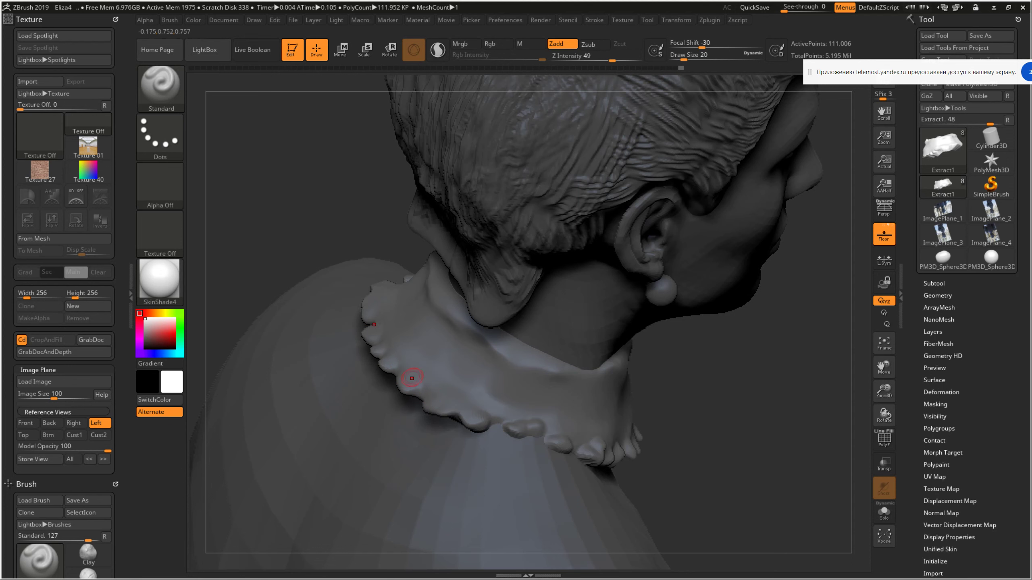
right_drag(411, 378, 607, 391)
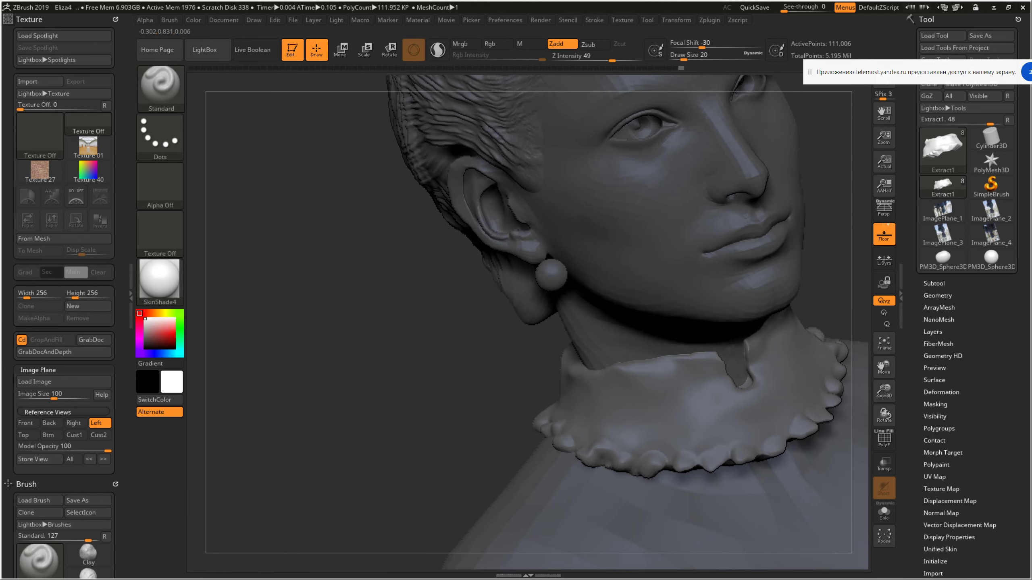
drag(568, 406, 483, 410)
alt+right_drag(679, 392, 640, 431)
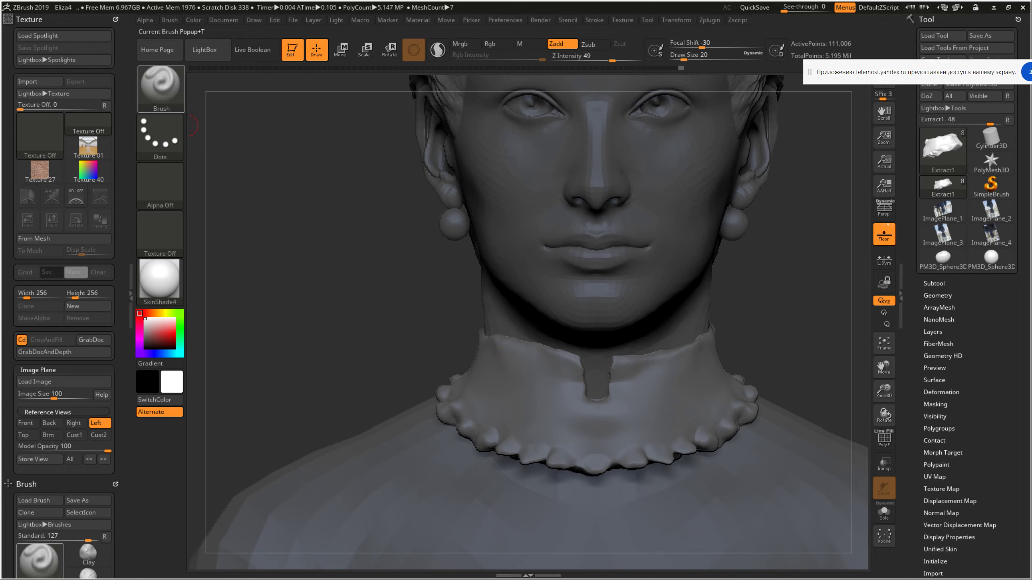
Switch to the Clay brush at size 65 and smooth the dent below the collar tab
key(b)
key(c)
key(l)
right_click(606, 381)
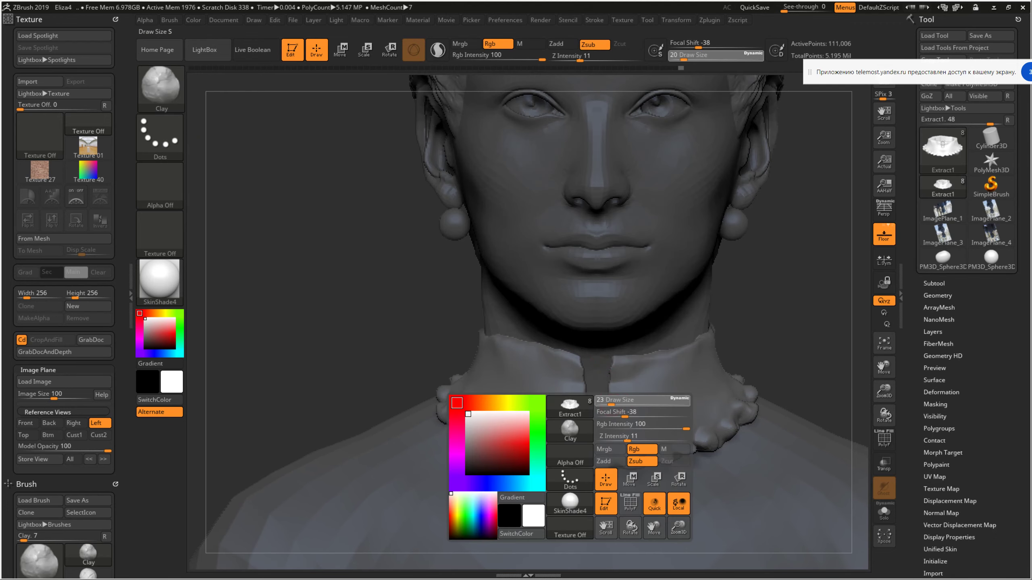
drag(619, 400, 615, 417)
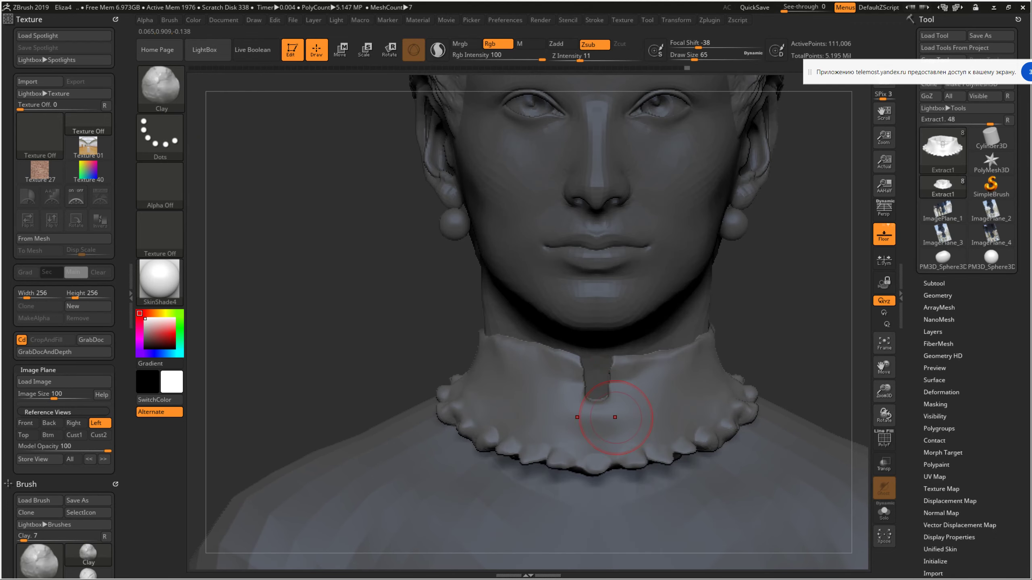
shift+drag(596, 425, 597, 417)
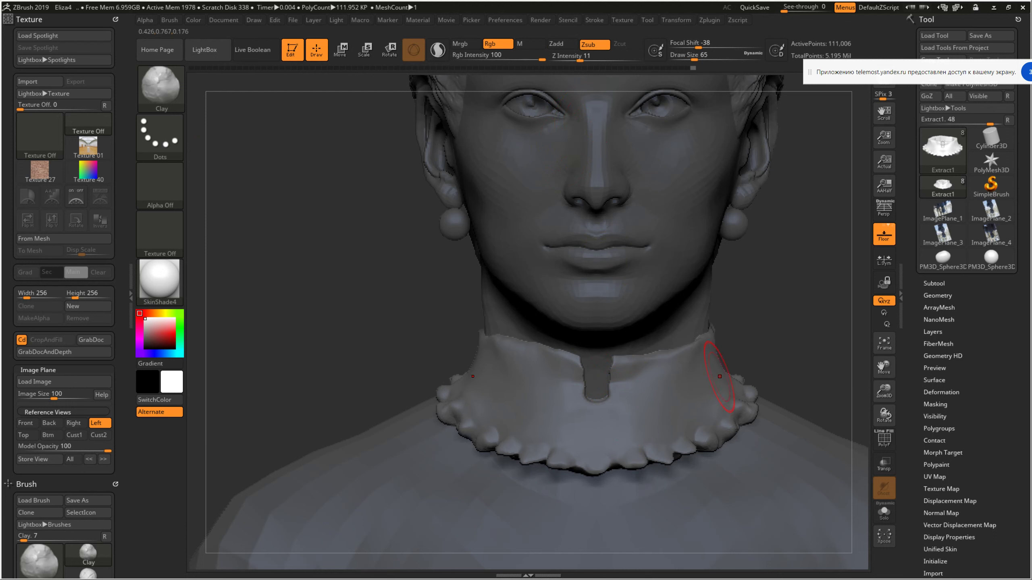
Shrink the brush to 35, press small mirrored dents into the collar front, and show the front view
right_click(719, 397)
drag(719, 397, 716, 397)
drag(620, 417, 636, 418)
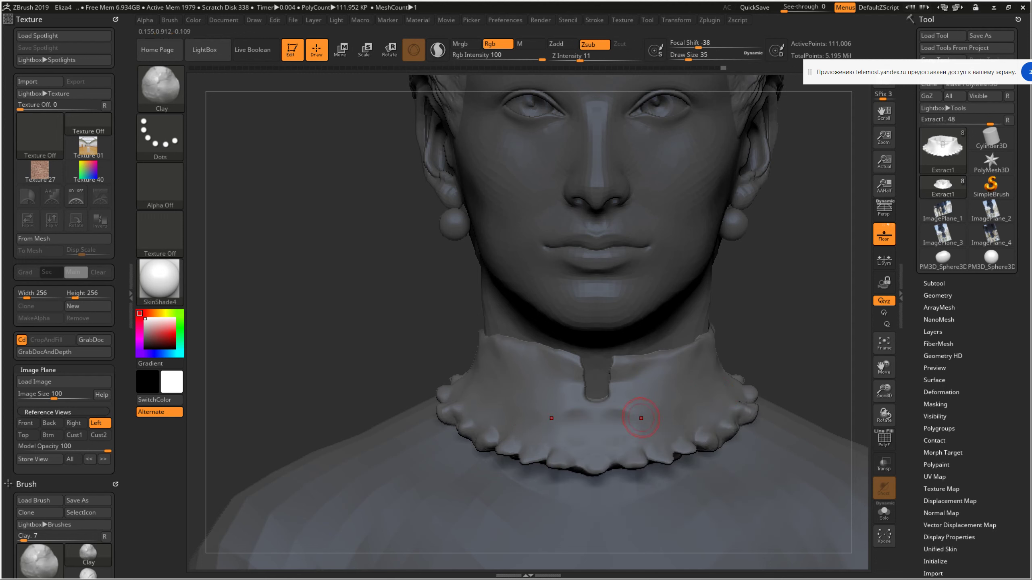
right_click(641, 419)
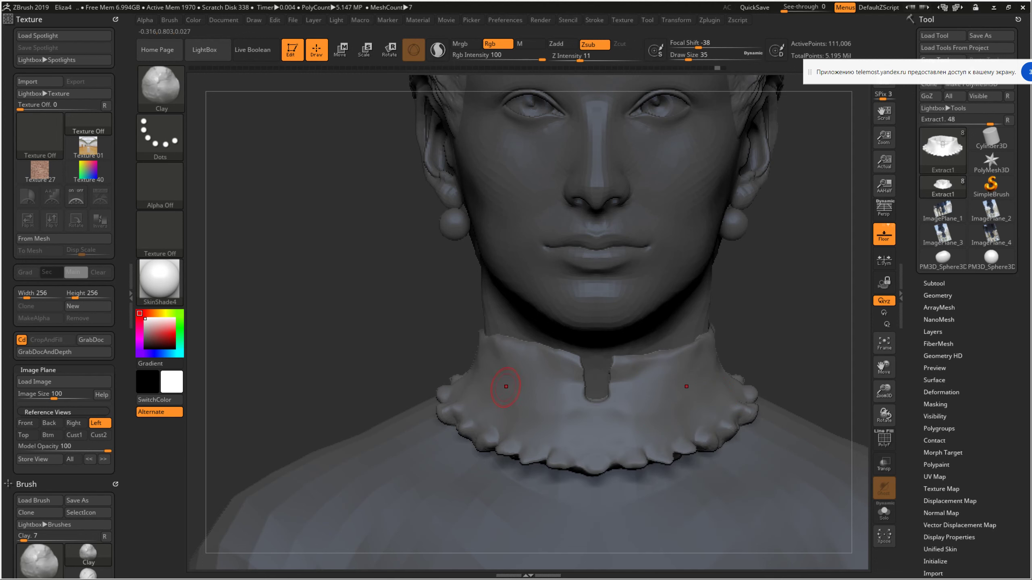
click(25, 423)
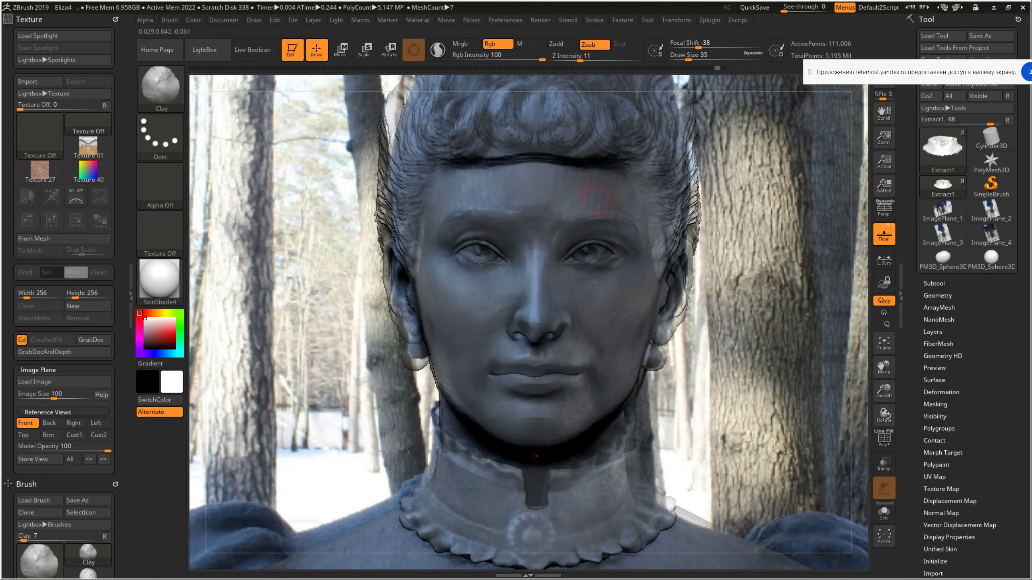
Raise Z Intensity to 100, set draw size 23, and show the left profile view
drag(581, 57, 640, 59)
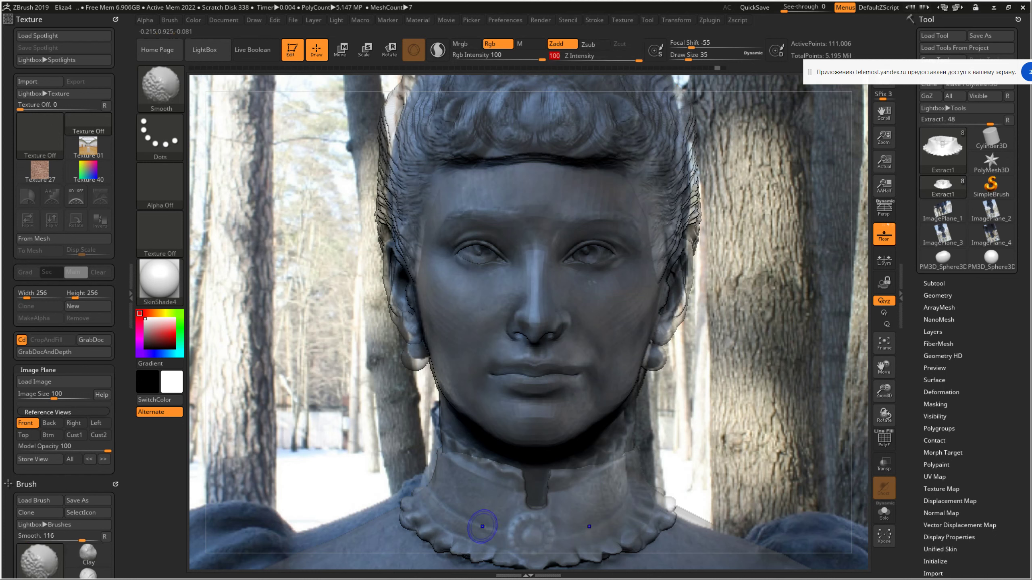
key(space)
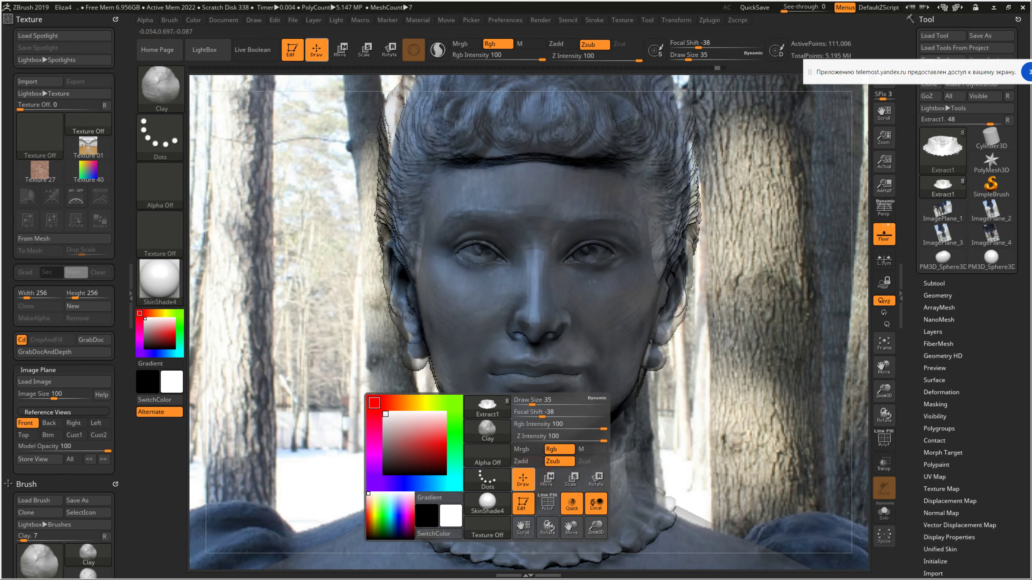
drag(528, 401, 532, 400)
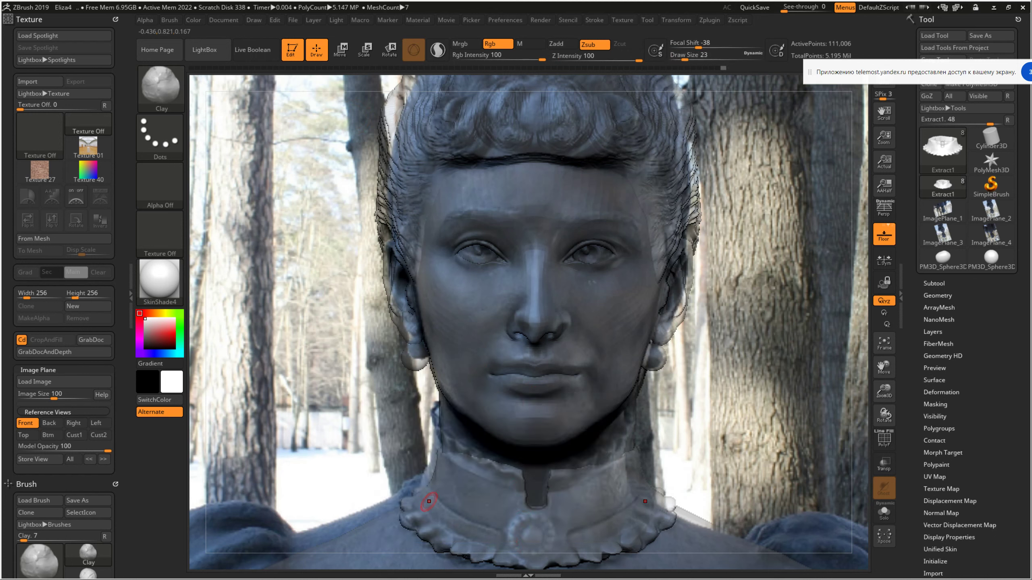
click(98, 423)
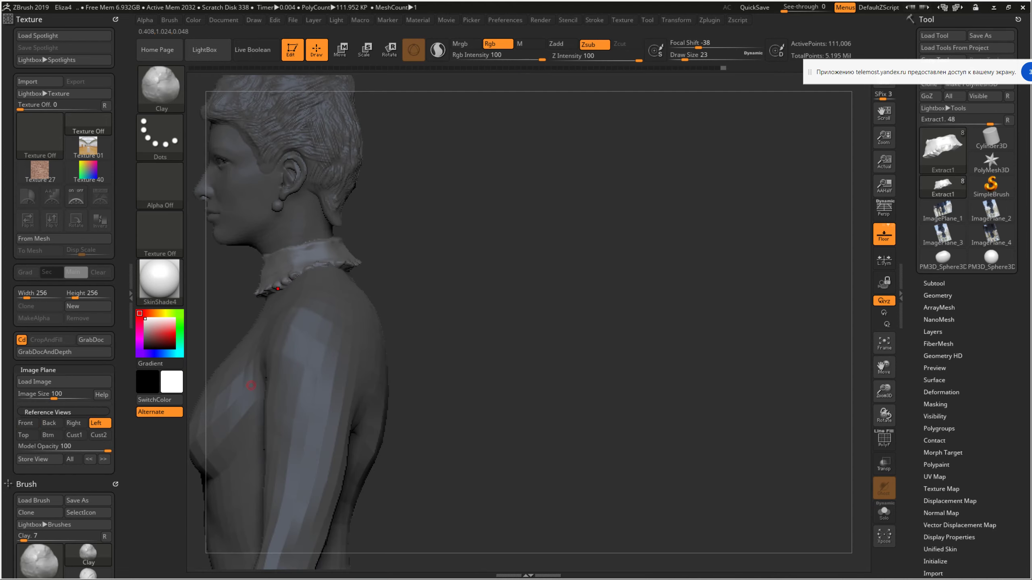
Switch to Zadd and stroke a raised ridge along the collar from a three-quarter angle
mouse_move(447, 284)
mouse_down()
mouse_move(381, 281)
mouse_move(524, 353)
mouse_up()
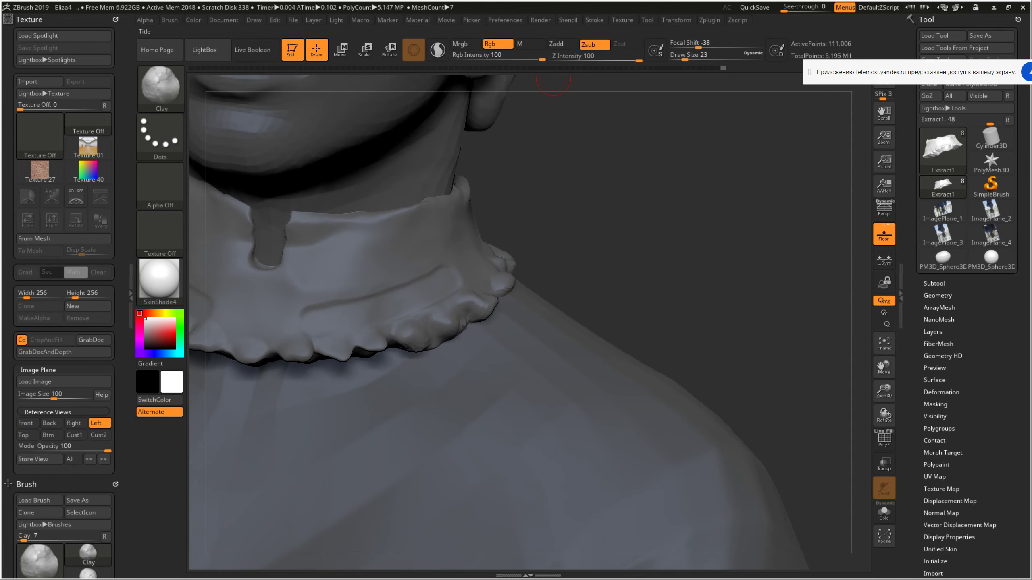
click(562, 44)
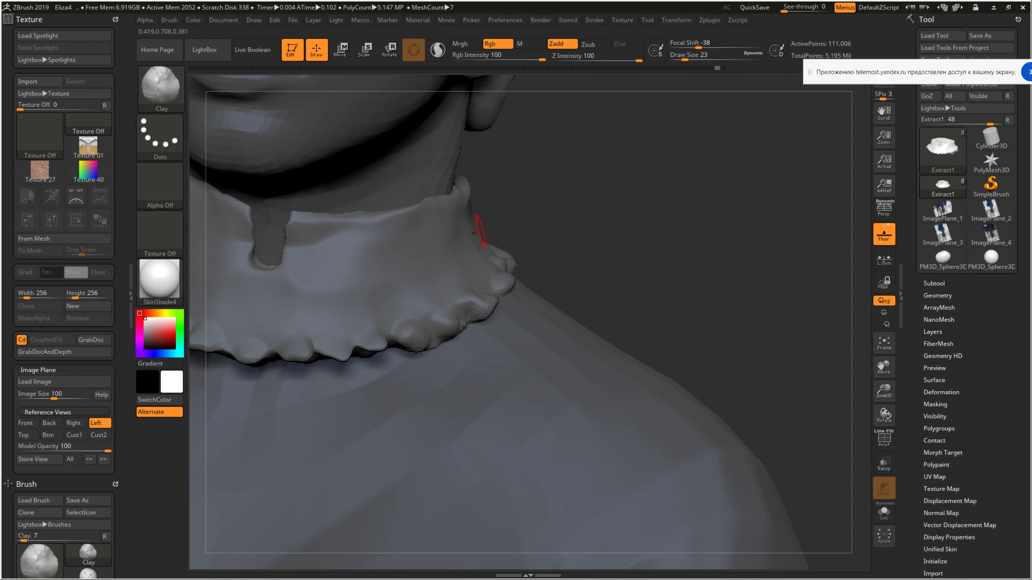
right_drag(472, 224, 571, 319)
drag(567, 296, 484, 323)
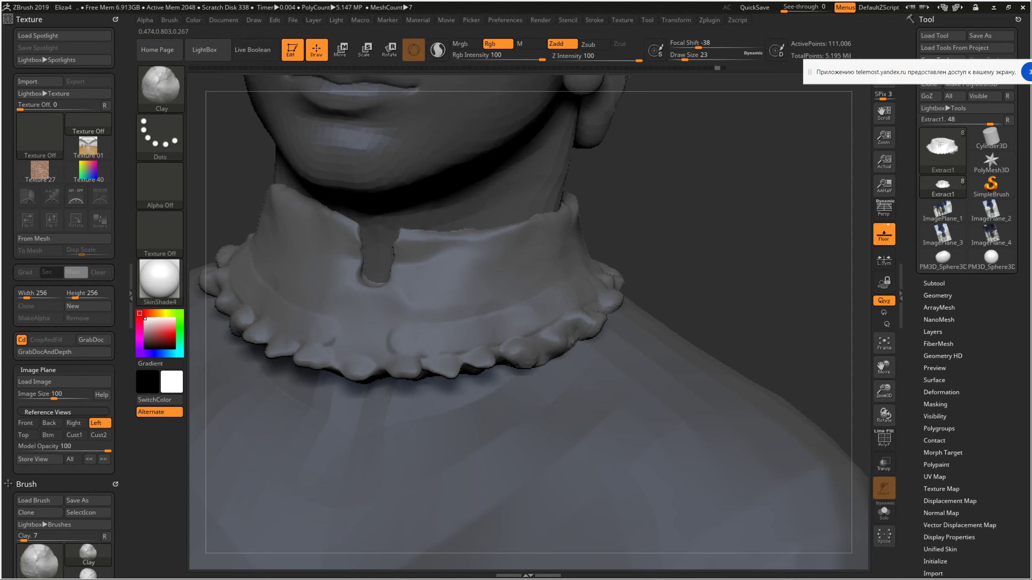
mouse_move(484, 334)
right_down()
mouse_move(568, 325)
mouse_move(487, 284)
right_up()
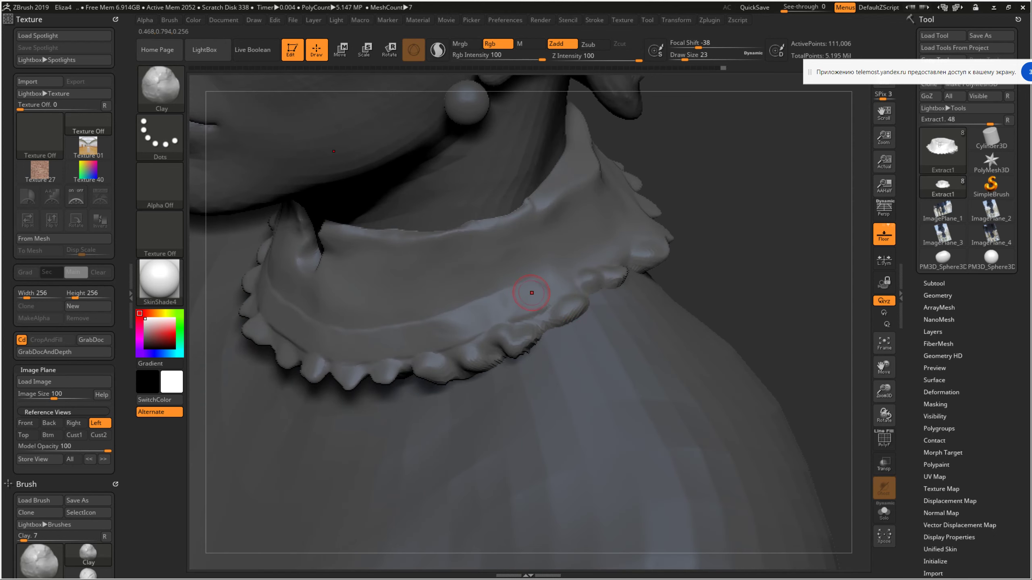
Build up the collar surface toward its top, then check the left profile and front reference views
key(shift)
drag(565, 280, 585, 249)
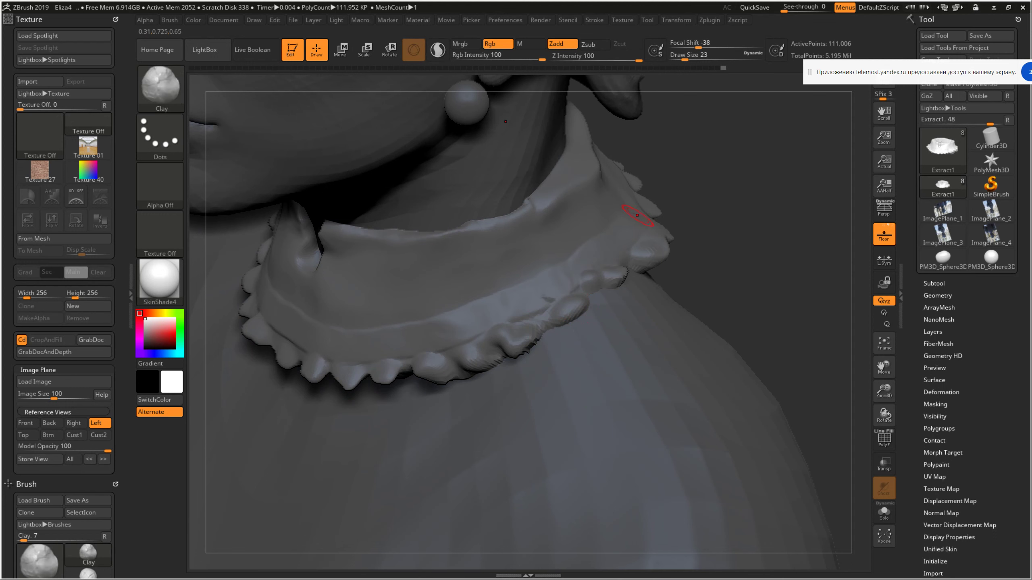
right_drag(639, 213, 576, 330)
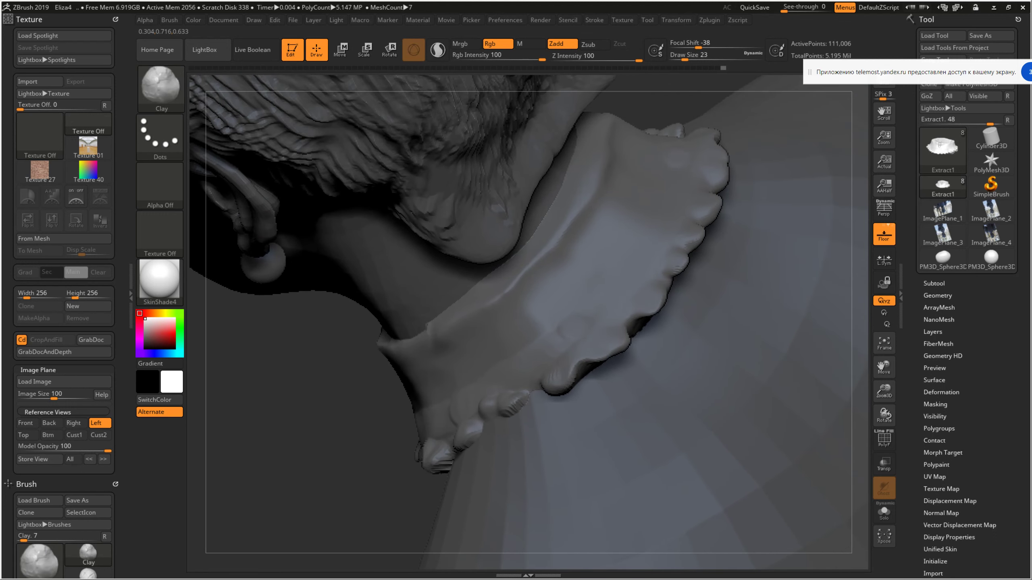
mouse_move(660, 261)
right_down()
mouse_move(503, 390)
mouse_move(407, 366)
mouse_move(702, 272)
right_up()
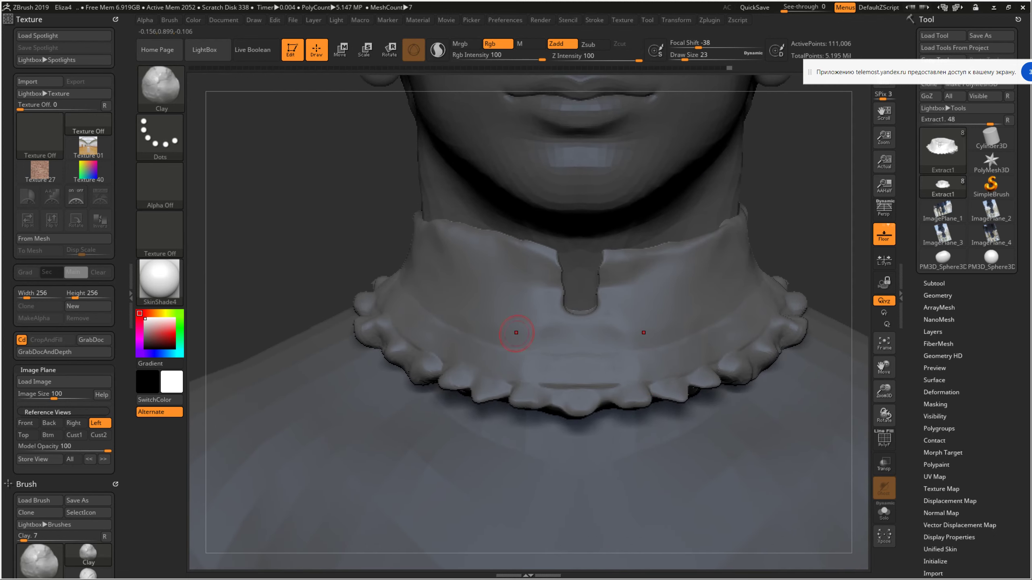
click(95, 423)
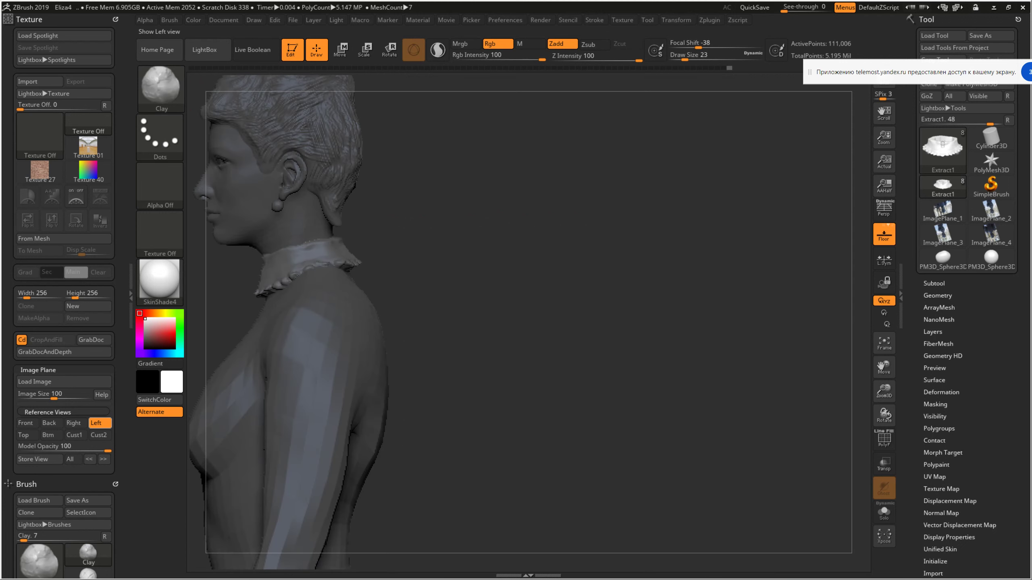
click(25, 423)
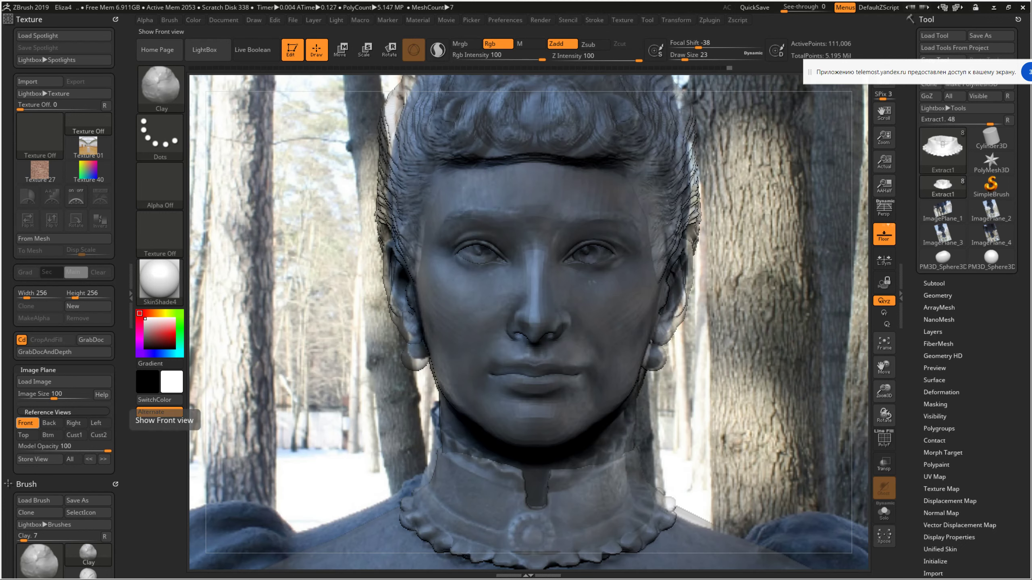
Restore the saved front angle and switch to the Standard brush
right_drag(479, 477, 512, 443)
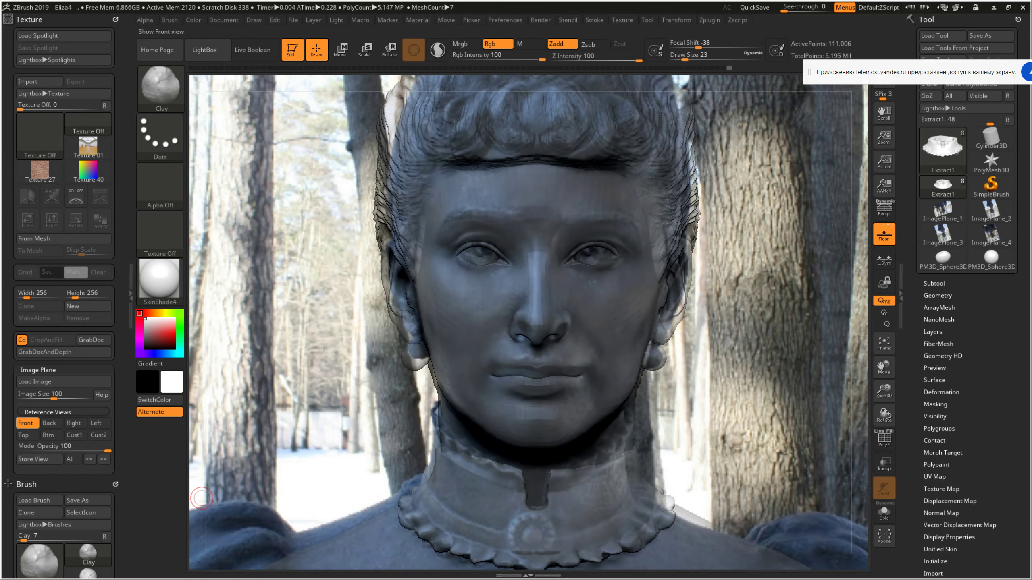
click(75, 435)
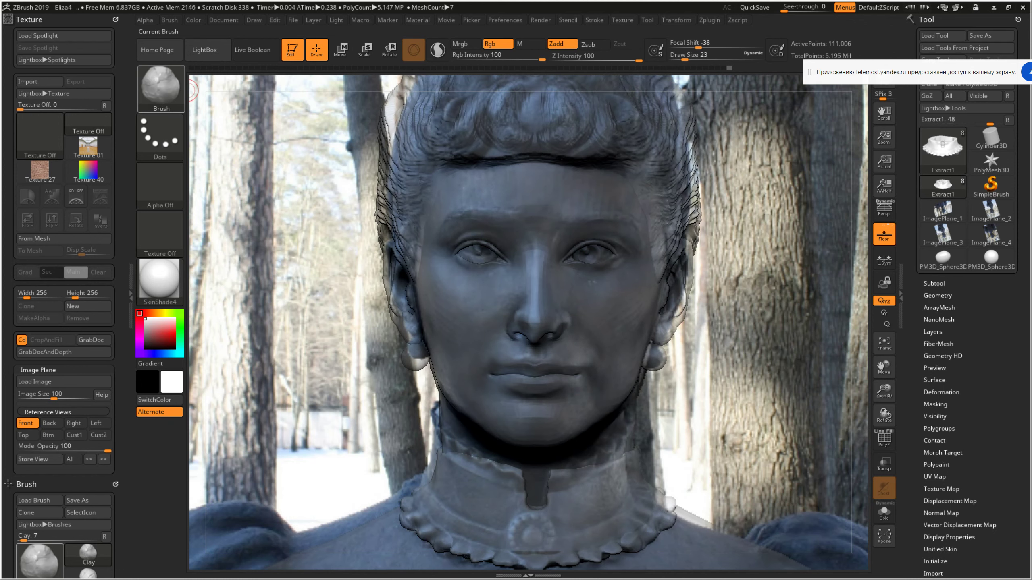
click(161, 88)
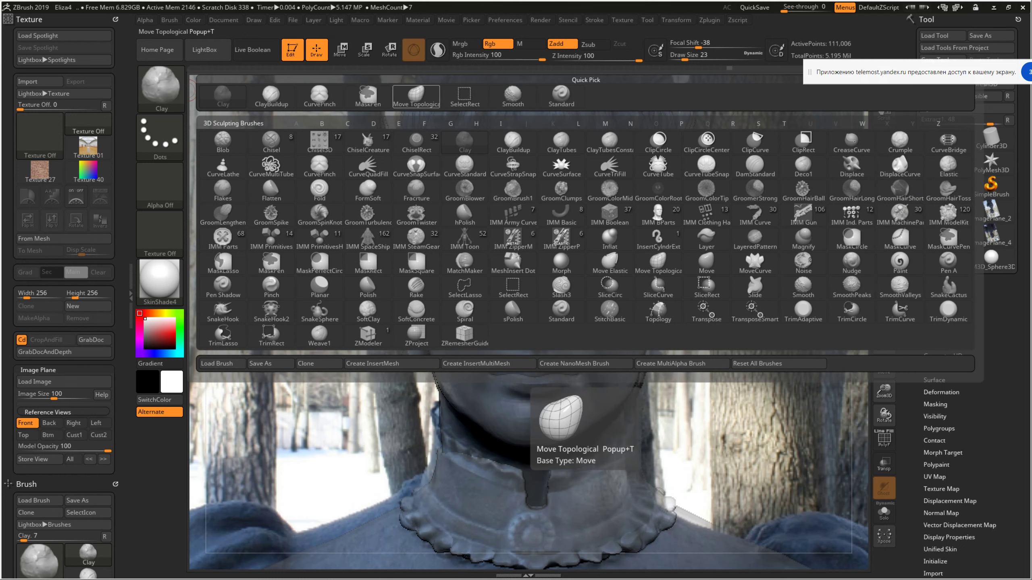
click(658, 262)
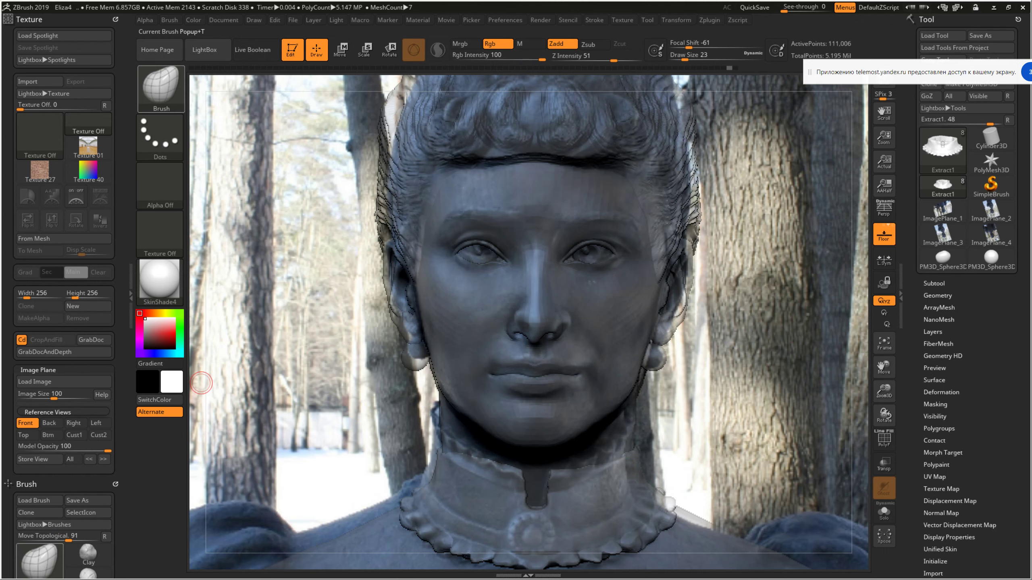
click(160, 86)
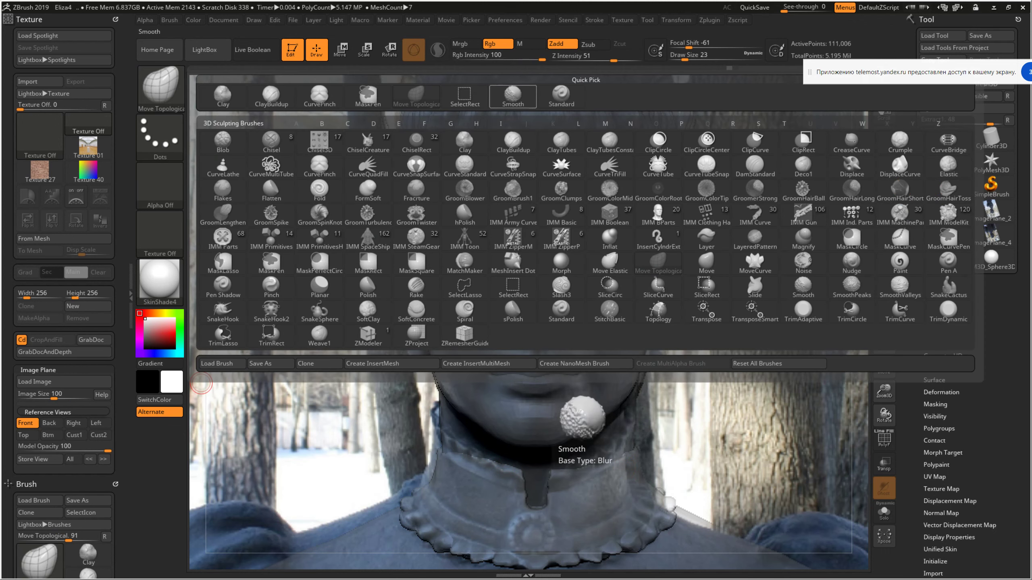
click(561, 94)
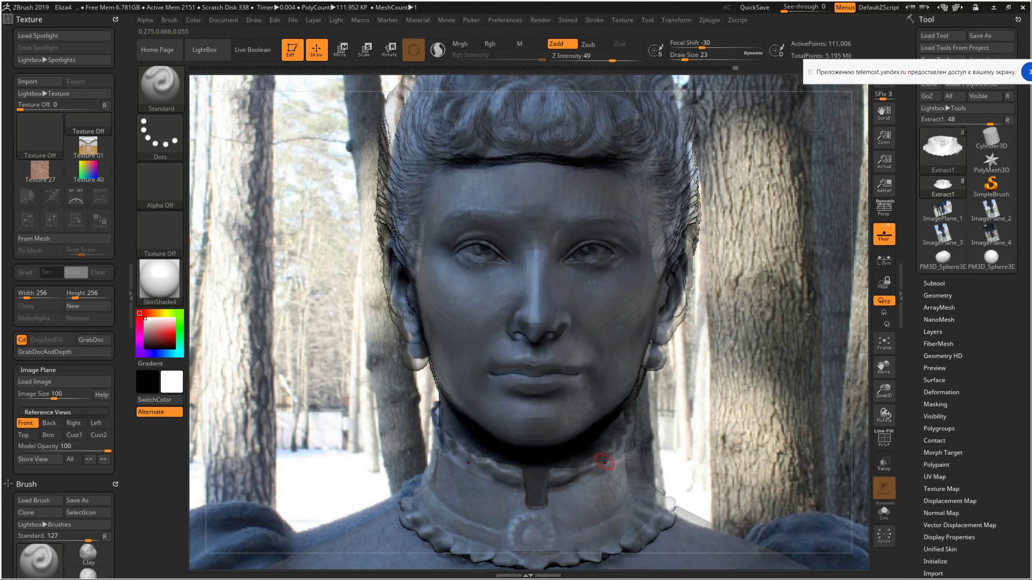
Dab small mirrored touches on the collar's top edge, then show the right profile view
click(611, 458)
click(608, 454)
click(592, 472)
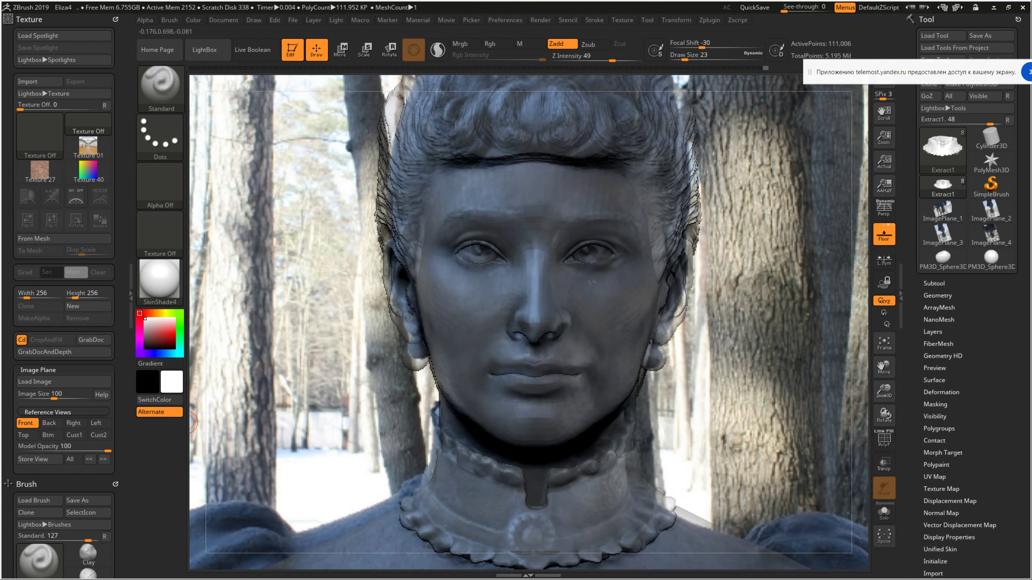
click(73, 423)
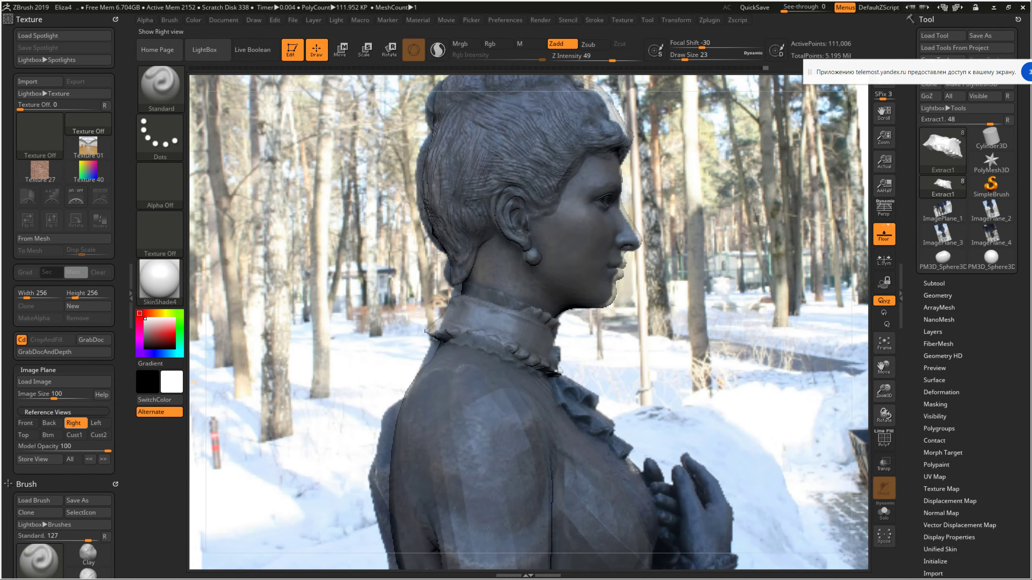
In the back view, reshape the collar's top edge with Move Topological at draw size 74
click(47, 412)
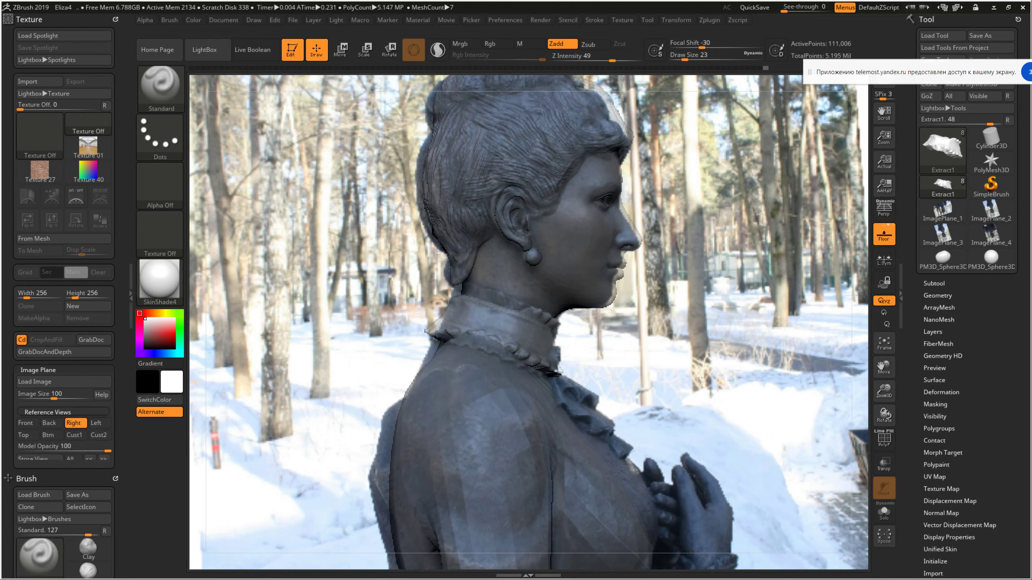
click(49, 422)
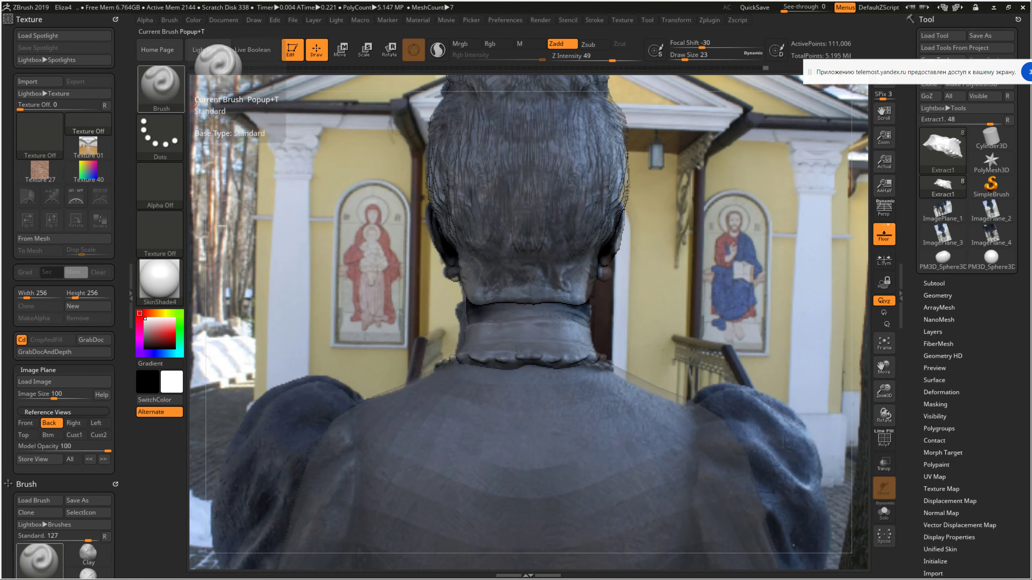
click(161, 87)
click(416, 95)
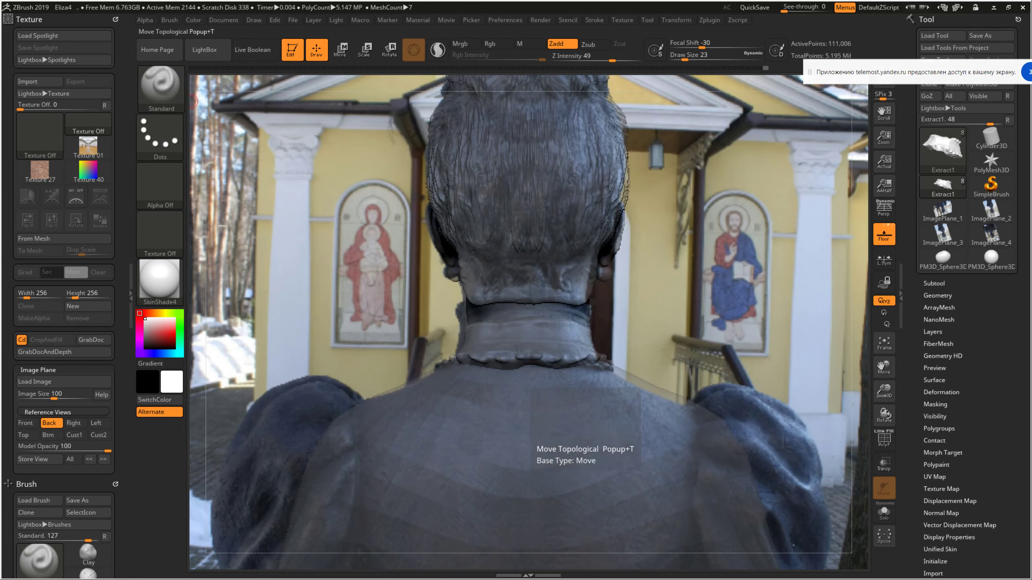
key(space)
drag(566, 330, 569, 330)
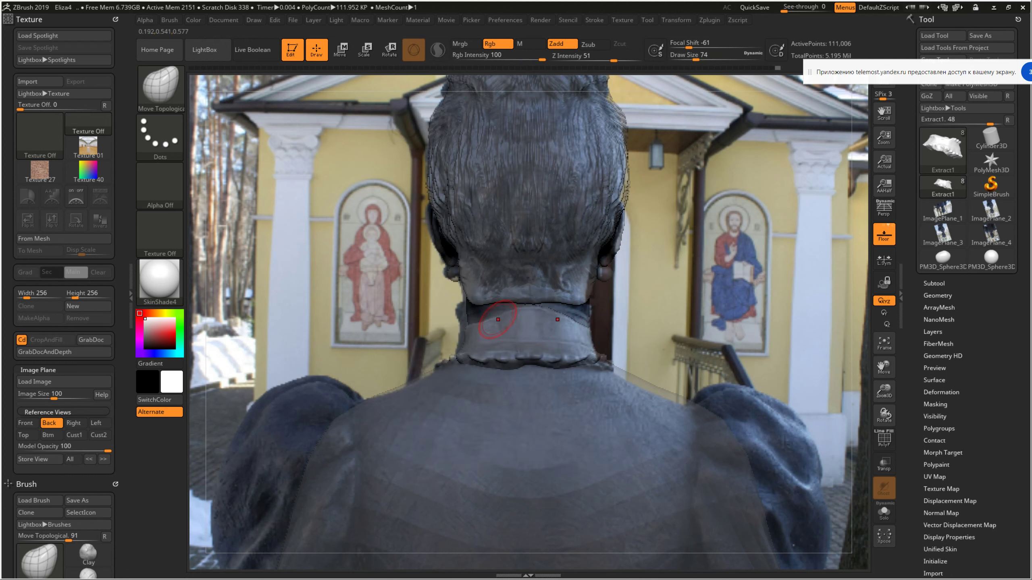
drag(486, 320, 499, 308)
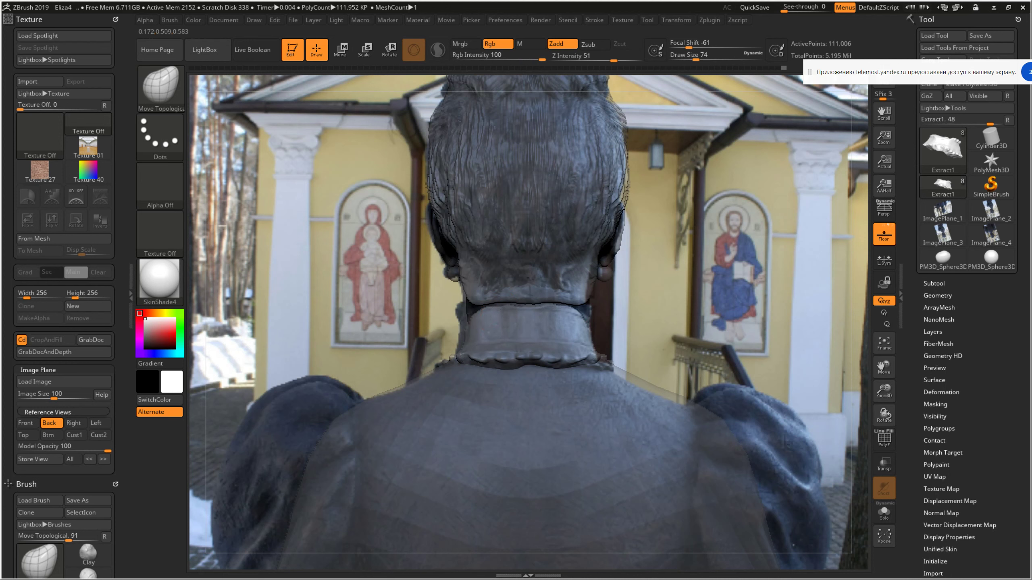
drag(564, 319, 586, 324)
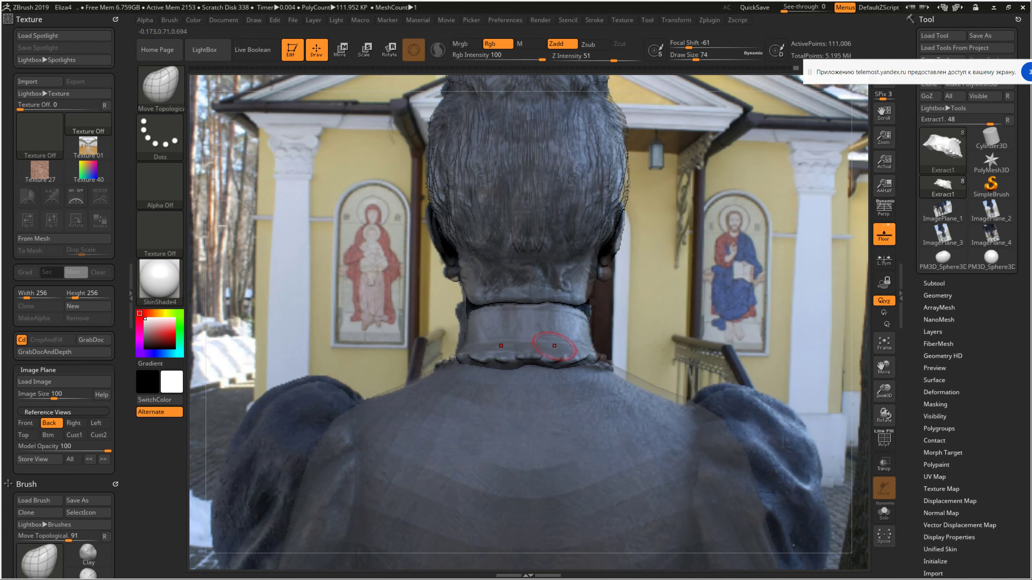
Inspect the collar from the left profile, zooming and orbiting around the ear and neck
click(98, 423)
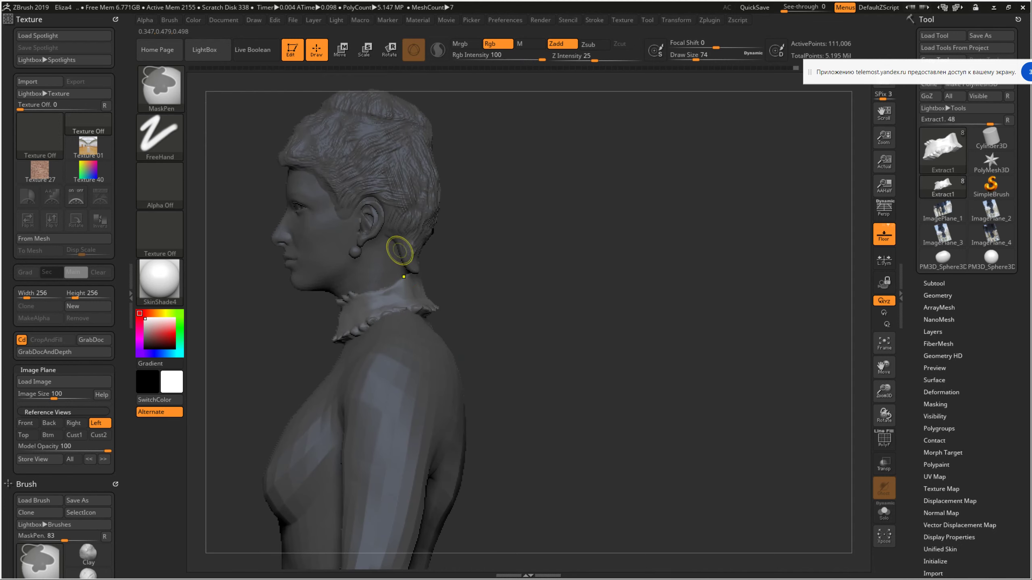
ctrl+right_drag(403, 248, 358, 297)
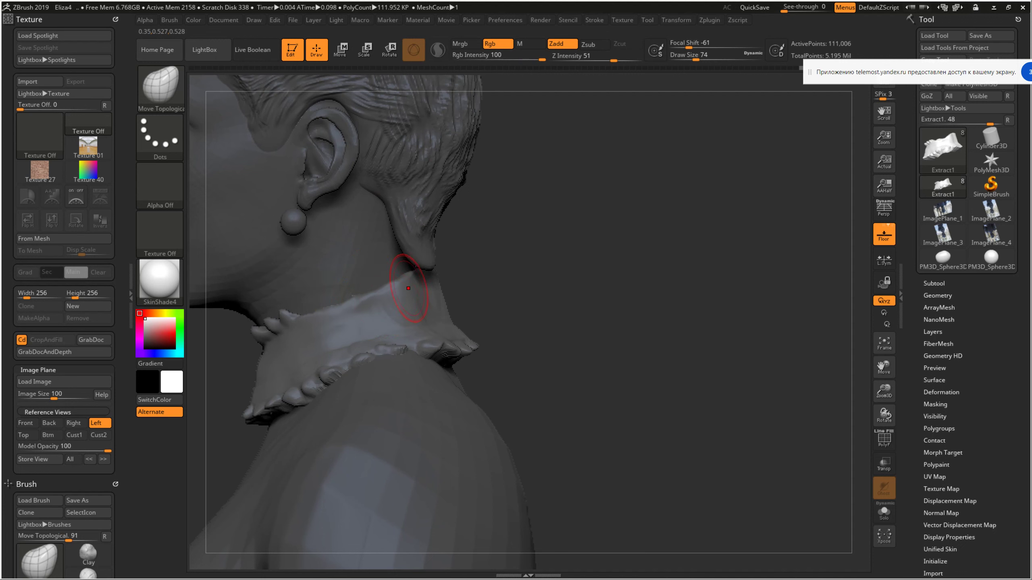
mouse_move(406, 289)
right_down()
mouse_move(507, 289)
mouse_move(313, 309)
right_up()
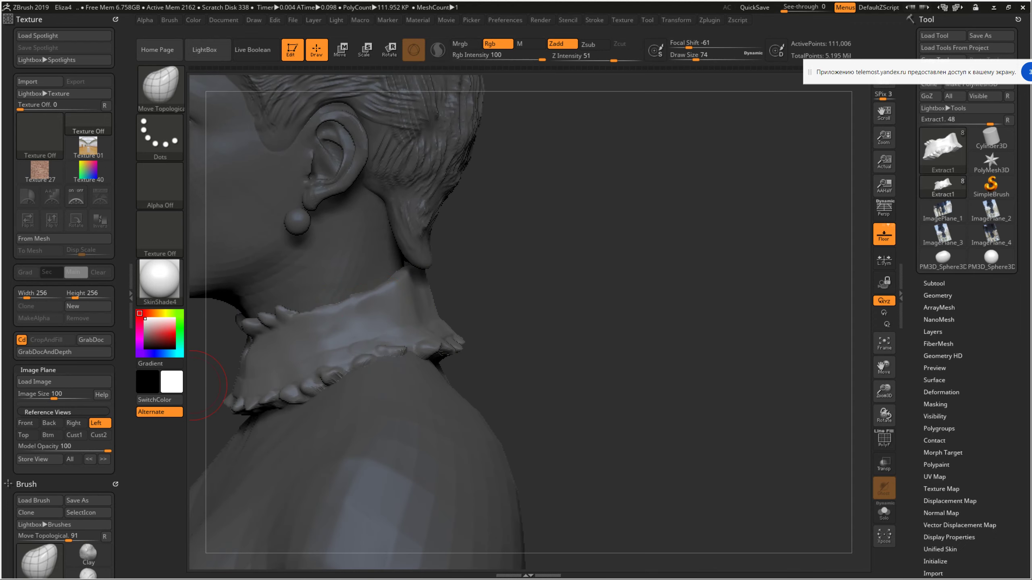
mouse_move(370, 280)
right_down()
mouse_move(260, 284)
mouse_move(308, 285)
right_up()
right_drag(309, 325, 392, 334)
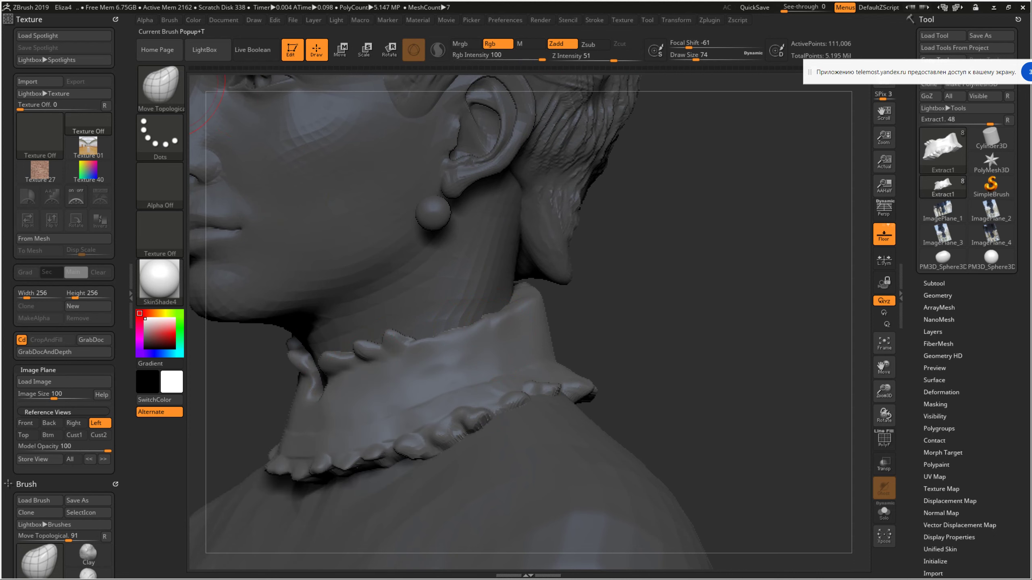
click(161, 88)
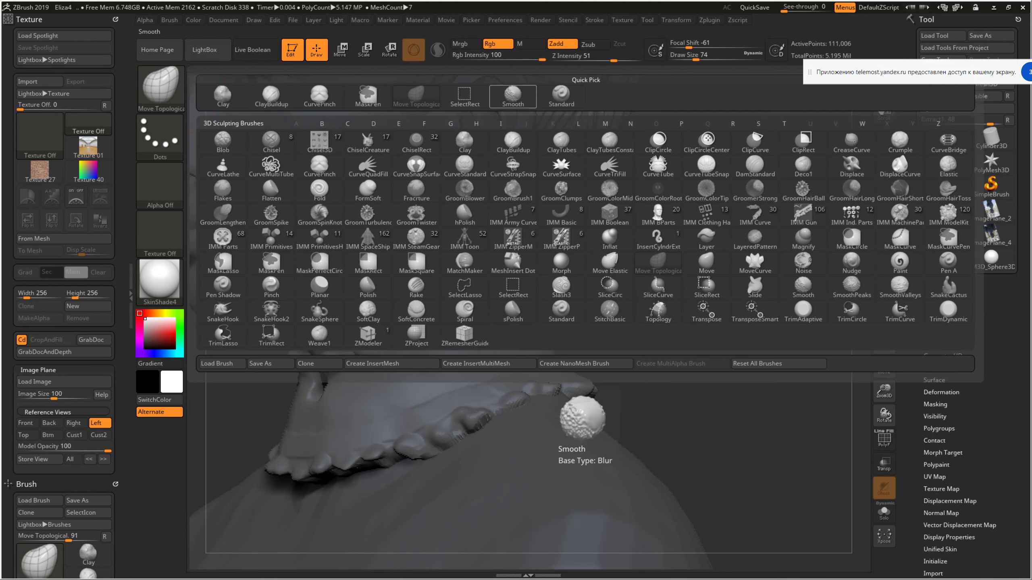
Switch to the Standard brush at size 39 and reshape the collar bumps near the neck
click(561, 97)
key(space)
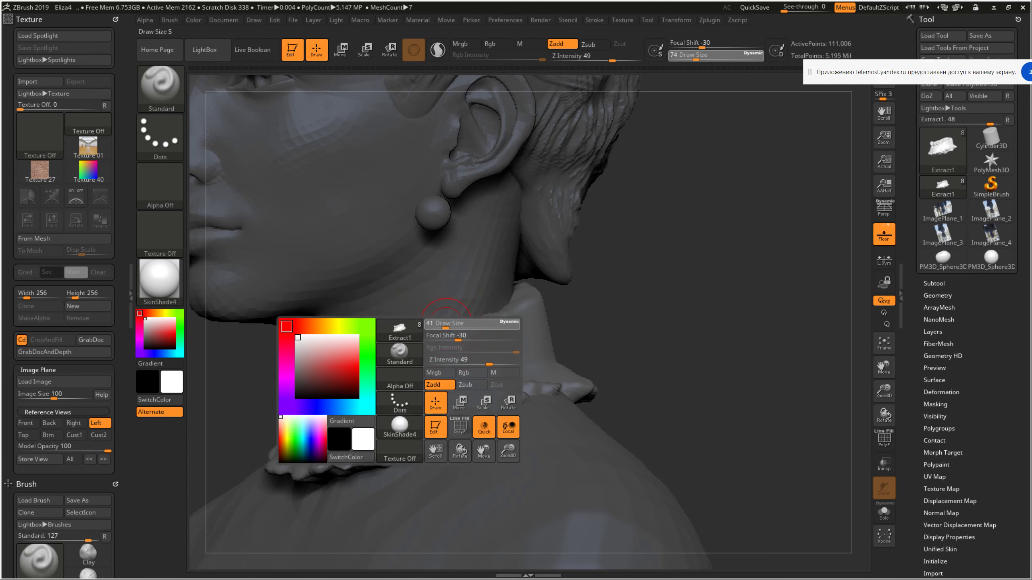
drag(440, 324, 441, 329)
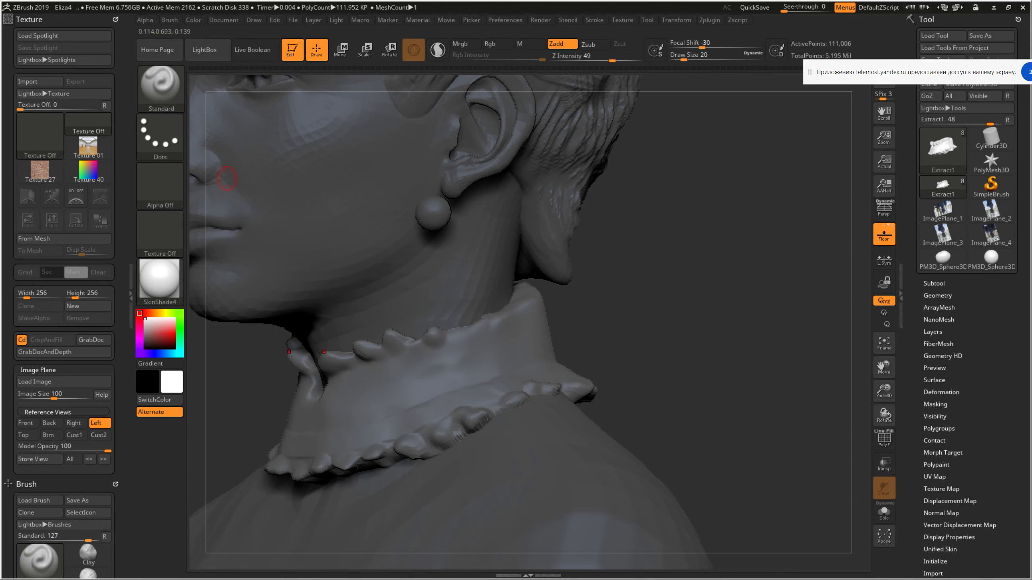
key(space)
drag(211, 116, 244, 116)
drag(426, 339, 470, 327)
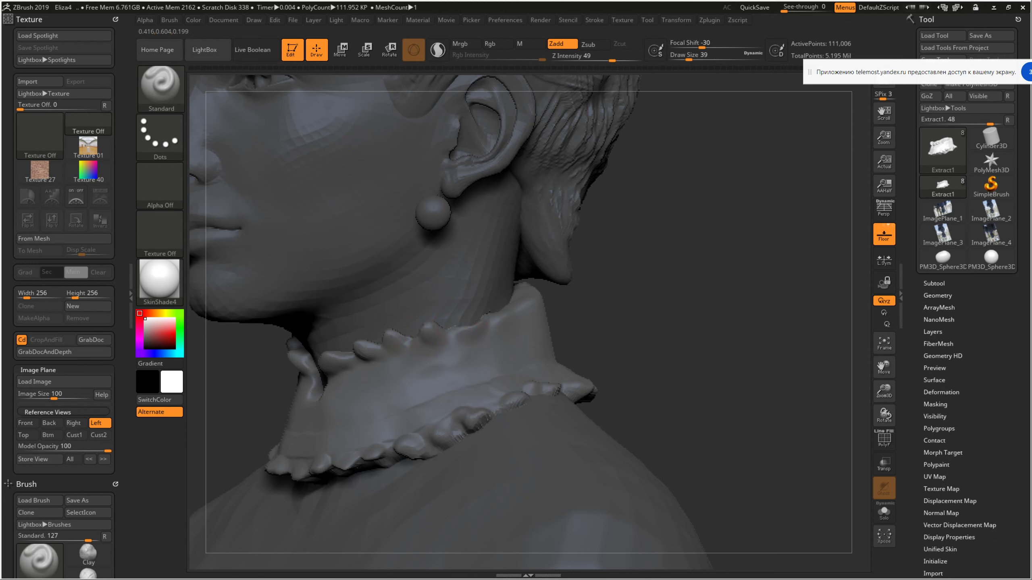
Resize the brush to 25 and sculpt along the collar's upper edge
key(space)
drag(362, 252, 366, 252)
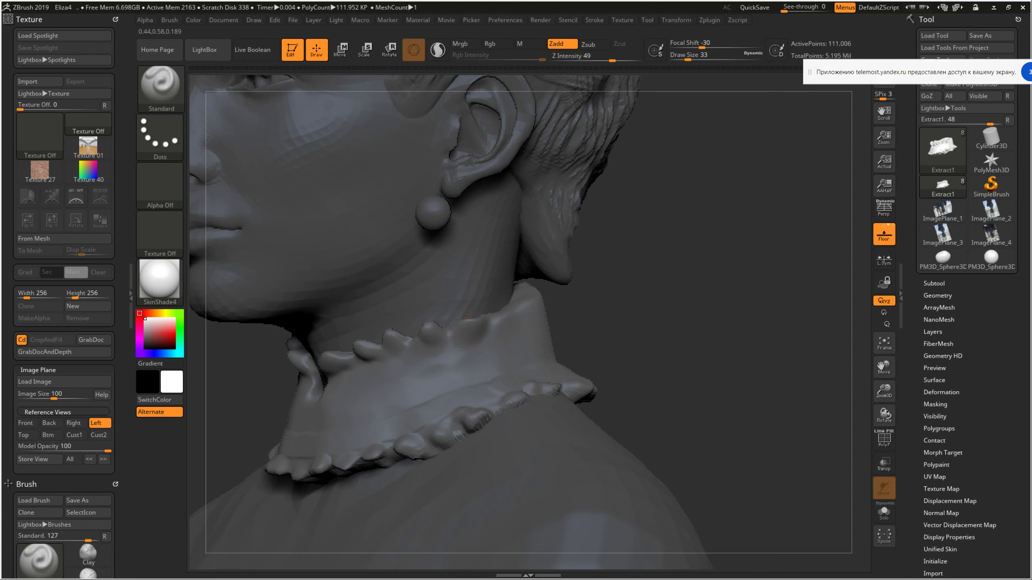
right_drag(468, 320, 498, 311)
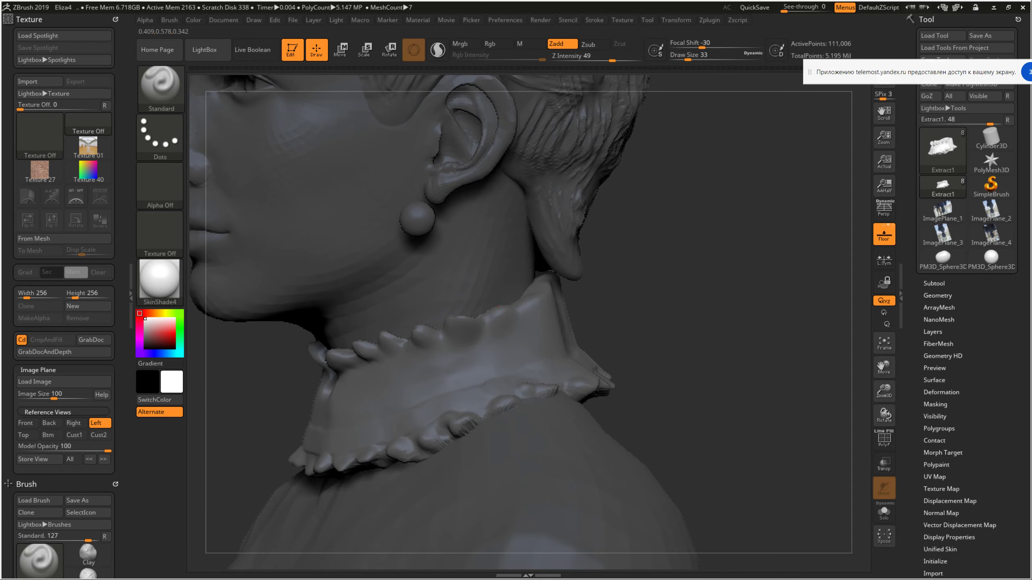
shift+drag(454, 329, 483, 362)
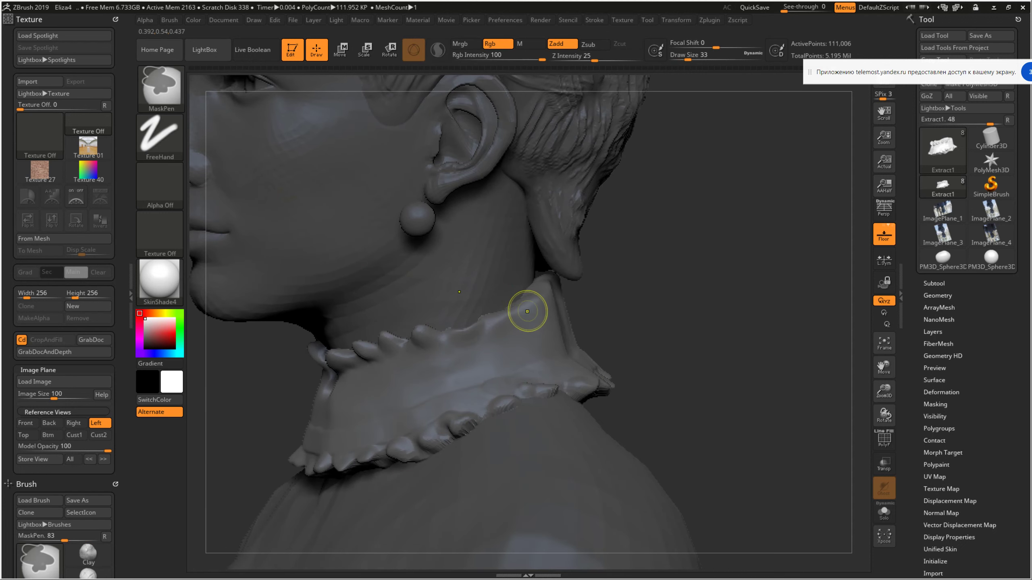
key(space)
key(space)
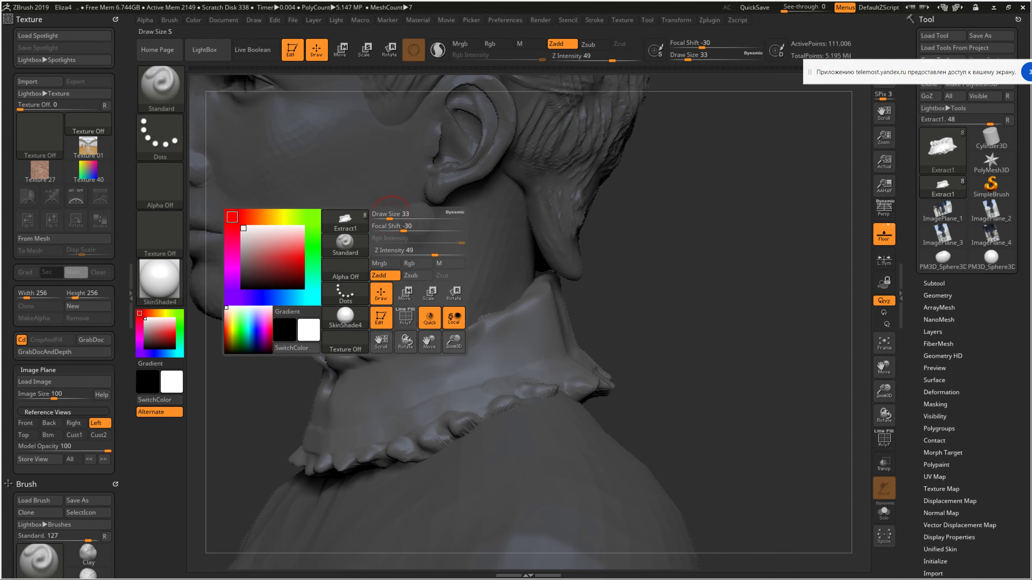
drag(389, 215, 385, 215)
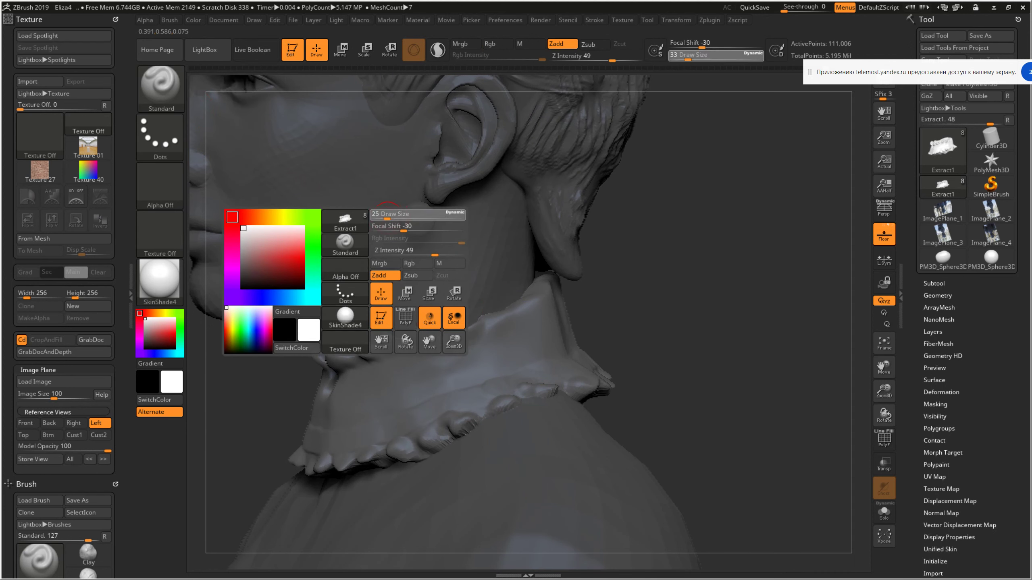
key(space)
mouse_move(488, 322)
mouse_down()
mouse_move(485, 312)
mouse_move(459, 321)
mouse_up()
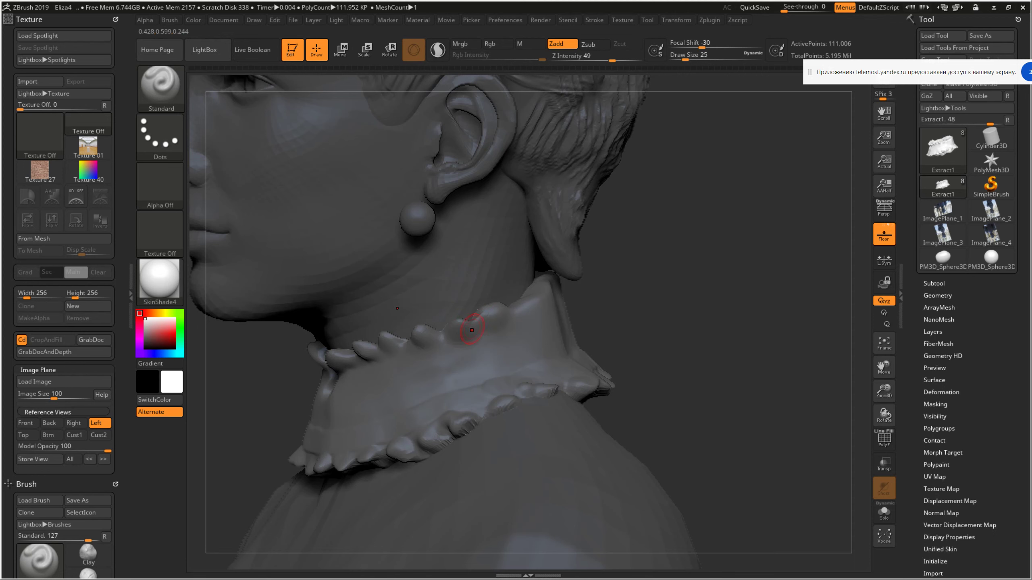
Build up a bump on the neck, orbit to the nape, and show the back reference photo
mouse_move(477, 305)
right_down()
mouse_move(523, 319)
mouse_move(555, 307)
right_up()
key(ctrl)
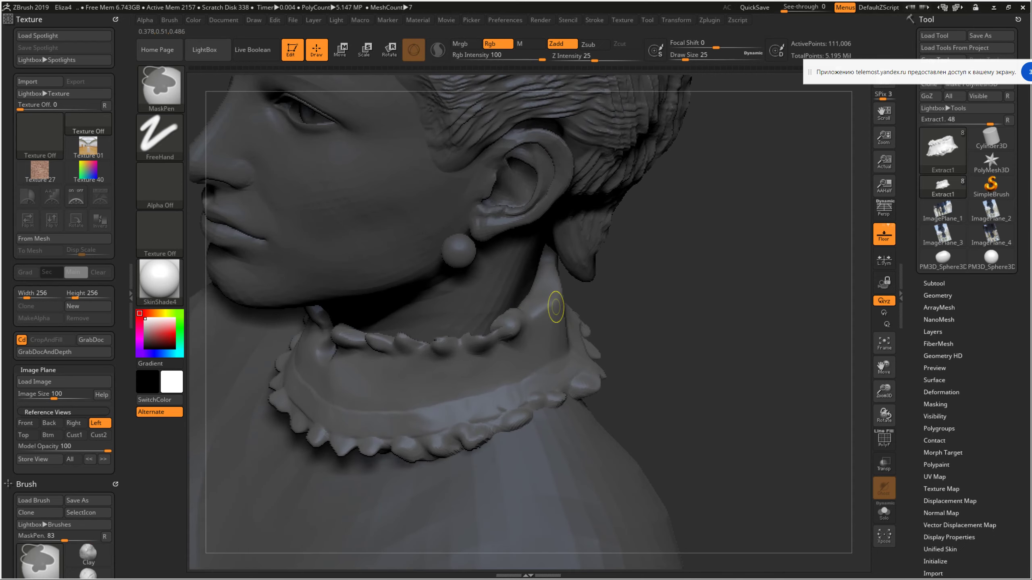
drag(537, 309, 537, 312)
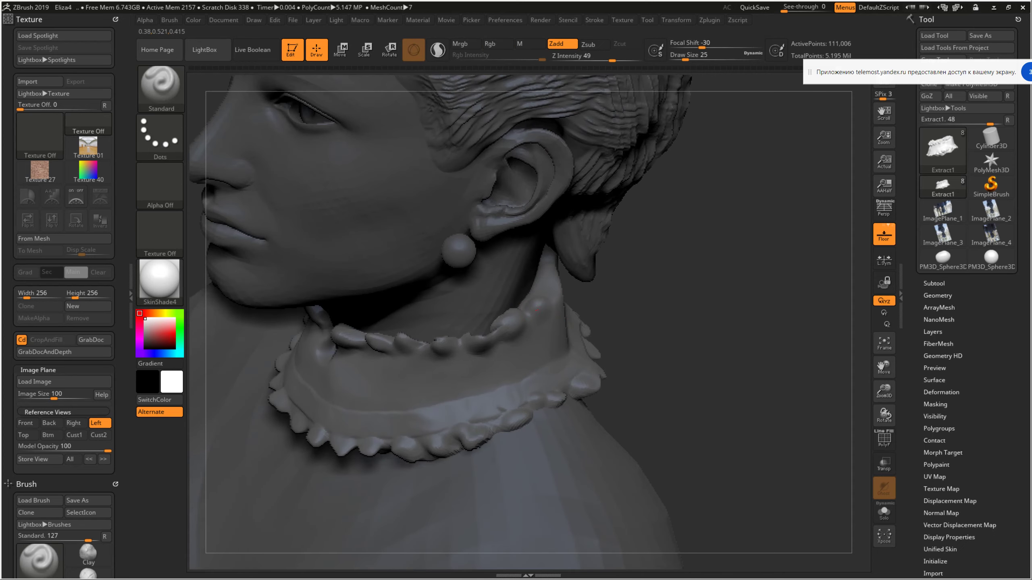
right_drag(530, 304, 554, 293)
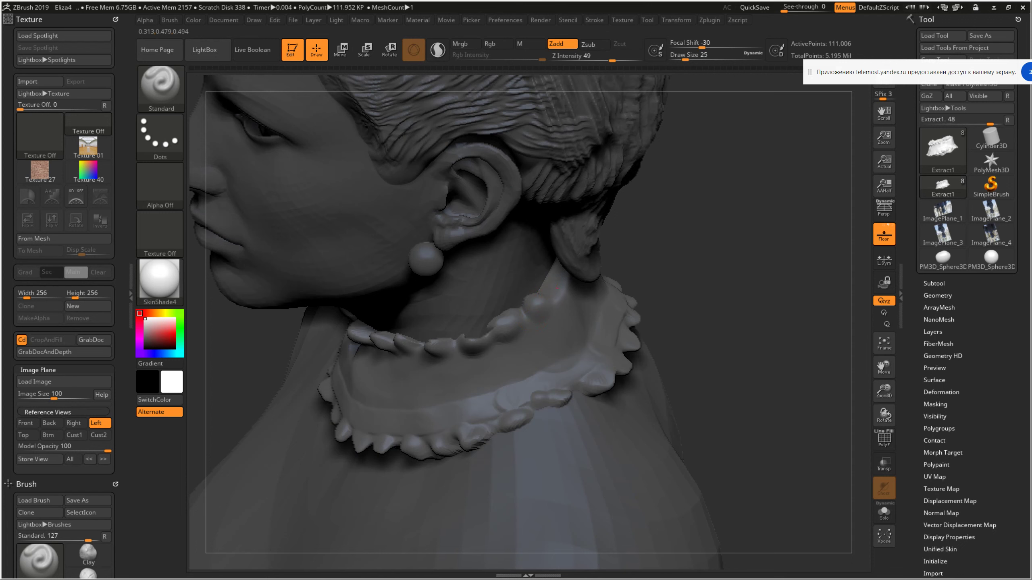
mouse_move(507, 272)
mouse_down()
mouse_move(576, 262)
mouse_move(422, 260)
mouse_move(434, 259)
mouse_up()
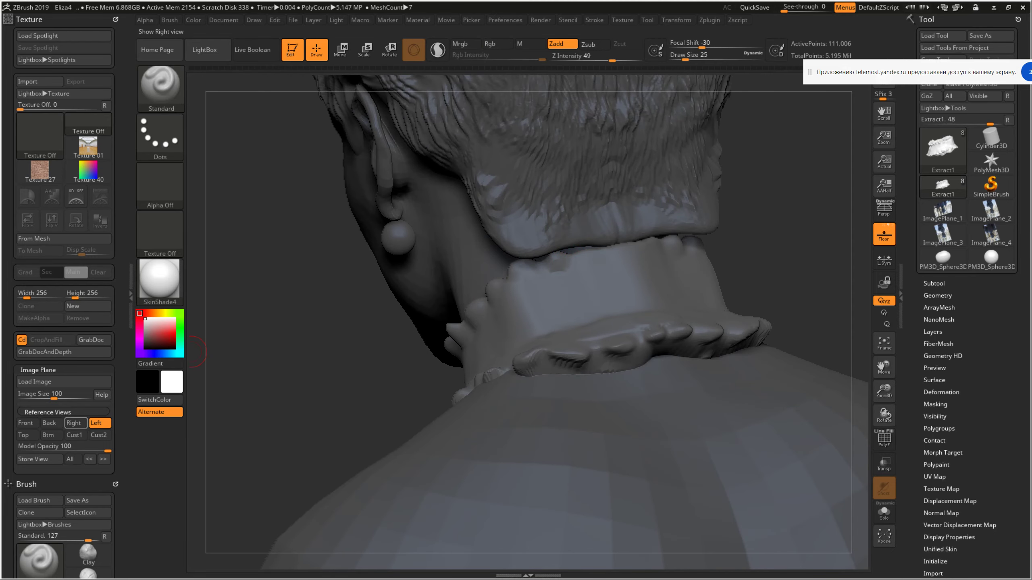
click(49, 423)
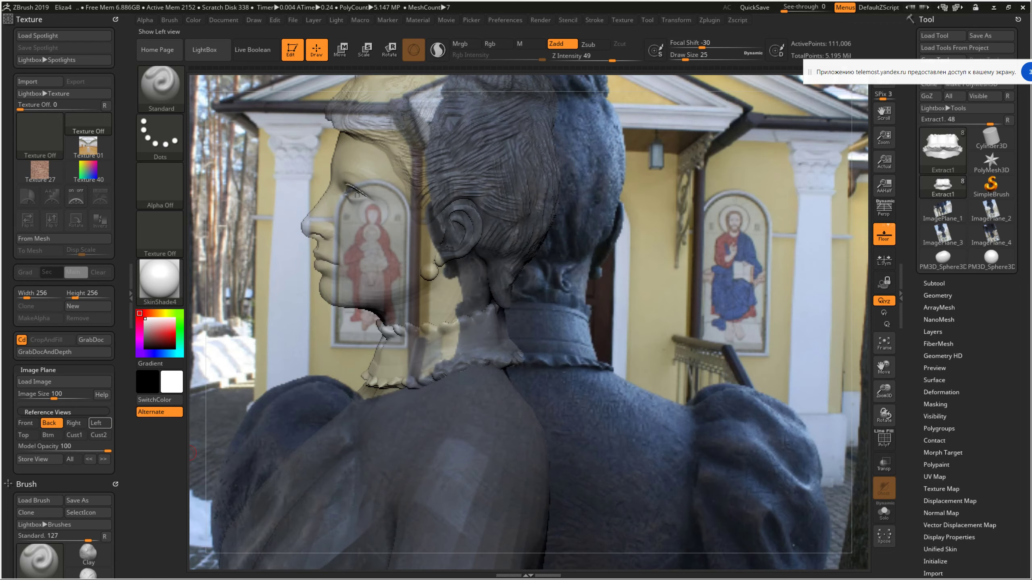
Compare the collar with the left and front reference views, then open the Subtool Insert mesh list
click(97, 423)
ctrl+right_drag(426, 487, 426, 438)
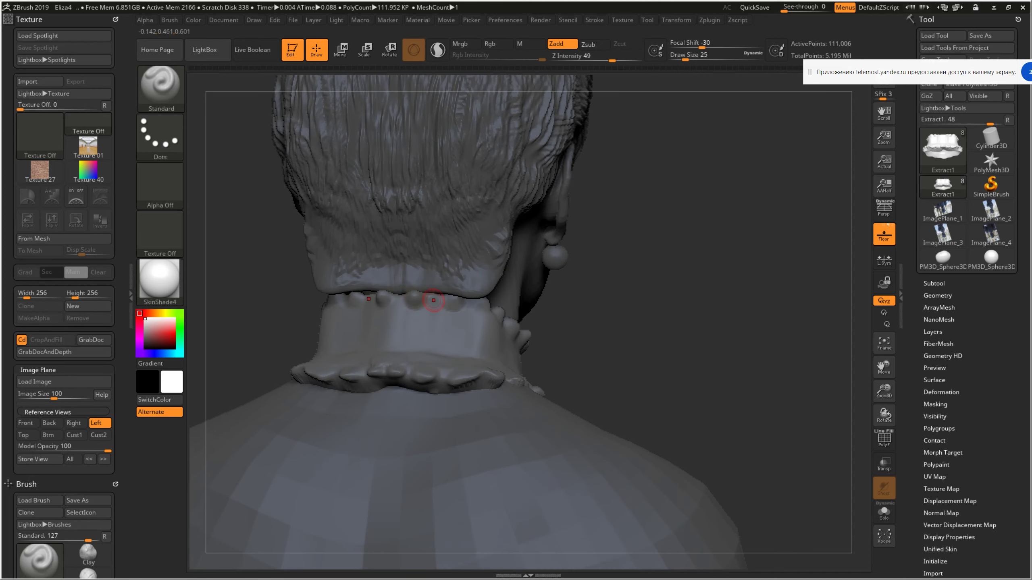
right_drag(440, 303, 536, 303)
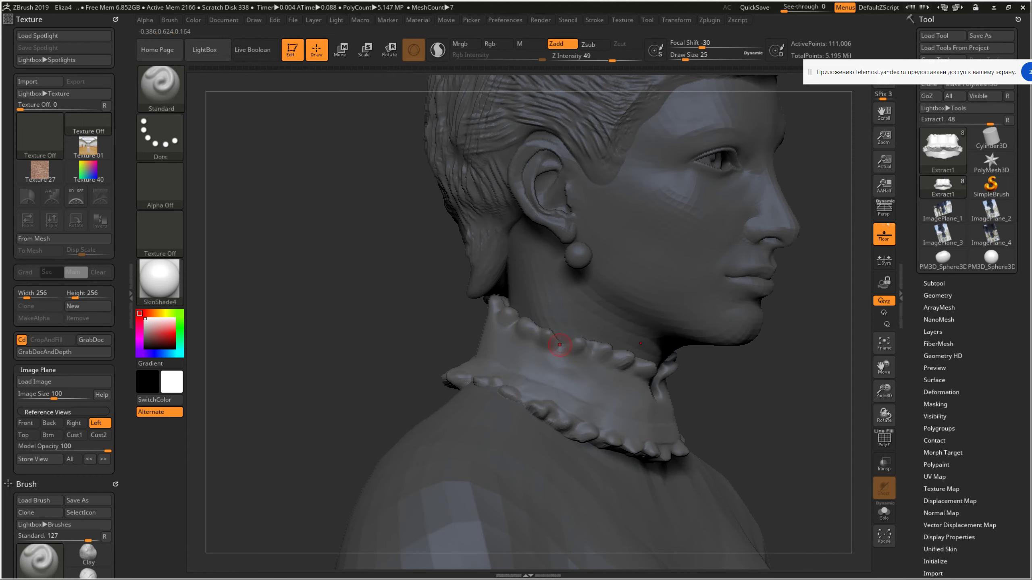
right_drag(560, 350, 767, 346)
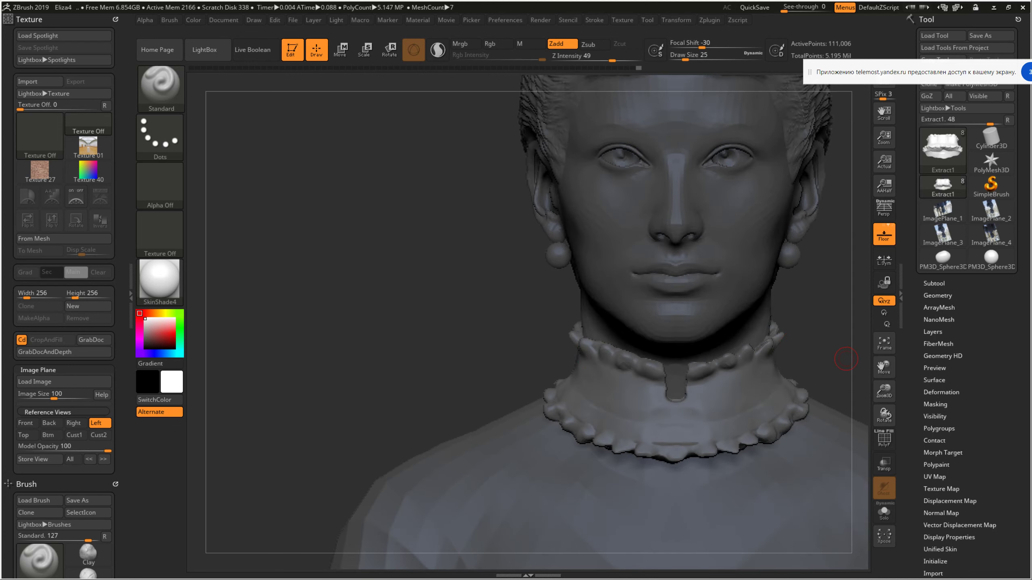
click(934, 283)
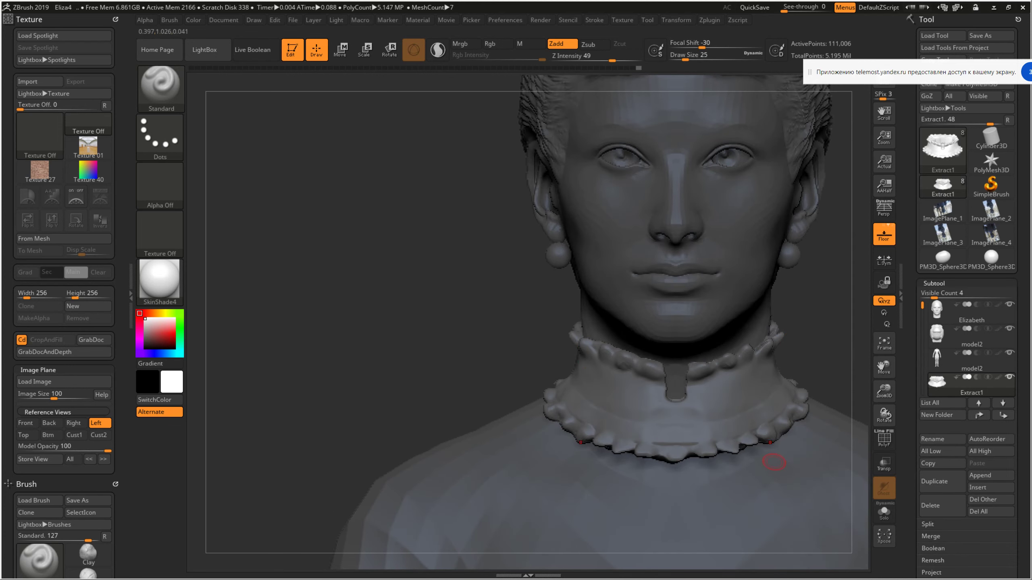
click(25, 423)
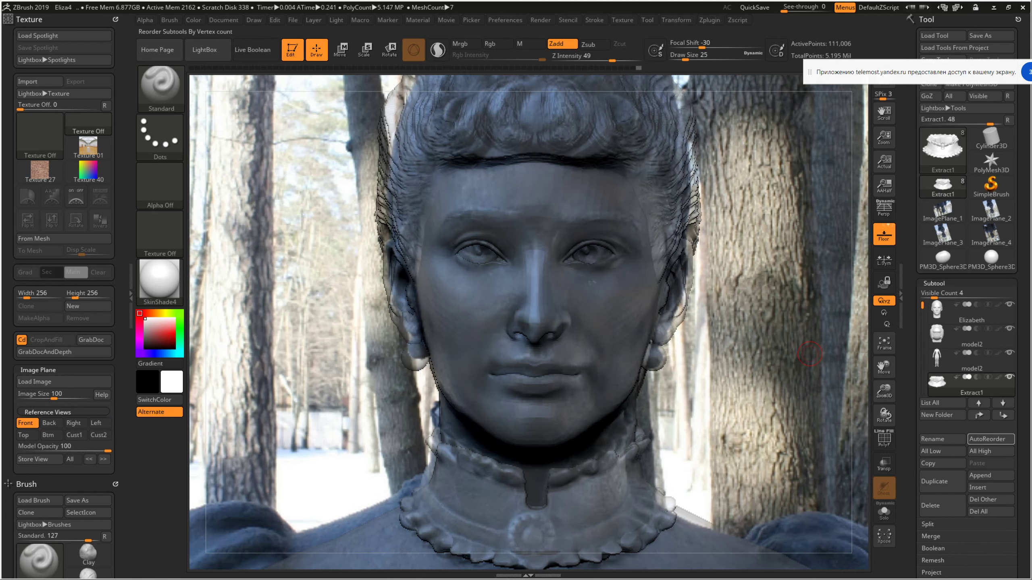
click(991, 487)
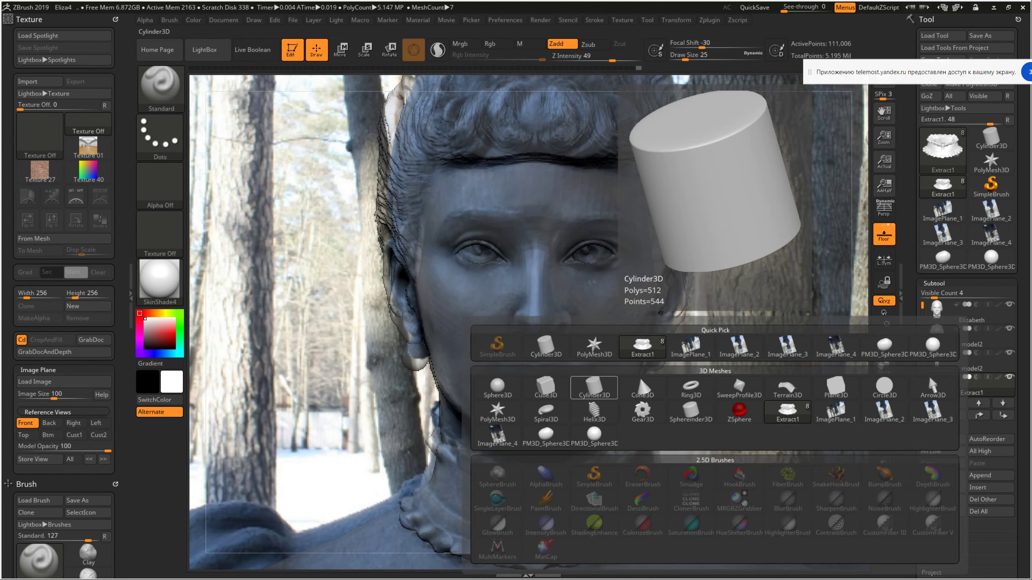
Insert a Cylinder3D subtool, rotate it about 95° on X, and shrink it
click(594, 388)
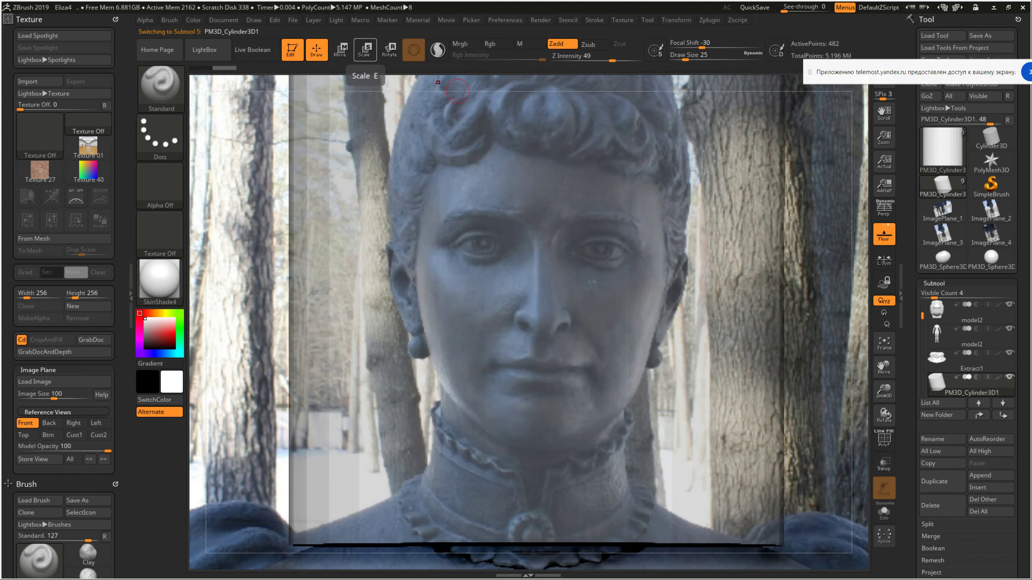
click(389, 48)
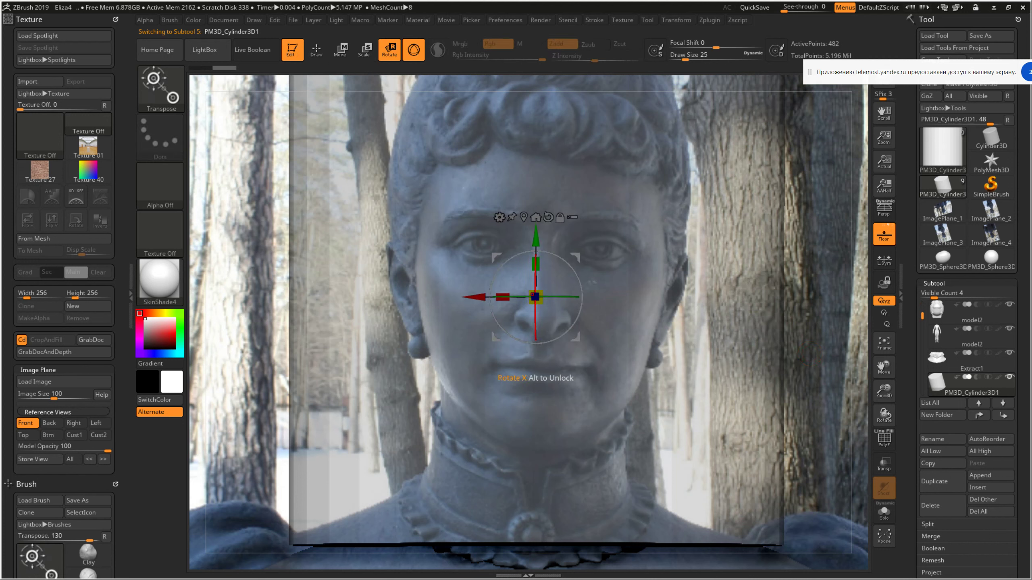
mouse_move(536, 326)
mouse_down()
mouse_move(536, 406)
mouse_move(536, 297)
mouse_up()
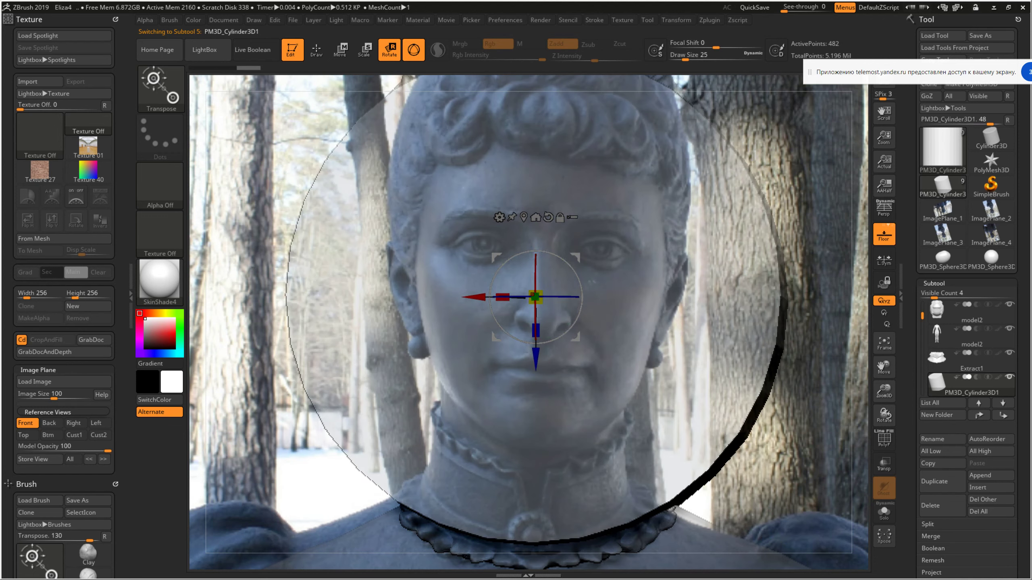
drag(535, 297, 528, 309)
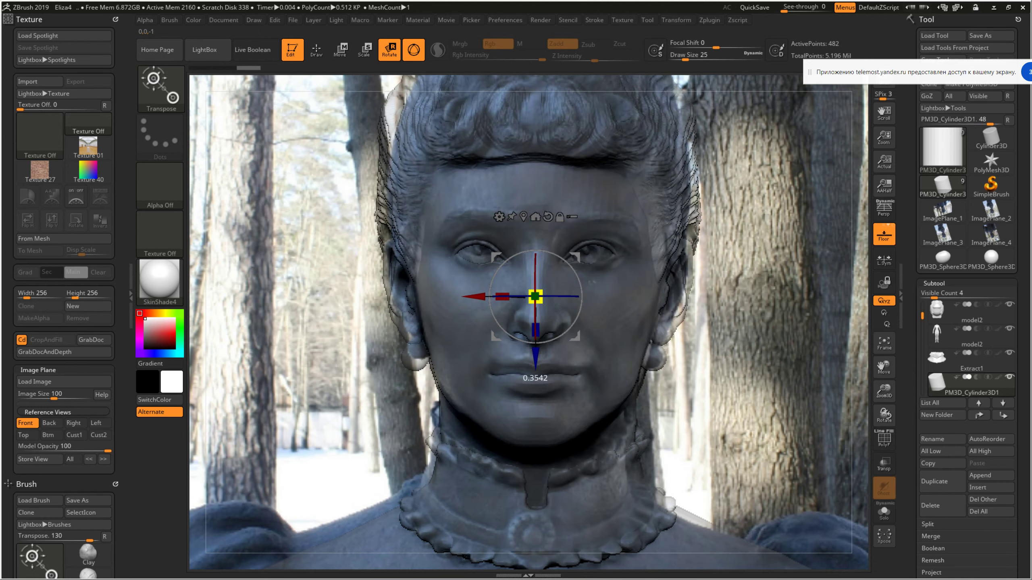
Slide the cylinder forward toward the face and shrink it slightly
drag(690, 406, 772, 406)
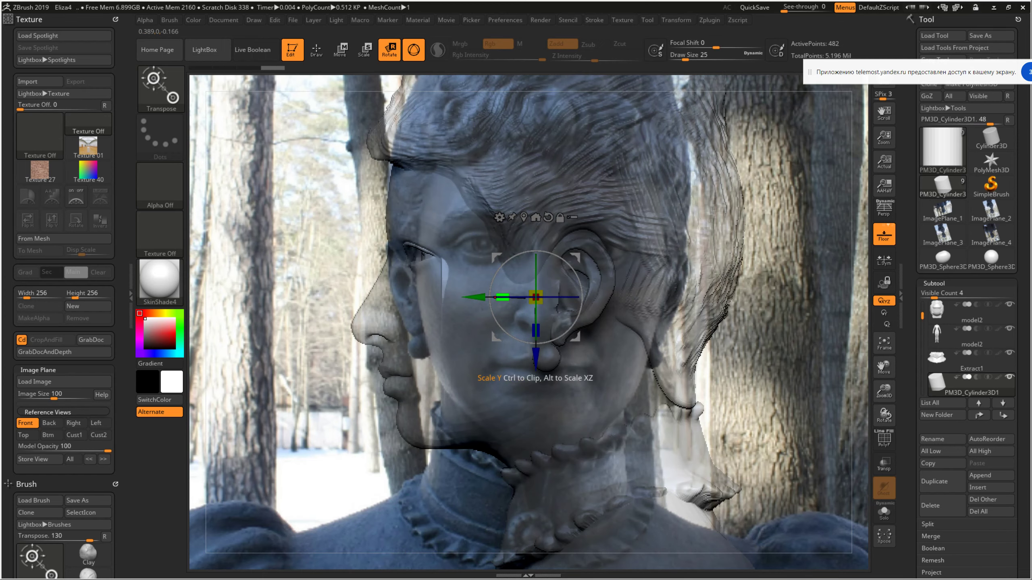
drag(504, 297, 360, 297)
drag(610, 407, 731, 407)
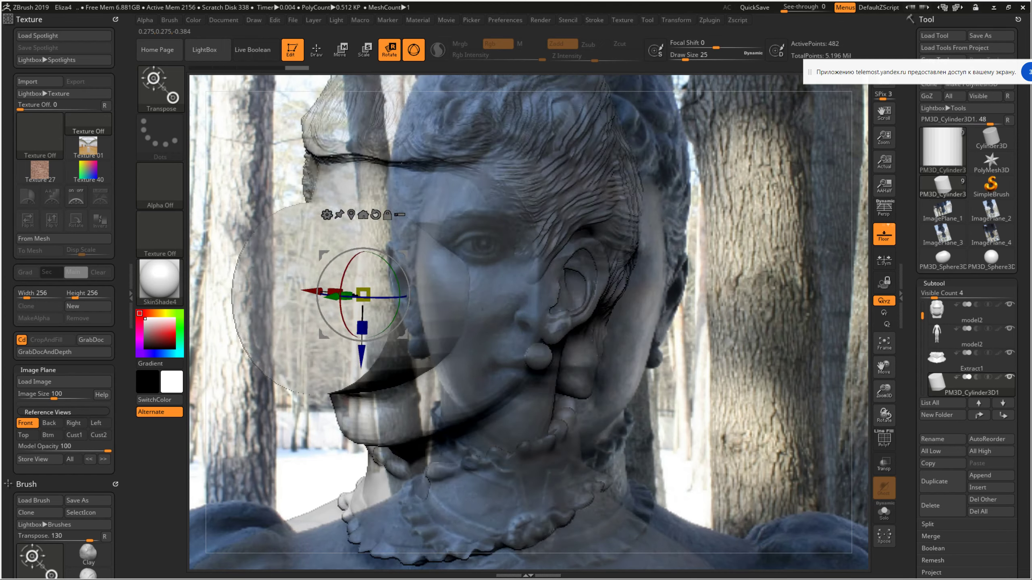
key(space)
drag(372, 297, 368, 297)
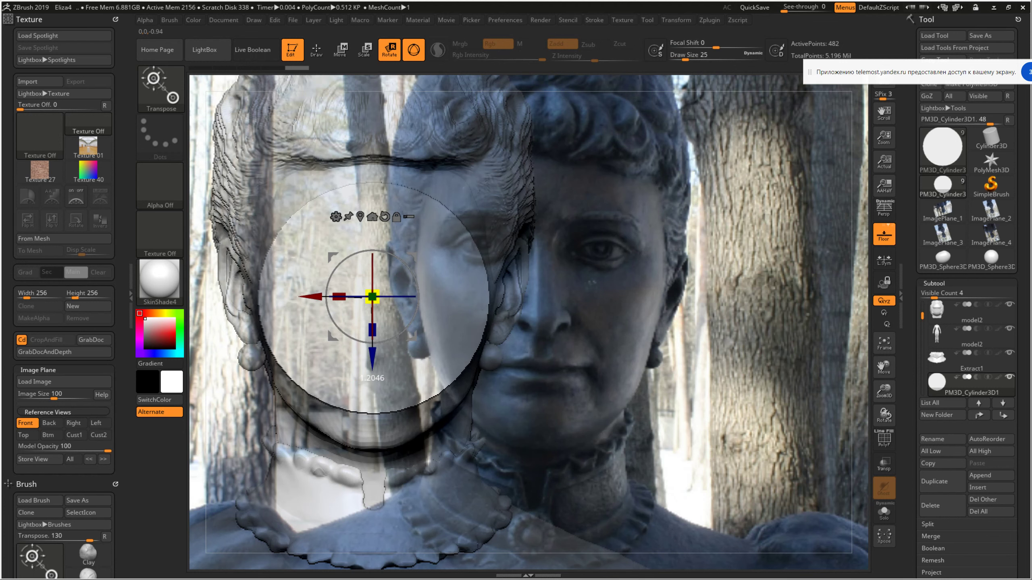
Shrink the cylinder further and move it down from the nose to the chin
drag(610, 406, 731, 406)
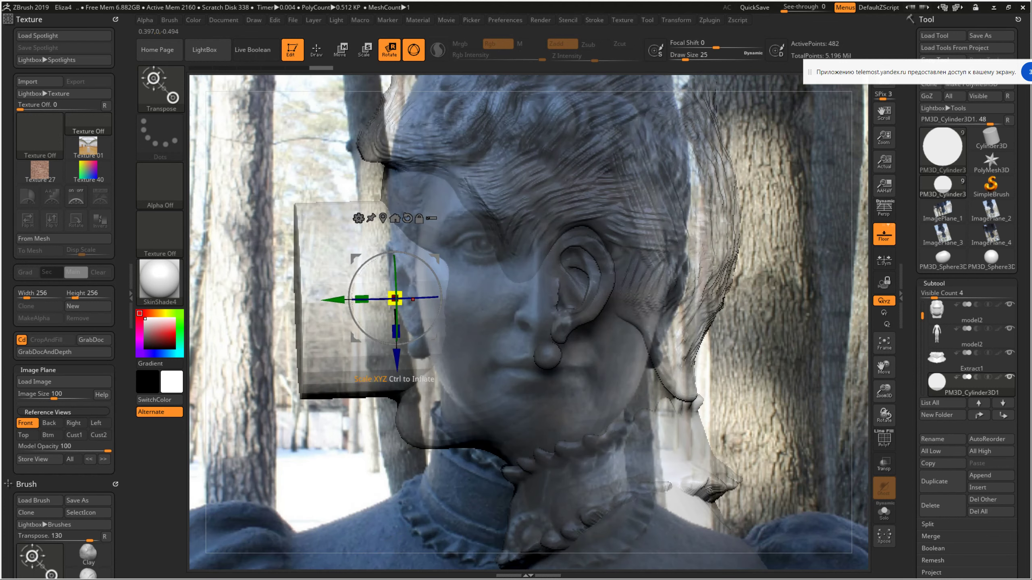
drag(395, 299, 386, 306)
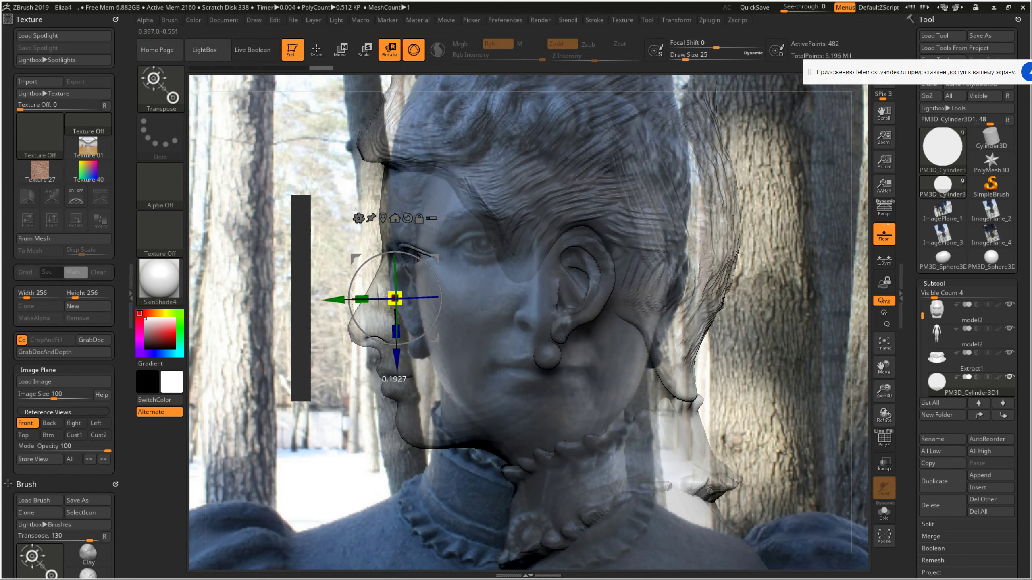
alt+drag(395, 299, 375, 299)
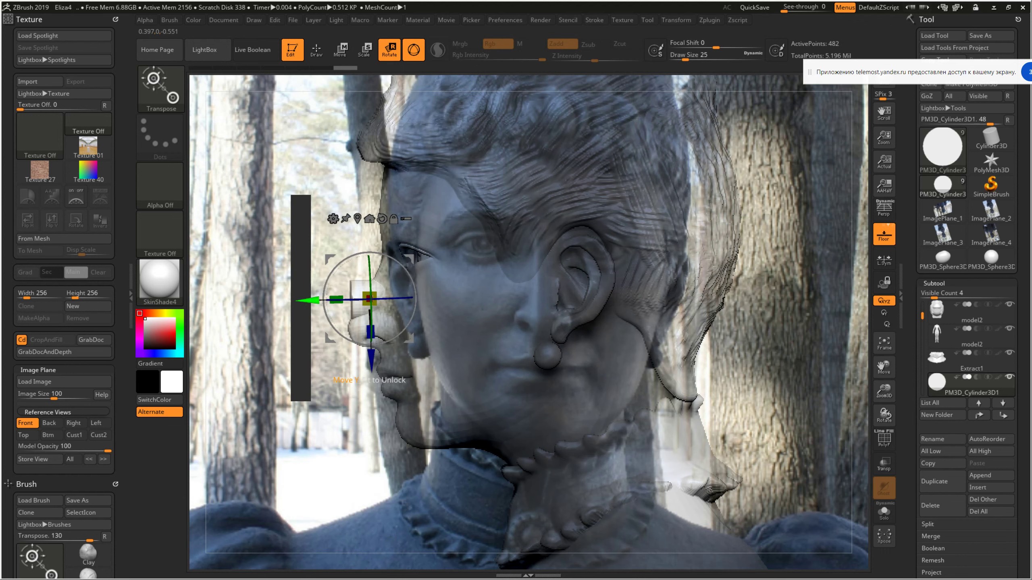
shift+drag(731, 407, 793, 406)
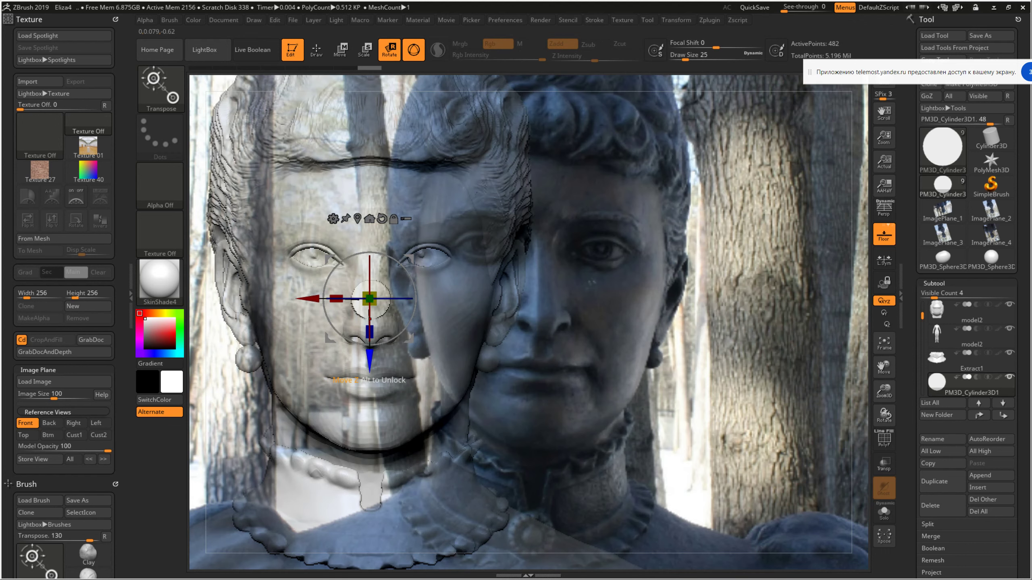
alt+drag(369, 299, 369, 426)
mouse_move(731, 406)
alt+mouse_down()
mouse_move(793, 460)
mouse_move(671, 406)
alt+mouse_up()
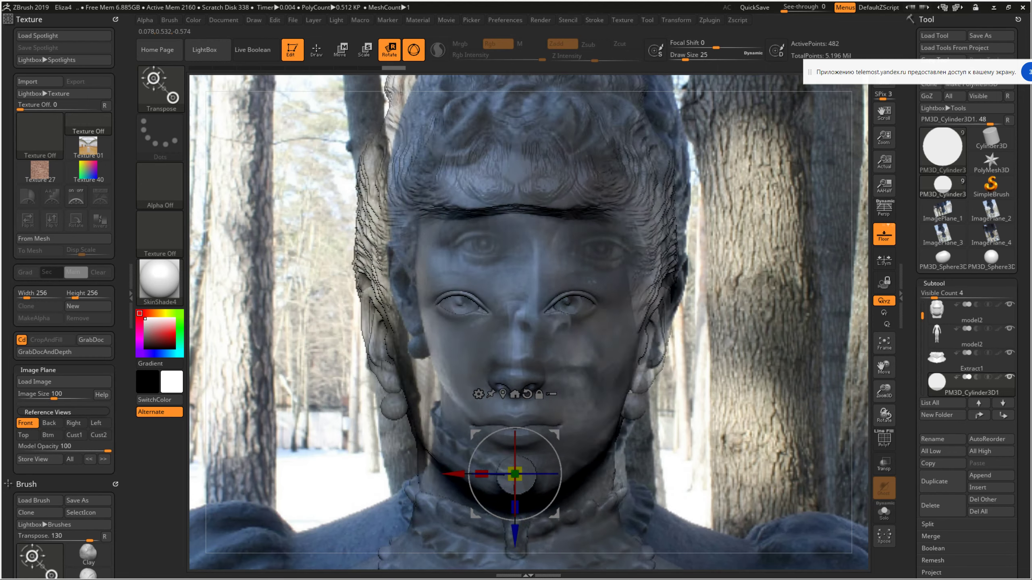
drag(525, 459, 534, 422)
Move the cylinder down onto the collar front and fine-tune its size
alt+drag(534, 484, 533, 577)
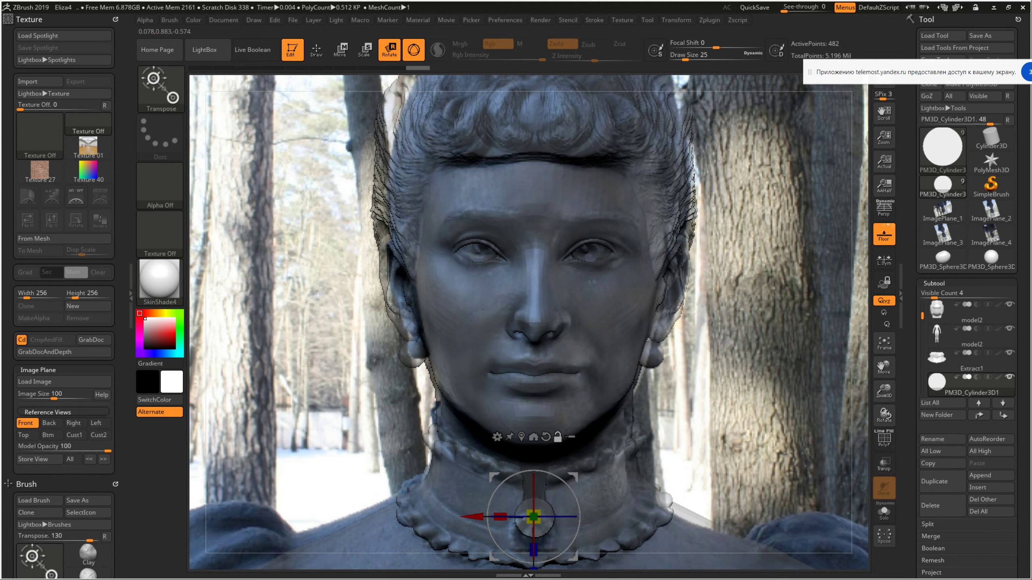
drag(534, 517, 534, 476)
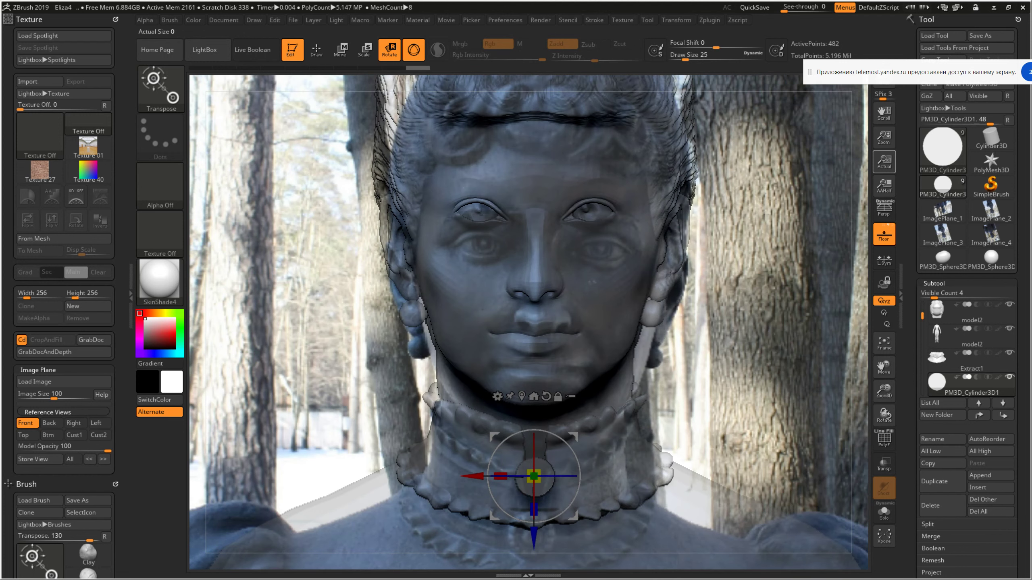
drag(884, 113, 884, 4)
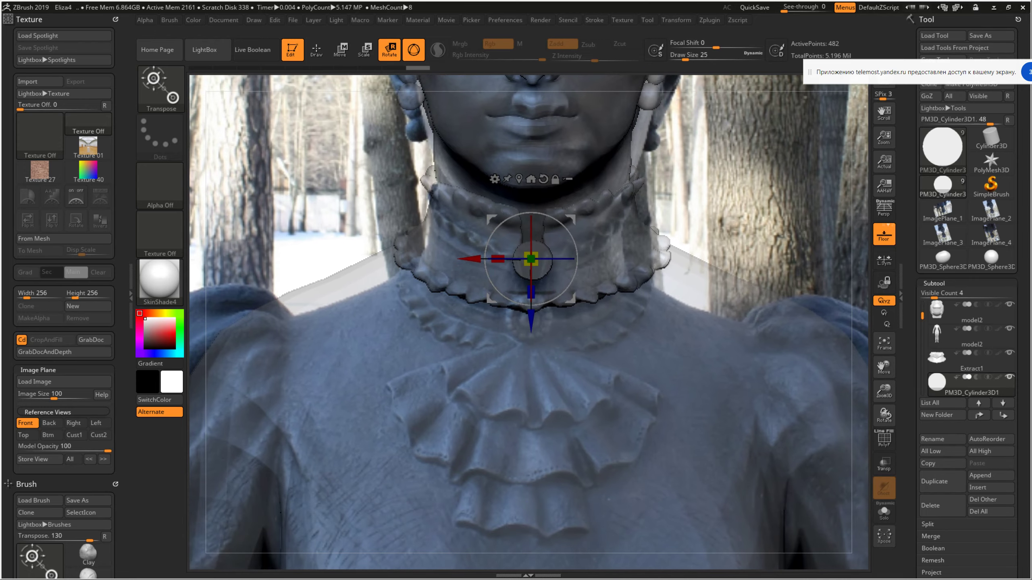
mouse_move(885, 113)
mouse_down()
mouse_move(884, 152)
mouse_move(884, 139)
mouse_up()
drag(533, 285, 533, 320)
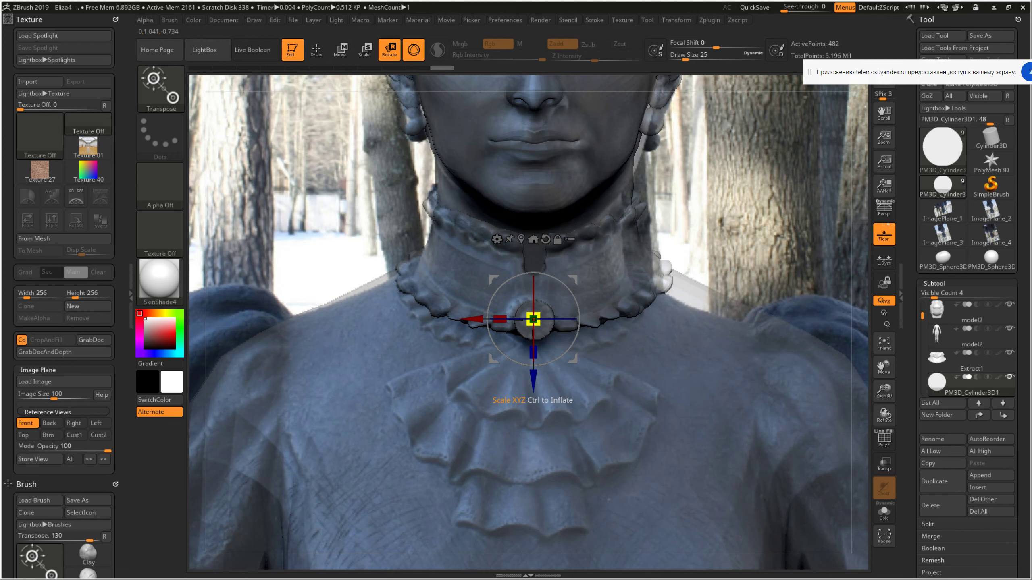
drag(533, 320, 524, 320)
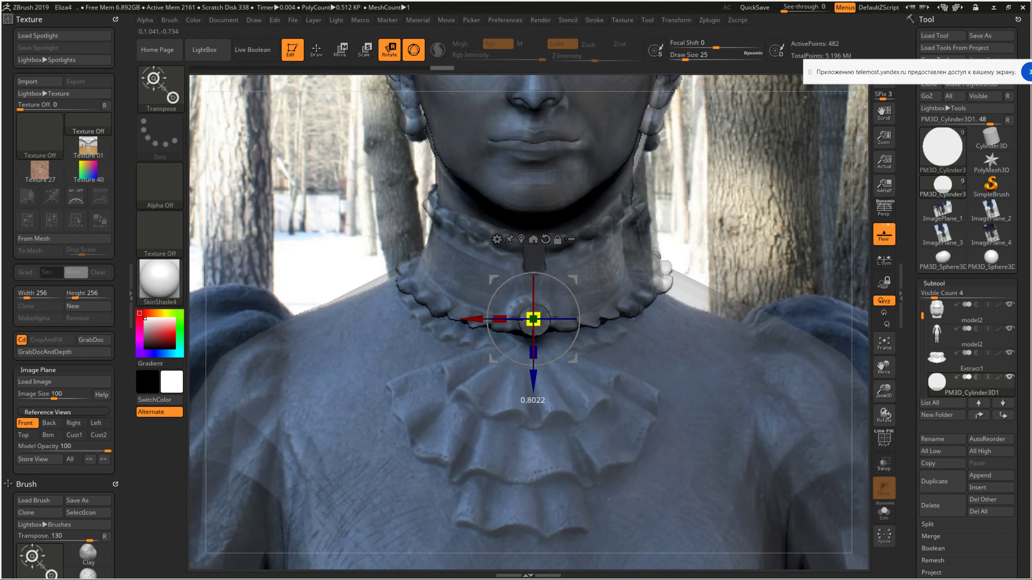
mouse_move(533, 321)
mouse_down()
mouse_move(543, 320)
mouse_move(529, 318)
mouse_up()
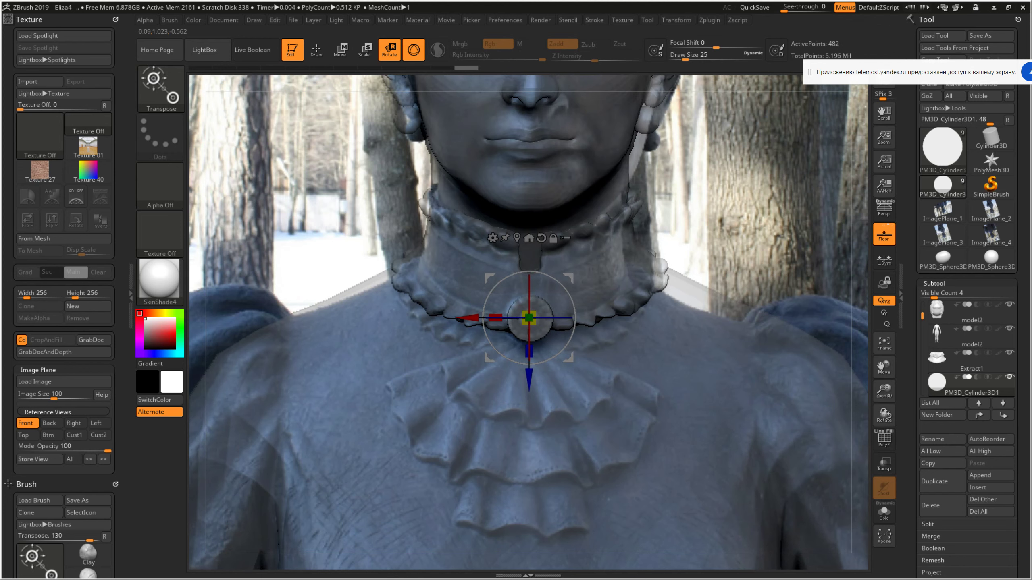
From a side view, slide the cylinder along its depth axis to sit on the collar
right_drag(529, 318, 561, 318)
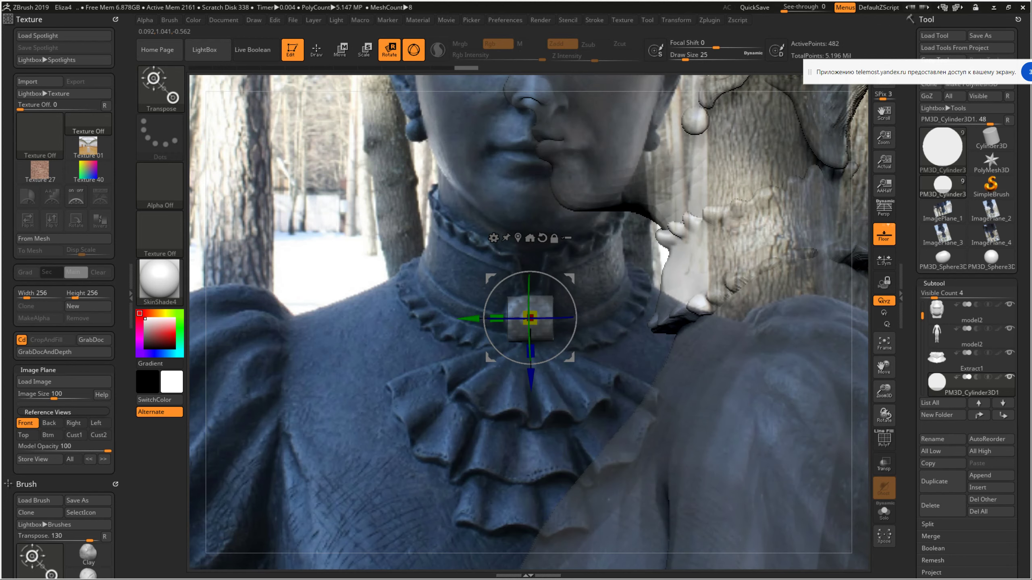
drag(525, 316, 622, 318)
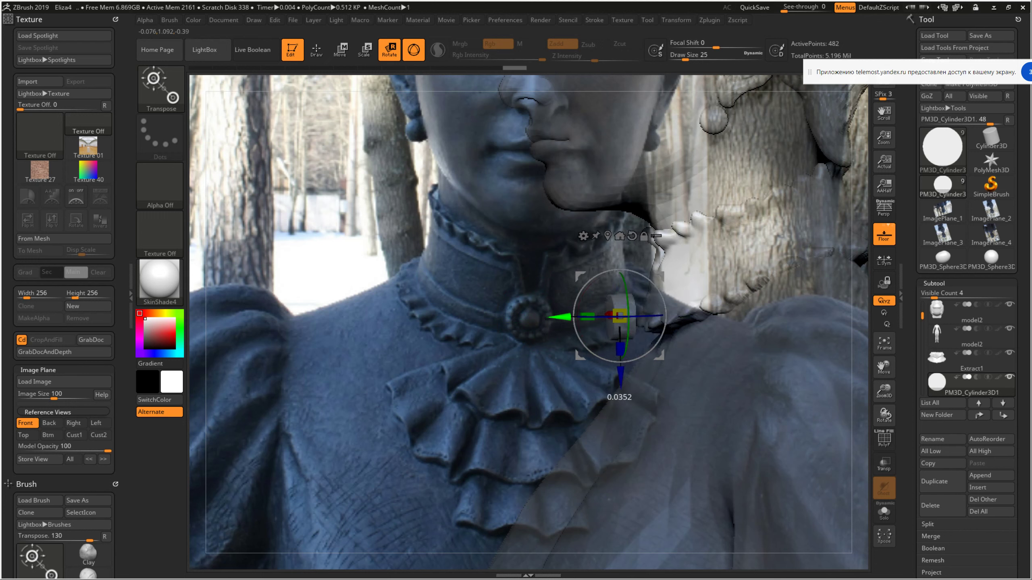
mouse_move(593, 317)
mouse_down()
mouse_move(574, 313)
mouse_move(600, 314)
mouse_up()
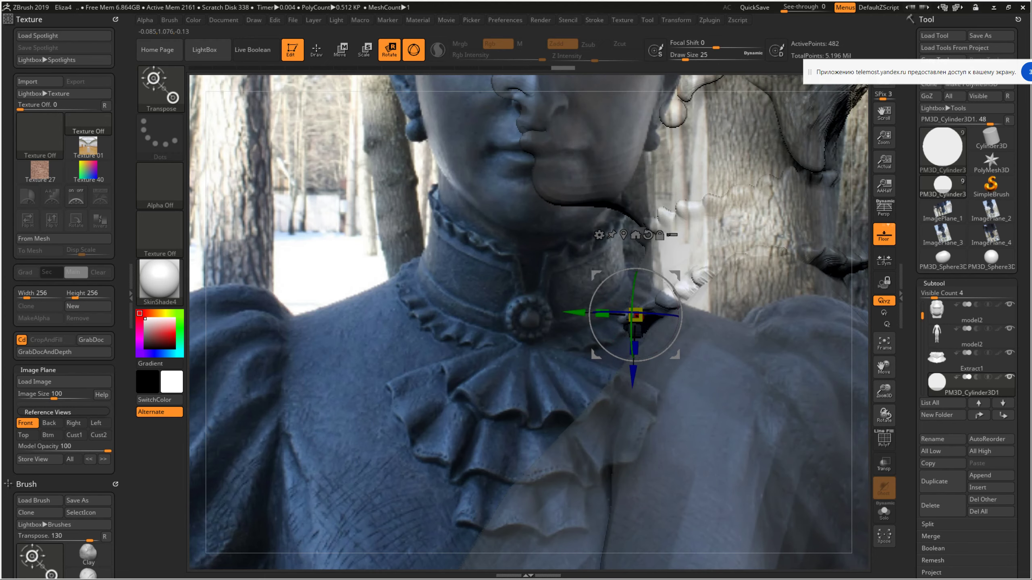
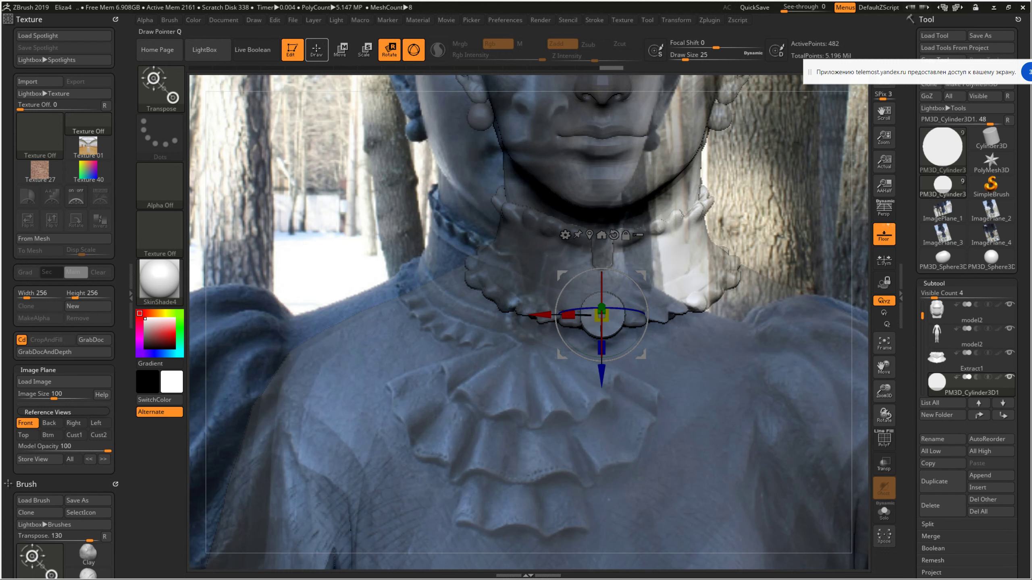
Move the neck button slightly upward on the collar with the Transpose gizmo
click(316, 49)
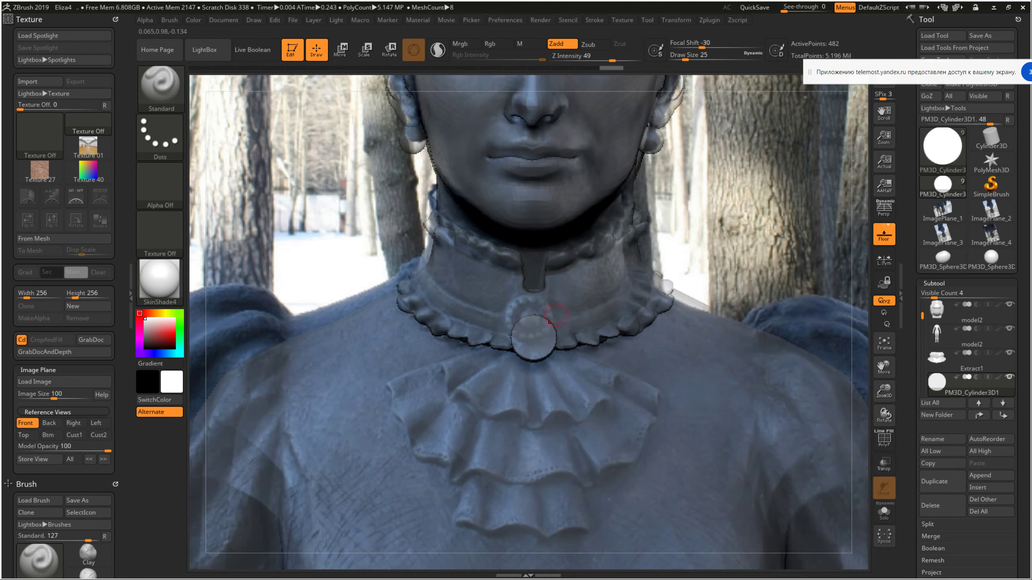
key(w)
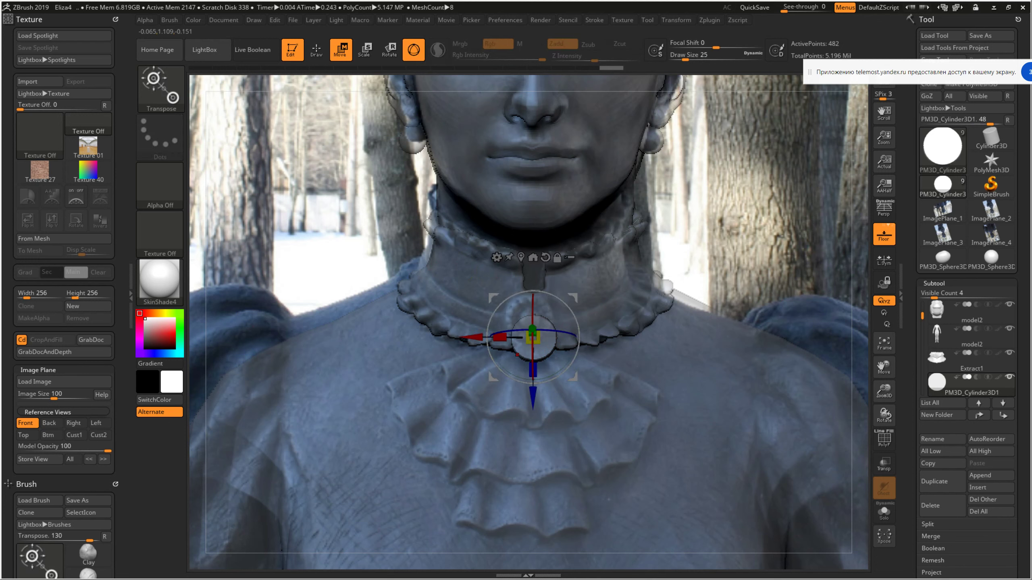
drag(532, 369, 528, 352)
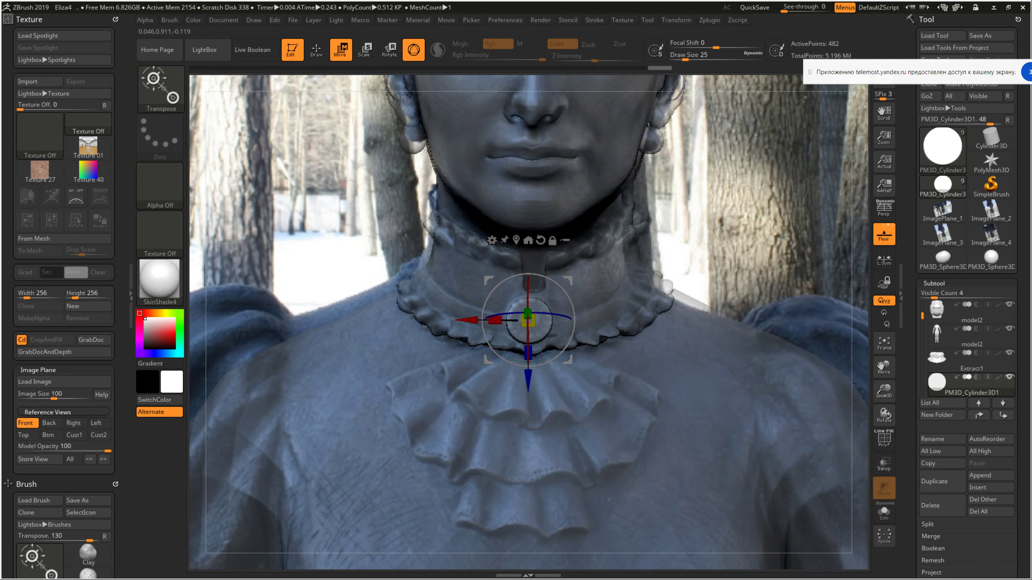
drag(884, 114, 883, 145)
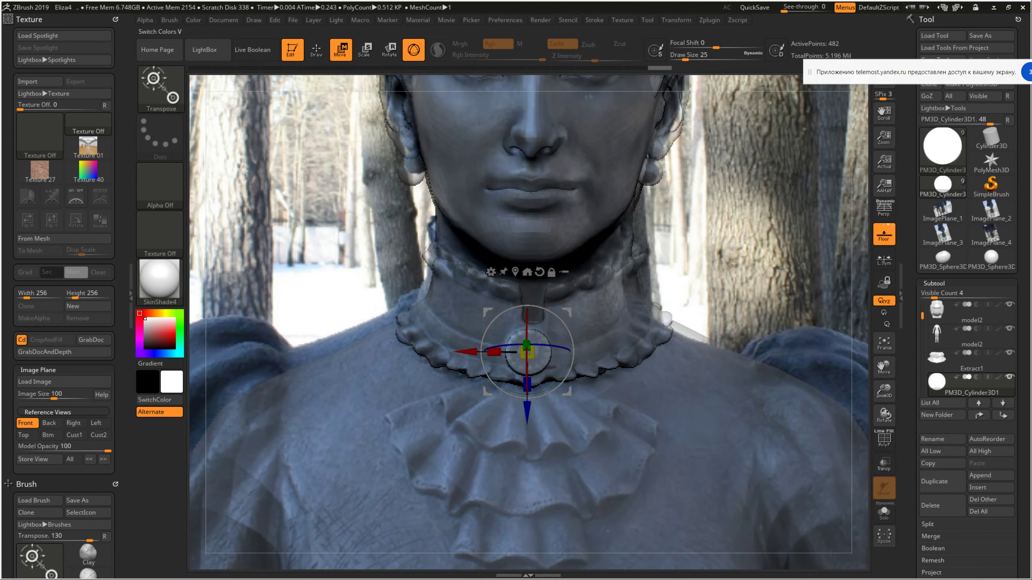
key(q)
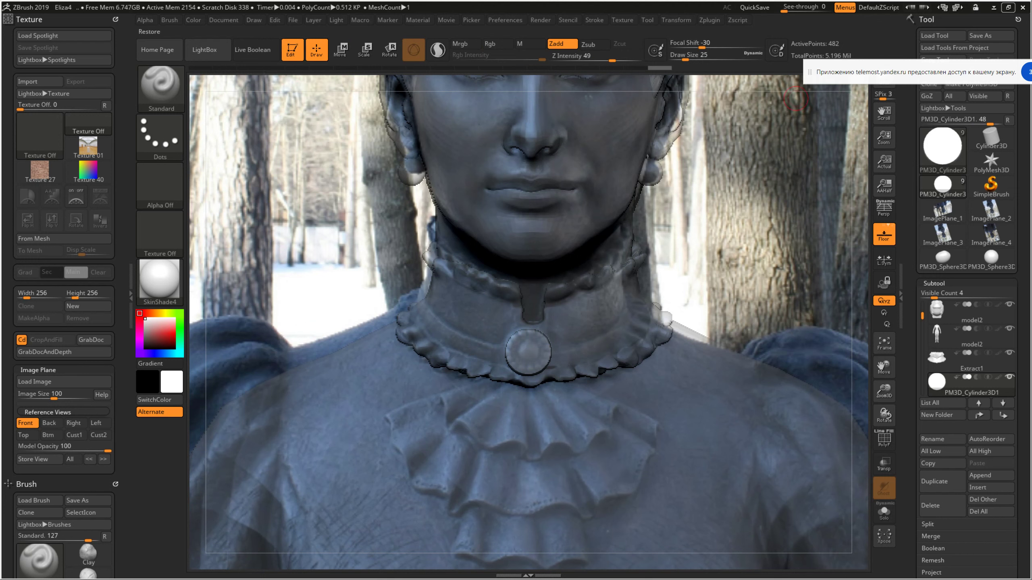
Quit ZBrush, saving the project as Eliza5.ZPR
click(1022, 7)
key(Return)
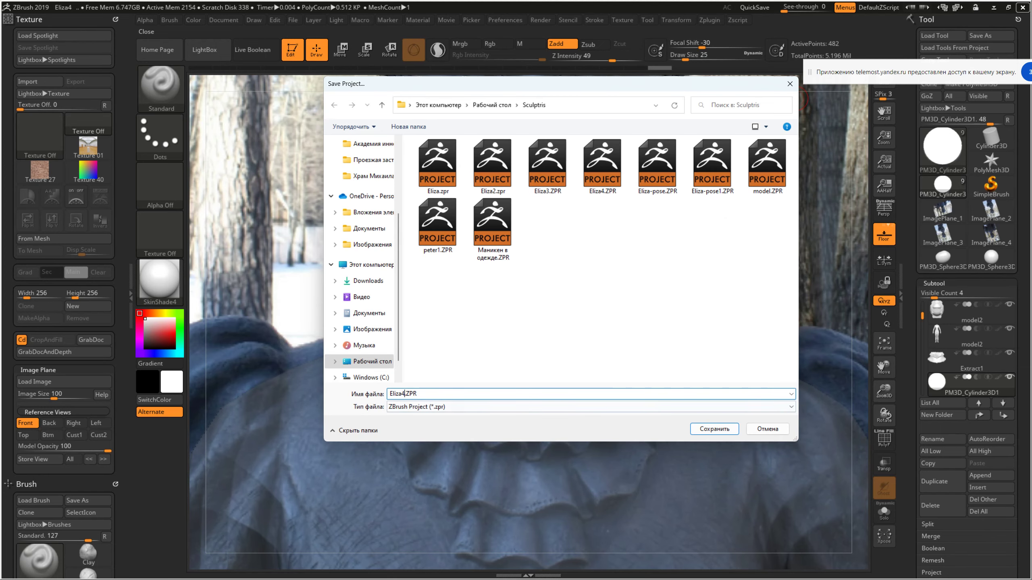
text(5)
key(Return)
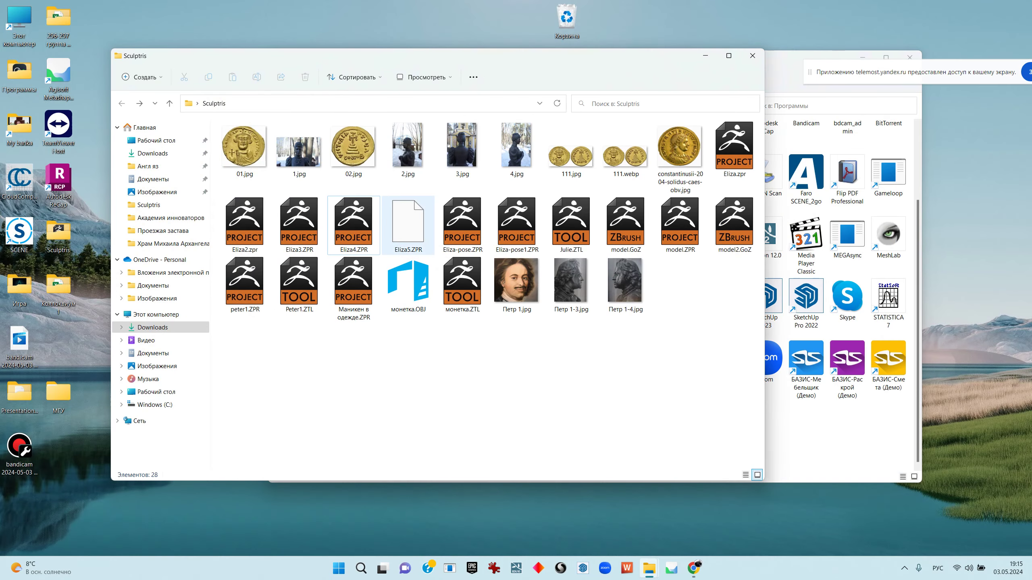
Select Eliza5.ZPR in the Sculptris folder and bring the Yandex Disk browser window forward
drag(503, 418, 540, 448)
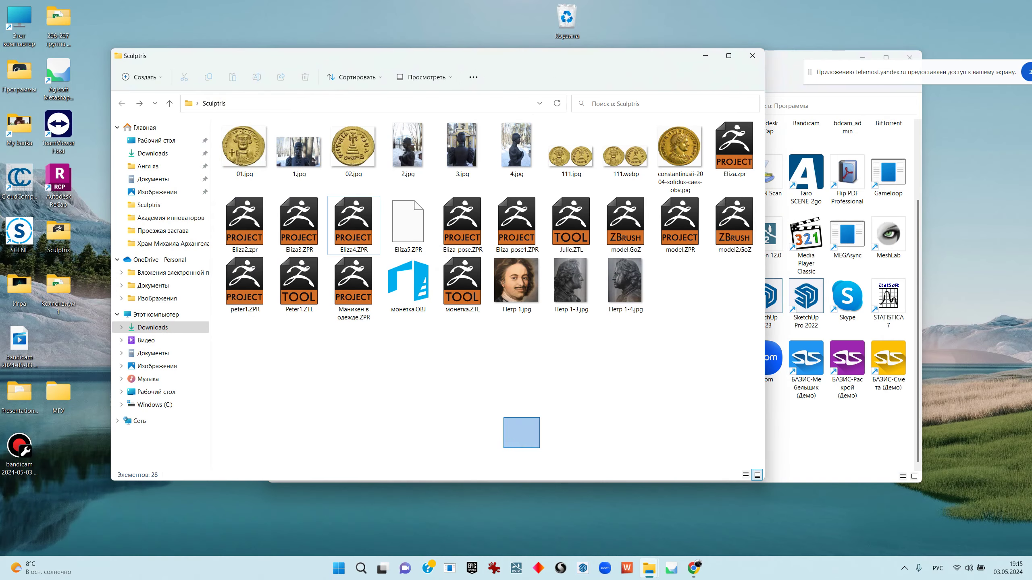
click(408, 224)
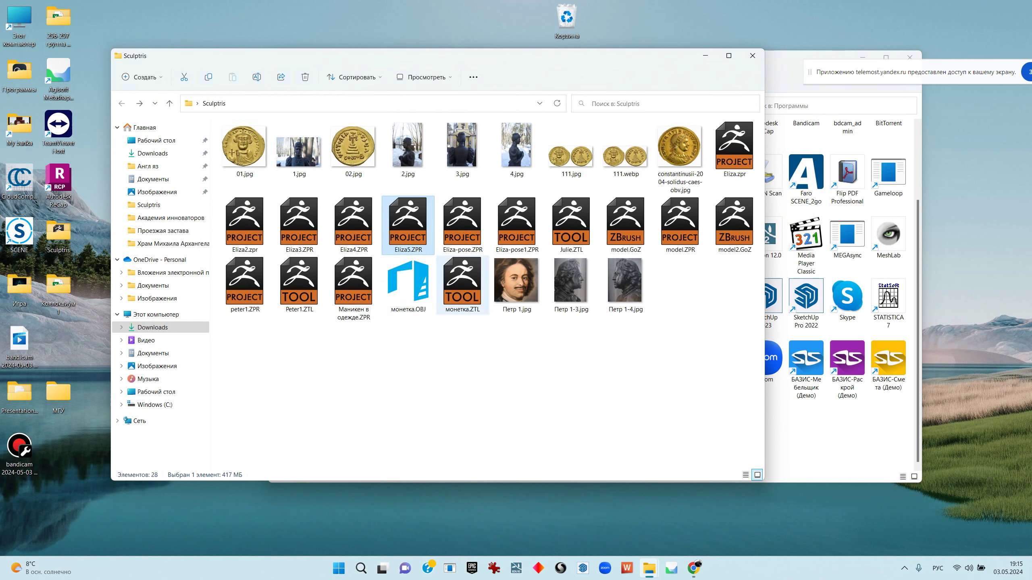
click(693, 568)
click(638, 518)
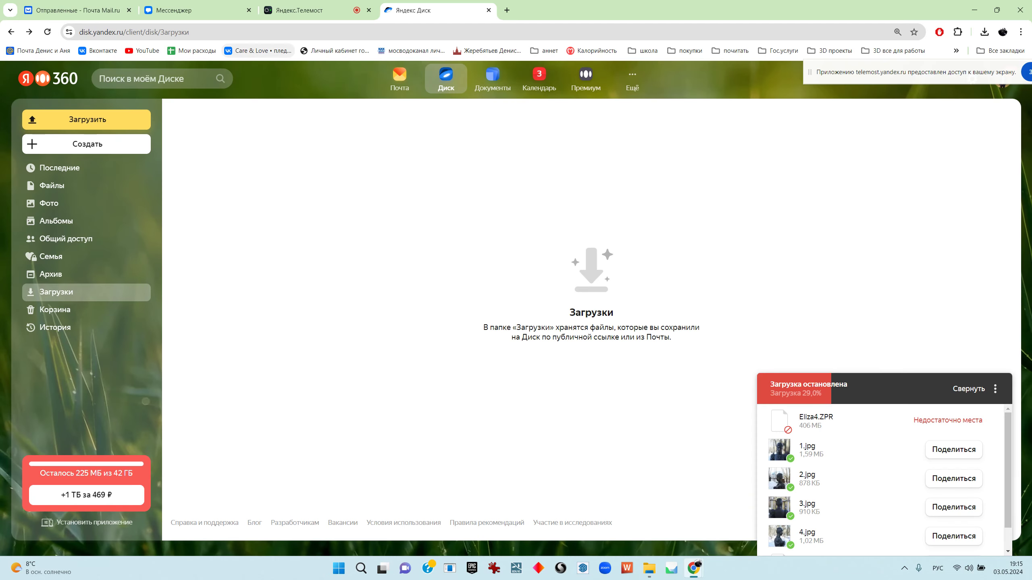
Drag Eliza5.ZPR from the Sculptris folder into the VK course chat
key(ctrl+2)
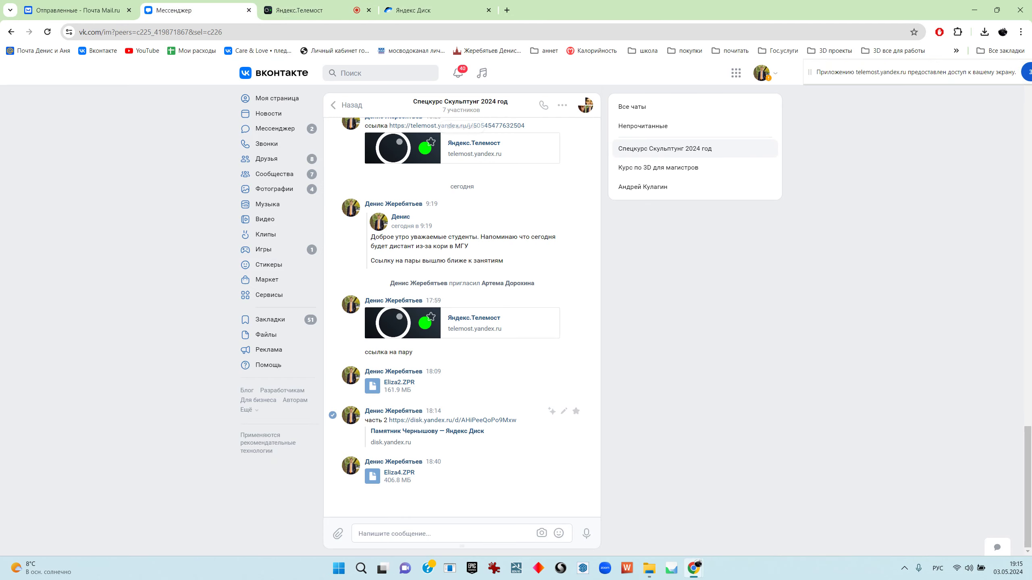
key(alt+Tab)
drag(407, 223, 435, 508)
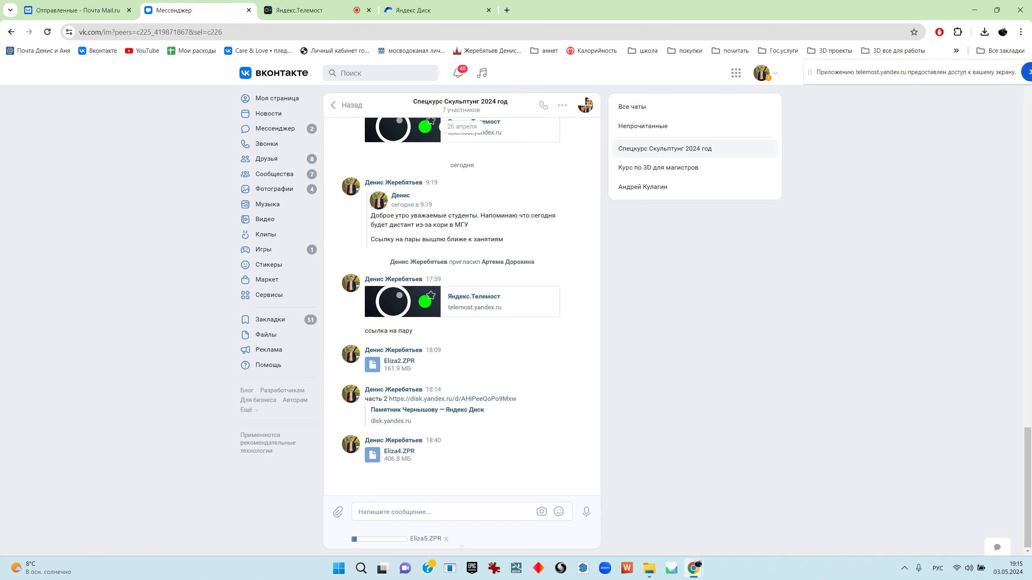
Browse Yandex Disk to the Памятник Чернышову folder, close the Disk tab, and return to VK
key(ctrl+4)
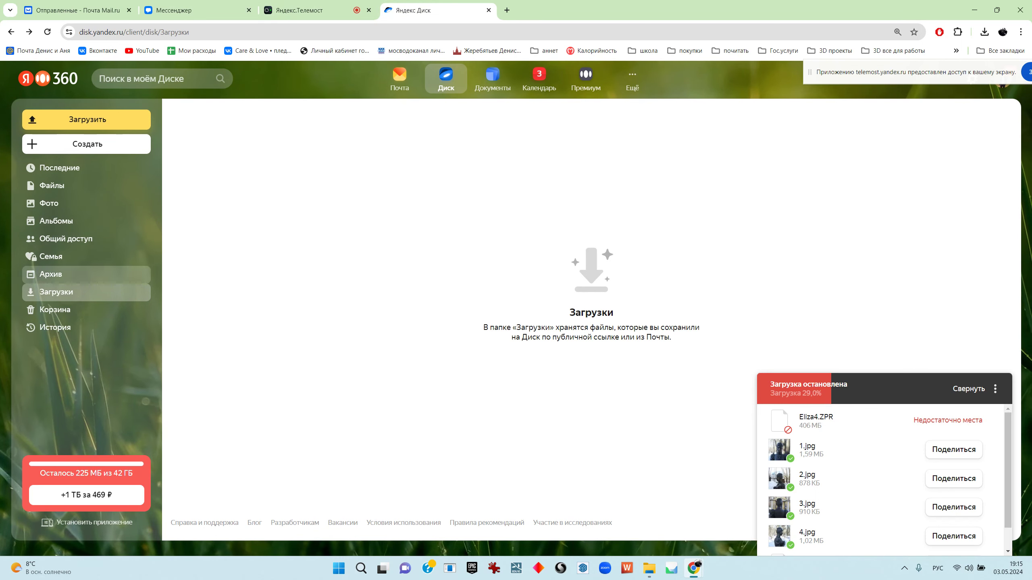
key(alt+Left)
key(alt+Left)
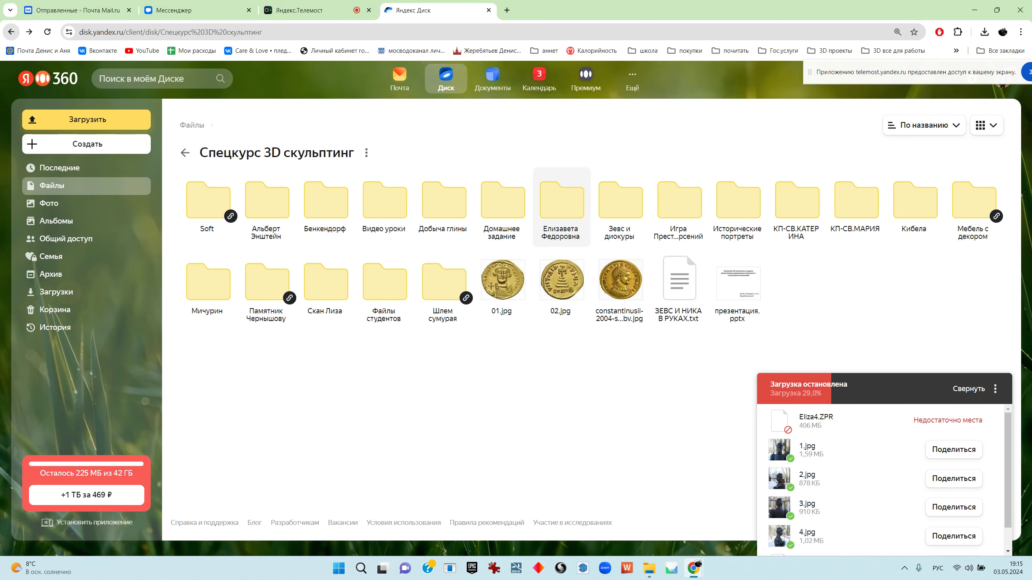
key(alt+Left)
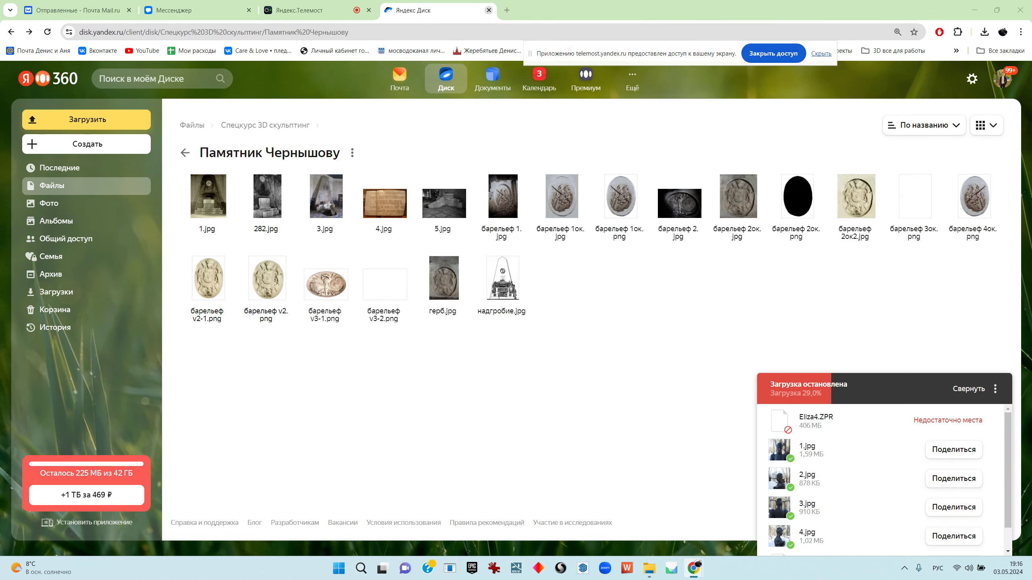
click(488, 10)
click(195, 10)
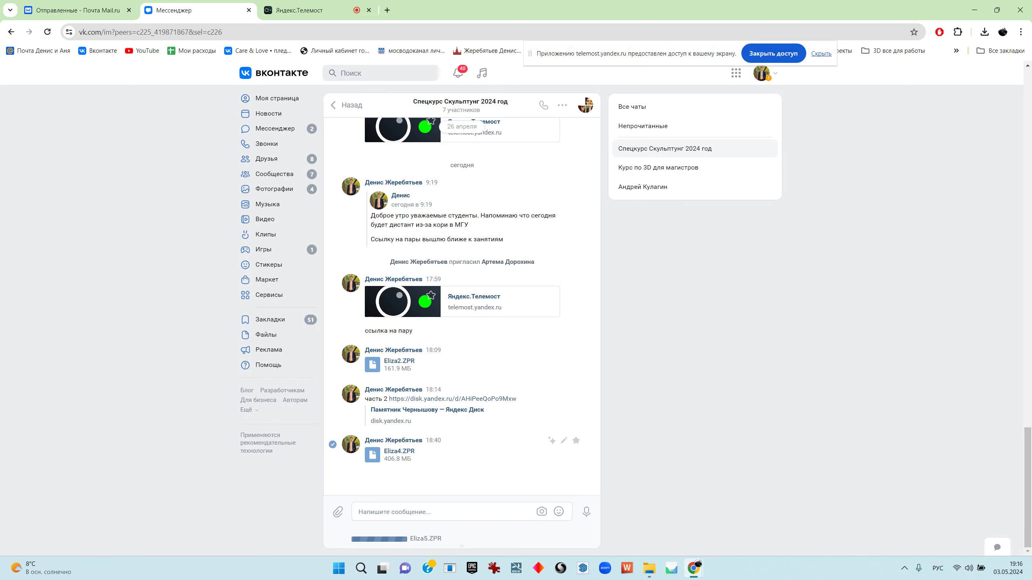
Select the older Eliza4.ZPR message and start, then cancel, its deletion
right_click(330, 202)
key(Escape)
click(332, 444)
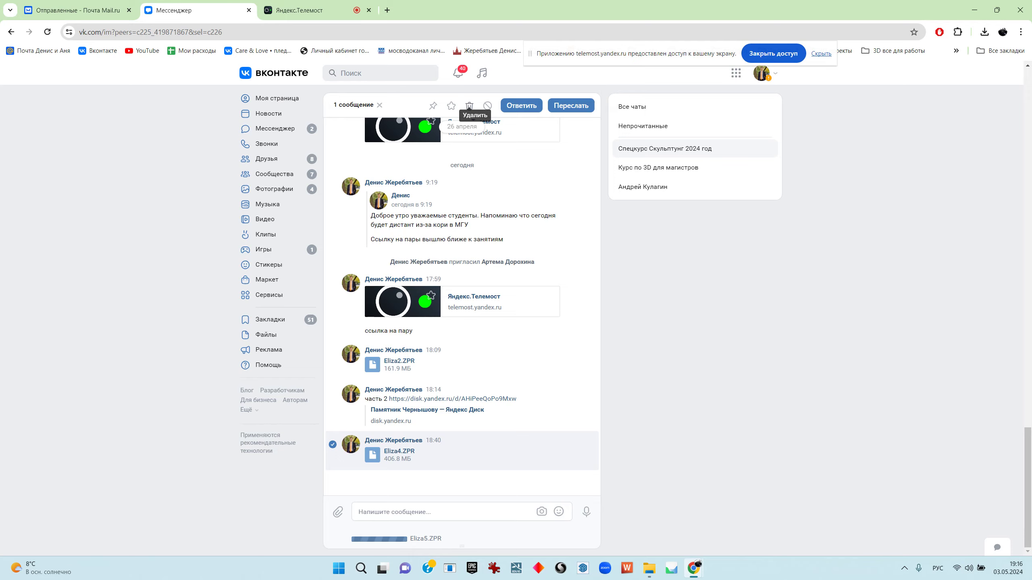
click(469, 106)
click(591, 271)
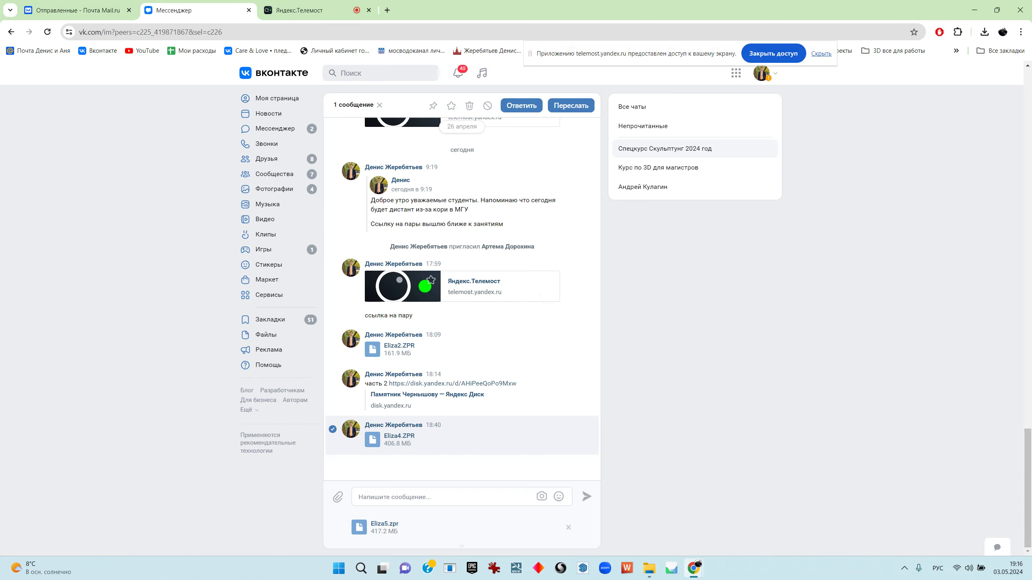
Send the attached Eliza5.zpr to the course chat and switch to the Telemost tab
click(586, 496)
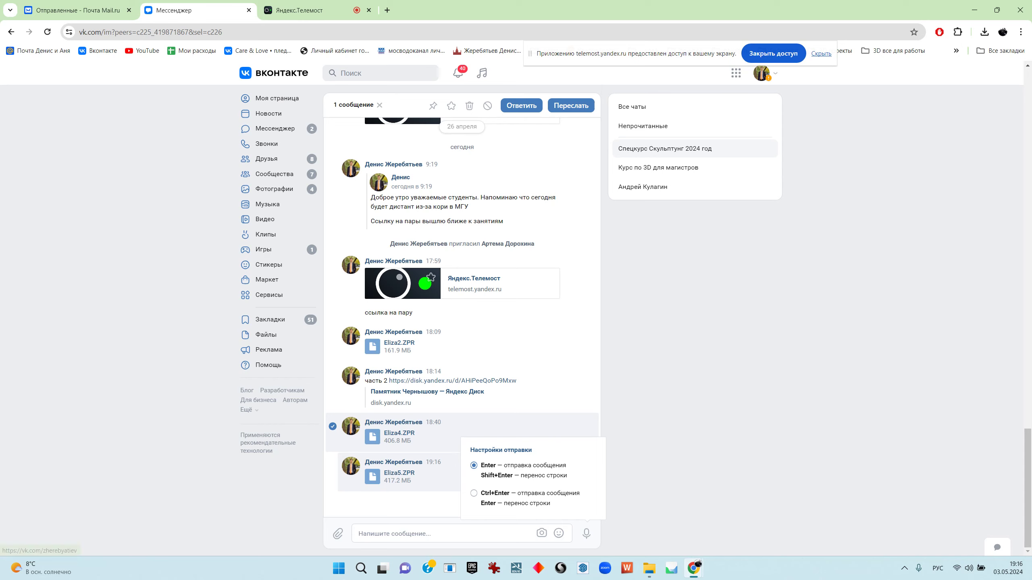
click(488, 431)
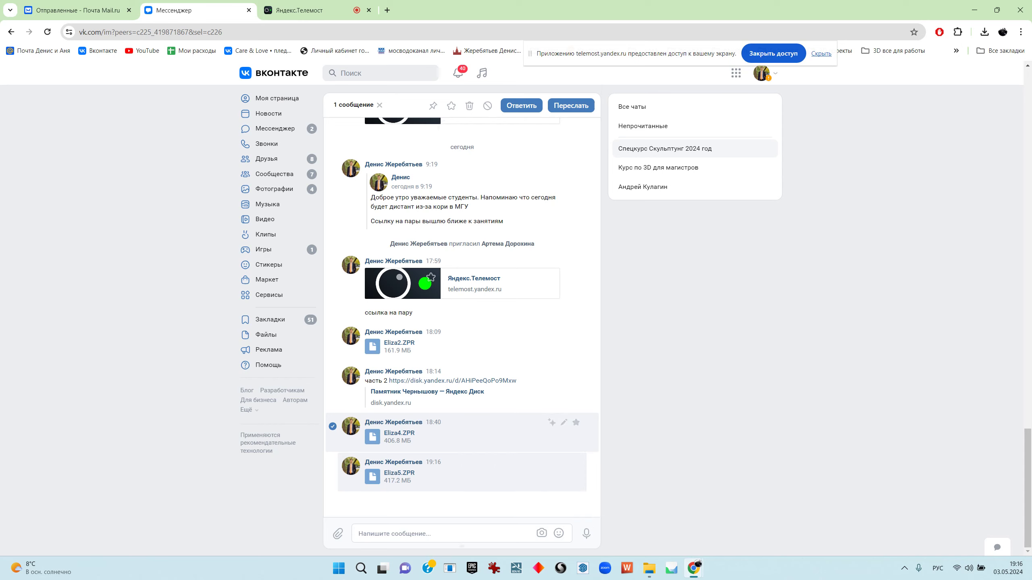
click(300, 10)
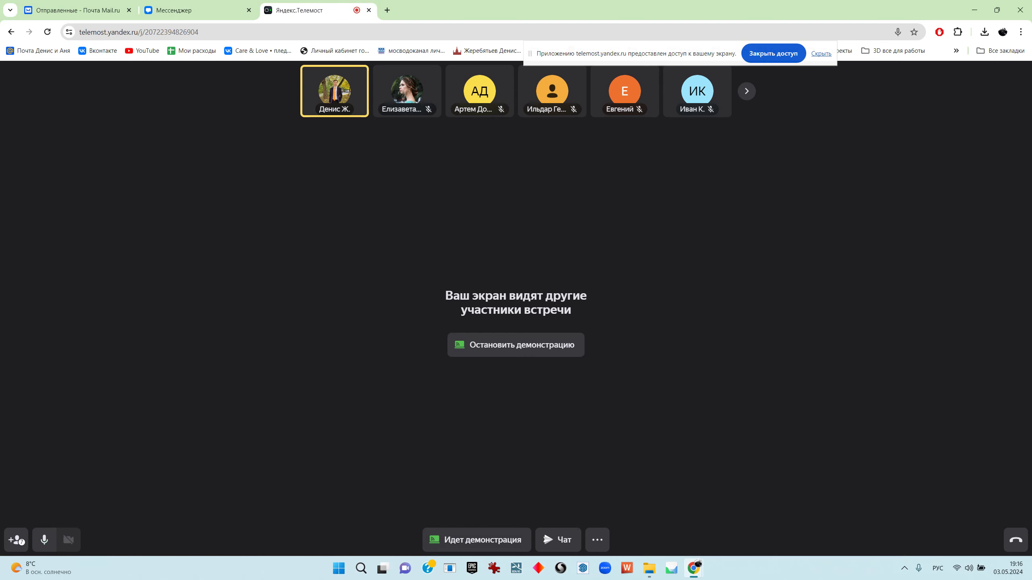
Minimize the browser and launch ZBrush 2019 from the Программы folder window
click(975, 9)
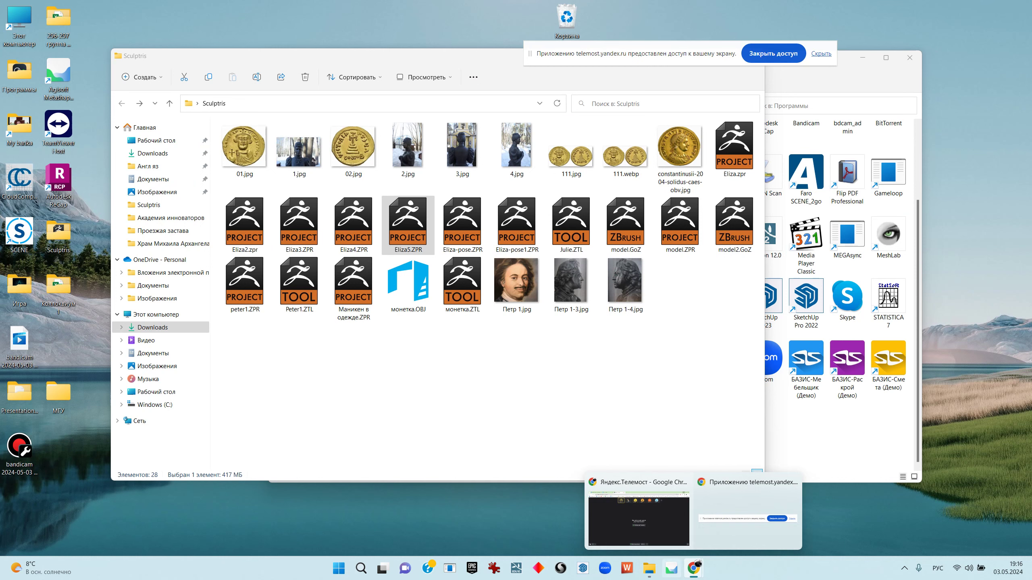
click(569, 407)
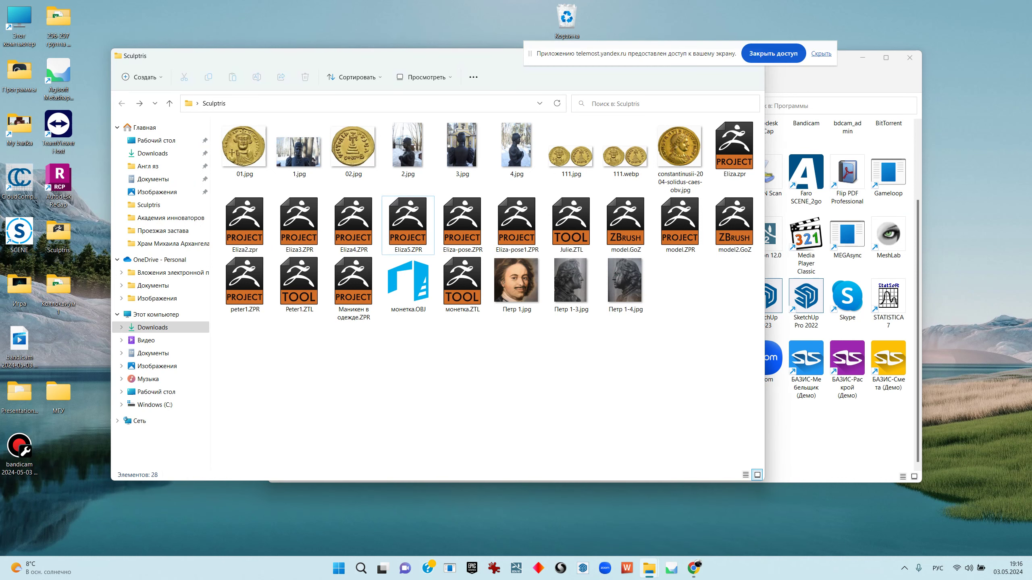
key(alt+Tab)
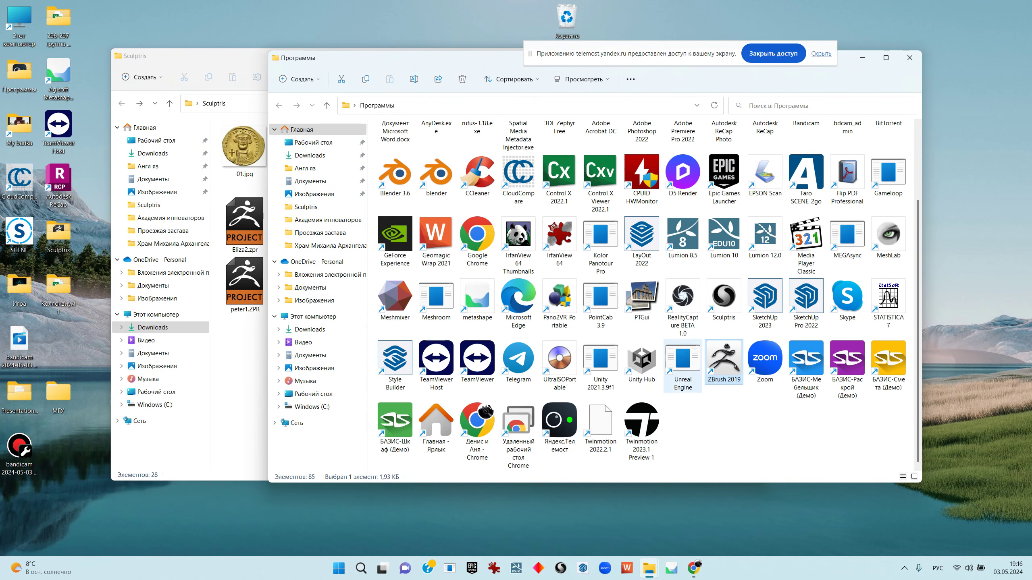
key(Return)
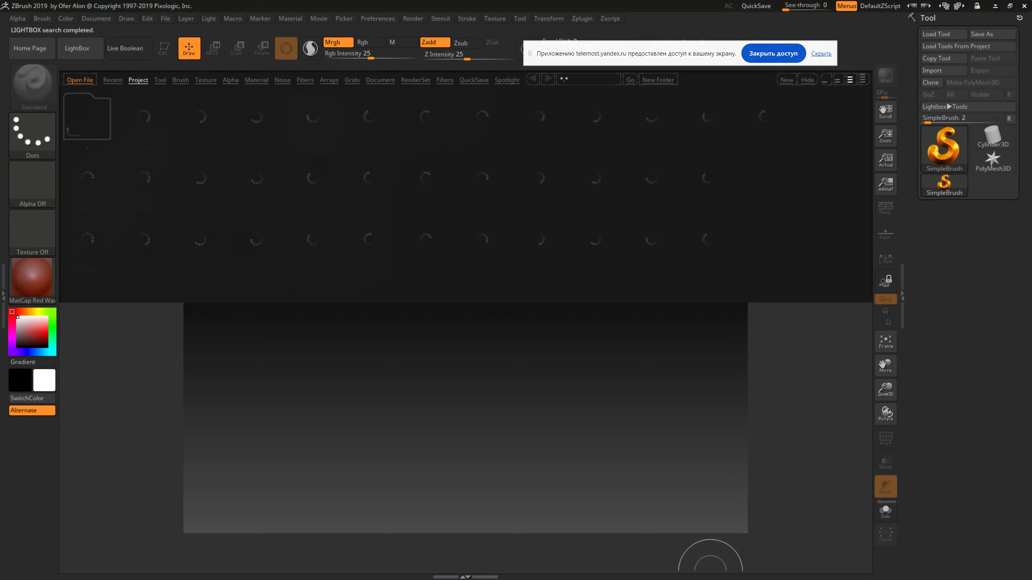
Close and reopen LightBox, then bring up the Load File dialog
click(77, 48)
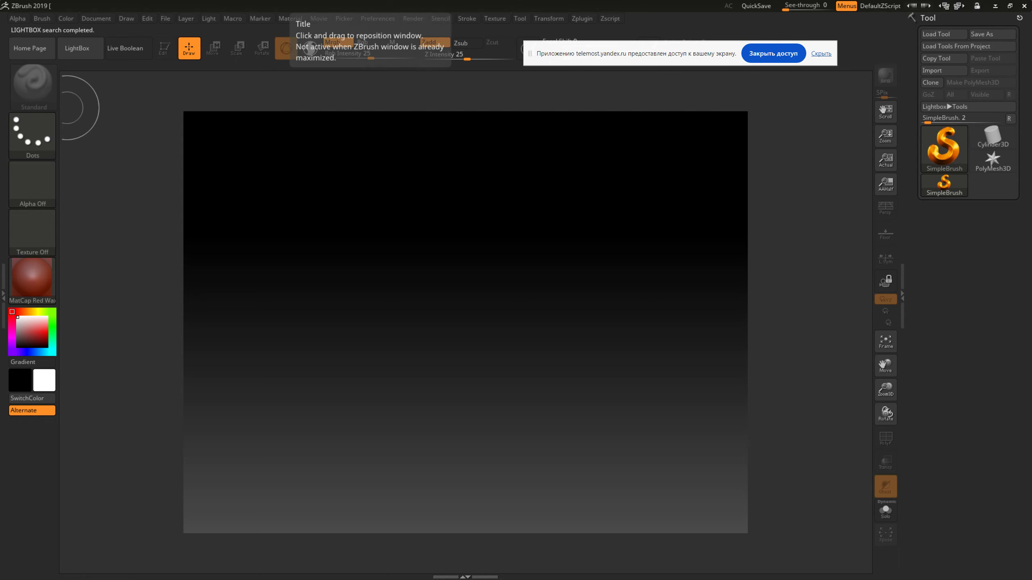
click(77, 48)
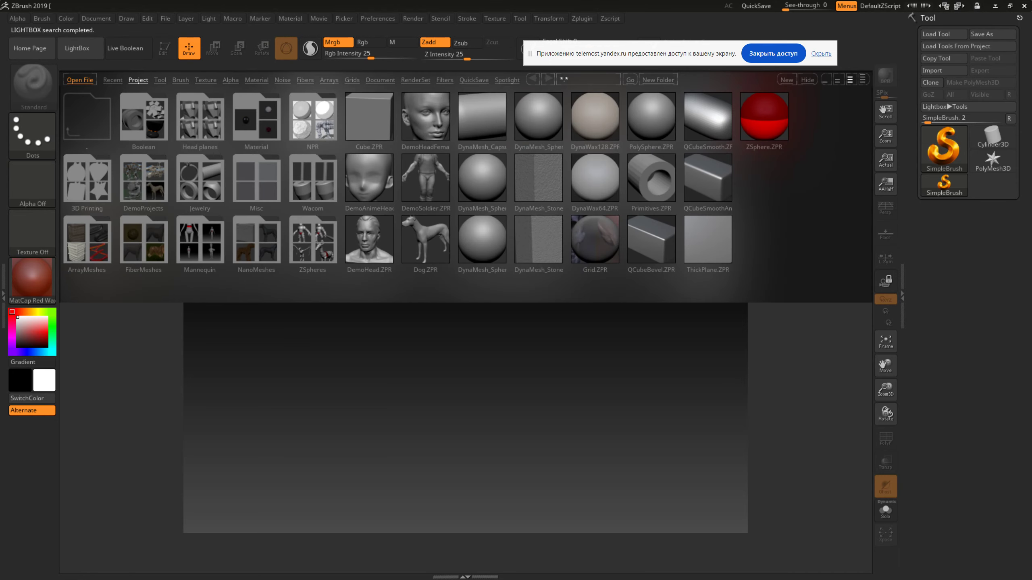
click(80, 79)
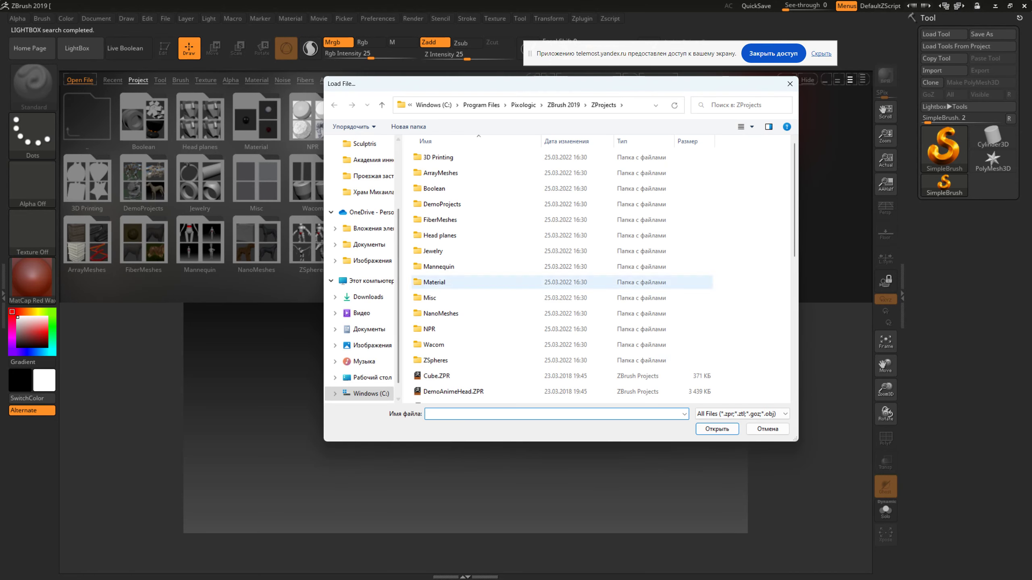
Navigate the Load File dialog to Desktop > Sculptris and open the saved Eliza bust project
scroll(361, 244, up, 3)
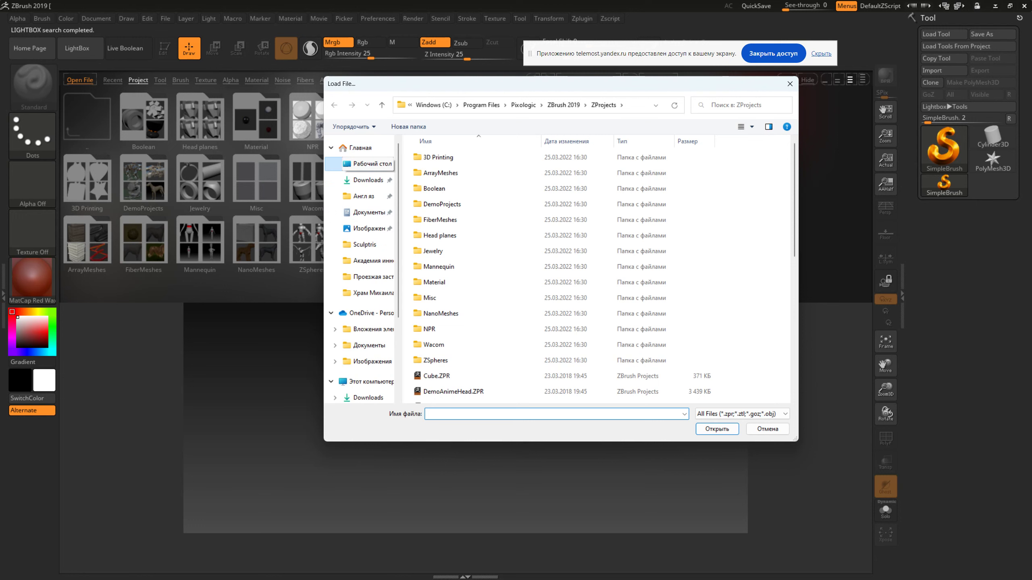
click(372, 163)
click(713, 171)
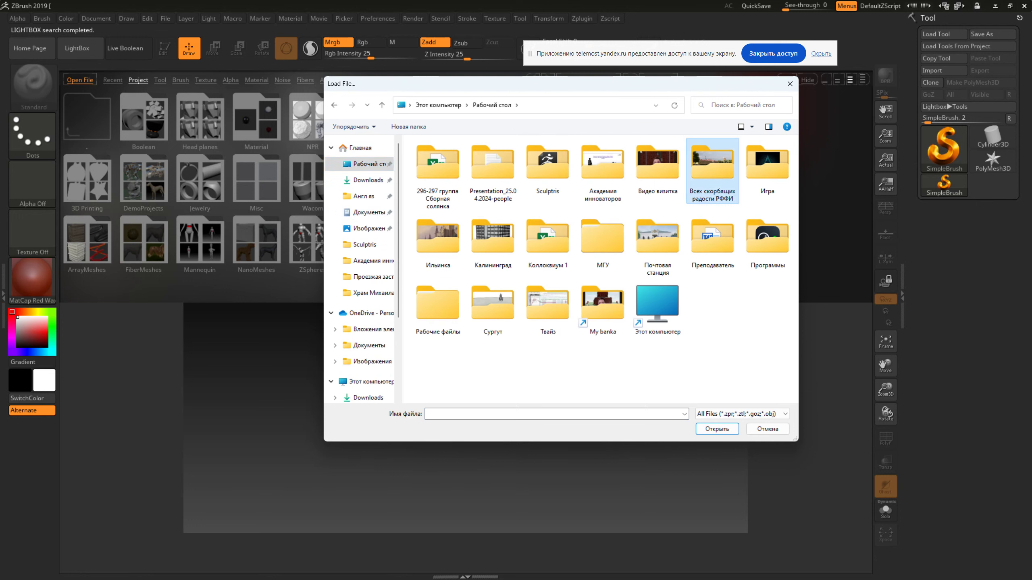
double_click(547, 166)
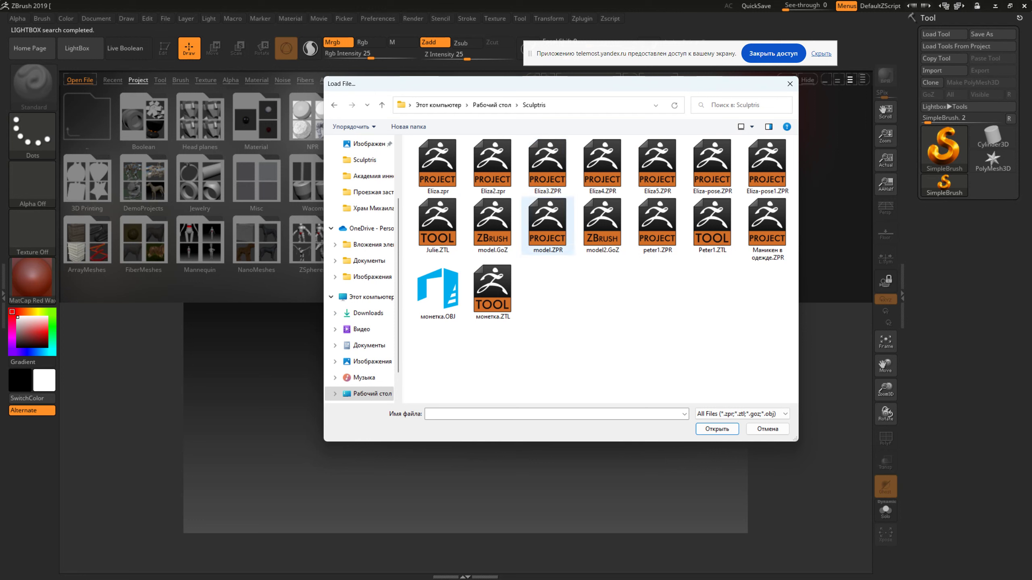
click(712, 224)
click(657, 224)
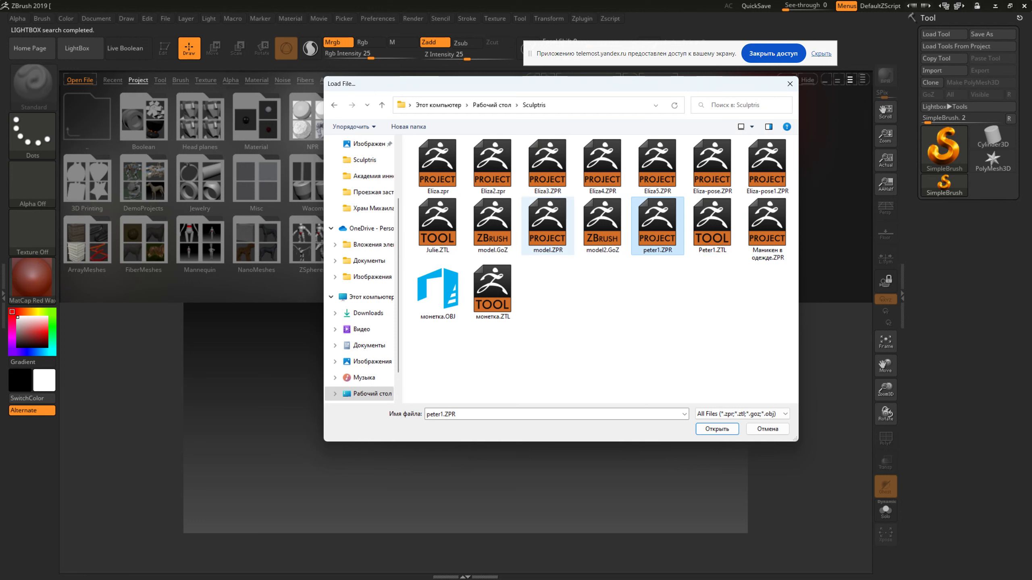
double_click(603, 167)
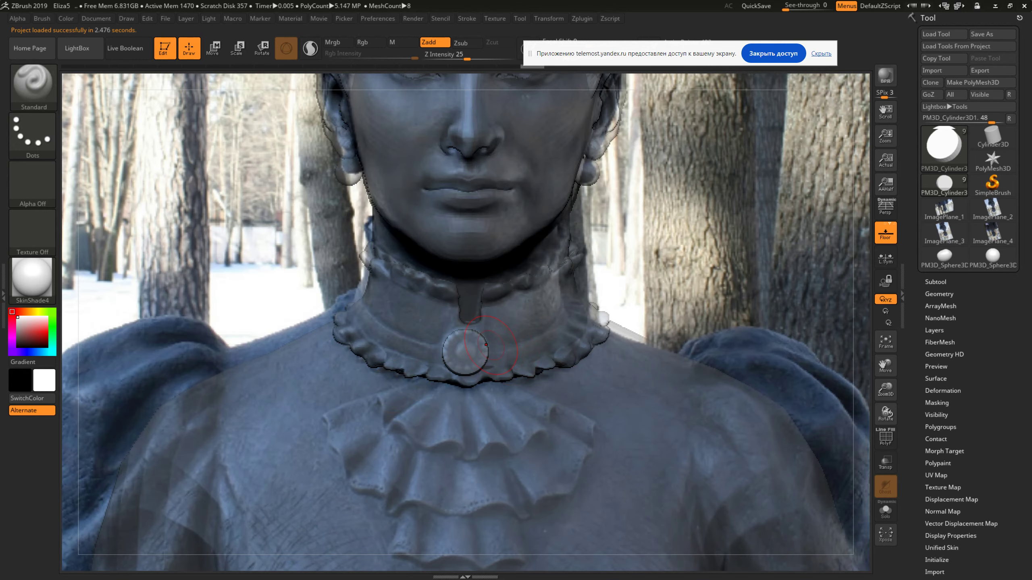
Expand the Subtool list and convert the button cylinder into PolyMesh3D tool PM3D_Cylinder3D1_1
right_click(486, 345)
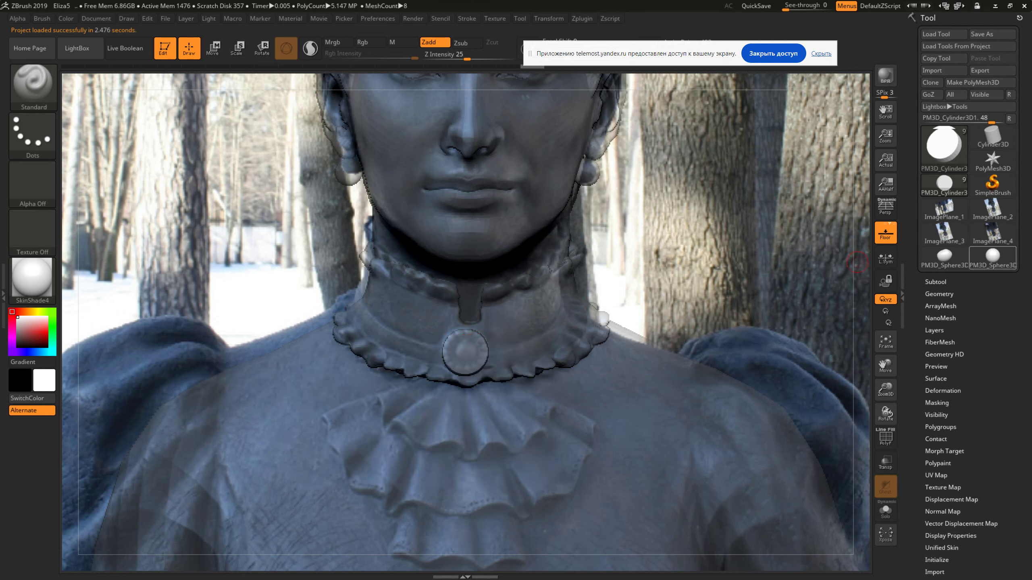
click(936, 282)
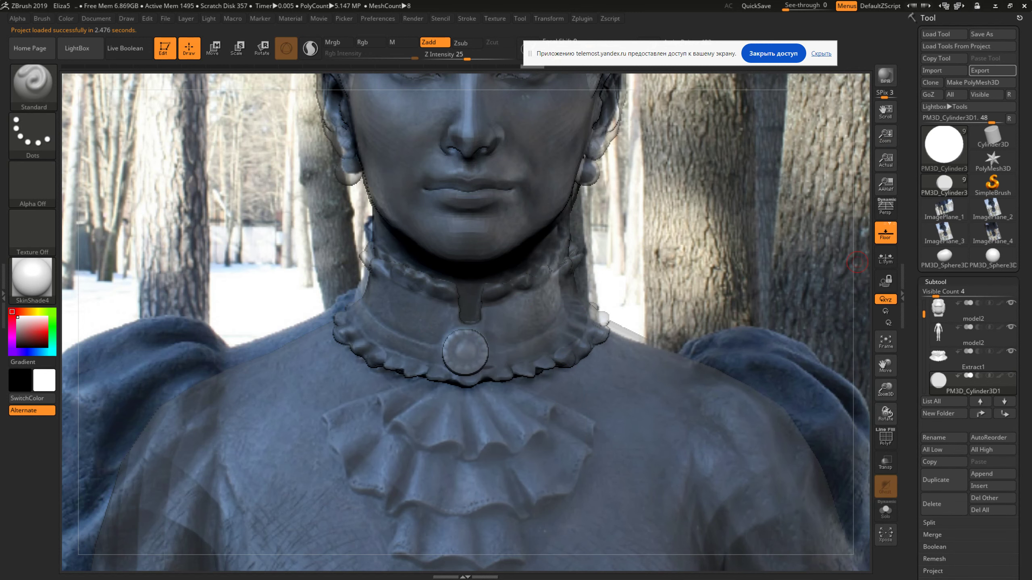
click(979, 82)
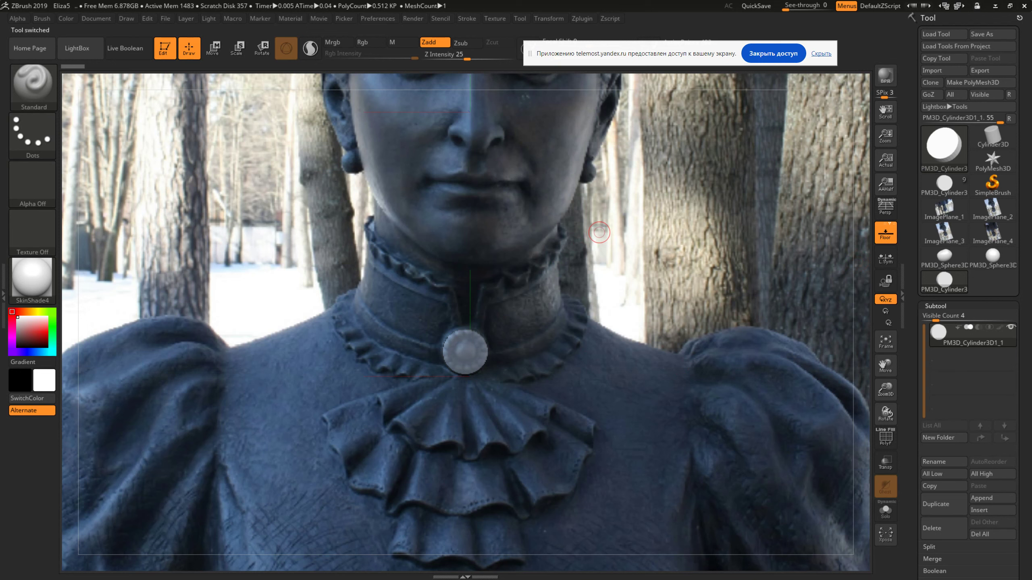
Turn the button cylinder nearly side-on and expand its Geometry > ClayPolish settings
drag(600, 232, 516, 234)
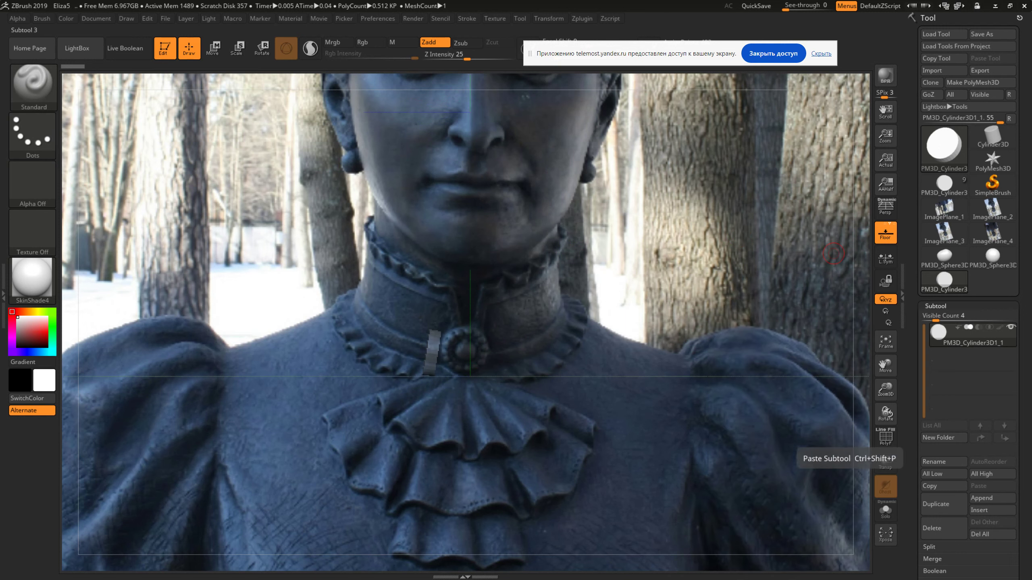
scroll(992, 504, down, 5)
scroll(967, 366, down, 1)
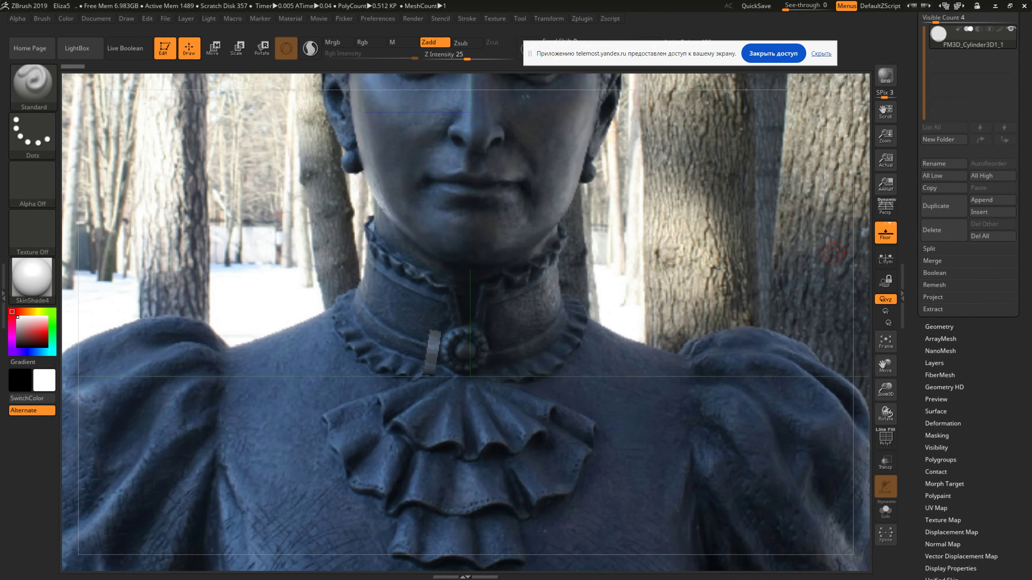
click(939, 326)
scroll(967, 285, up, 2)
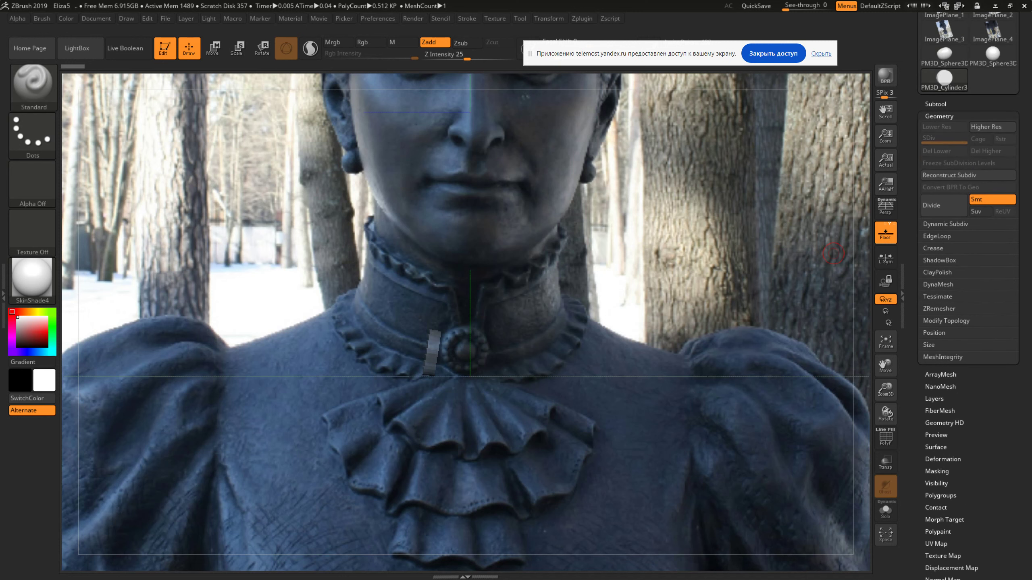
click(938, 272)
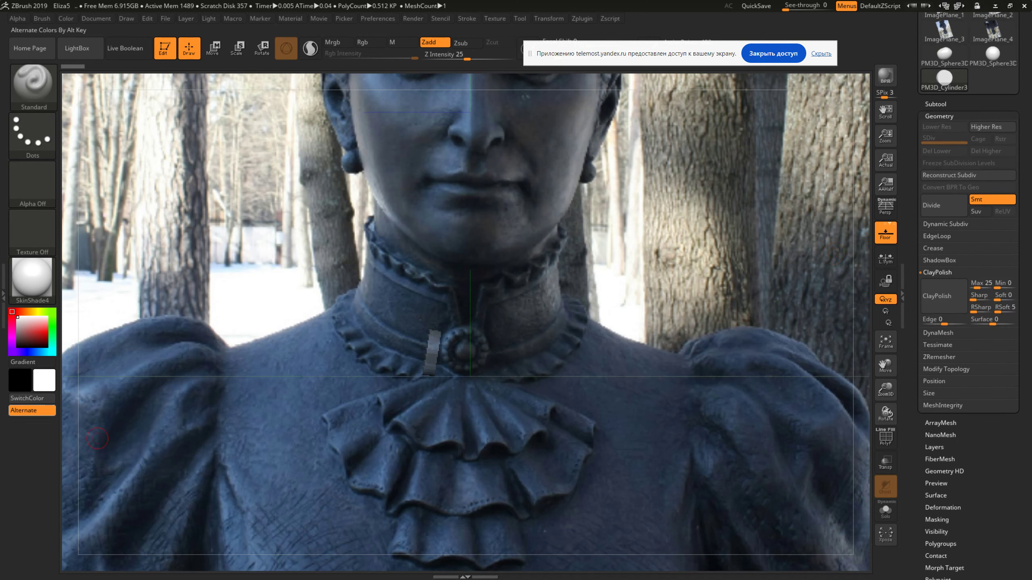
click(549, 18)
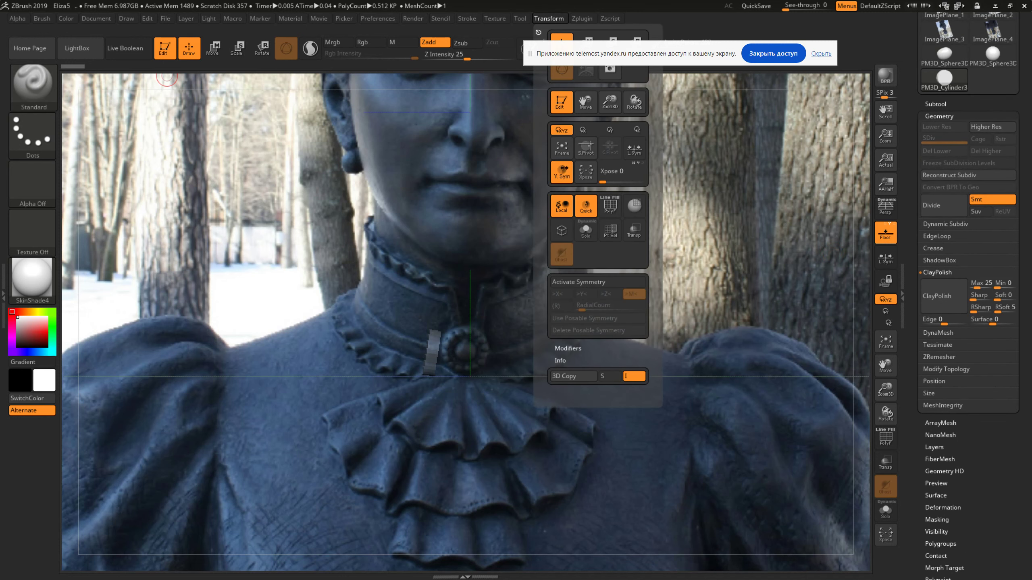
Open the Texture menu and dock it permanently beside the canvas
click(520, 18)
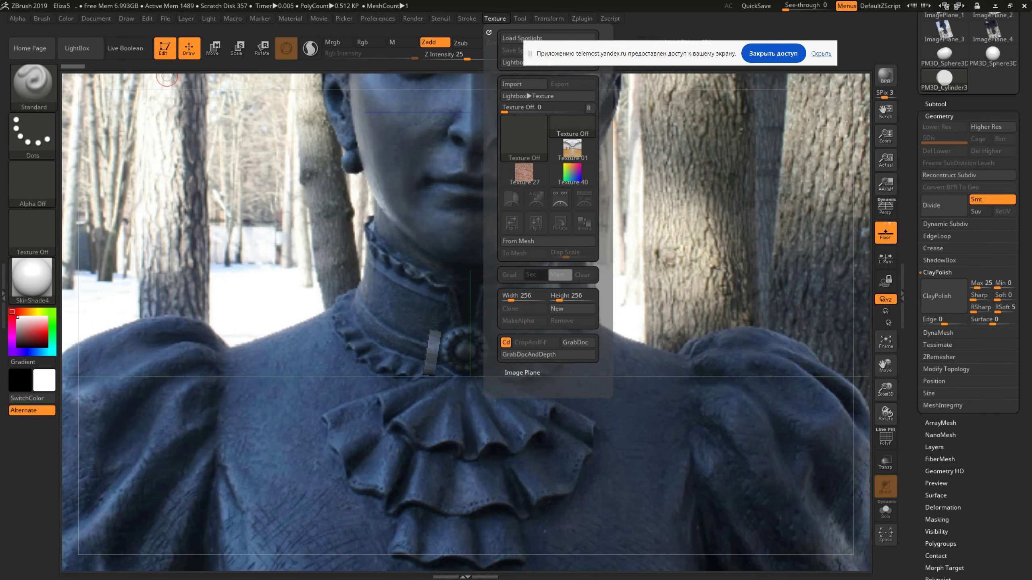
drag(167, 77, 492, 354)
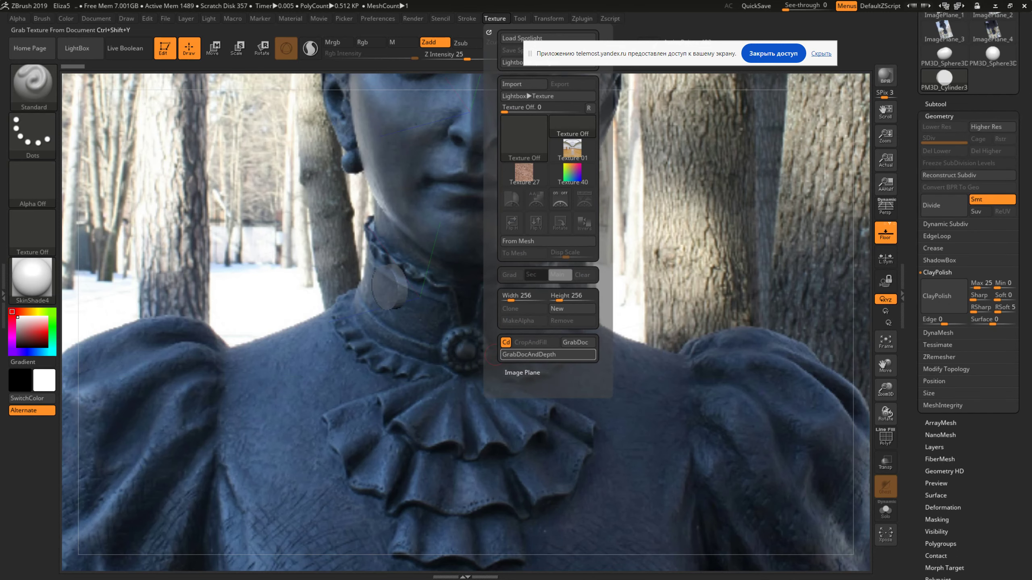
click(488, 32)
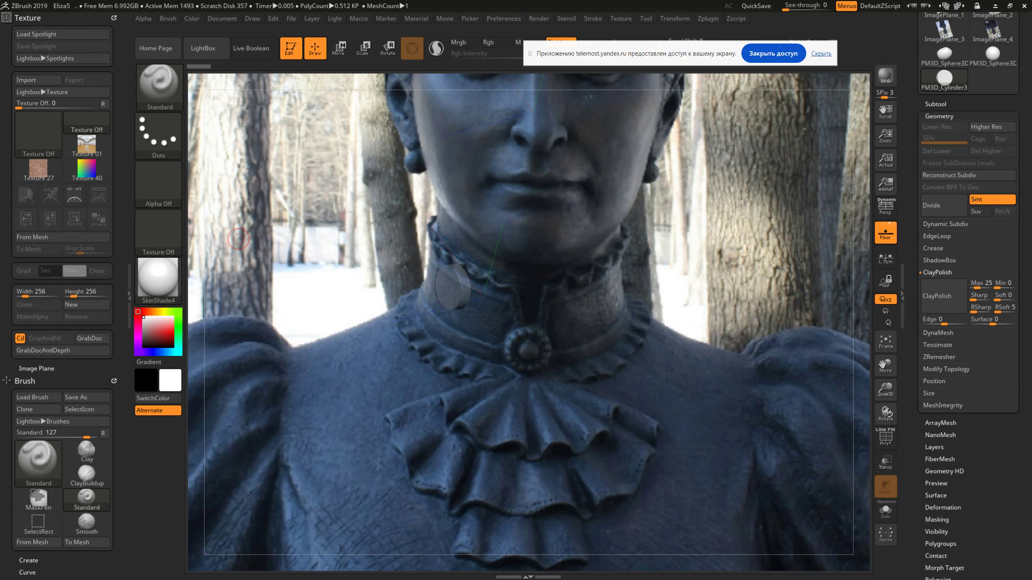
Under Image Plane > Reference Views, view the Back reference photo, then return to Front
click(37, 369)
click(46, 410)
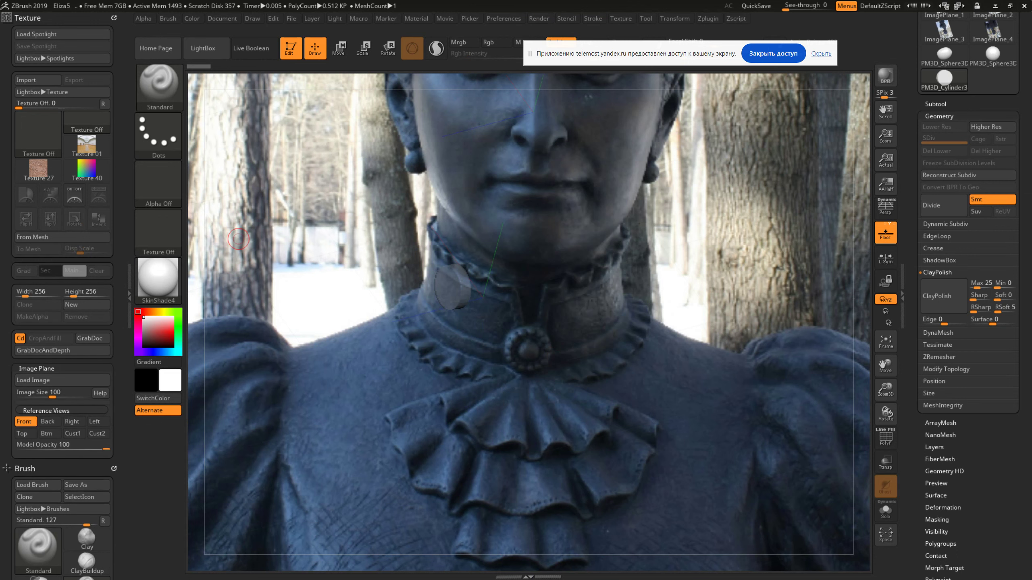
click(48, 422)
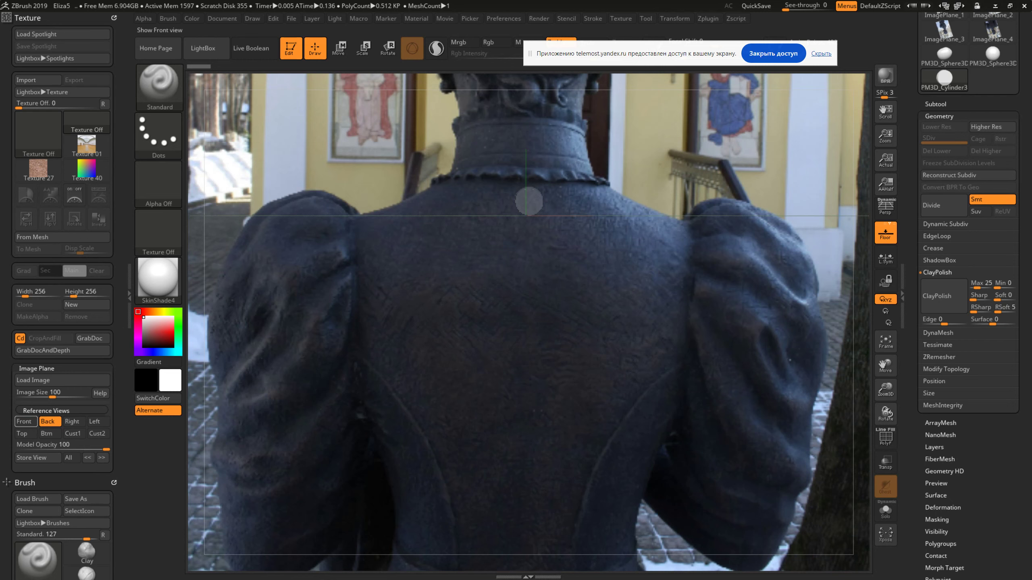
click(23, 422)
scroll(61, 284, down, 5)
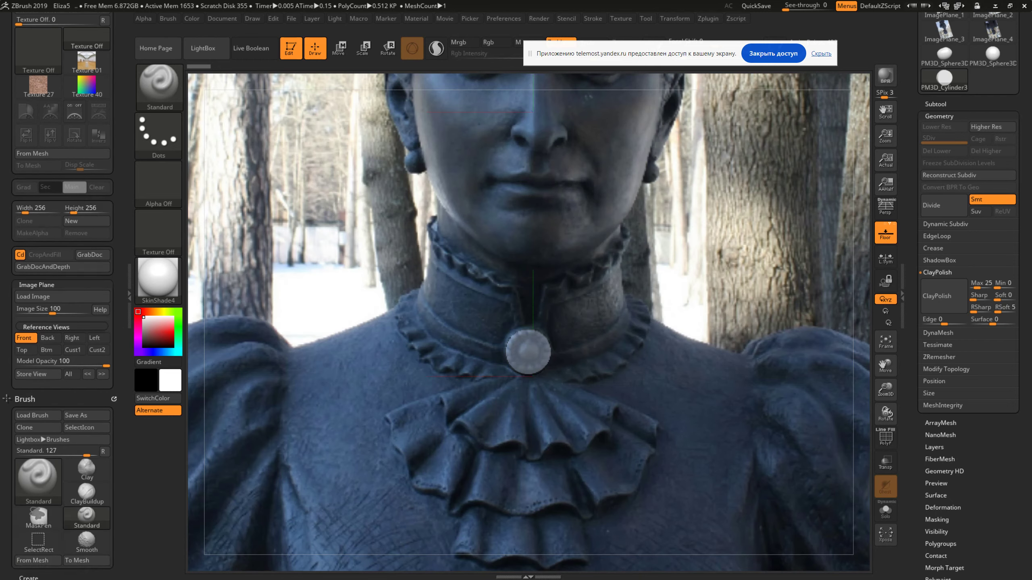
scroll(61, 284, down, 5)
scroll(61, 284, up, 5)
scroll(61, 284, up, 5)
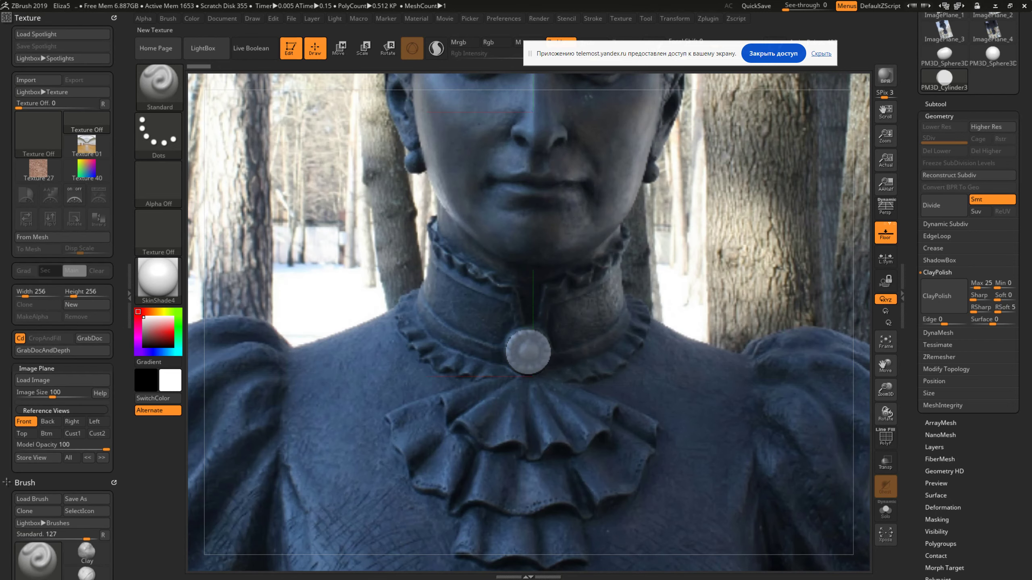
scroll(969, 244, up, 5)
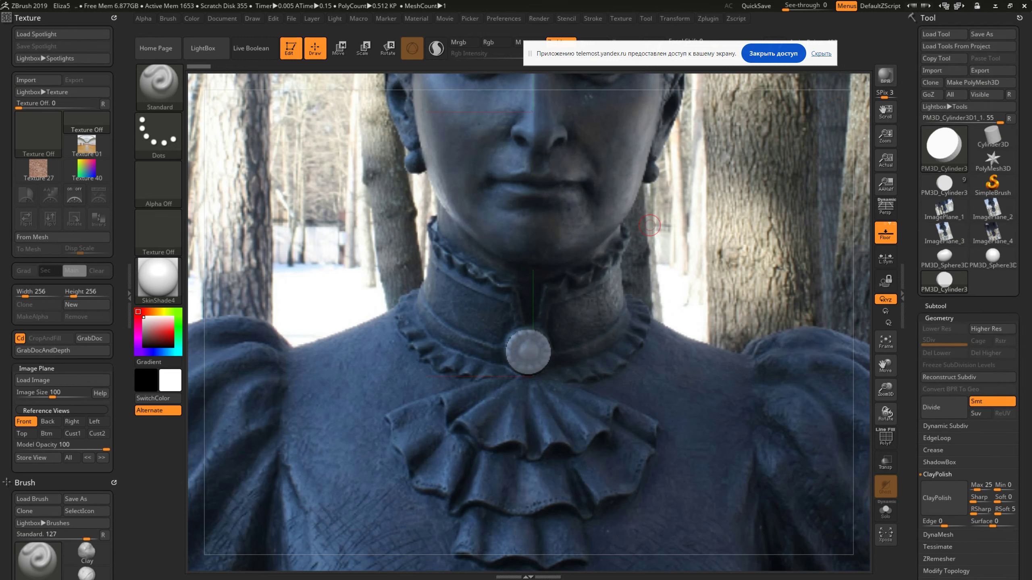
key(alt+Tab)
In a new Chrome tab, search Yandex for "zbrush make polimesh куда исчезает модель"
key(alt+Tab)
key(alt+Tab)
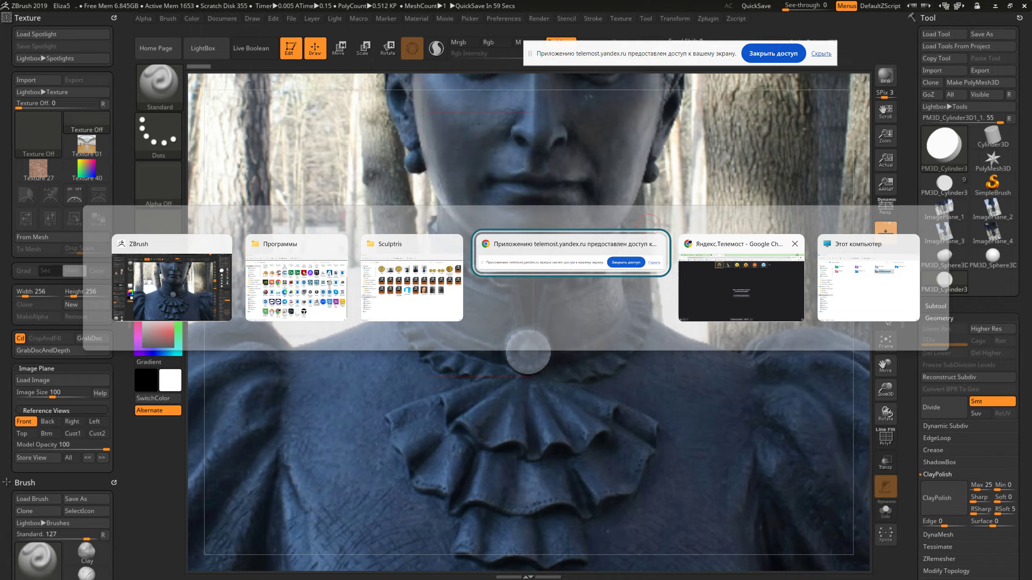
key(alt+Tab)
key(ctrl+t)
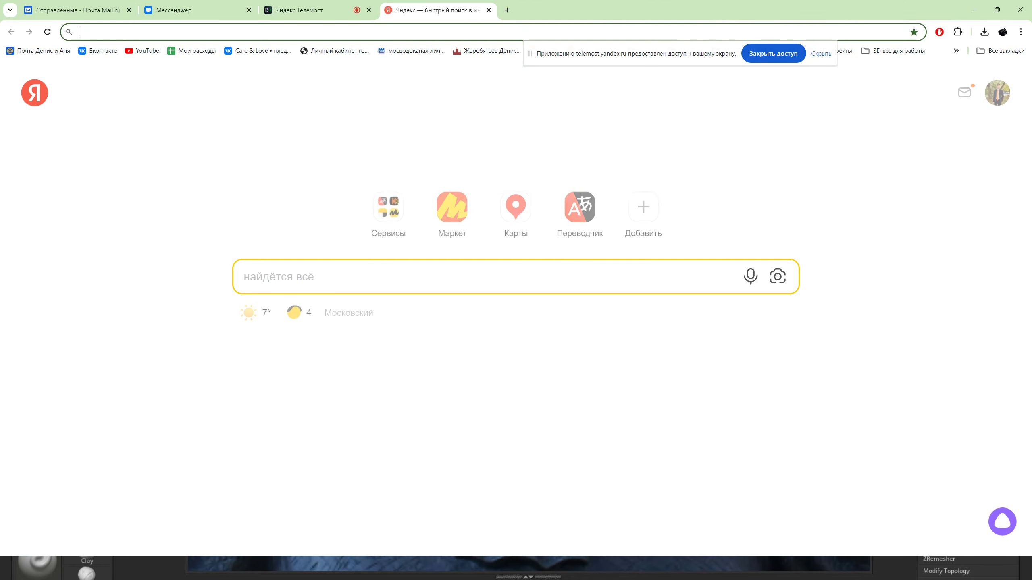
text(zbrush)
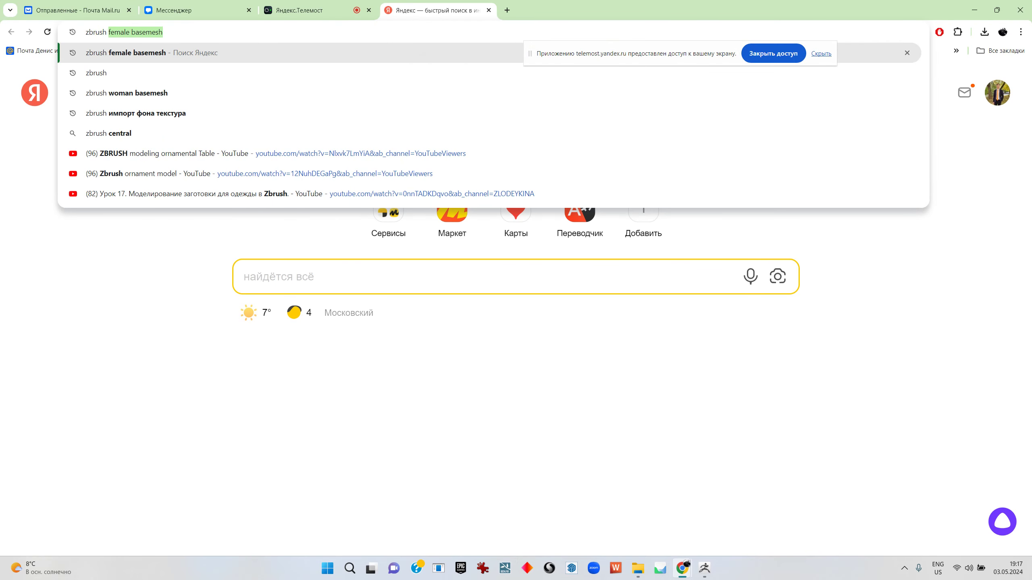
text( груд)
key(BackSpace)
key(BackSpace)
key(BackSpace)
key(BackSpace)
key(alt+shift)
text(make )
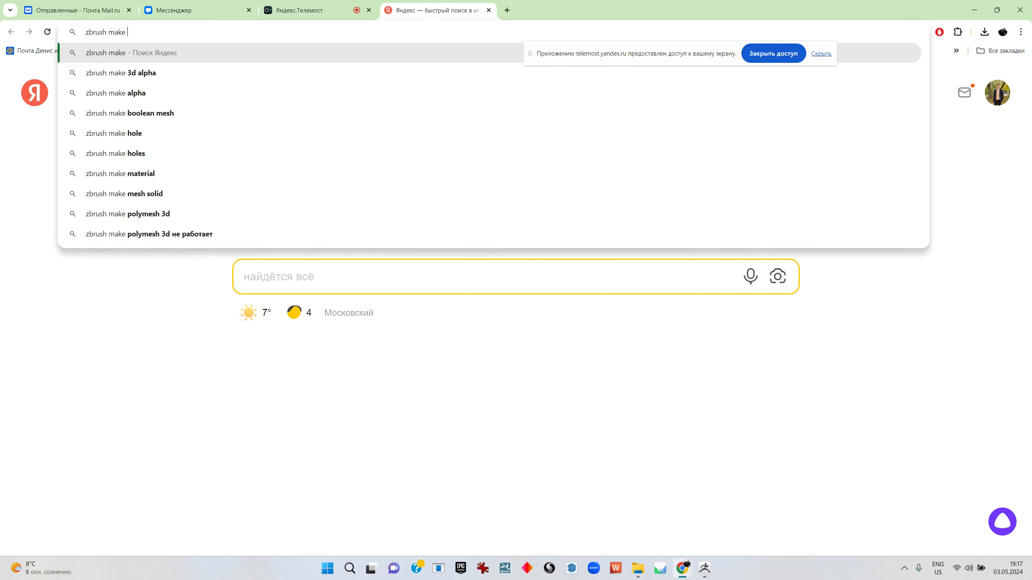
text(poli)
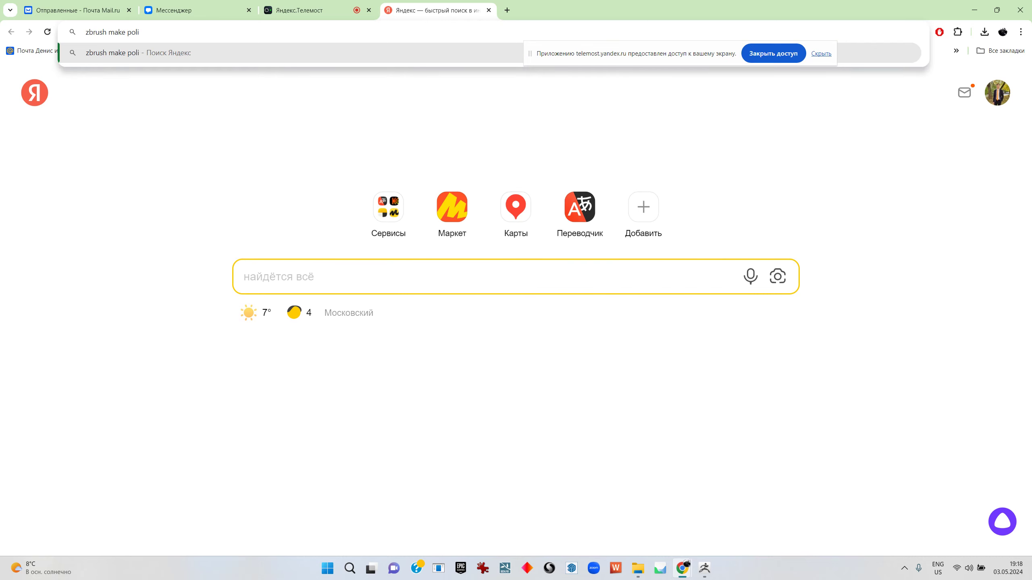
text(mesh)
key(alt+shift)
text(куда исчезает модель)
key(Return)
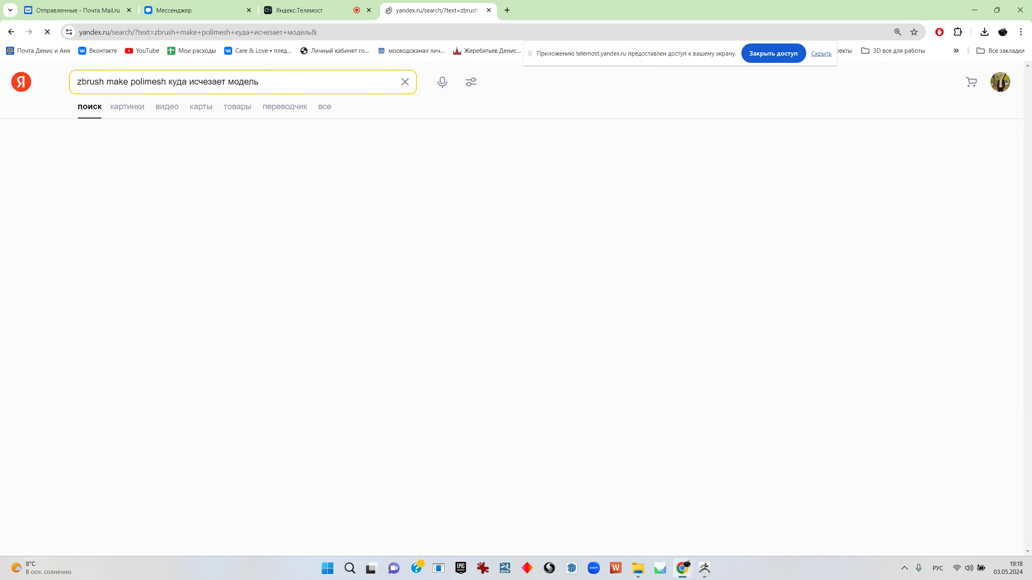
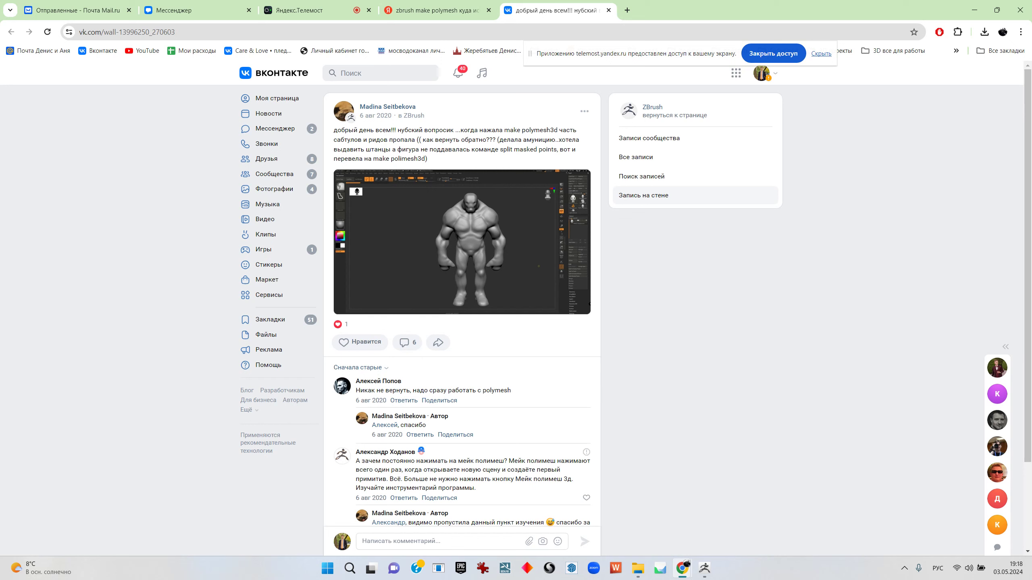
Scroll through the replies in the VKontakte Make PolyMesh3D thread, then switch back to ZBrush
scroll(462, 308, down, 1)
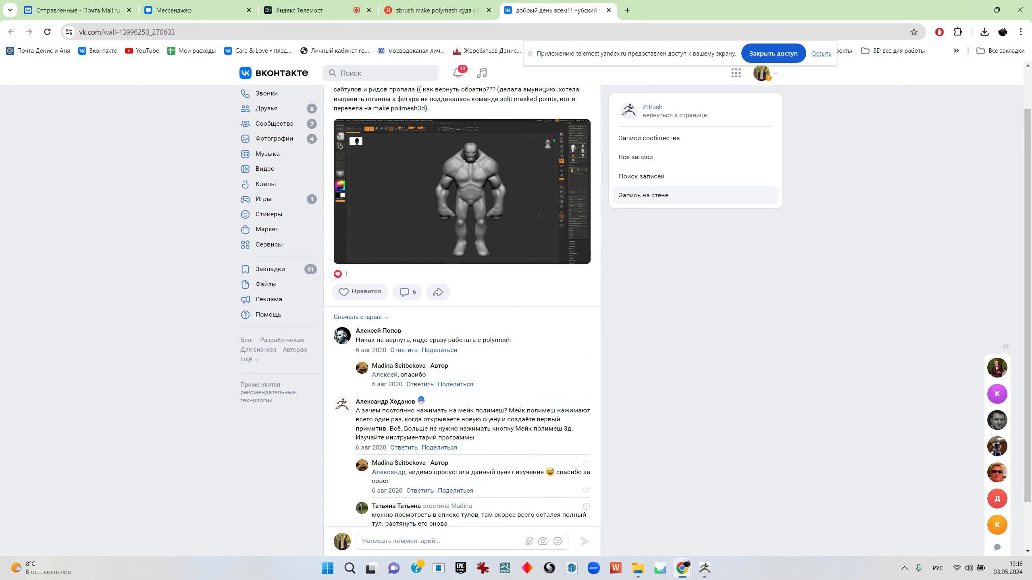
scroll(462, 309, down, 1)
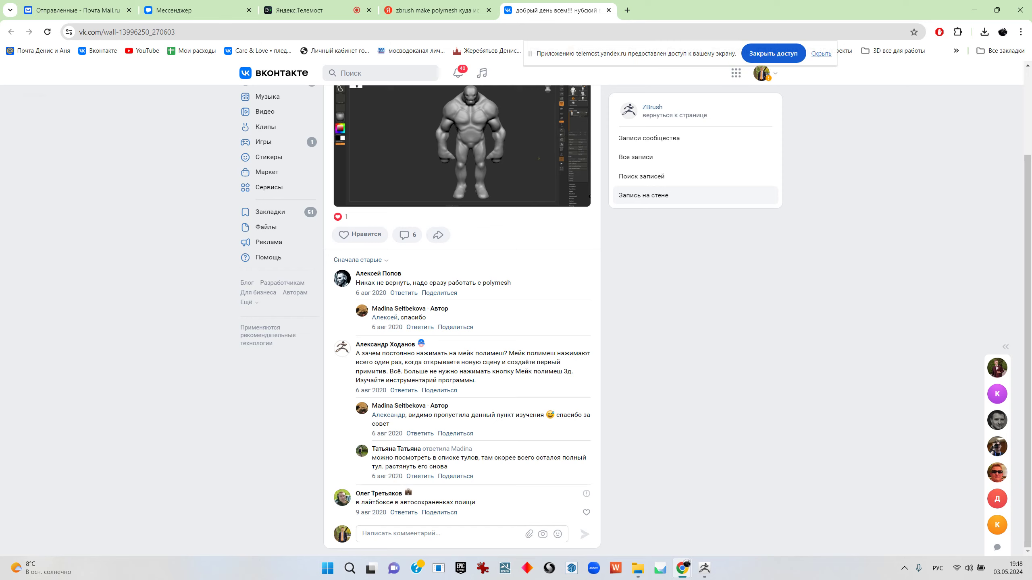
click(974, 10)
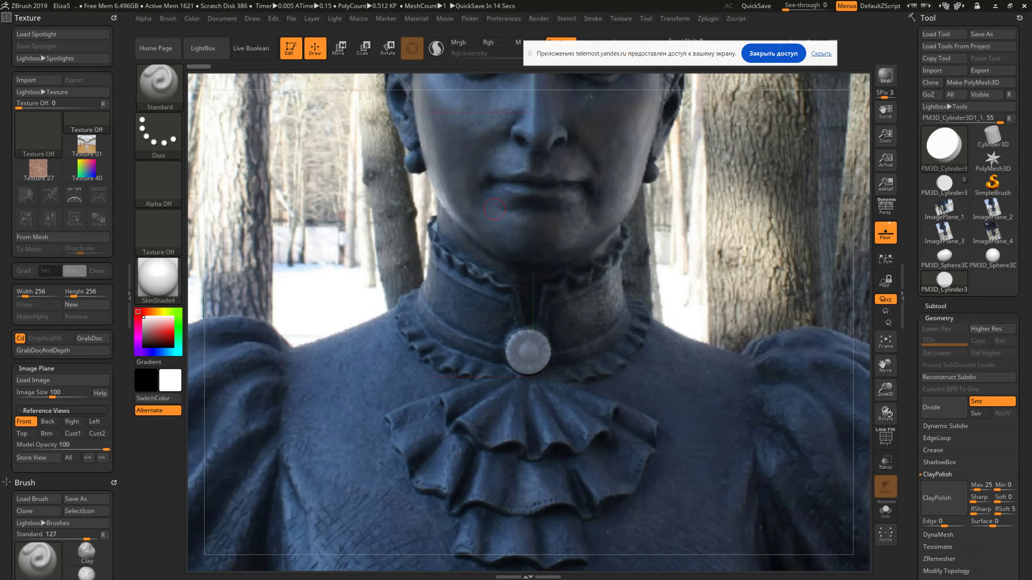
Reopen Eliza5.ZPR from LightBox's Recent files, dismissing the save-changes prompt
click(202, 48)
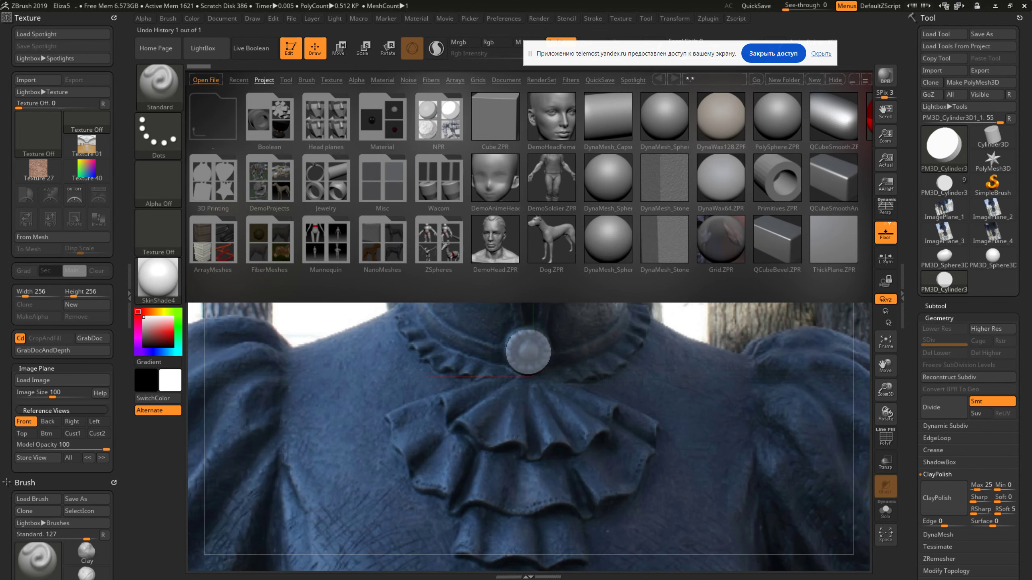
click(633, 80)
click(600, 80)
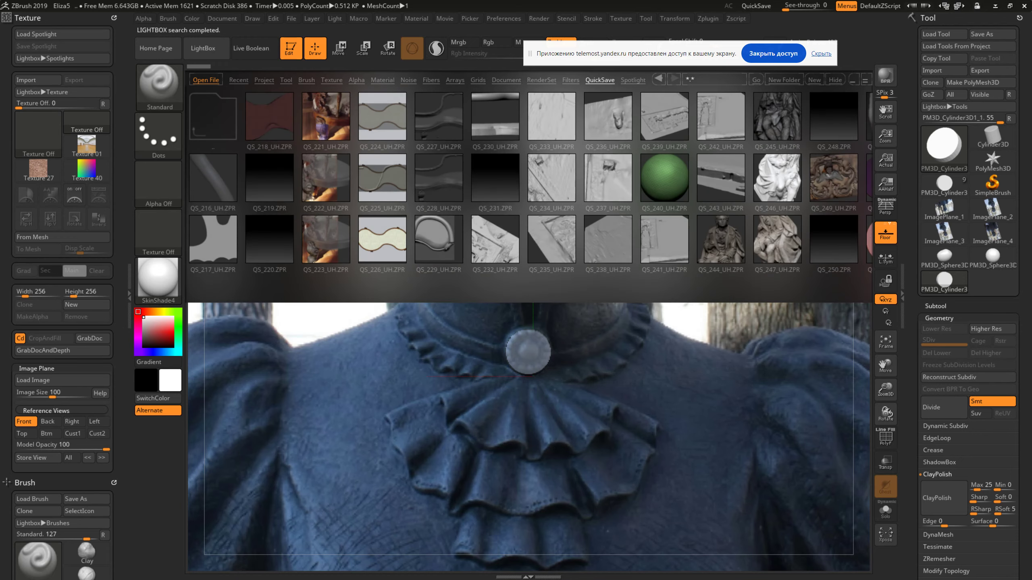
click(633, 80)
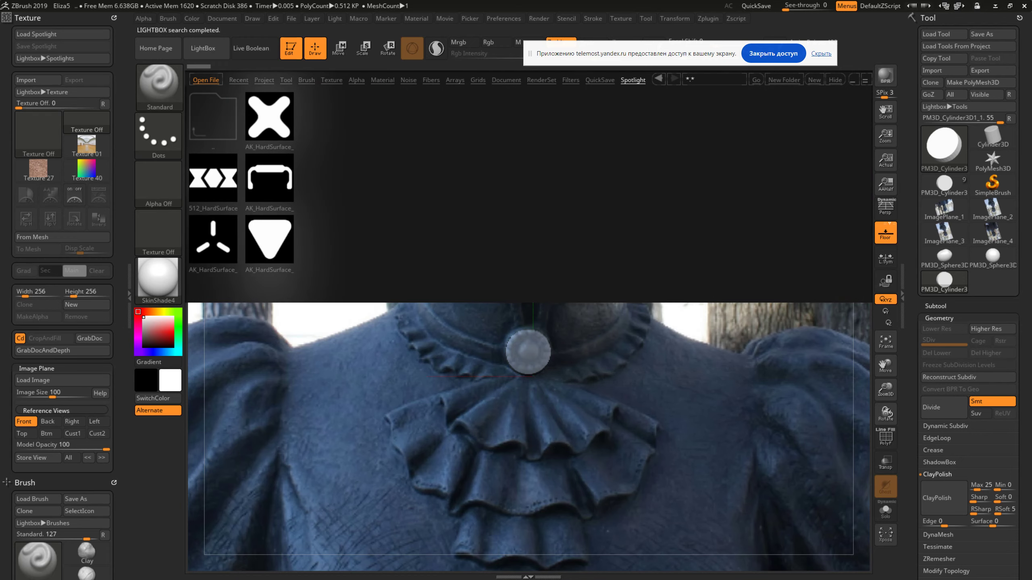
click(238, 80)
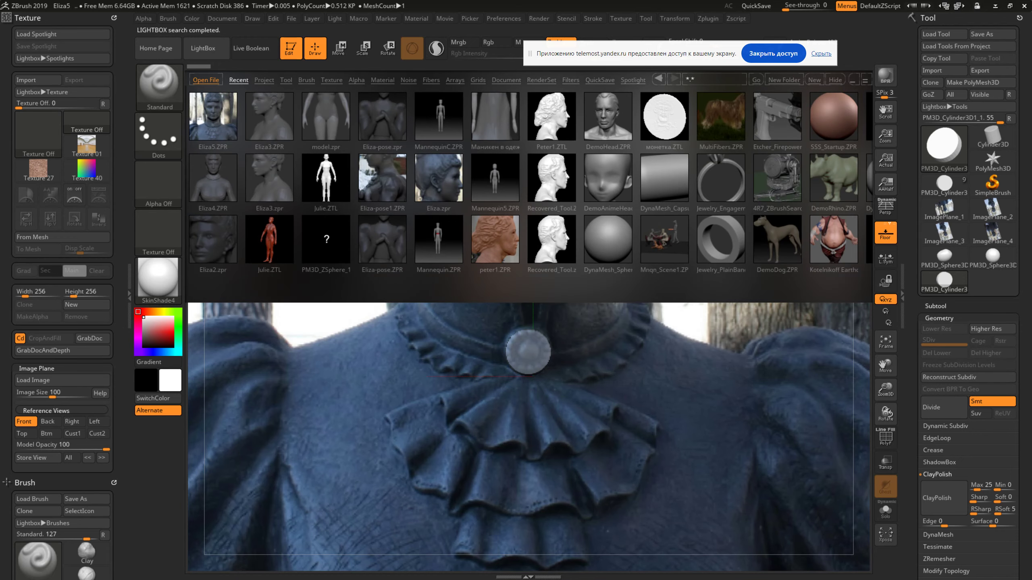
double_click(213, 117)
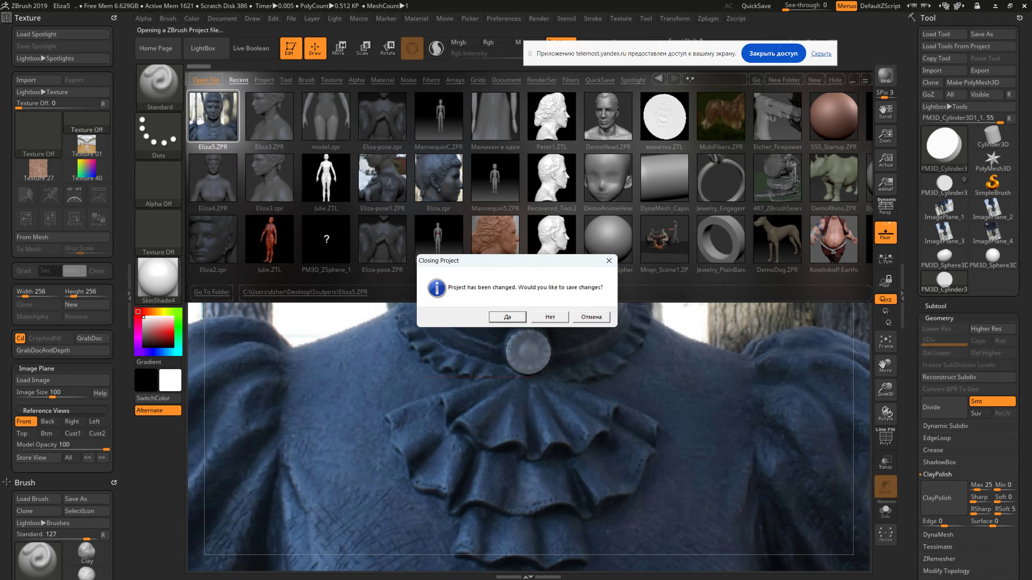
key(Escape)
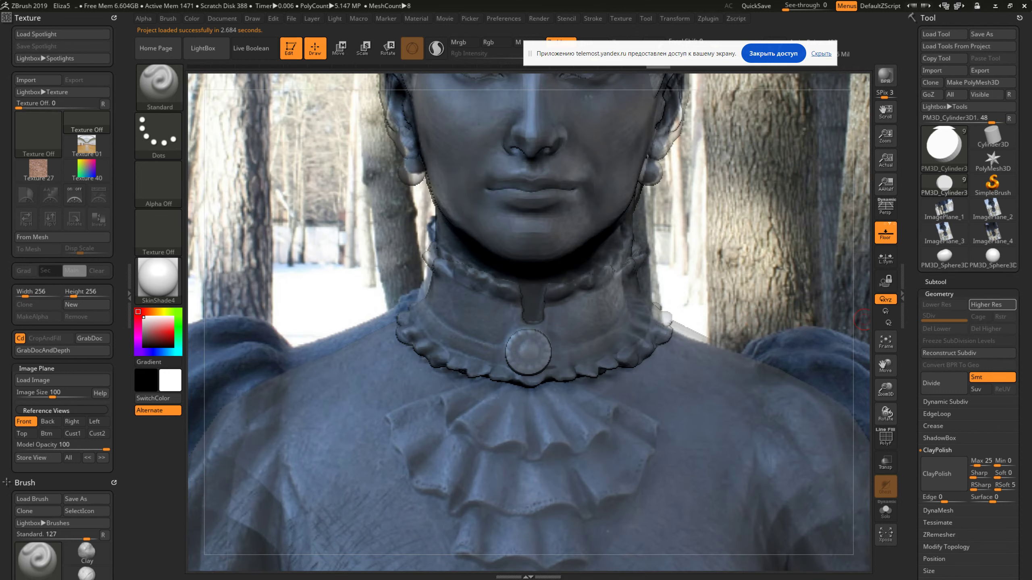
Expand the Subtool list, glance at the browser and return to ZBrush
click(935, 281)
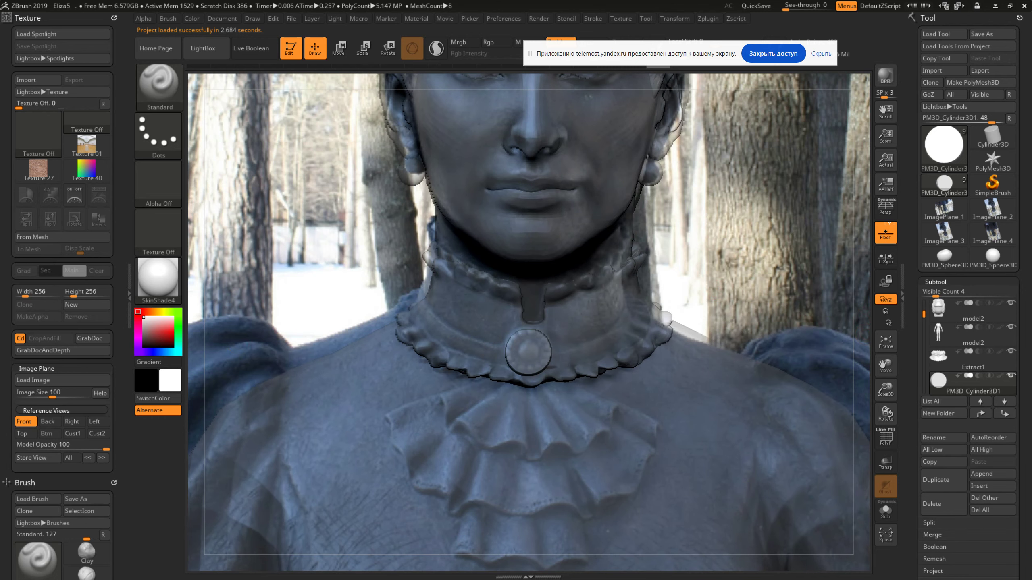
key(alt+Tab)
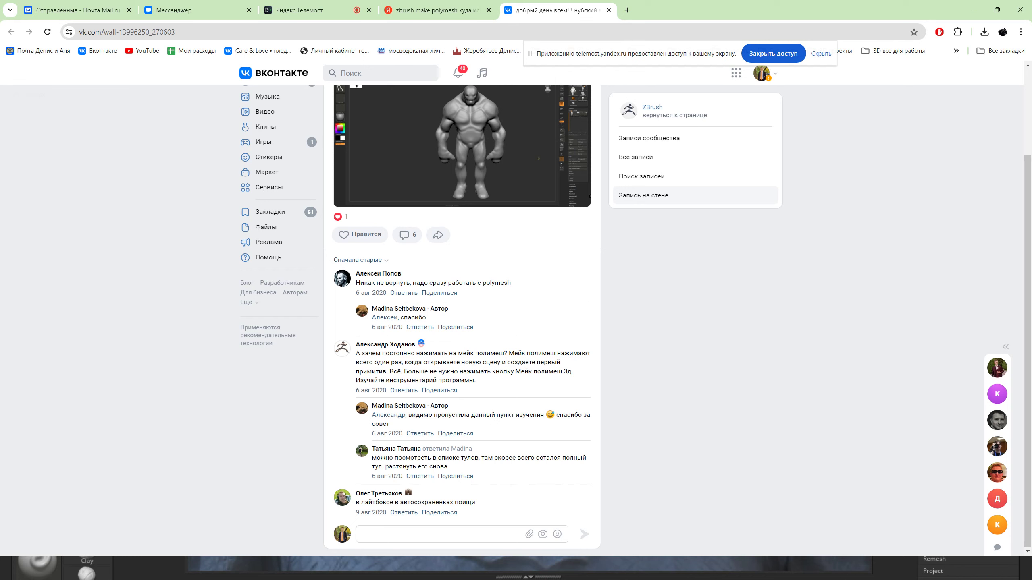
click(974, 10)
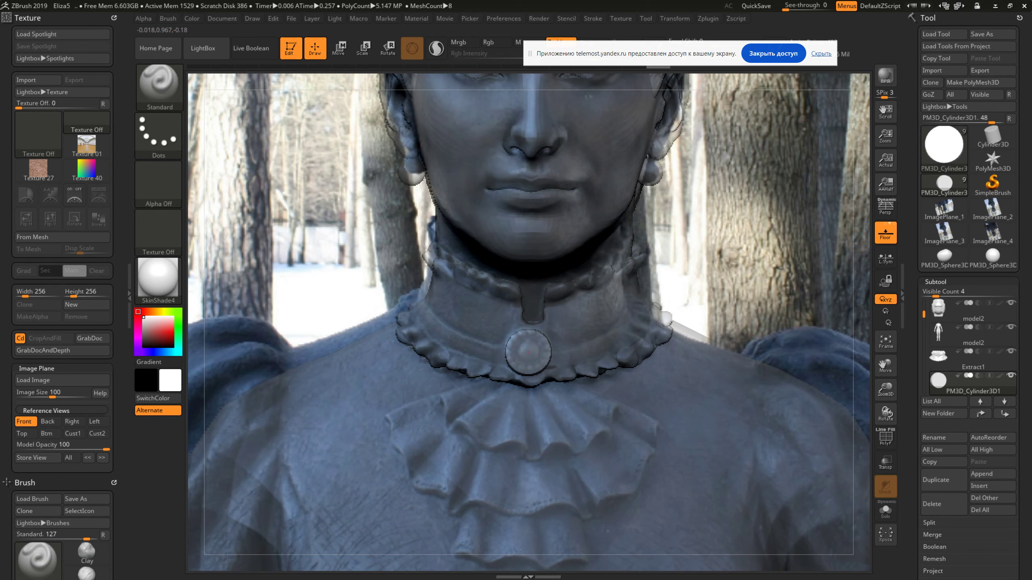
Orbit the bust, snap to front view and zoom in on the neck and brooch
mouse_move(522, 349)
mouse_down()
mouse_move(618, 345)
mouse_move(526, 349)
mouse_up()
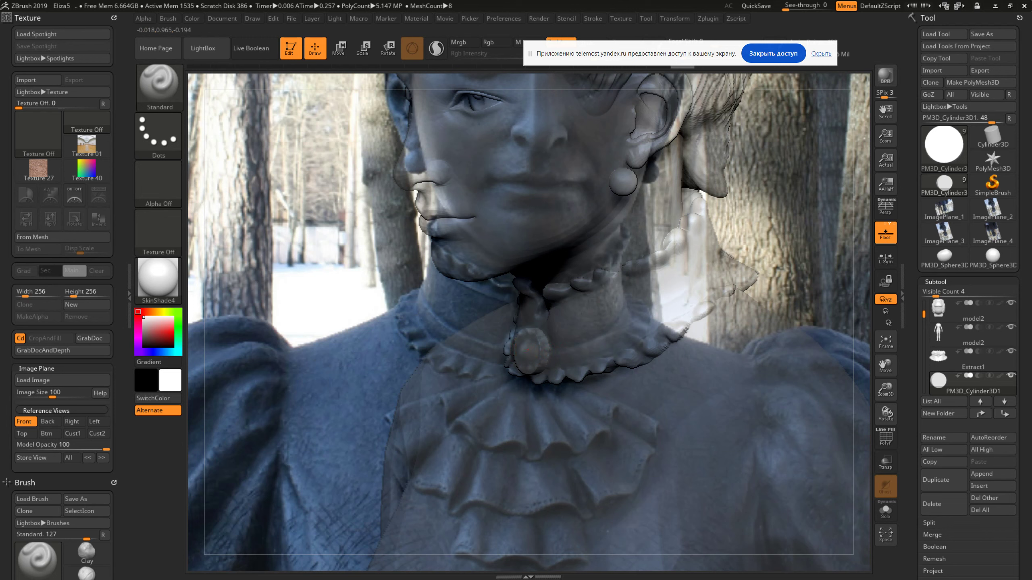
drag(526, 349, 558, 354)
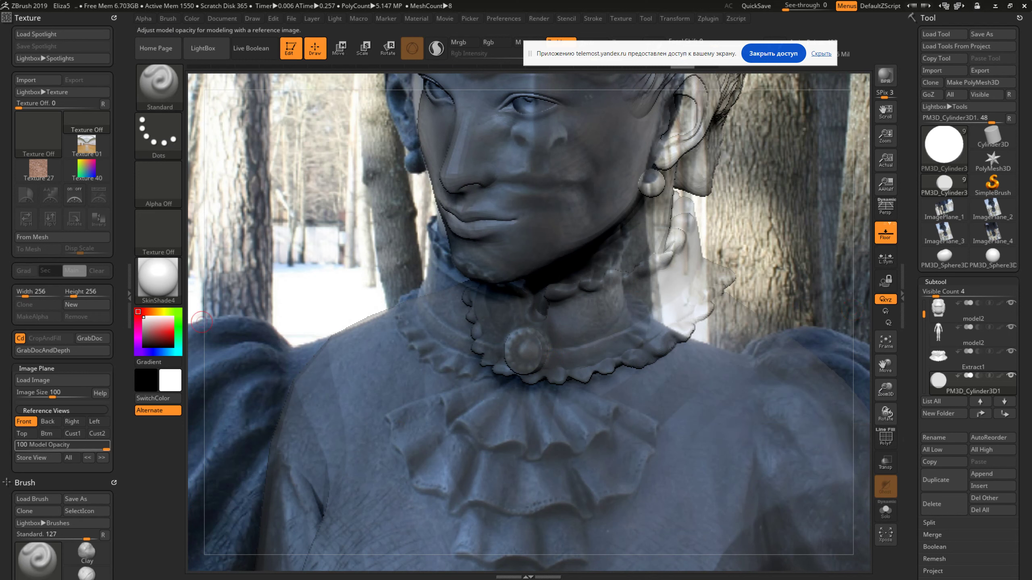
click(23, 421)
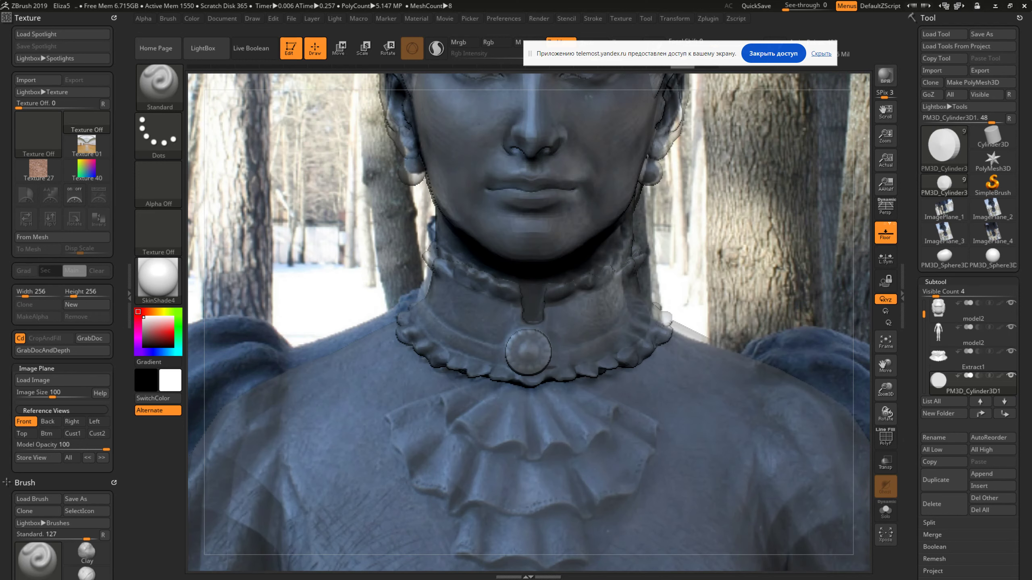
key(space)
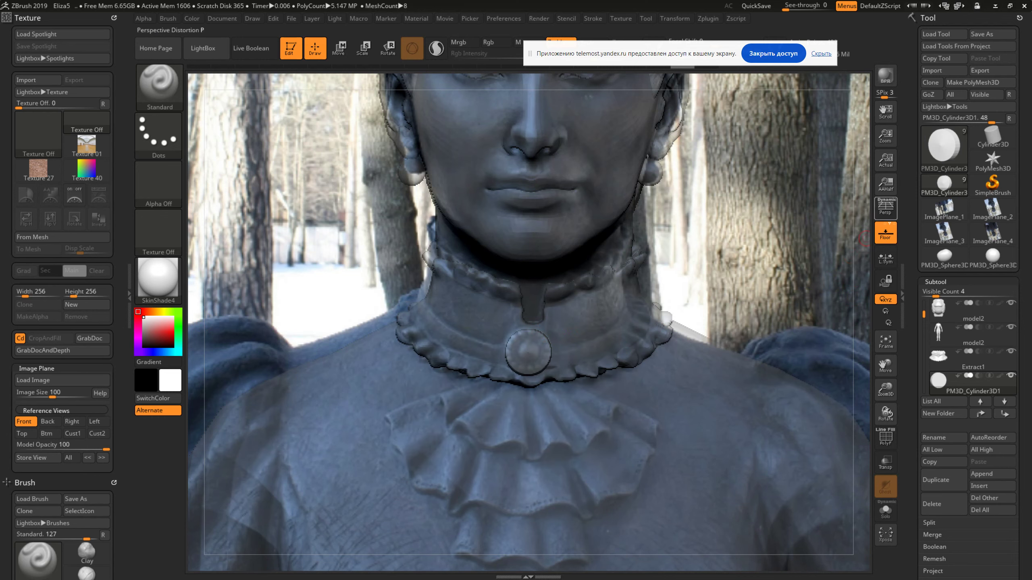
drag(885, 135, 886, 117)
drag(527, 355, 682, 281)
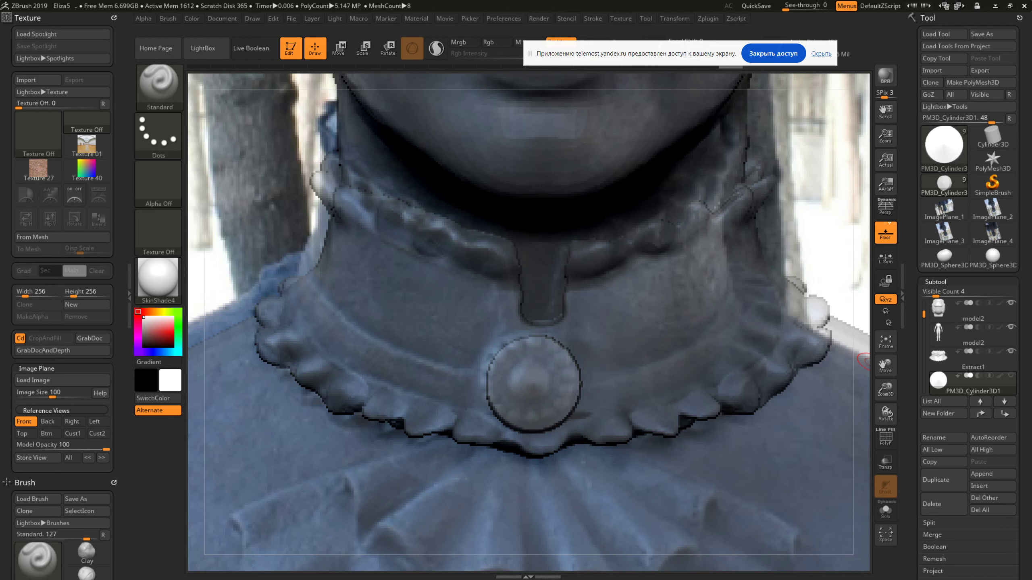
Open Tool > Geometry, check the SubTool list, and expand the DynaMesh options
scroll(969, 325, down, 5)
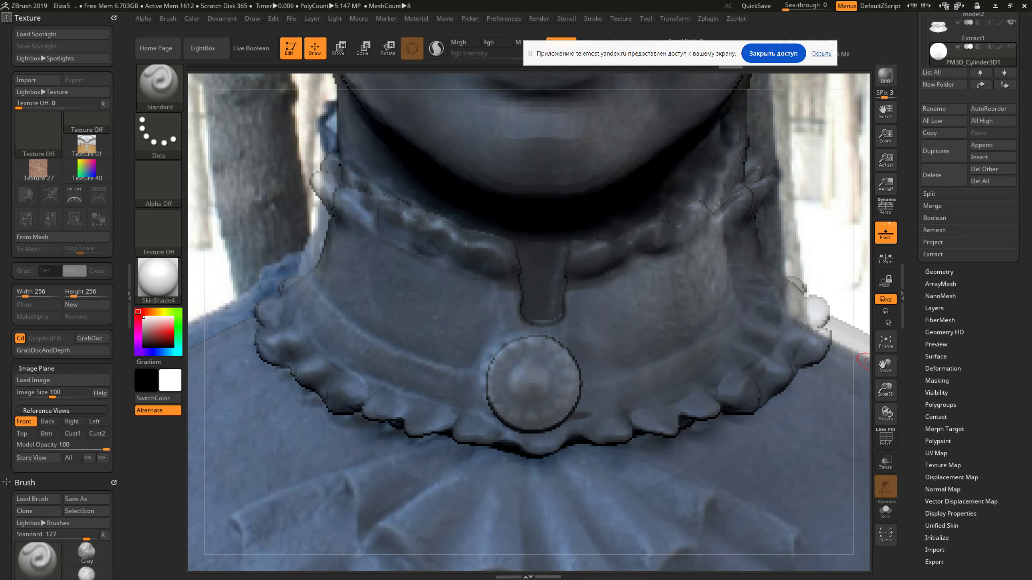
click(939, 272)
scroll(967, 162, up, 1)
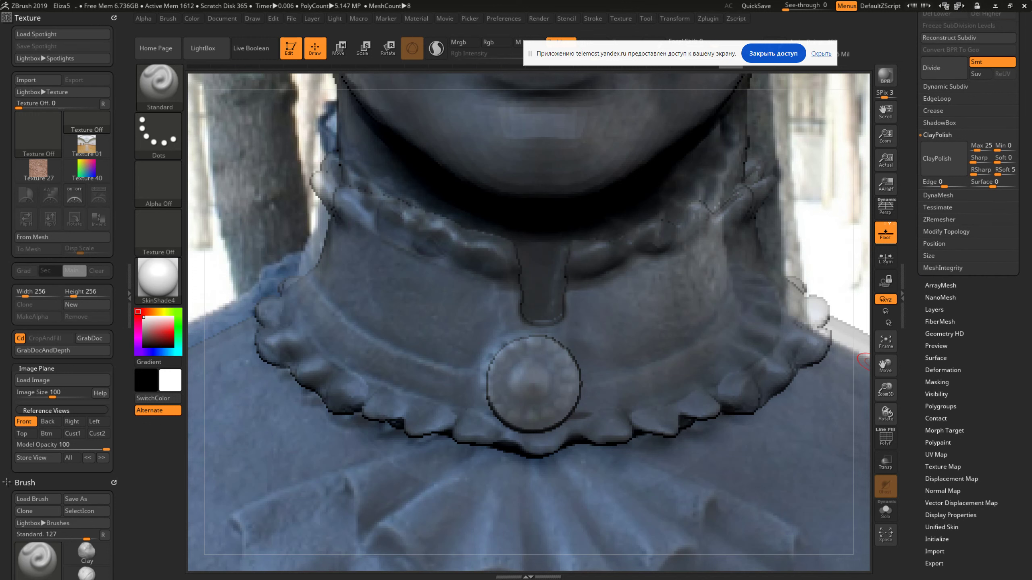
scroll(968, 285, up, 5)
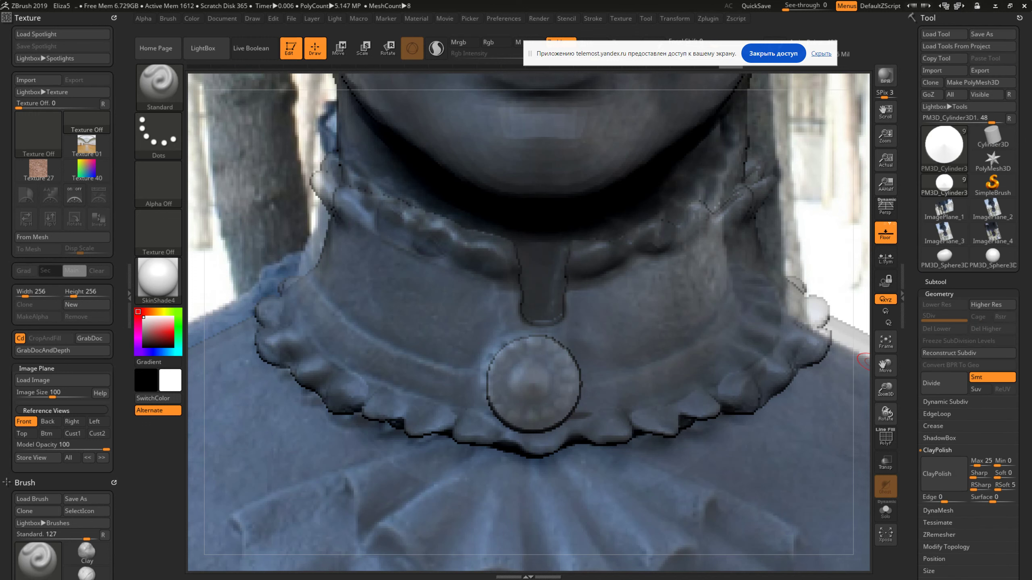
scroll(937, 288, down, 2)
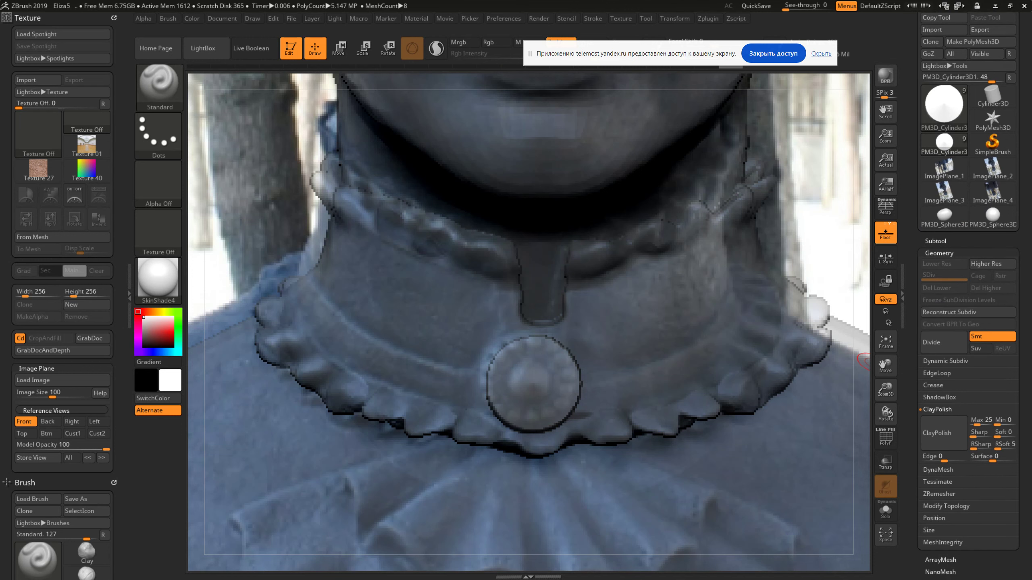
click(935, 241)
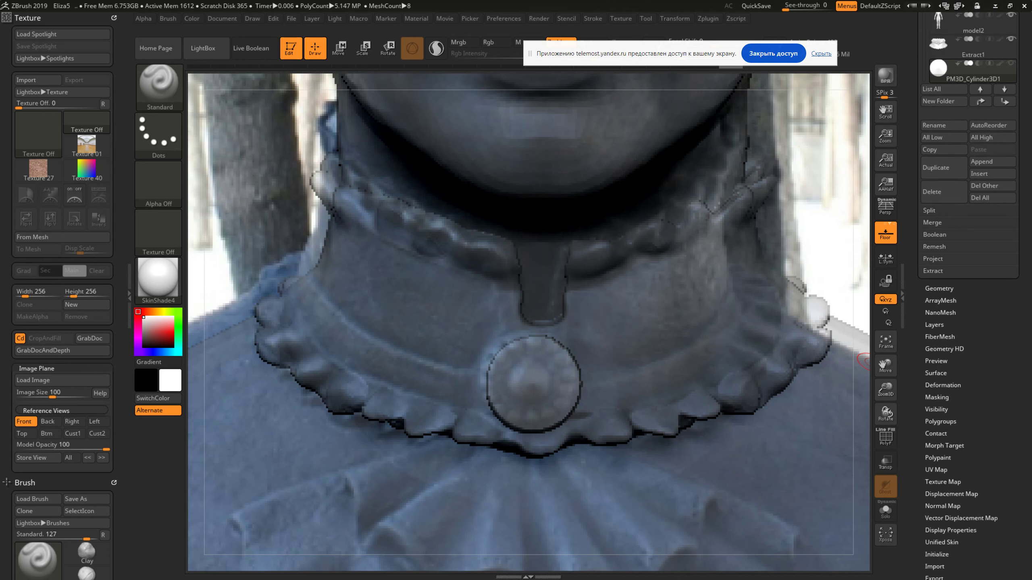
scroll(969, 285, down, 1)
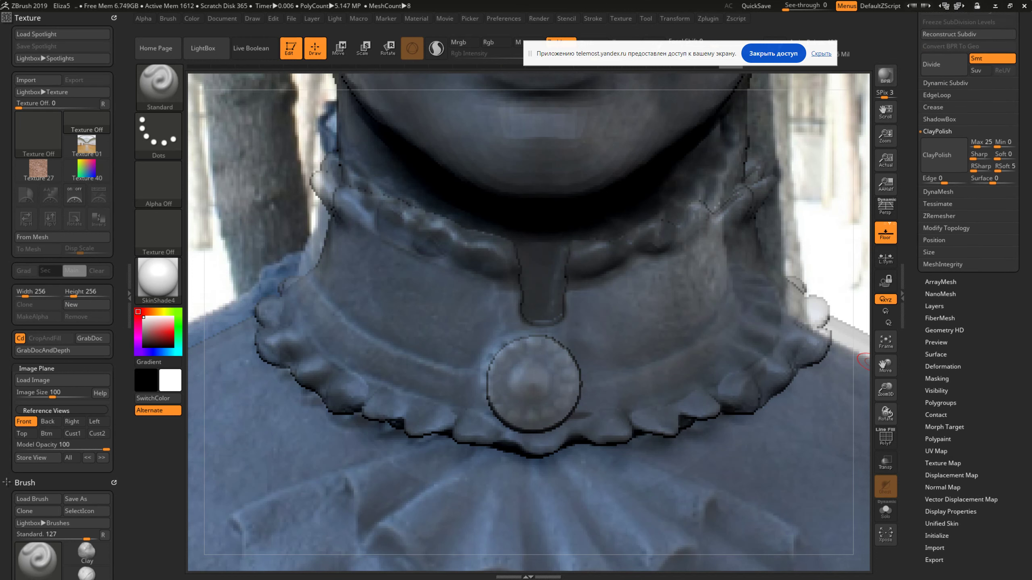
click(939, 271)
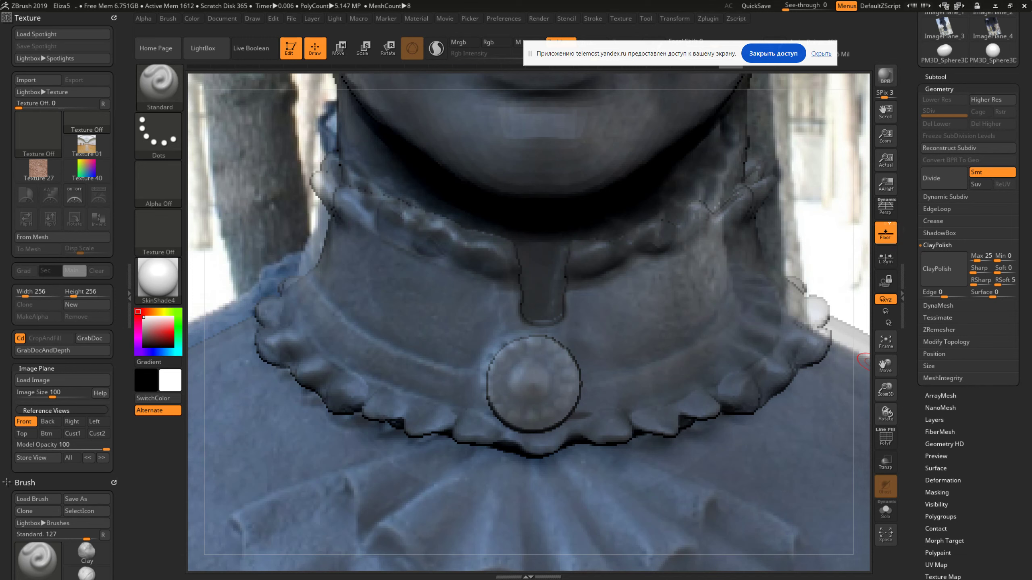
click(938, 305)
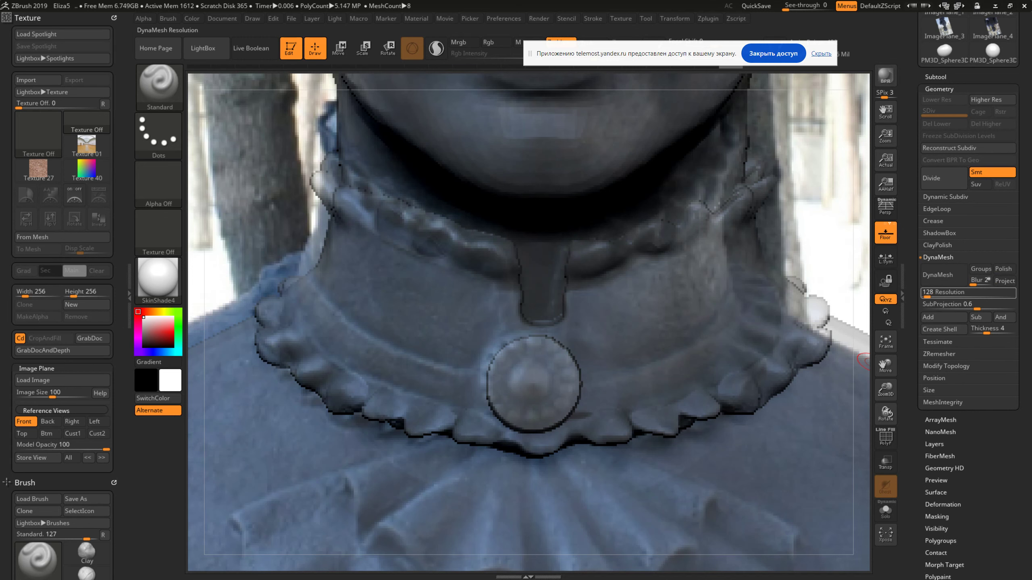
DynaMesh the brooch disc at resolution 128, then view it from the left up close
click(944, 275)
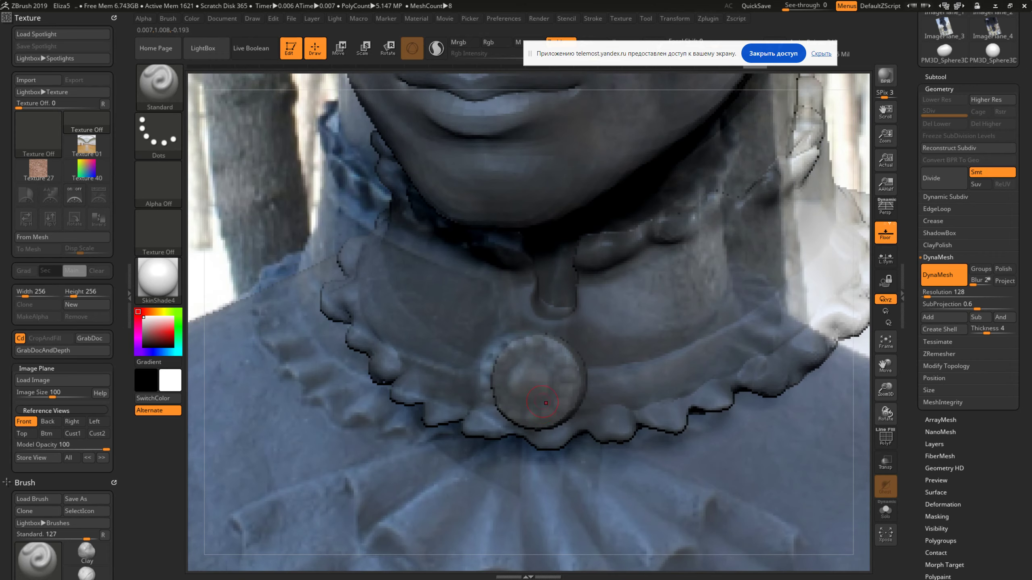
click(98, 422)
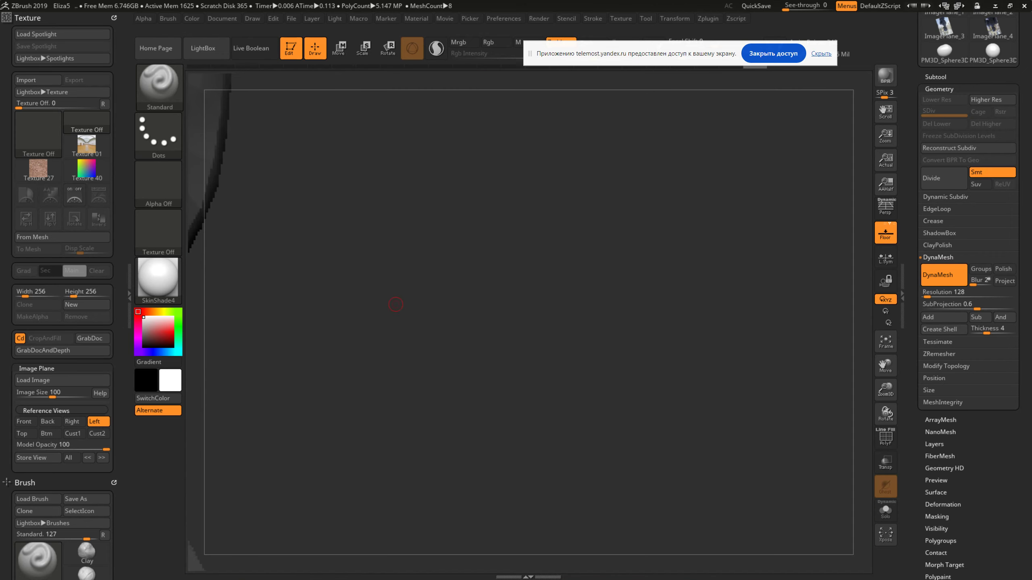
mouse_move(395, 304)
ctrl+right_down()
mouse_move(567, 324)
mouse_move(791, 131)
ctrl+right_up()
click(886, 160)
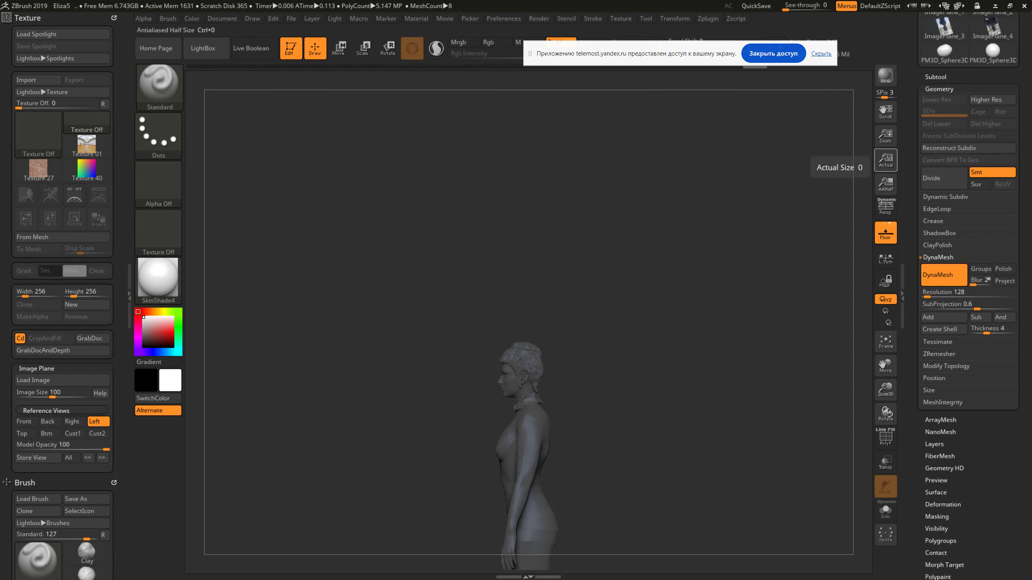
mouse_move(528, 487)
ctrl+right_down()
mouse_move(570, 371)
mouse_move(567, 285)
mouse_move(488, 284)
ctrl+right_up()
mouse_move(528, 447)
ctrl+right_down()
mouse_move(537, 346)
mouse_move(508, 305)
mouse_move(494, 252)
mouse_move(829, 361)
ctrl+right_up()
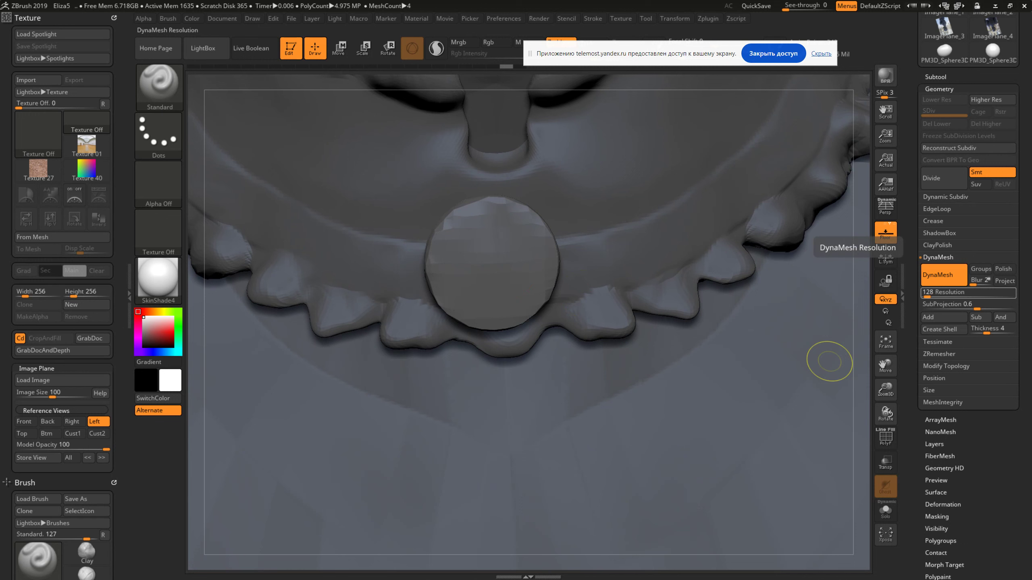
Try DynaMesh resolutions of 592 and 336, undoing back to 592
click(938, 257)
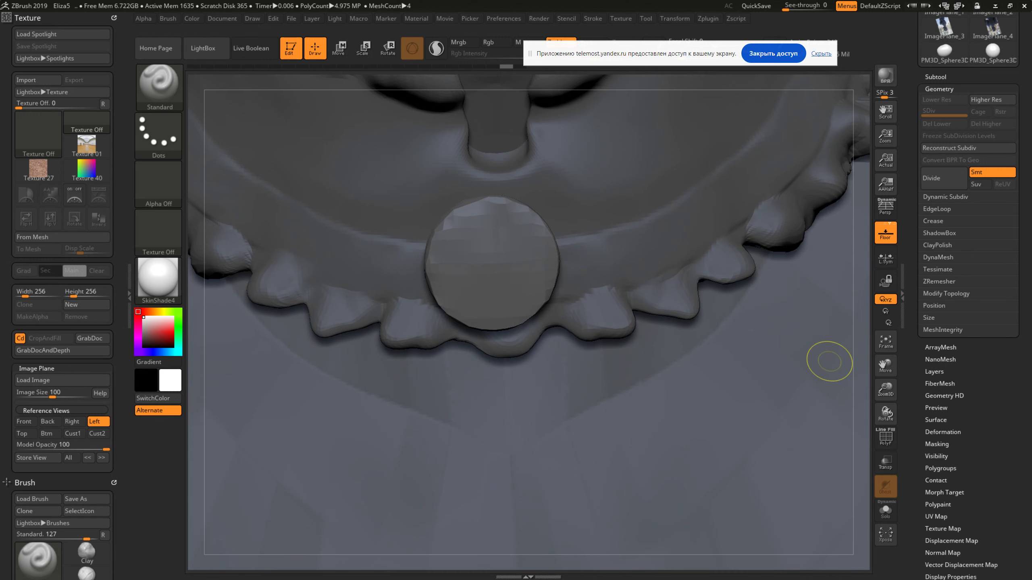
click(938, 257)
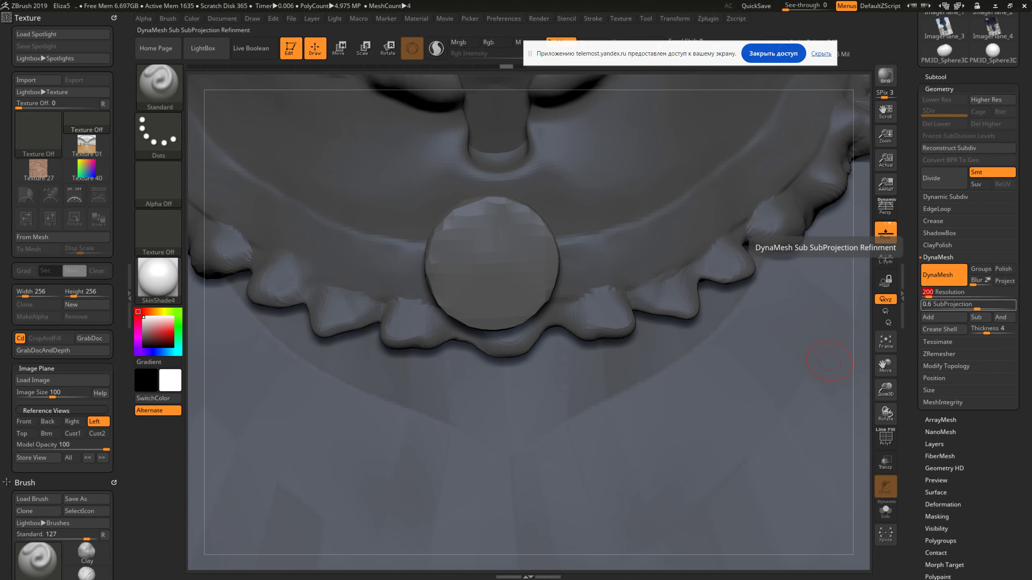
drag(930, 291, 852, 300)
text(592)
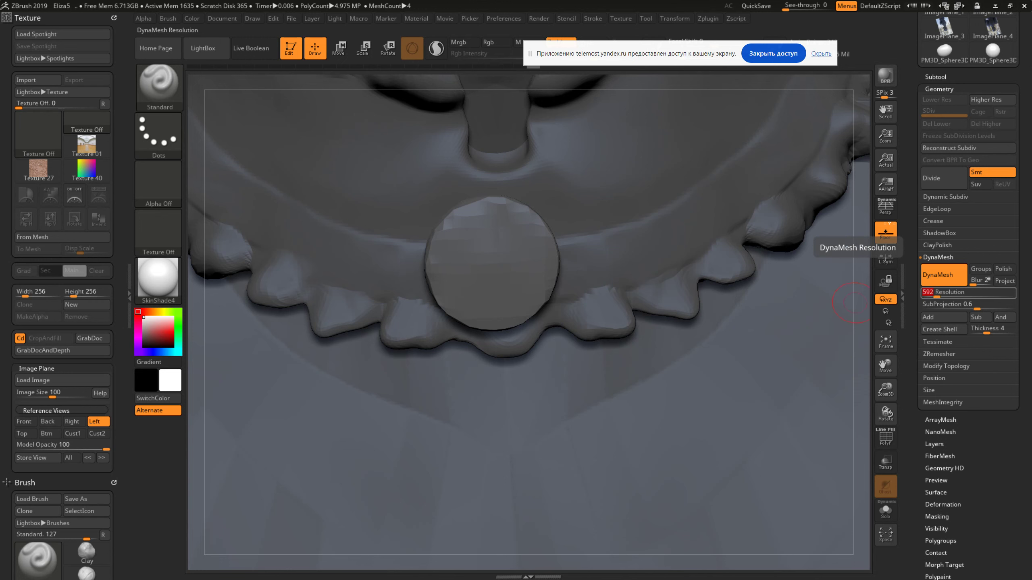
click(938, 275)
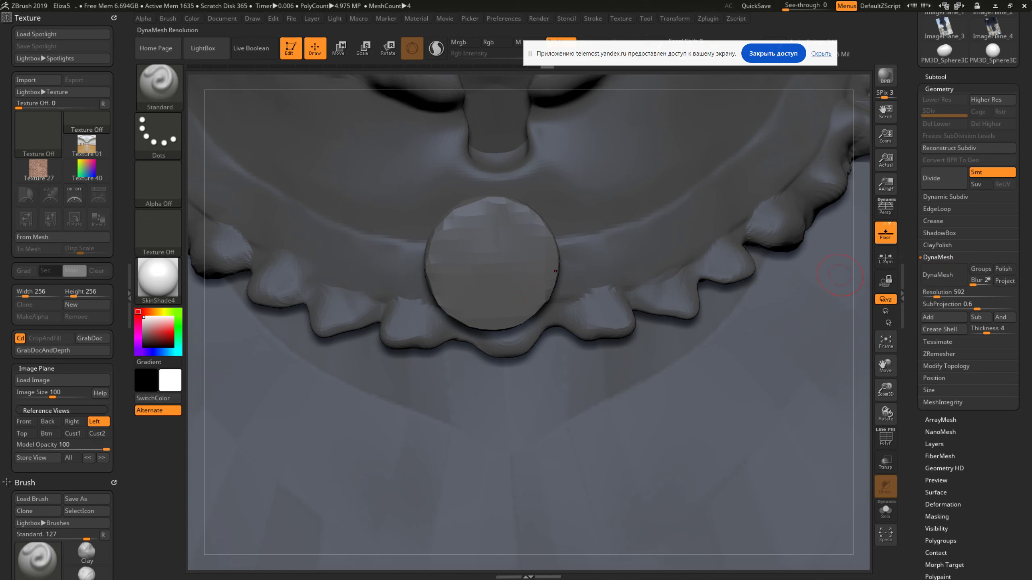
drag(935, 292, 929, 292)
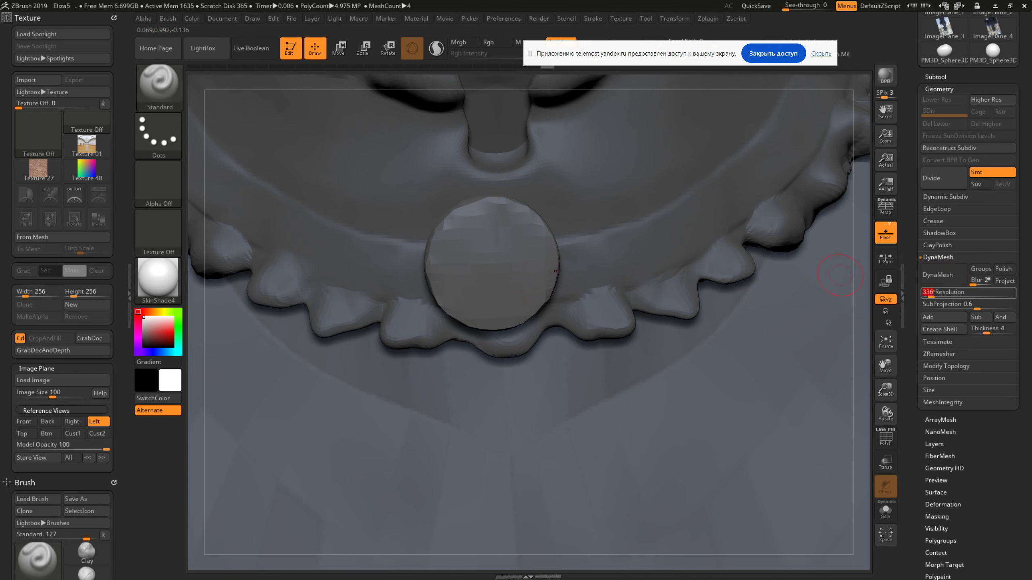
key(ctrl+z)
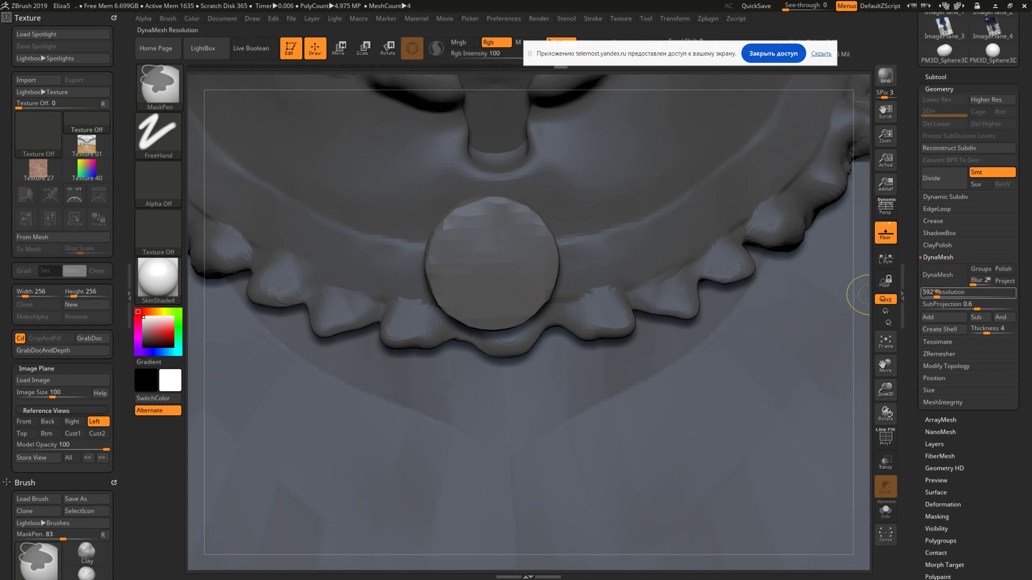
Make PM3D_Cylinder3D1 the active subtool and expand its Geometry settings
scroll(968, 304, up, 5)
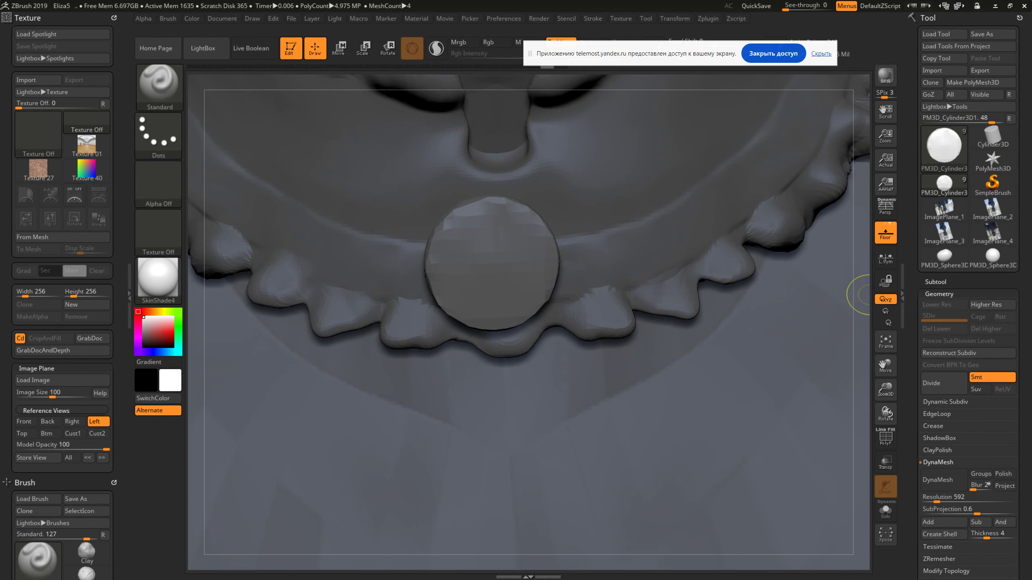
scroll(968, 284, down, 2)
click(935, 191)
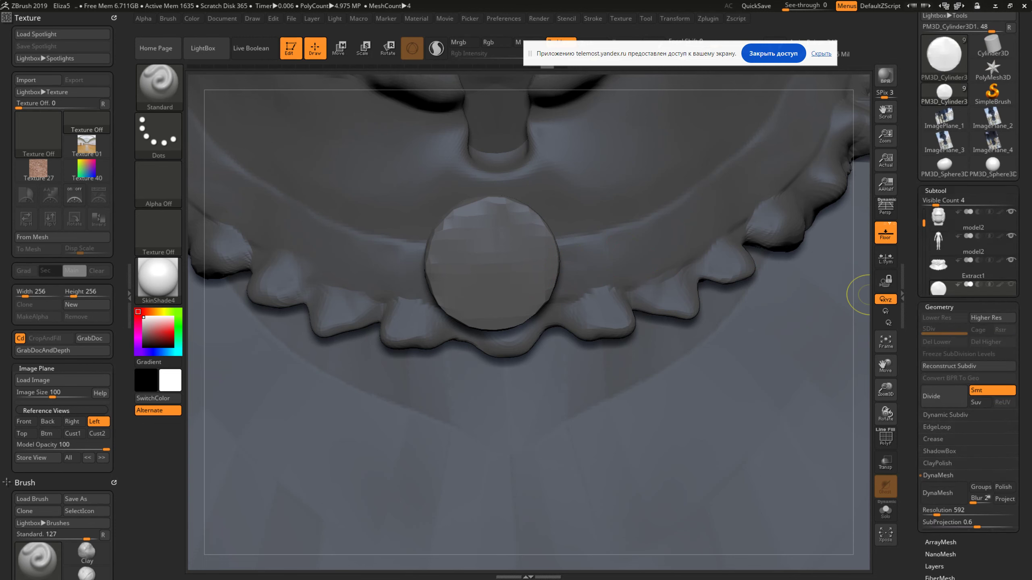
click(942, 291)
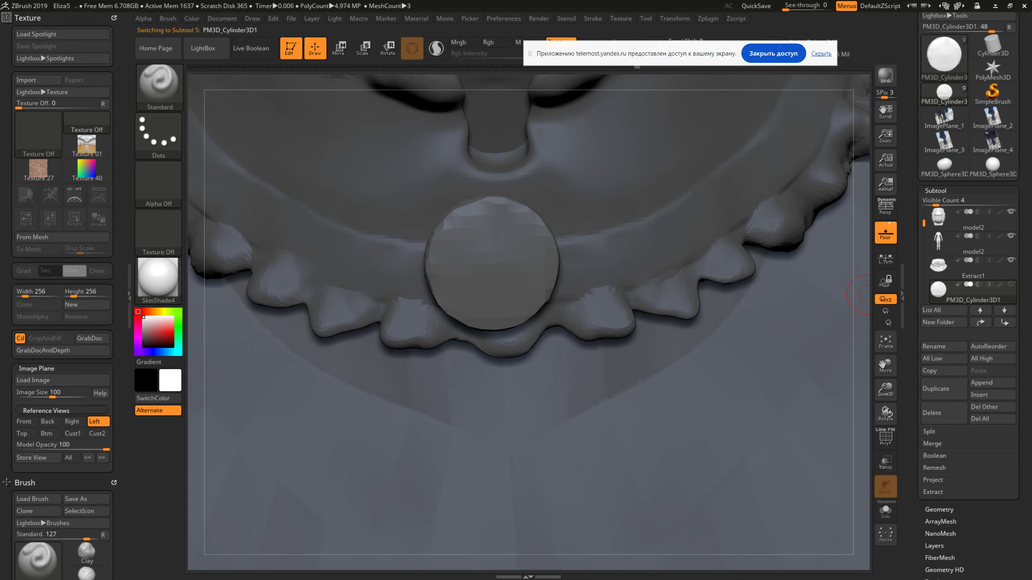
scroll(869, 440, down, 4)
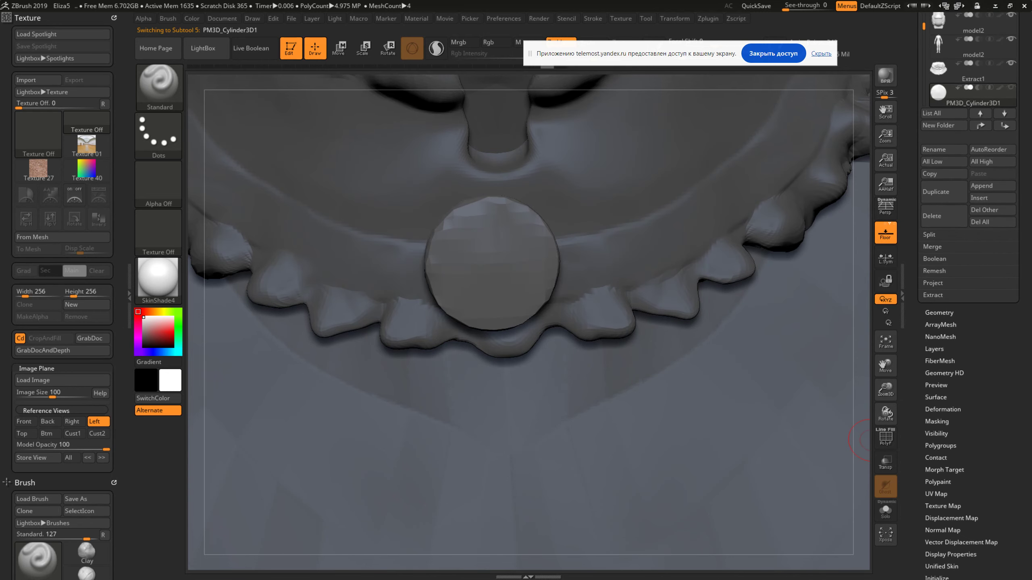
scroll(870, 440, down, 3)
click(939, 193)
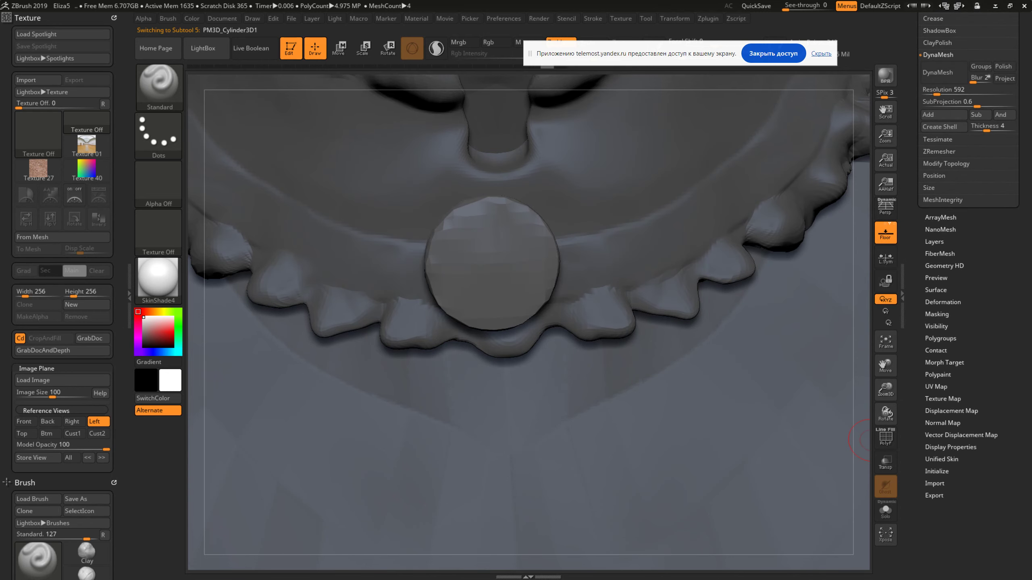
Enter a new resolution and DynaMesh the disc at it
scroll(967, 203, down, 5)
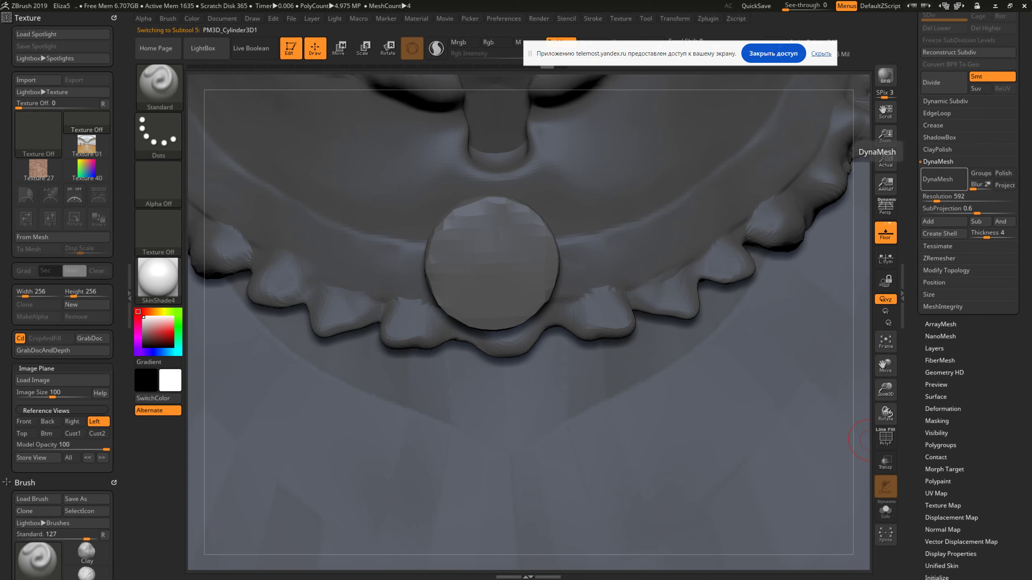
click(928, 196)
text(300)
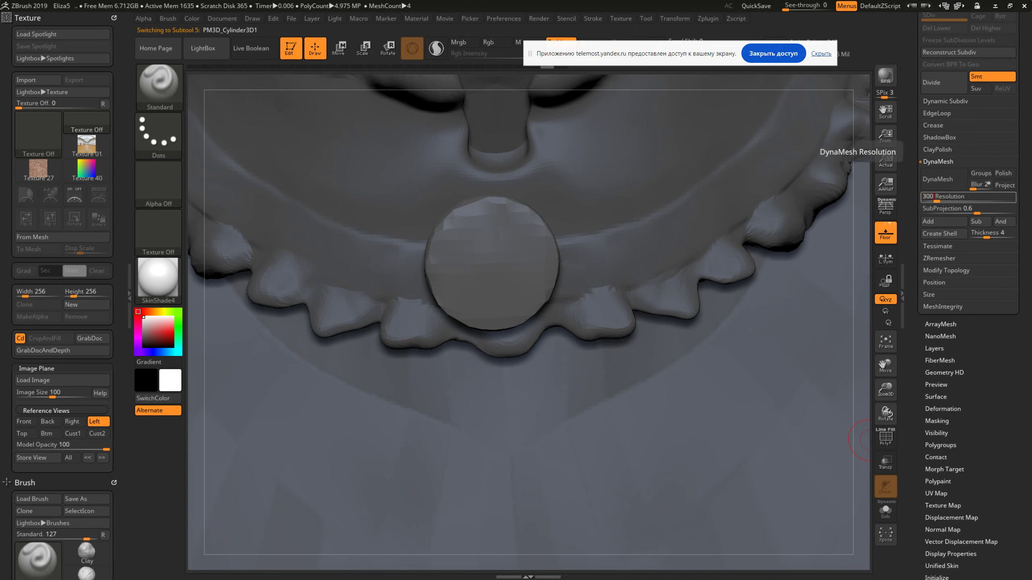
text(304)
key(Return)
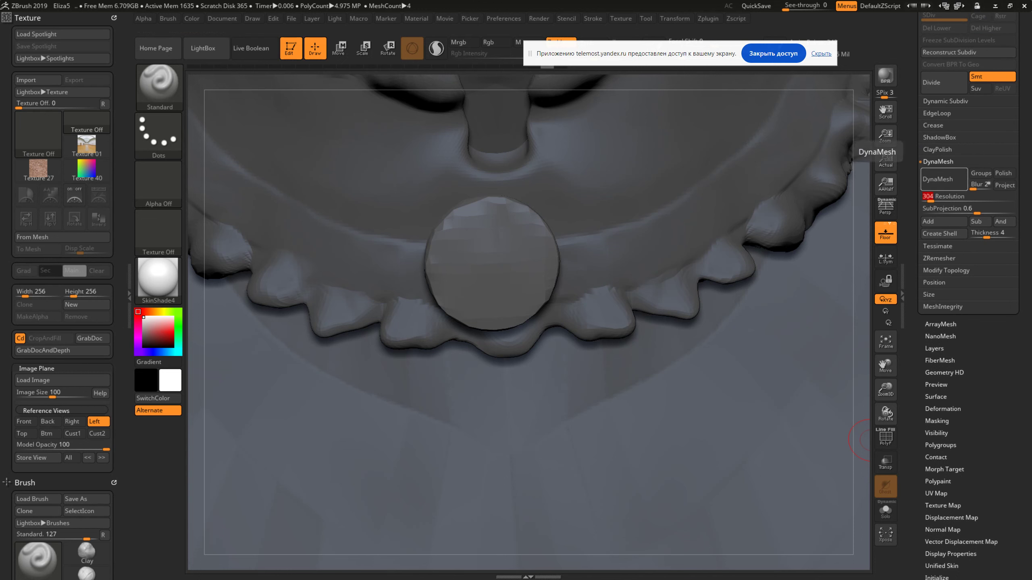
click(939, 179)
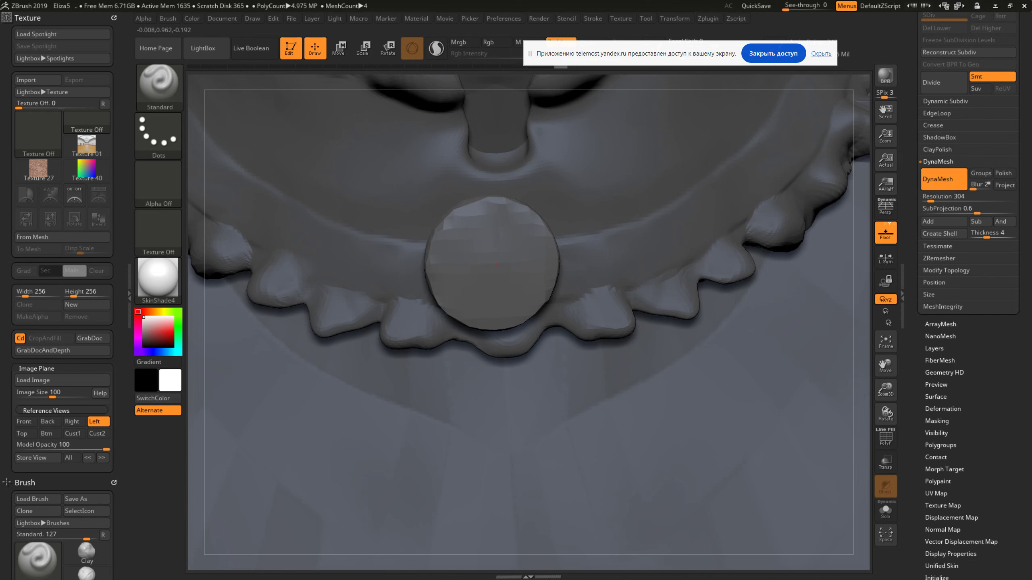
drag(496, 266, 496, 274)
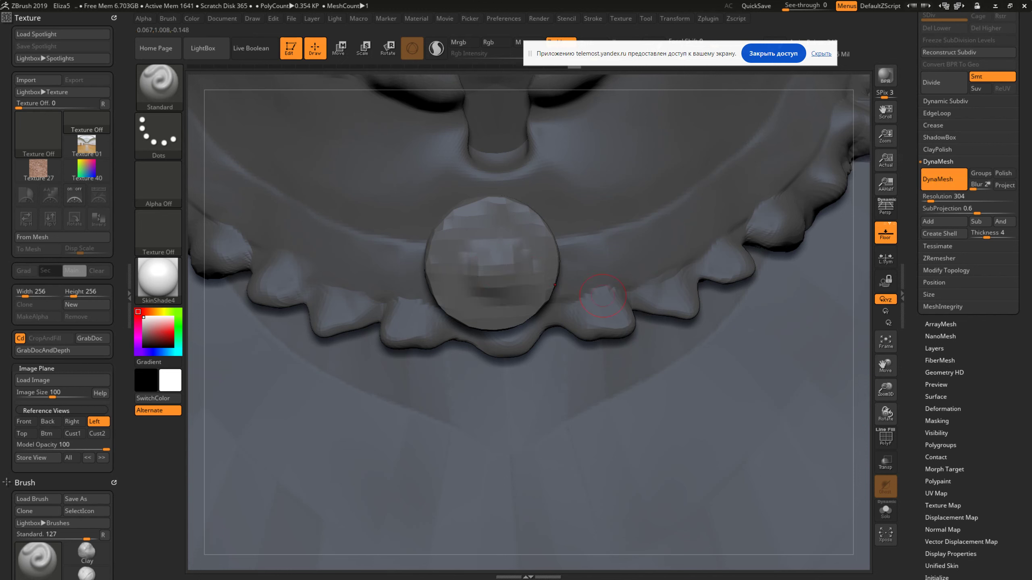
ctrl+drag(857, 220, 865, 221)
Remesh the disc at resolution 784, then at 408, with the PolyF wireframe shown
drag(929, 197, 947, 196)
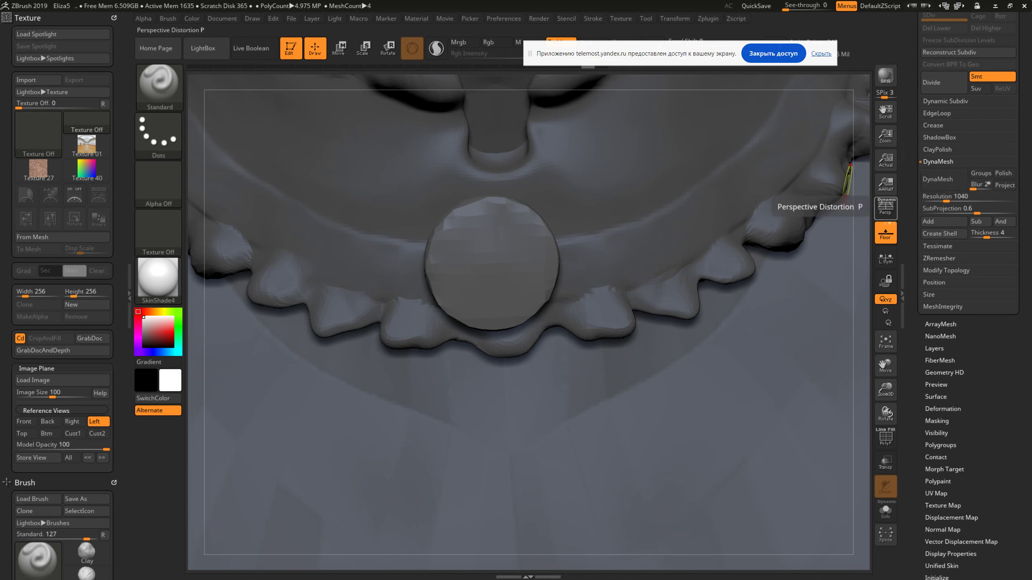
drag(947, 197, 941, 197)
click(943, 179)
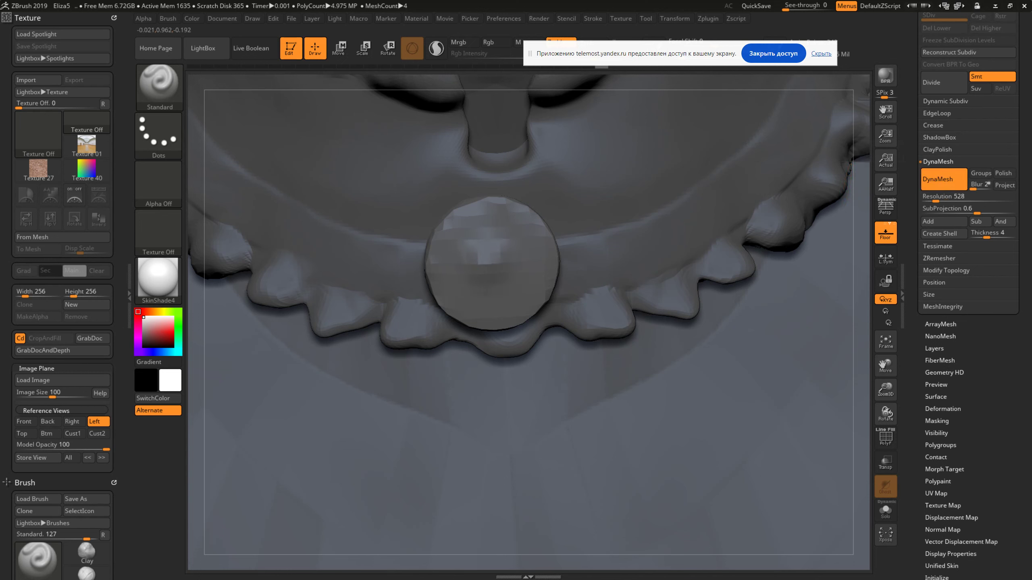
key(ctrl)
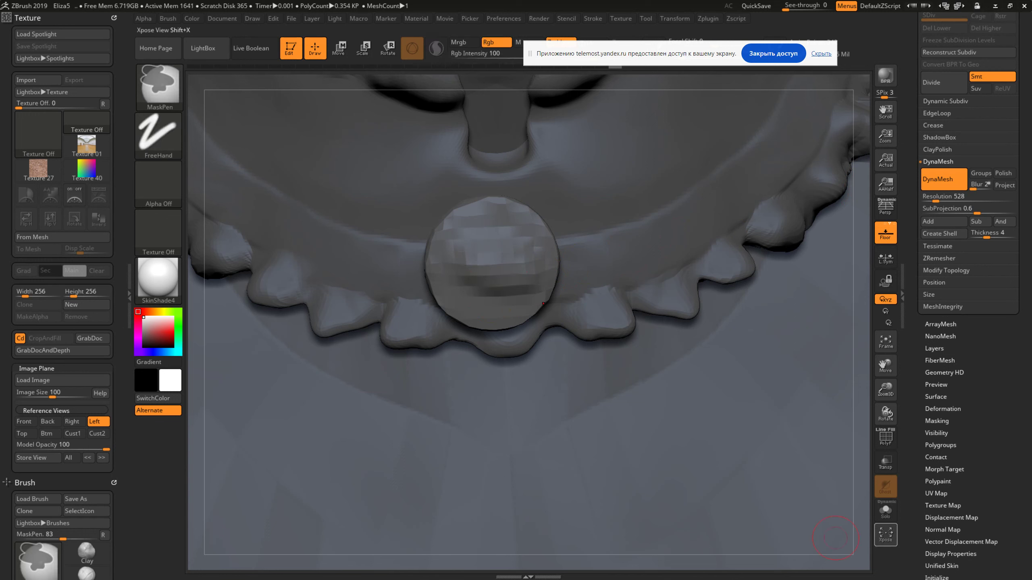
click(886, 438)
drag(943, 196, 928, 196)
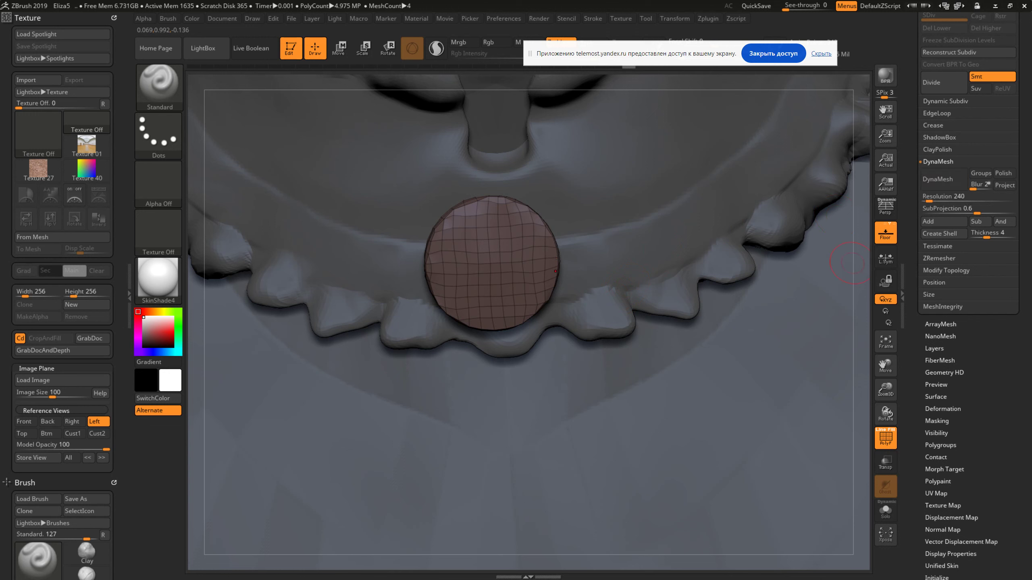
ctrl+drag(449, 255, 812, 194)
Lower the subprojection to about 0.385 and smooth the raised band on the disc
drag(977, 210, 969, 210)
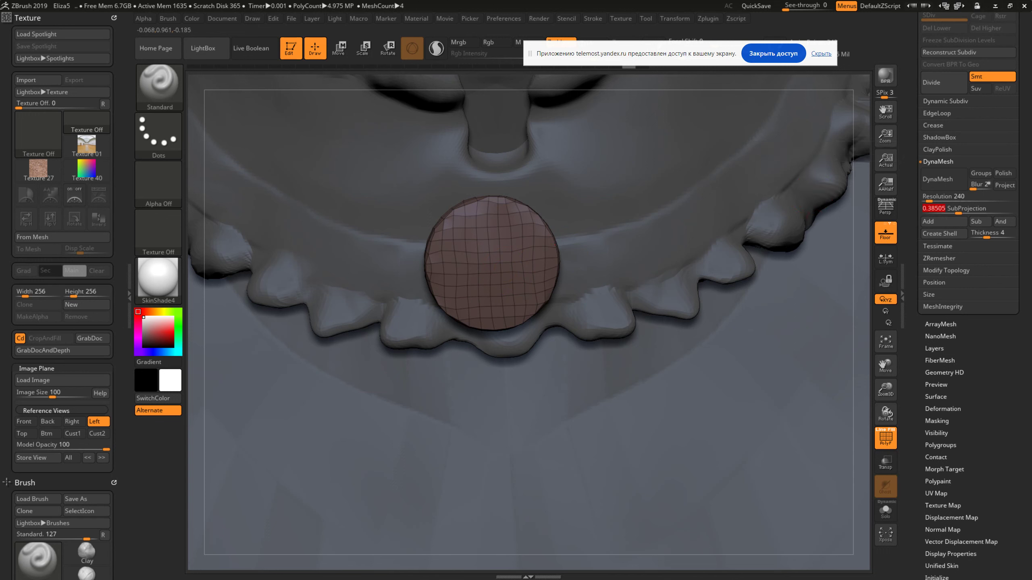
drag(448, 256, 501, 273)
key(ctrl+z)
key(shift)
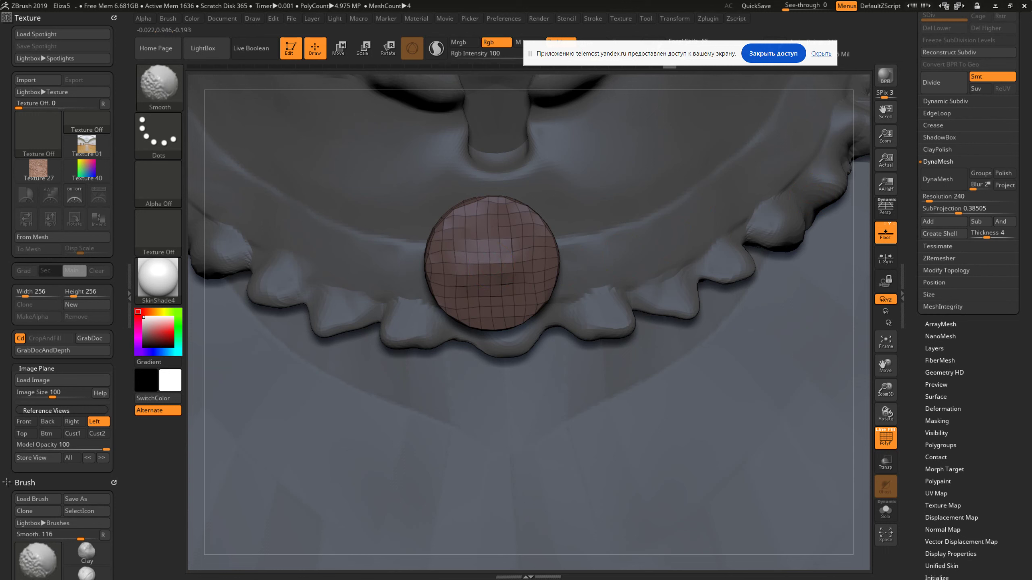
shift+drag(457, 244, 498, 256)
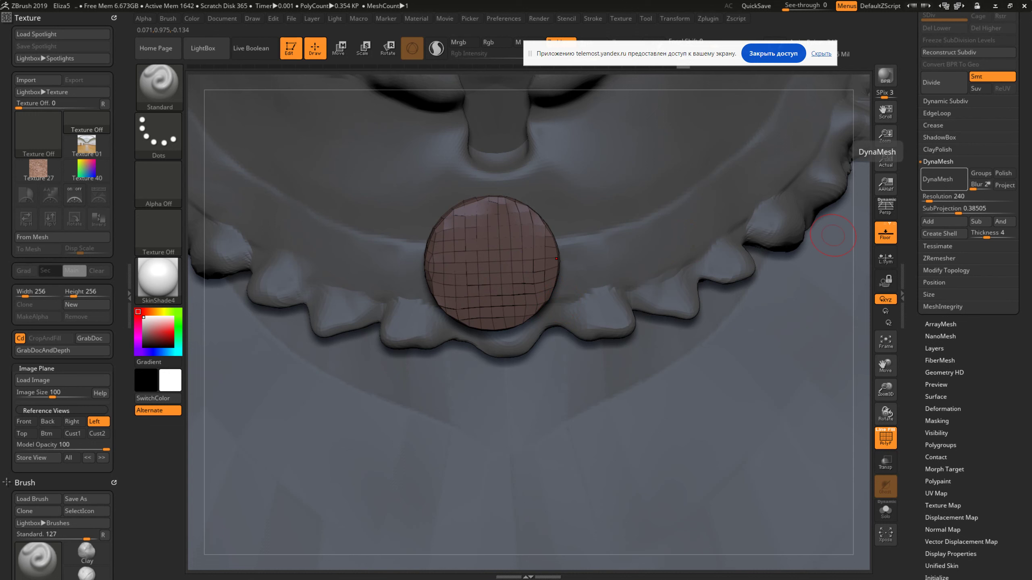
Remesh the disc into an even grid, then DynaMesh it at resolution 1984
click(937, 179)
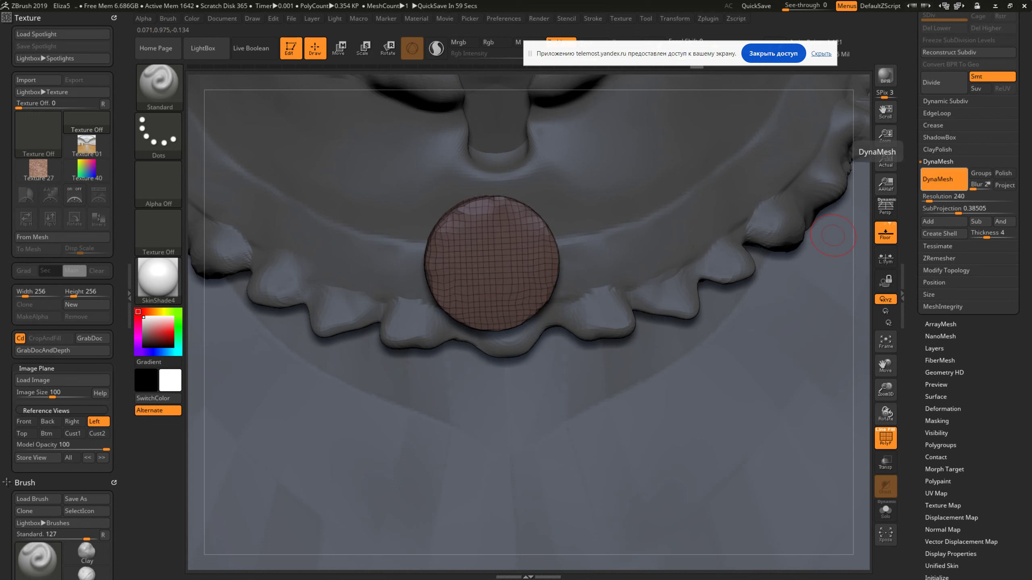
click(938, 179)
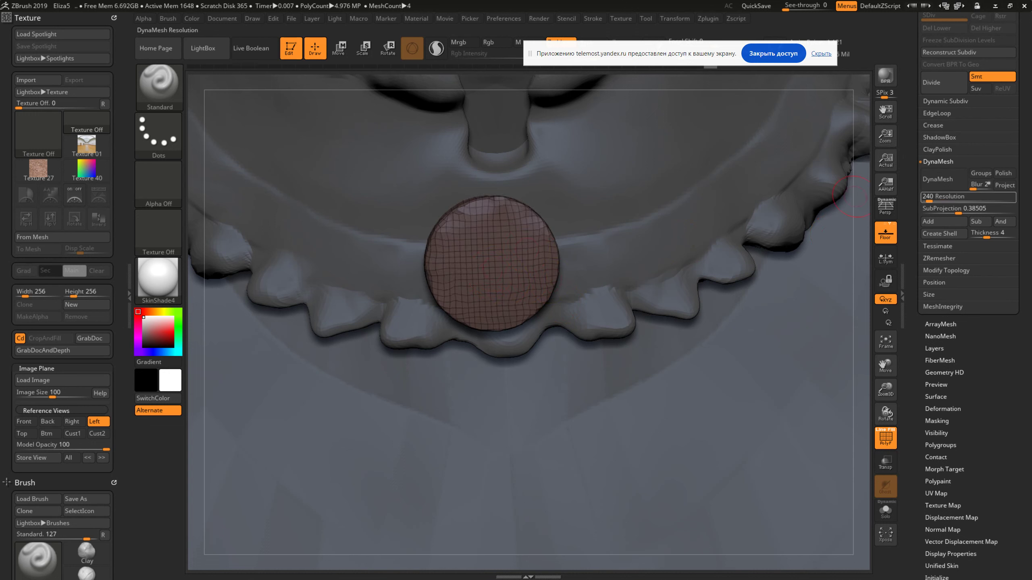
drag(930, 197, 967, 196)
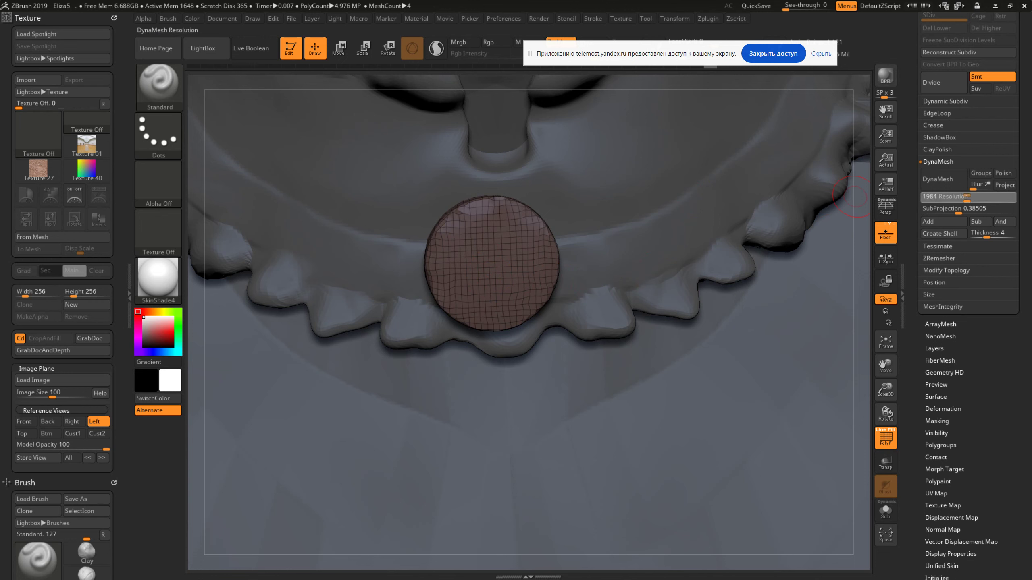
click(938, 180)
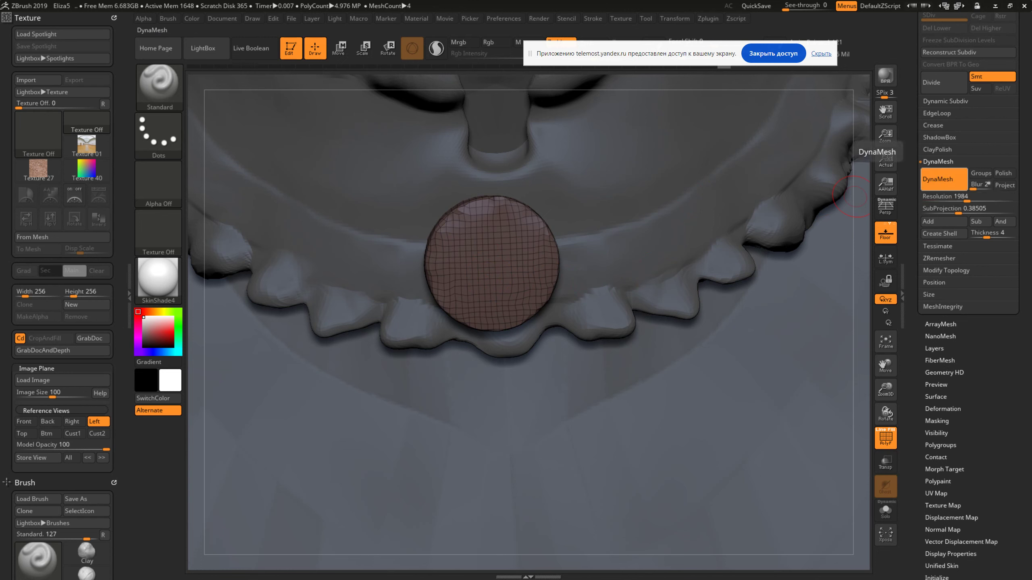
click(939, 180)
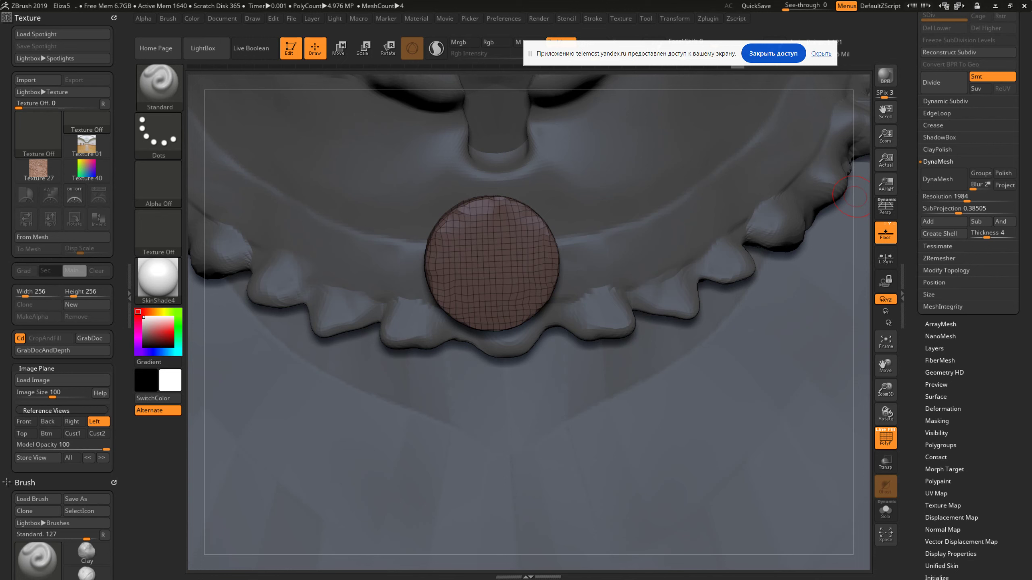
click(937, 149)
click(937, 173)
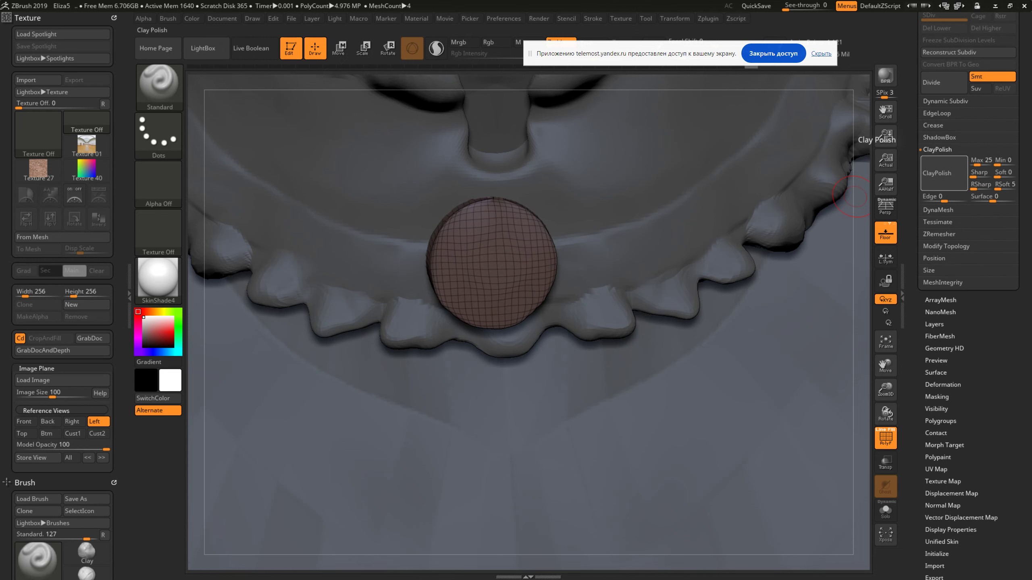
Set DynaMesh Resolution to 664 and Ctrl-drag on the canvas to remesh the disc into a dome
mouse_move(885, 134)
mouse_down()
mouse_move(885, 105)
mouse_move(845, 226)
mouse_up()
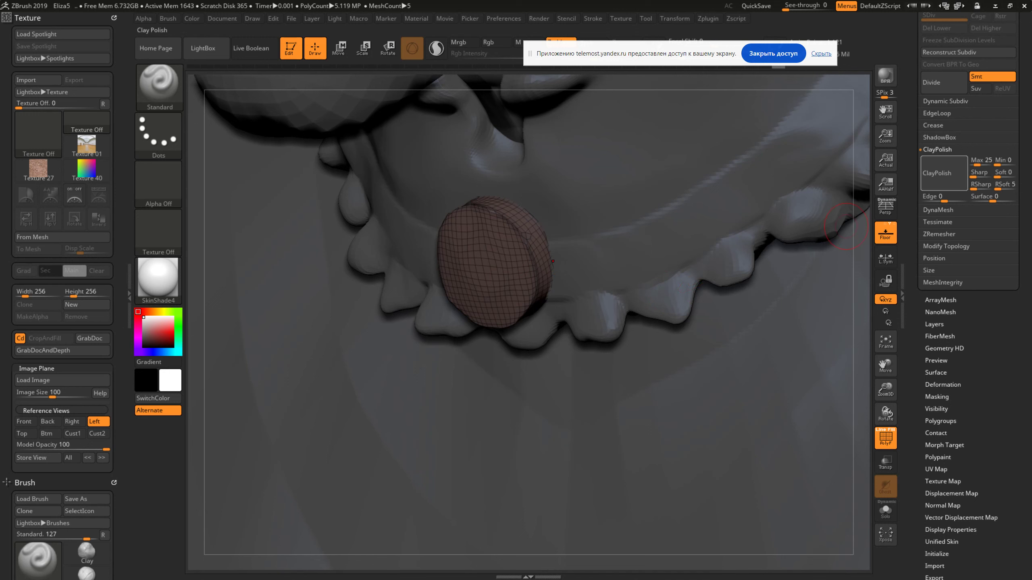
click(937, 149)
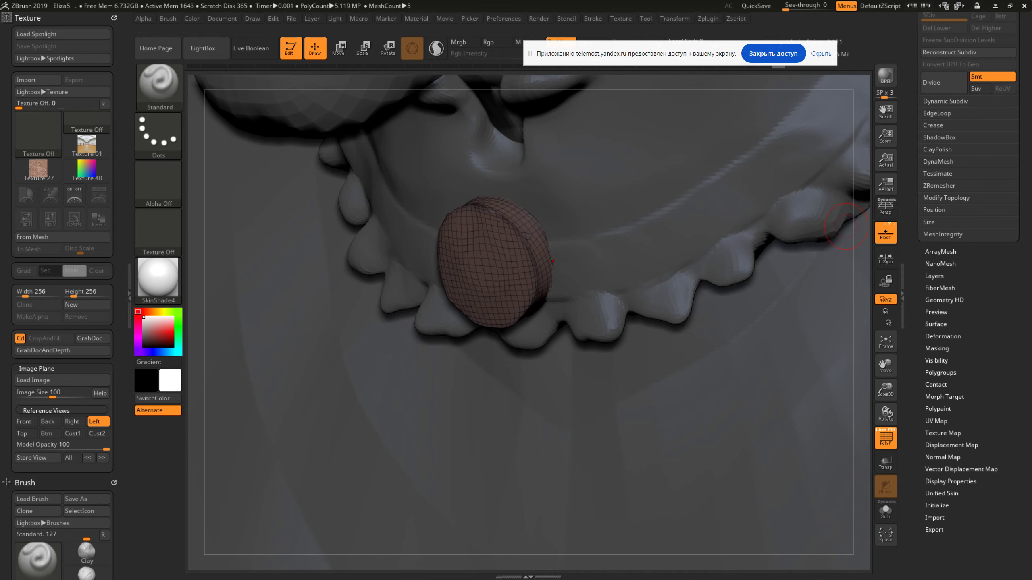
click(938, 161)
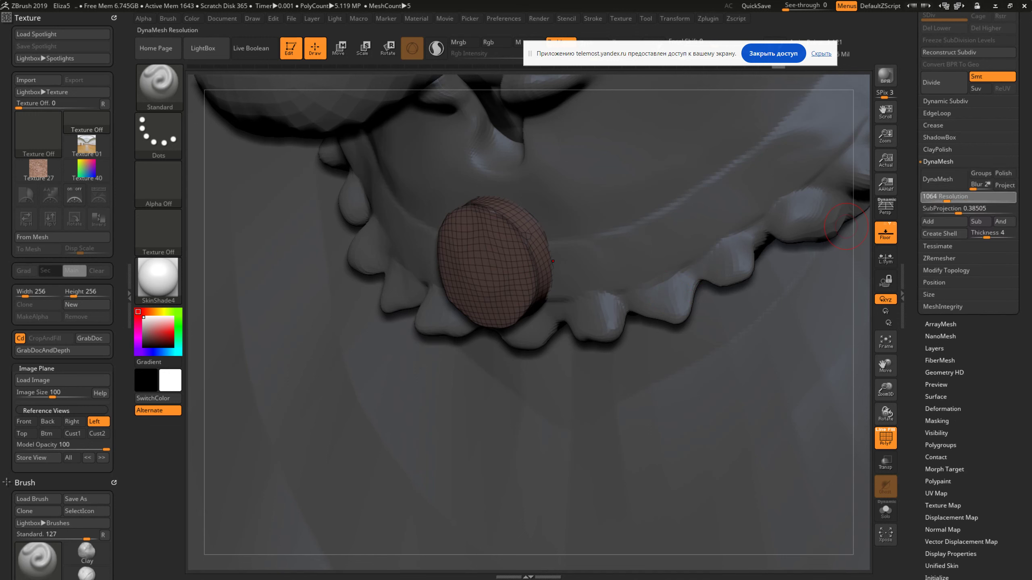
click(938, 179)
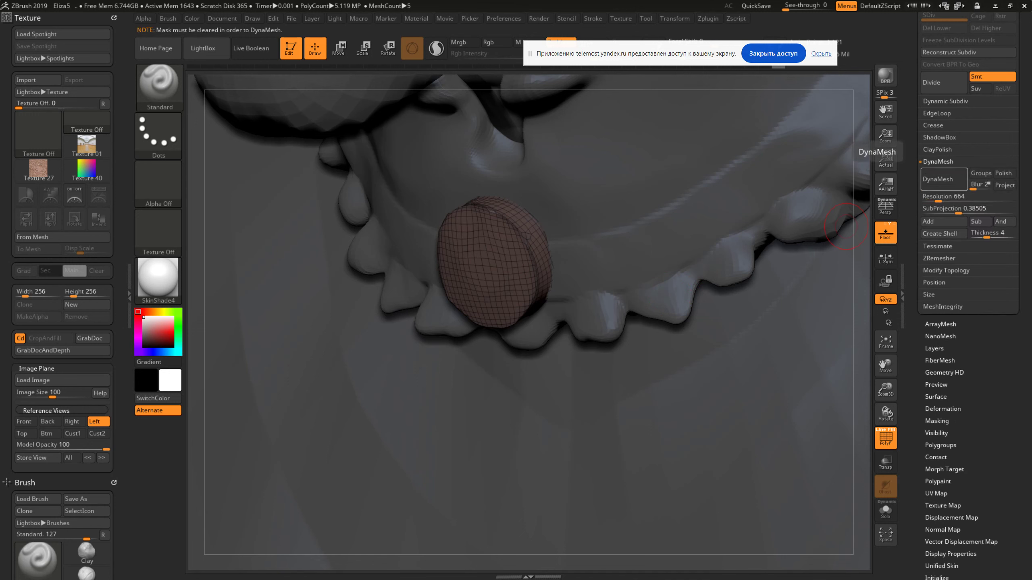
right_drag(500, 296, 512, 284)
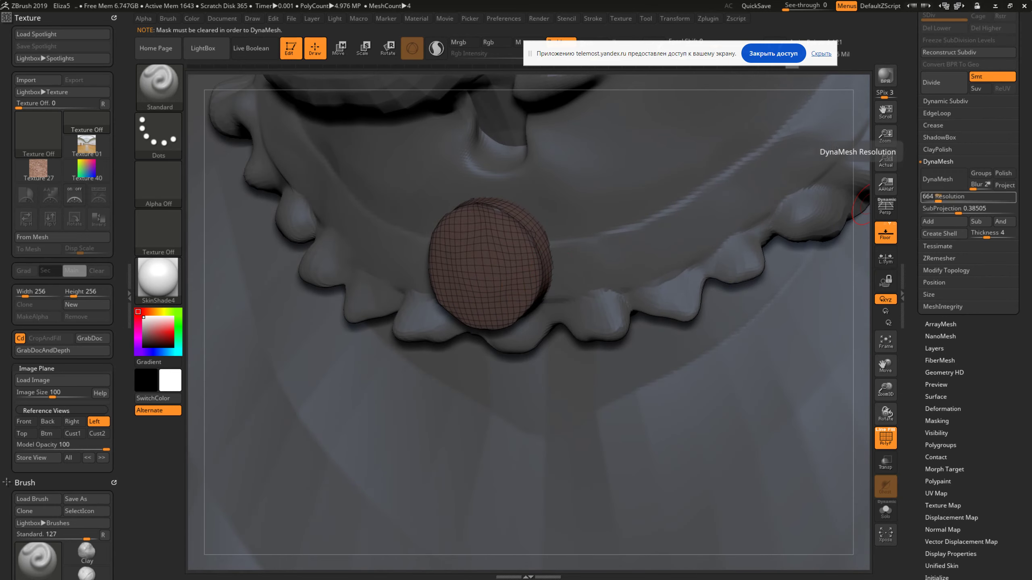
click(942, 197)
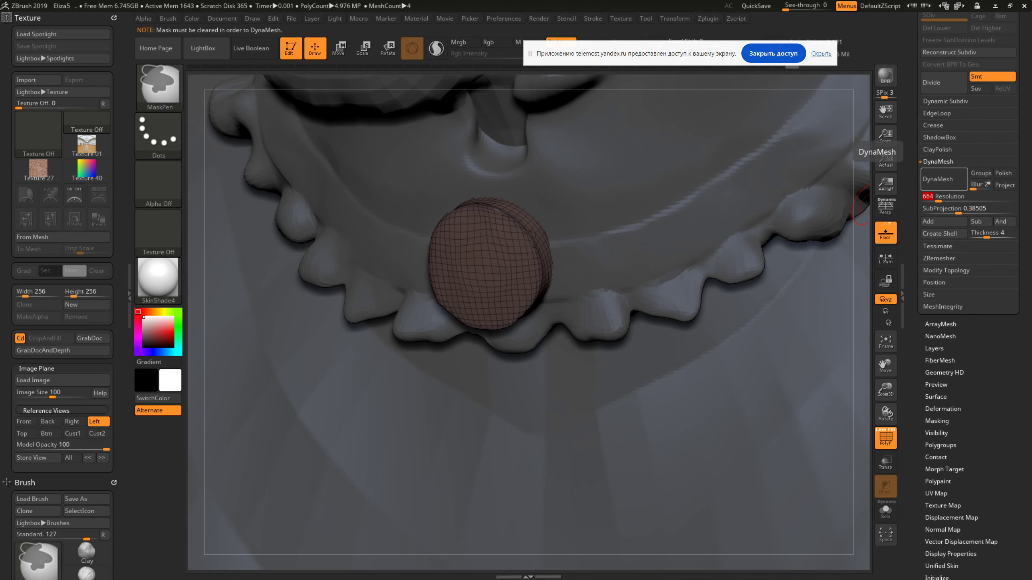
click(938, 179)
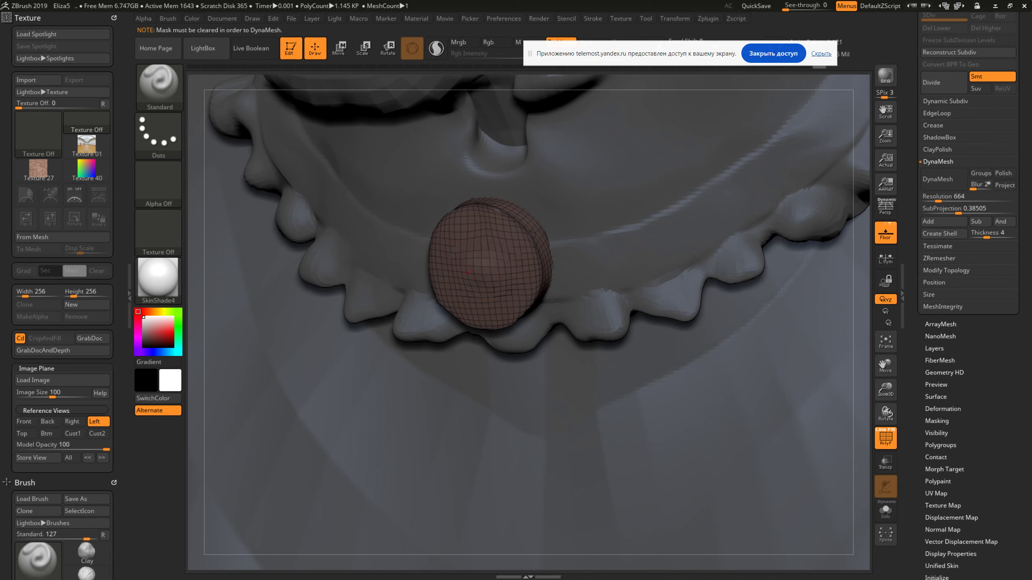
drag(491, 275, 478, 264)
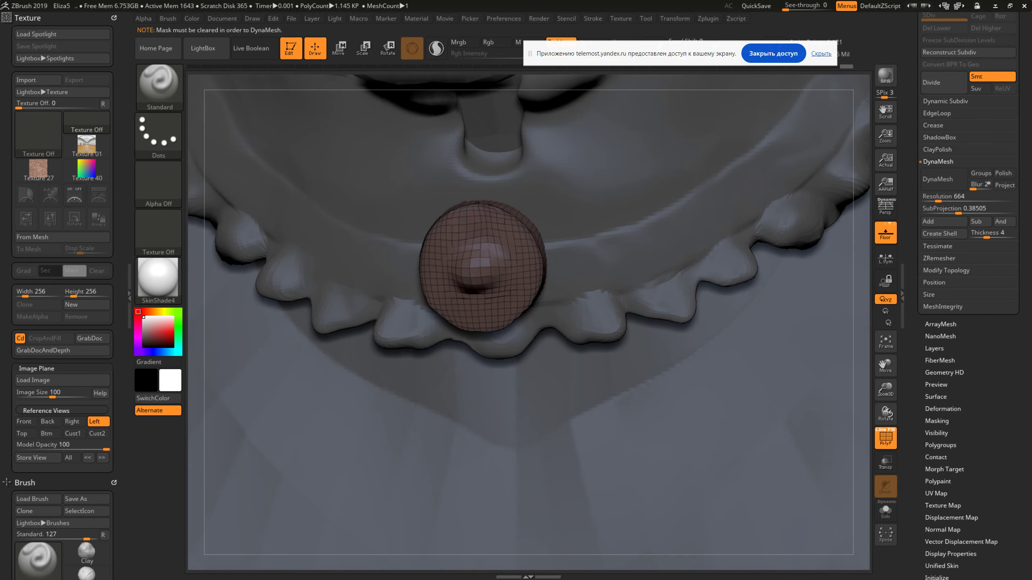
key(space)
drag(480, 210, 510, 222)
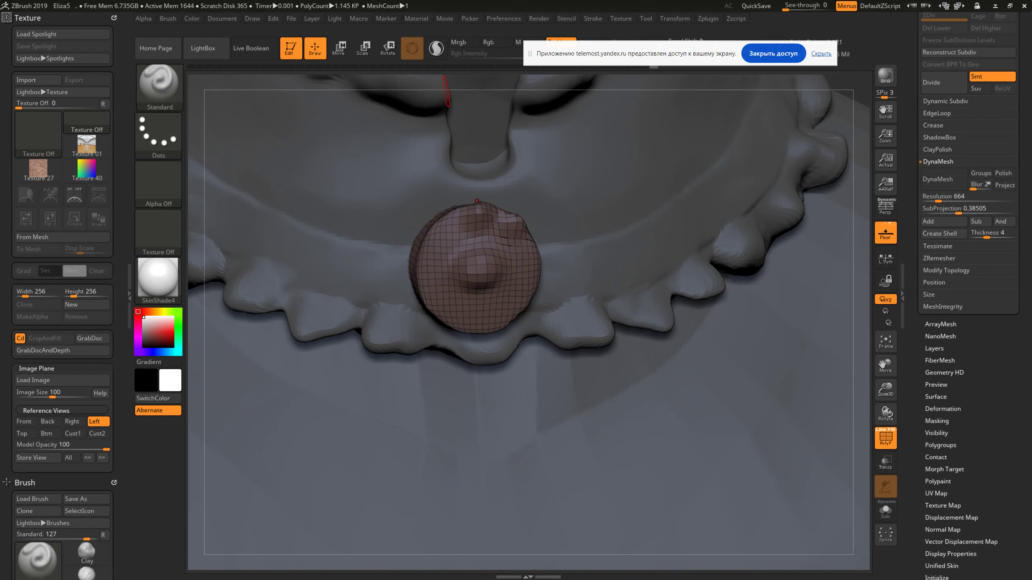
click(674, 18)
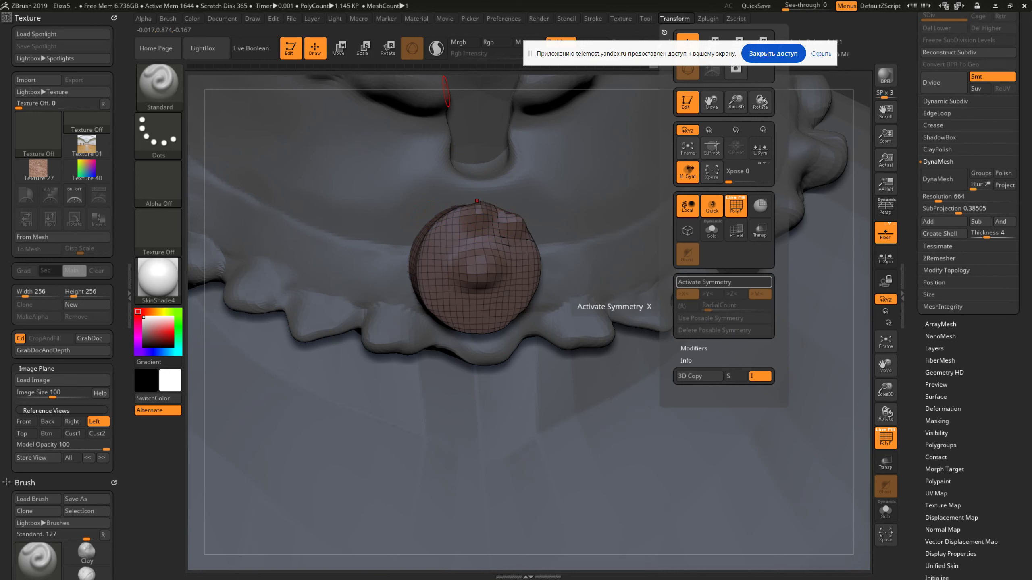
With X symmetry on, sculpt mirrored strokes atop the brooch, smooth them, and zoom out
click(683, 294)
shift+drag(616, 339, 664, 341)
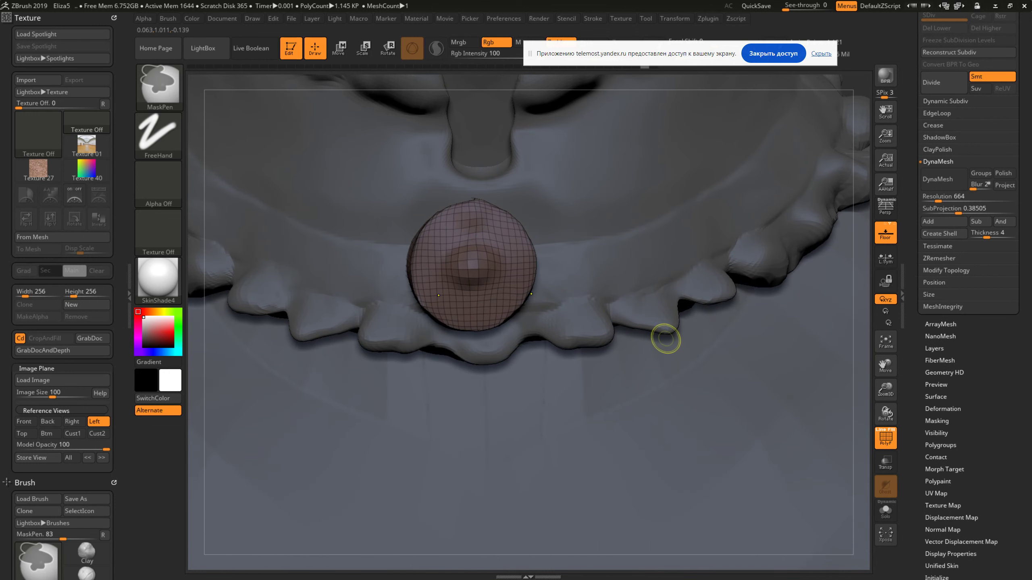
click(675, 18)
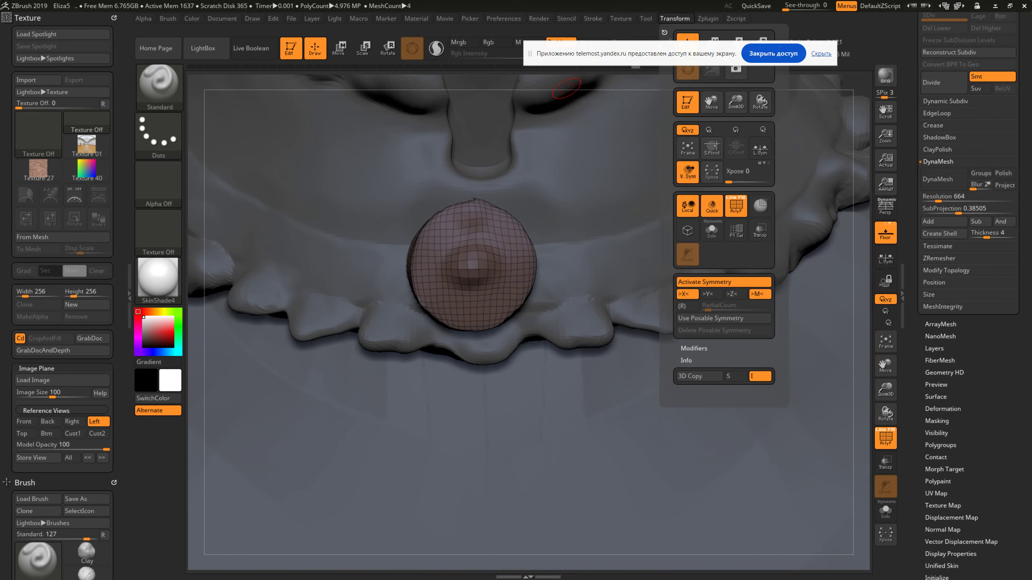
mouse_move(504, 222)
mouse_down()
mouse_move(488, 216)
mouse_move(520, 230)
mouse_up()
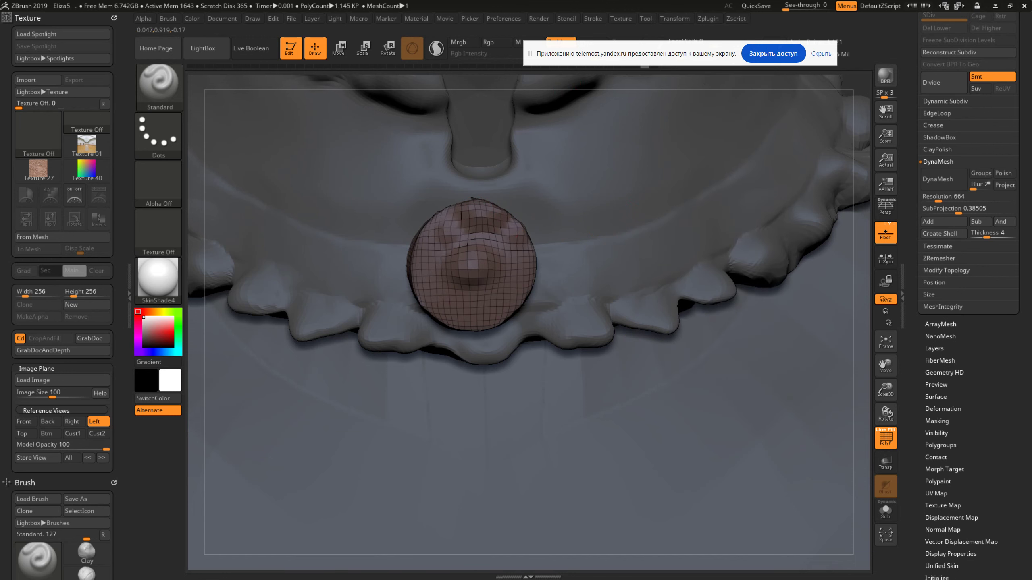
alt+right_drag(581, 249, 588, 318)
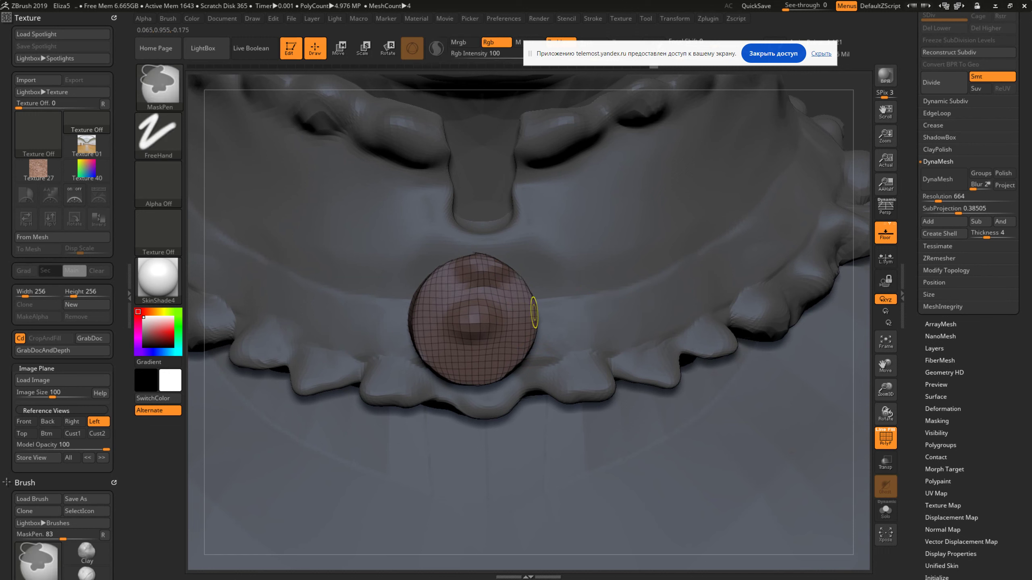
shift+drag(535, 311, 576, 330)
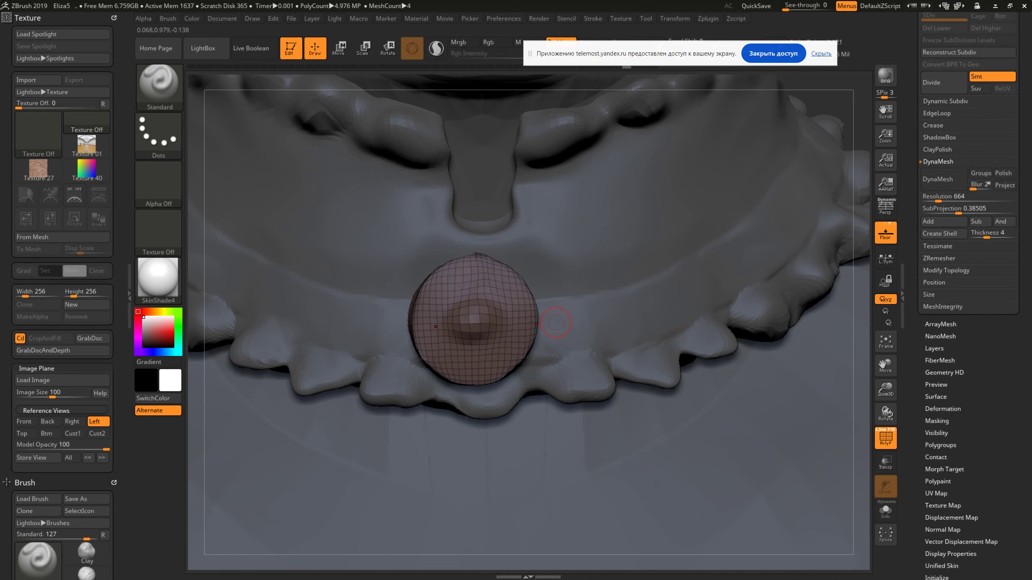
ctrl+right_drag(546, 322, 546, 244)
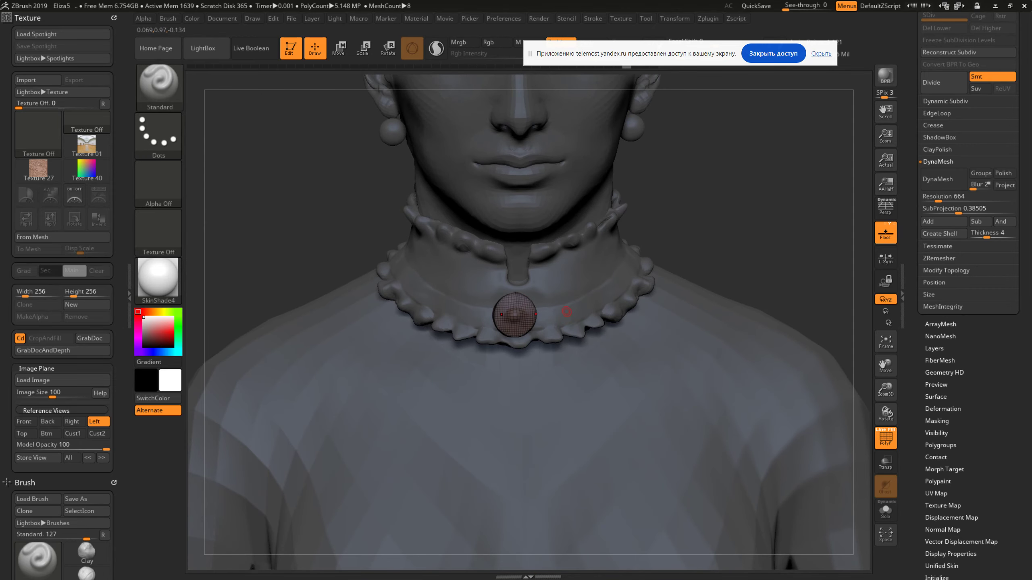
Test a sideways Move stretch on the brooch, then undo it
click(339, 48)
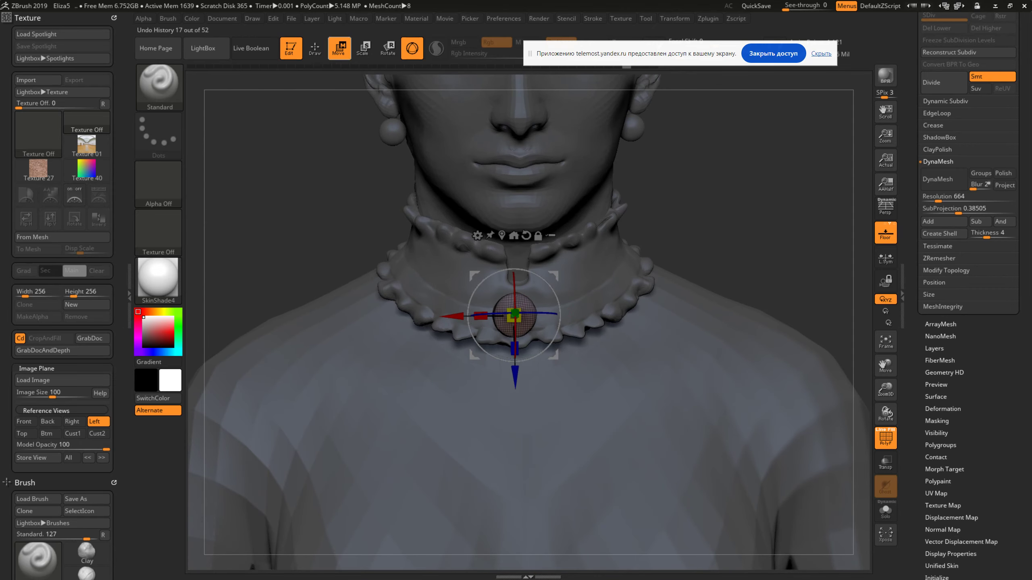
drag(514, 316, 556, 313)
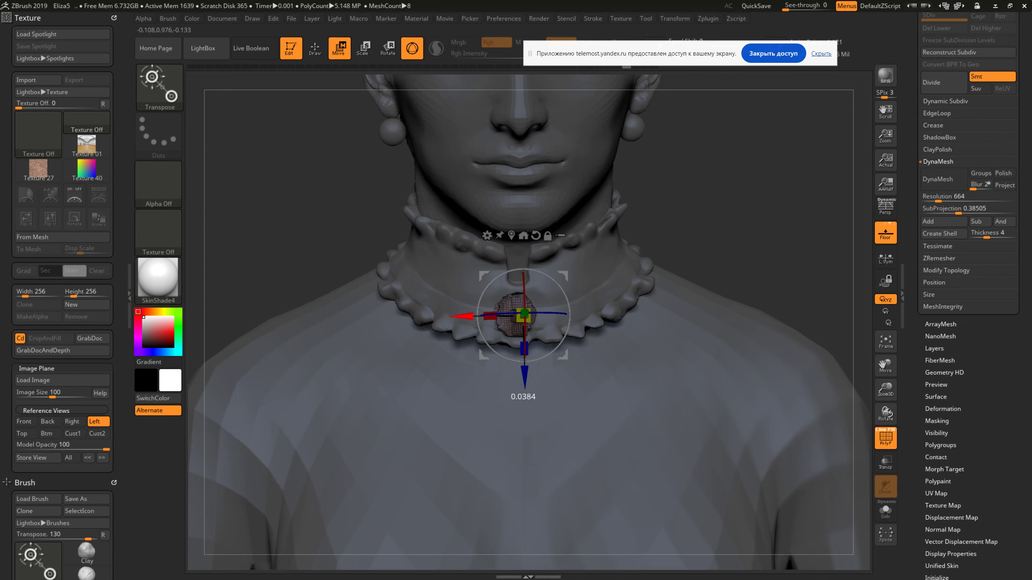
key(ctrl+z)
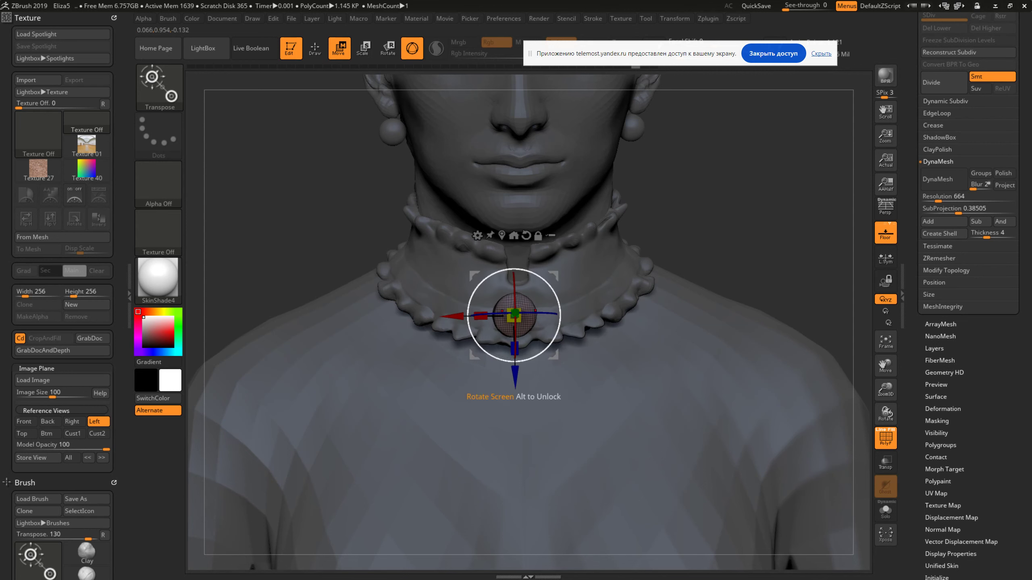
key(ctrl+z)
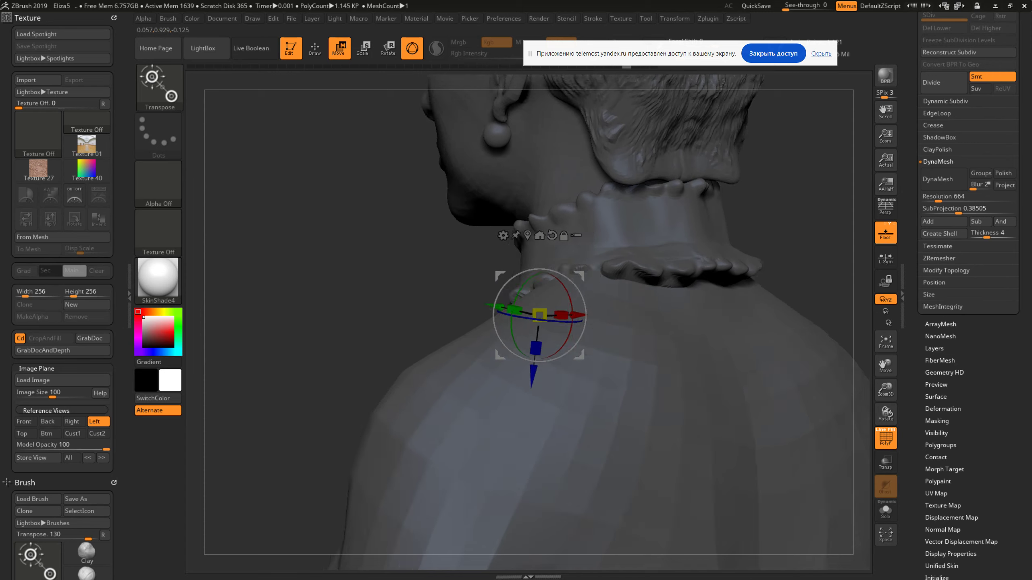
key(ctrl+z)
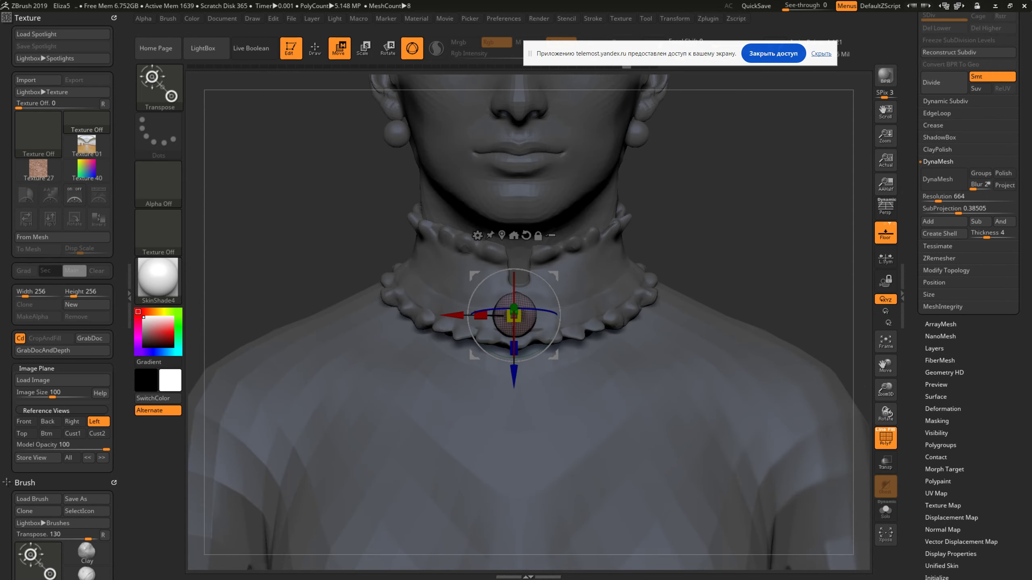
scroll(969, 284, up, 5)
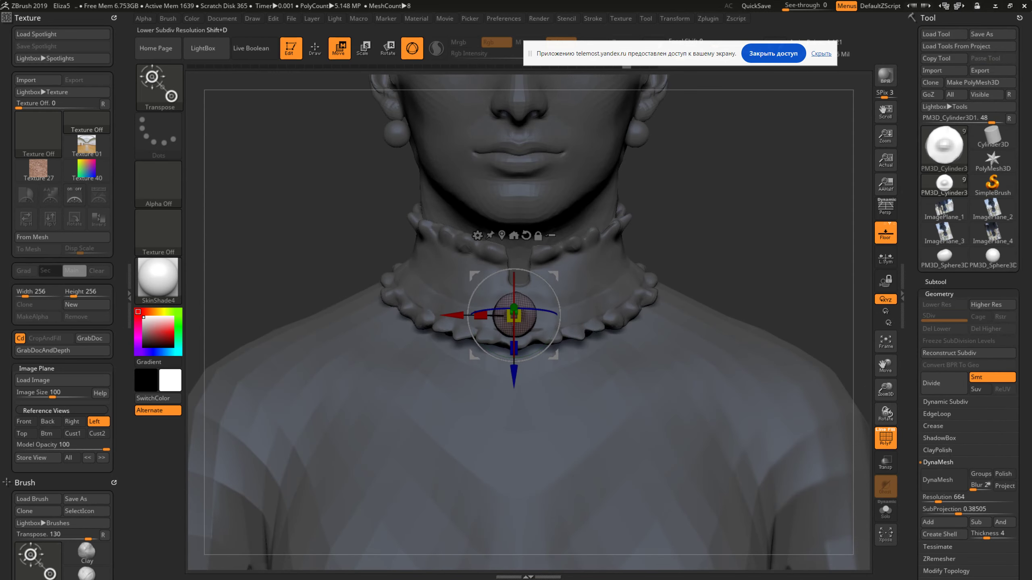
Select PM3D_Cylinder3D1 in the Subtool list, delete it and confirm
click(936, 282)
alt+click(520, 309)
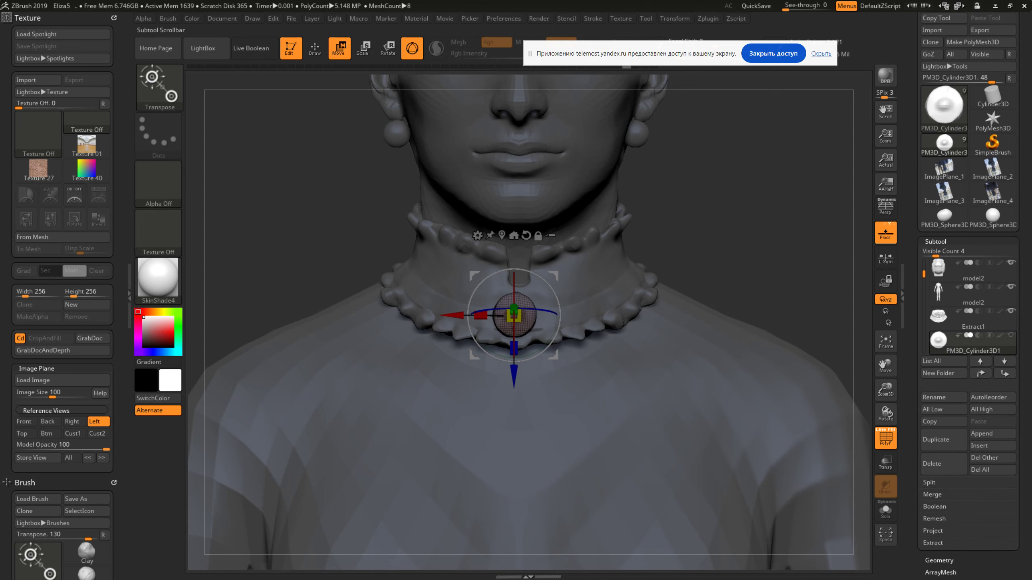
click(973, 343)
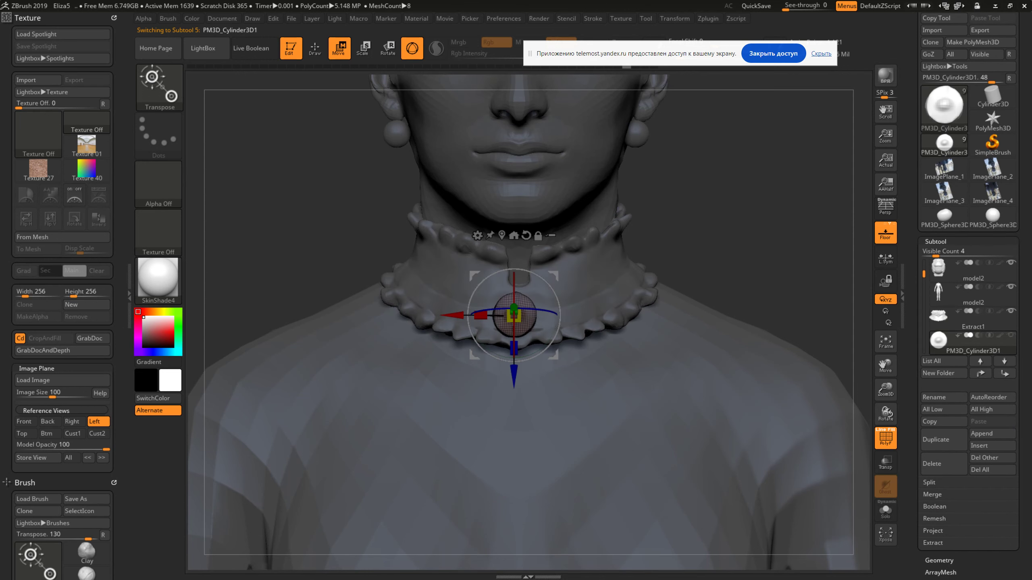
click(935, 464)
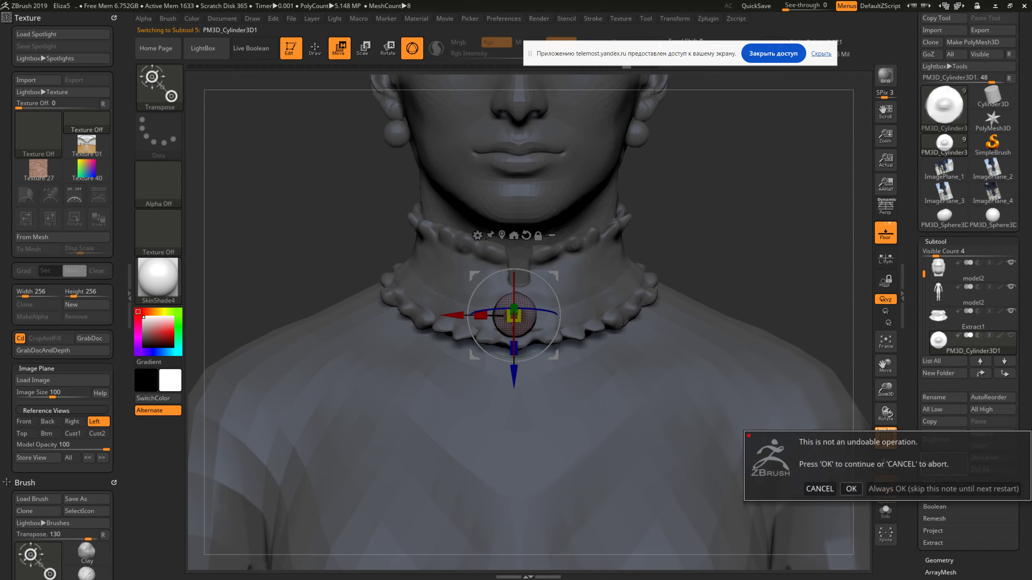
click(851, 488)
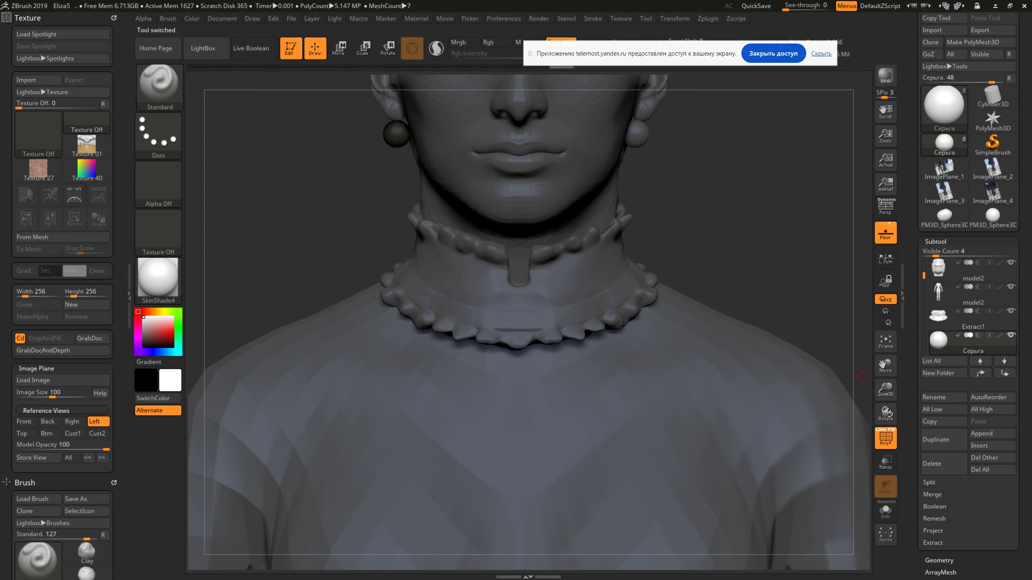
Append a Cylinder3D subtool and scale it down to a small disc
click(991, 445)
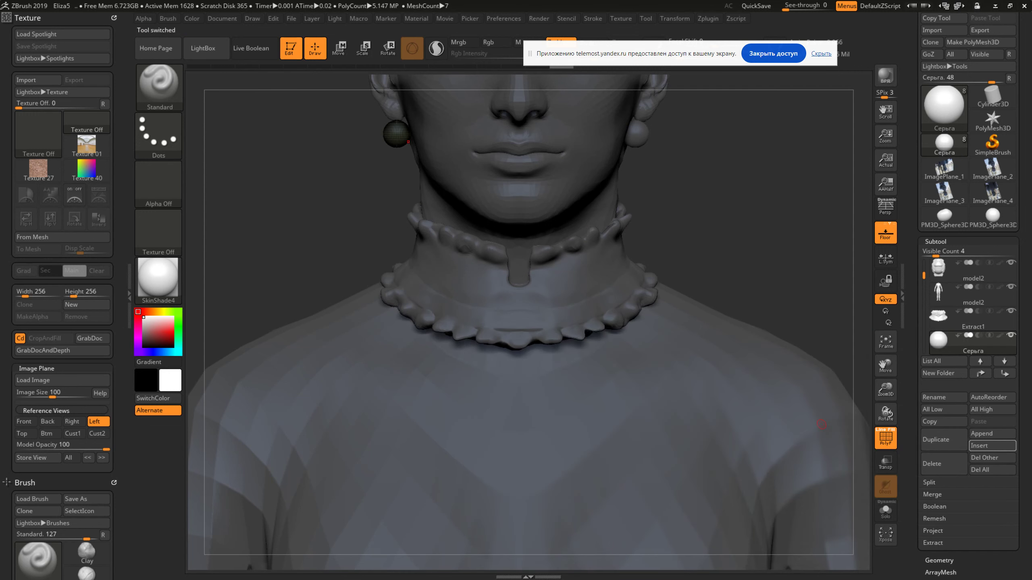
click(992, 446)
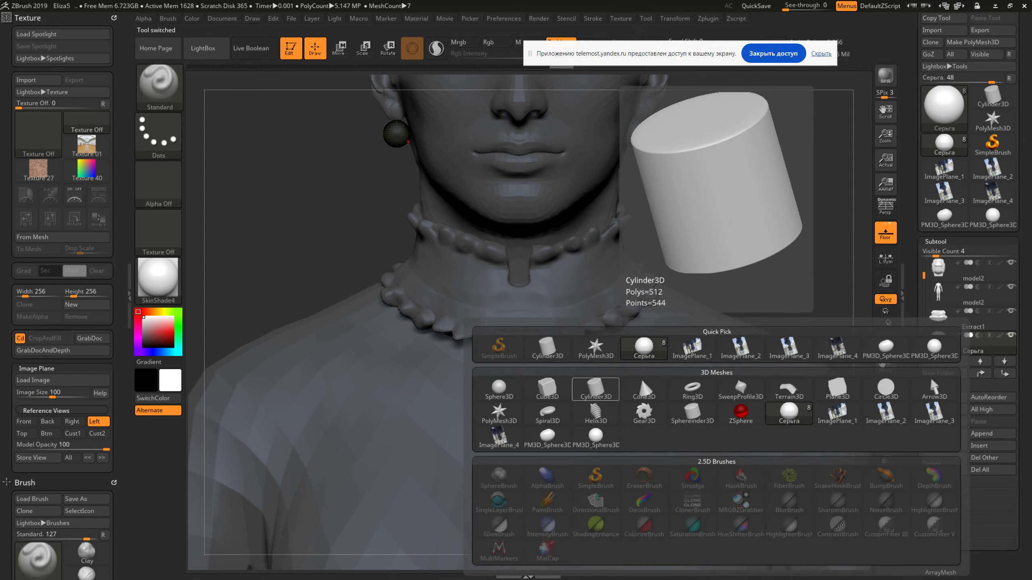
click(596, 390)
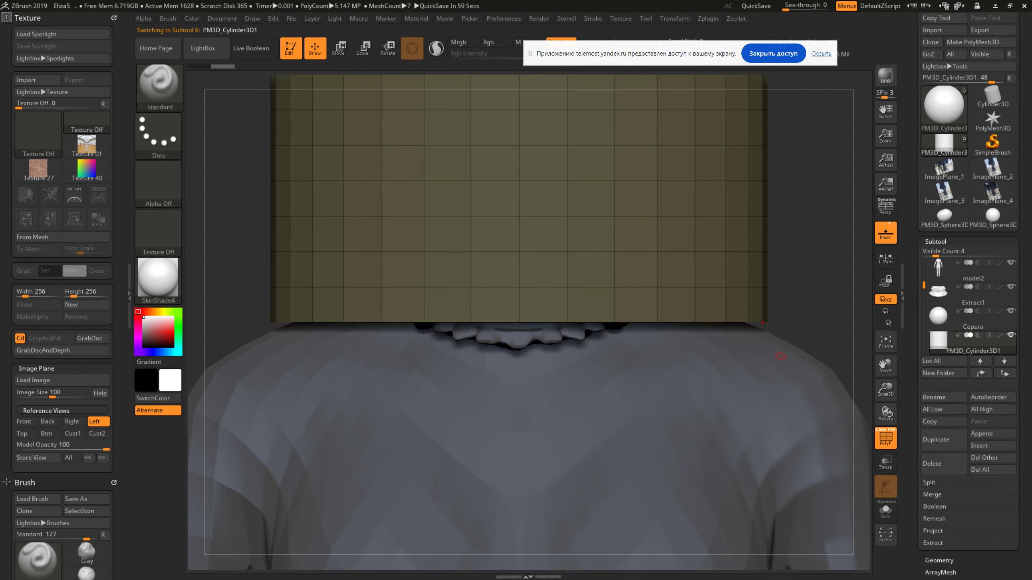
key(f)
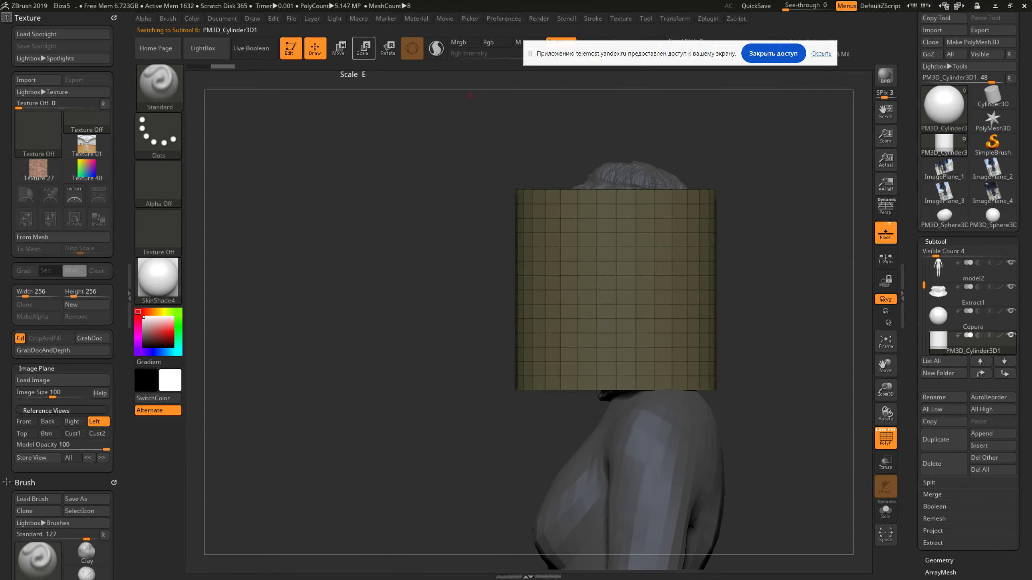
click(363, 48)
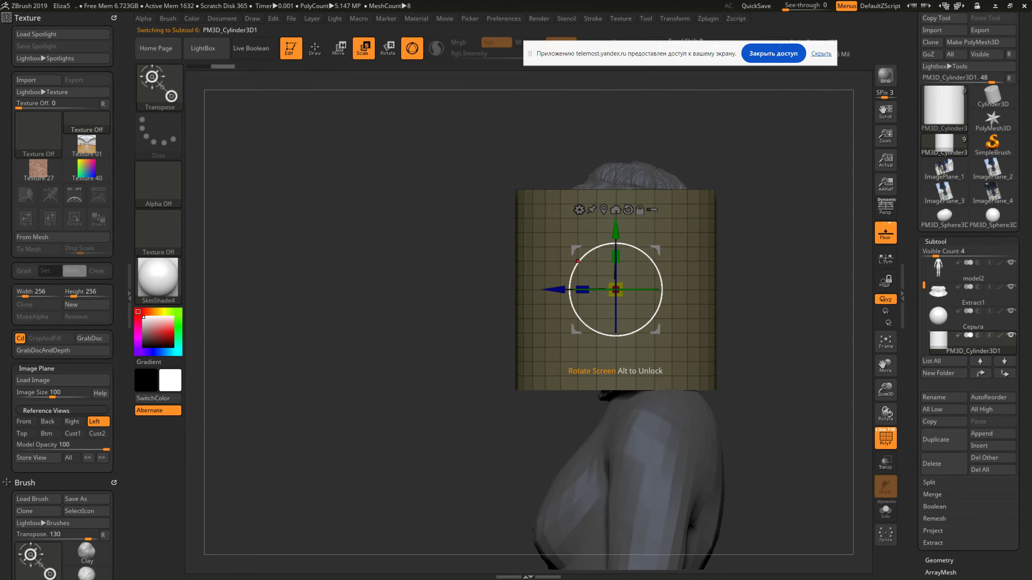
mouse_move(616, 290)
mouse_down()
mouse_move(448, 290)
mouse_move(497, 287)
mouse_up()
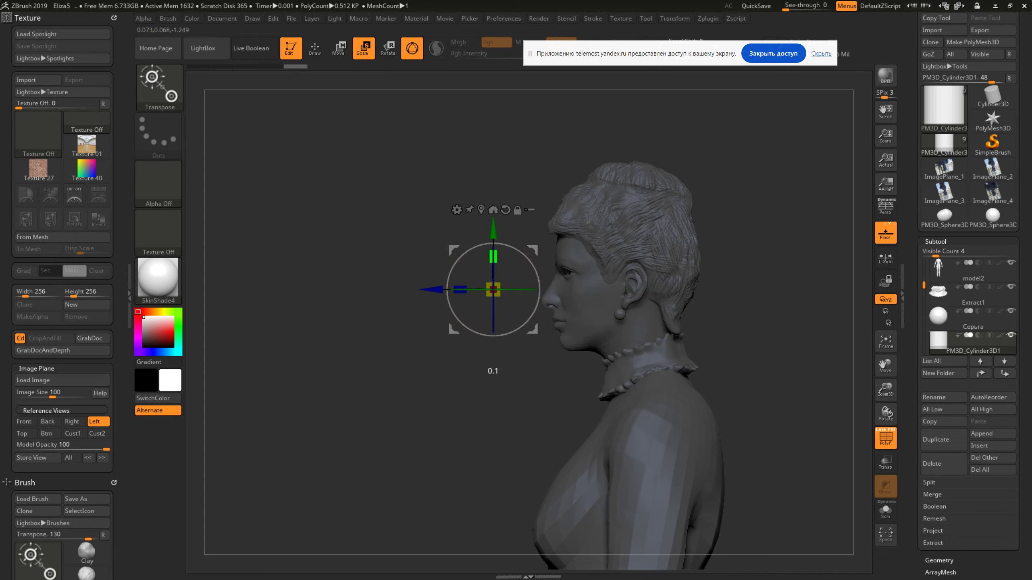
Rotate the disc to face forward and show the front reference photo
scroll(493, 289, up, 2)
scroll(493, 290, up, 1)
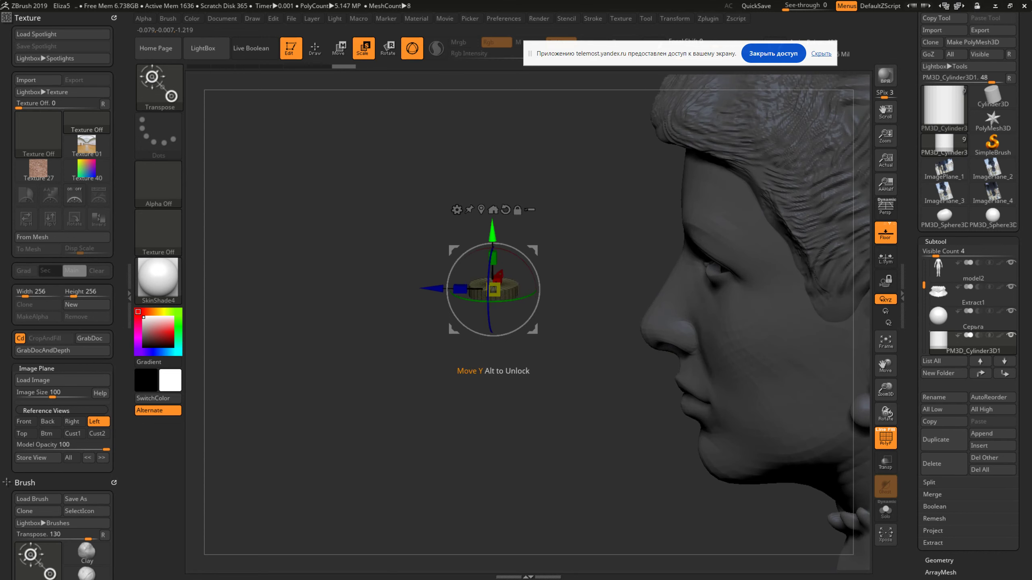
drag(493, 243, 467, 260)
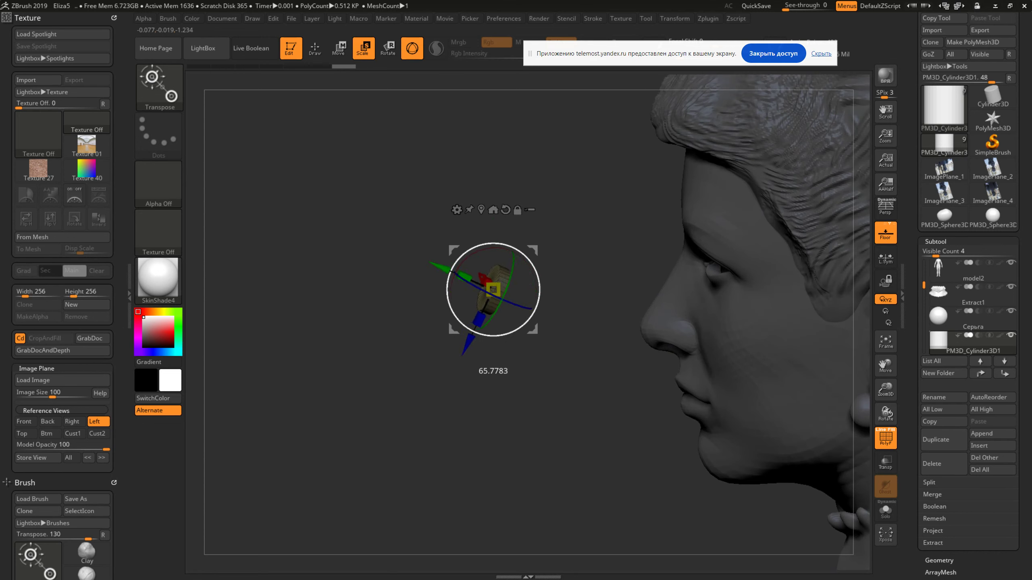
drag(345, 284, 407, 285)
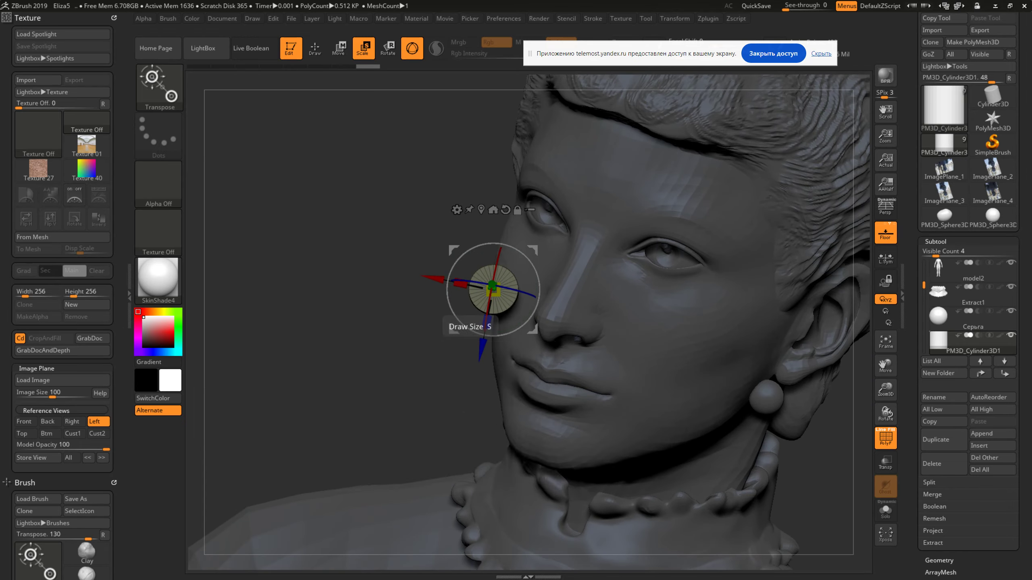
drag(325, 406, 325, 244)
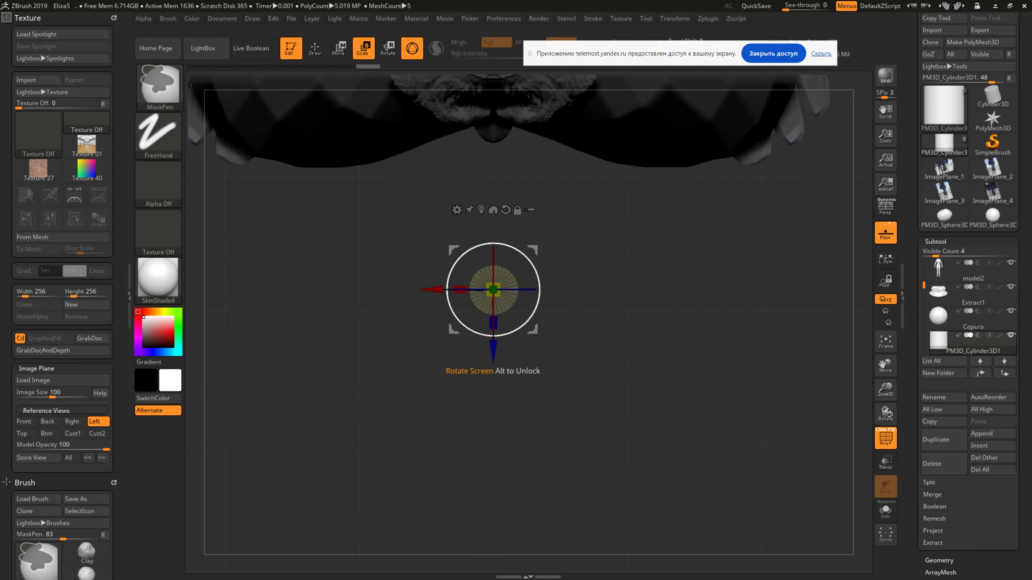
shift+drag(690, 366, 690, 406)
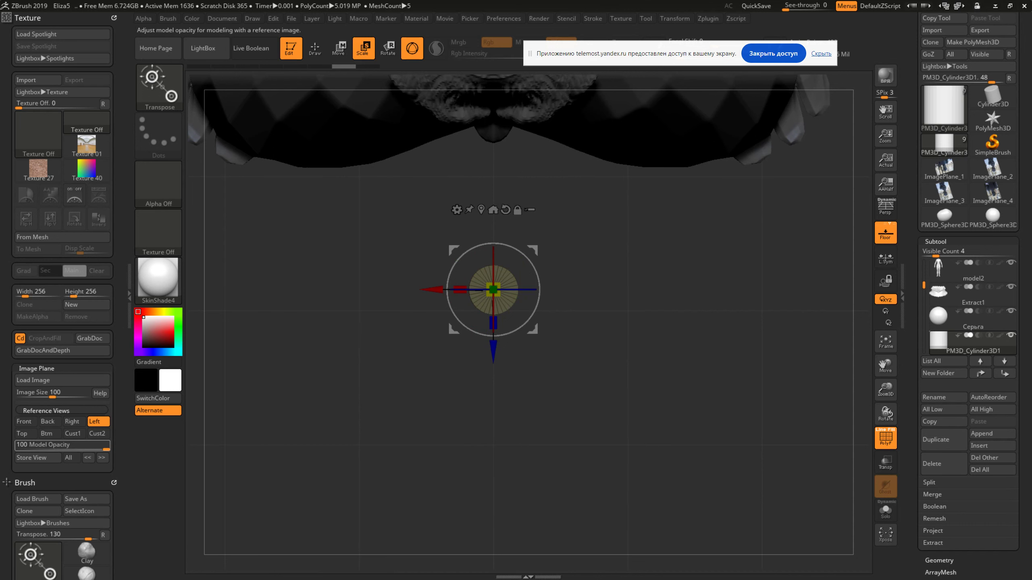
click(24, 422)
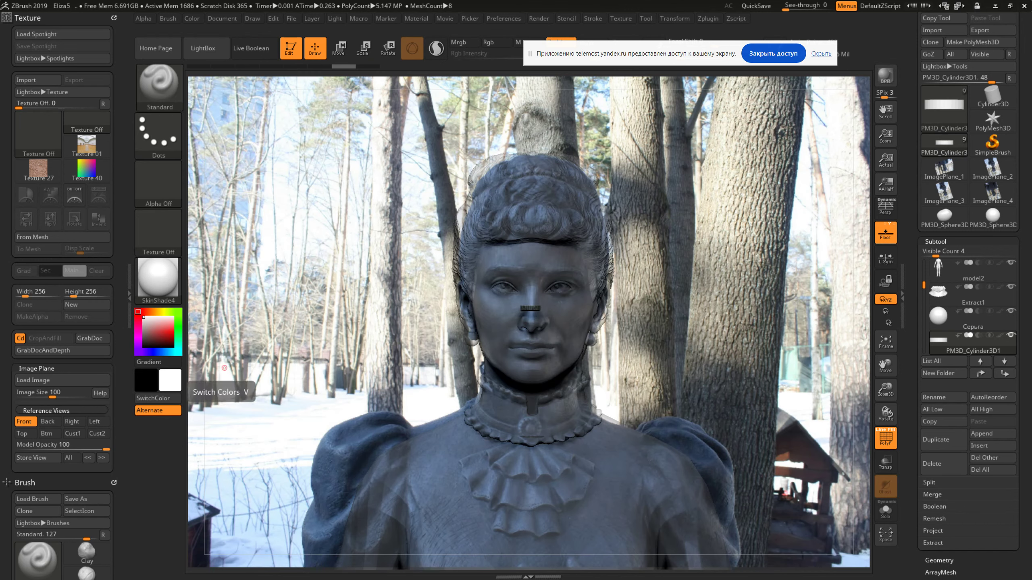
Move and rotate the disc beside the neck, then show the right-side reference photo
key(w)
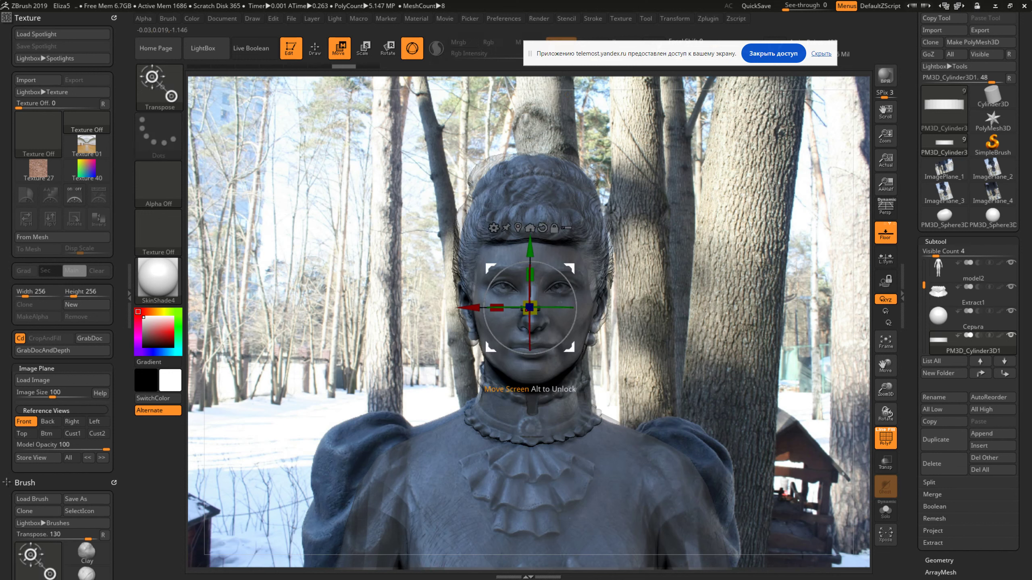
alt+drag(530, 308, 529, 428)
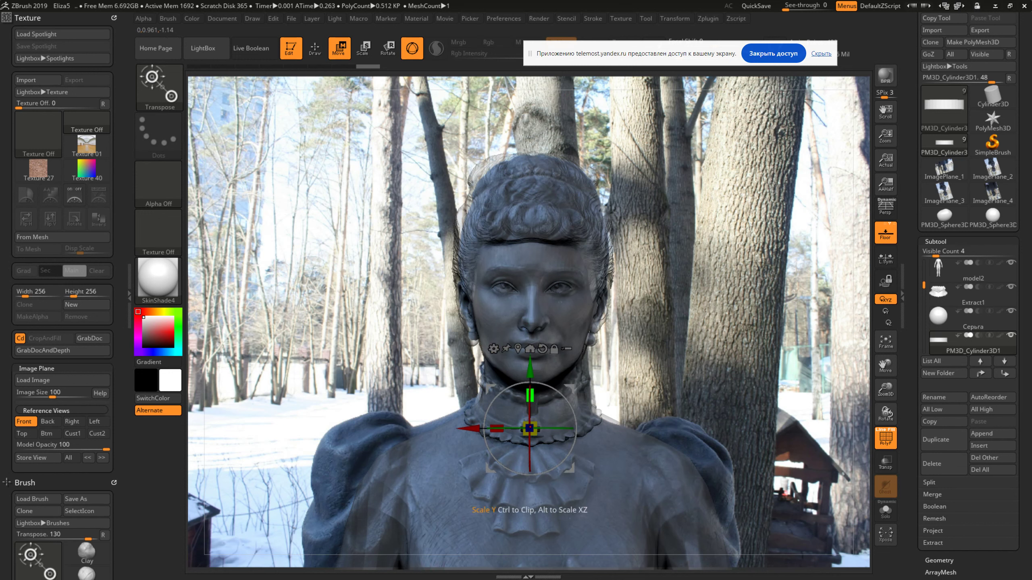
drag(530, 451, 532, 480)
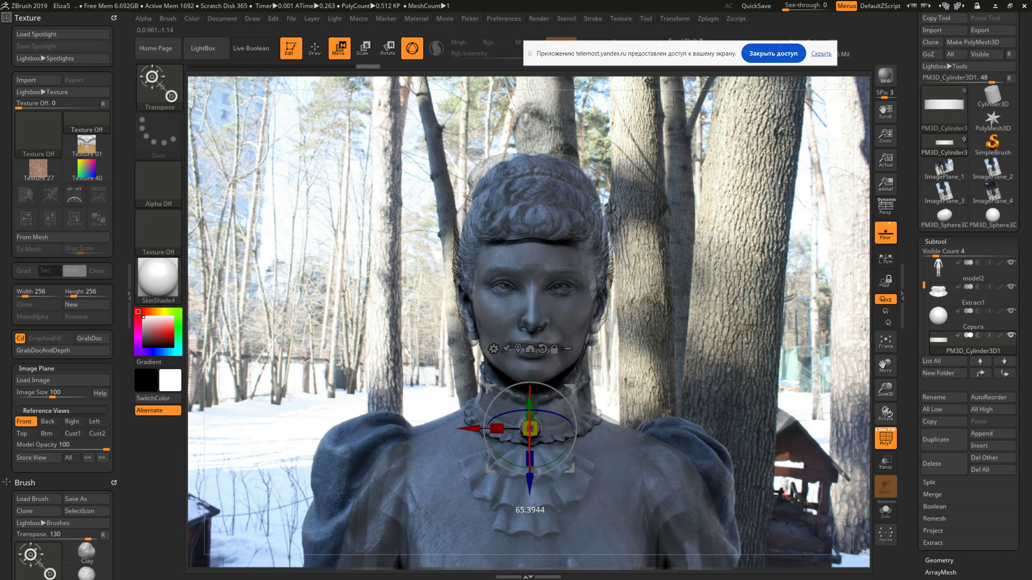
mouse_move(532, 480)
mouse_down()
mouse_move(528, 427)
mouse_move(628, 392)
mouse_up()
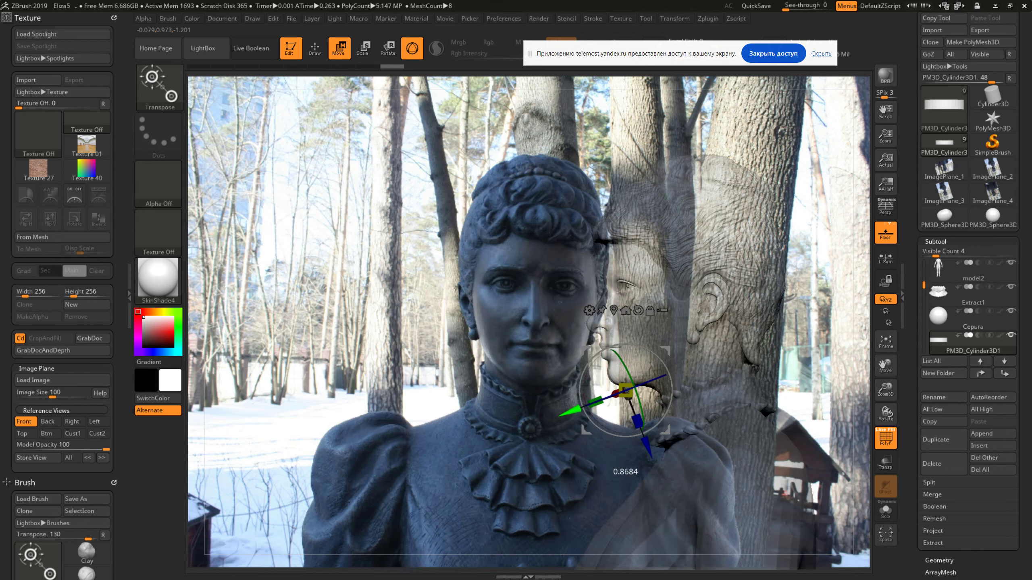
mouse_move(665, 368)
alt+mouse_down()
mouse_move(668, 402)
mouse_move(658, 408)
alt+mouse_up()
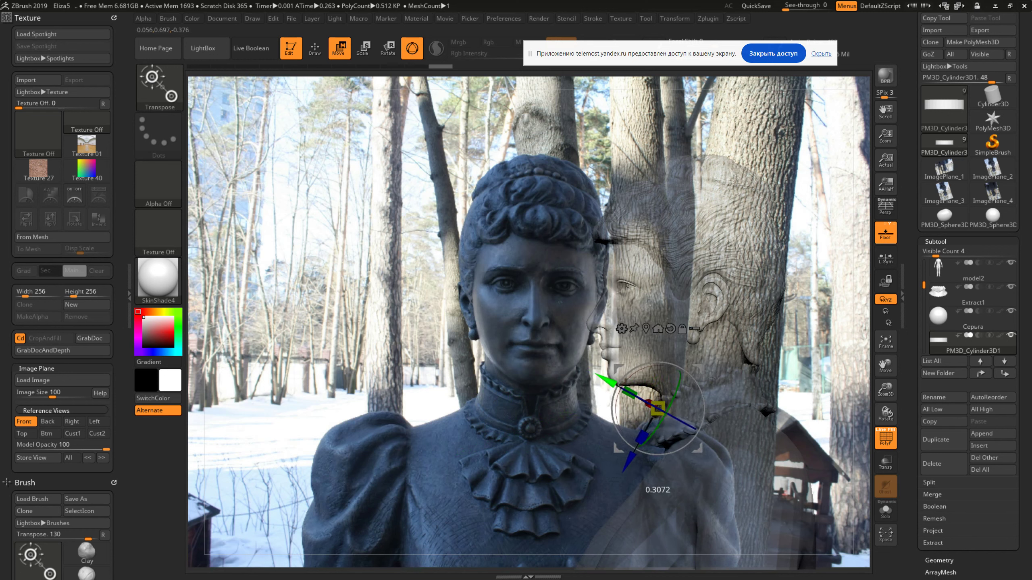
click(315, 48)
drag(549, 325, 603, 426)
click(339, 48)
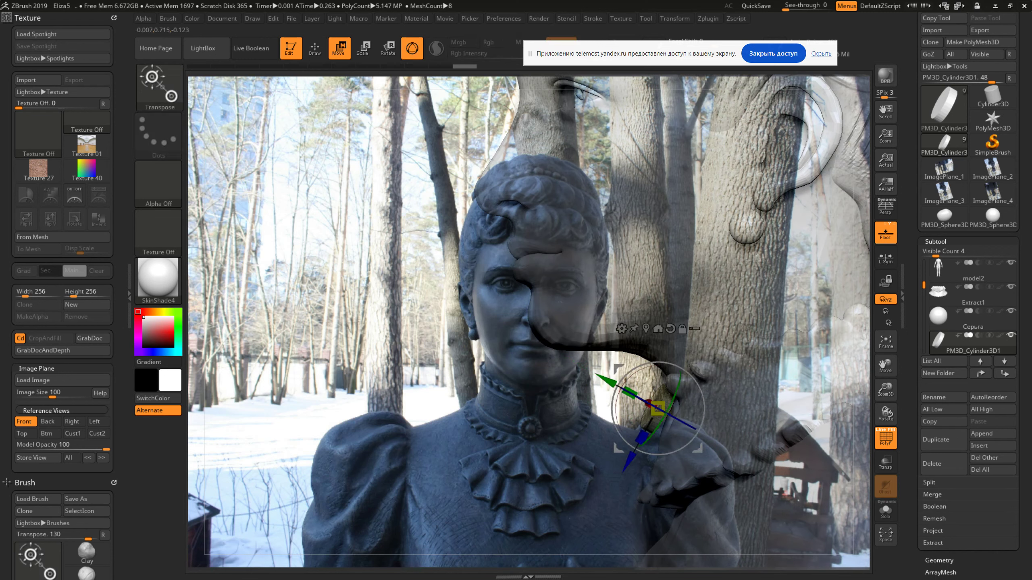
drag(658, 407, 669, 415)
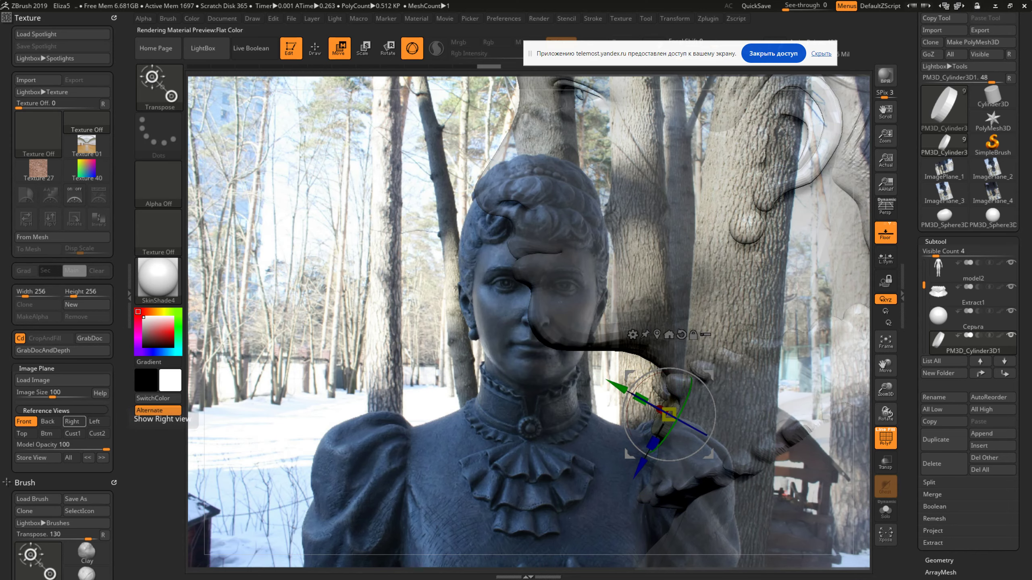
click(72, 422)
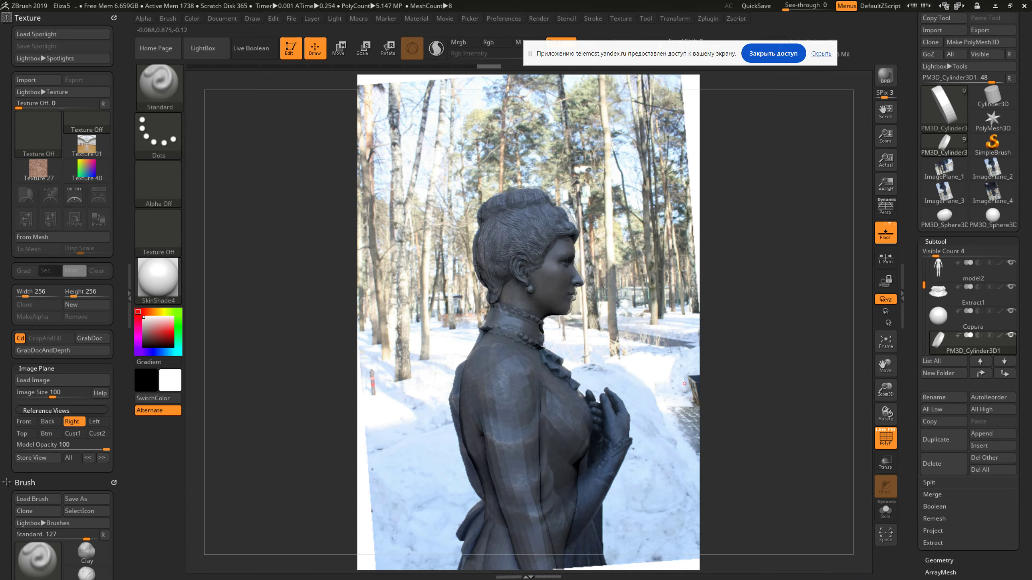
Move the disc down and forward onto the collar front, then show the front reference photo
mouse_move(886, 134)
mouse_down()
mouse_move(886, 123)
mouse_move(886, 132)
mouse_up()
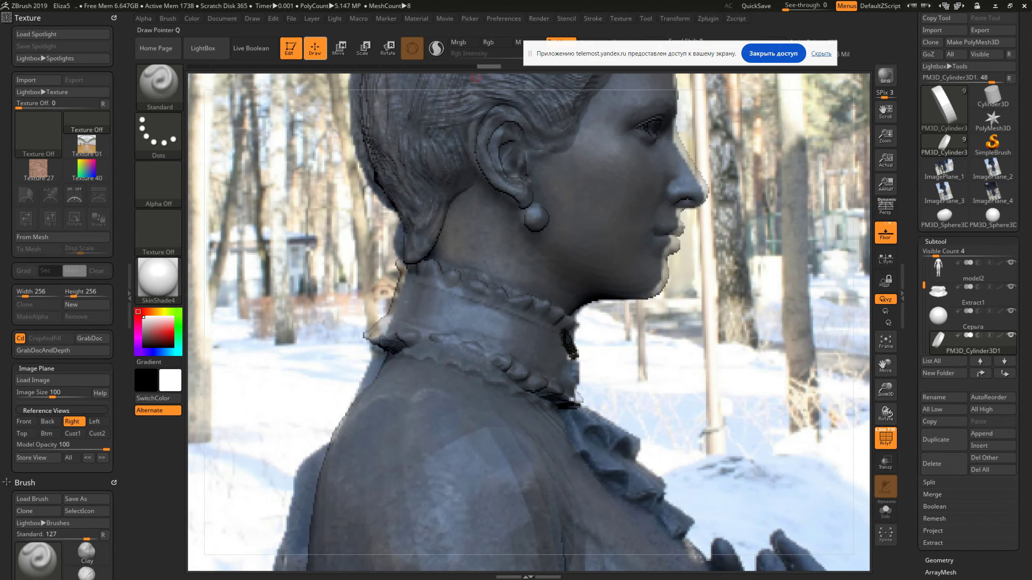
key(w)
mouse_move(588, 390)
mouse_down()
mouse_move(603, 419)
mouse_move(585, 423)
mouse_up()
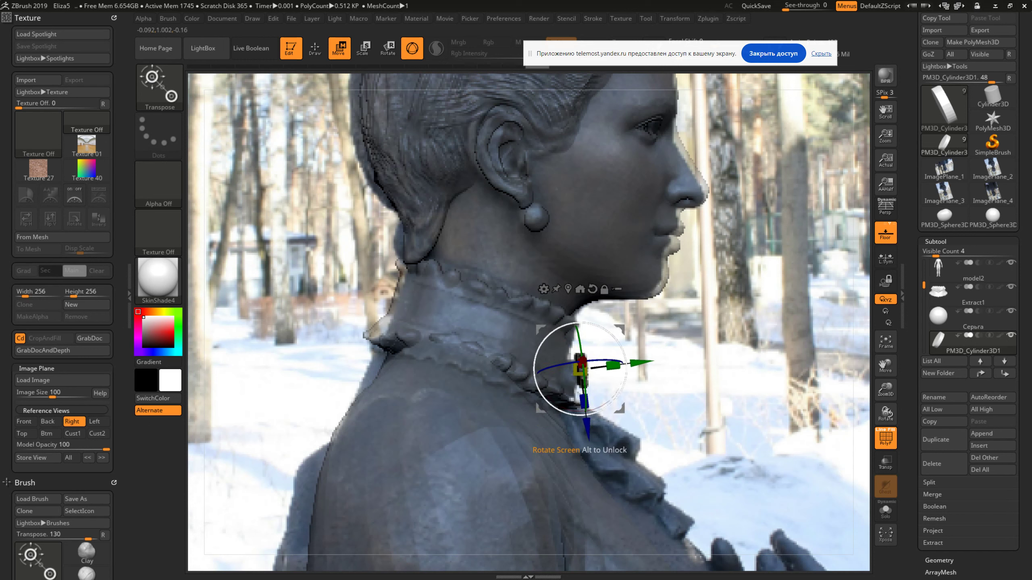
drag(640, 361, 627, 363)
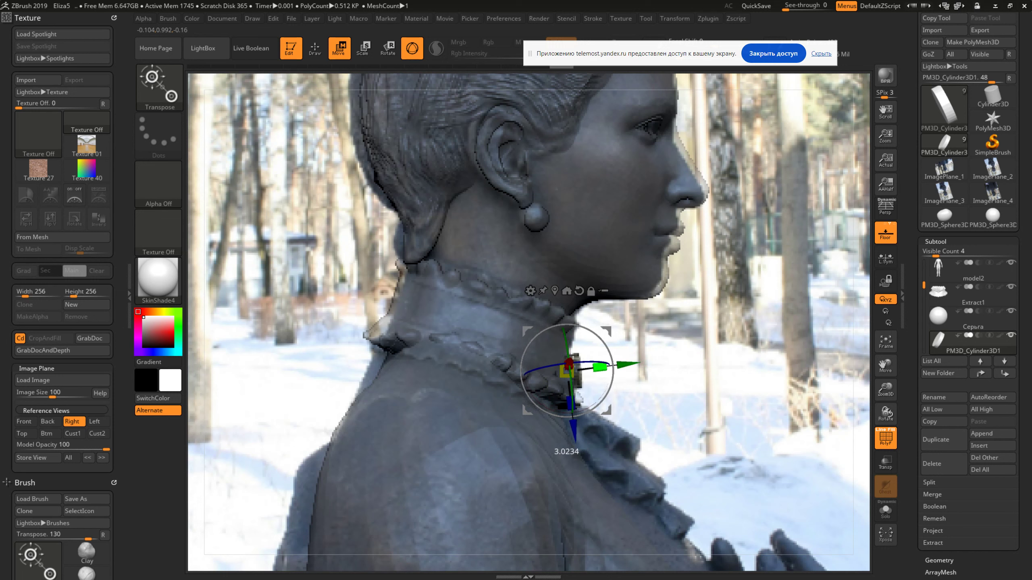
click(600, 368)
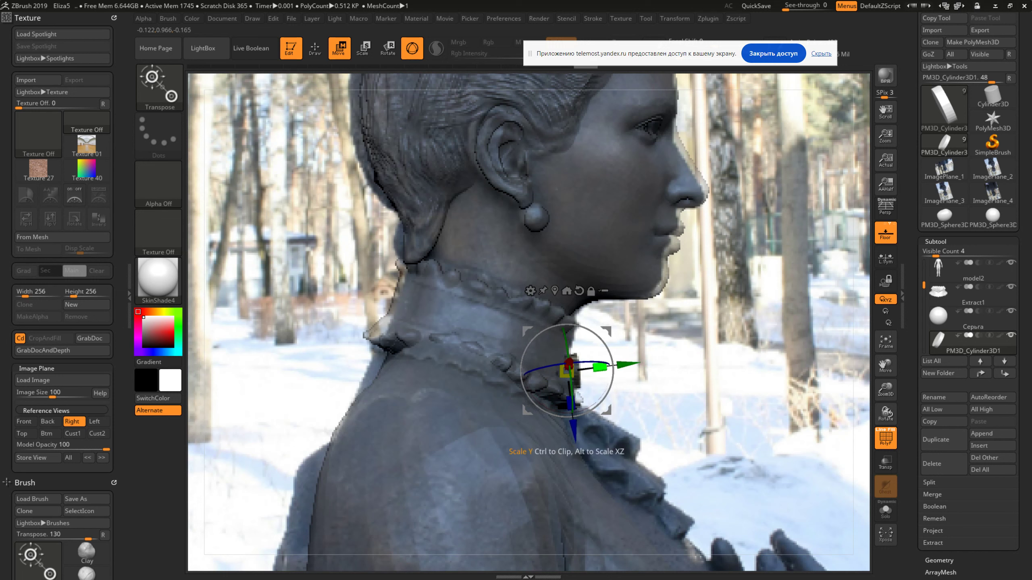
drag(600, 368, 599, 368)
click(47, 421)
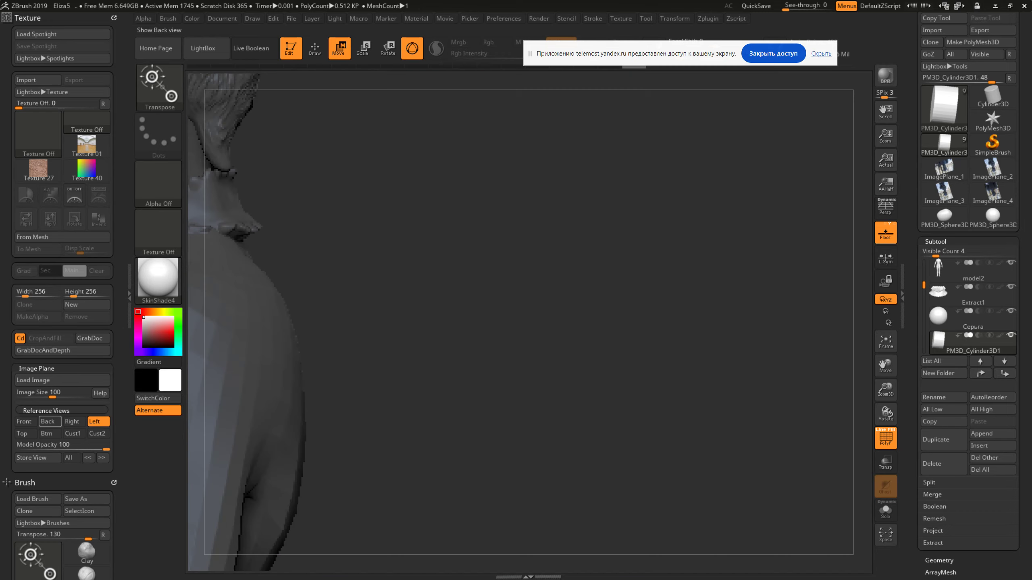
click(24, 422)
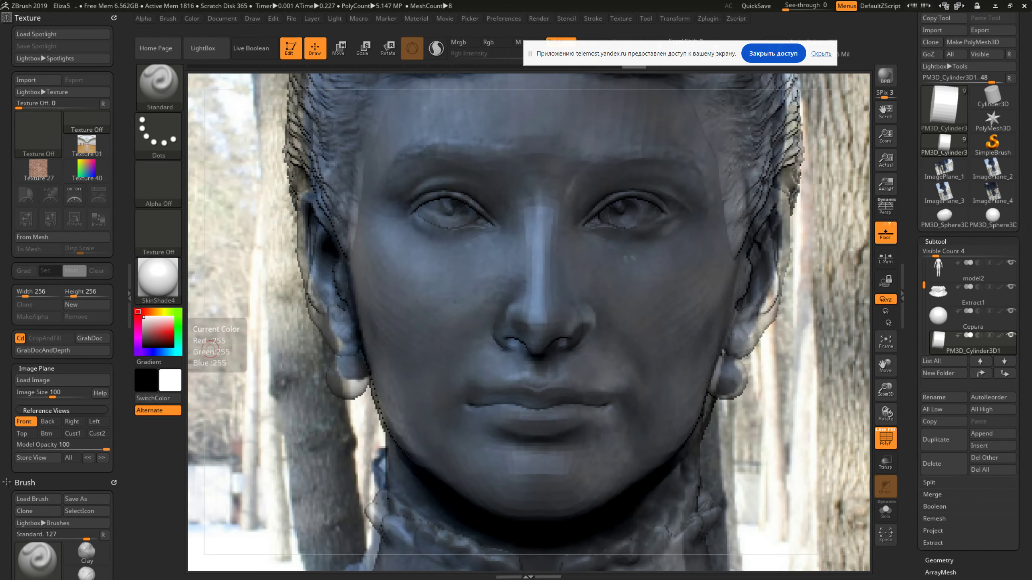
Turn on X mirror symmetry in the Transform options
mouse_move(885, 110)
mouse_down()
mouse_move(885, 16)
mouse_move(888, 116)
mouse_up()
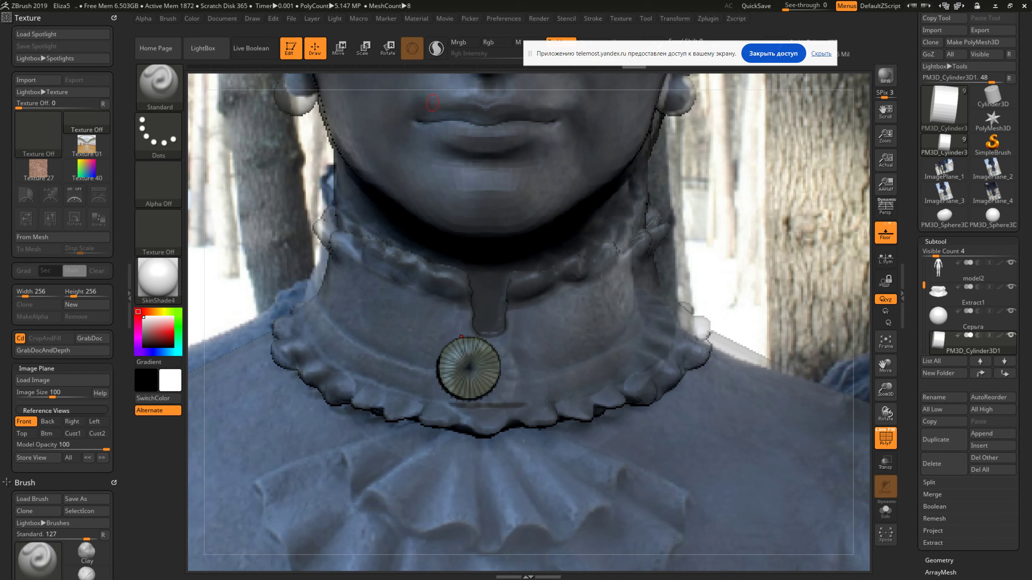
click(674, 18)
click(705, 282)
click(674, 18)
Slide the brooch disc along X until it is centred on the collar front
key(w)
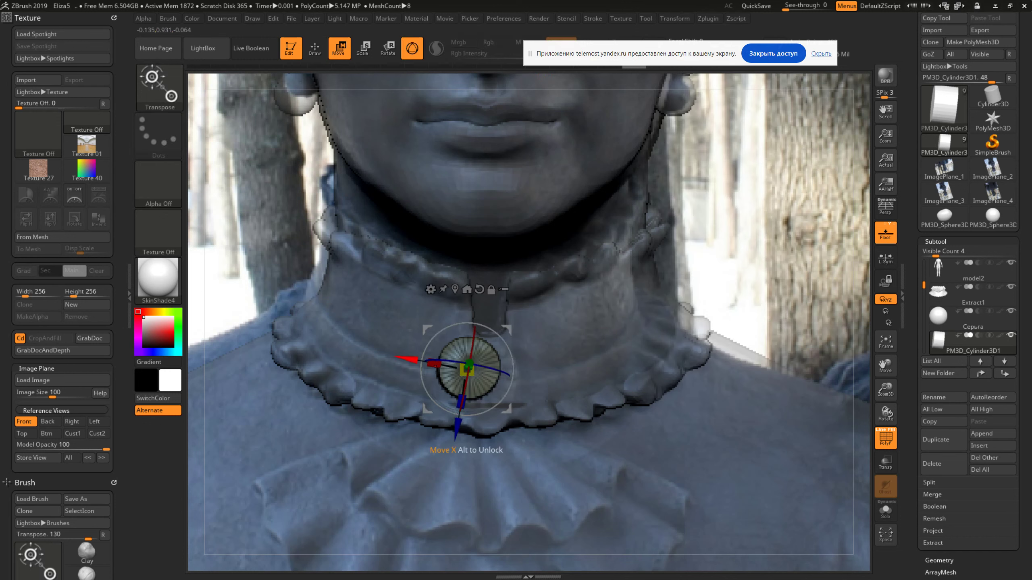
drag(434, 363, 459, 368)
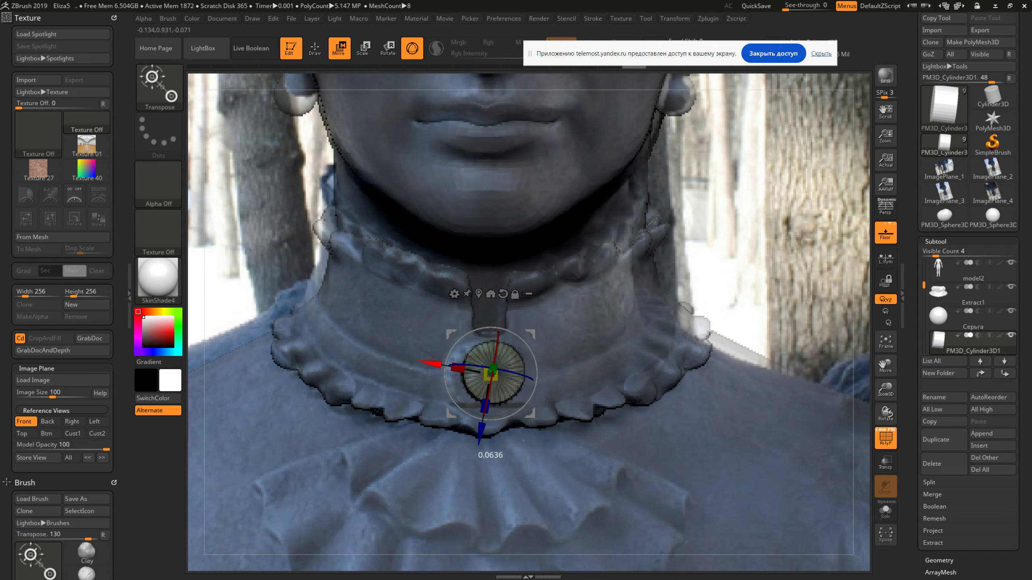
click(674, 18)
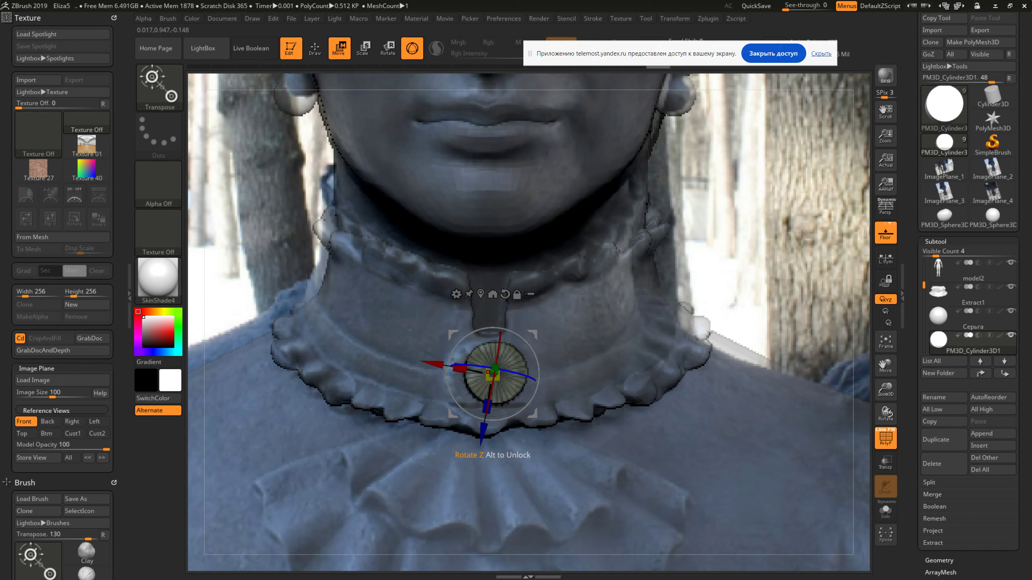
click(675, 18)
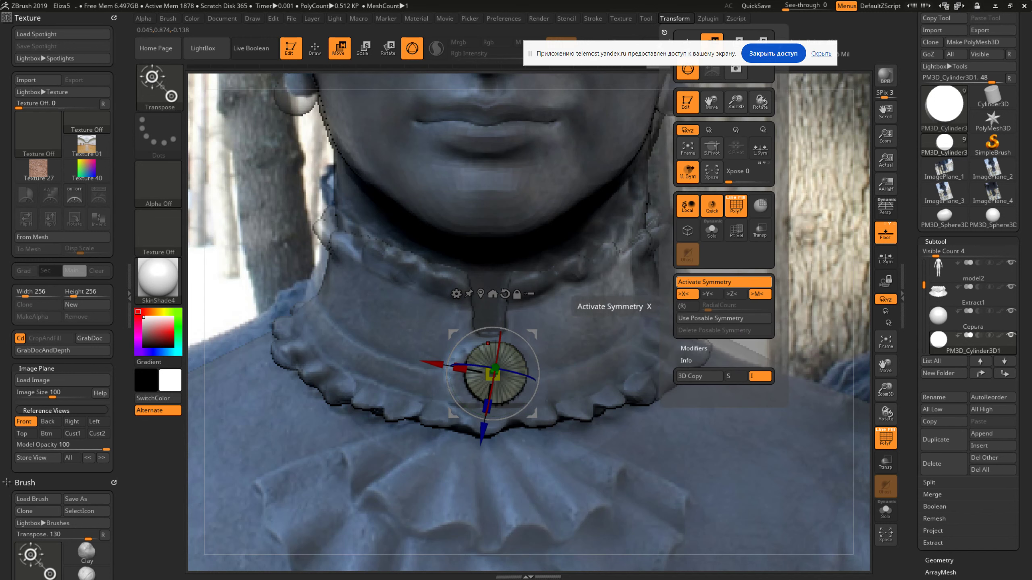
drag(460, 369, 446, 366)
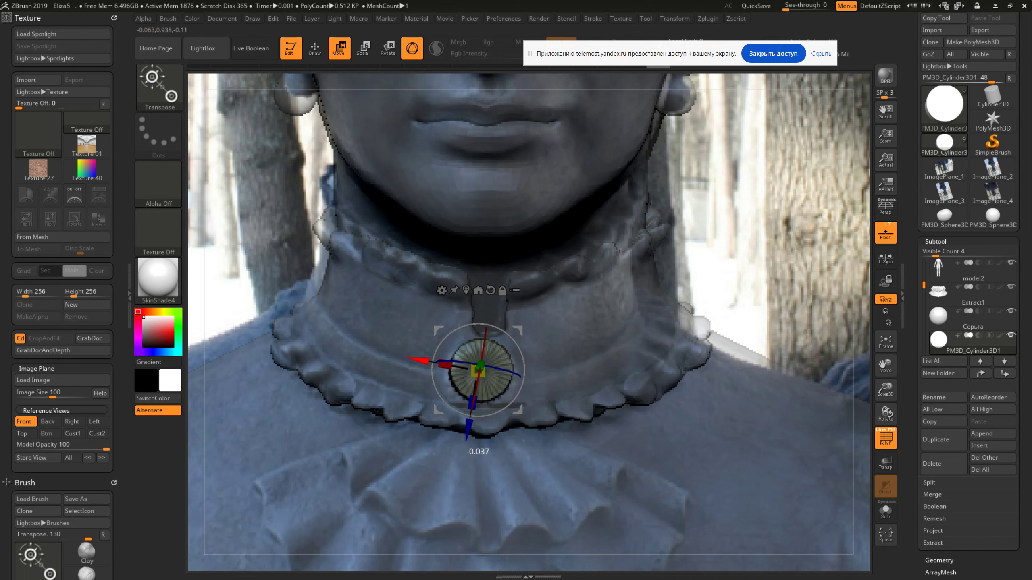
click(674, 18)
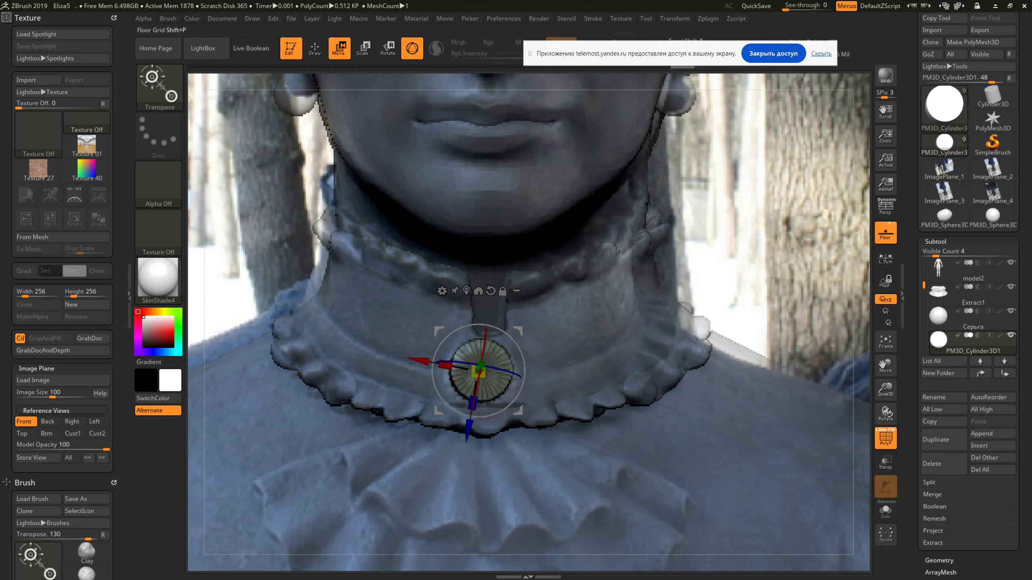
DynaMesh the brooch disc at resolution 400 from the Geometry settings
key(q)
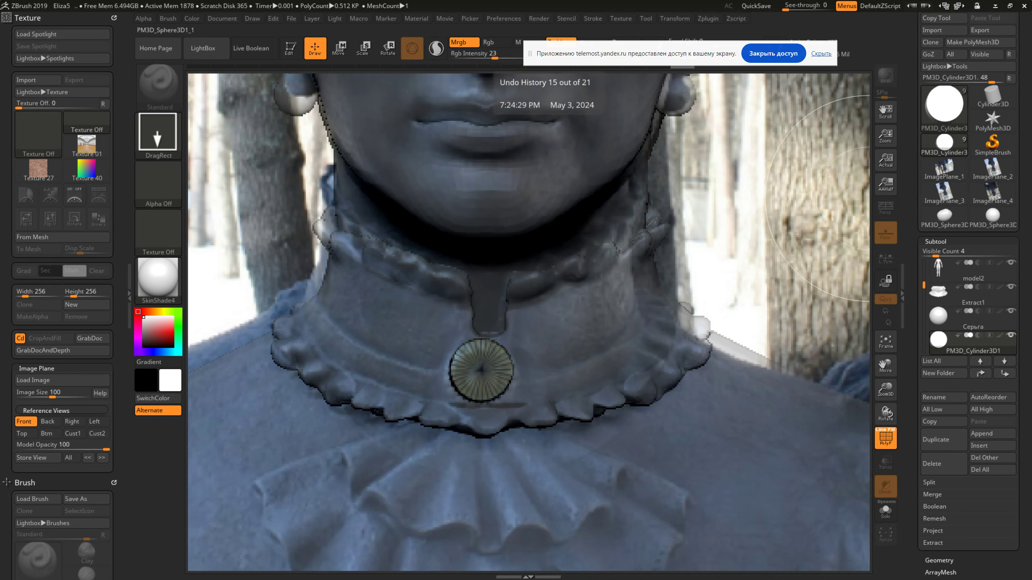
scroll(968, 296, down, 5)
scroll(968, 296, down, 3)
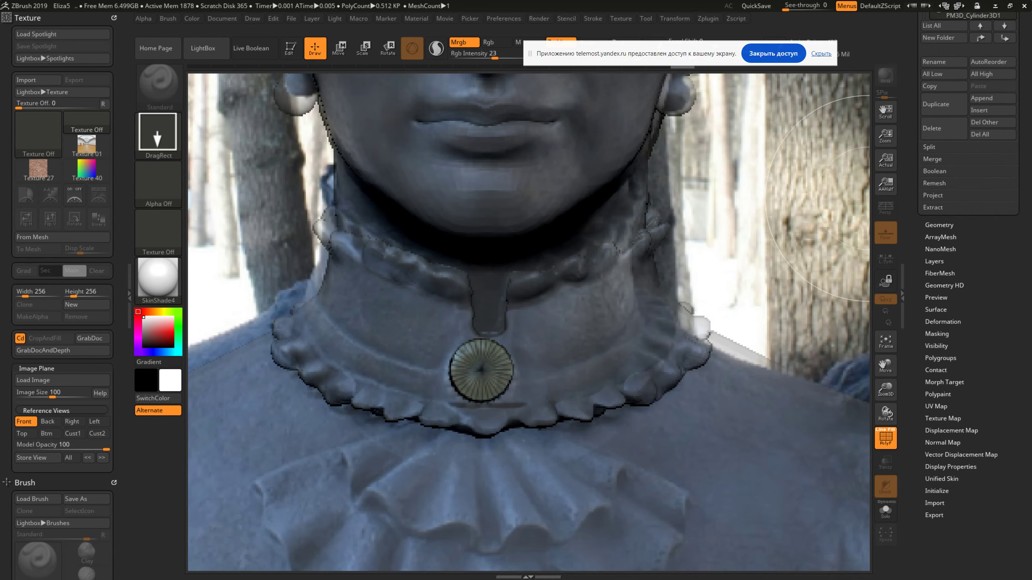
scroll(968, 296, down, 1)
click(939, 212)
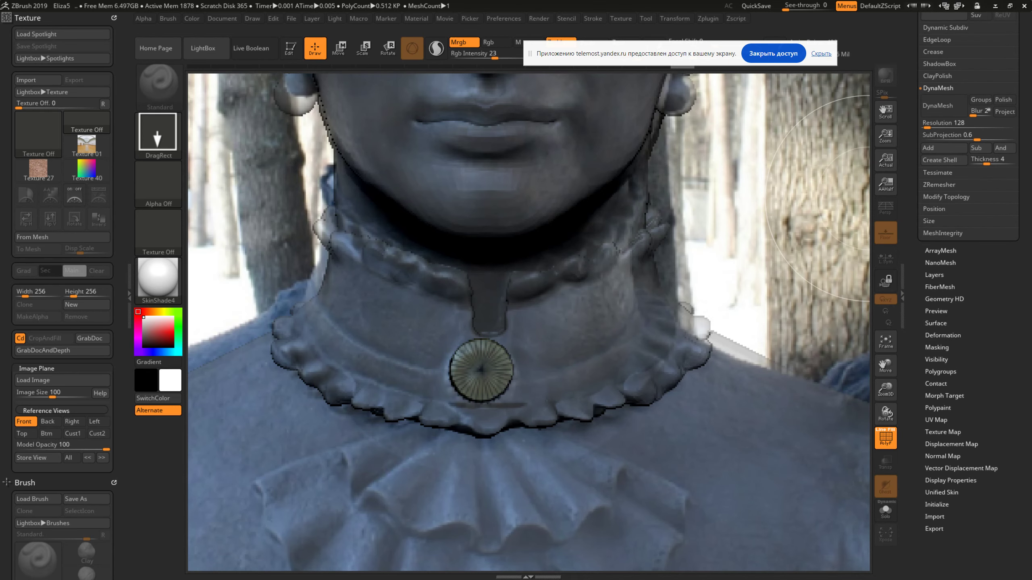
scroll(969, 162, up, 7)
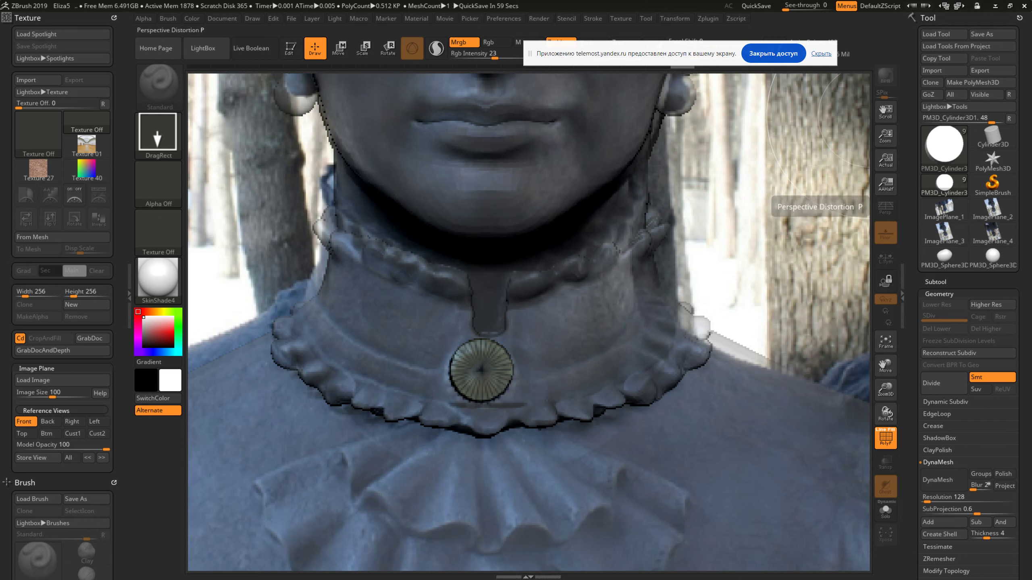
scroll(969, 215, down, 2)
scroll(969, 285, down, 6)
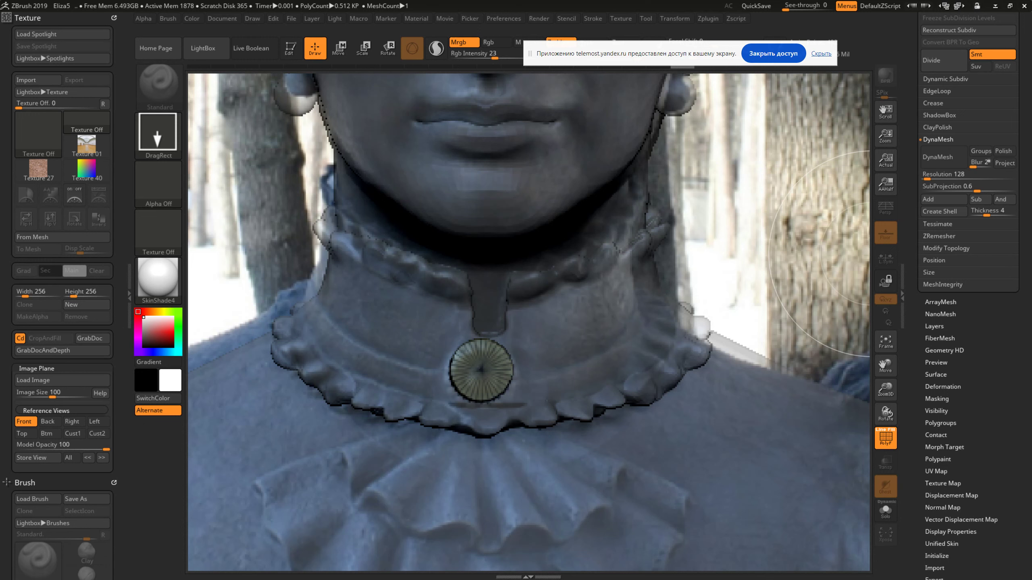
scroll(947, 279, up, 4)
scroll(946, 279, up, 2)
click(946, 278)
text(400)
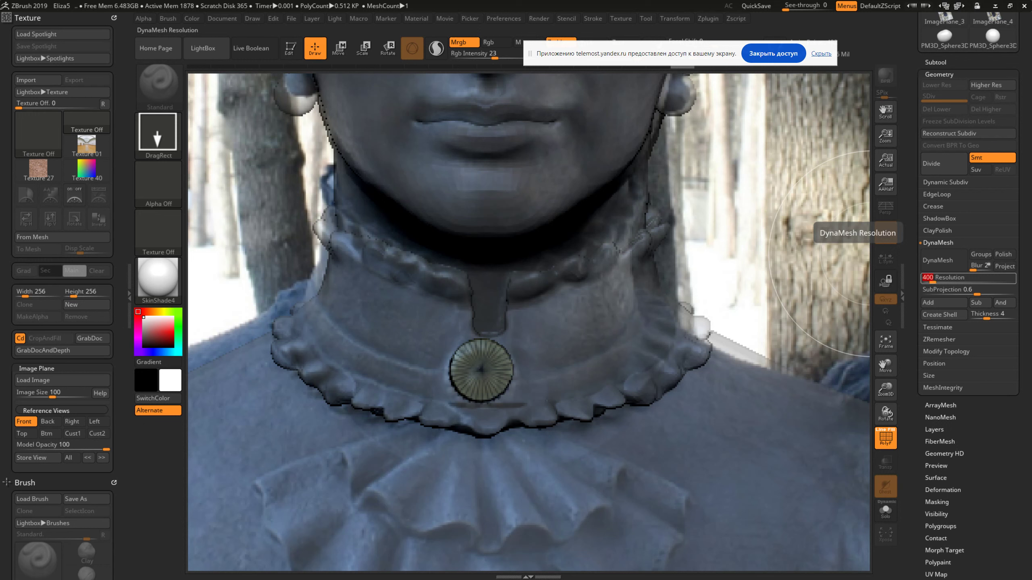
click(939, 260)
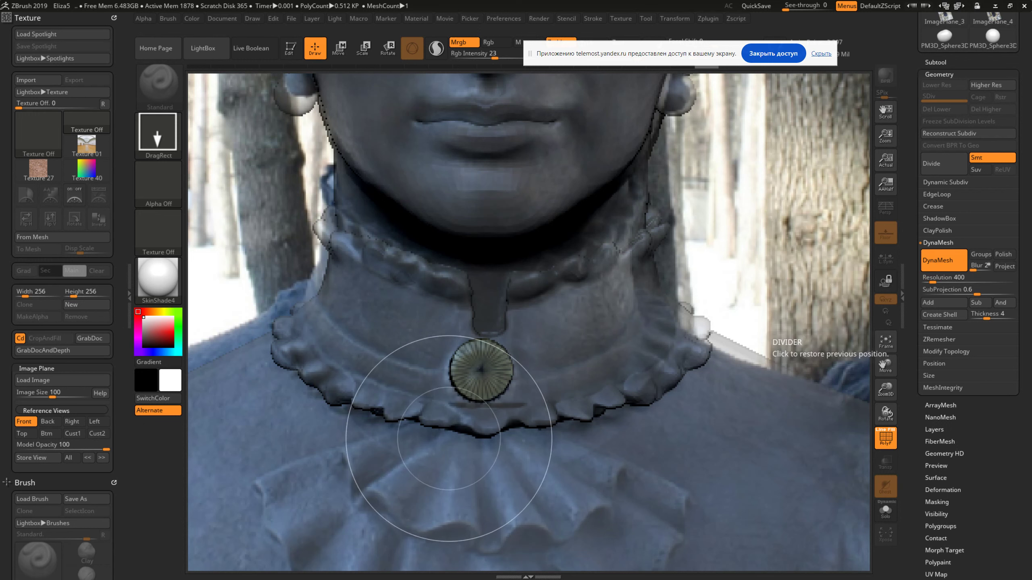
Undo a stray stroke, make PM3D_Cylinder3D1 the active subtool, and open LightBox
click(935, 62)
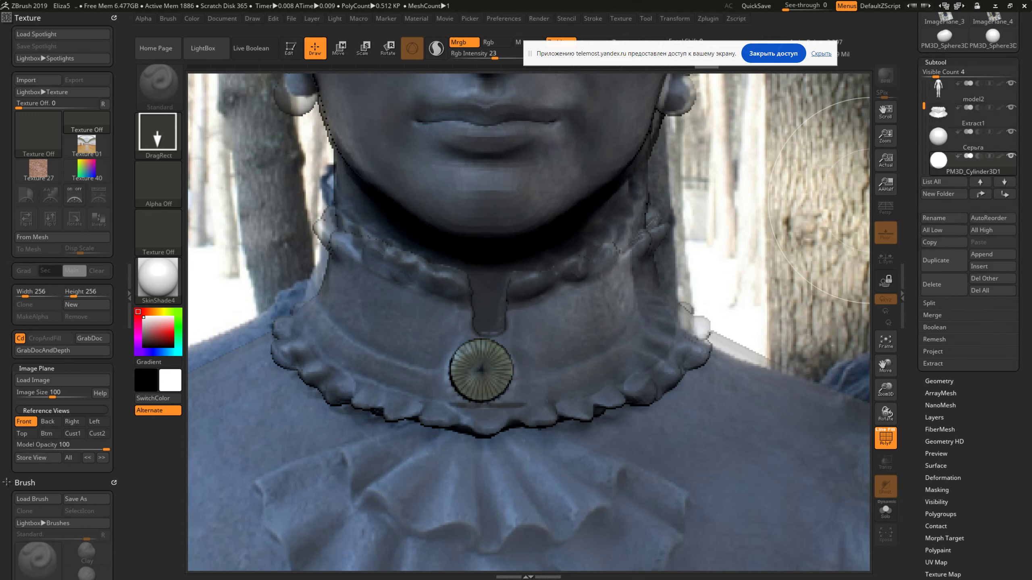
mouse_move(536, 372)
mouse_down()
mouse_move(276, 435)
mouse_move(481, 370)
mouse_up()
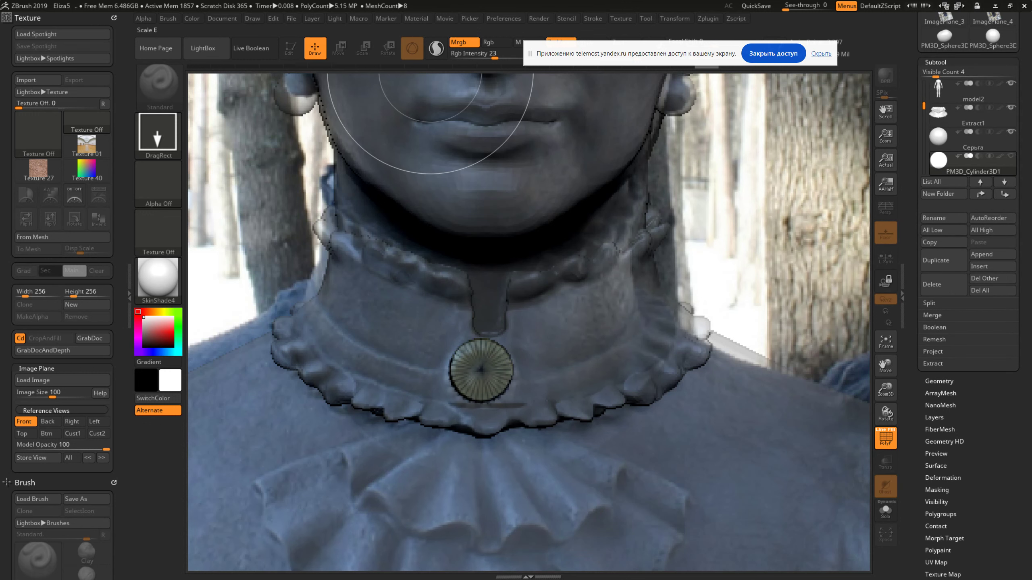
drag(669, 310, 764, 228)
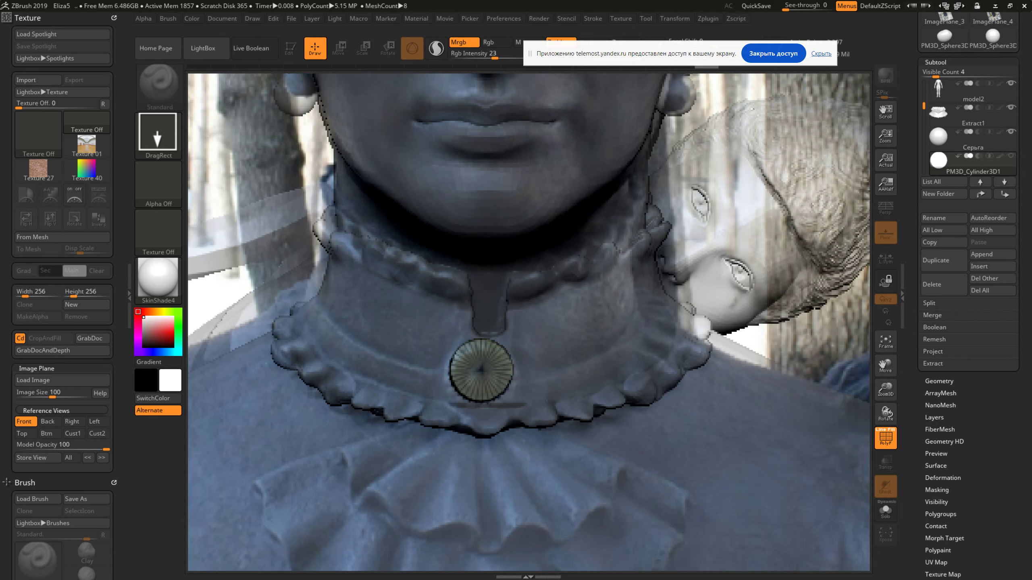
key(ctrl+z)
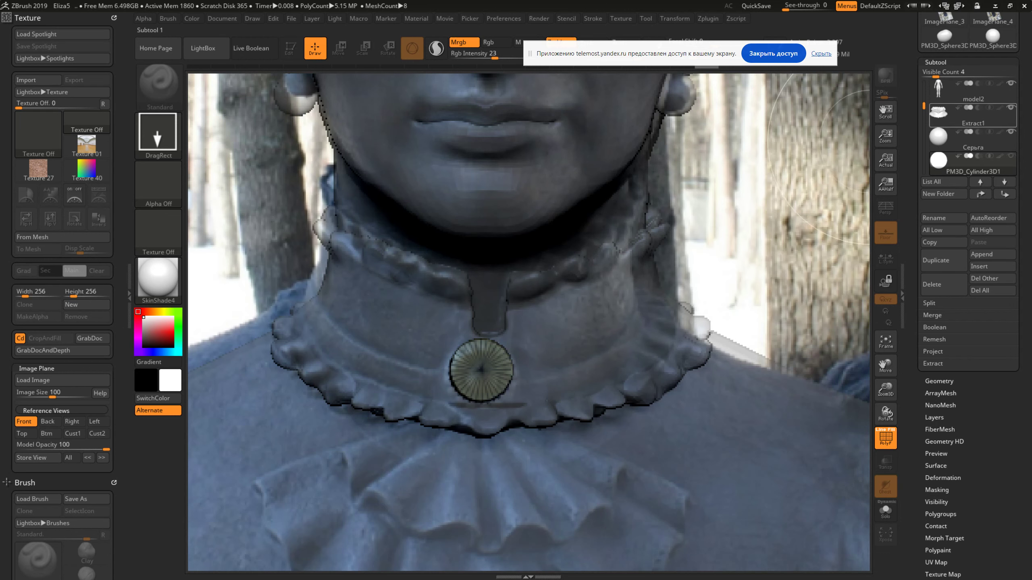
click(938, 113)
click(938, 88)
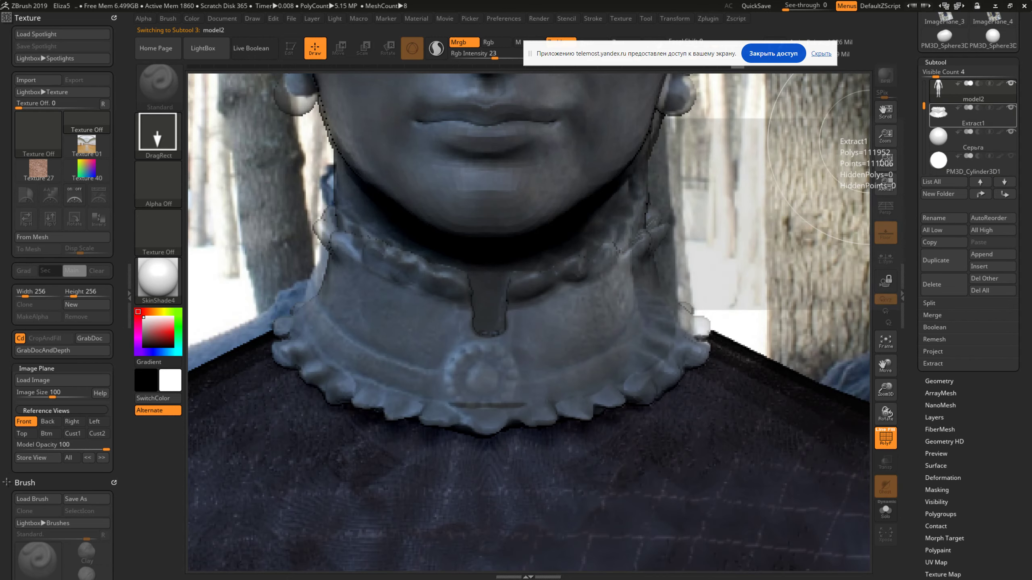
click(939, 113)
click(938, 160)
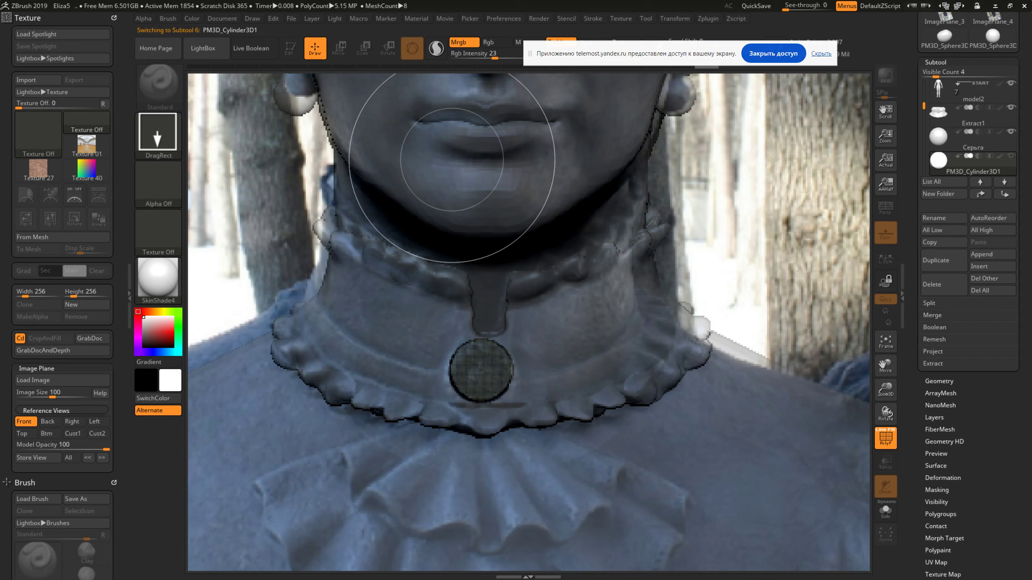
key(comma)
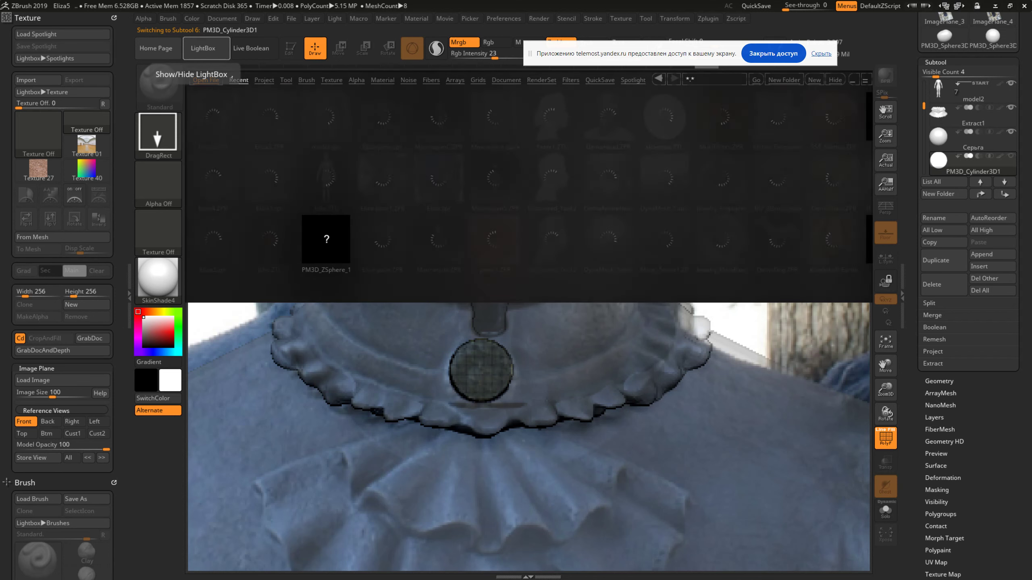
Reload Eliza5.ZPR without saving changes and make PM3D_Cylinder3D1 the active subtool
double_click(213, 116)
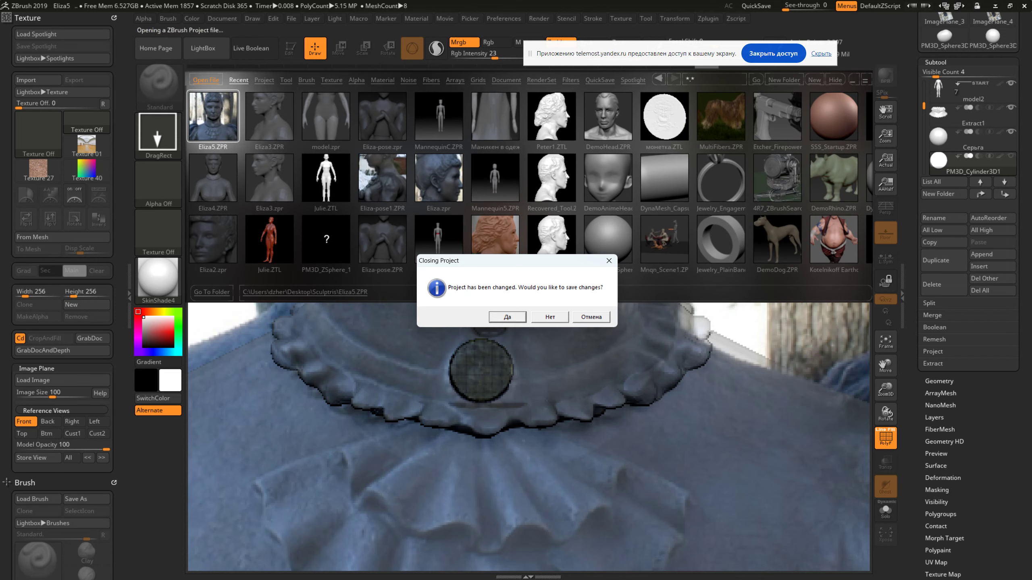
key(Return)
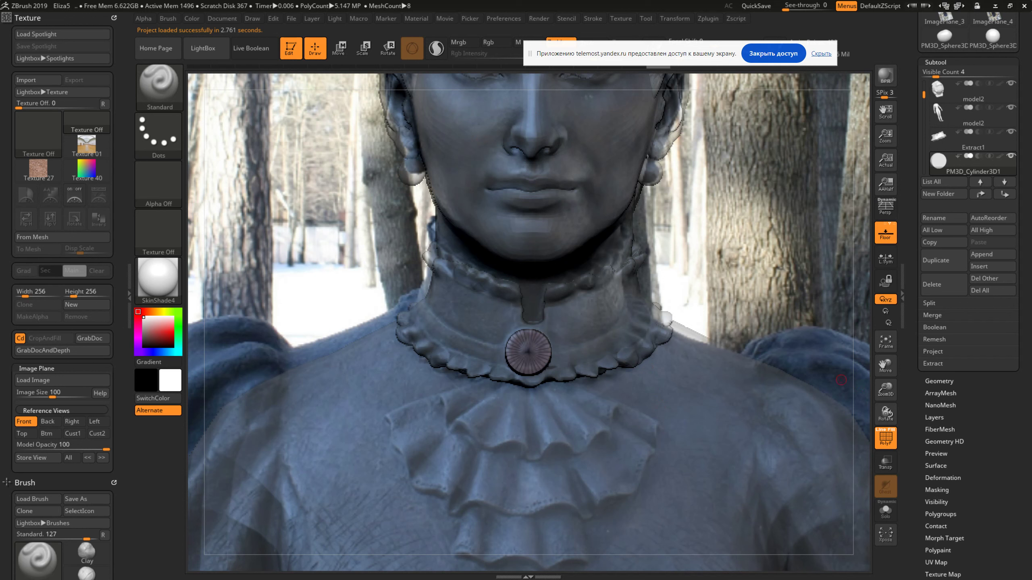
key(Down)
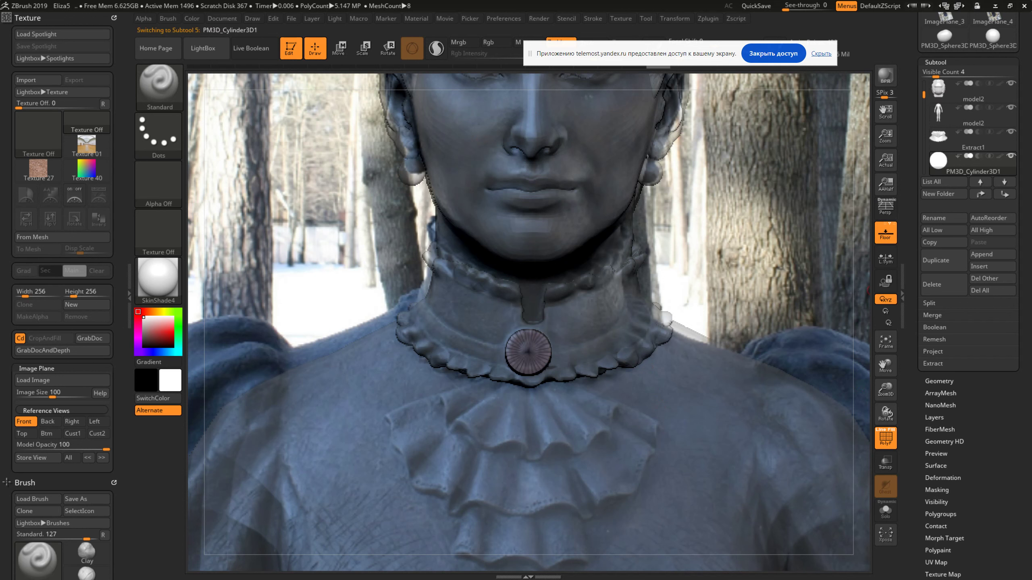
click(939, 381)
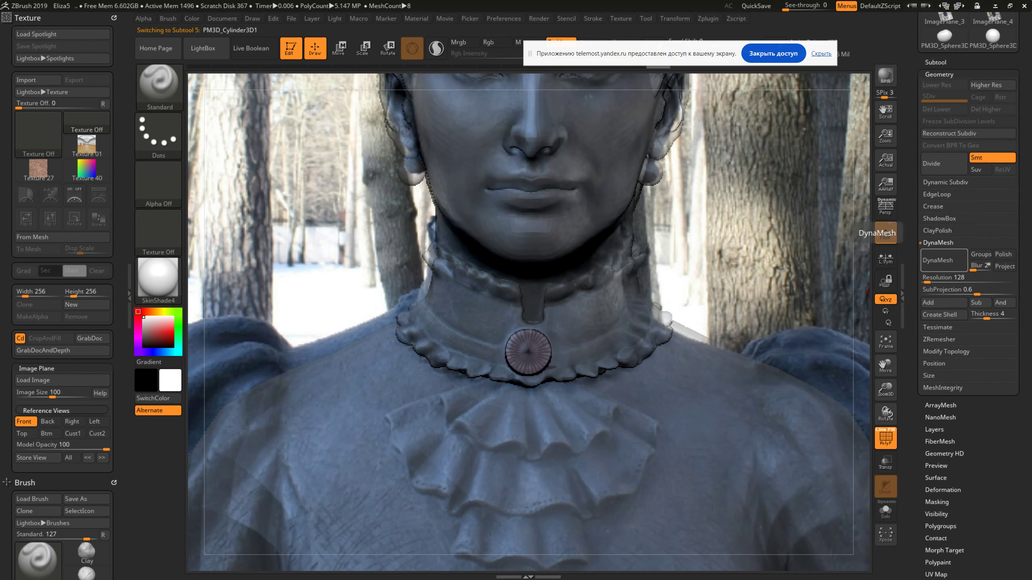
Try a DynaMesh at resolution 304 on the brooch, then undo it
click(947, 278)
text(300)
key(Return)
click(939, 260)
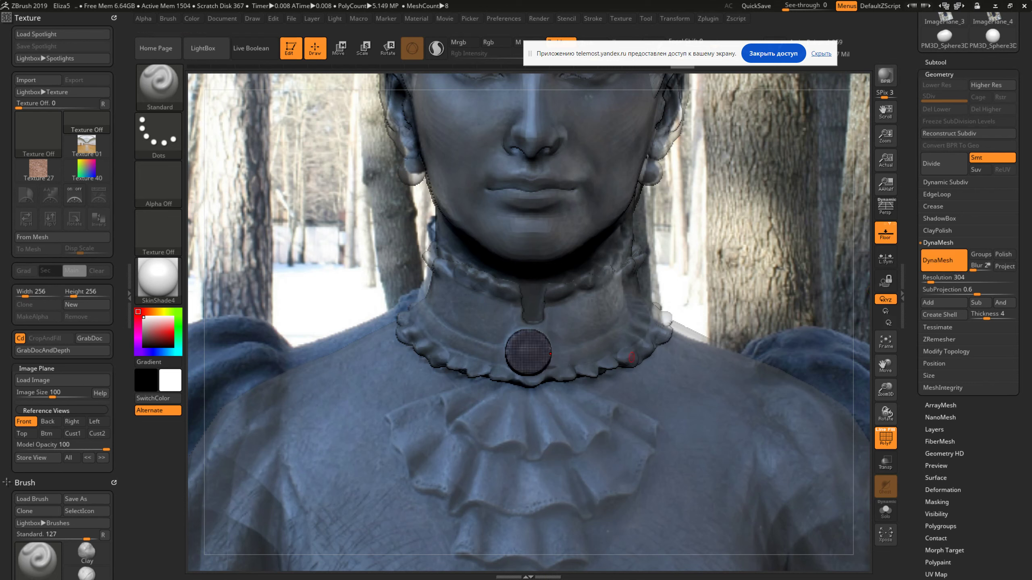
mouse_move(704, 355)
mouse_down()
mouse_move(638, 331)
mouse_move(660, 394)
mouse_move(694, 406)
mouse_up()
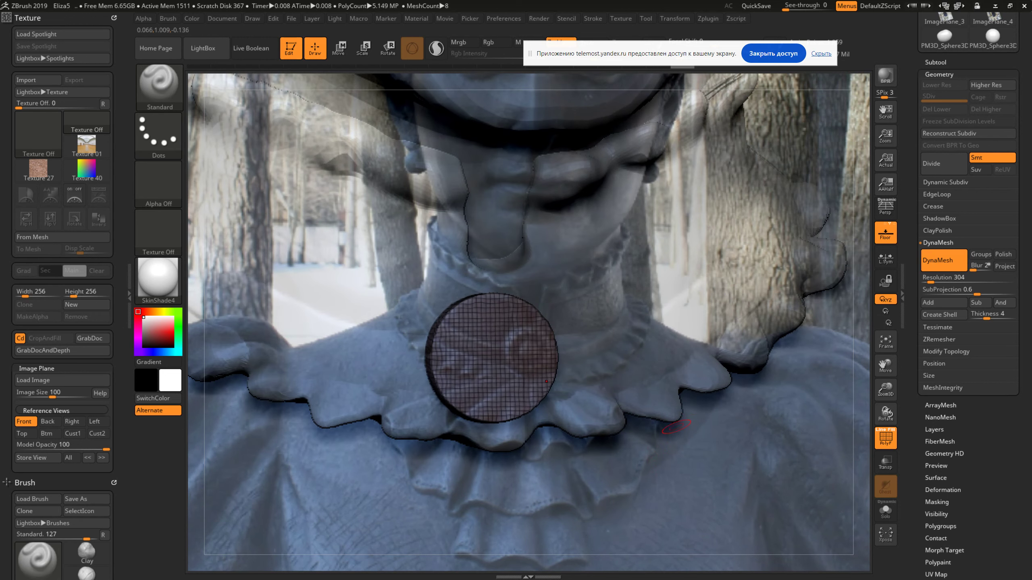
key(ctrl+z)
Remesh the brooch at resolution 704, inspect it, and hide the PolyF wireframe
click(946, 277)
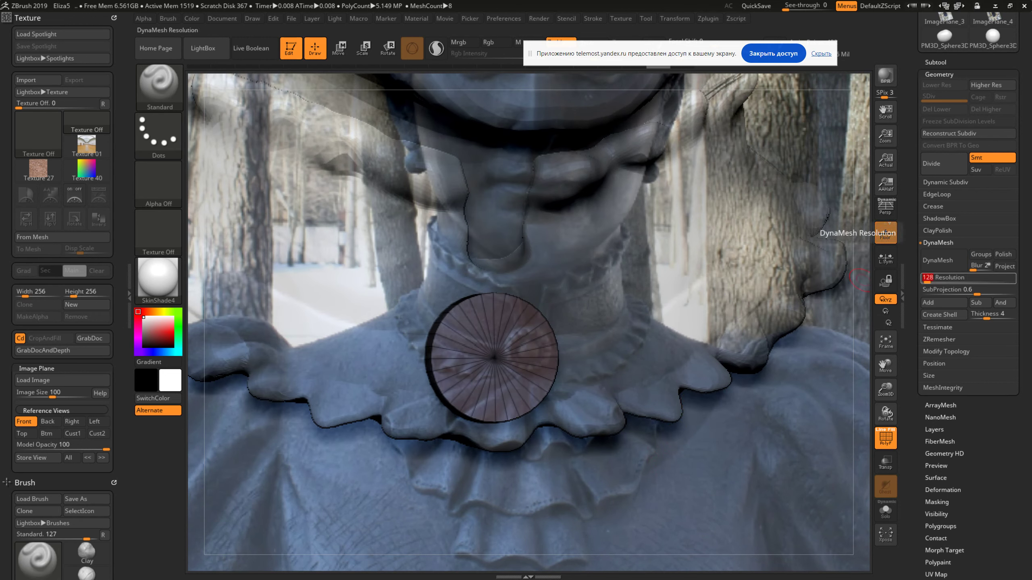
text(704)
key(Return)
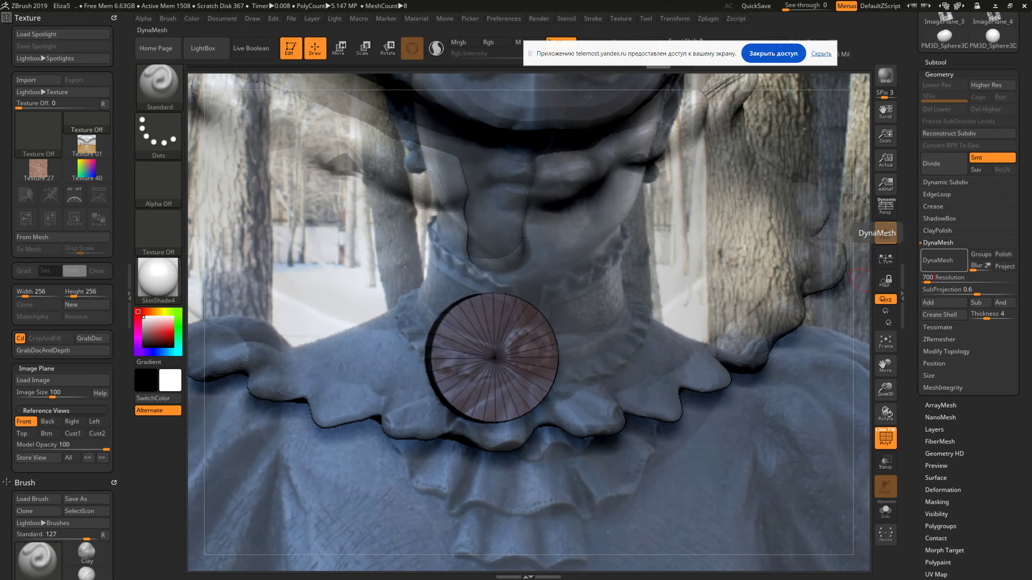
click(937, 260)
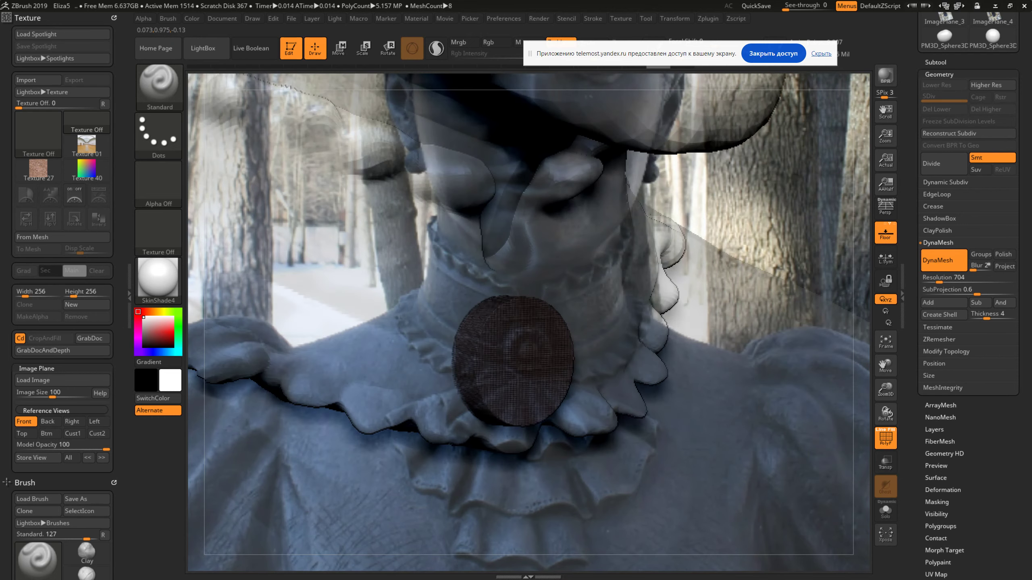
drag(650, 362, 716, 363)
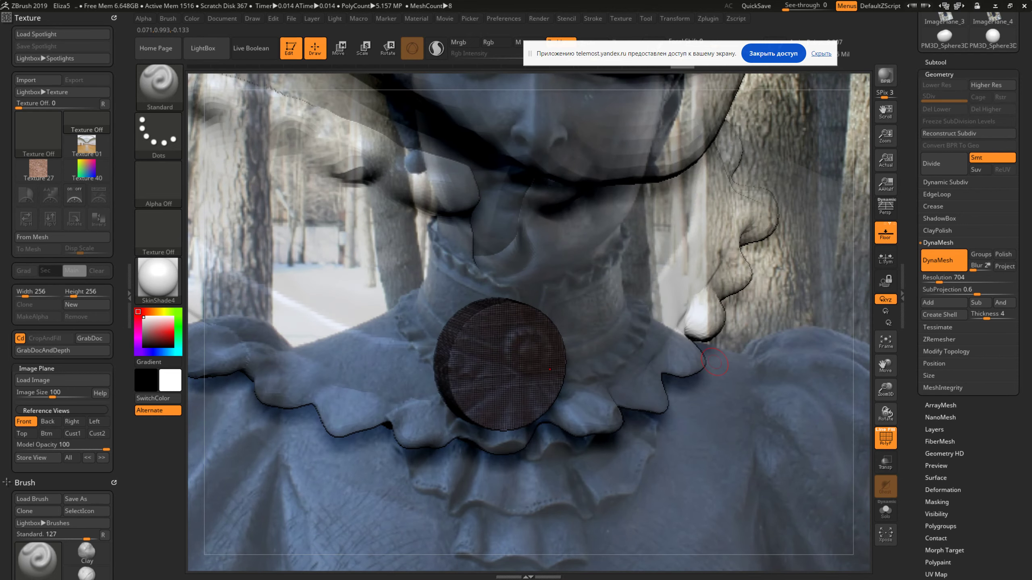
shift+drag(650, 368, 491, 109)
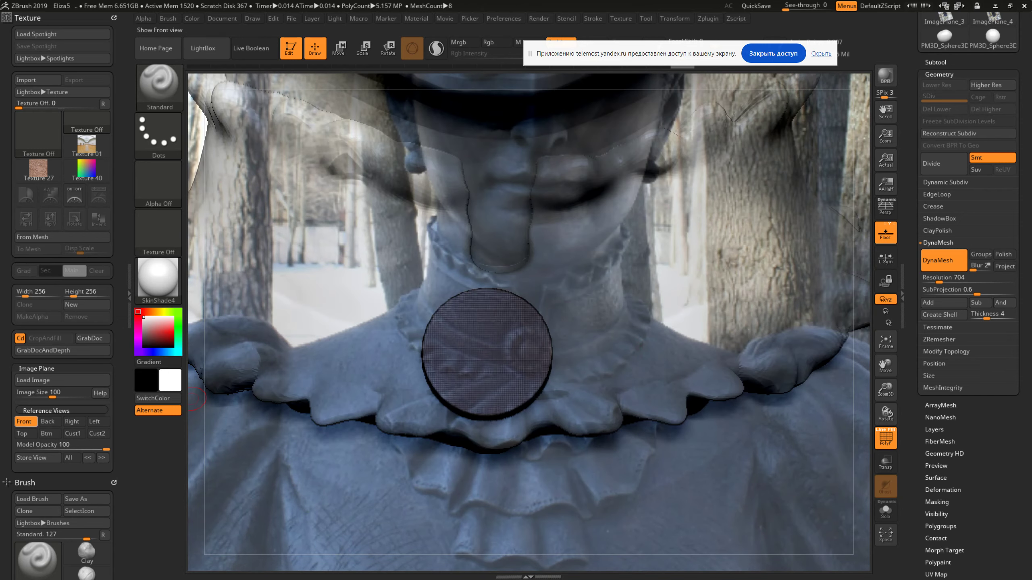
click(24, 421)
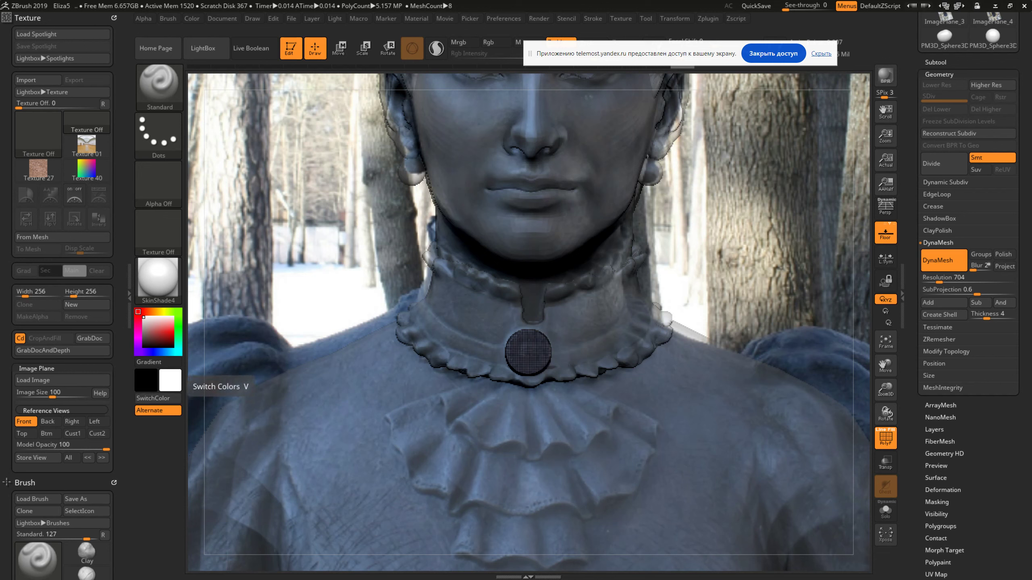
click(886, 438)
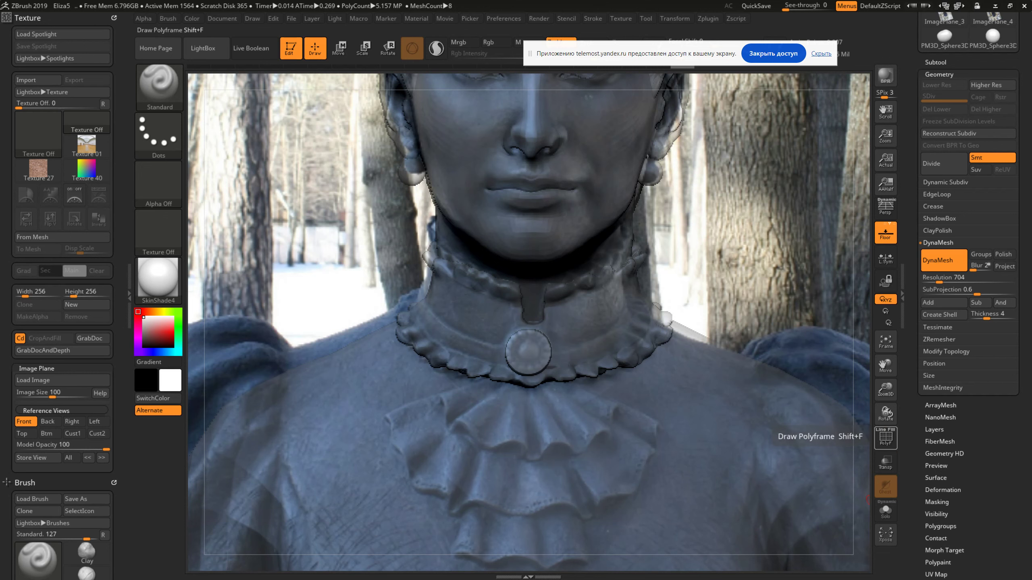
click(886, 438)
mouse_move(553, 356)
ctrl+right_down()
mouse_move(605, 368)
mouse_move(804, 458)
ctrl+right_up()
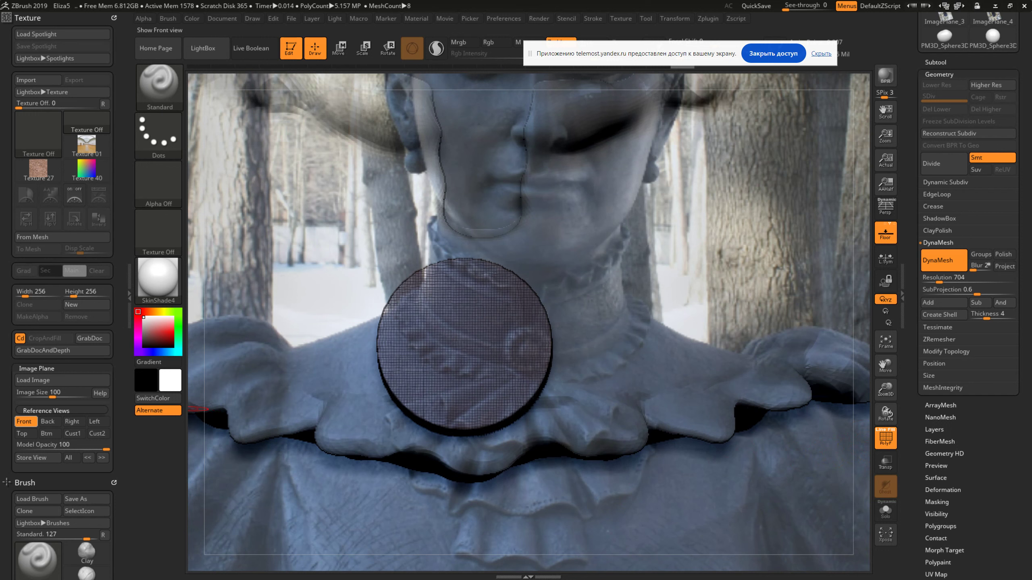
click(25, 422)
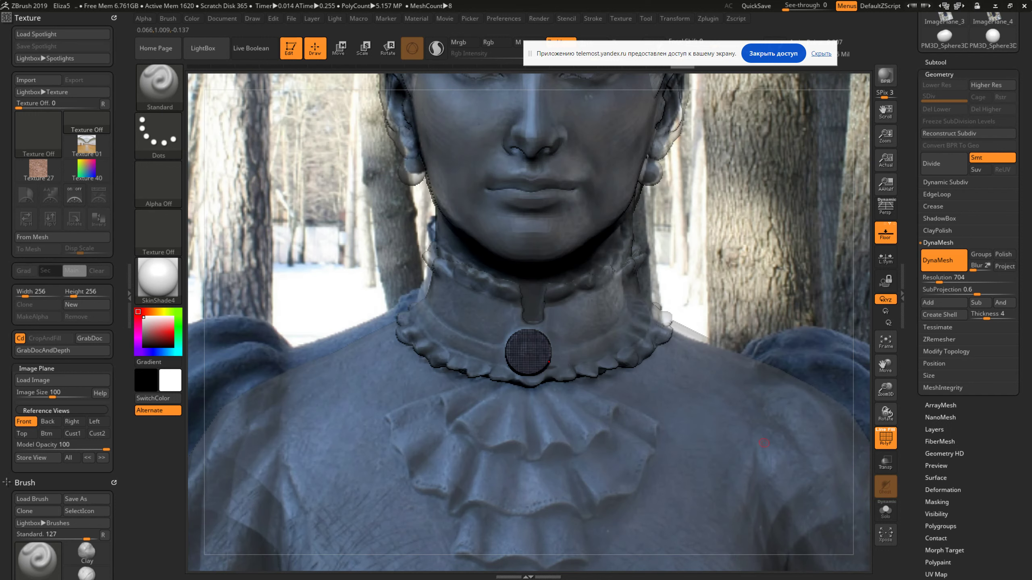
click(885, 439)
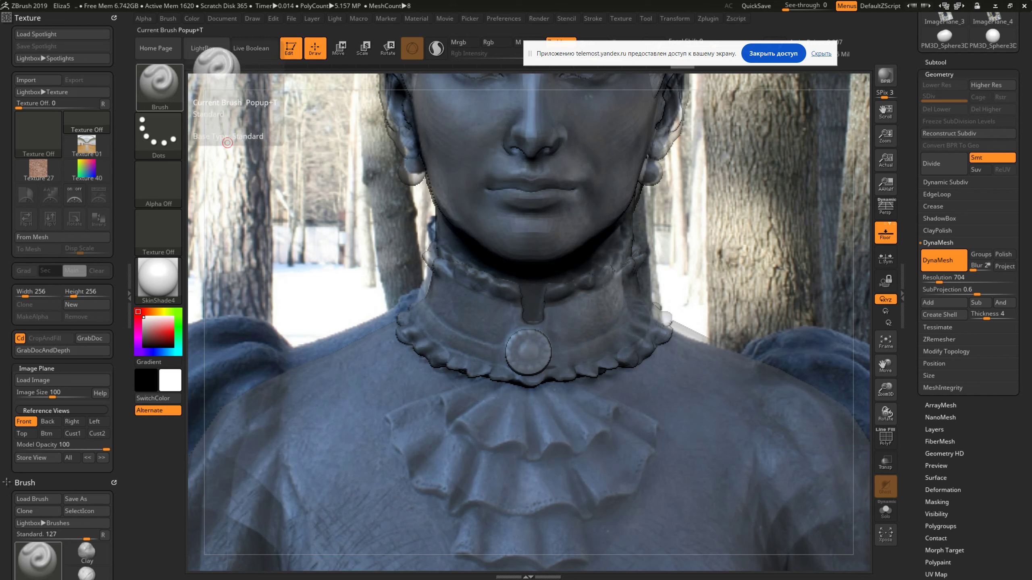
key(space)
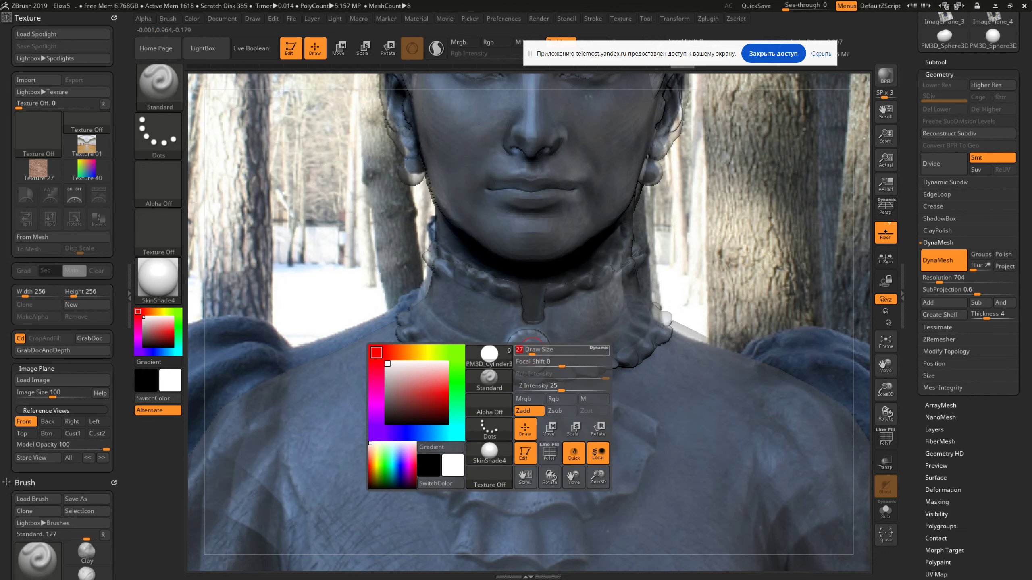
key(space)
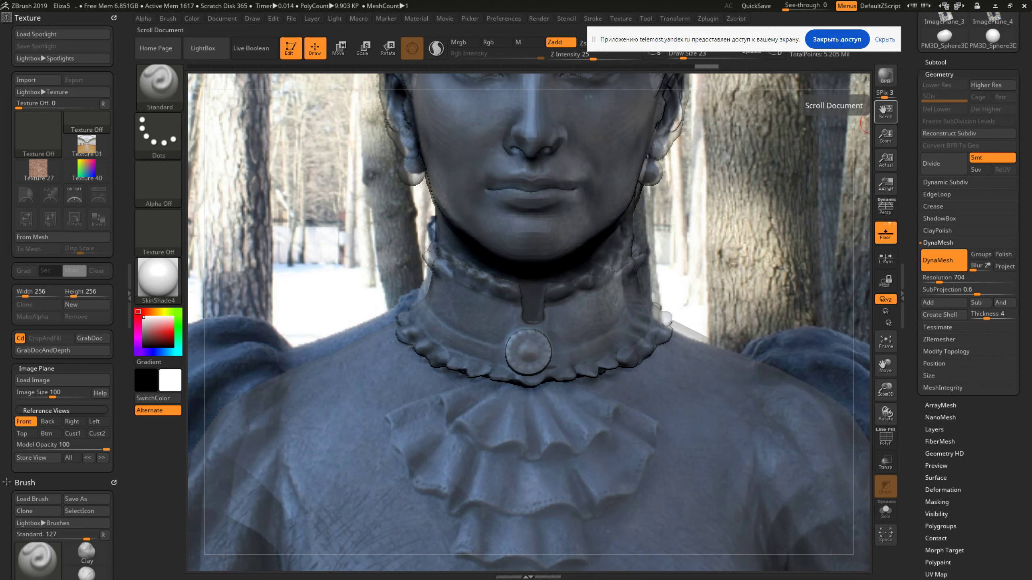
drag(885, 134, 885, 97)
Set Draw Size to 8 and stamp twelve small dents around the brooch disc rim
key(space)
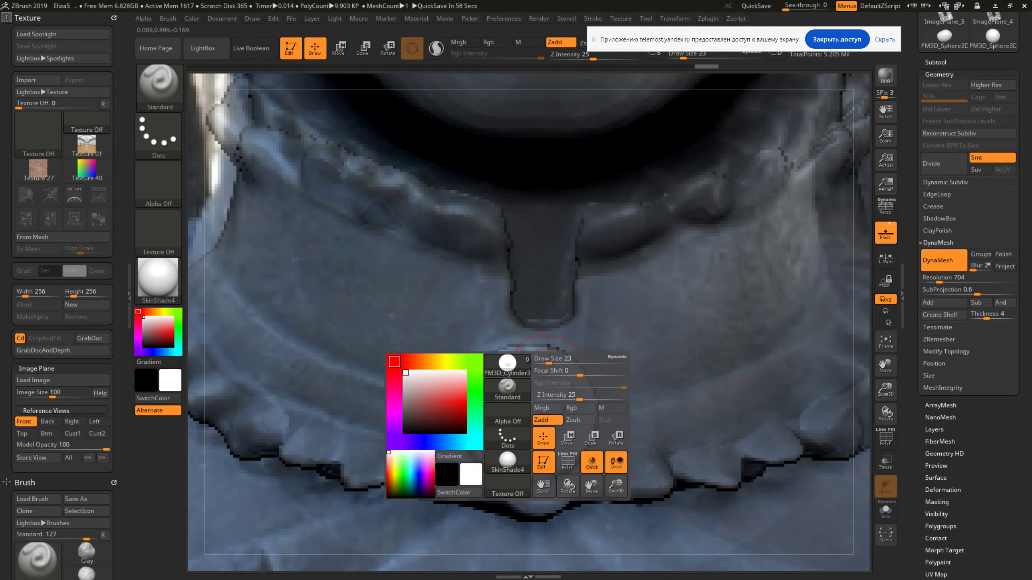
drag(548, 358, 536, 359)
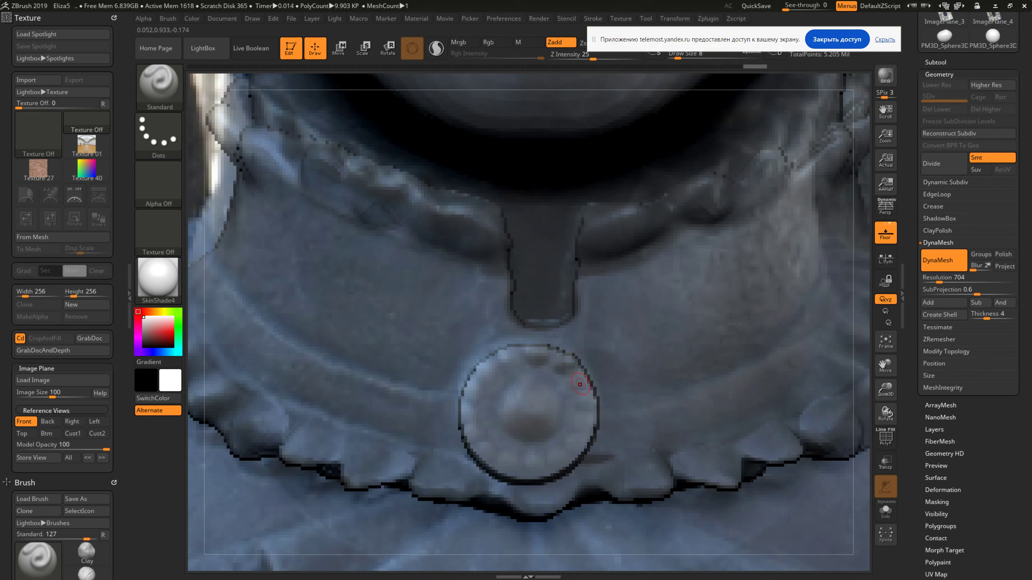
click(572, 381)
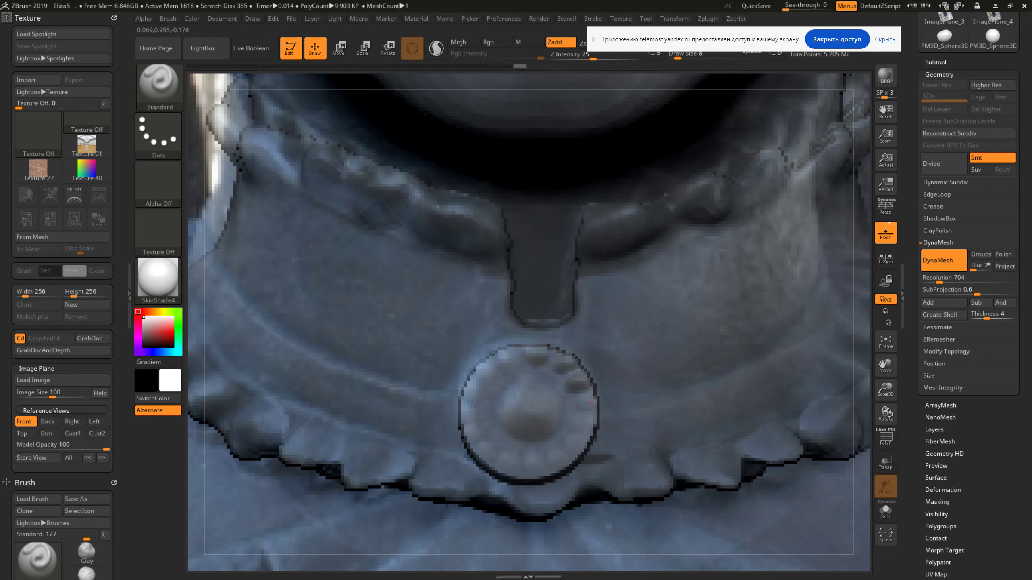
click(583, 407)
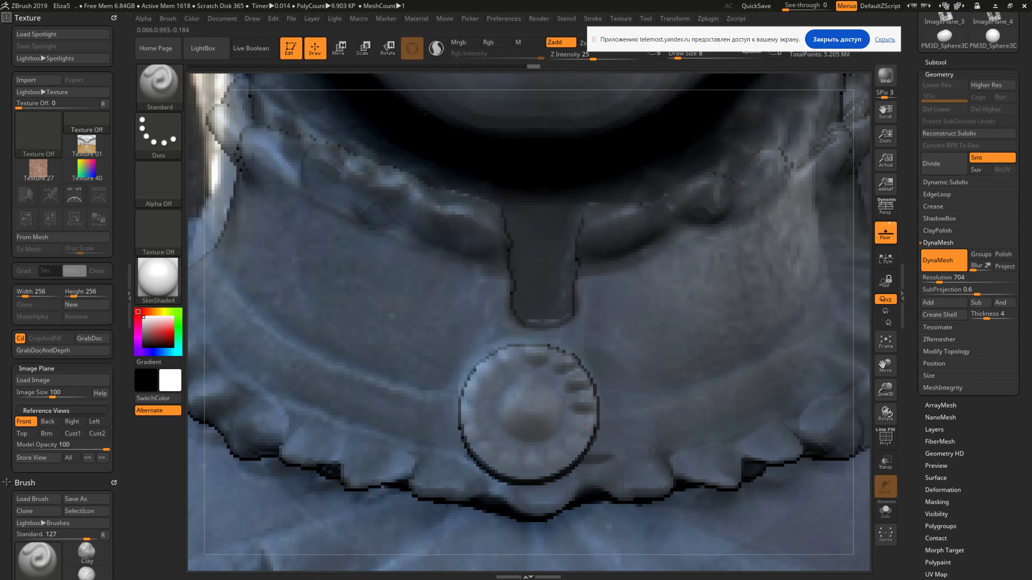
click(580, 427)
click(551, 458)
click(565, 457)
click(522, 470)
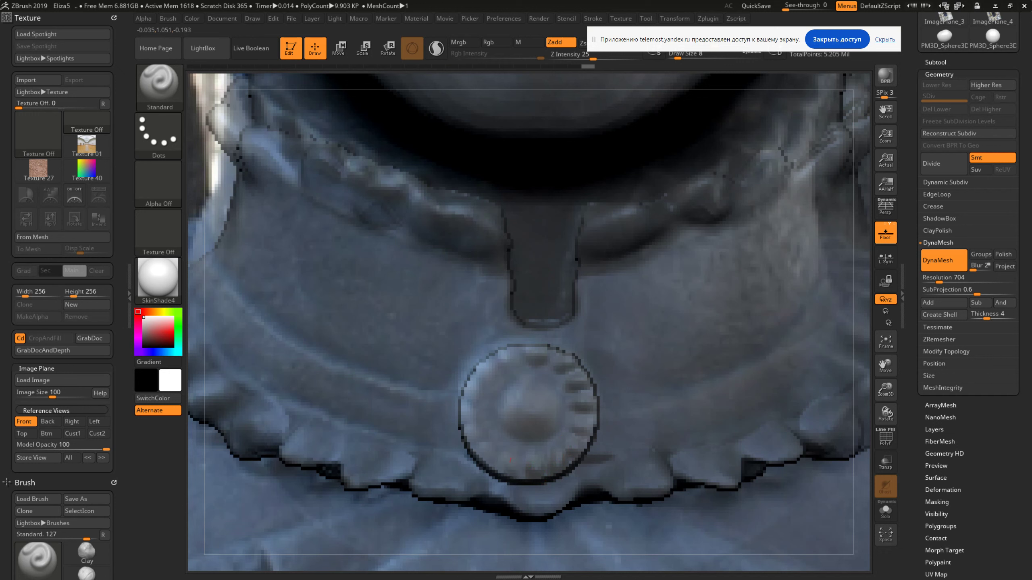
click(494, 460)
click(478, 455)
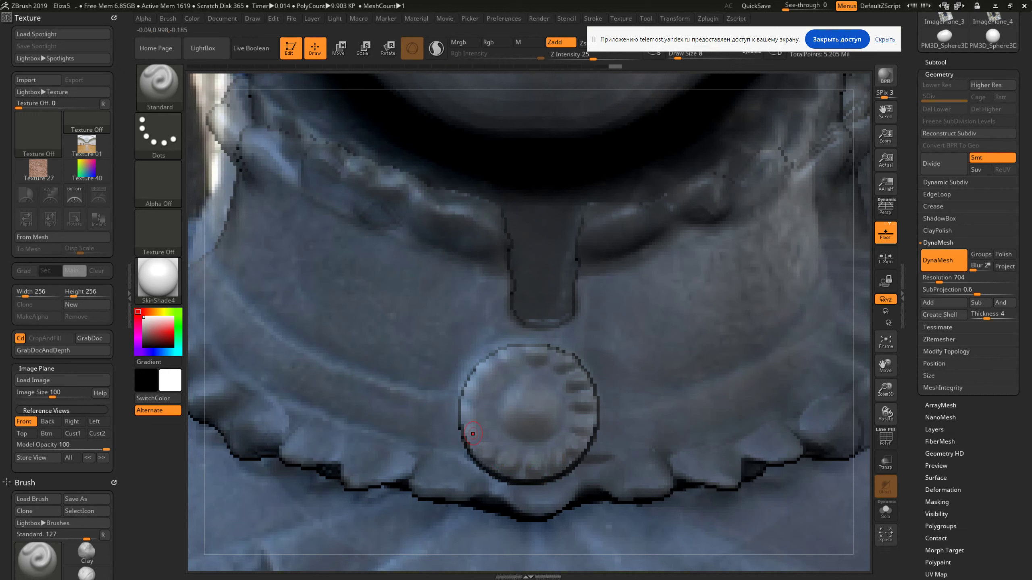
click(471, 432)
click(472, 404)
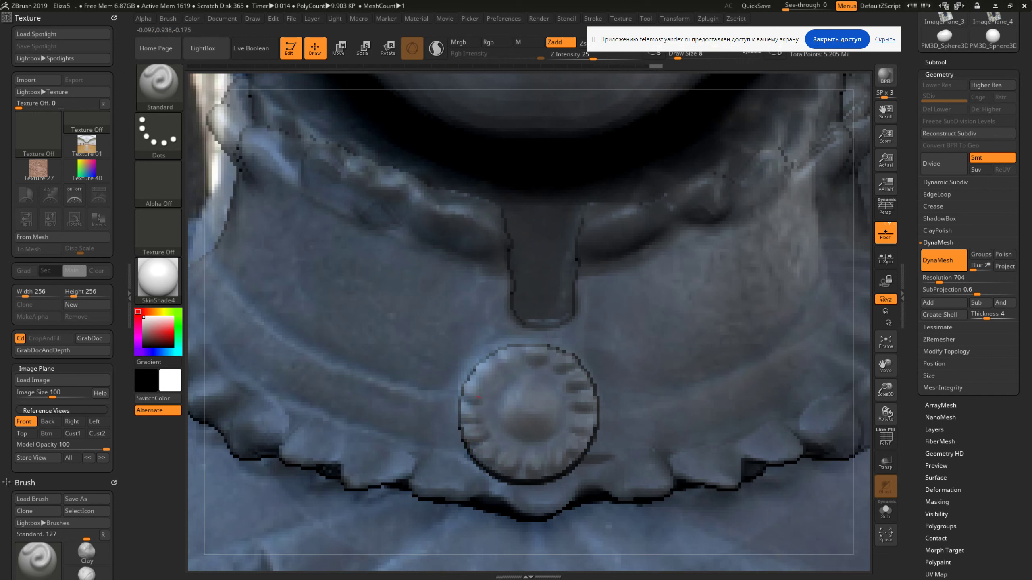
click(493, 376)
click(491, 372)
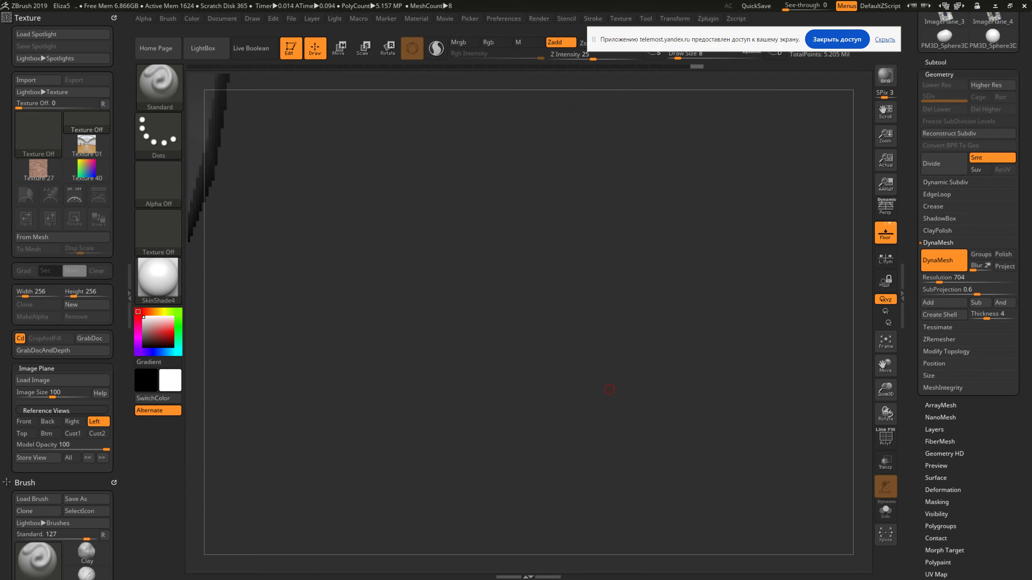
Show the model at actual size and orbit around the ridged brooch to inspect it
click(886, 160)
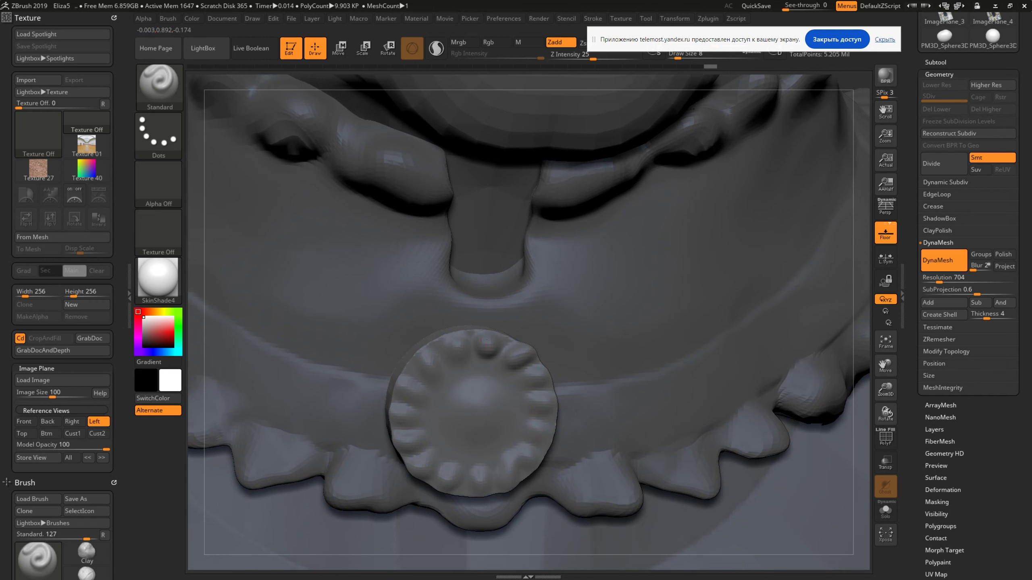
right_drag(486, 346, 533, 351)
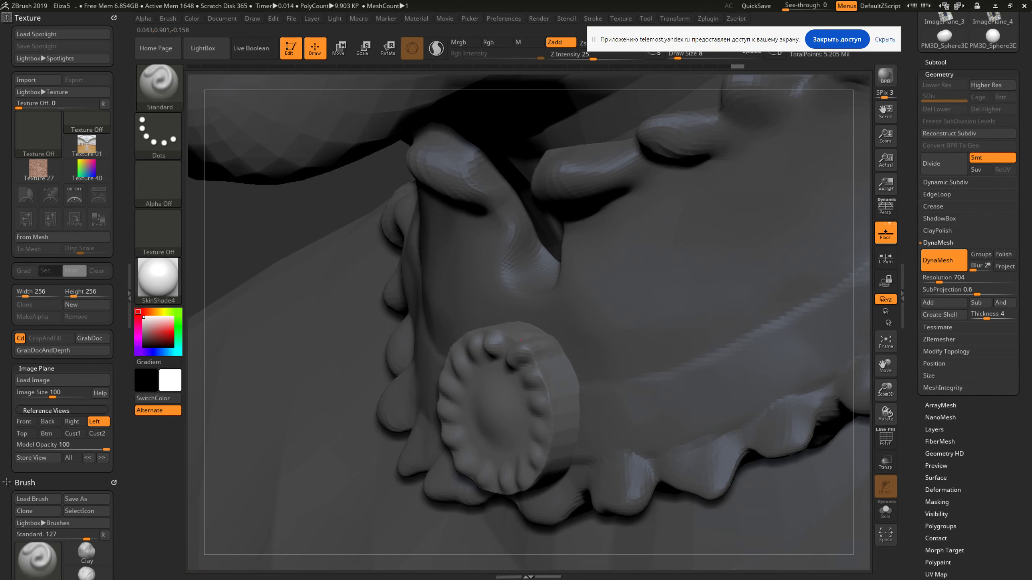
right_drag(538, 353, 538, 398)
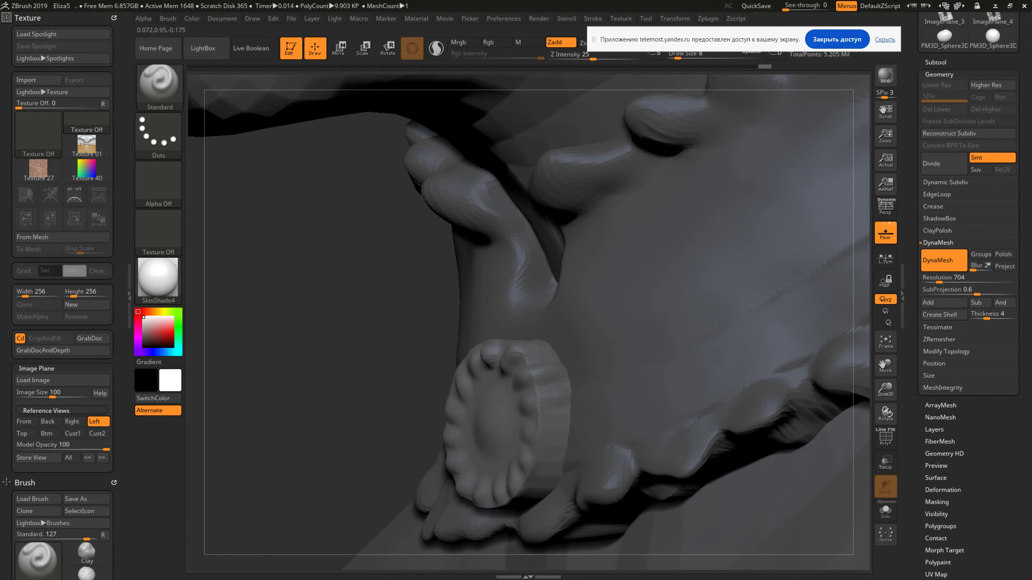
right_drag(549, 405, 530, 433)
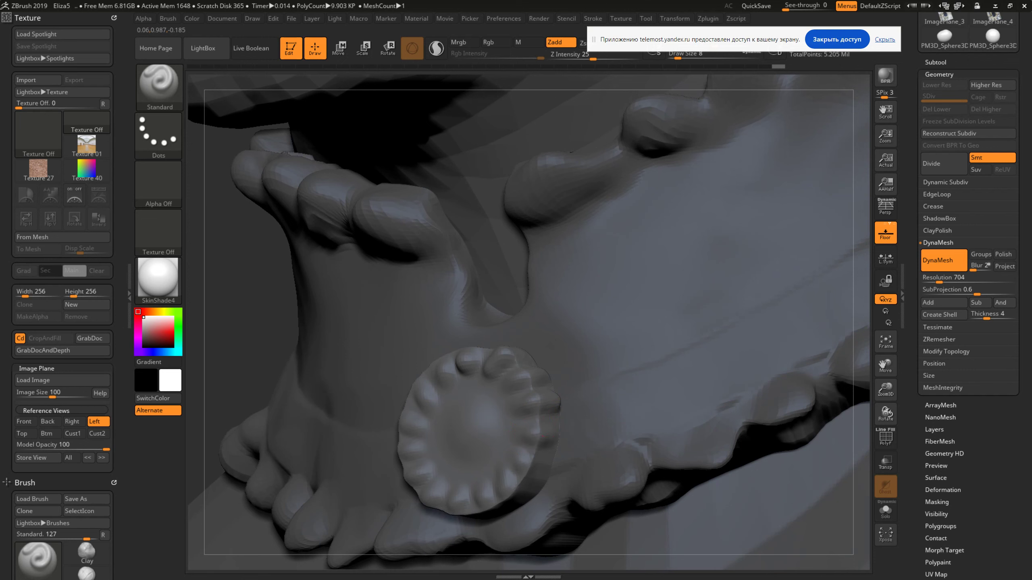
right_drag(551, 438, 523, 431)
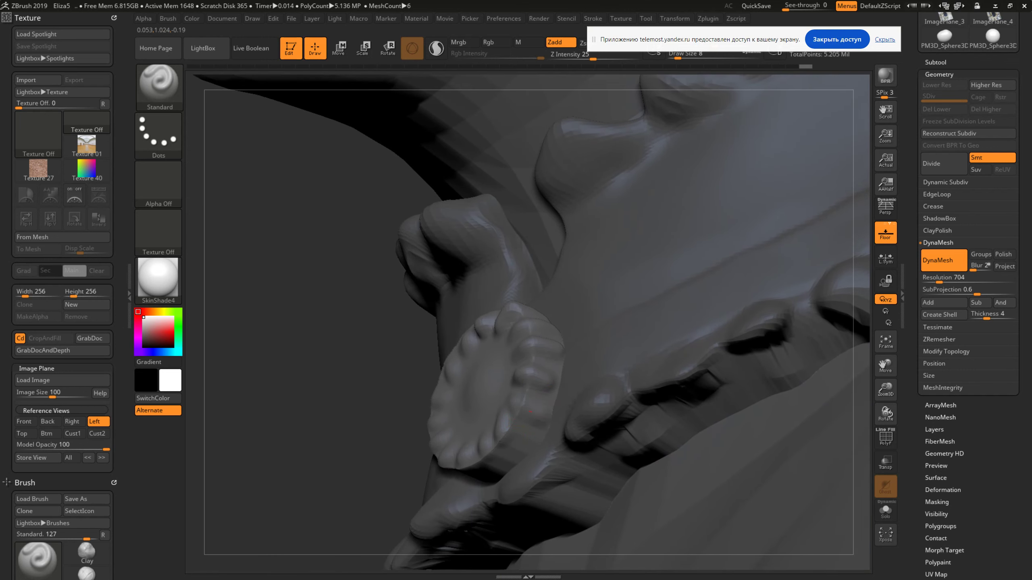
mouse_move(552, 417)
right_down()
mouse_move(500, 361)
mouse_move(527, 419)
mouse_move(520, 403)
right_up()
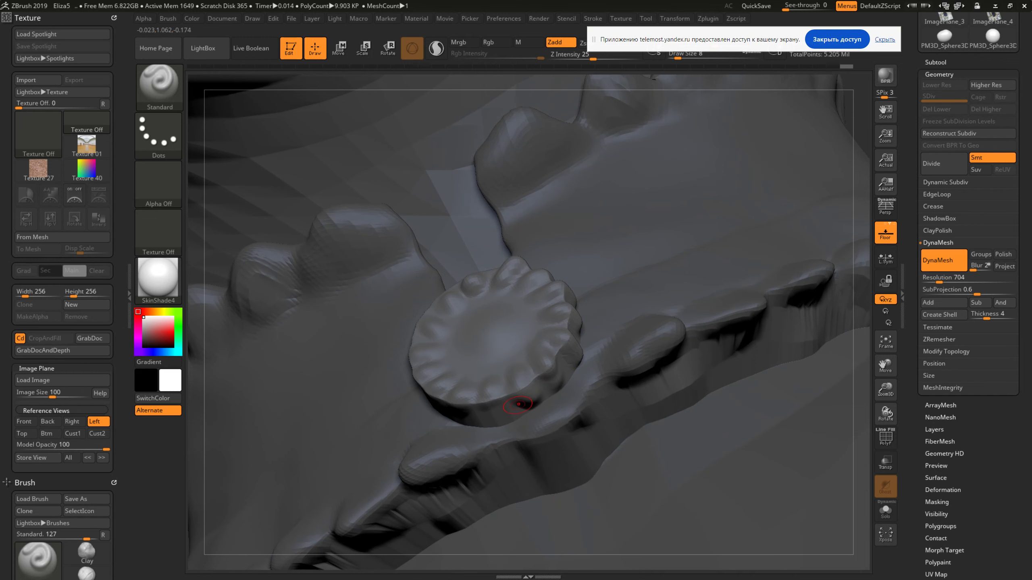
right_drag(526, 408, 559, 376)
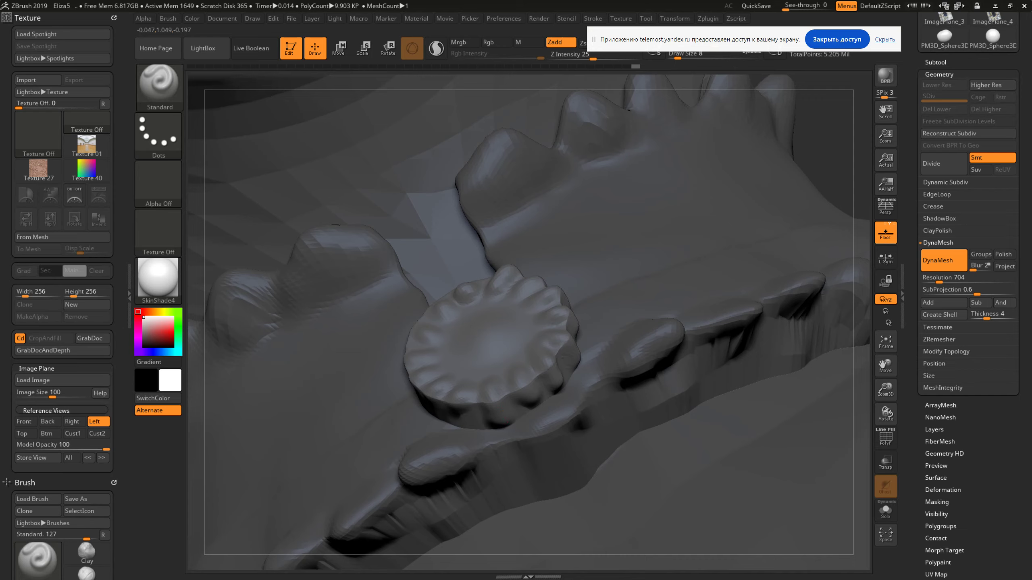
right_drag(495, 423, 577, 357)
Make two Standard-brush strokes under the brooch's lower edge, then return to the front reference
drag(528, 360, 485, 364)
mouse_move(485, 364)
right_down()
mouse_move(500, 354)
mouse_move(461, 294)
right_up()
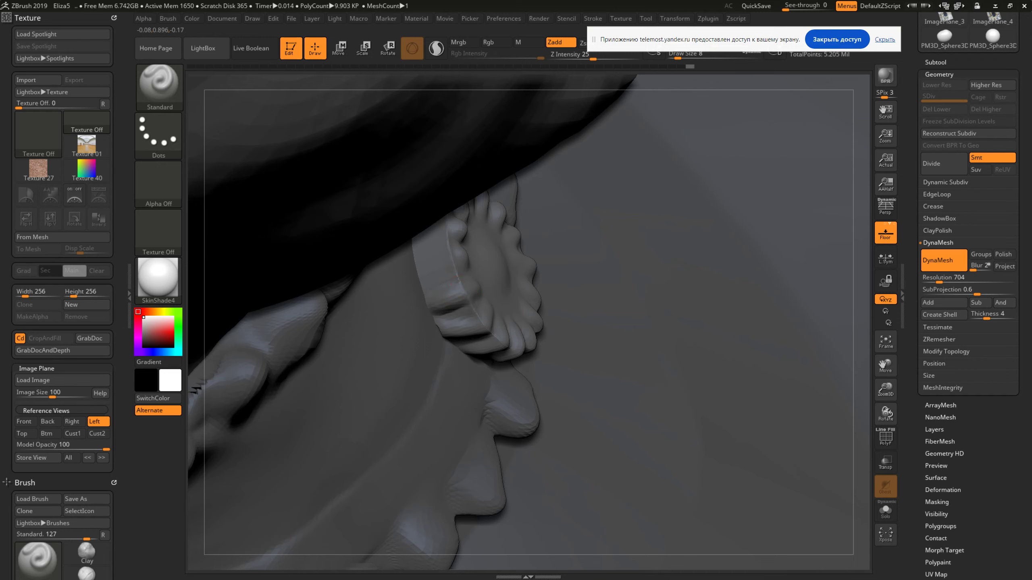
right_drag(455, 303, 458, 262)
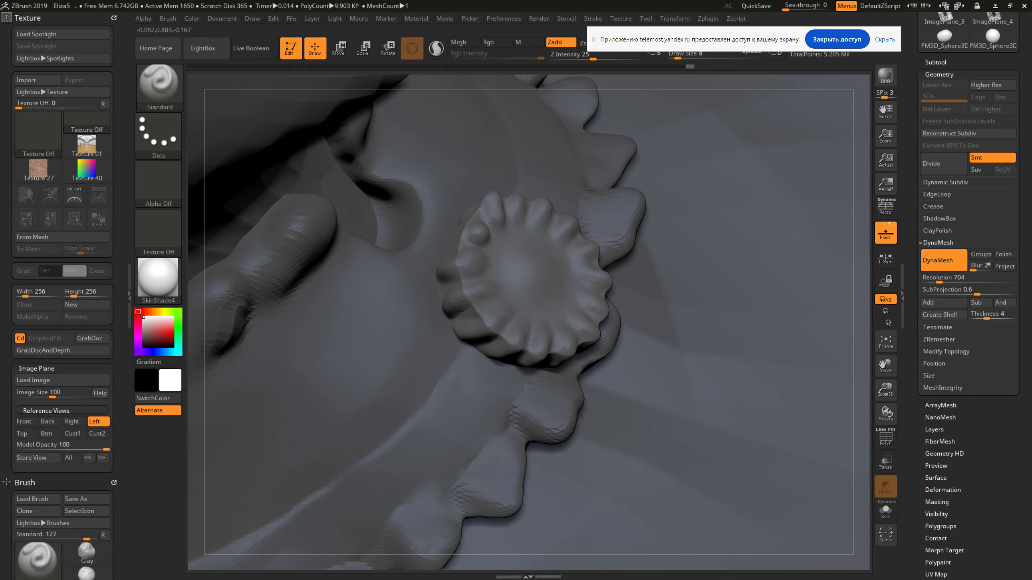
mouse_move(463, 260)
right_down()
mouse_move(479, 220)
mouse_move(463, 250)
right_up()
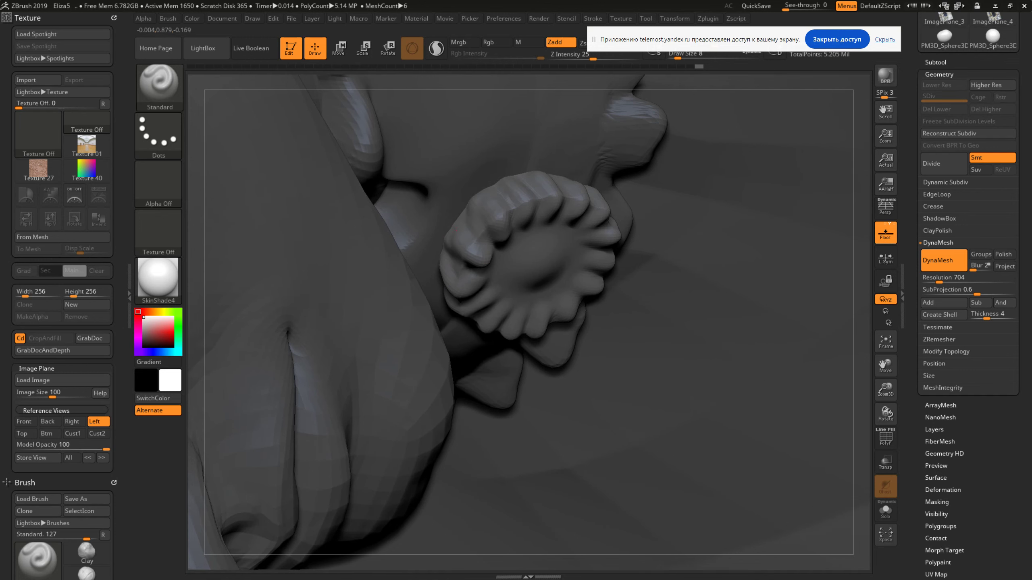
right_drag(463, 250, 484, 228)
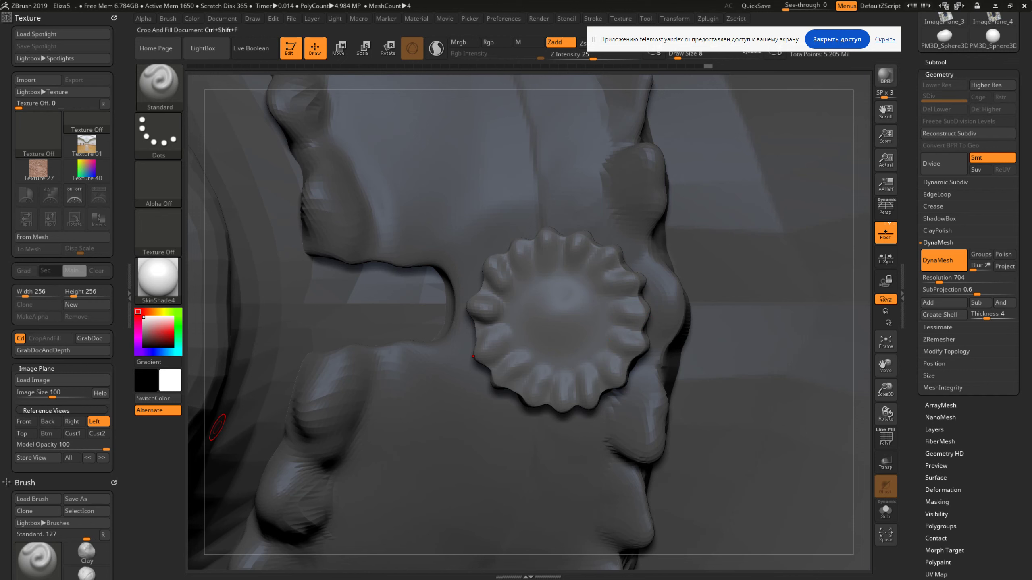
click(24, 422)
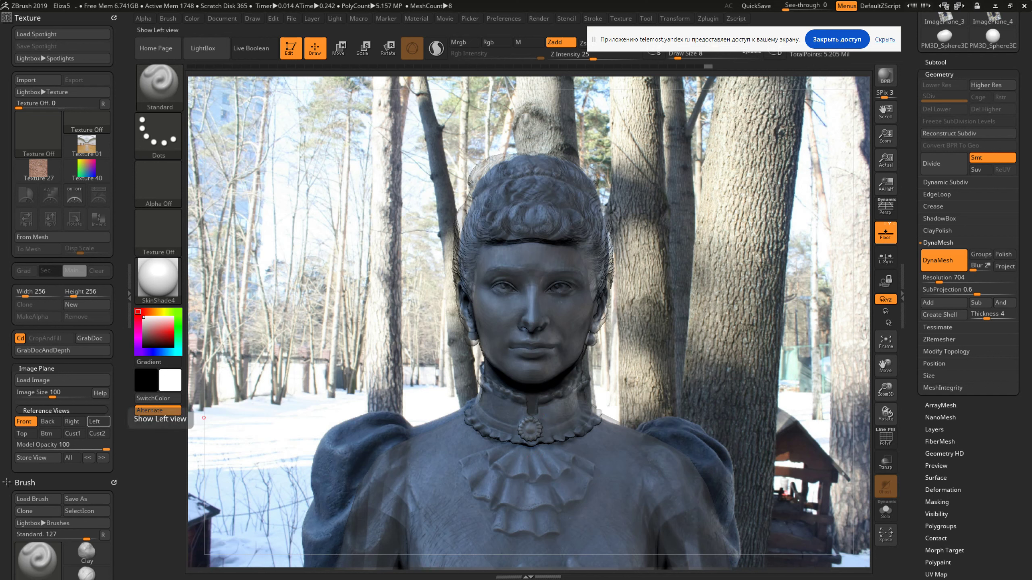
Switch to the Left reference view, zoom onto the collar, and set Draw Size to 29
click(94, 422)
scroll(411, 365, up, 3)
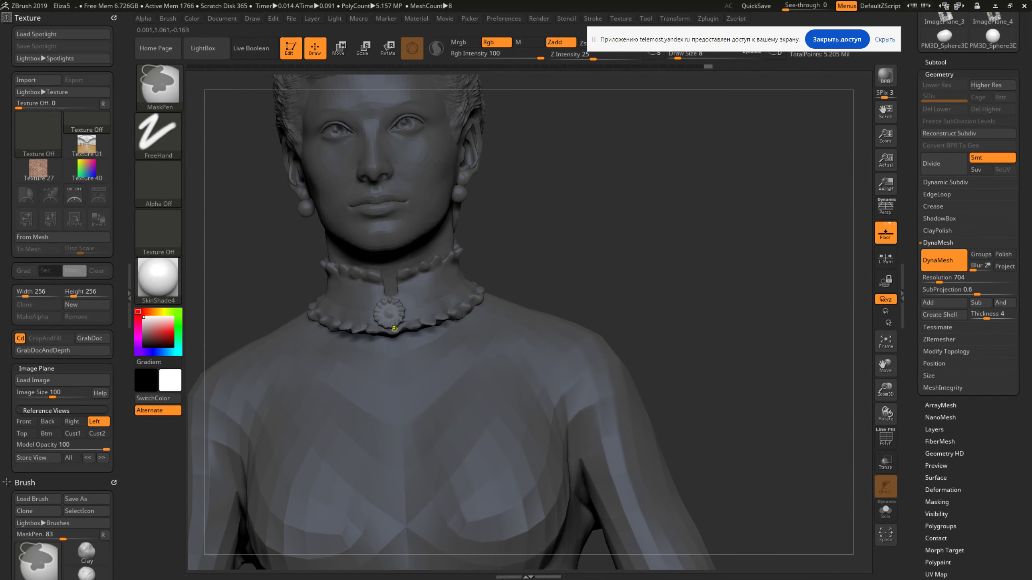
scroll(411, 366, up, 3)
scroll(411, 365, up, 2)
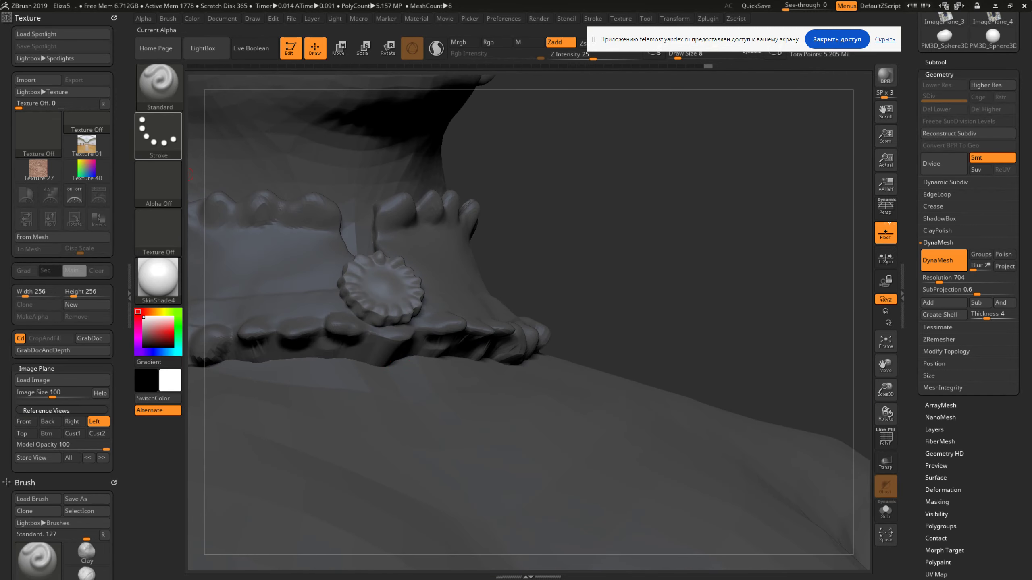
key(space)
drag(352, 336, 367, 336)
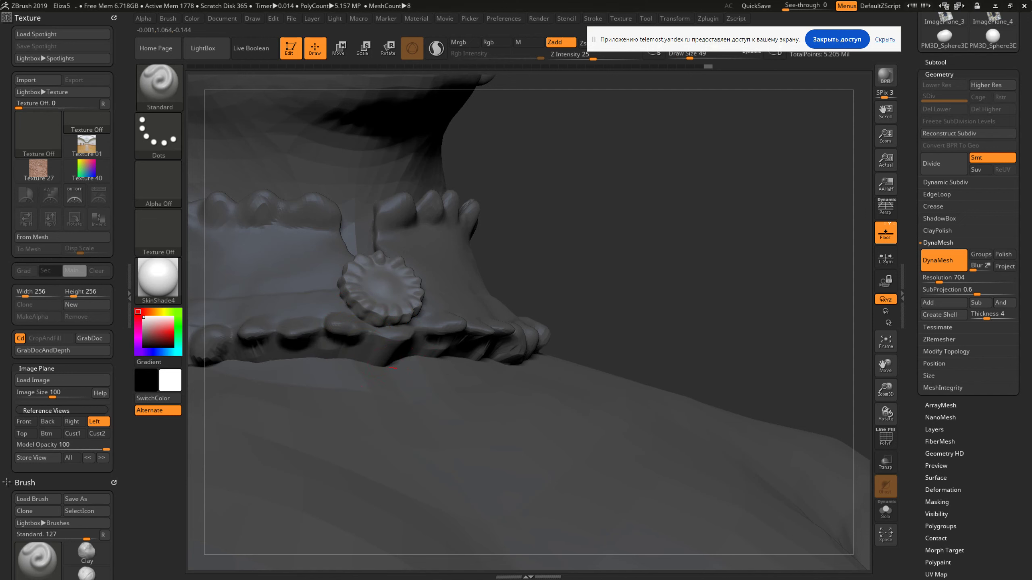
key(space)
drag(395, 368, 394, 361)
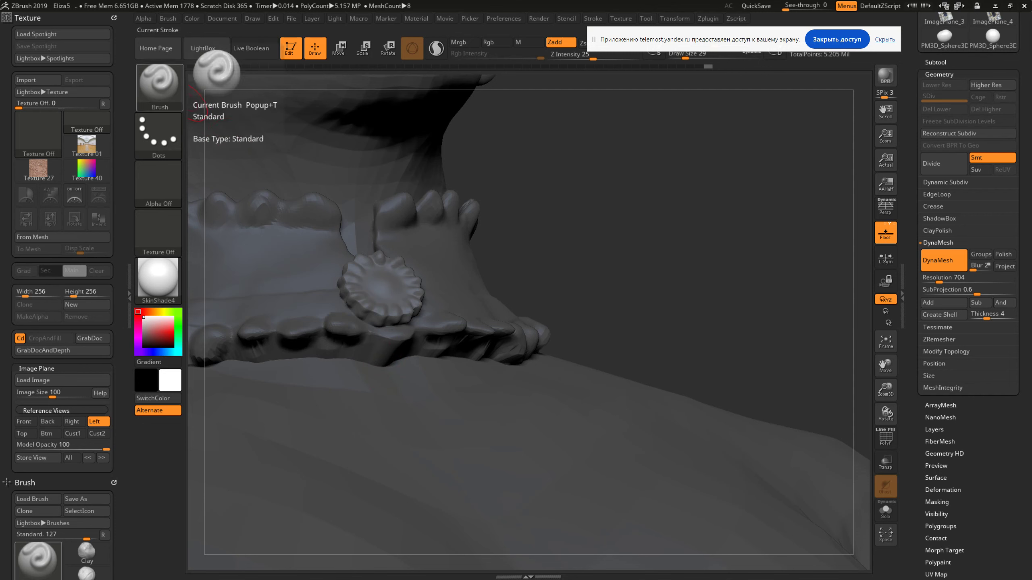
Select the Move Topological brush from the M-filtered brush palette and view the collar front-on
click(159, 83)
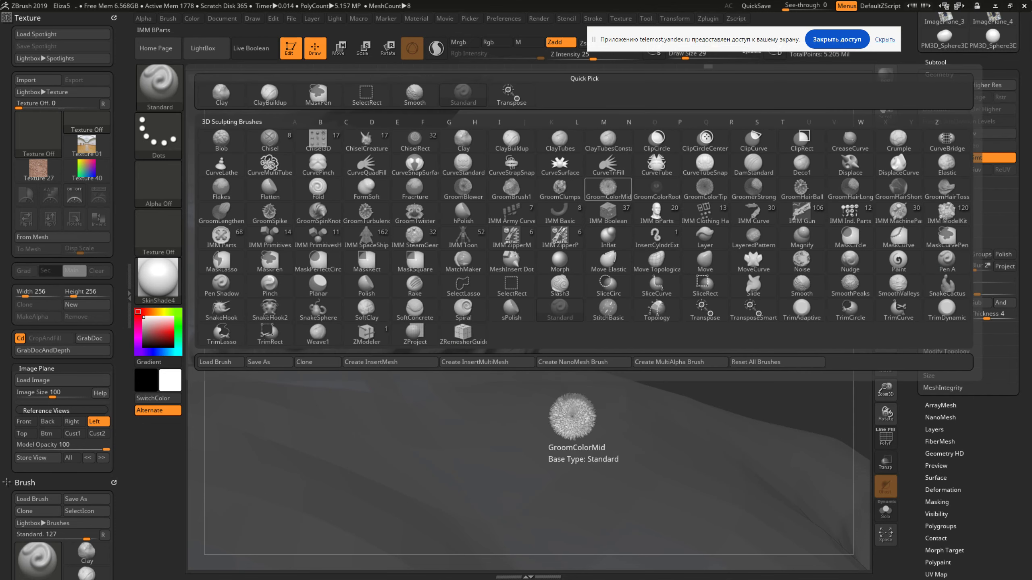
key(m)
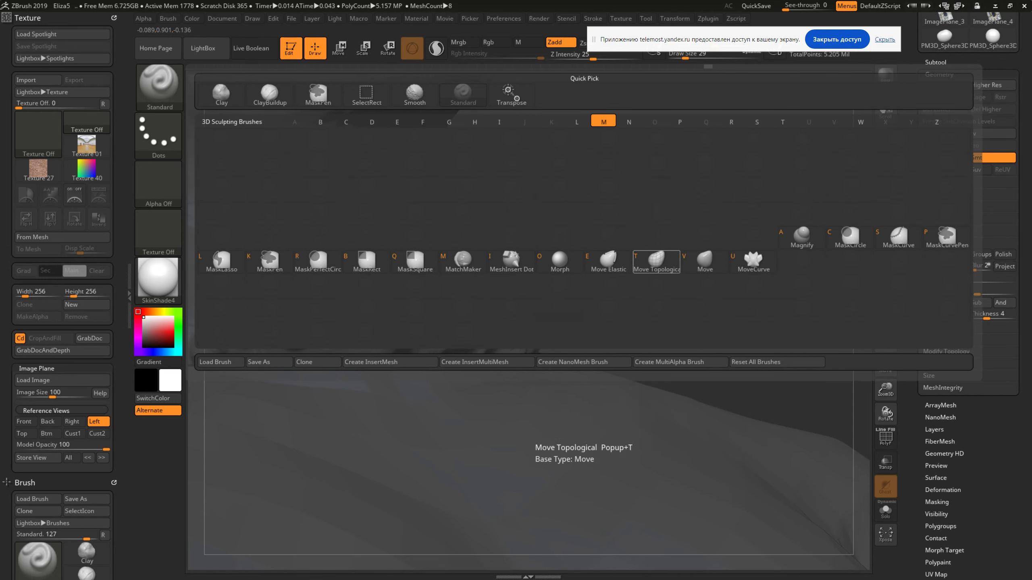
click(657, 260)
drag(656, 260, 849, 247)
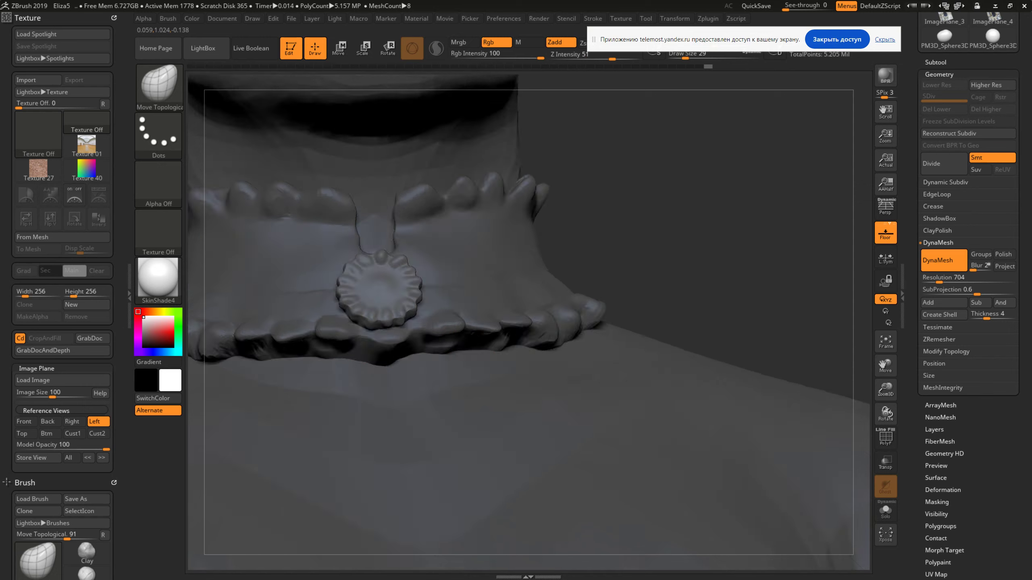
scroll(969, 285, up, 5)
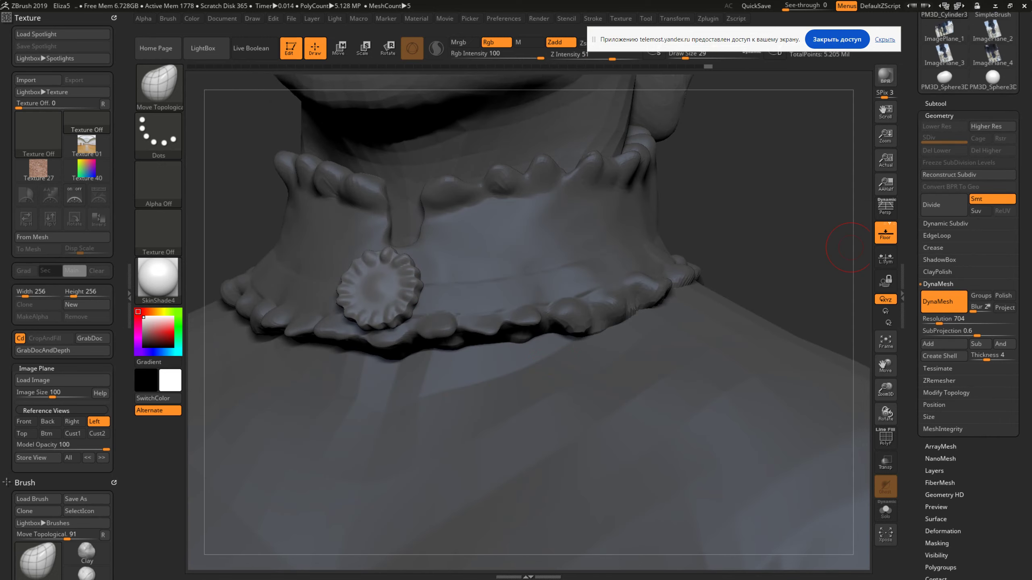
Make Extract1 the active subtool and switch back to the Standard brush
click(935, 282)
click(973, 357)
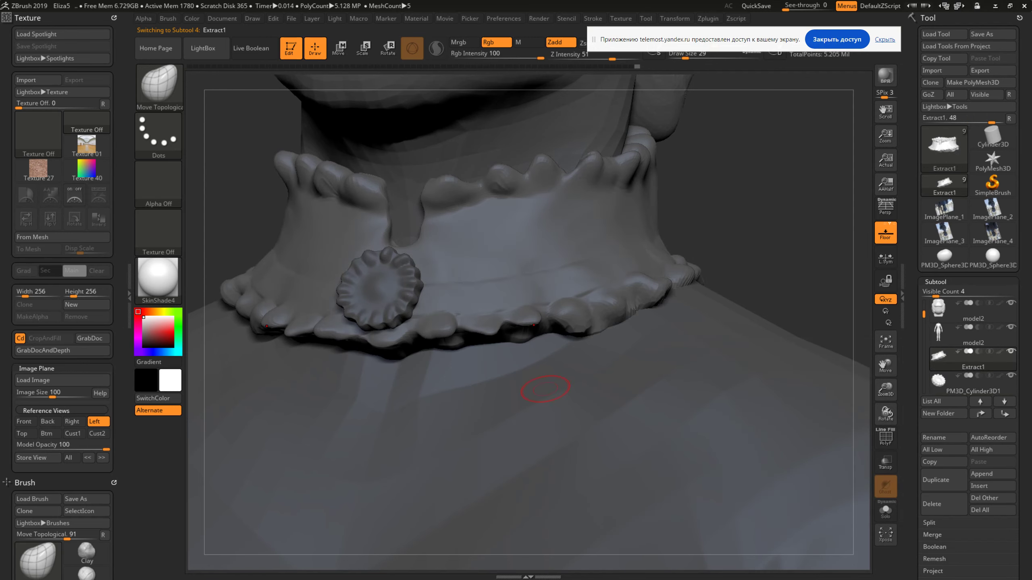
drag(849, 247, 254, 115)
click(159, 85)
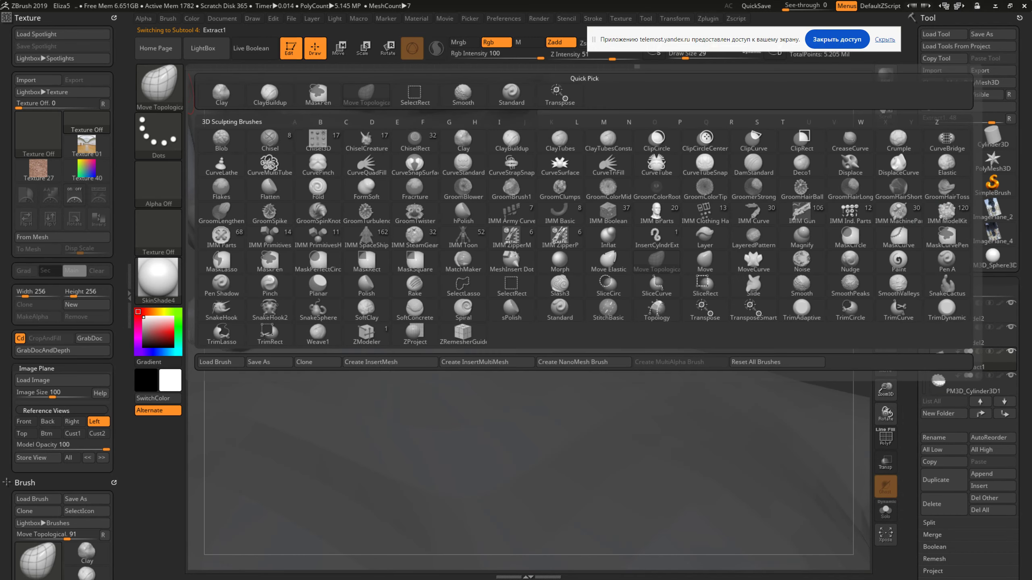
click(412, 340)
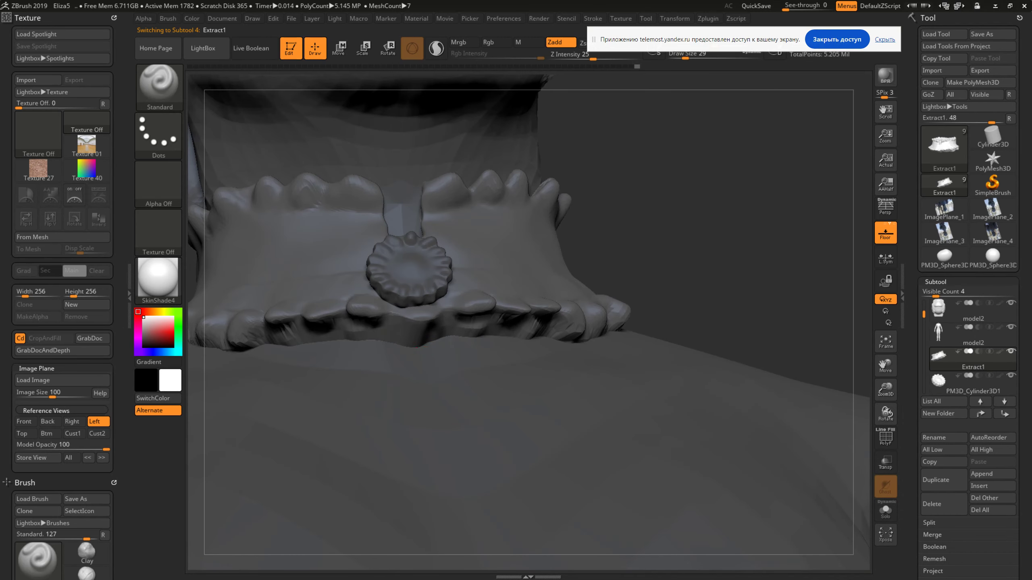
Sculpt the ruffle edge below the brooch and raise Z Intensity from 25 to 100
drag(451, 325, 430, 329)
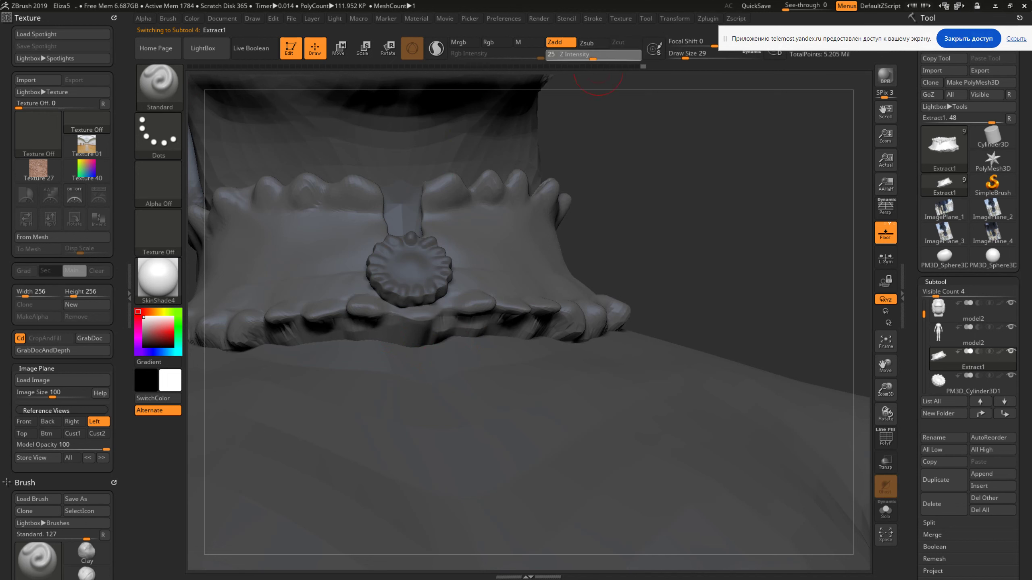
drag(593, 59, 637, 59)
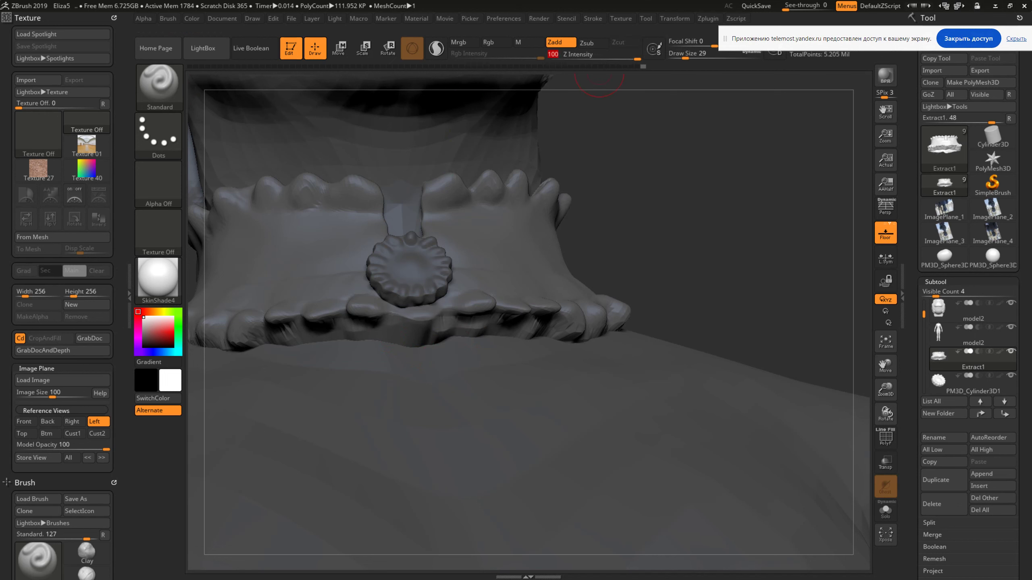
click(675, 18)
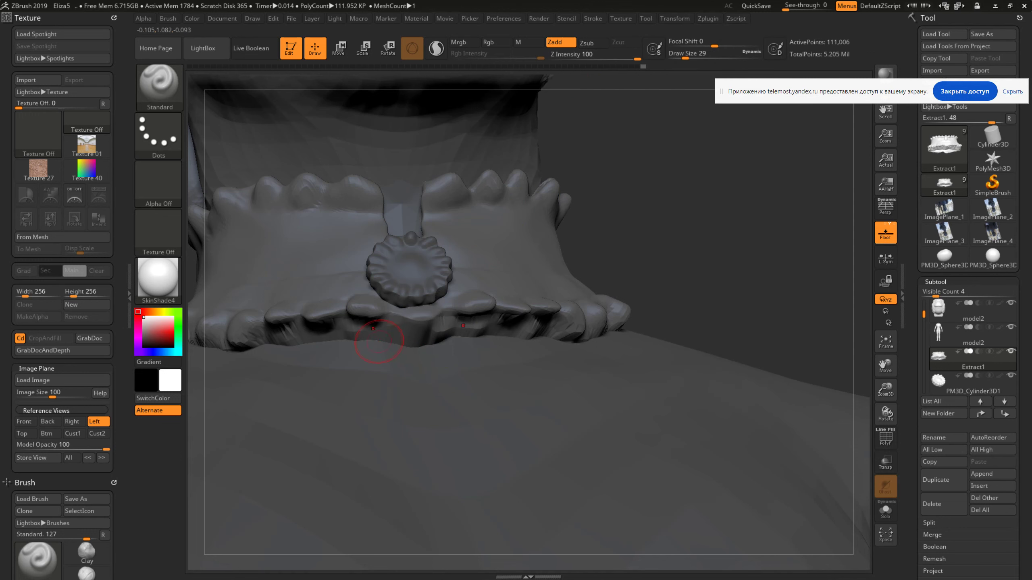
mouse_move(392, 323)
right_down()
mouse_move(309, 309)
mouse_move(397, 345)
right_up()
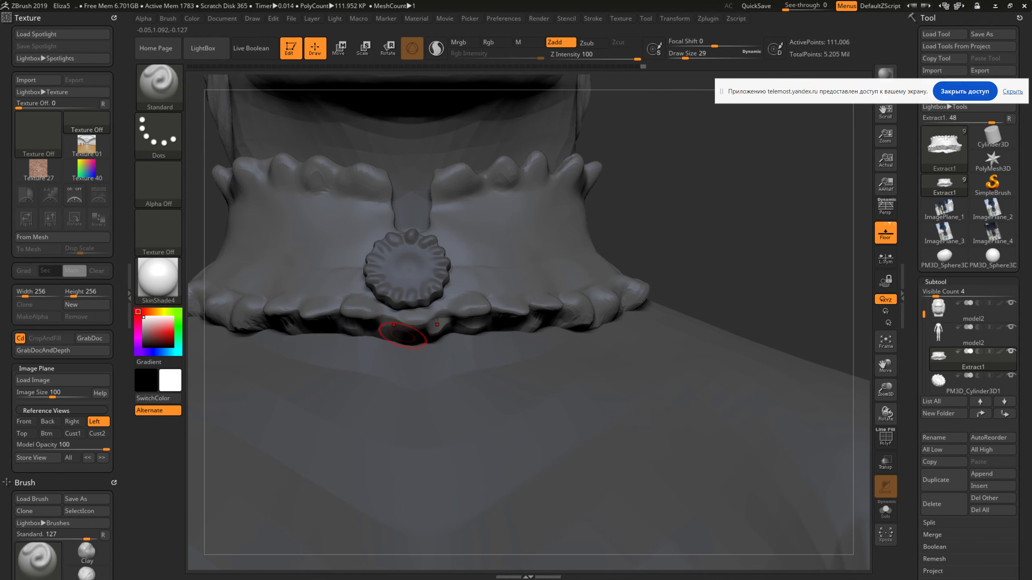
click(159, 85)
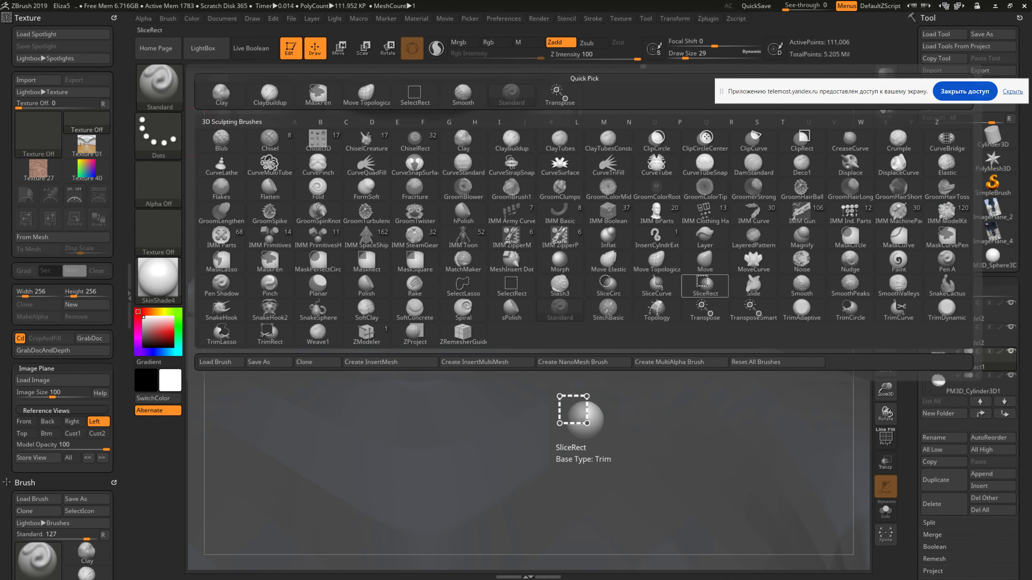
Switch to the Move Topological brush at Draw Size 33
click(656, 262)
key(space)
drag(419, 333, 429, 334)
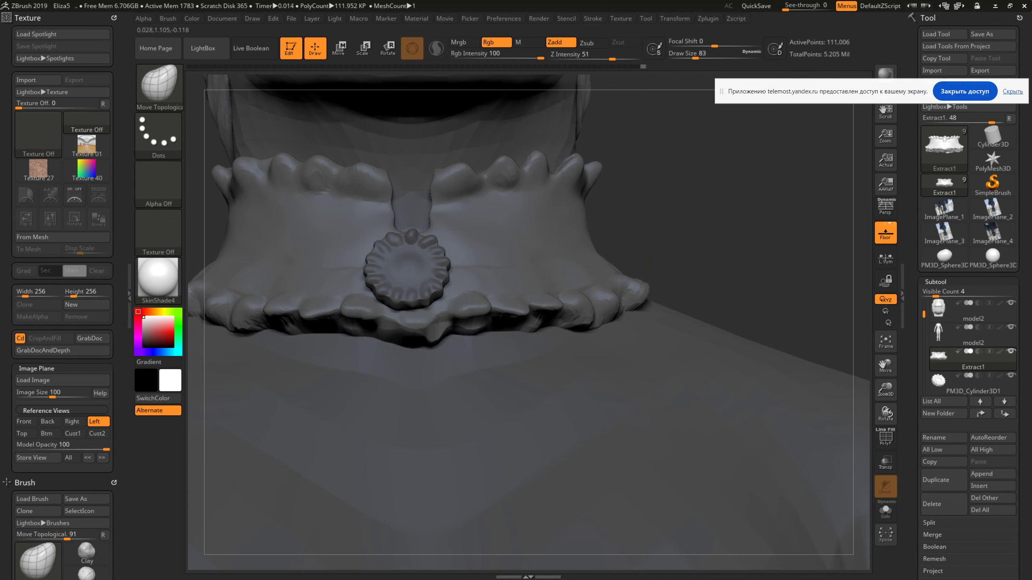
key(space)
drag(394, 350, 391, 351)
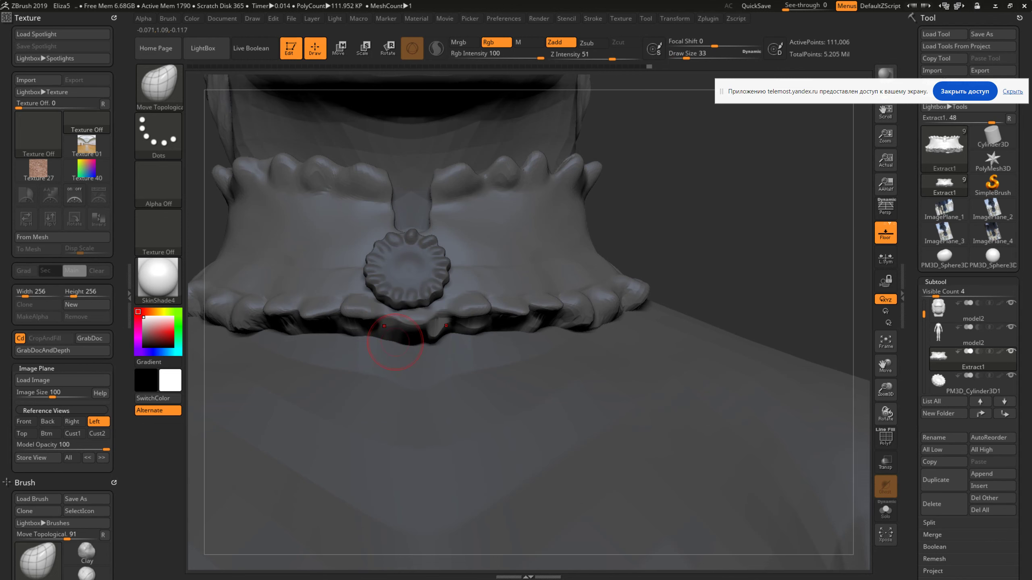
Orbit around the collar, compare it with the front reference photo, and open Subtool Insert
drag(467, 358, 496, 373)
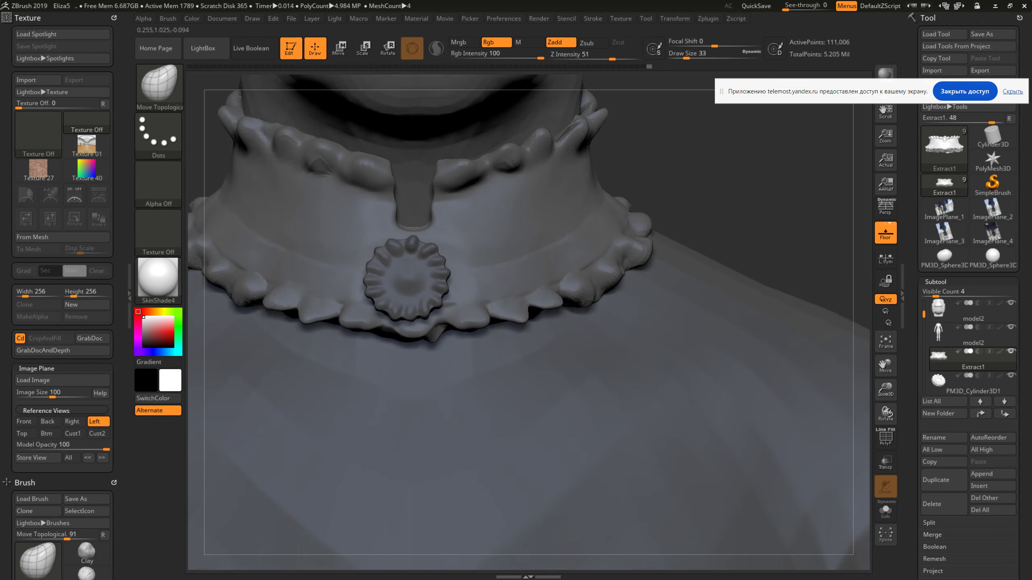
right_drag(496, 374, 435, 331)
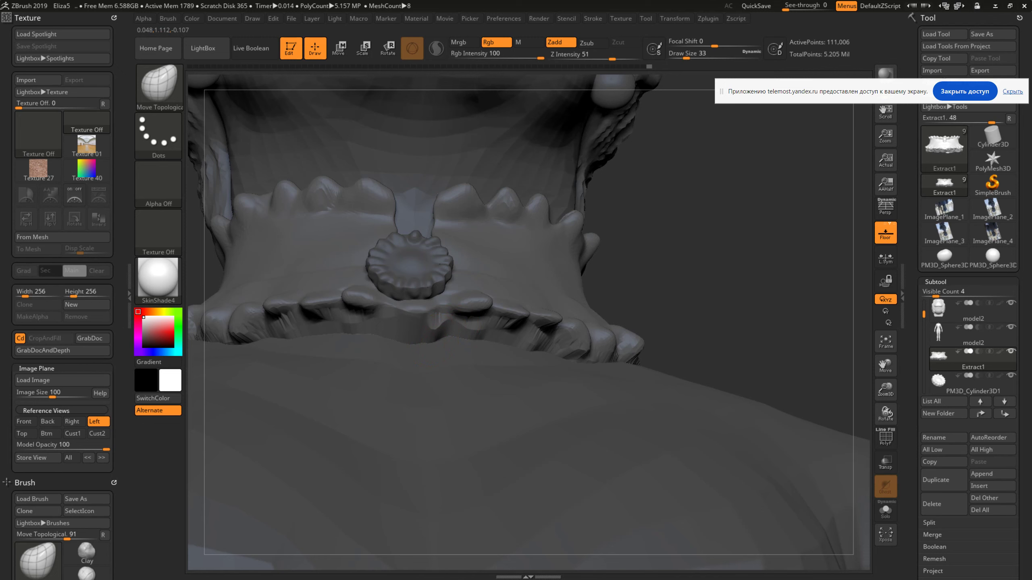
shift+right_drag(435, 313, 553, 293)
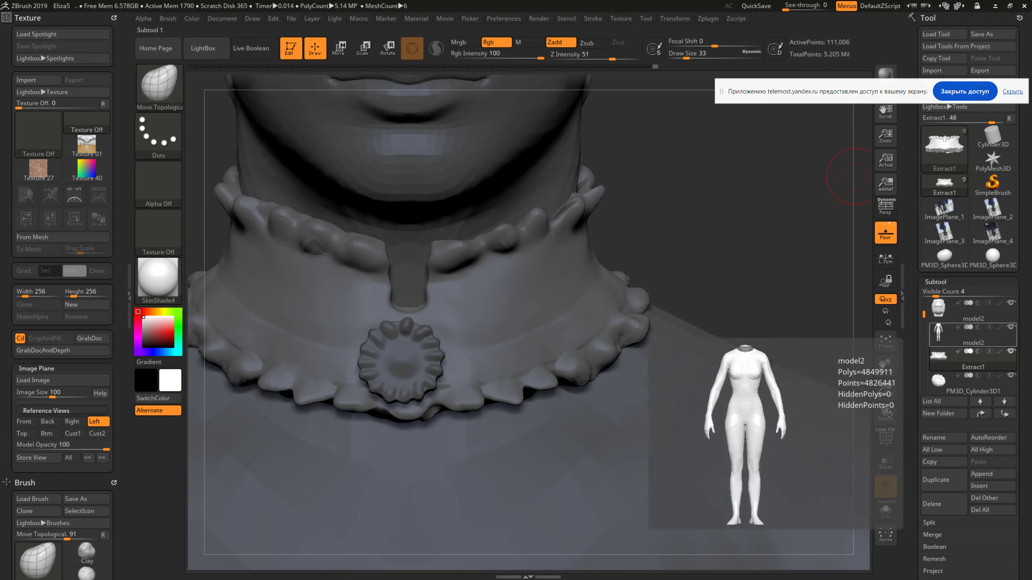
click(24, 422)
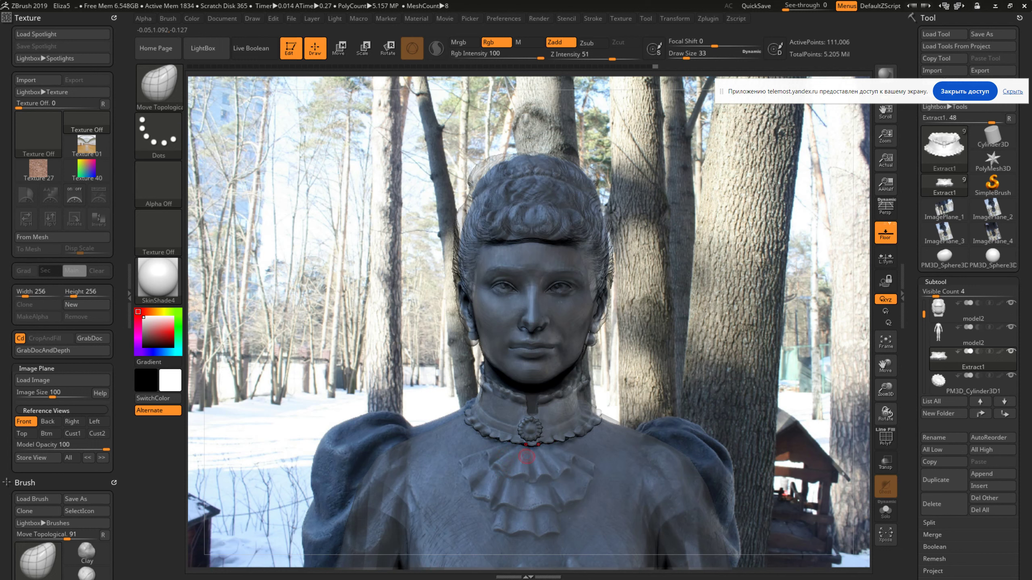
mouse_move(945, 147)
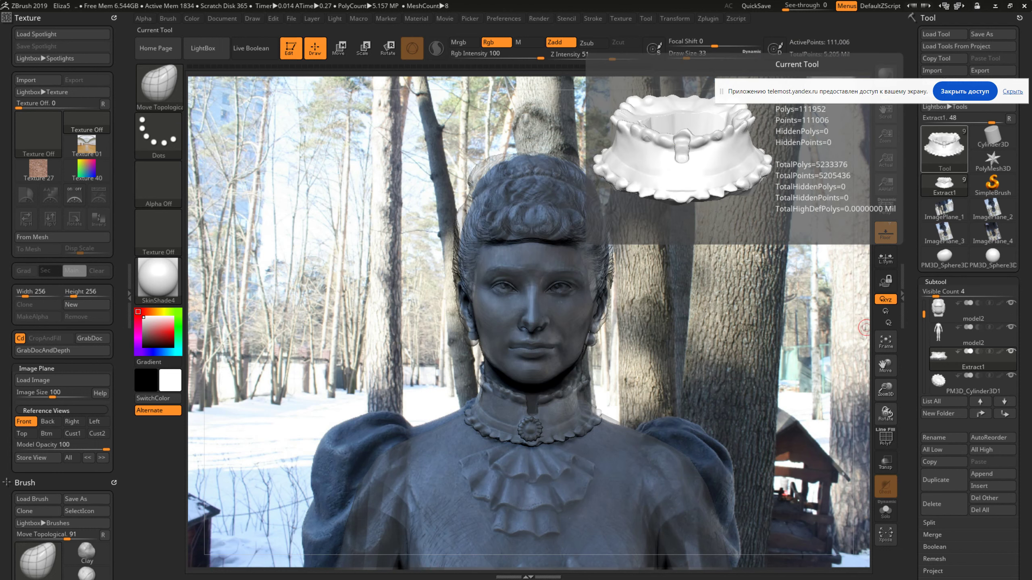
click(992, 486)
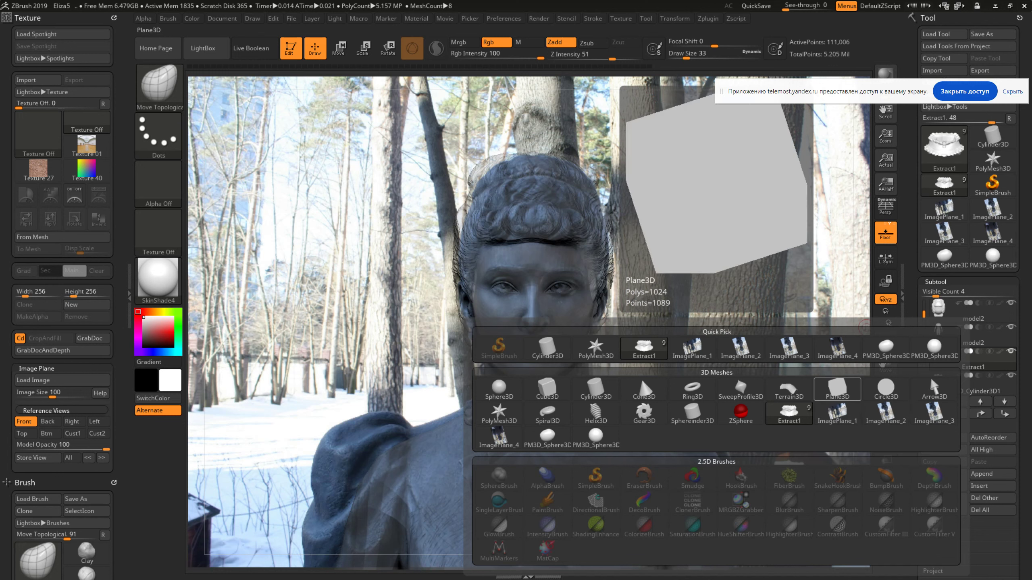
Insert a Plane3D as the new PM3D_Plane3D1 subtool and check it from the Front and Left reference views
click(837, 388)
click(24, 422)
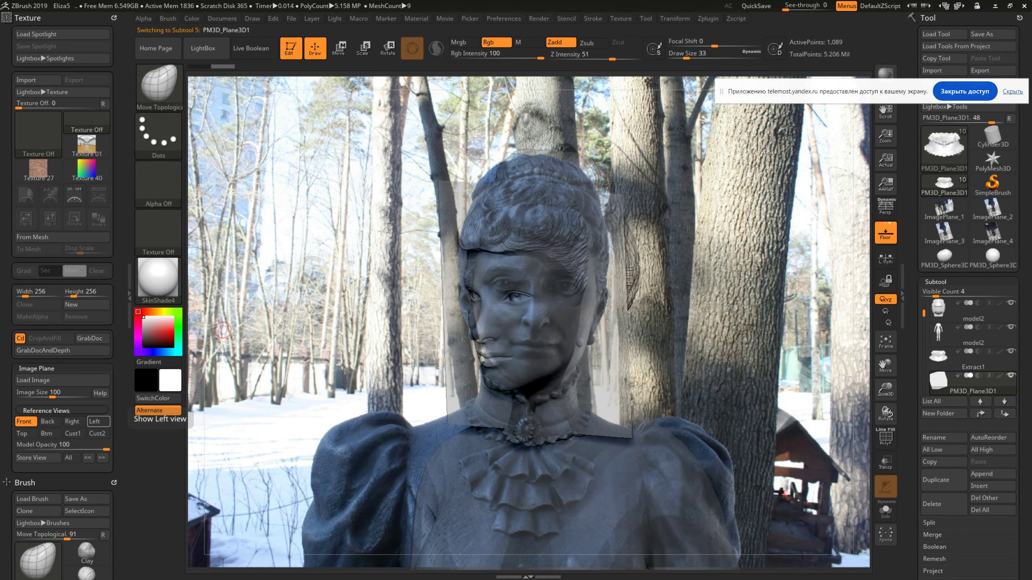
click(95, 422)
drag(610, 326, 468, 338)
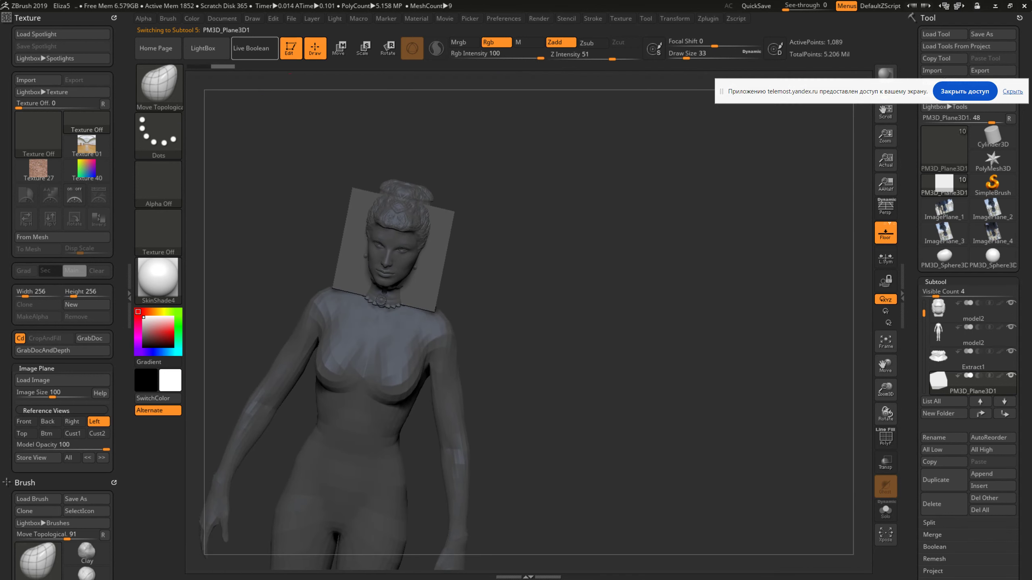
Taper the plane with an enlarged Move Topological brush, narrowing its top into a point
click(338, 48)
drag(569, 326, 447, 325)
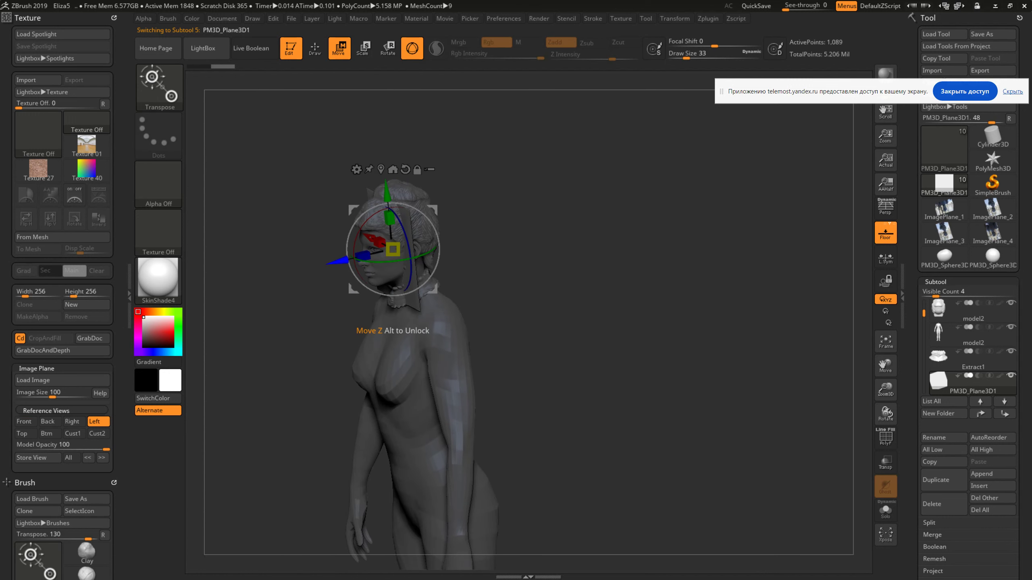
drag(528, 366, 651, 366)
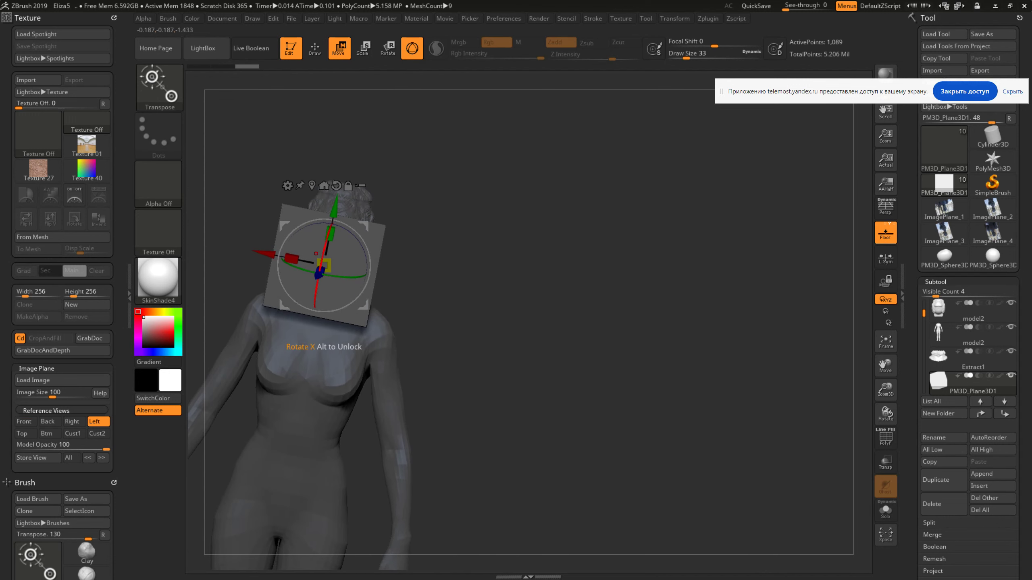
key(q)
key(space)
drag(383, 224, 418, 225)
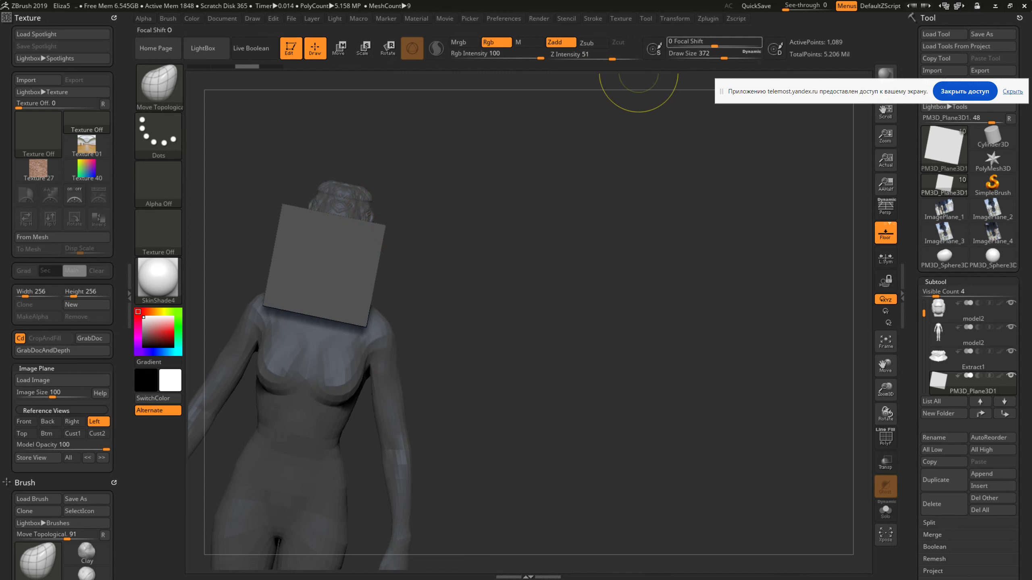
click(675, 18)
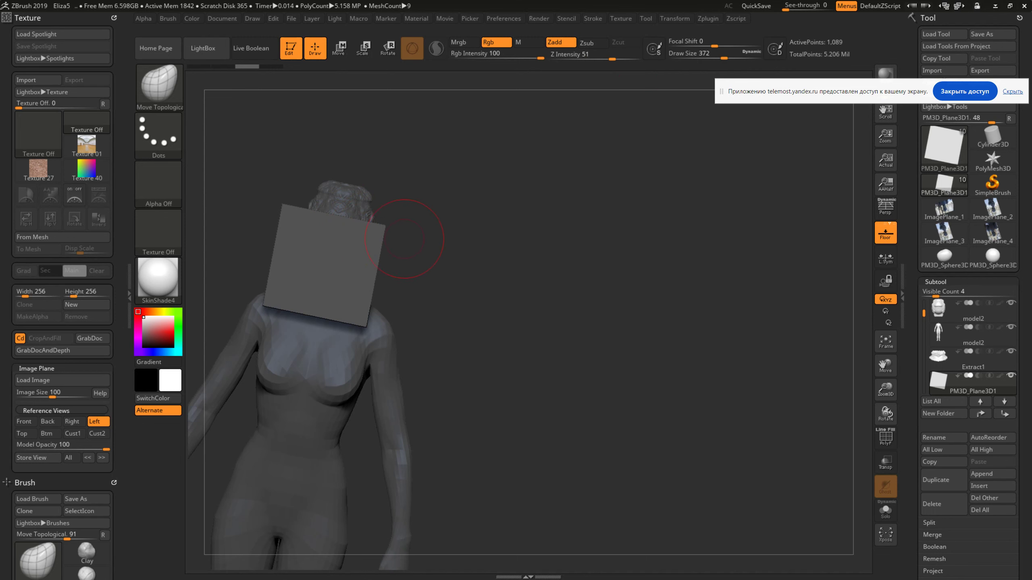
mouse_move(380, 228)
mouse_down()
mouse_move(368, 244)
mouse_move(325, 232)
mouse_move(368, 249)
mouse_move(343, 244)
mouse_up()
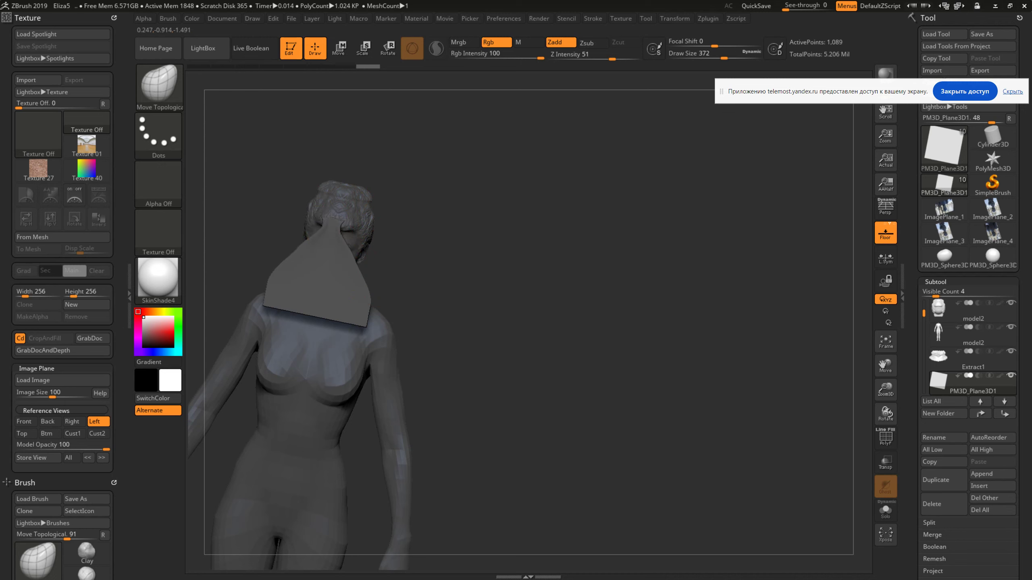
mouse_move(332, 218)
mouse_down()
mouse_move(390, 307)
mouse_move(376, 296)
mouse_up()
drag(287, 285, 303, 281)
mouse_move(372, 264)
mouse_down()
mouse_move(323, 258)
mouse_move(333, 433)
mouse_up()
Transpose the tapered plane down against the chest, tilt it about 40°, and check the Right reference view
key(w)
drag(447, 448, 548, 447)
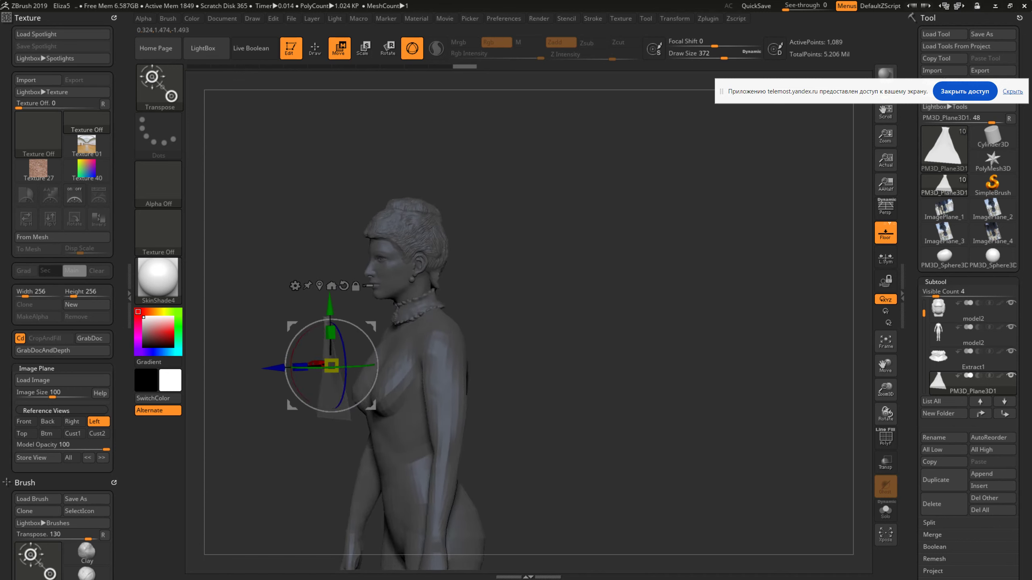
drag(330, 366, 400, 362)
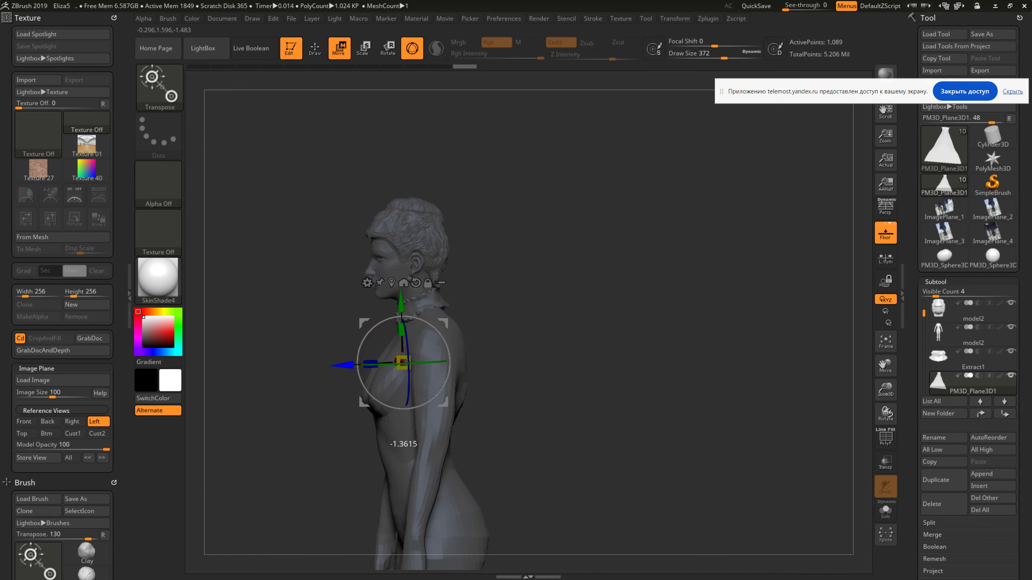
drag(400, 408, 368, 402)
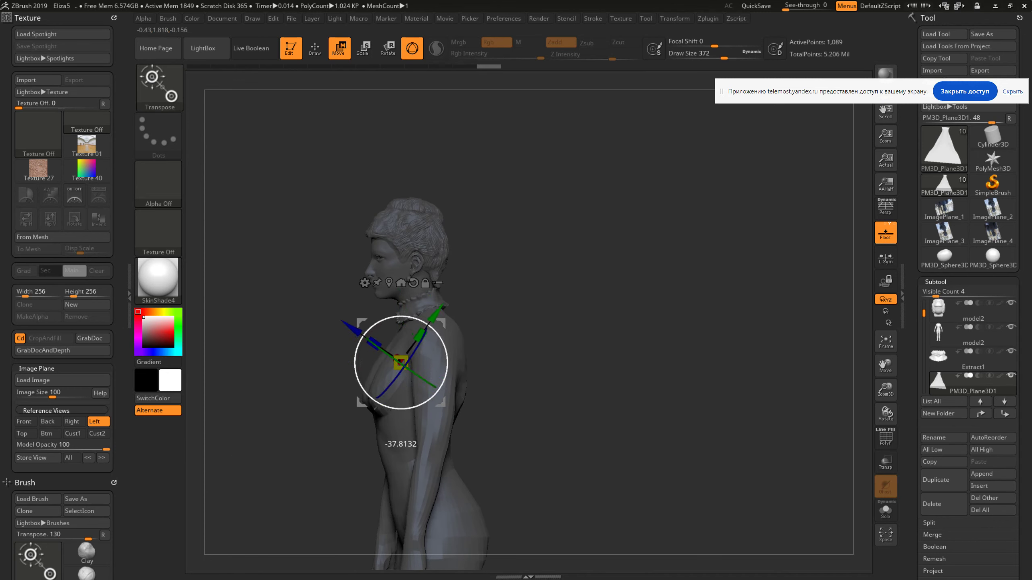
mouse_move(397, 357)
mouse_down()
mouse_move(371, 344)
mouse_move(385, 353)
mouse_up()
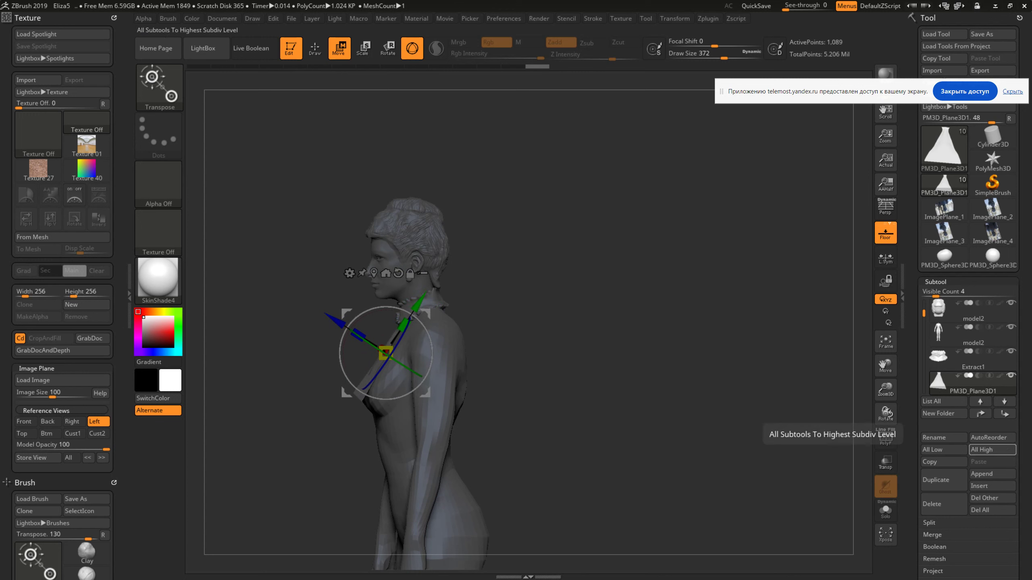
click(991, 486)
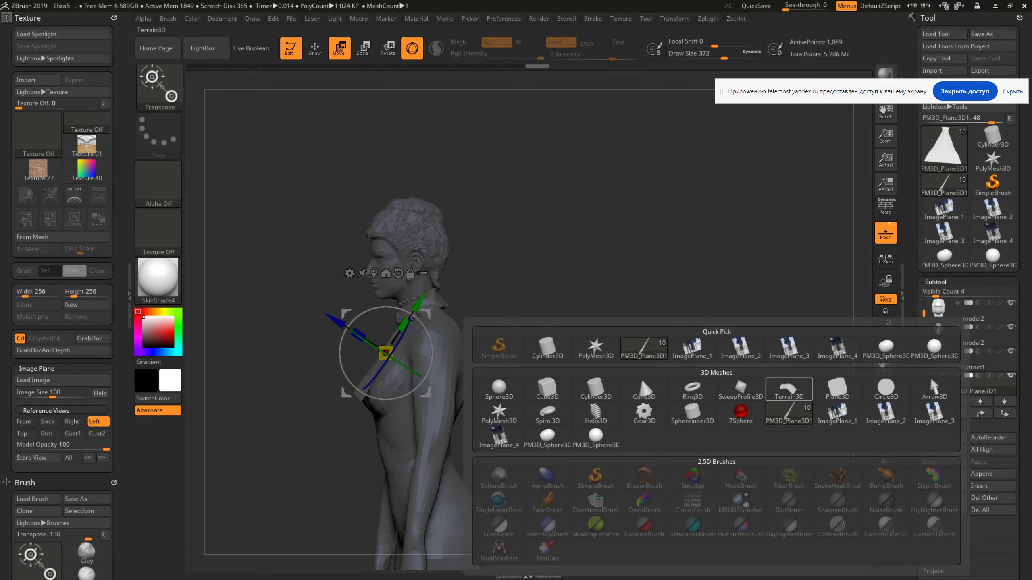
mouse_move(837, 389)
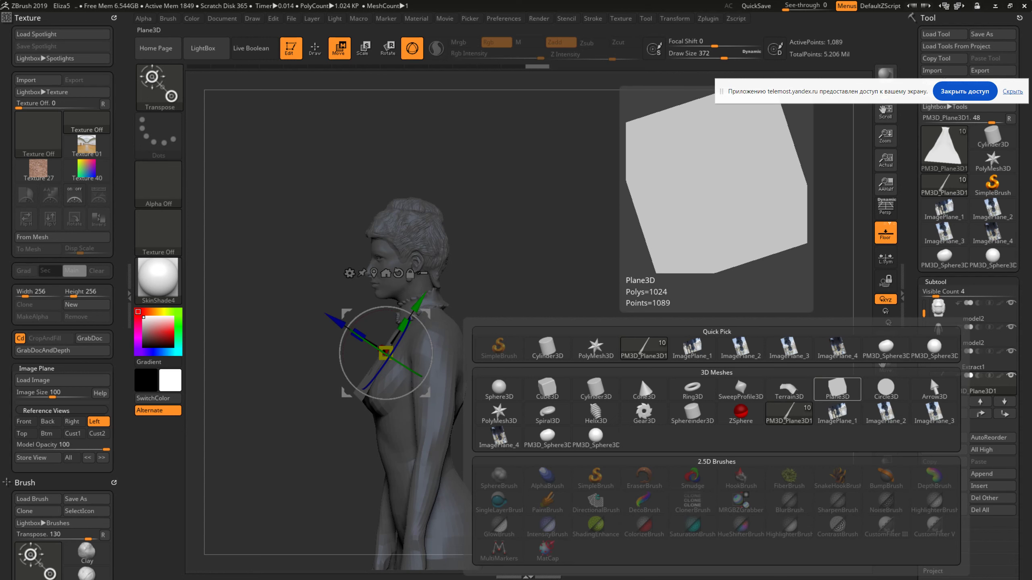
click(837, 389)
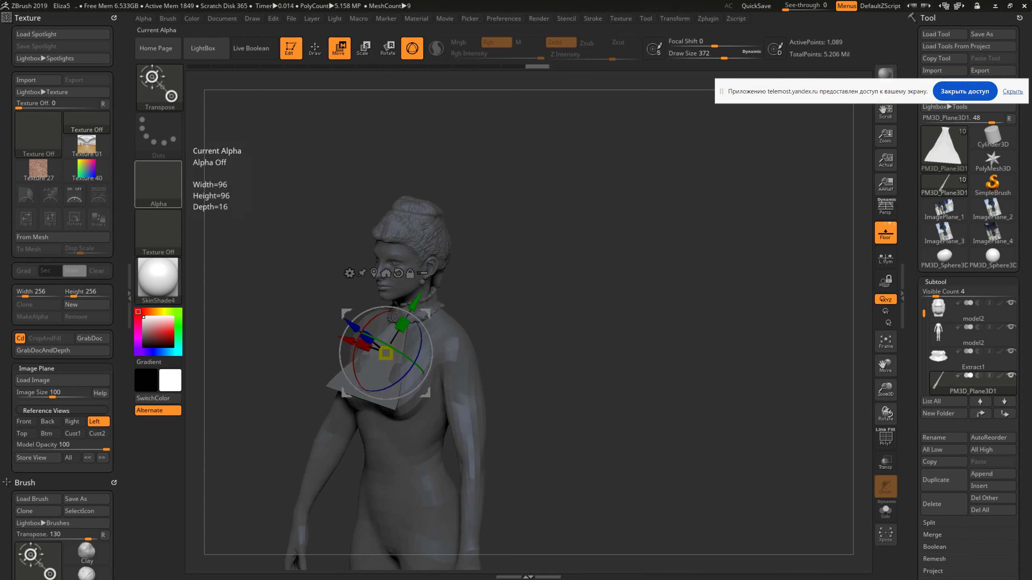
click(72, 422)
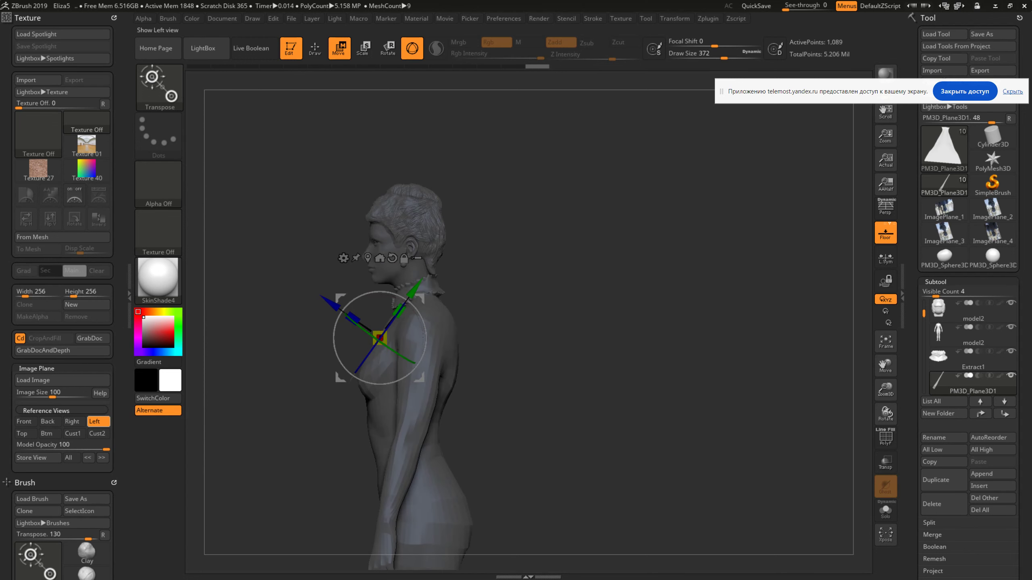
Curve the flap's lower edge upward with Move Topological, undoing one pass and smoothing it
key(q)
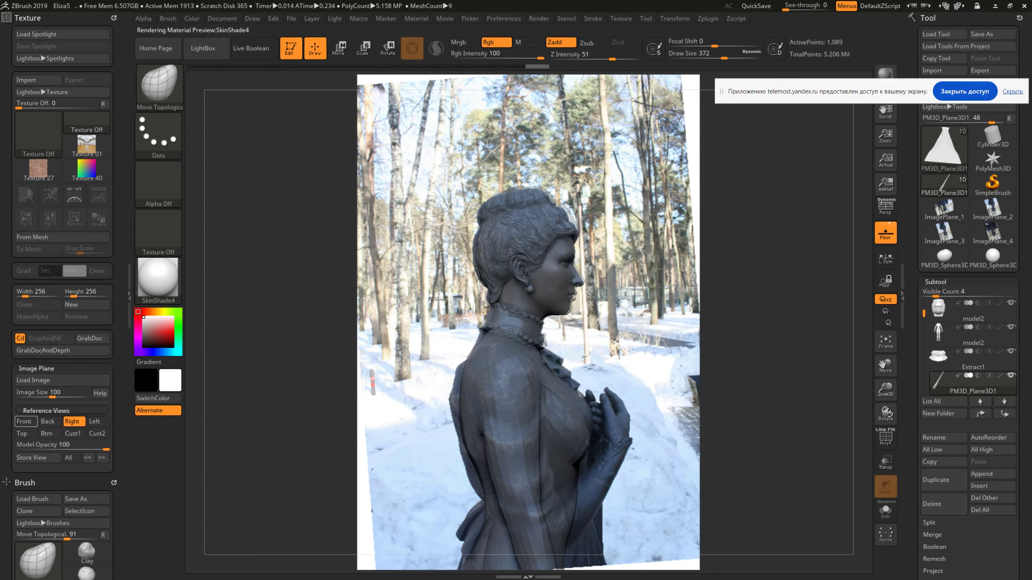
click(24, 421)
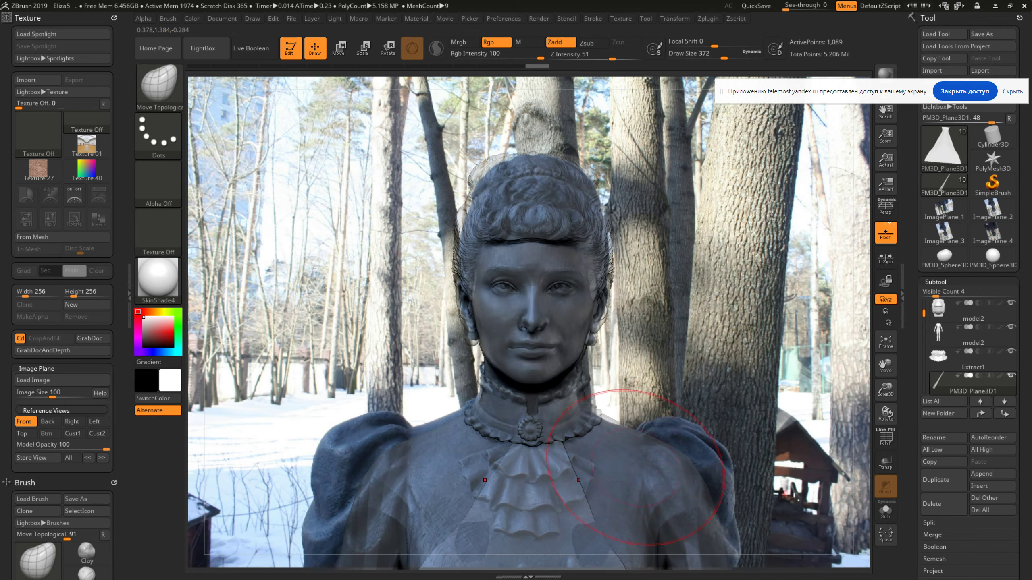
drag(885, 112, 885, 24)
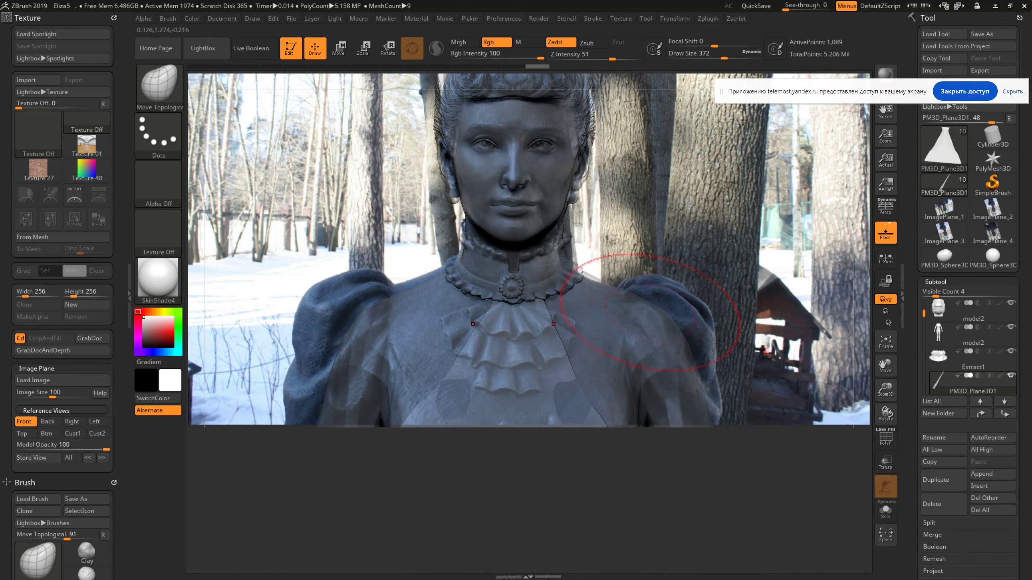
click(885, 112)
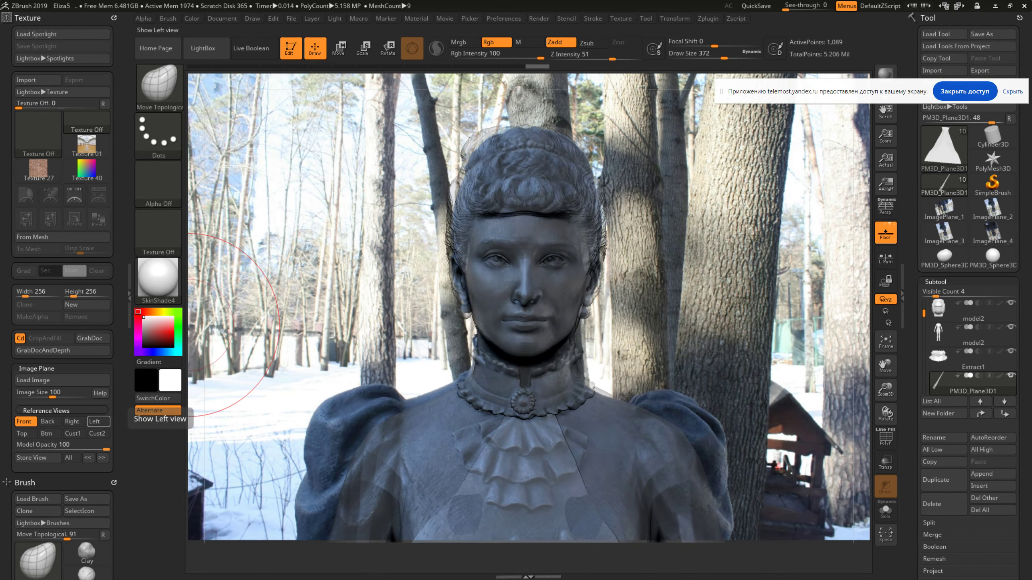
click(97, 422)
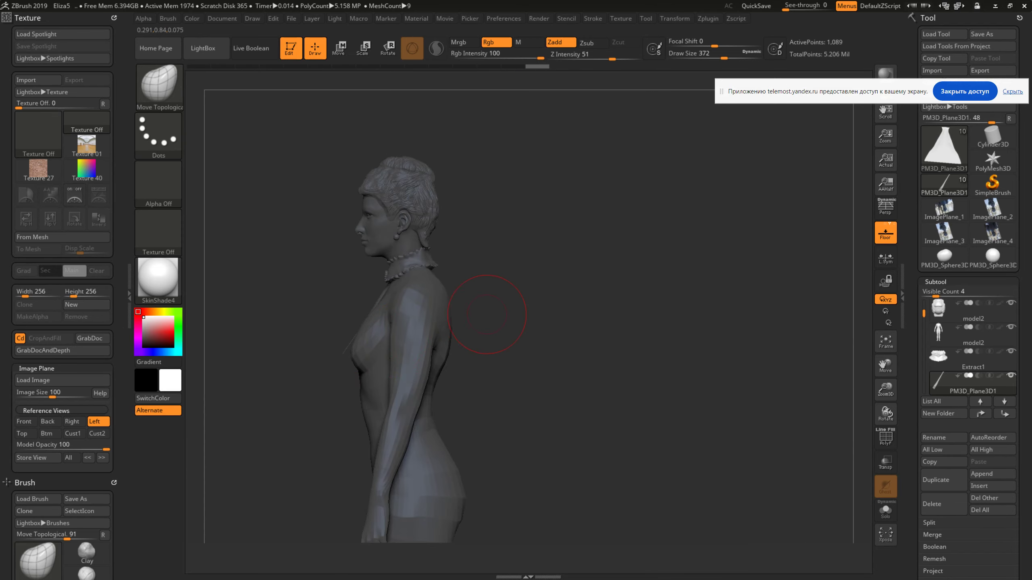
drag(480, 313, 527, 334)
mouse_move(358, 357)
mouse_down()
mouse_move(360, 343)
mouse_move(330, 331)
mouse_up()
drag(401, 362, 393, 351)
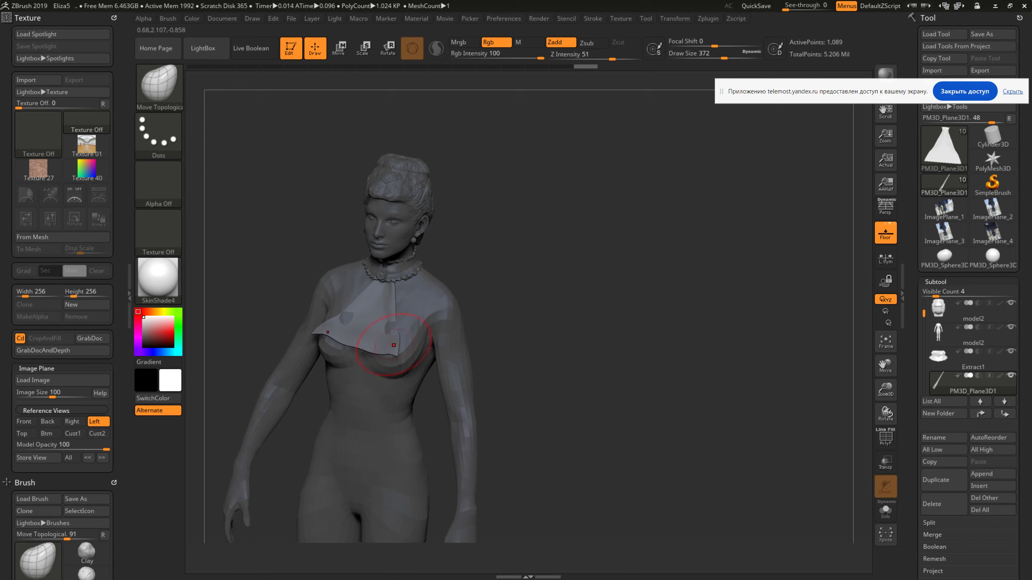
drag(325, 331, 387, 319)
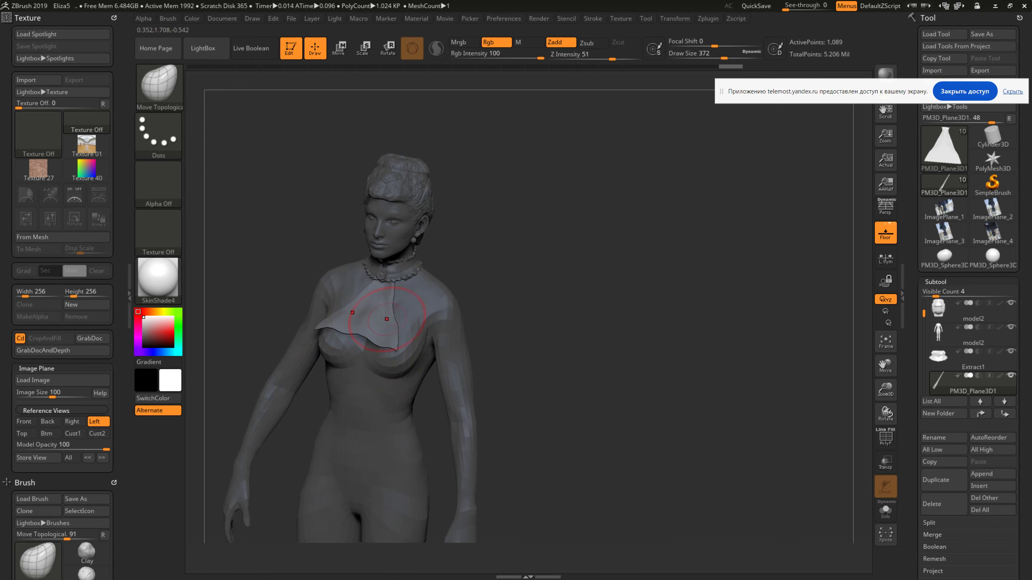
key(ctrl+z)
key(ctrl+z)
key(ctrl+z)
drag(363, 329, 390, 311)
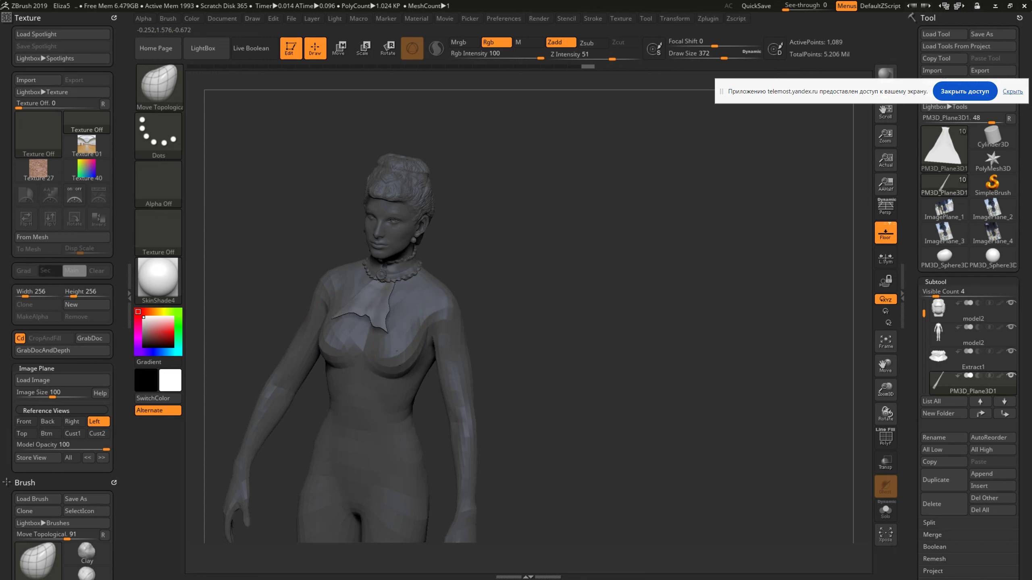
Reduce the brush Draw Size to 262, then to 136, for finer work on the flap
drag(508, 293, 375, 292)
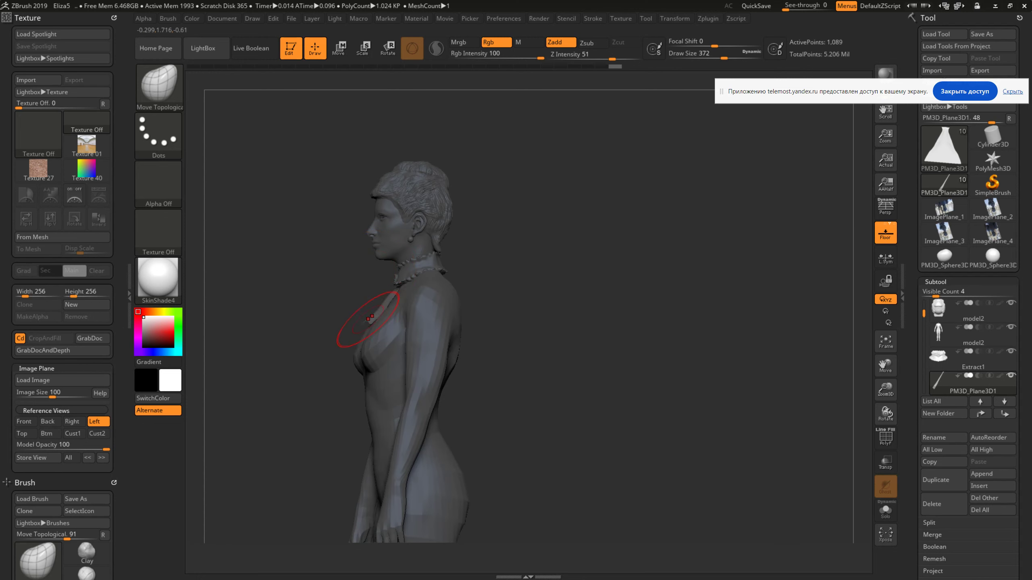
drag(260, 321, 398, 323)
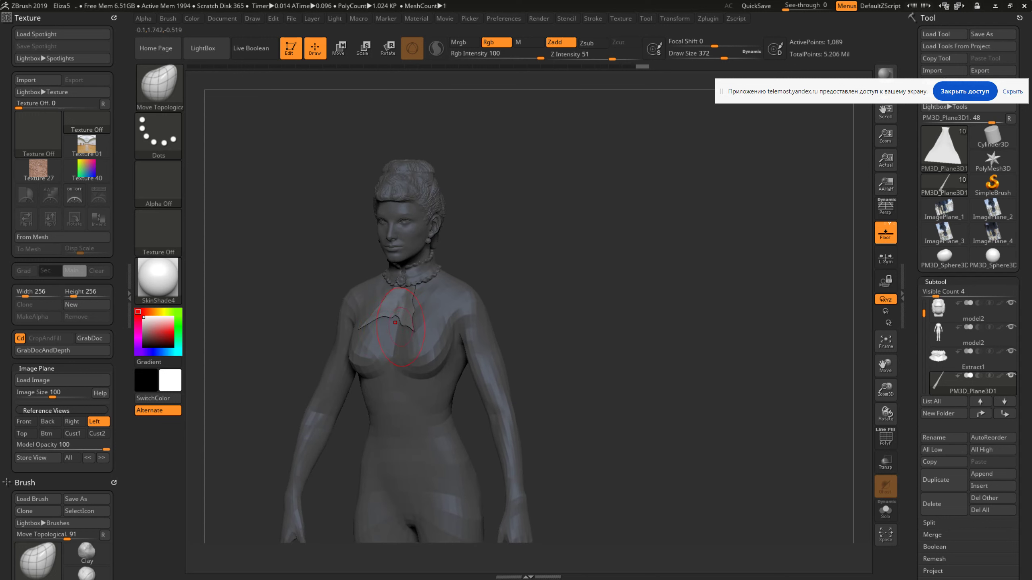
drag(424, 318, 408, 319)
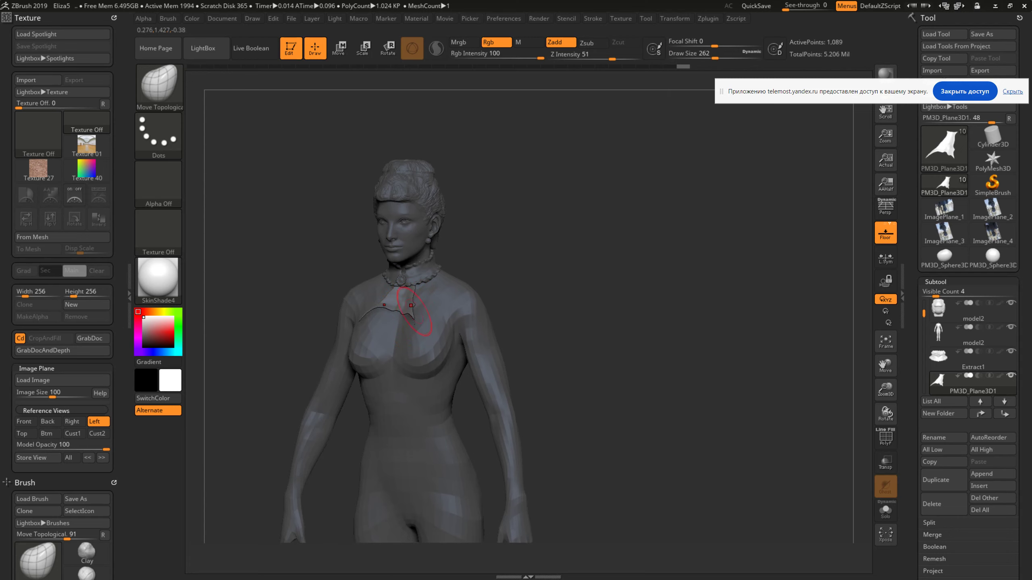
ctrl+right_drag(415, 311, 341, 256)
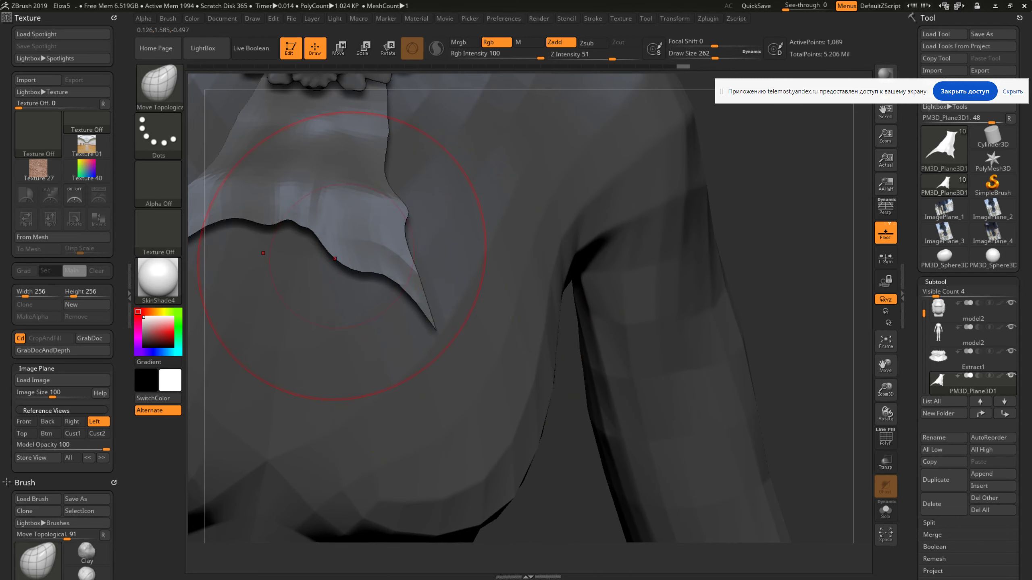
key(space)
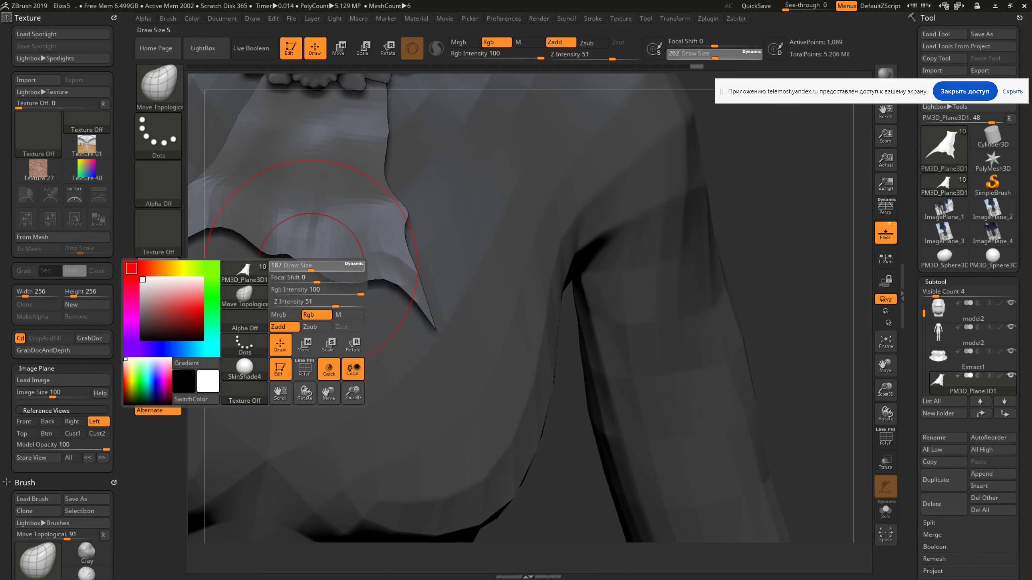
drag(312, 266, 291, 266)
Pull the flap's lower edge into wavy pointed tips, Shift-smoothing the surface between strokes
right_drag(365, 276, 366, 211)
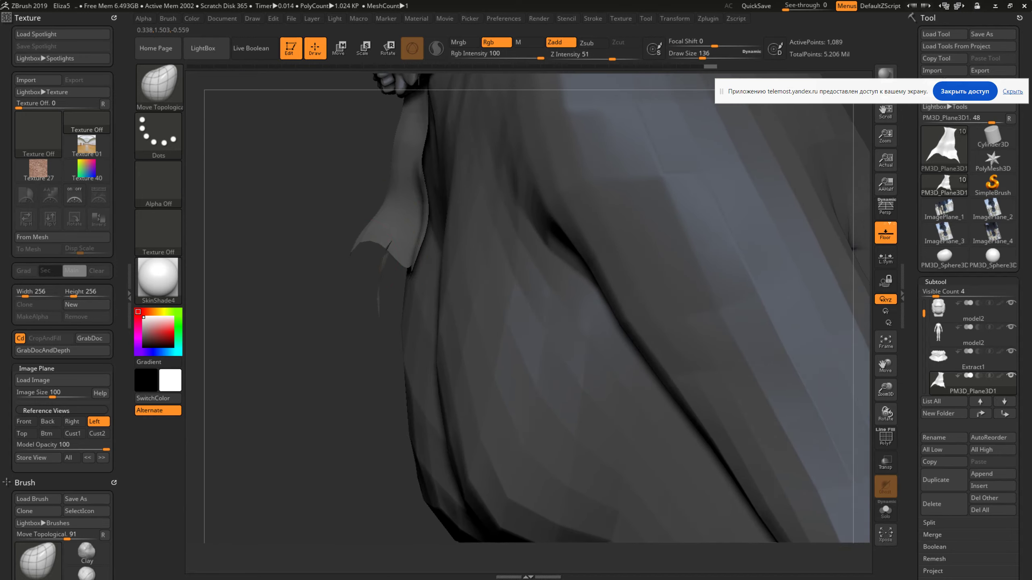
right_drag(447, 244, 414, 162)
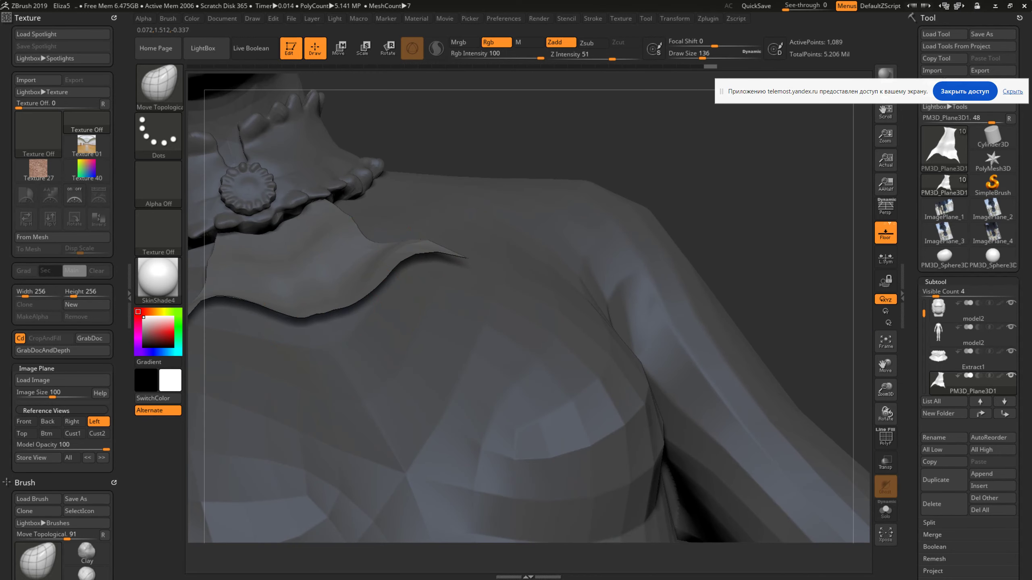
mouse_move(325, 303)
mouse_down()
mouse_move(327, 293)
mouse_move(297, 280)
mouse_up()
right_drag(287, 248, 287, 268)
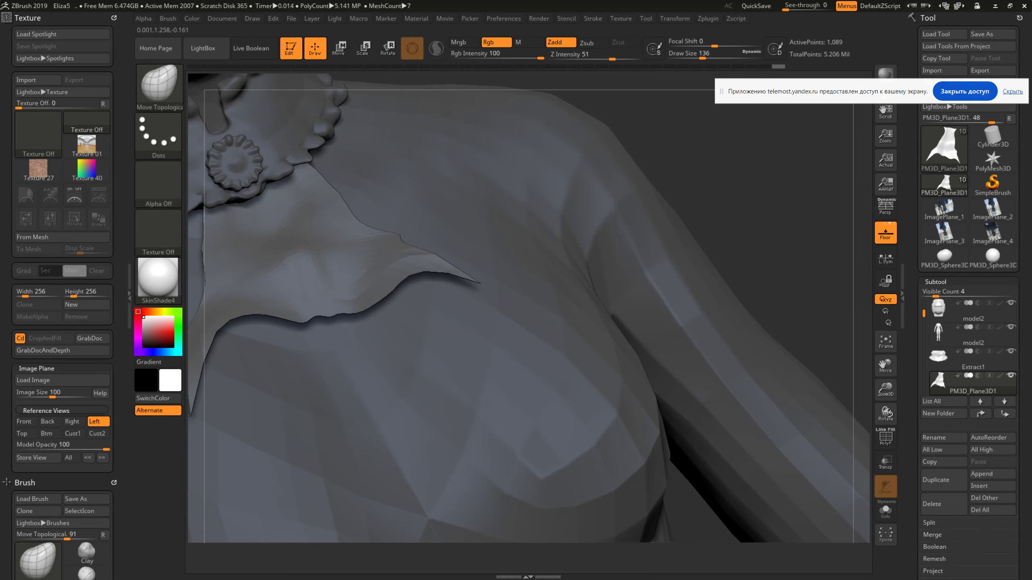
key(shift)
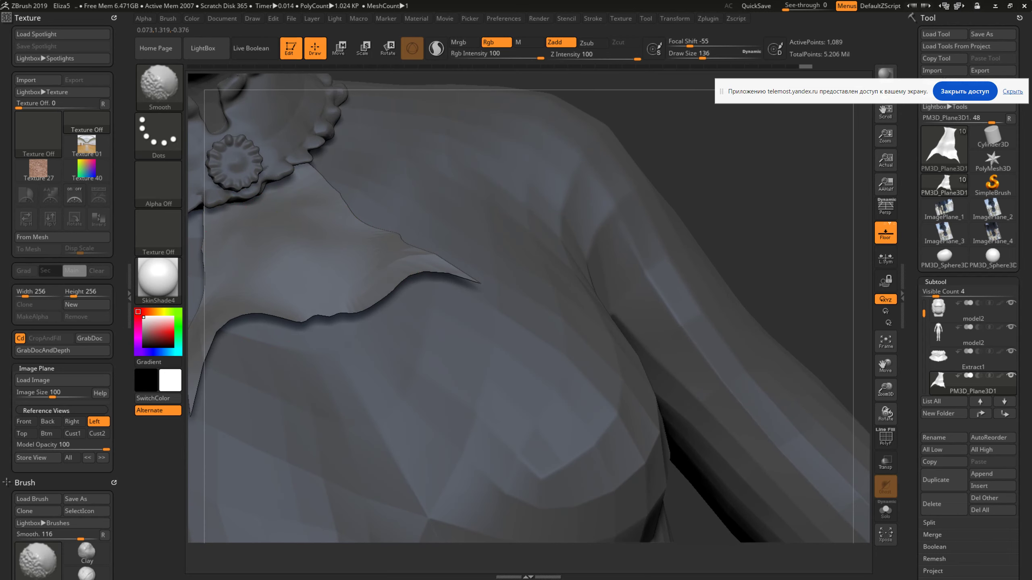
right_drag(287, 260, 309, 264)
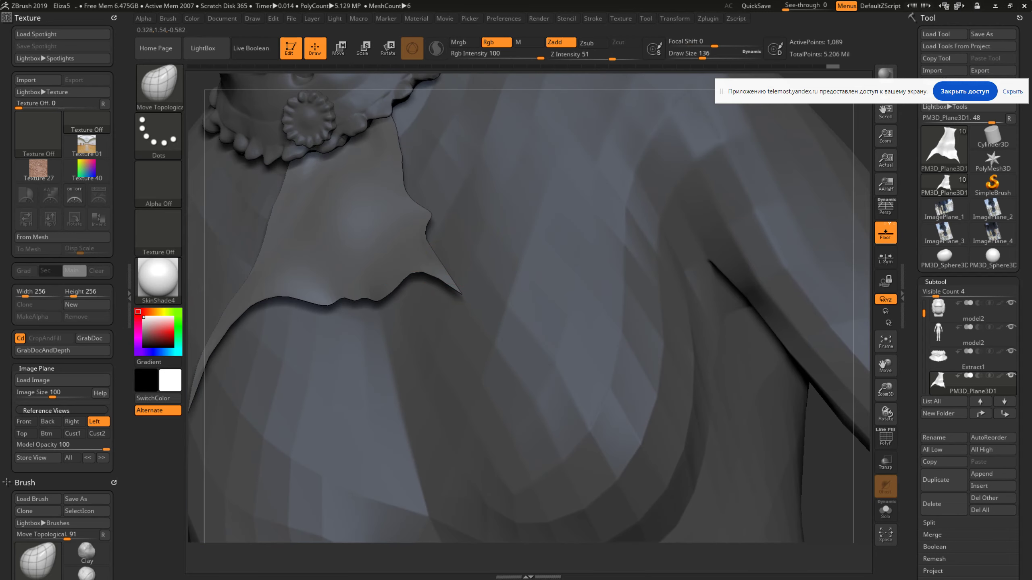
right_drag(447, 309, 477, 321)
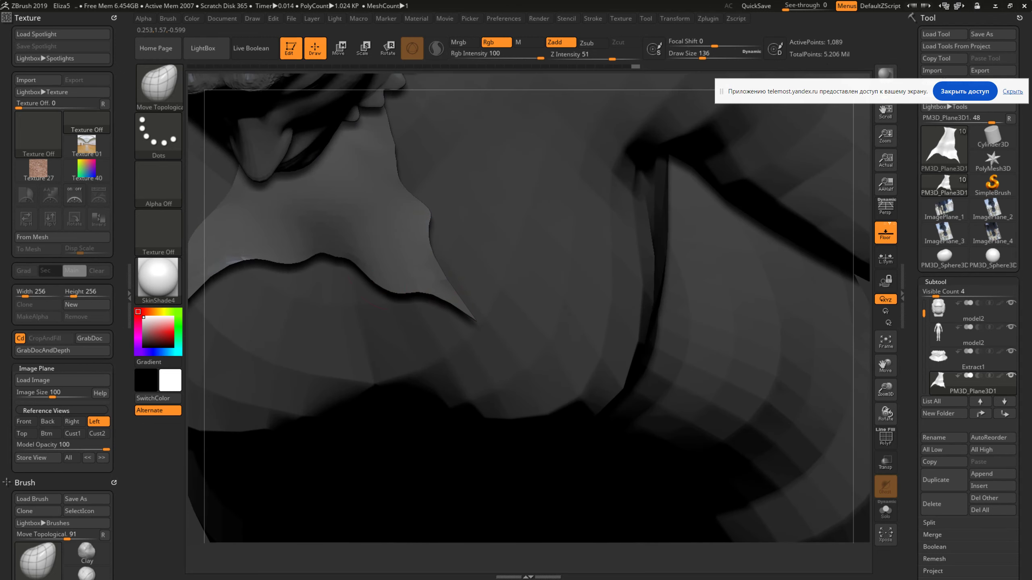
drag(299, 254, 298, 277)
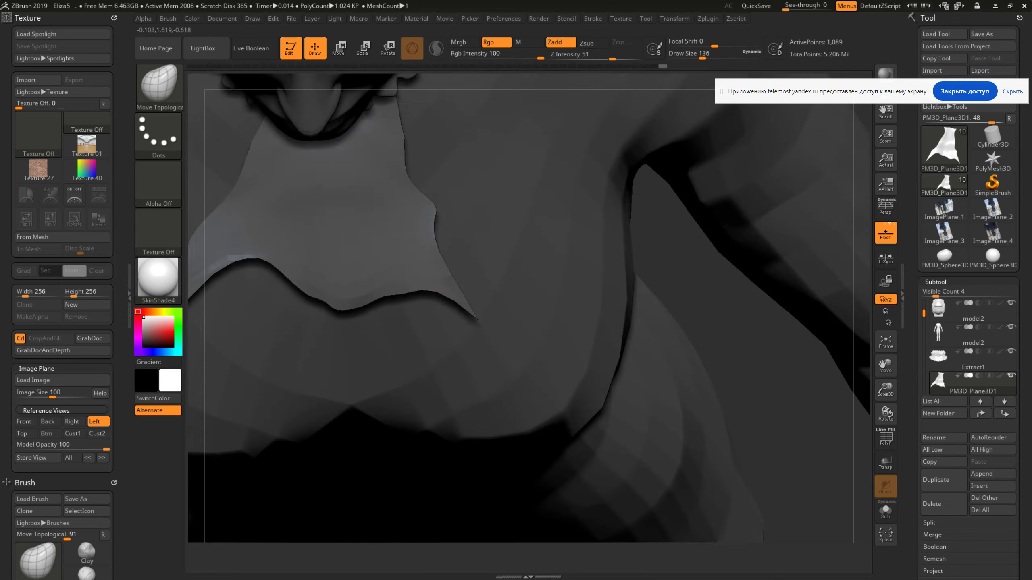
right_drag(406, 285, 365, 291)
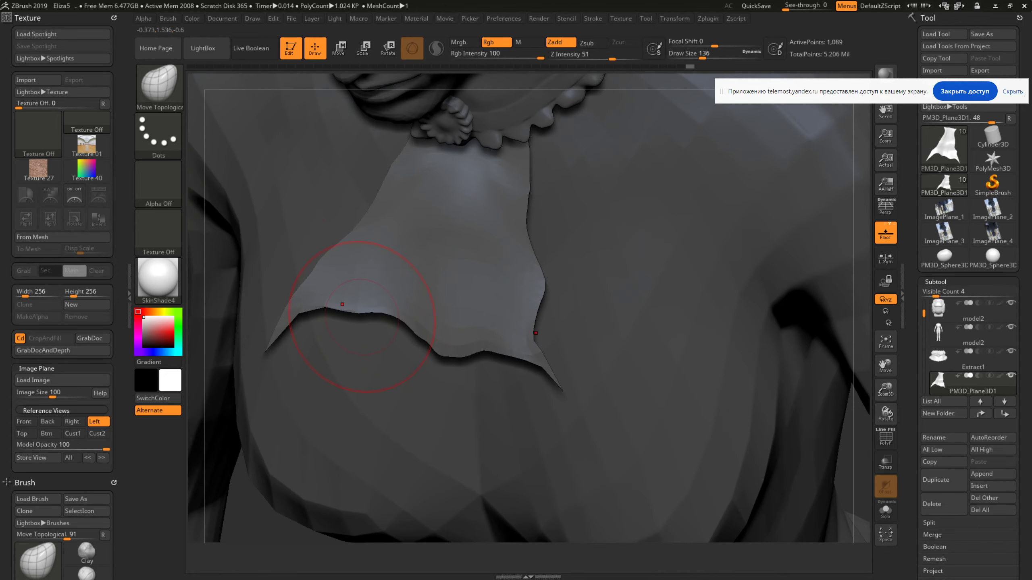
mouse_move(346, 264)
right_down()
mouse_move(365, 260)
mouse_move(357, 138)
right_up()
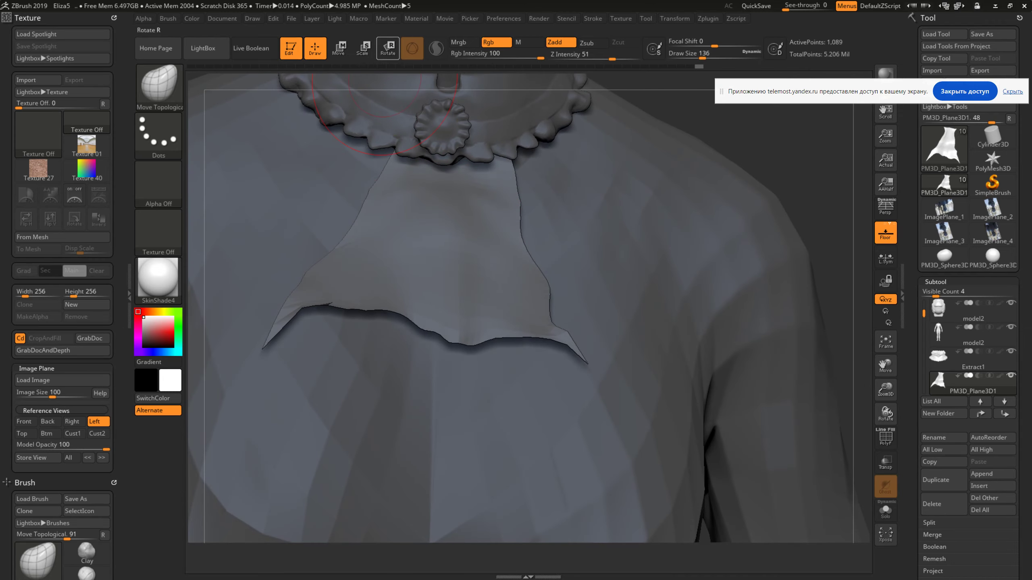
Shrink the cloth flap toward its centre with the Scale Transpose gizmo
click(363, 48)
drag(438, 323, 431, 326)
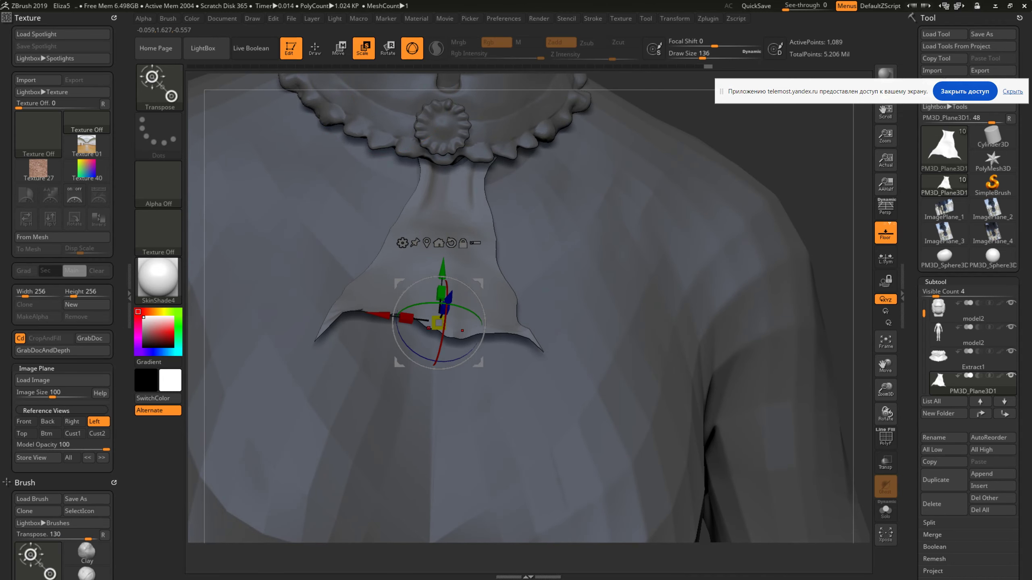
mouse_move(528, 366)
right_down()
mouse_move(609, 325)
mouse_move(528, 305)
right_up()
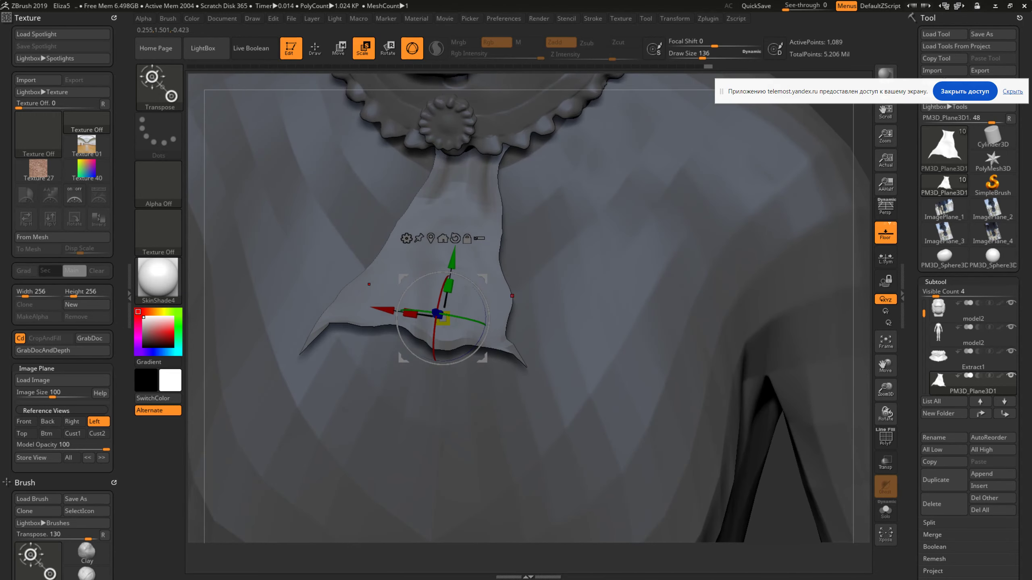
drag(445, 305, 445, 382)
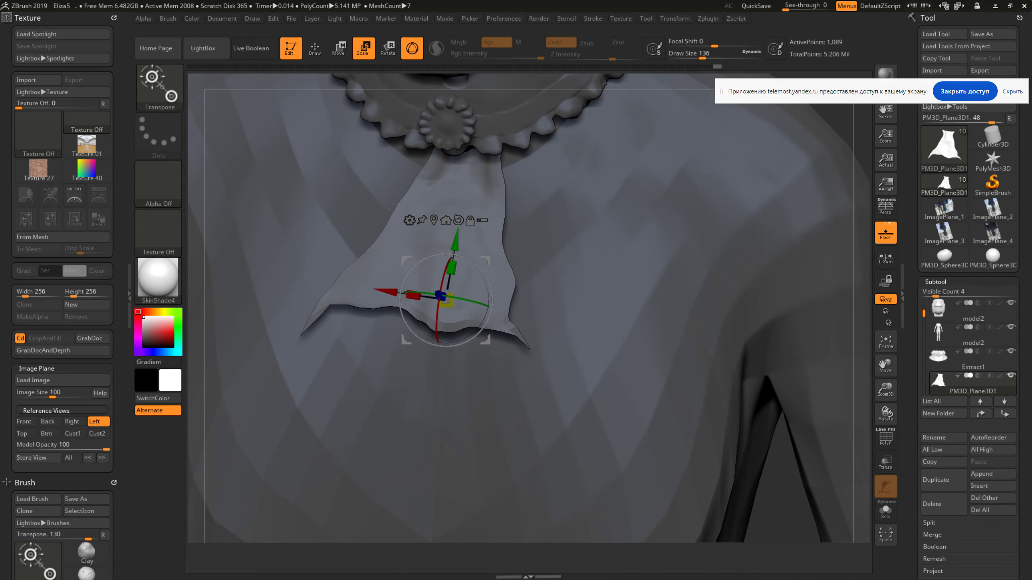
Against the Front reference photo, nudge the flap right and pull its lower edge down over the ruffle
click(24, 422)
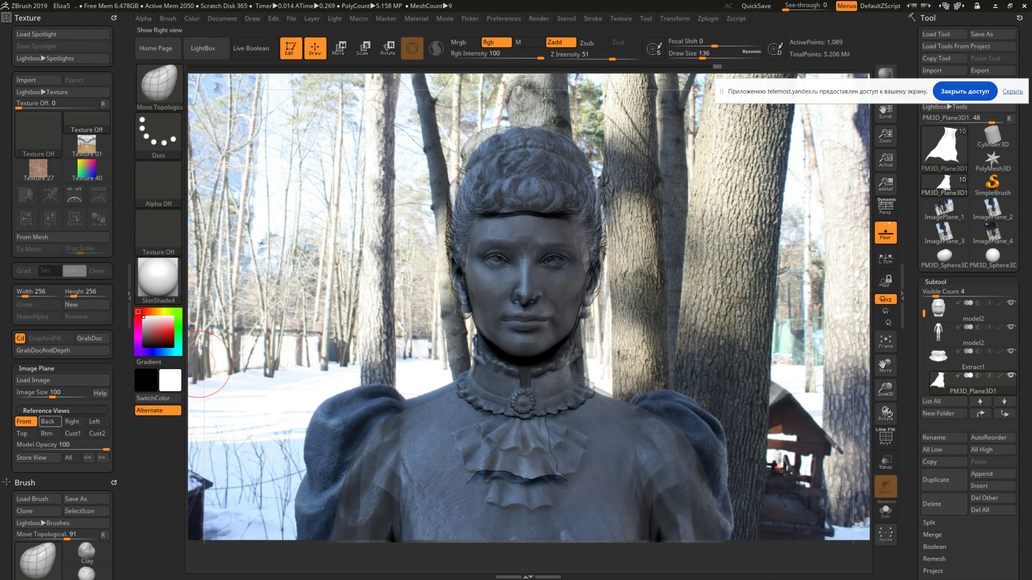
click(339, 48)
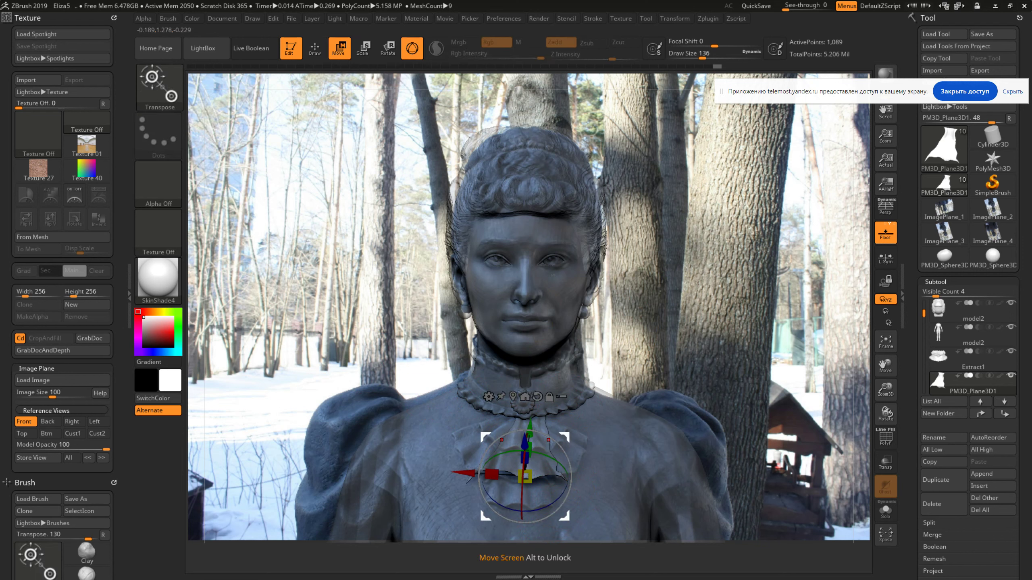
drag(524, 477, 524, 476)
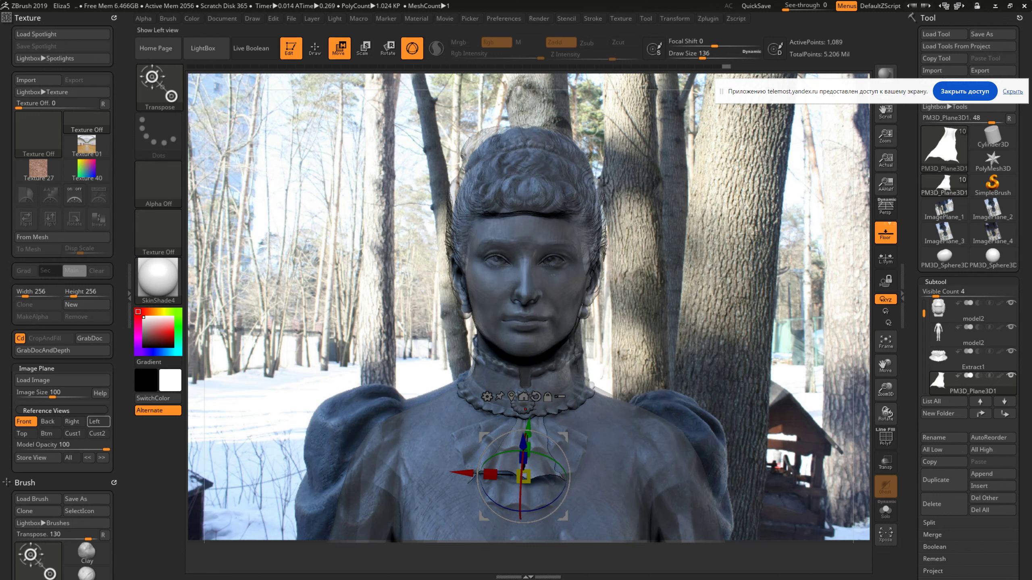
key(q)
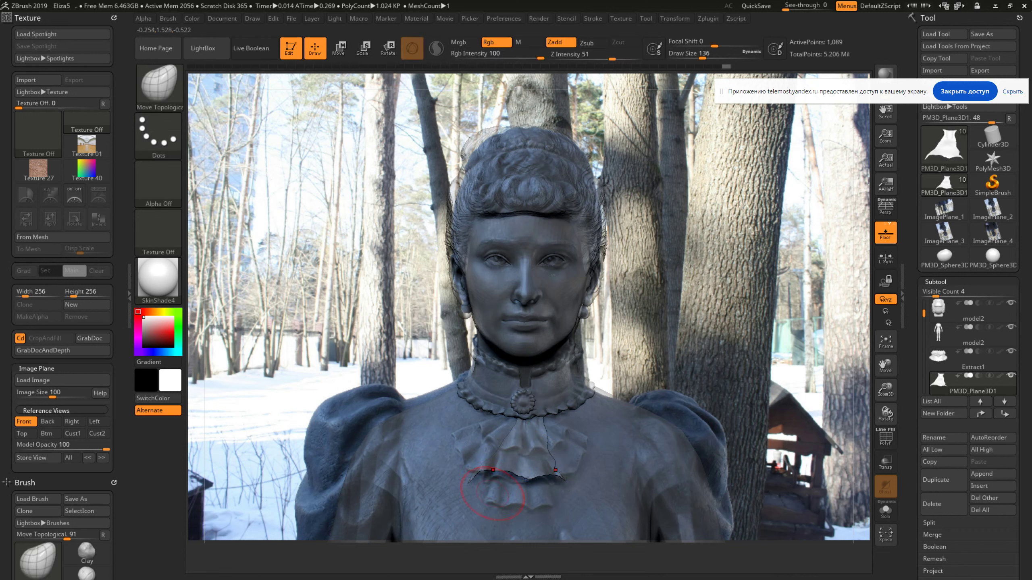
mouse_move(514, 475)
mouse_down()
mouse_move(524, 487)
mouse_move(508, 484)
mouse_move(552, 488)
mouse_up()
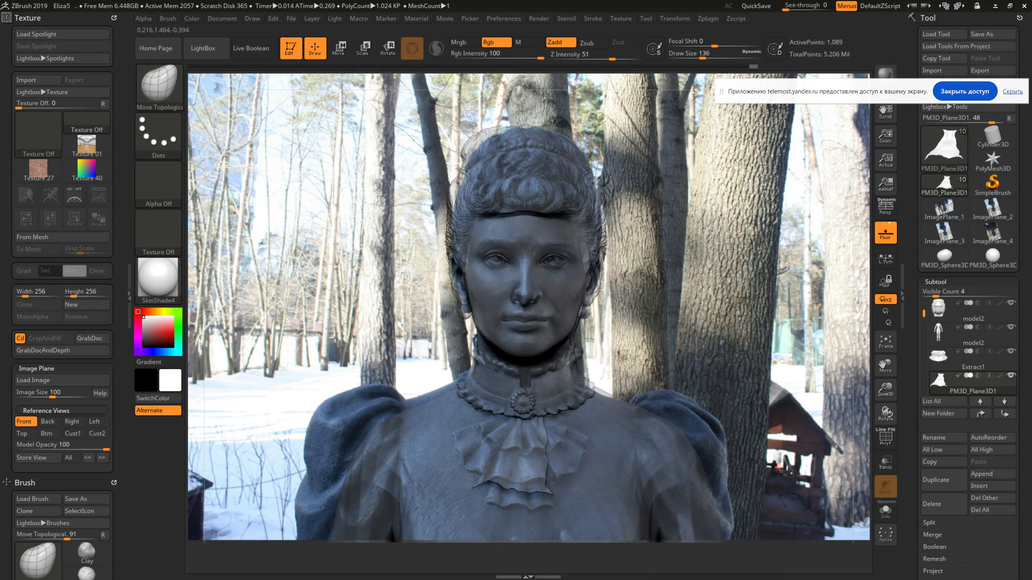
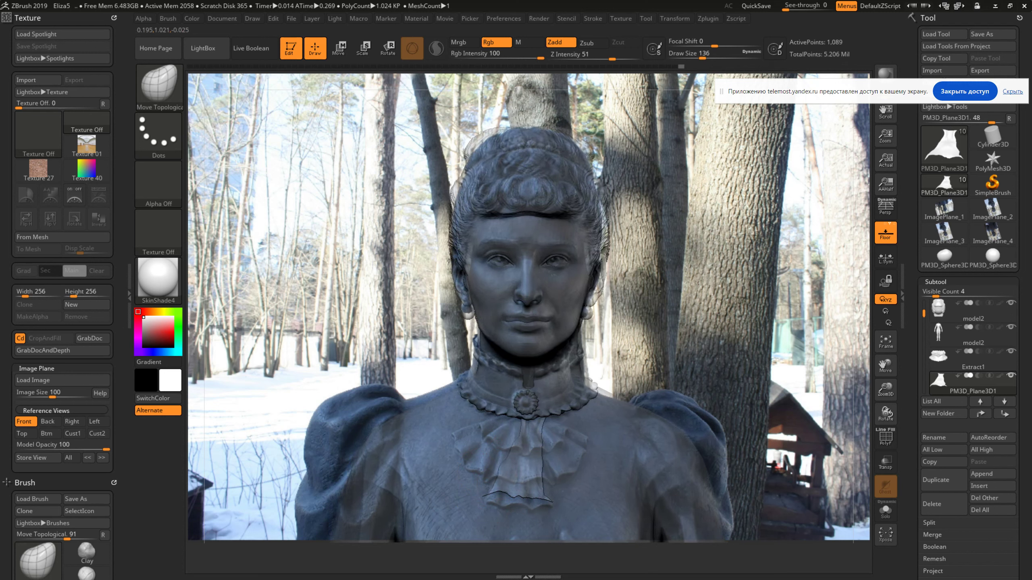
With the Transpose gizmo, nudge the jabot left and rotate it about Z to centre it under the brooch
click(339, 48)
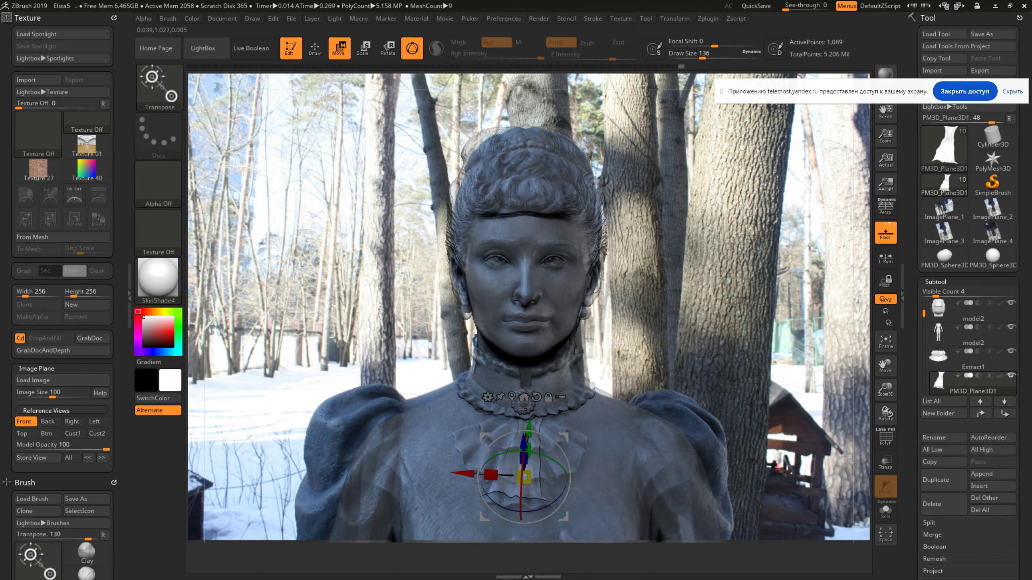
drag(524, 430, 526, 431)
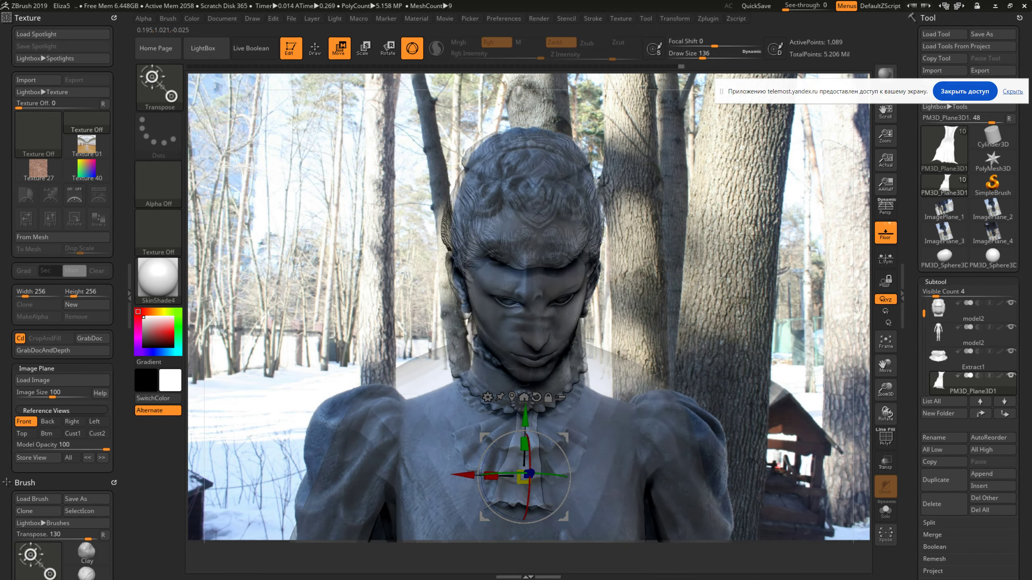
mouse_move(524, 430)
mouse_down()
mouse_move(526, 443)
mouse_move(524, 431)
mouse_move(508, 449)
mouse_move(516, 455)
mouse_up()
key(ctrl)
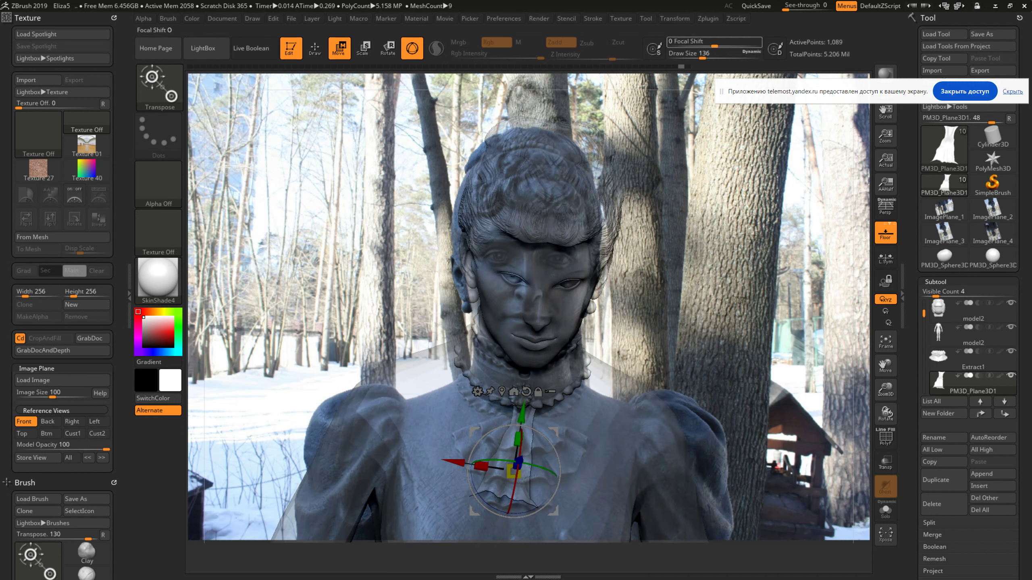
click(675, 18)
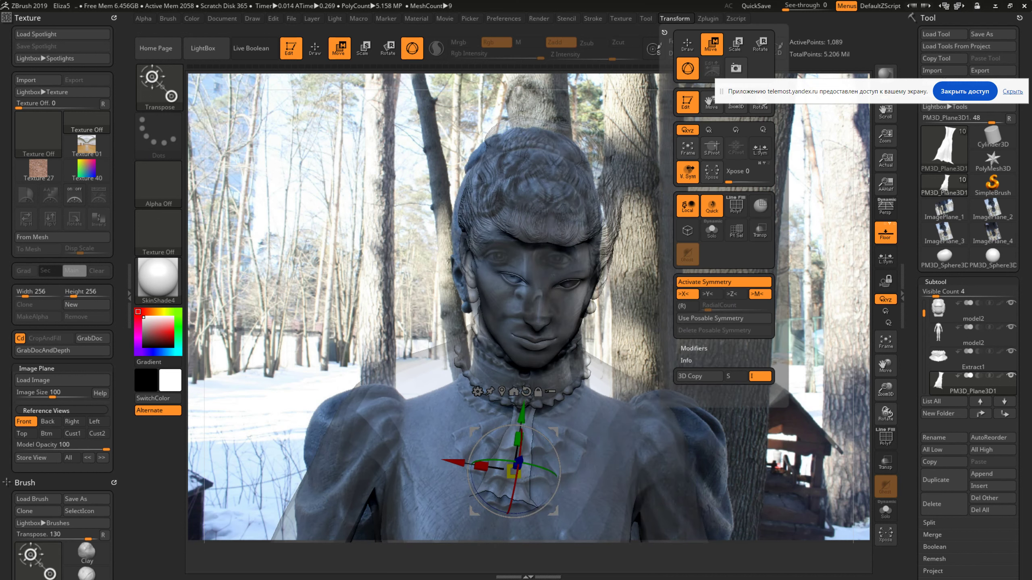
mouse_move(512, 471)
mouse_down()
mouse_move(504, 471)
mouse_move(510, 462)
mouse_up()
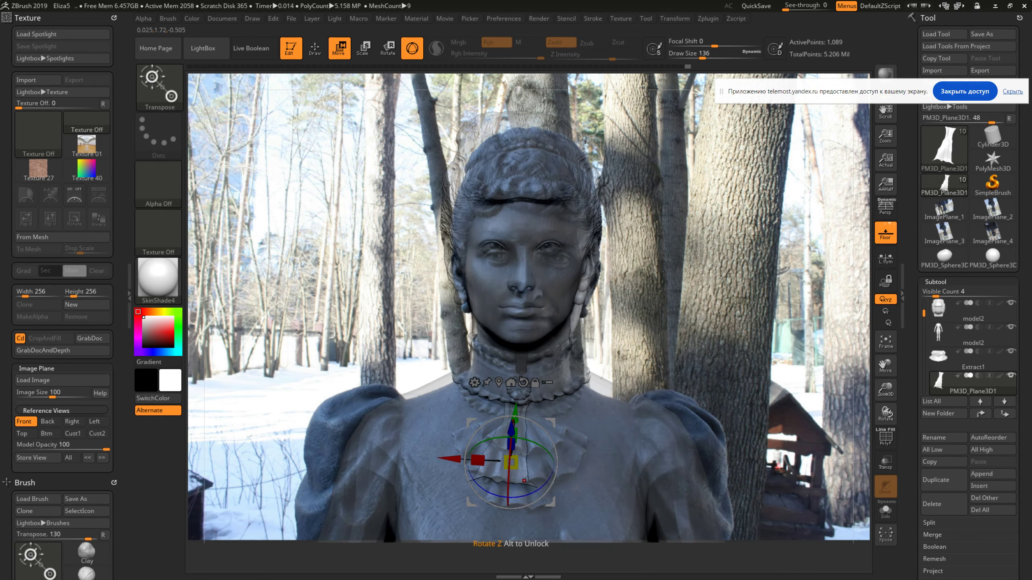
drag(524, 481, 540, 484)
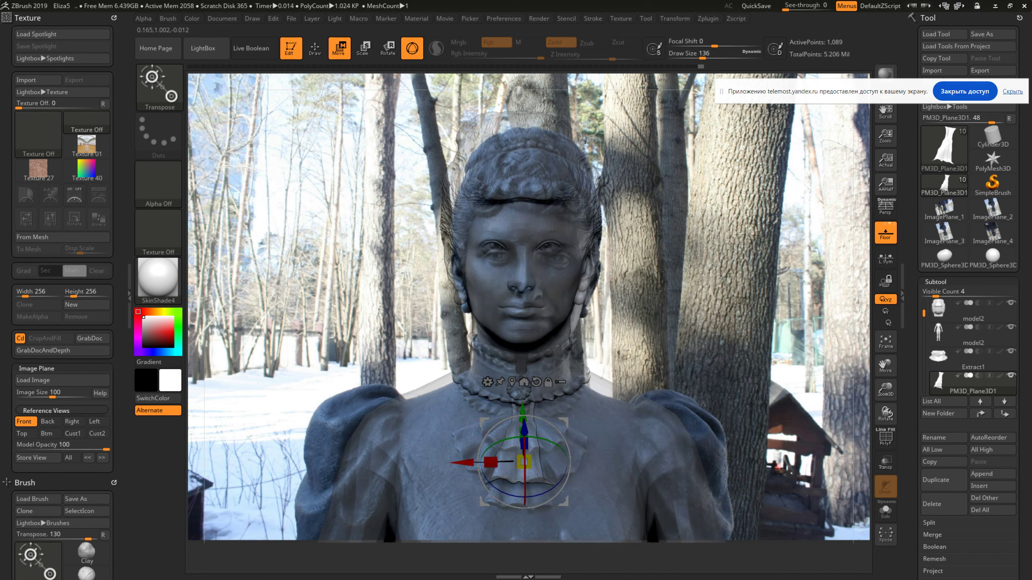
drag(540, 483, 554, 485)
Pull the jabot's lower ruffle into shape with the Move Topological brush
key(q)
key(b)
key(m)
key(t)
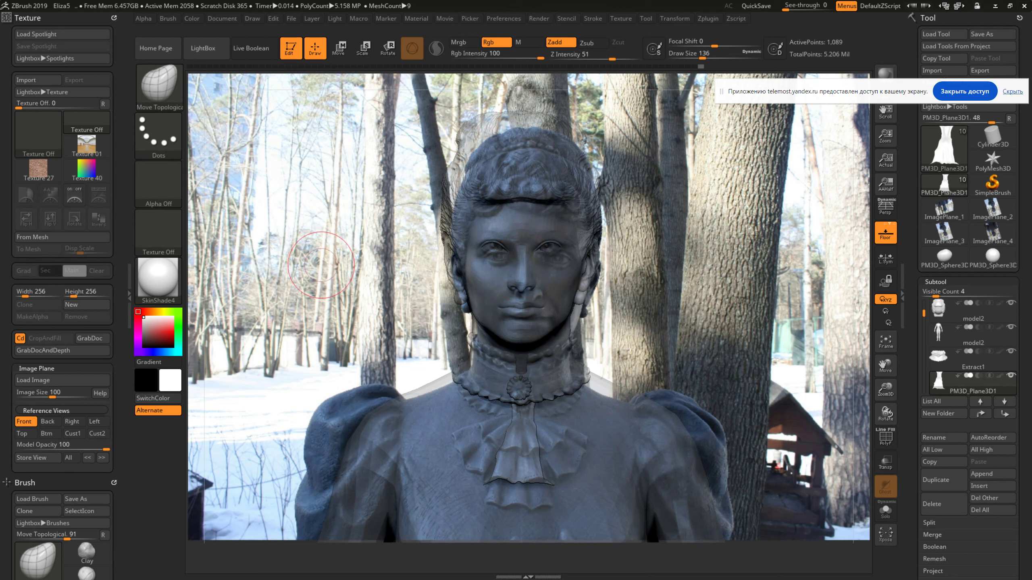
drag(540, 467, 512, 488)
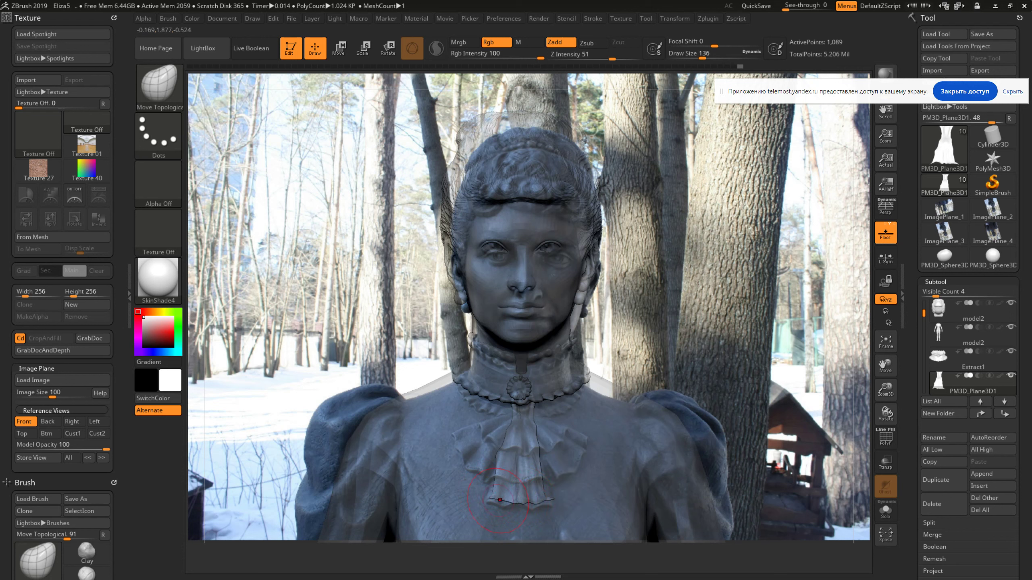
Smooth the jabot's bottom edge at Draw Size 71, then return to the Front reference view
key(shift)
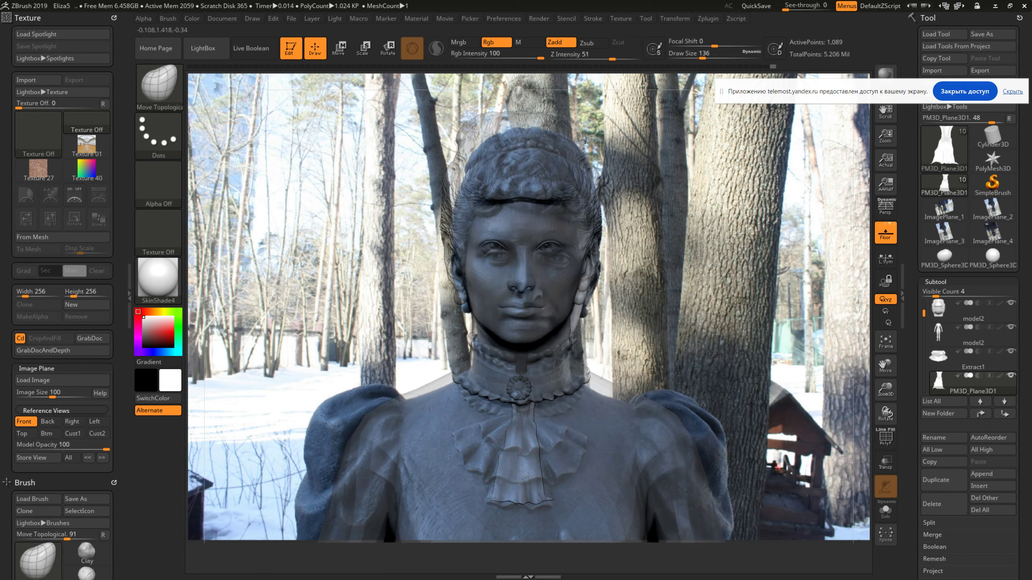
key(space)
drag(500, 402, 492, 402)
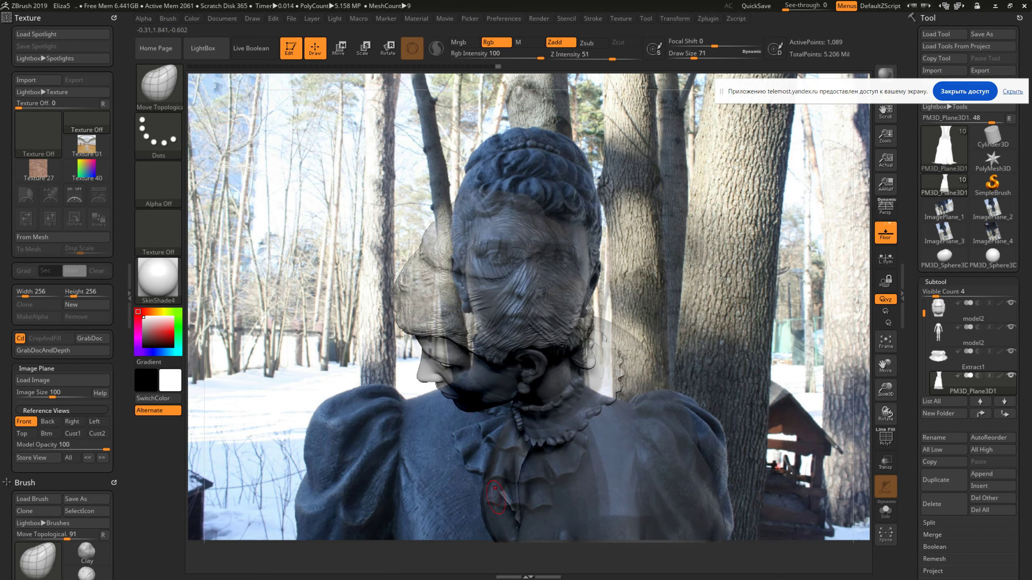
key(shift)
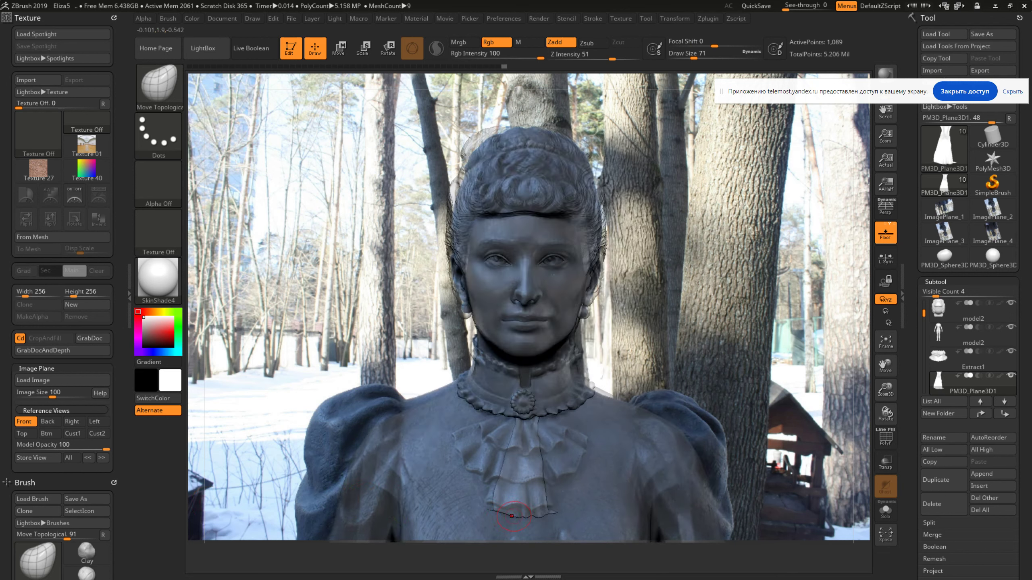
drag(511, 516, 523, 517)
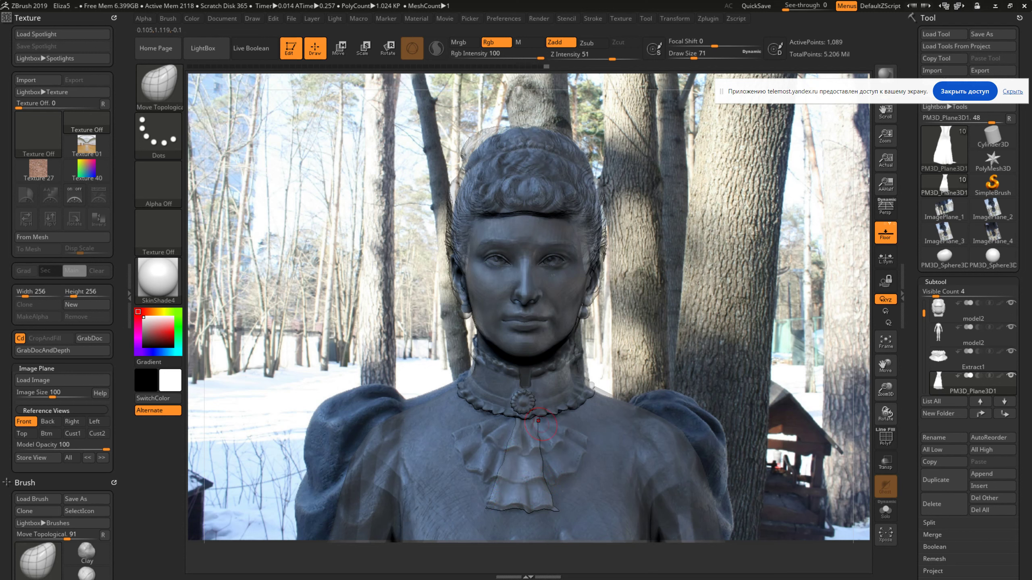
drag(534, 486, 522, 493)
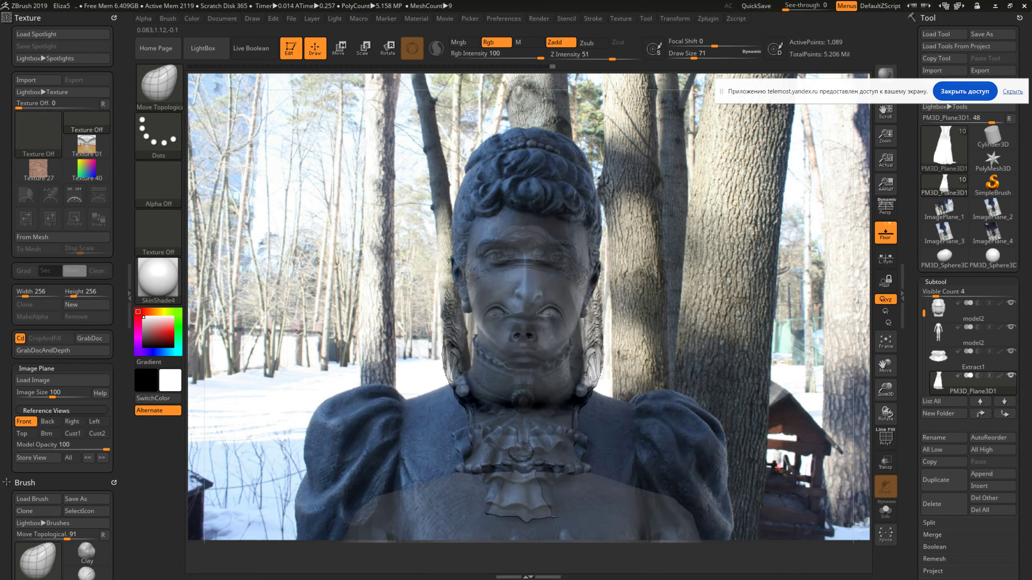
click(23, 422)
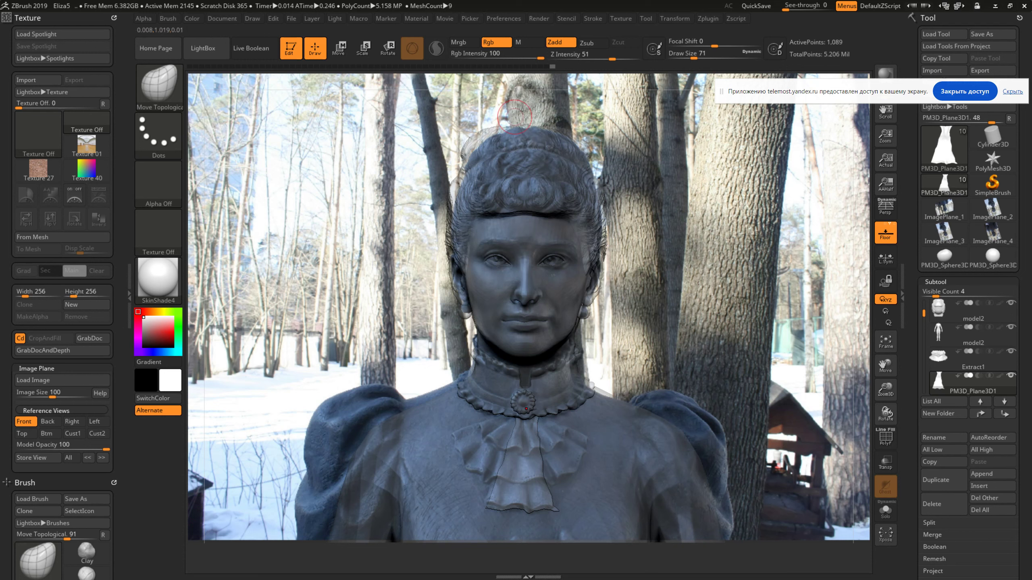
click(586, 43)
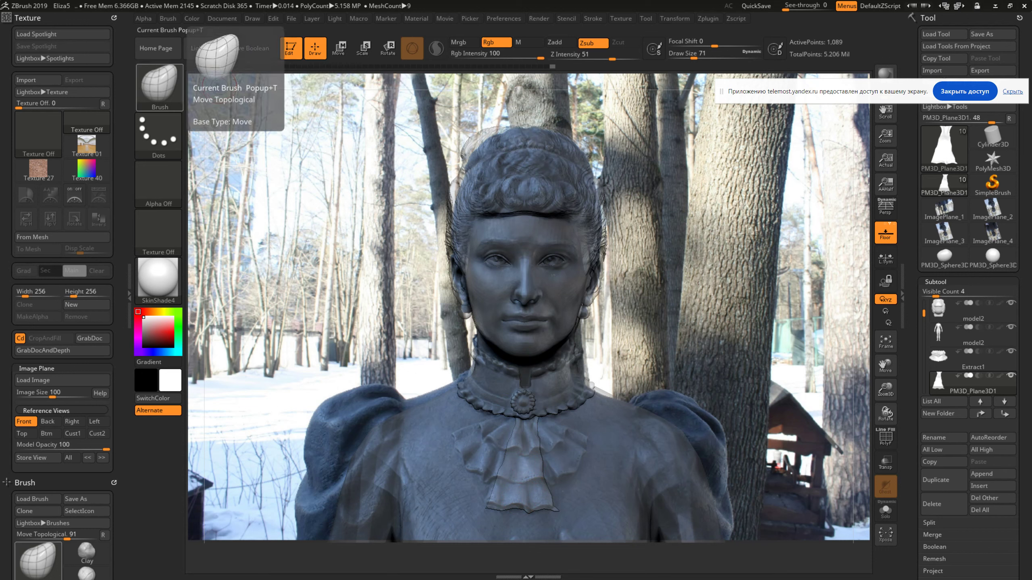
Make Smooth the smoothing brush and reduce the brush size to 29
click(159, 88)
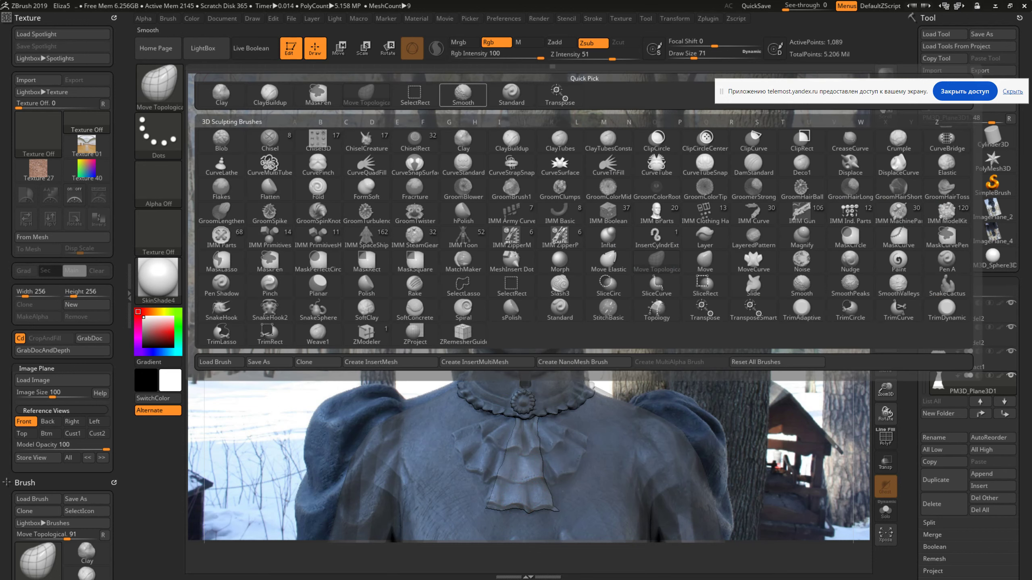
click(463, 95)
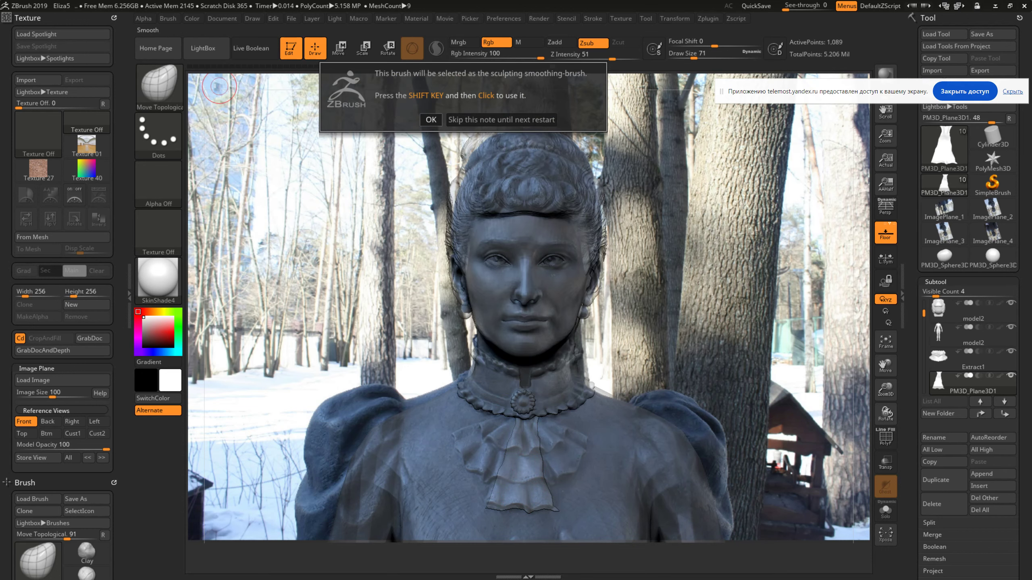
click(431, 119)
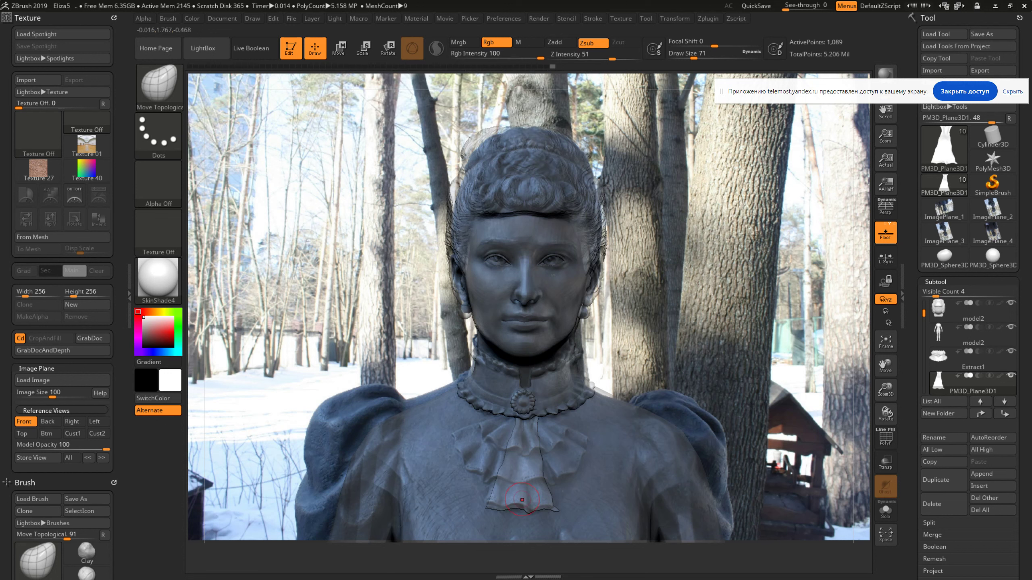
key(space)
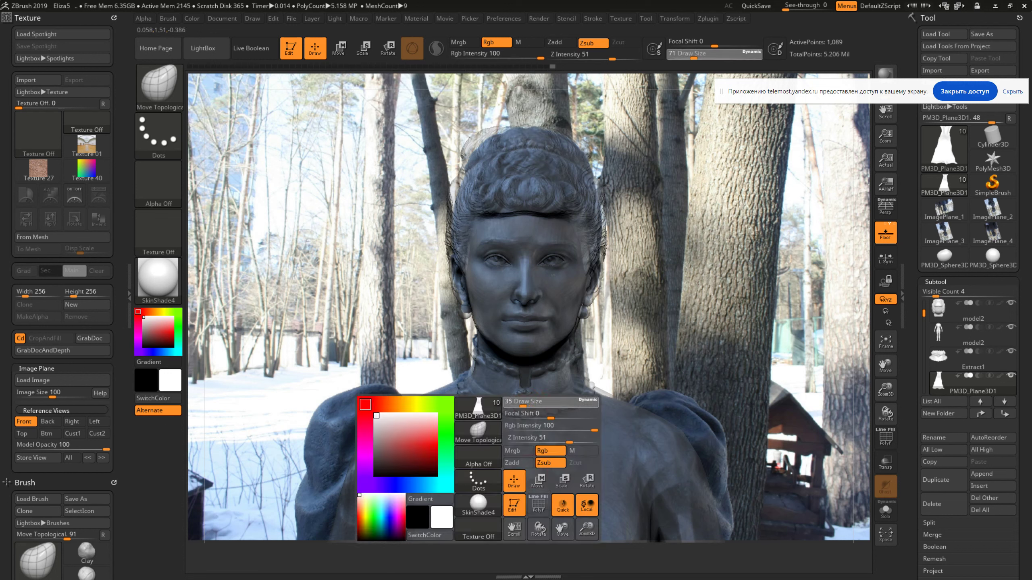
drag(528, 403, 529, 507)
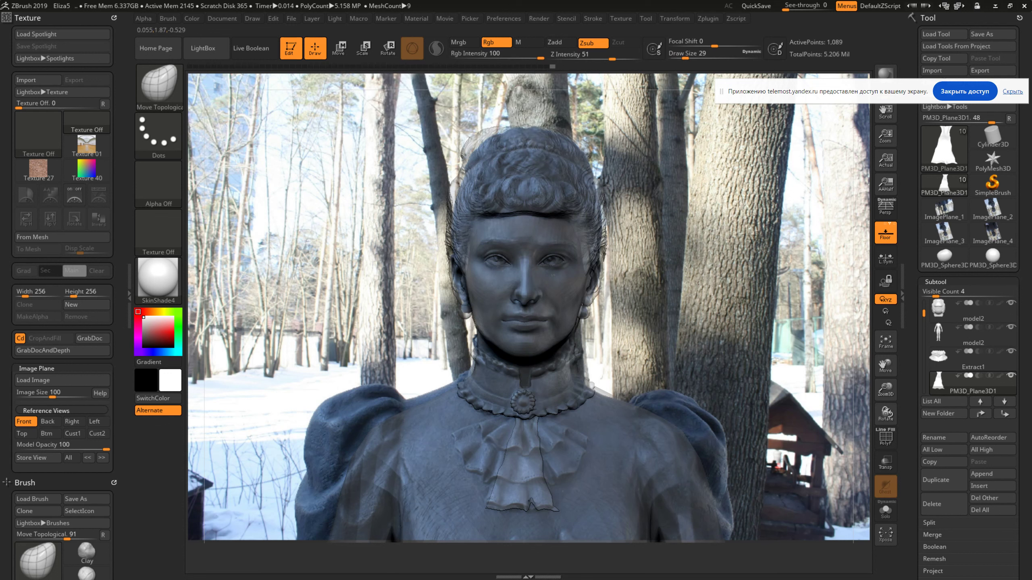
Select the Standard brush carving inward with Z Intensity 6
click(159, 86)
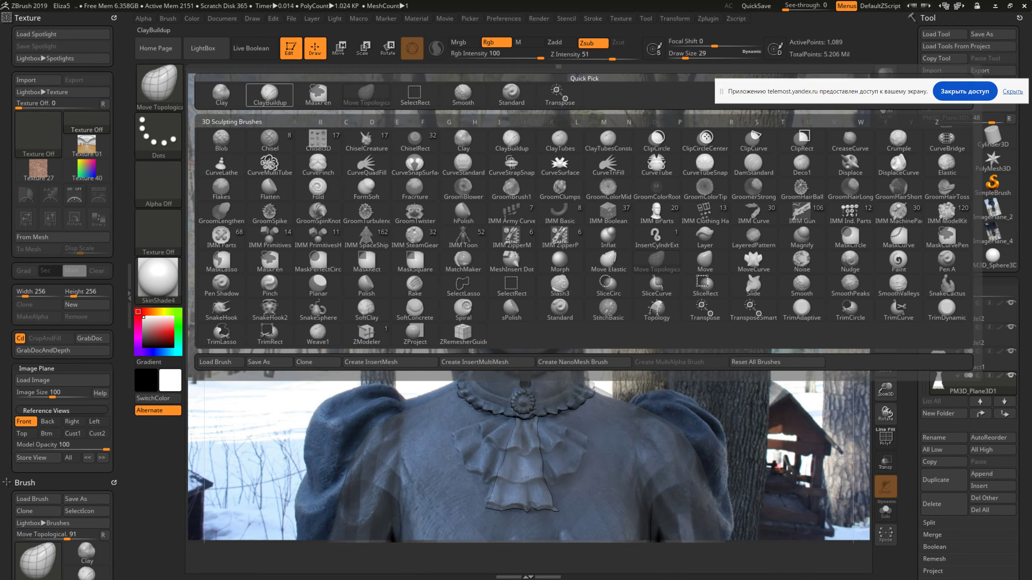
click(511, 95)
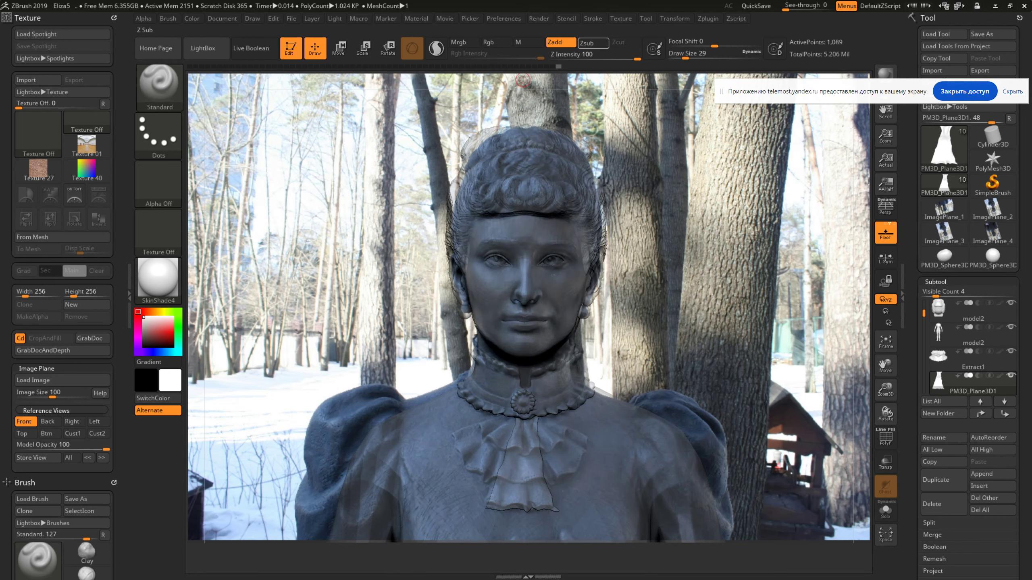
key(alt)
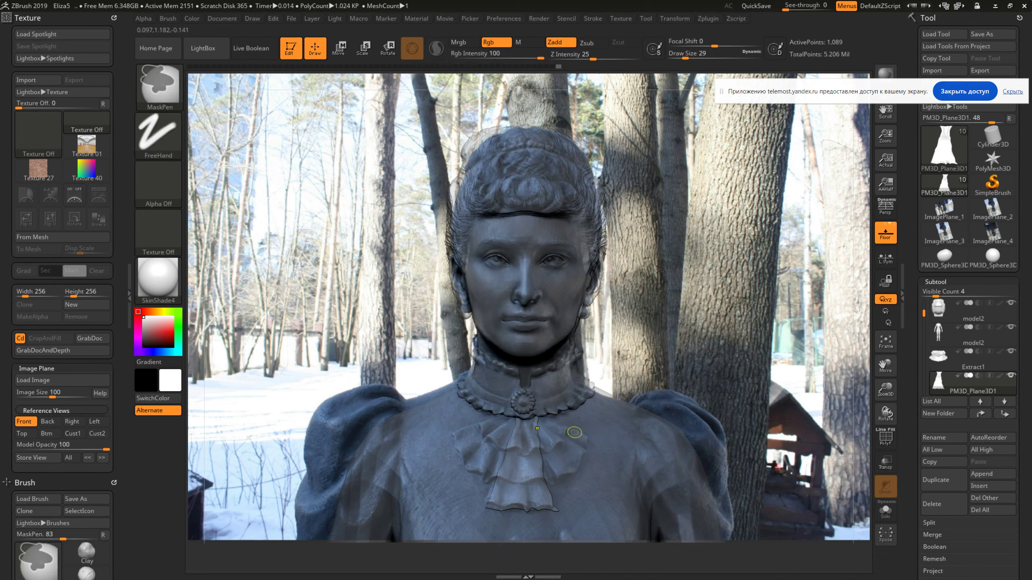
click(571, 54)
text(6)
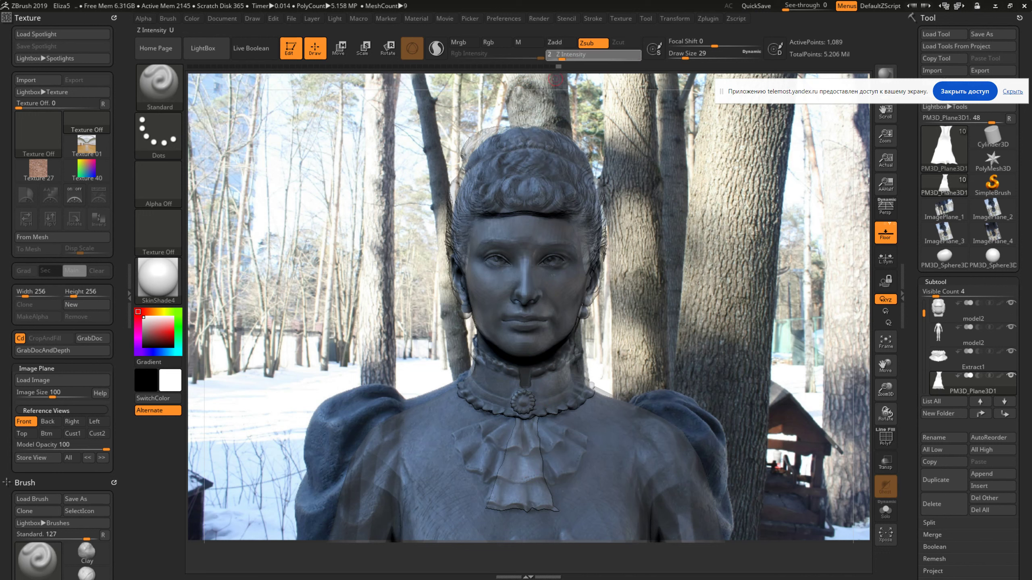
key(Return)
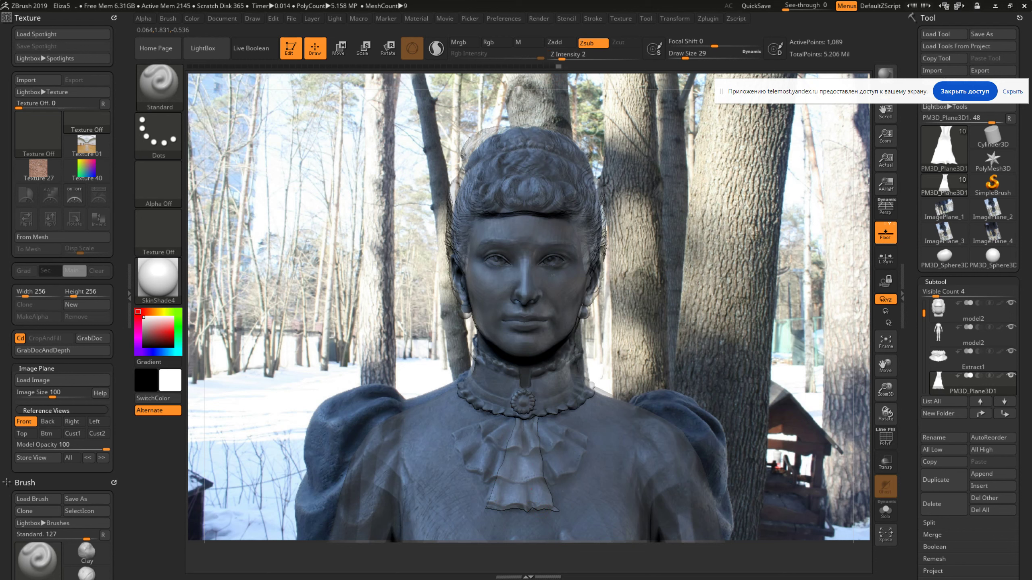
click(571, 54)
text(6)
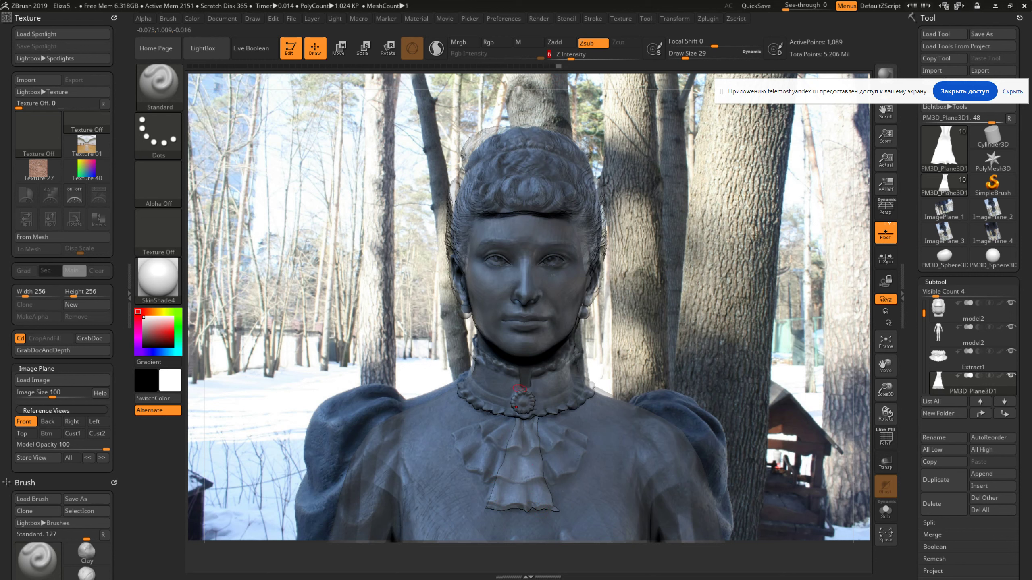
key(Return)
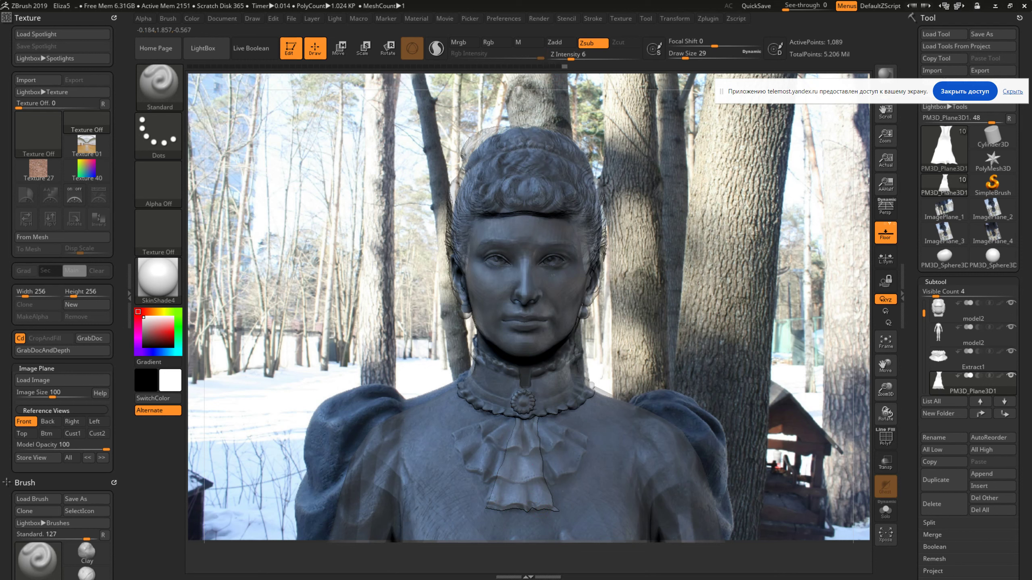
Turn the model so the face points left and select the Move Topological brush
mouse_move(508, 460)
right_down()
mouse_move(406, 459)
mouse_move(549, 477)
right_up()
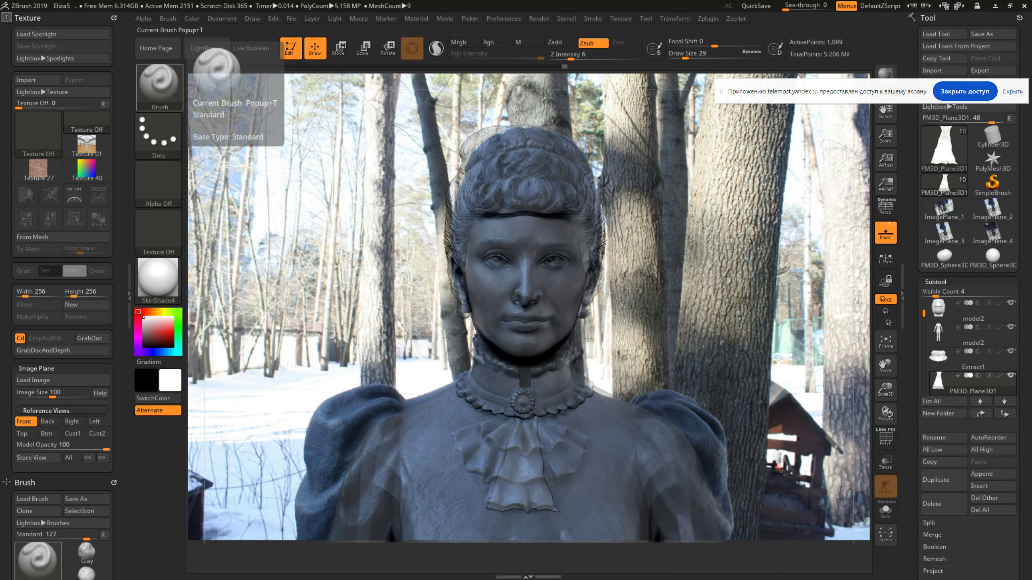
click(159, 83)
click(366, 96)
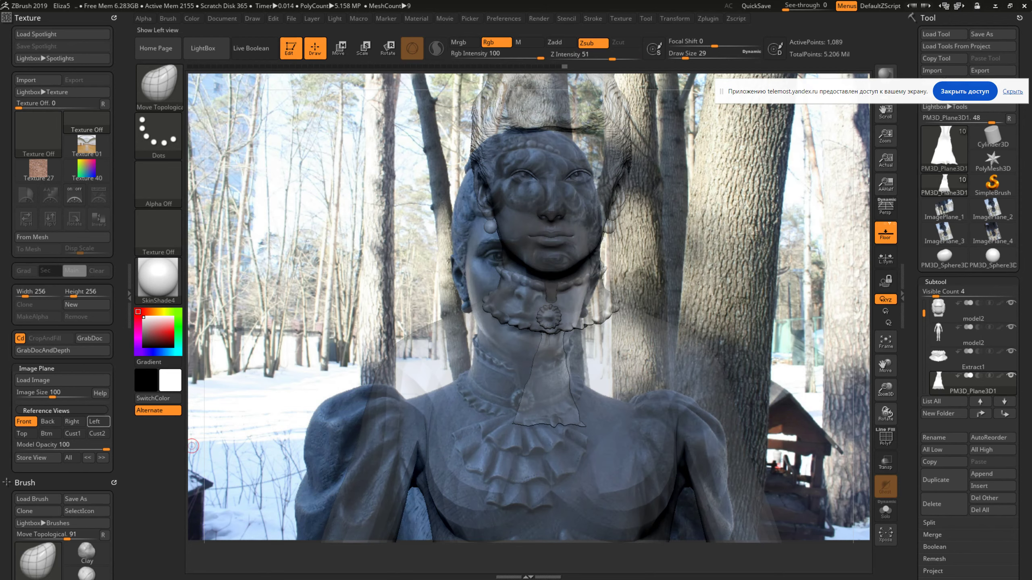
Switch to the Left view without the photo, zoom onto the jabot and set smoothing size 90
click(95, 421)
alt+drag(528, 285, 528, 204)
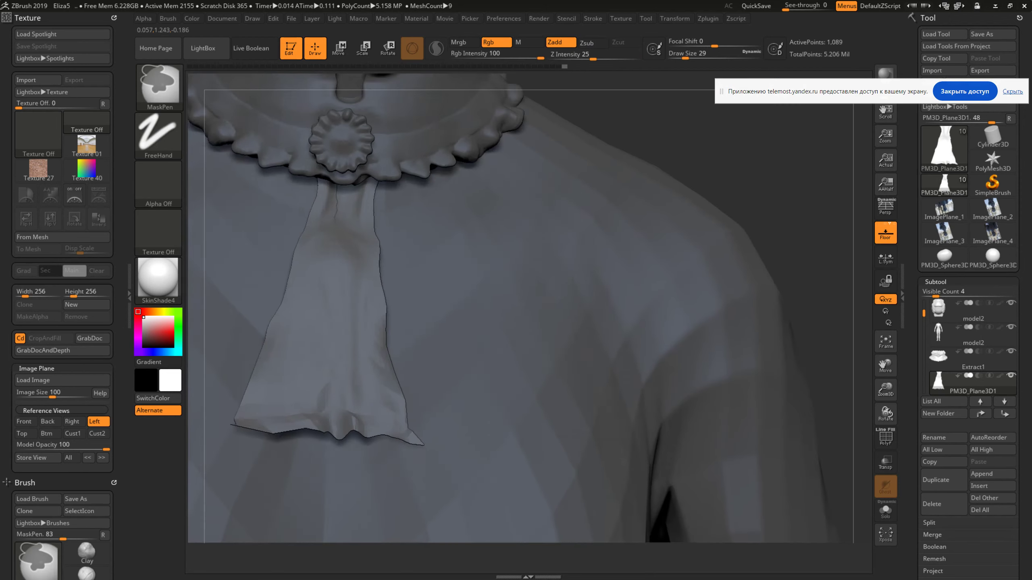
key(shift)
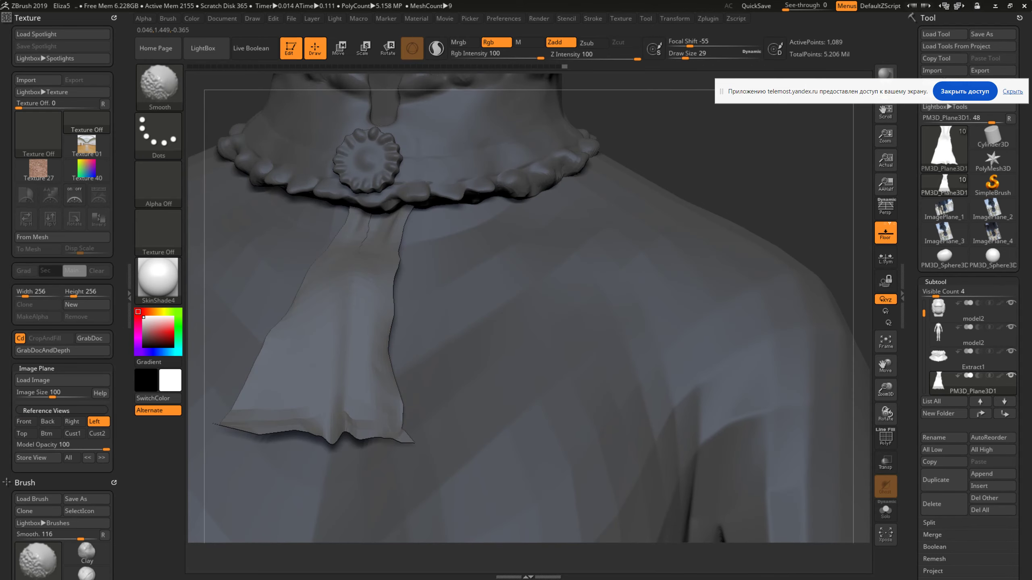
drag(528, 285, 423, 410)
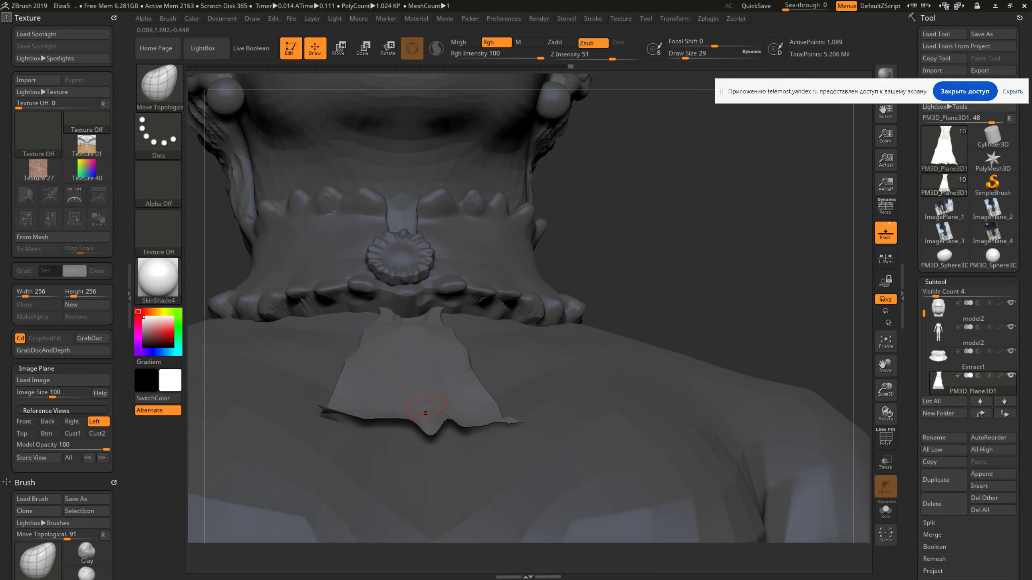
key(space)
drag(435, 398, 423, 414)
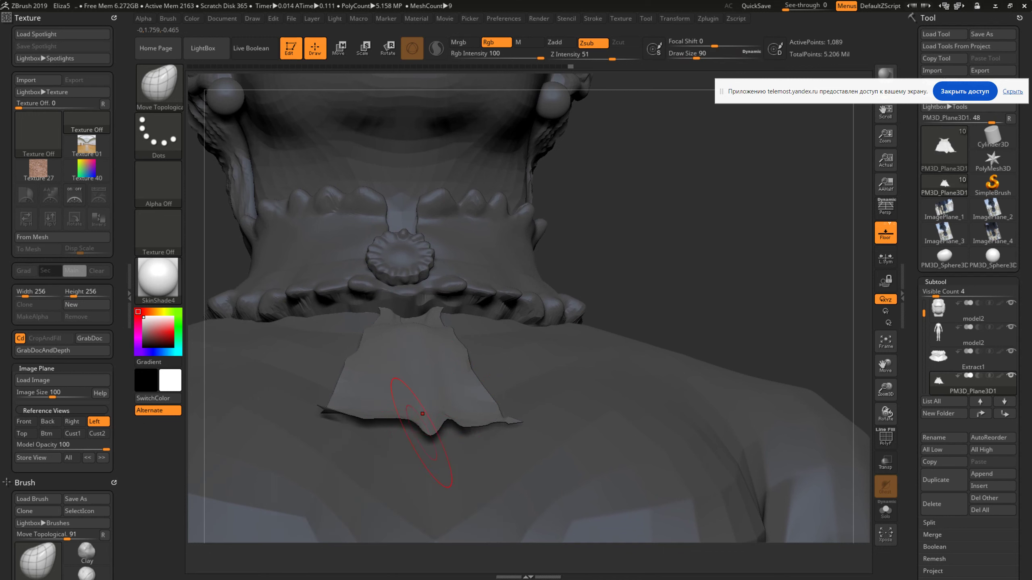
Inspect the collar and jabot from several angles, then duplicate the jabot as PM3D_Plane3D2
mouse_move(427, 423)
right_down()
mouse_move(434, 346)
mouse_move(430, 366)
right_up()
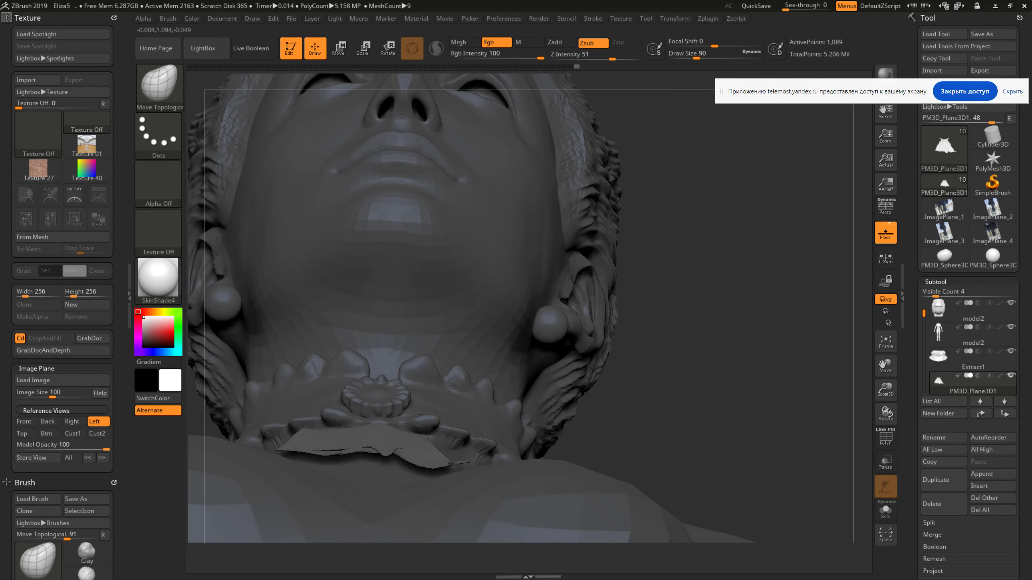
right_drag(360, 454, 354, 484)
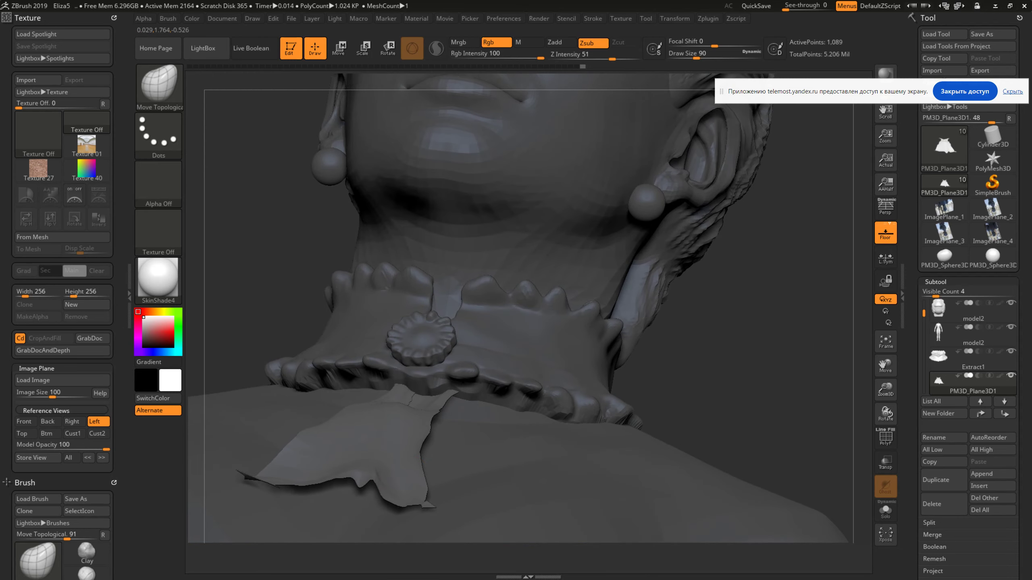
mouse_move(382, 418)
right_down()
mouse_move(366, 484)
mouse_move(711, 284)
right_up()
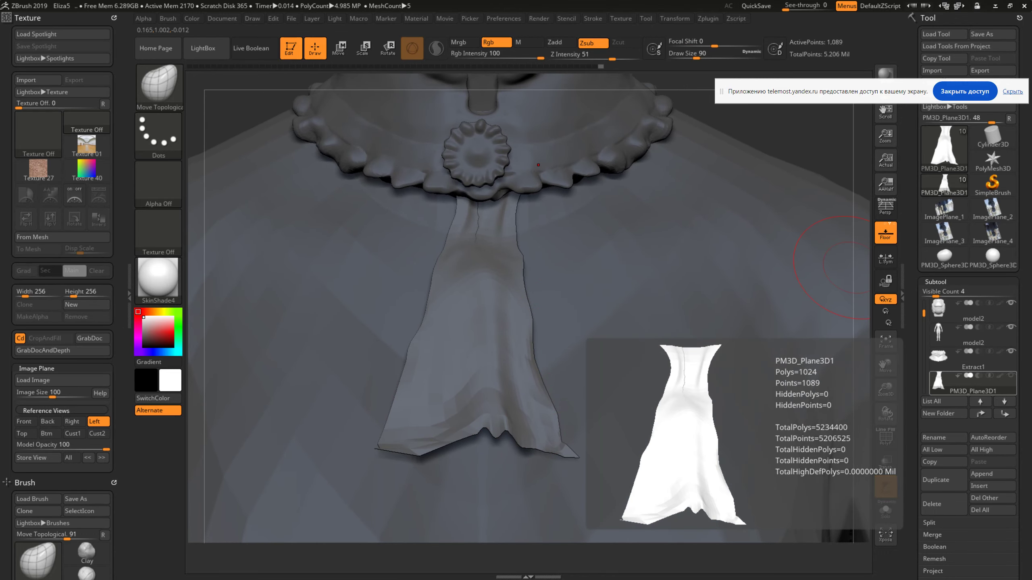
click(936, 480)
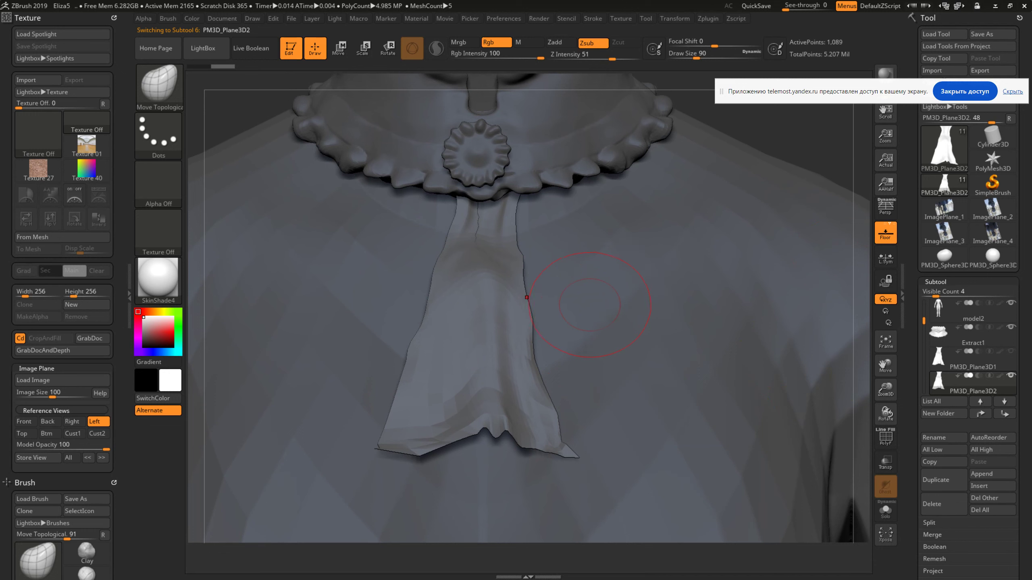
Try moving the duplicate PM3D_Plane3D2, then undo and delete that duplicate layer
key(w)
mouse_move(449, 360)
mouse_down()
mouse_move(437, 359)
mouse_move(449, 360)
mouse_up()
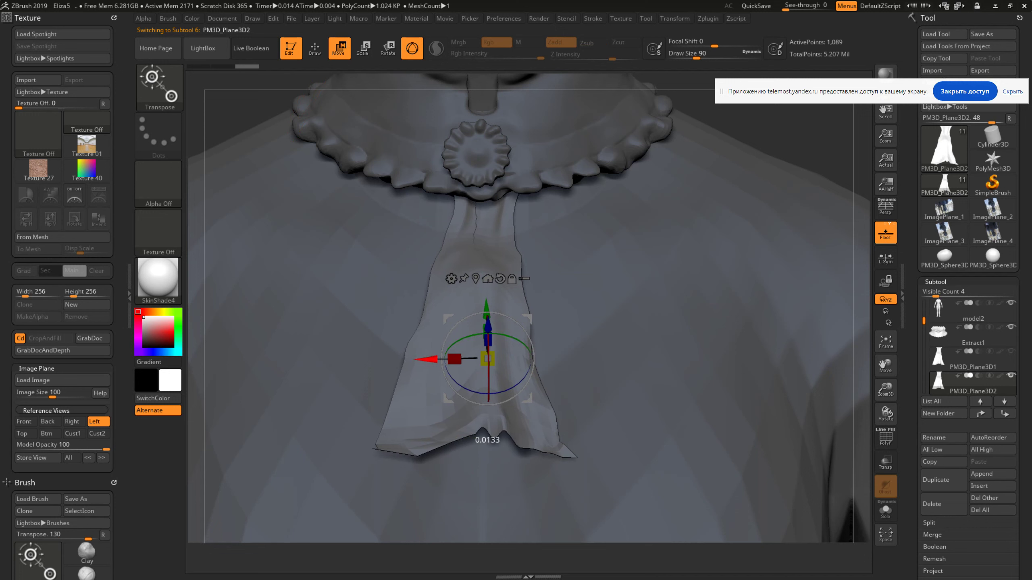
click(973, 358)
click(973, 382)
drag(427, 359, 511, 359)
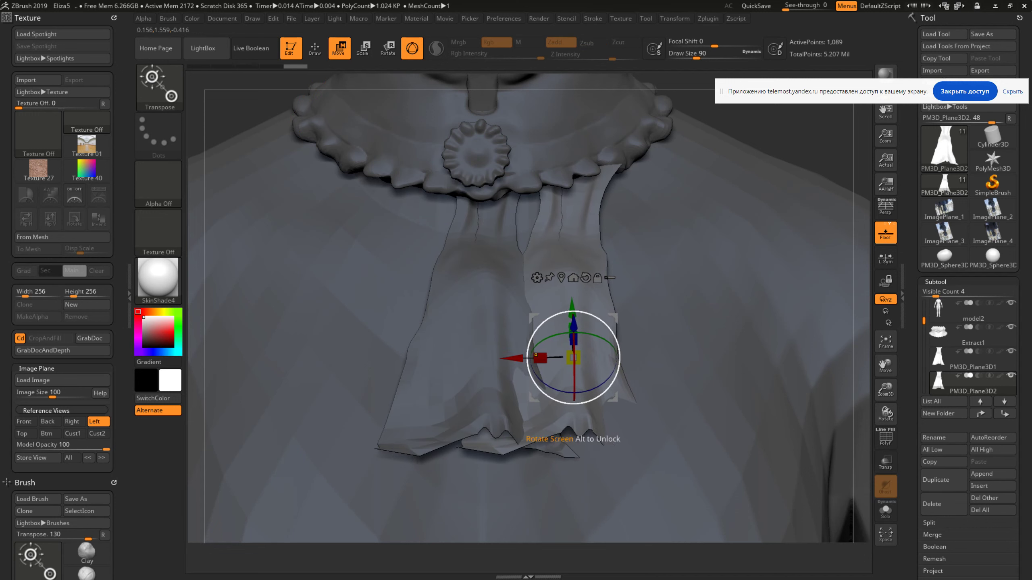
key(ctrl+z)
key(ctrl+z)
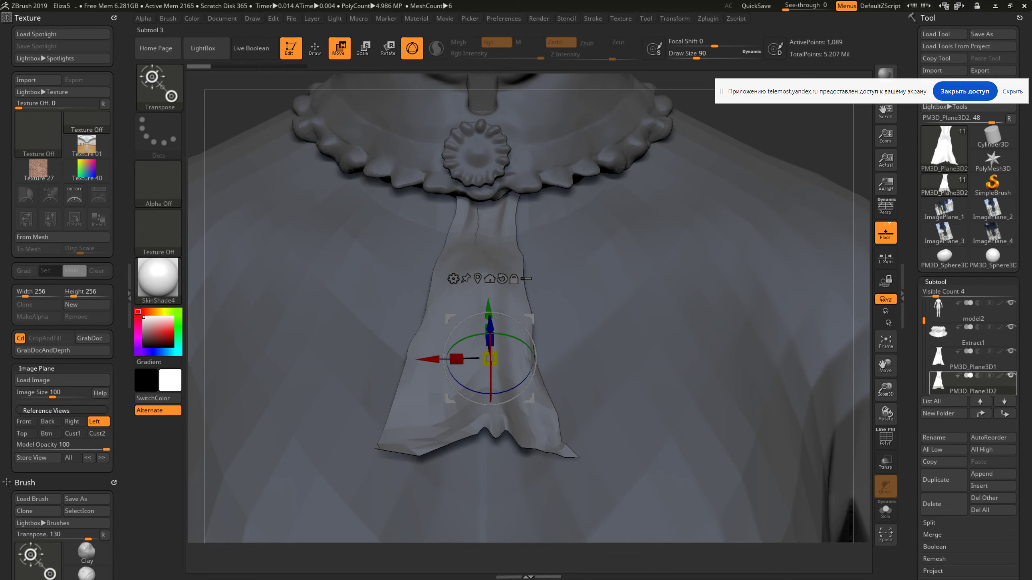
click(943, 504)
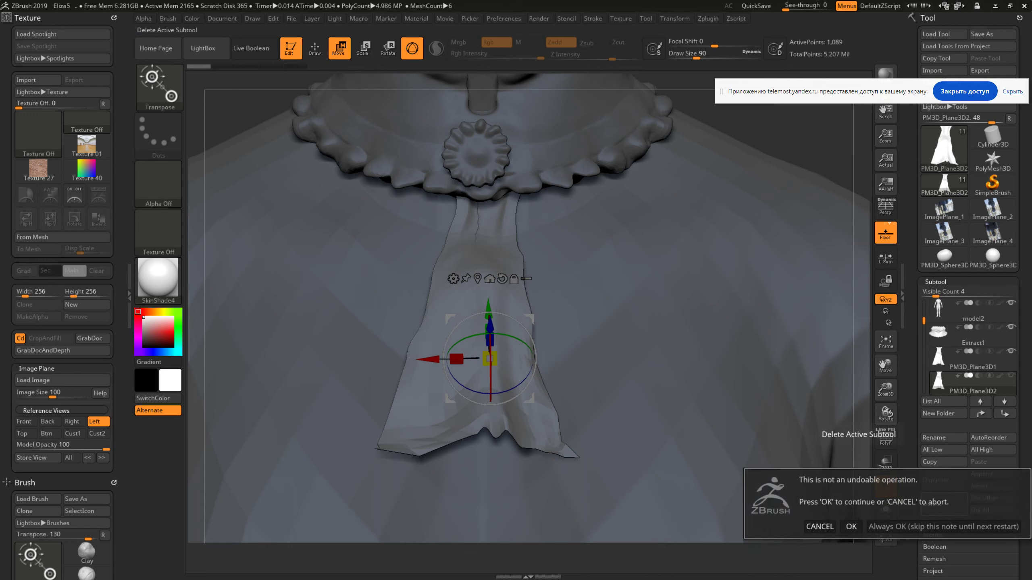
click(850, 527)
Reselect the original jabot PM3D_Plane3D1, duplicate it again and undo an accidental widening
click(973, 358)
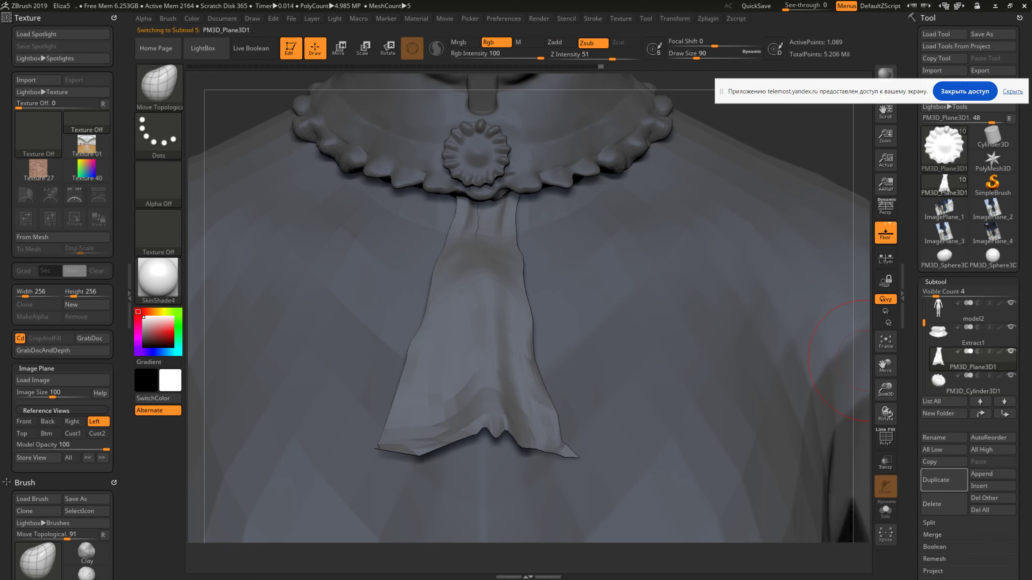
click(675, 19)
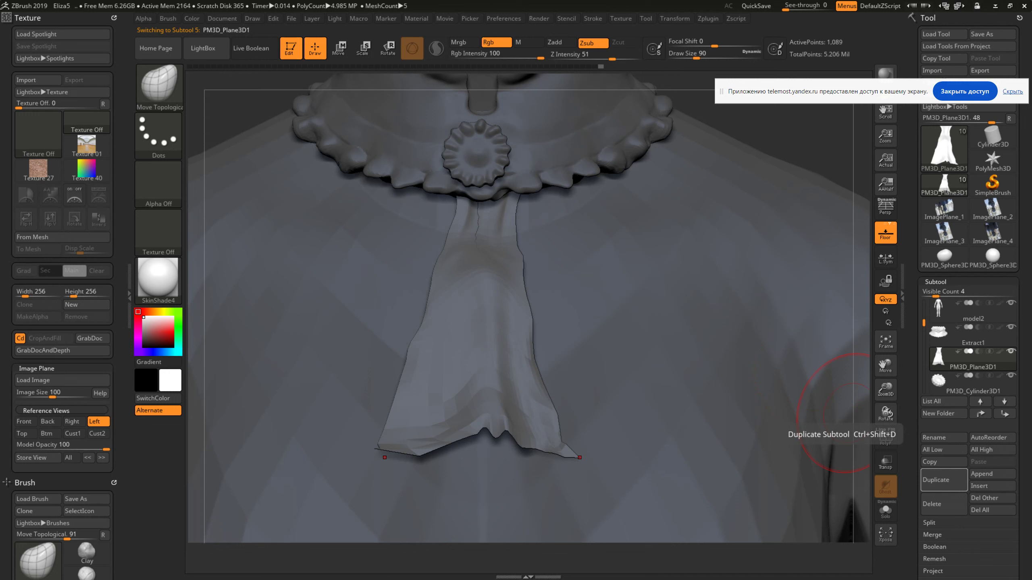
click(936, 479)
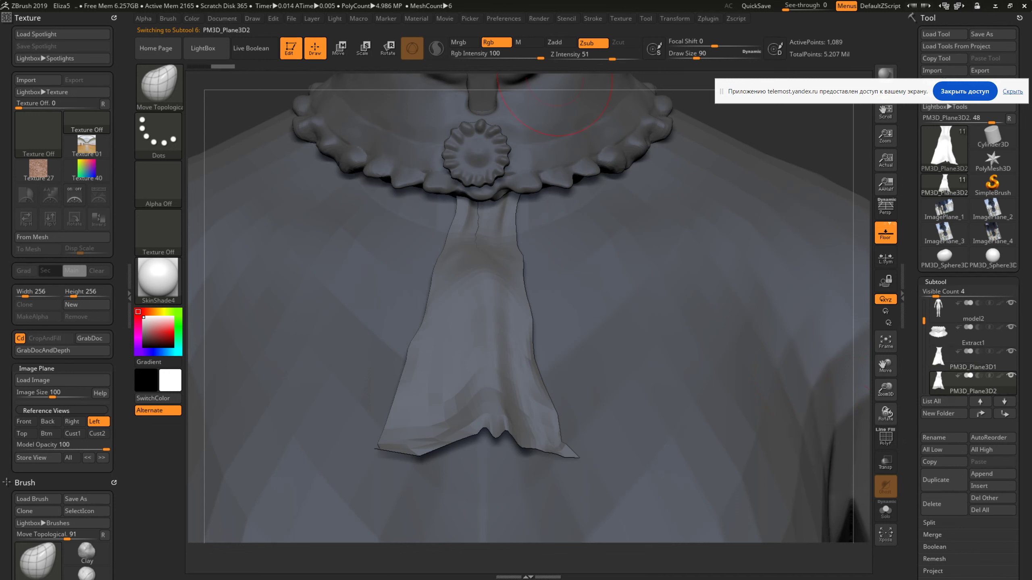
key(w)
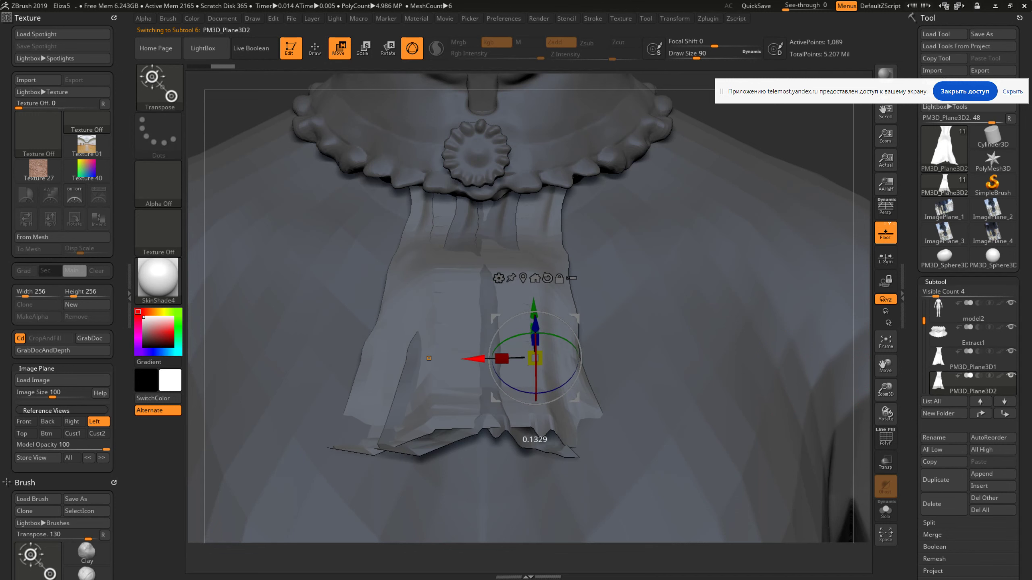
drag(428, 360, 559, 357)
key(ctrl+z)
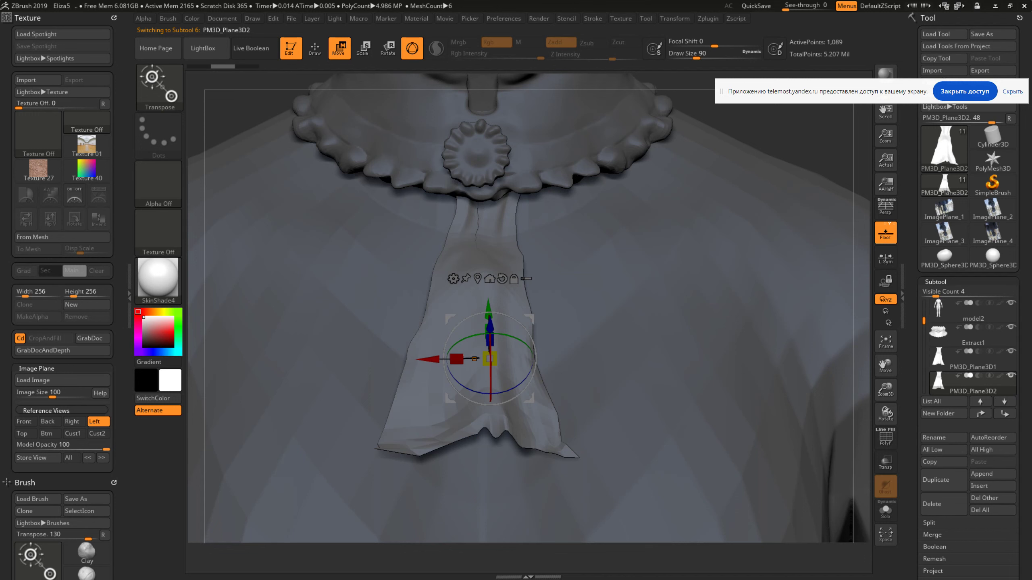
Duplicate the drape piece, shift the copy right, tilt it about X and raise it
click(675, 18)
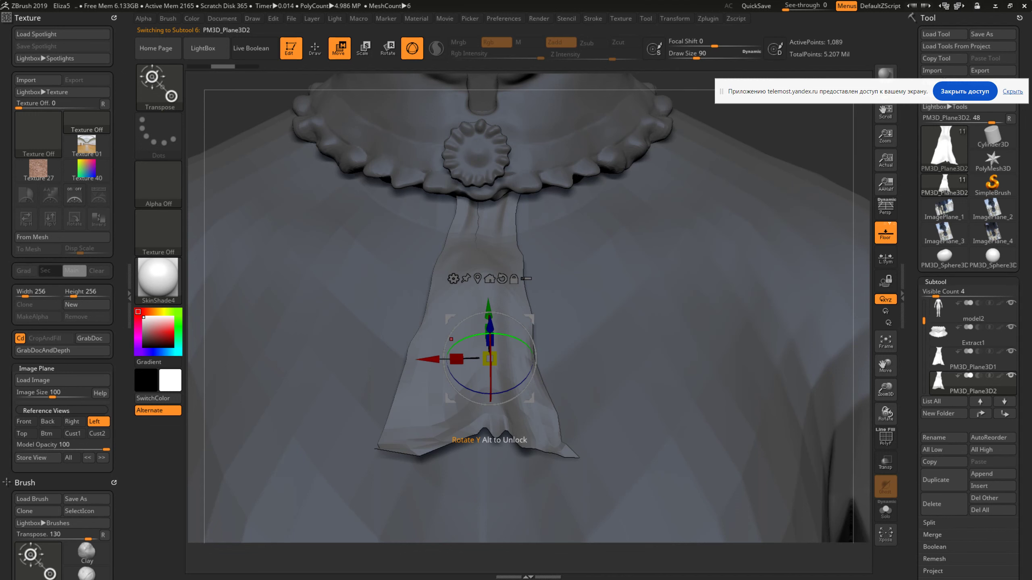
ctrl+drag(456, 358, 539, 358)
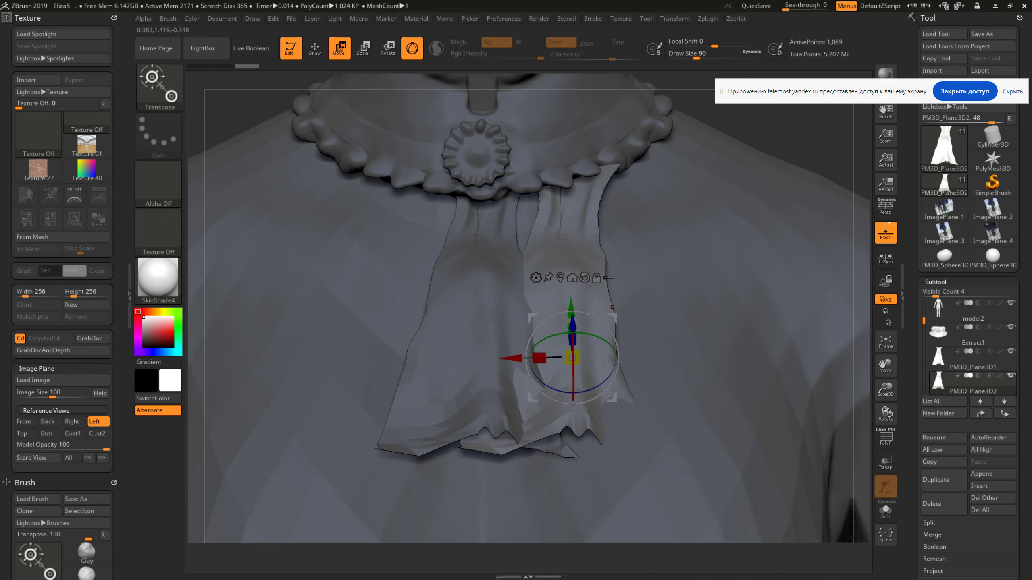
right_drag(613, 307, 547, 297)
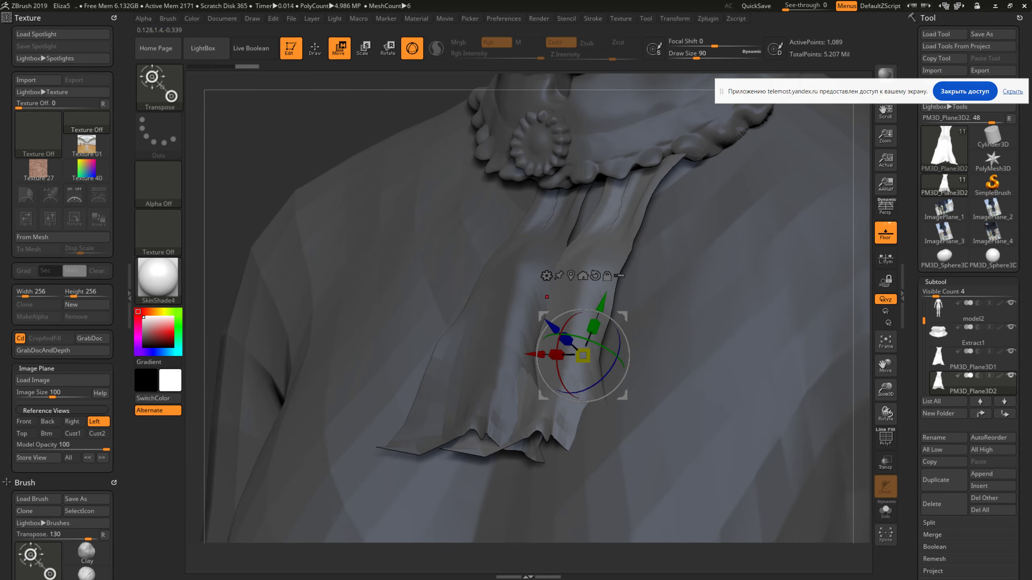
shift+right_drag(547, 296, 607, 383)
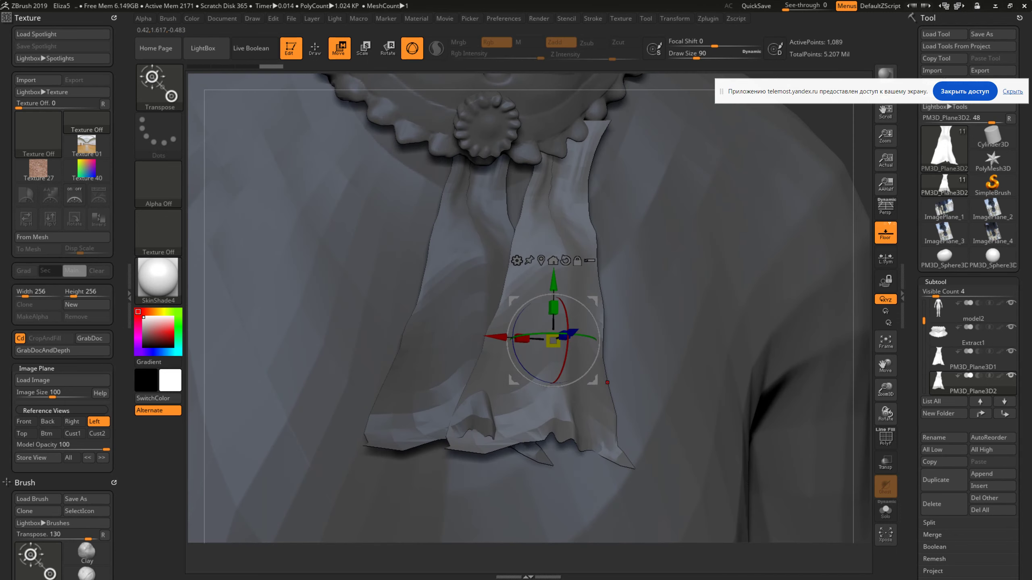
drag(564, 321, 567, 339)
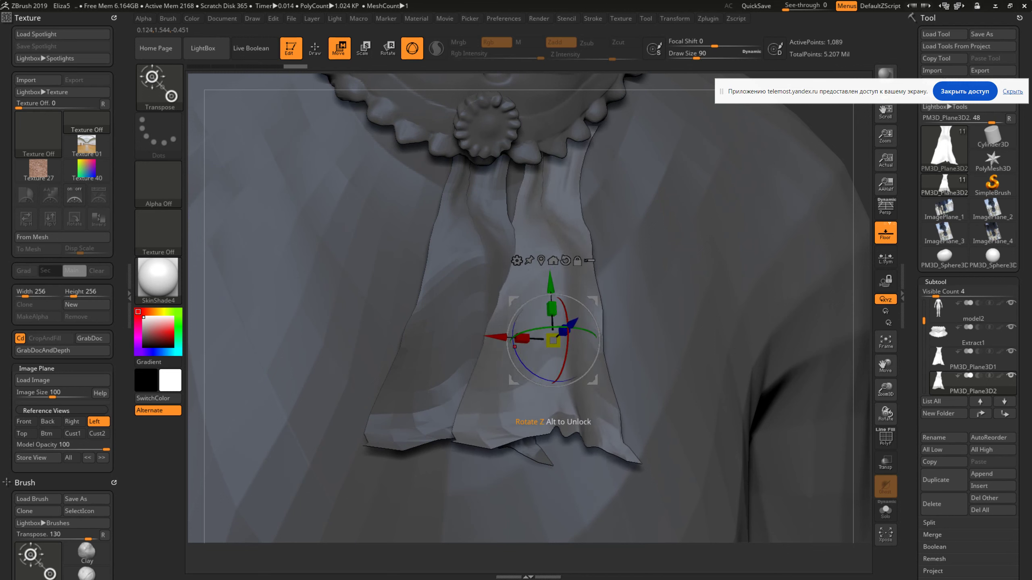
drag(568, 340, 569, 344)
drag(540, 285, 528, 220)
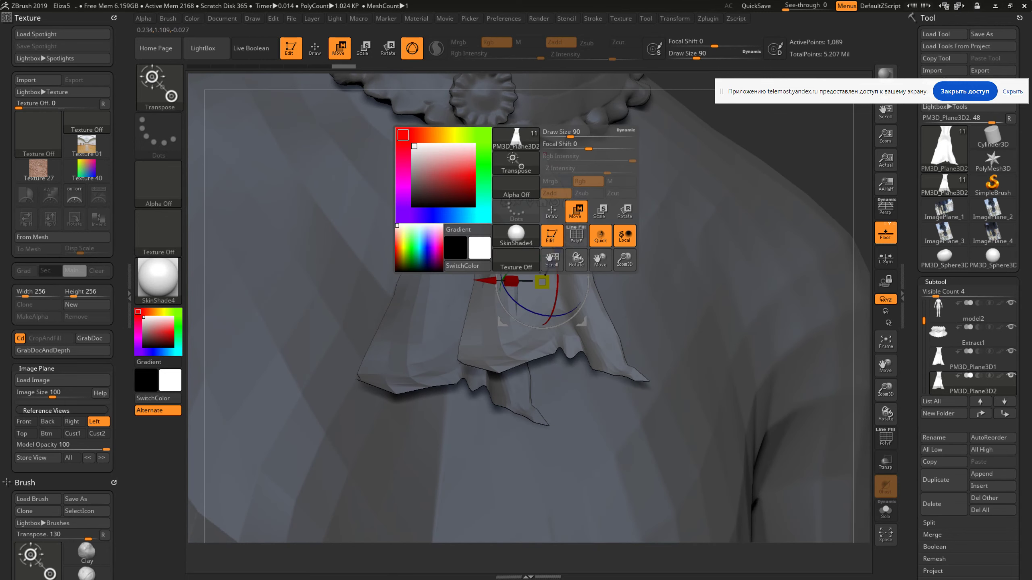
In the Front view over the photo, raise the jabot slightly and widen it a little sideways
click(24, 422)
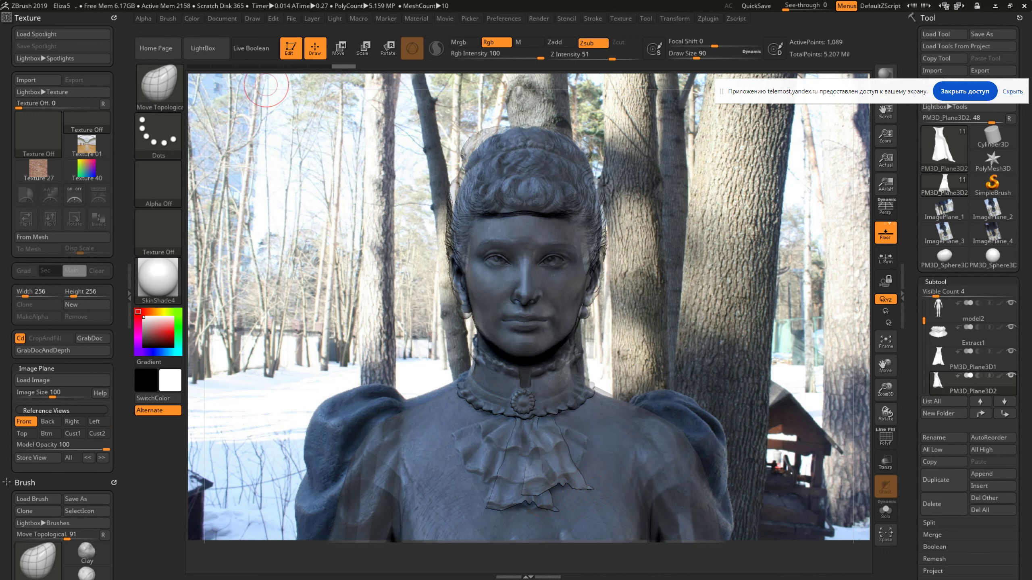
key(w)
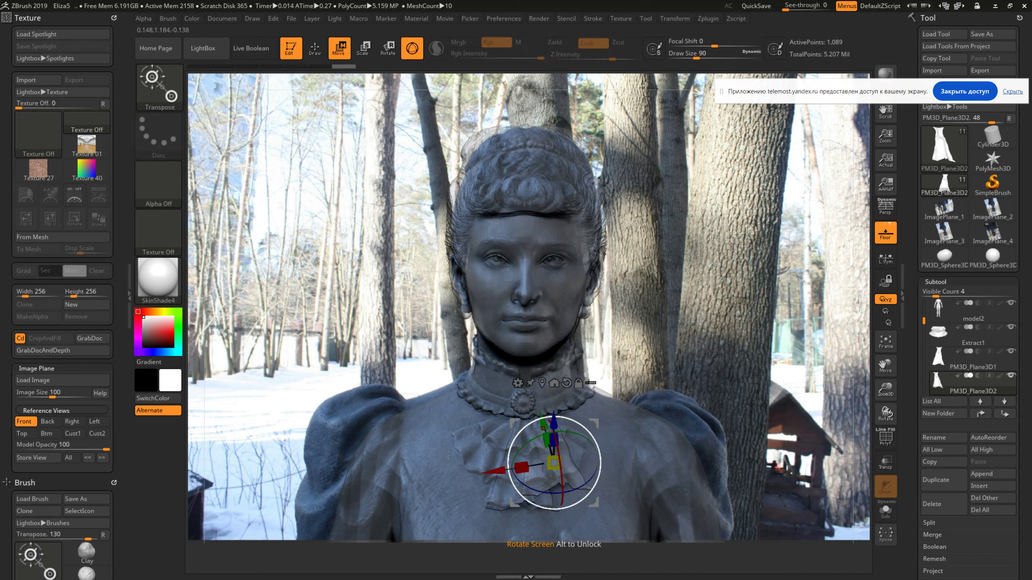
drag(544, 427, 542, 415)
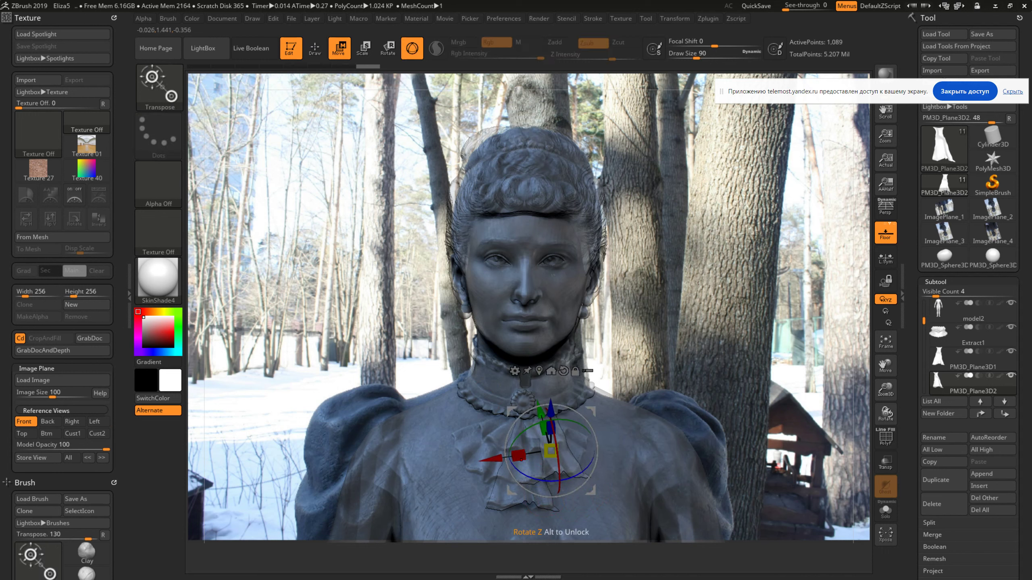
drag(519, 456, 520, 455)
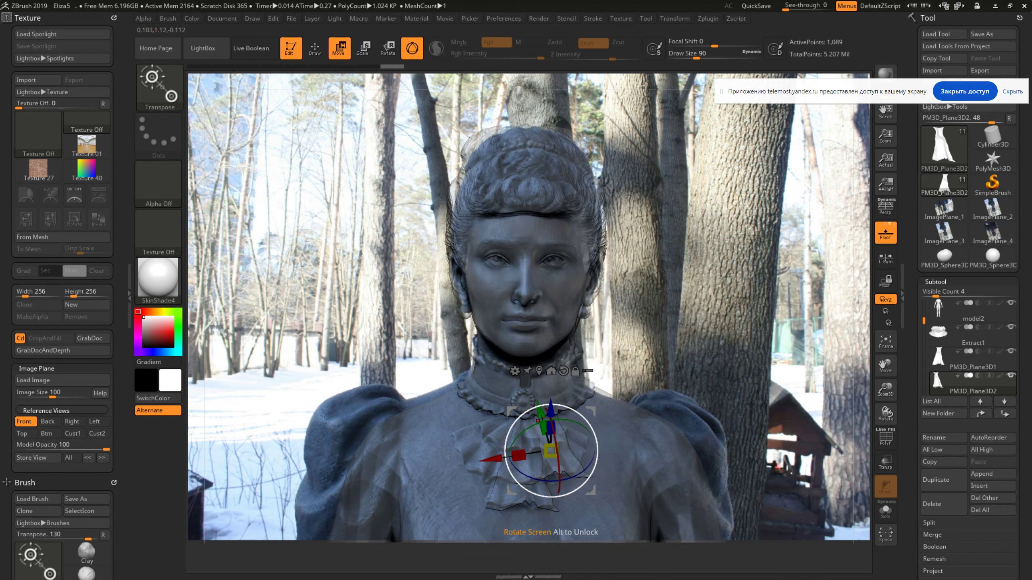
right_drag(658, 398, 598, 387)
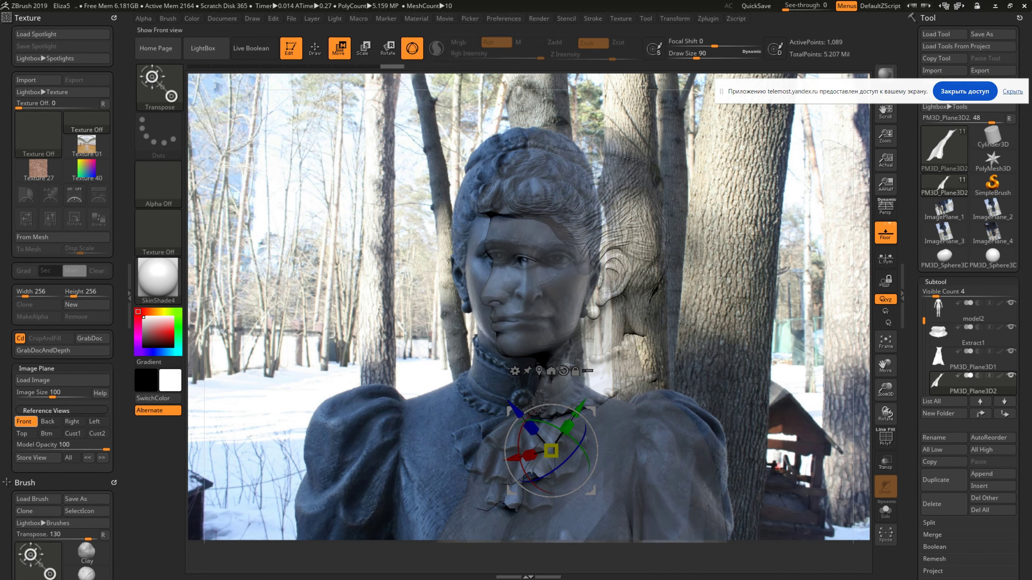
click(23, 421)
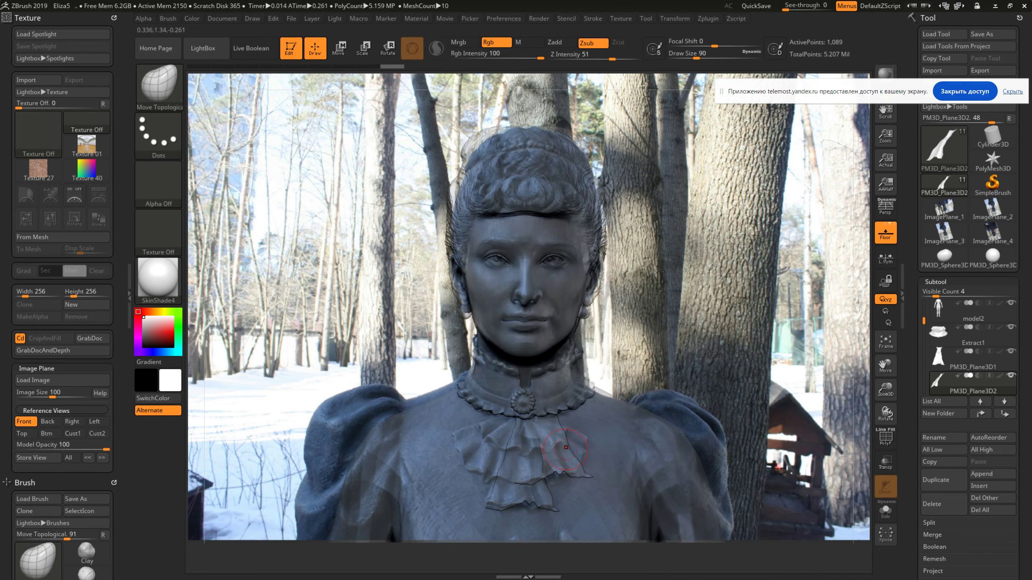
click(338, 48)
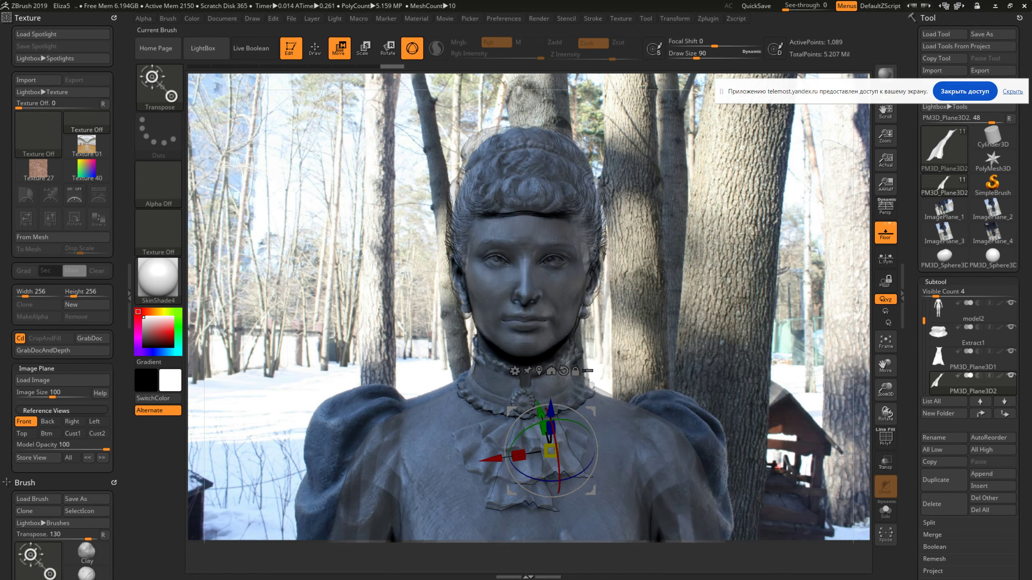
key(b)
key(i)
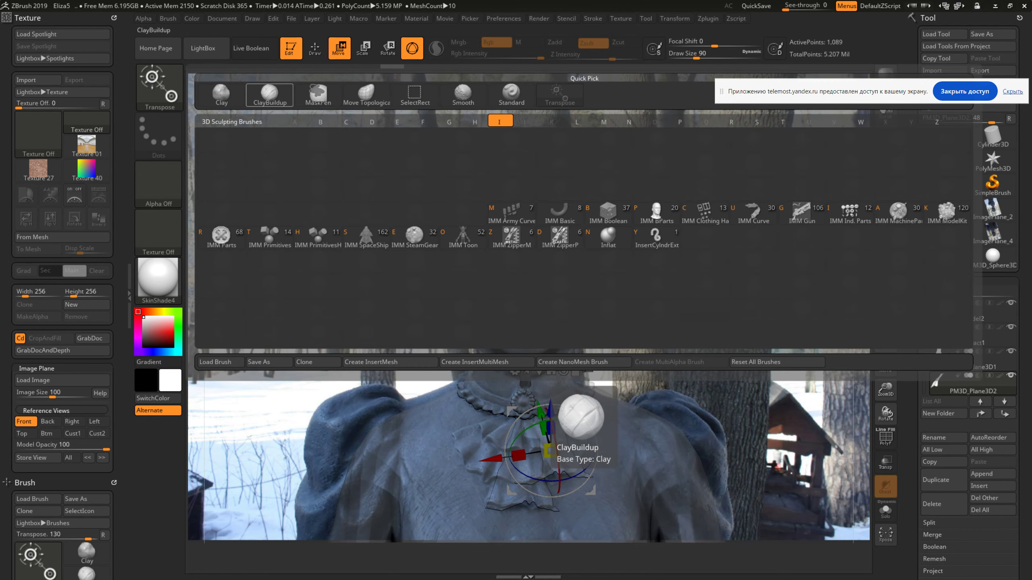
click(160, 86)
key(i)
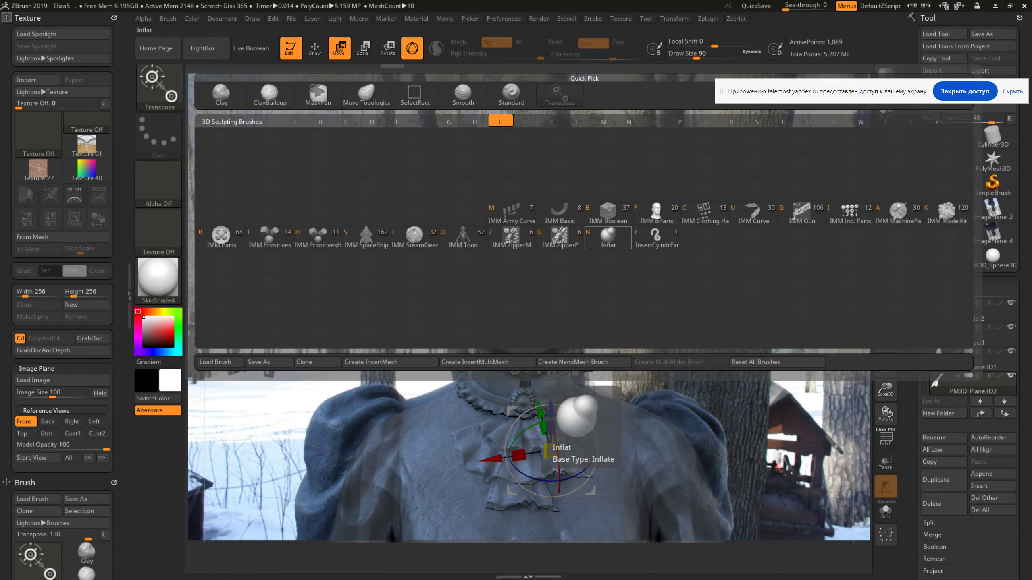
key(n)
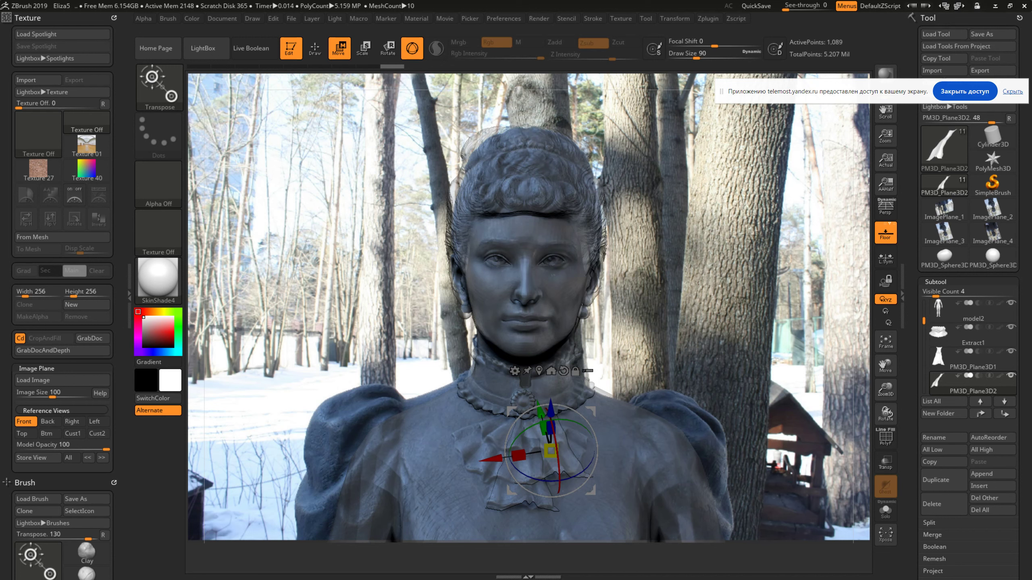
click(1025, 5)
On closing, save the project as Eliza6.ZPR in the Sculptris folder
key(Return)
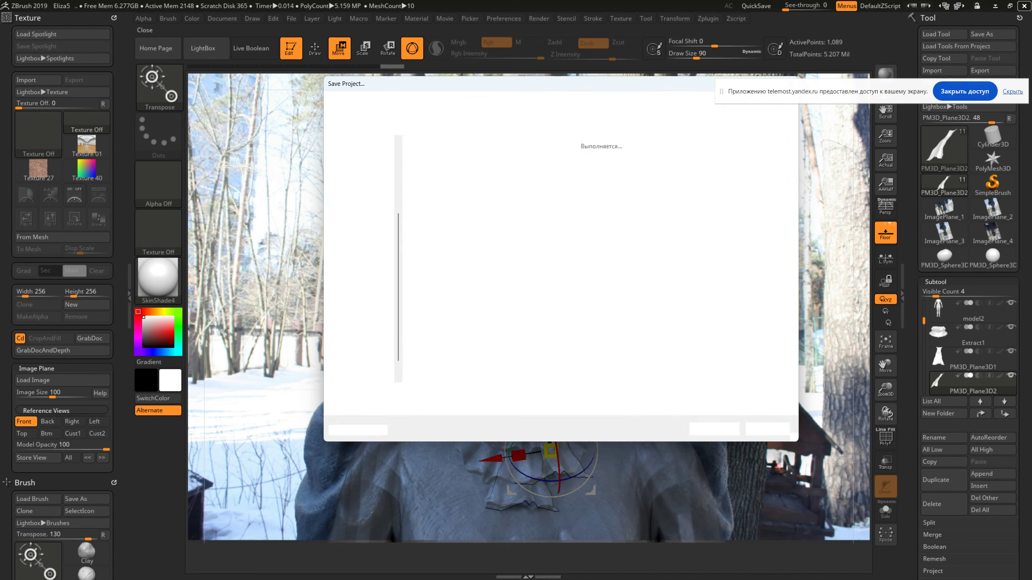
click(492, 226)
click(657, 167)
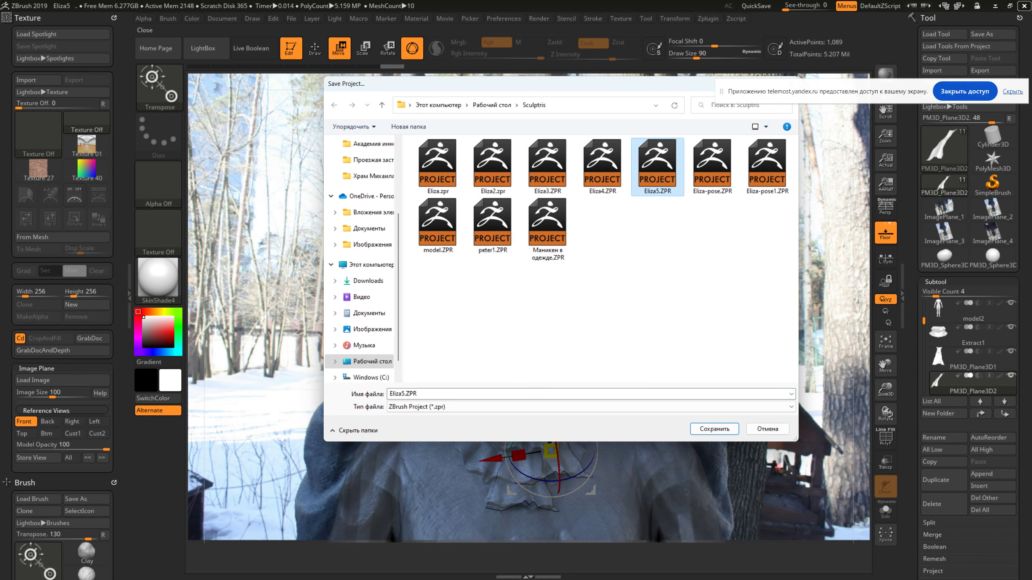
drag(401, 394, 405, 394)
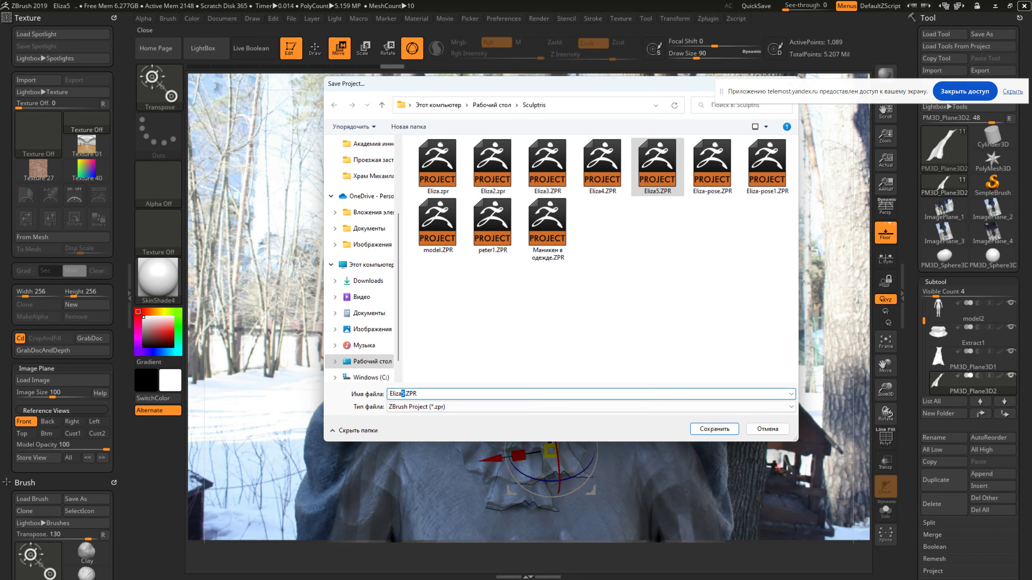
text(6)
key(Return)
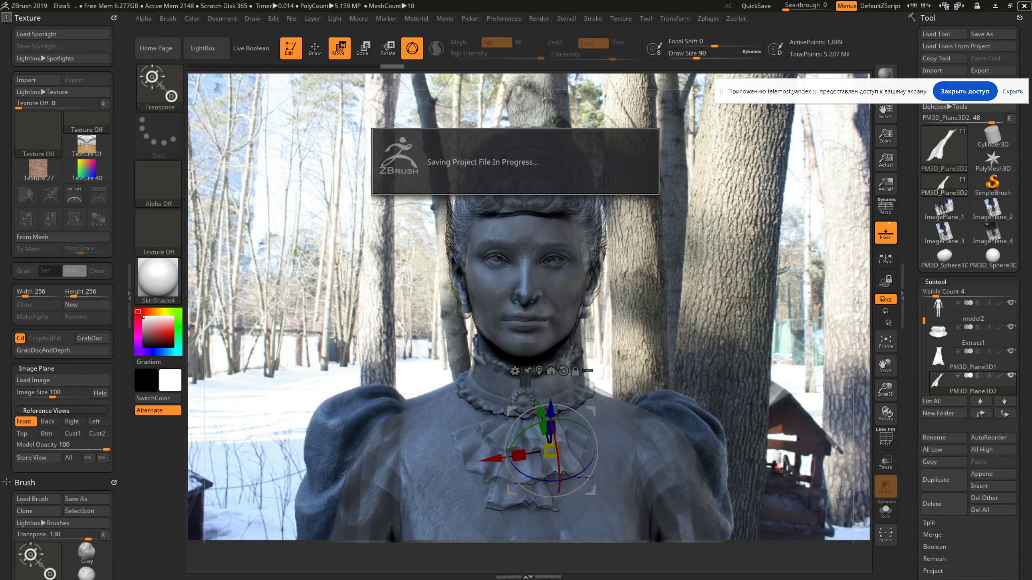